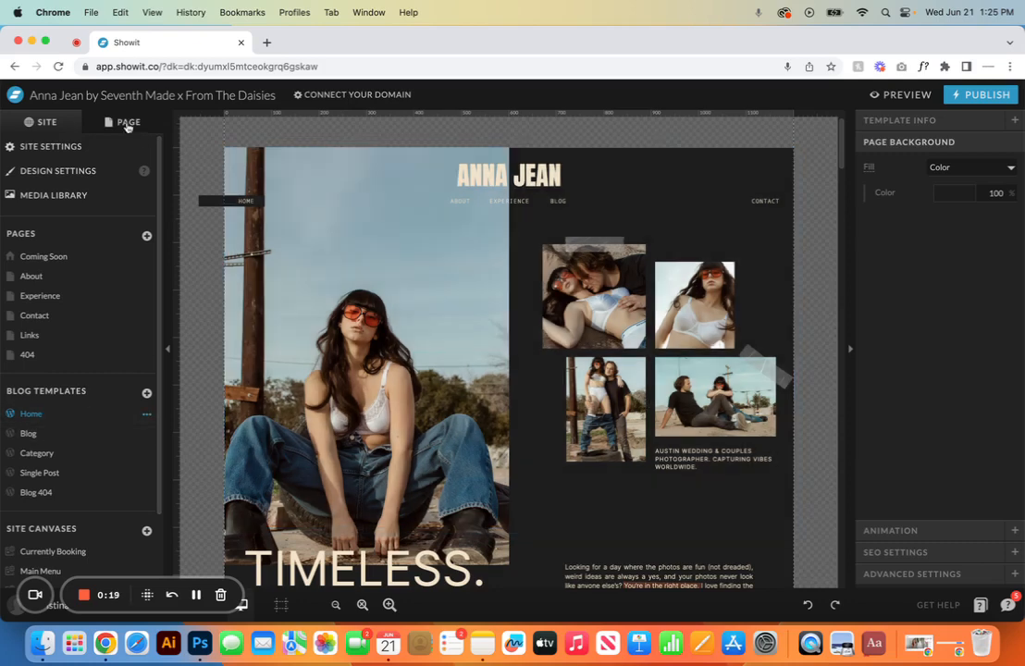
Step: Open the Home page's Main Menu site canvas for editing, keeping only the desktop layout in view
{"action": "left_click", "coordinate": [128, 124]}
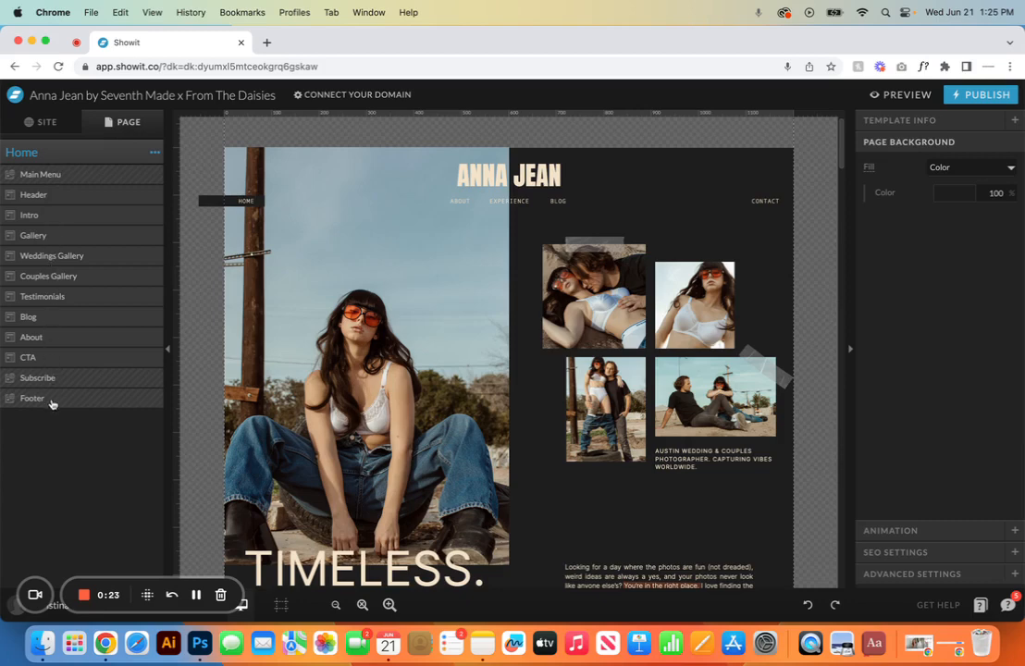
{"action": "left_click", "coordinate": [114, 179]}
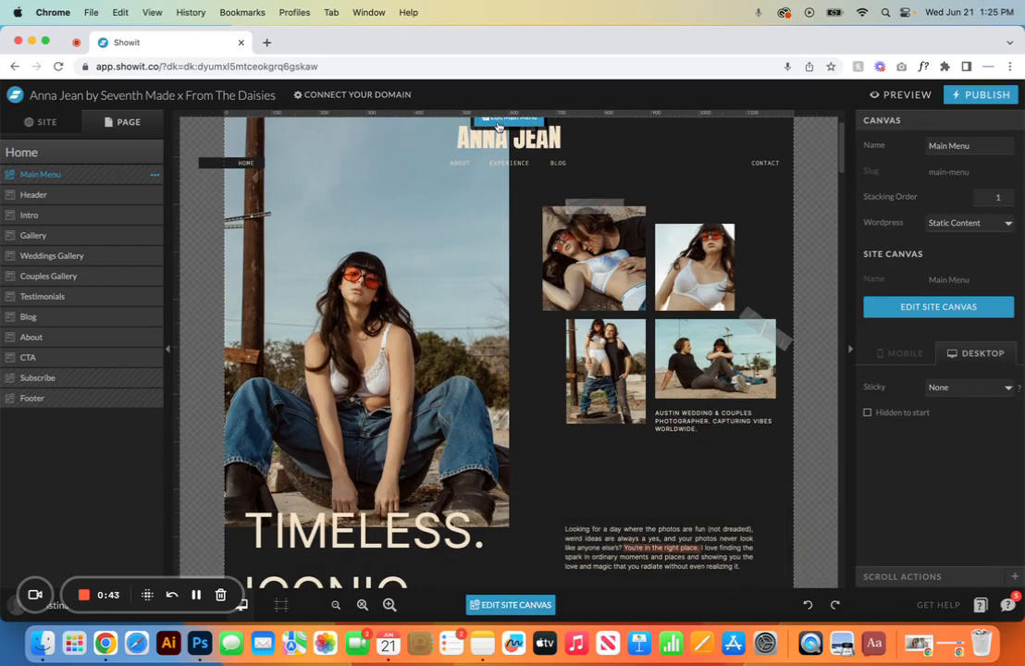
{"action": "scroll", "coordinate": [508, 127], "scroll_direction": "up", "scroll_amount": 1}
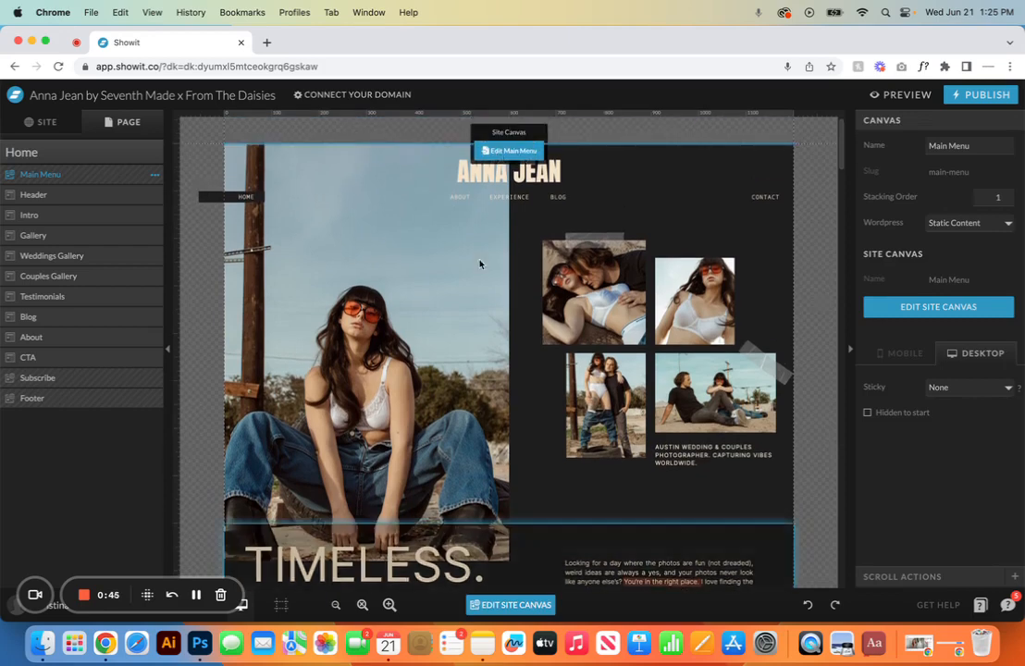
{"action": "scroll", "coordinate": [479, 264], "scroll_direction": "down", "scroll_amount": 5}
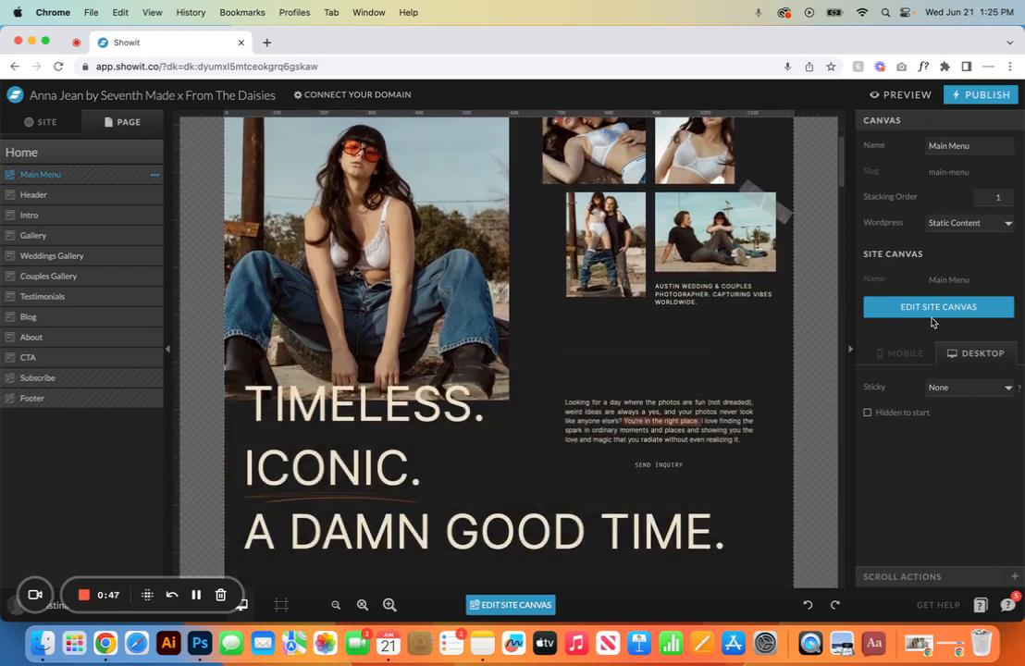
{"action": "left_click", "coordinate": [934, 310]}
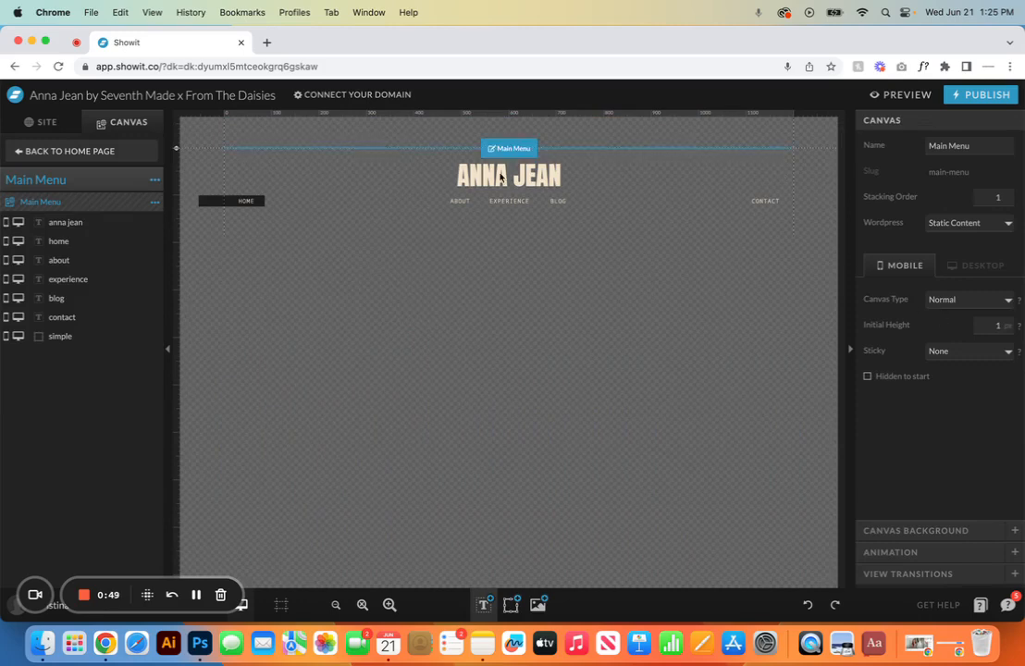
{"action": "left_click", "coordinate": [192, 620]}
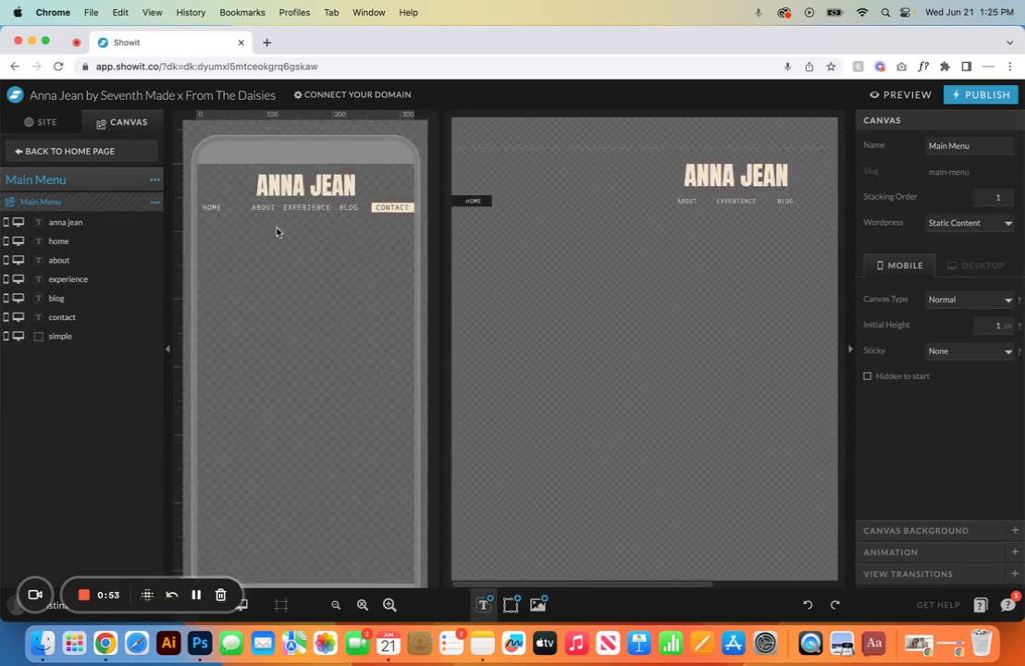
{"action": "left_click", "coordinate": [240, 608]}
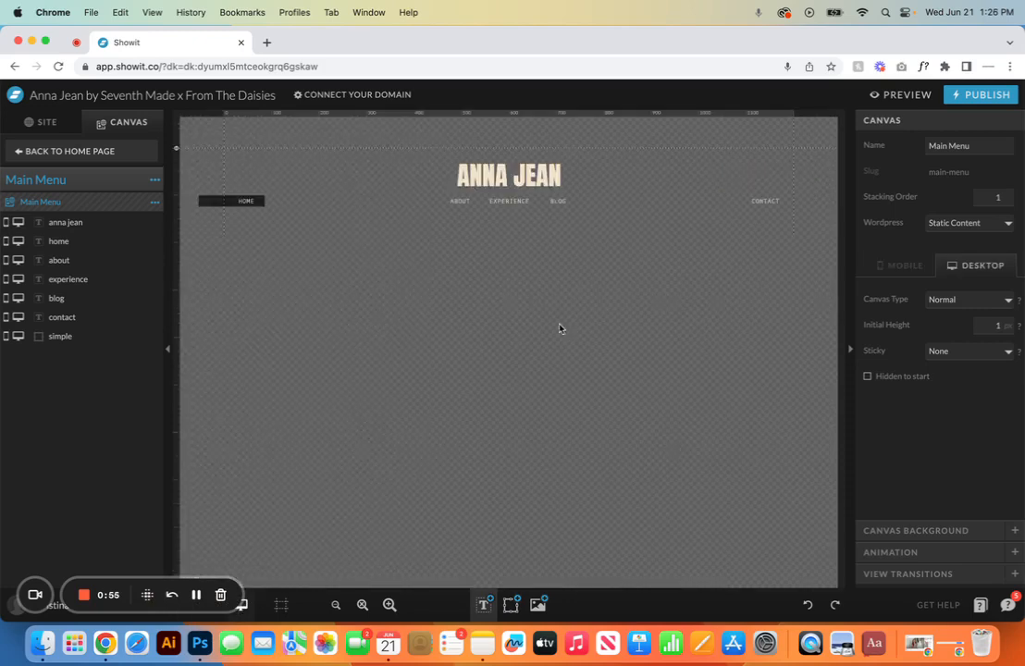
Step: Replace the ANNA JEAN logo text in the desktop main menu with "BUSINESS NAME"
{"action": "left_click", "coordinate": [548, 176]}
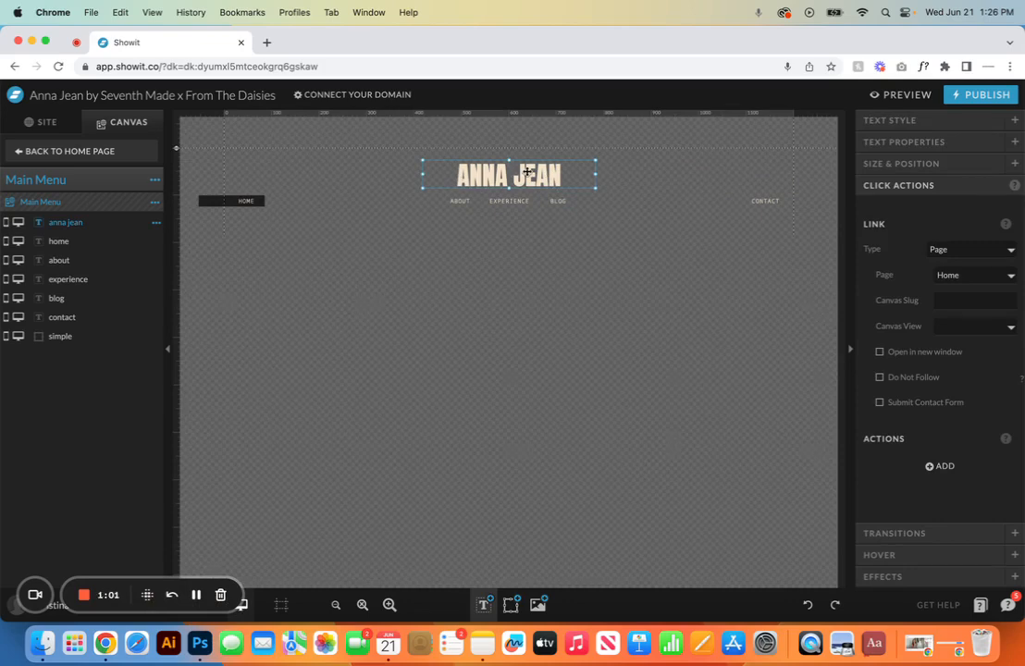
{"action": "double_click", "coordinate": [525, 174]}
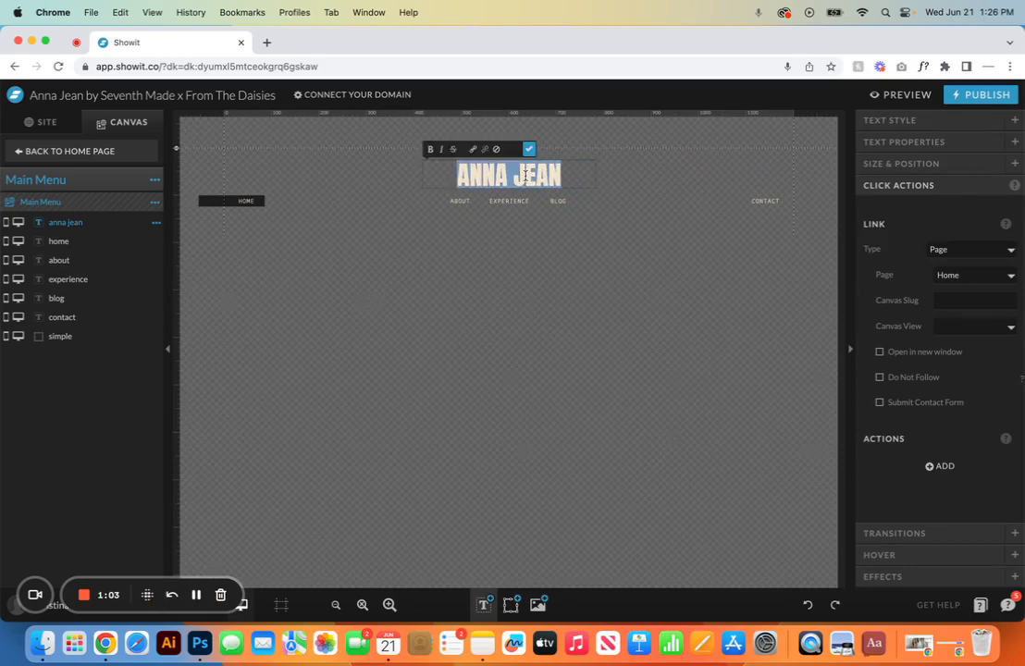
{"action": "type", "text": "GU"}
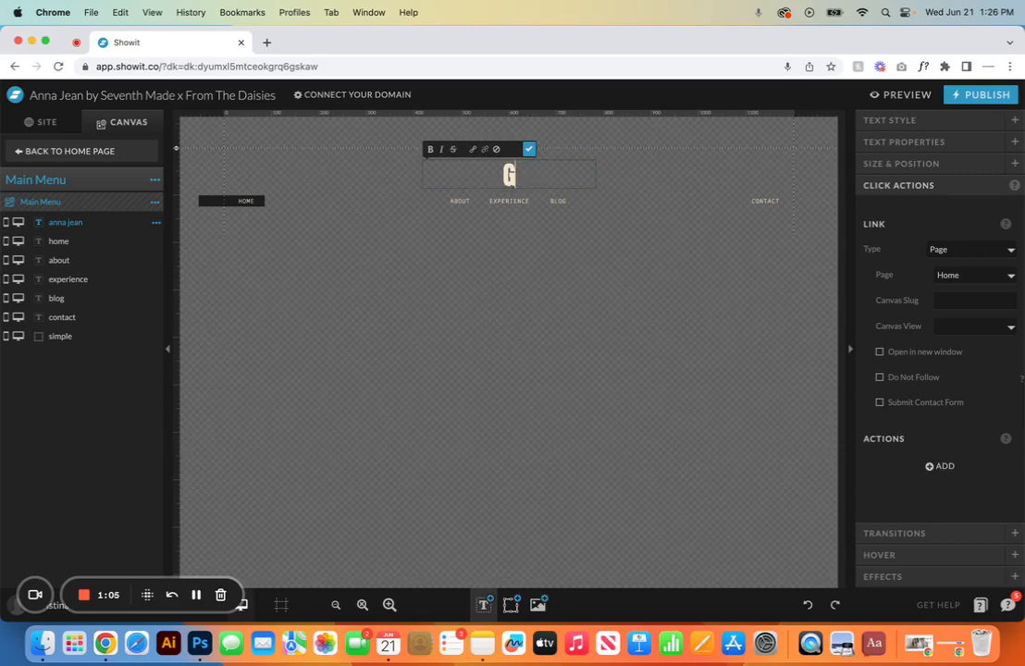
{"action": "key", "text": "BackSpace"}
{"action": "key", "text": "BackSpace"}
{"action": "type", "text": "BUSI"}
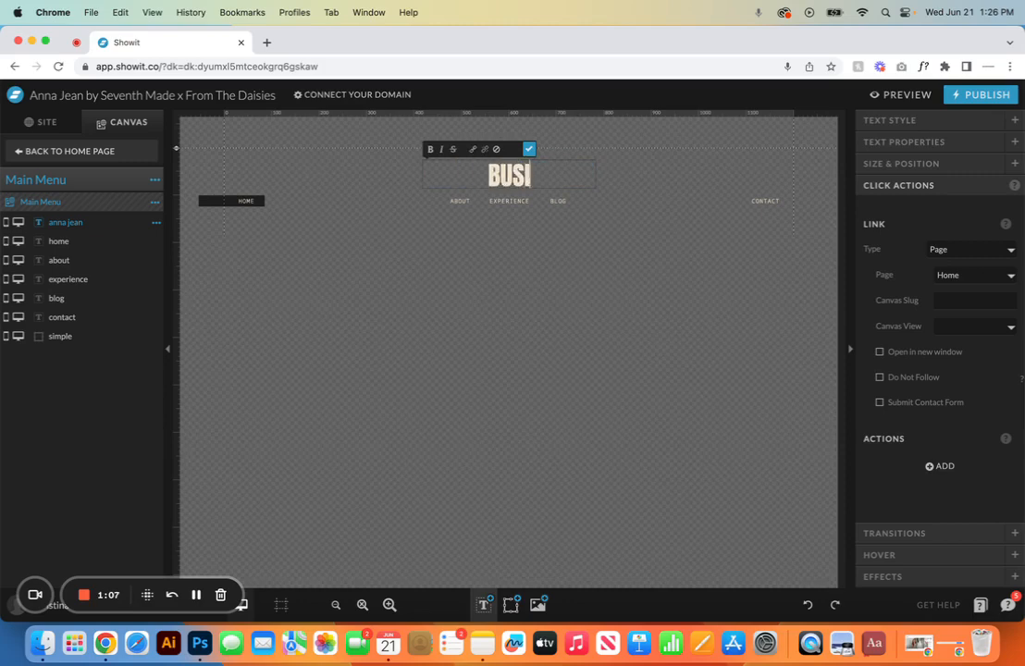
{"action": "type", "text": "NESS NAME"}
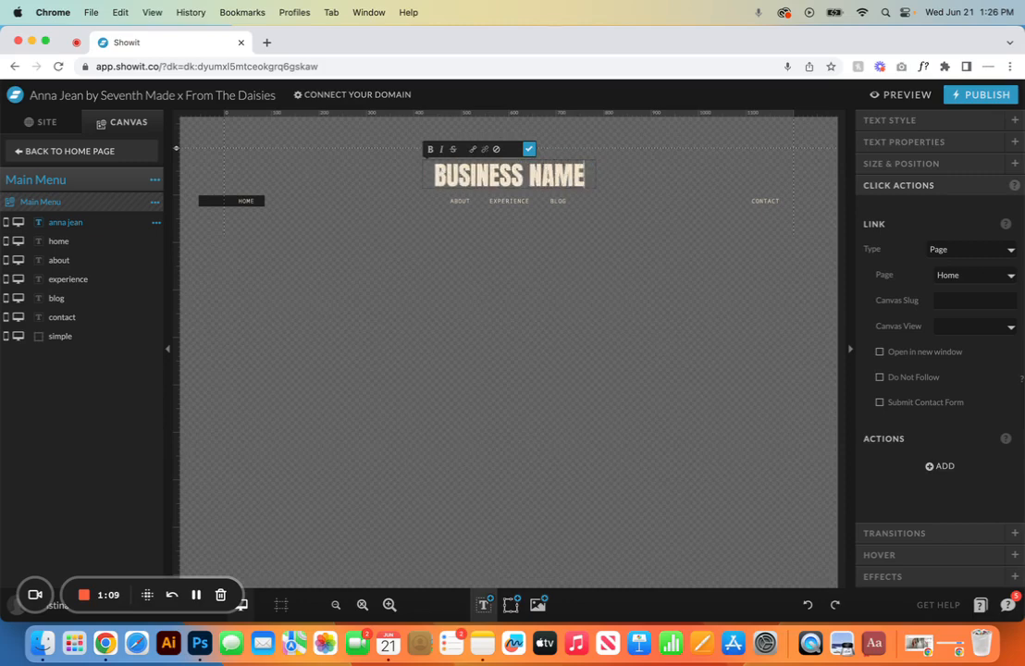
{"action": "left_click", "coordinate": [529, 149]}
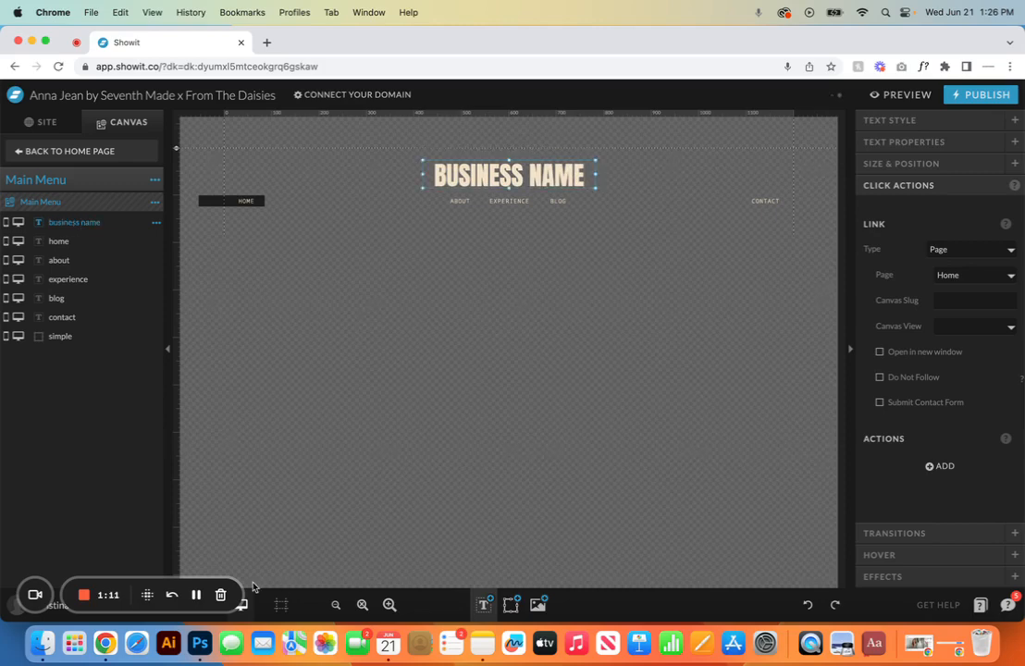
Step: Display the mobile layout, widen its business name text box to 244 px and centre it horizontally on the canvas
{"action": "left_click", "coordinate": [188, 603]}
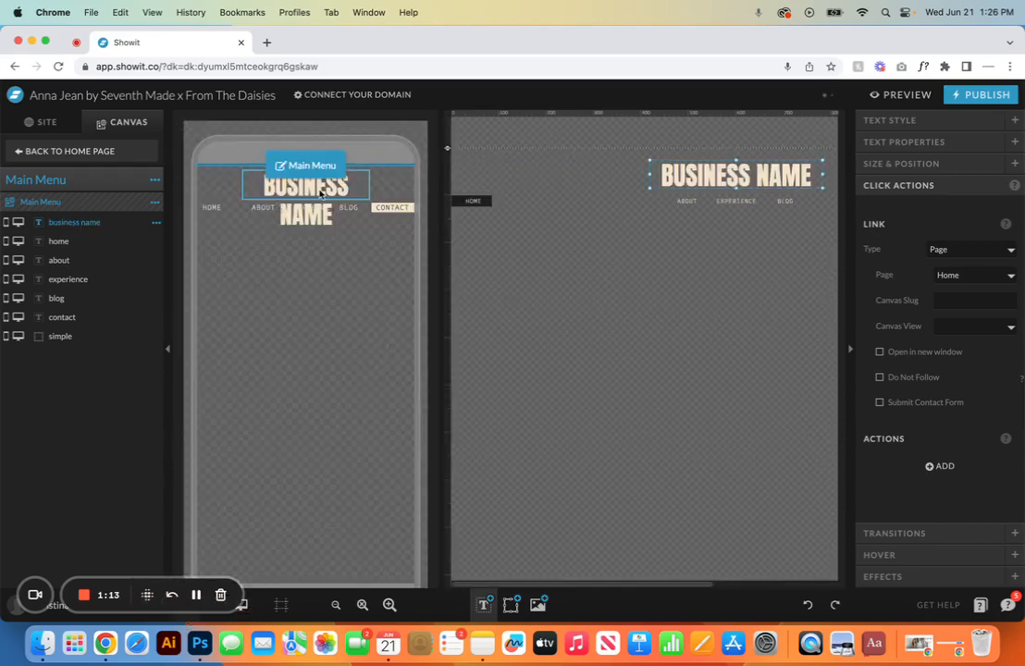
{"action": "left_click", "coordinate": [277, 197]}
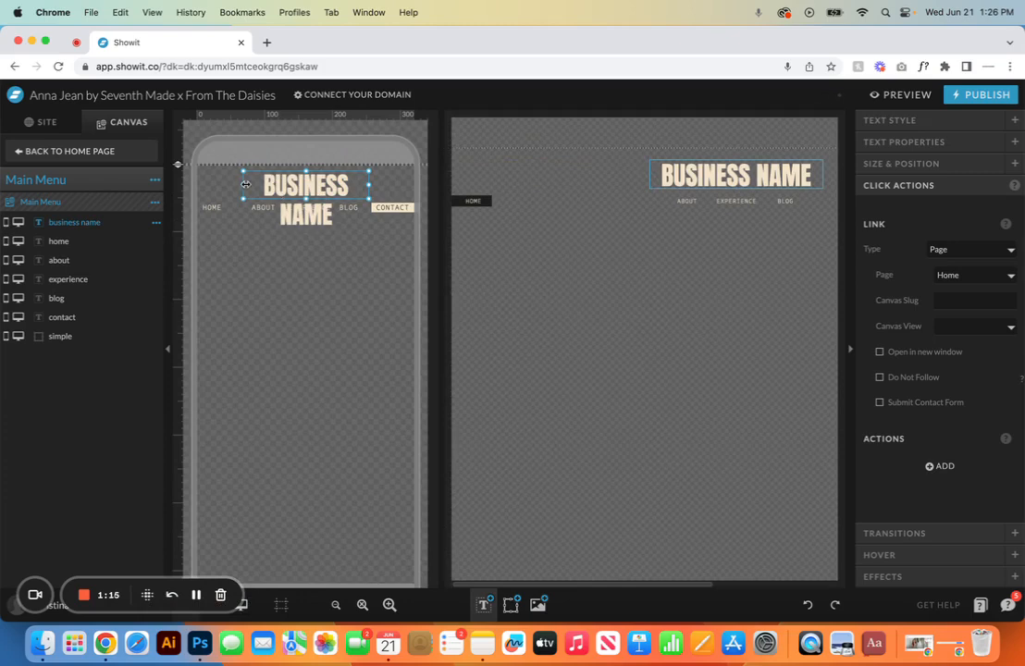
{"action": "left_click_drag", "start_coordinate": [245, 185], "coordinate": [203, 185]}
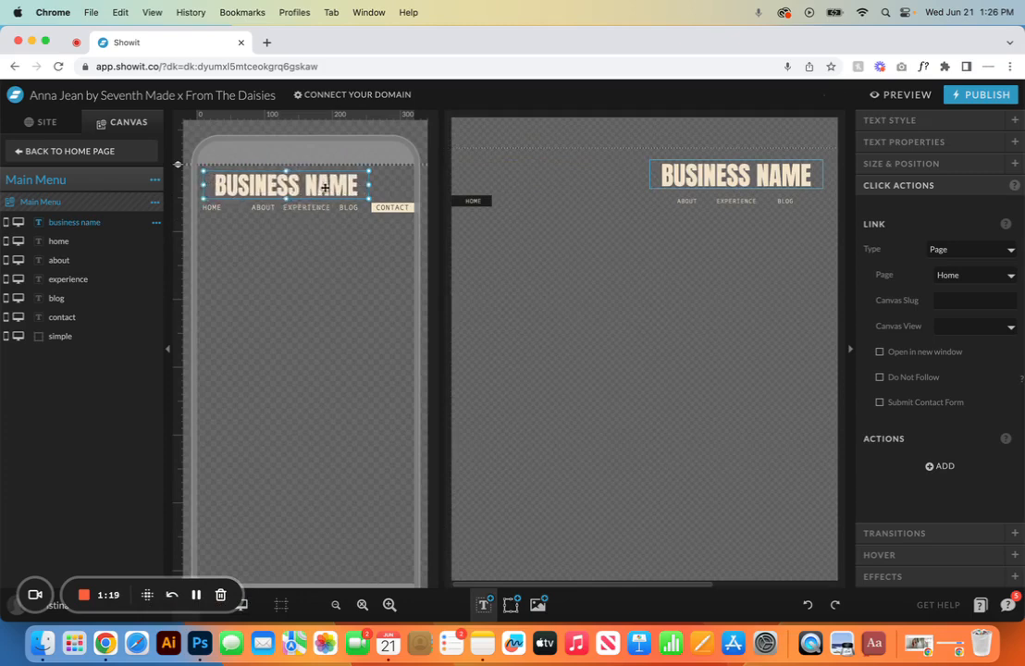
{"action": "left_click", "coordinate": [885, 172]}
{"action": "left_click", "coordinate": [960, 366]}
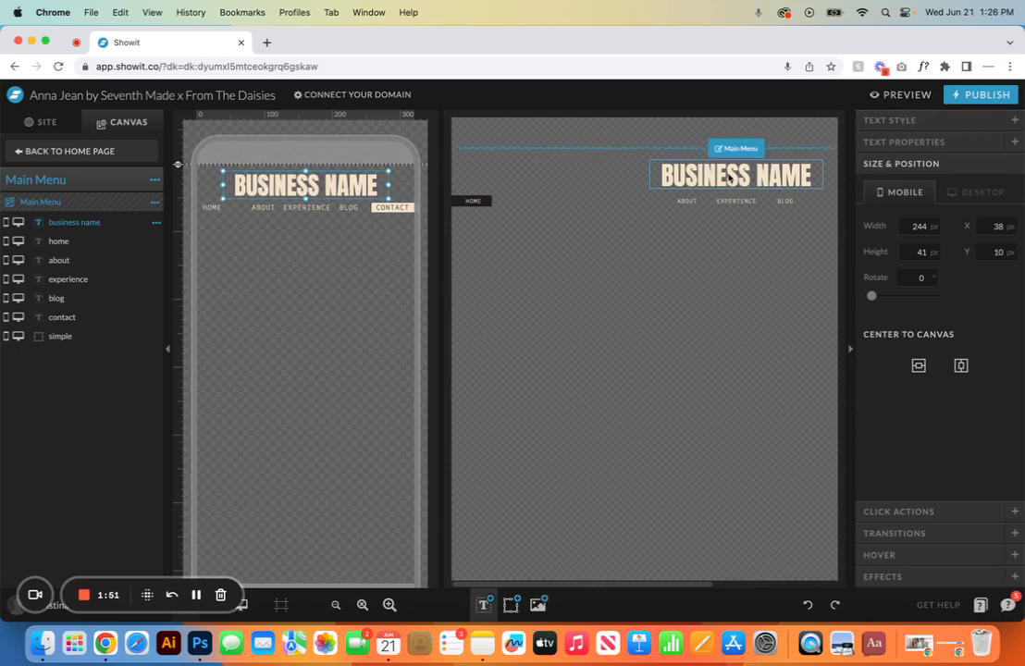
Step: Colour the business name text with orange swatch 7 in both the desktop and mobile layouts
{"action": "left_click", "coordinate": [934, 121]}
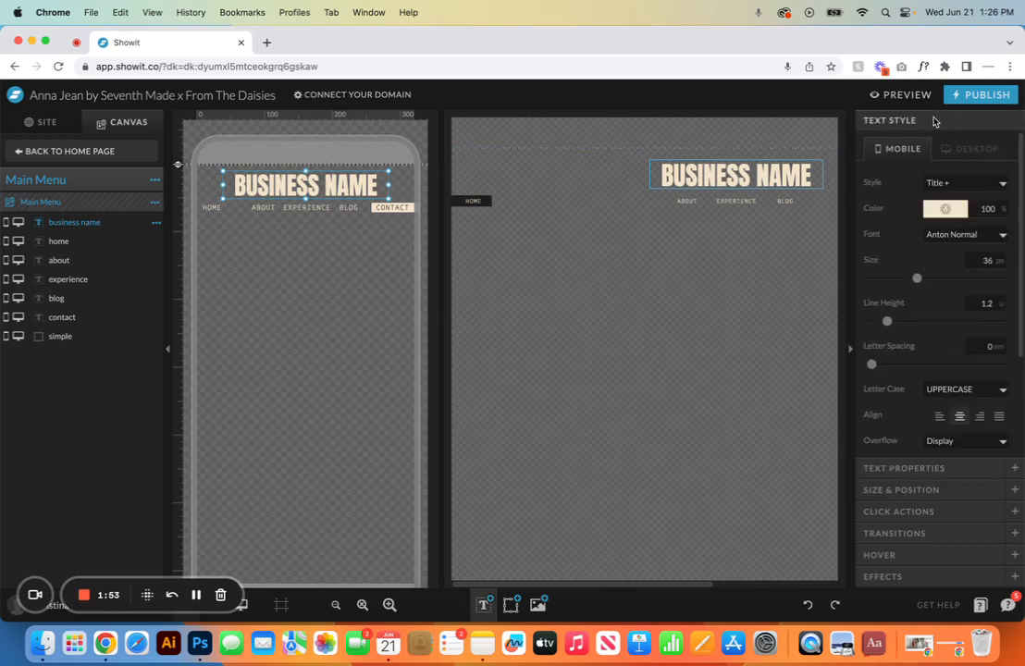
{"action": "left_click", "coordinate": [966, 149]}
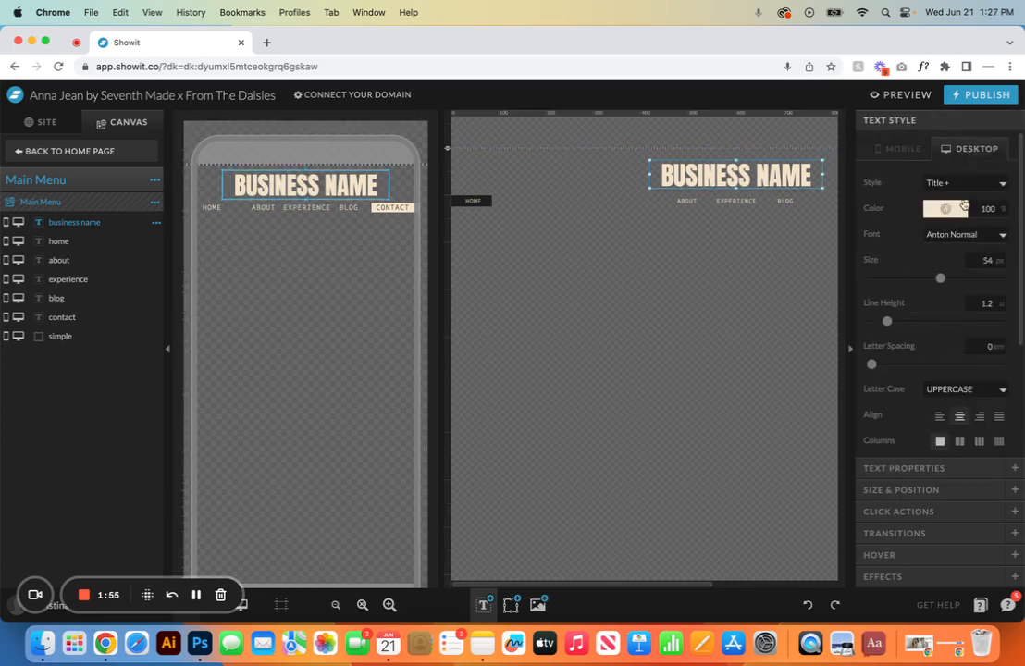
{"action": "left_click", "coordinate": [941, 210]}
{"action": "left_click", "coordinate": [965, 240]}
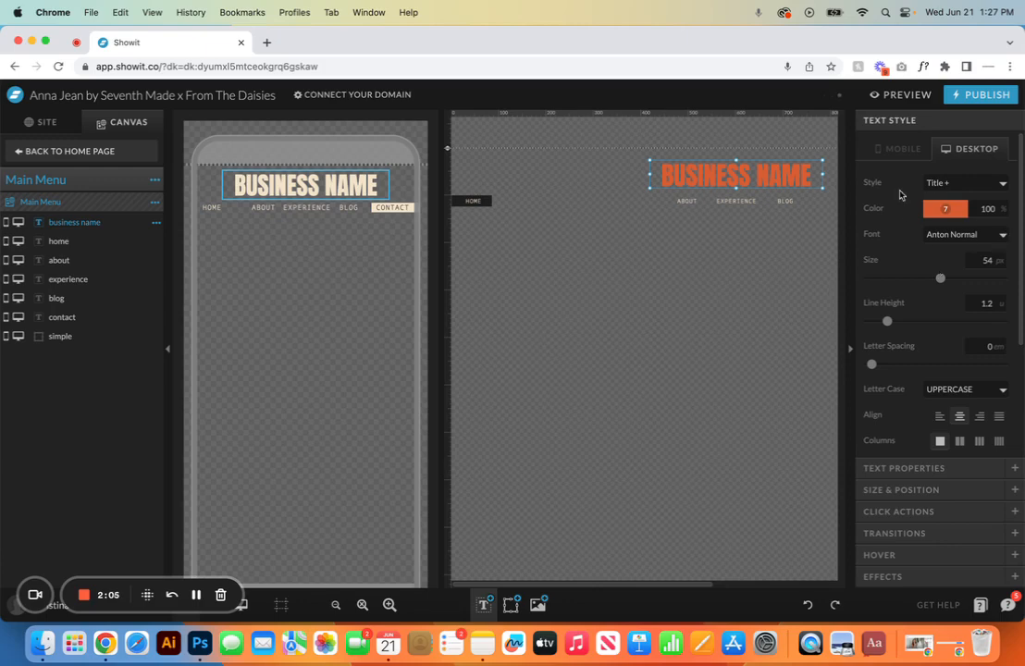
{"action": "left_click", "coordinate": [896, 150]}
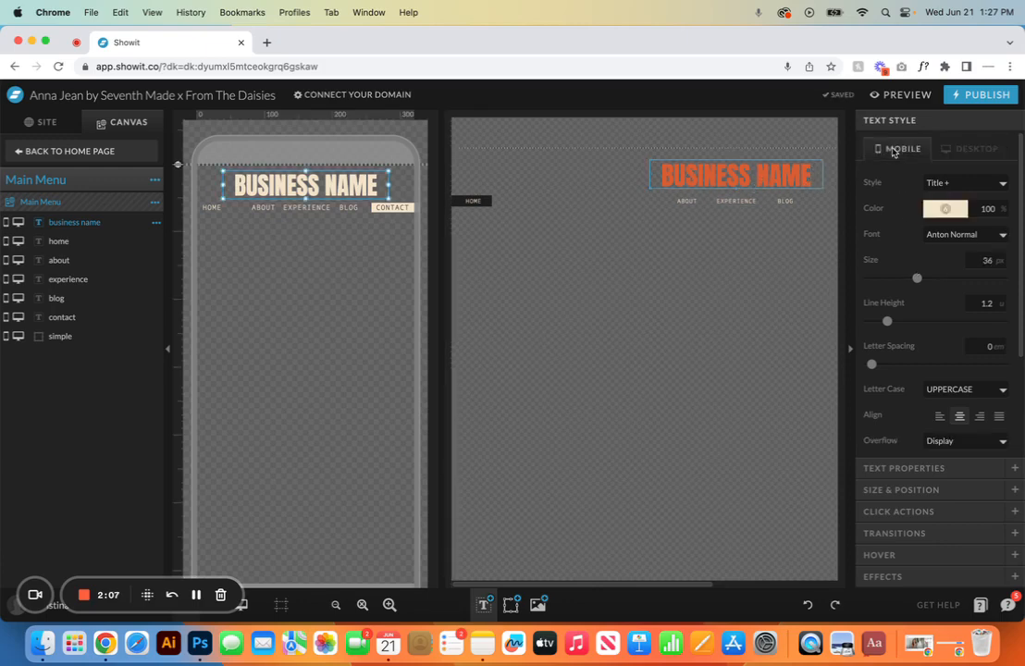
{"action": "left_click", "coordinate": [945, 209]}
{"action": "left_click", "coordinate": [962, 251]}
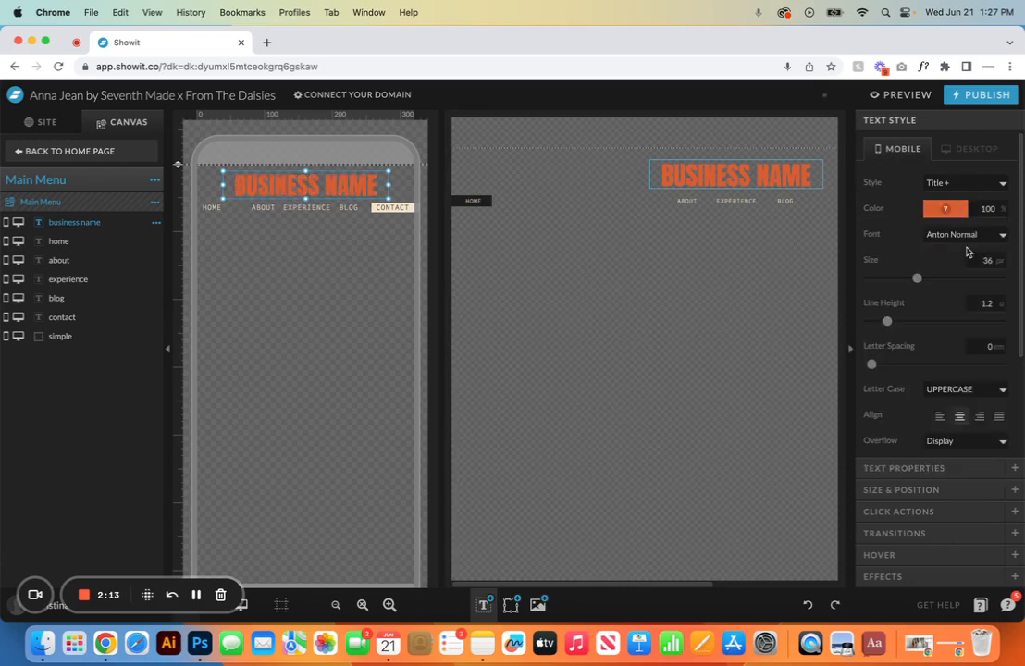
Step: Restore cream swatch 6 as the business name's text colour in both the mobile and desktop layouts
{"action": "left_click", "coordinate": [951, 211]}
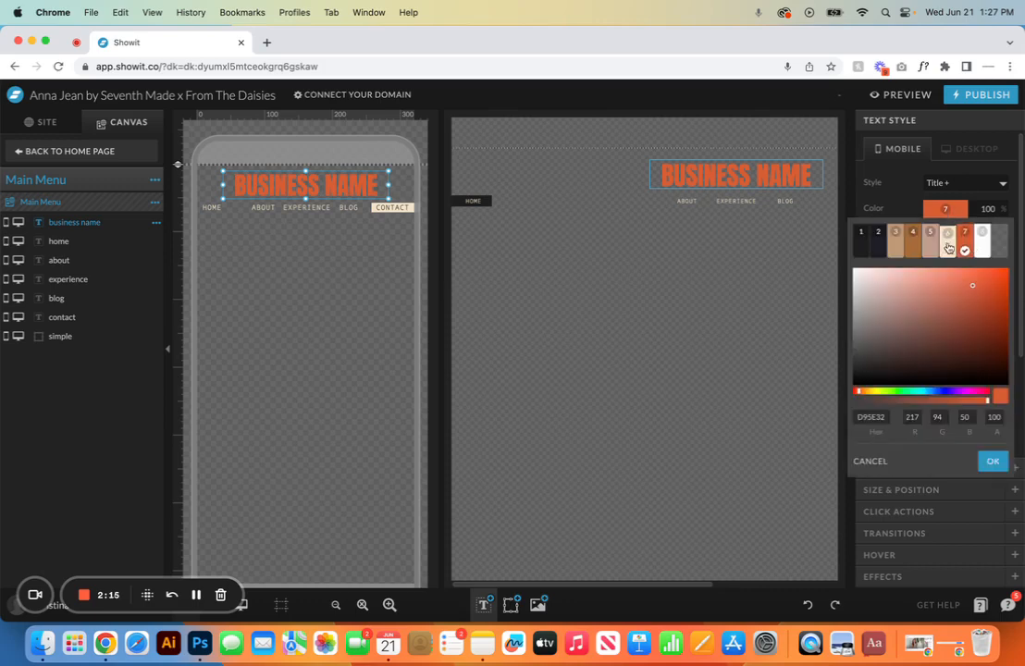
{"action": "left_click", "coordinate": [979, 149]}
{"action": "left_click", "coordinate": [978, 149]}
{"action": "left_click", "coordinate": [960, 213]}
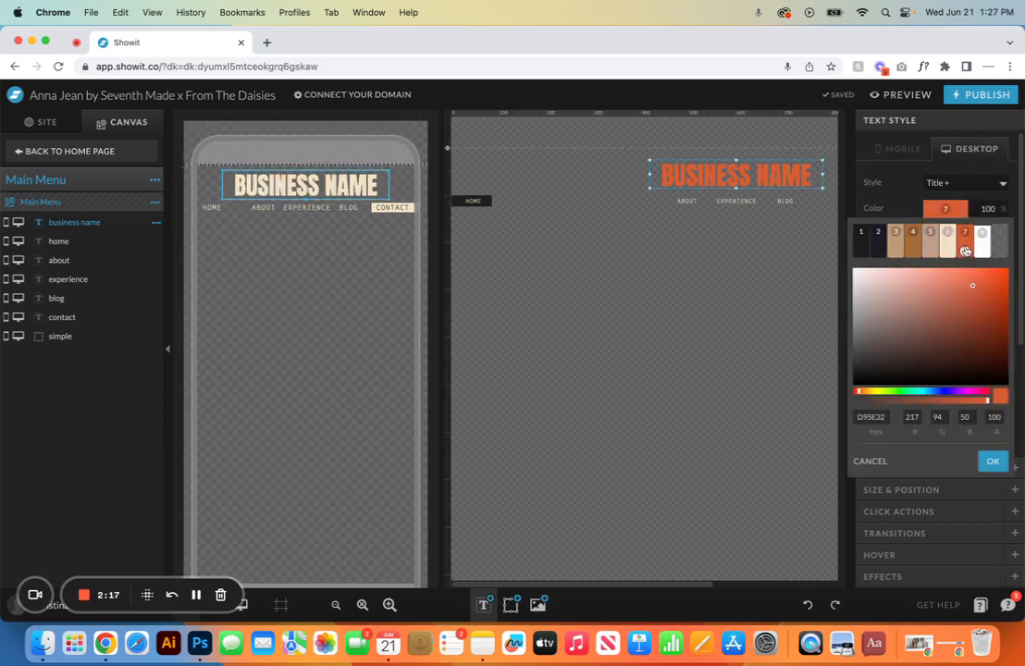
{"action": "left_click", "coordinate": [949, 244]}
Step: Switch the desktop business name's font to Reenie Beanie Normal and back to Anton Normal
{"action": "left_click", "coordinate": [1009, 236]}
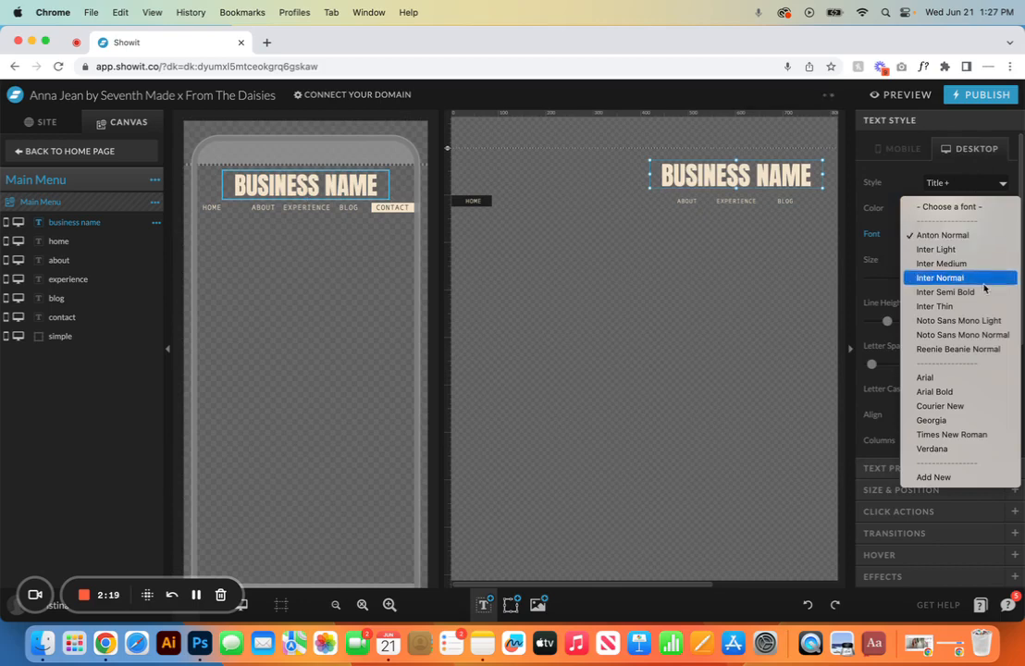
{"action": "left_click", "coordinate": [971, 349]}
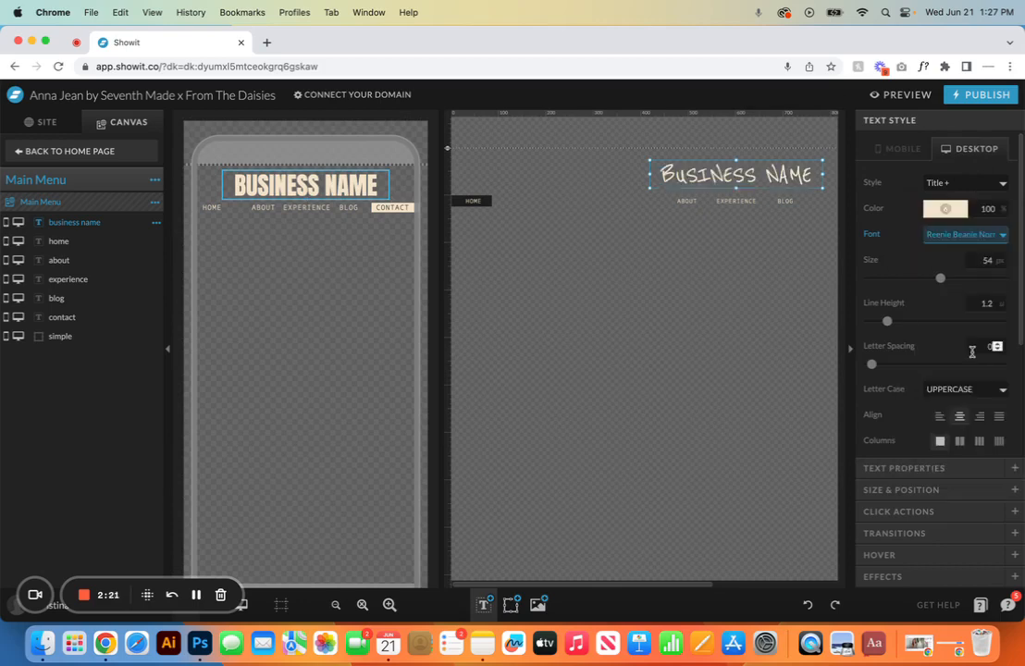
{"action": "left_click", "coordinate": [1001, 236]}
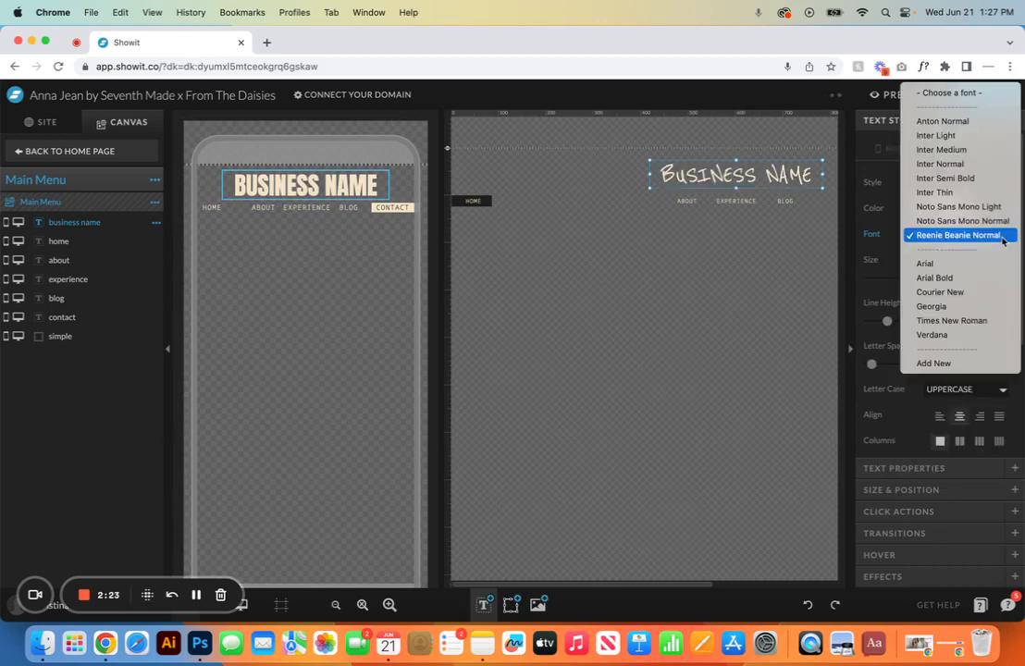
{"action": "left_click", "coordinate": [999, 122]}
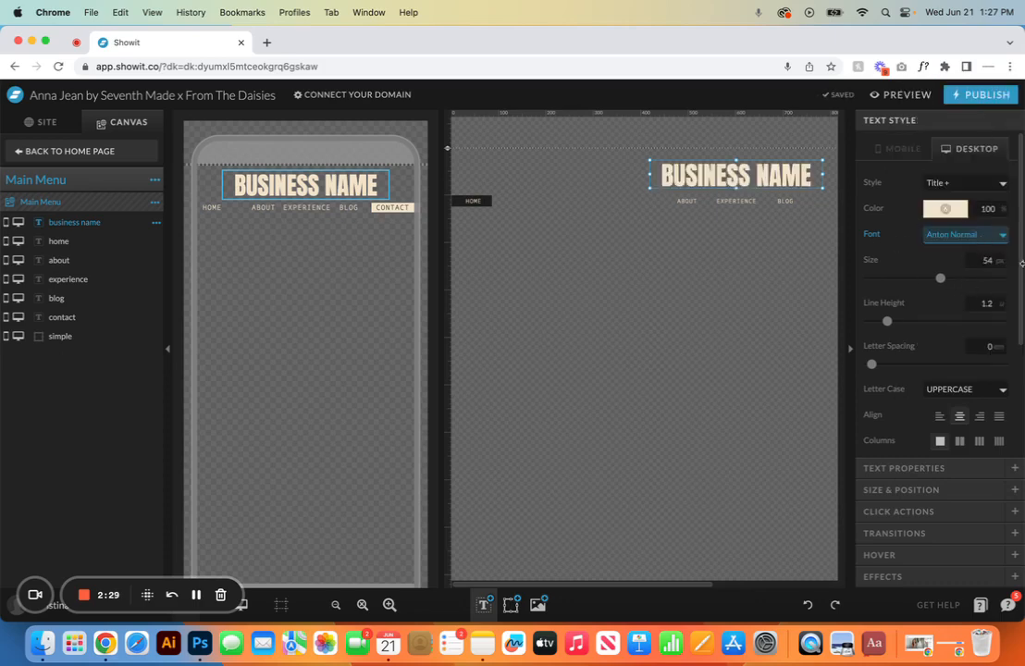
Step: Try the desktop business name at 89 px in a centred 650 px wide text box, and undo these changes
{"action": "left_click_drag", "start_coordinate": [939, 279], "coordinate": [986, 287]}
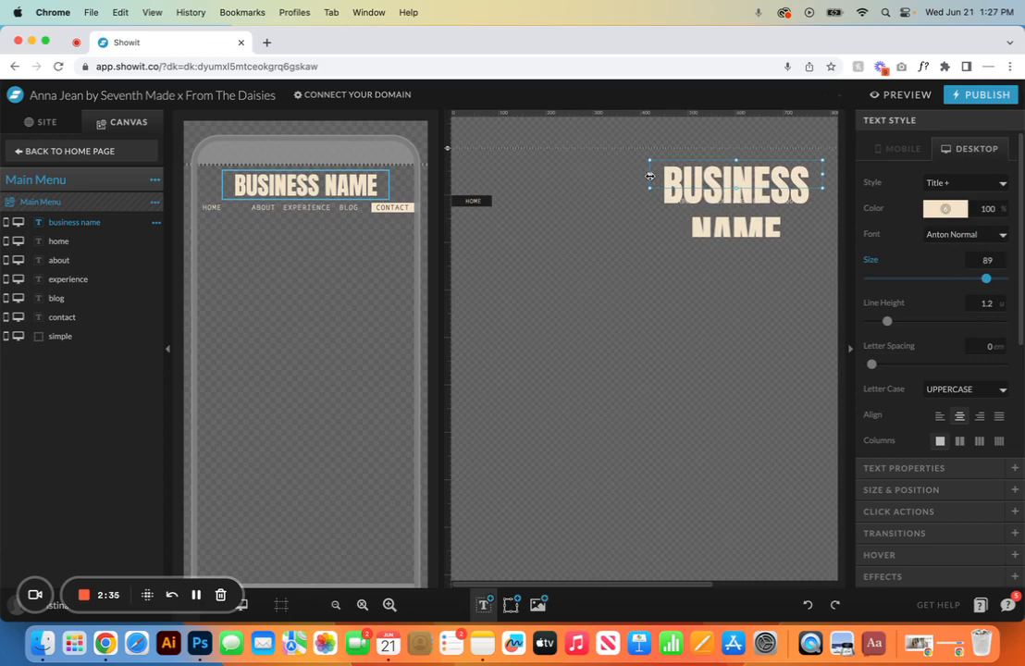
{"action": "left_click_drag", "start_coordinate": [651, 176], "coordinate": [515, 176]}
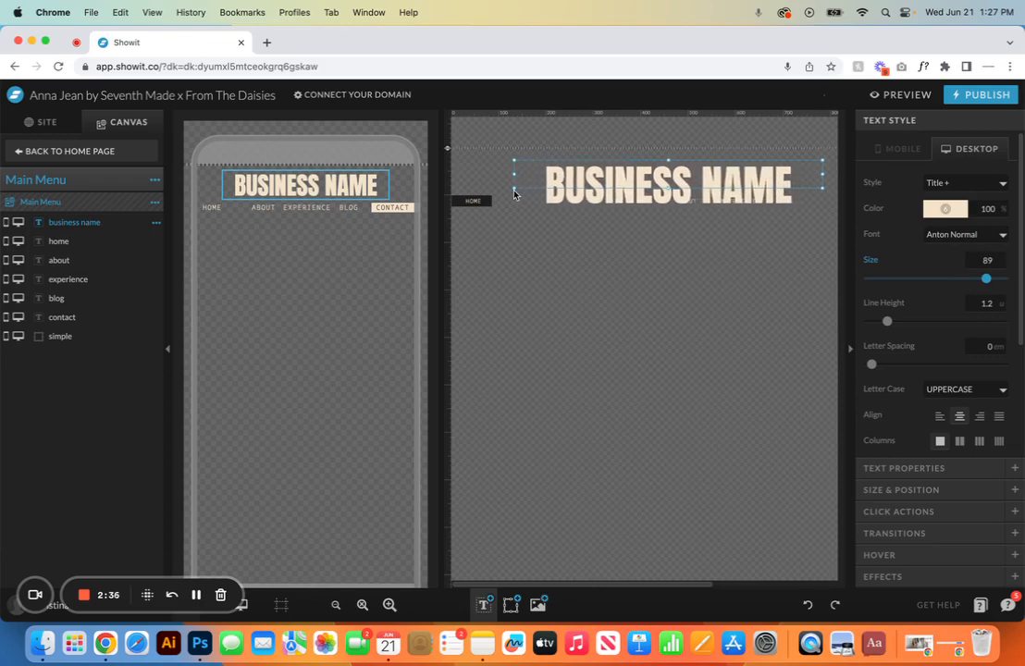
{"action": "left_click", "coordinate": [921, 490]}
{"action": "left_click", "coordinate": [956, 366]}
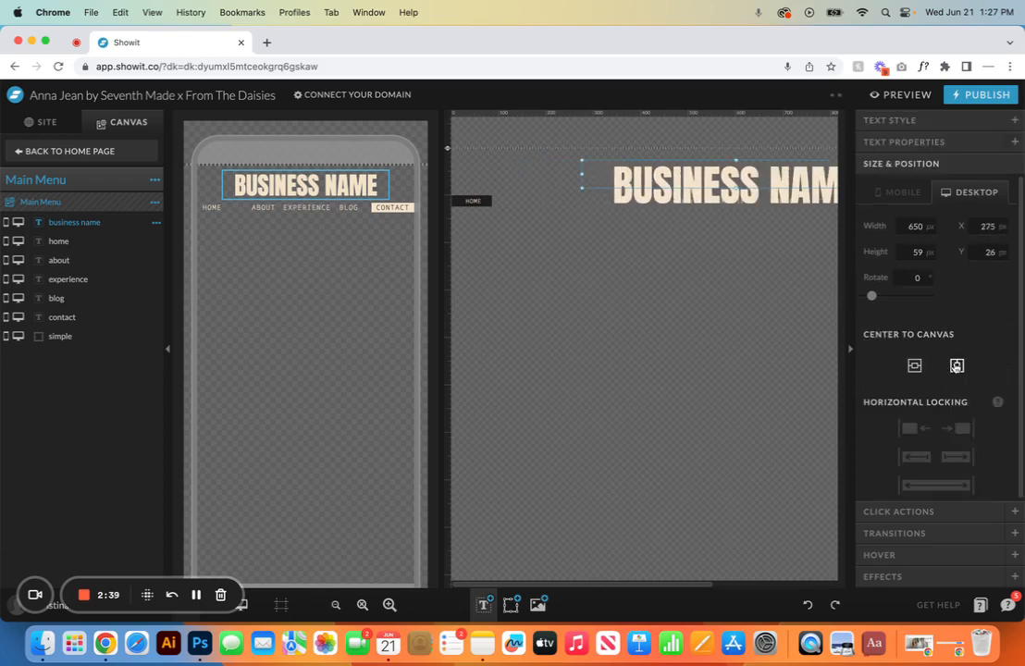
{"action": "left_click", "coordinate": [807, 604]}
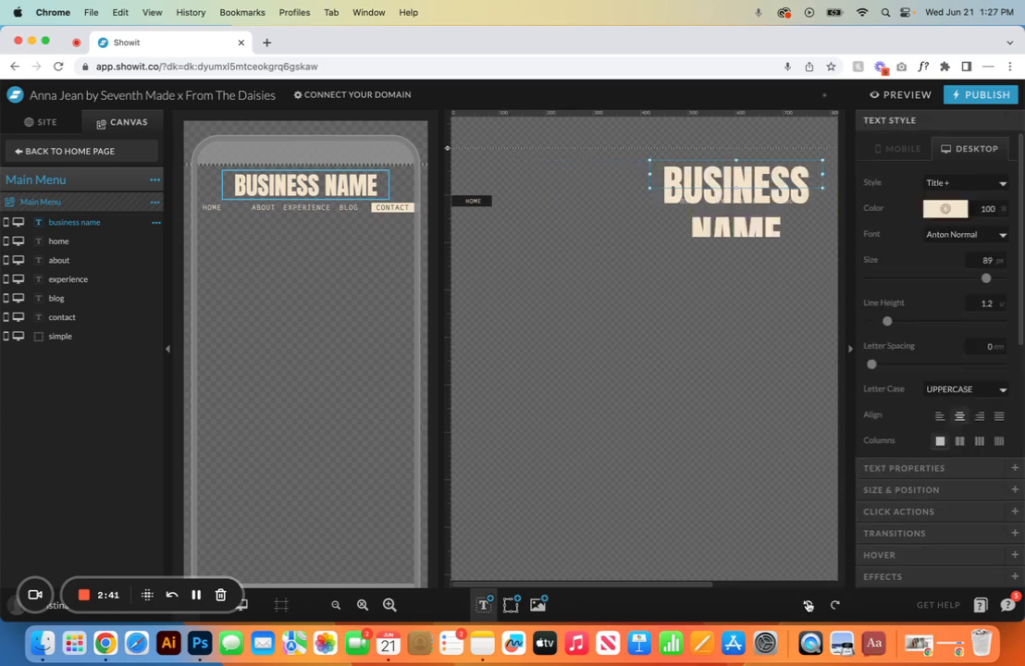
{"action": "left_click", "coordinate": [807, 604]}
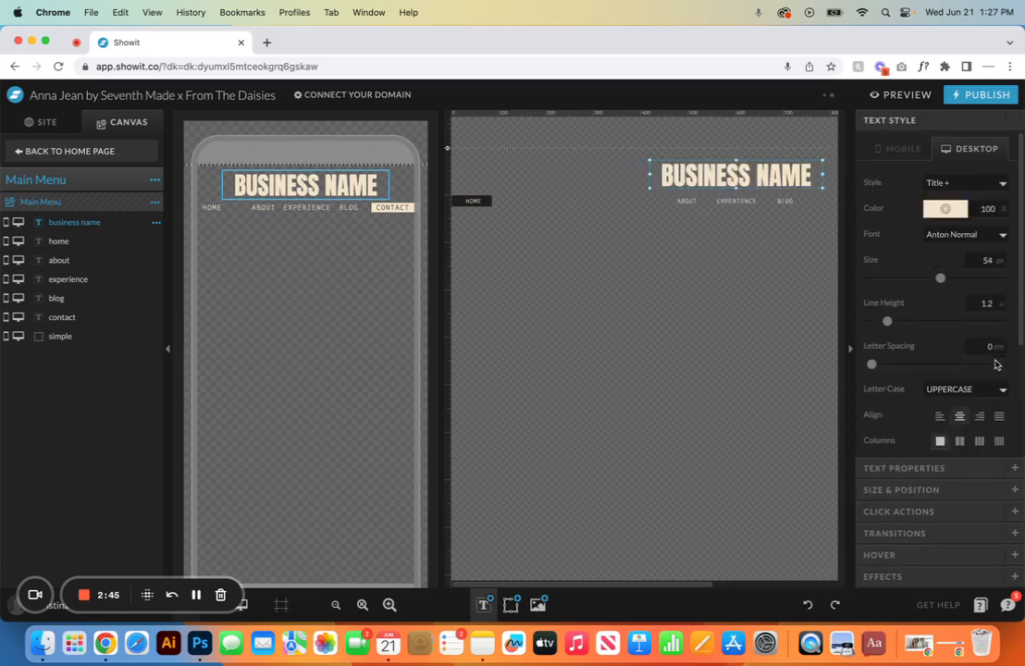
Step: Switch the desktop business name's letter case to lowercase and back to UPPERCASE
{"action": "left_click", "coordinate": [1000, 388]}
{"action": "left_click", "coordinate": [962, 403]}
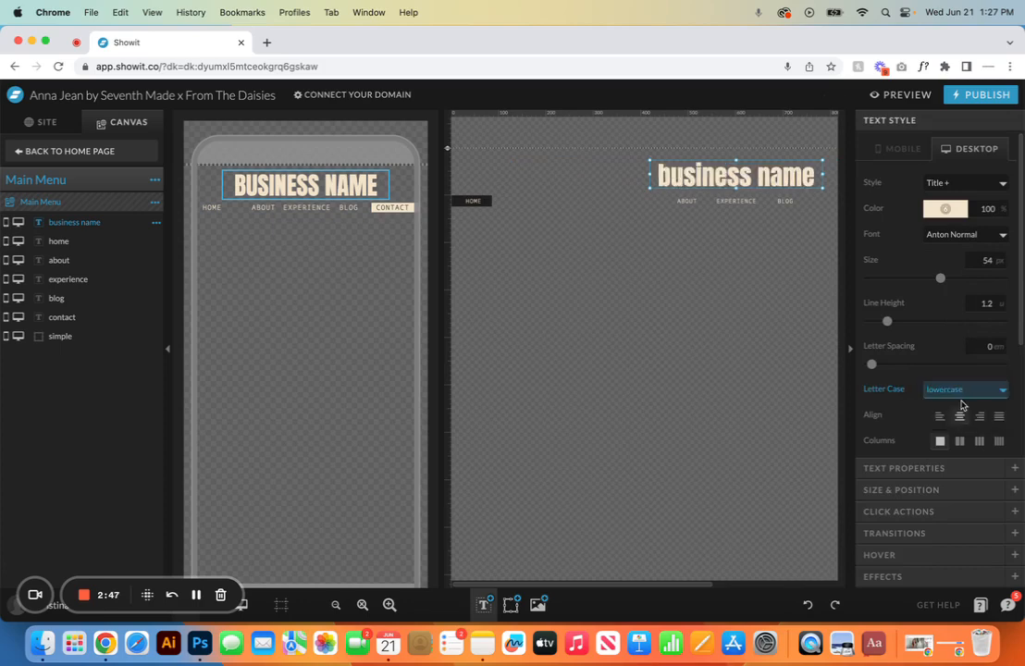
{"action": "left_click", "coordinate": [964, 397]}
{"action": "left_click", "coordinate": [958, 374]}
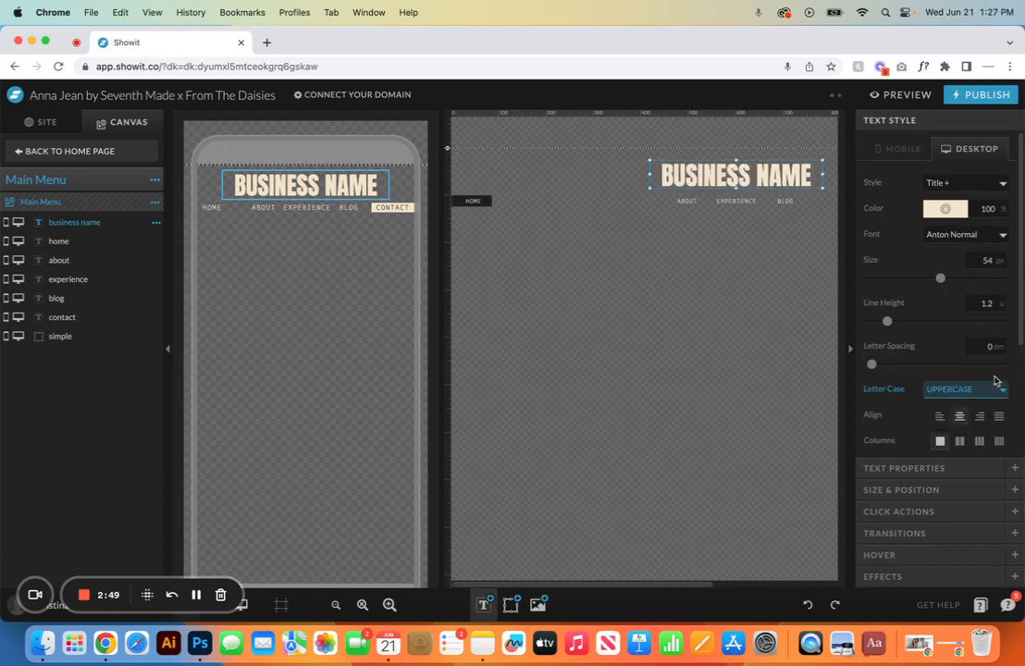
Step: Try rotating the desktop business name to 104° and centring it vertically on the canvas, undoing each change
{"action": "left_click", "coordinate": [925, 468]}
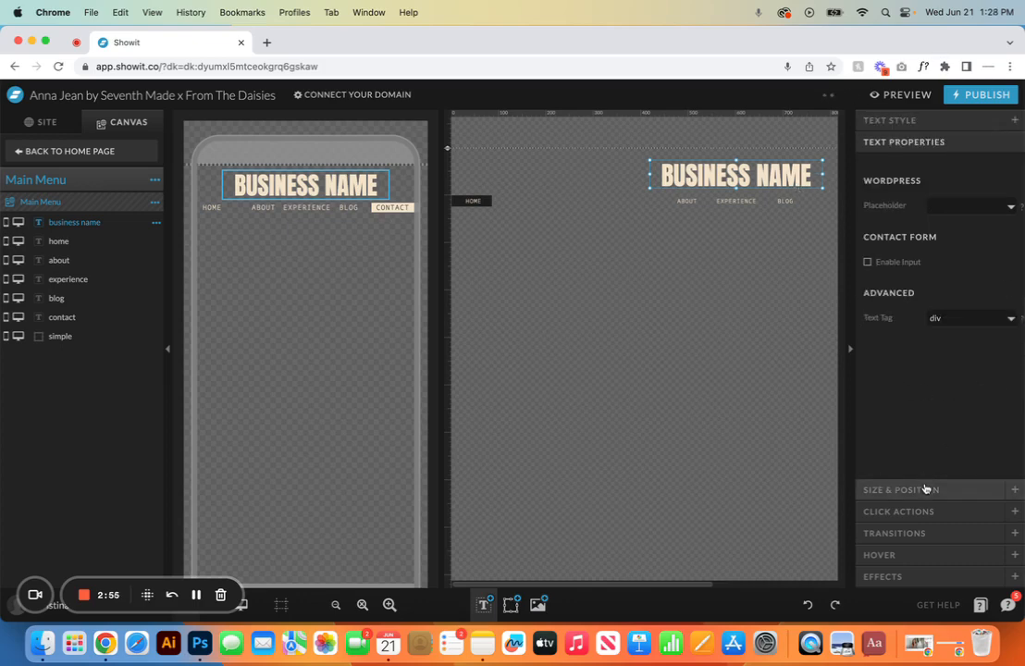
{"action": "left_click", "coordinate": [953, 489]}
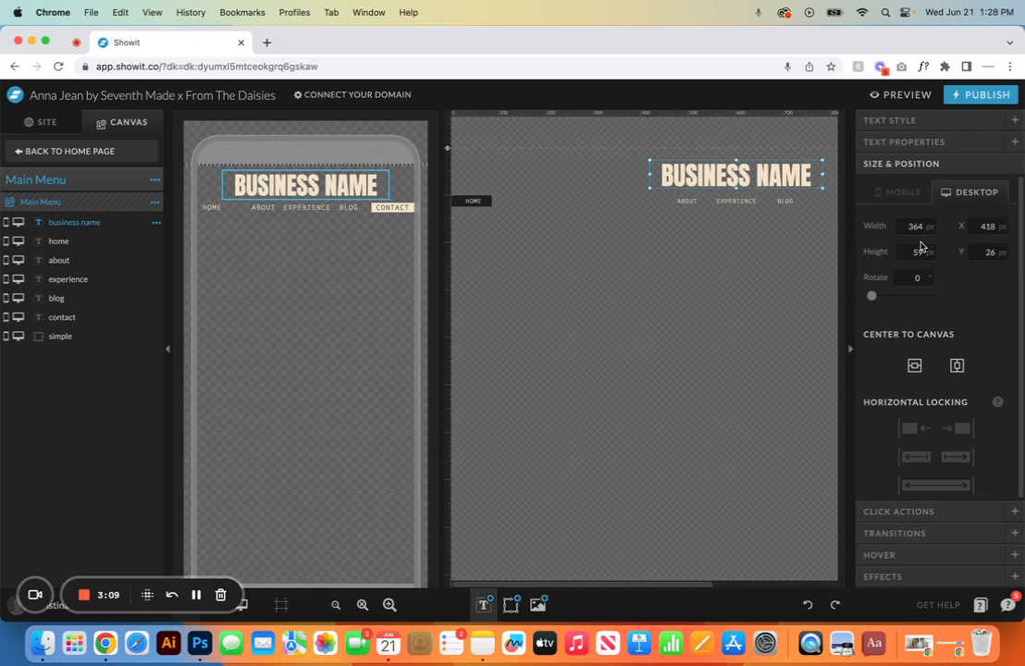
{"action": "left_click_drag", "start_coordinate": [871, 296], "coordinate": [887, 298]}
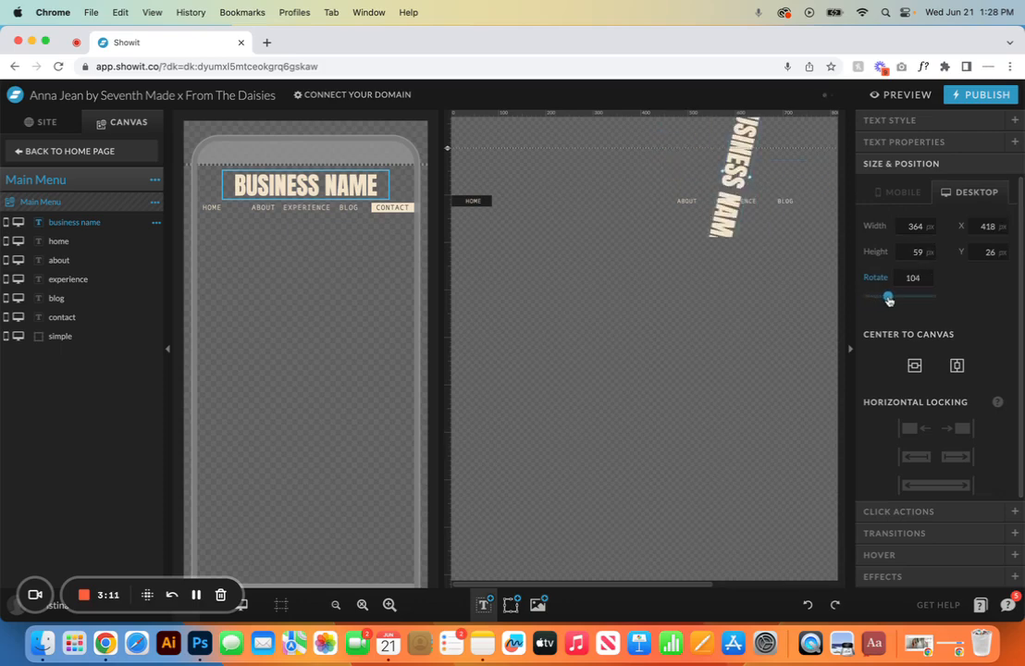
{"action": "left_click", "coordinate": [807, 605]}
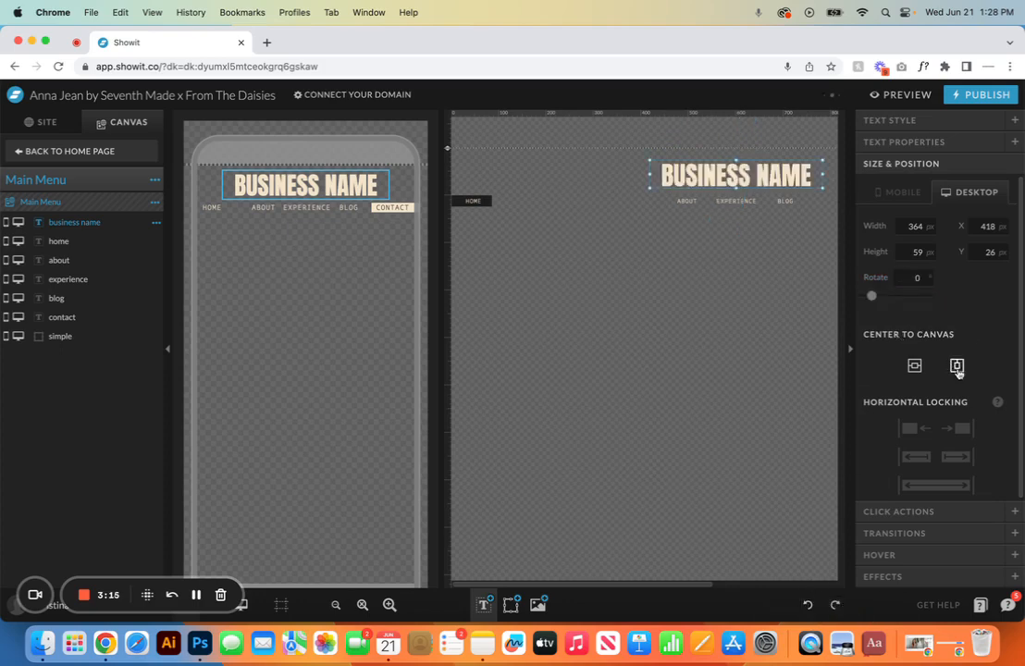
{"action": "left_click", "coordinate": [915, 368]}
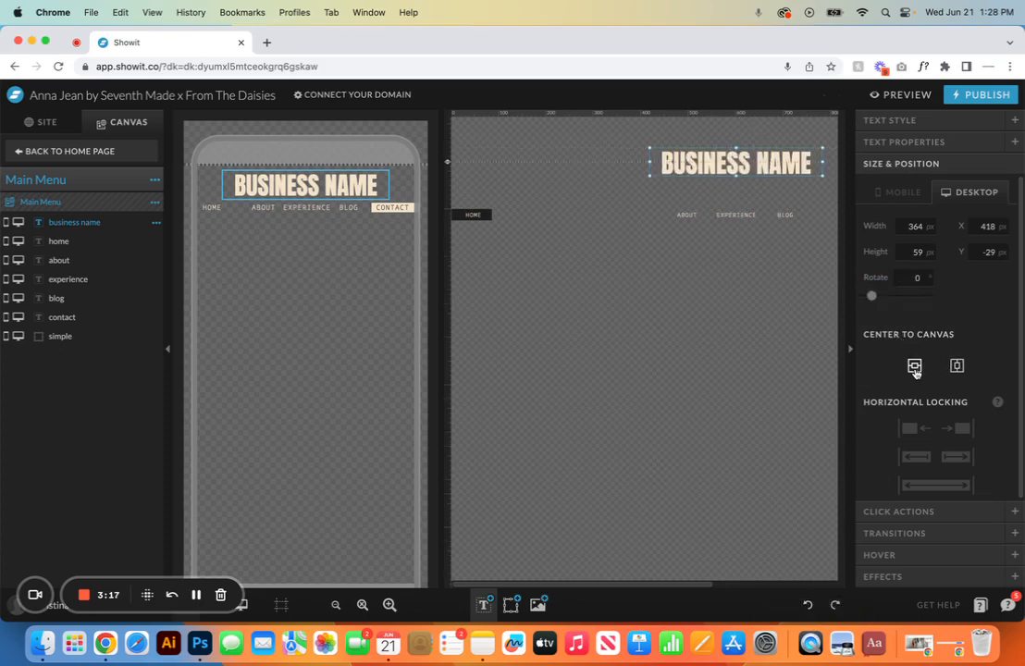
{"action": "left_click", "coordinate": [808, 605]}
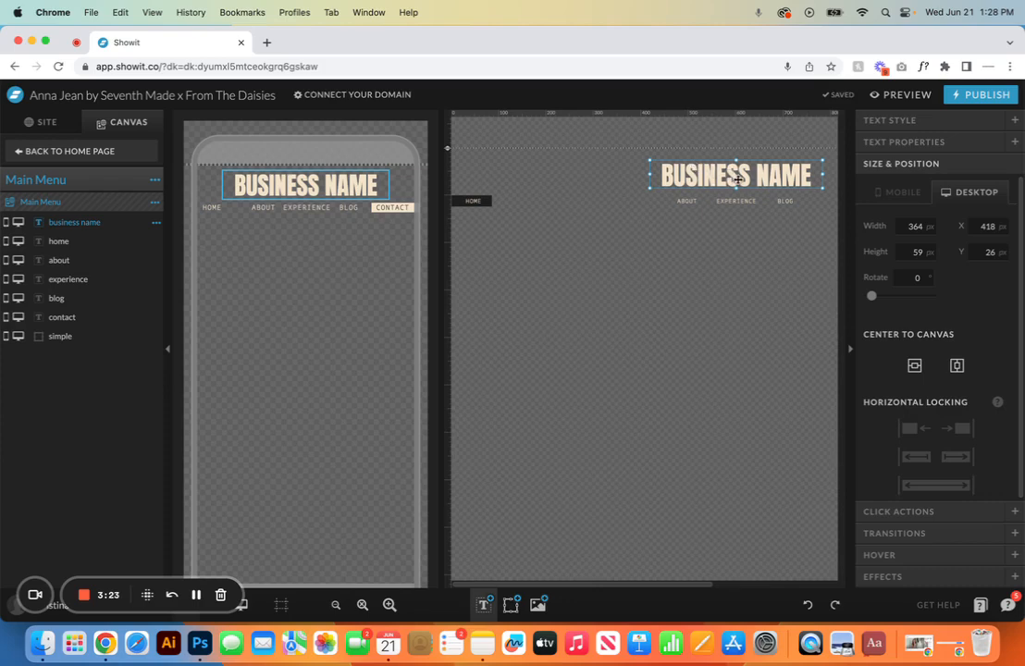
Step: Review the home item's horizontal locking and click actions, and set the business name's link to the Home page
{"action": "left_click", "coordinate": [472, 200]}
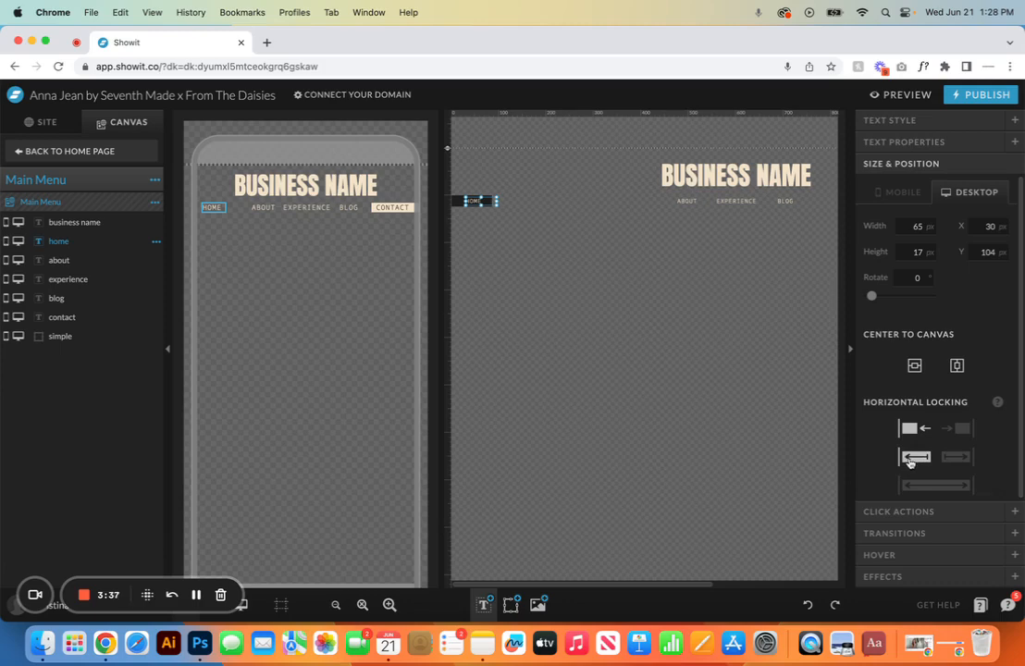
{"action": "left_click", "coordinate": [939, 510]}
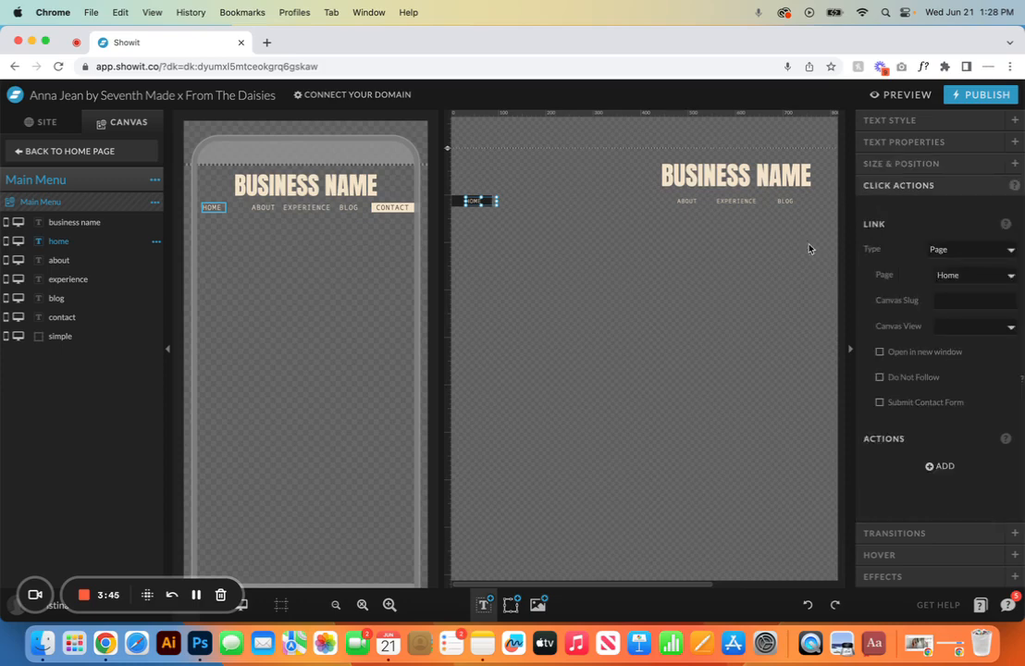
{"action": "left_click", "coordinate": [765, 169]}
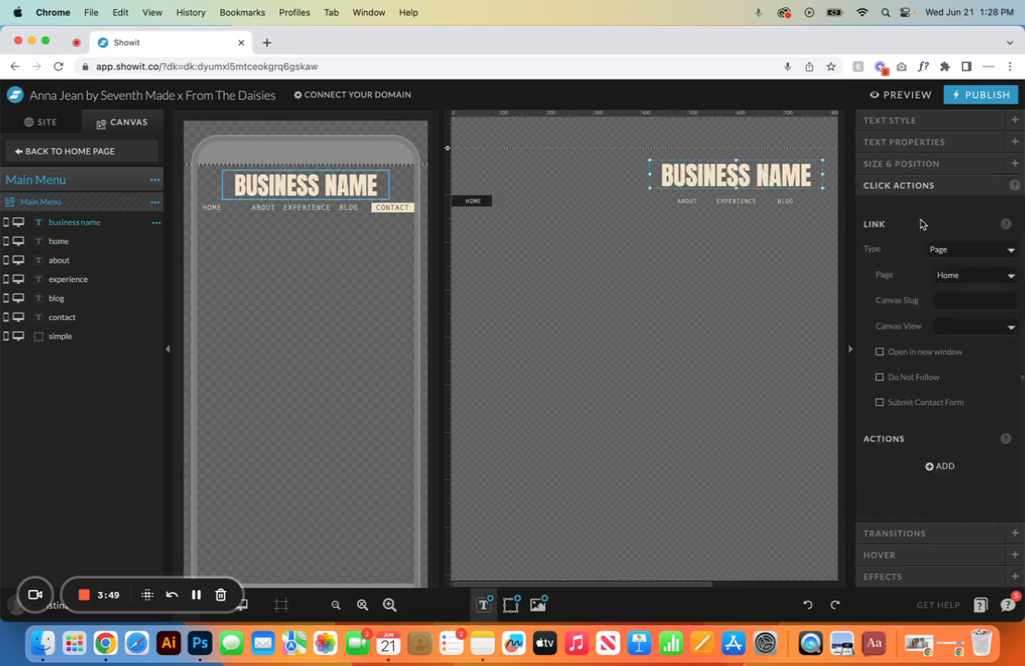
{"action": "left_click", "coordinate": [997, 250]}
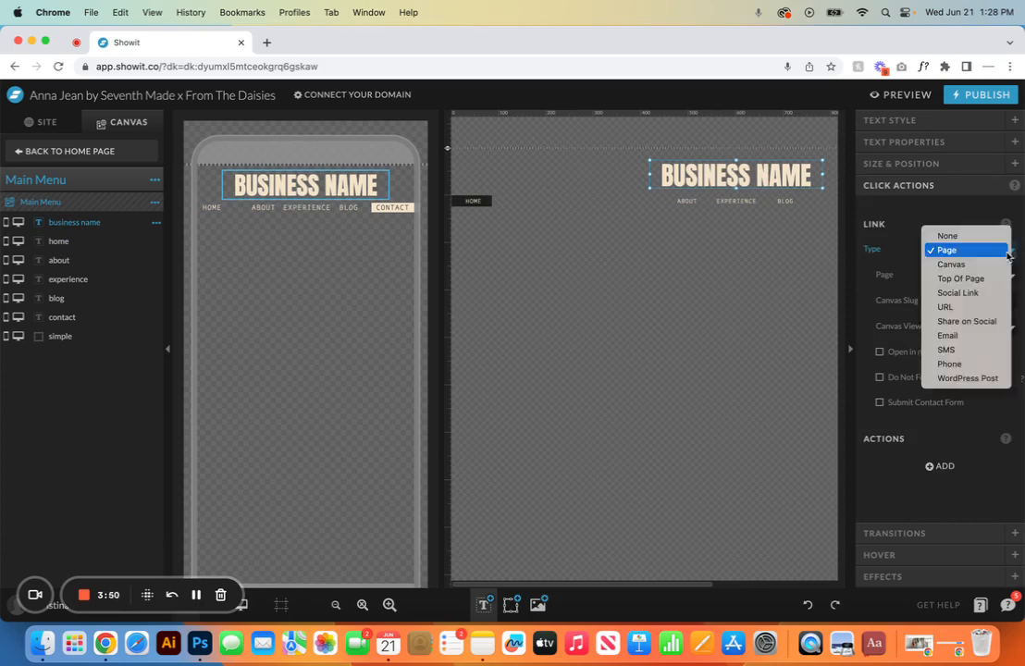
{"action": "left_click", "coordinate": [934, 252]}
{"action": "left_click", "coordinate": [971, 275]}
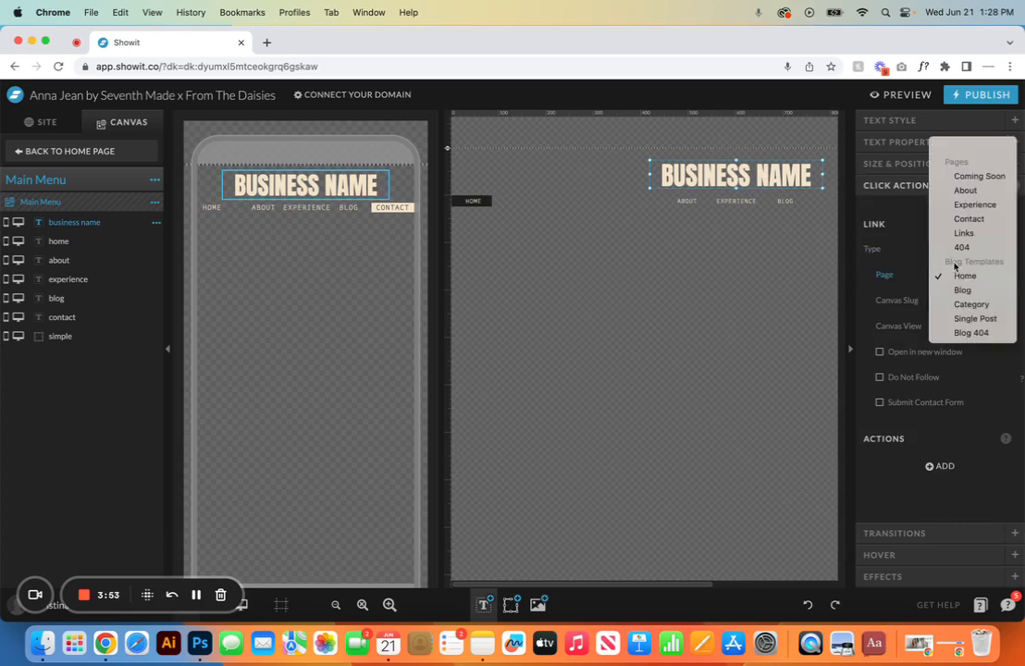
{"action": "left_click", "coordinate": [976, 277]}
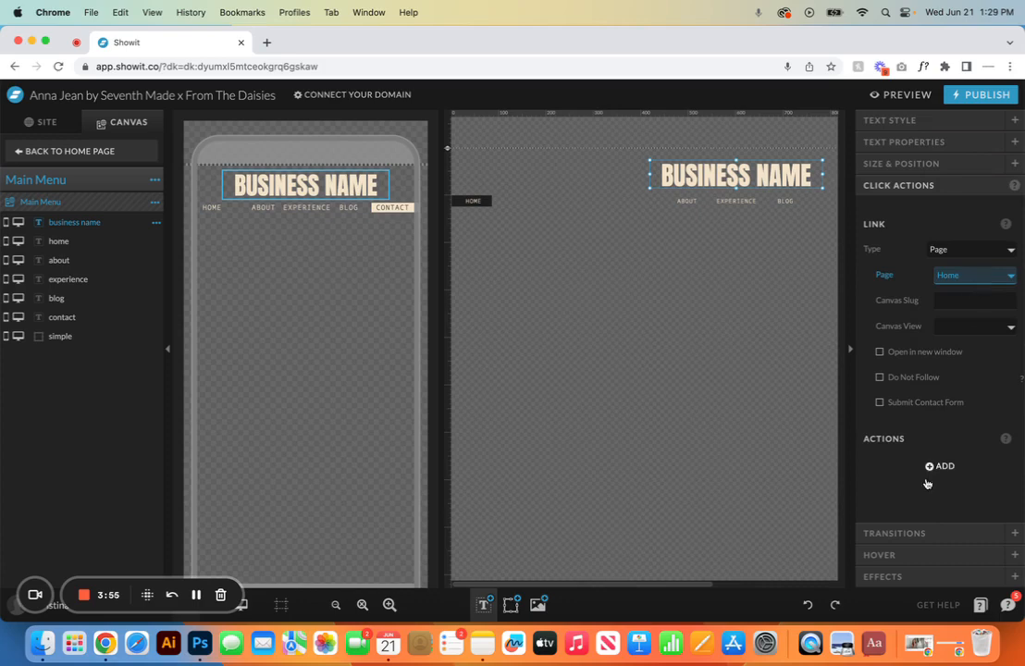
Step: Switch the desktop business name's transition to Fade and back to None
{"action": "left_click", "coordinate": [918, 534]}
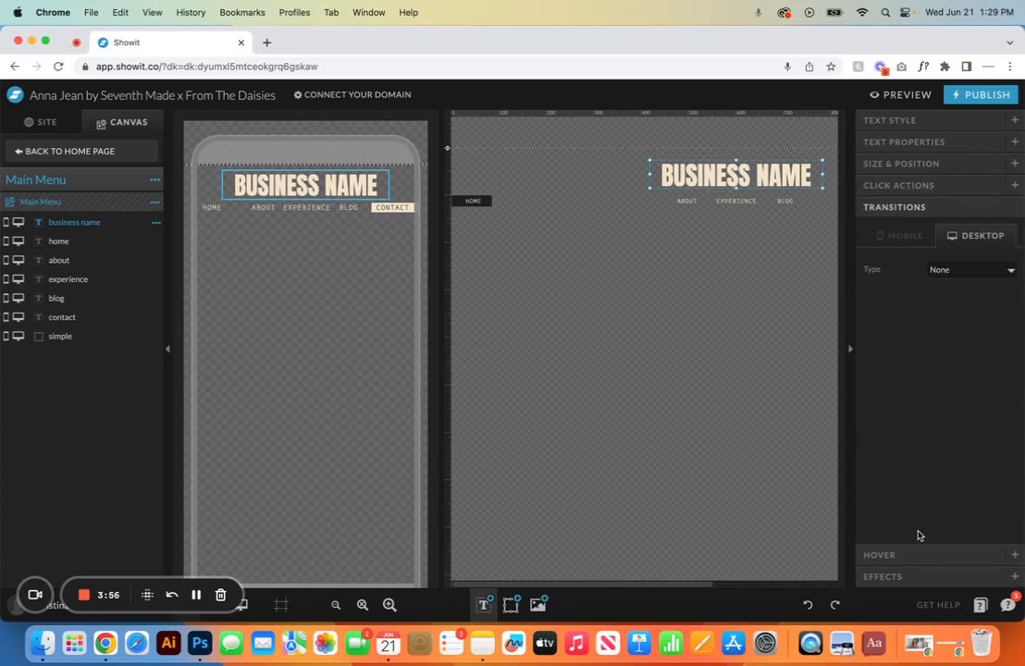
{"action": "left_click", "coordinate": [1004, 270]}
{"action": "left_click", "coordinate": [989, 286]}
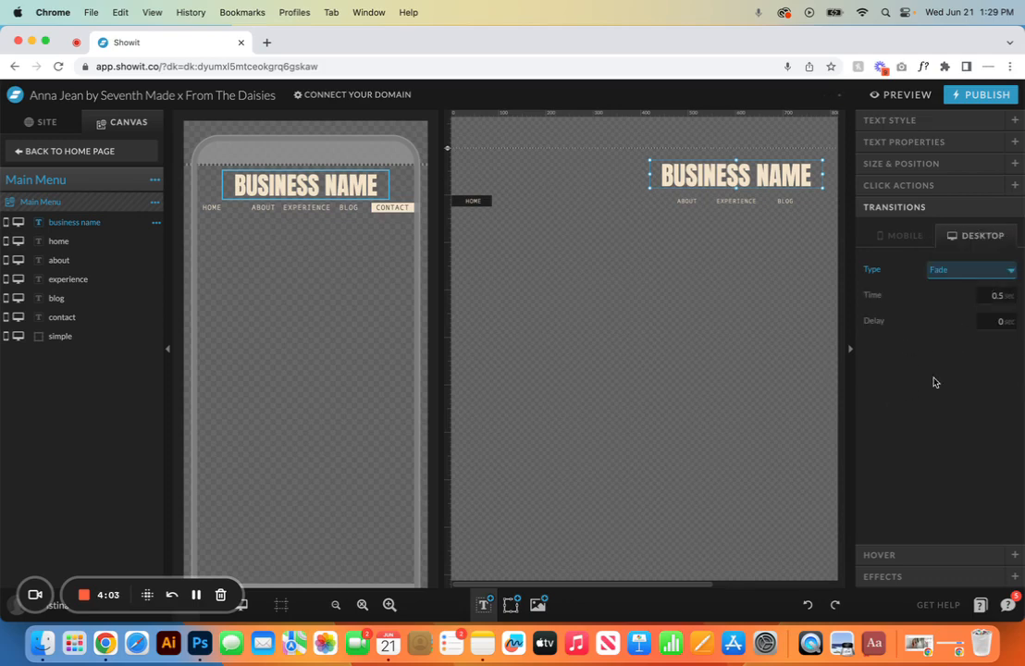
{"action": "left_click", "coordinate": [1007, 272]}
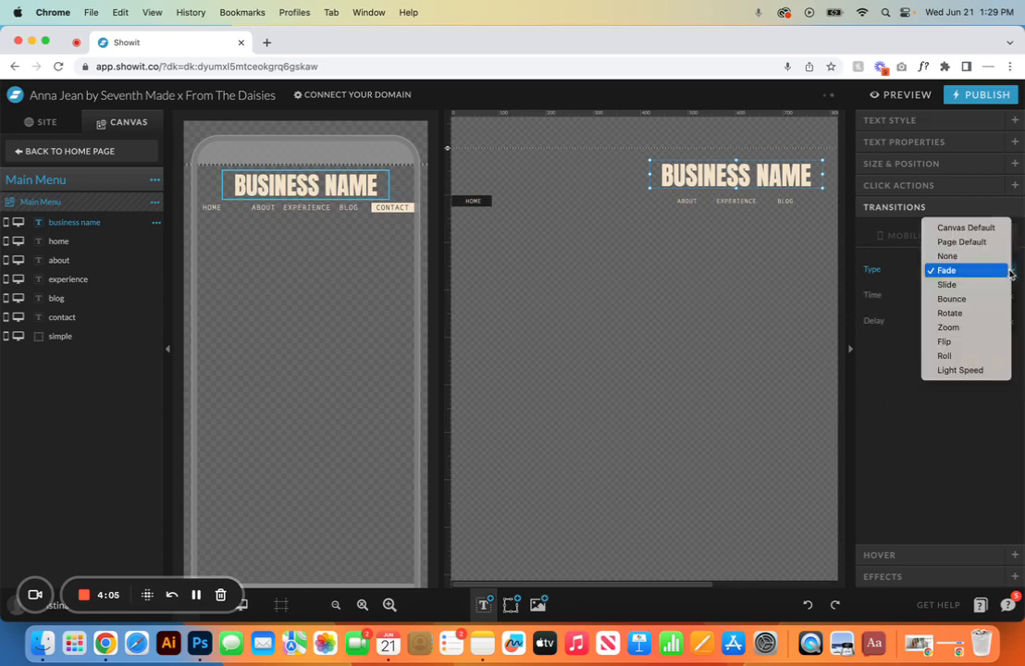
{"action": "left_click", "coordinate": [962, 254]}
Step: Try a Custom hover style with colour swatch 7 on the business name, clear the colour, and return the hover type to None
{"action": "left_click", "coordinate": [928, 556]}
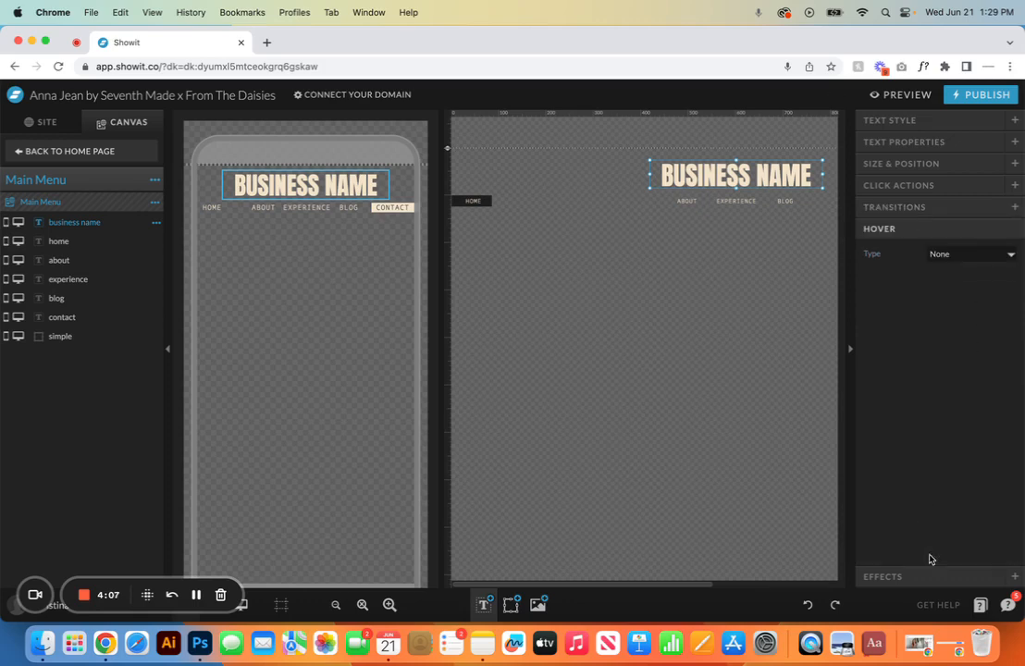
{"action": "left_click", "coordinate": [1011, 255]}
{"action": "left_click", "coordinate": [985, 269]}
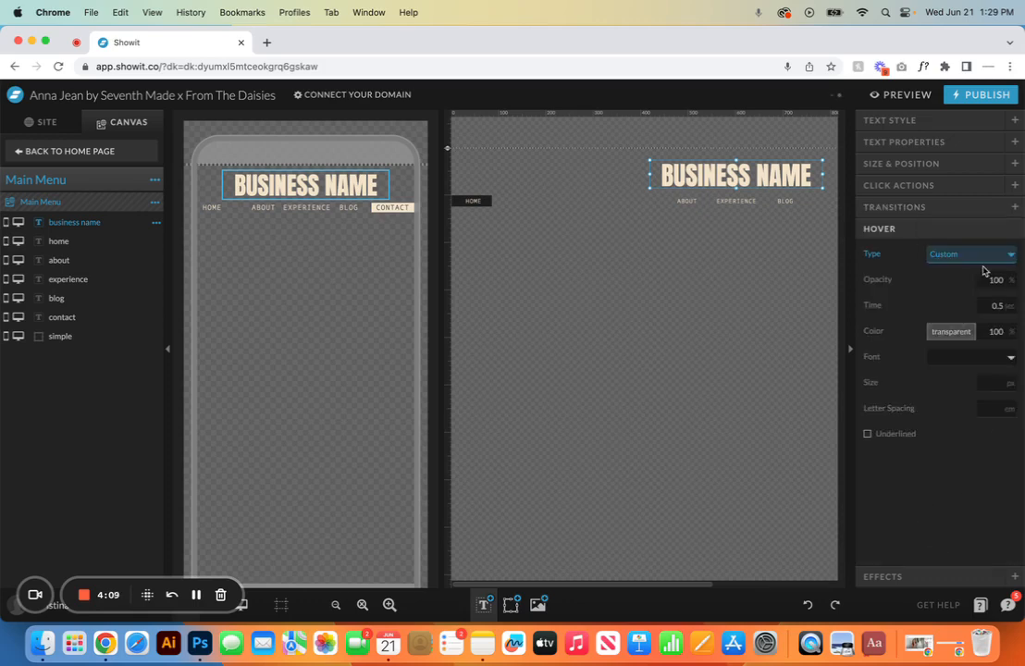
{"action": "left_click", "coordinate": [955, 330]}
{"action": "left_click", "coordinate": [967, 373]}
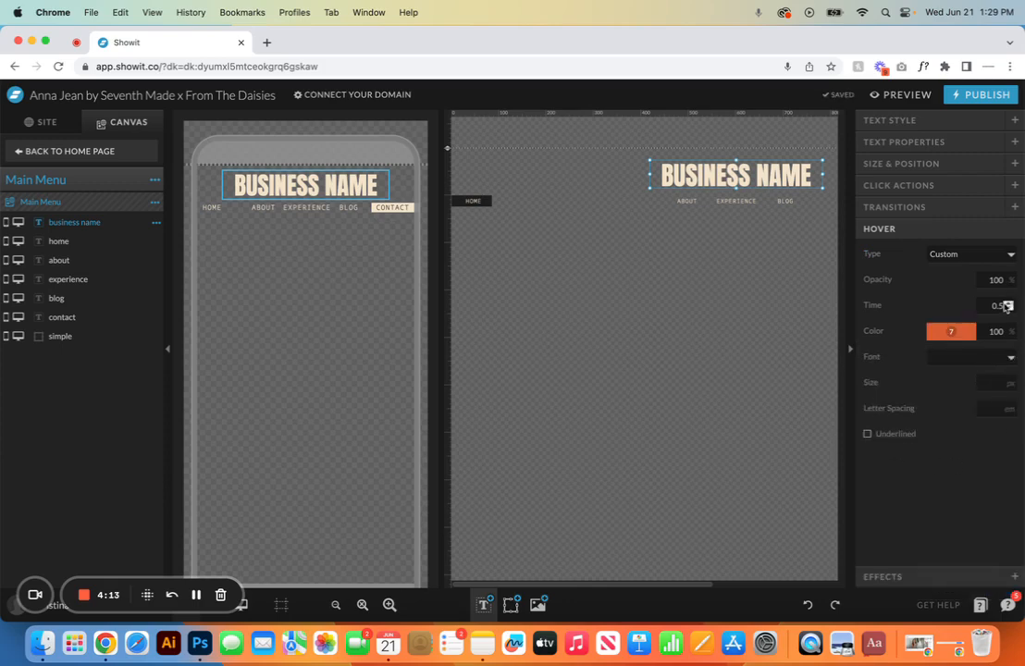
{"action": "left_click", "coordinate": [969, 333]}
{"action": "left_click", "coordinate": [1002, 338]}
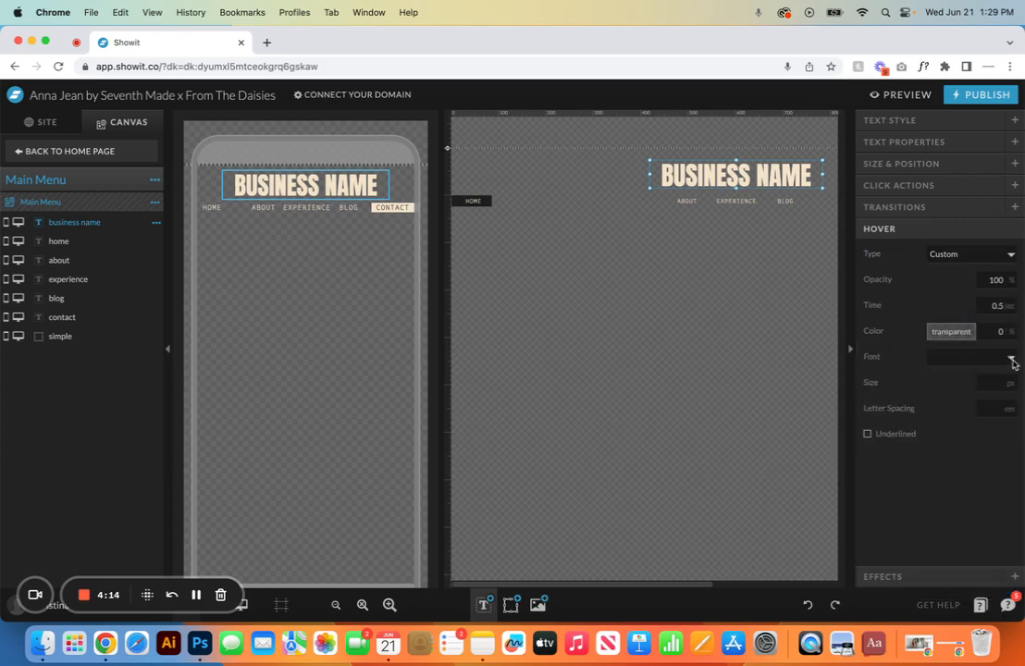
{"action": "left_click", "coordinate": [1010, 255]}
{"action": "left_click", "coordinate": [953, 241]}
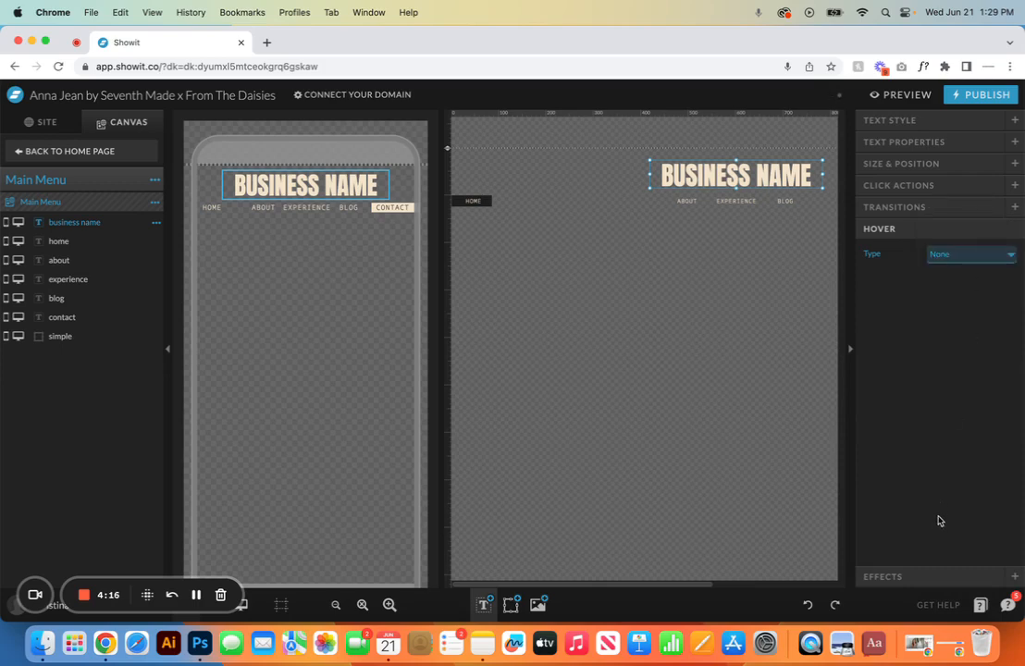
Step: Try 50% opacity and an Outer drop shadow offset 18 px by 15 px on the desktop business name, and reset both effects
{"action": "left_click", "coordinate": [915, 578]}
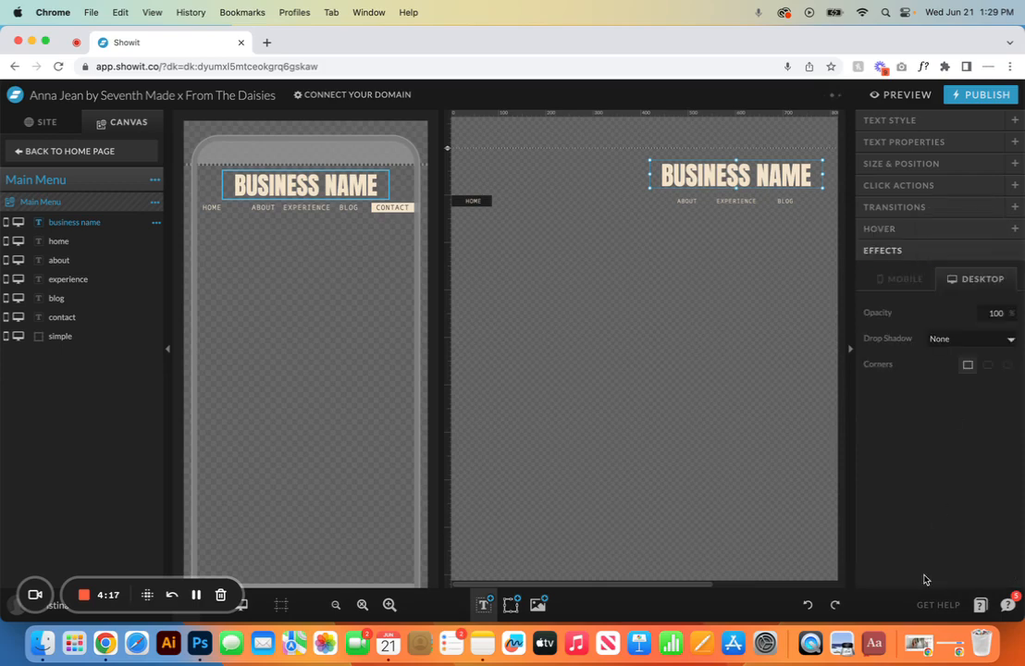
{"action": "left_click", "coordinate": [1007, 316]}
{"action": "left_click", "coordinate": [1007, 314]}
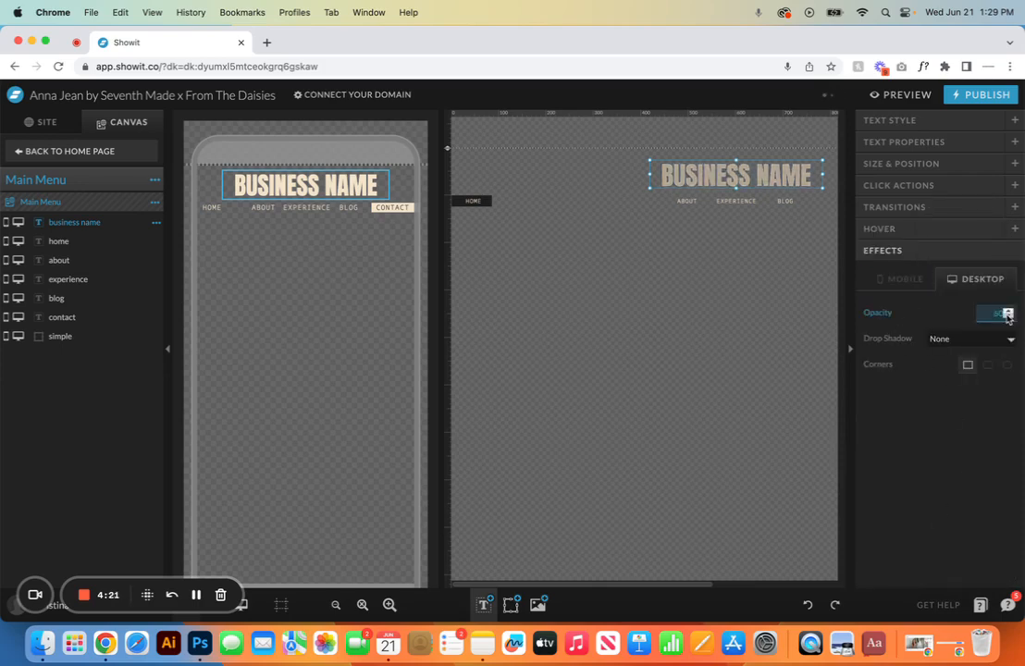
{"action": "left_click", "coordinate": [1004, 339]}
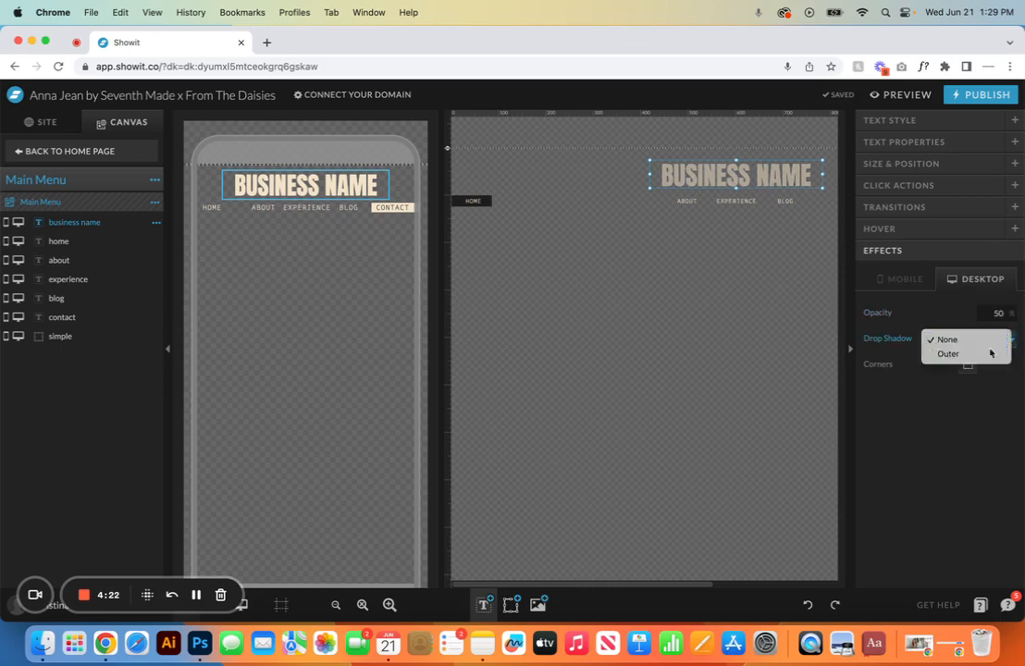
{"action": "left_click", "coordinate": [990, 353]}
{"action": "left_click_drag", "start_coordinate": [947, 408], "coordinate": [978, 463]}
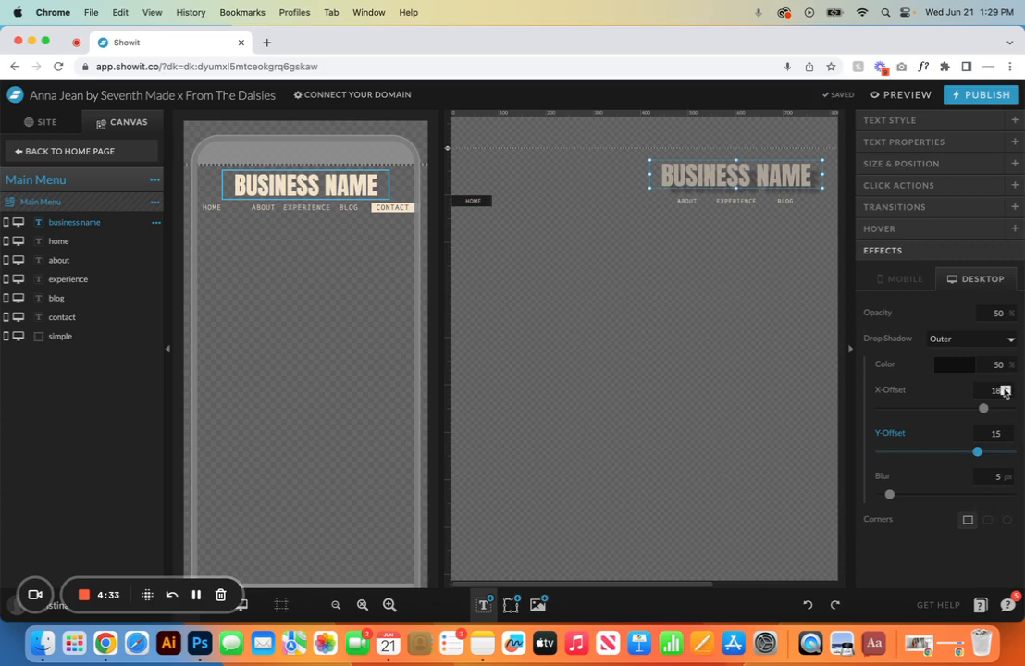
{"action": "left_click", "coordinate": [1001, 340]}
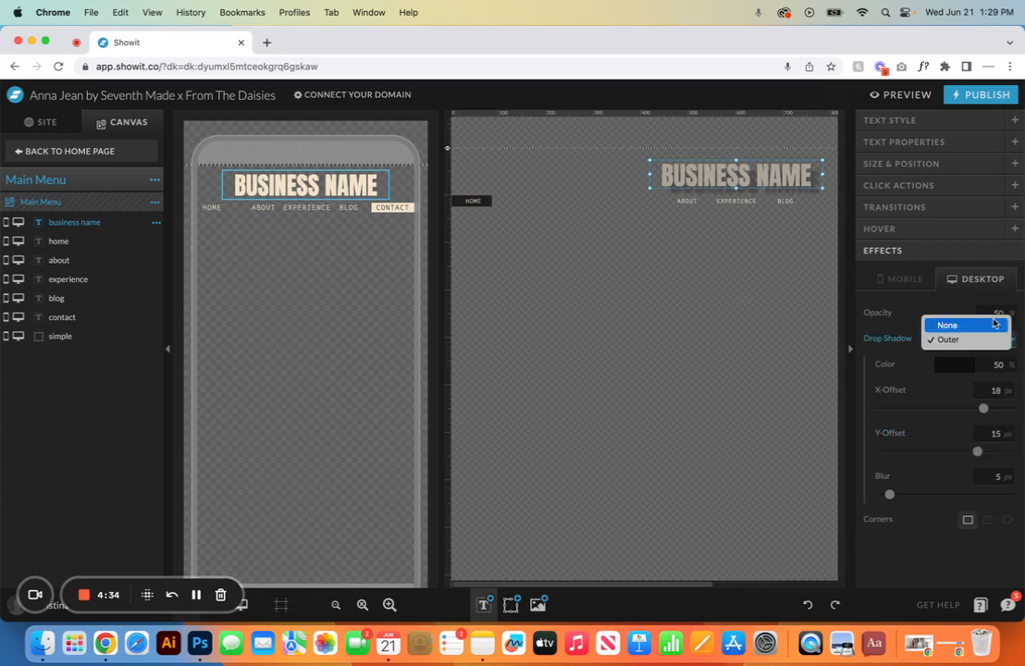
{"action": "left_click", "coordinate": [995, 325]}
{"action": "left_click", "coordinate": [1006, 314]}
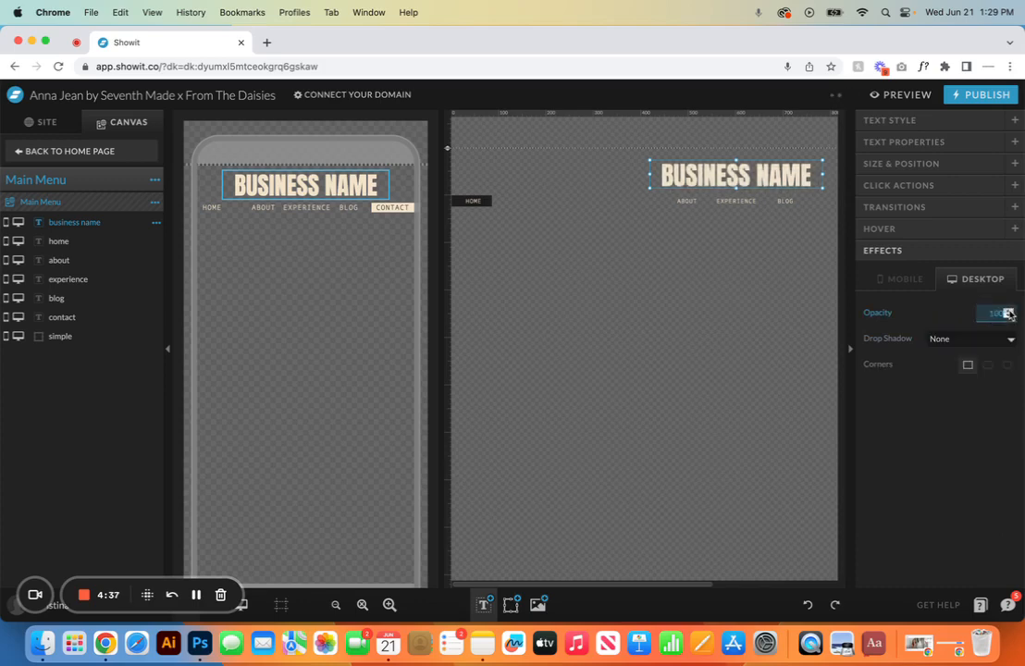
{"action": "left_click", "coordinate": [882, 482]}
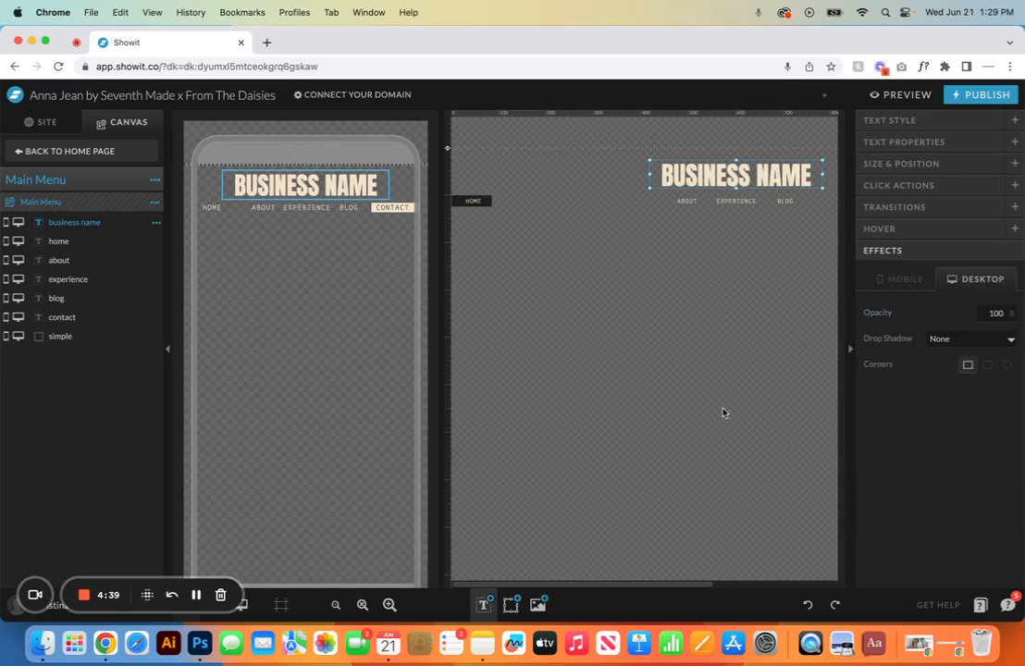
Step: Undo all business name edits back to the original Anna Jean logo text, and show the mobile and desktop layouts side by side
{"action": "scroll", "coordinate": [723, 412], "scroll_direction": "right", "scroll_amount": 5}
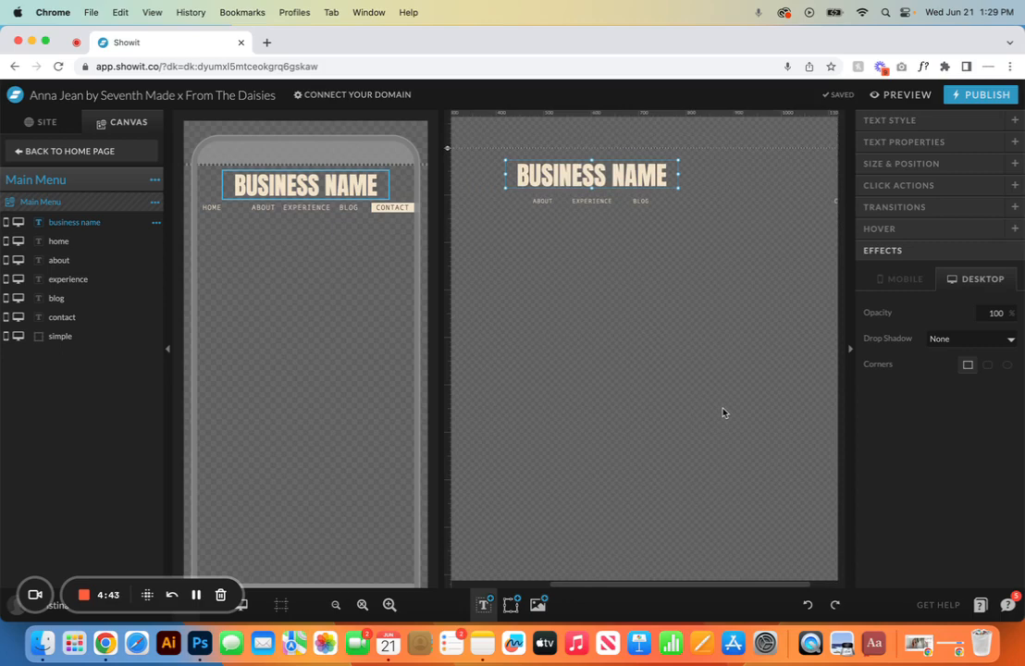
{"action": "left_click", "coordinate": [807, 605]}
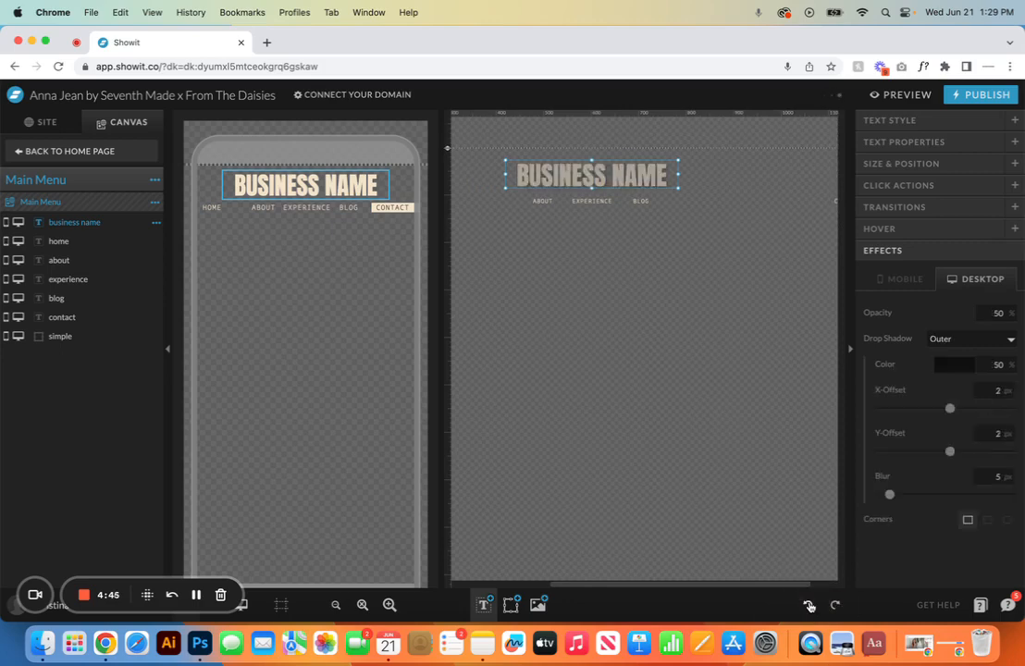
{"action": "left_click", "coordinate": [808, 605]}
{"action": "left_click", "coordinate": [808, 604]}
{"action": "left_click", "coordinate": [808, 605]}
{"action": "left_click", "coordinate": [808, 605]}
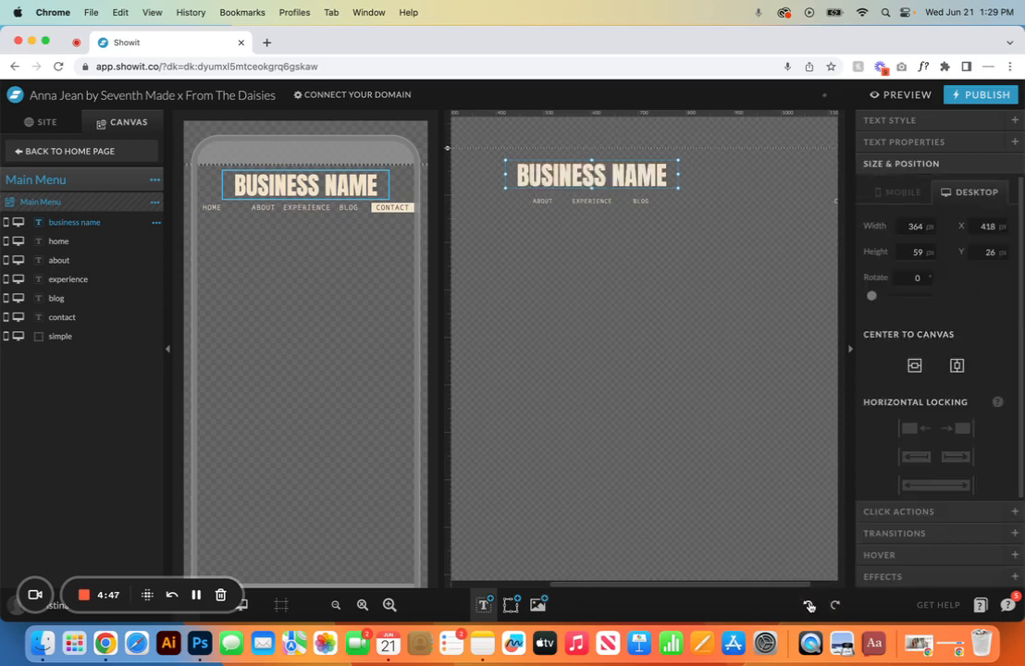
{"action": "left_click", "coordinate": [809, 605]}
{"action": "left_click", "coordinate": [808, 606]}
{"action": "left_click", "coordinate": [808, 606]}
{"action": "left_click", "coordinate": [809, 605]}
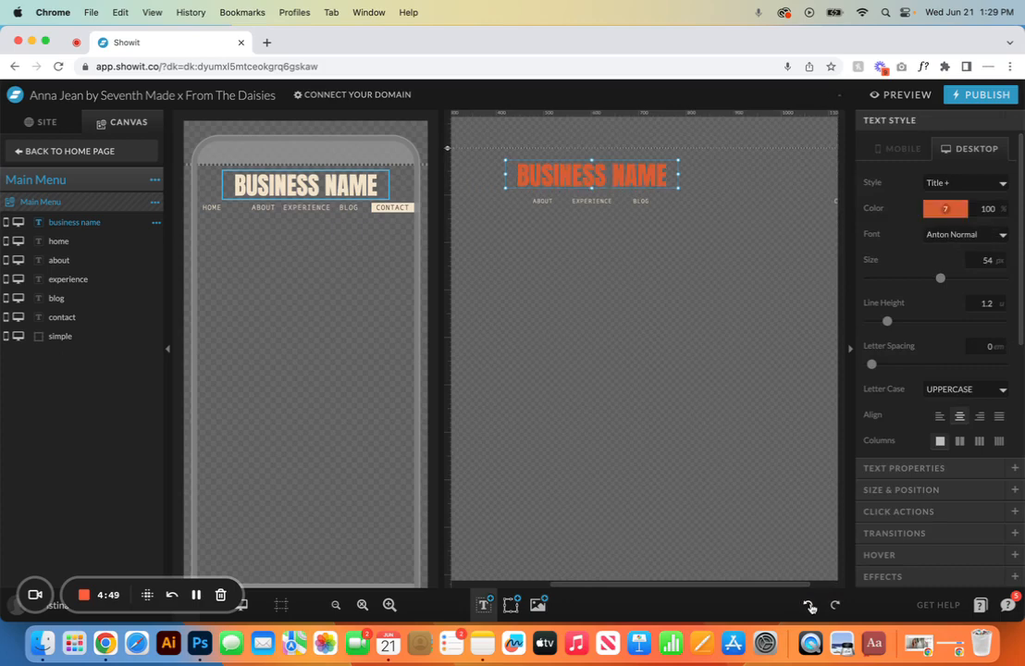
{"action": "left_click", "coordinate": [809, 606]}
{"action": "left_click", "coordinate": [810, 606]}
{"action": "left_click", "coordinate": [809, 606]}
{"action": "left_click", "coordinate": [809, 606]}
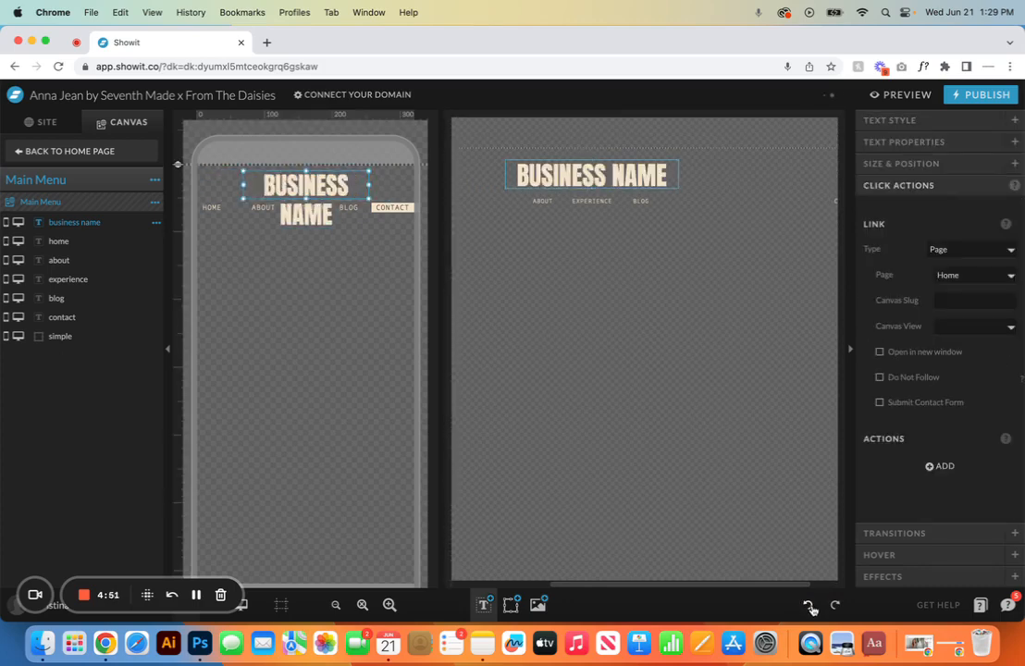
{"action": "left_click", "coordinate": [809, 605]}
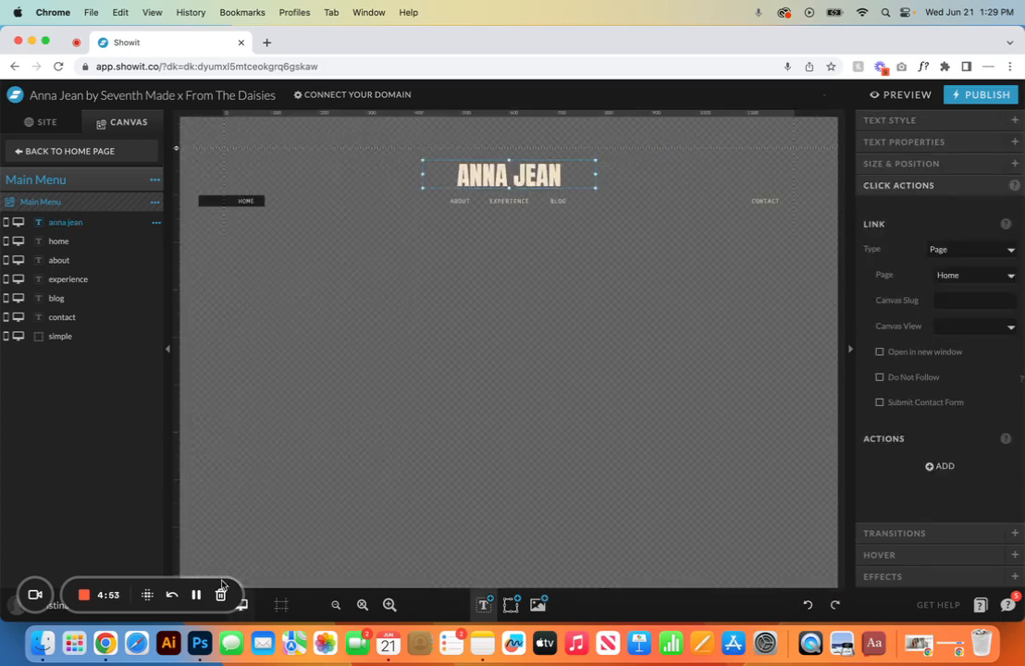
{"action": "left_click", "coordinate": [194, 612]}
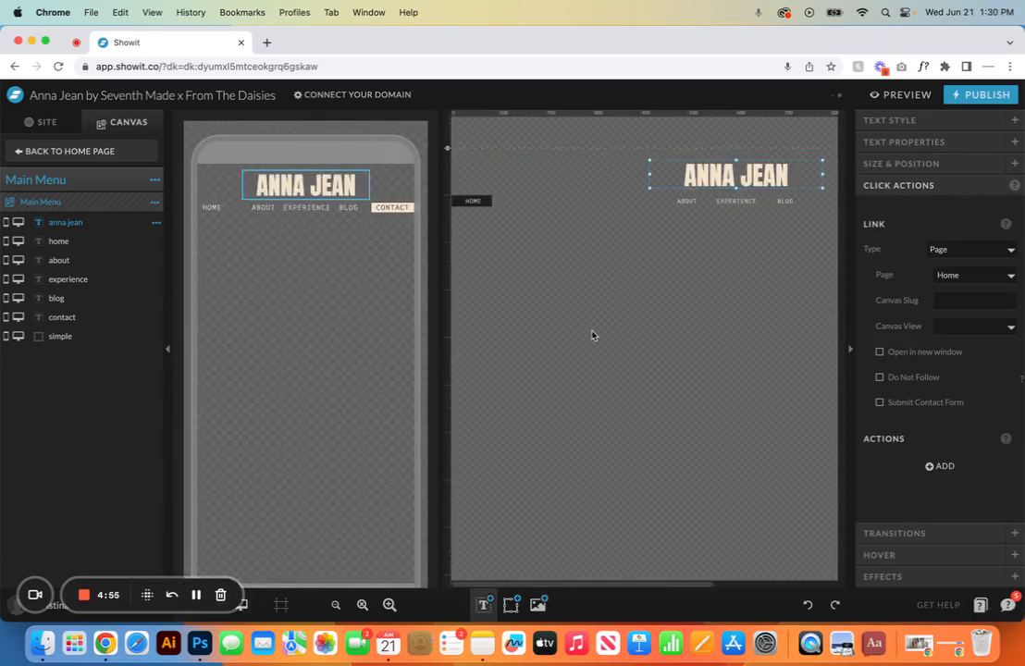
Step: Add SM_logo_white_22.png from the Seventh Made media folder to the Main Menu canvas
{"action": "left_click", "coordinate": [537, 605]}
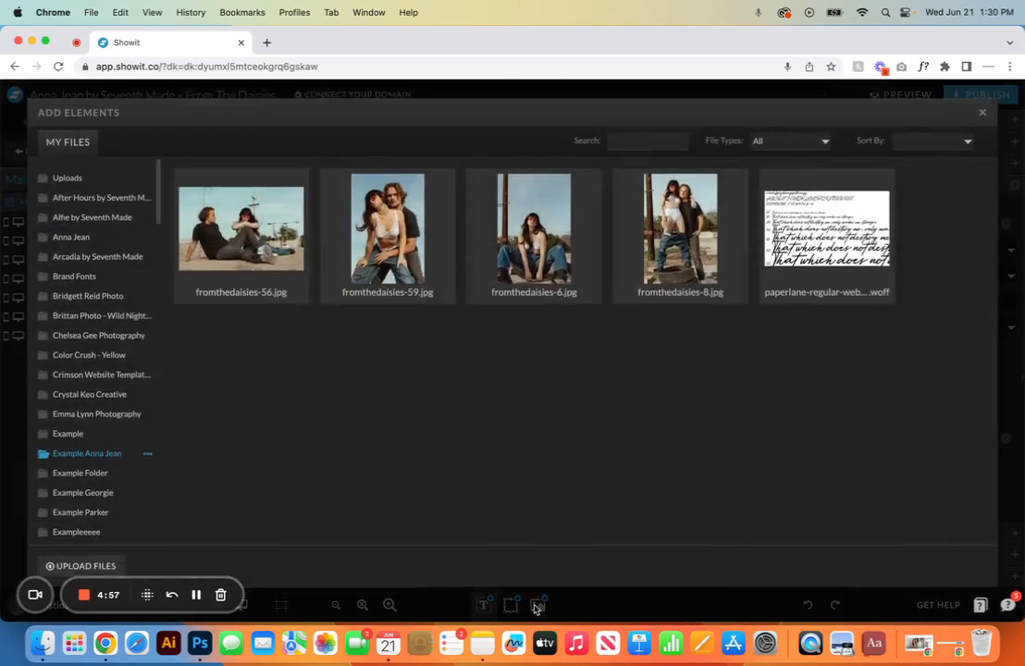
{"action": "scroll", "coordinate": [81, 447], "scroll_direction": "down", "scroll_amount": 15}
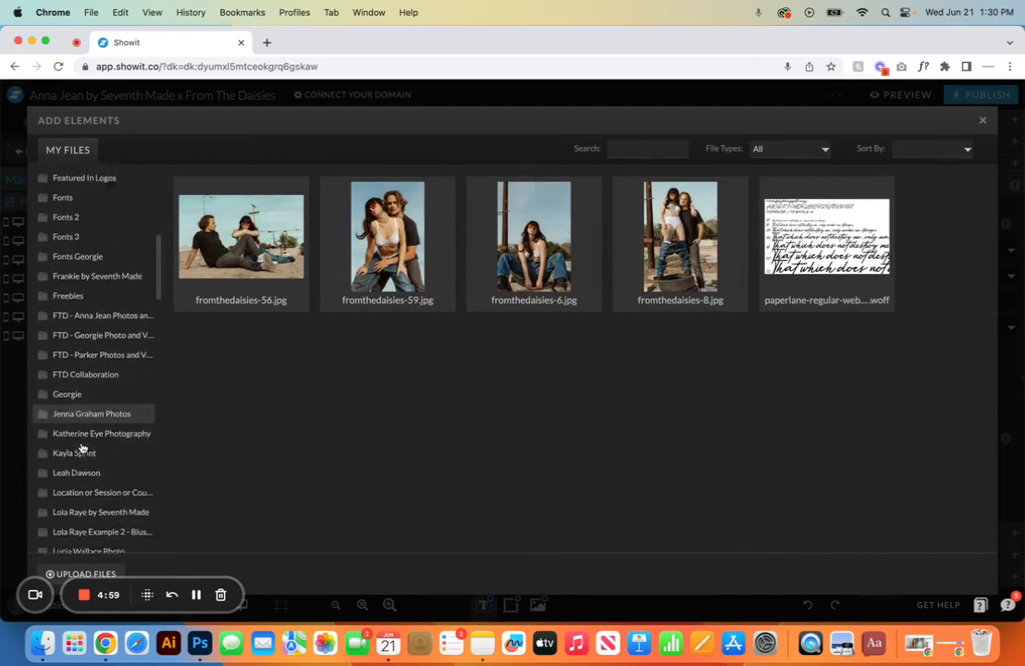
{"action": "scroll", "coordinate": [82, 447], "scroll_direction": "down", "scroll_amount": 6}
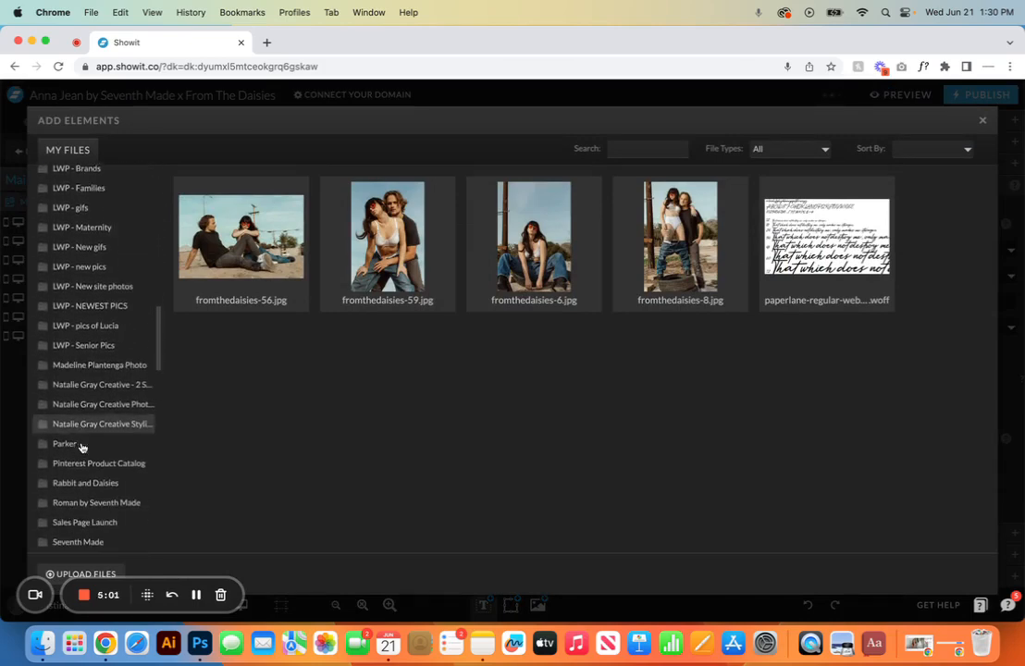
{"action": "left_click", "coordinate": [80, 448]}
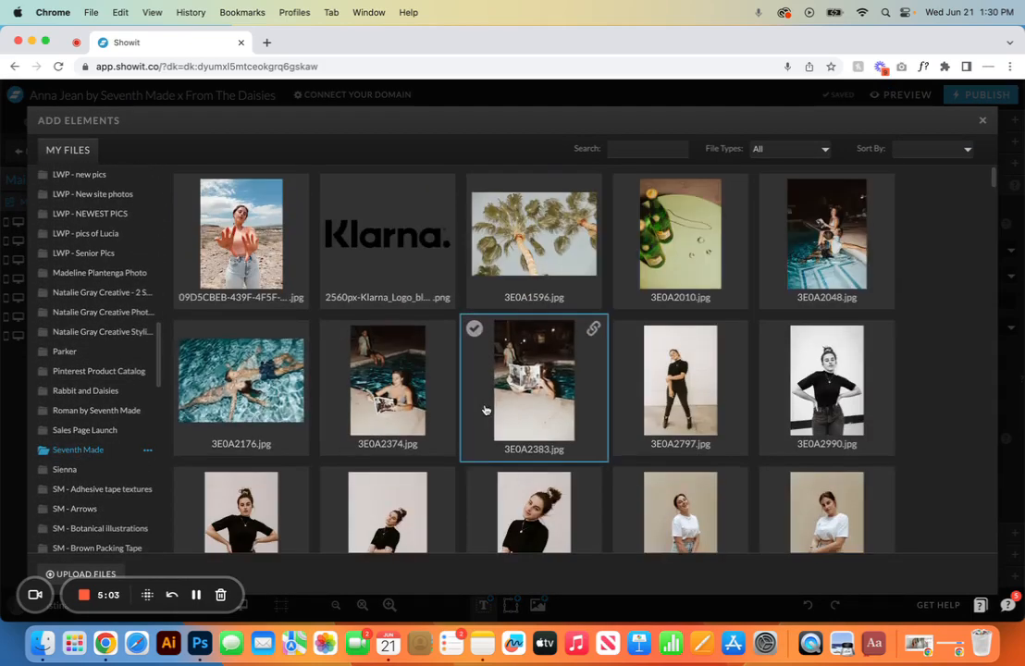
{"action": "scroll", "coordinate": [485, 407], "scroll_direction": "down", "scroll_amount": 10}
{"action": "scroll", "coordinate": [485, 410], "scroll_direction": "down", "scroll_amount": 15}
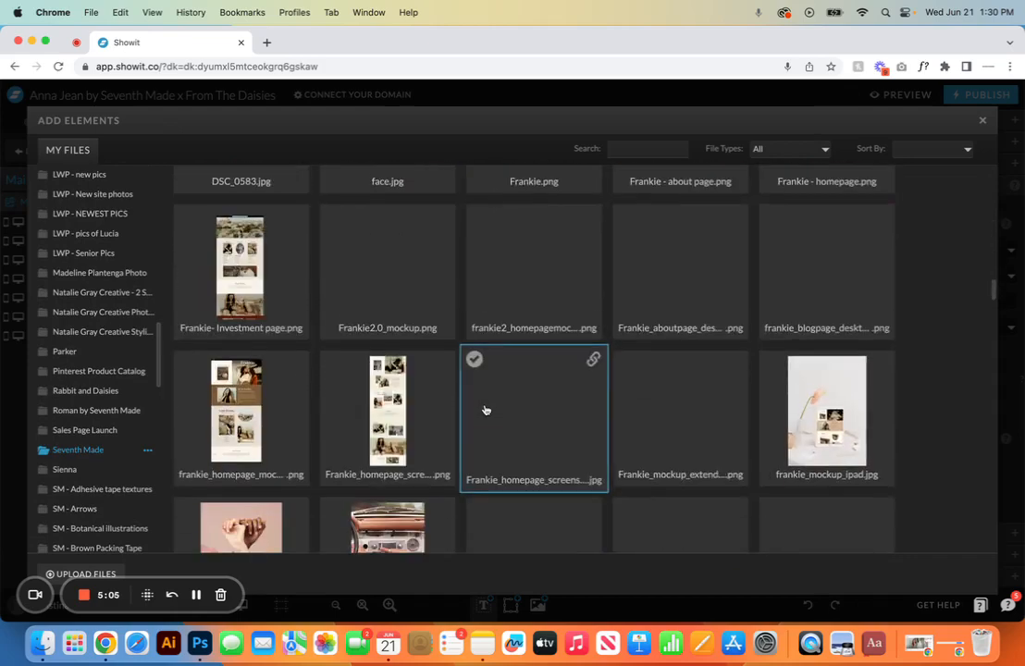
{"action": "scroll", "coordinate": [485, 410], "scroll_direction": "down", "scroll_amount": 15}
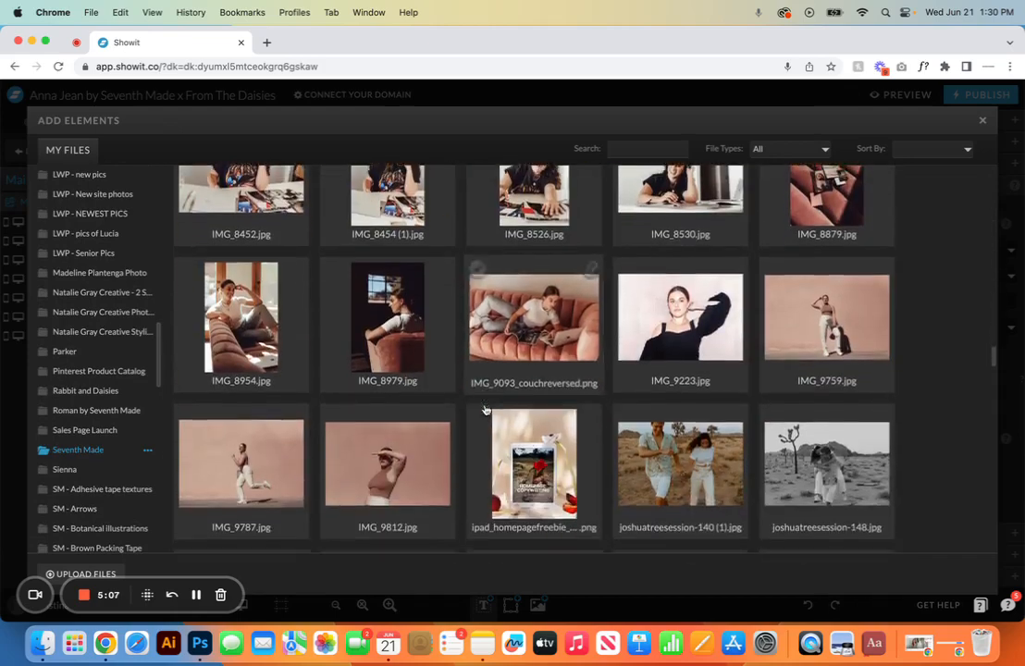
{"action": "scroll", "coordinate": [485, 410], "scroll_direction": "down", "scroll_amount": 15}
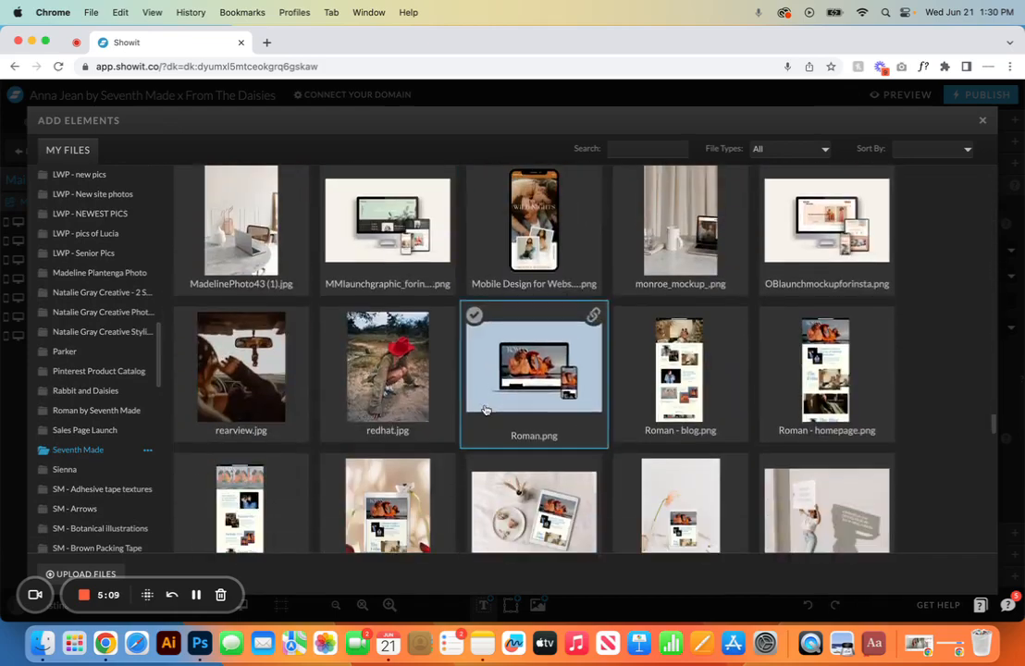
{"action": "scroll", "coordinate": [485, 410], "scroll_direction": "down", "scroll_amount": 5}
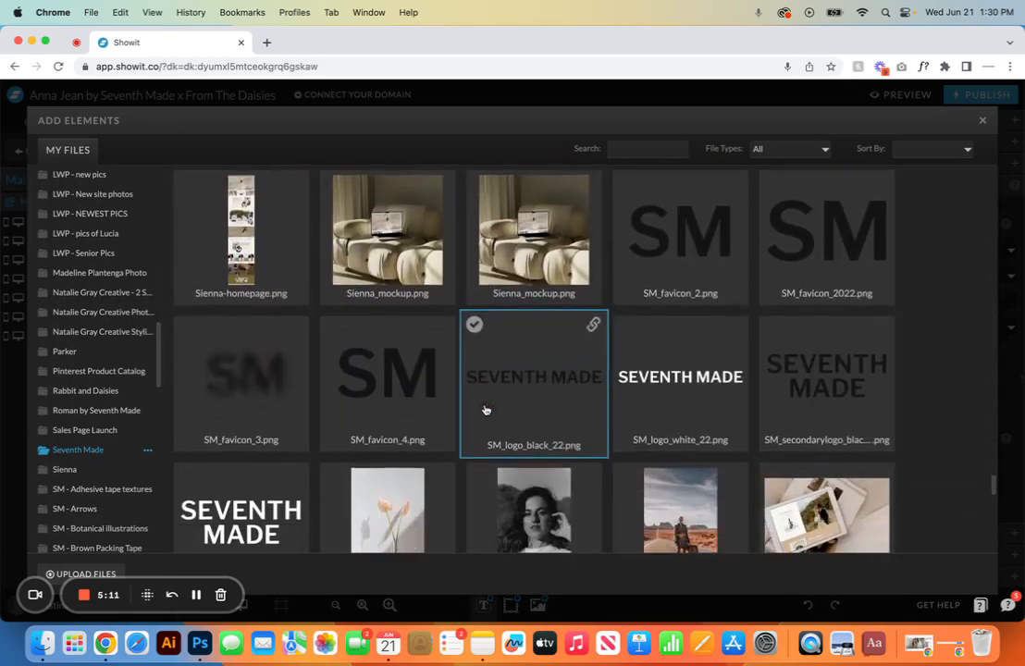
{"action": "left_click", "coordinate": [680, 379]}
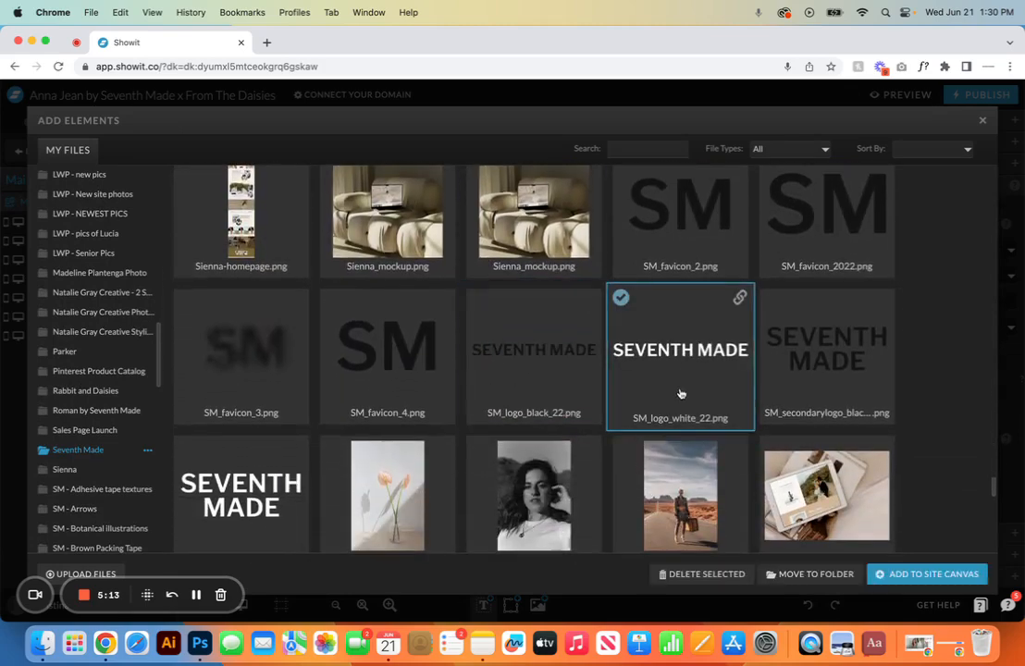
{"action": "left_click", "coordinate": [920, 575]}
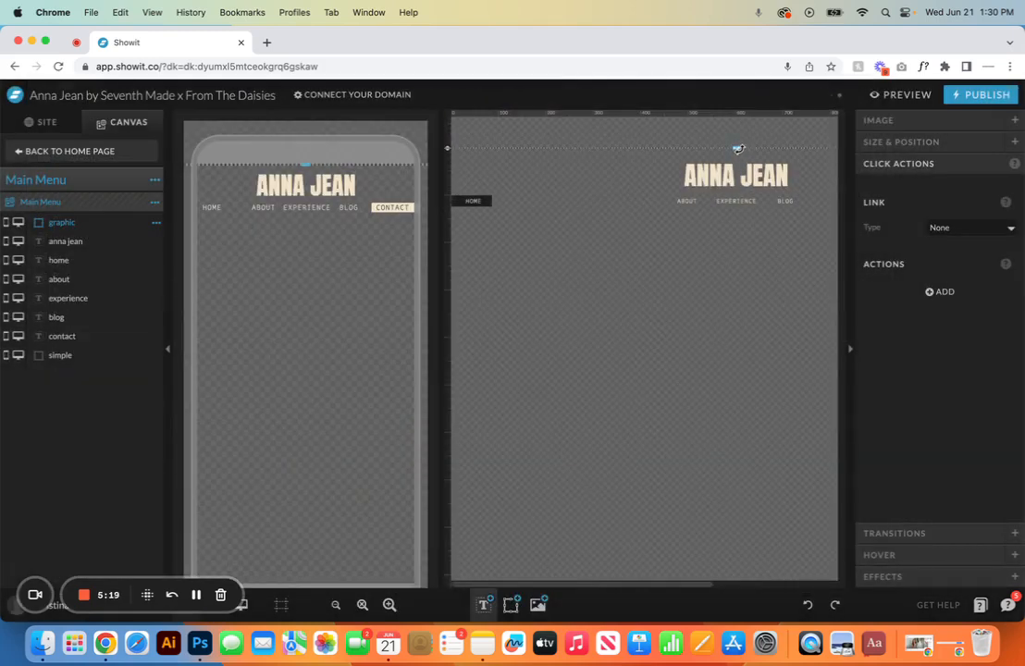
Step: Enlarge the white logo graphic and place it beside the Anna Jean text on desktop and over that text on mobile
{"action": "left_click_drag", "start_coordinate": [738, 148], "coordinate": [651, 176]}
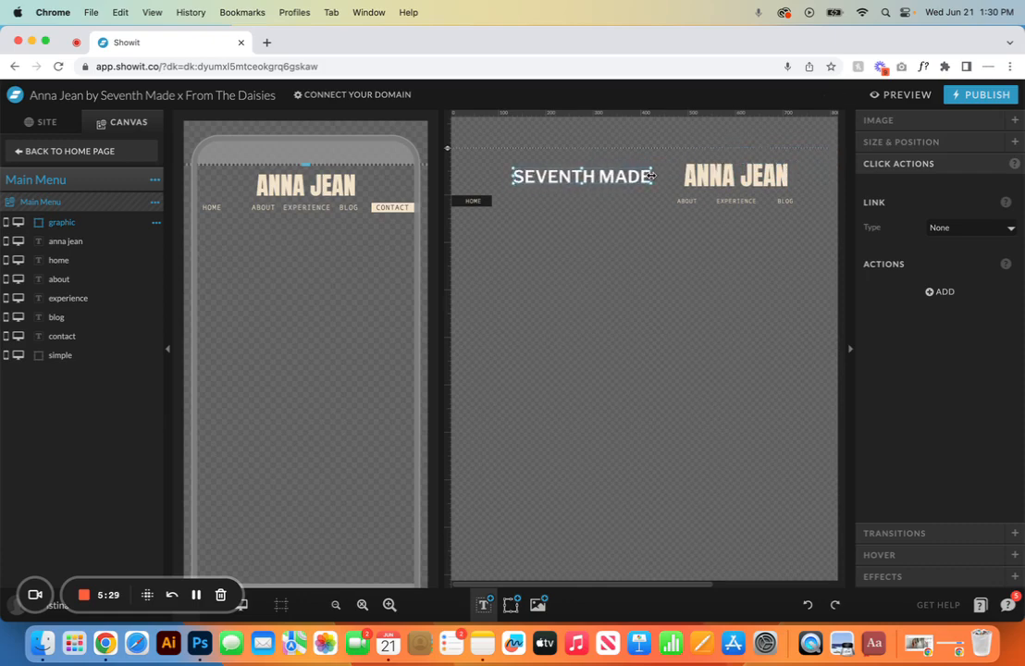
{"action": "left_click_drag", "start_coordinate": [308, 163], "coordinate": [335, 184]}
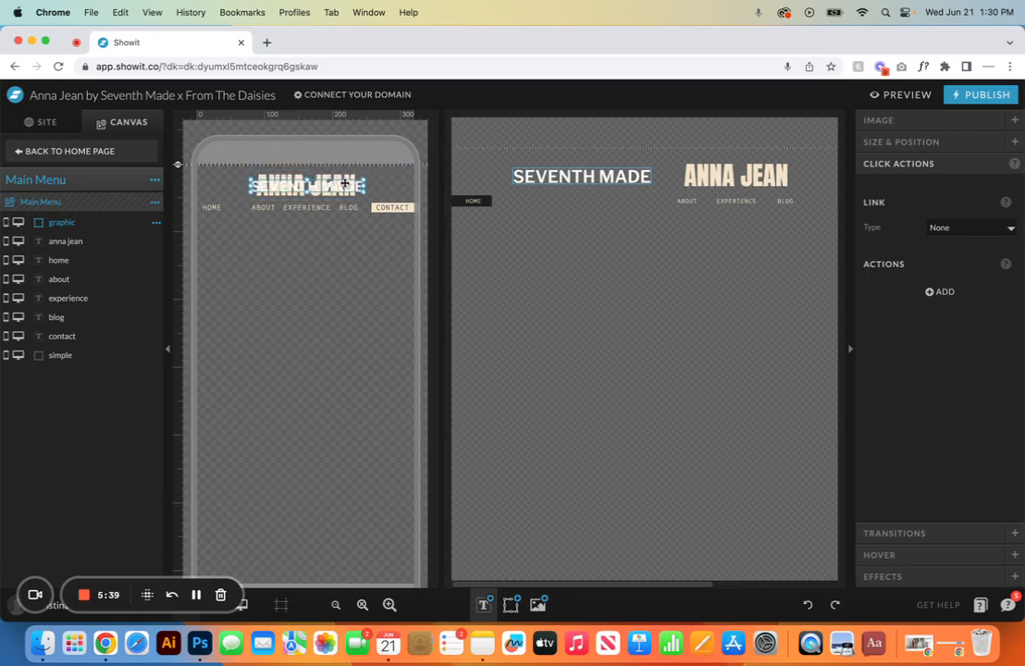
Step: Align the logo graphic with the Anna Jean text by their top edges on mobile, and by top edges and horizontal centres on desktop
{"action": "left_click", "coordinate": [63, 240], "text": "shift"}
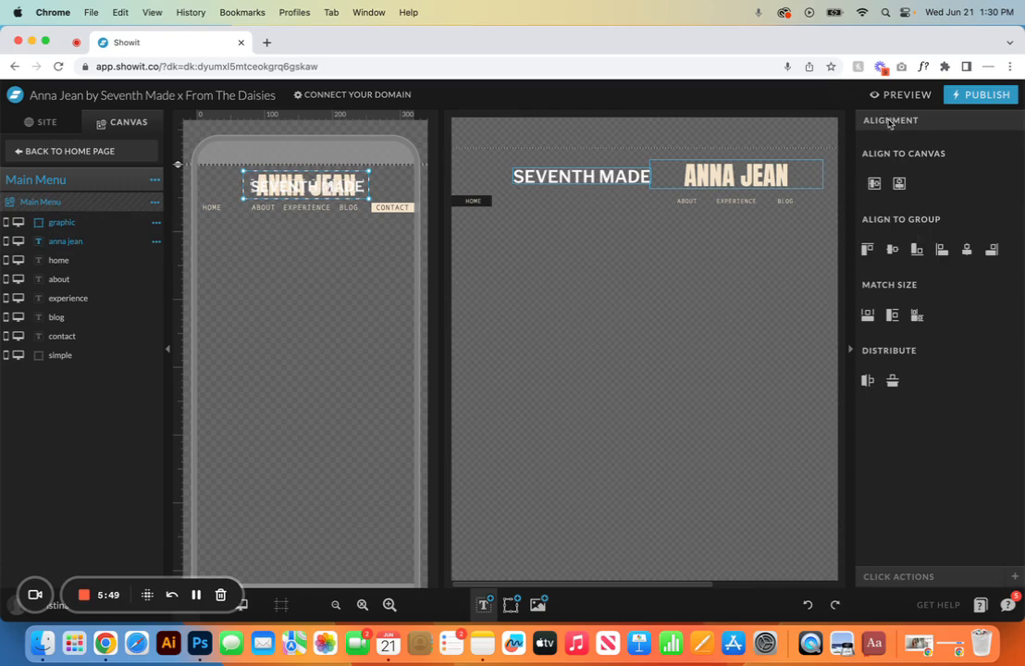
{"action": "left_click", "coordinate": [868, 249]}
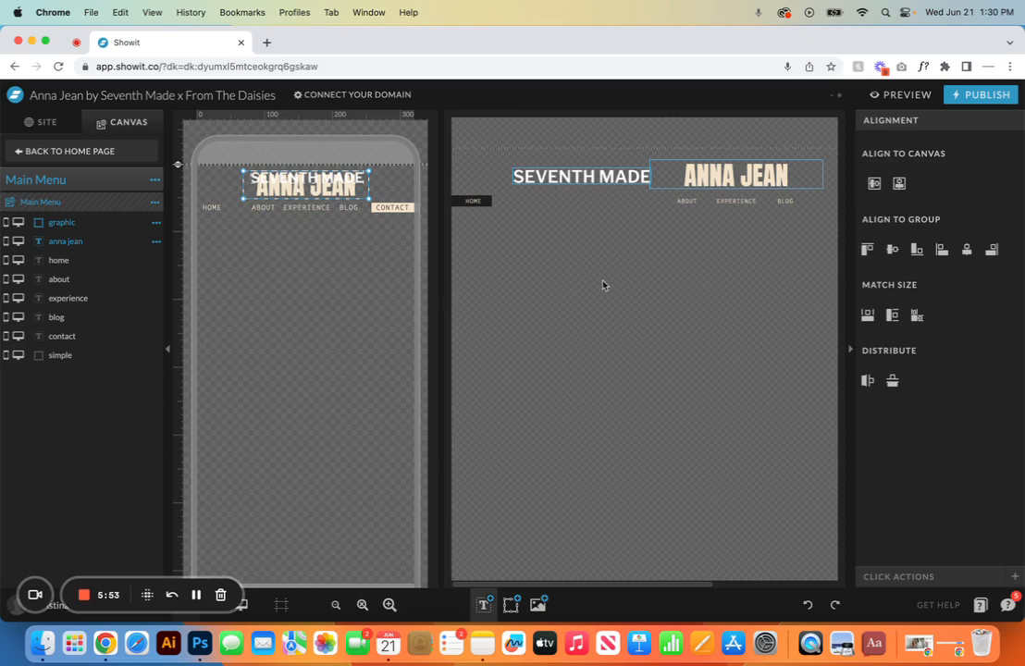
{"action": "left_click", "coordinate": [714, 175]}
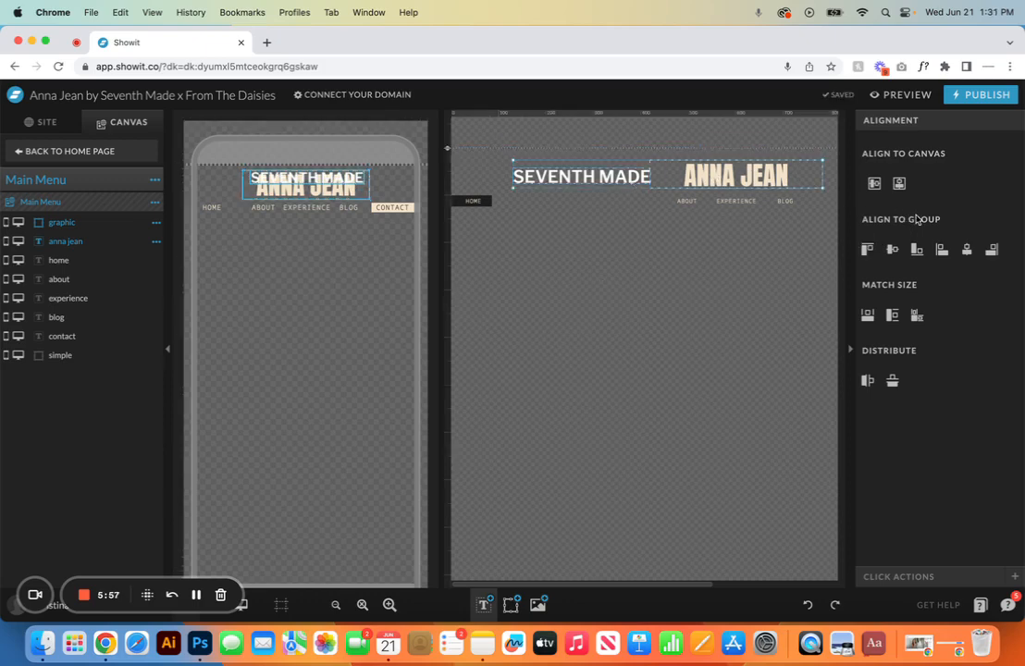
{"action": "left_click", "coordinate": [990, 250]}
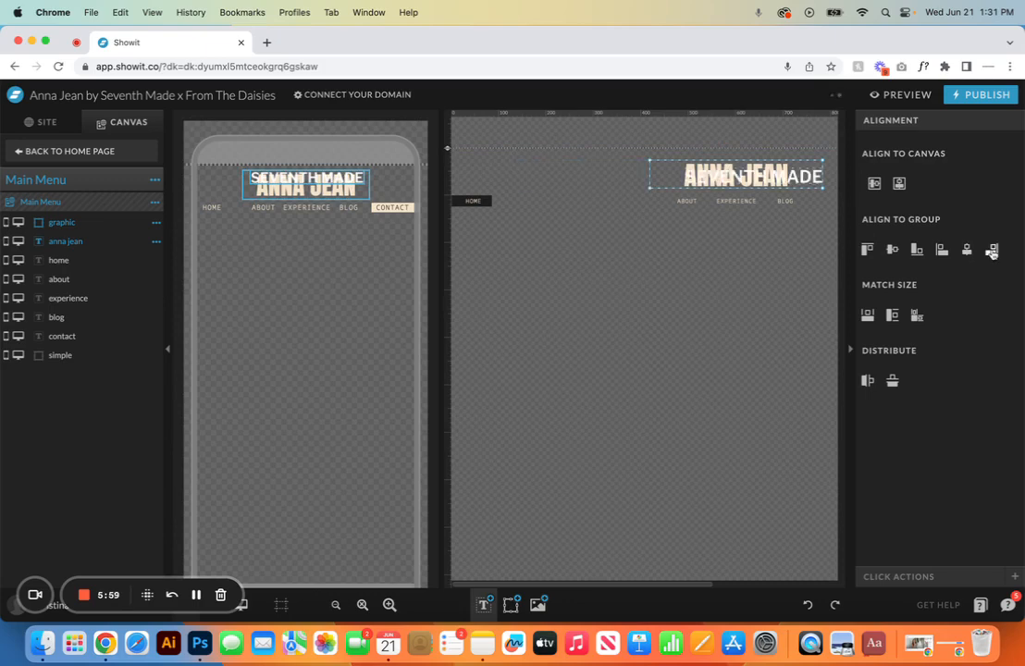
{"action": "left_click", "coordinate": [868, 249]}
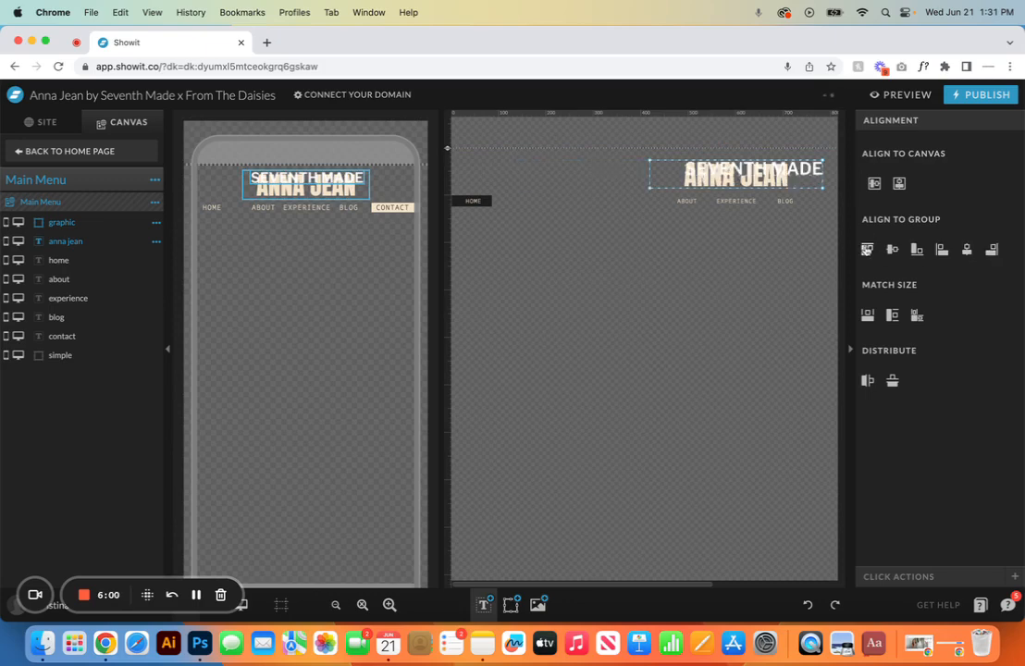
{"action": "left_click", "coordinate": [966, 249]}
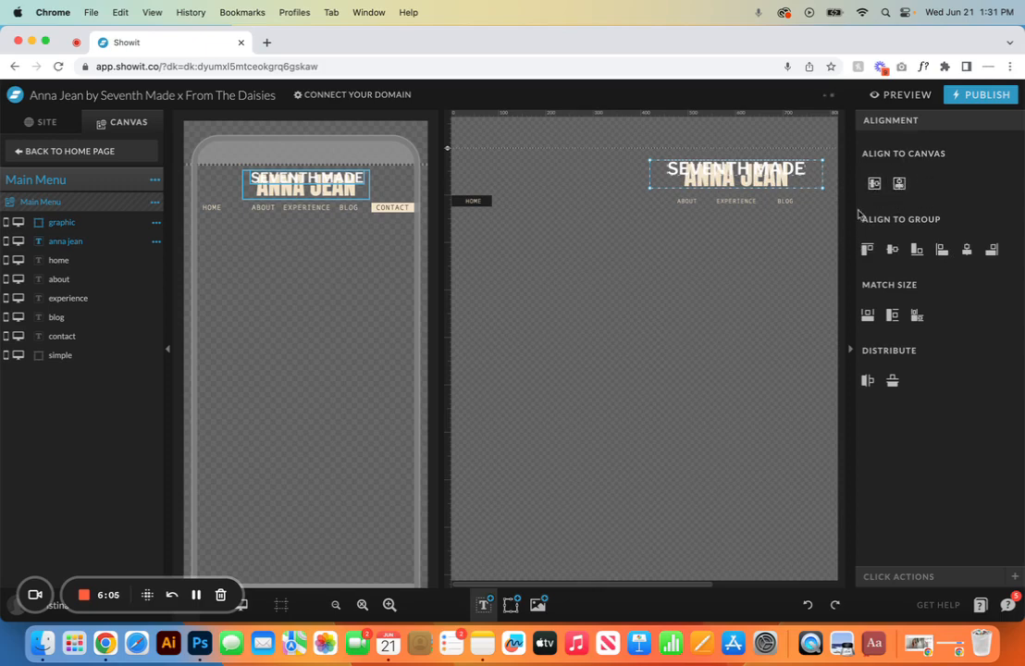
Step: Show only the desktop layout, enlarge the logo graphic to about 510 by 56 px and centre it horizontally on the canvas
{"action": "left_click", "coordinate": [470, 199]}
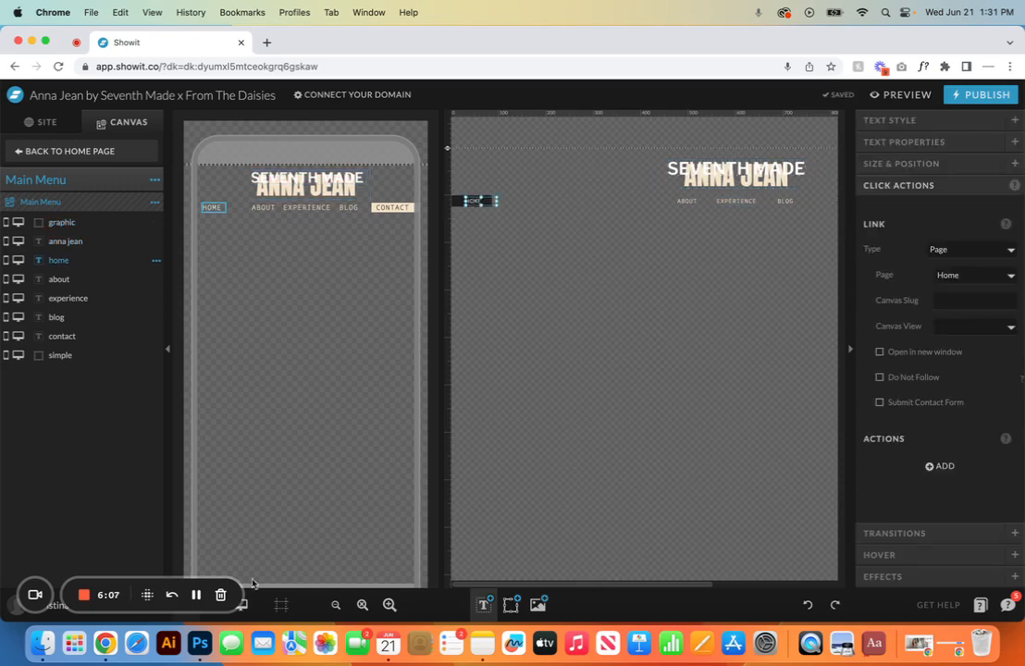
{"action": "left_click", "coordinate": [244, 606]}
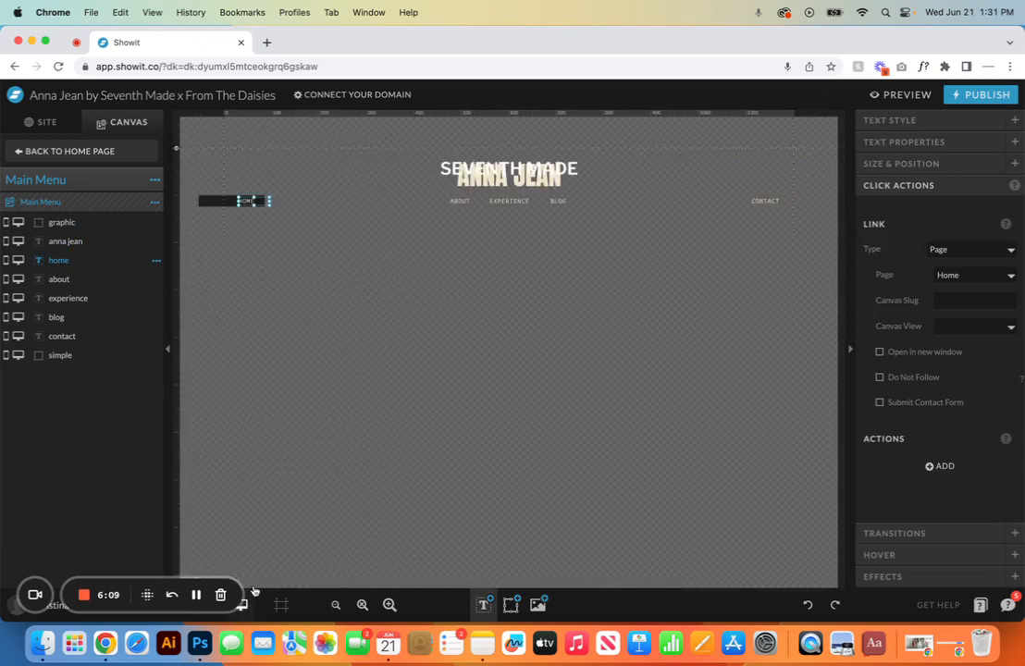
{"action": "left_click", "coordinate": [535, 172]}
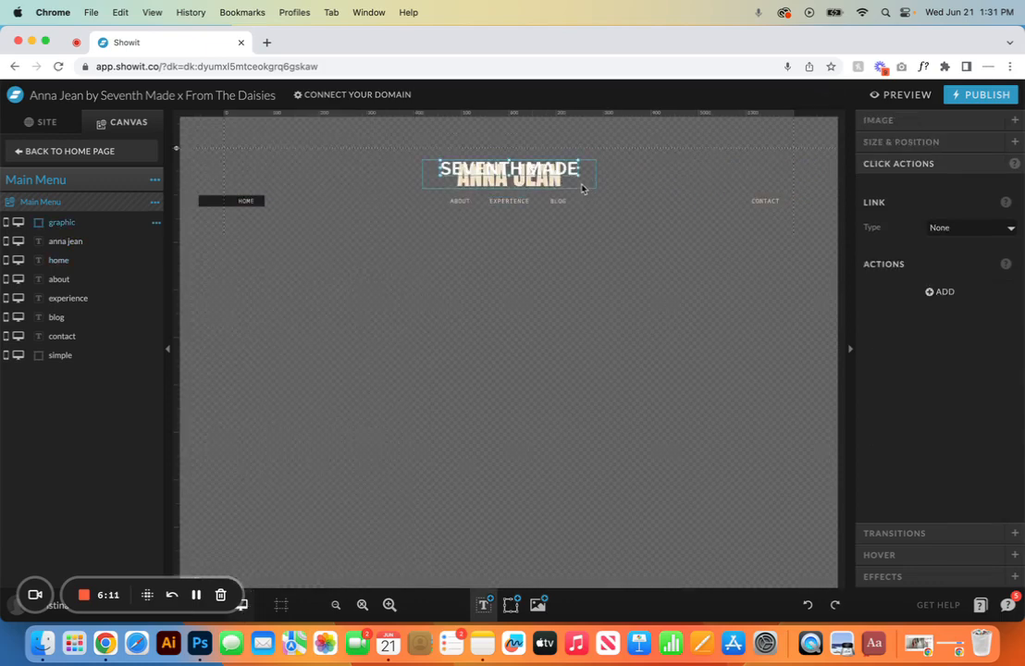
{"action": "left_click_drag", "start_coordinate": [576, 174], "coordinate": [603, 191]}
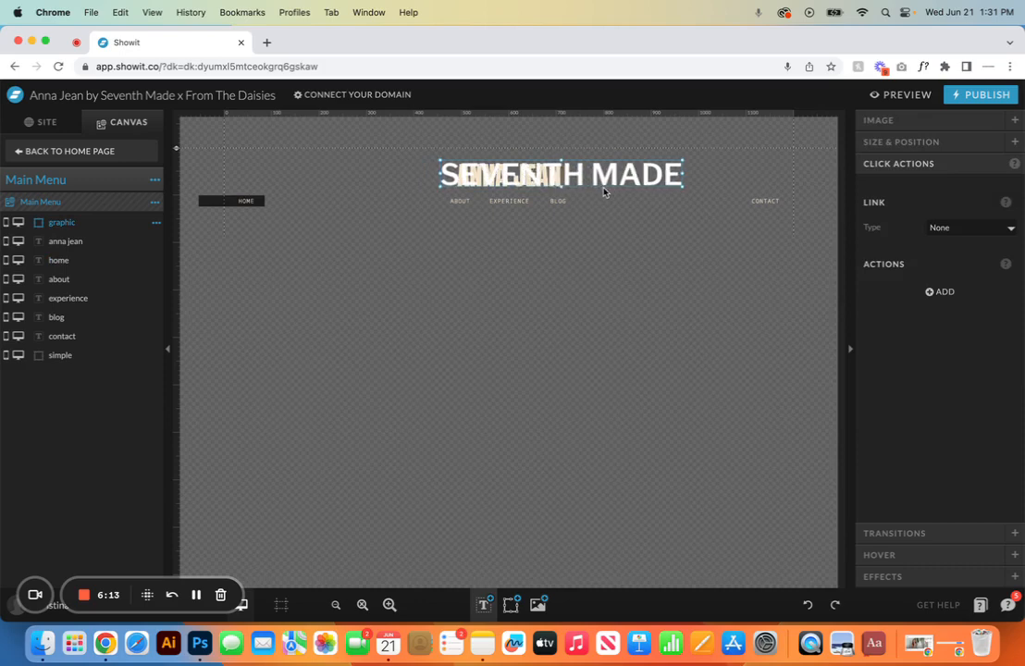
{"action": "left_click", "coordinate": [920, 142]}
{"action": "left_click", "coordinate": [961, 343]}
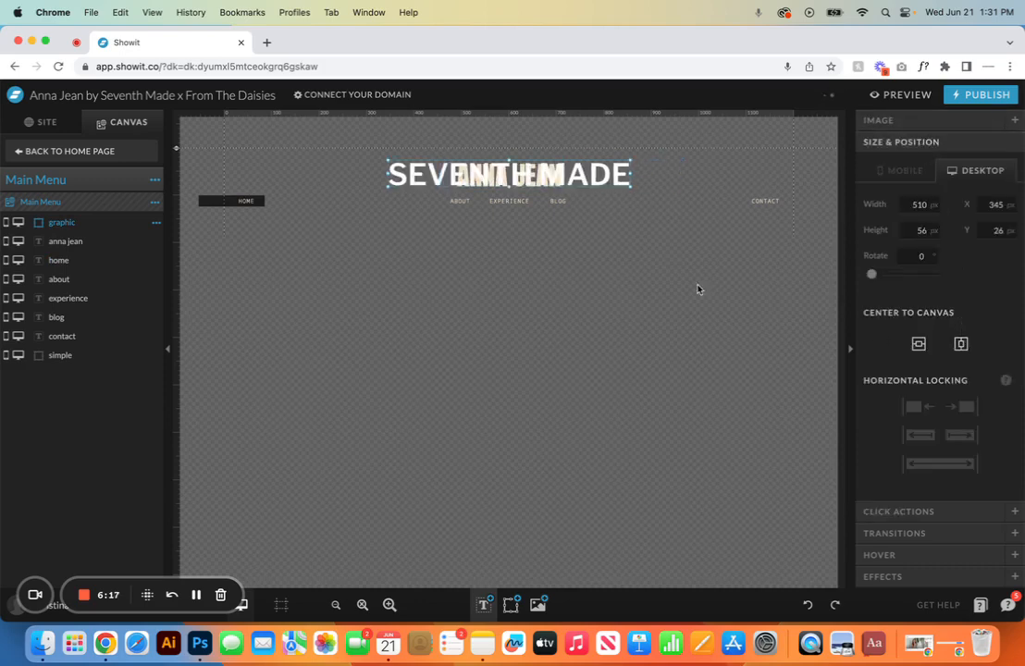
Step: Hide the Anna Jean text on desktop and link the logo graphic to the Home page
{"action": "left_click", "coordinate": [18, 240]}
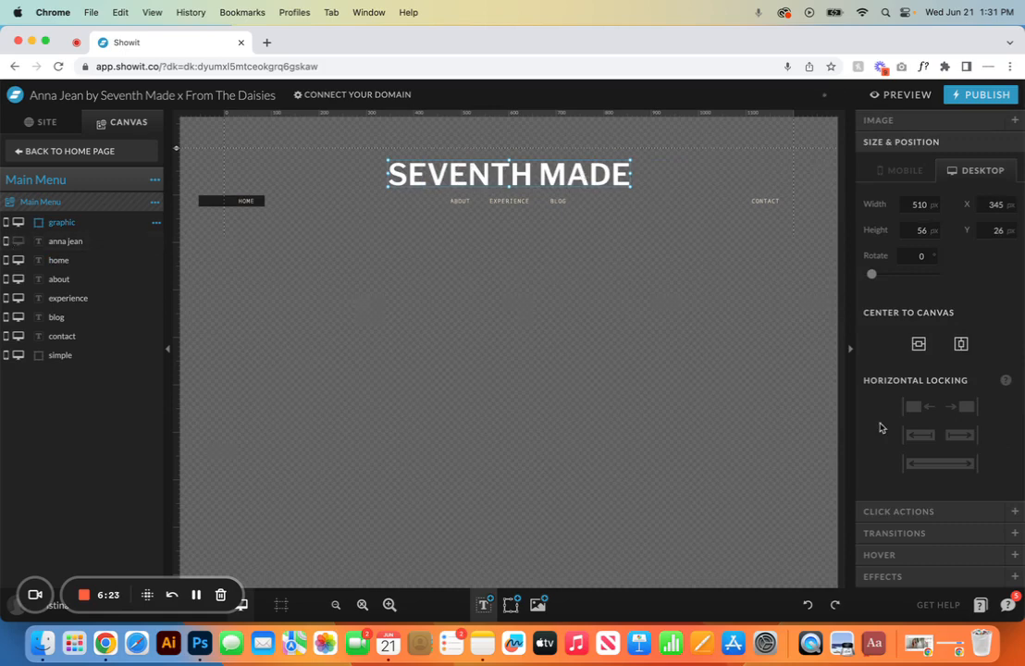
{"action": "left_click", "coordinate": [897, 510]}
{"action": "left_click", "coordinate": [1000, 222]}
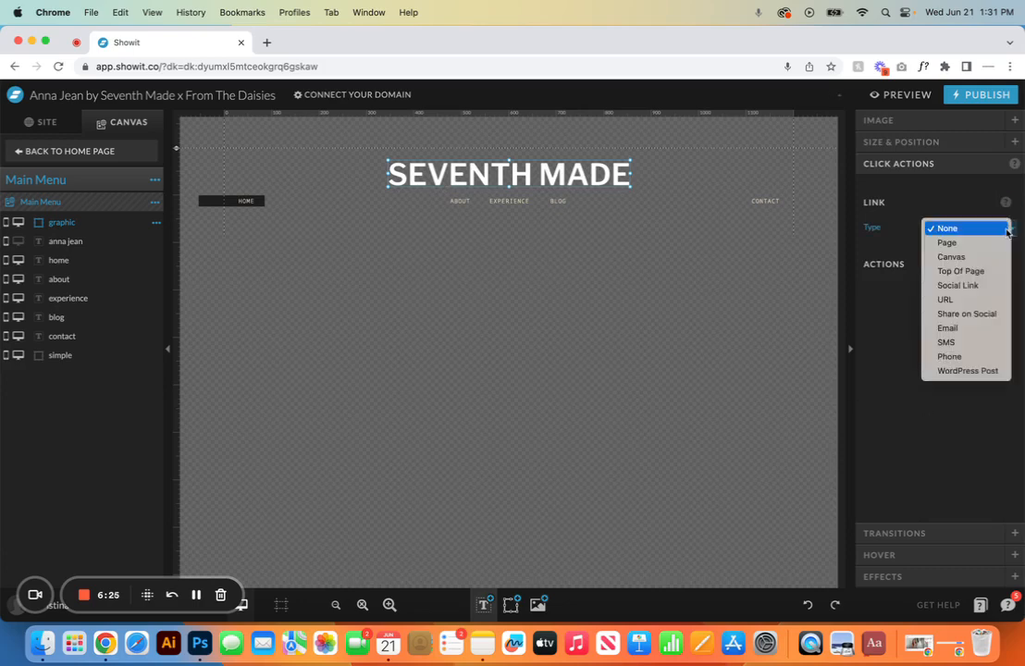
{"action": "left_click", "coordinate": [999, 241]}
{"action": "left_click", "coordinate": [1009, 255]}
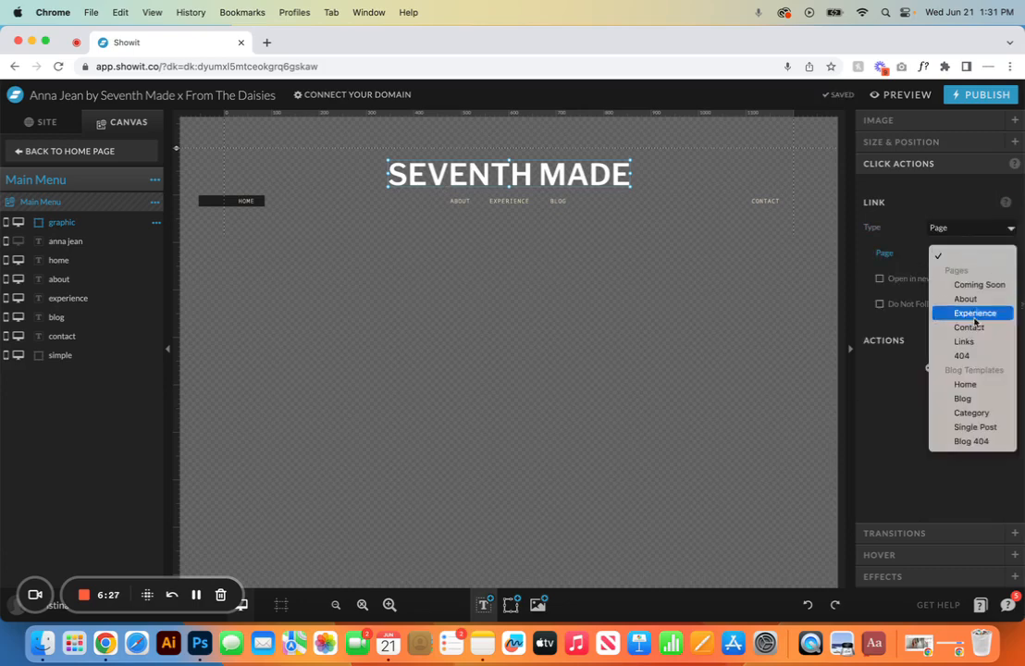
{"action": "left_click", "coordinate": [898, 382]}
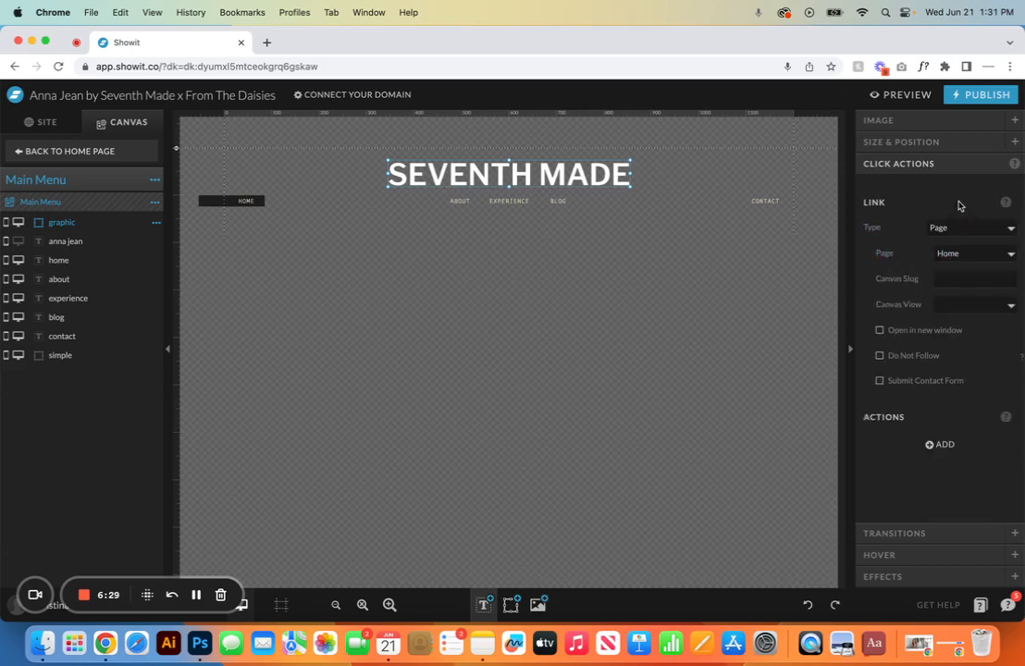
Step: Show both layouts, resize the mobile logo graphic to about 240 by 26 px and centre it horizontally on the canvas
{"action": "left_click", "coordinate": [189, 617]}
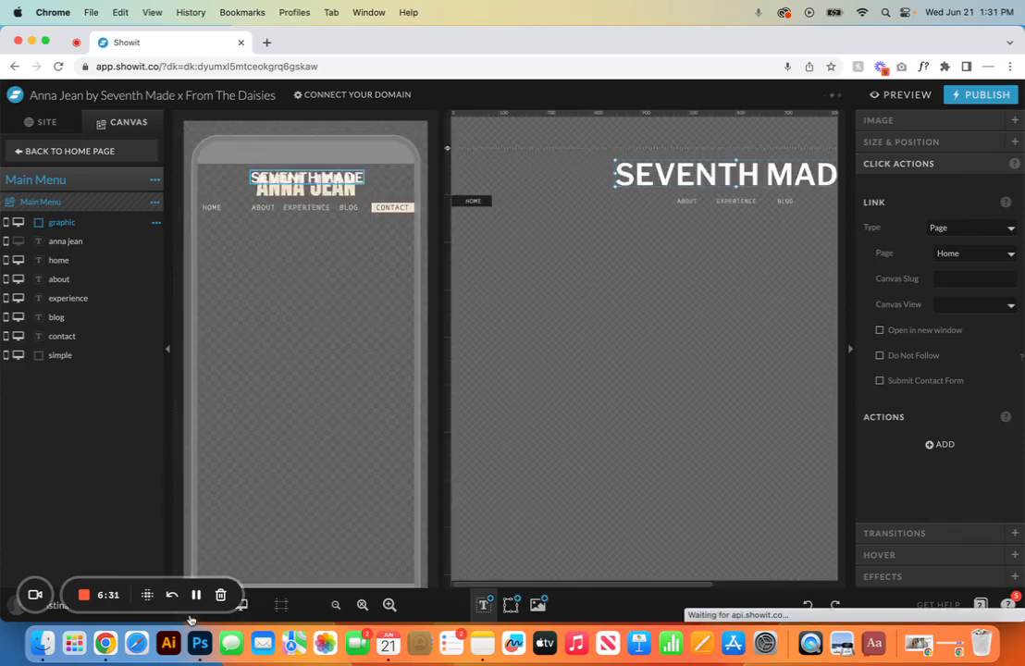
{"action": "left_click", "coordinate": [277, 158]}
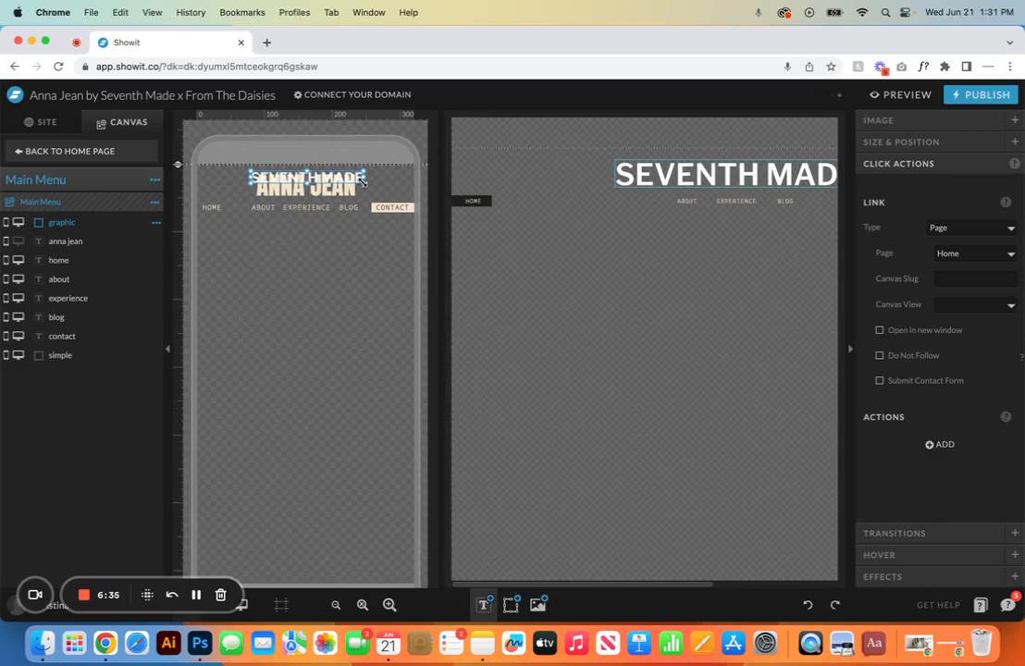
{"action": "left_click_drag", "start_coordinate": [362, 182], "coordinate": [380, 195]}
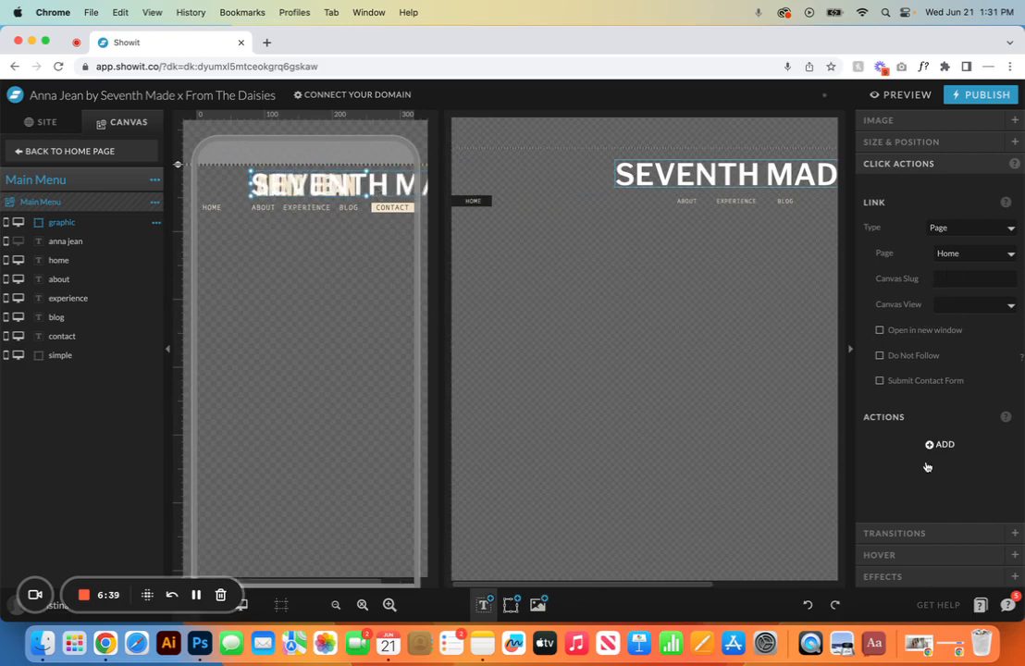
{"action": "left_click", "coordinate": [944, 141]}
{"action": "left_click", "coordinate": [956, 347]}
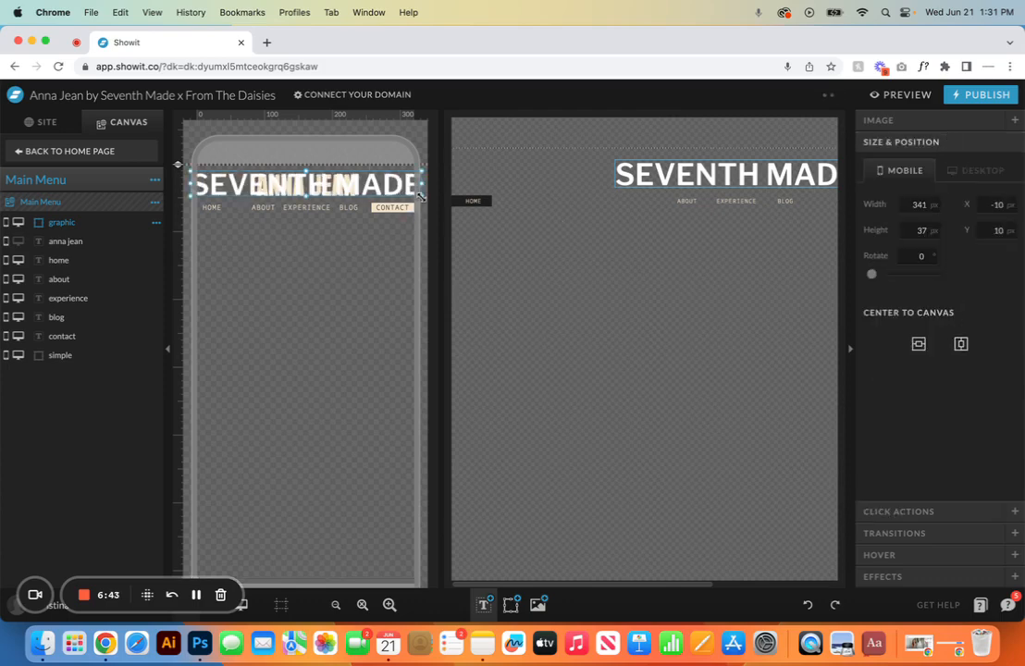
{"action": "left_click_drag", "start_coordinate": [421, 196], "coordinate": [344, 192]}
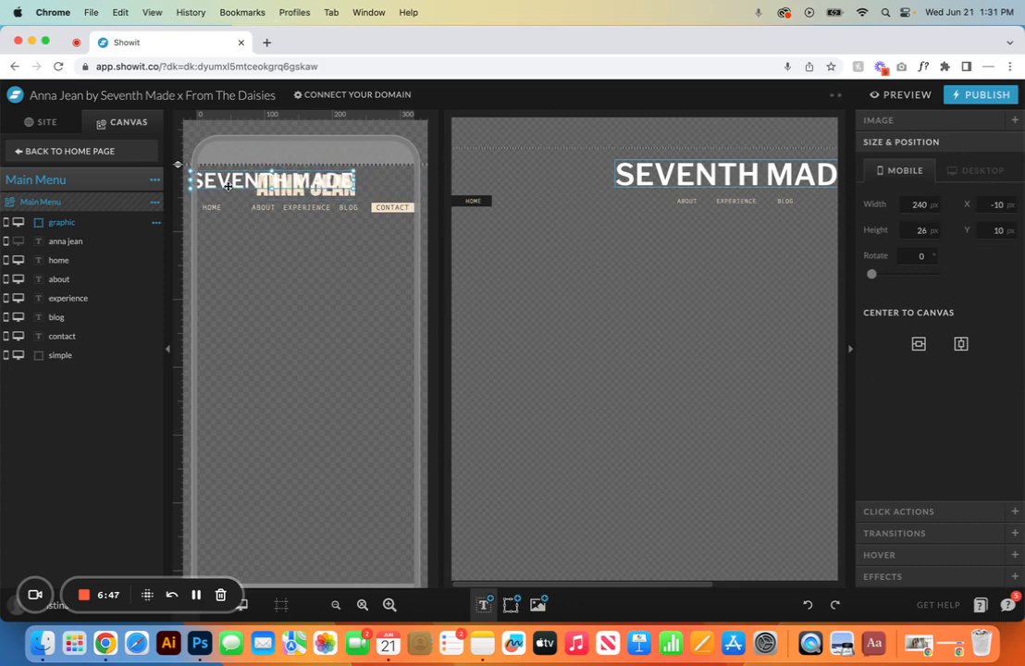
{"action": "left_click", "coordinate": [960, 343]}
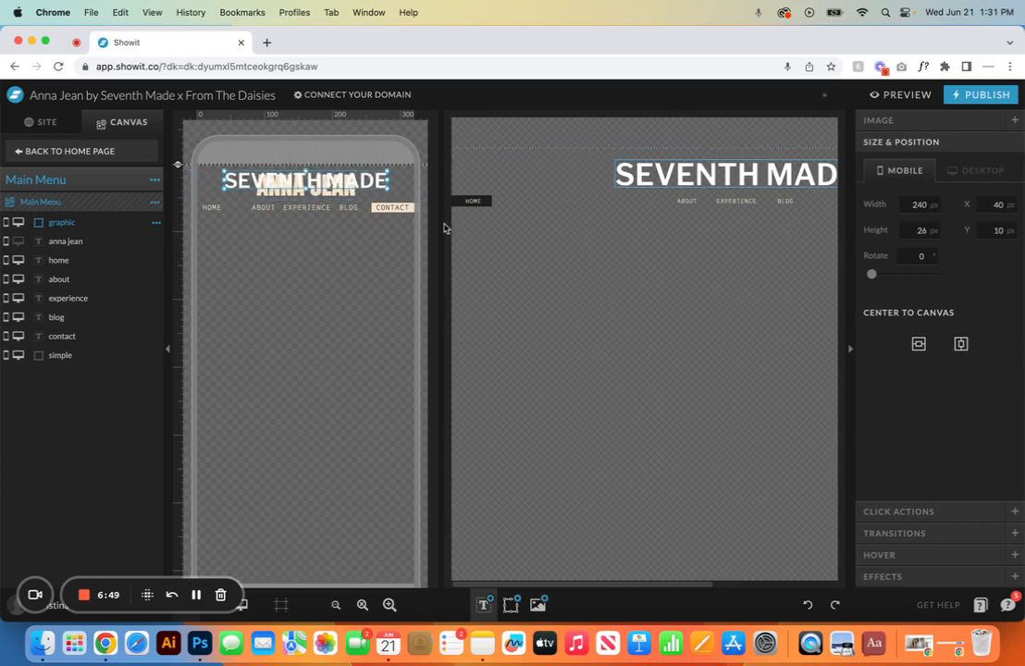
Step: Move the mobile logo graphic down to about Y 16 px and hide the Anna Jean text on mobile
{"action": "left_click_drag", "start_coordinate": [373, 182], "coordinate": [398, 188]}
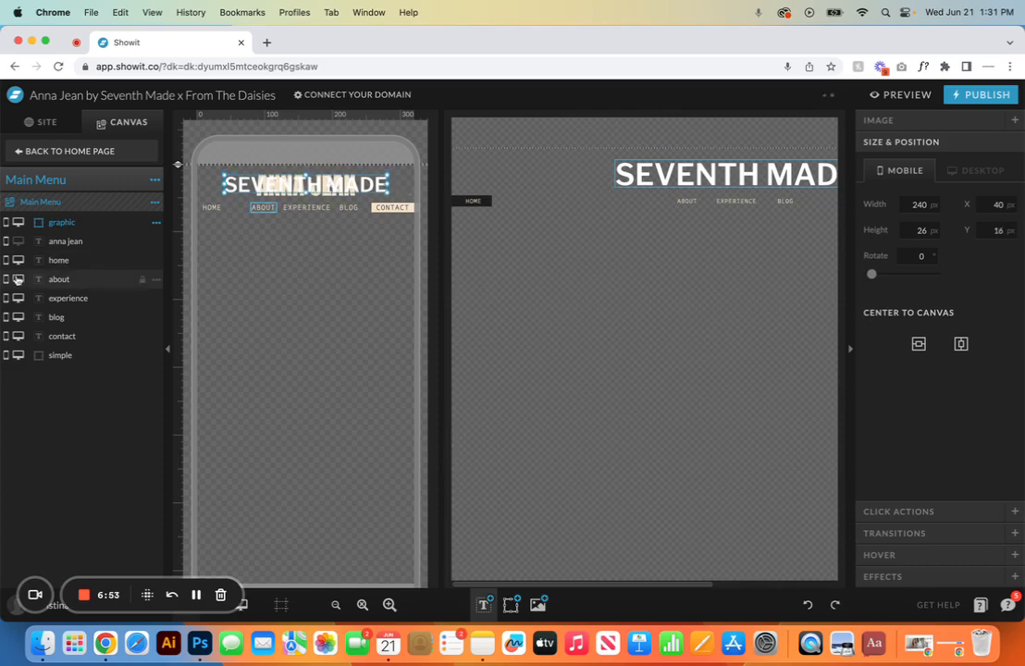
{"action": "left_click", "coordinate": [7, 242]}
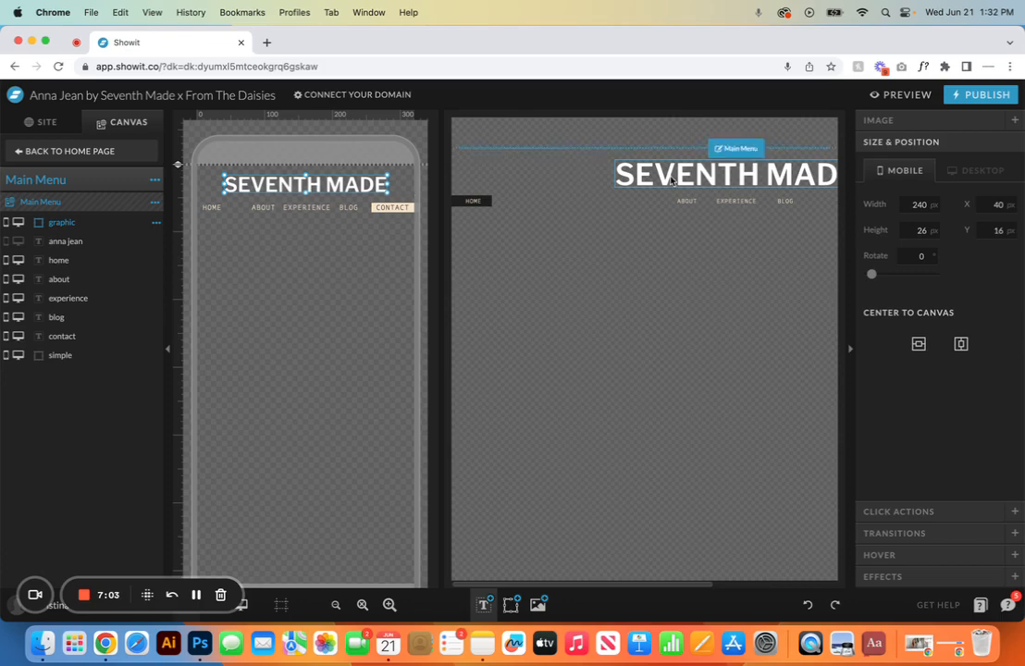
Step: Show the Anna Jean text again on desktop and mobile, and delete the Seventh Made logo graphic
{"action": "left_click", "coordinate": [18, 242]}
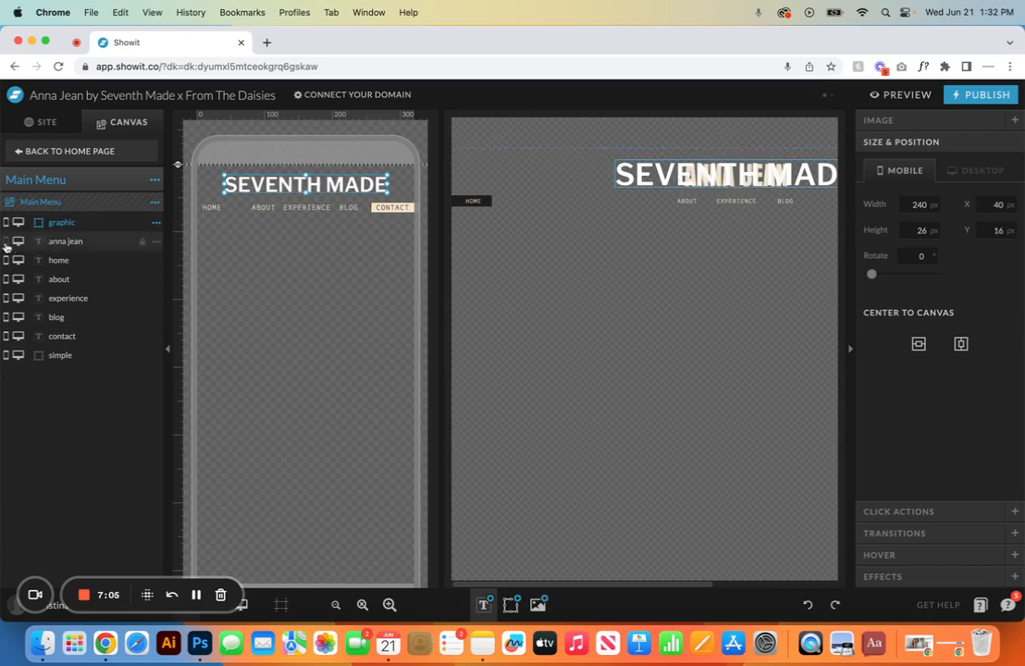
{"action": "left_click", "coordinate": [5, 243]}
{"action": "key", "text": "BackSpace"}
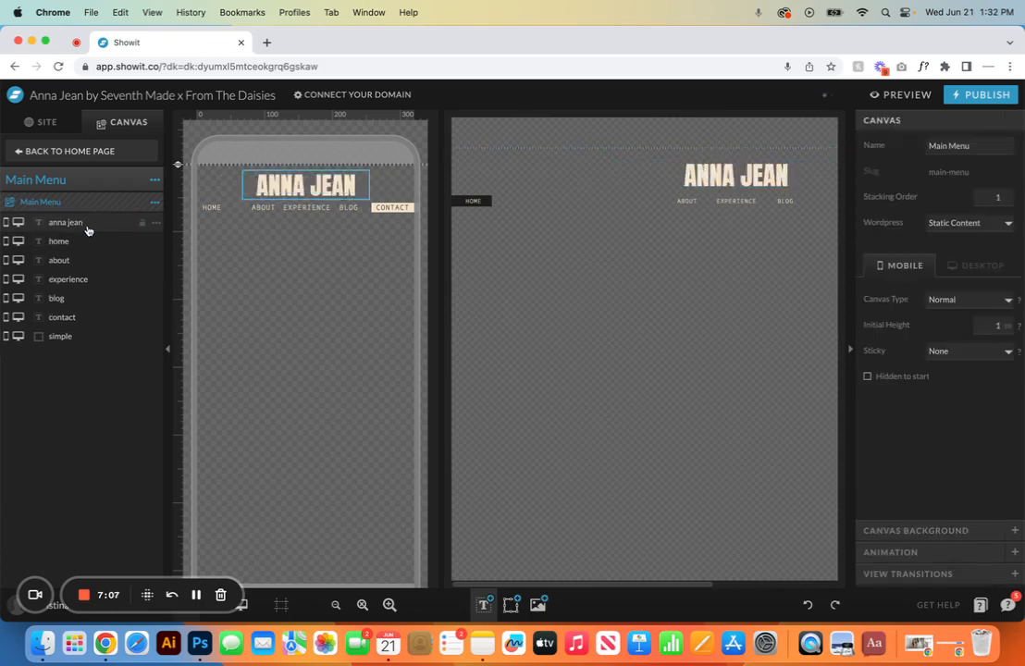
Step: Review the page links assigned to the Home, About, Experience, Blog and Contact menu items
{"action": "left_click", "coordinate": [211, 209]}
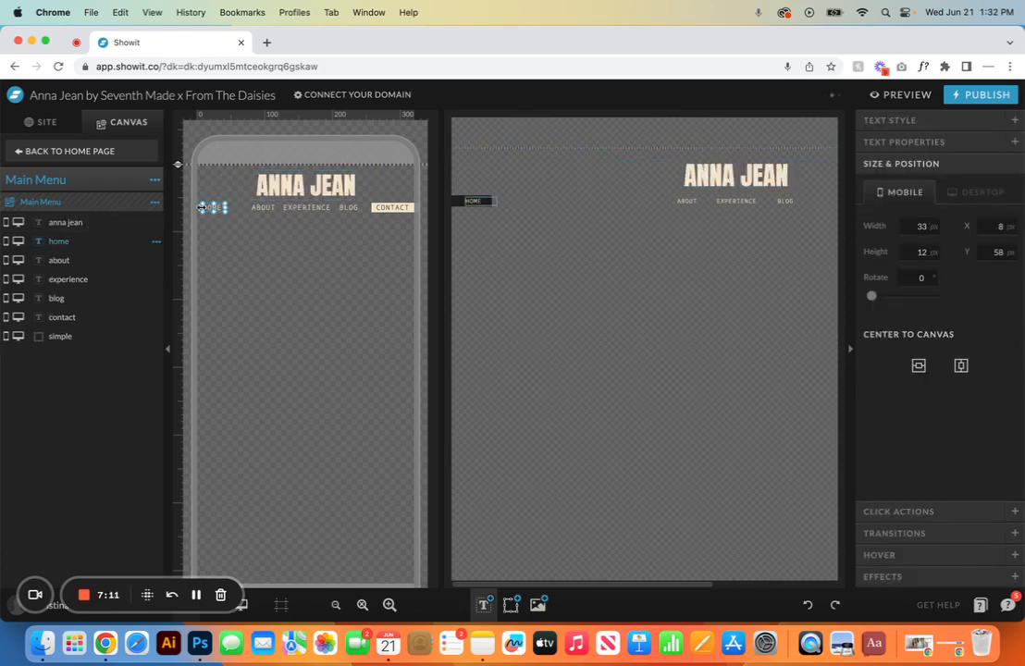
{"action": "left_click", "coordinate": [929, 511]}
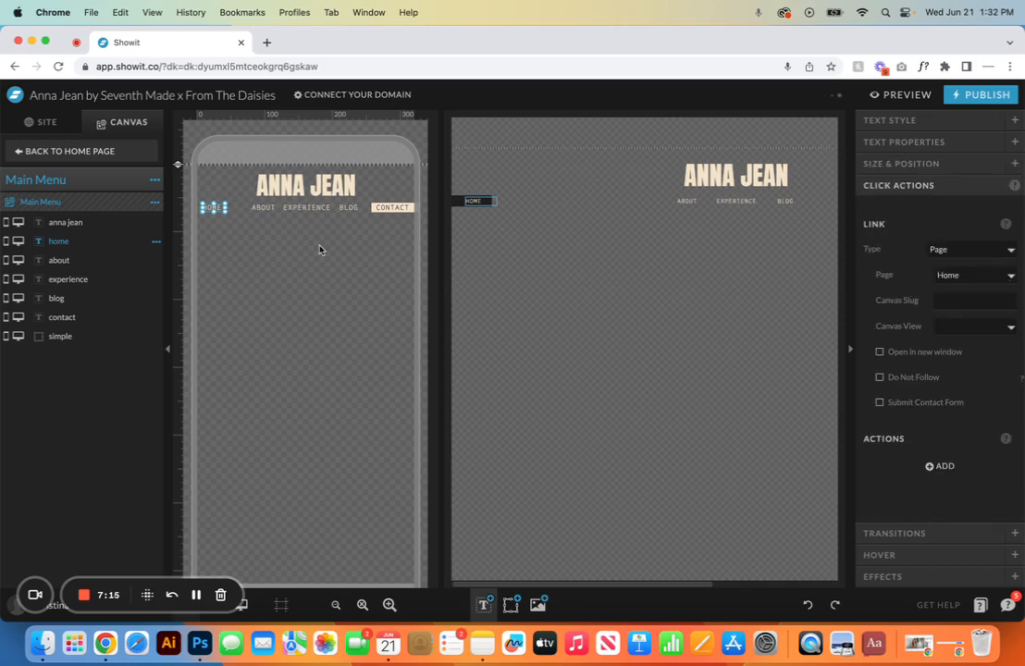
{"action": "left_click", "coordinate": [264, 206]}
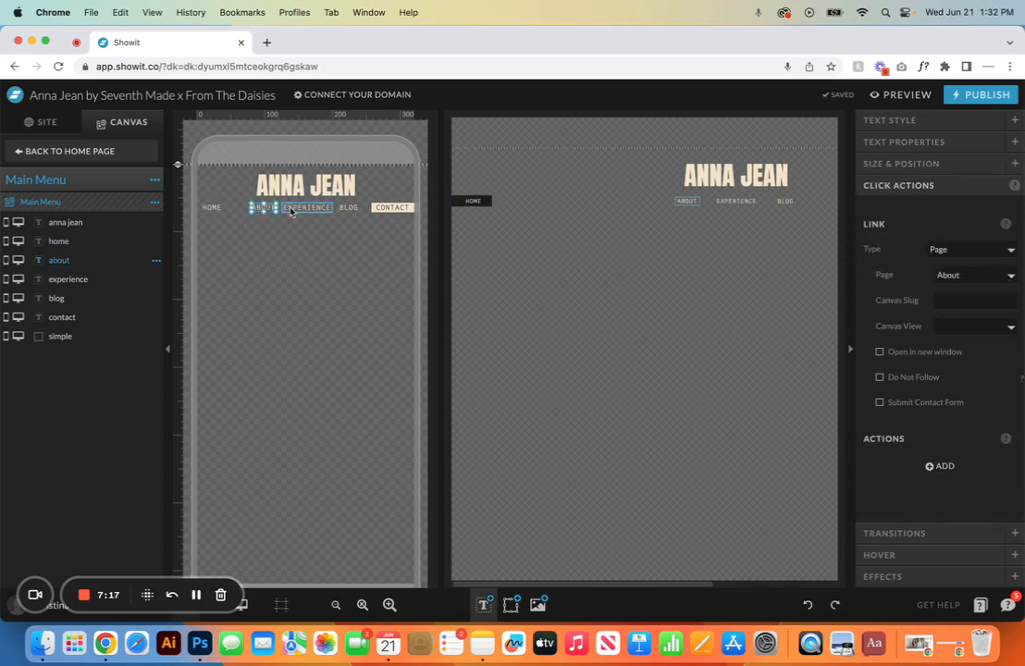
{"action": "left_click", "coordinate": [289, 209]}
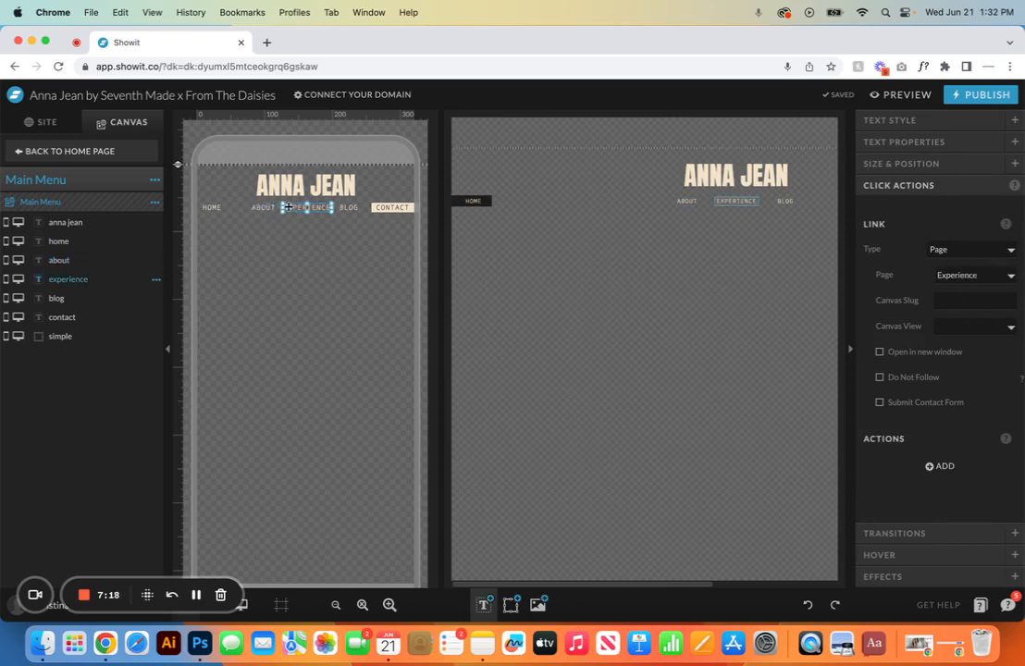
{"action": "left_click", "coordinate": [350, 207]}
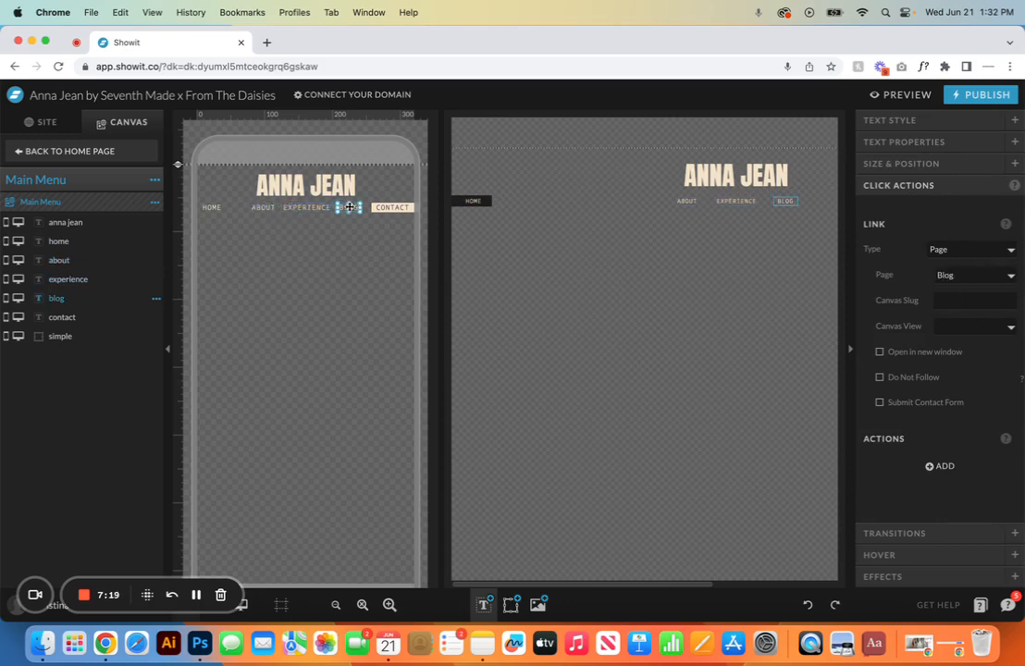
{"action": "left_click", "coordinate": [399, 209]}
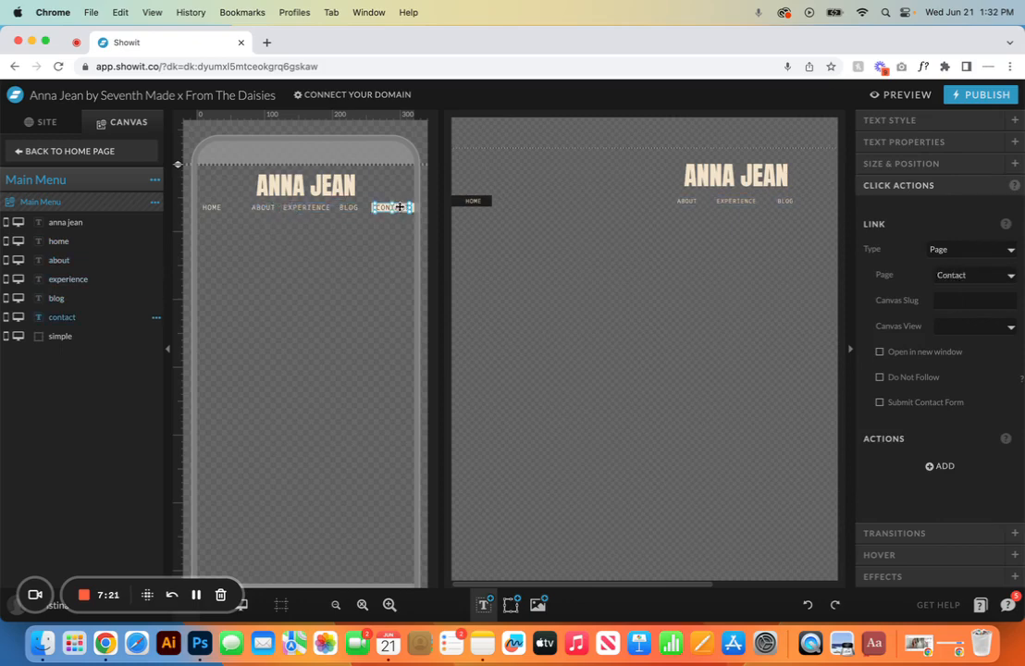
Step: Try orange palette colour 7 on the mobile Home text, undo it, and keep the Noto Sans Mono Light font
{"action": "left_click", "coordinate": [216, 206]}
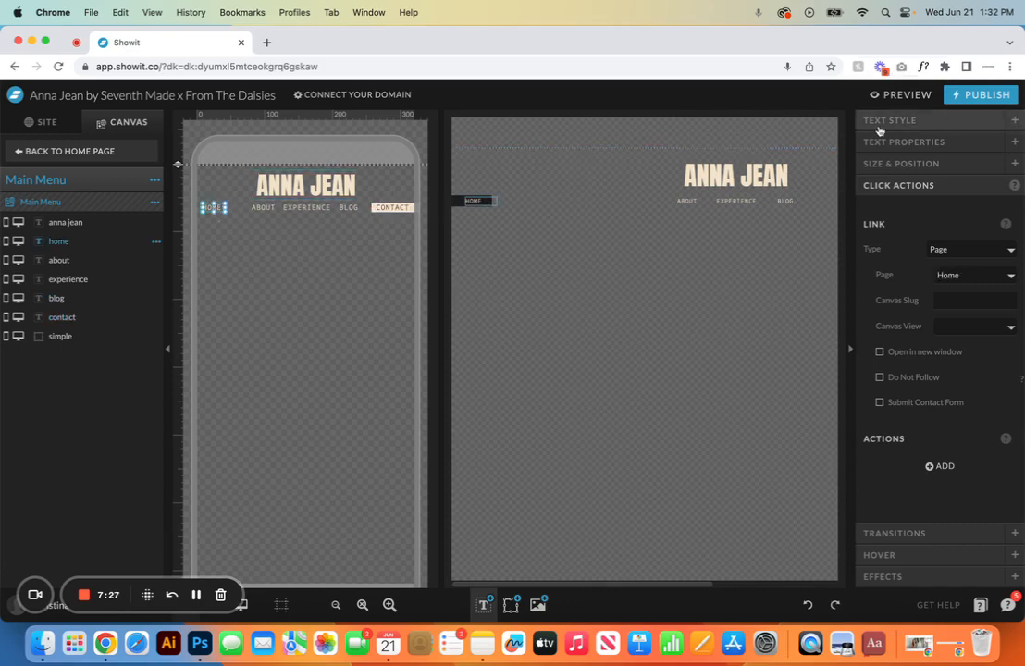
{"action": "left_click", "coordinate": [925, 124]}
{"action": "left_click", "coordinate": [944, 208]}
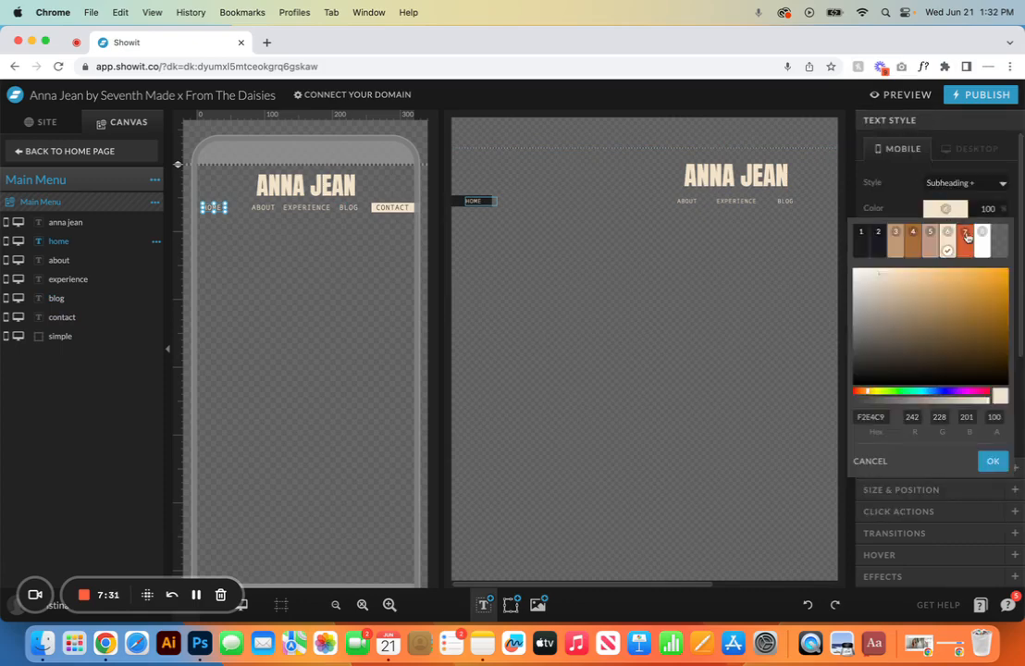
{"action": "left_click", "coordinate": [968, 240]}
{"action": "left_click", "coordinate": [945, 208]}
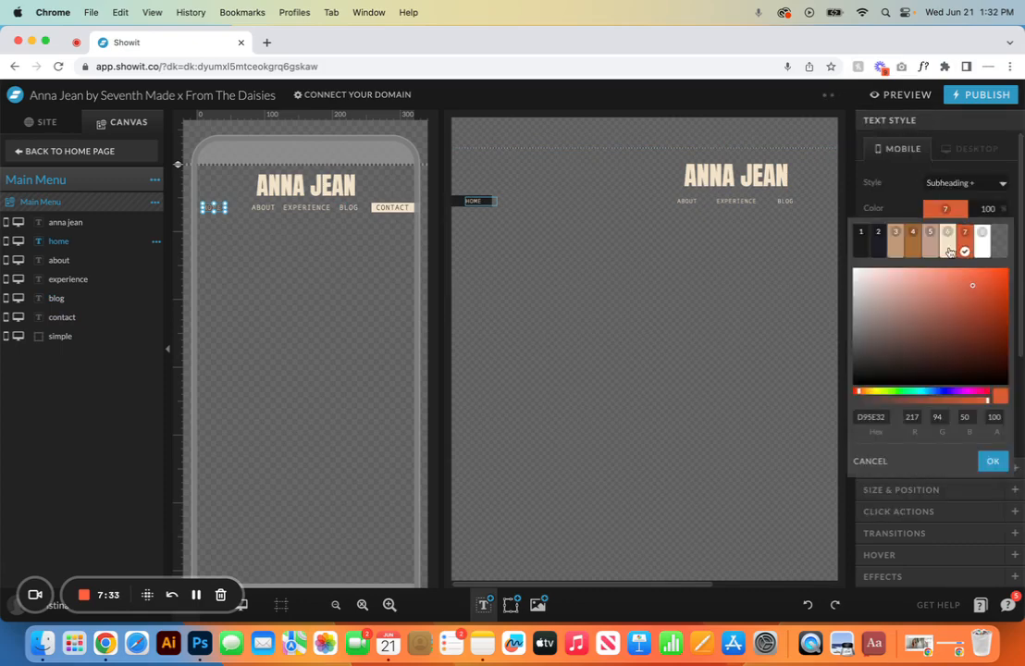
{"action": "left_click", "coordinate": [808, 604]}
{"action": "left_click", "coordinate": [1005, 238]}
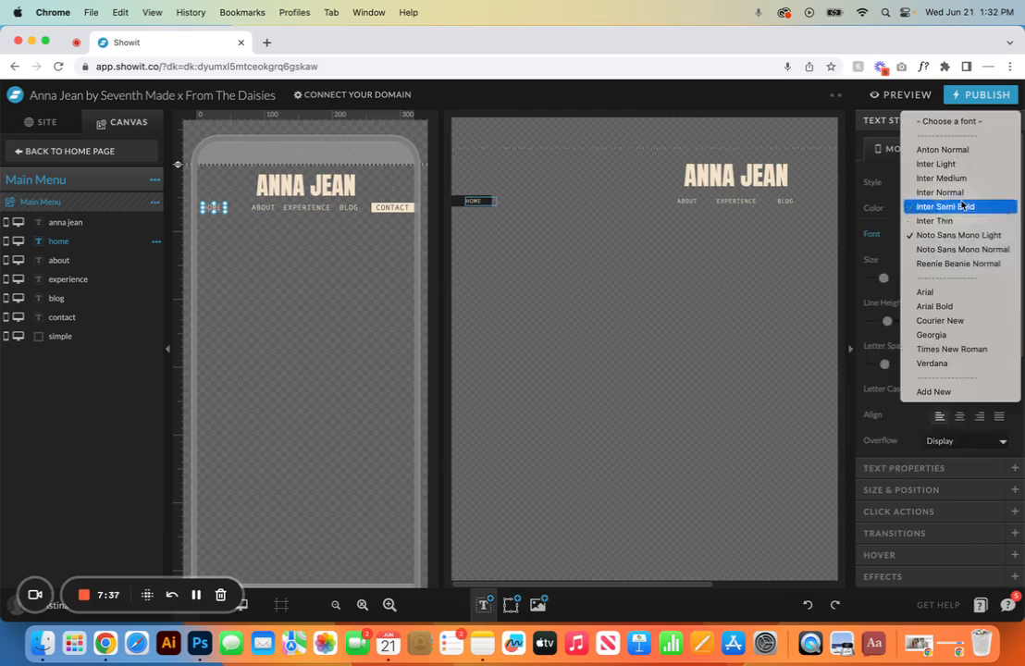
{"action": "left_click", "coordinate": [958, 237]}
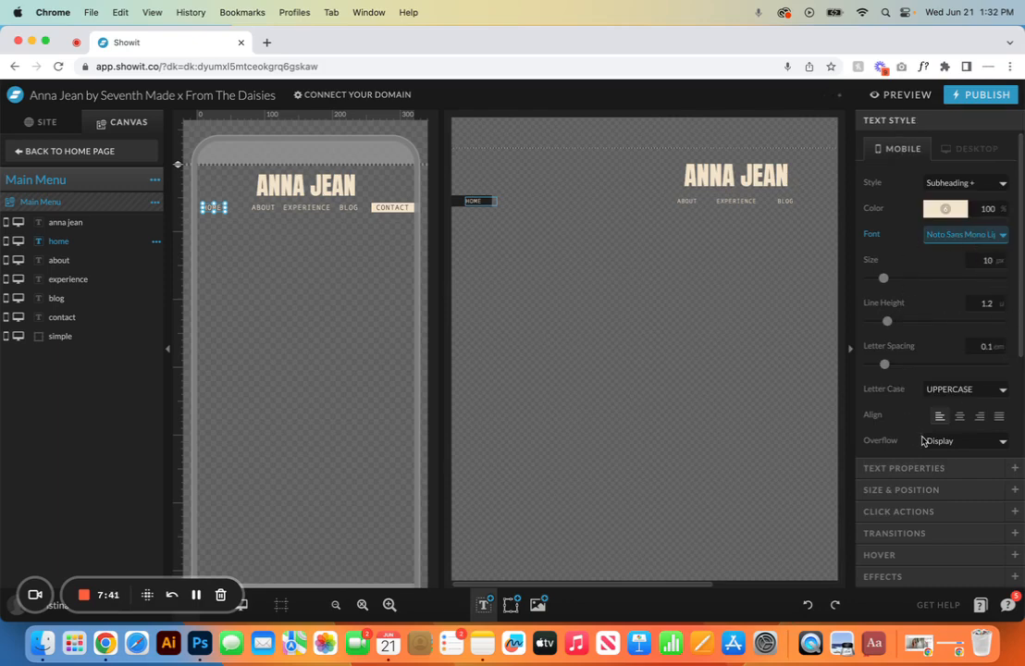
Step: In the desktop-only layout, try hiding Blog and centring About and Experience horizontally on the canvas, and revert both changes
{"action": "left_click", "coordinate": [243, 606]}
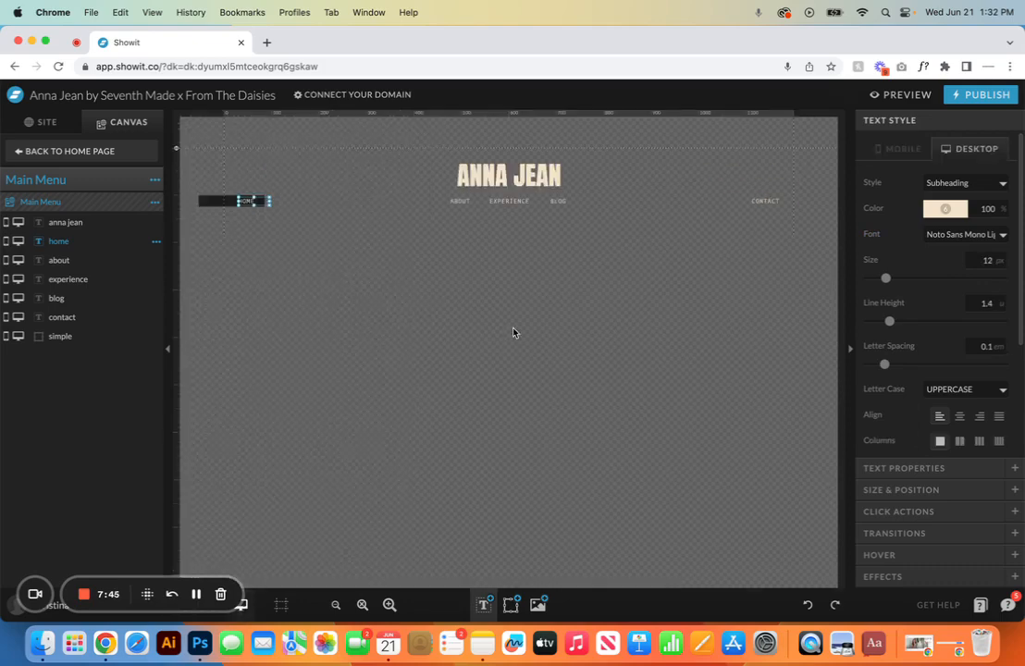
{"action": "left_click", "coordinate": [560, 200]}
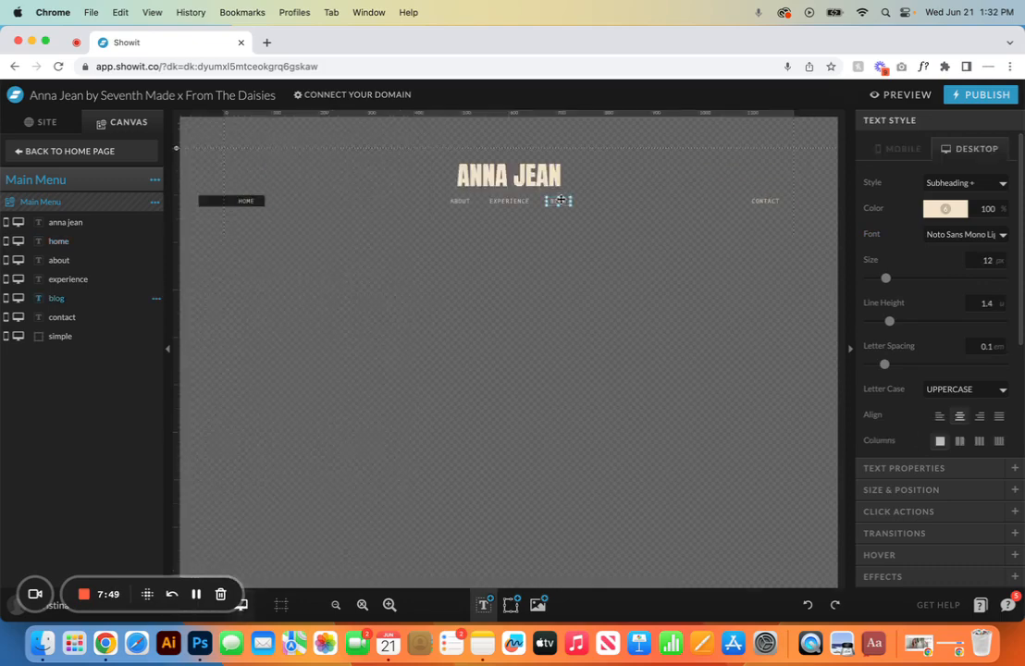
{"action": "left_click", "coordinate": [18, 298]}
{"action": "left_click", "coordinate": [459, 200]}
{"action": "left_click", "coordinate": [512, 201], "text": "shift"}
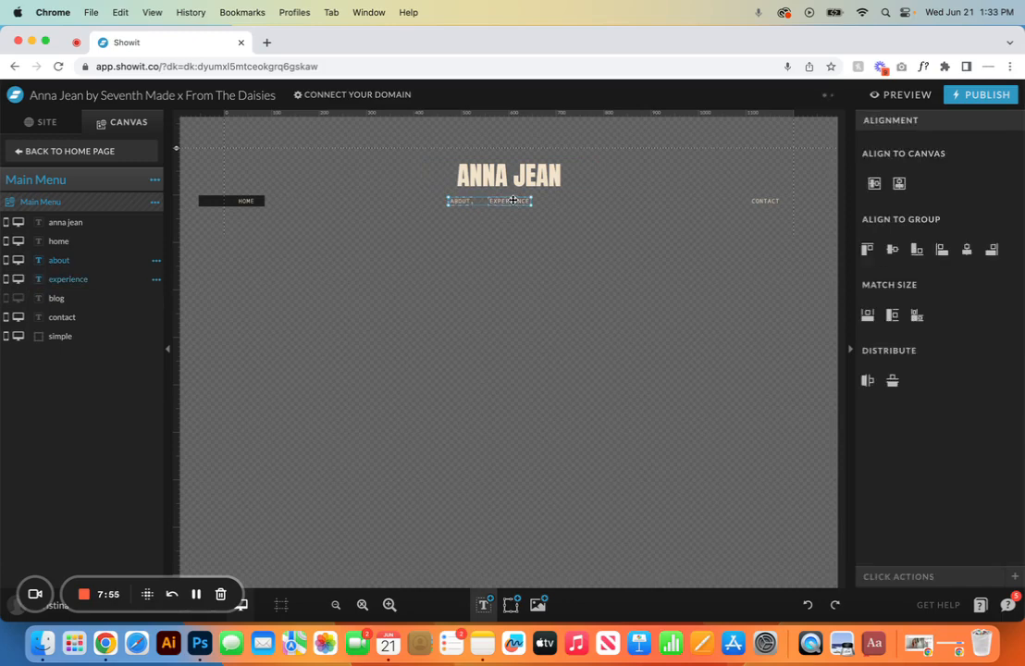
{"action": "left_click", "coordinate": [900, 184]}
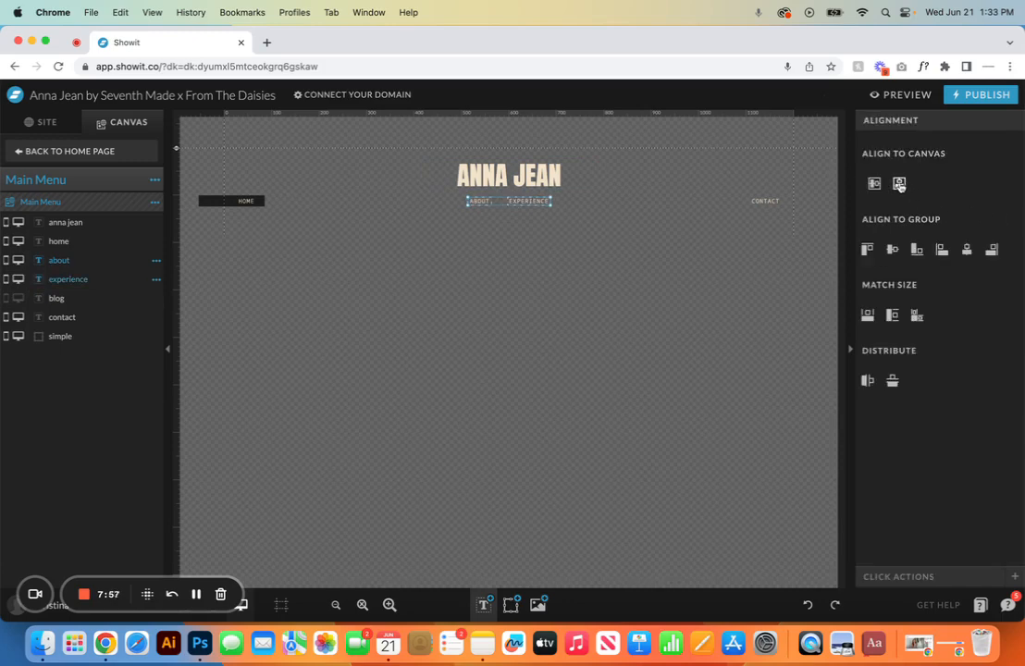
{"action": "left_click", "coordinate": [807, 606]}
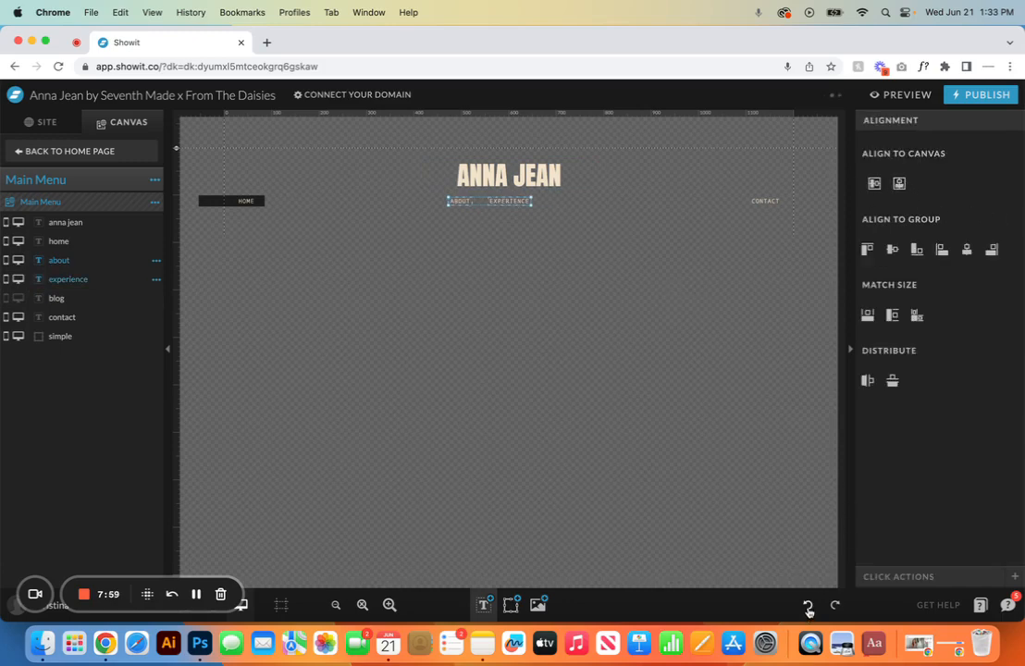
{"action": "left_click", "coordinate": [18, 299]}
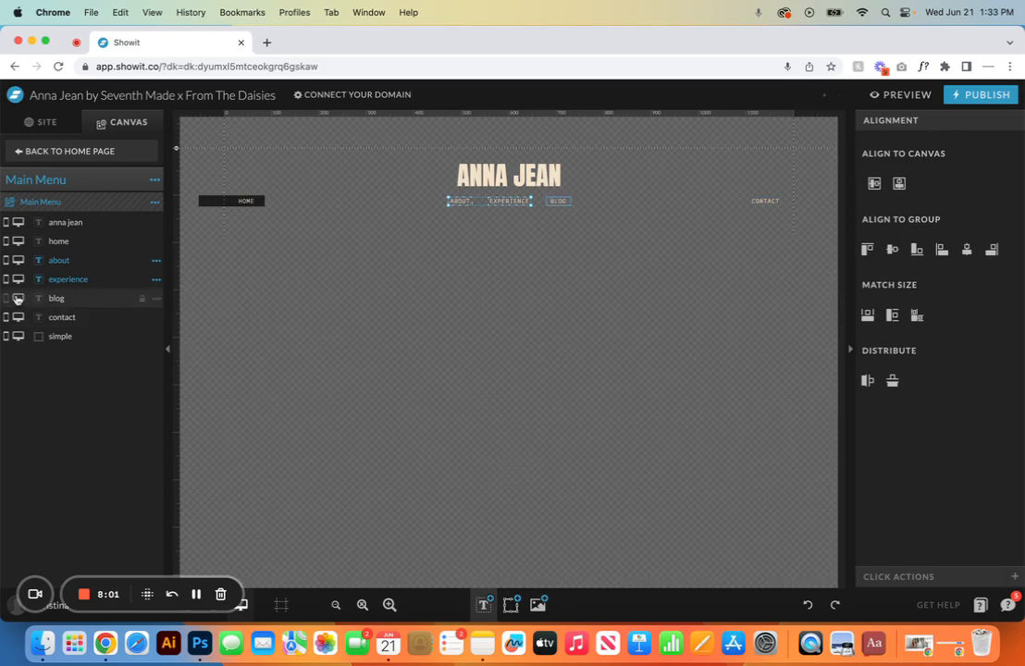
Step: Change the Blog menu text to "journal" and widen its text box to fit the word
{"action": "left_click", "coordinate": [560, 202]}
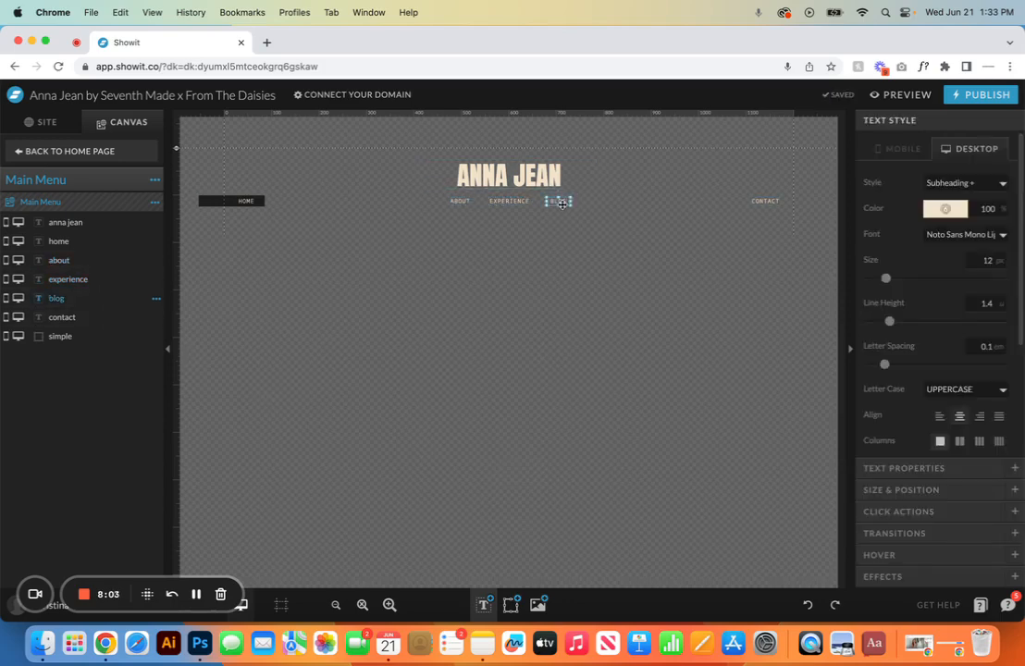
{"action": "double_click", "coordinate": [559, 200]}
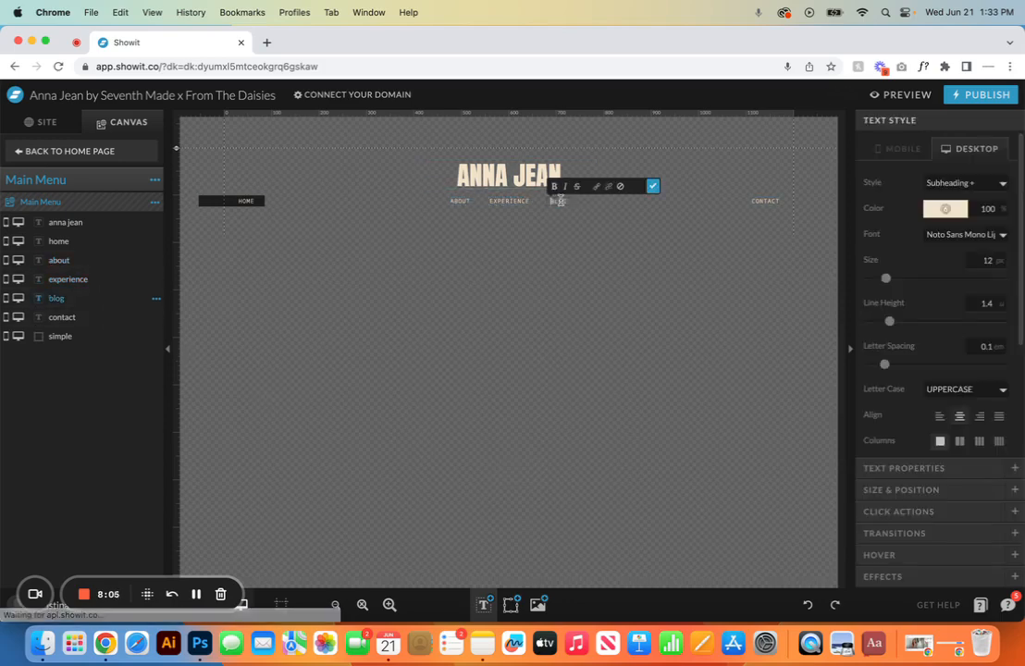
{"action": "type", "text": "jo"}
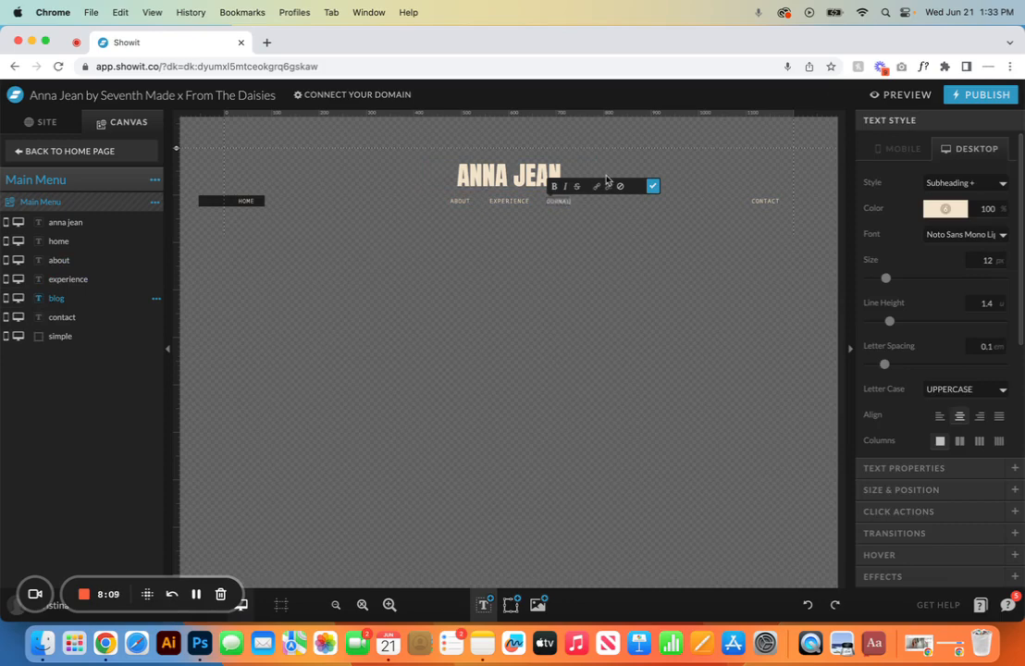
{"action": "type", "text": "urnal"}
{"action": "key", "text": "Escape"}
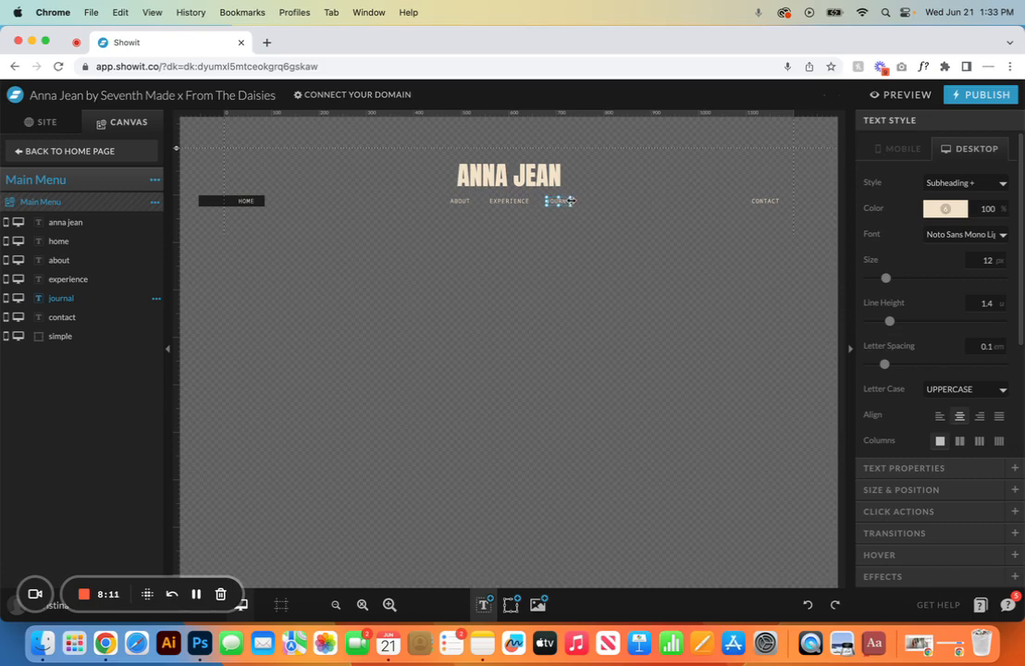
{"action": "left_click_drag", "start_coordinate": [571, 200], "coordinate": [577, 201]}
Step: Check which page the Journal menu item links to in its click actions
{"action": "left_click", "coordinate": [509, 201]}
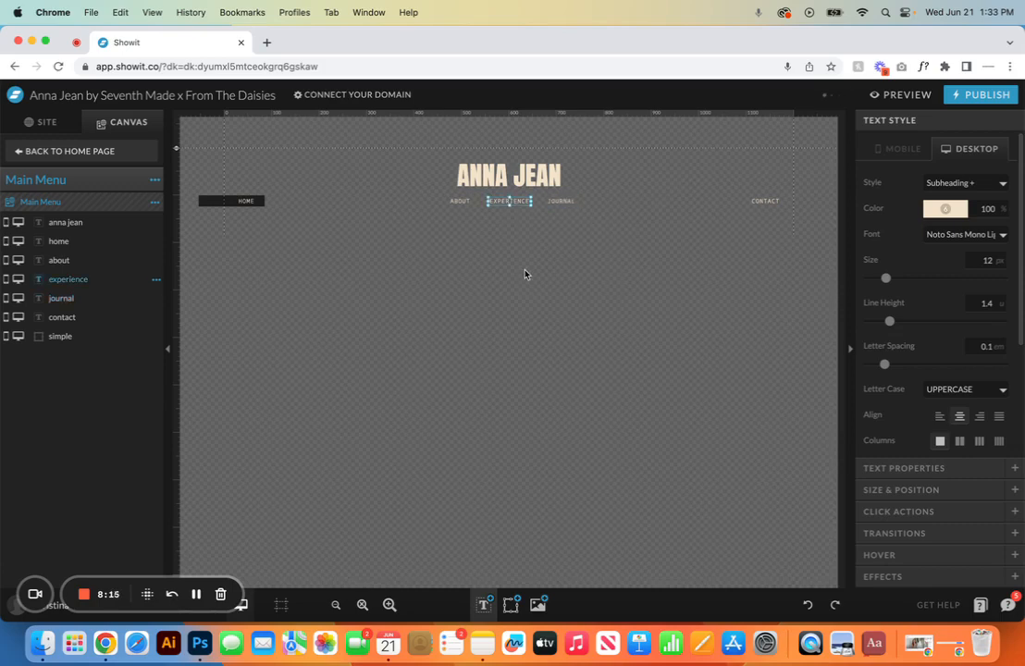
{"action": "left_click", "coordinate": [569, 200]}
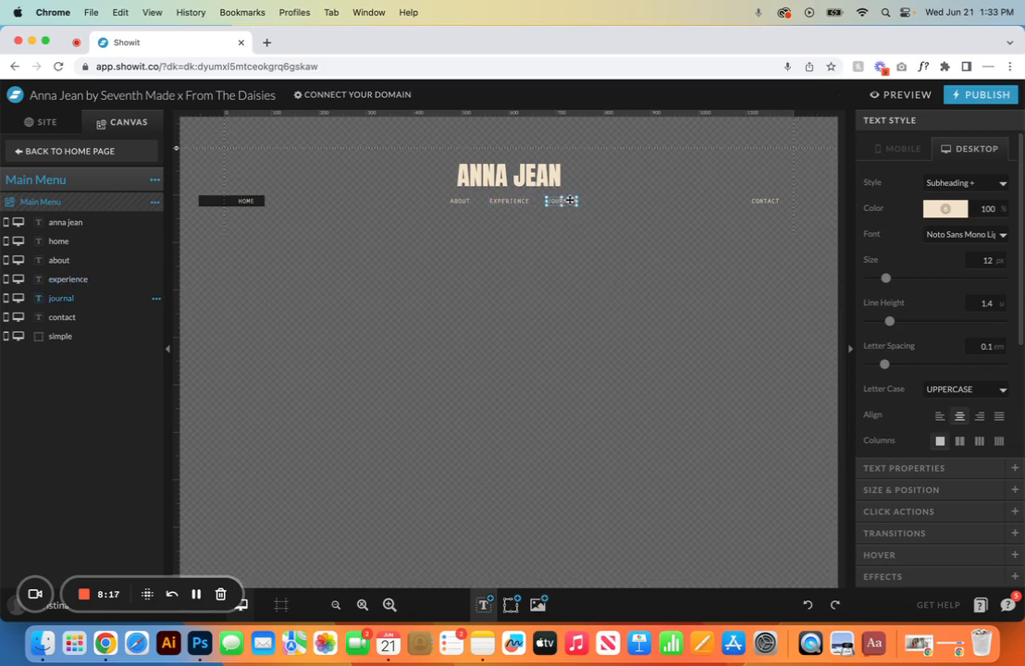
{"action": "left_click", "coordinate": [930, 510]}
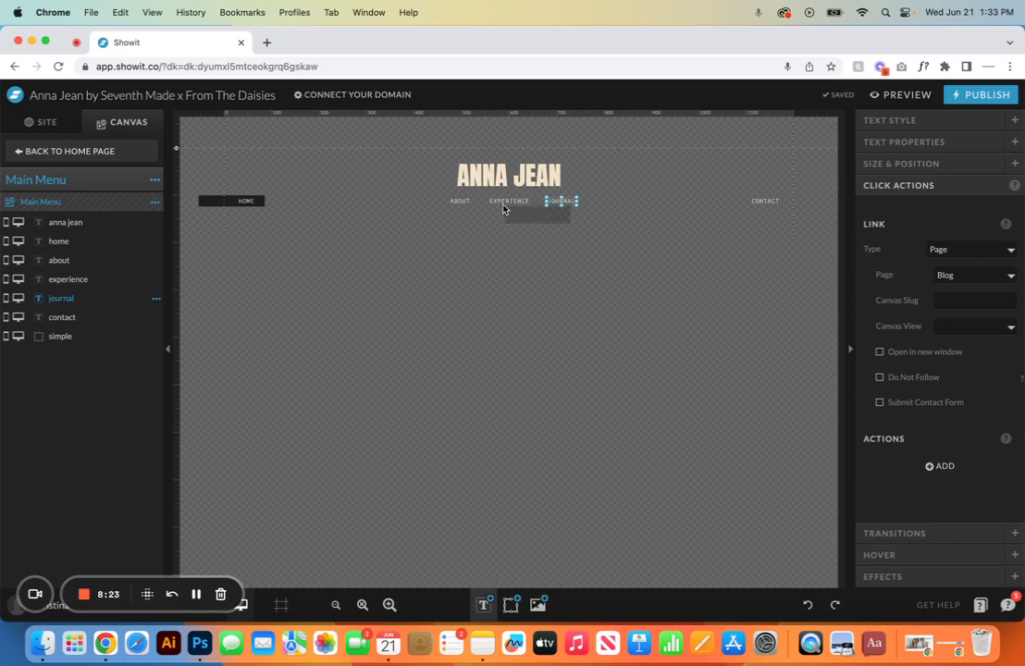
Step: Try centring About, Experience and Journal together horizontally on the canvas, and undo the edits back to the original Blog text
{"action": "left_click", "coordinate": [459, 202], "text": "shift"}
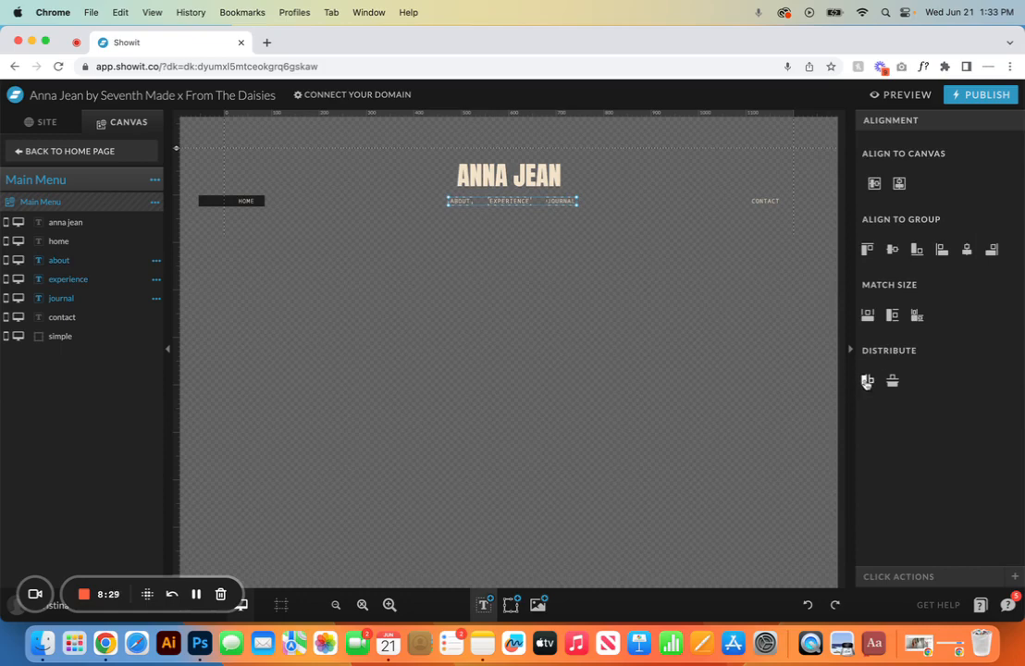
{"action": "left_click", "coordinate": [898, 184]}
{"action": "left_click", "coordinate": [806, 604]}
{"action": "left_click", "coordinate": [806, 604]}
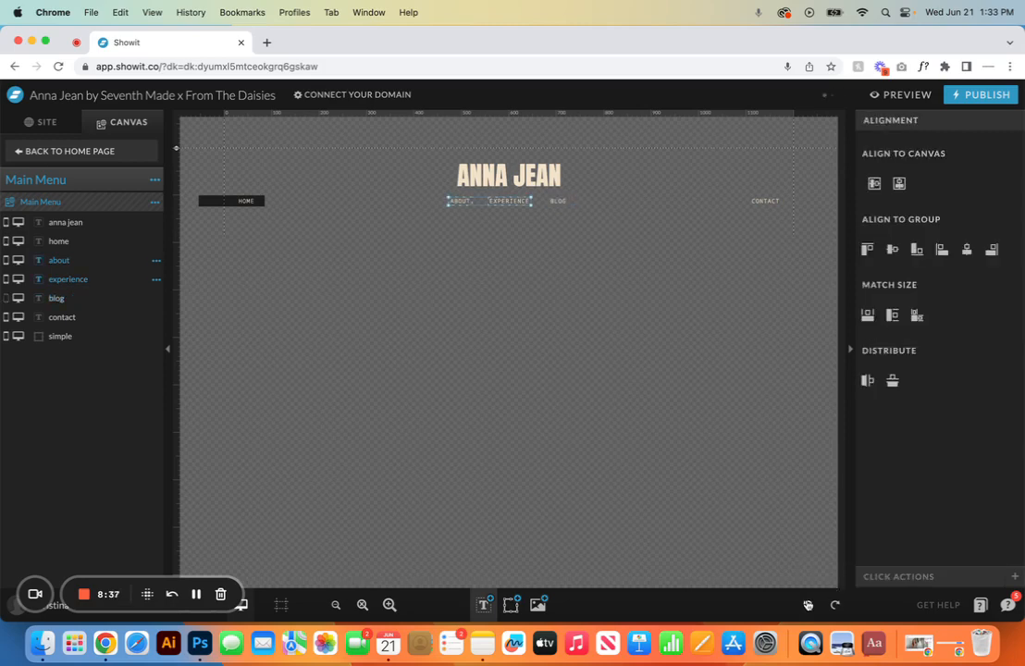
{"action": "left_click", "coordinate": [559, 201]}
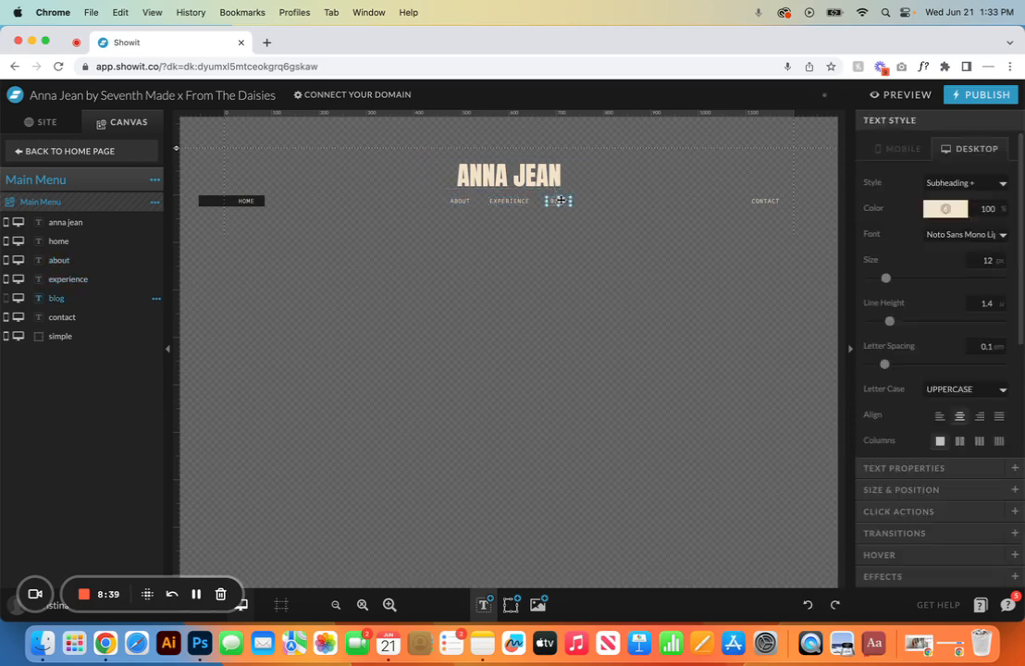
Step: Return to the Home page and open its Footer site canvas for editing
{"action": "left_click", "coordinate": [72, 152]}
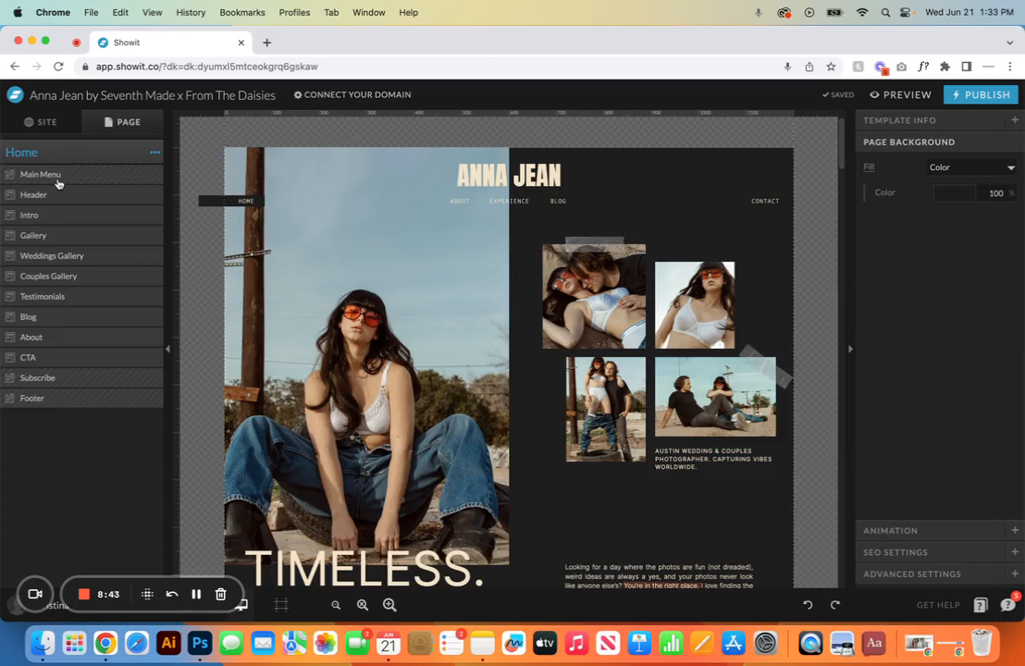
{"action": "left_click", "coordinate": [63, 401]}
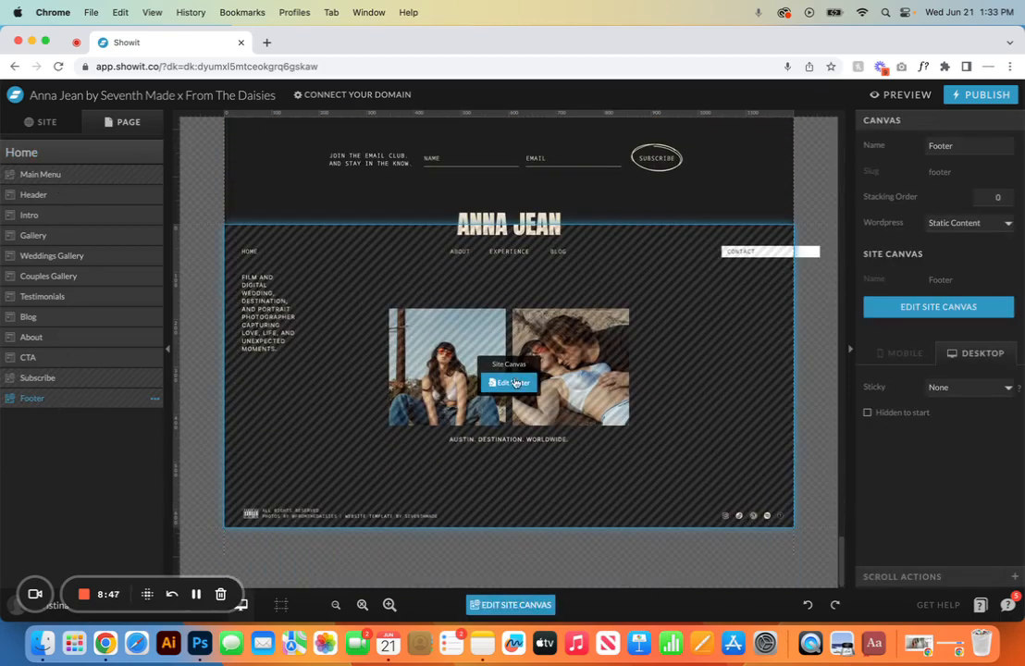
{"action": "left_click", "coordinate": [515, 382]}
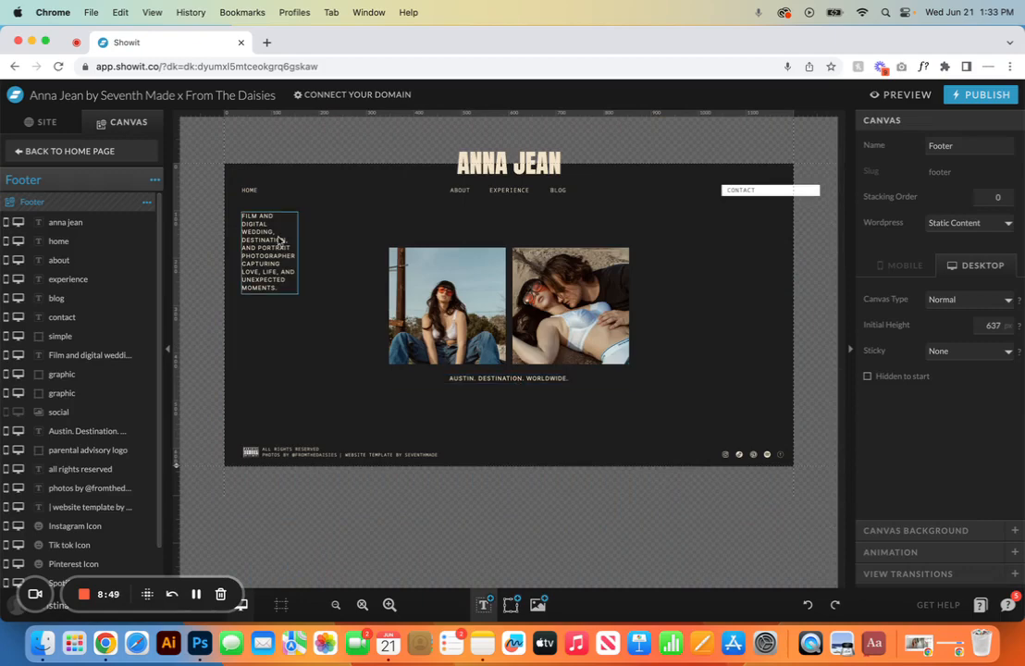
Step: Replace the footer's Anna Jean title with BUSINESS NAME on desktop and widen its text box to about 418 px
{"action": "left_click", "coordinate": [544, 164]}
{"action": "double_click", "coordinate": [544, 163]}
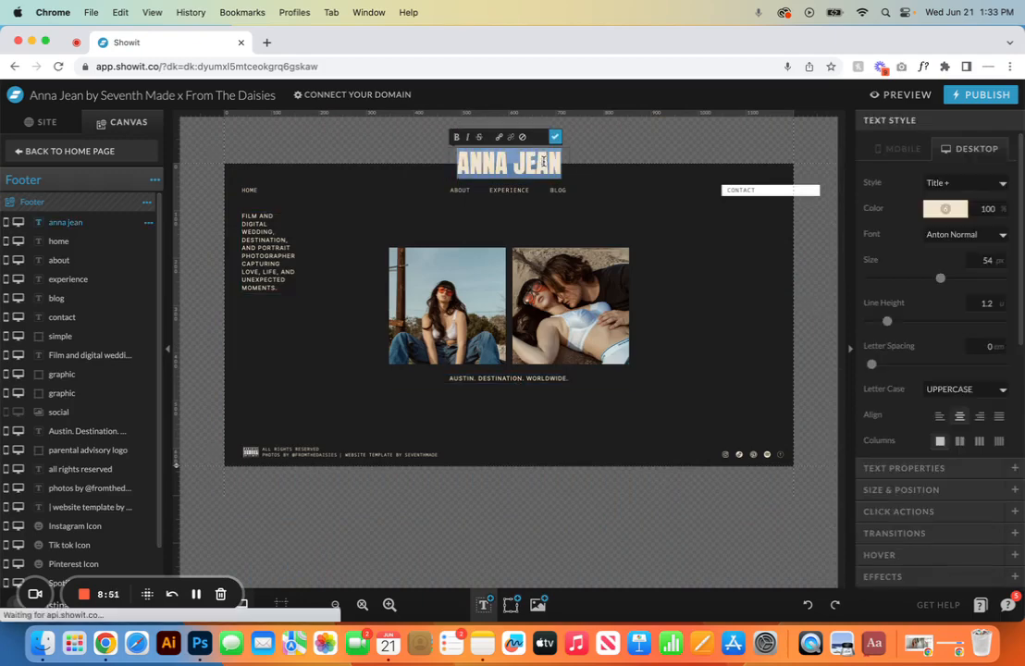
{"action": "key", "text": "BackSpace"}
{"action": "type", "text": "BUSINESS NAME"}
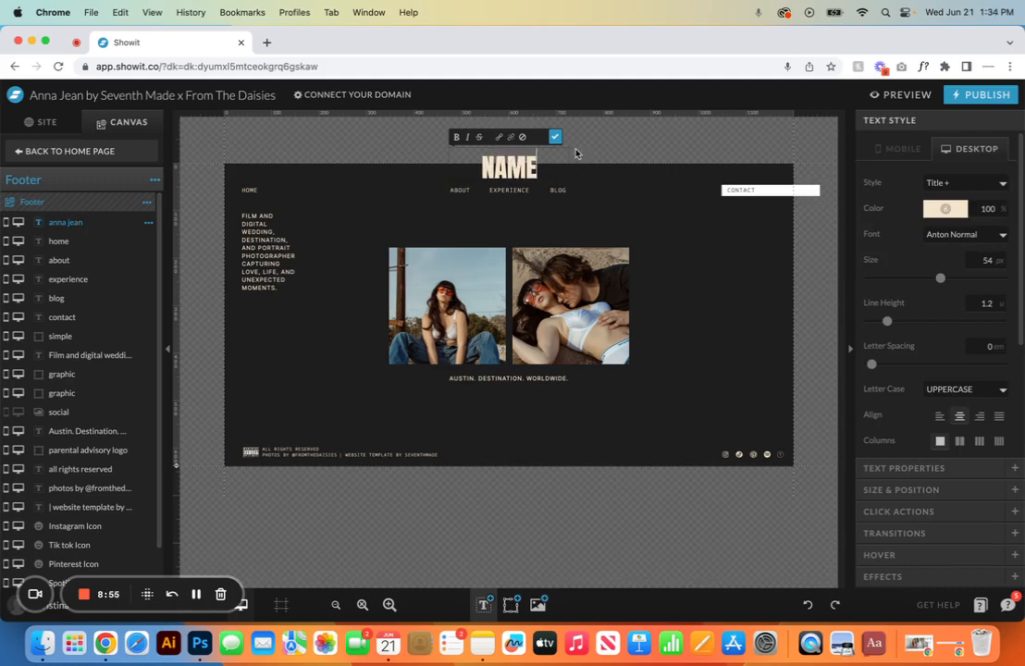
{"action": "left_click", "coordinate": [555, 136]}
{"action": "left_click_drag", "start_coordinate": [573, 169], "coordinate": [647, 165]}
{"action": "left_click", "coordinate": [925, 489]}
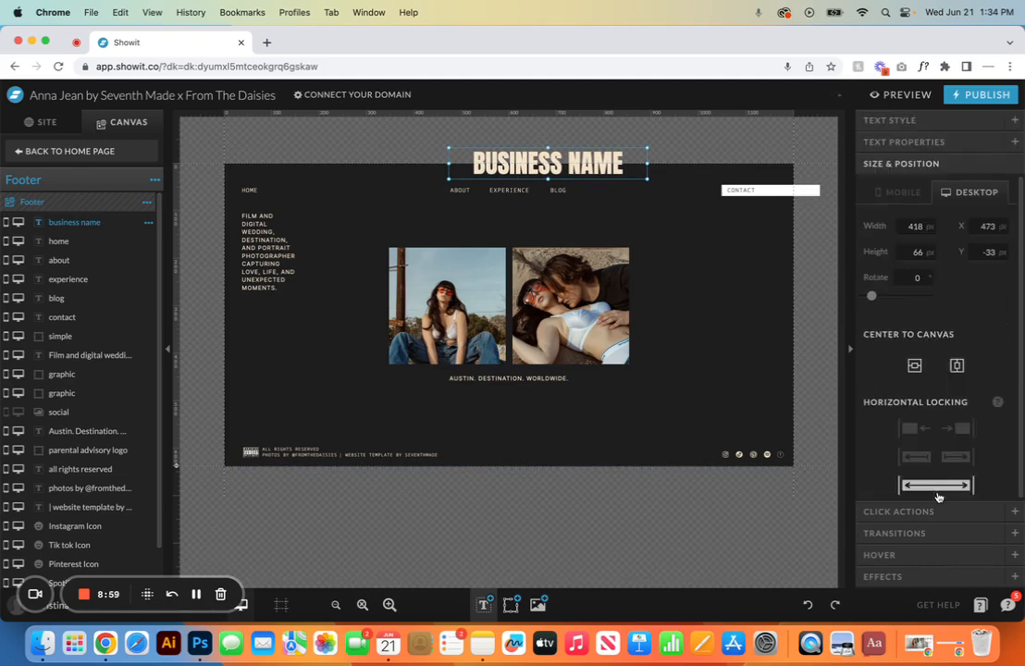
Step: Centre the BUSINESS NAME title horizontally on desktop, then widen its mobile text box to about 245 px and centre it horizontally too
{"action": "left_click", "coordinate": [958, 366]}
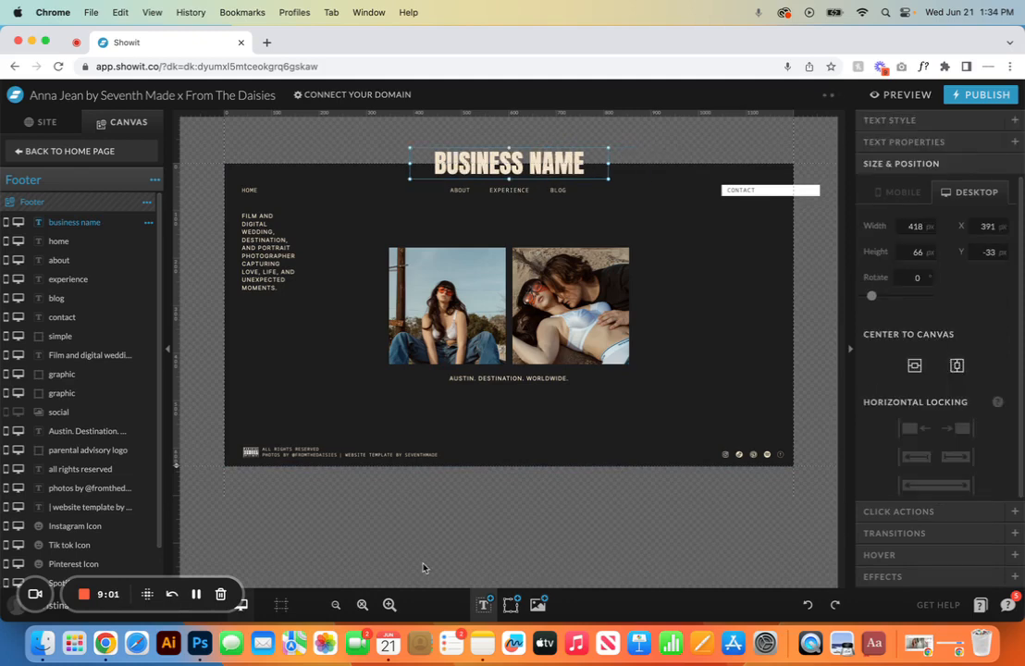
{"action": "left_click", "coordinate": [240, 604]}
{"action": "left_click", "coordinate": [299, 190]}
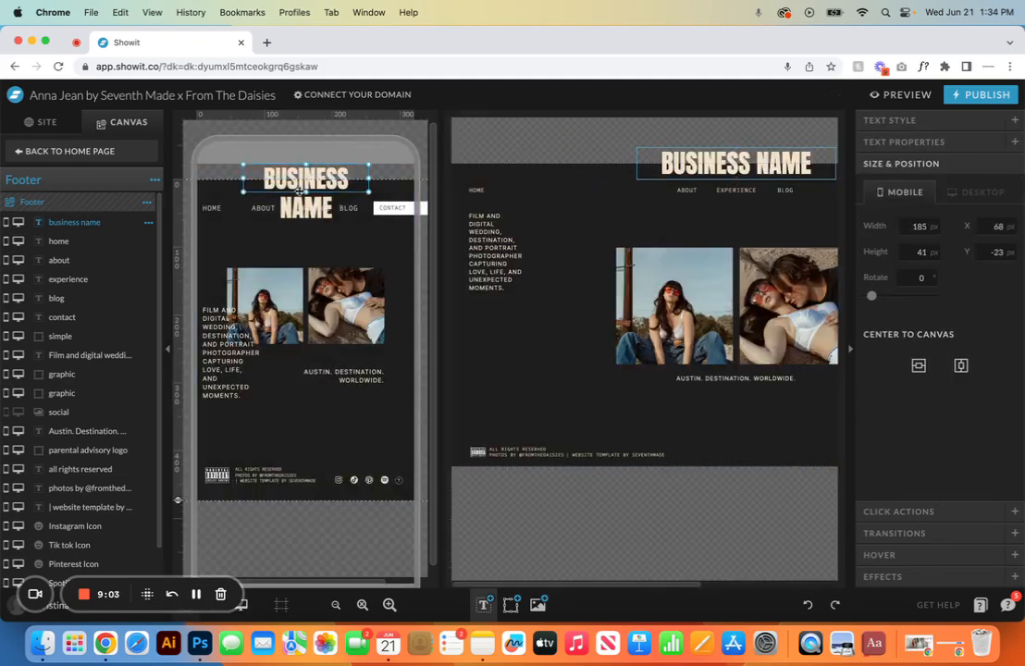
{"action": "left_click_drag", "start_coordinate": [243, 180], "coordinate": [202, 180]}
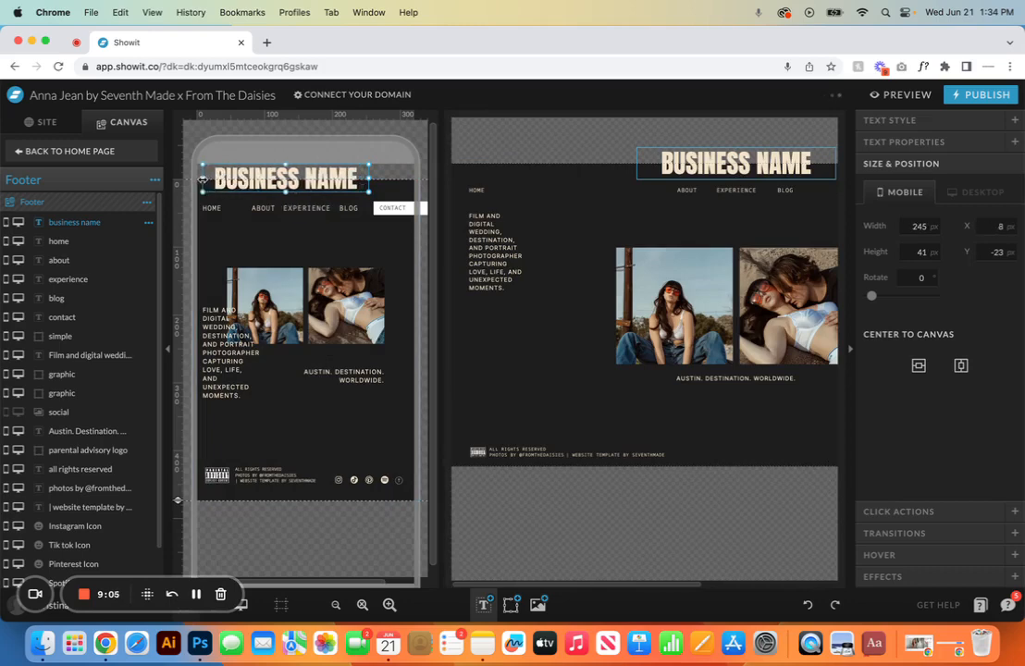
{"action": "left_click", "coordinate": [960, 366]}
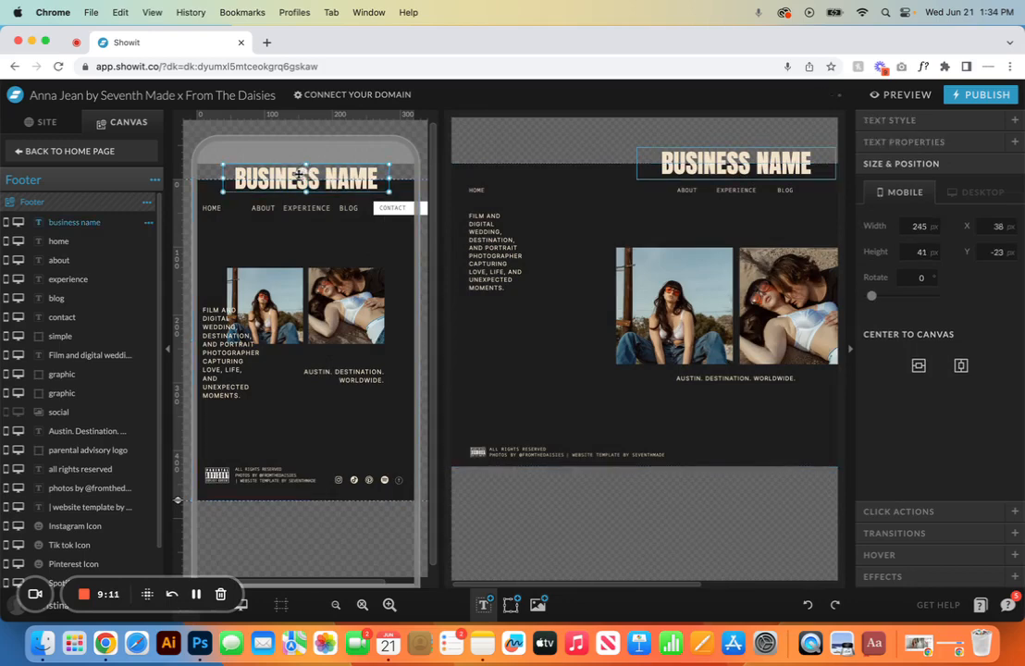
Step: Check the click action links of the footer title and the Home, About, Experience, Blog and Contact menu items
{"action": "left_click", "coordinate": [998, 512]}
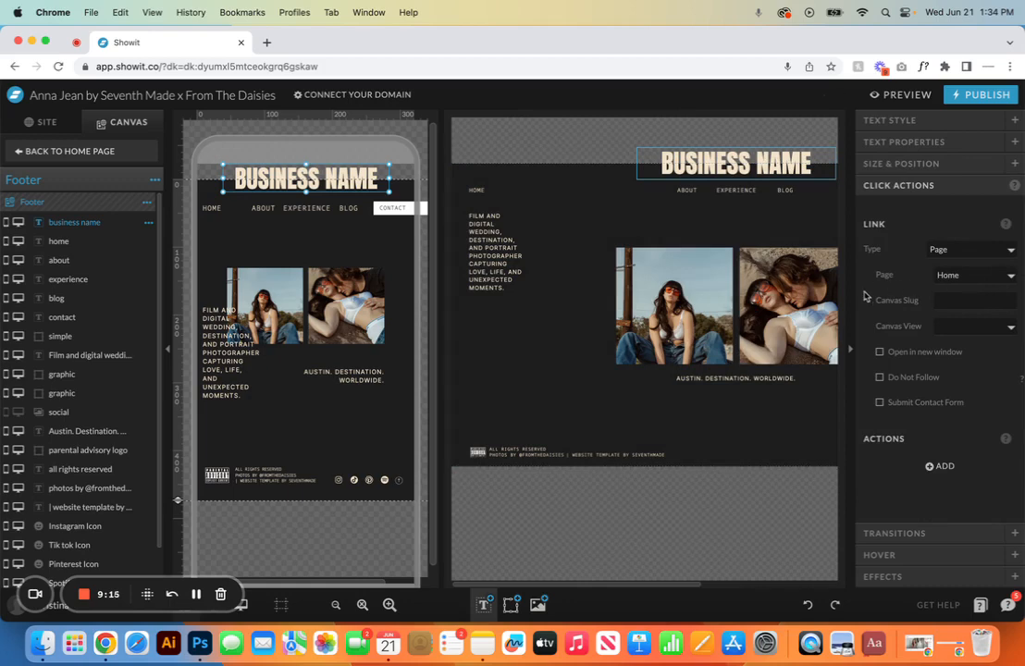
{"action": "left_click", "coordinate": [214, 208]}
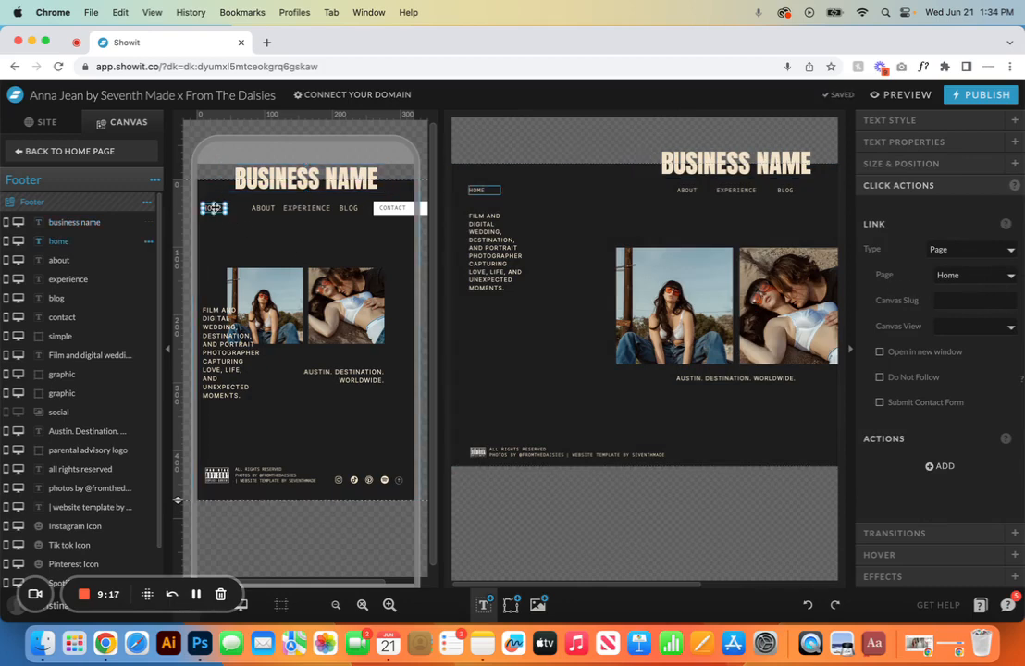
{"action": "left_click", "coordinate": [264, 209]}
{"action": "left_click", "coordinate": [292, 208]}
{"action": "left_click", "coordinate": [347, 208]}
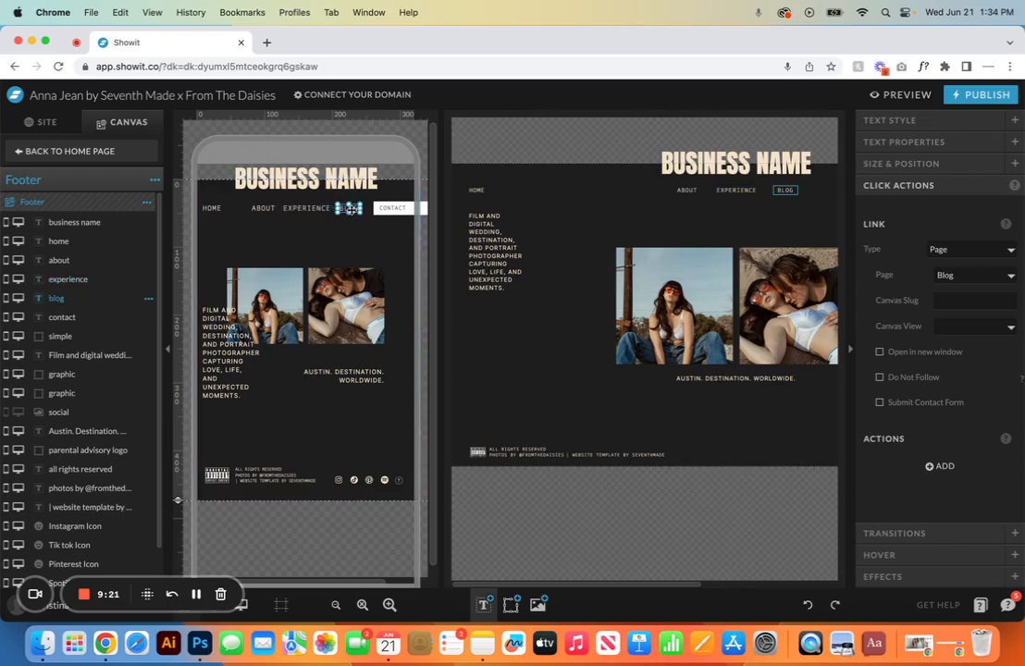
{"action": "left_click", "coordinate": [390, 209]}
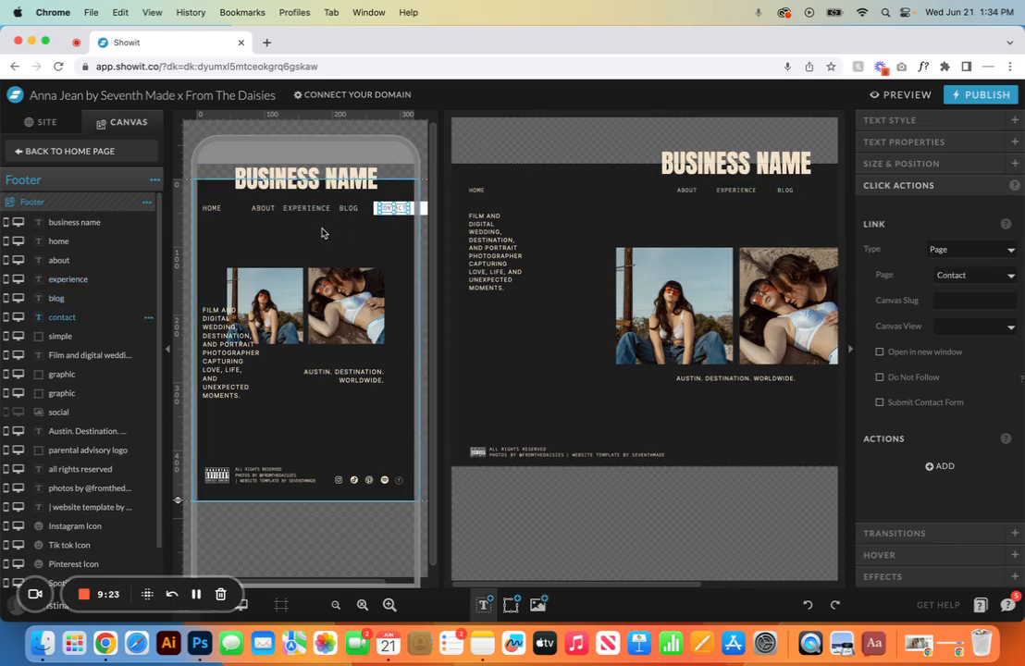
{"action": "left_click", "coordinate": [243, 606]}
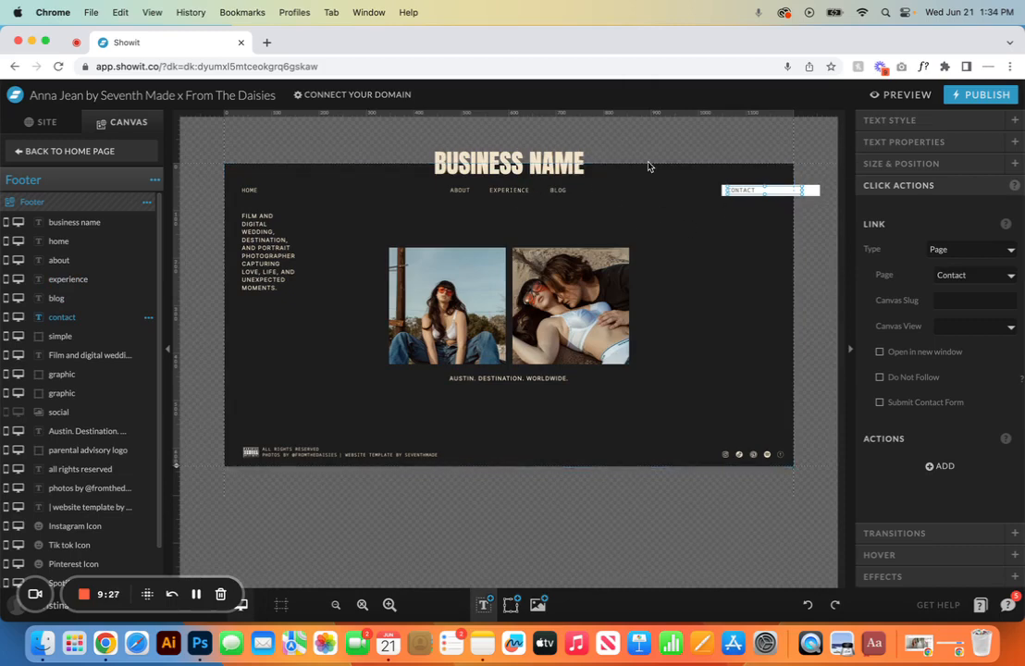
Step: Undo the footer title edits on mobile and desktop back to the original Anna Jean text
{"action": "left_click", "coordinate": [808, 604]}
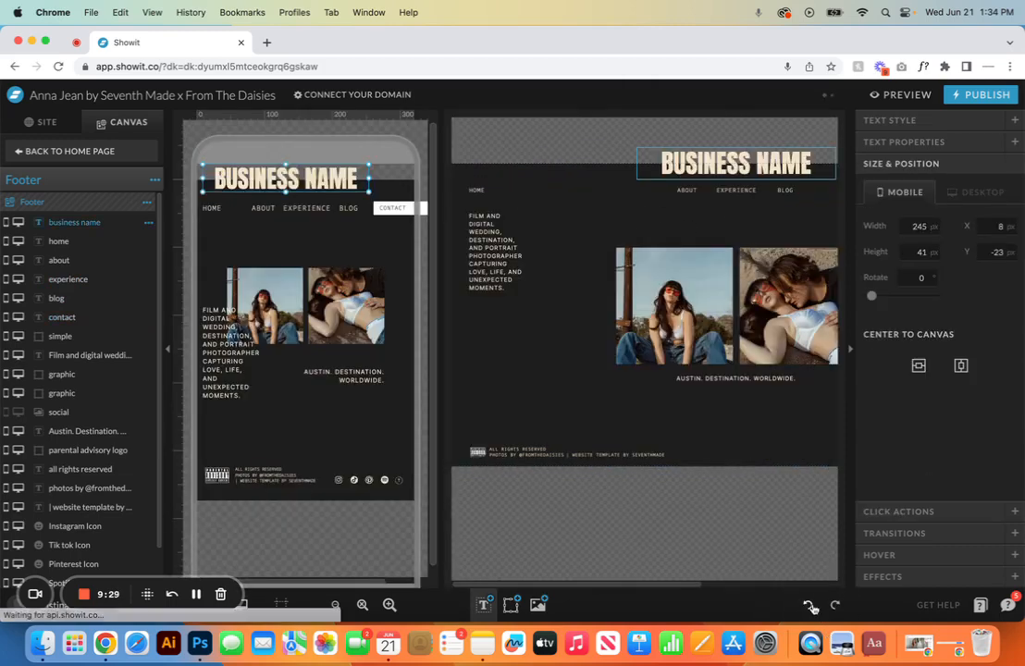
{"action": "left_click", "coordinate": [810, 606]}
{"action": "left_click", "coordinate": [810, 606]}
{"action": "left_click", "coordinate": [810, 606]}
{"action": "left_click", "coordinate": [810, 606]}
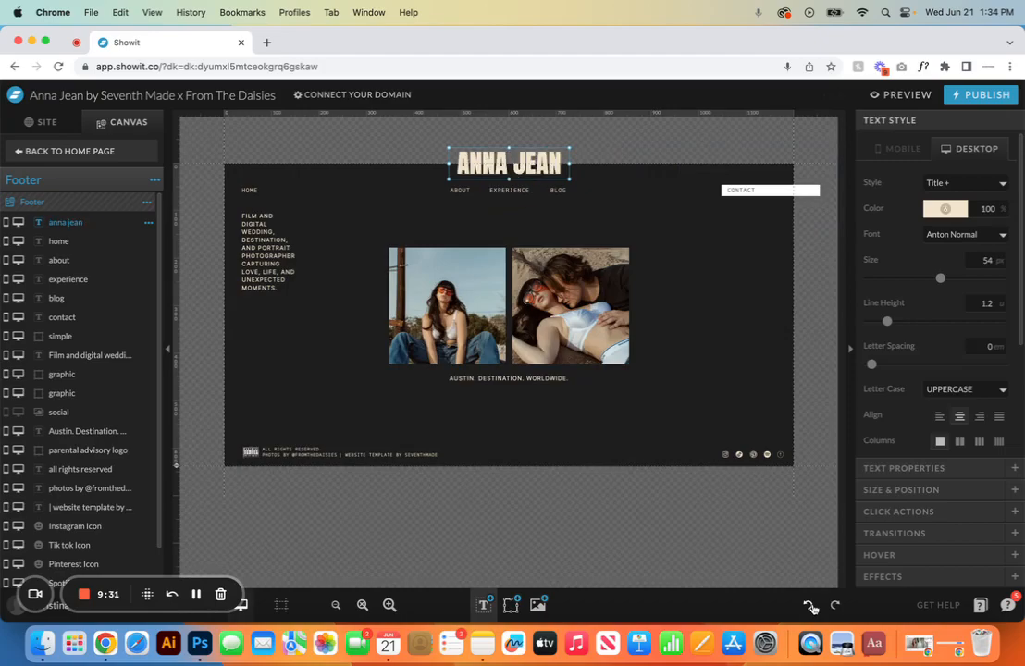
Step: Add the SM_logo_white_22.png image from the uploaded files to the footer canvas
{"action": "left_click", "coordinate": [716, 350]}
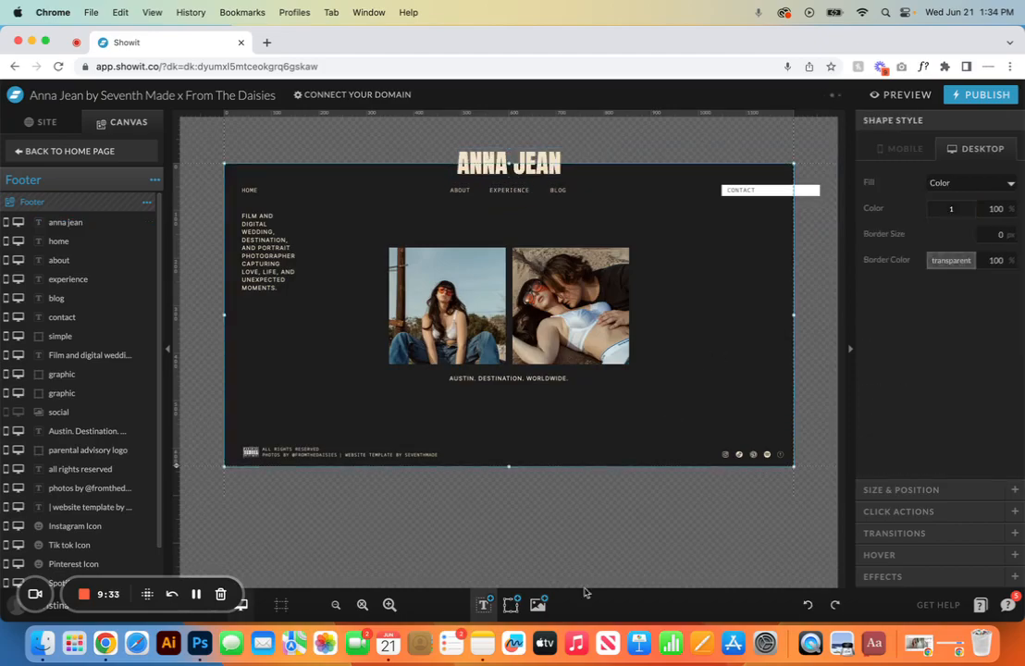
{"action": "left_click", "coordinate": [536, 606]}
{"action": "scroll", "coordinate": [579, 453], "scroll_direction": "down", "scroll_amount": 15}
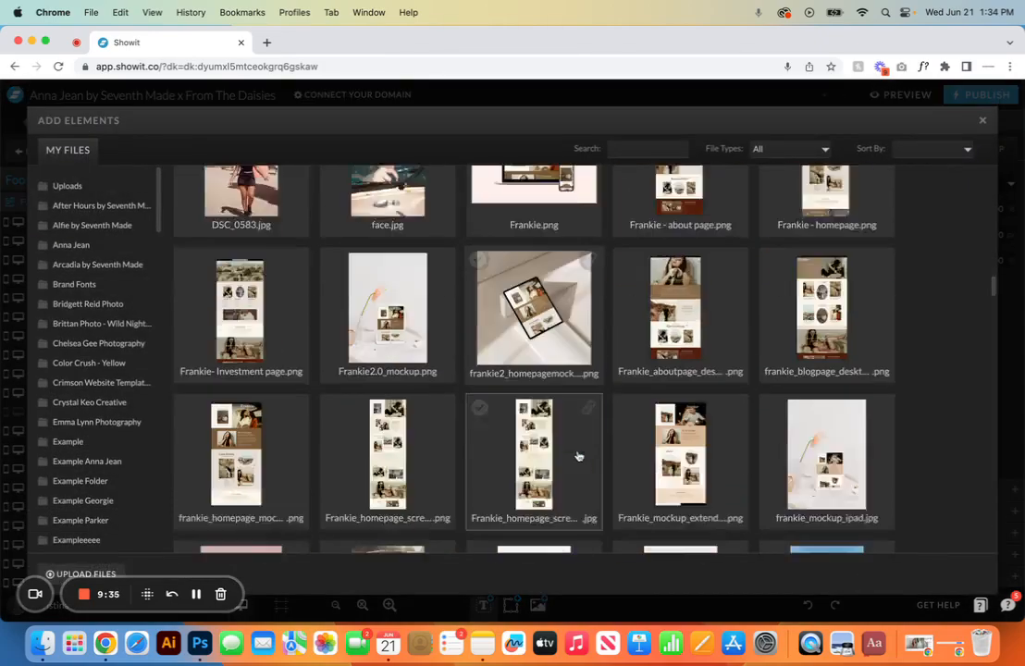
{"action": "scroll", "coordinate": [579, 455], "scroll_direction": "down", "scroll_amount": 20}
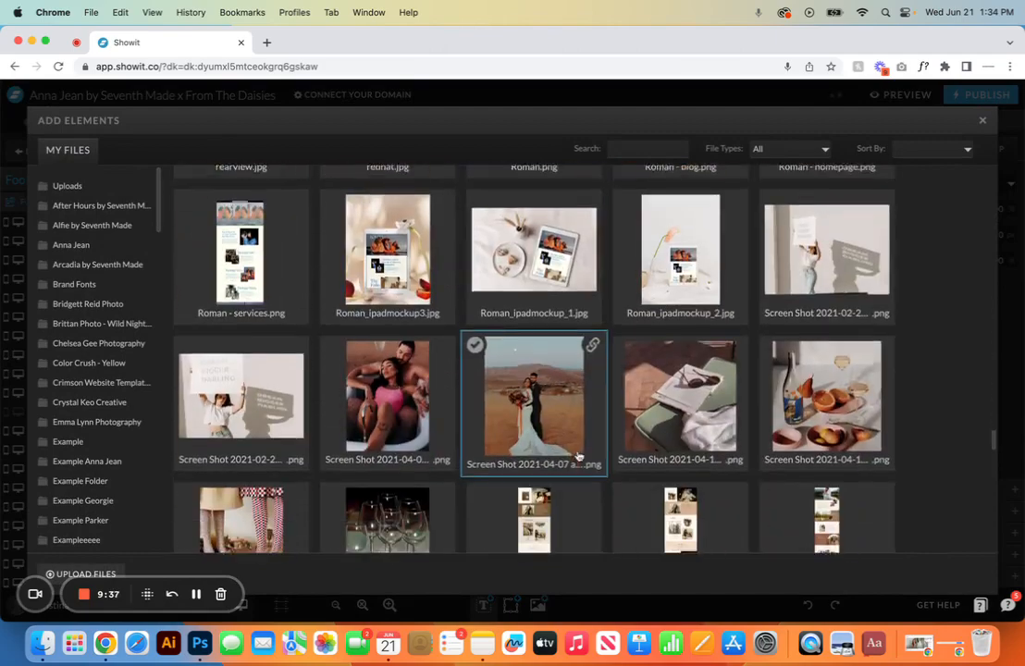
{"action": "scroll", "coordinate": [578, 455], "scroll_direction": "down", "scroll_amount": 5}
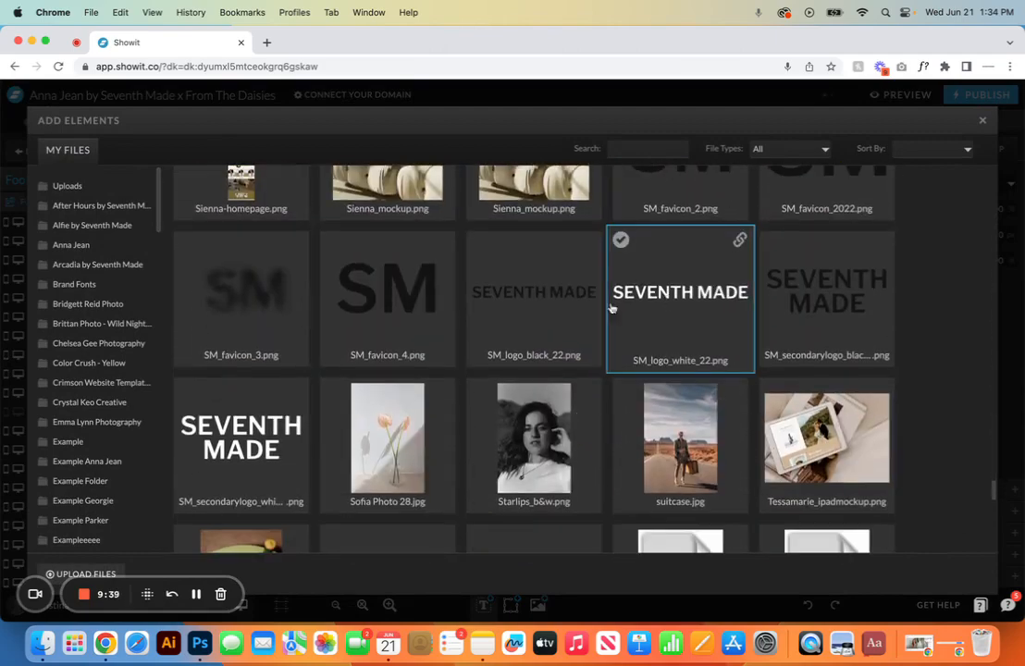
{"action": "left_click", "coordinate": [676, 303]}
{"action": "left_click", "coordinate": [929, 573]}
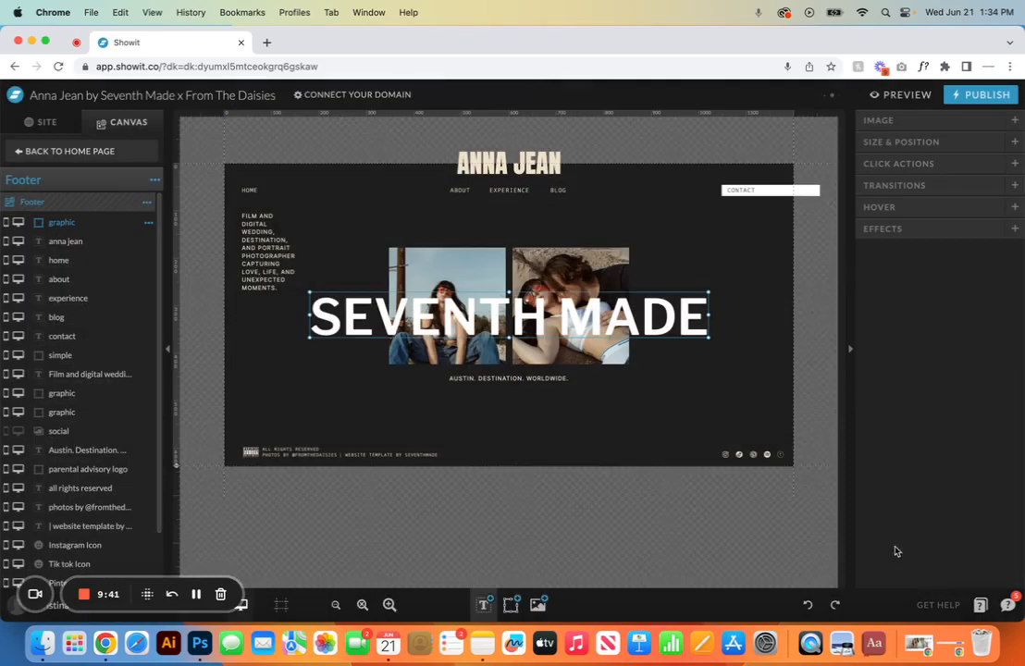
Step: Shrink the desktop logo to about 500 px wide, centre it horizontally and place it over the Anna Jean title at Y -33
{"action": "left_click_drag", "start_coordinate": [707, 337], "coordinate": [680, 183]}
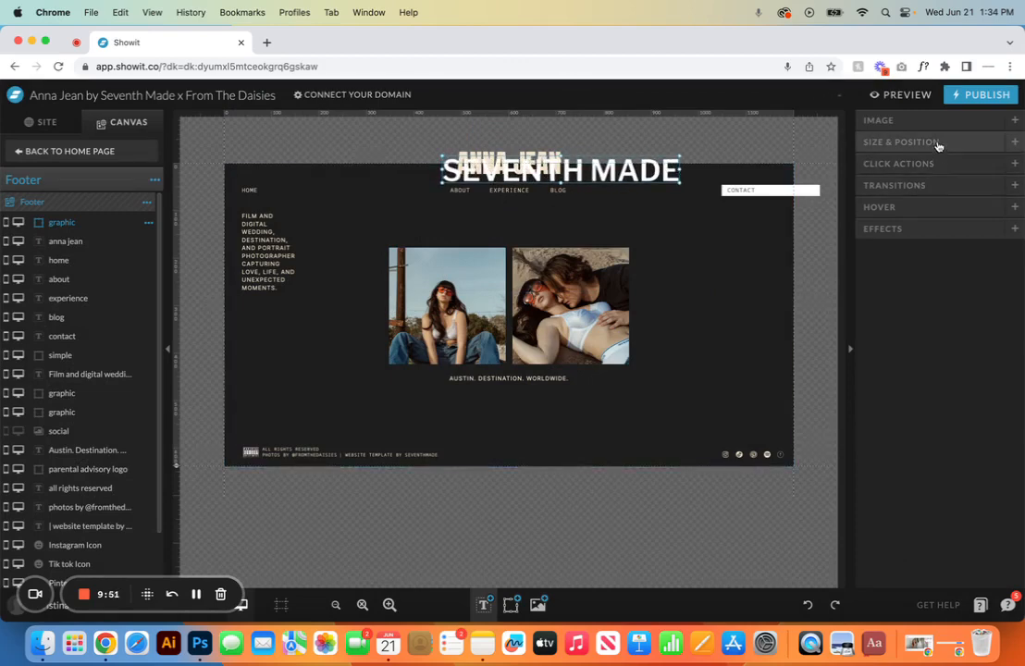
{"action": "left_click", "coordinate": [935, 144]}
{"action": "left_click", "coordinate": [961, 343]}
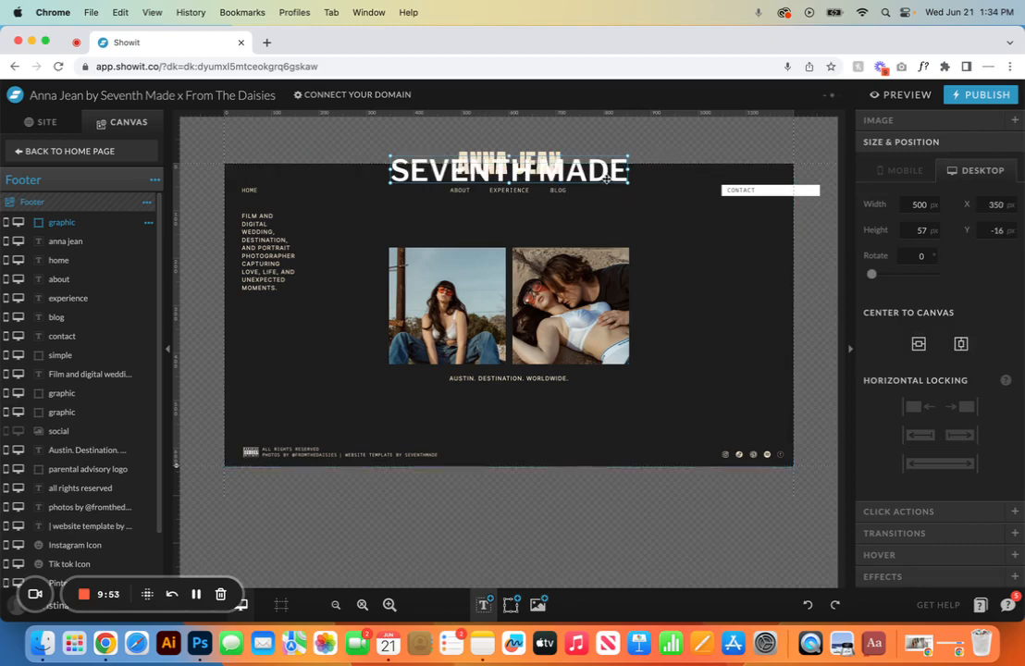
{"action": "left_click_drag", "start_coordinate": [597, 172], "coordinate": [596, 164]}
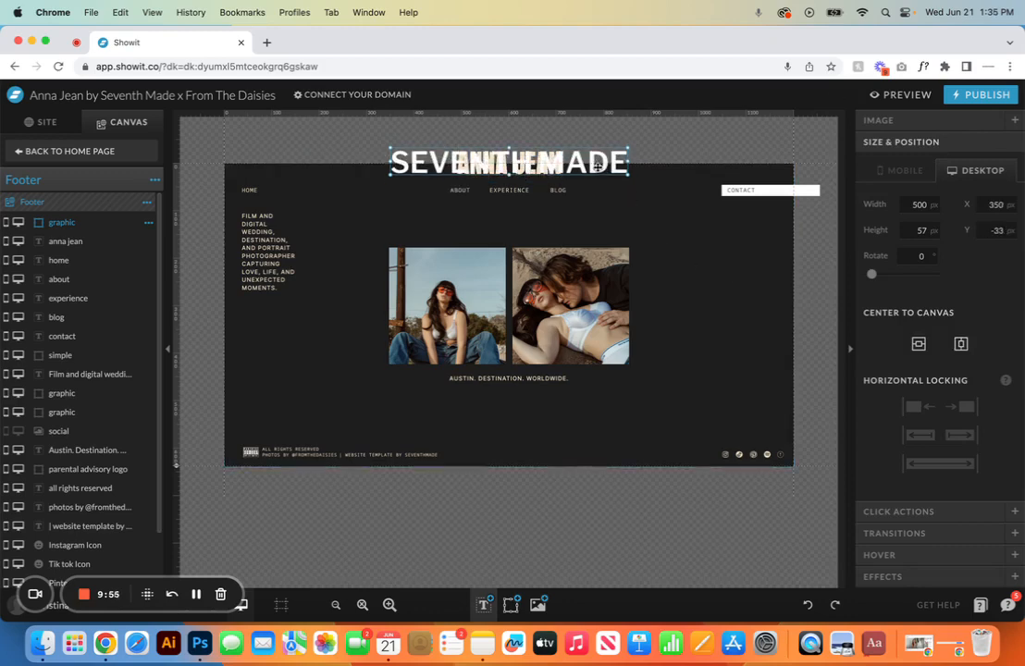
Step: Move the mobile logo up over the Anna Jean title at about Y -16 and centre it horizontally
{"action": "left_click", "coordinate": [240, 604]}
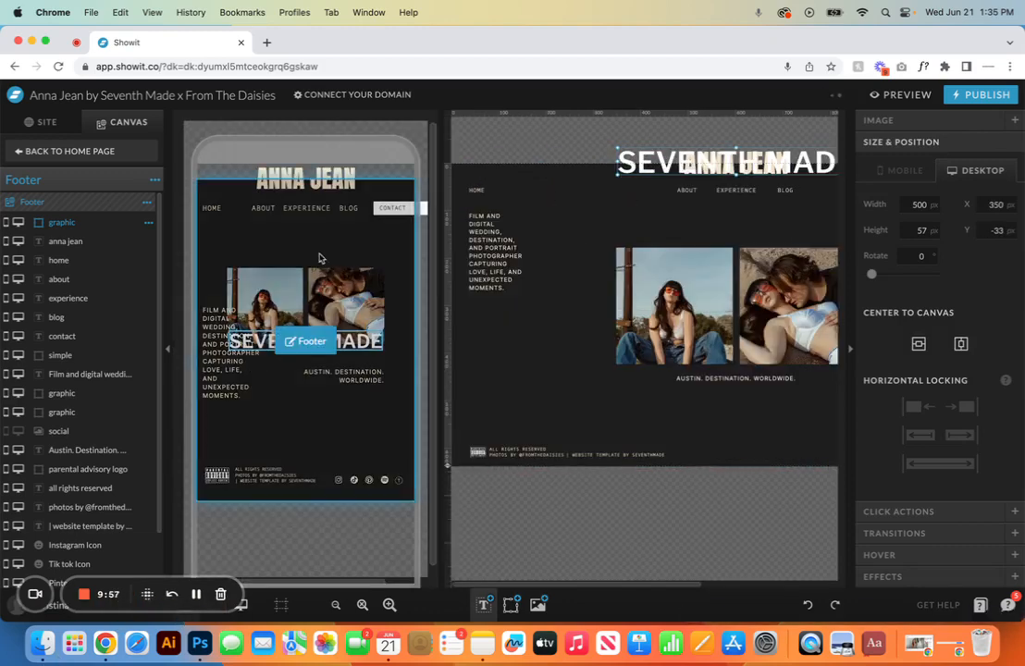
{"action": "left_click", "coordinate": [357, 343]}
{"action": "left_click_drag", "start_coordinate": [357, 343], "coordinate": [357, 179]}
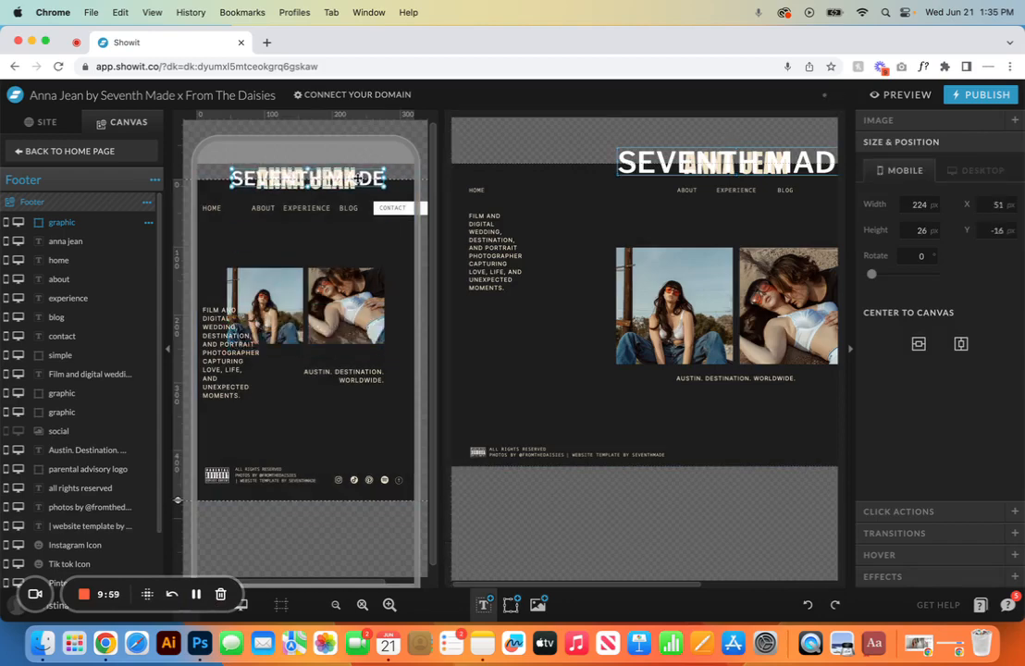
{"action": "left_click", "coordinate": [960, 343]}
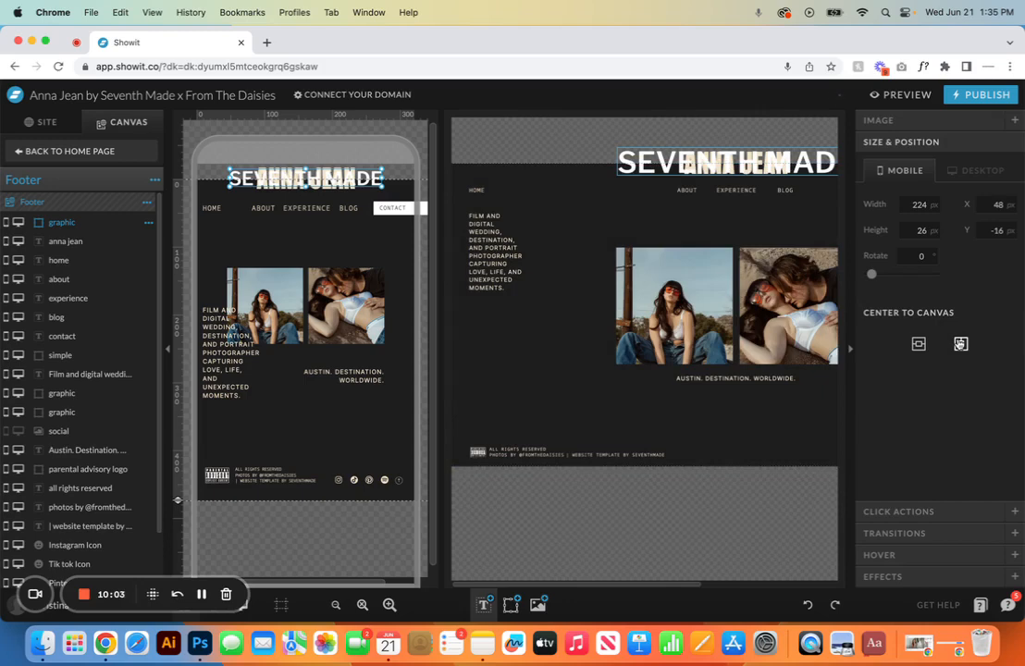
Step: Link the logo to the Home page through its click actions, and delete the logo from the footer
{"action": "left_click", "coordinate": [933, 513]}
{"action": "left_click", "coordinate": [1007, 224]}
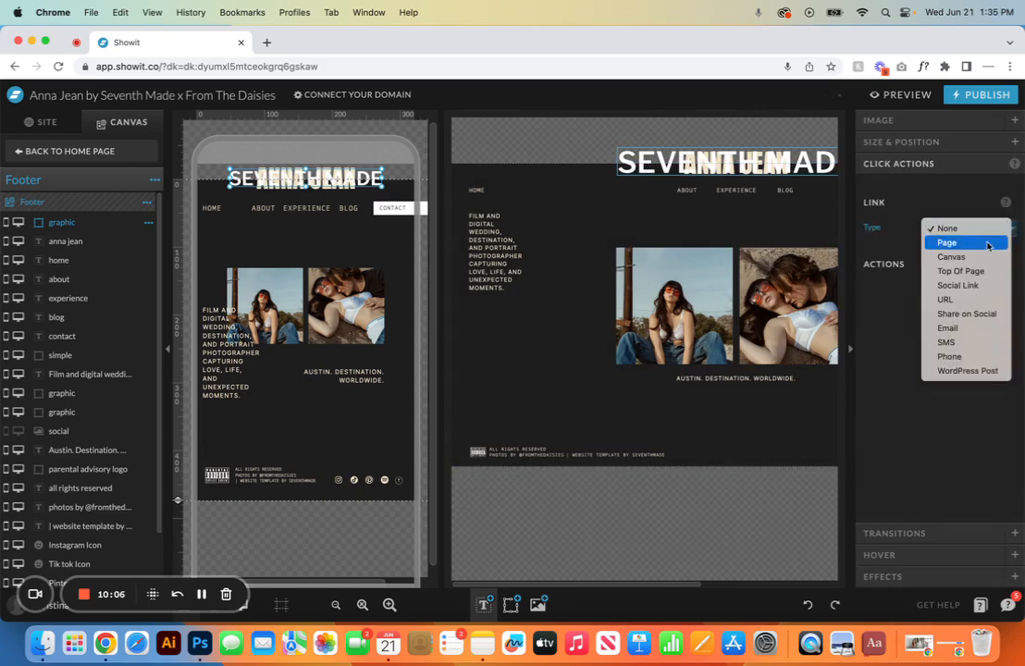
{"action": "left_click", "coordinate": [987, 243]}
{"action": "left_click", "coordinate": [981, 254]}
{"action": "left_click", "coordinate": [980, 387]}
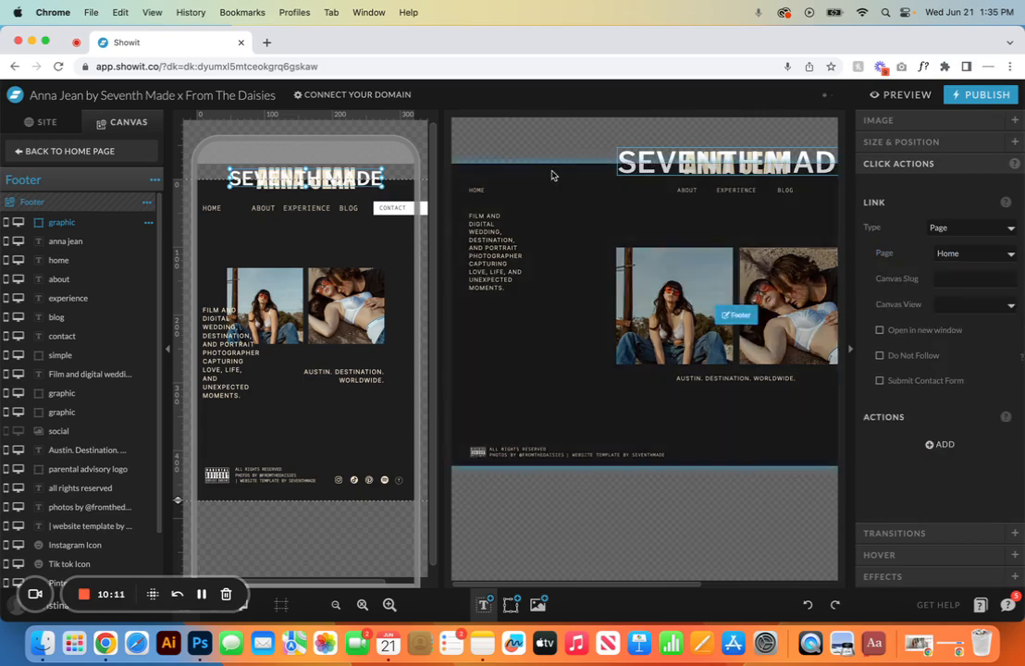
{"action": "key", "text": "BackSpace"}
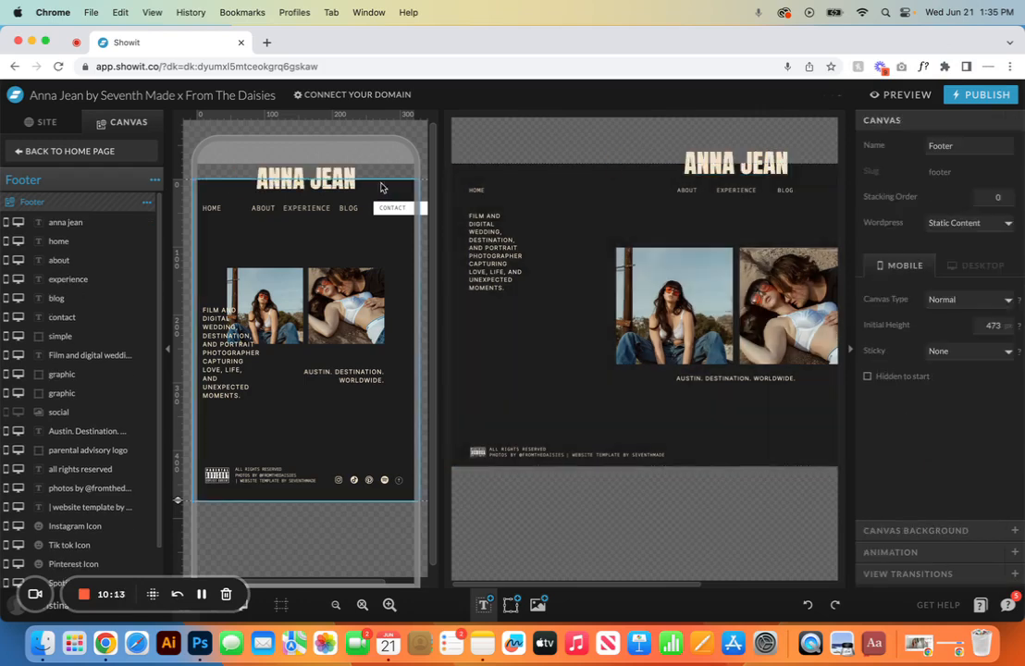
Step: Pull the left edge of the mobile footer's dark background shape inward and stretch it back to the canvas edge
{"action": "left_click", "coordinate": [212, 209]}
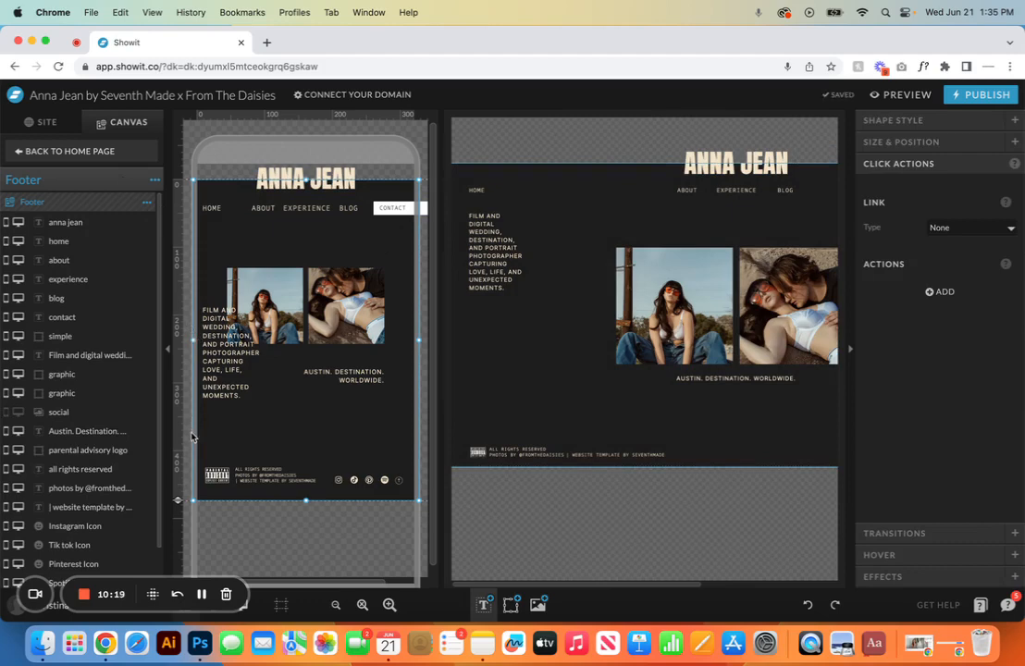
{"action": "scroll", "coordinate": [120, 487], "scroll_direction": "down", "scroll_amount": 1}
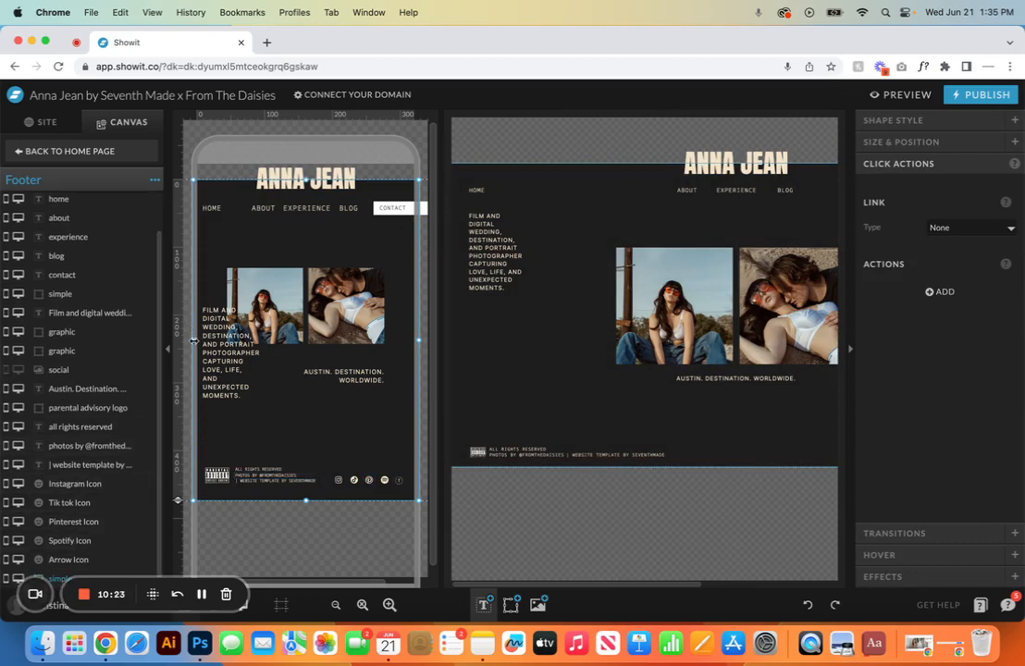
{"action": "left_click_drag", "start_coordinate": [194, 340], "coordinate": [277, 339]}
{"action": "left_click", "coordinate": [237, 228]}
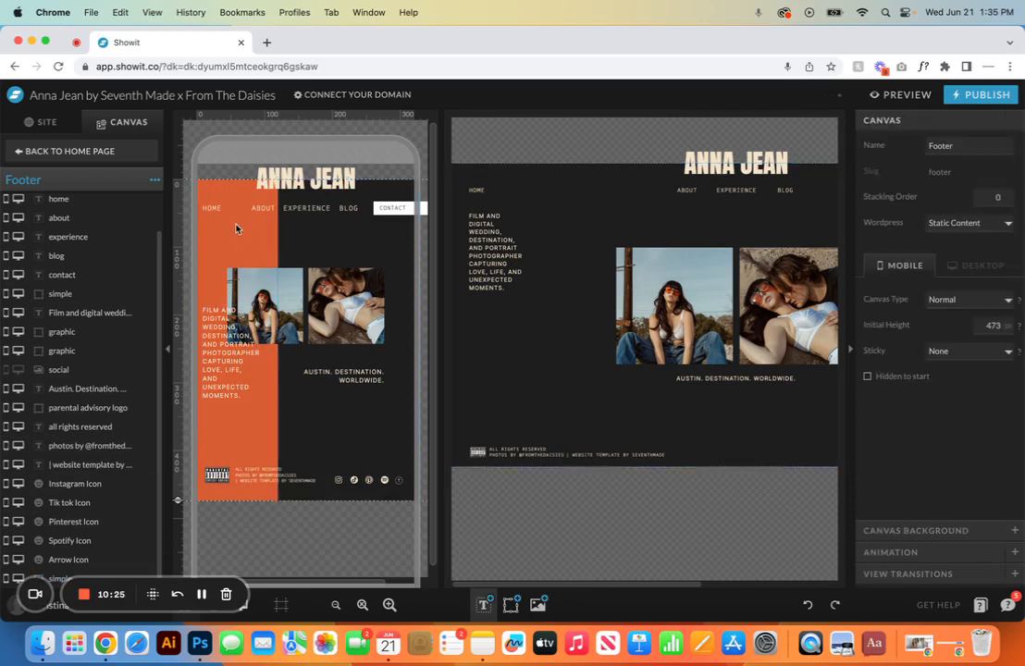
{"action": "left_click", "coordinate": [293, 245]}
{"action": "left_click_drag", "start_coordinate": [279, 340], "coordinate": [190, 340]}
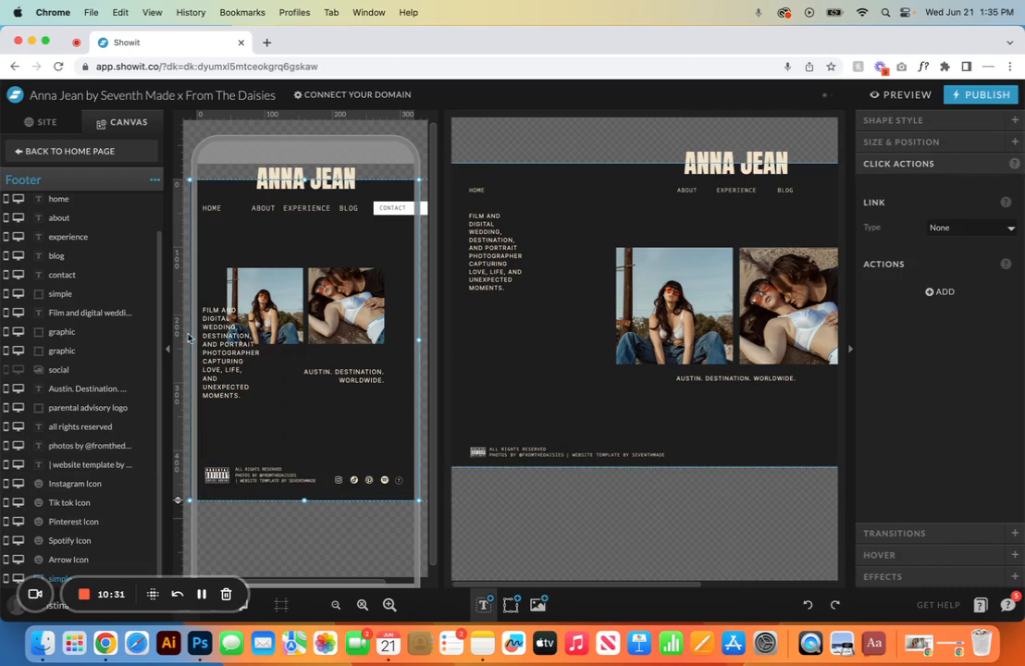
{"action": "mouse_move", "coordinate": [192, 342]}
{"action": "left_mouse_down"}
{"action": "mouse_move", "coordinate": [273, 342]}
{"action": "mouse_move", "coordinate": [193, 350]}
{"action": "left_mouse_up"}
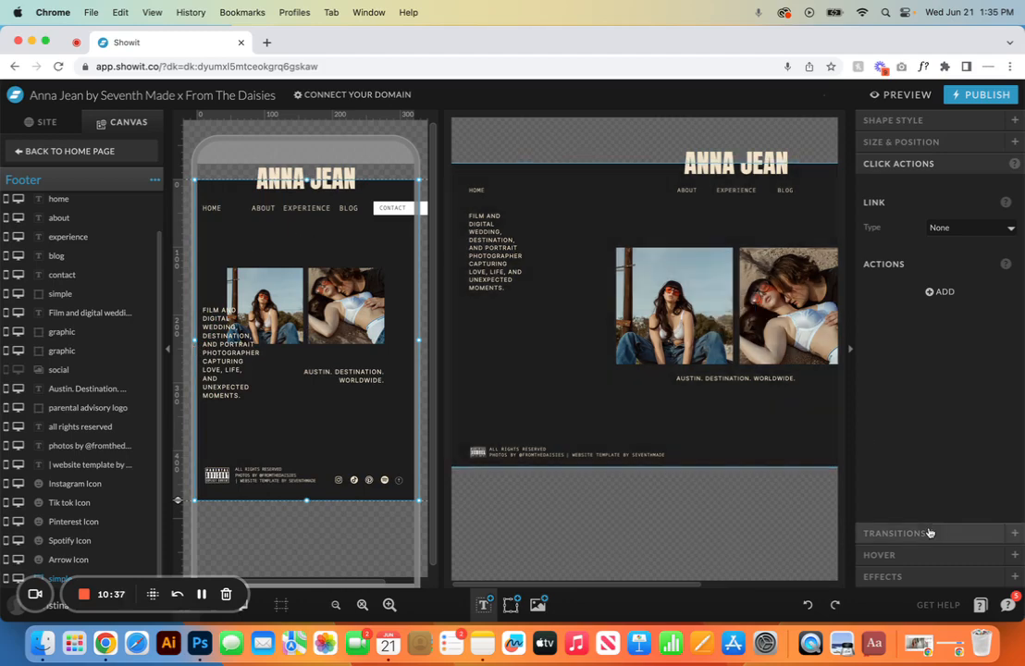
Step: Check the hover settings and hover type of the footer's dark background shape
{"action": "left_click", "coordinate": [926, 558]}
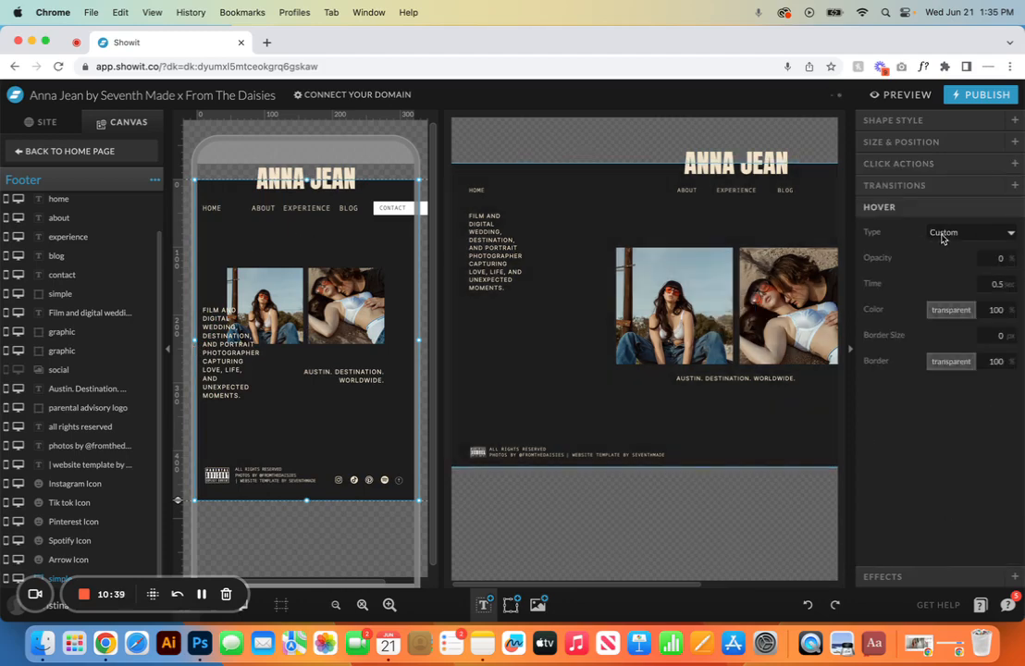
{"action": "left_click", "coordinate": [982, 232]}
{"action": "left_click", "coordinate": [982, 232]}
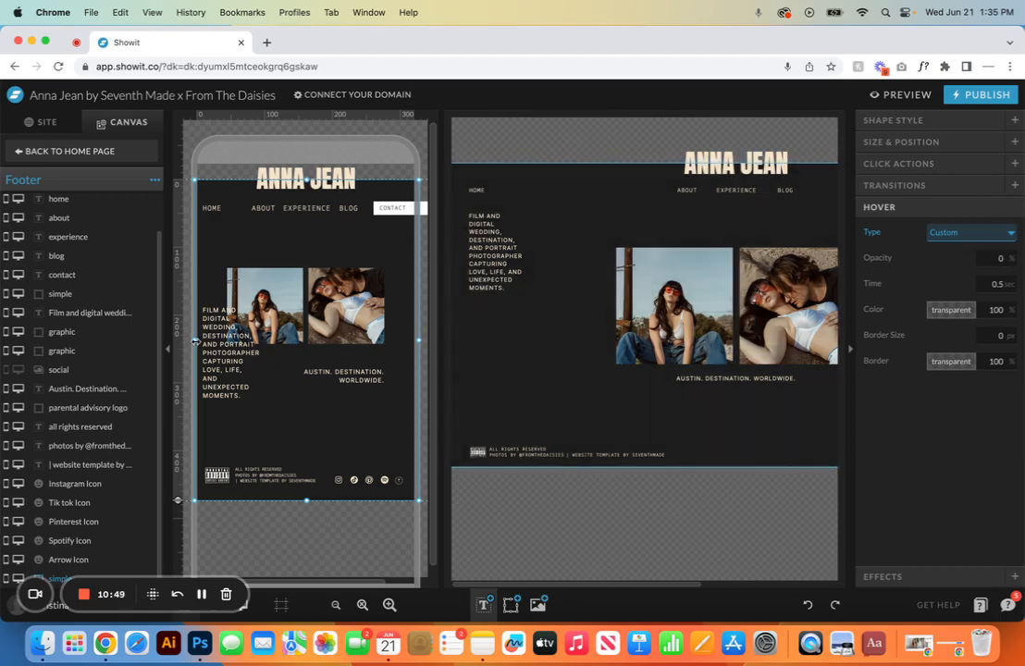
Step: Pull the left edge of the mobile footer's dark background shape to mid-canvas and try out colour swatches for the canvas background
{"action": "left_click_drag", "start_coordinate": [195, 342], "coordinate": [303, 344]}
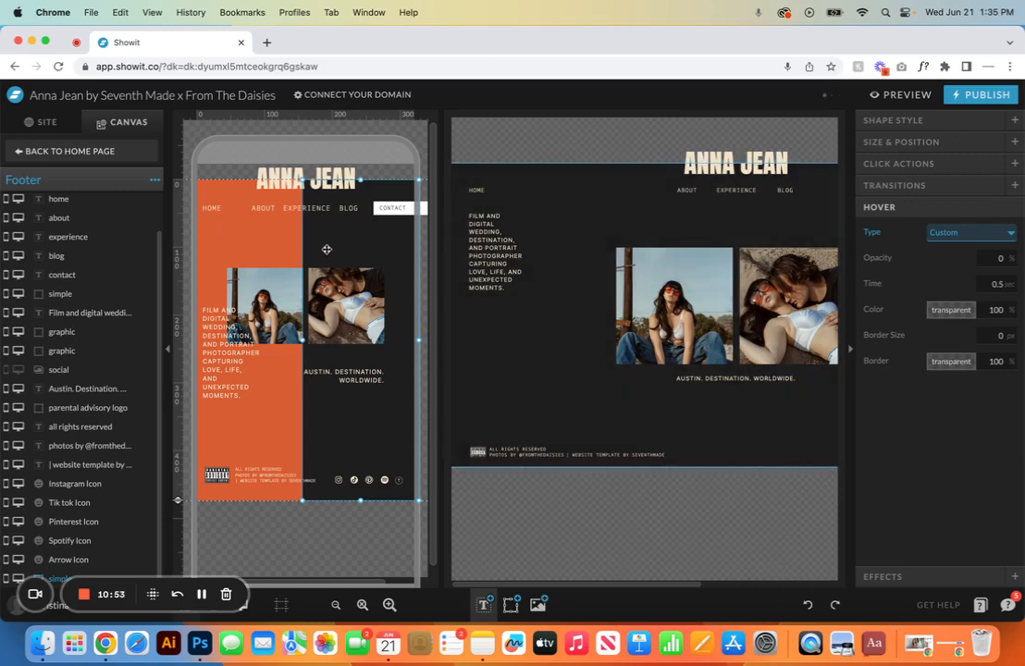
{"action": "left_click", "coordinate": [257, 243]}
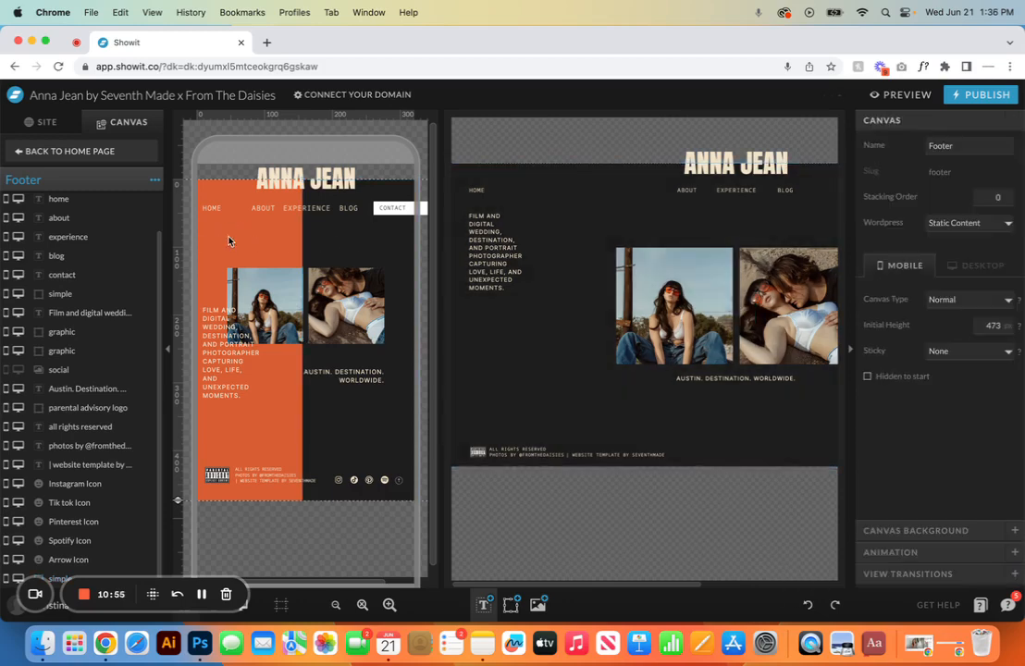
{"action": "left_click", "coordinate": [934, 529]}
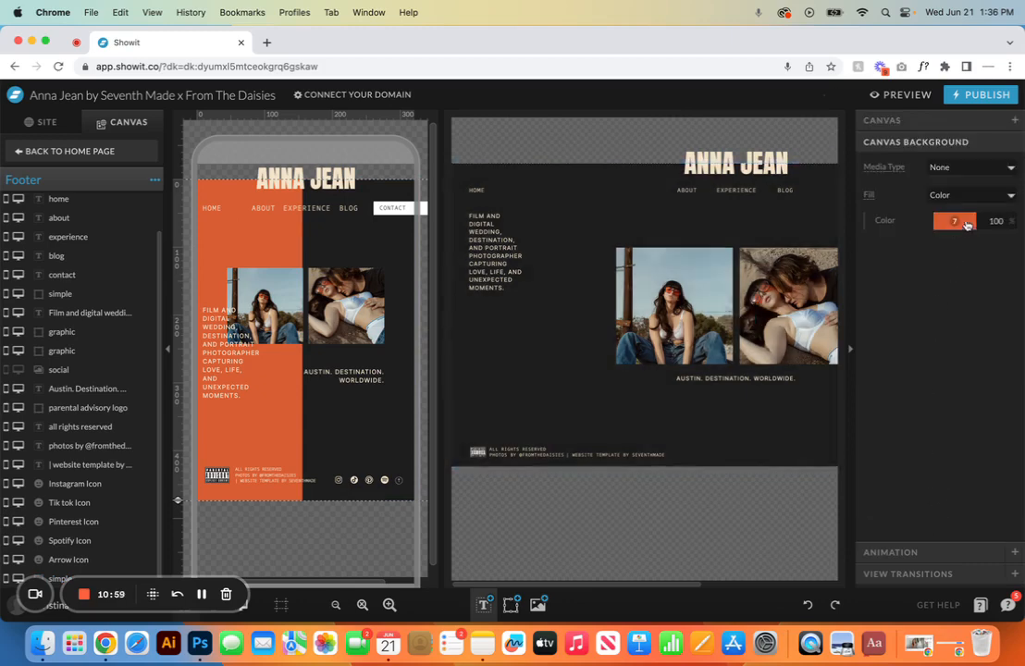
{"action": "left_click", "coordinate": [966, 224]}
{"action": "left_click", "coordinate": [929, 263]}
{"action": "left_click", "coordinate": [957, 219]}
{"action": "left_click", "coordinate": [975, 259]}
{"action": "left_click", "coordinate": [389, 236]}
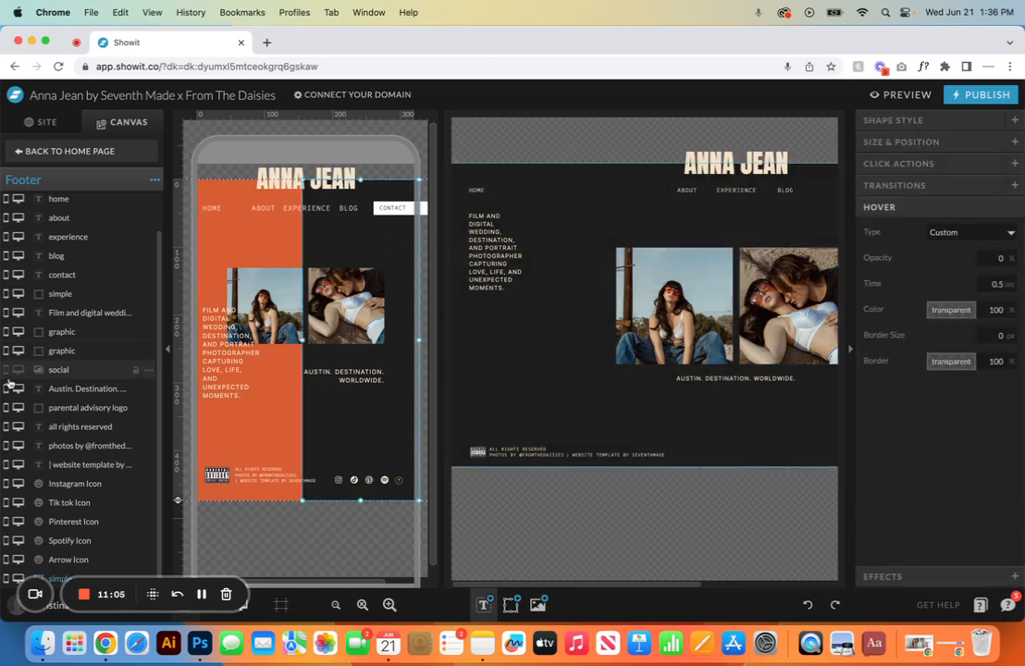
Step: Hide the footer's dark background shape on desktop and mobile, and try swatches 6, 5 and 4 as the canvas background colour
{"action": "left_click", "coordinate": [17, 579]}
{"action": "left_click", "coordinate": [6, 580]}
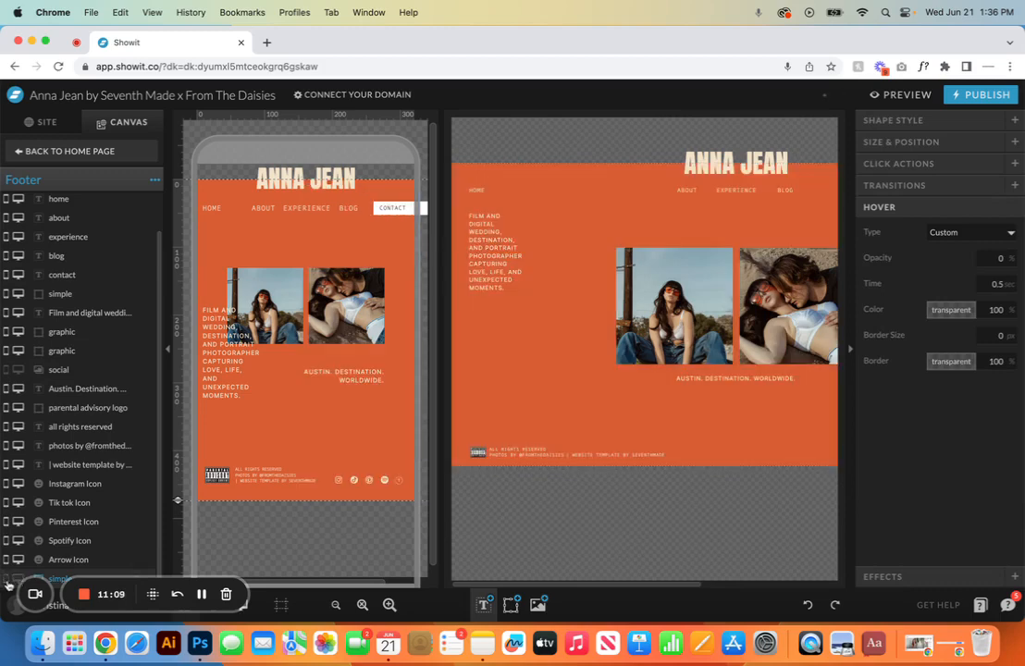
{"action": "left_click", "coordinate": [274, 427]}
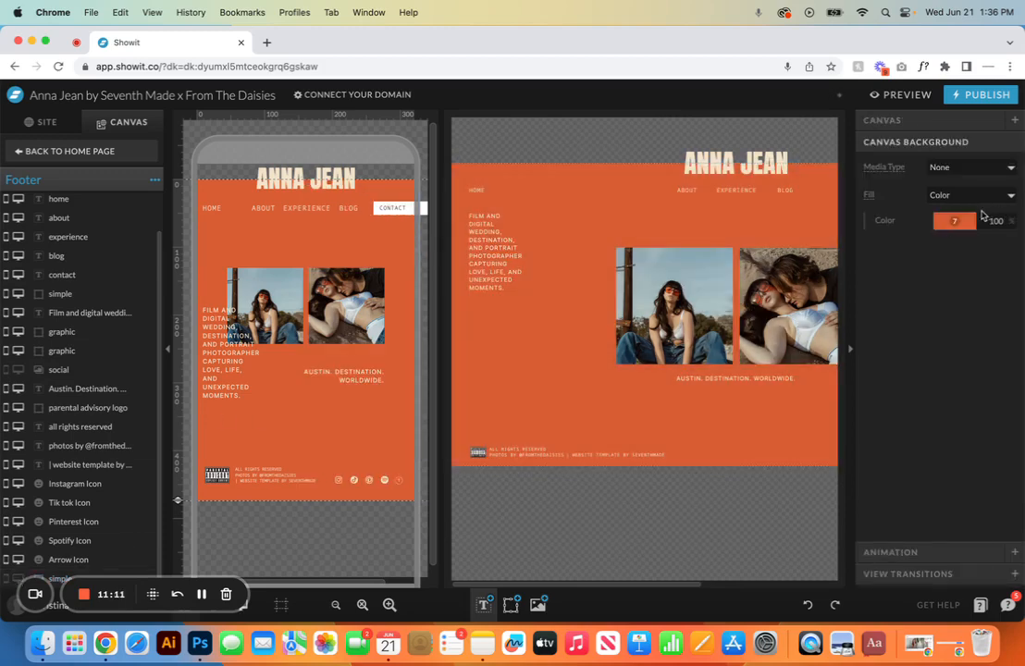
{"action": "left_click", "coordinate": [954, 220]}
{"action": "left_click", "coordinate": [960, 265]}
{"action": "left_click", "coordinate": [954, 220]}
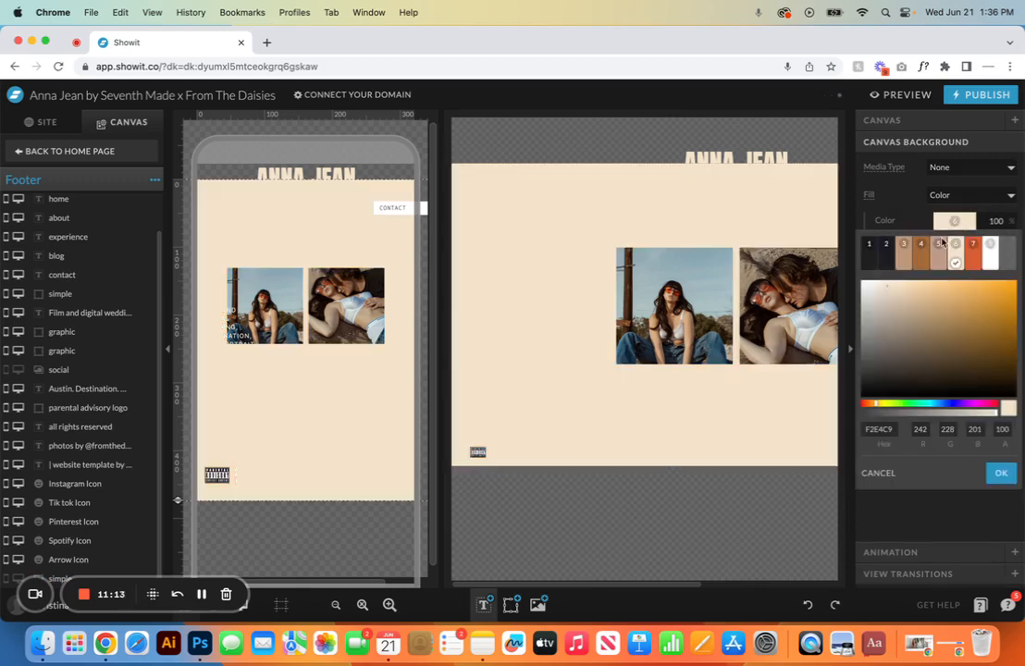
{"action": "left_click", "coordinate": [936, 262]}
{"action": "left_click", "coordinate": [954, 220]}
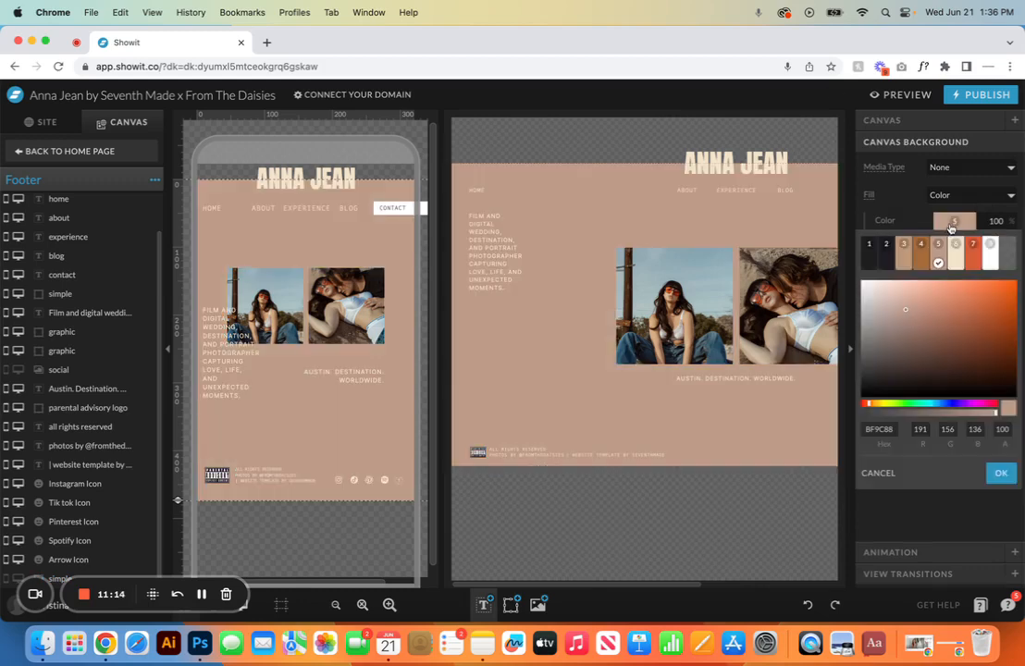
{"action": "left_click", "coordinate": [915, 263]}
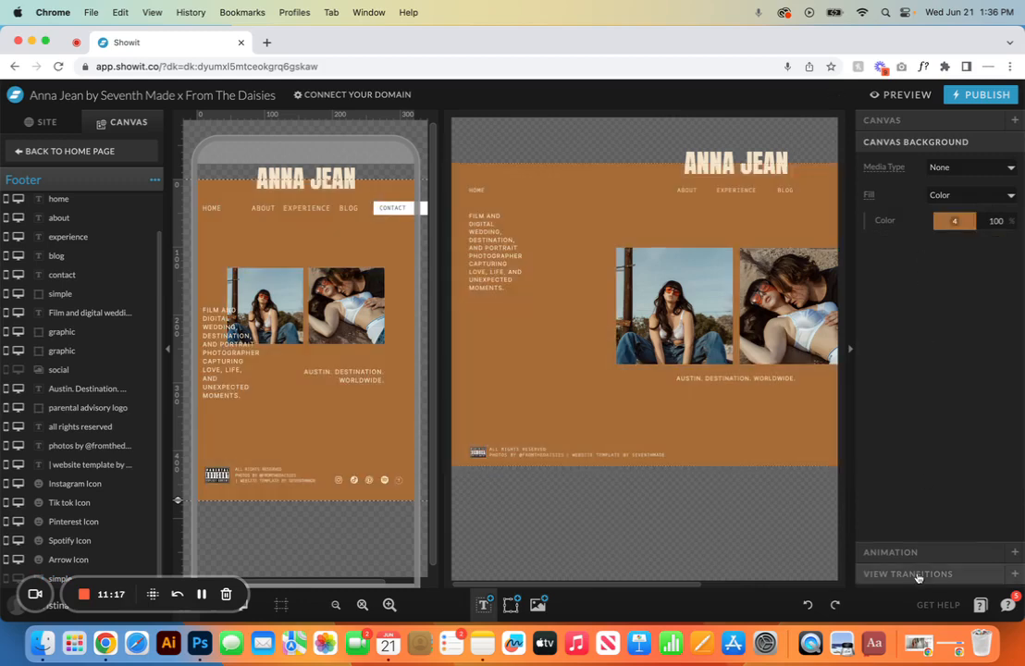
Step: Undo the background colour, visibility and width changes, and line the dark shape's left edge up with the mobile canvas edge
{"action": "left_click", "coordinate": [807, 605]}
{"action": "left_click", "coordinate": [807, 604]}
{"action": "left_click", "coordinate": [806, 604]}
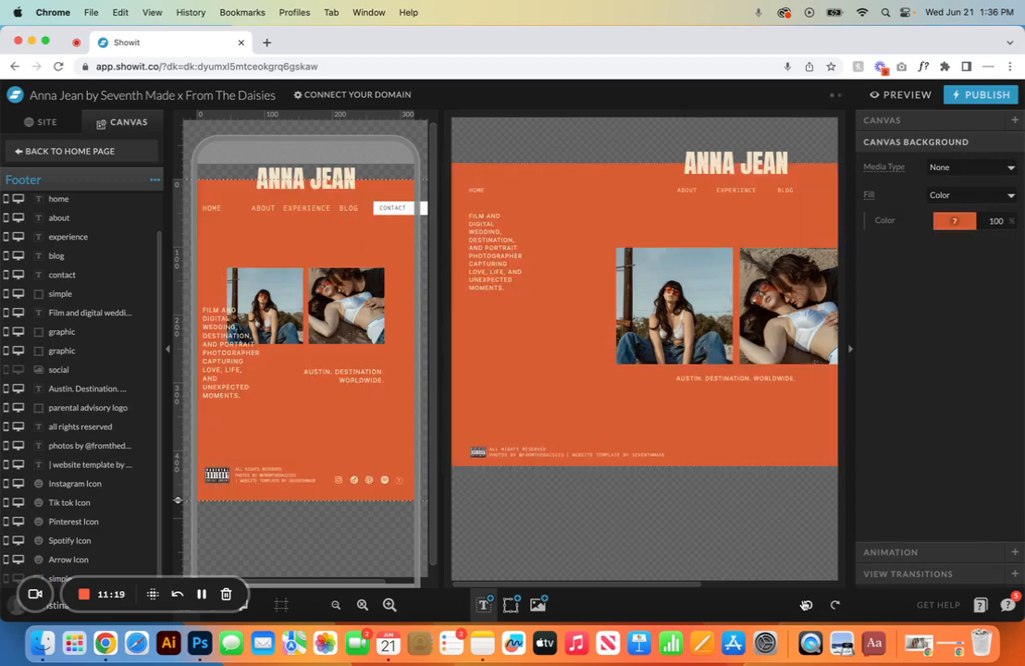
{"action": "left_click", "coordinate": [807, 605]}
{"action": "left_click", "coordinate": [807, 605]}
{"action": "left_click", "coordinate": [807, 605]}
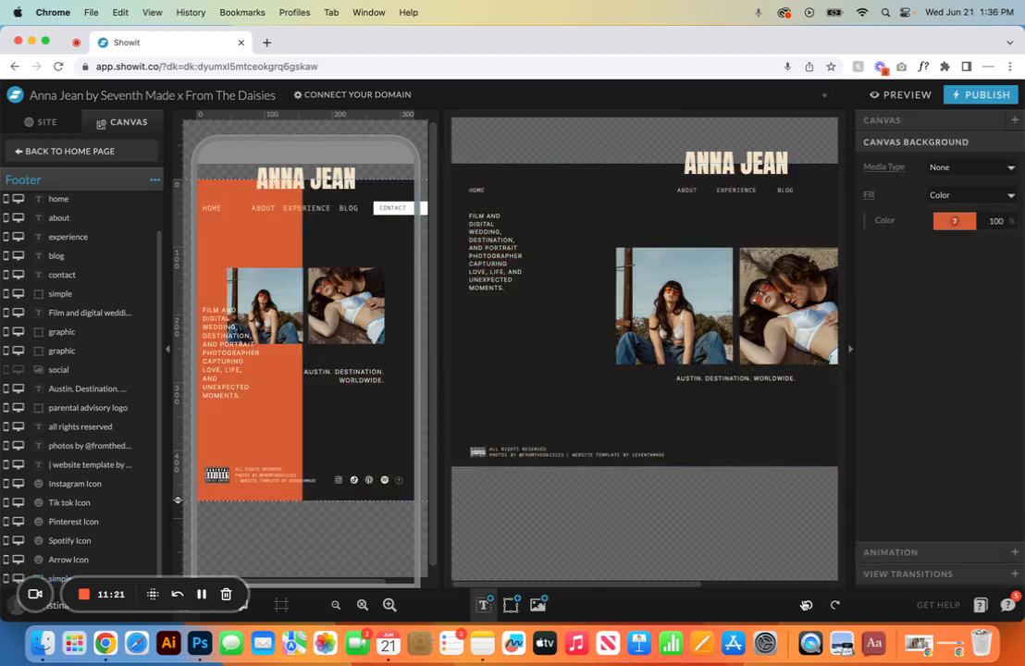
{"action": "left_click", "coordinate": [806, 605]}
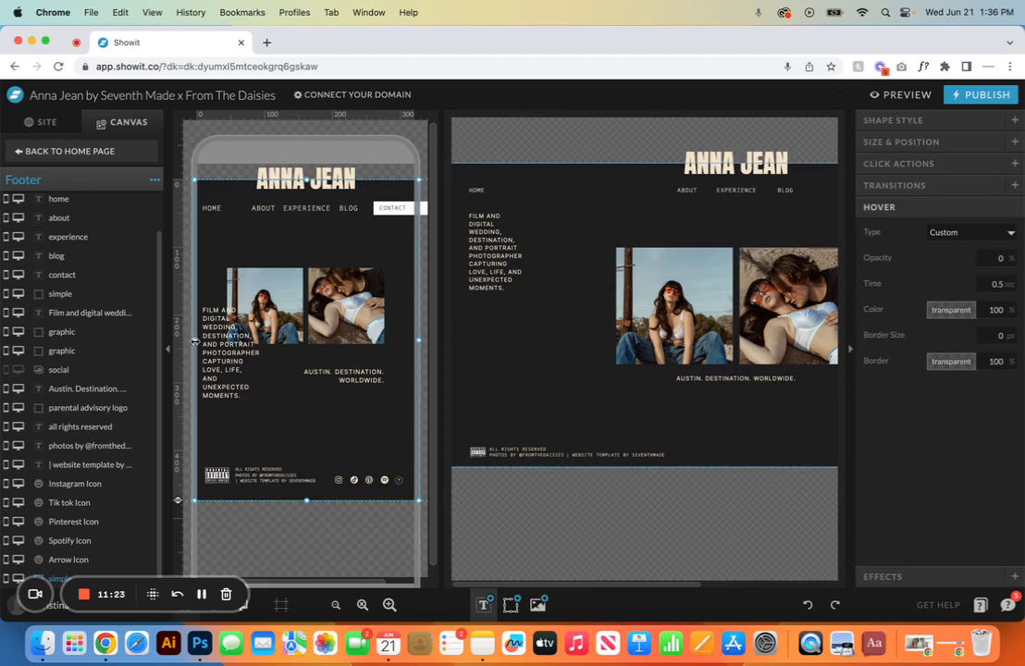
{"action": "mouse_move", "coordinate": [195, 342]}
{"action": "left_mouse_down"}
{"action": "mouse_move", "coordinate": [256, 342]}
{"action": "mouse_move", "coordinate": [194, 341]}
{"action": "left_mouse_up"}
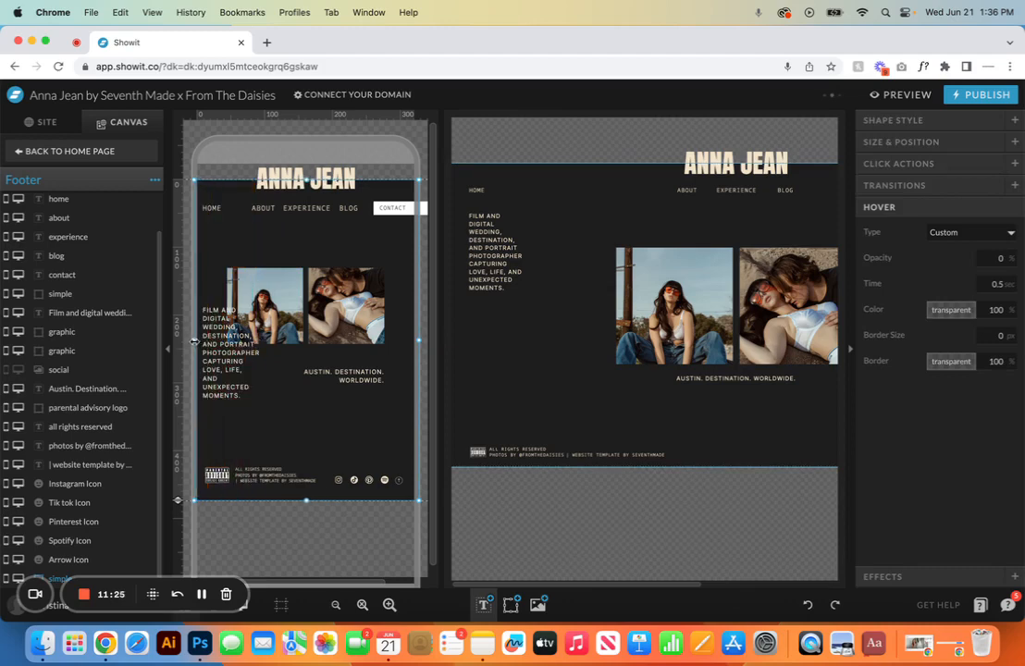
Step: Hide both footer photo graphics on desktop and mobile to uncover the social grid beneath them
{"action": "left_click", "coordinate": [277, 302]}
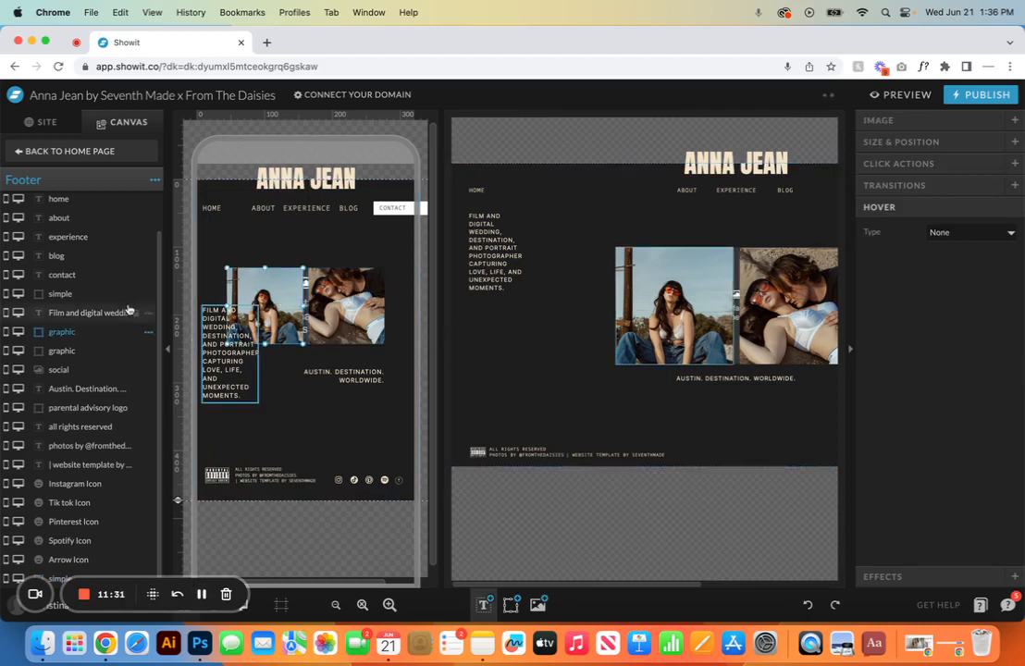
{"action": "left_click", "coordinate": [18, 332]}
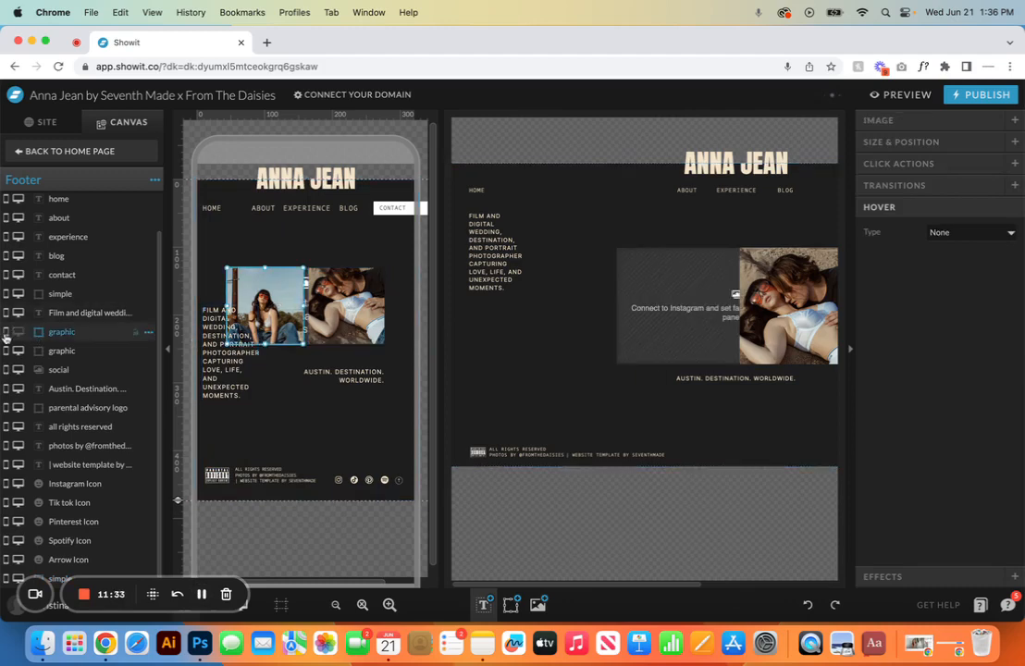
{"action": "left_click", "coordinate": [6, 332]}
{"action": "left_click", "coordinate": [17, 351]}
{"action": "left_click", "coordinate": [8, 351]}
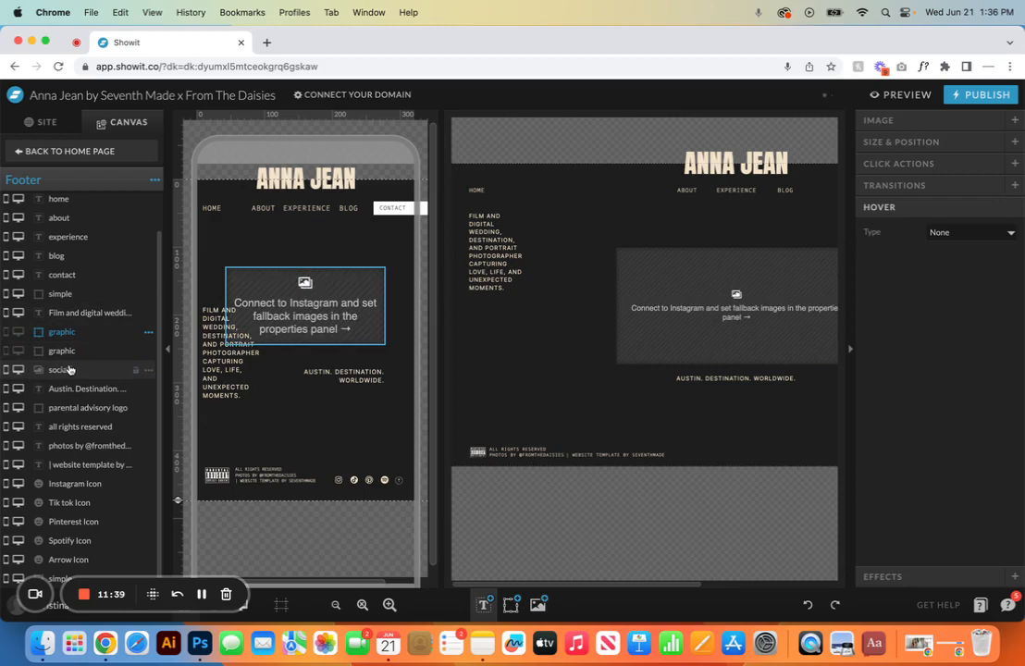
Step: Select the social grid and check which Instagram accounts its settings offer, leaving the account unchosen
{"action": "left_click", "coordinate": [300, 294]}
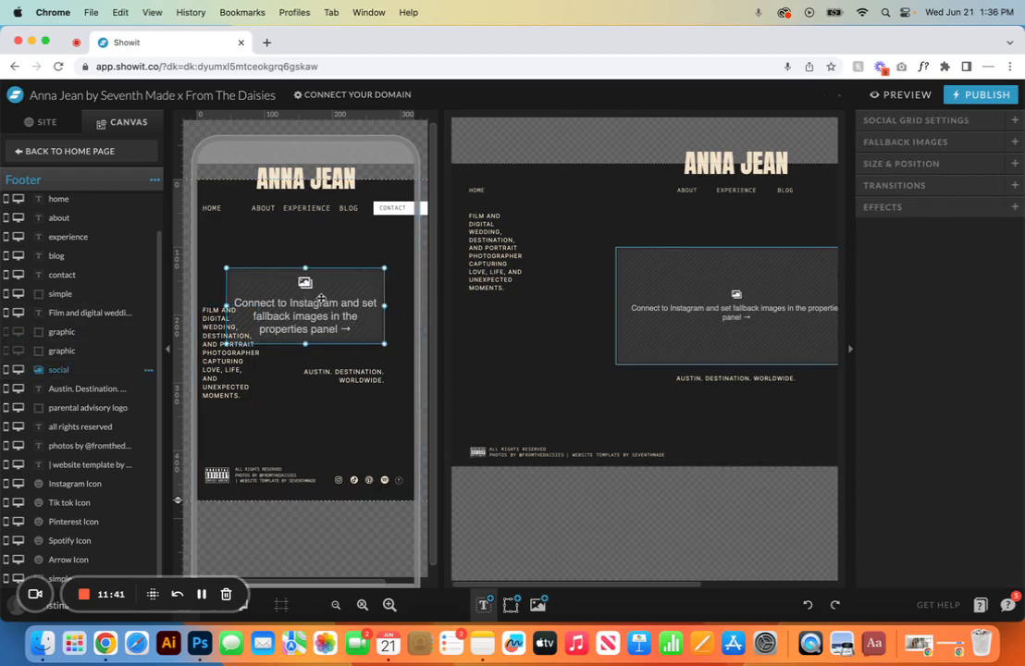
{"action": "left_click", "coordinate": [927, 123]}
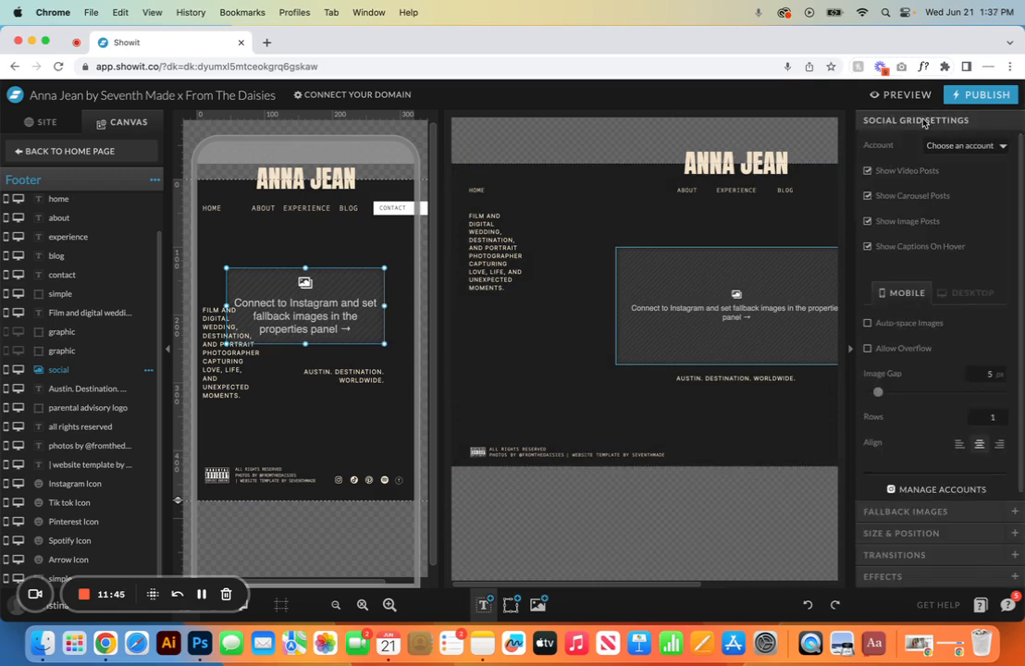
{"action": "left_click", "coordinate": [1004, 148]}
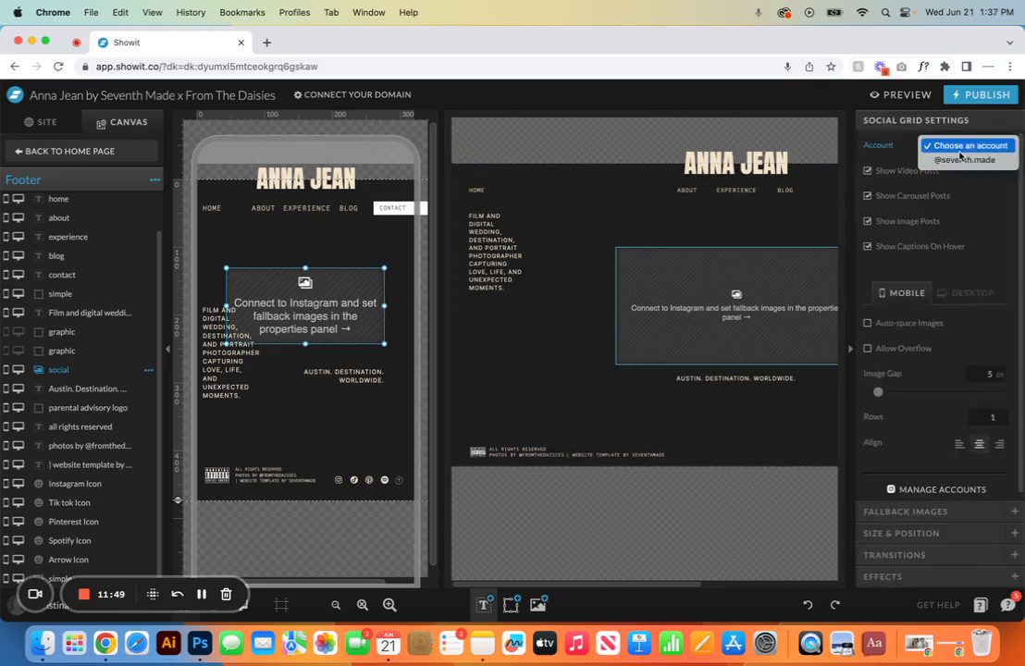
{"action": "left_click", "coordinate": [959, 151]}
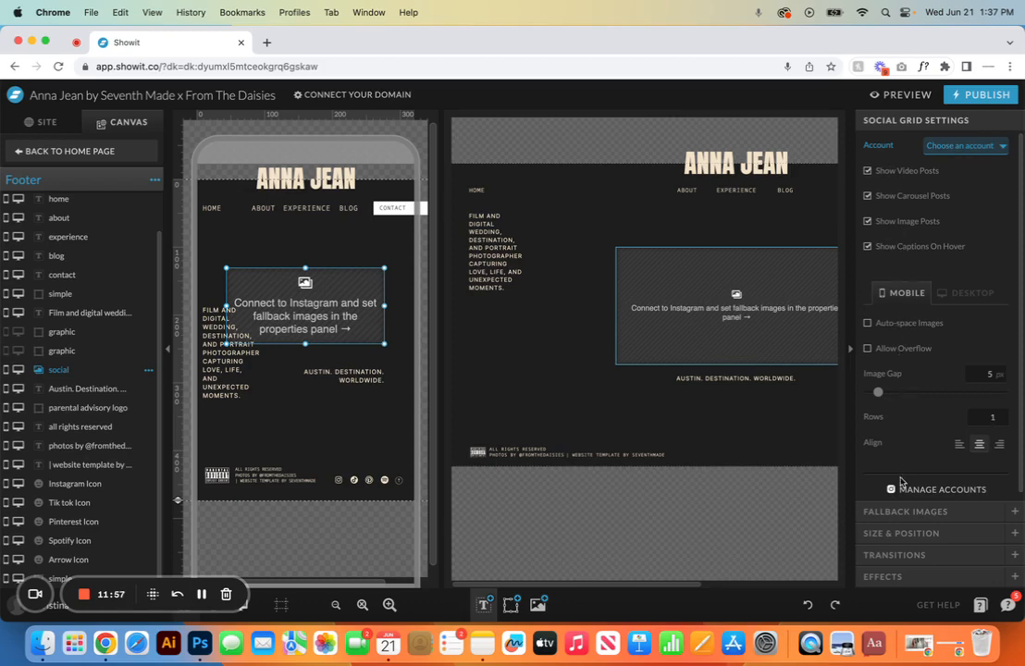
Step: Try Auto-space Images on and off in the desktop version of the social grid
{"action": "left_click", "coordinate": [946, 301]}
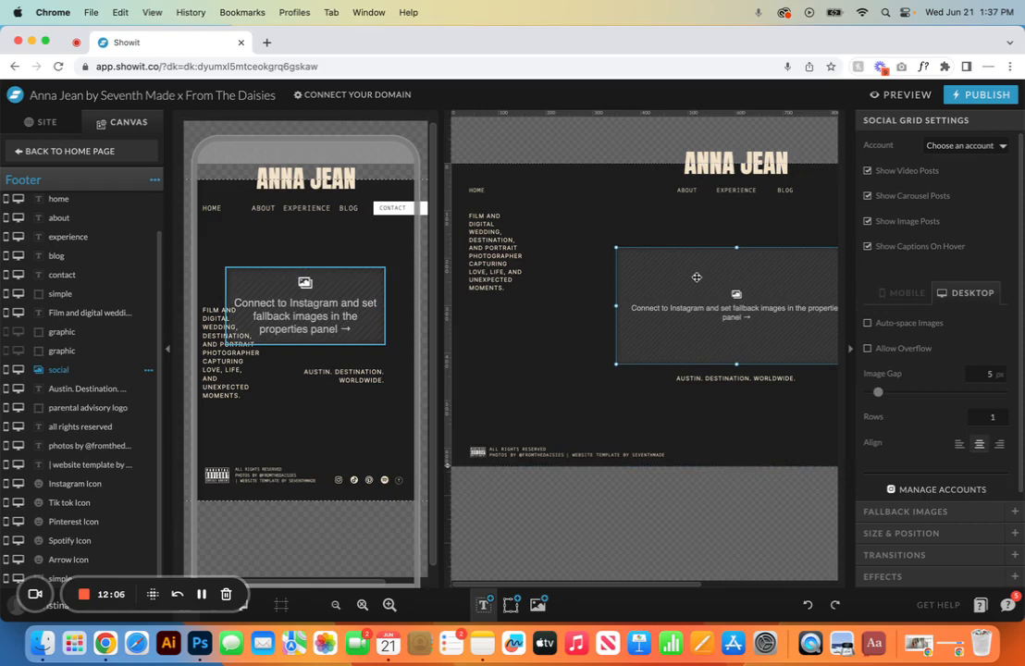
{"action": "left_click", "coordinate": [867, 324]}
{"action": "left_click", "coordinate": [867, 323]}
{"action": "left_click", "coordinate": [867, 324]}
{"action": "left_click", "coordinate": [868, 324]}
Step: Show only the desktop layout, try the social grid at about 852 px wide and centred horizontally, and undo both changes
{"action": "left_click", "coordinate": [529, 337]}
{"action": "left_click", "coordinate": [244, 606]}
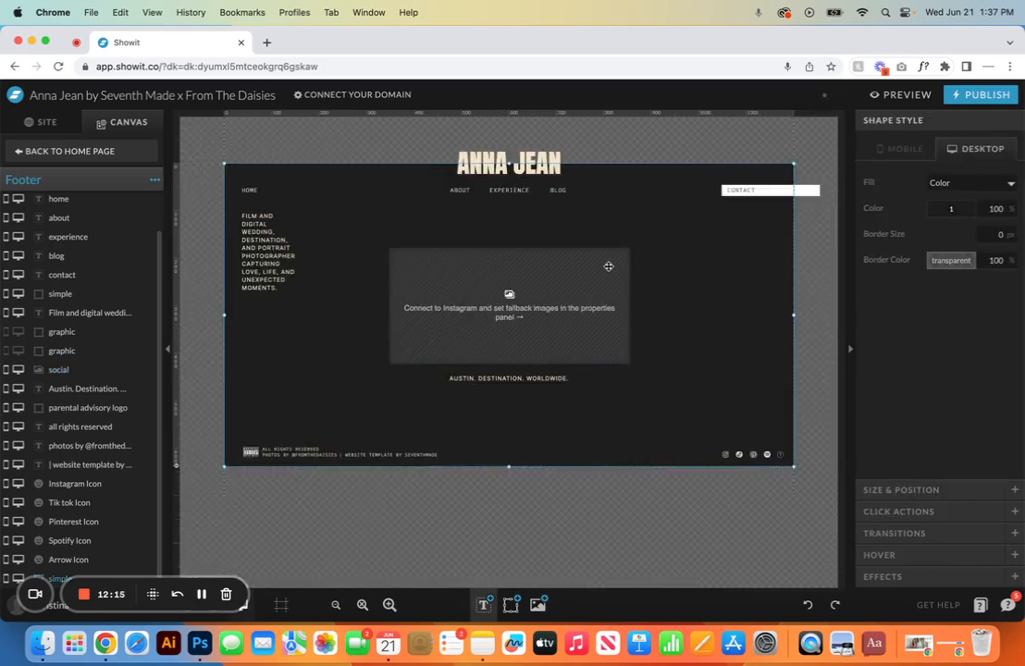
{"action": "left_click", "coordinate": [609, 266]}
{"action": "left_click_drag", "start_coordinate": [630, 307], "coordinate": [793, 302]}
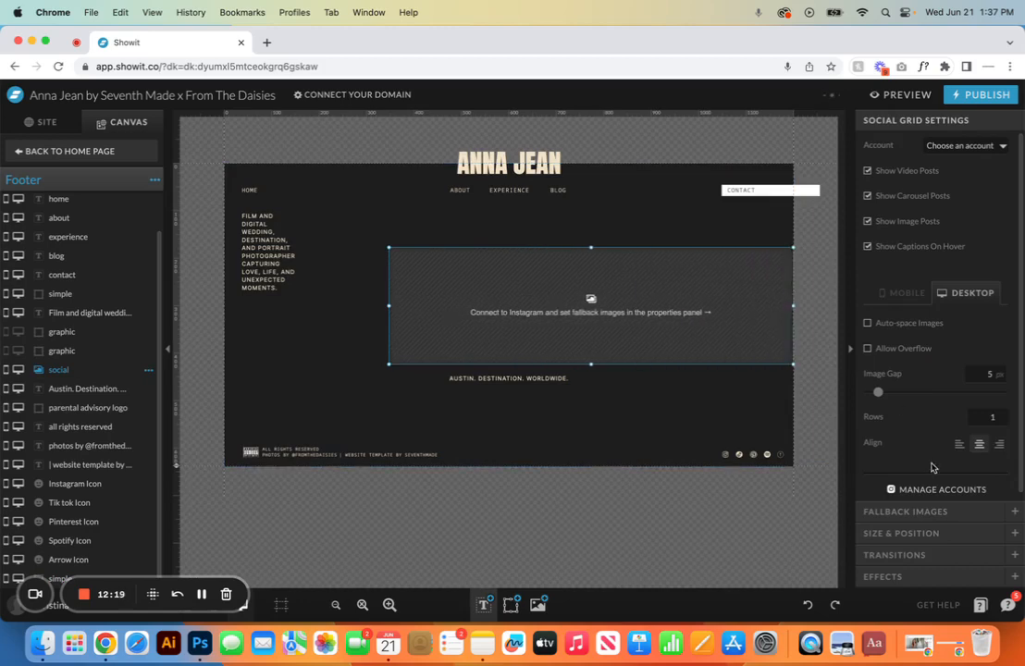
{"action": "left_click", "coordinate": [903, 536]}
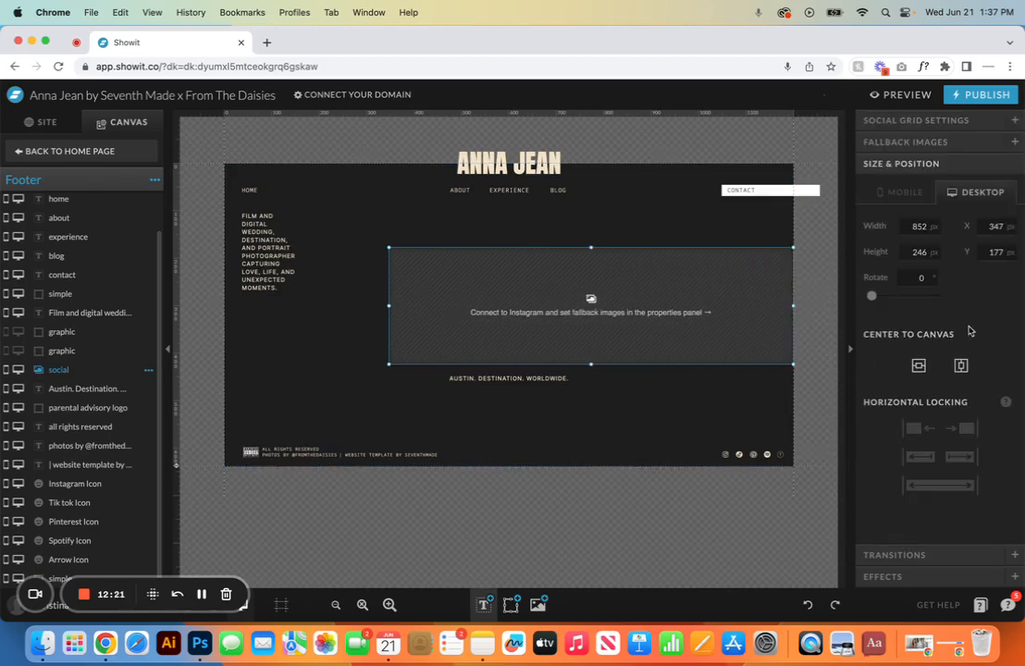
{"action": "left_click", "coordinate": [960, 368]}
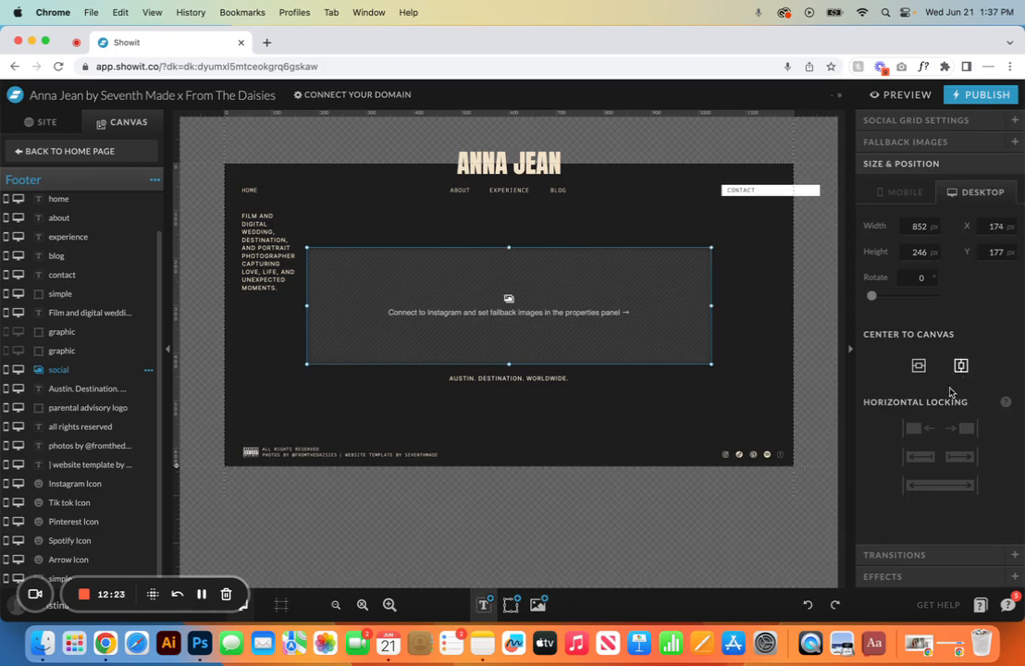
{"action": "left_click", "coordinate": [808, 605]}
{"action": "left_click", "coordinate": [808, 605]}
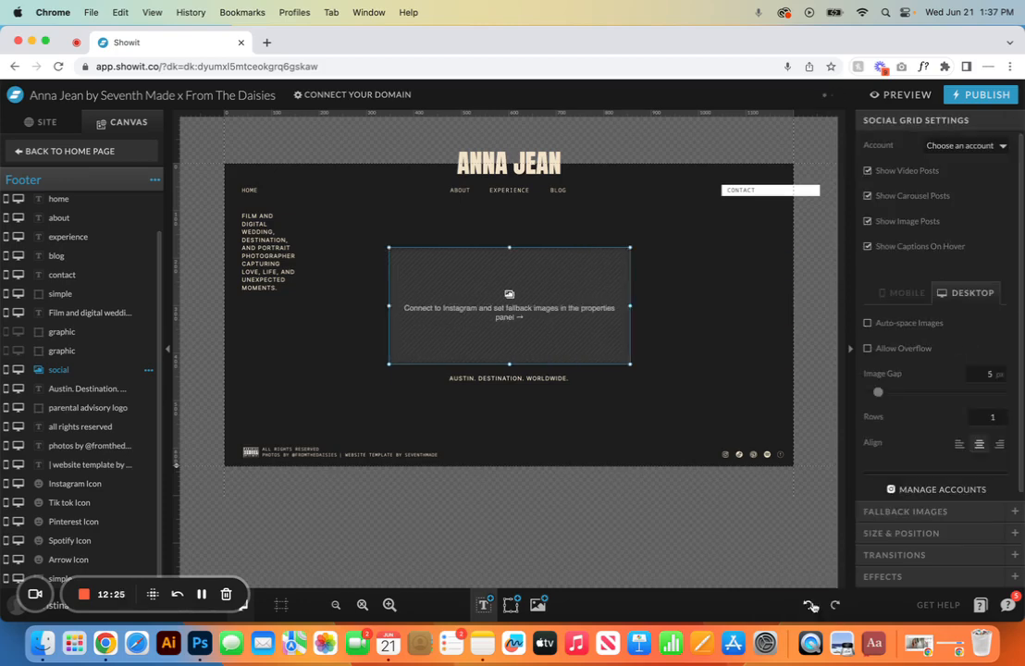
{"action": "left_click", "coordinate": [928, 533]}
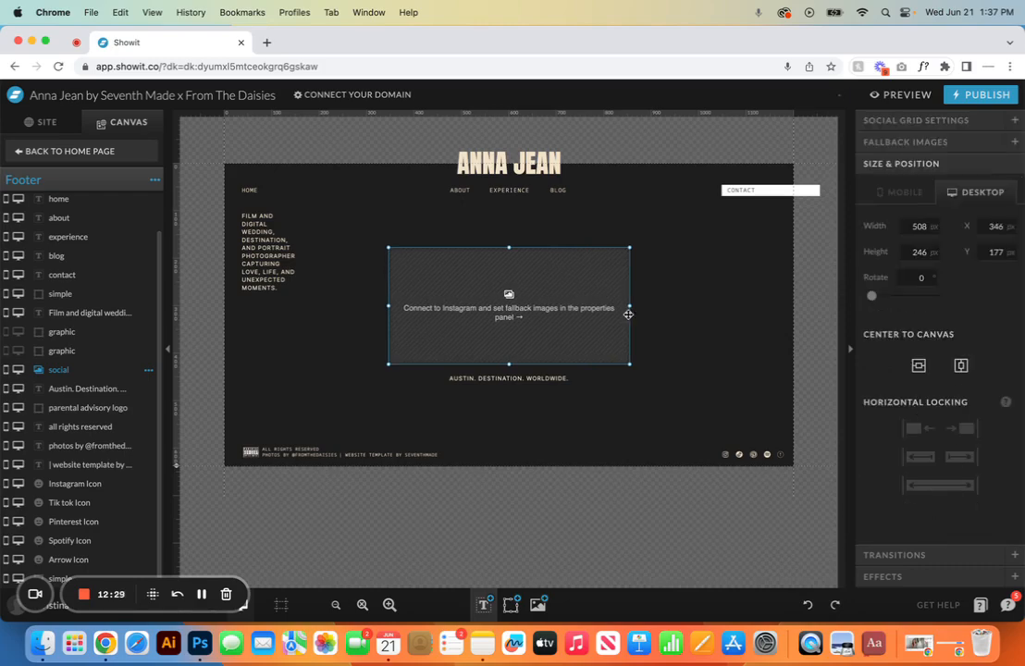
Step: Add fromthedaisies-59, fromthedaisies-6 and fromthedaisies-8 from the Example Anna Jean folder as social grid fallback images, and close the image manager without saving
{"action": "left_click", "coordinate": [906, 142]}
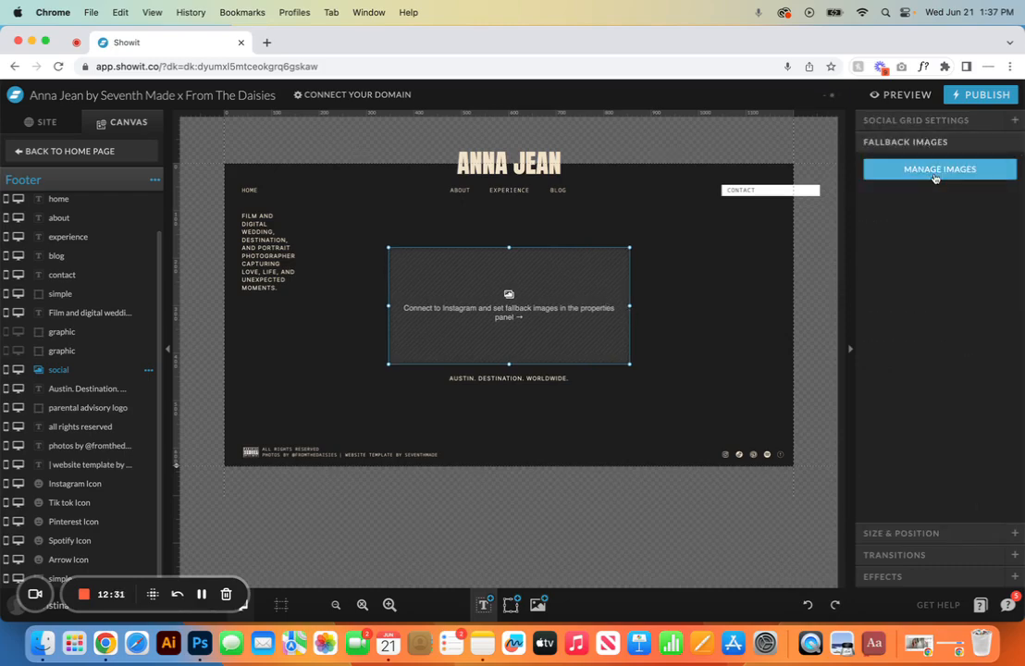
{"action": "left_click", "coordinate": [935, 175]}
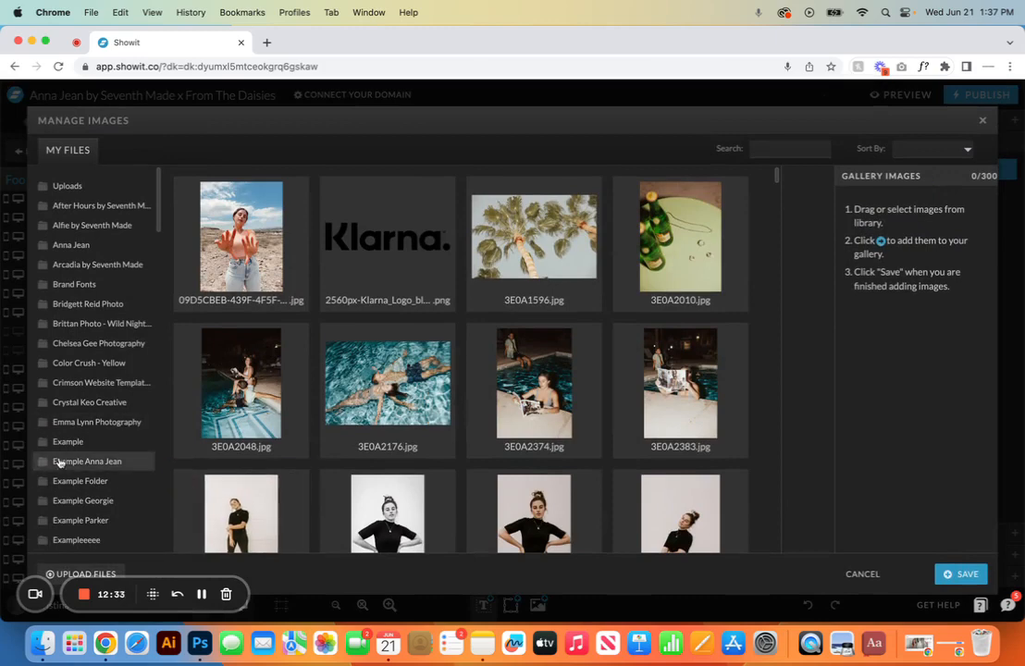
{"action": "scroll", "coordinate": [59, 462], "scroll_direction": "down", "scroll_amount": 1}
{"action": "left_click", "coordinate": [69, 430]}
{"action": "left_click", "coordinate": [337, 256]}
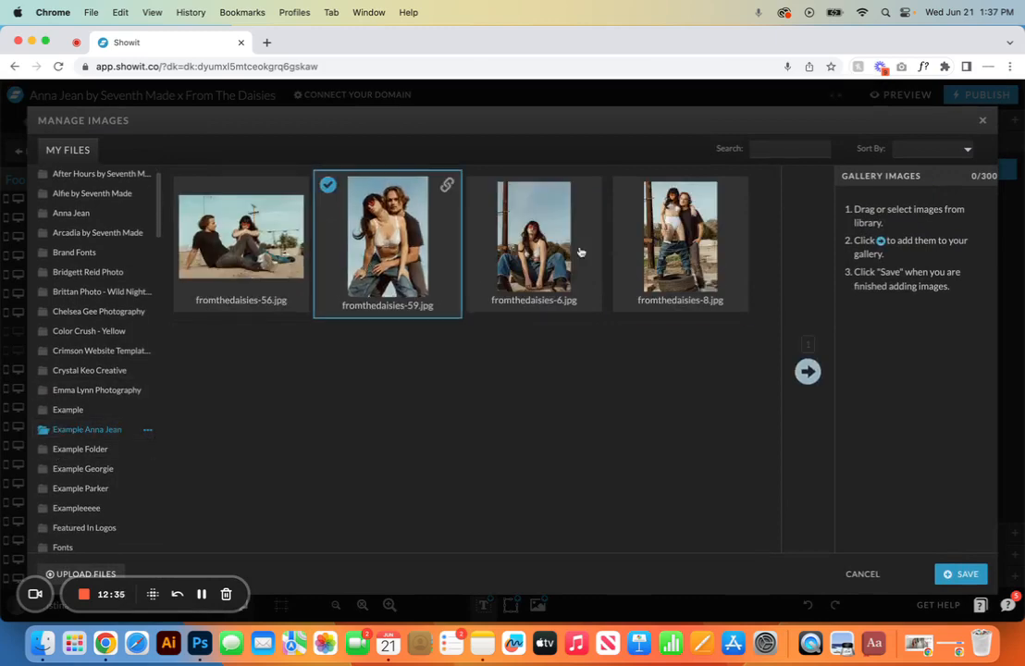
{"action": "left_click", "coordinate": [805, 371]}
{"action": "left_click", "coordinate": [536, 245]}
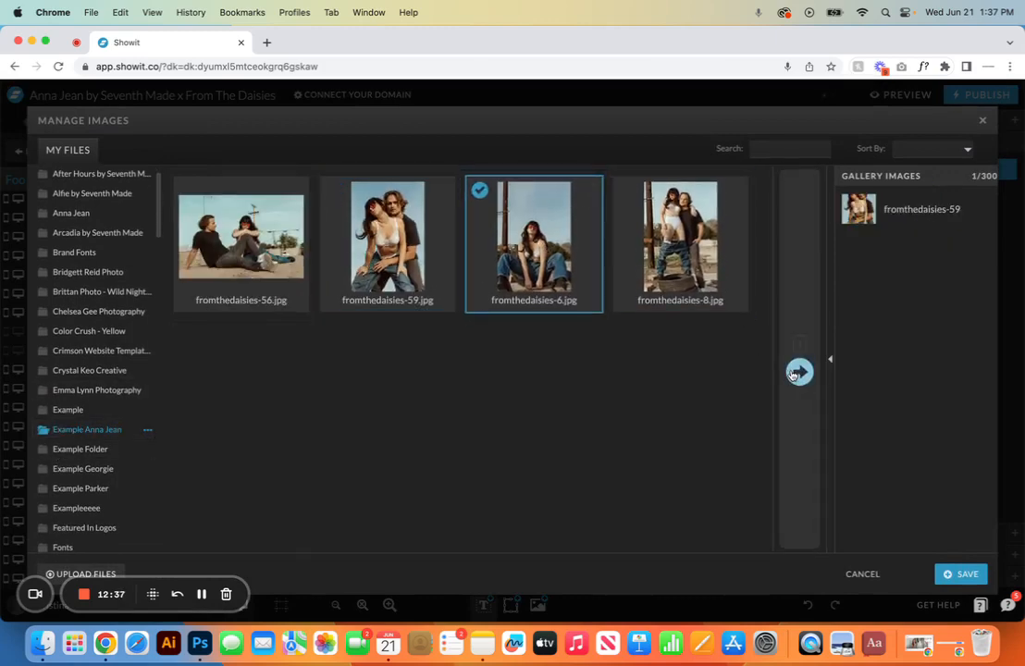
{"action": "left_click", "coordinate": [795, 372]}
{"action": "left_click", "coordinate": [680, 241]}
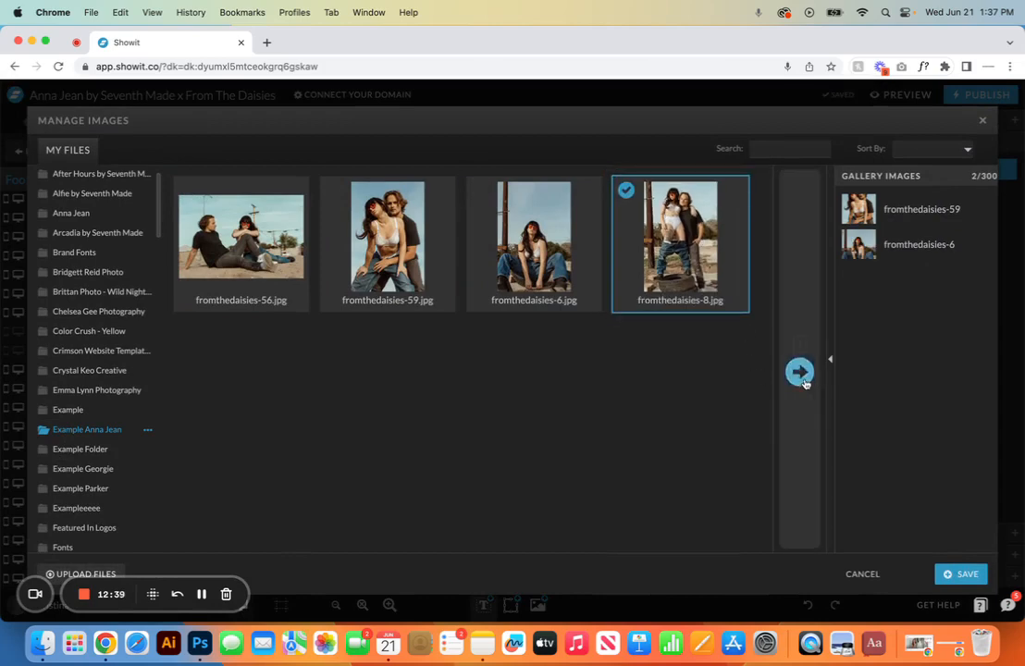
{"action": "left_click", "coordinate": [802, 375]}
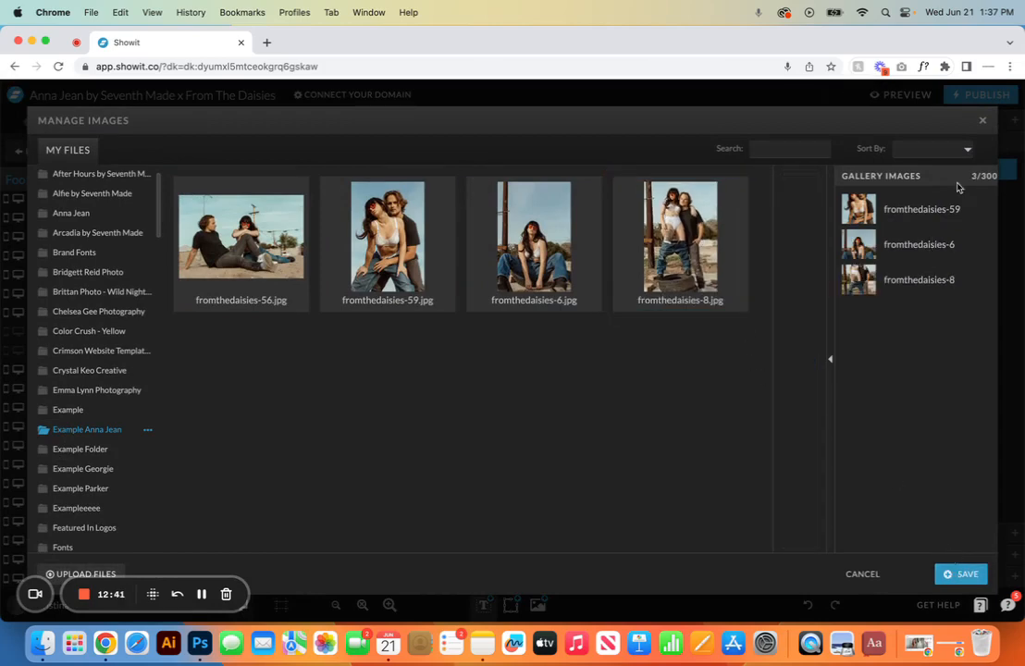
{"action": "left_click", "coordinate": [982, 120]}
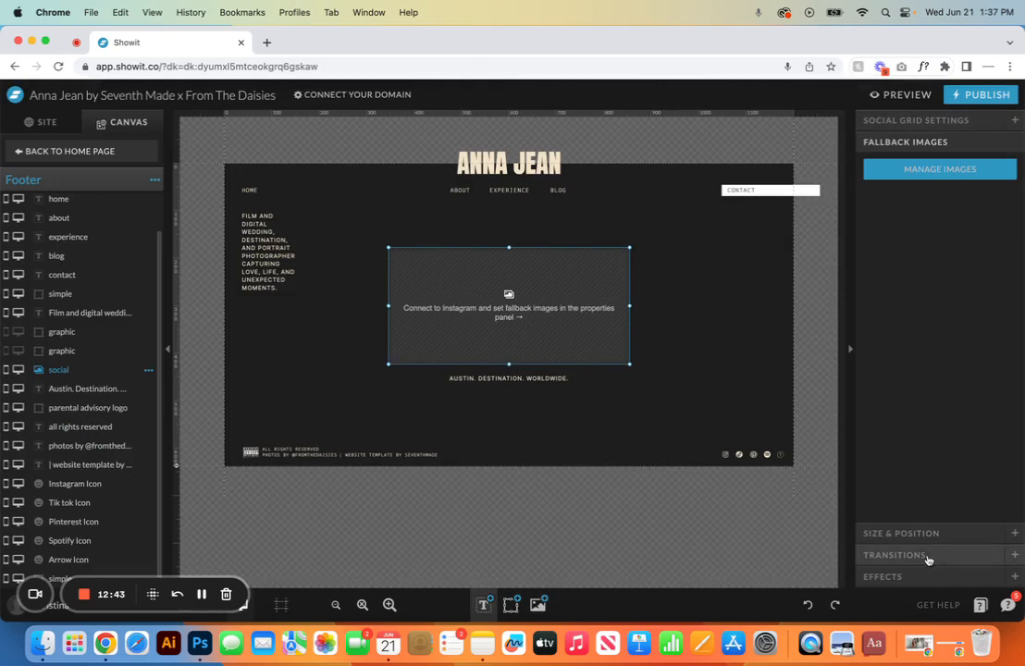
Step: Look through the social grid's size, position and transition settings, and try a reduced opacity before restoring 100%
{"action": "left_click", "coordinate": [928, 533]}
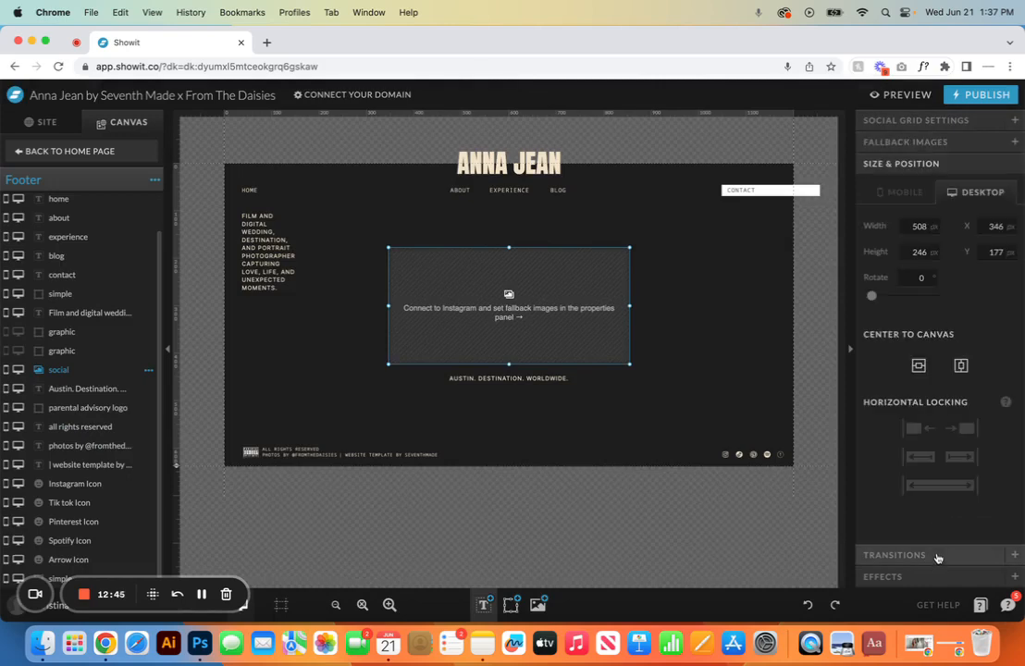
{"action": "left_click", "coordinate": [937, 556]}
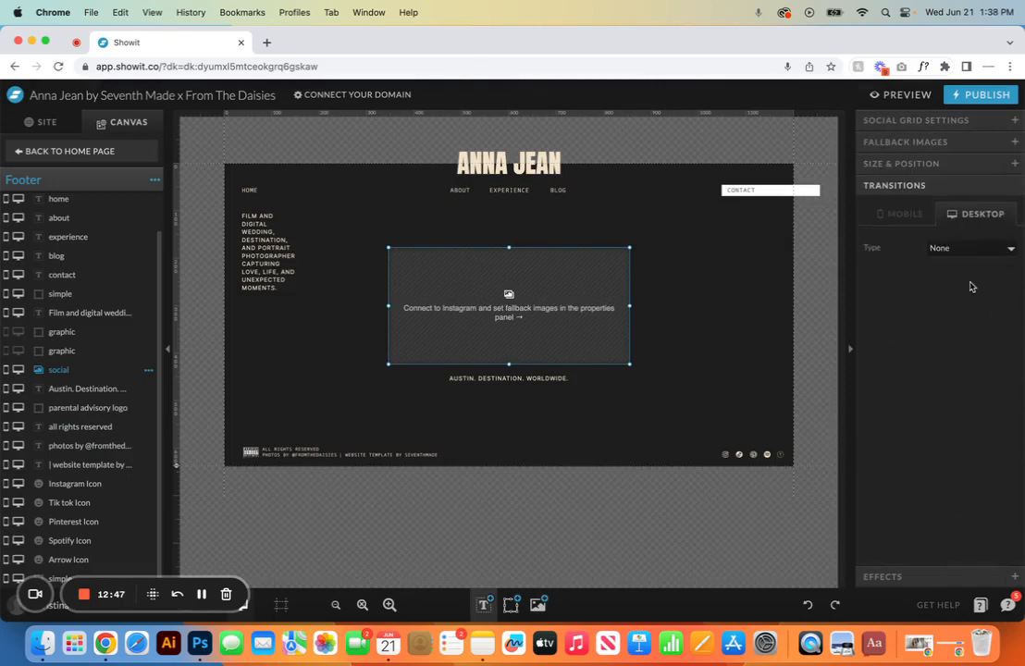
{"action": "left_click", "coordinate": [937, 577]}
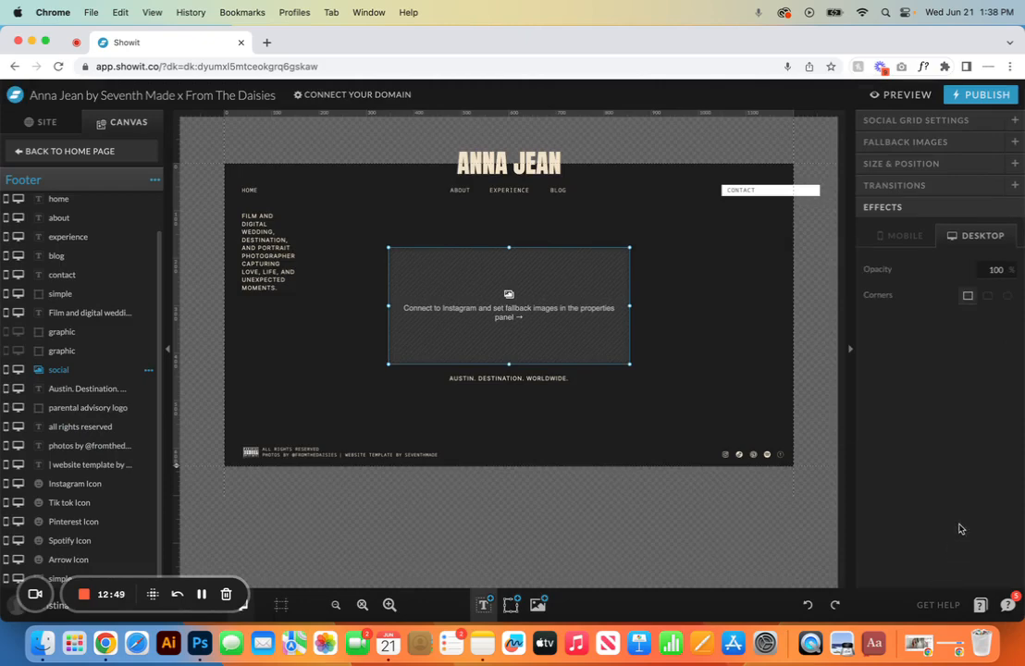
{"action": "left_click", "coordinate": [1009, 272]}
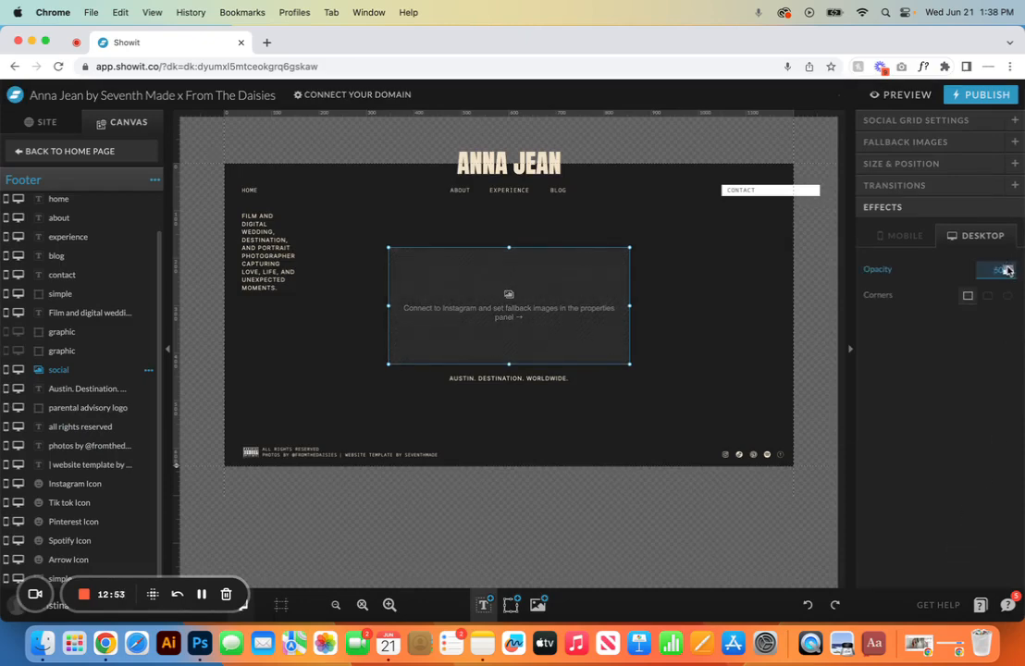
{"action": "left_click", "coordinate": [1008, 269]}
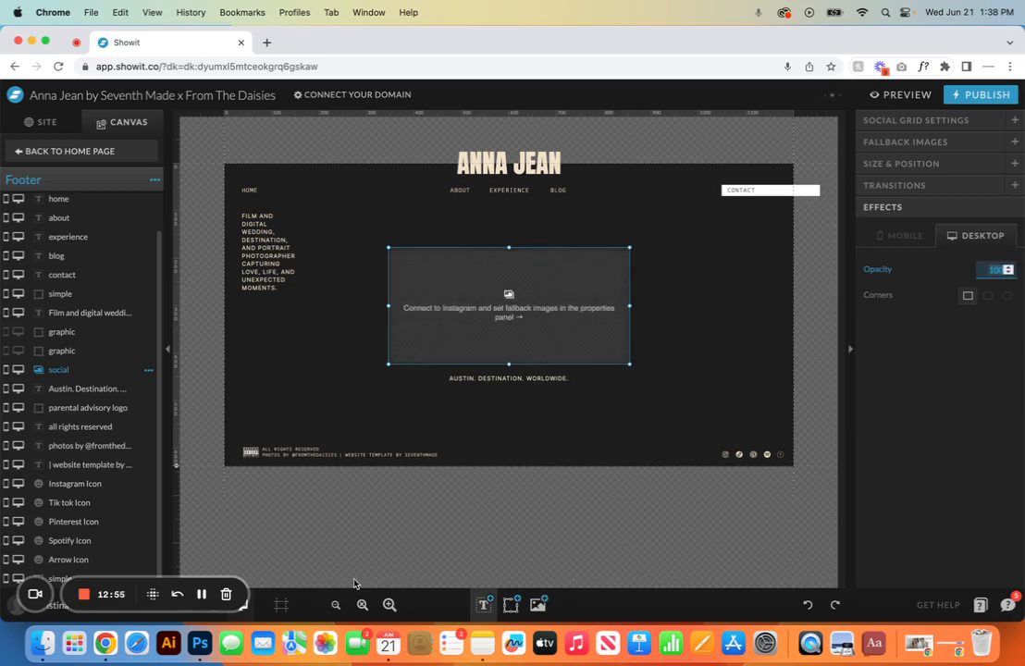
{"action": "left_click", "coordinate": [202, 595]}
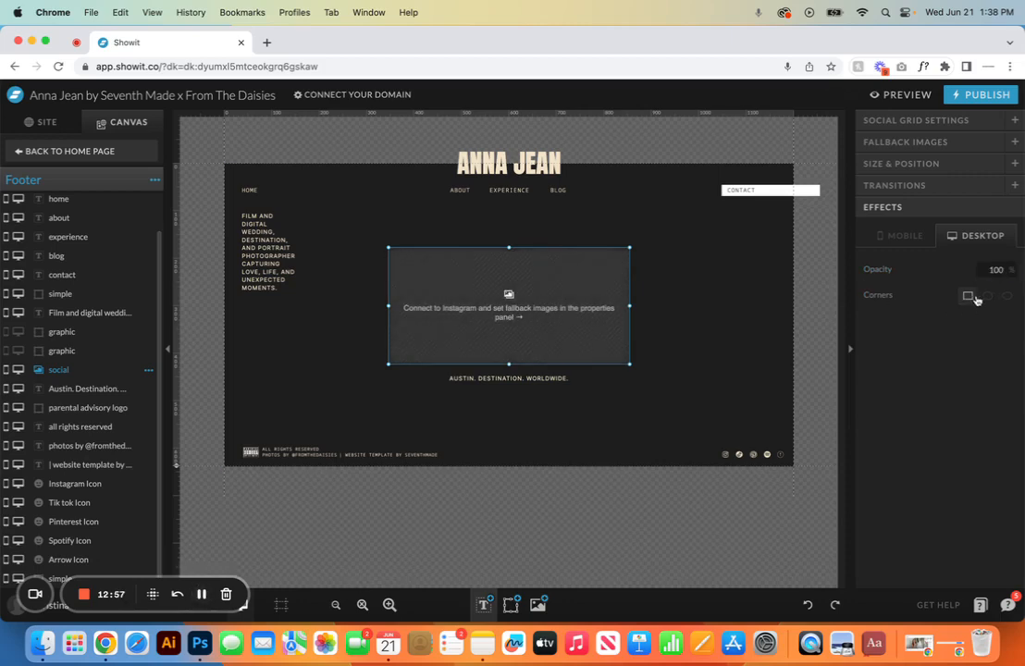
Step: Try rounded and elliptical corners and a taller frame on the social grid, undo the trials and reapply square corners
{"action": "left_click", "coordinate": [987, 296]}
{"action": "left_click", "coordinate": [915, 322]}
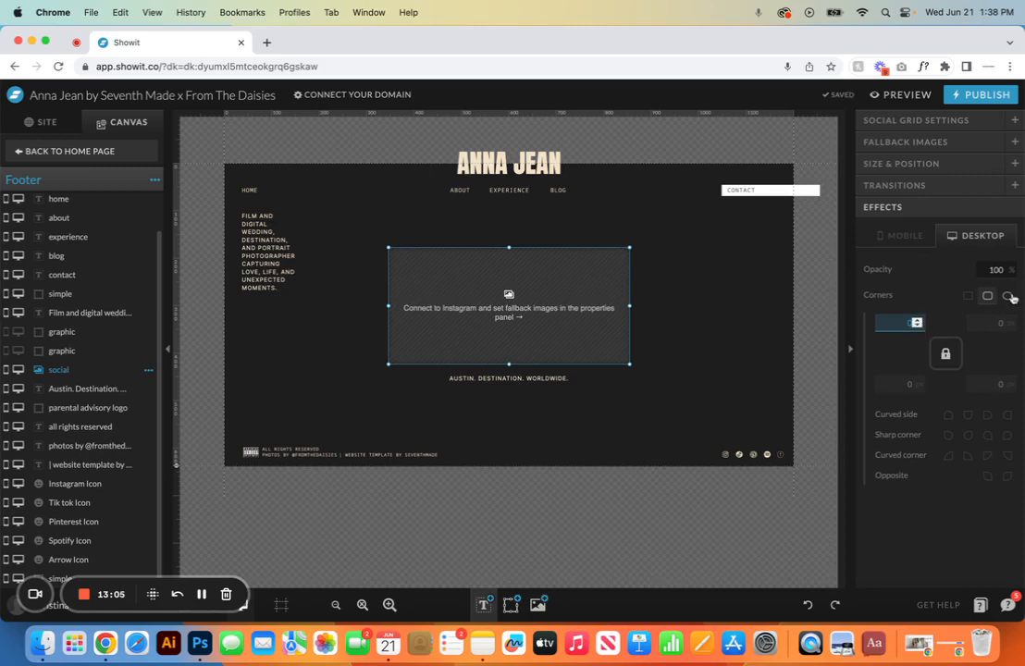
{"action": "left_click", "coordinate": [1009, 296]}
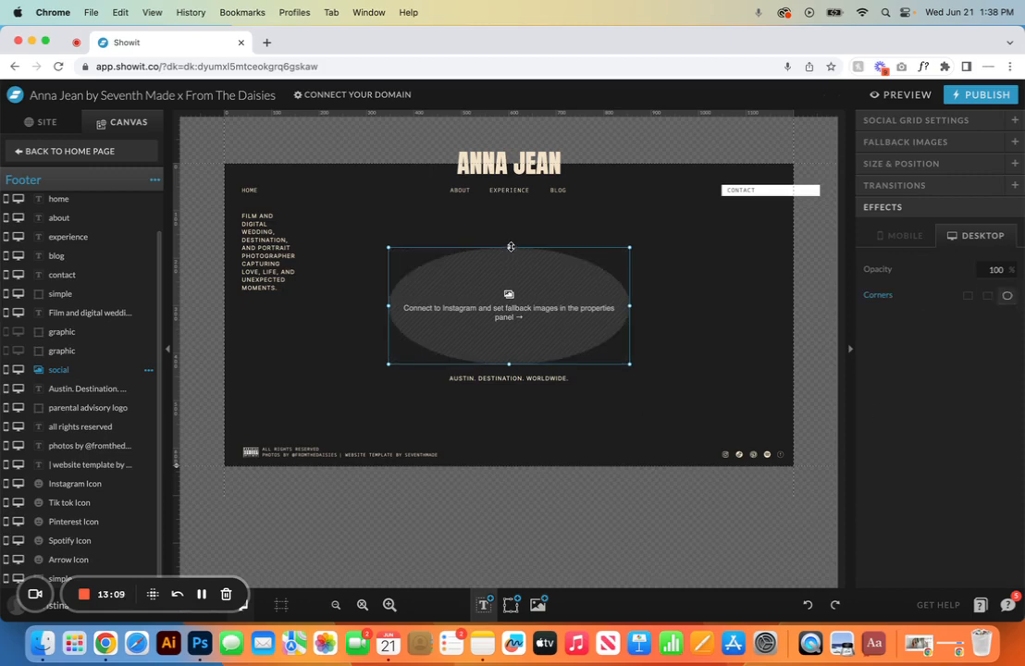
{"action": "left_click_drag", "start_coordinate": [510, 247], "coordinate": [510, 187]}
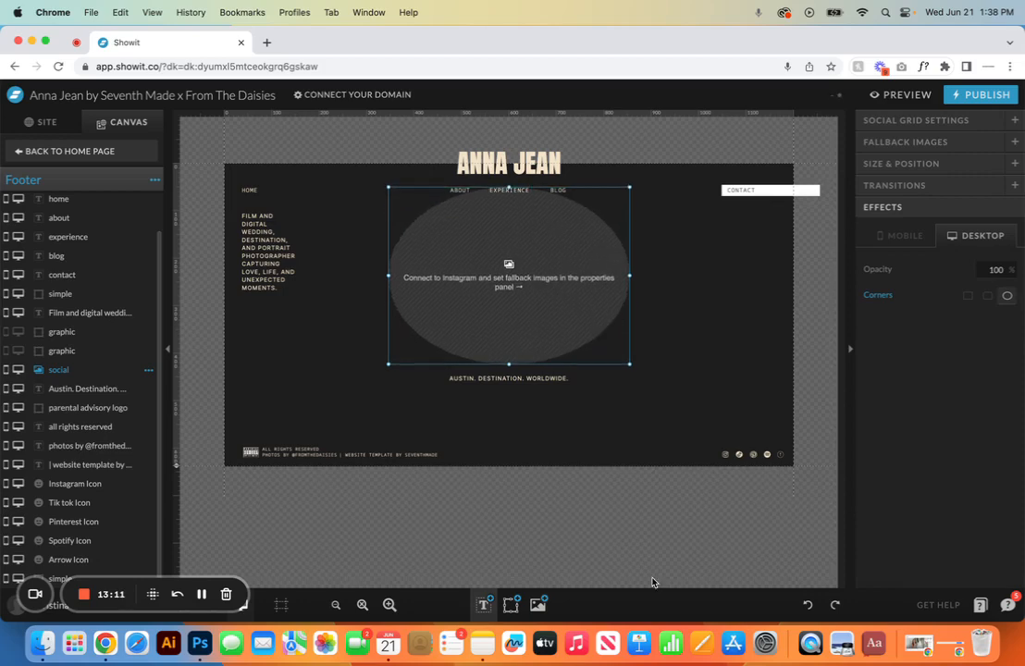
{"action": "left_click", "coordinate": [808, 605]}
{"action": "left_click", "coordinate": [808, 605]}
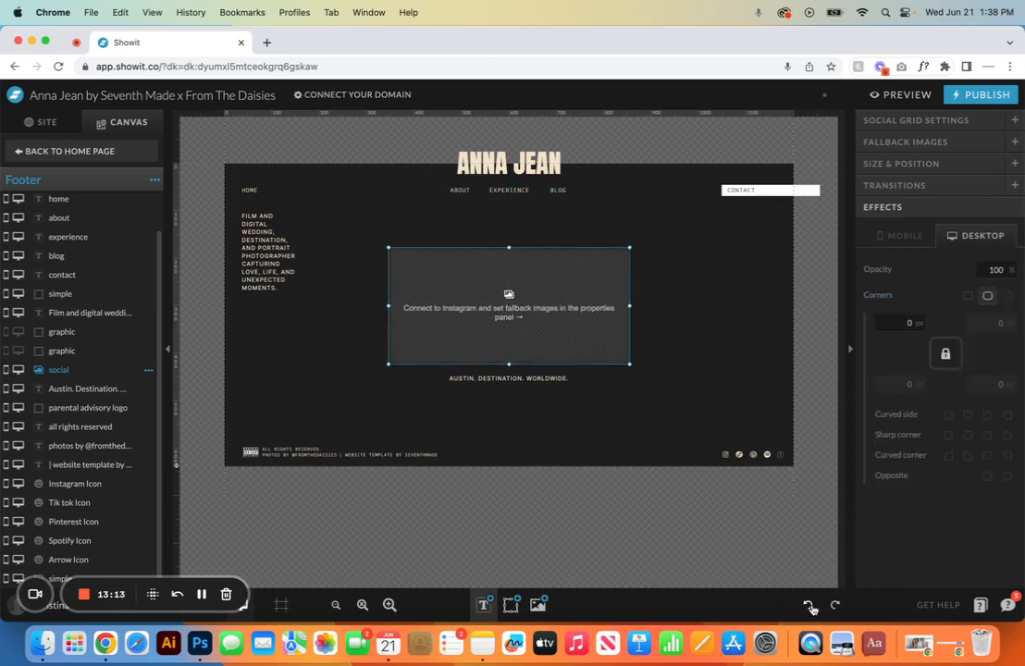
{"action": "left_click", "coordinate": [967, 296]}
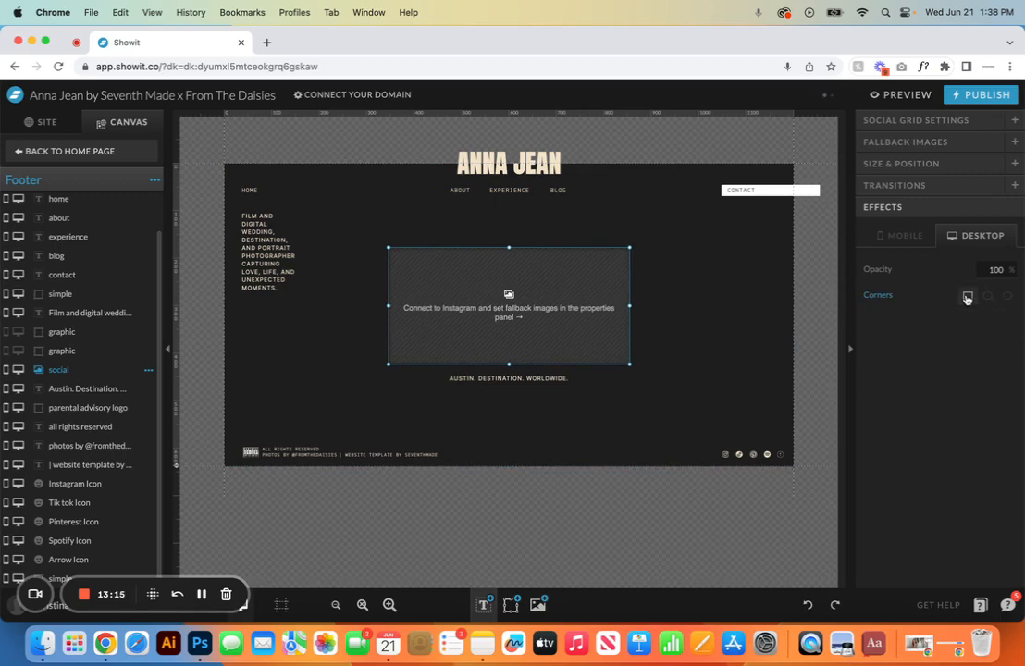
Step: Make the two hidden footer graphics visible again in both the mobile and desktop layouts
{"action": "left_click", "coordinate": [672, 321]}
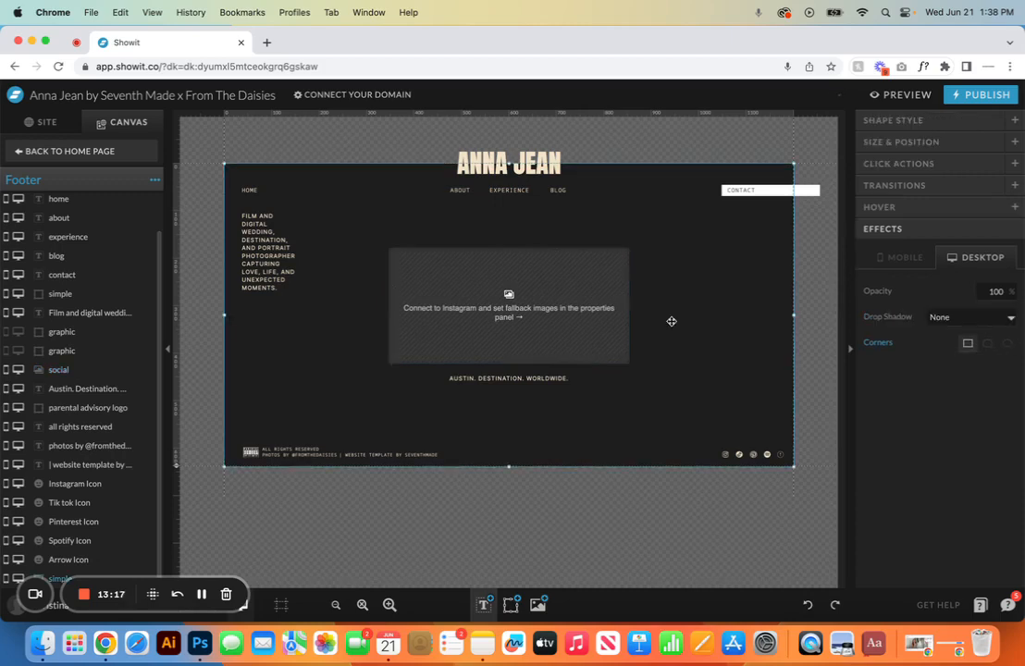
{"action": "left_click", "coordinate": [18, 332]}
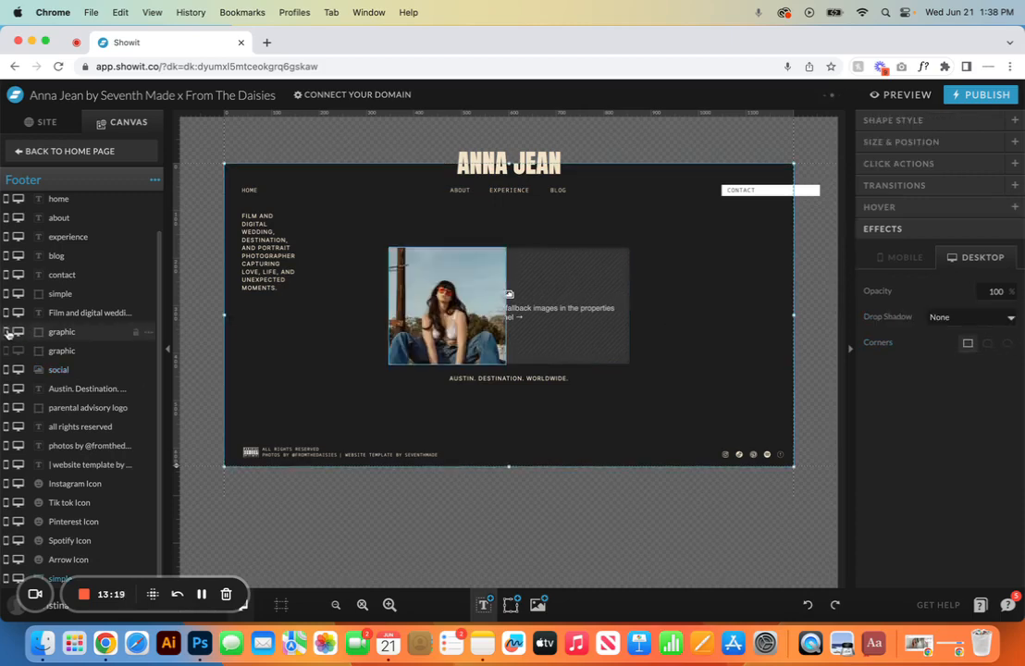
{"action": "left_click", "coordinate": [7, 351]}
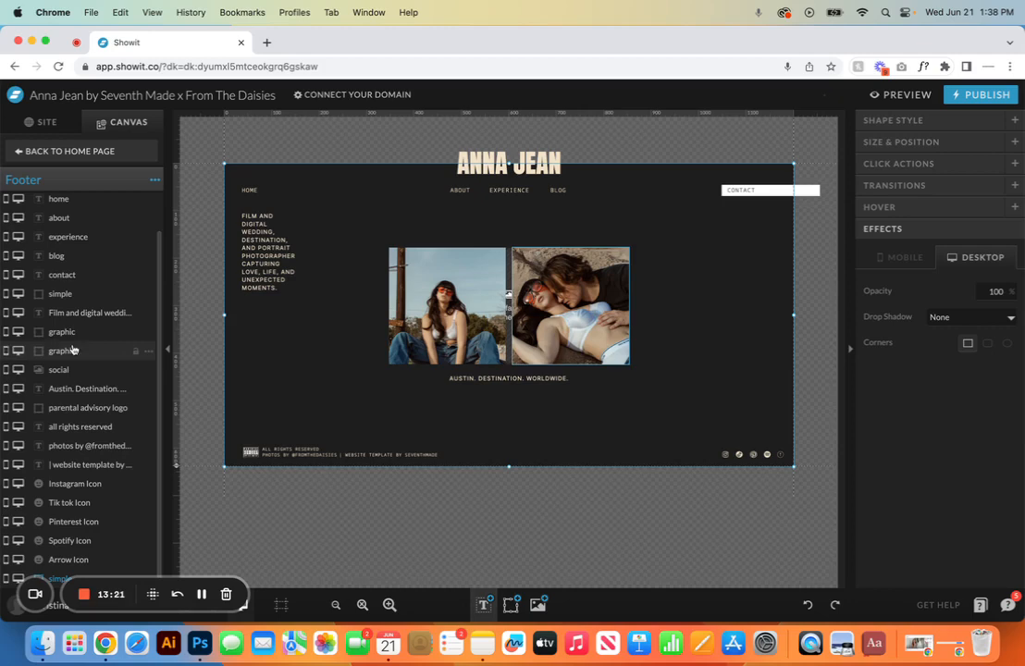
Step: Review the footer's description, rights and credit texts, and check the link settings of the photo and website template credits
{"action": "left_click", "coordinate": [263, 264]}
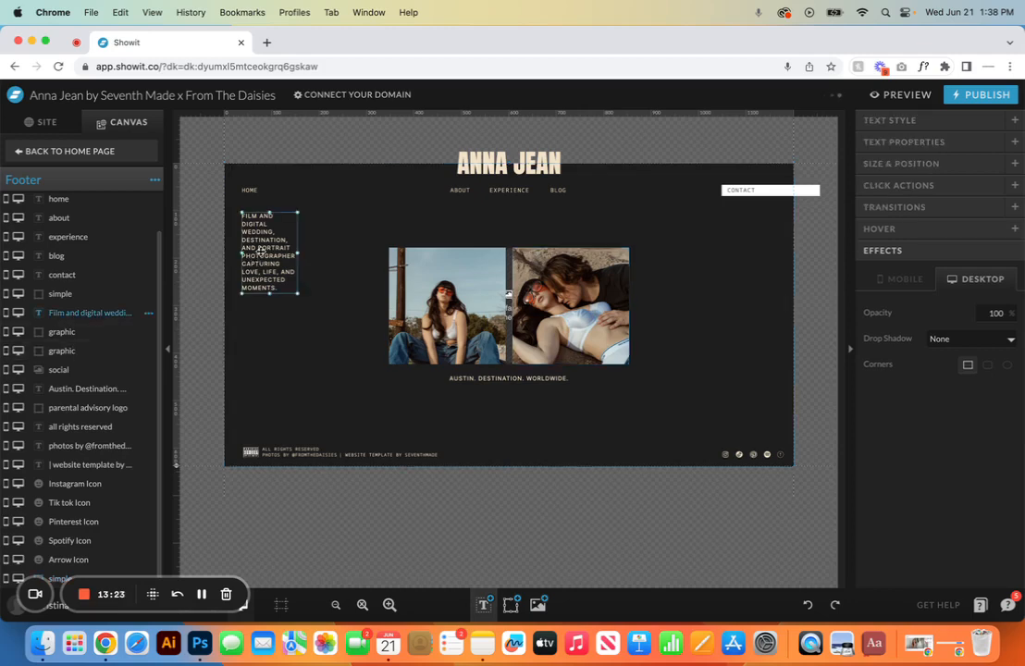
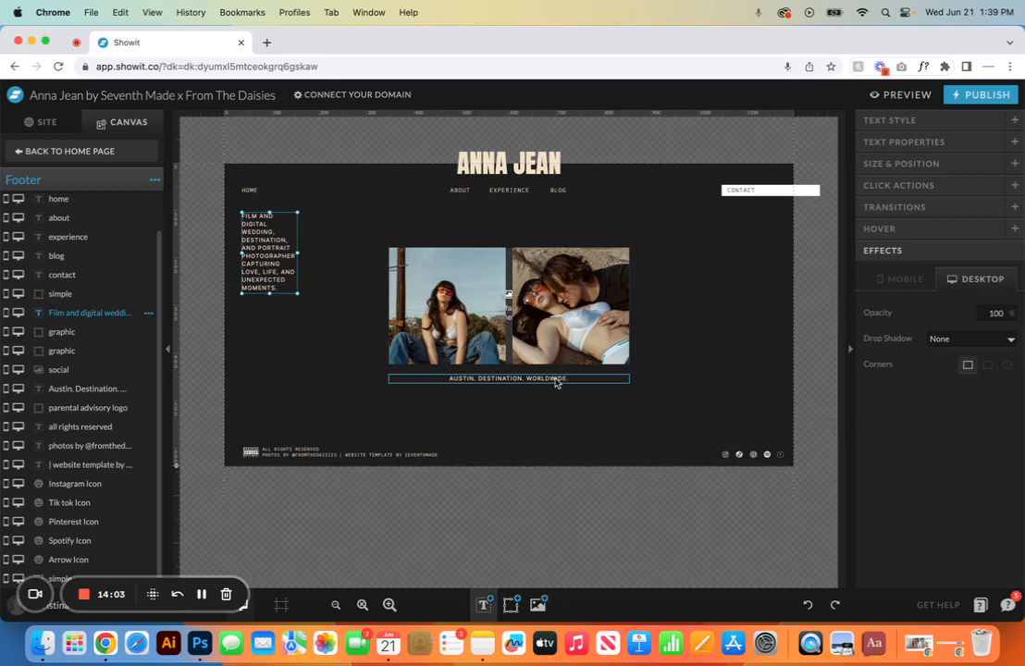
{"action": "left_click", "coordinate": [319, 450]}
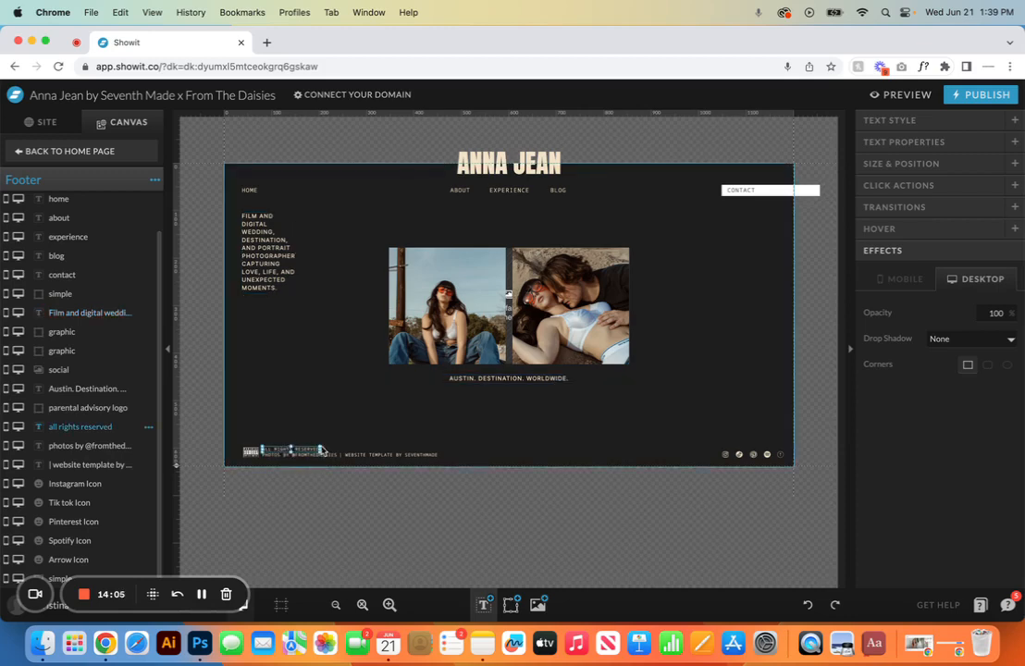
{"action": "left_click", "coordinate": [308, 455]}
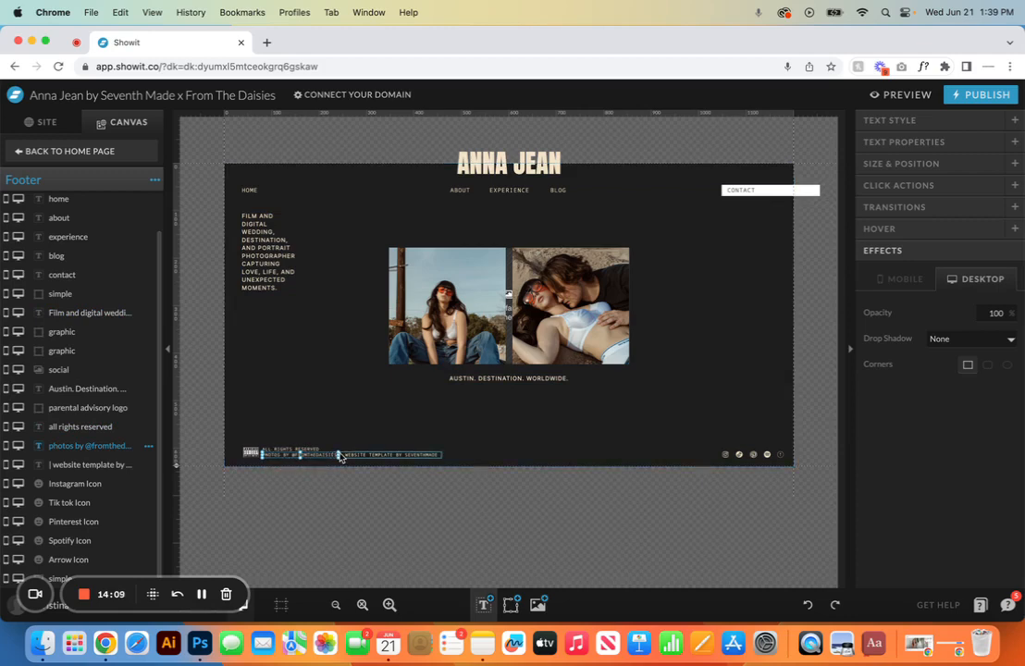
{"action": "left_click", "coordinate": [915, 185]}
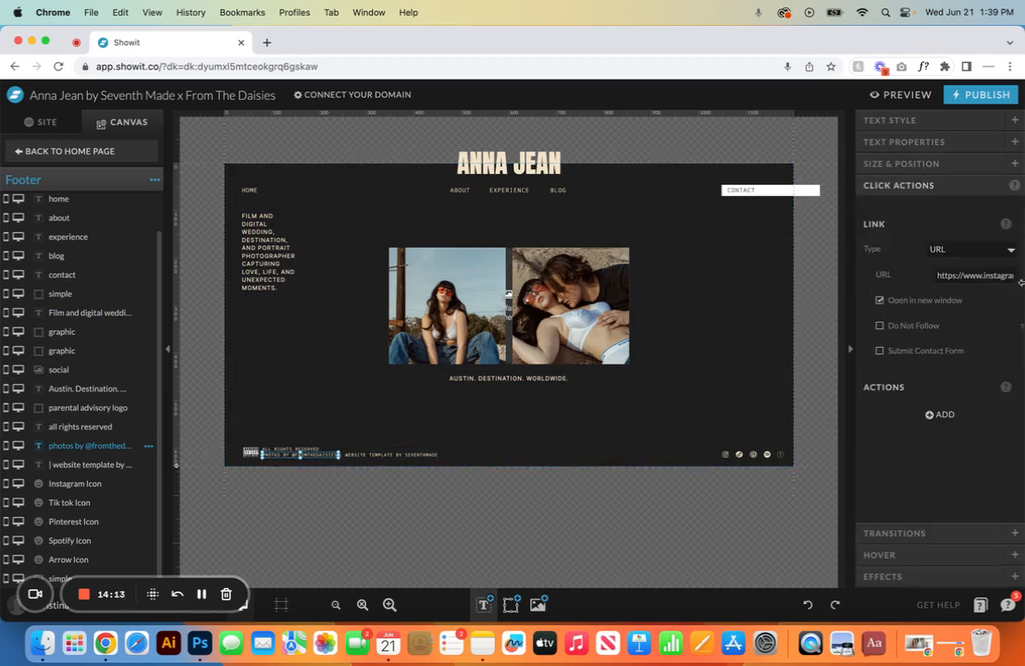
{"action": "left_click", "coordinate": [1013, 251]}
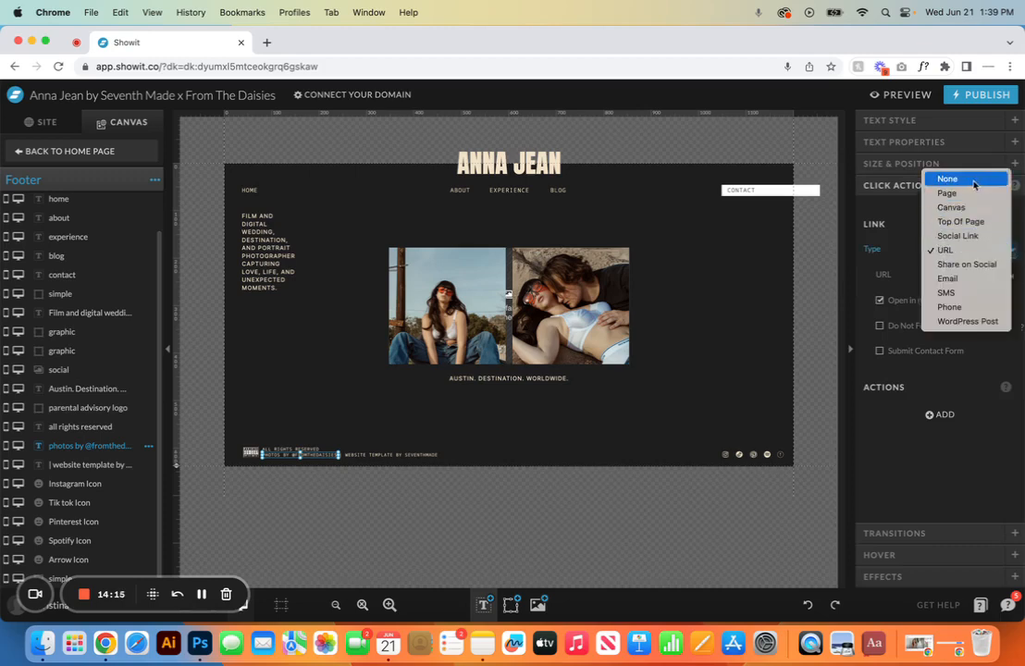
{"action": "left_click", "coordinate": [893, 215]}
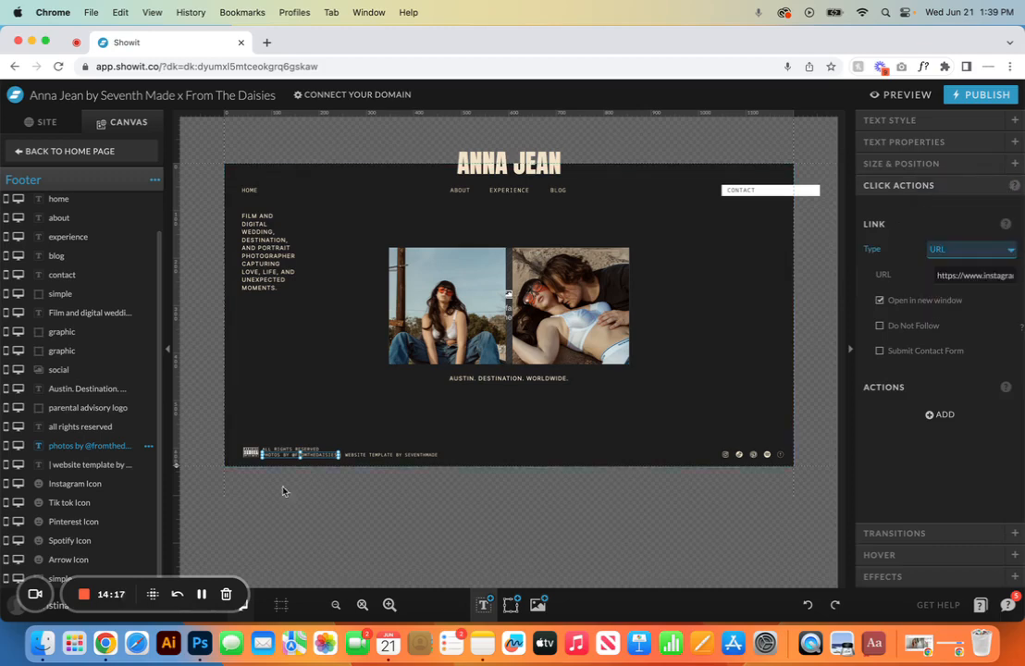
{"action": "left_click", "coordinate": [407, 456]}
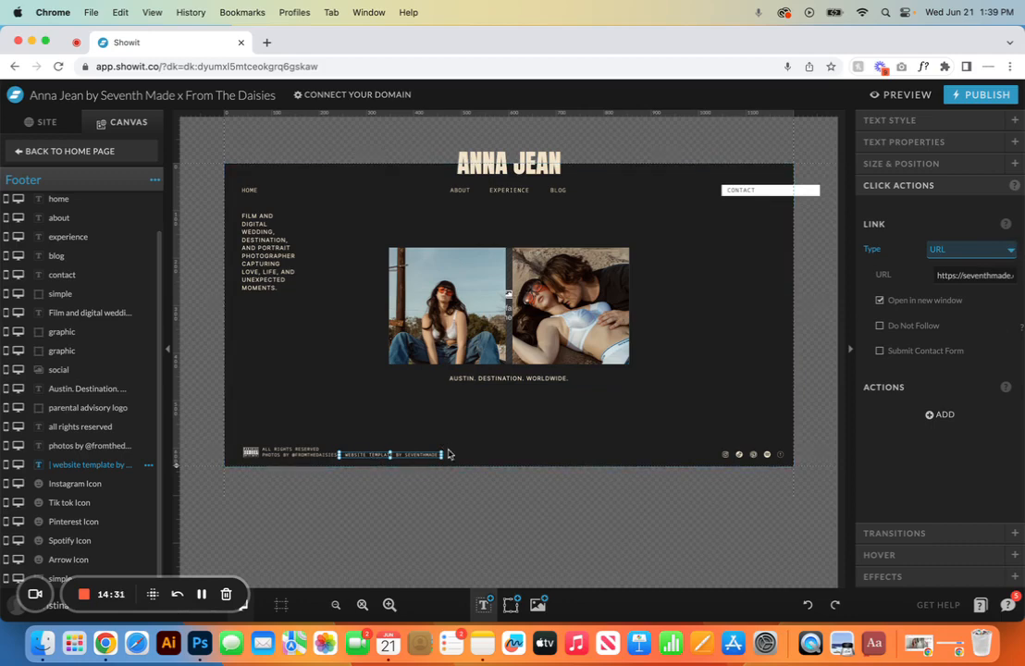
Step: Check the footer Instagram icon's social link and the Social Links in the site settings, keeping the icon linked to Instagram
{"action": "left_click", "coordinate": [722, 455]}
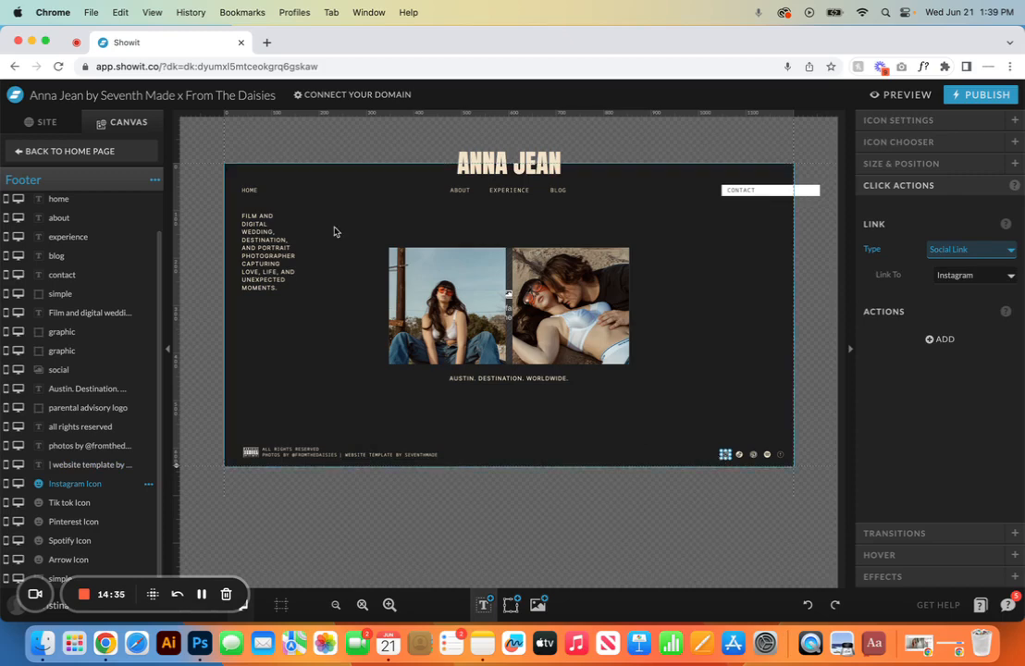
{"action": "left_click", "coordinate": [46, 119]}
{"action": "left_click", "coordinate": [62, 148]}
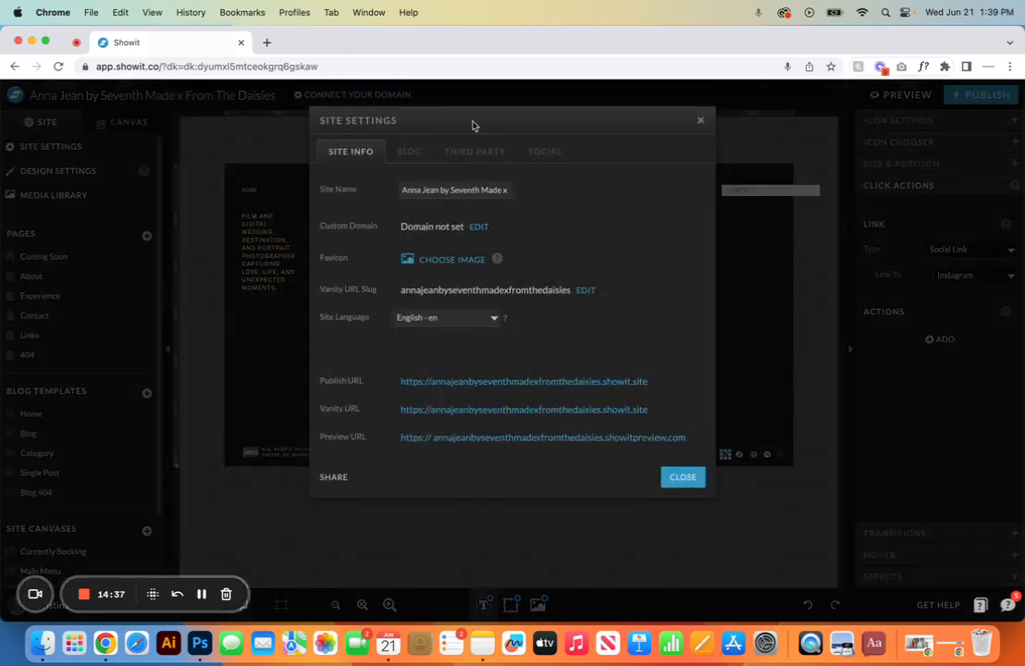
{"action": "left_click", "coordinate": [546, 153]}
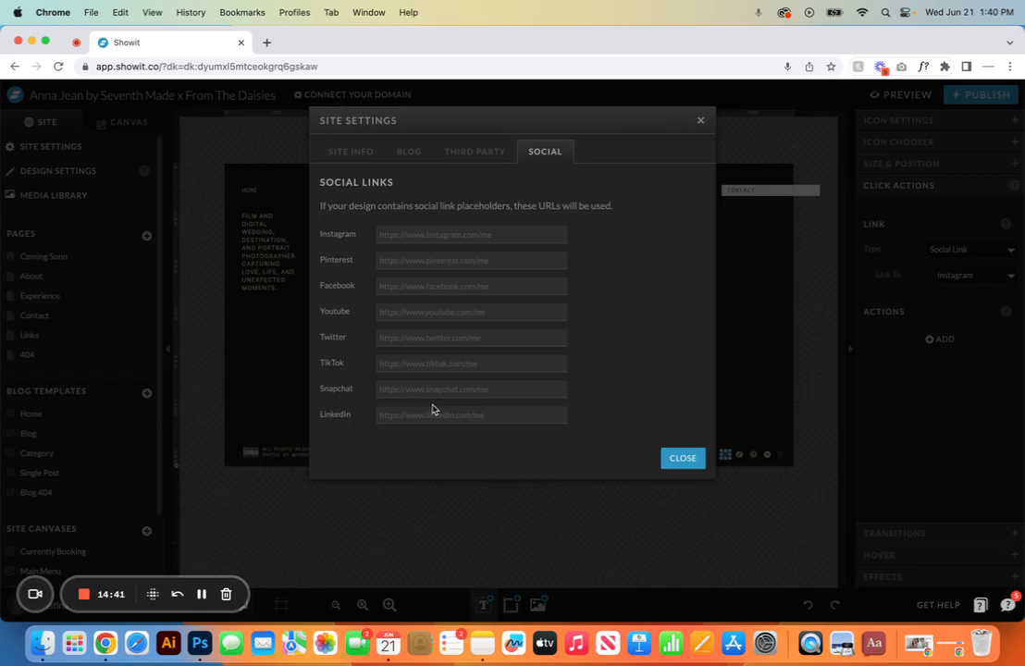
{"action": "left_click", "coordinate": [682, 458]}
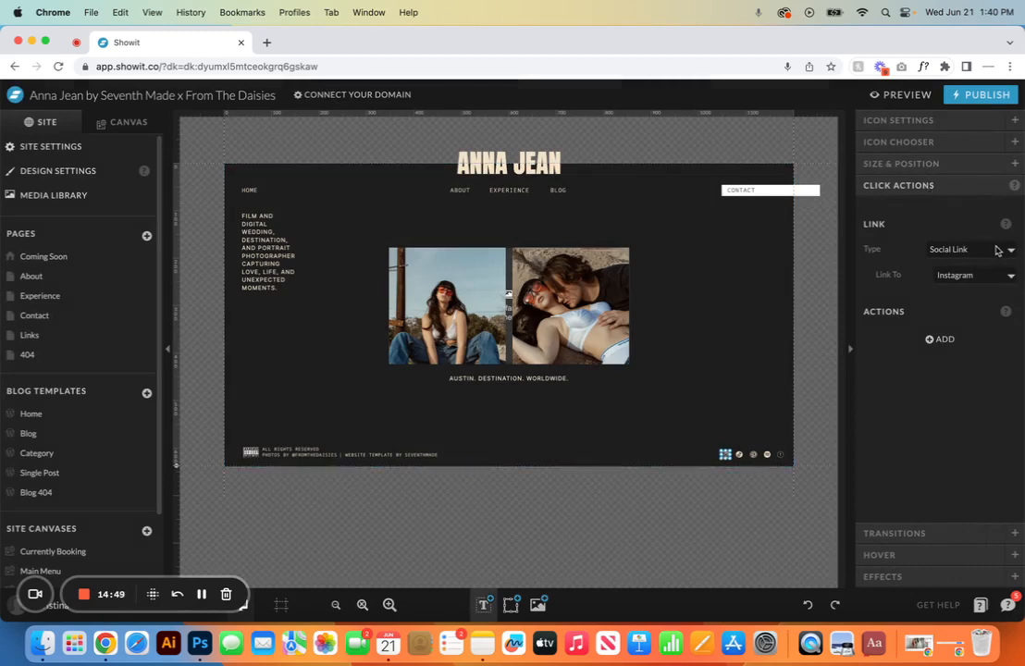
{"action": "left_click", "coordinate": [952, 276]}
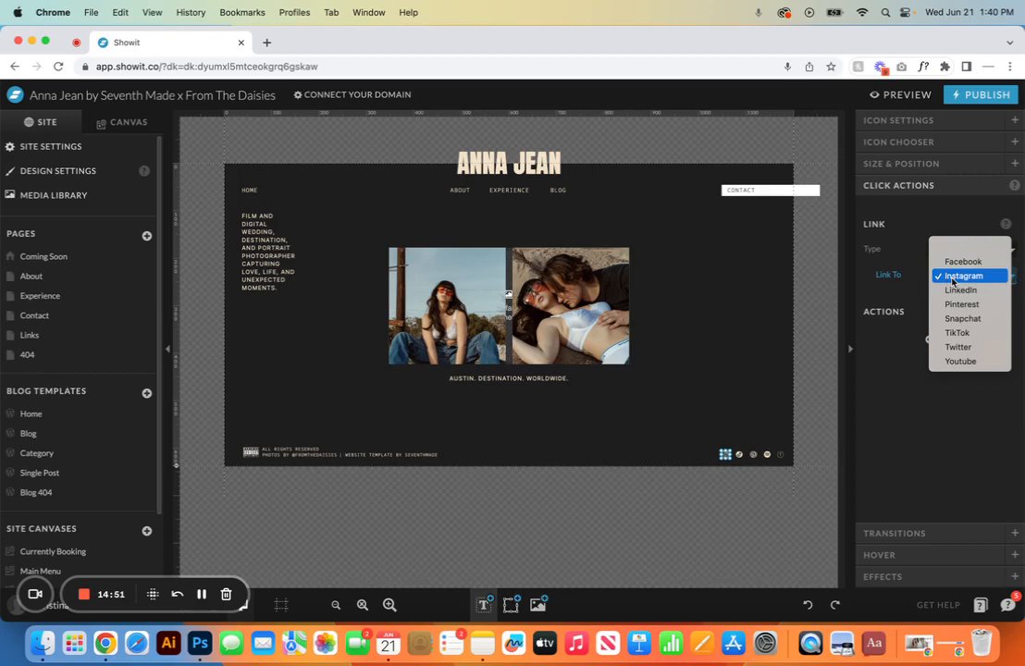
{"action": "left_click", "coordinate": [953, 278]}
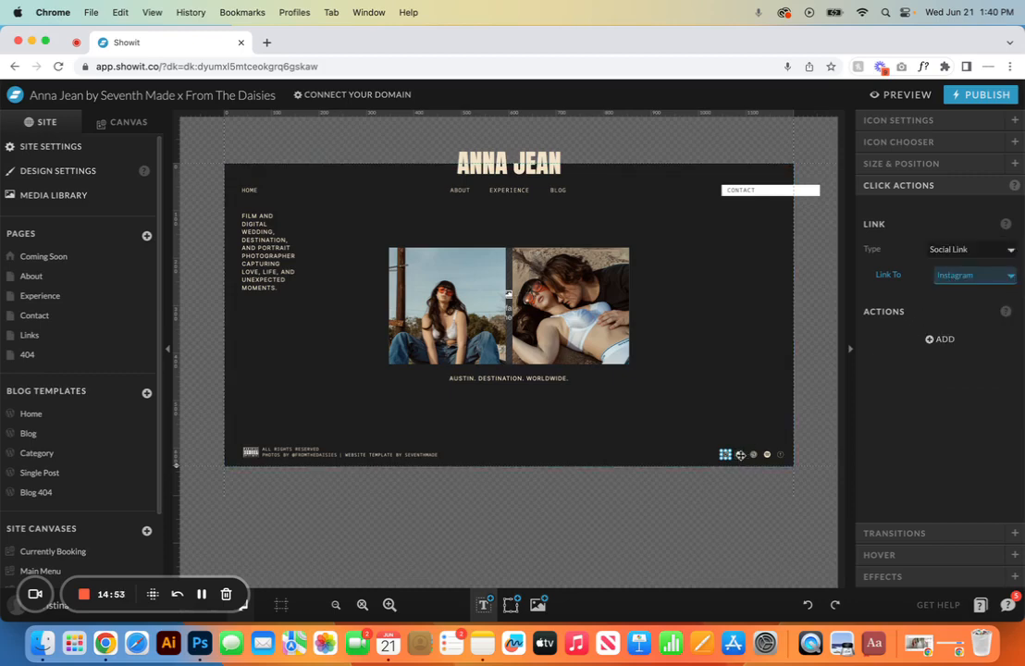
Step: Replace the footer's TikTok icon with the solid Facebook icon
{"action": "left_click", "coordinate": [740, 455]}
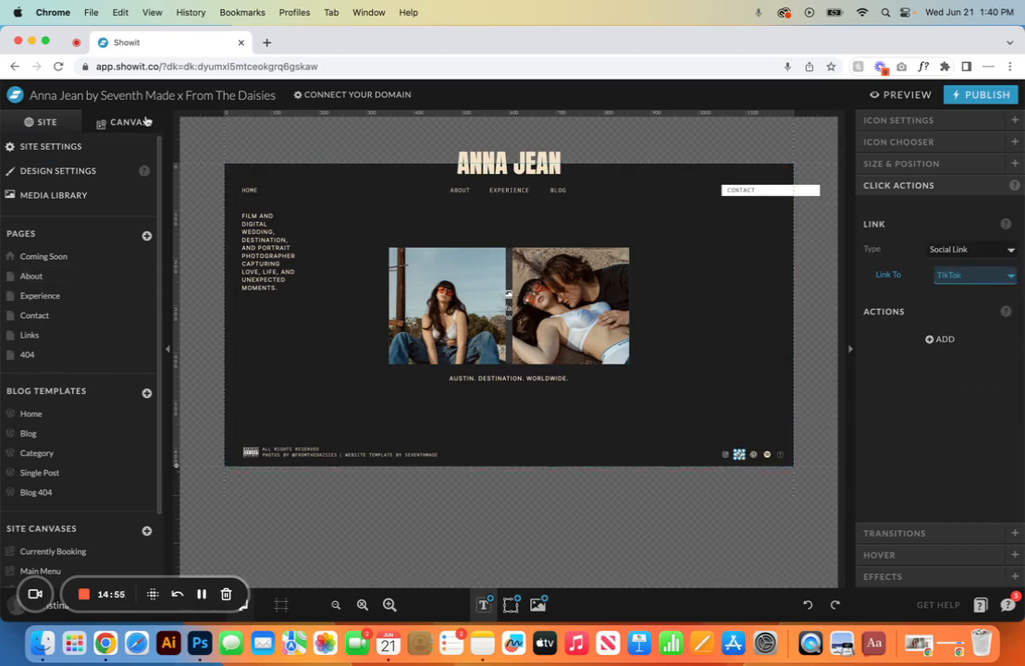
{"action": "left_click", "coordinate": [129, 121]}
{"action": "scroll", "coordinate": [83, 405], "scroll_direction": "down", "scroll_amount": 1}
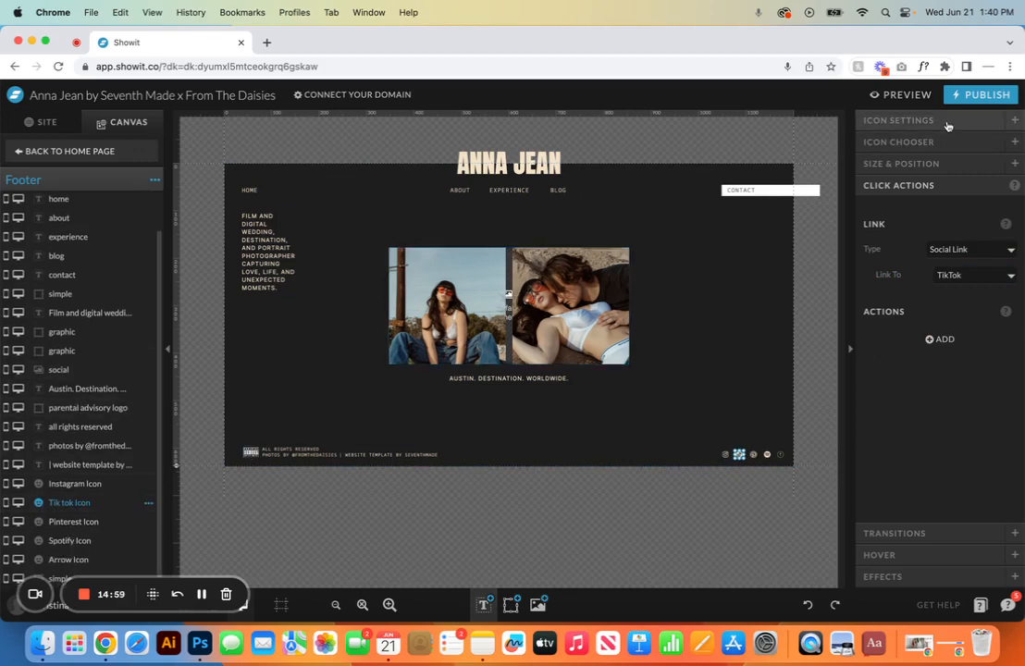
{"action": "left_click", "coordinate": [939, 145]}
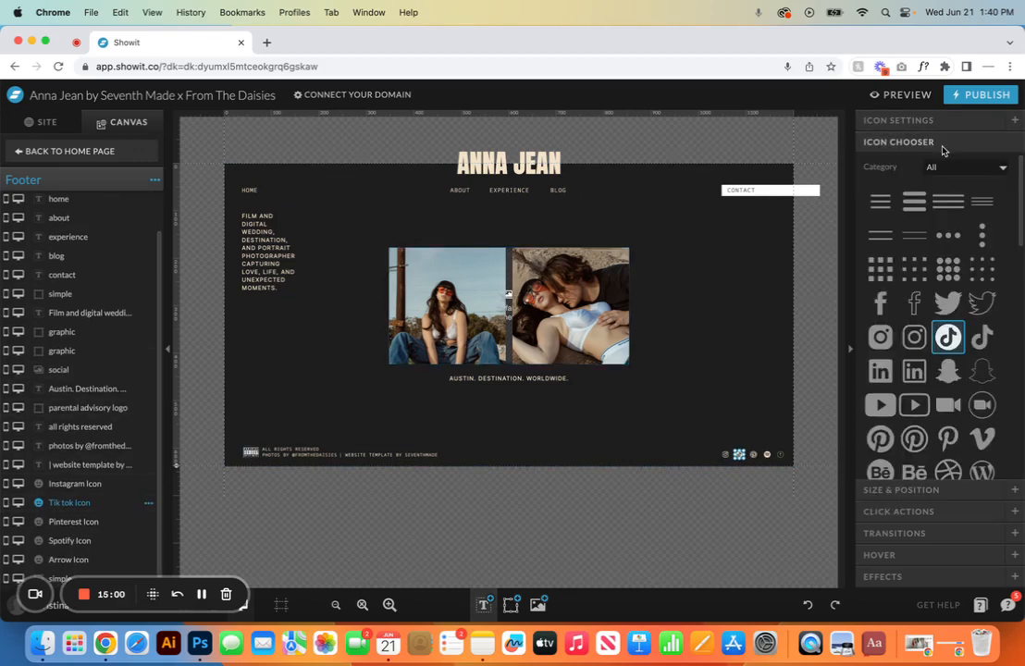
{"action": "left_click", "coordinate": [883, 306]}
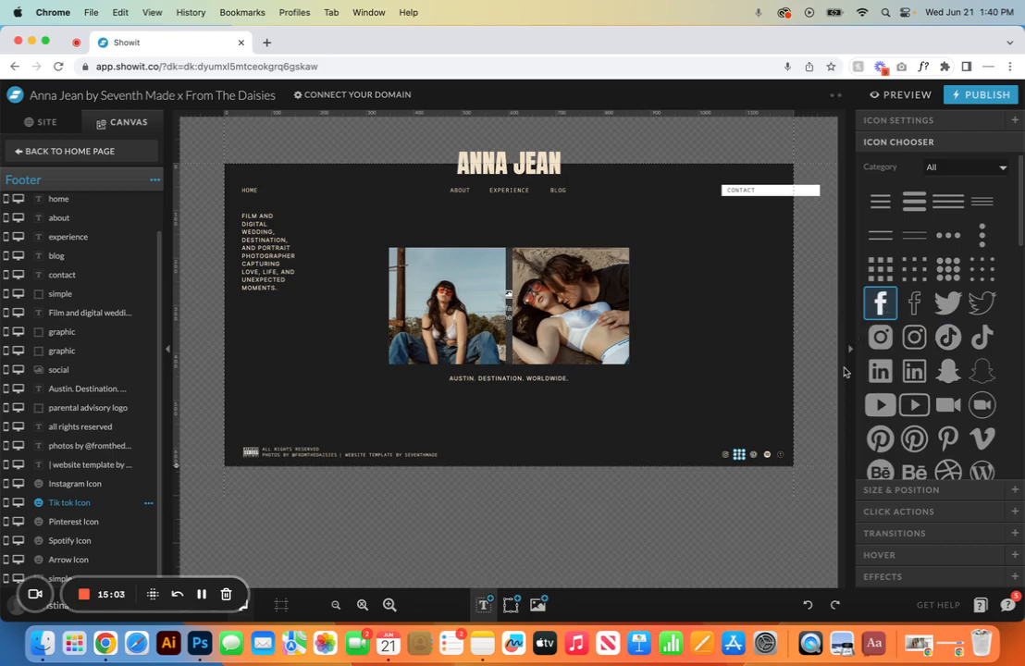
Step: Set the replaced icon's social link to Facebook and deselect it
{"action": "left_click", "coordinate": [910, 513]}
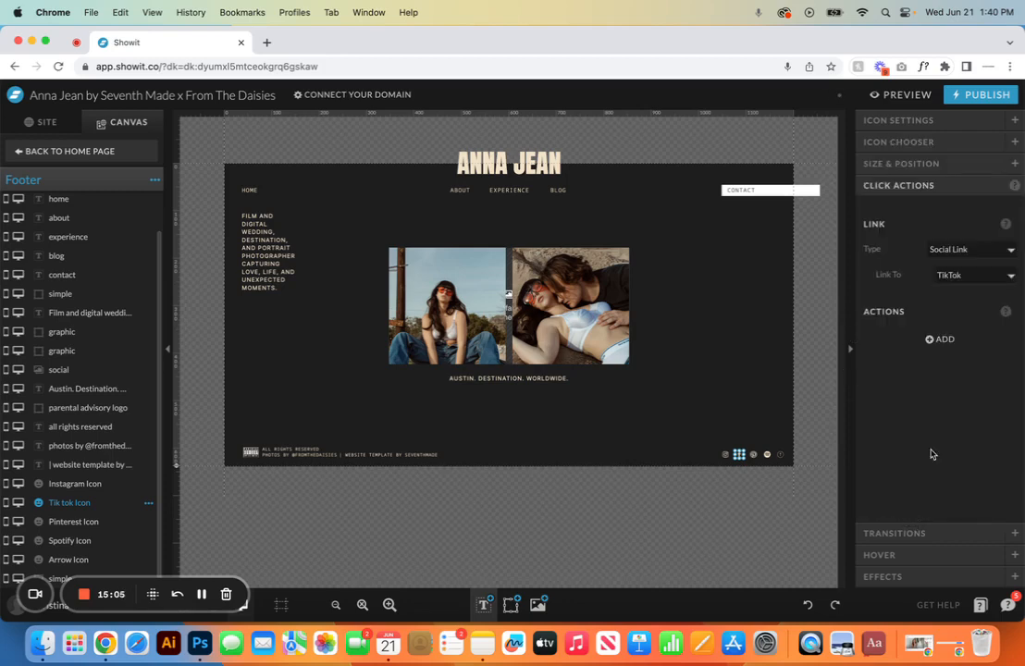
{"action": "left_click", "coordinate": [1012, 278]}
{"action": "left_click", "coordinate": [1002, 204]}
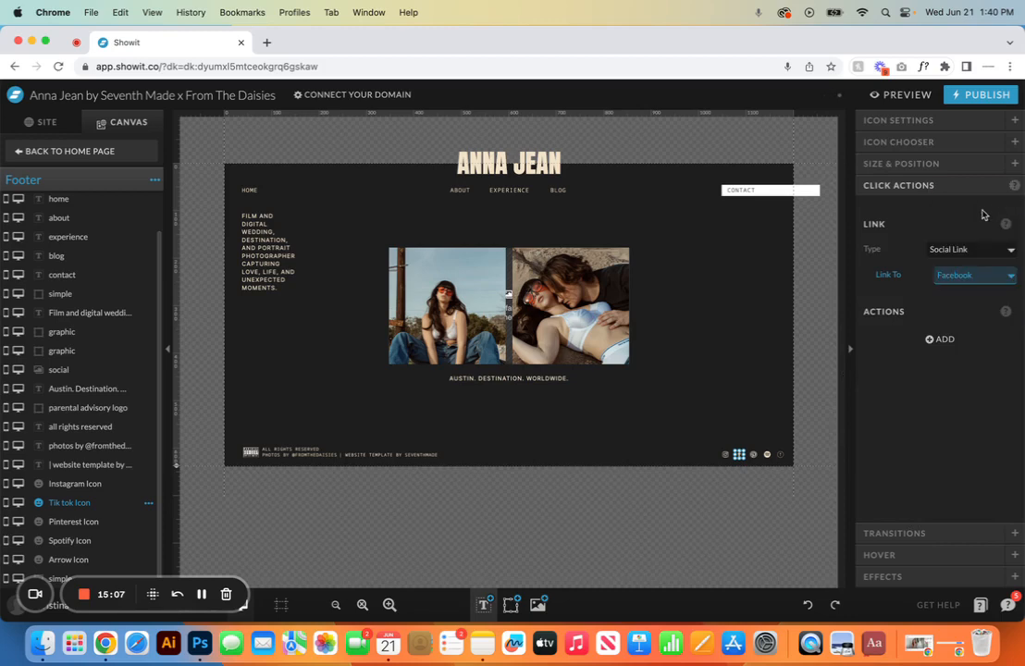
{"action": "left_click", "coordinate": [710, 408]}
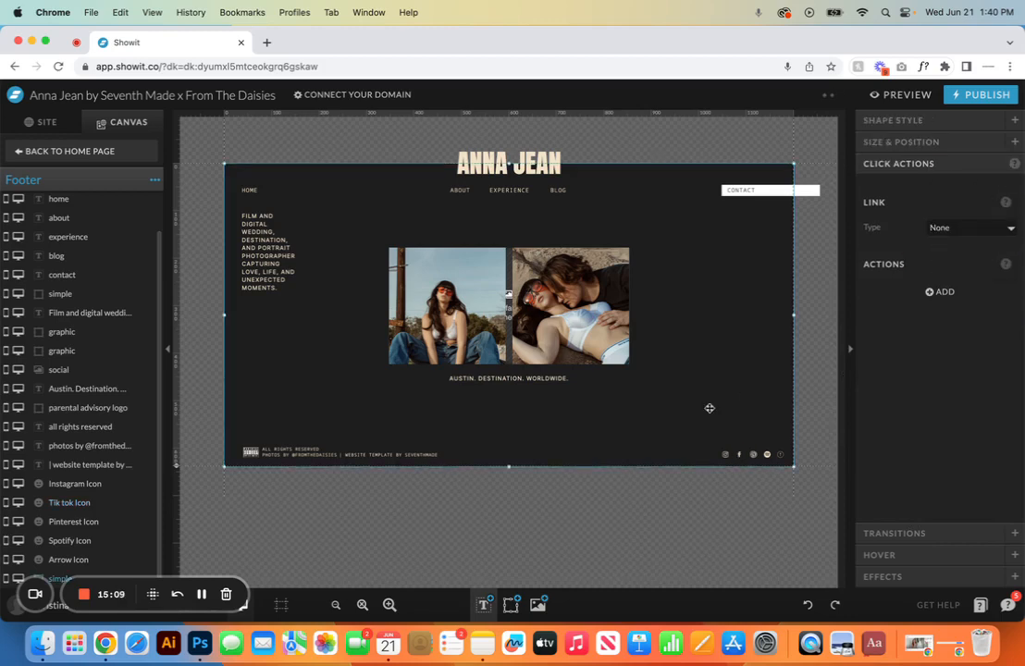
Step: Undo the footer's Facebook icon and link changes, and check the link settings of the Spotify and arrow icons
{"action": "left_click", "coordinate": [807, 604]}
{"action": "left_click", "coordinate": [808, 605]}
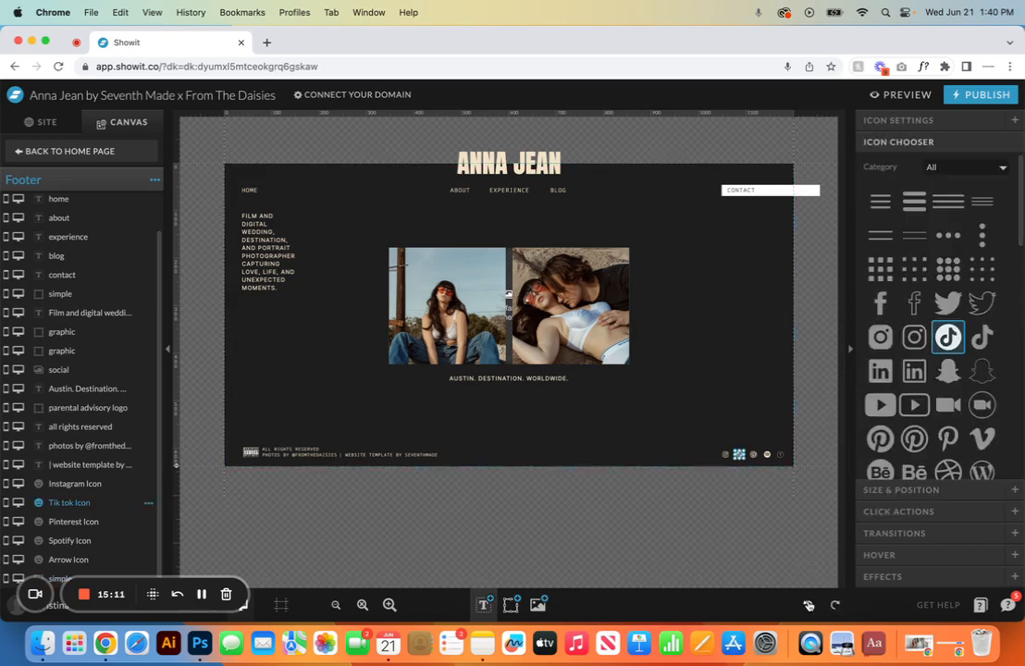
{"action": "left_click", "coordinate": [753, 454]}
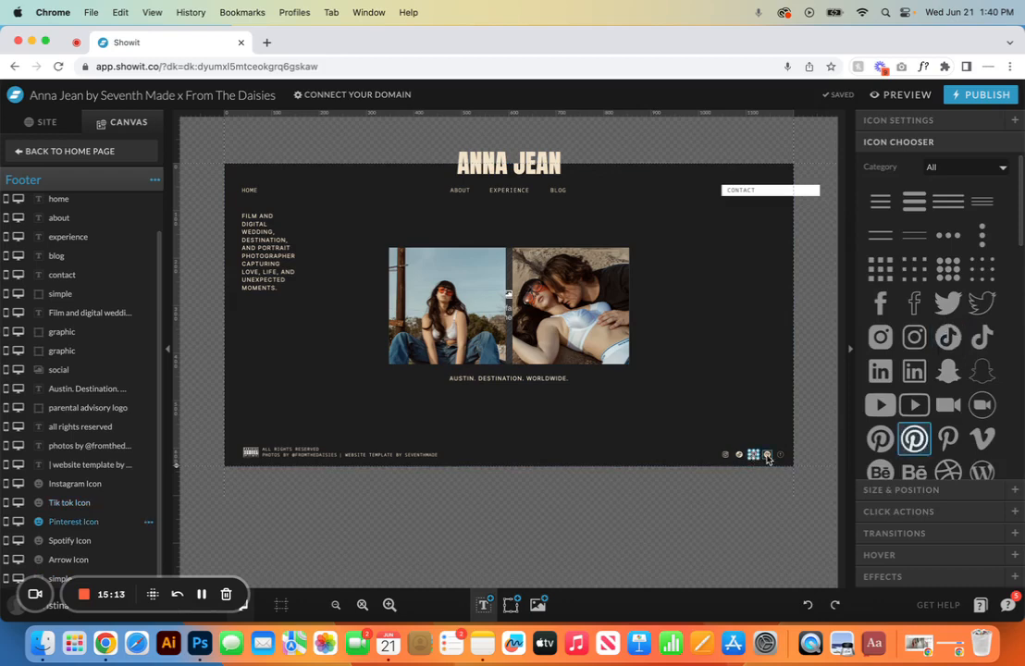
{"action": "left_click", "coordinate": [767, 454]}
{"action": "left_click", "coordinate": [890, 510]}
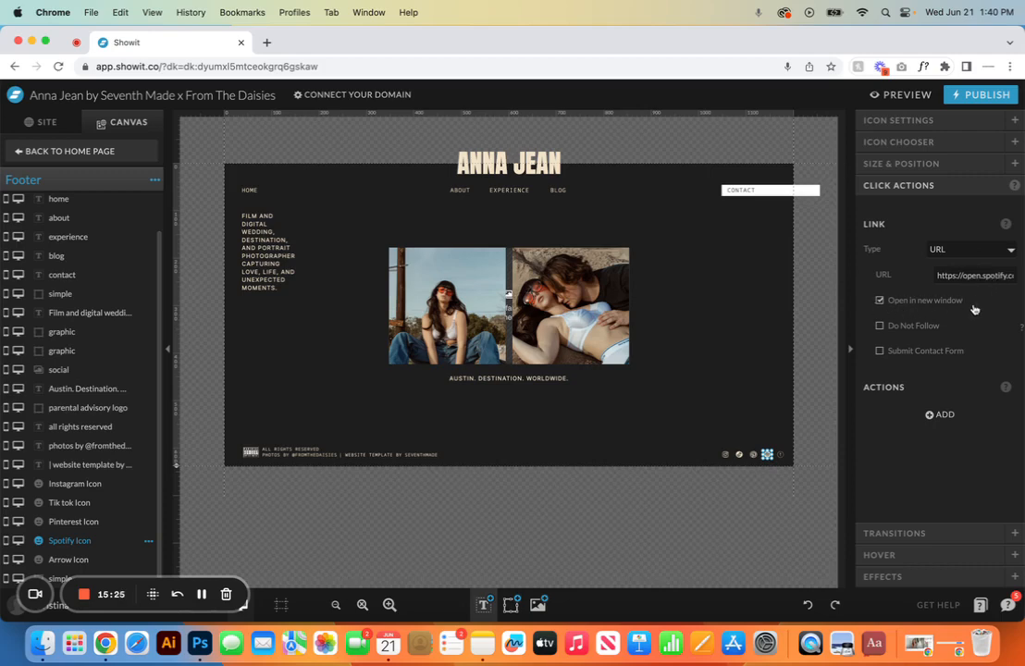
{"action": "left_click", "coordinate": [779, 454]}
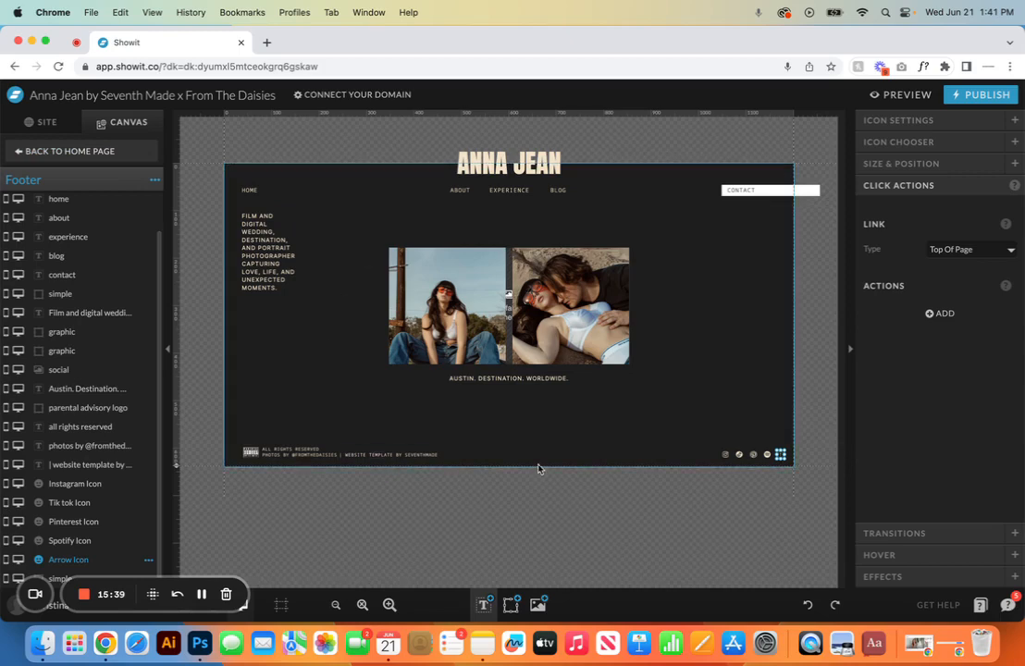
Step: Review the footer's mobile layout, select its description text and return to the desktop-only view
{"action": "left_click", "coordinate": [176, 617]}
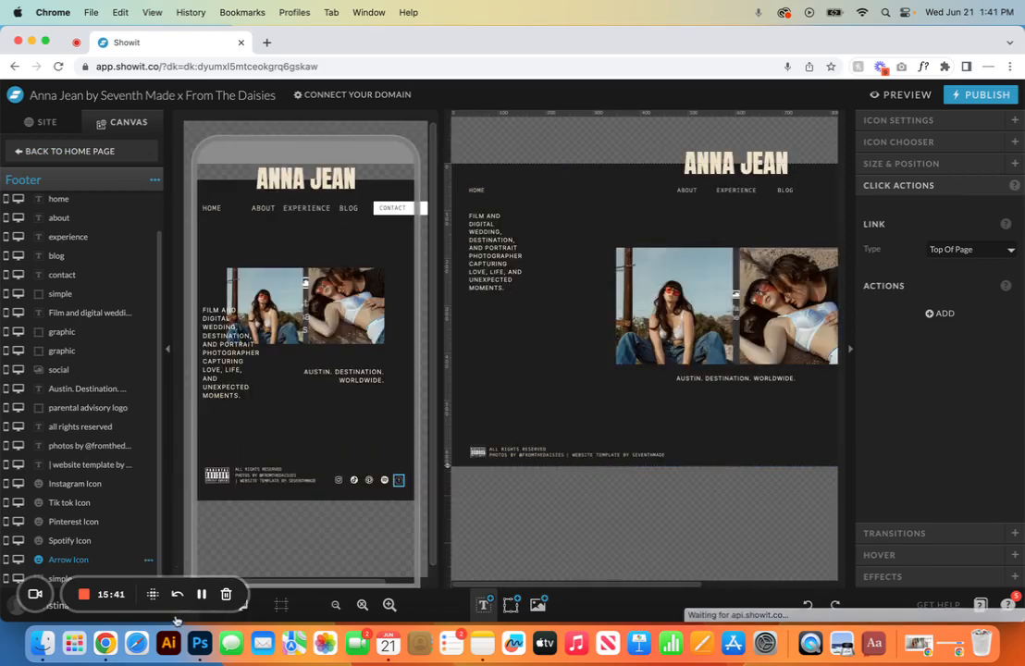
{"action": "left_click", "coordinate": [209, 616]}
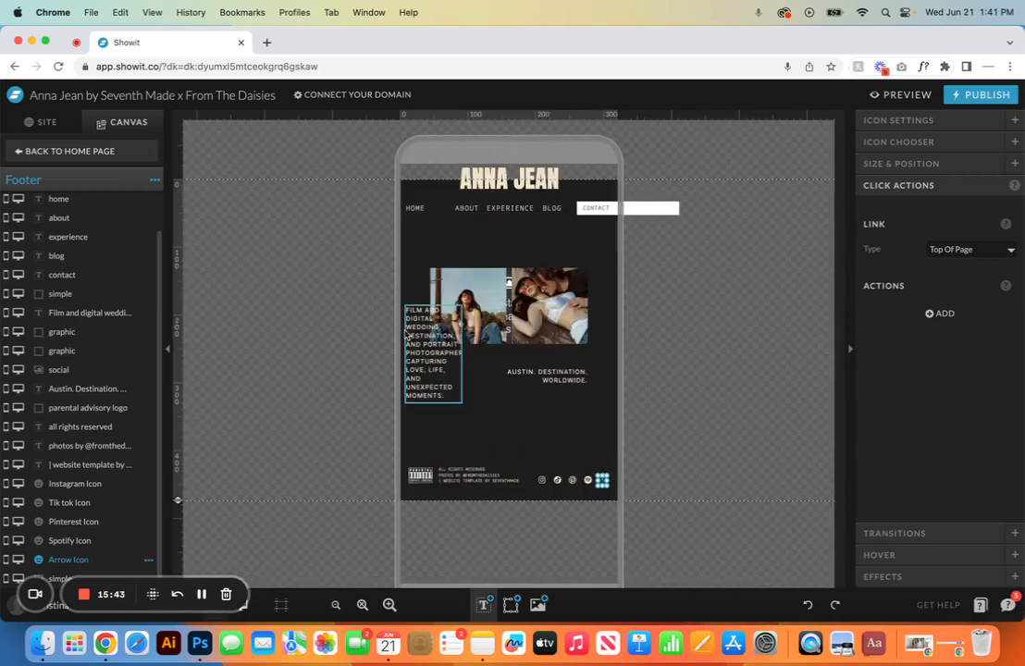
{"action": "left_click", "coordinate": [432, 342]}
{"action": "left_click", "coordinate": [243, 603]}
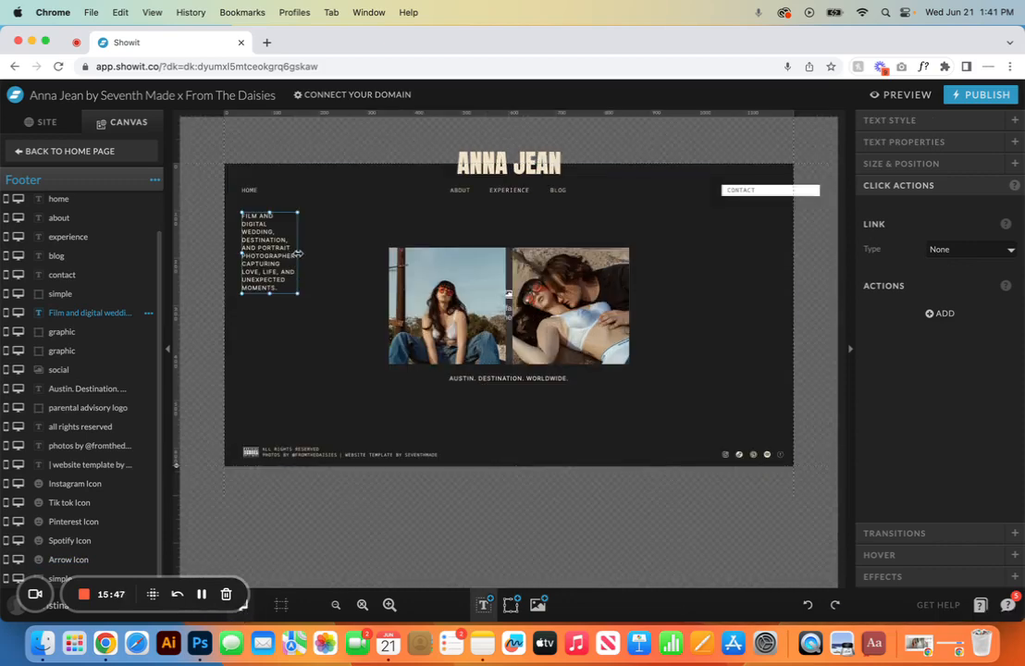
Step: Try widening the footer description to three lines and placing it below the location tagline, and undo these layout changes
{"action": "left_click_drag", "start_coordinate": [297, 252], "coordinate": [400, 254]}
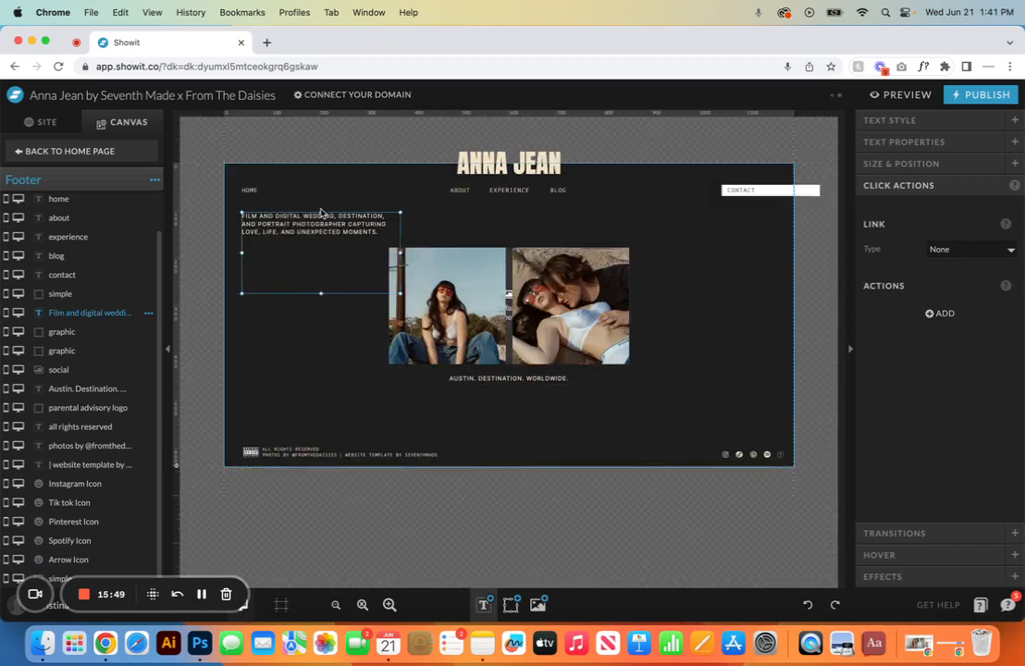
{"action": "left_click_drag", "start_coordinate": [321, 211], "coordinate": [512, 403]}
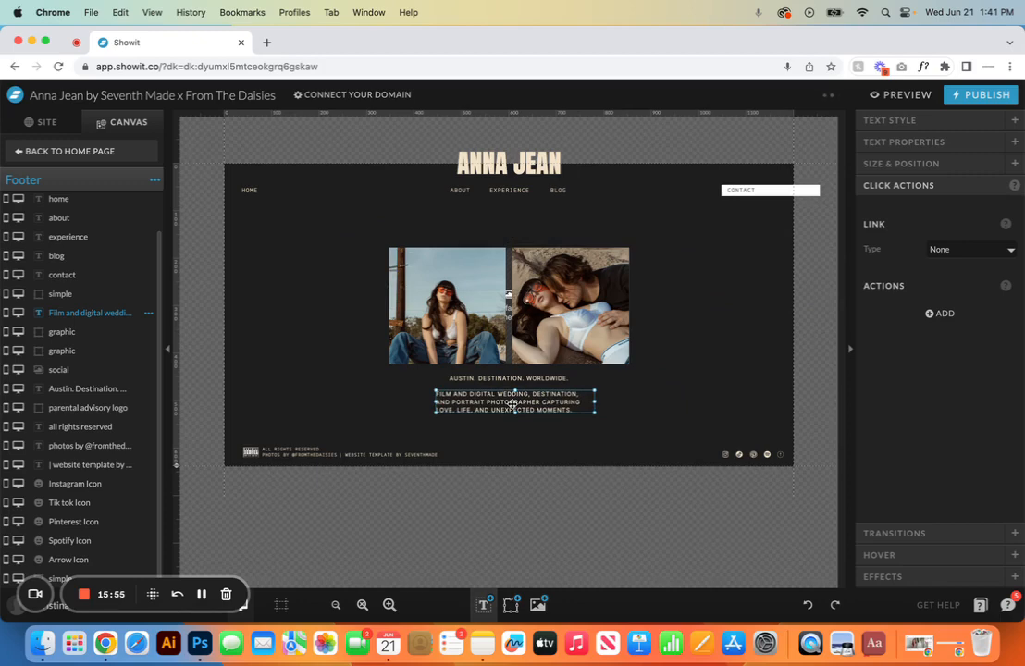
{"action": "left_click", "coordinate": [807, 605]}
{"action": "left_click", "coordinate": [807, 605]}
{"action": "left_click", "coordinate": [807, 605]}
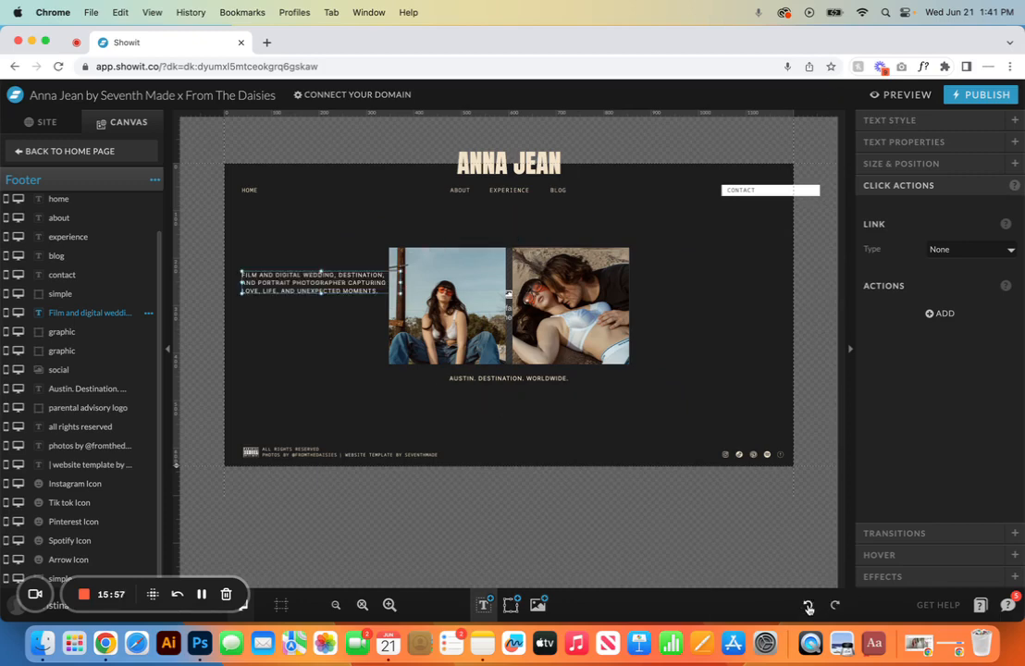
{"action": "left_click", "coordinate": [807, 605]}
{"action": "left_click", "coordinate": [808, 605]}
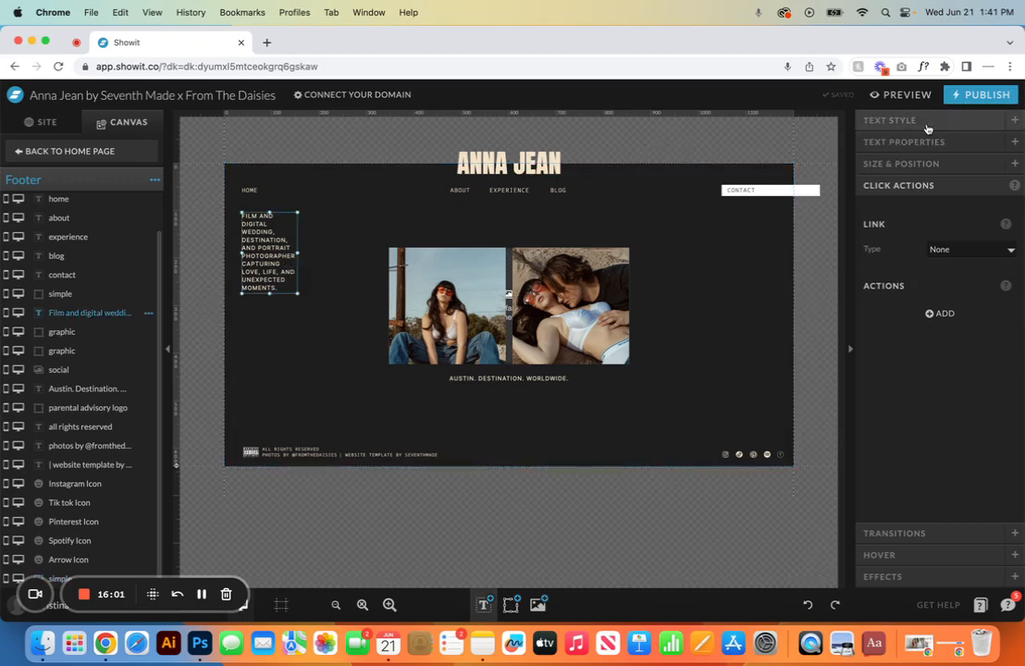
Step: Try colour 7, the Anton Normal font and size 26 on the footer description's desktop text, and undo these style changes
{"action": "left_click", "coordinate": [927, 123]}
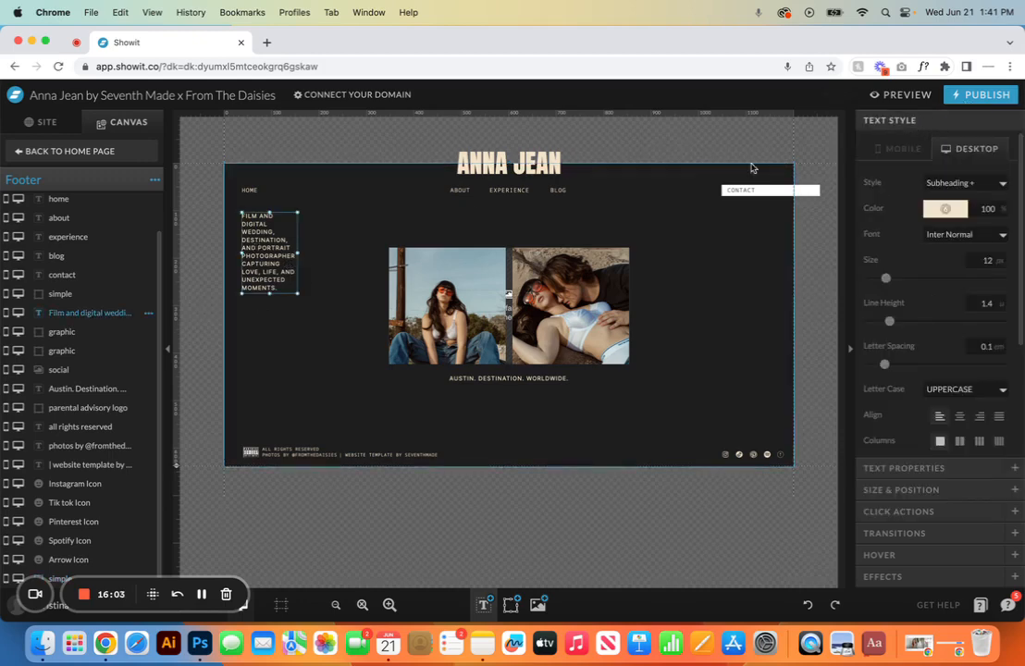
{"action": "left_click", "coordinate": [944, 209]}
{"action": "left_click", "coordinate": [970, 250]}
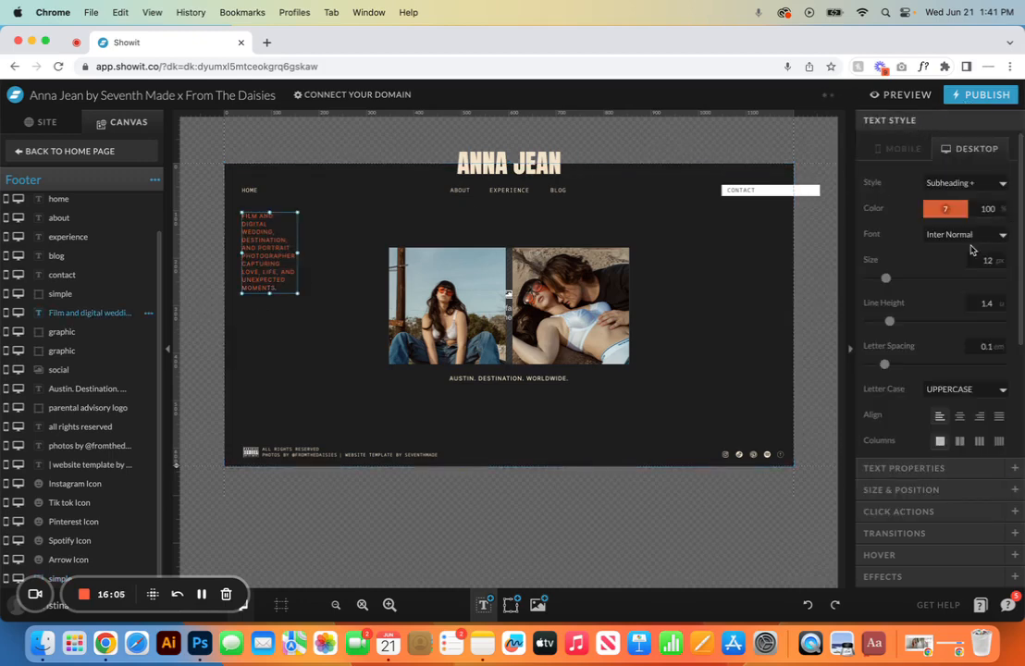
{"action": "left_click", "coordinate": [967, 234]}
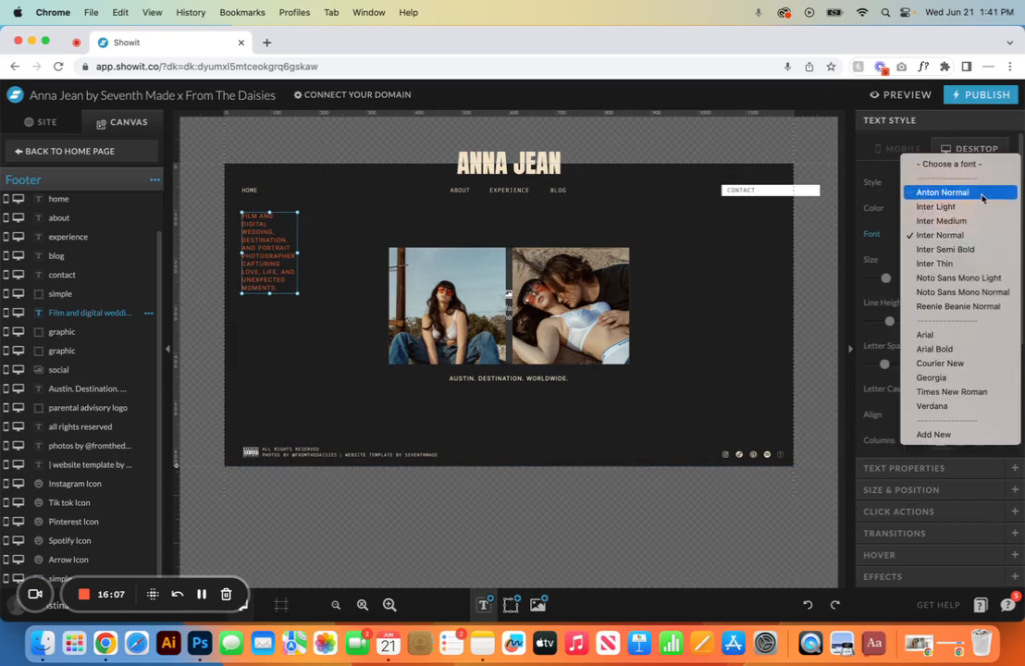
{"action": "left_click", "coordinate": [984, 193]}
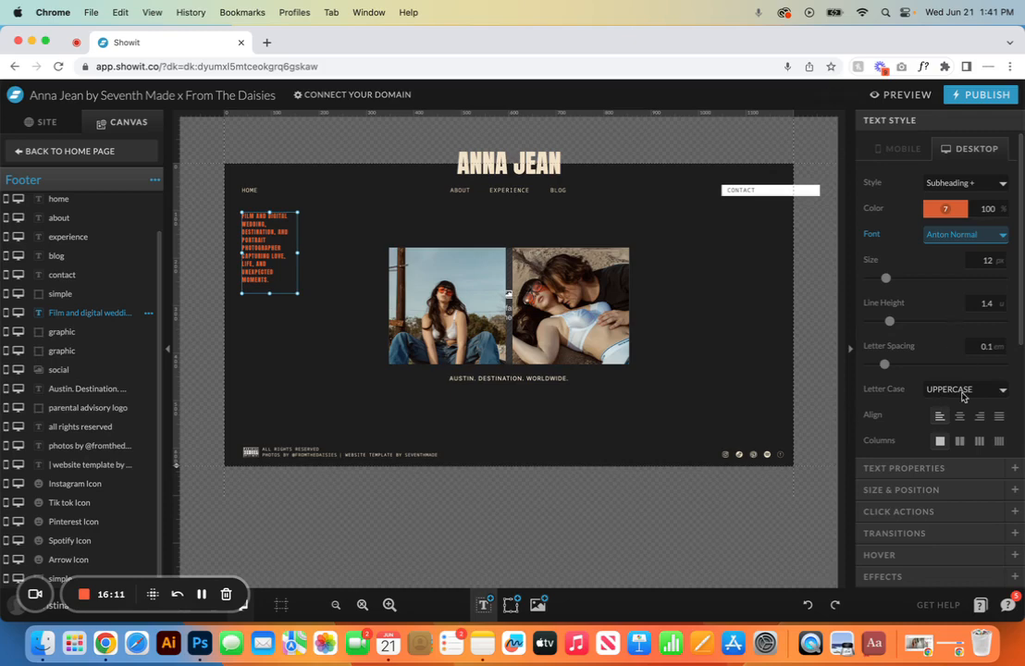
{"action": "left_click_drag", "start_coordinate": [885, 277], "coordinate": [904, 281]}
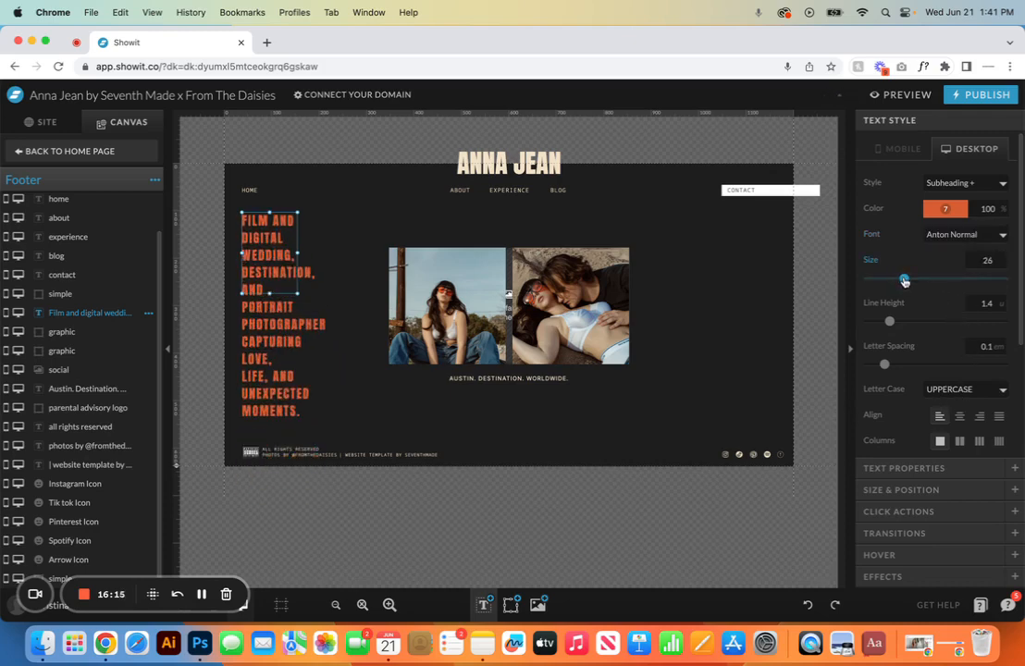
{"action": "left_click", "coordinate": [809, 604]}
{"action": "left_click", "coordinate": [808, 605]}
{"action": "left_click", "coordinate": [809, 605]}
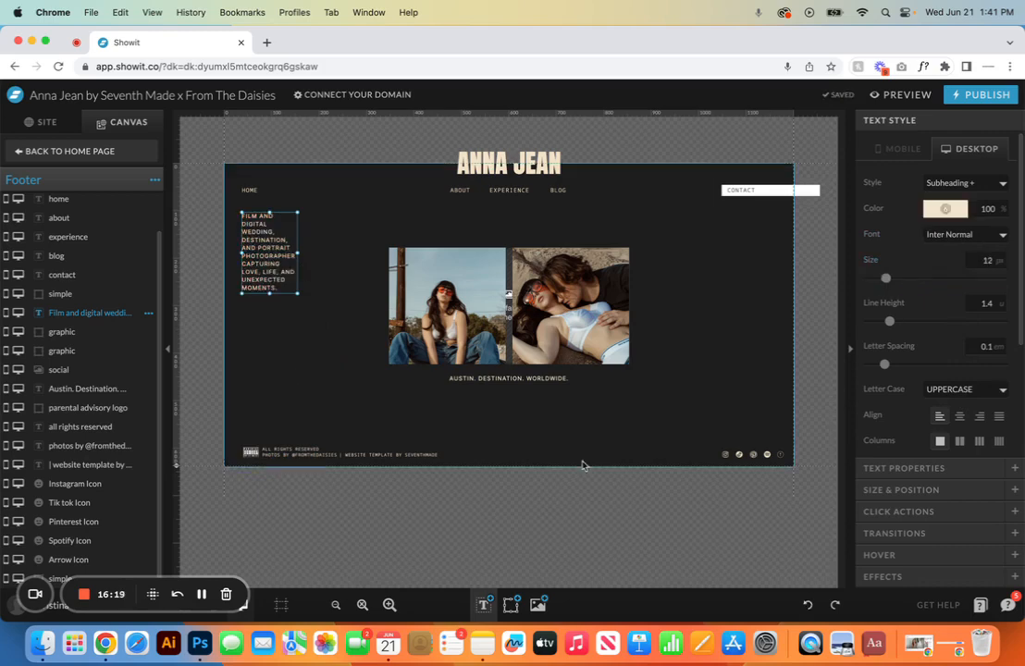
Step: Examine the text style of the footer's location tagline on desktop and of its description on mobile
{"action": "left_click", "coordinate": [328, 346]}
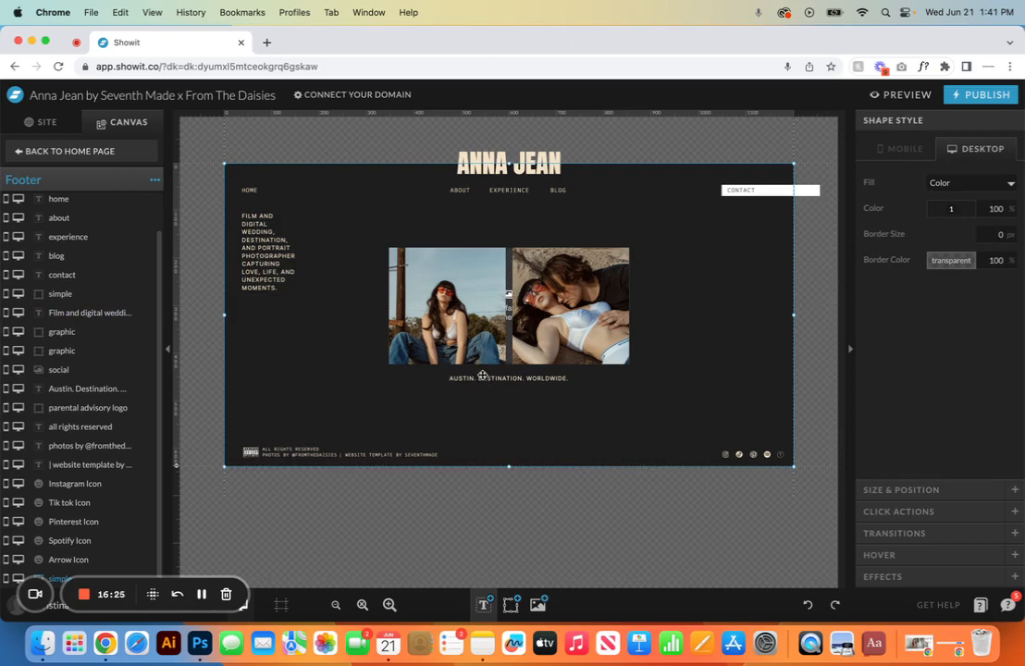
{"action": "left_click", "coordinate": [482, 375]}
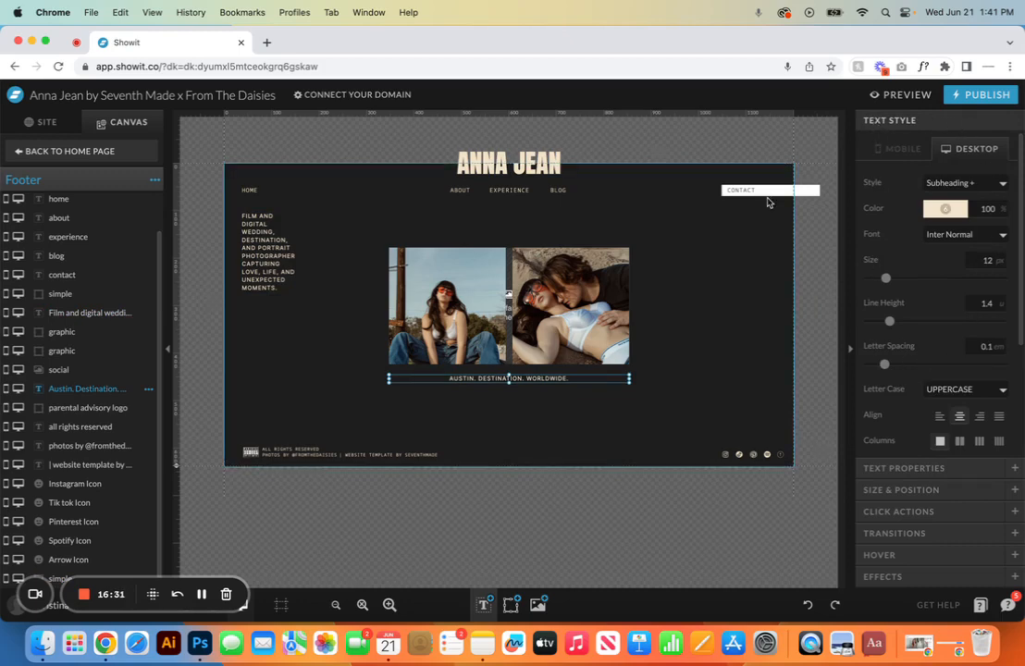
{"action": "left_click", "coordinate": [192, 617]}
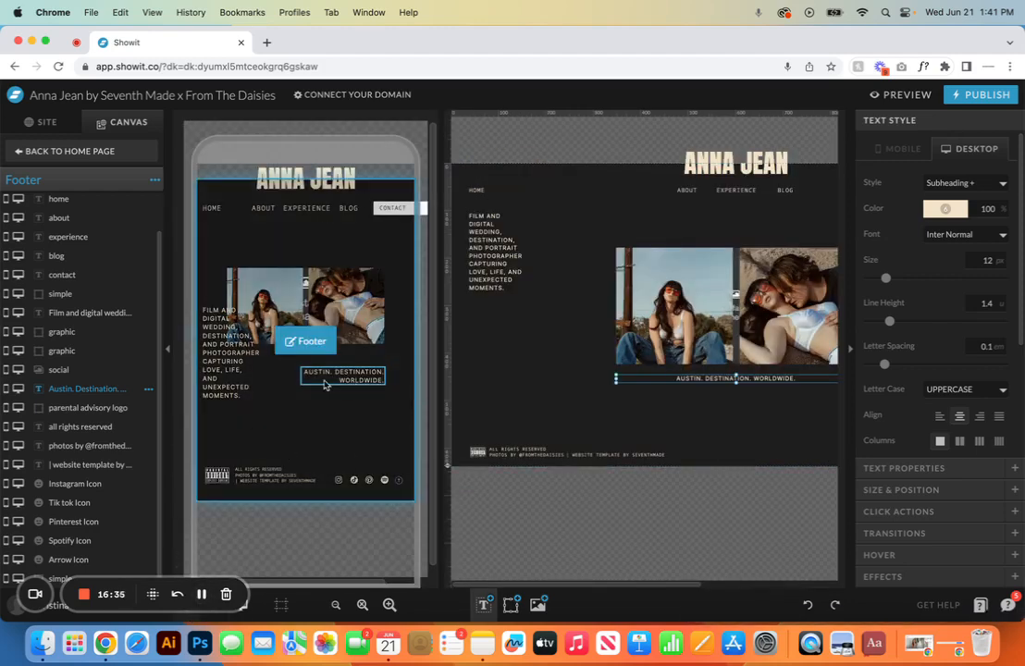
{"action": "left_click", "coordinate": [213, 338]}
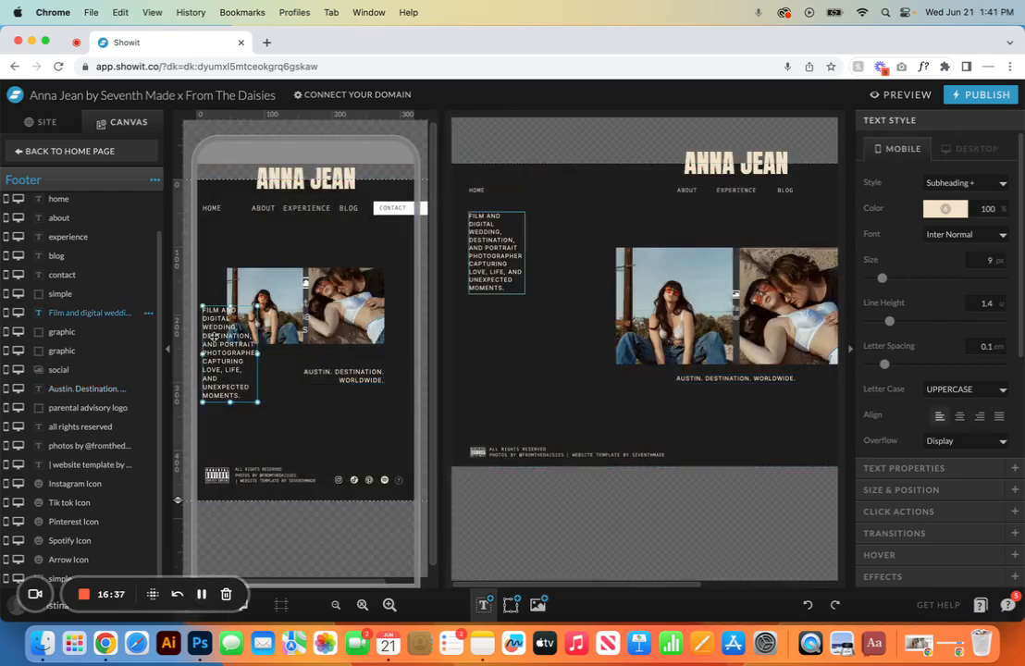
Step: Return to the Home page's Header canvas and inspect its photos and galleries in the mobile layout
{"action": "left_click", "coordinate": [75, 151]}
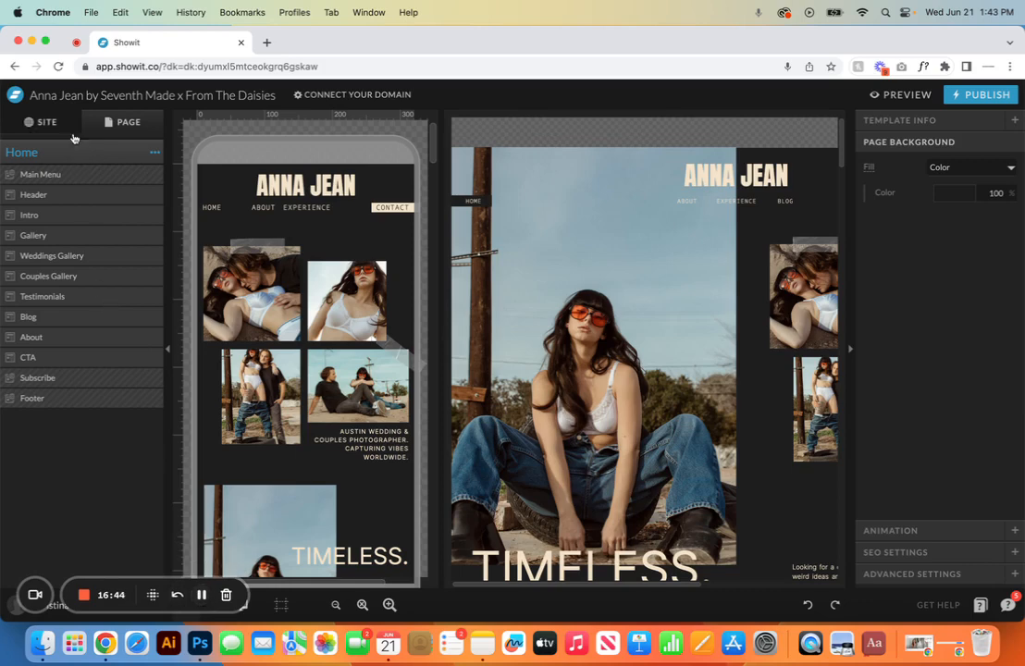
{"action": "left_click", "coordinate": [60, 194]}
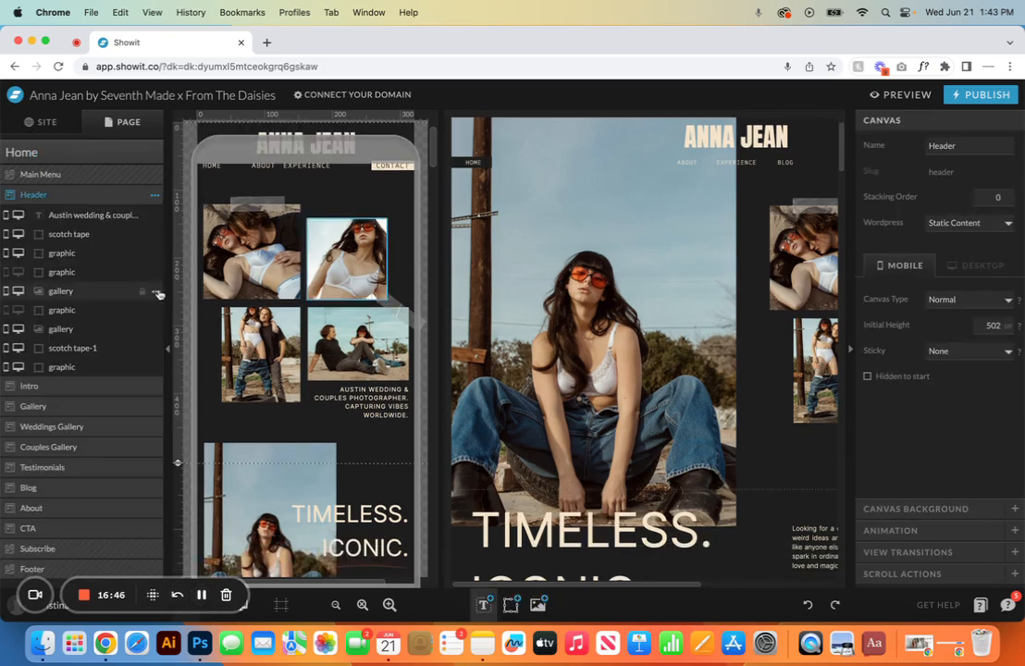
{"action": "left_click", "coordinate": [243, 224]}
{"action": "left_click", "coordinate": [353, 272]}
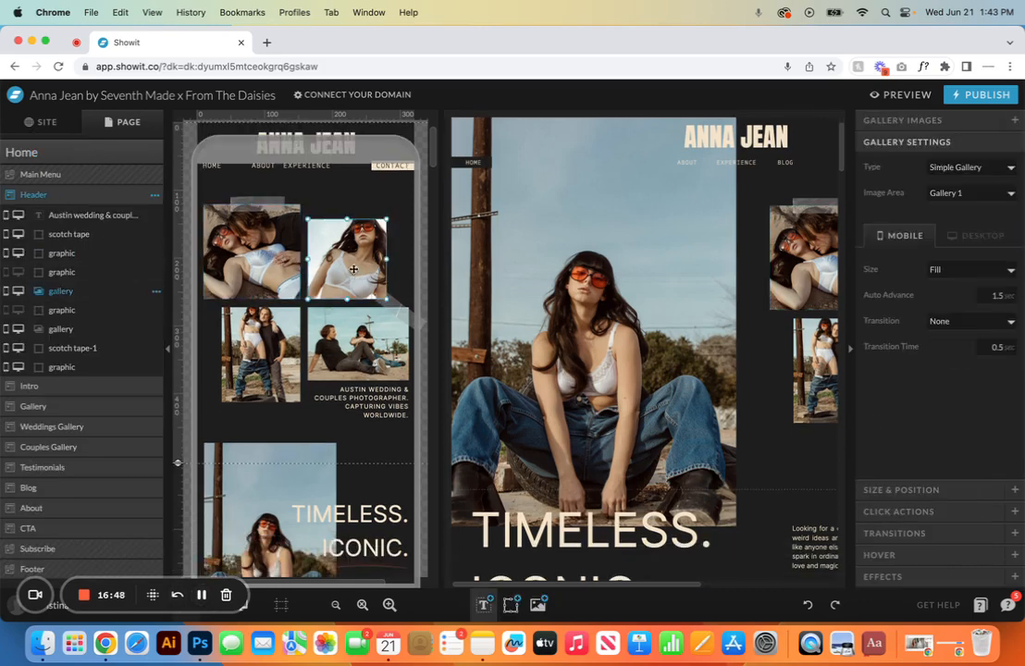
{"action": "left_click", "coordinate": [353, 338]}
{"action": "left_click", "coordinate": [259, 351]}
Step: Swap the Header photo under the upper scotch tape for fromthedaisies-59.jpg from the Example Anna Jean folder
{"action": "left_click", "coordinate": [237, 284]}
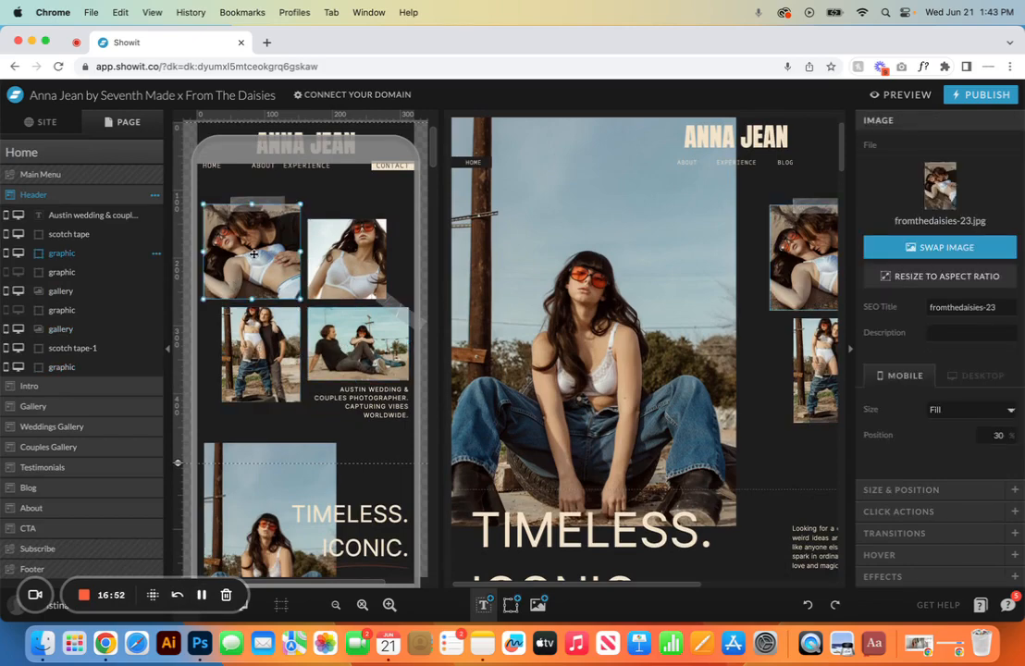
{"action": "double_click", "coordinate": [258, 255]}
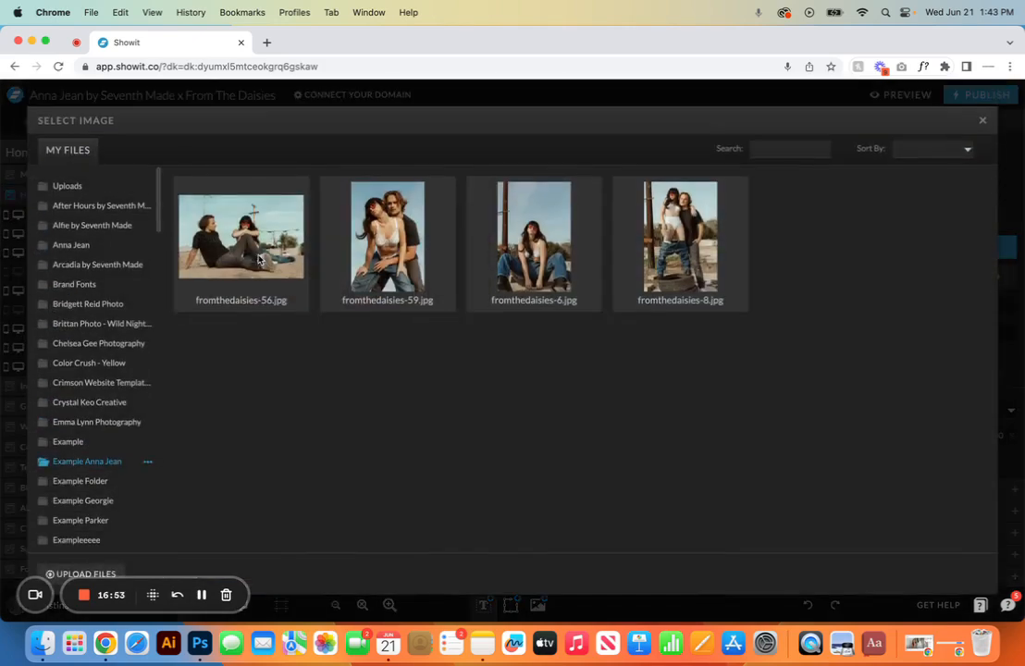
{"action": "double_click", "coordinate": [388, 246]}
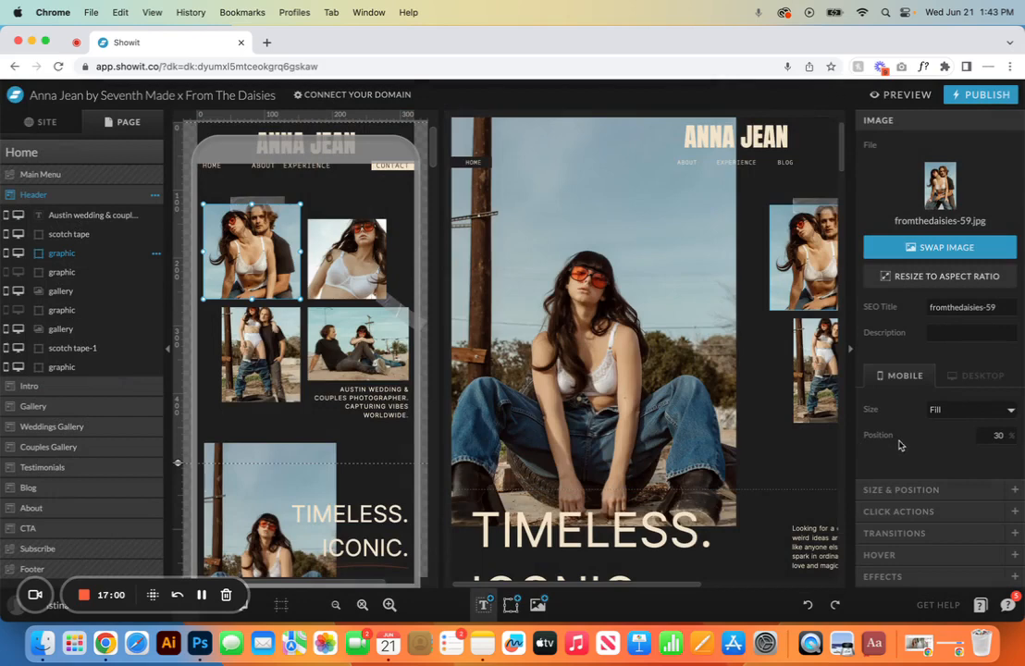
Step: Try a desktop image position of 0% on the swapped photo, and undo the position change and the image swap
{"action": "left_click", "coordinate": [994, 377]}
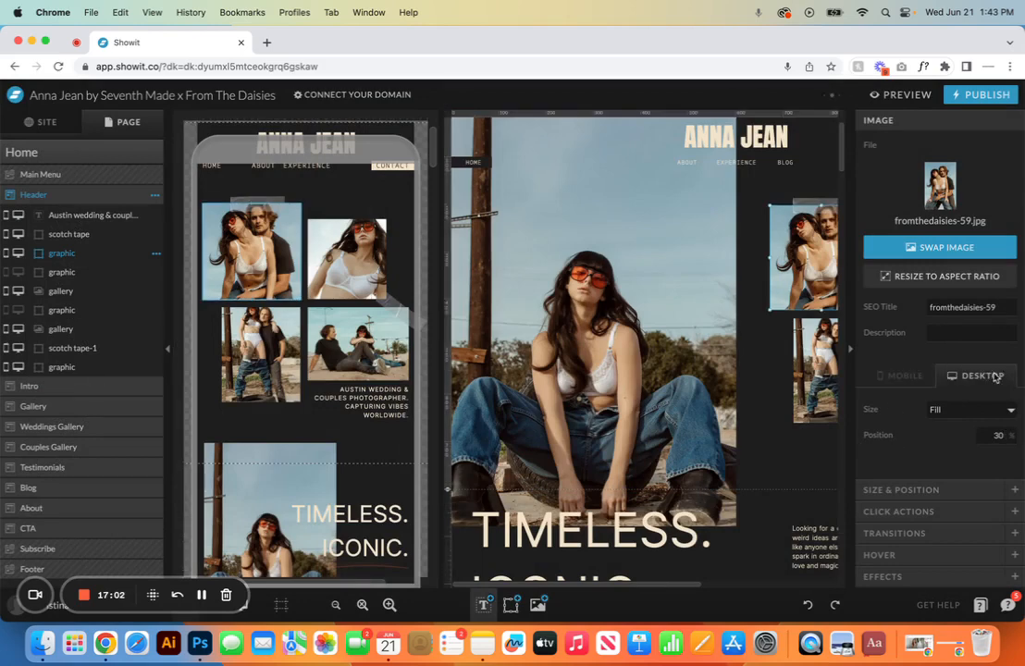
{"action": "left_click", "coordinate": [1009, 438]}
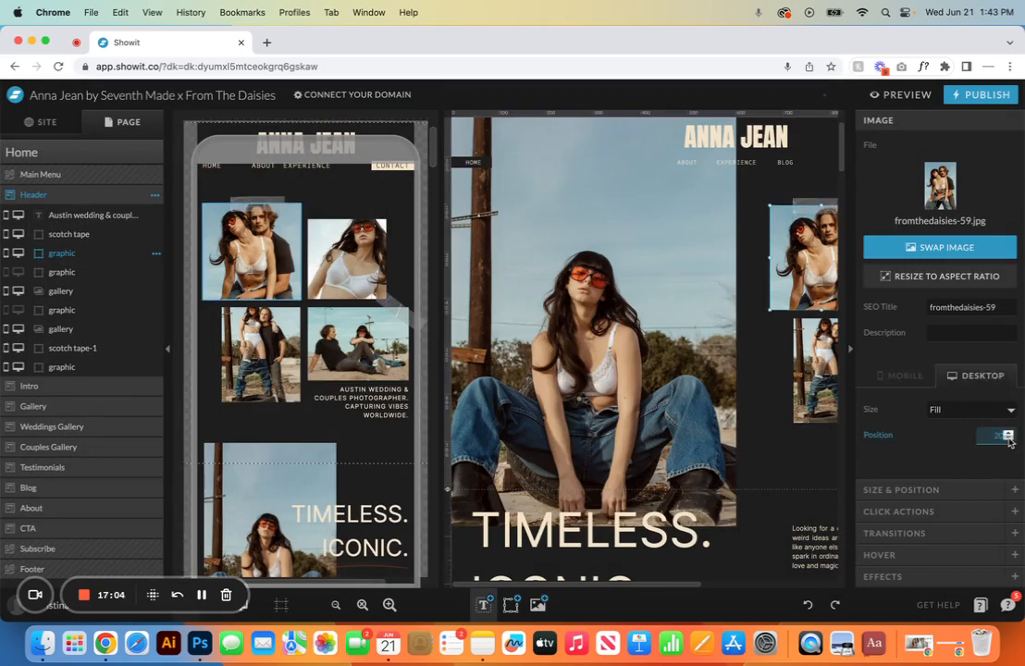
{"action": "left_click", "coordinate": [1009, 438]}
{"action": "left_click", "coordinate": [1009, 438]}
{"action": "left_click", "coordinate": [247, 612]}
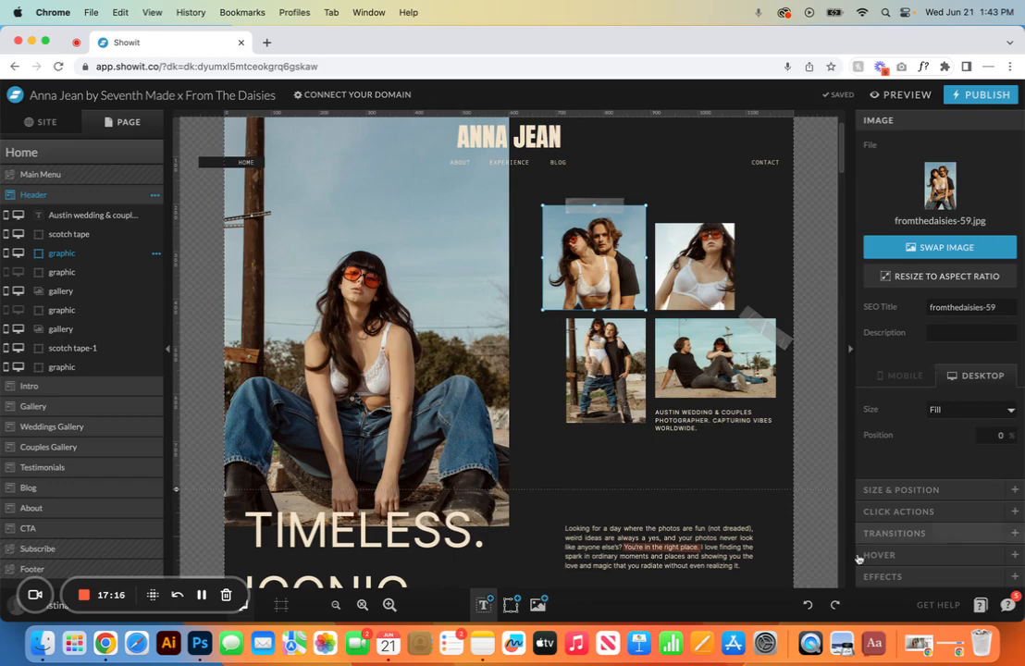
{"action": "left_click", "coordinate": [819, 606]}
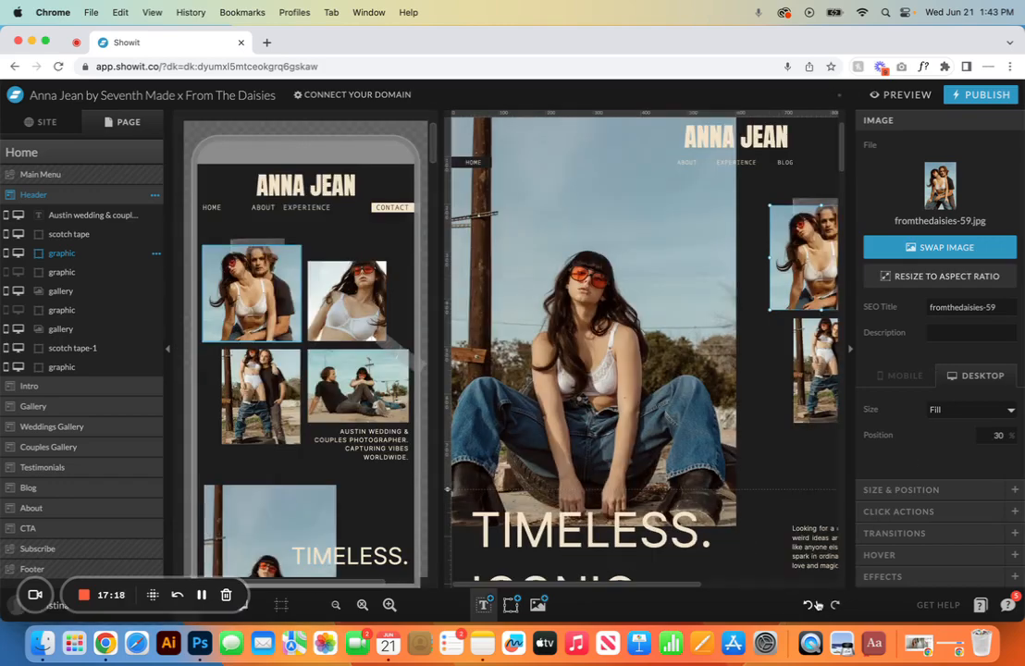
Step: Try adding fromthedaisies-8.jpg as the first image of the Header's upper gallery, and remove it before saving the gallery
{"action": "left_click", "coordinate": [359, 319]}
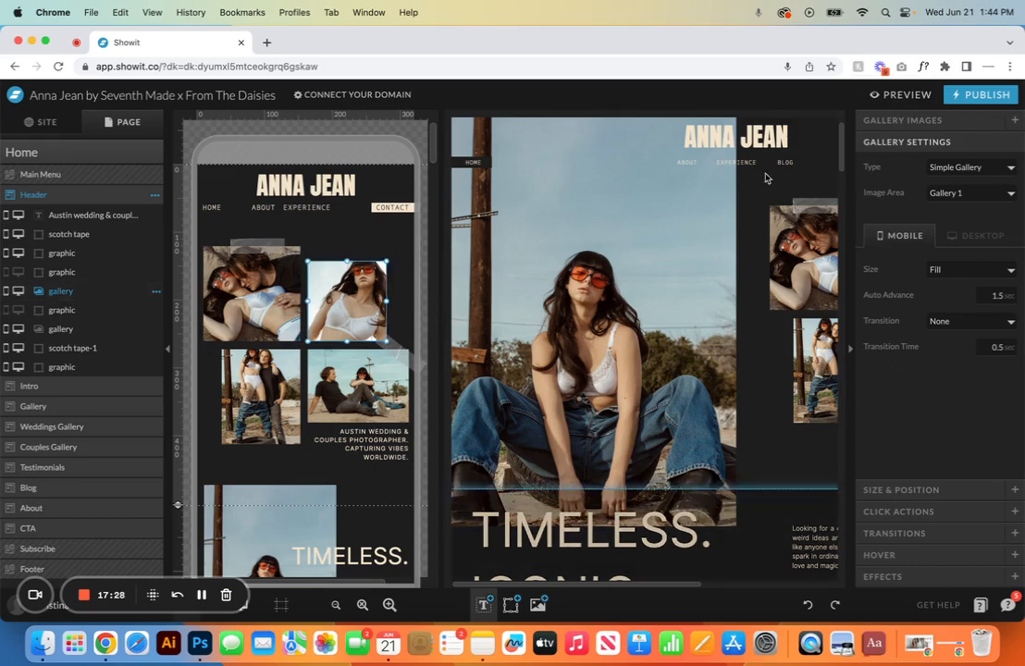
{"action": "left_click", "coordinate": [958, 123]}
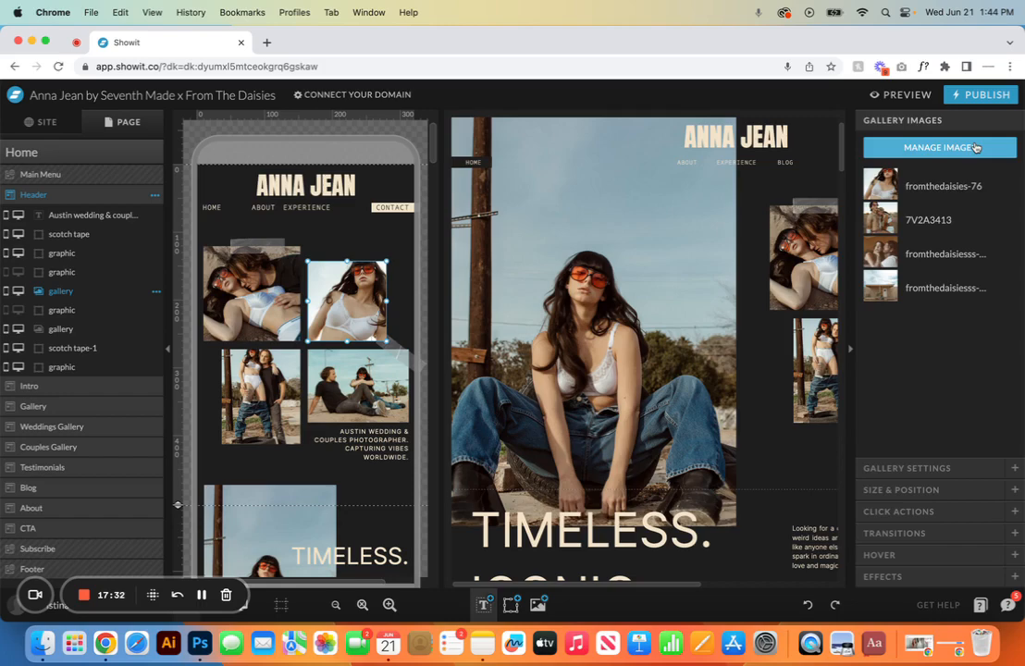
{"action": "left_click", "coordinate": [939, 147]}
{"action": "left_click", "coordinate": [678, 247]}
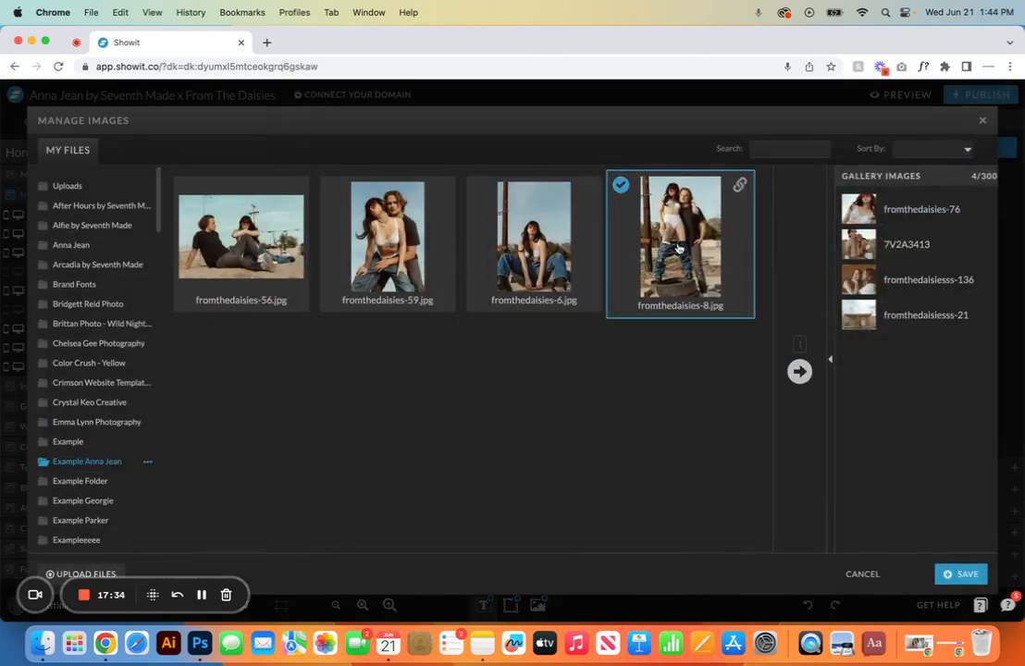
{"action": "left_click", "coordinate": [799, 371]}
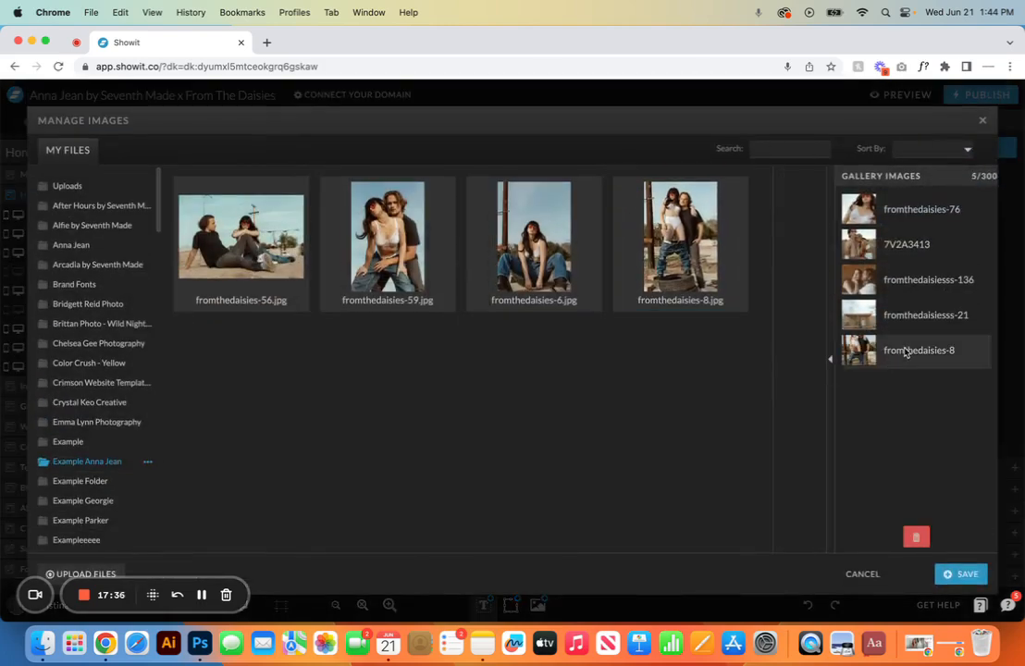
{"action": "left_click_drag", "start_coordinate": [905, 351], "coordinate": [905, 210]}
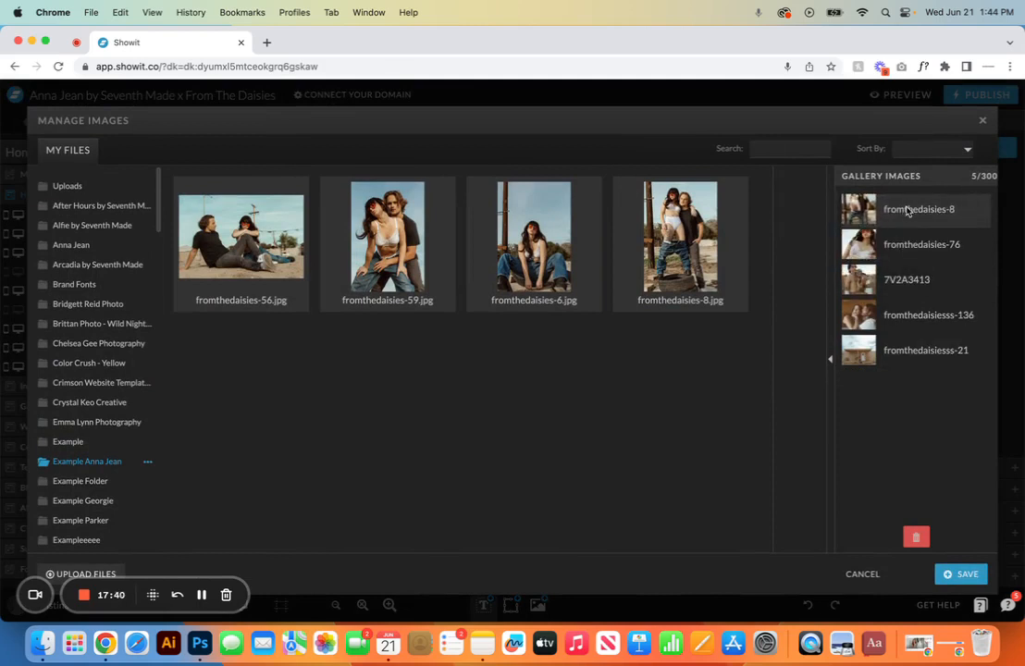
{"action": "left_click", "coordinate": [916, 537]}
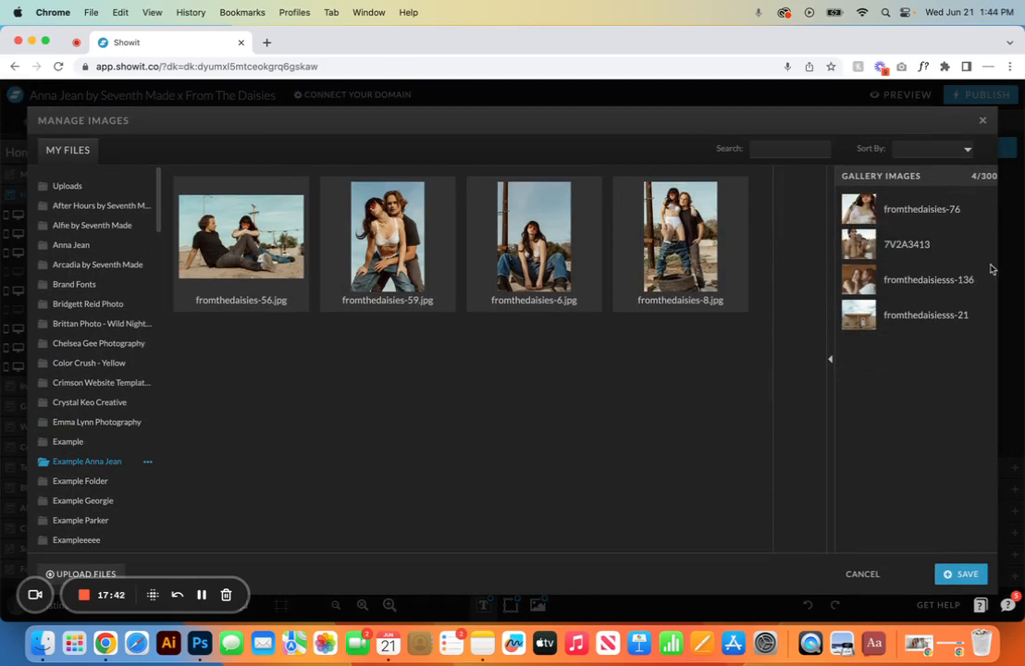
{"action": "left_click", "coordinate": [958, 573]}
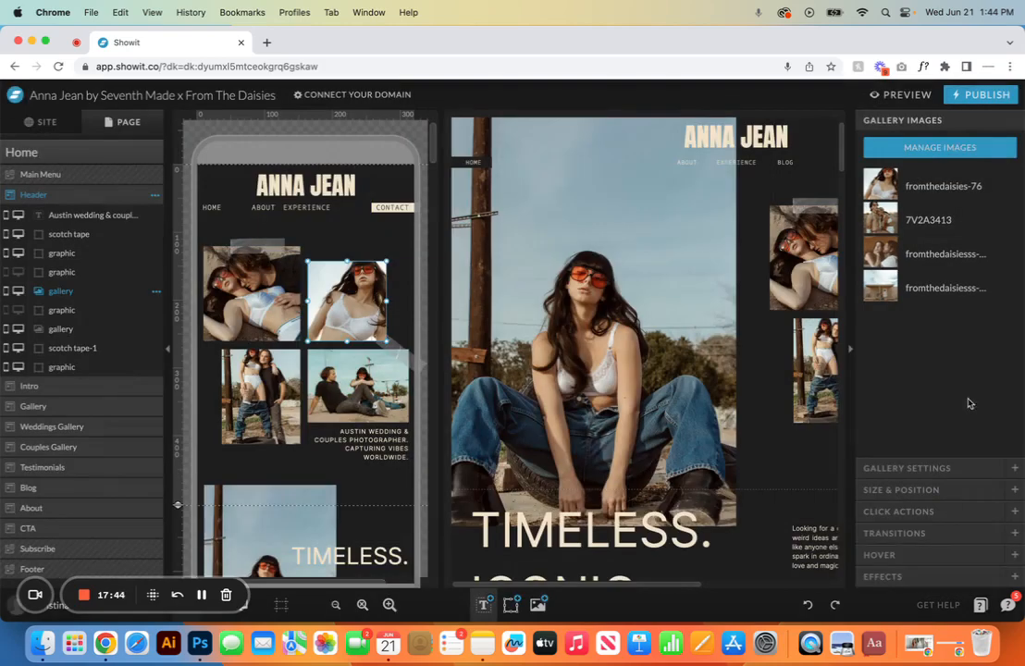
Step: Review the upper gallery's mobile settings and its transition options, keeping the transition at None
{"action": "left_click", "coordinate": [940, 468]}
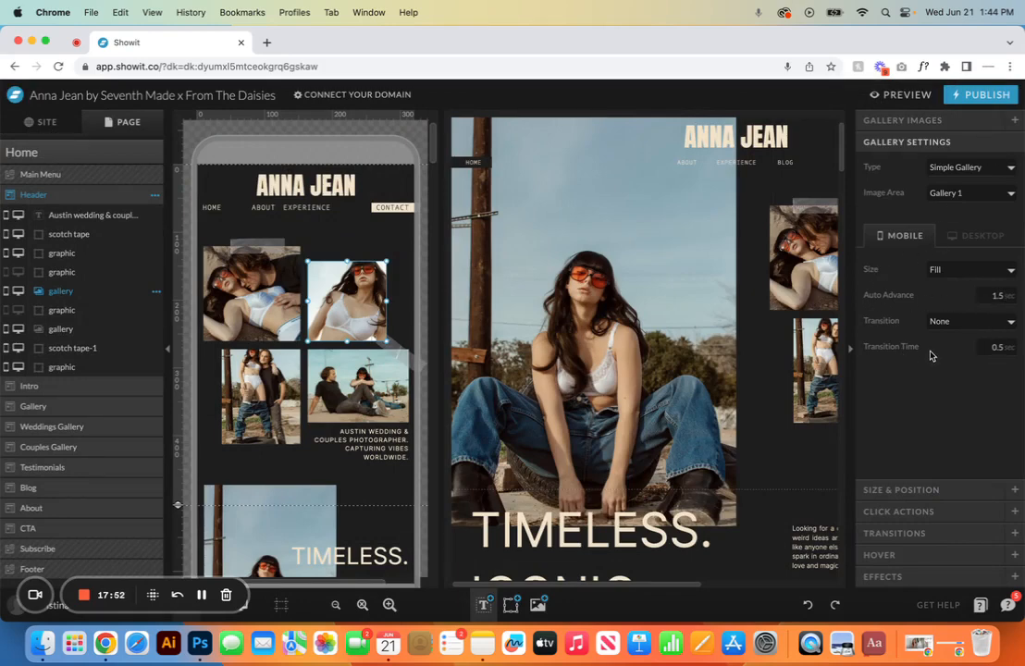
{"action": "left_click", "coordinate": [1010, 321]}
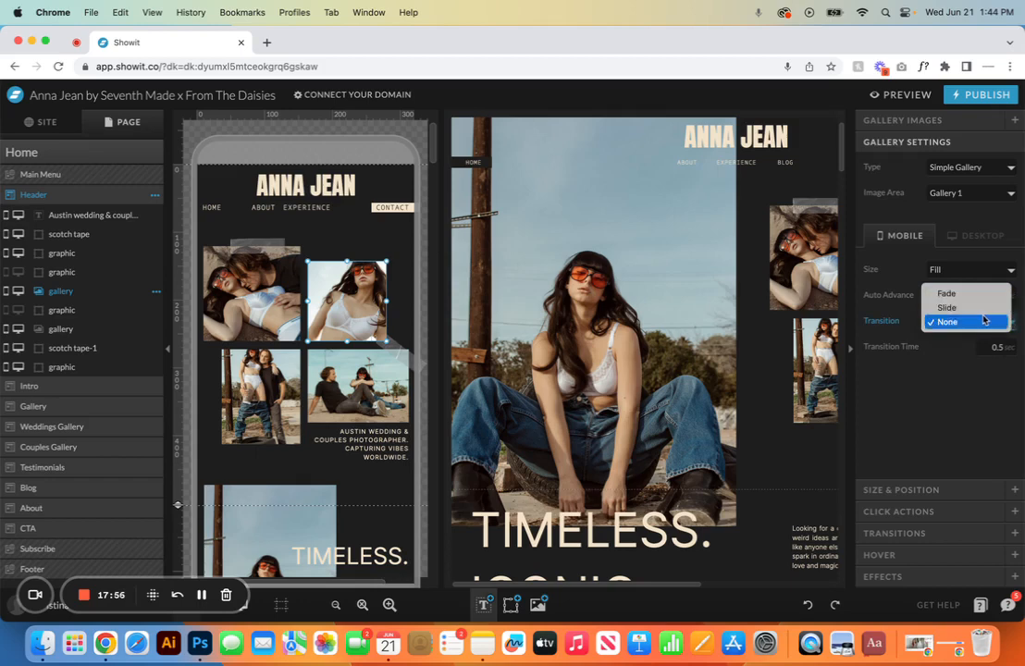
{"action": "left_click", "coordinate": [984, 321]}
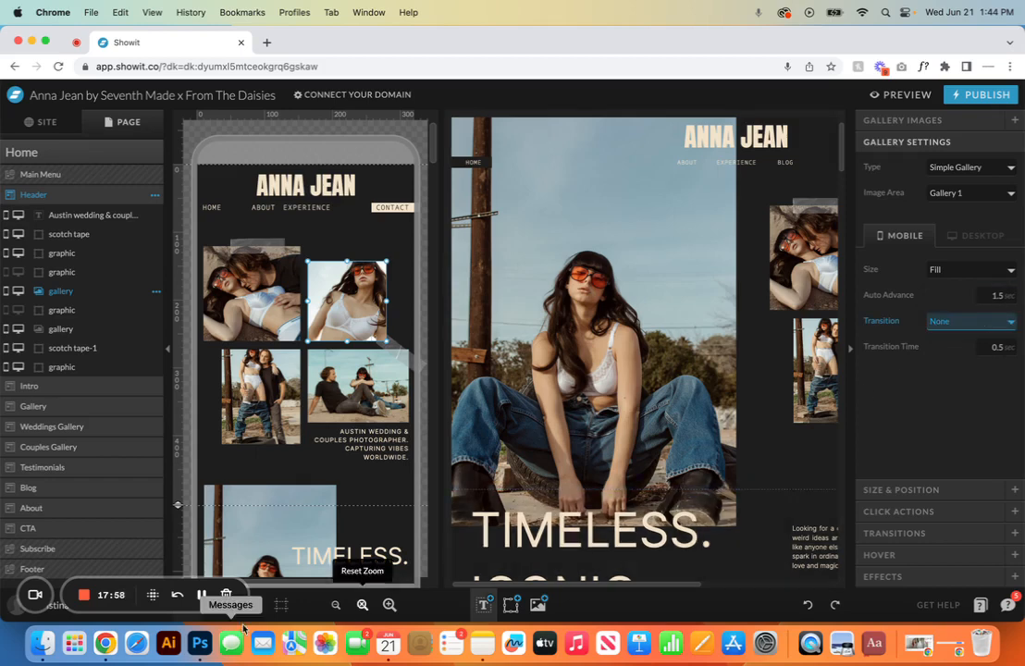
Step: In the desktop-only layout, try showing the hidden fromthedaisies-76.jpg graphic and hide it again, and inspect the gallery and hidden graphic listed below it
{"action": "left_click", "coordinate": [243, 609]}
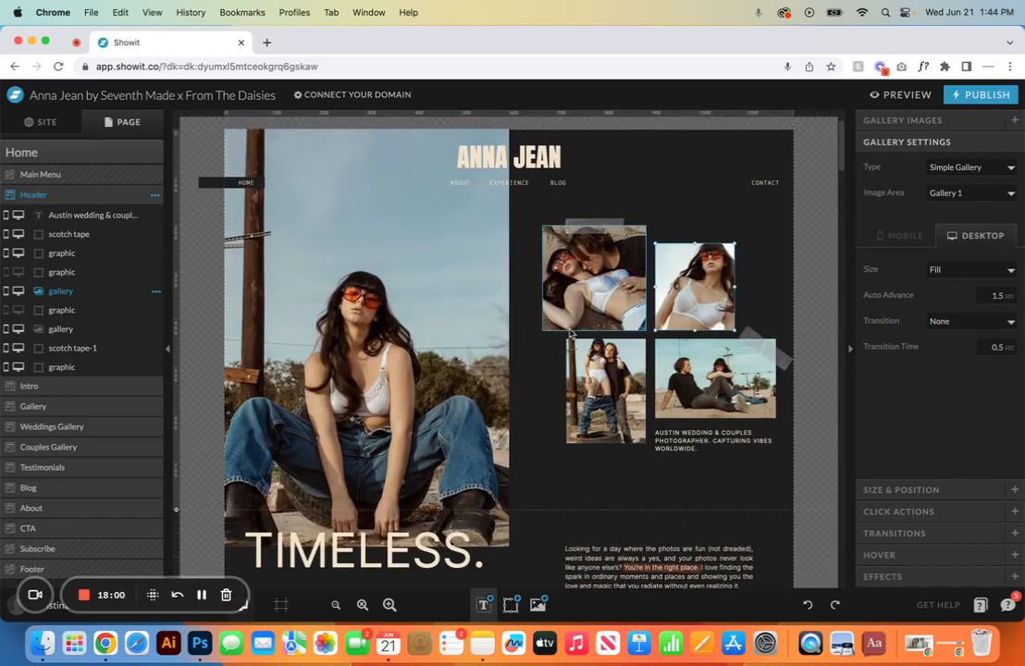
{"action": "left_click", "coordinate": [65, 272]}
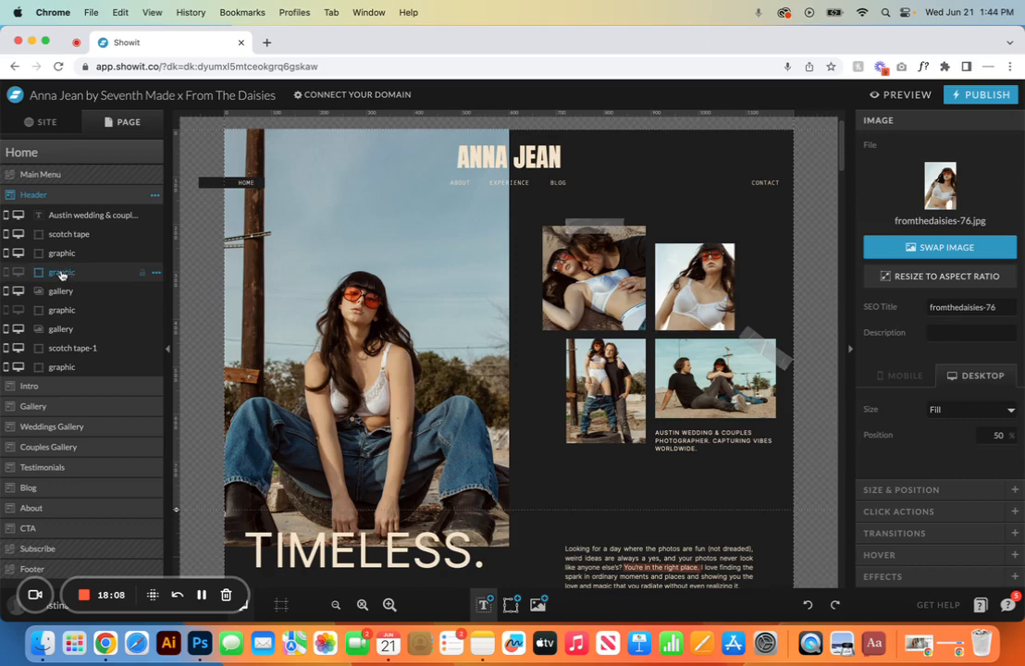
{"action": "left_click", "coordinate": [22, 274]}
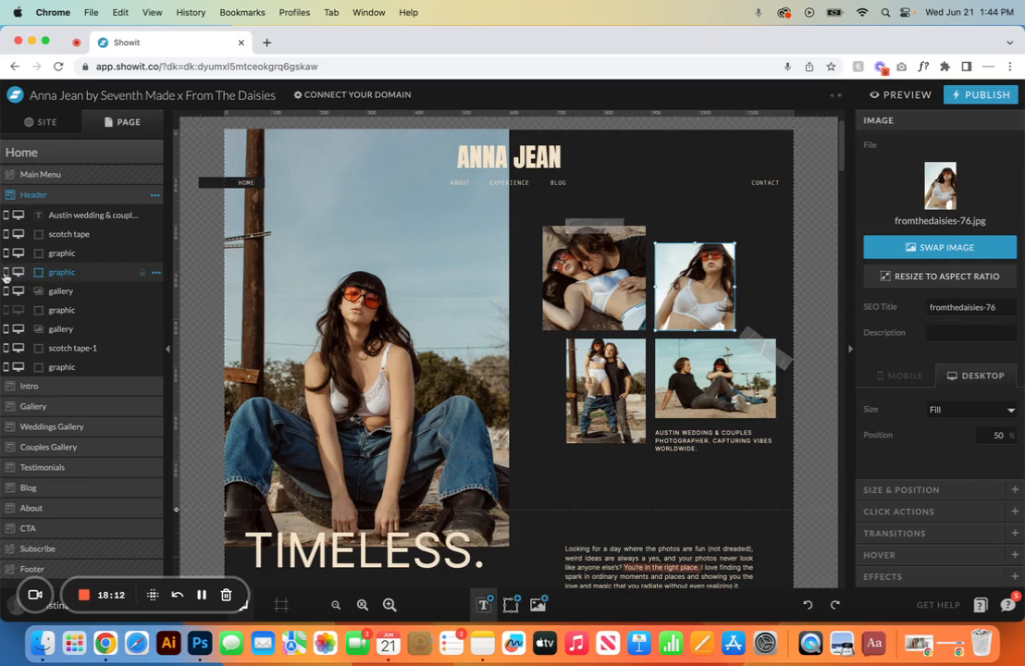
{"action": "left_click", "coordinate": [17, 275]}
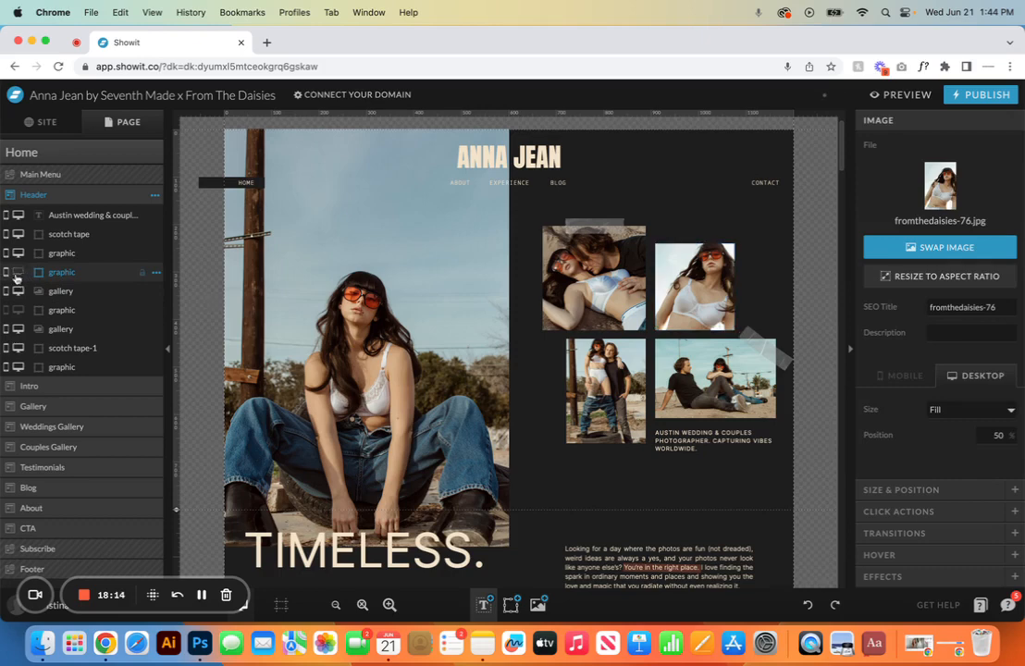
{"action": "left_click", "coordinate": [76, 293]}
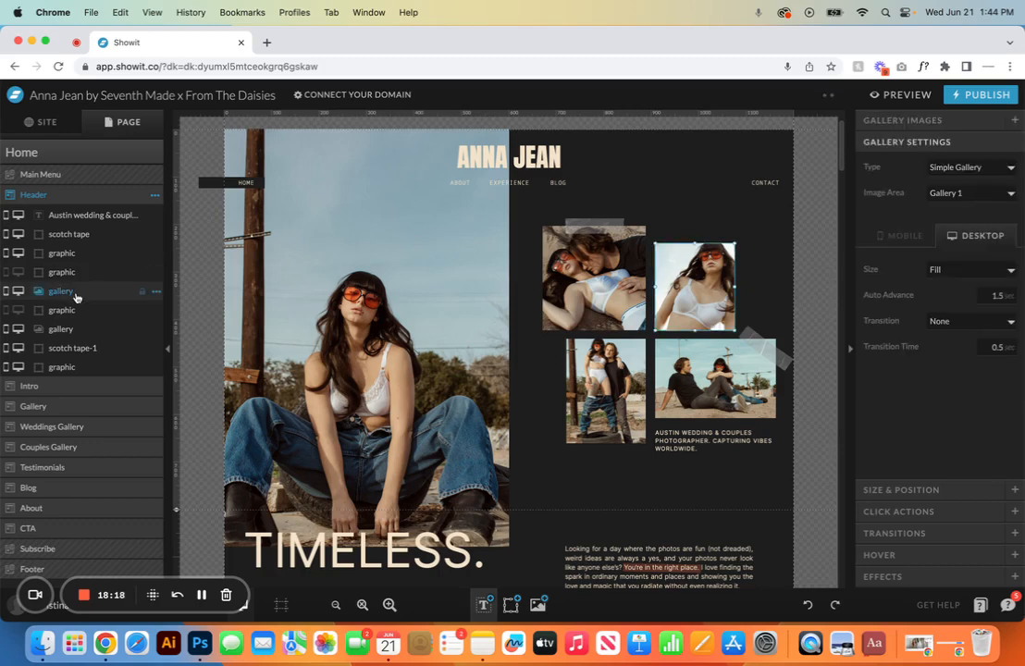
{"action": "left_click", "coordinate": [81, 308]}
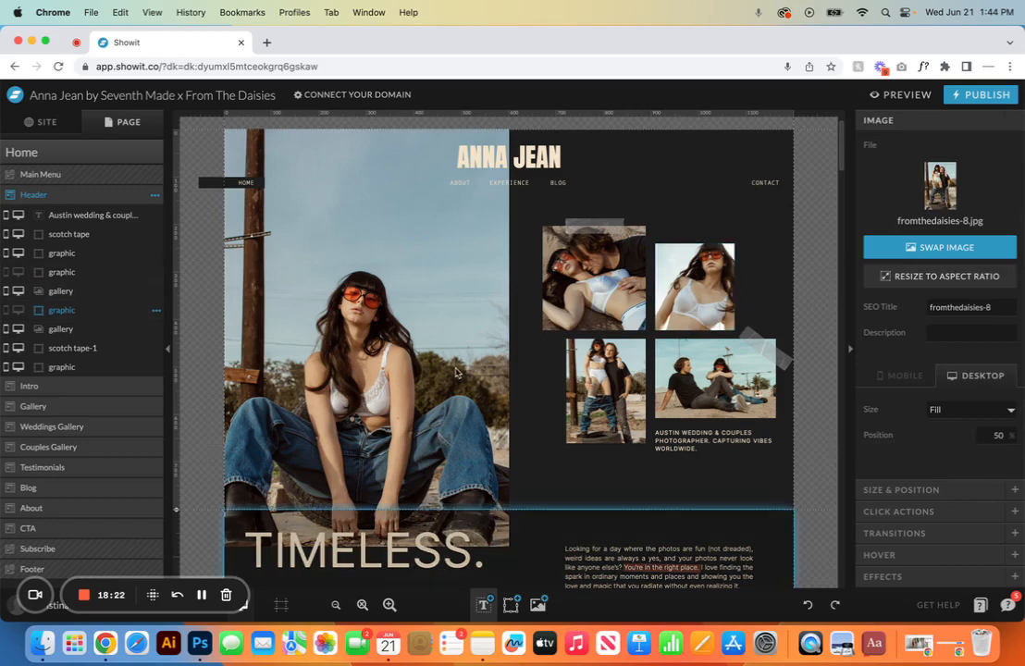
Step: Try adding fromthedaisies-56.jpg as the first image of the Header's lower gallery, and remove it before saving the gallery
{"action": "left_click", "coordinate": [606, 388]}
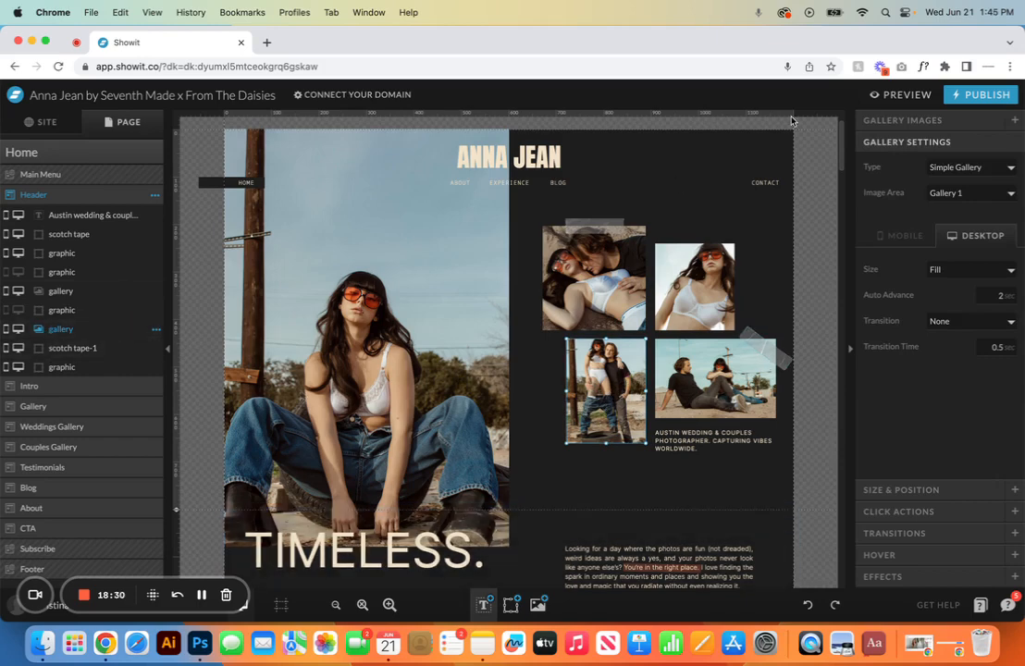
{"action": "left_click", "coordinate": [893, 121]}
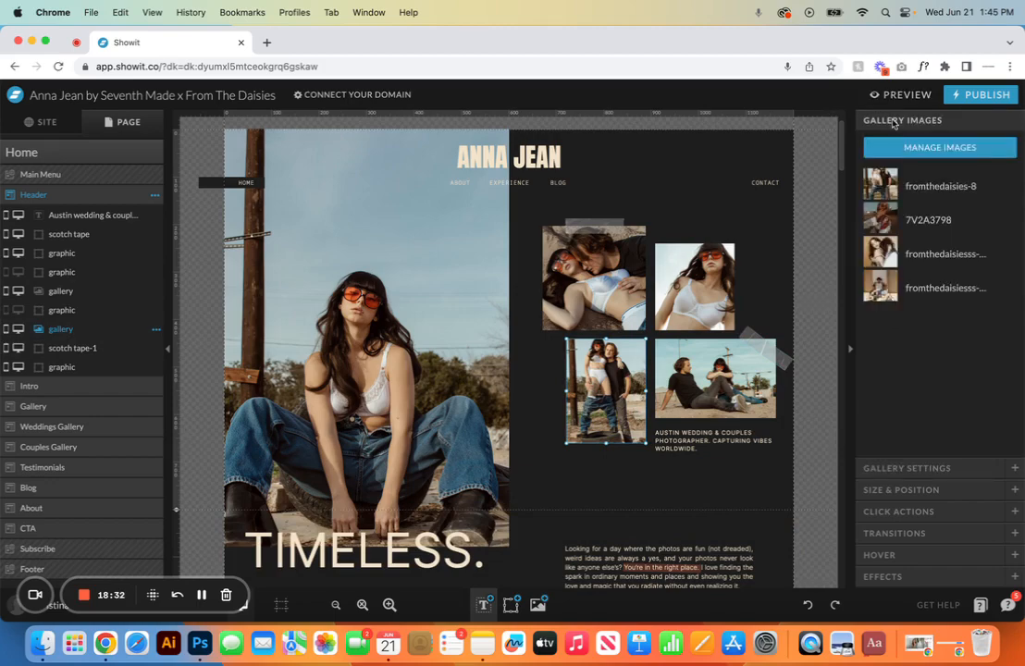
{"action": "left_click", "coordinate": [934, 146]}
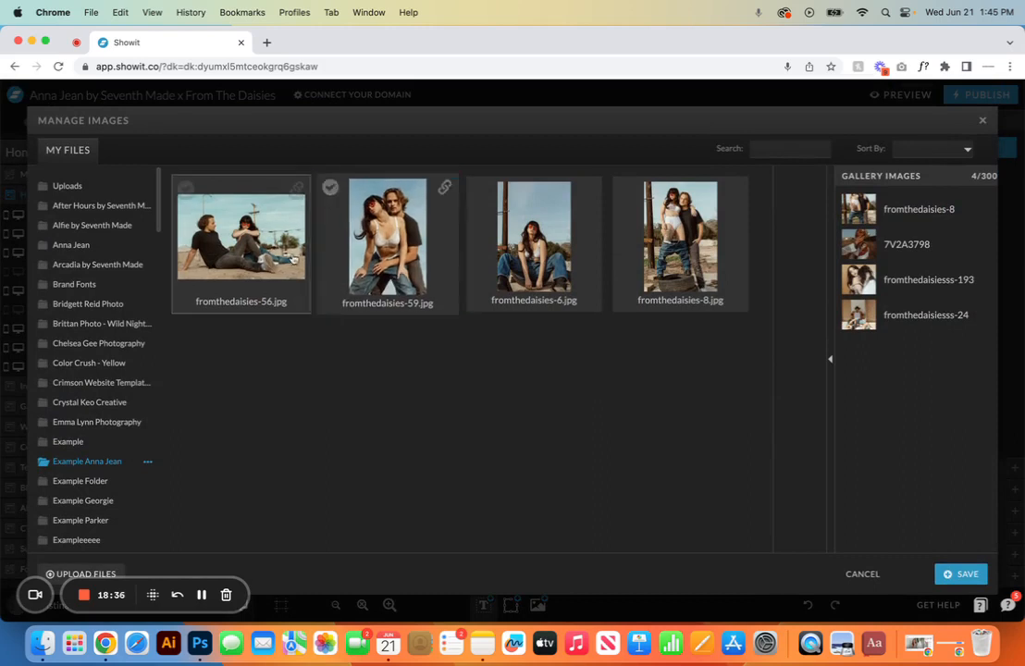
{"action": "left_click_drag", "start_coordinate": [241, 236], "coordinate": [938, 209]}
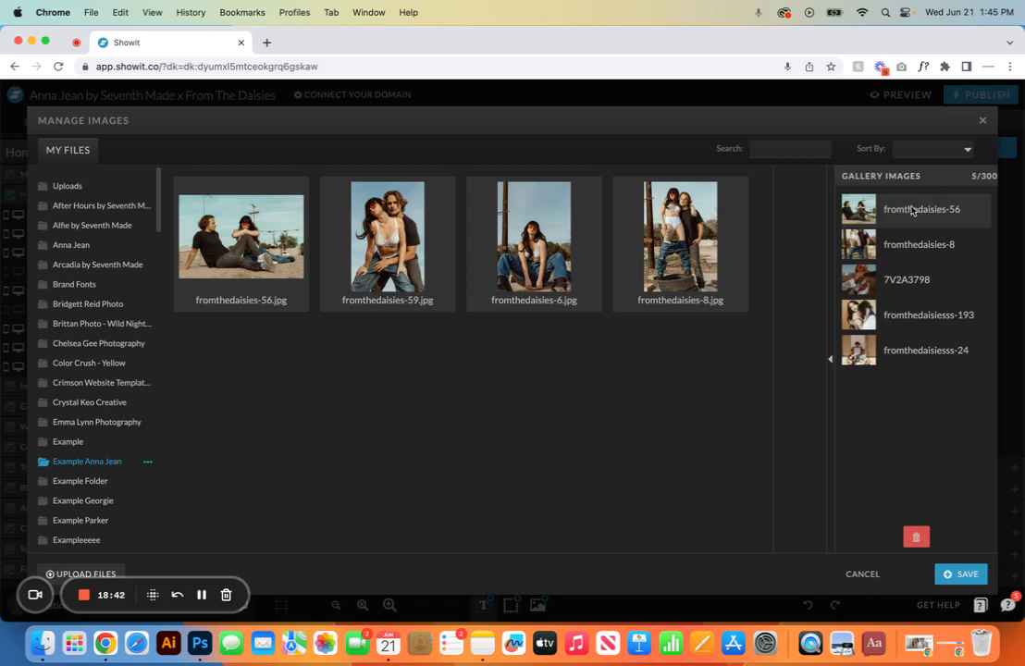
{"action": "left_click", "coordinate": [916, 539]}
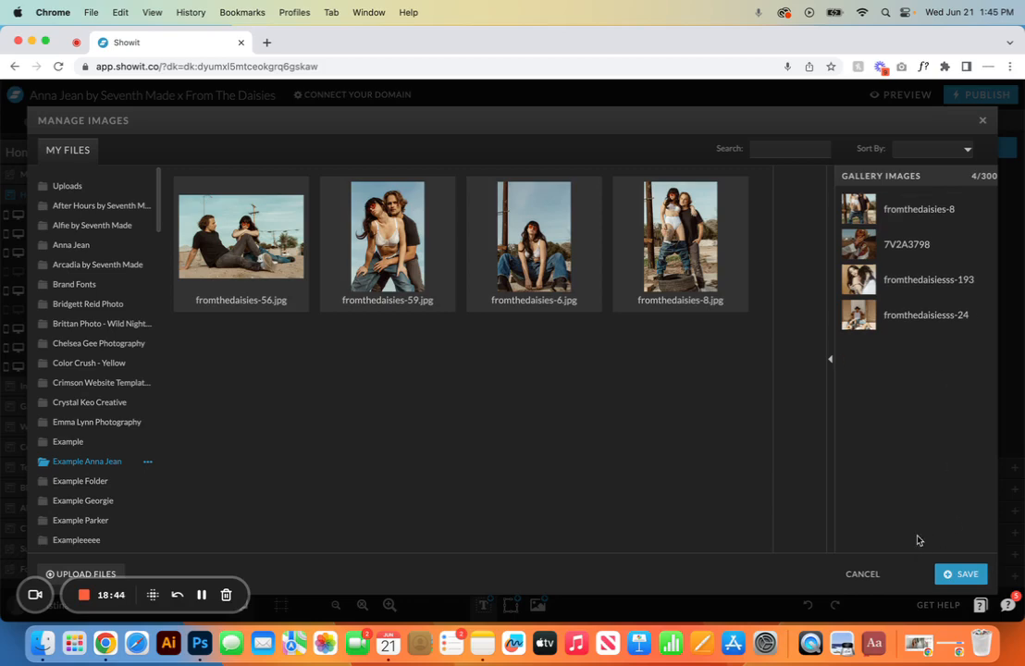
{"action": "left_click", "coordinate": [943, 572]}
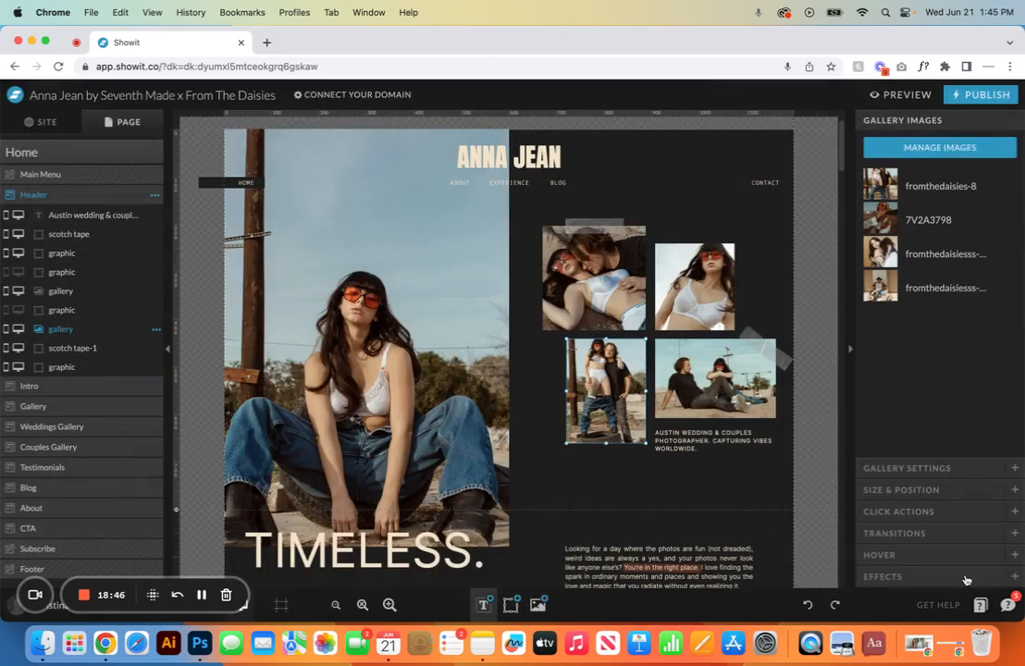
Step: Review the lower gallery's desktop settings, and try toggling the visibility of the hidden fromthedaisies-8.jpg graphic listed above it
{"action": "left_click", "coordinate": [906, 468]}
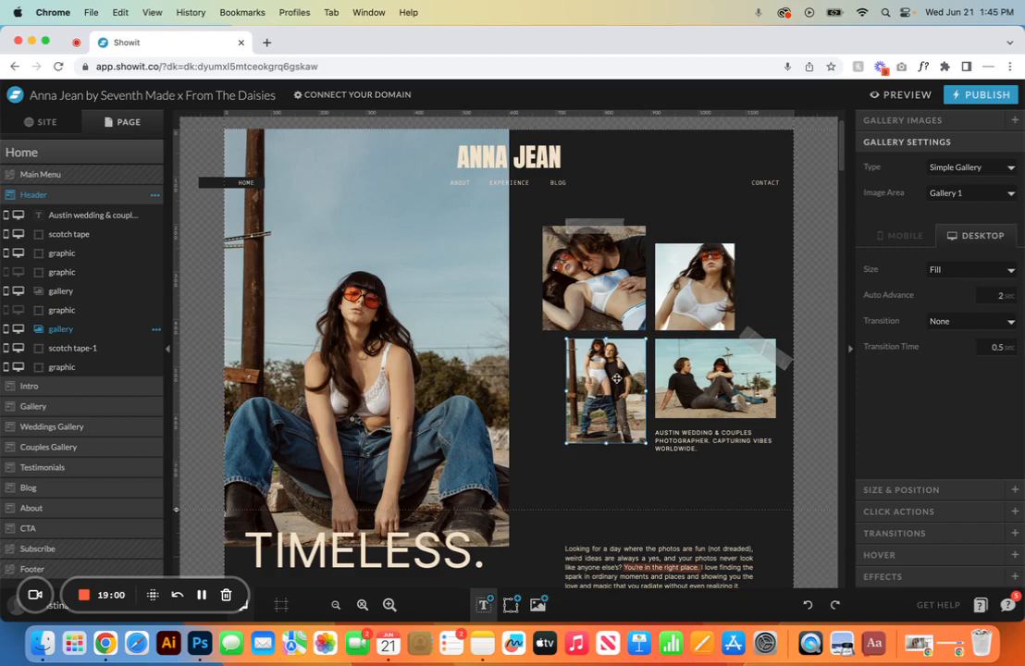
{"action": "left_click", "coordinate": [18, 312]}
{"action": "left_click", "coordinate": [8, 312]}
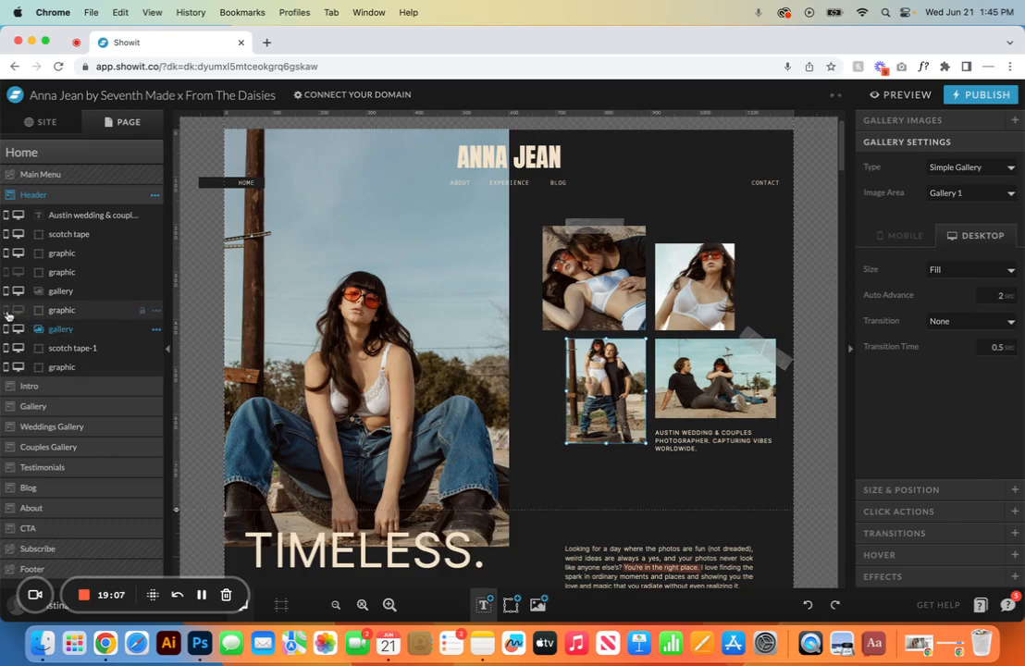
Step: Try hiding the upper scotch tape in the Header on mobile and desktop, and show it again
{"action": "left_click", "coordinate": [598, 224]}
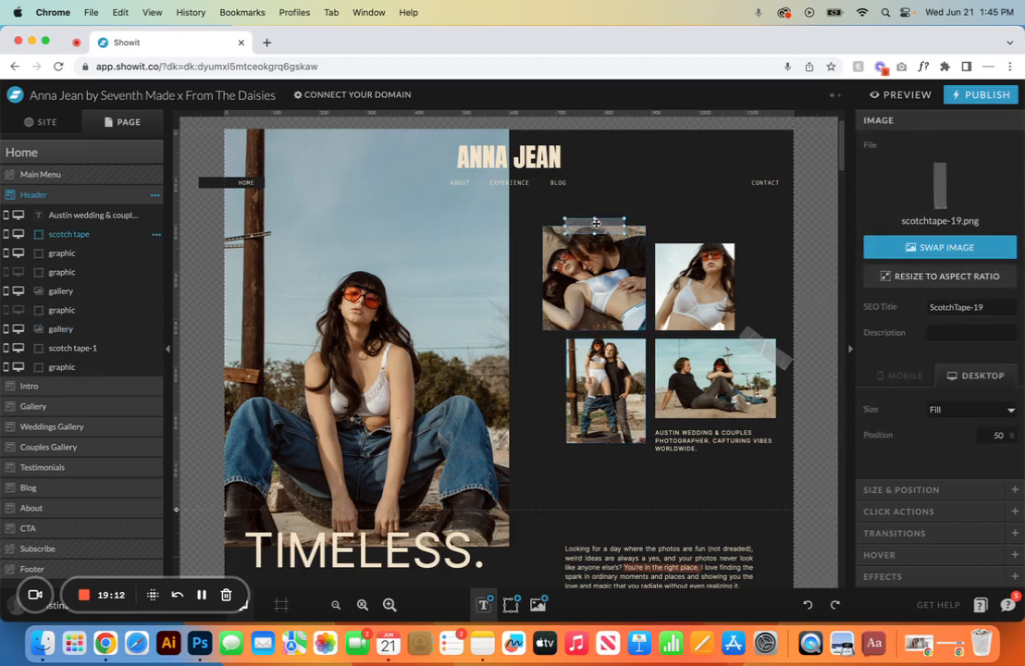
{"action": "left_click", "coordinate": [18, 234]}
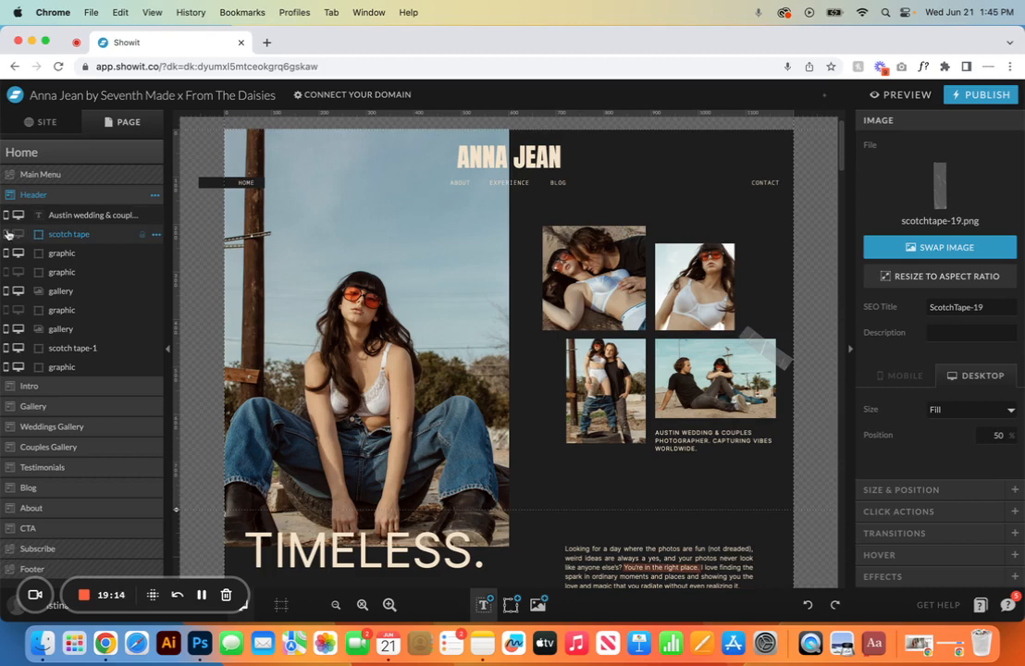
{"action": "left_click", "coordinate": [19, 234]}
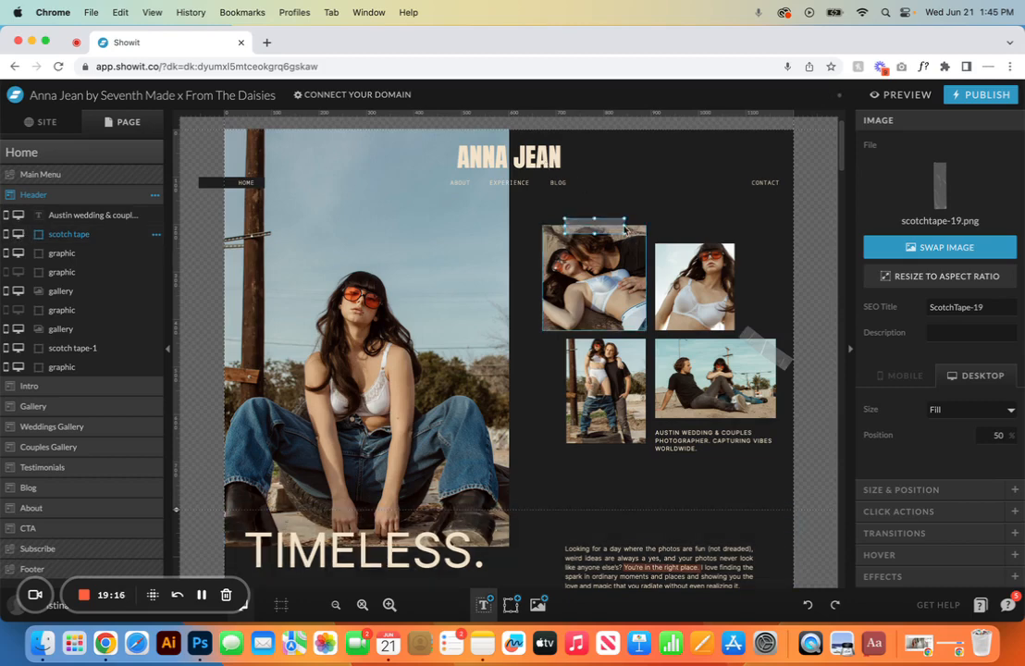
Step: Try moving the upper scotch tape diagonally across the corner of its photo, and undo the placement changes
{"action": "left_click_drag", "start_coordinate": [612, 225], "coordinate": [563, 223]}
{"action": "left_click", "coordinate": [528, 350]}
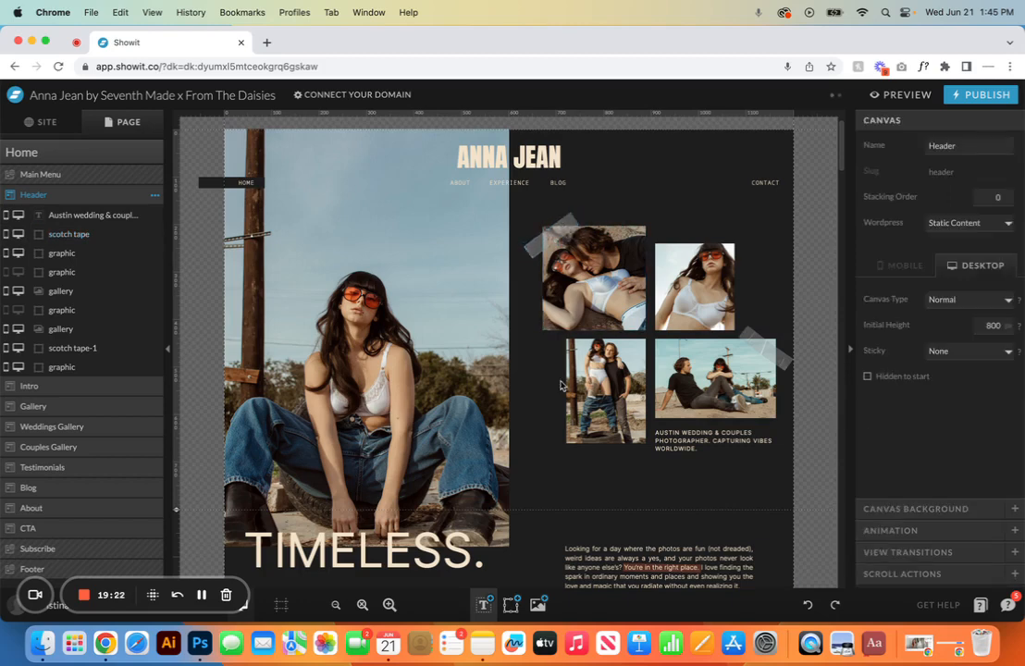
{"action": "left_click", "coordinate": [807, 603]}
{"action": "left_click", "coordinate": [807, 603]}
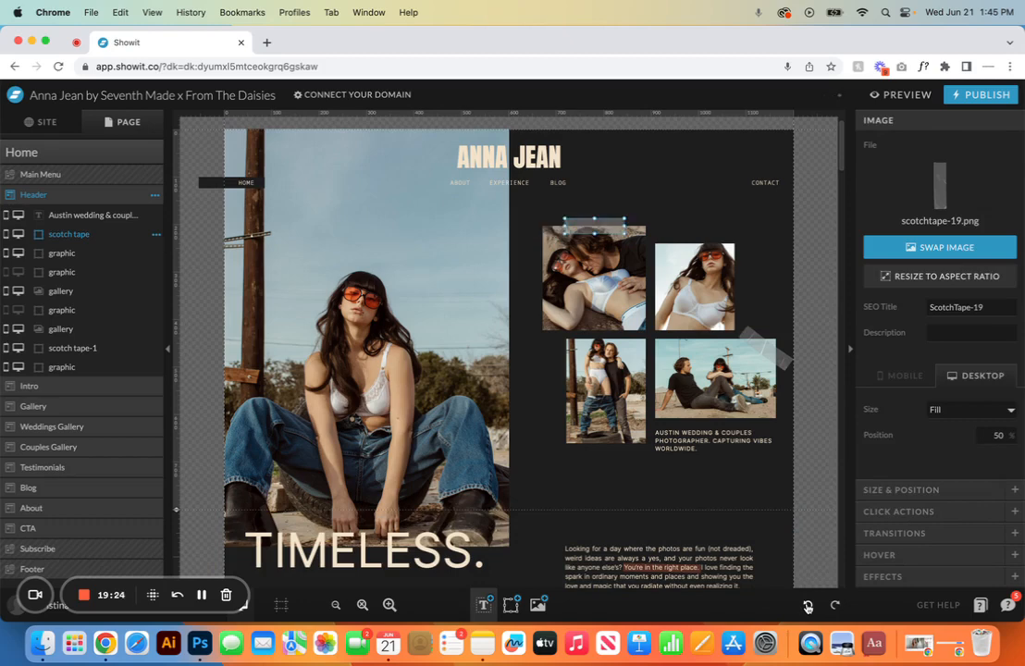
{"action": "left_click", "coordinate": [807, 603]}
Step: Try widening the photo under the upper scotch tape toward the large portrait, and undo the resize
{"action": "left_click", "coordinate": [616, 314]}
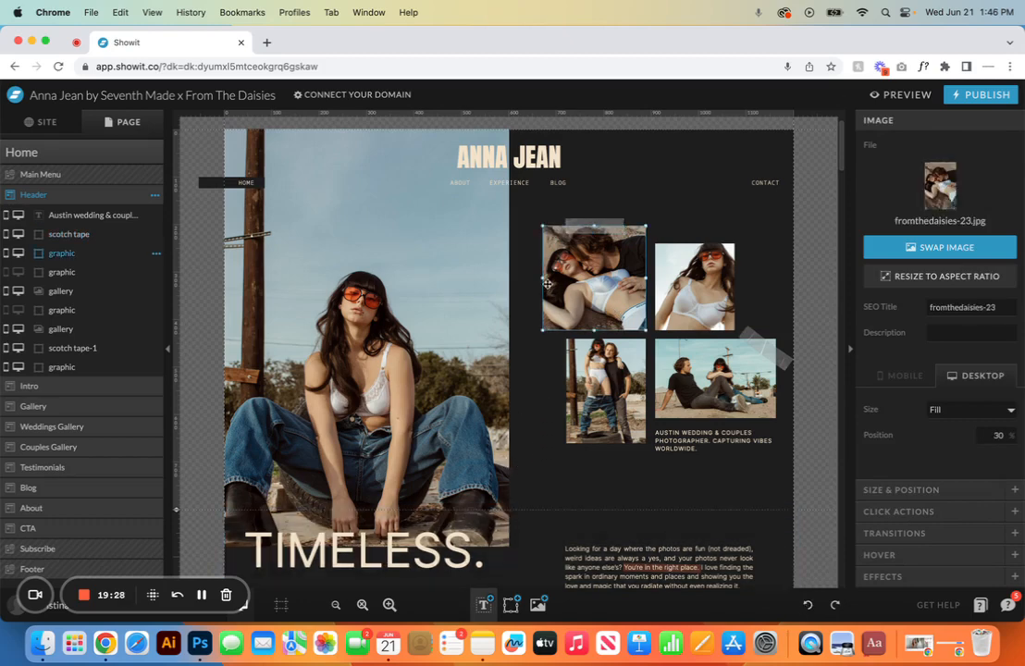
{"action": "left_click_drag", "start_coordinate": [543, 277], "coordinate": [456, 286]}
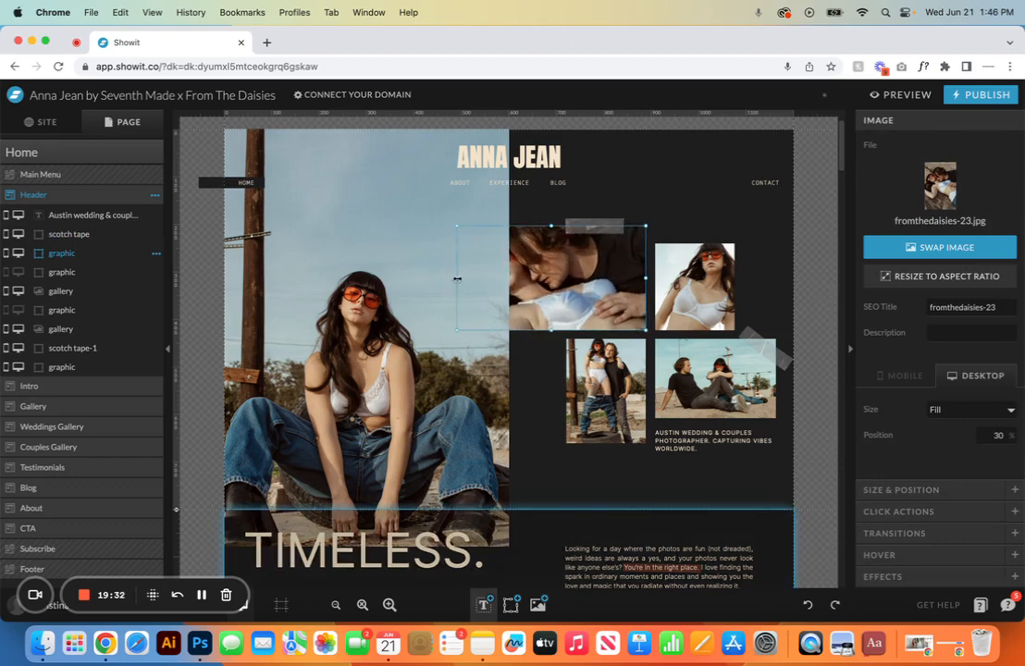
{"action": "left_click", "coordinate": [807, 604]}
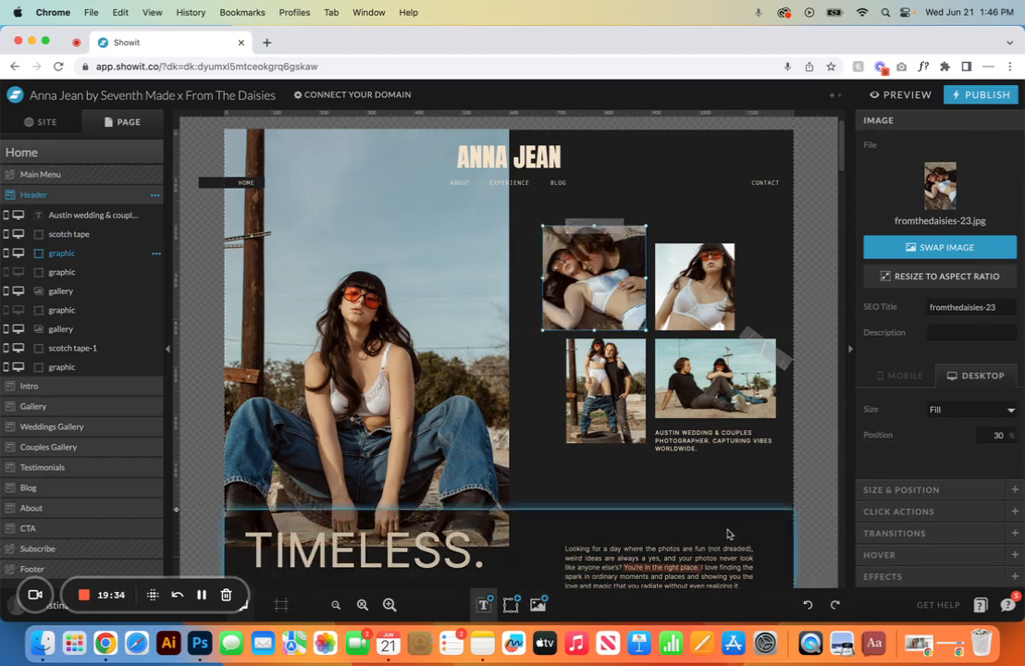
Step: Try hiding the photo under the upper scotch tape, show it again, and deselect it
{"action": "left_click", "coordinate": [11, 252]}
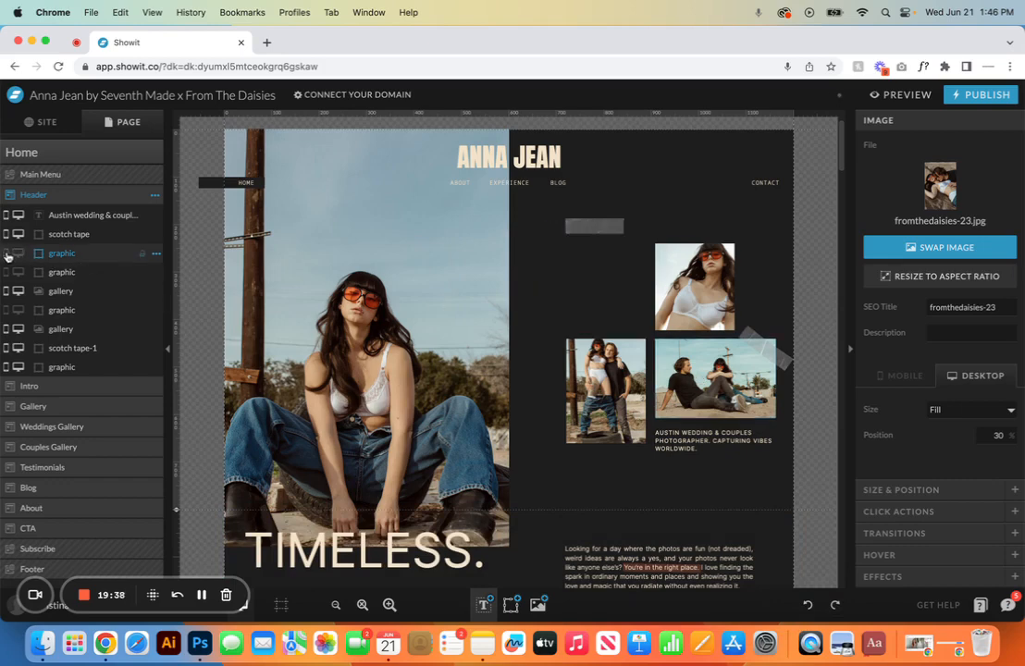
{"action": "left_click", "coordinate": [11, 253]}
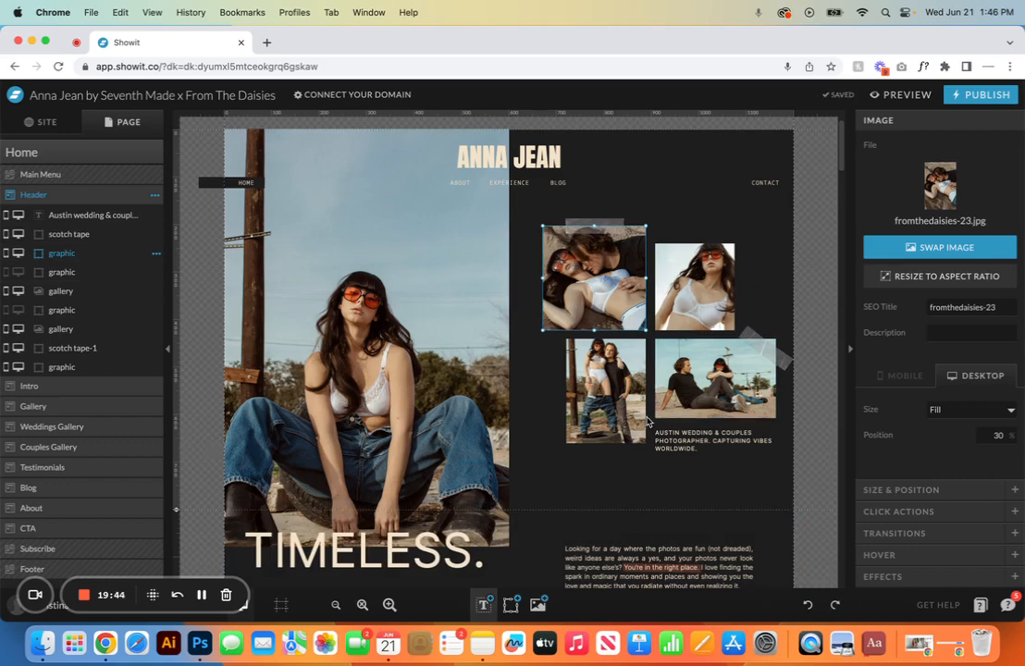
{"action": "left_click", "coordinate": [586, 479]}
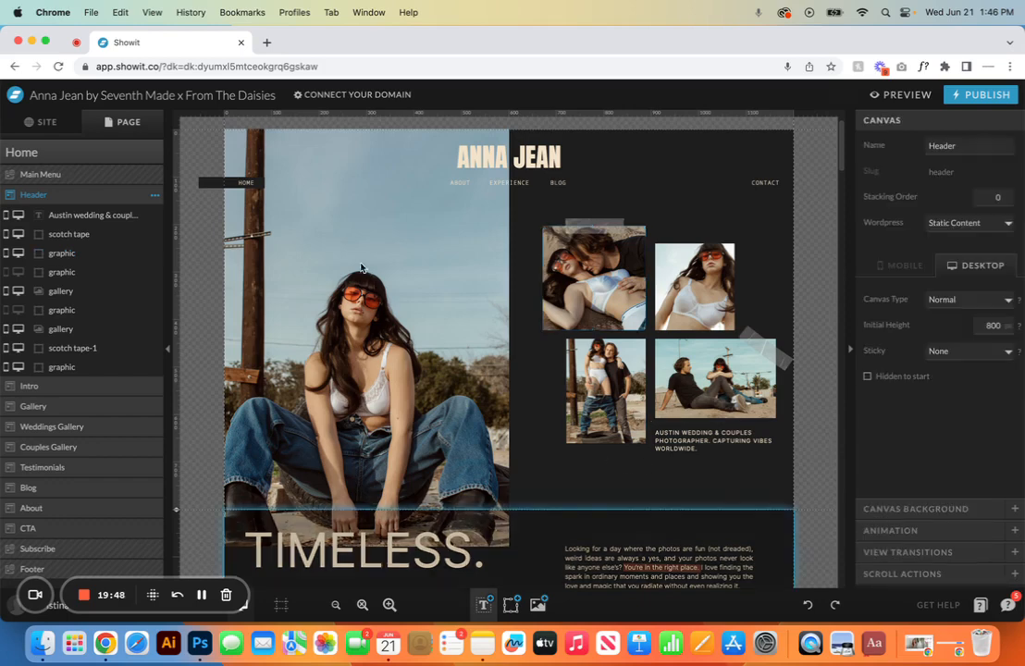
Step: Try adding fromthedaisies-59.jpg to the Header and enlarging it to cover the canvas half beside the large portrait, about 599 × 800 px
{"action": "left_click", "coordinate": [536, 466]}
{"action": "left_click", "coordinate": [538, 605]}
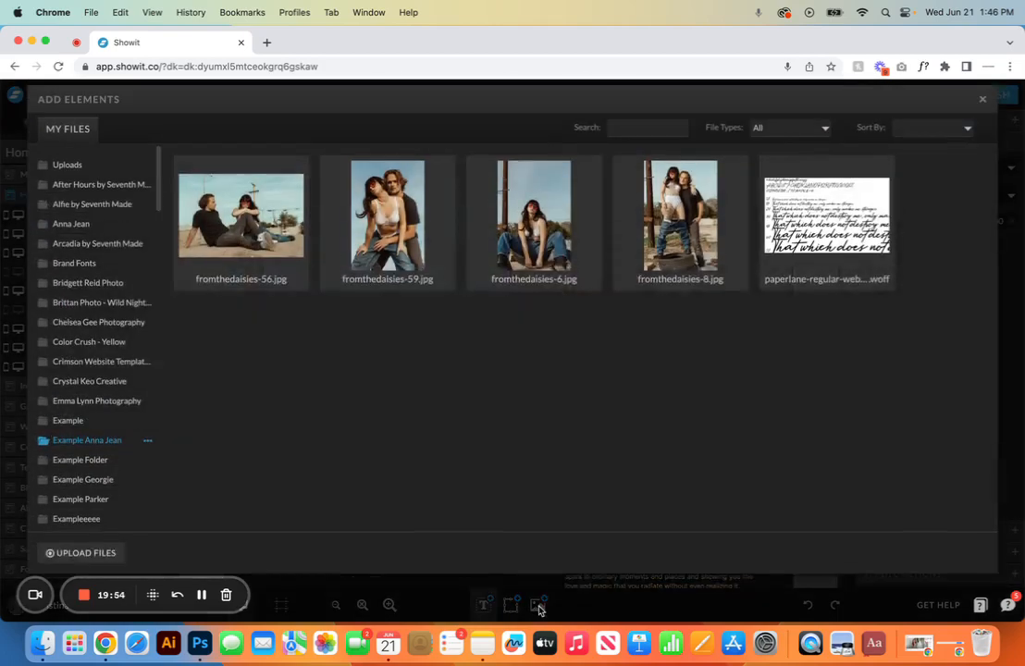
{"action": "left_click", "coordinate": [368, 255]}
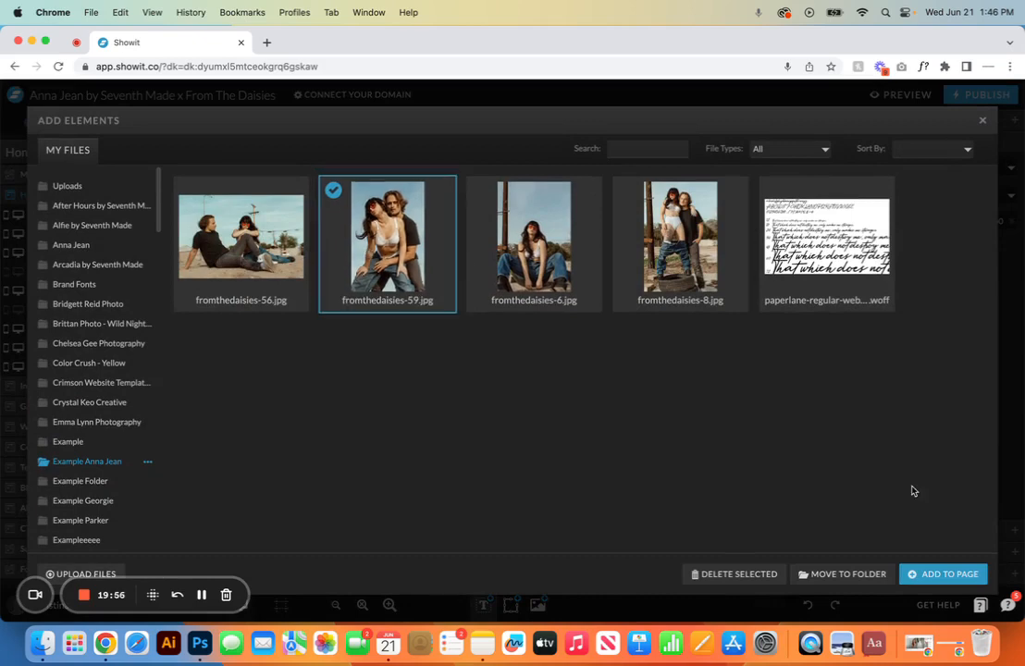
{"action": "left_click", "coordinate": [929, 573]}
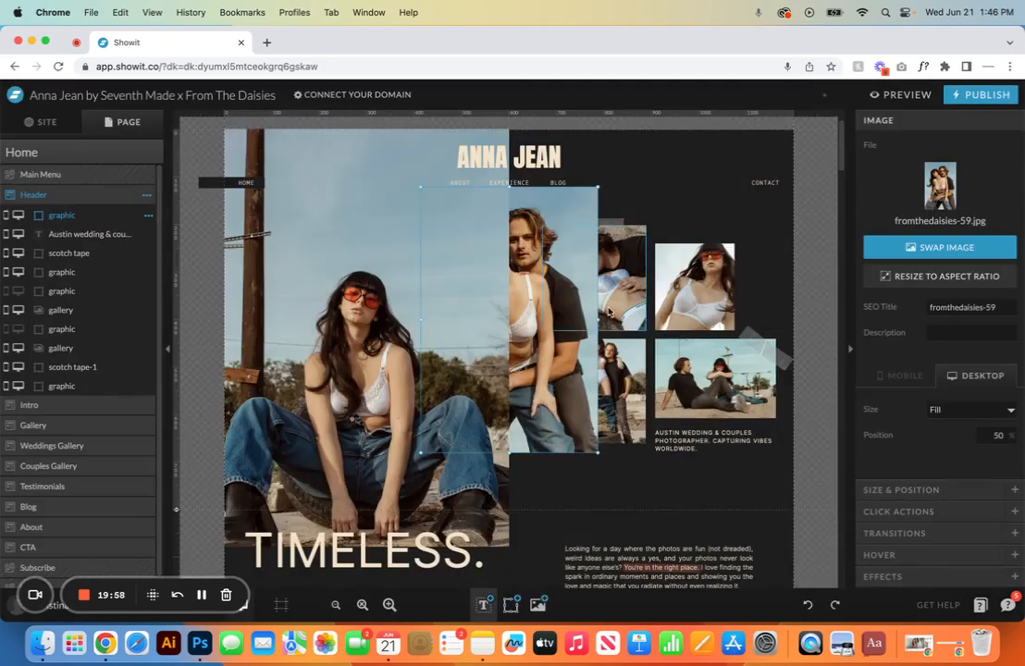
{"action": "left_click_drag", "start_coordinate": [552, 290], "coordinate": [676, 308]}
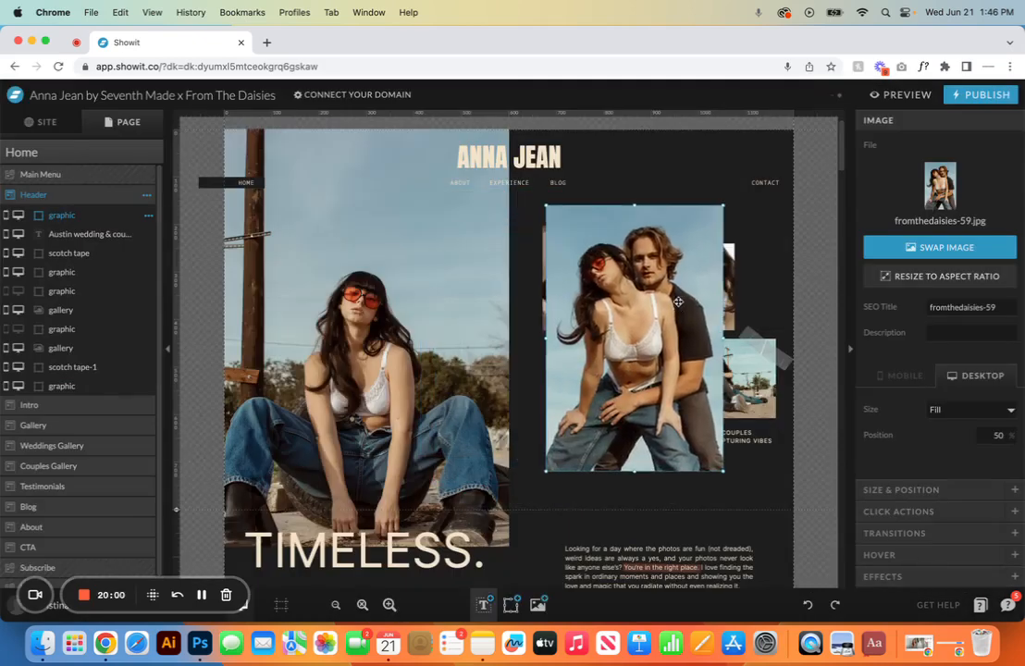
{"action": "left_click_drag", "start_coordinate": [724, 206], "coordinate": [794, 131]}
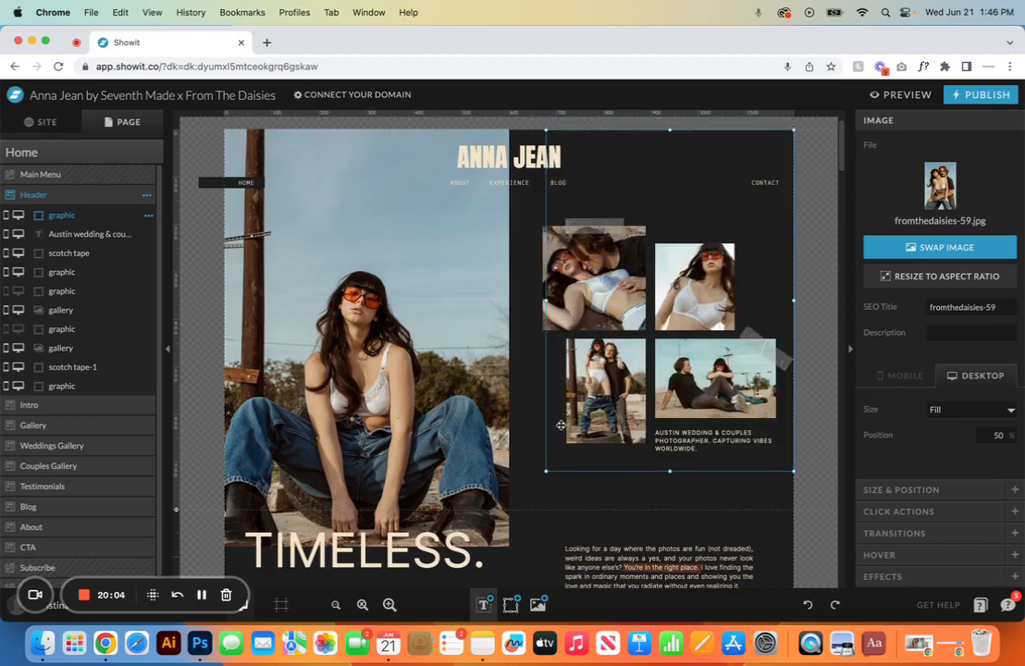
{"action": "left_click_drag", "start_coordinate": [546, 472], "coordinate": [508, 510]}
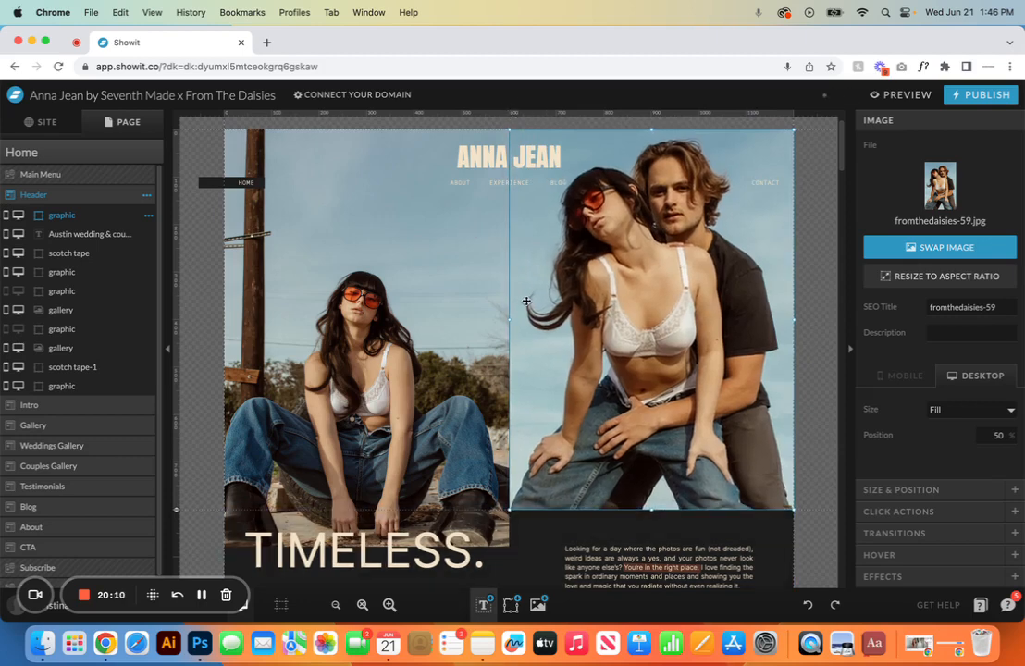
Step: Try setting the added photo's width to 600 px and X to 600 px, with horizontal locking that stretches it to the outer edge
{"action": "left_click", "coordinate": [916, 493]}
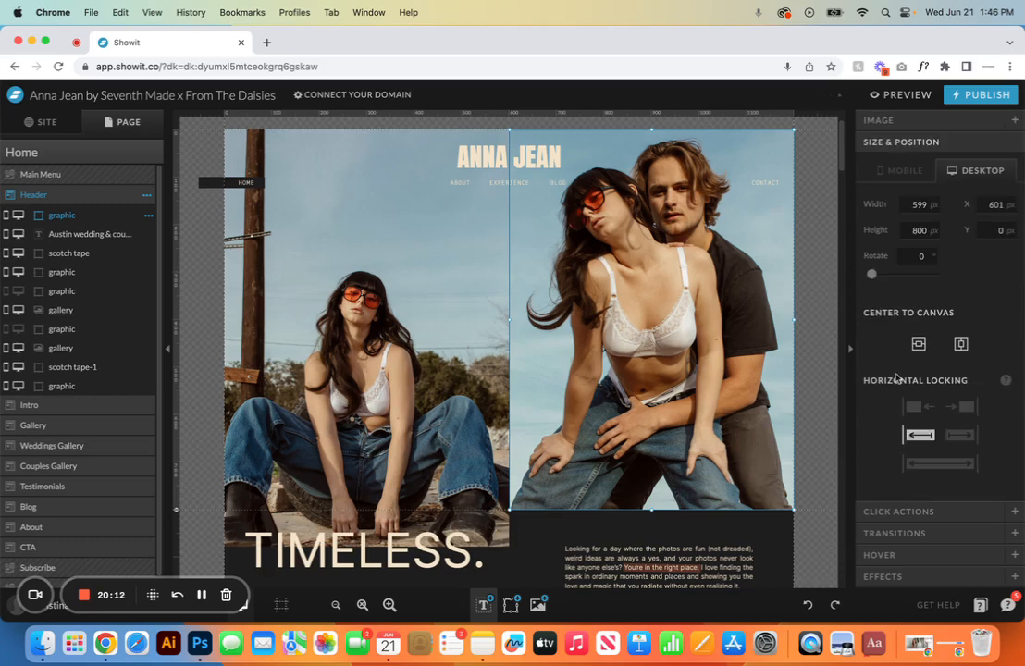
{"action": "left_click", "coordinate": [931, 204]}
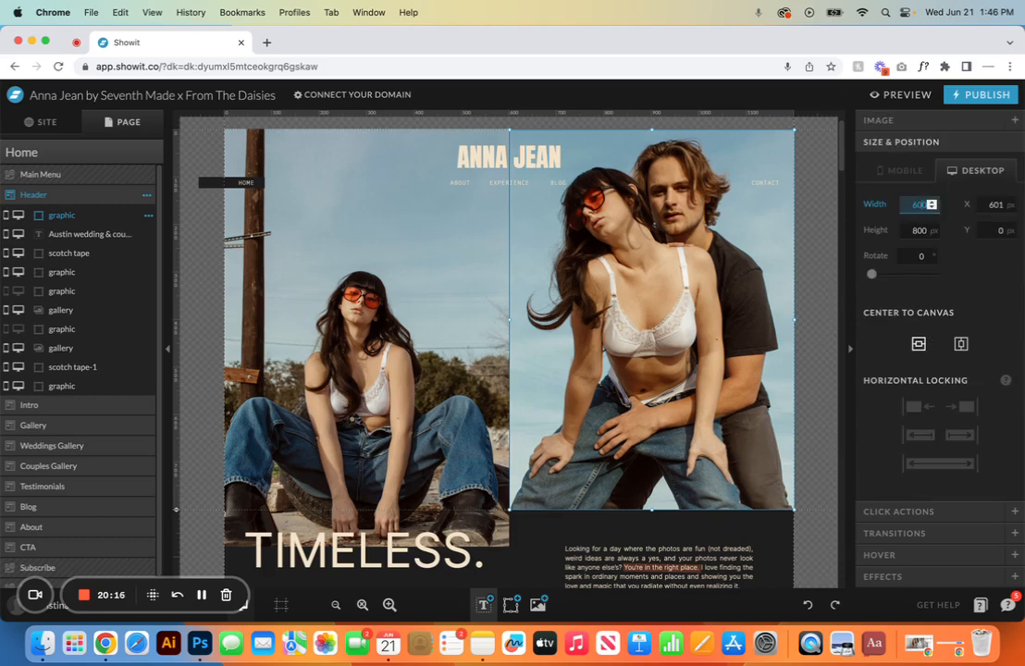
{"action": "left_click", "coordinate": [1009, 300]}
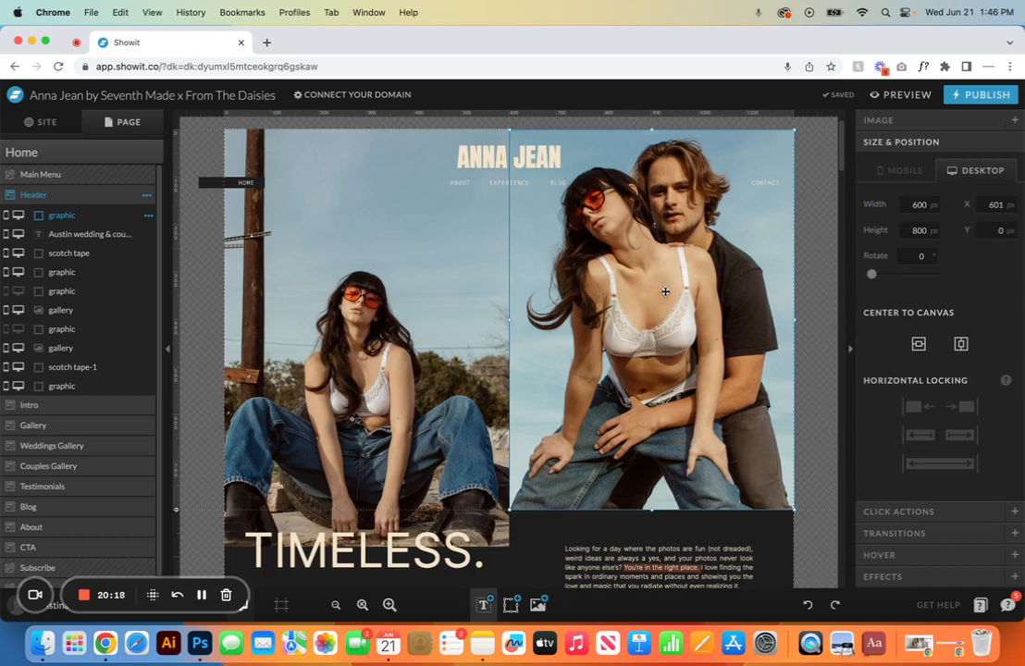
{"action": "key", "text": "Left"}
{"action": "key", "text": "Left"}
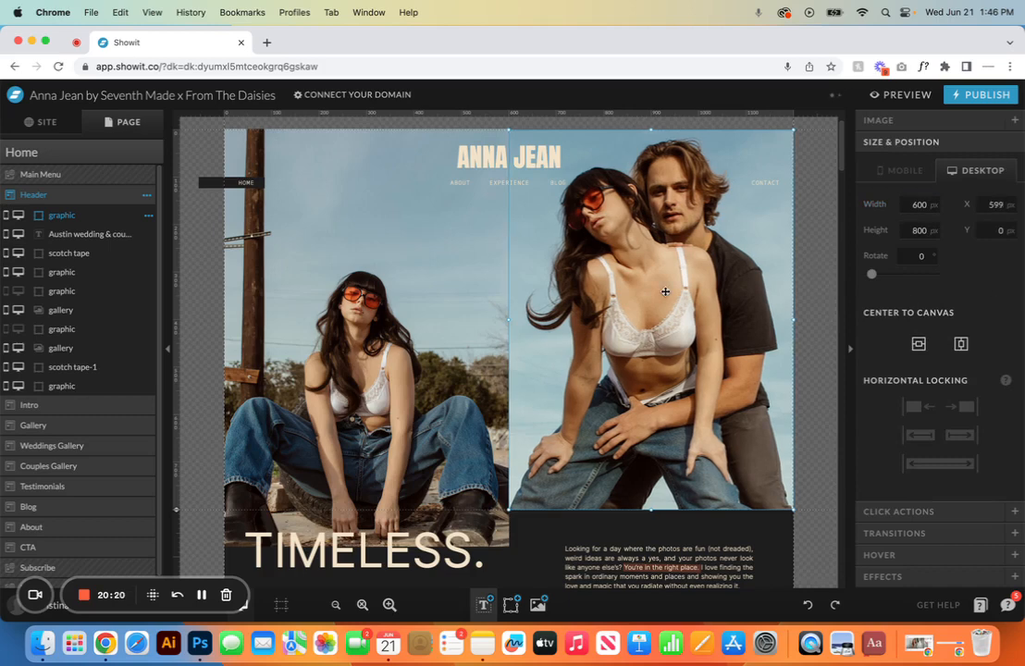
{"action": "key", "text": "Right"}
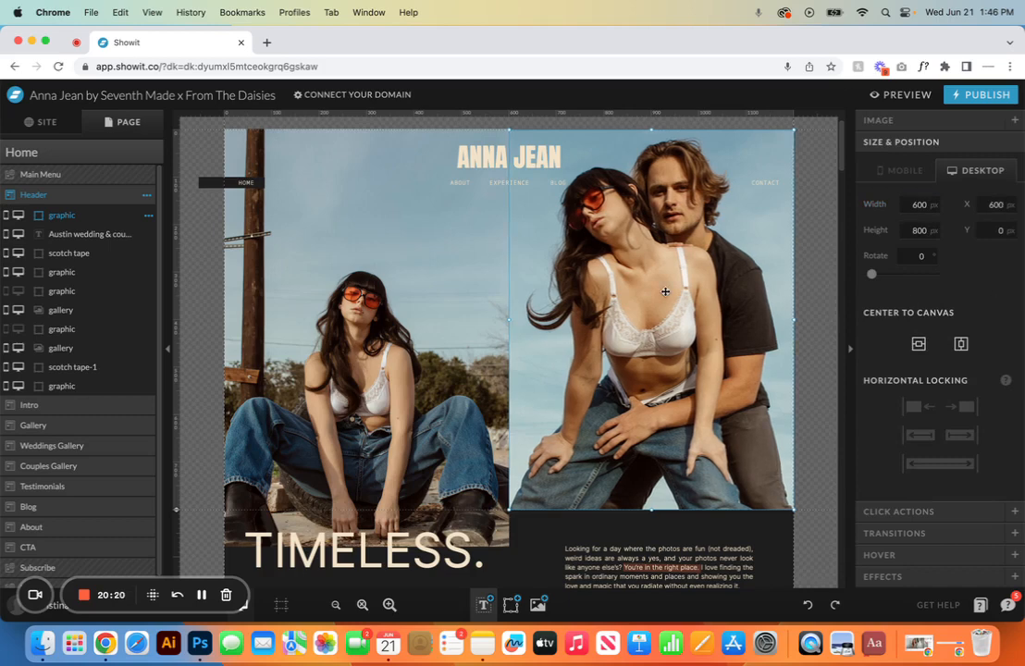
{"action": "left_click", "coordinate": [961, 437]}
{"action": "left_click", "coordinate": [814, 283]}
{"action": "left_click", "coordinate": [740, 281]}
Step: Try enlarging the added photo in the mobile view to cover the whole mobile Header, about 324 × 505 px
{"action": "left_click", "coordinate": [242, 604]}
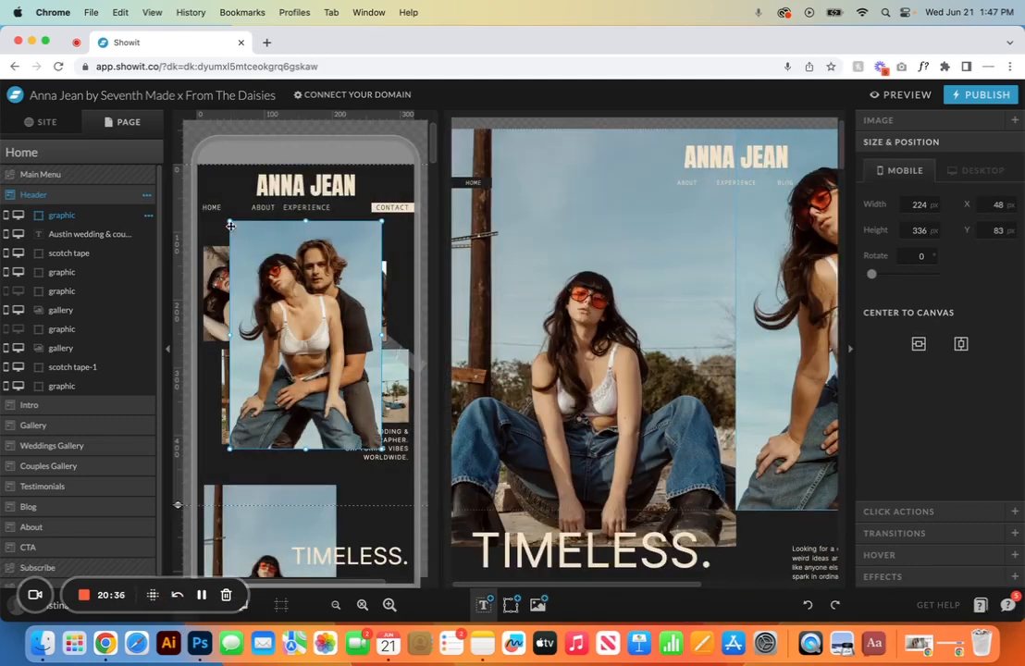
{"action": "left_click_drag", "start_coordinate": [229, 219], "coordinate": [256, 264]}
{"action": "left_click_drag", "start_coordinate": [292, 300], "coordinate": [329, 371]}
{"action": "left_click_drag", "start_coordinate": [287, 320], "coordinate": [192, 162]}
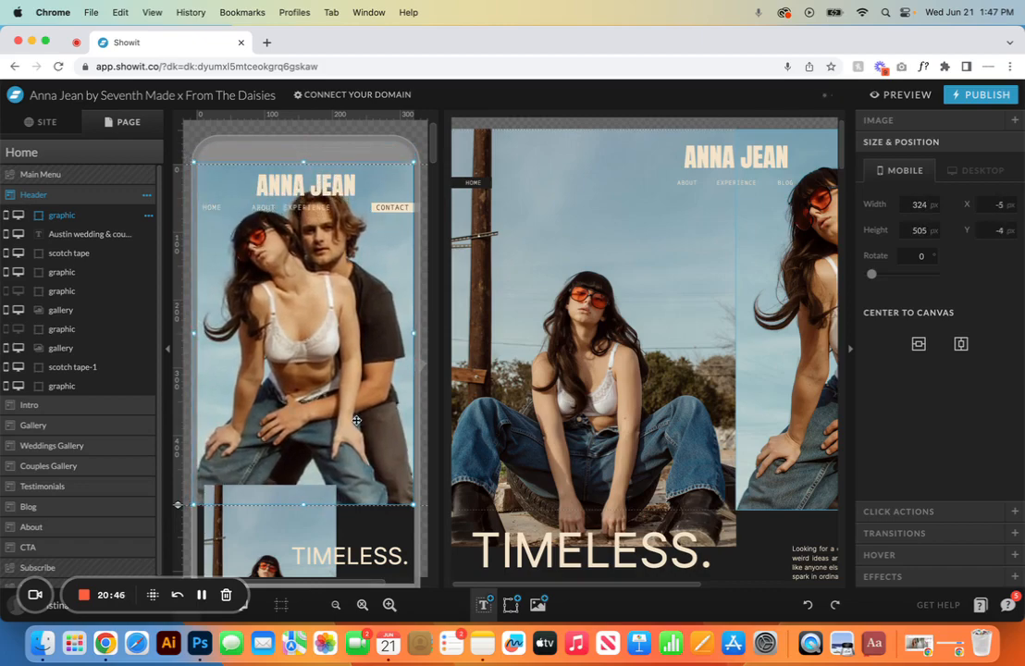
{"action": "left_click", "coordinate": [248, 609]}
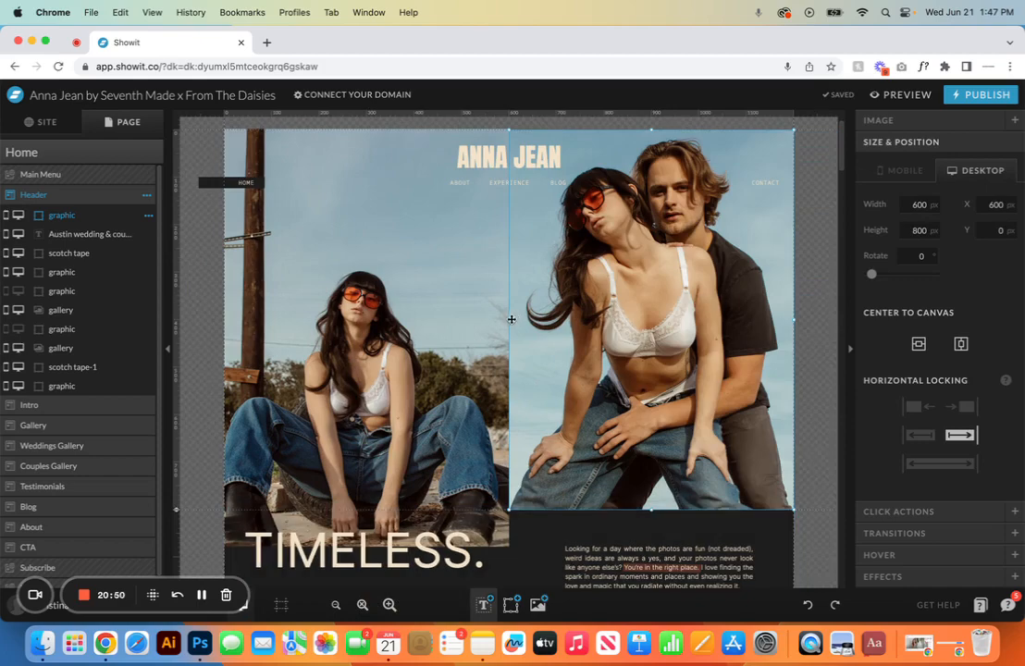
Step: Try stretching the added photo to the full 1200 px canvas with both-side horizontal locking, and hide the large Intro portrait on desktop
{"action": "left_click_drag", "start_coordinate": [509, 319], "coordinate": [224, 299]}
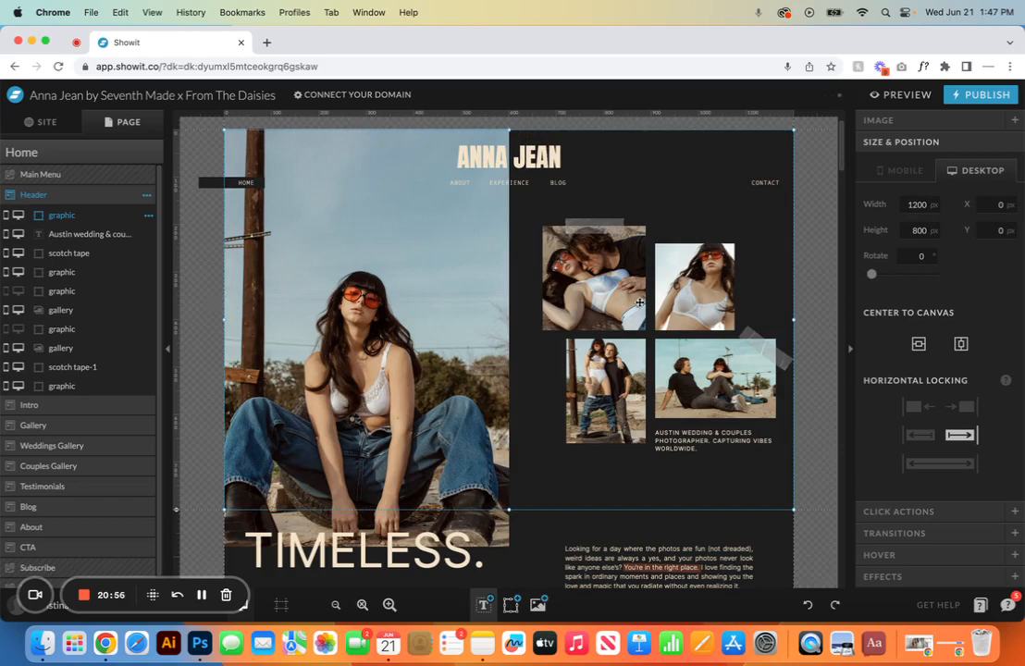
{"action": "left_click", "coordinate": [940, 464]}
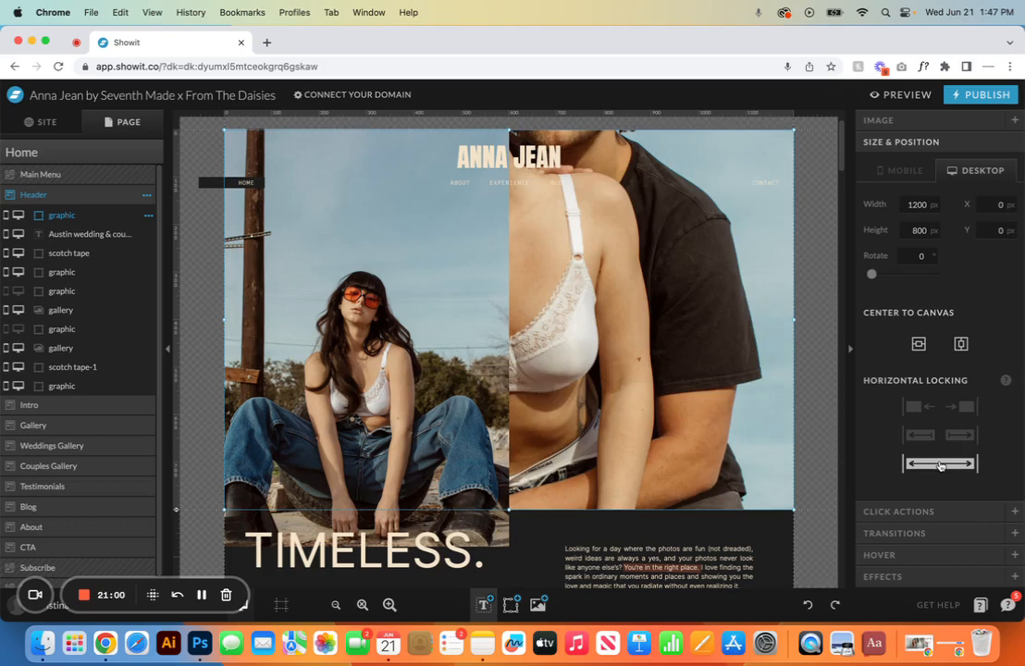
{"action": "left_click", "coordinate": [472, 478]}
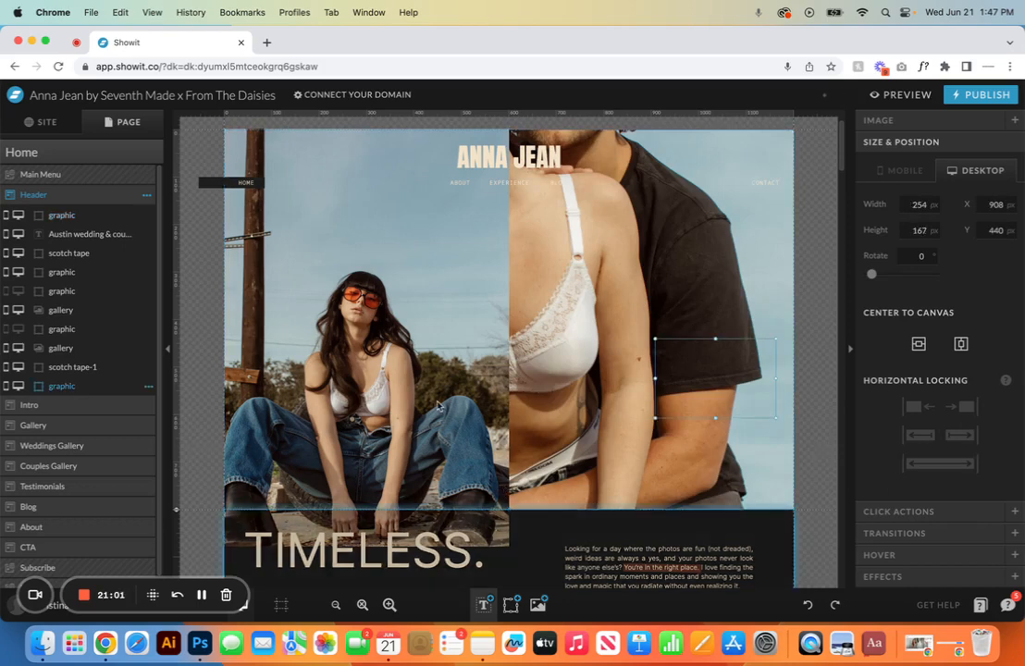
{"action": "left_click", "coordinate": [443, 298]}
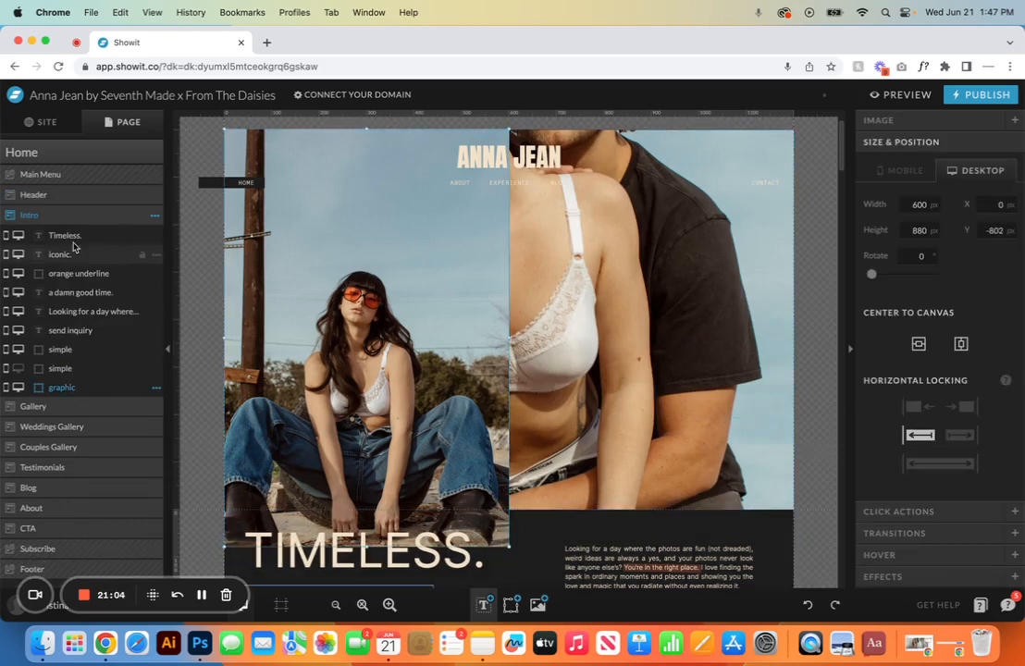
{"action": "left_click", "coordinate": [18, 388]}
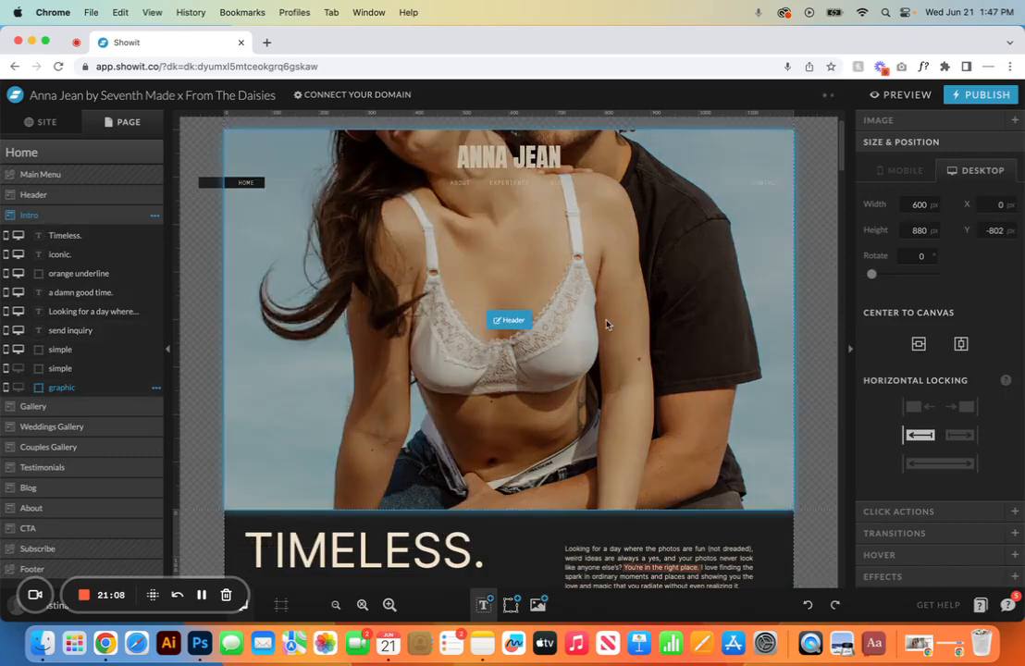
Step: Try fill positions between 10% and 100% for the full-width Header photo, and return the position to 50%
{"action": "left_click", "coordinate": [606, 324]}
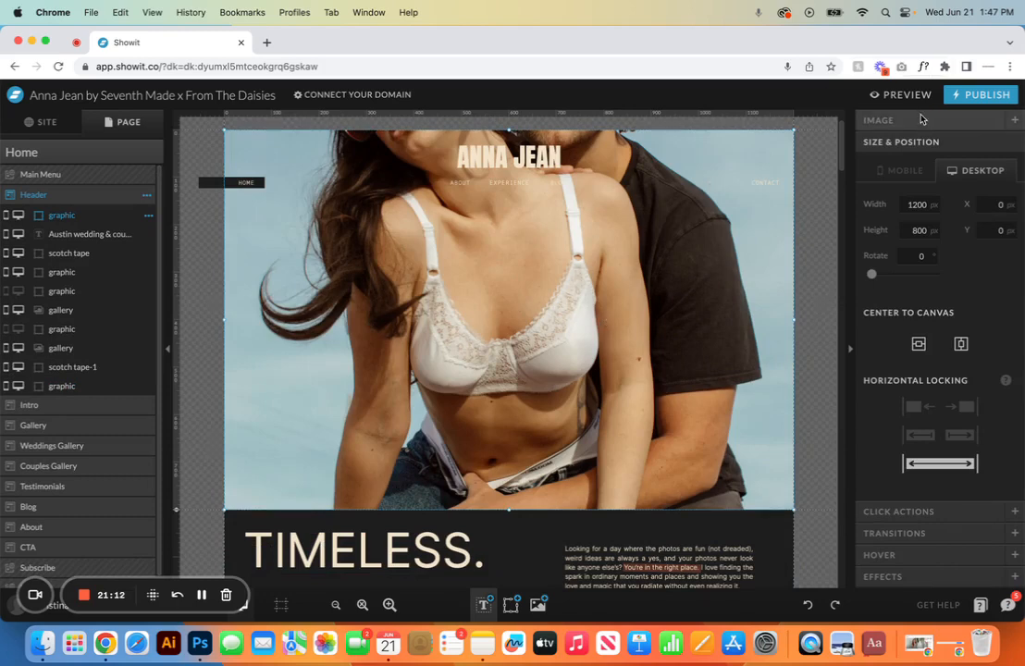
{"action": "left_click", "coordinate": [878, 120]}
{"action": "left_click", "coordinate": [1009, 437]}
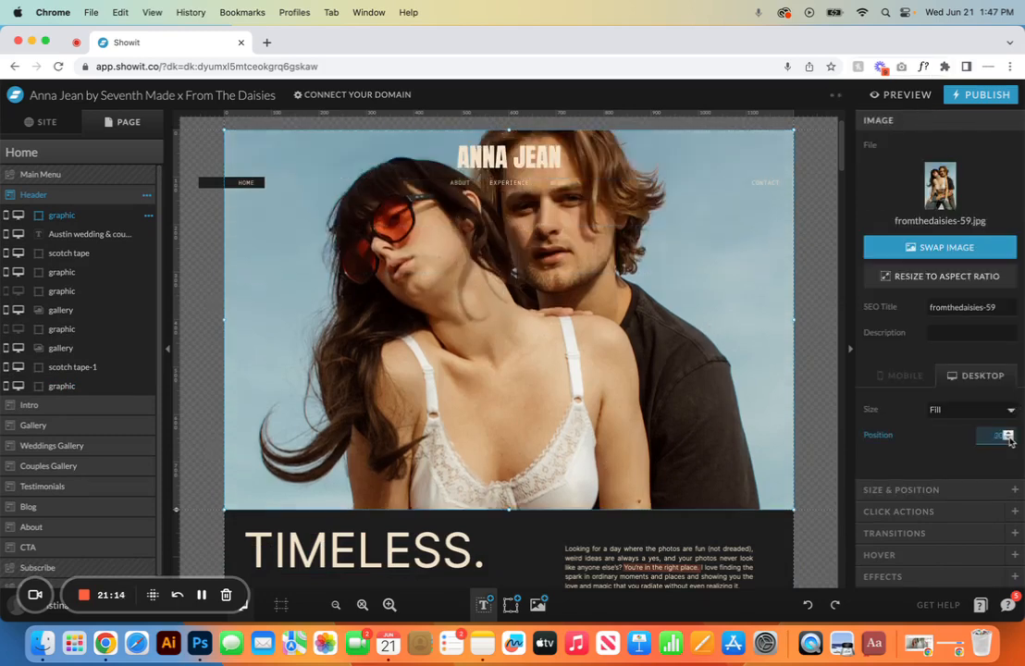
{"action": "left_click", "coordinate": [1009, 437]}
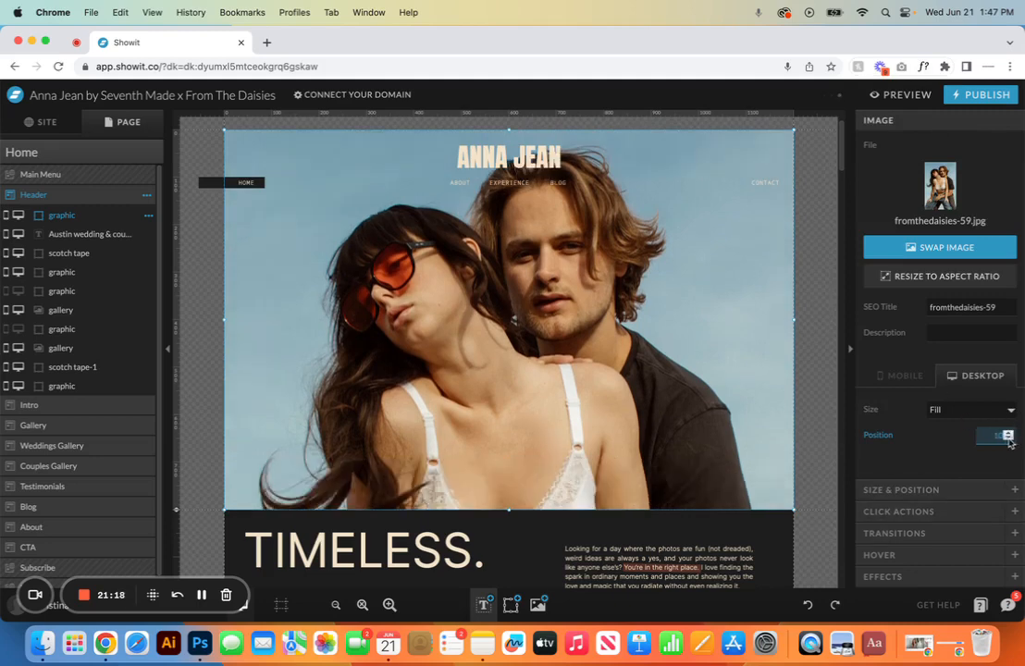
{"action": "left_click", "coordinate": [1009, 437]}
{"action": "left_click", "coordinate": [1009, 437]}
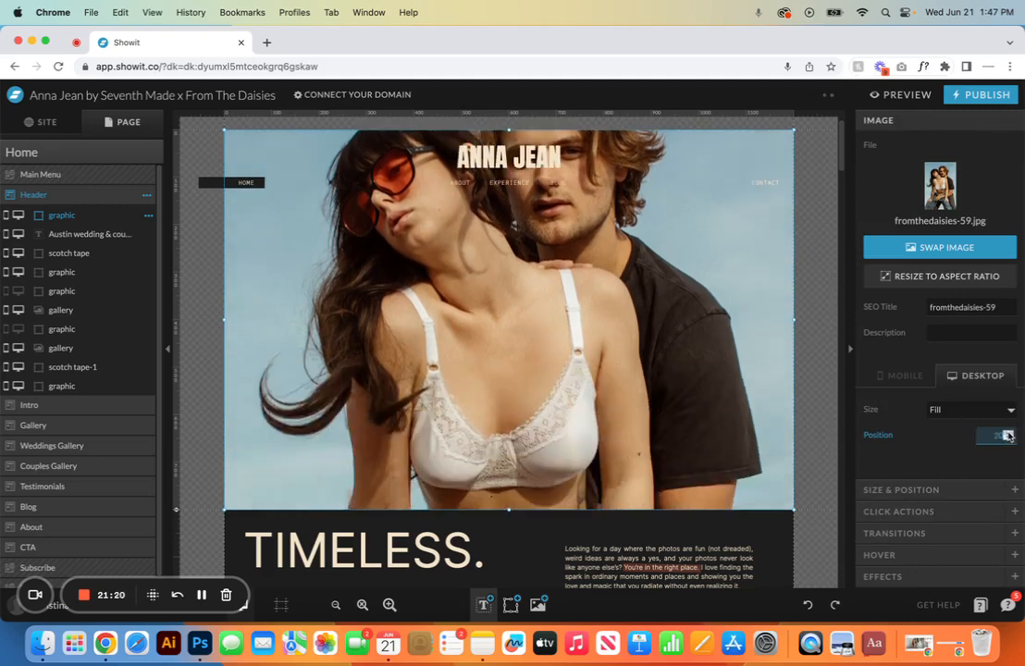
{"action": "left_click", "coordinate": [1009, 438]}
{"action": "left_click", "coordinate": [1009, 437]}
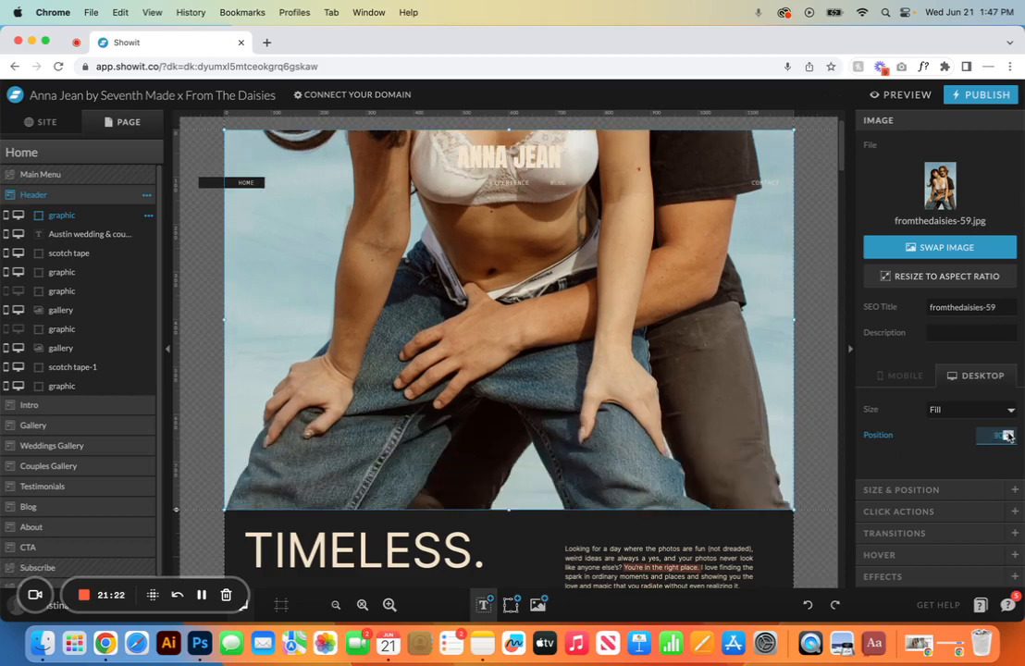
{"action": "left_click", "coordinate": [1009, 438]}
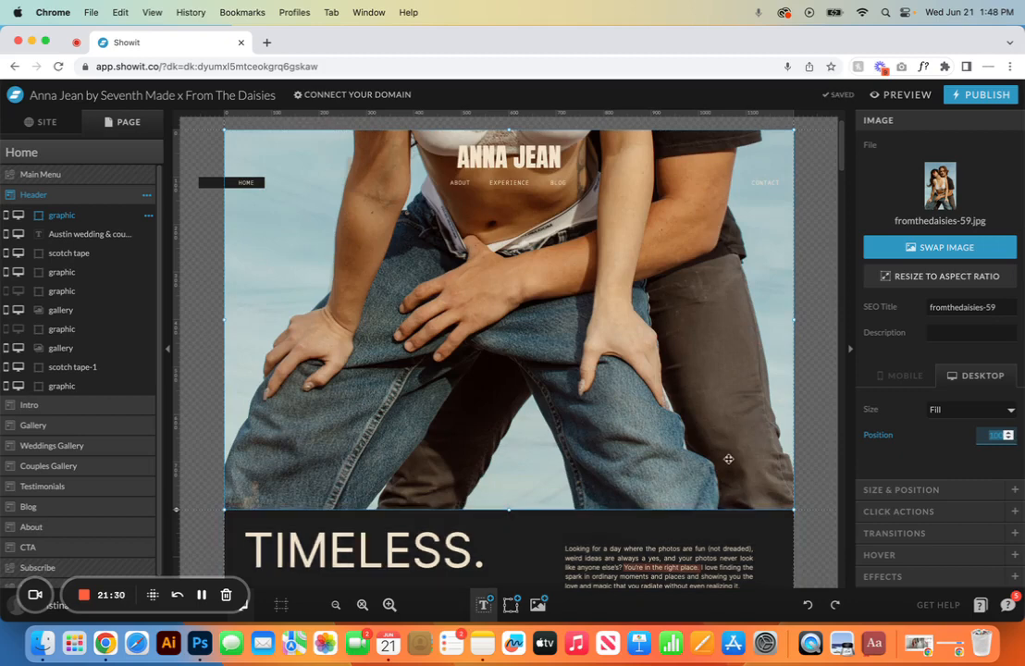
{"action": "key", "text": "BackSpace"}
{"action": "type", "text": "50"}
{"action": "key", "text": "Return"}
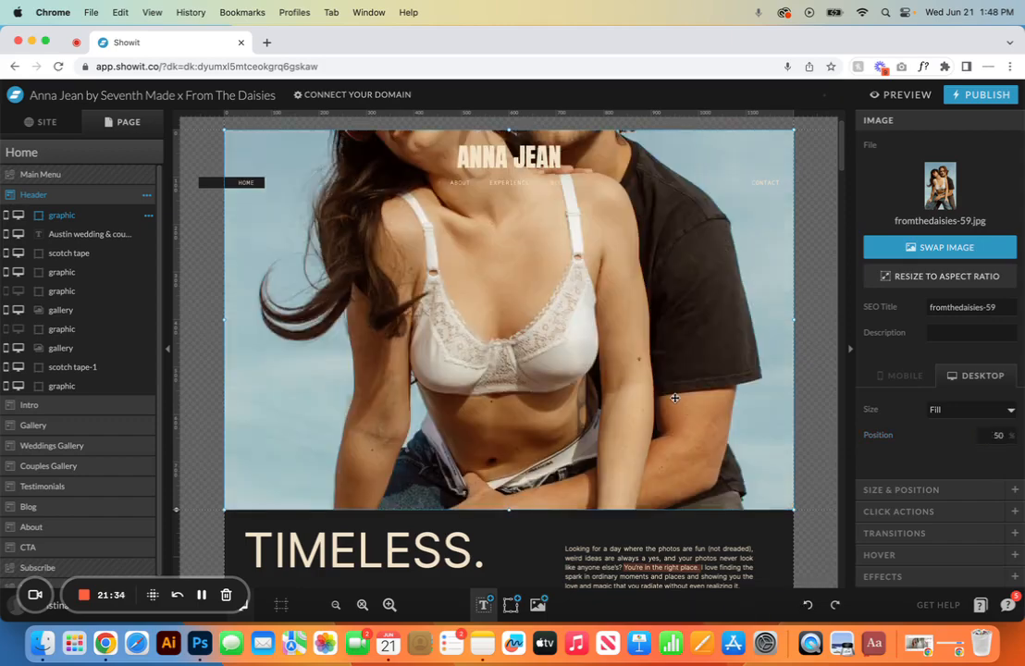
Step: Delete the full-width photo from the Header and show the large Intro portrait on desktop again
{"action": "key", "text": "BackSpace"}
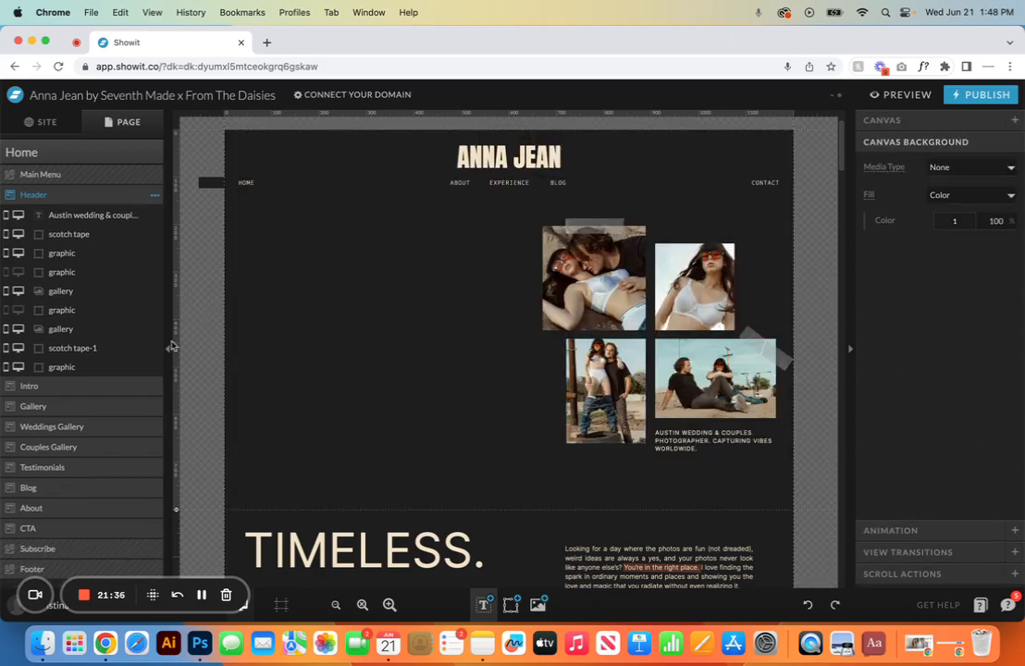
{"action": "left_click", "coordinate": [107, 384]}
{"action": "left_click", "coordinate": [17, 388]}
{"action": "scroll", "coordinate": [409, 214], "scroll_direction": "up", "scroll_amount": 5}
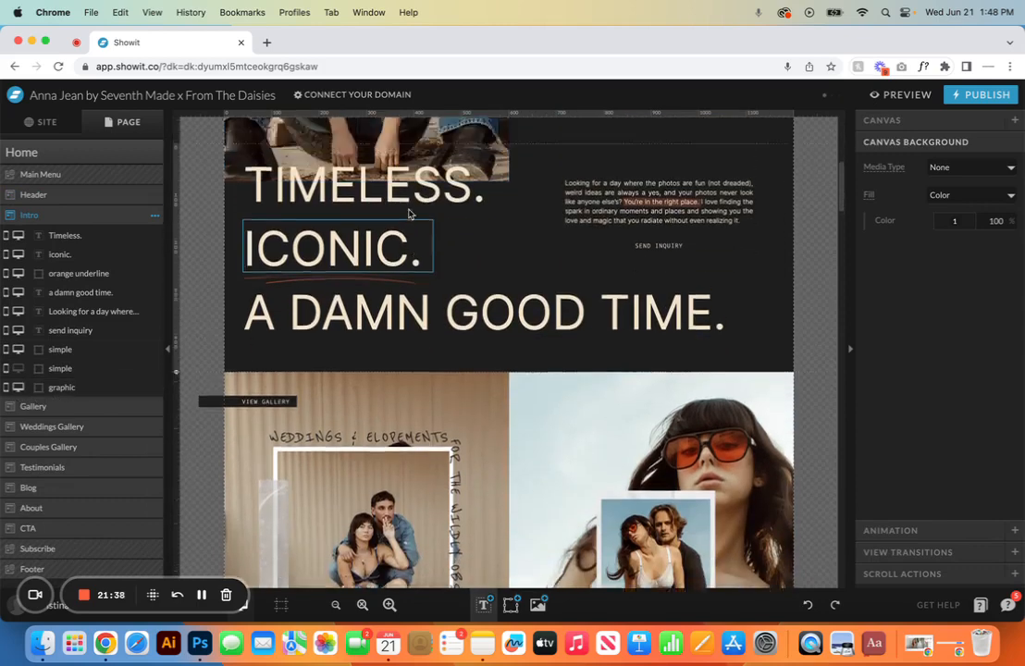
Step: Add a gallery element to the Header and place it over the group of small photos beside the large portrait
{"action": "left_click", "coordinate": [628, 202]}
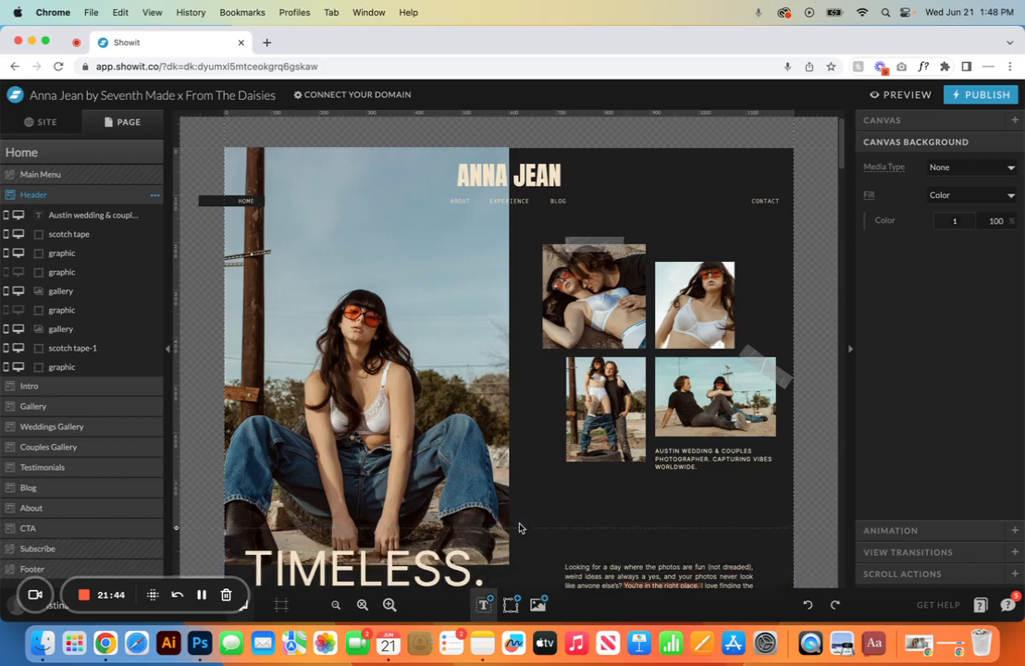
{"action": "mouse_move", "coordinate": [513, 606]}
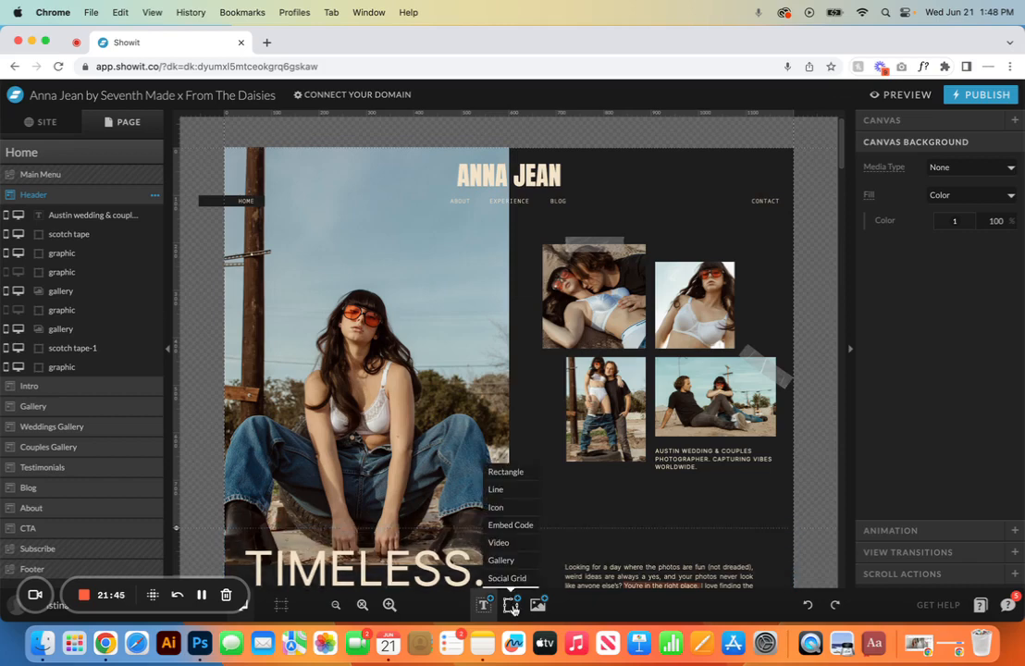
{"action": "left_click", "coordinate": [500, 559]}
{"action": "left_click_drag", "start_coordinate": [567, 363], "coordinate": [719, 368]}
Step: Fill the new gallery with the images fromthedaisies-8, fromthedaisies-6, fromthedaisies-59 and fromthedaisies-56 and save the selection
{"action": "left_click", "coordinate": [931, 121]}
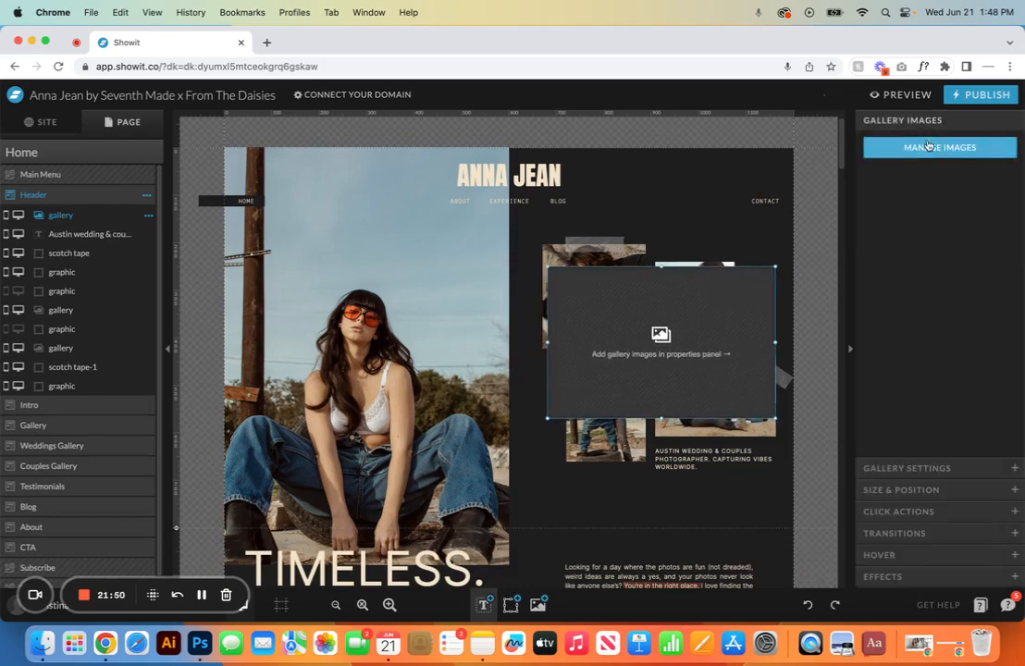
{"action": "left_click", "coordinate": [928, 147]}
{"action": "left_click", "coordinate": [680, 239]}
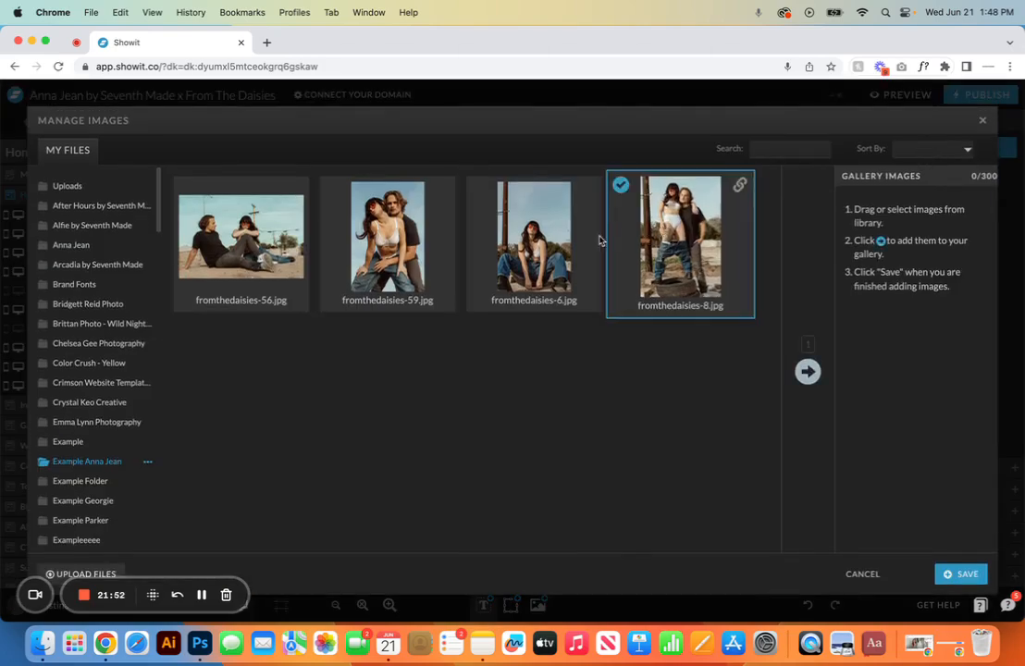
{"action": "left_click", "coordinate": [809, 371]}
{"action": "left_click", "coordinate": [534, 239]}
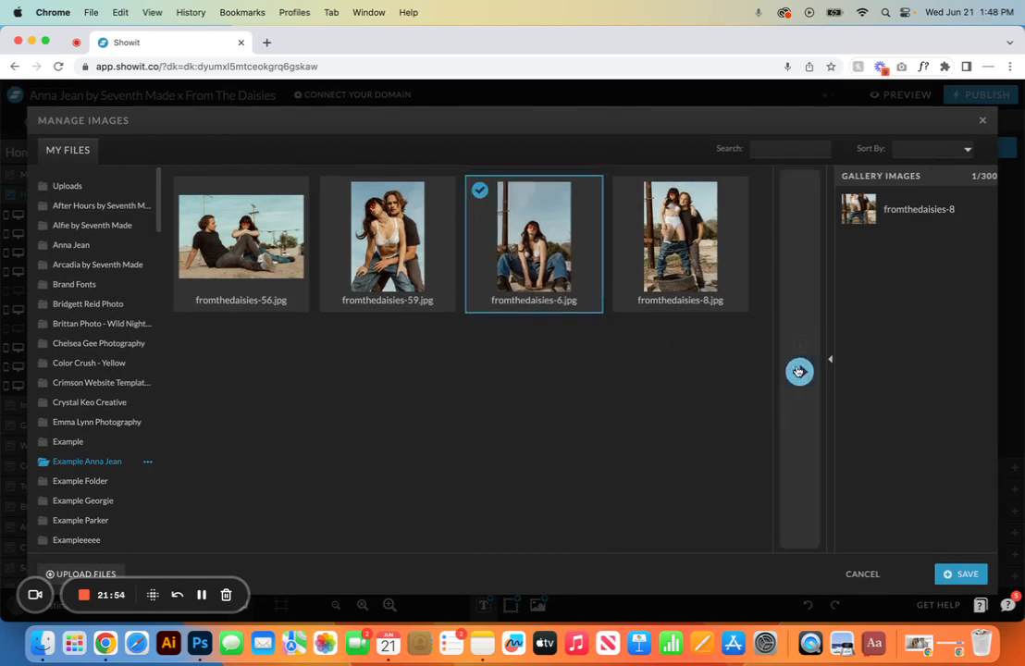
{"action": "left_click", "coordinate": [798, 370]}
{"action": "left_click", "coordinate": [393, 249]}
{"action": "left_click", "coordinate": [798, 371]}
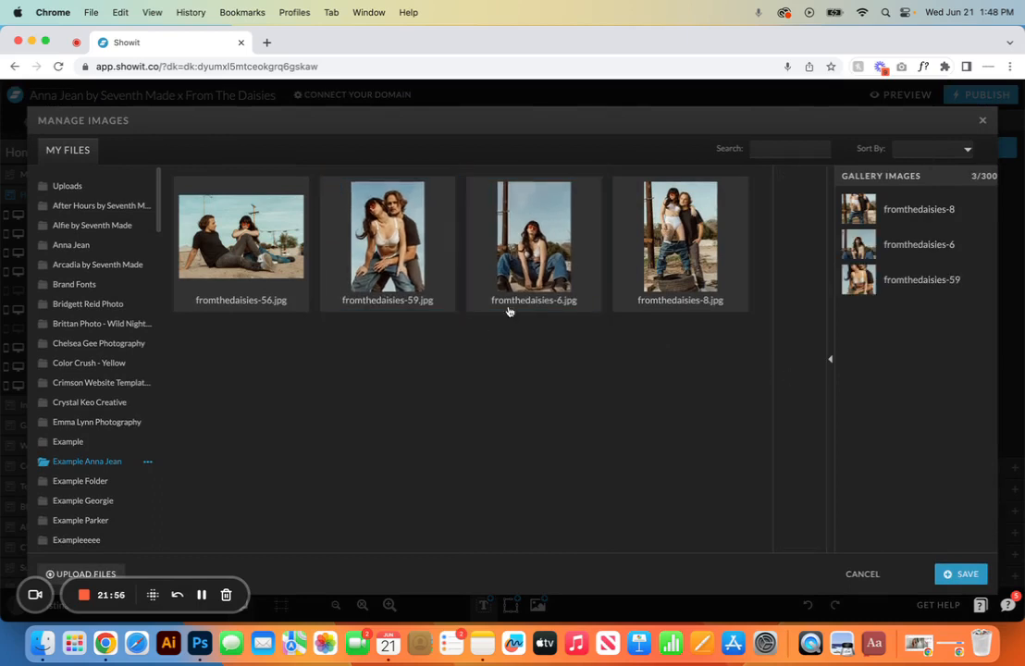
{"action": "left_click", "coordinate": [239, 254]}
{"action": "left_click", "coordinate": [799, 371]}
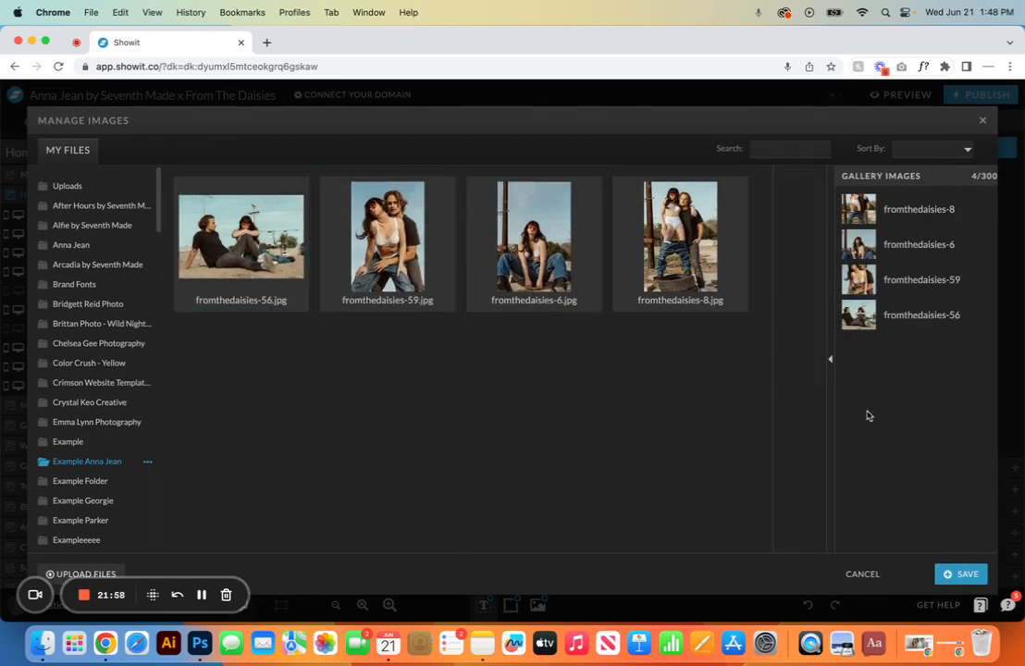
{"action": "left_click", "coordinate": [967, 574]}
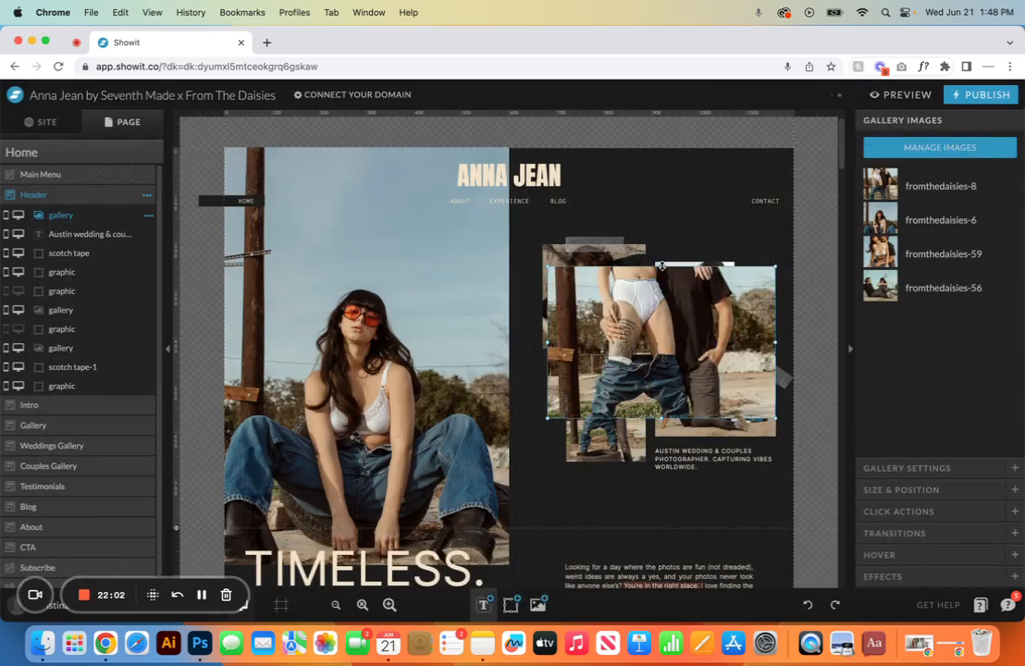
Step: Enlarge the gallery to about 600 × 802 px over the Header half beside the large portrait, and place it behind the tagline text
{"action": "left_click_drag", "start_coordinate": [661, 266], "coordinate": [612, 189]}
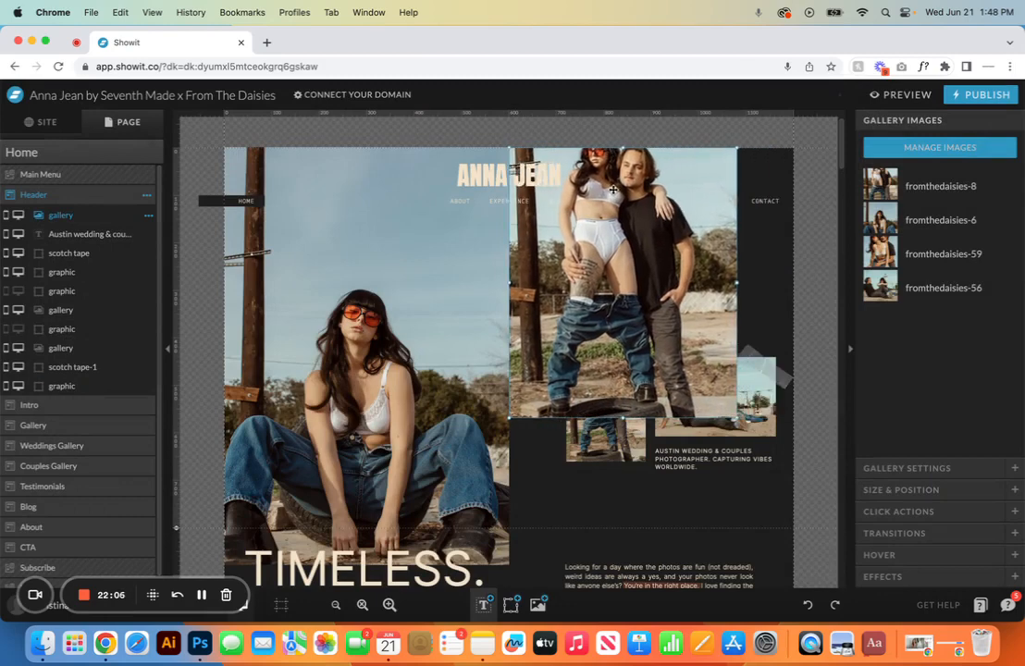
{"action": "left_click_drag", "start_coordinate": [736, 418], "coordinate": [793, 529]}
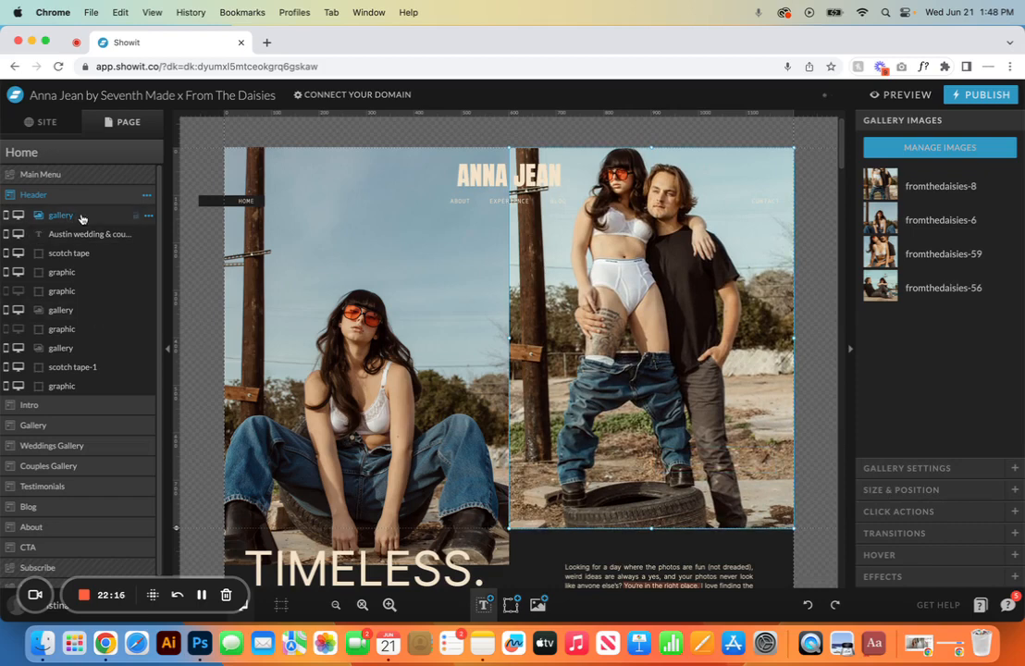
{"action": "mouse_move", "coordinate": [81, 219]}
{"action": "left_mouse_down"}
{"action": "mouse_move", "coordinate": [60, 387]}
{"action": "mouse_move", "coordinate": [68, 255]}
{"action": "mouse_move", "coordinate": [87, 214]}
{"action": "left_mouse_up"}
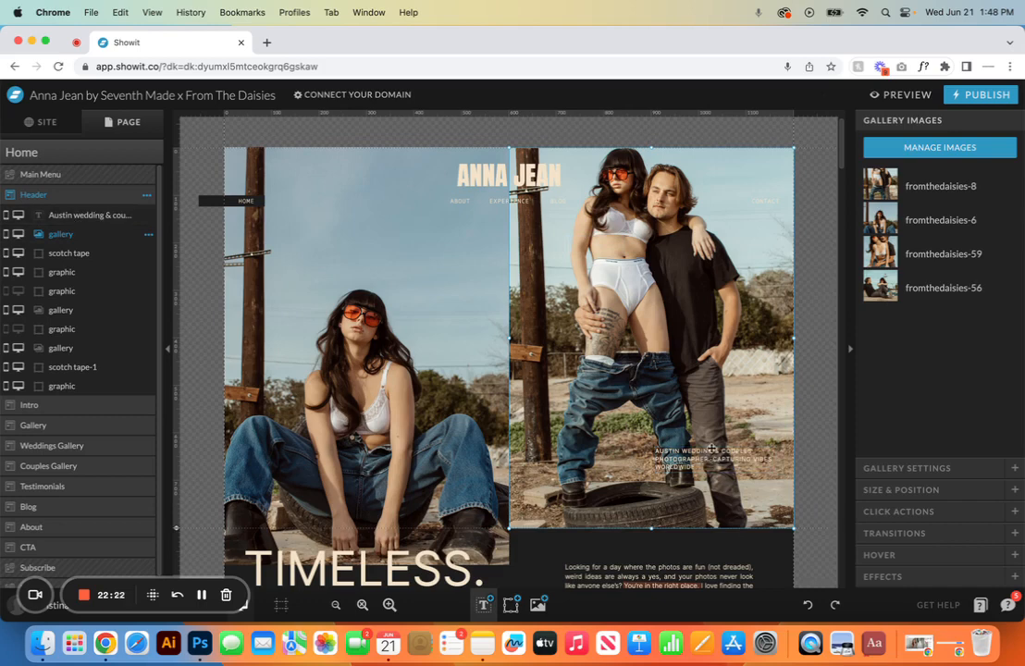
Step: Reorder the gallery images to fromthedaisies-59, fromthedaisies-6, fromthedaisies-8 and fromthedaisies-56
{"action": "left_click_drag", "start_coordinate": [924, 222], "coordinate": [928, 178]}
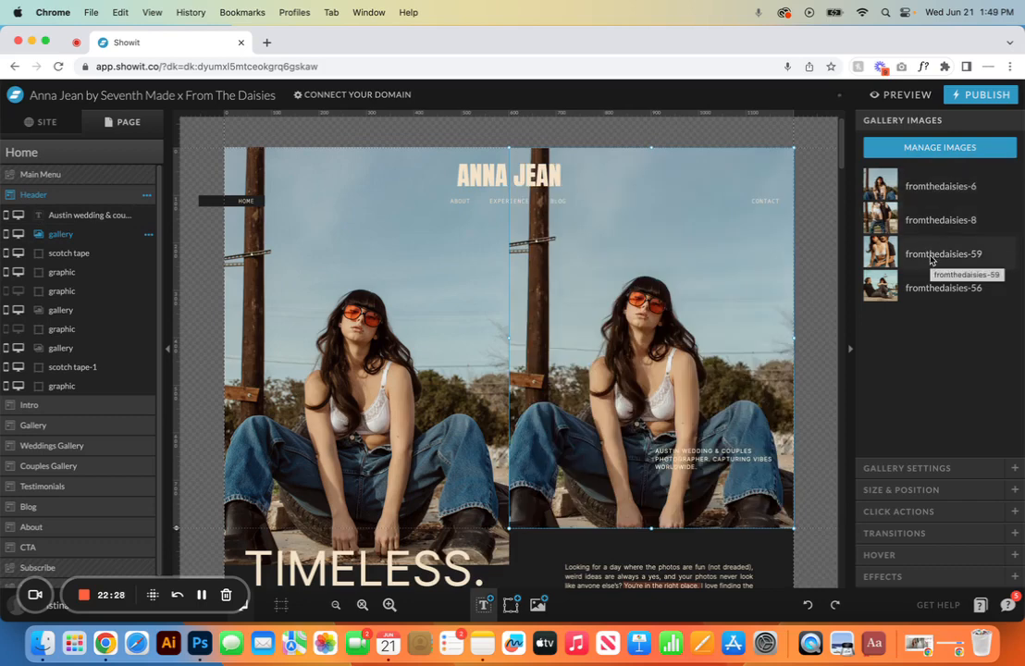
{"action": "left_click_drag", "start_coordinate": [930, 260], "coordinate": [922, 179]}
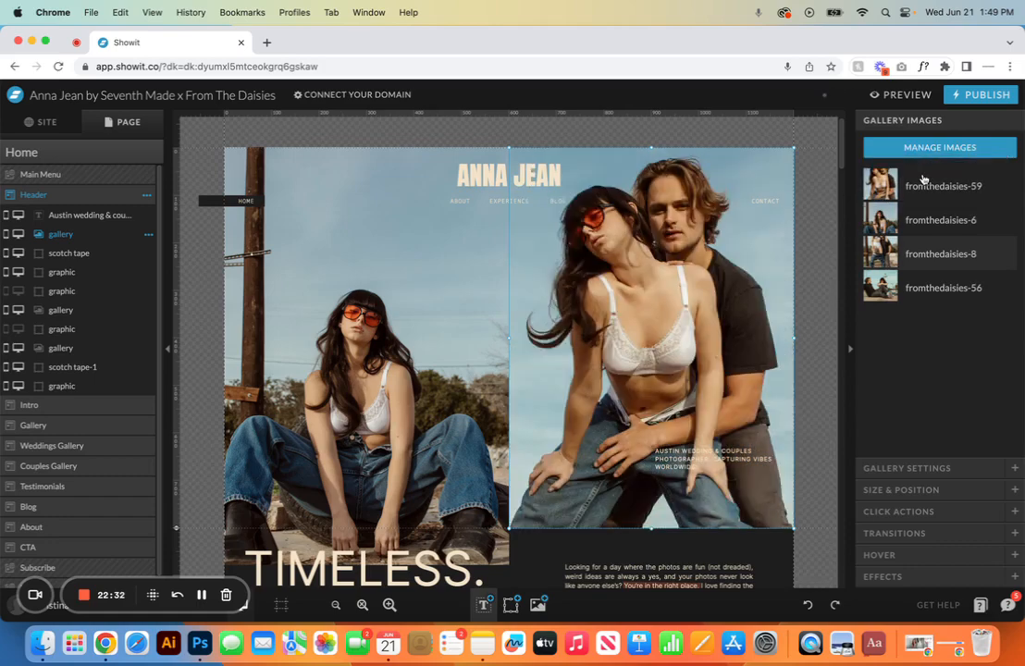
Step: Preview the page with the gallery's auto advance at 1.5 seconds, and set its transition to None
{"action": "left_click", "coordinate": [914, 467]}
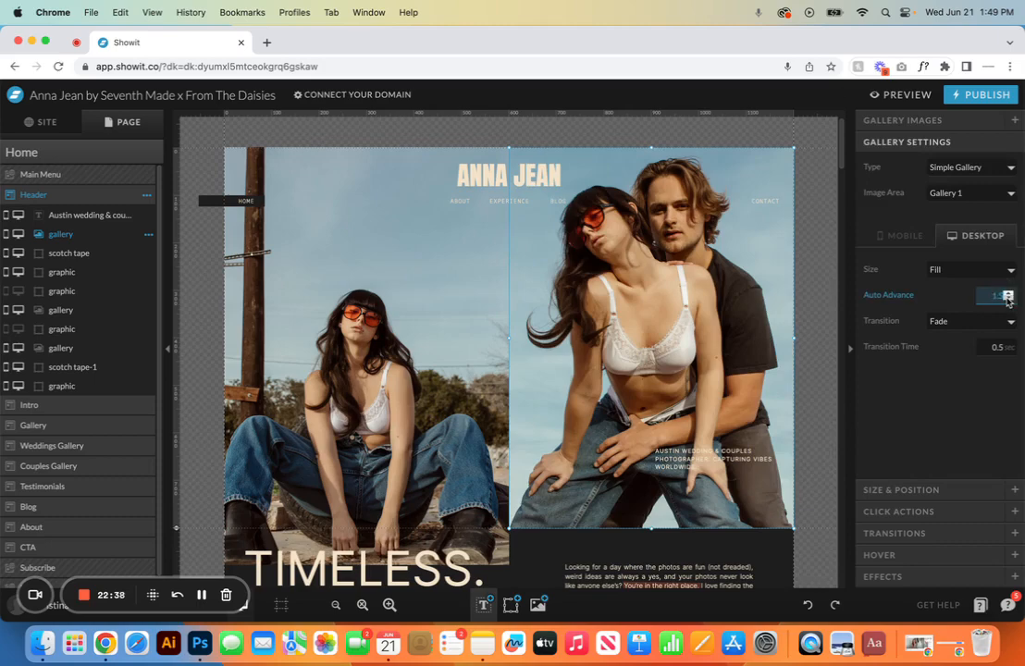
{"action": "left_click", "coordinate": [897, 97]}
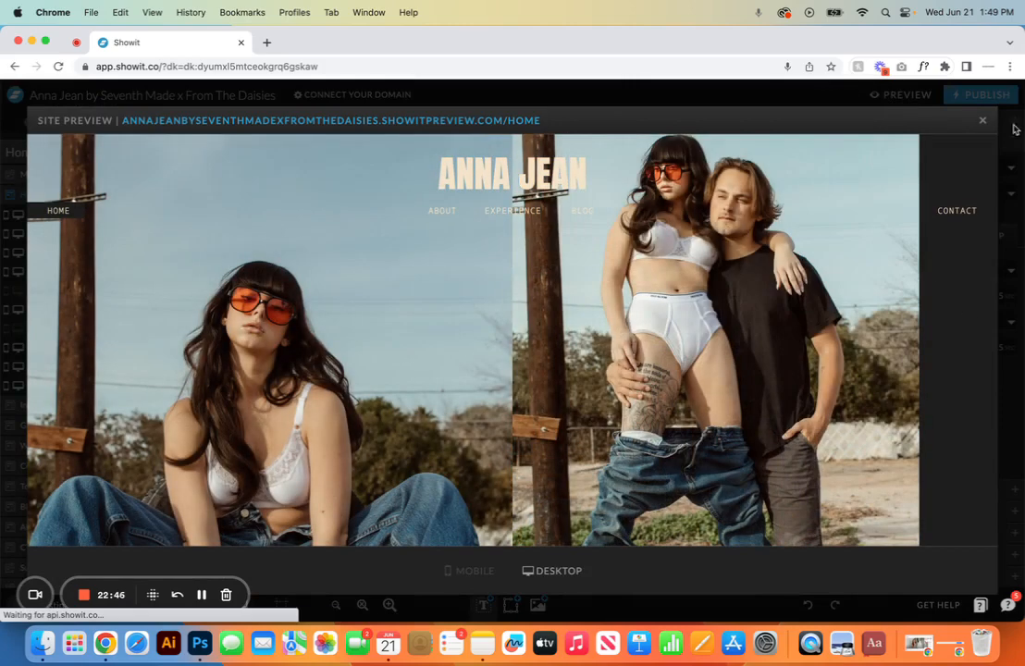
{"action": "left_click", "coordinate": [983, 120]}
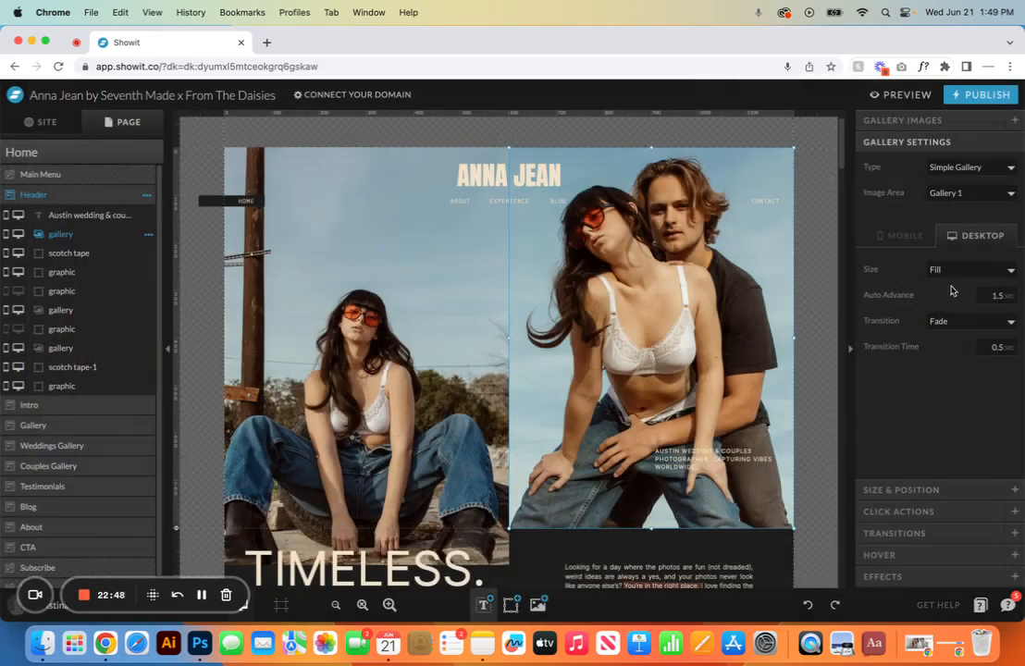
{"action": "left_click", "coordinate": [997, 321]}
{"action": "left_click", "coordinate": [986, 349]}
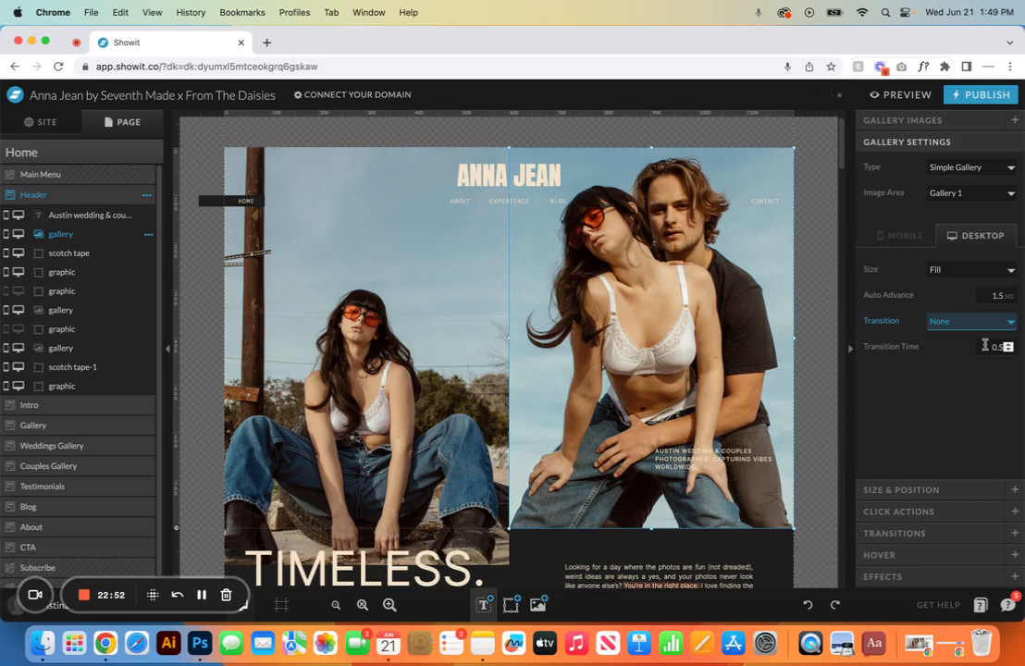
Step: Set the gallery's horizontal locking to stretch to the right browser edge and check it in the desktop preview
{"action": "left_click", "coordinate": [908, 489]}
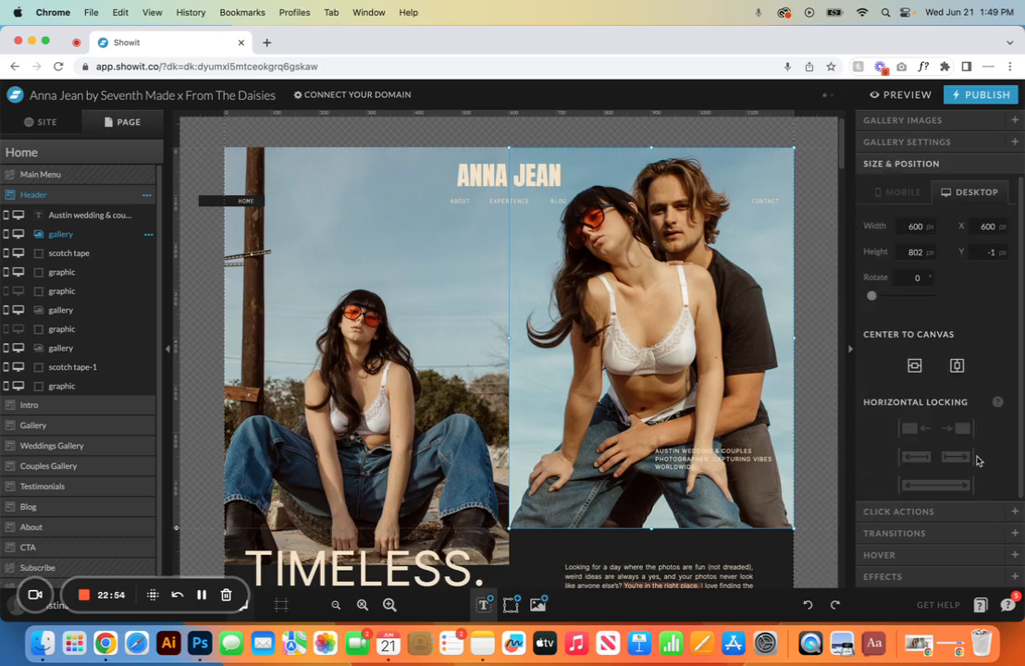
{"action": "left_click", "coordinate": [957, 457]}
{"action": "left_click", "coordinate": [899, 94]}
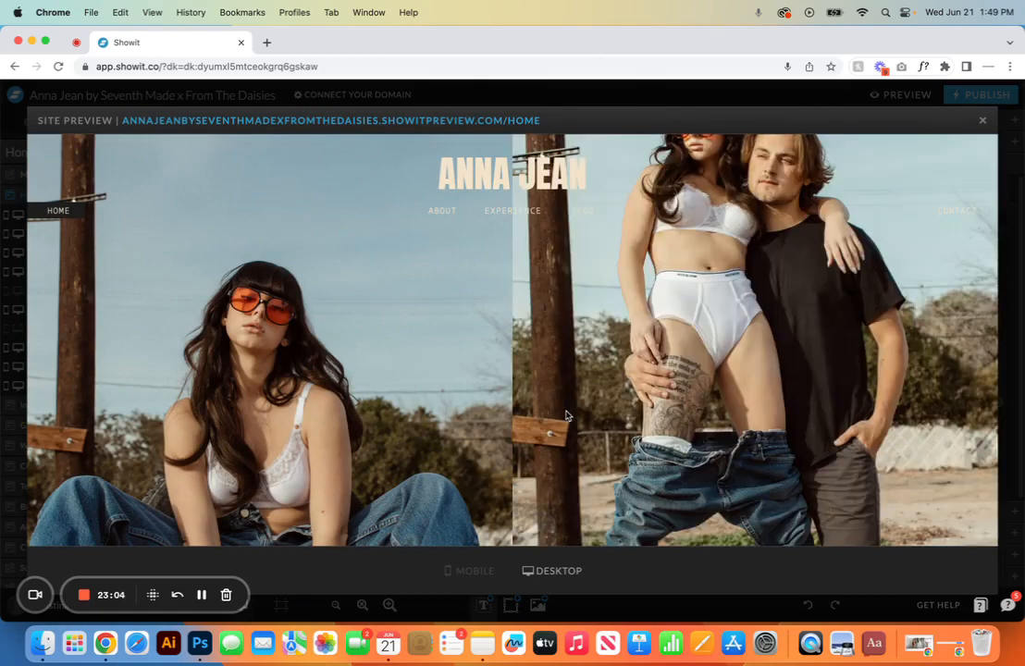
{"action": "scroll", "coordinate": [567, 415], "scroll_direction": "down", "scroll_amount": 5}
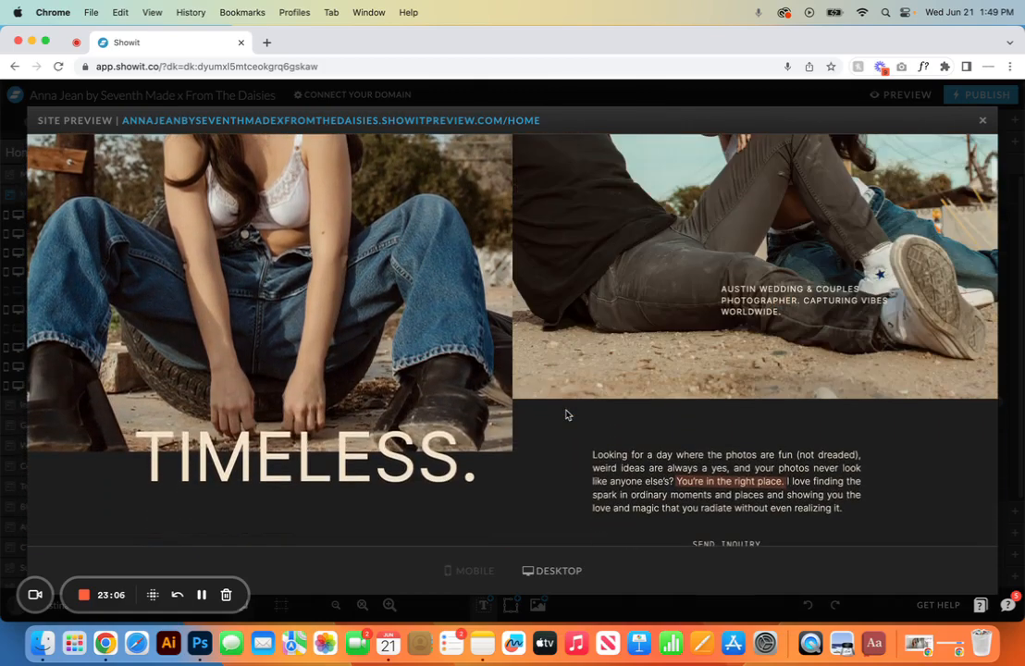
{"action": "scroll", "coordinate": [567, 416], "scroll_direction": "up", "scroll_amount": 5}
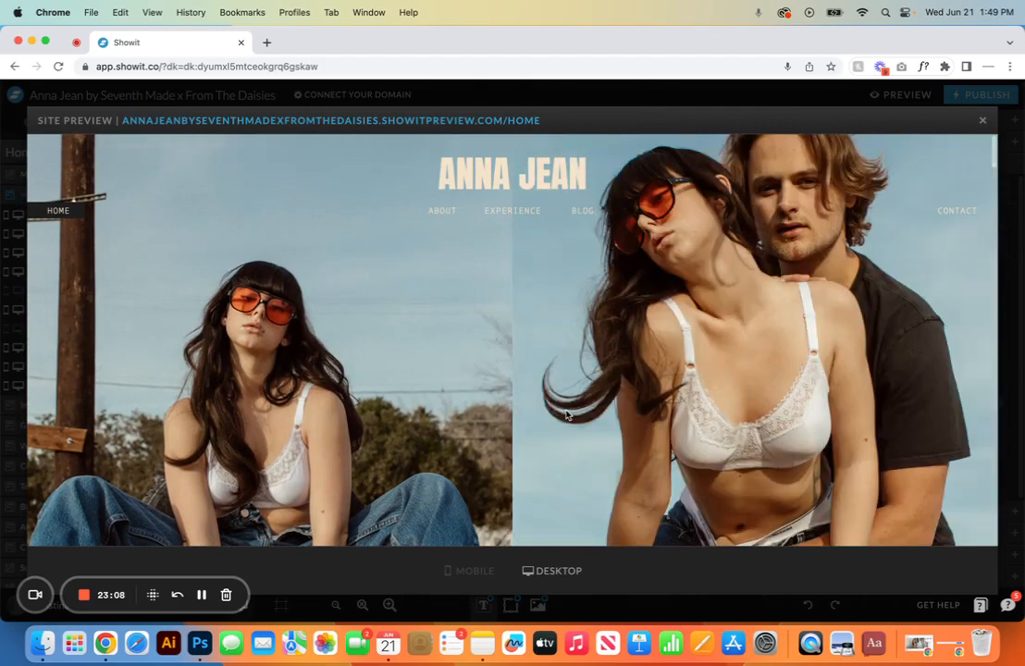
{"action": "left_click", "coordinate": [984, 121]}
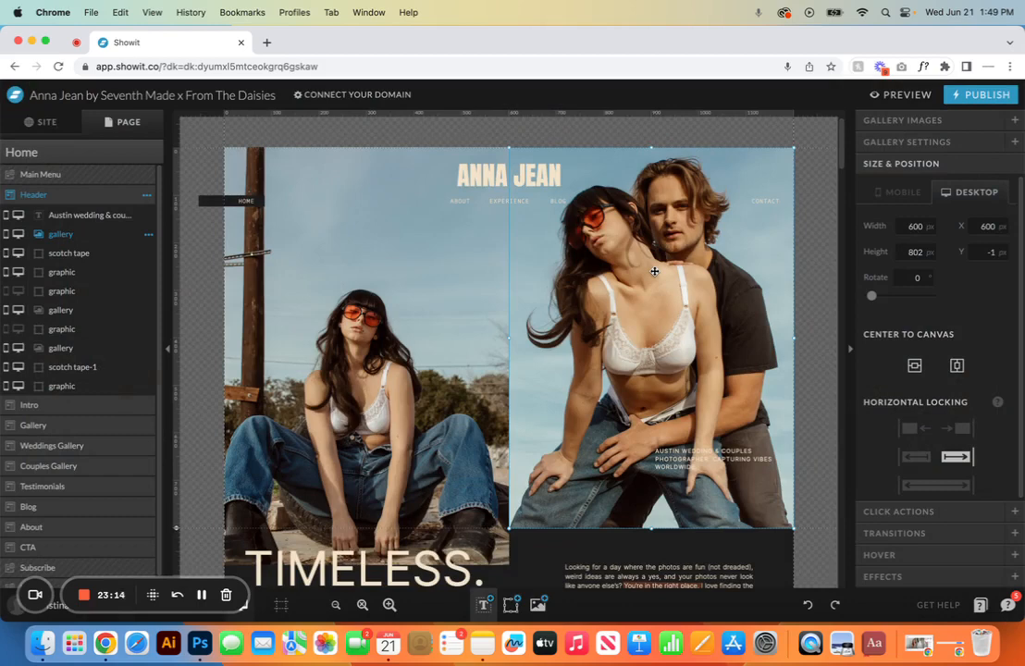
Step: Delete the large added gallery from the Header
{"action": "key", "text": "Delete"}
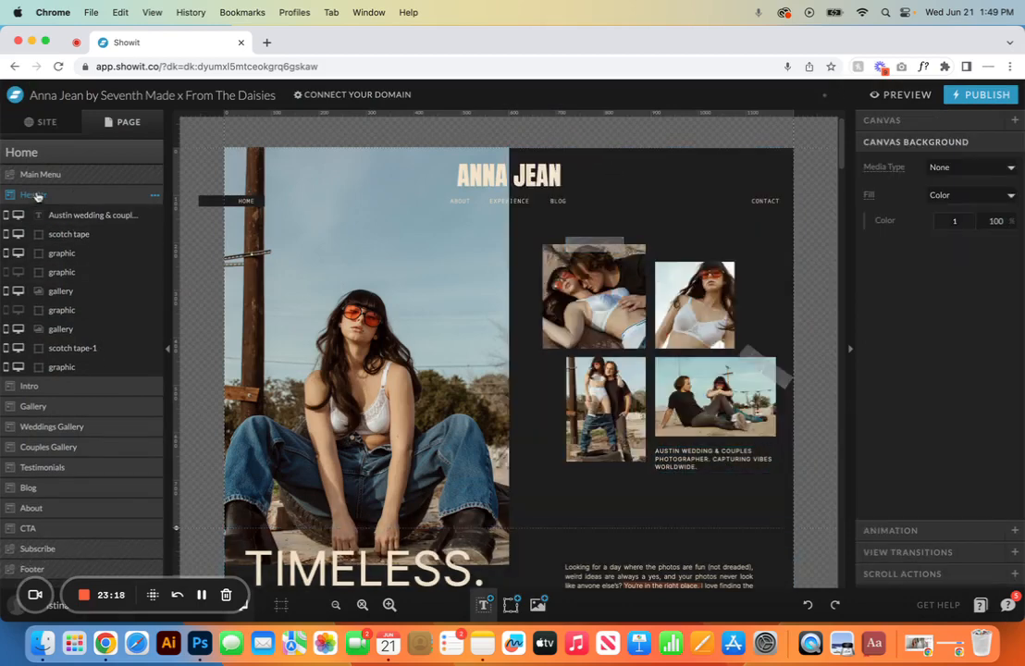
Step: Duplicate the Header canvas and rename the original canvas as "Header OG"
{"action": "left_click", "coordinate": [154, 195]}
{"action": "left_click", "coordinate": [141, 237]}
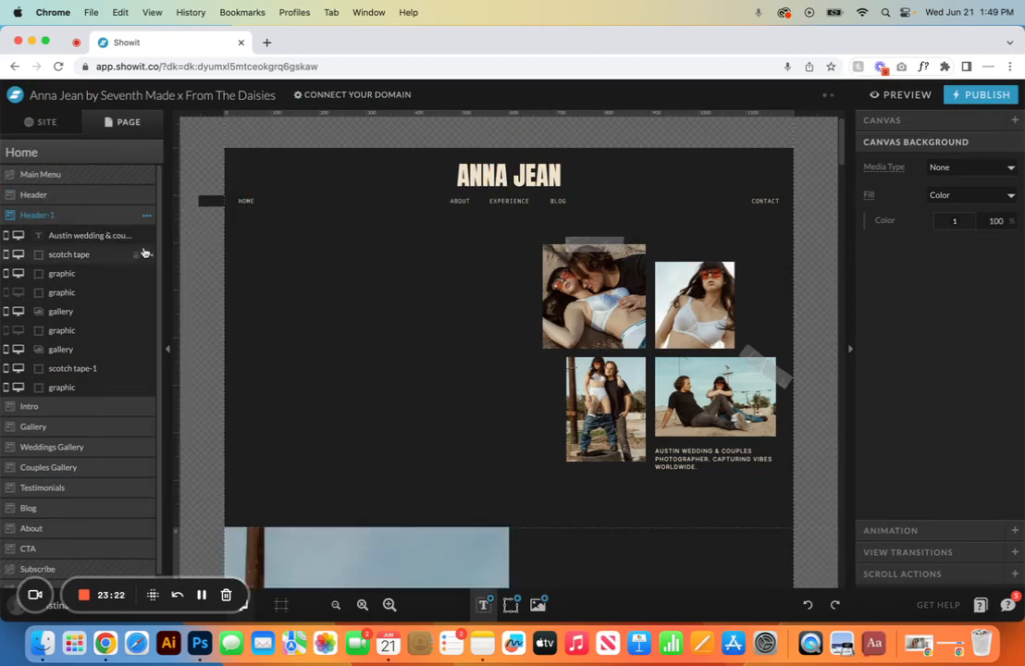
{"action": "left_click", "coordinate": [102, 196]}
{"action": "left_click", "coordinate": [150, 197]}
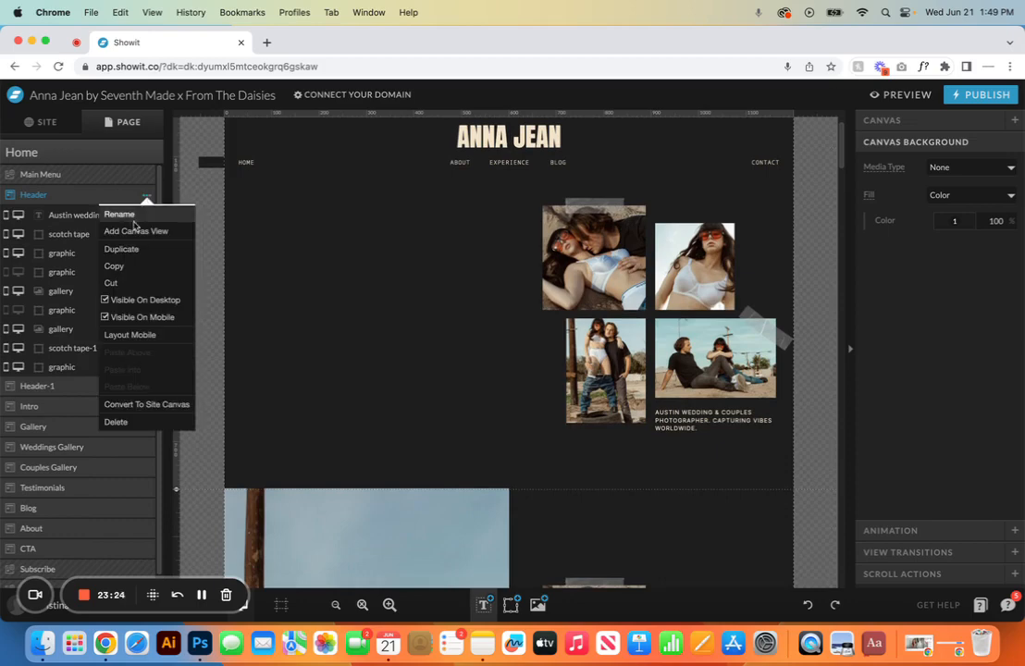
{"action": "left_click", "coordinate": [135, 212]}
{"action": "type", "text": "OG"}
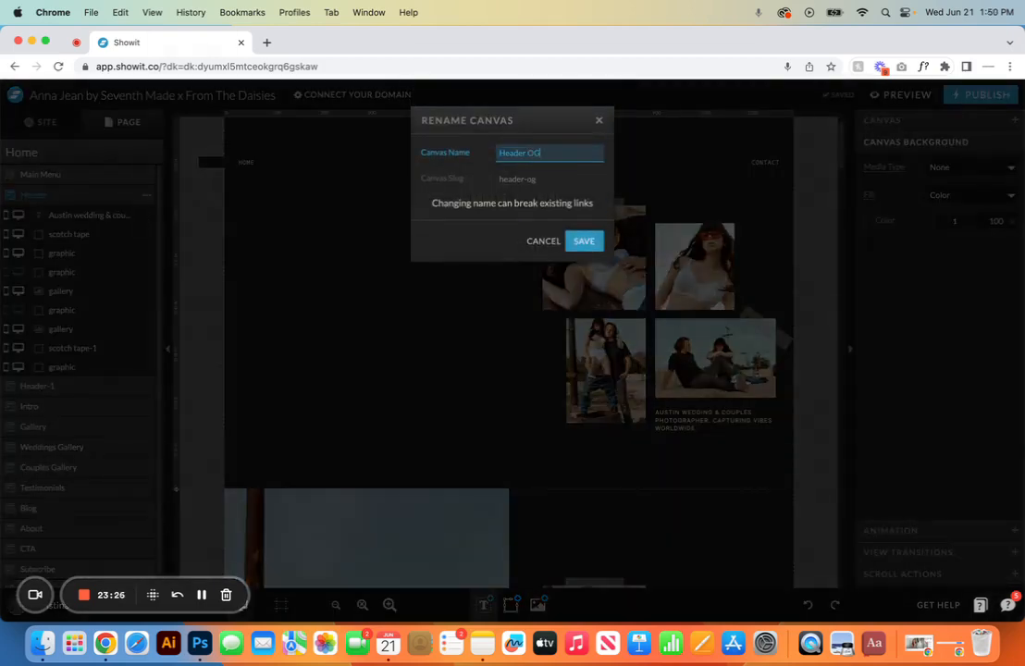
{"action": "key", "text": "Return"}
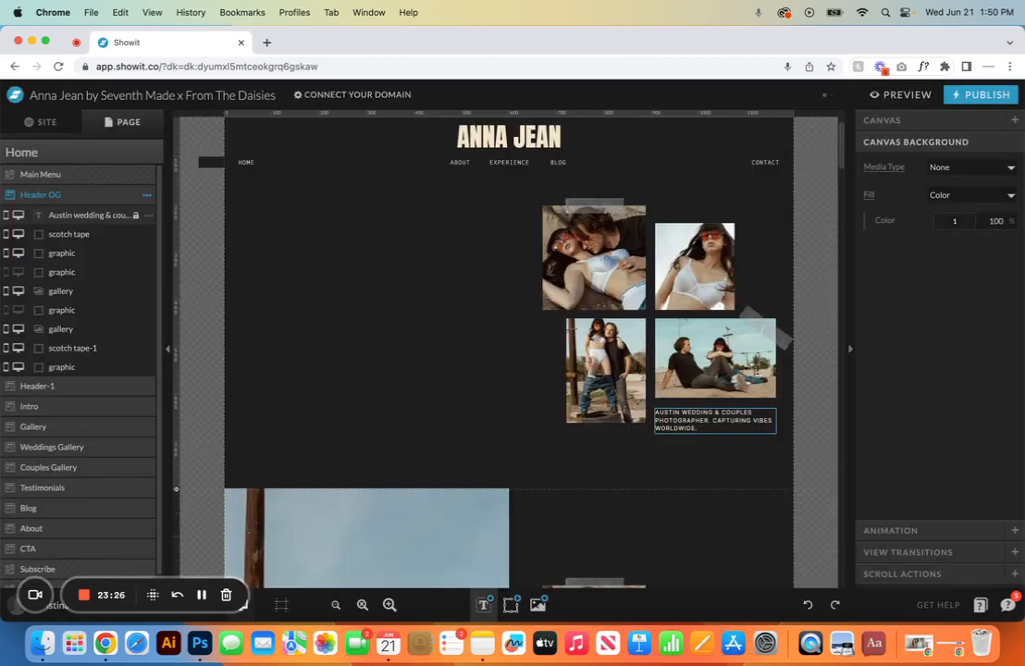
Step: Hide the Header OG canvas on both desktop and mobile
{"action": "left_click", "coordinate": [147, 195]}
{"action": "left_click", "coordinate": [138, 297]}
{"action": "left_click", "coordinate": [145, 197]}
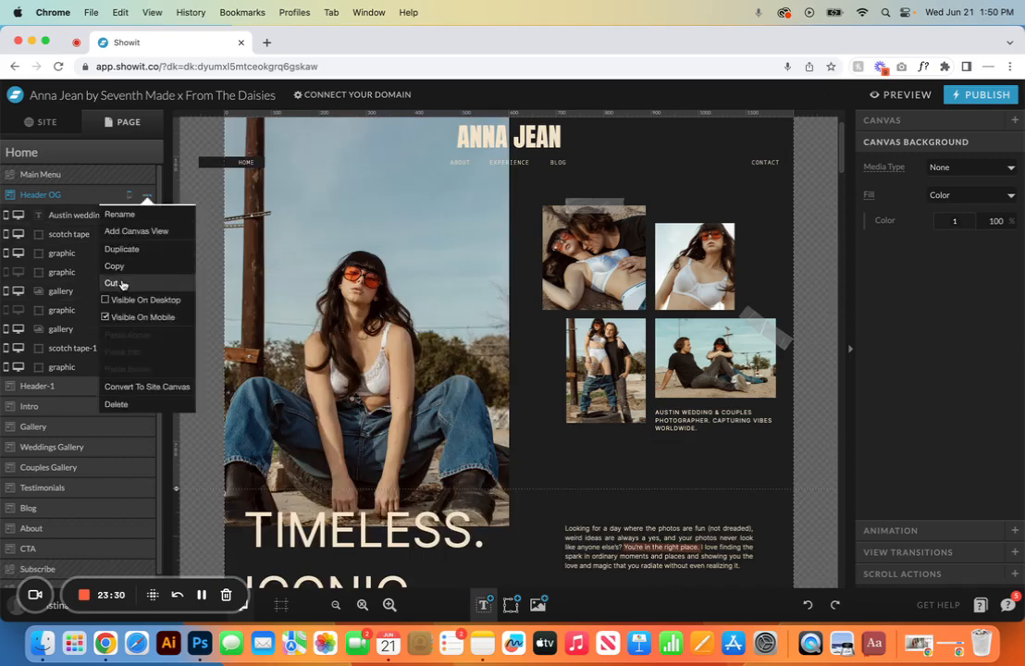
{"action": "left_click", "coordinate": [104, 315]}
Step: Delete the duplicated Header-1 canvas
{"action": "left_click", "coordinate": [83, 383]}
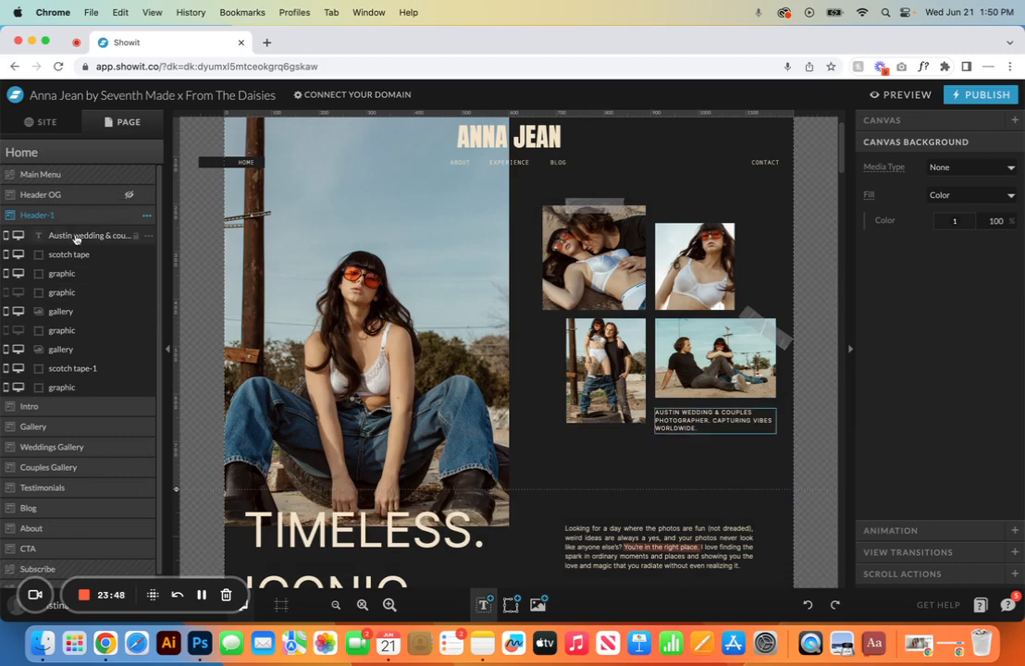
{"action": "left_click", "coordinate": [148, 220]}
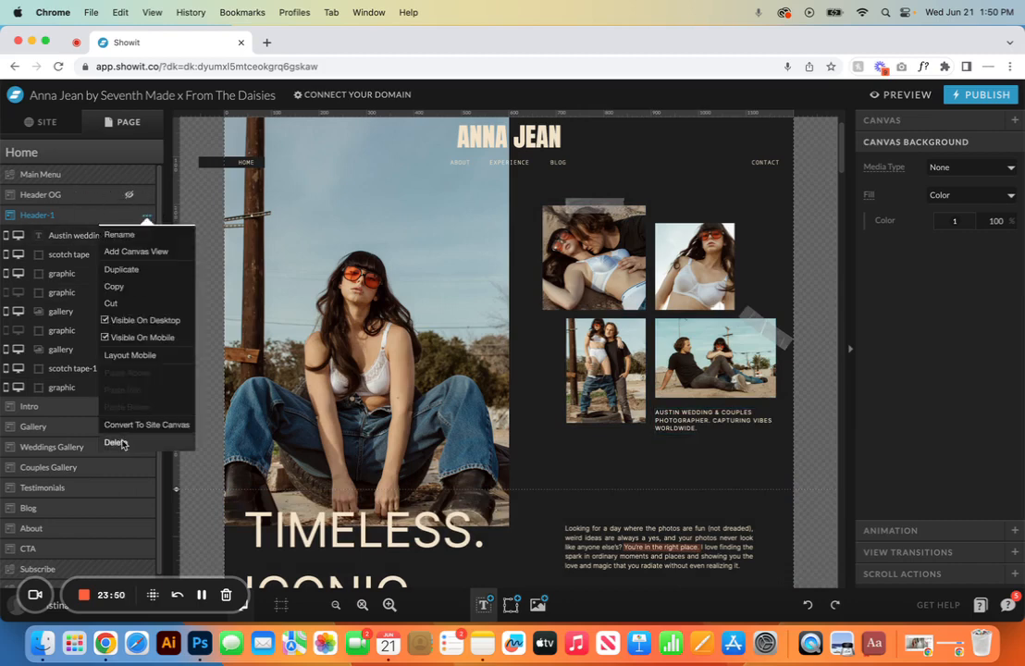
{"action": "left_click", "coordinate": [118, 441]}
Step: Rename the Header OG canvas back to "Header"
{"action": "left_click", "coordinate": [155, 196]}
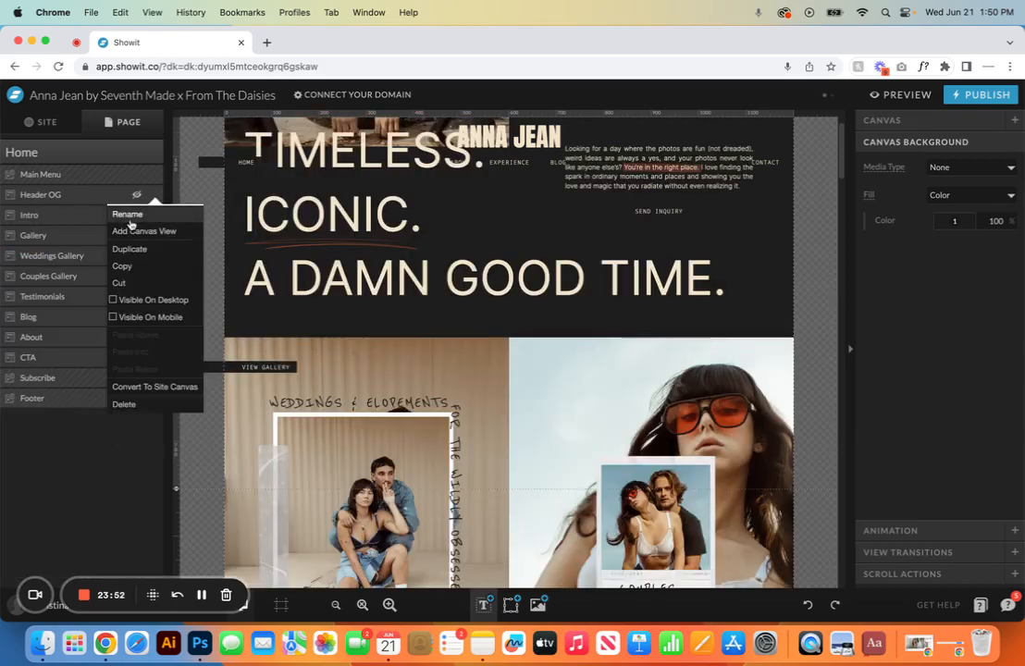
{"action": "left_click", "coordinate": [127, 214]}
{"action": "key", "text": "BackSpace"}
{"action": "key", "text": "BackSpace"}
{"action": "key", "text": "BackSpace"}
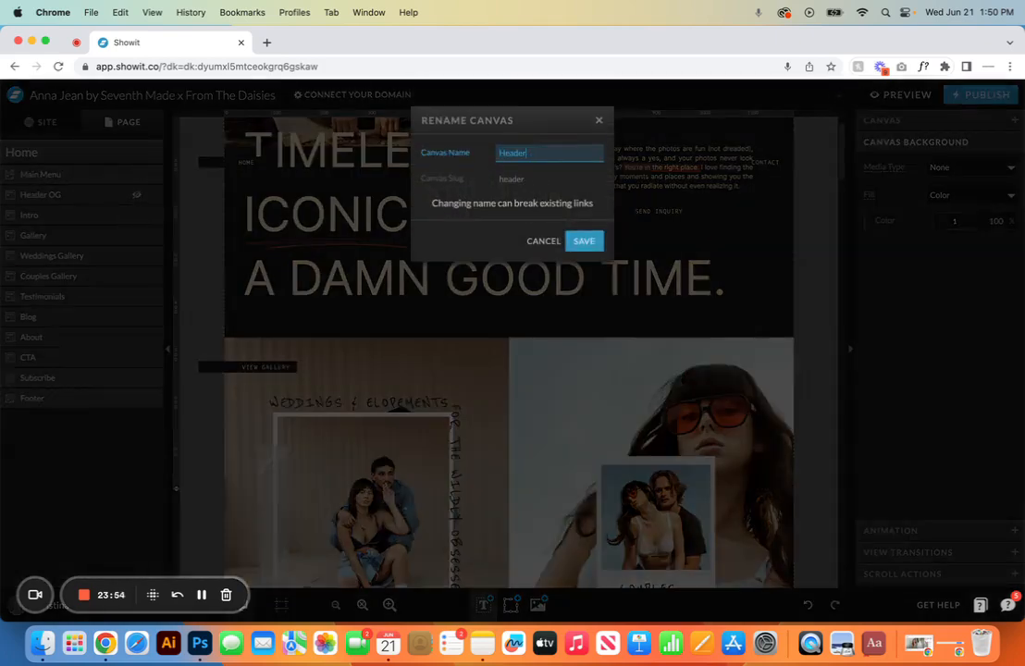
{"action": "left_click", "coordinate": [583, 239]}
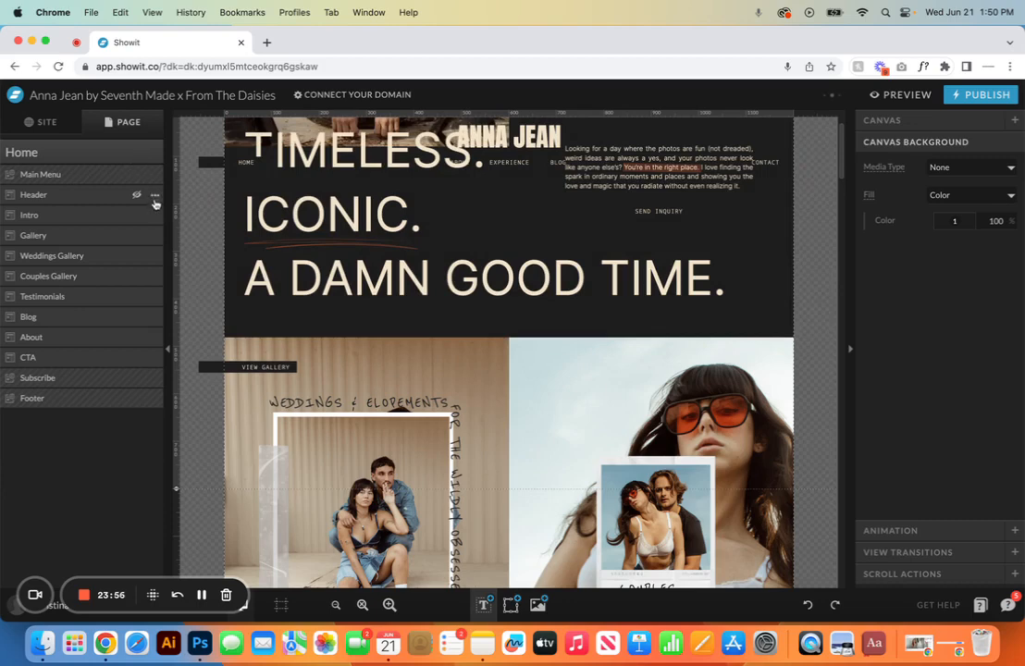
Step: Make the Header canvas visible on desktop and mobile again
{"action": "left_click", "coordinate": [155, 196]}
{"action": "left_click", "coordinate": [114, 300]}
{"action": "left_click", "coordinate": [155, 196]}
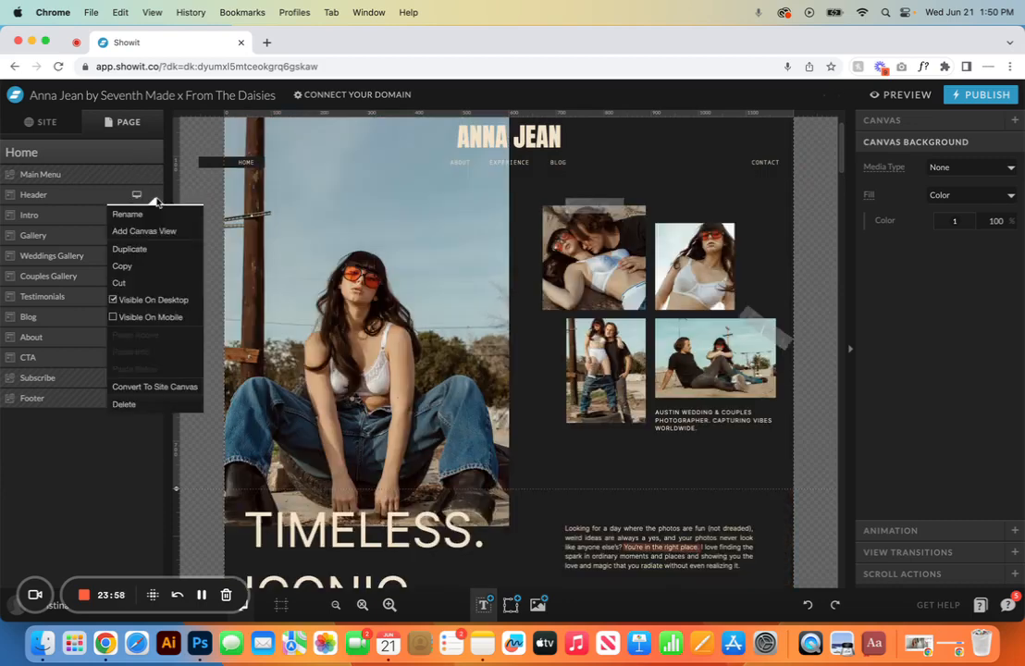
{"action": "left_click", "coordinate": [115, 317]}
Step: Show the mobile layout beside the desktop one, and hide the Header's small photo of the couple lying down on mobile
{"action": "left_click", "coordinate": [100, 196]}
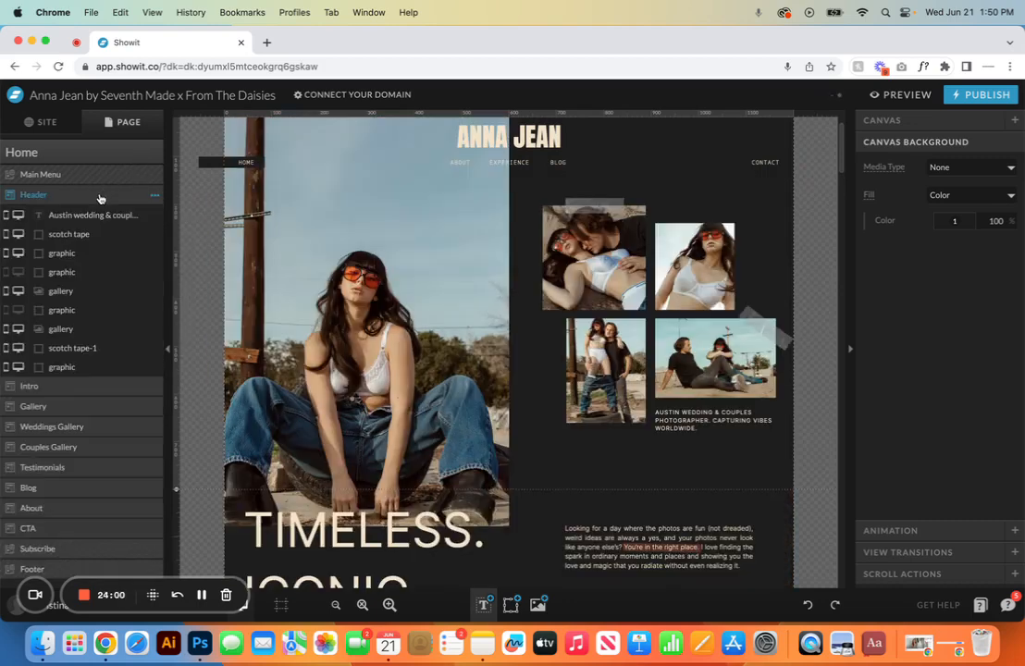
{"action": "left_click", "coordinate": [618, 263]}
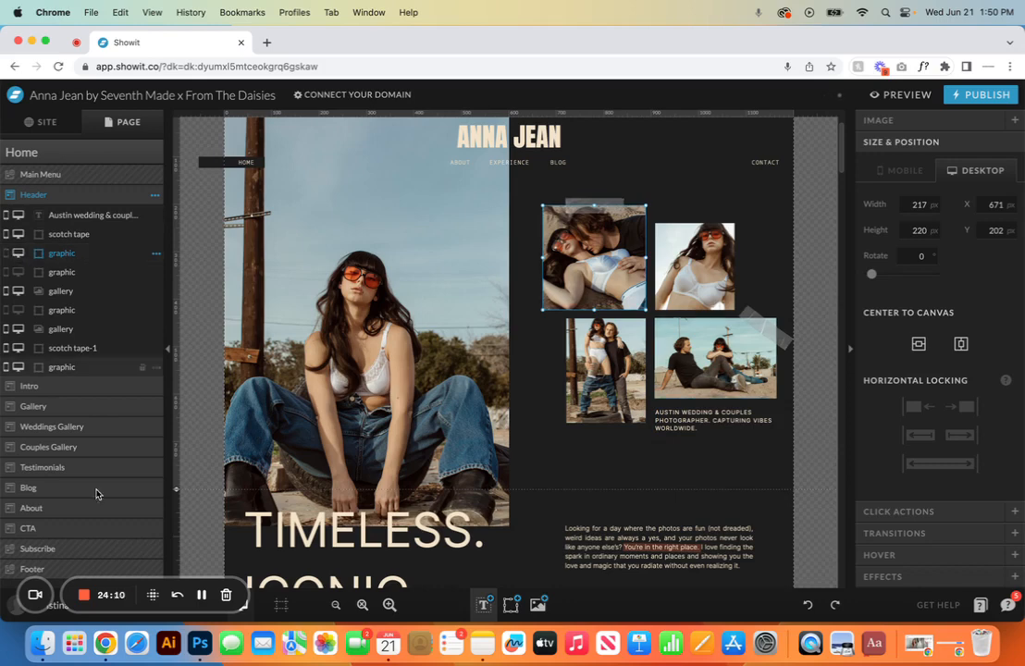
{"action": "left_click", "coordinate": [180, 615]}
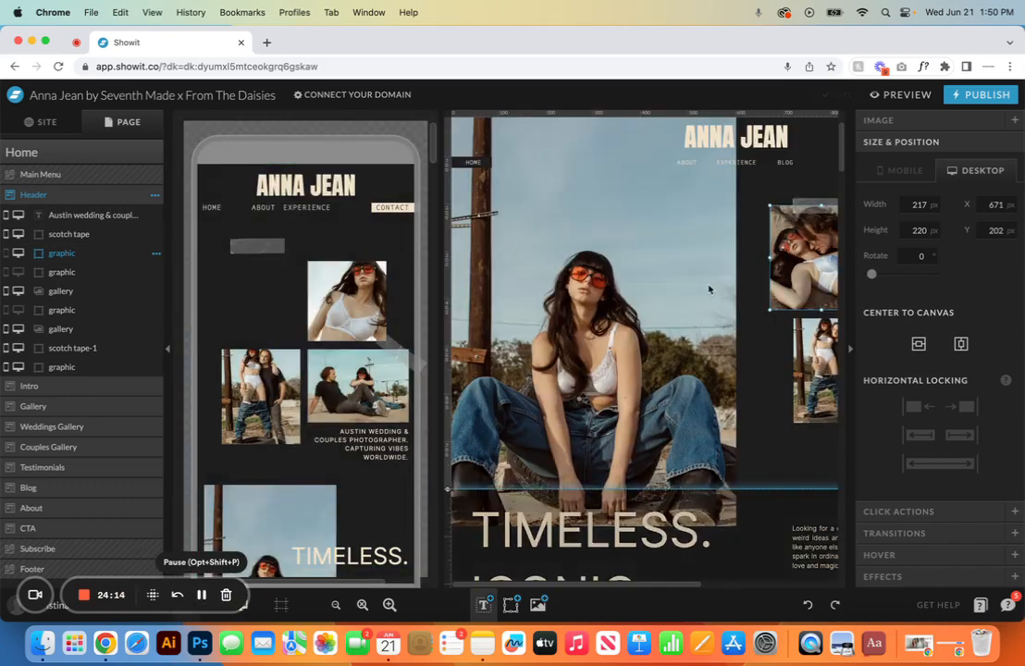
{"action": "scroll", "coordinate": [709, 290], "scroll_direction": "right", "scroll_amount": 3}
{"action": "left_click", "coordinate": [7, 253]}
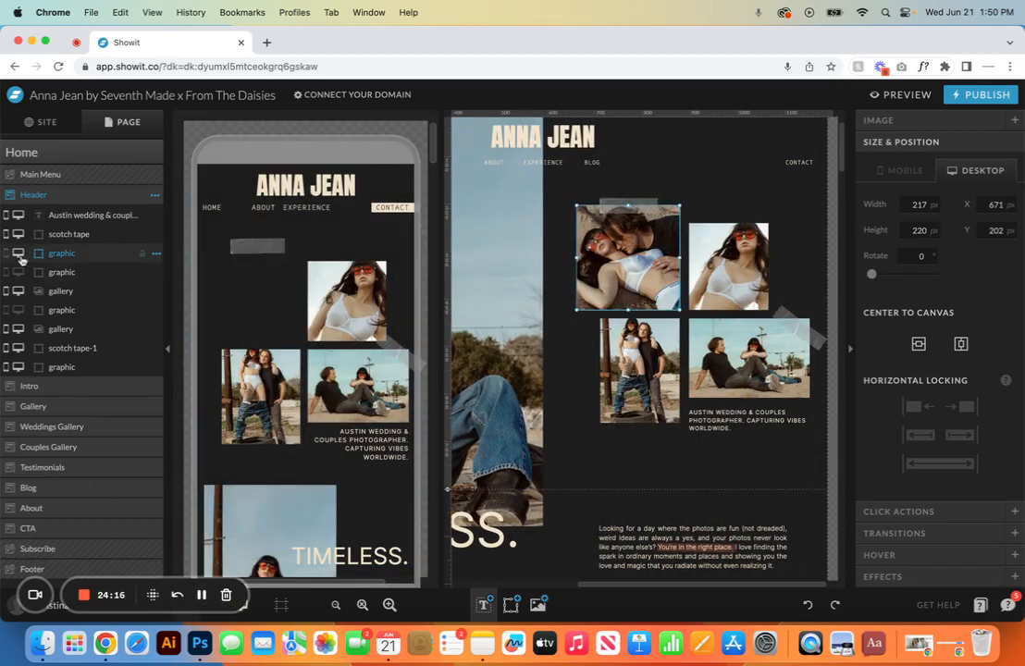
Step: Set the first graphic in the Header canvas, the couple photo, to show on both mobile and desktop
{"action": "left_click", "coordinate": [19, 253]}
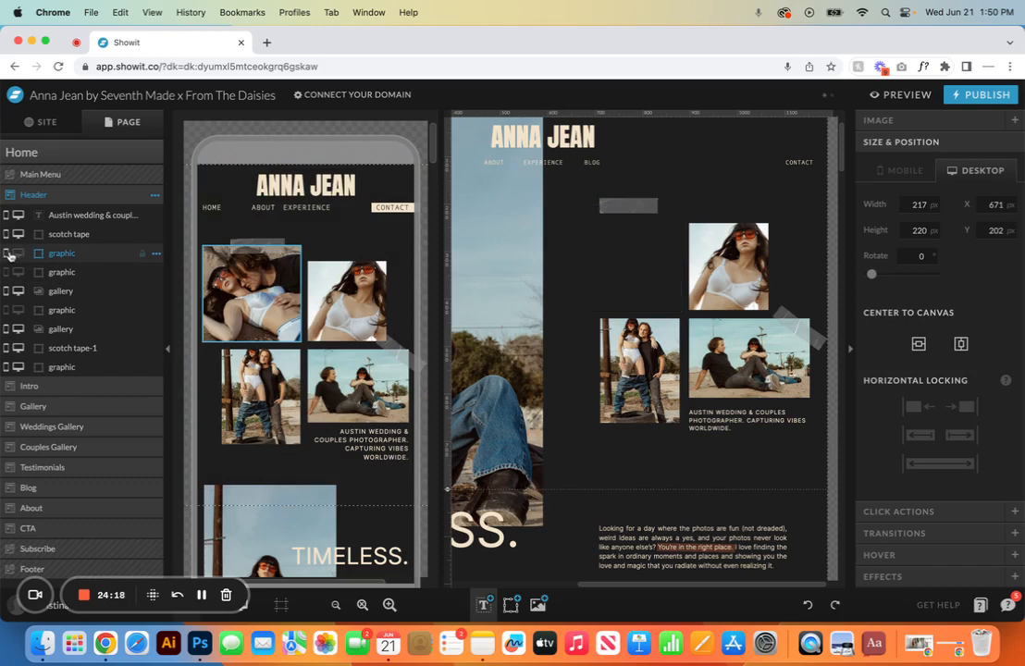
{"action": "left_click", "coordinate": [19, 254]}
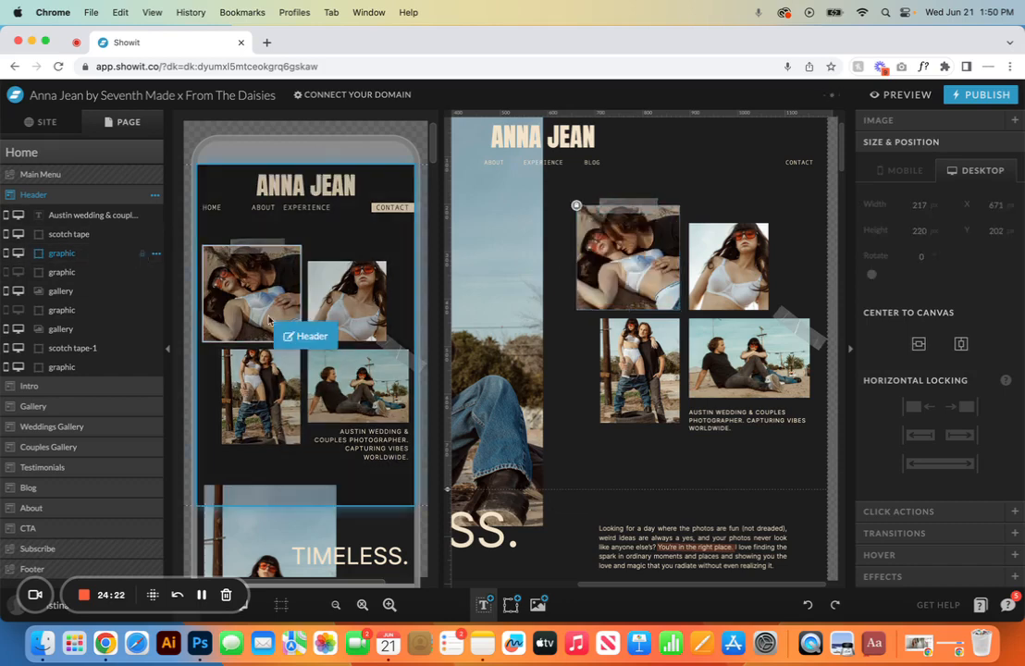
Step: Toggle the lock on the Header's couple photo and leave the graphic unlocked
{"action": "left_click", "coordinate": [143, 259]}
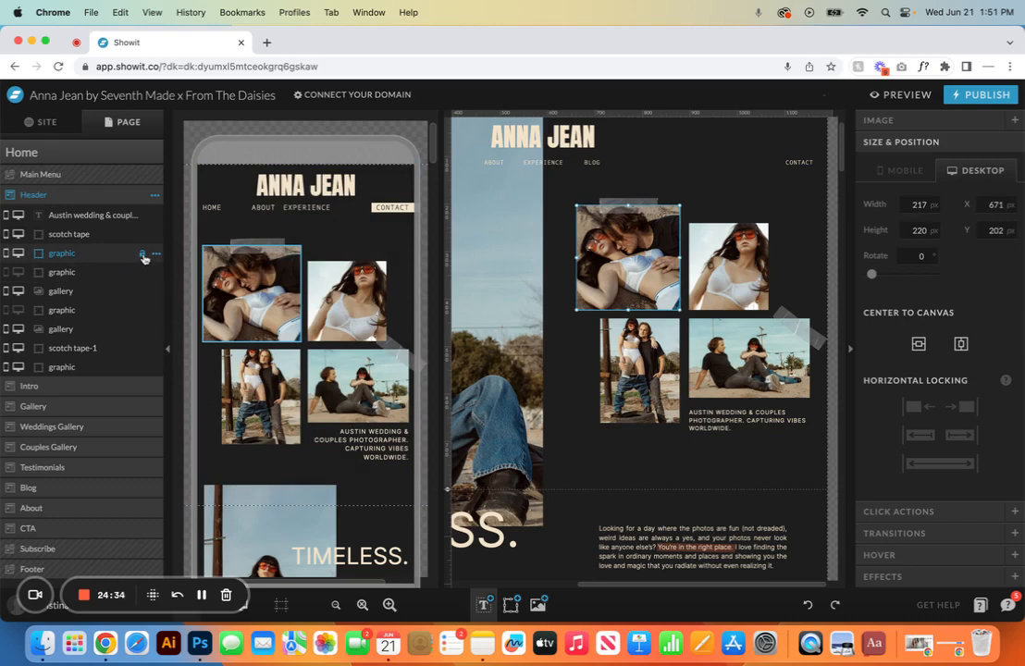
{"action": "left_click", "coordinate": [202, 246]}
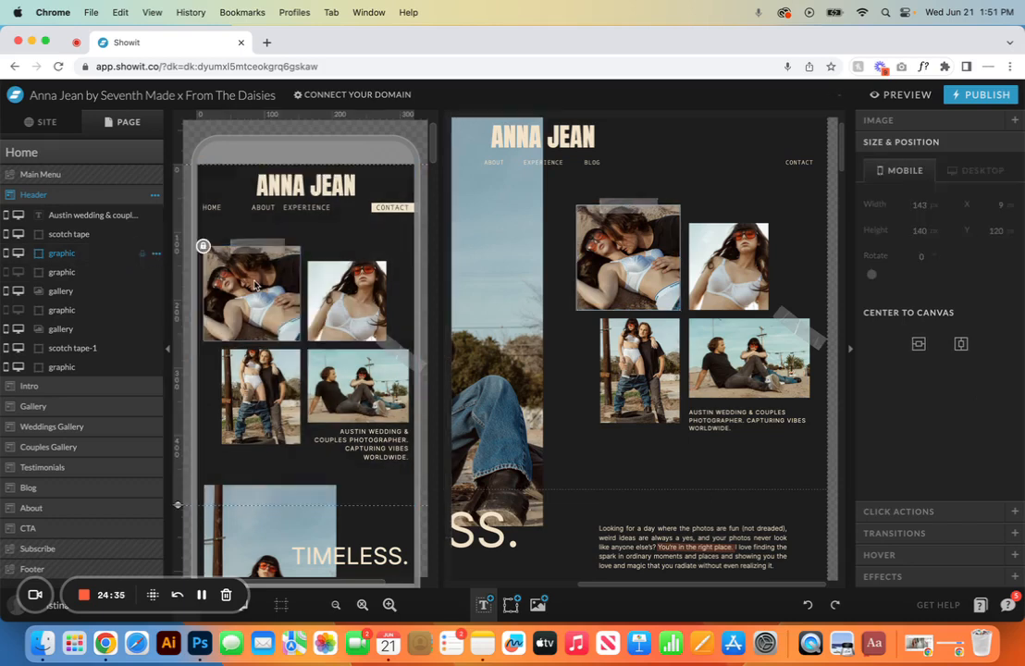
{"action": "left_click", "coordinate": [206, 249]}
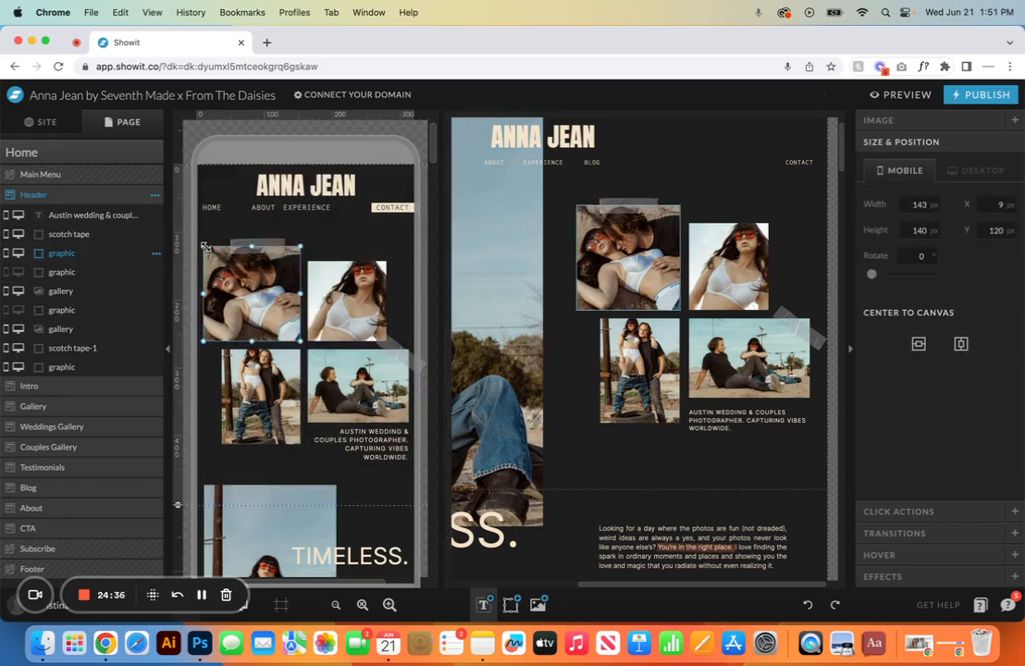
Step: Duplicate the couple photo graphic, move the copy over the neighbouring portrait on mobile, and delete the copy
{"action": "left_click", "coordinate": [156, 254]}
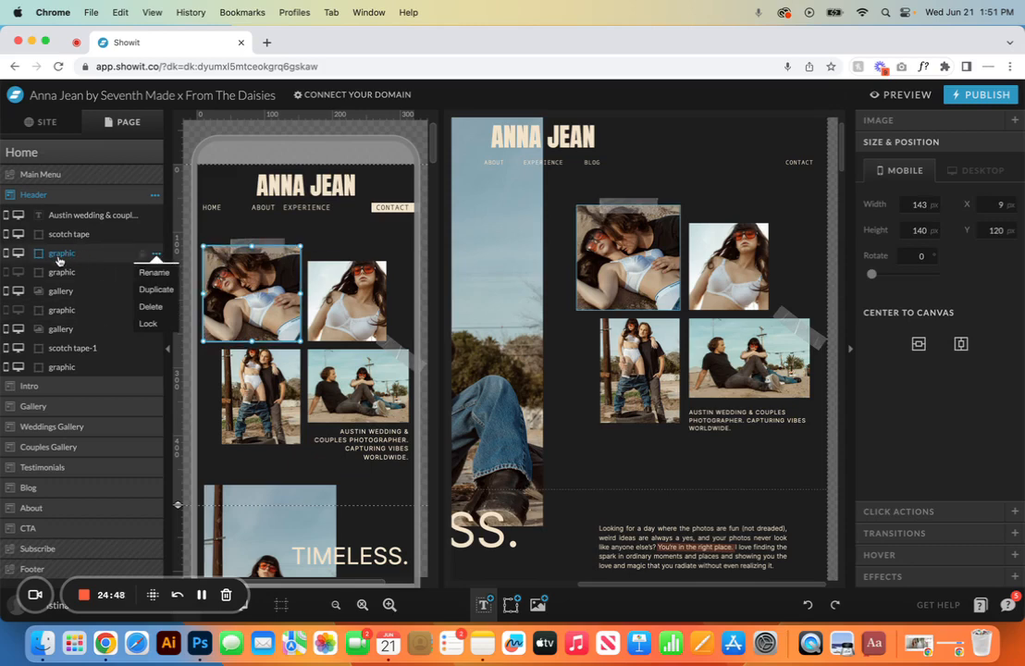
{"action": "left_click", "coordinate": [154, 288]}
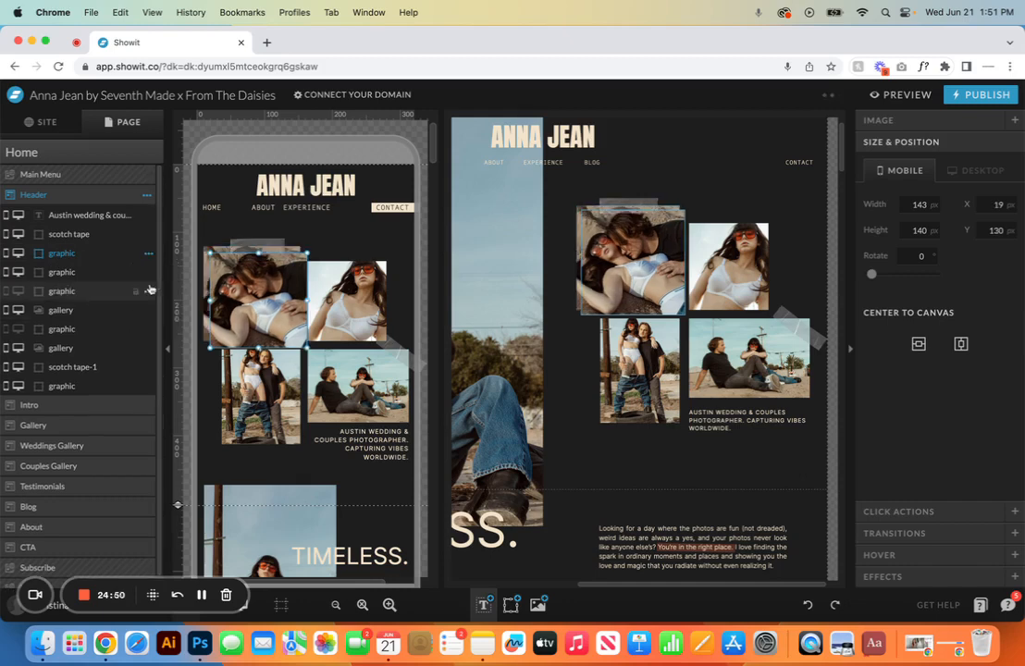
{"action": "left_click_drag", "start_coordinate": [260, 284], "coordinate": [327, 267]}
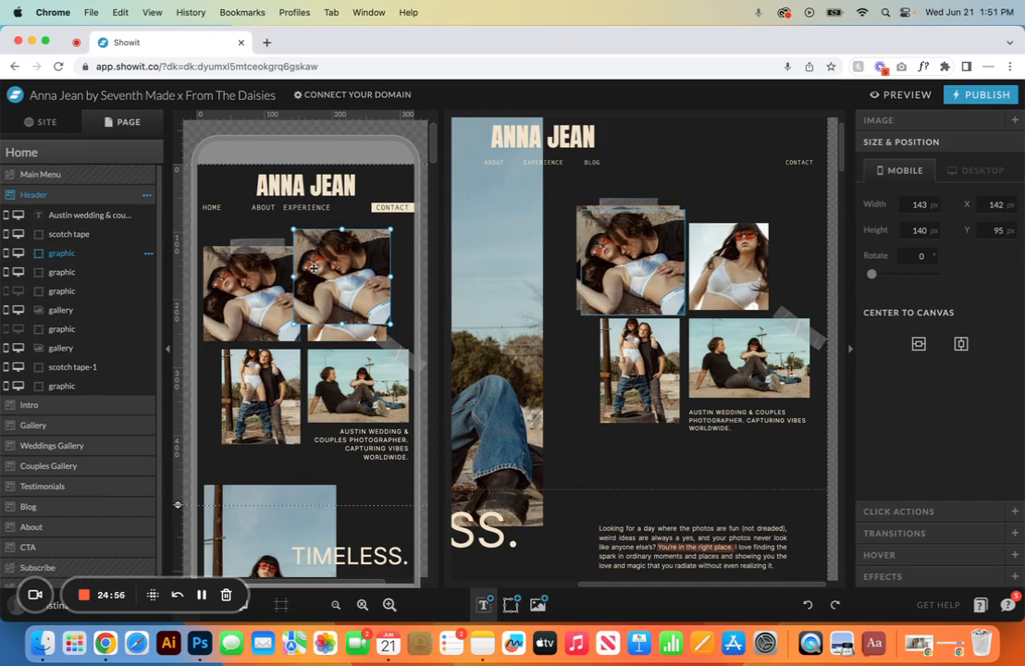
{"action": "left_click", "coordinate": [148, 252]}
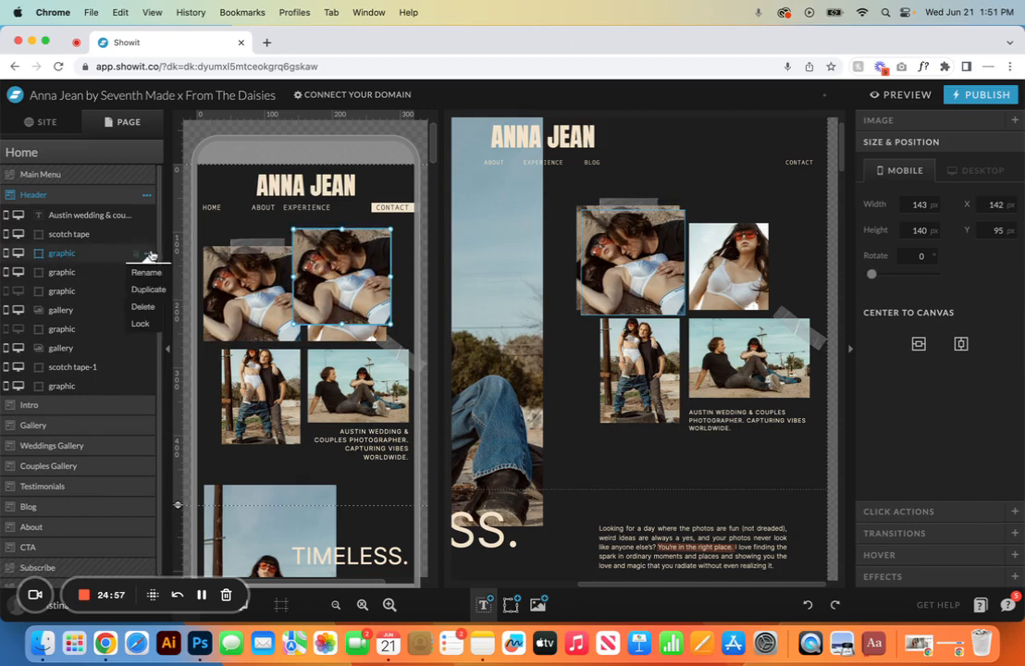
{"action": "left_click", "coordinate": [153, 305]}
Step: Lock the original couple photo graphic using its layer options and unlock it again
{"action": "left_click", "coordinate": [155, 253]}
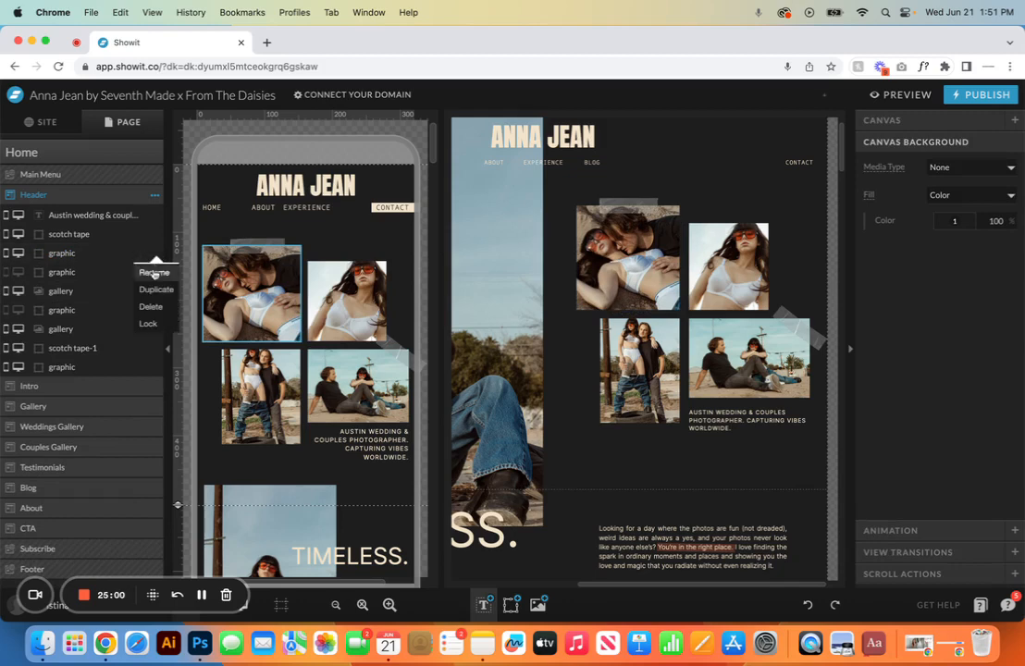
{"action": "left_click", "coordinate": [149, 324]}
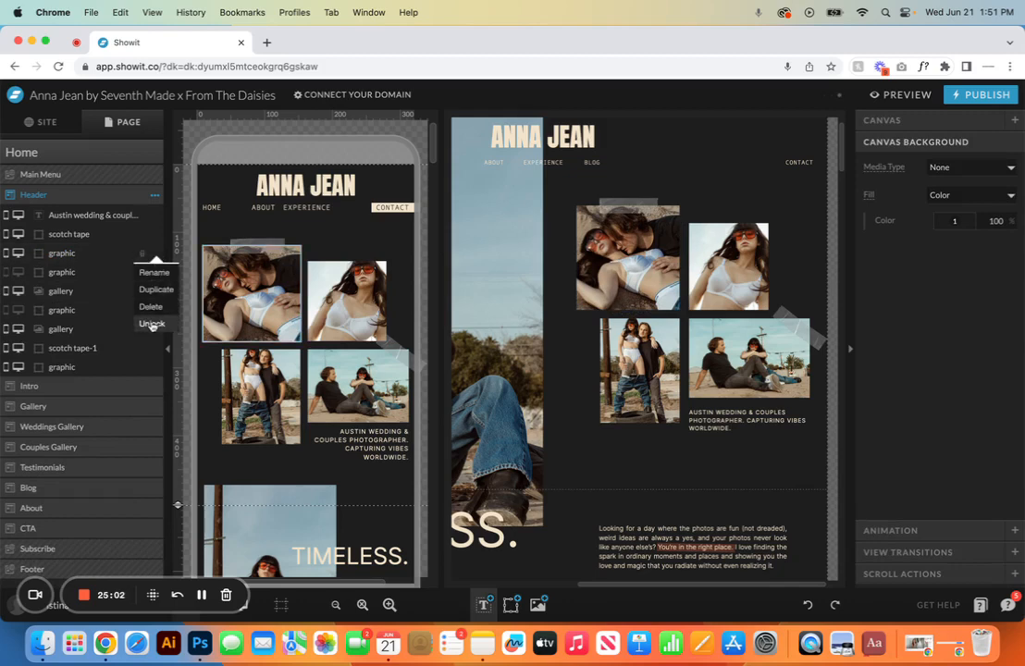
{"action": "left_click", "coordinate": [149, 323]}
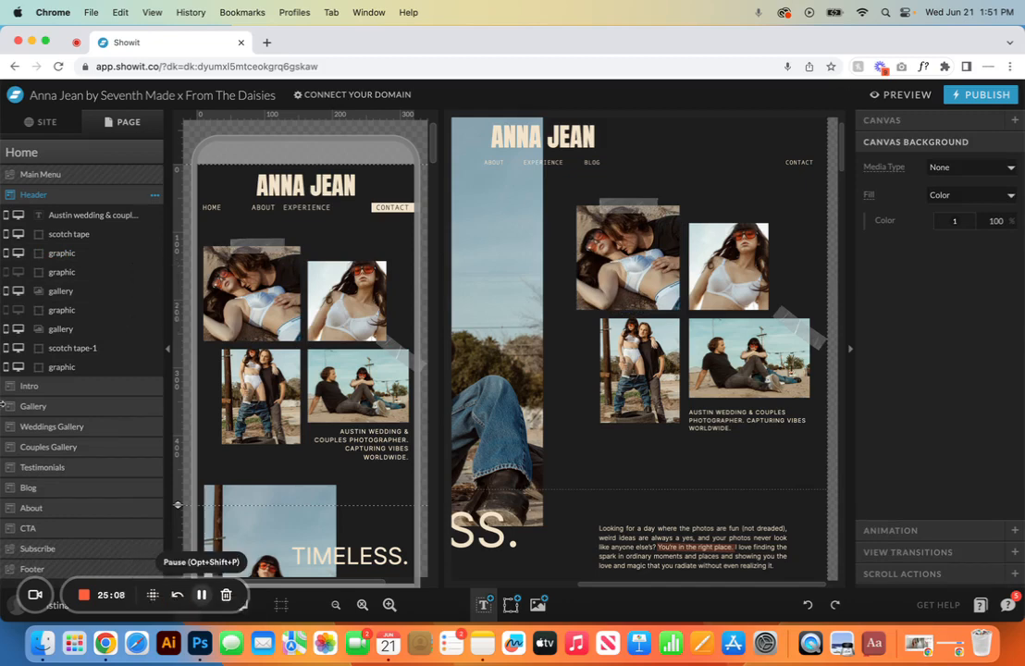
Step: Look over the Home page's canvas list and the Coming Soon page with its mobile photo
{"action": "left_click", "coordinate": [52, 140]}
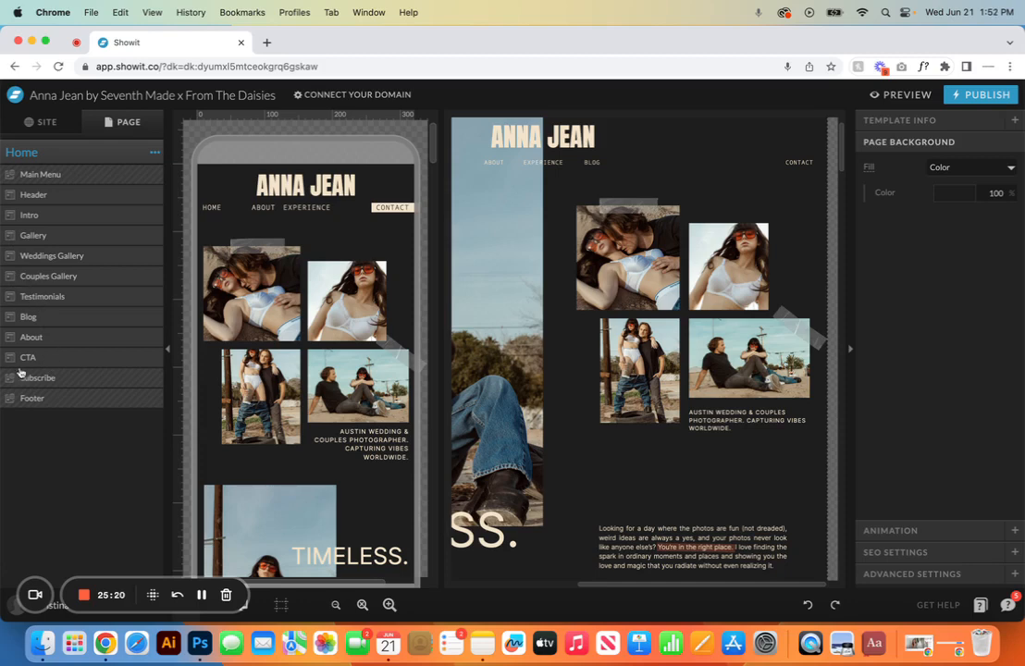
{"action": "left_click", "coordinate": [46, 121]}
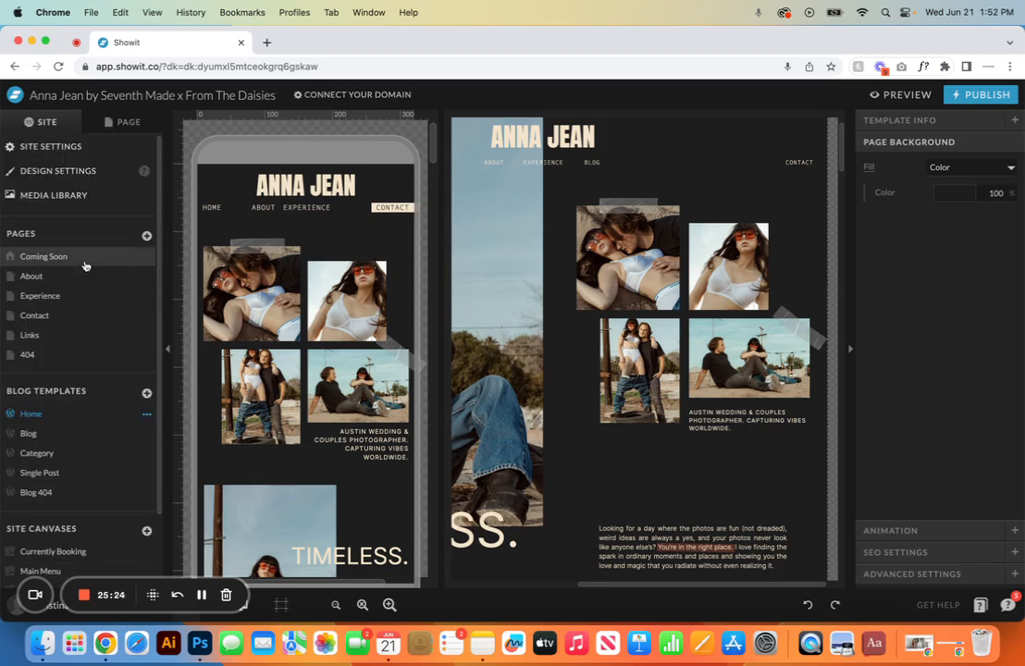
{"action": "left_click", "coordinate": [84, 263]}
{"action": "left_click", "coordinate": [221, 403]}
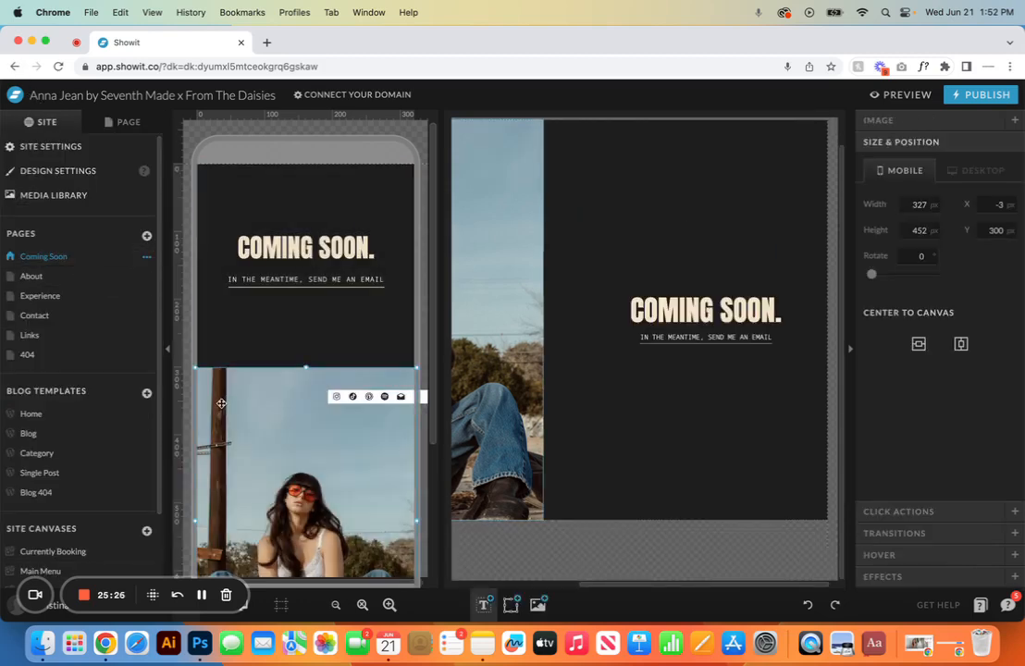
Step: Open the About page and examine the elements of its Header, Fun Facts and Your Why canvases
{"action": "left_click", "coordinate": [75, 286]}
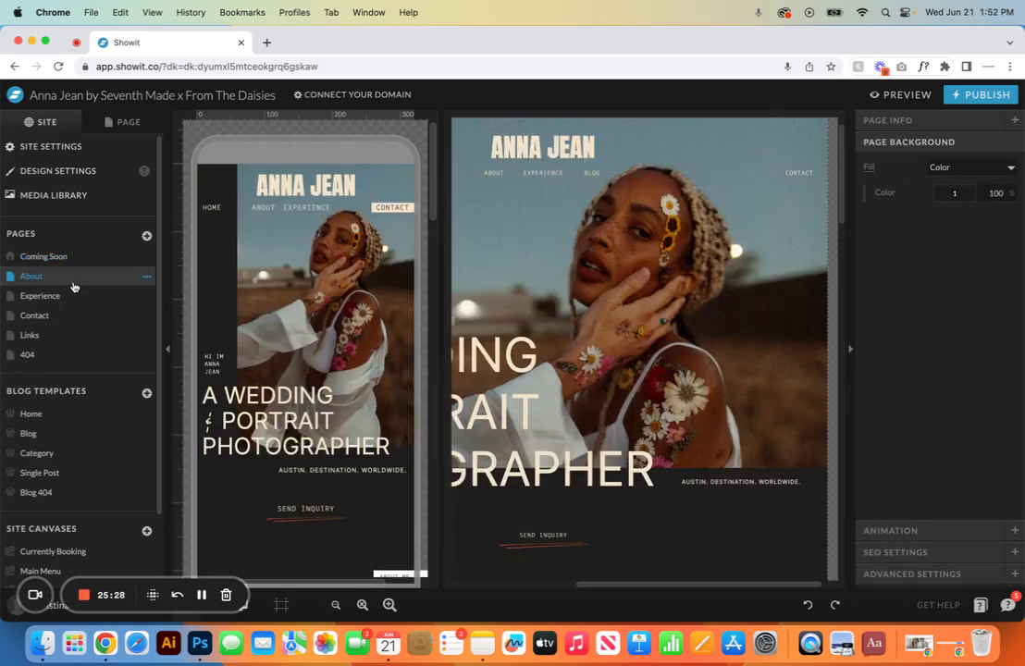
{"action": "left_click", "coordinate": [121, 124]}
{"action": "left_click", "coordinate": [83, 194]}
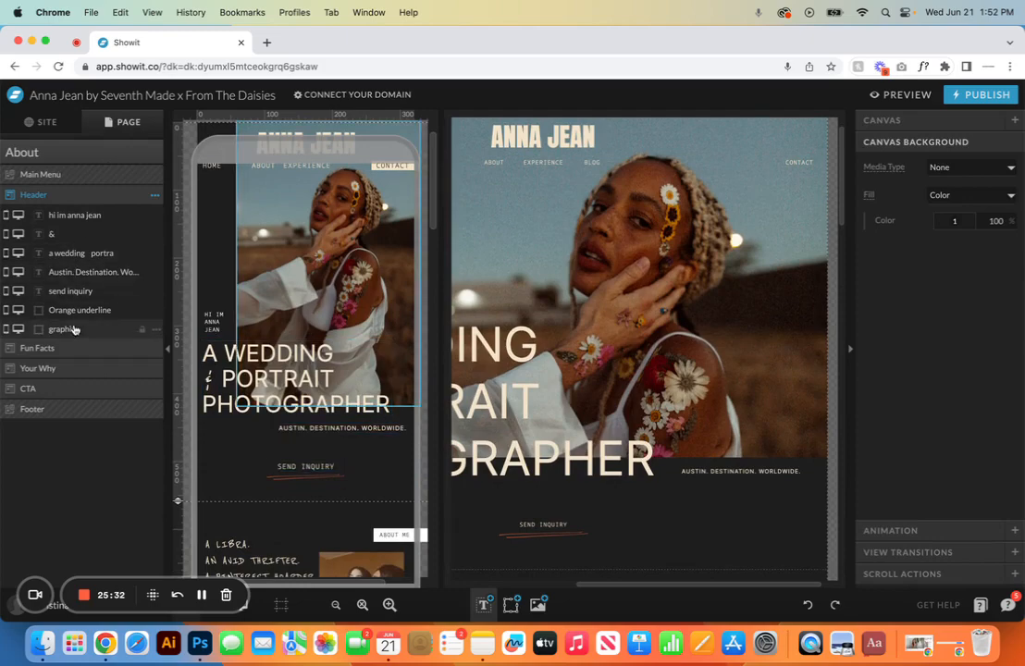
{"action": "left_click", "coordinate": [72, 348]}
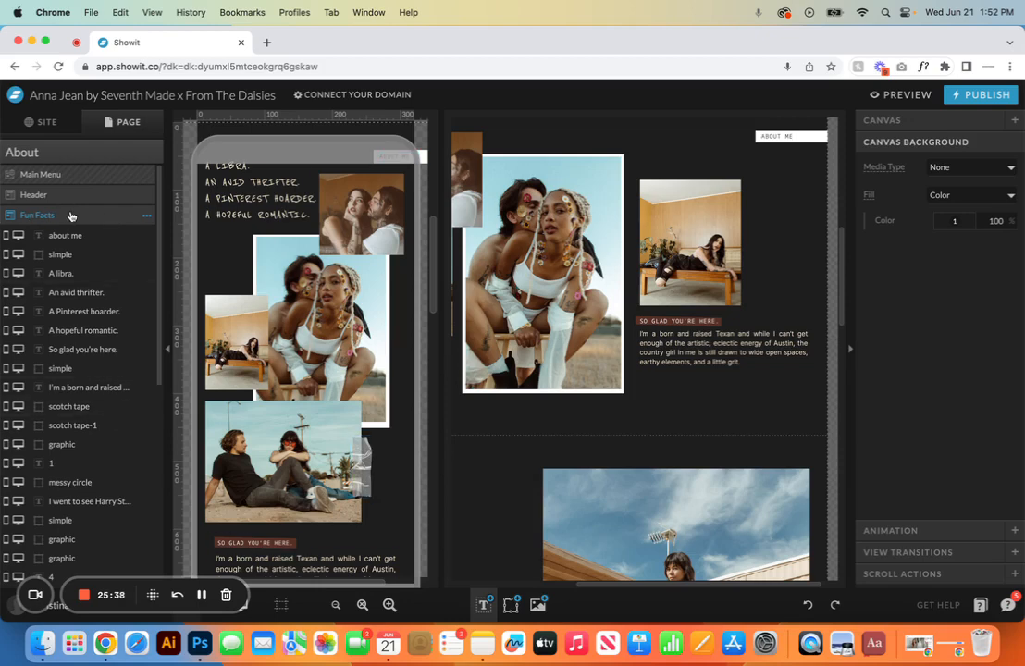
{"action": "left_click", "coordinate": [44, 121]}
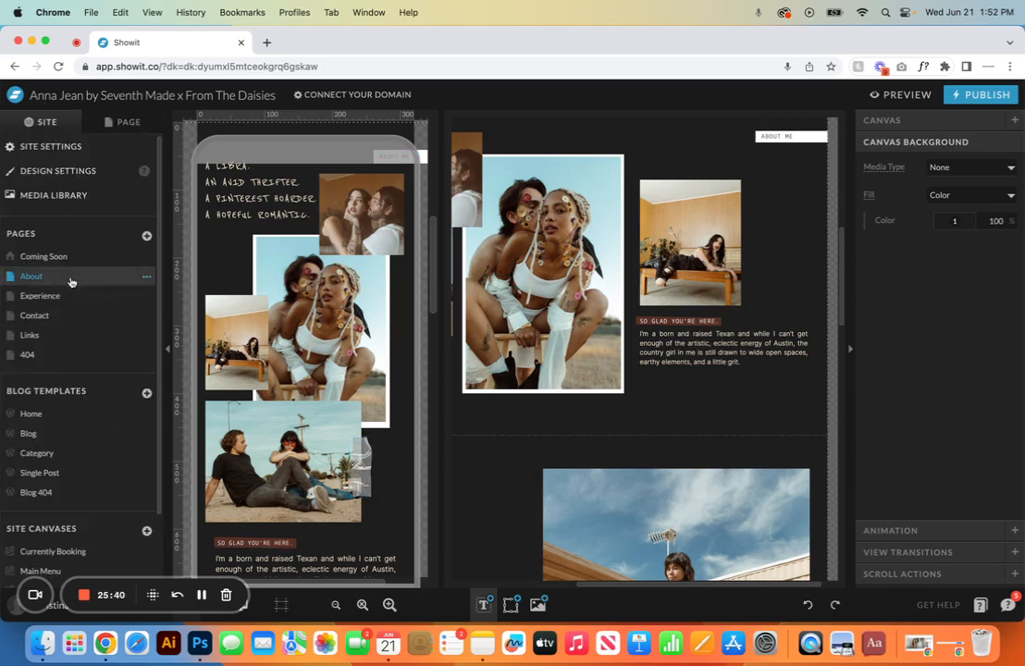
{"action": "left_click", "coordinate": [122, 119]}
{"action": "scroll", "coordinate": [104, 183], "scroll_direction": "down", "scroll_amount": 8}
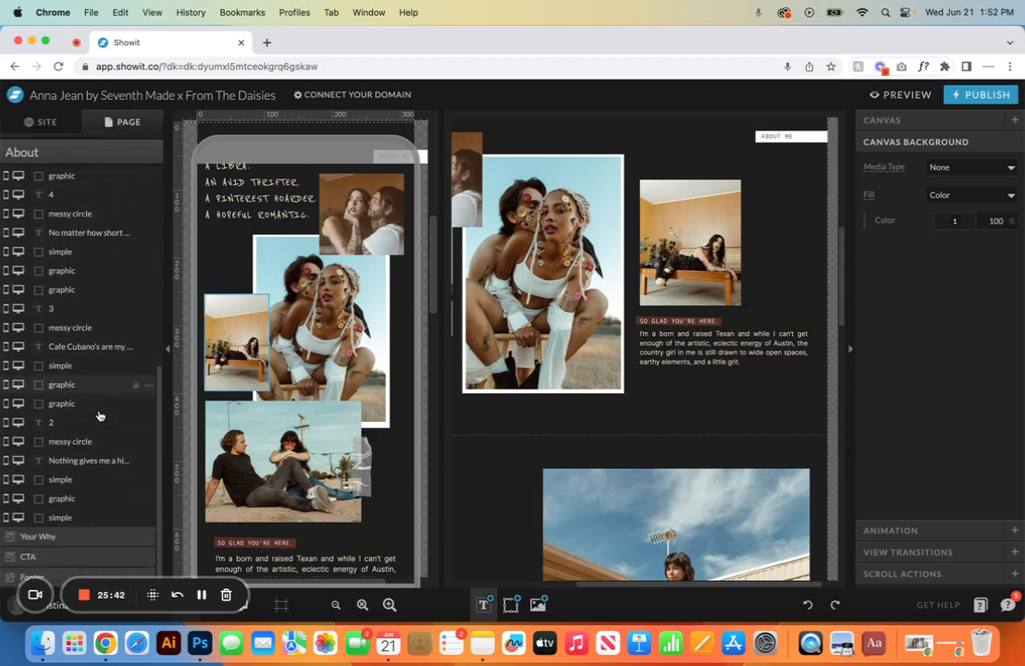
{"action": "left_click", "coordinate": [57, 536]}
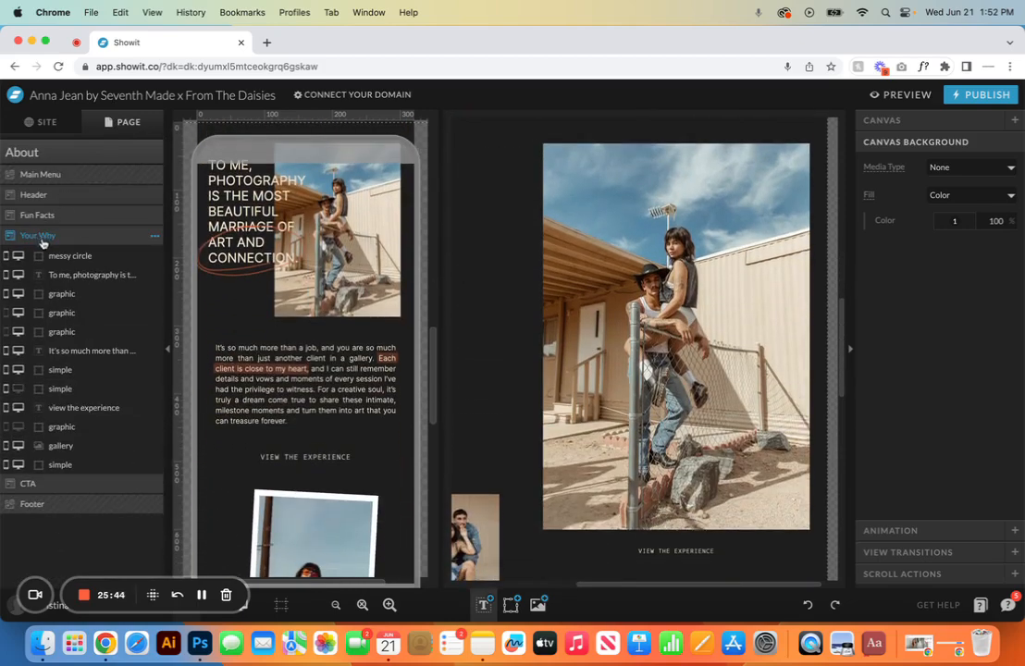
Step: Open the Experience page and look through its canvases
{"action": "left_click", "coordinate": [38, 116]}
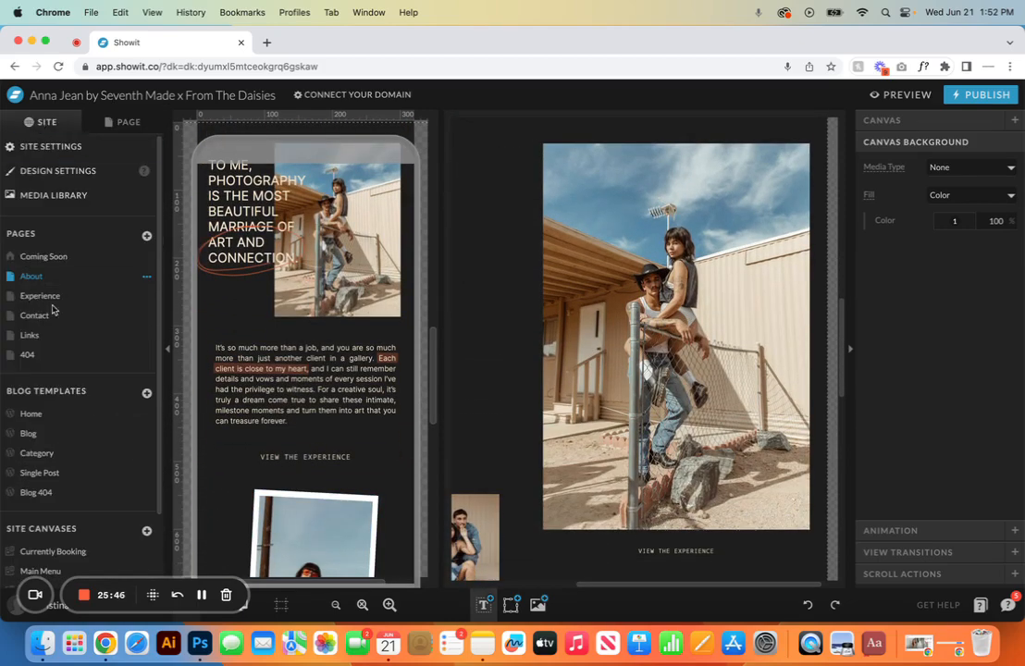
{"action": "left_click", "coordinate": [63, 295]}
{"action": "left_click", "coordinate": [111, 120]}
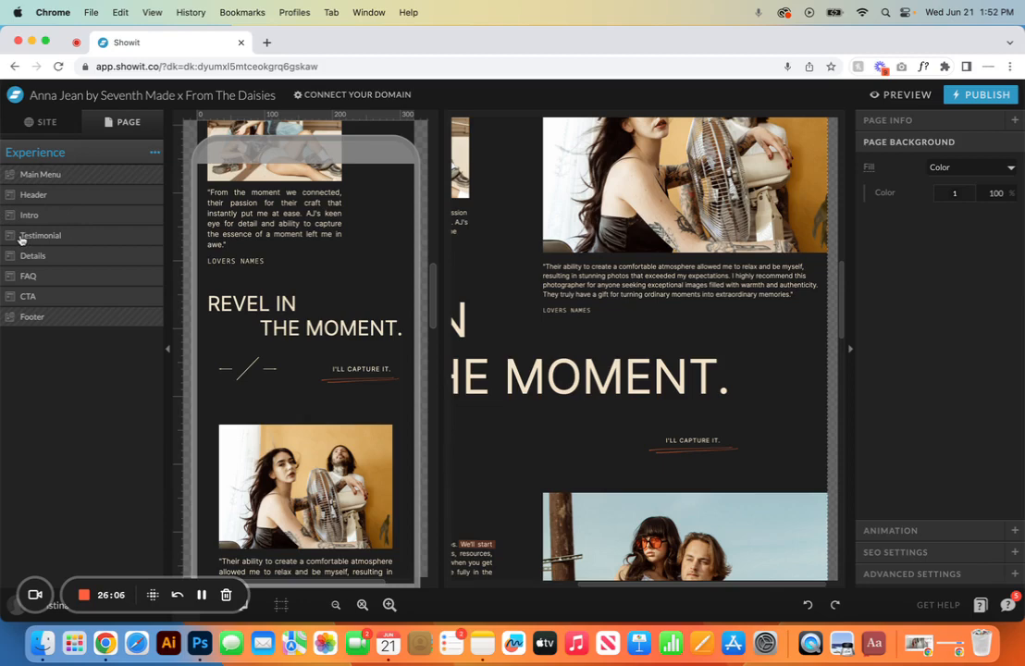
Step: Open the Contact page and examine the elements of its Header canvas
{"action": "left_click", "coordinate": [43, 119]}
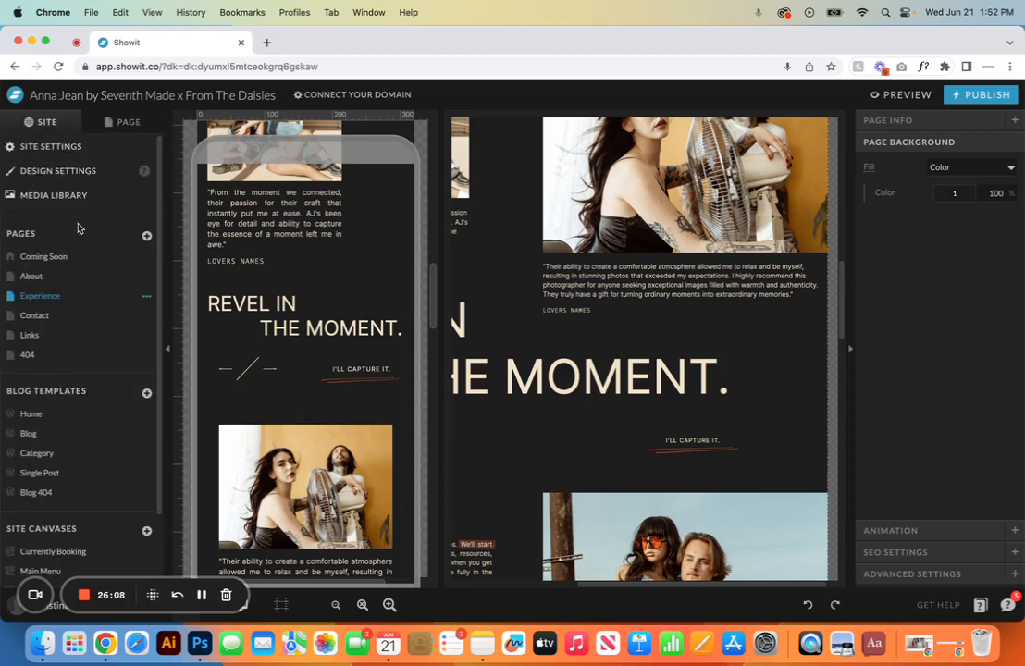
{"action": "left_click", "coordinate": [86, 316]}
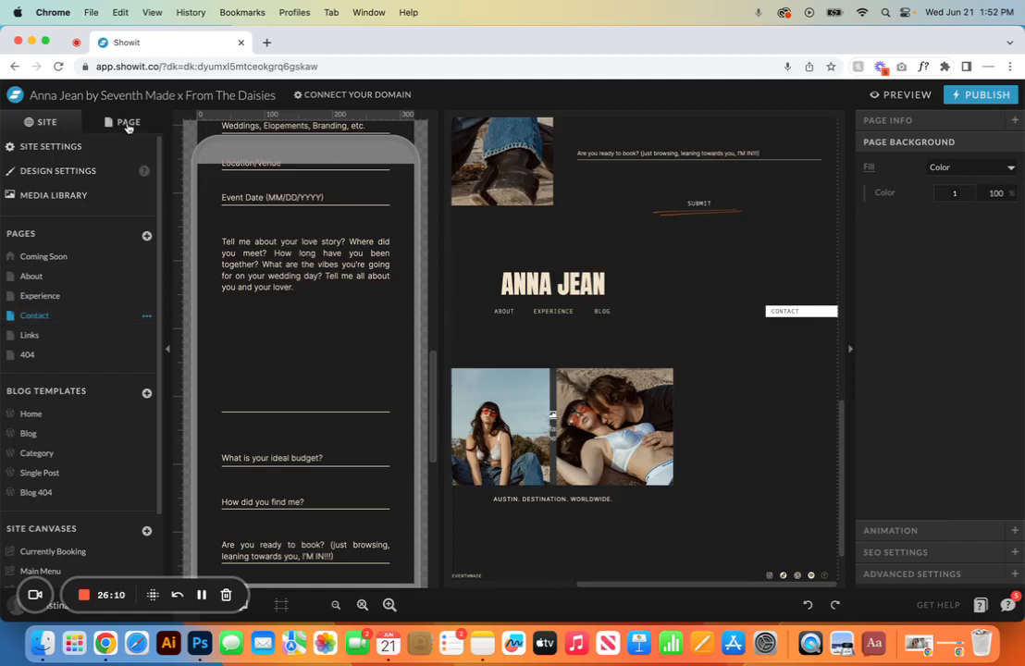
{"action": "left_click", "coordinate": [128, 123]}
{"action": "left_click", "coordinate": [84, 194]}
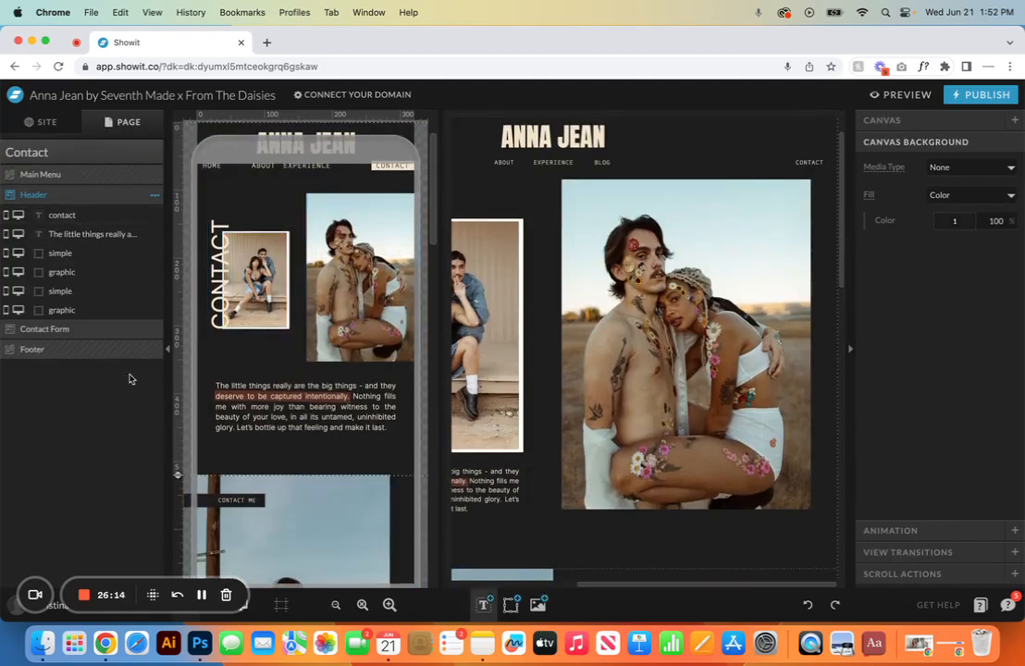
Step: View the Links page and the 404 page, including the elements of the 404 canvas
{"action": "left_click", "coordinate": [42, 118]}
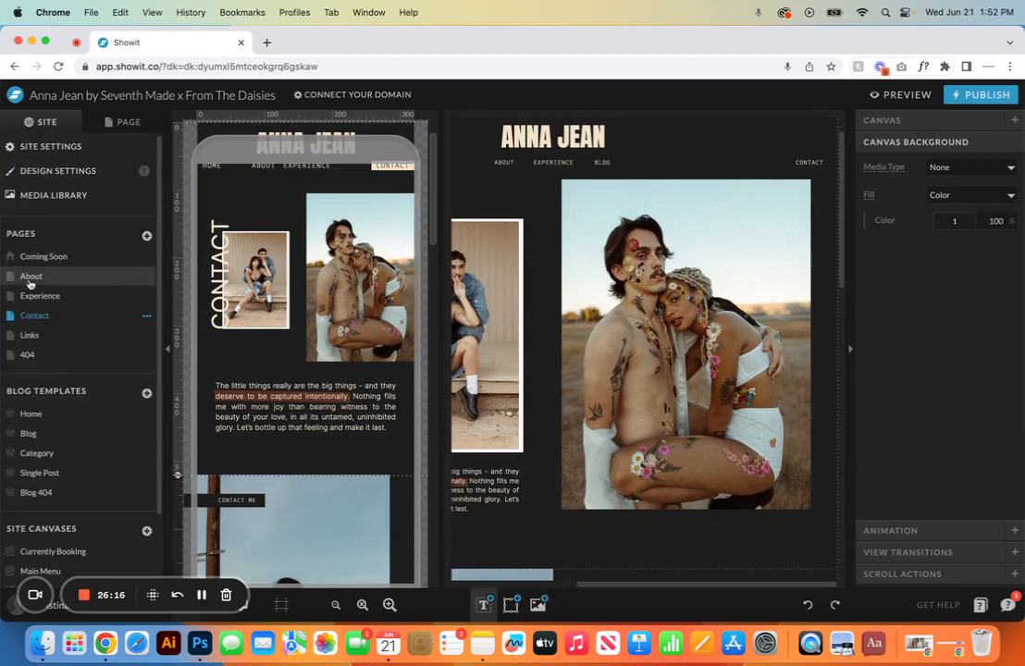
{"action": "left_click", "coordinate": [46, 336]}
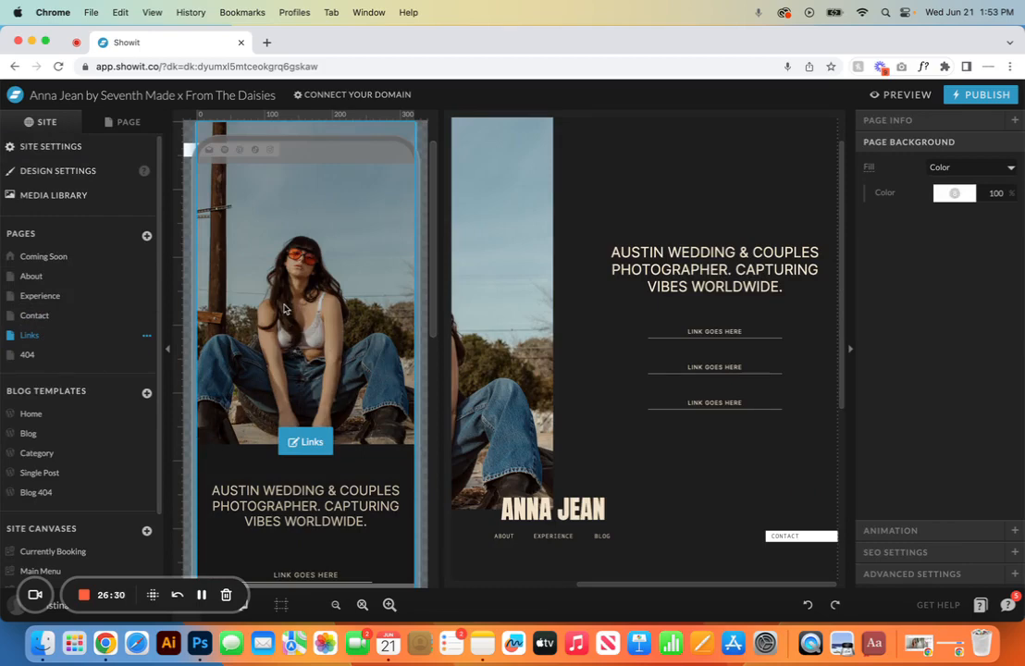
{"action": "left_click", "coordinate": [74, 357]}
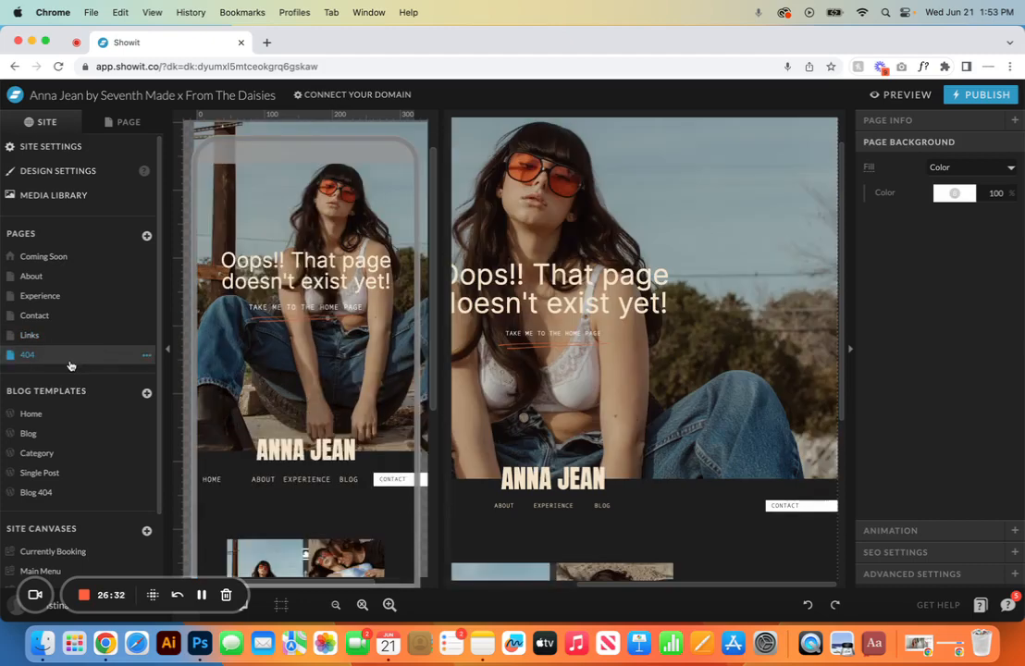
{"action": "left_click", "coordinate": [126, 123]}
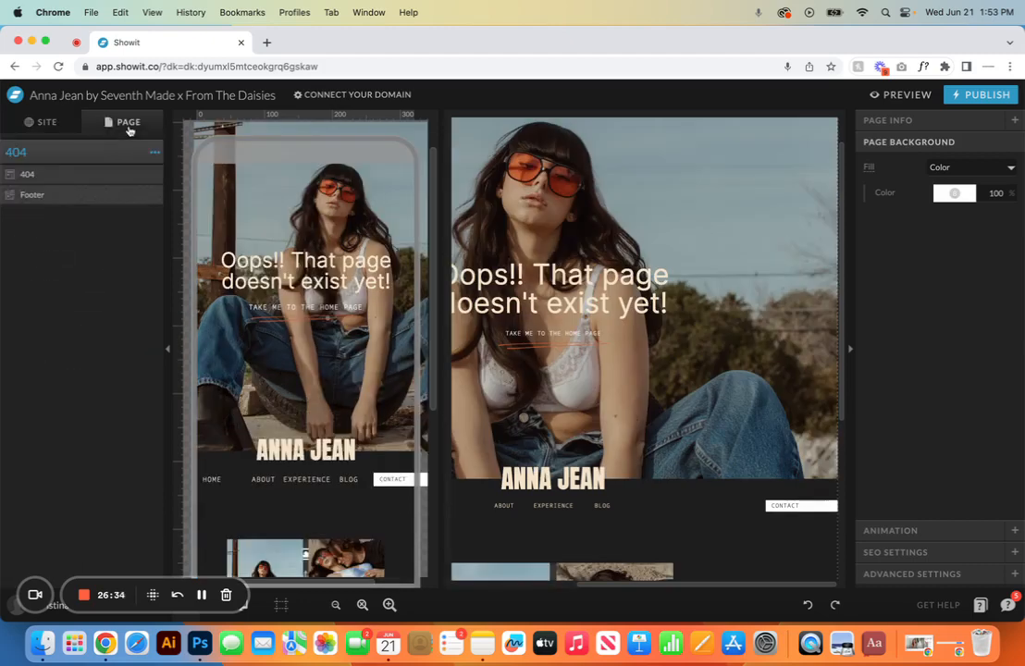
{"action": "left_click", "coordinate": [79, 174]}
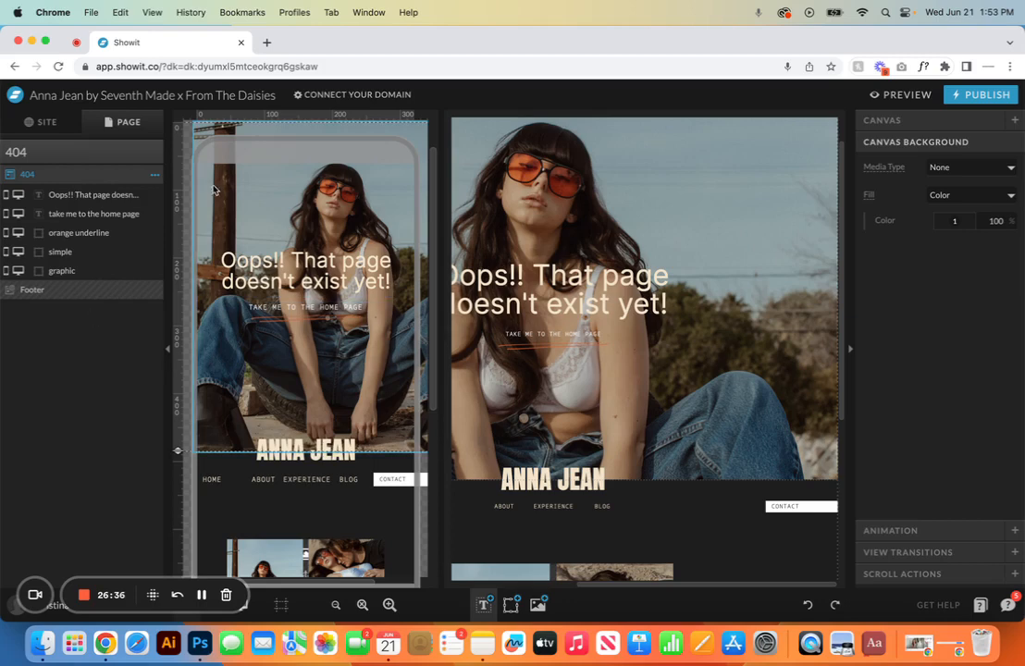
Step: Swap the 404 canvas's background photo for fromthedaisies-59.jpg and undo the swap
{"action": "left_click", "coordinate": [216, 189]}
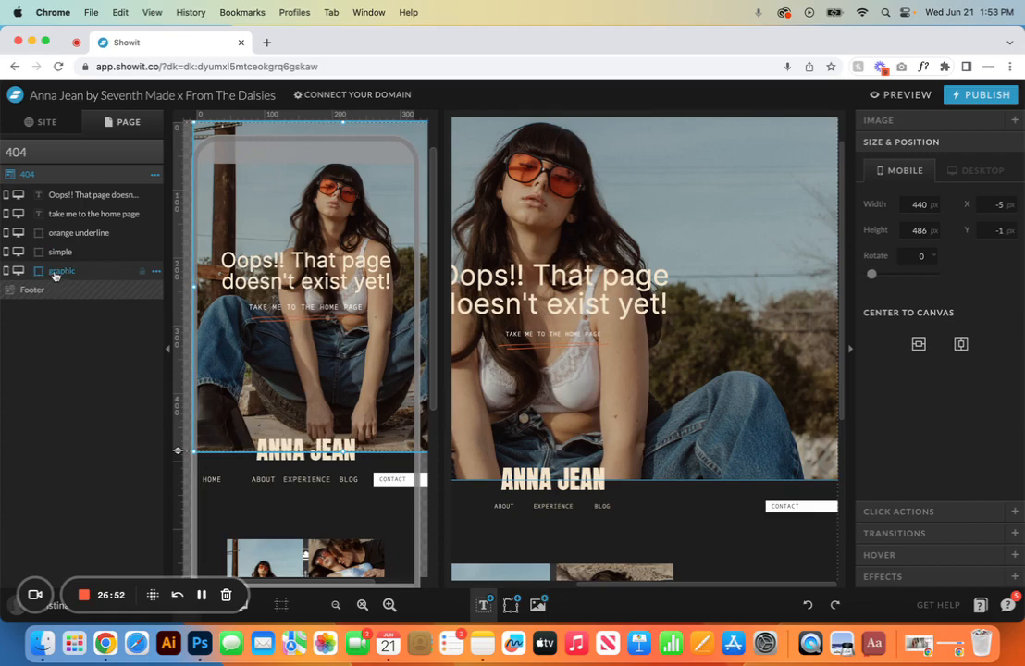
{"action": "left_click", "coordinate": [952, 120]}
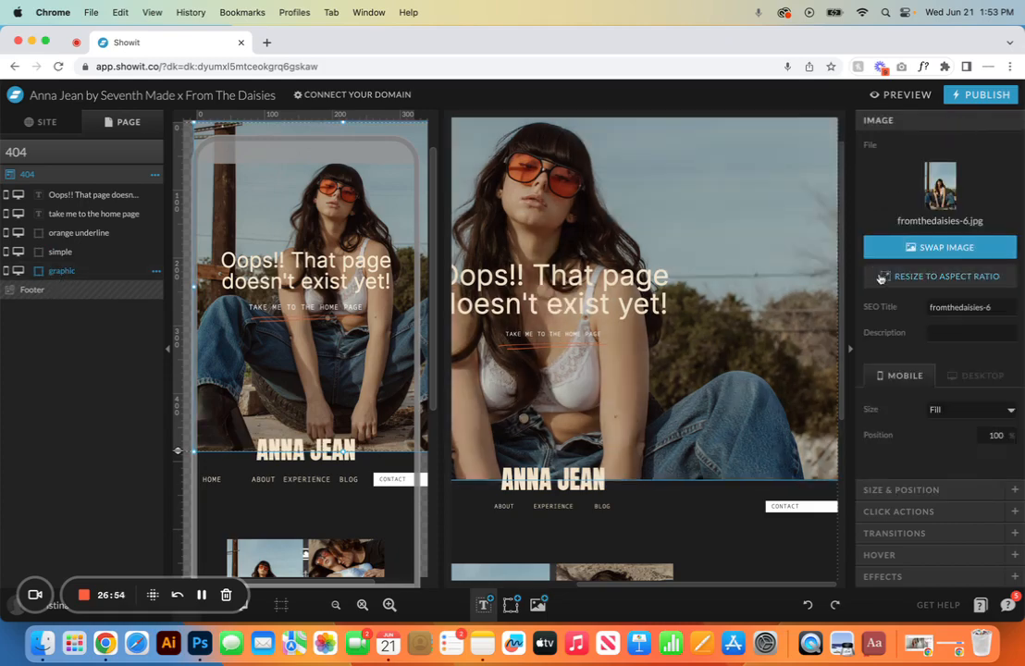
{"action": "left_click", "coordinate": [957, 247]}
{"action": "left_click", "coordinate": [387, 236]}
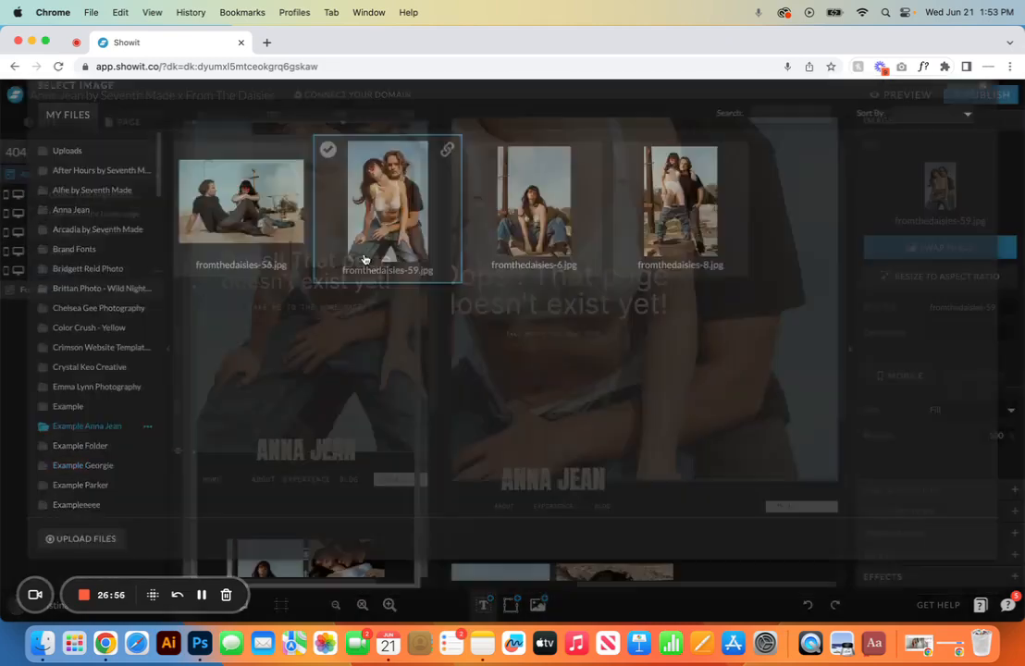
{"action": "left_click", "coordinate": [811, 602]}
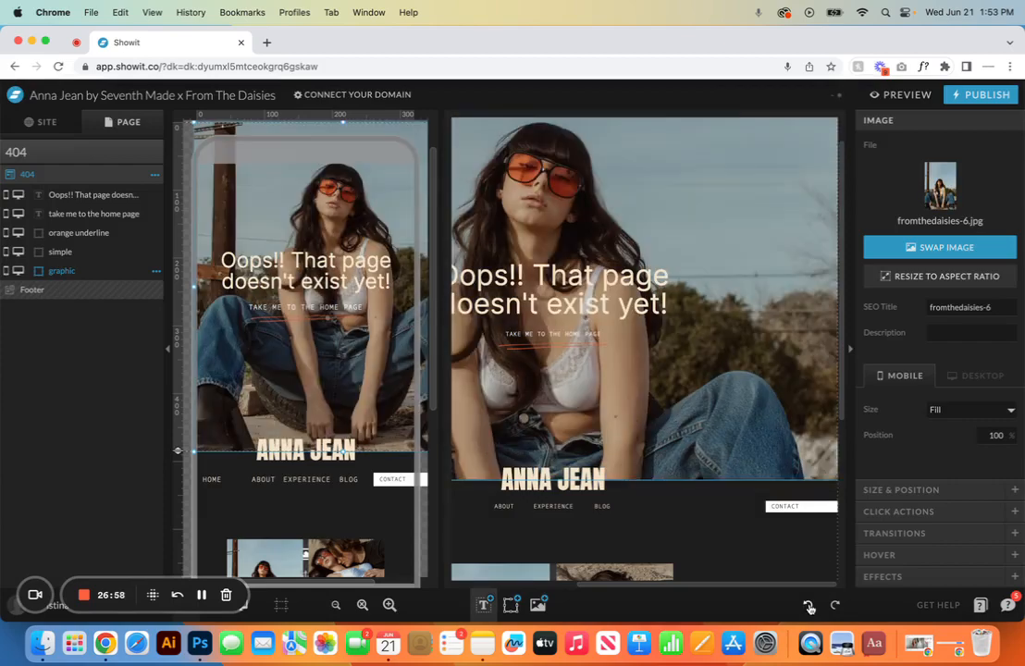
Step: Open the CTA canvas of the Home blog template and show only the desktop layout
{"action": "left_click", "coordinate": [37, 128]}
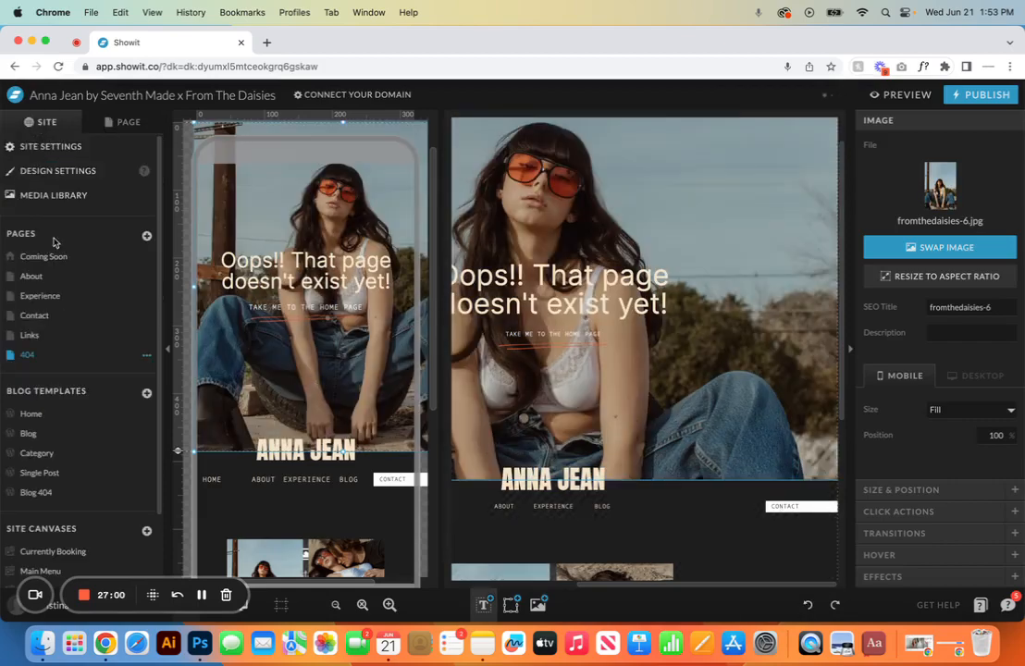
{"action": "left_click", "coordinate": [61, 416]}
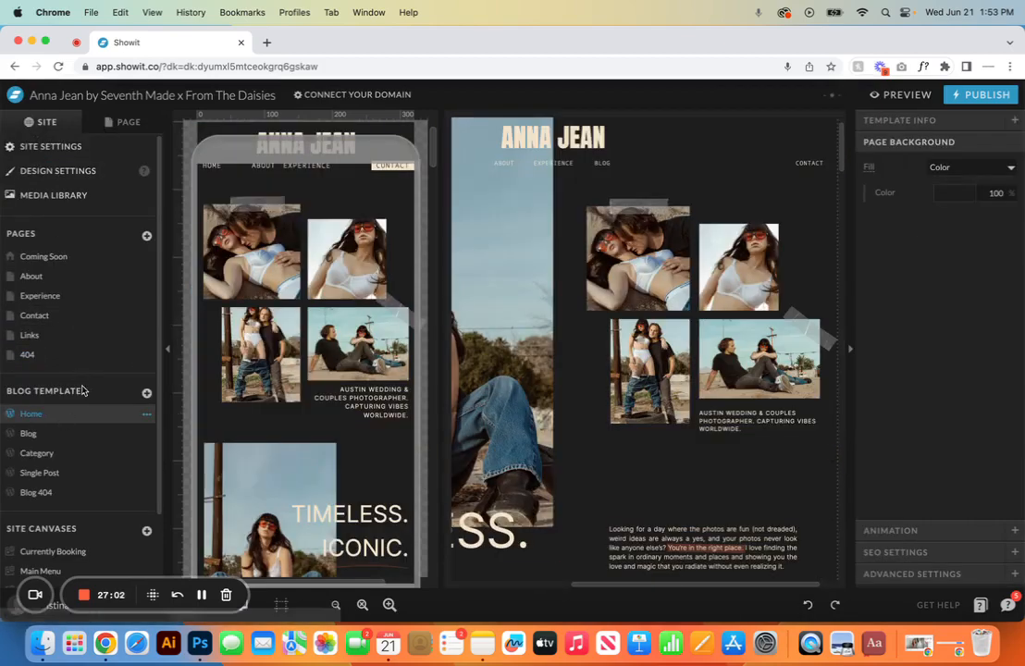
{"action": "left_click", "coordinate": [120, 121]}
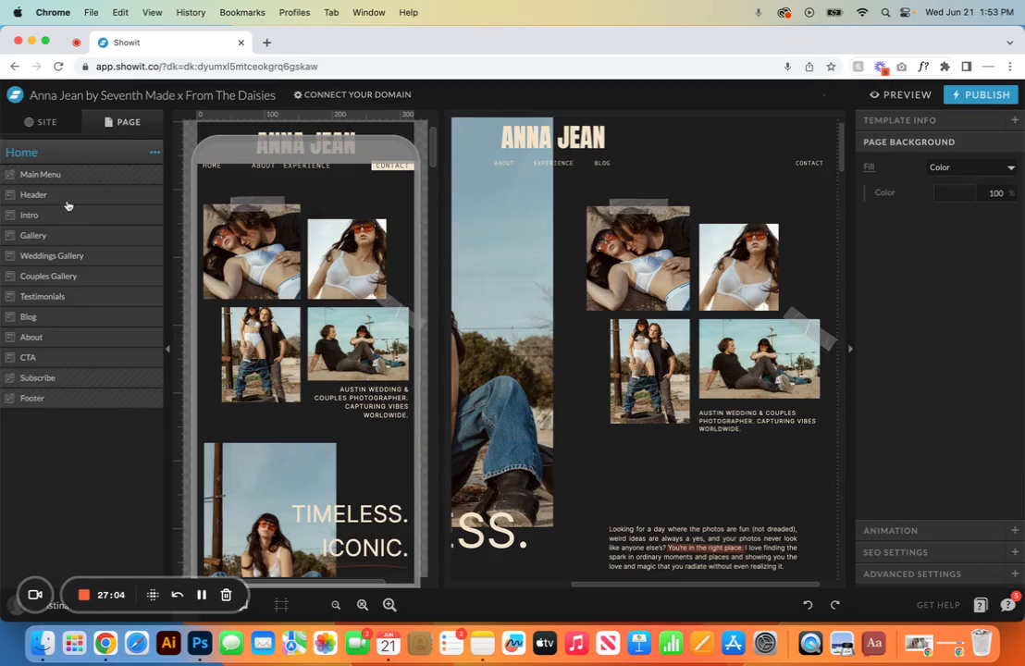
{"action": "left_click", "coordinate": [42, 357]}
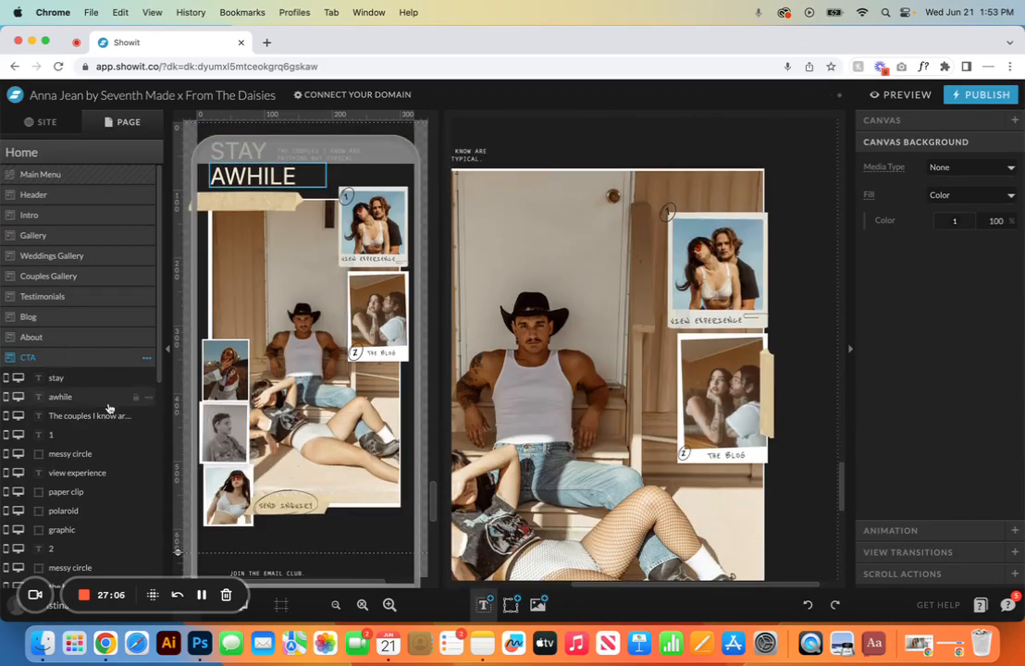
{"action": "left_click", "coordinate": [242, 603]}
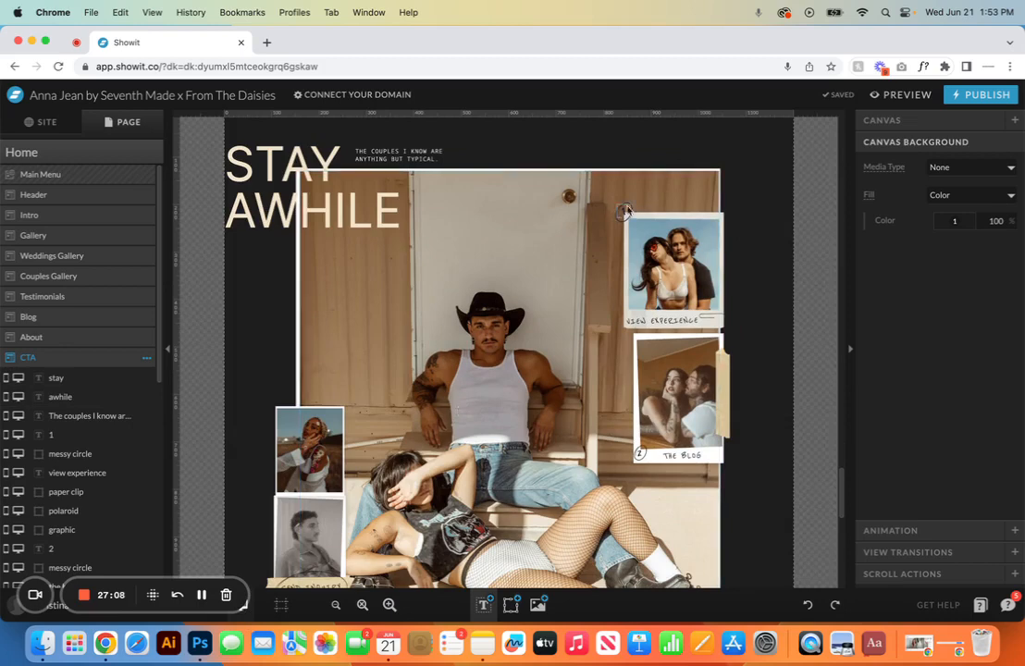
Step: Swap the photo inside the View Experience polaroid for fromthedaisies-6.jpg and undo the swap
{"action": "left_click", "coordinate": [652, 222]}
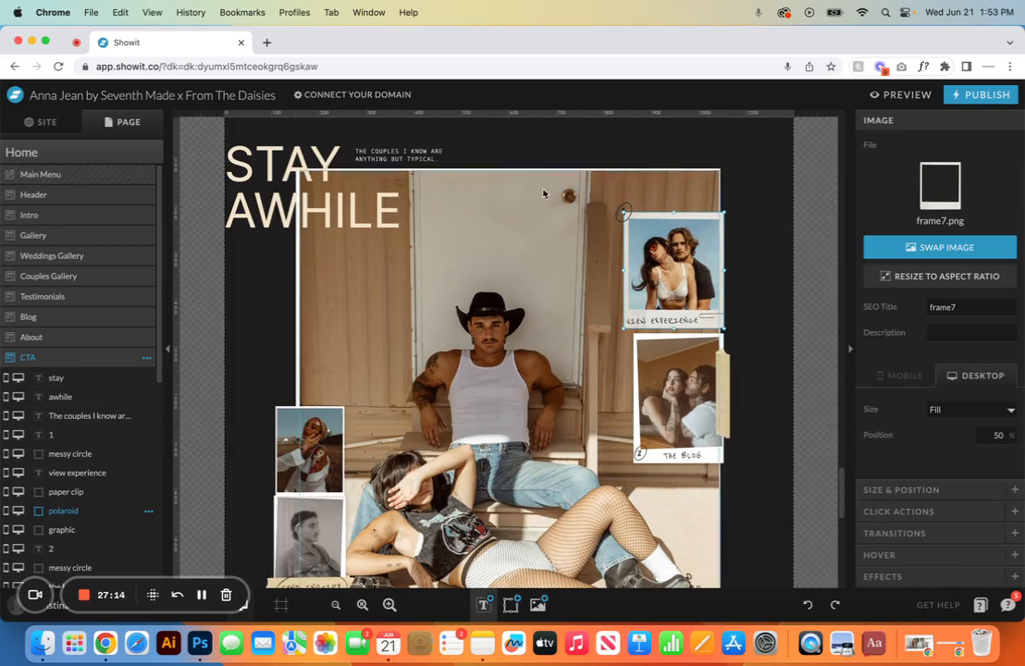
{"action": "scroll", "coordinate": [35, 418], "scroll_direction": "down", "scroll_amount": 5}
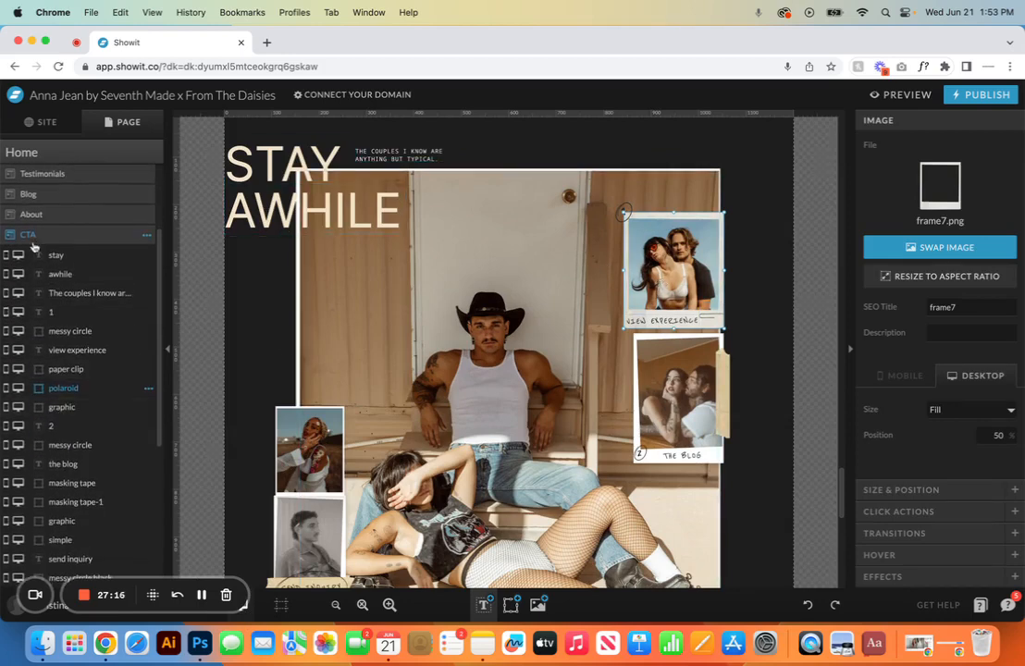
{"action": "left_click", "coordinate": [60, 409]}
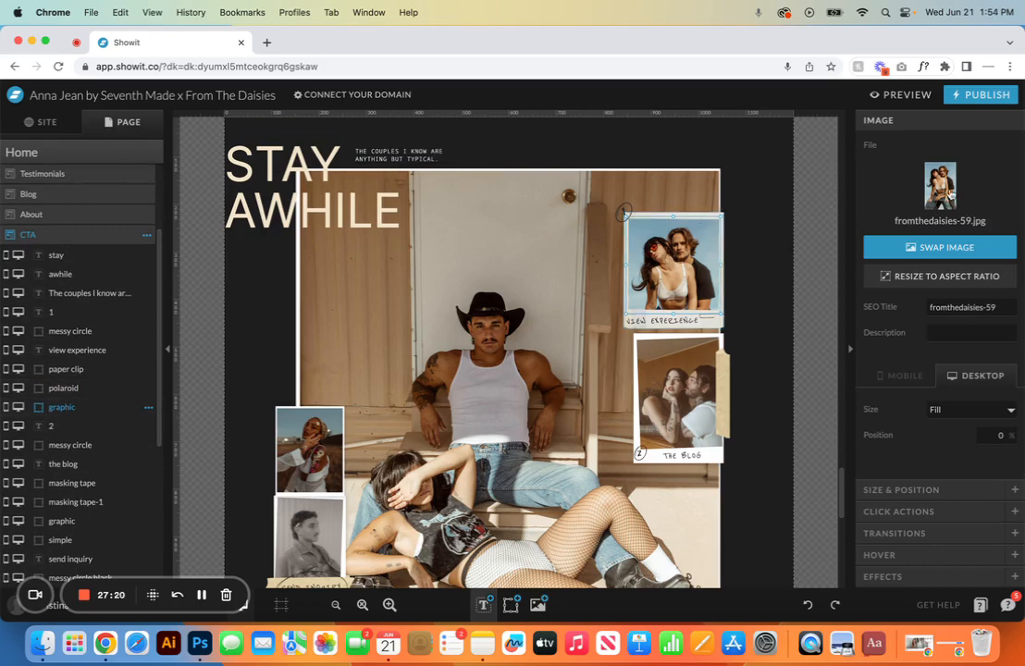
{"action": "left_click", "coordinate": [936, 192]}
{"action": "double_click", "coordinate": [538, 223]}
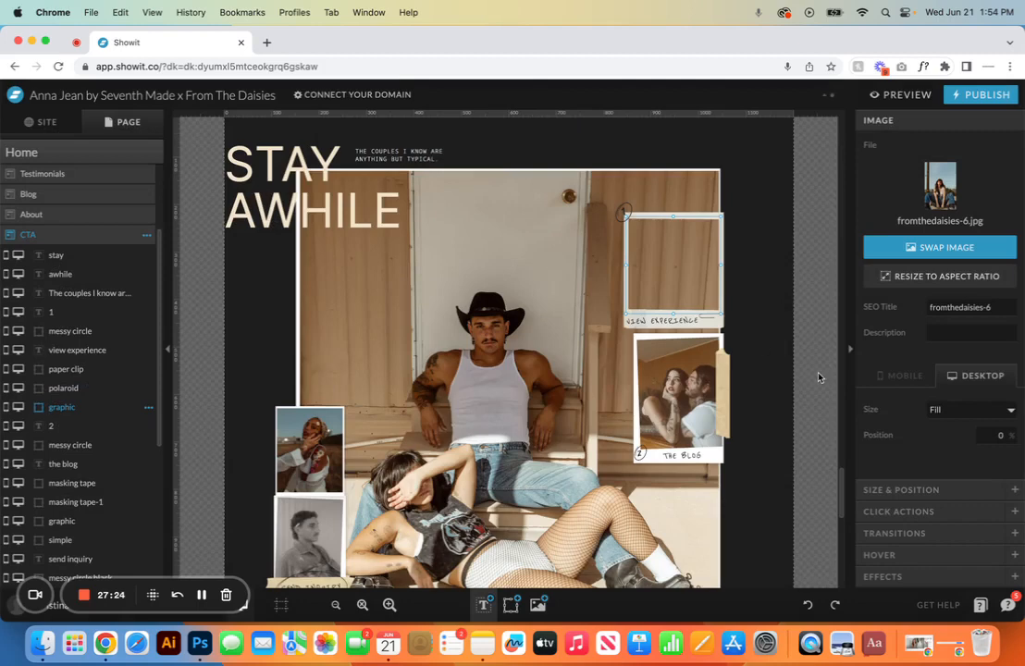
{"action": "left_click", "coordinate": [807, 606]}
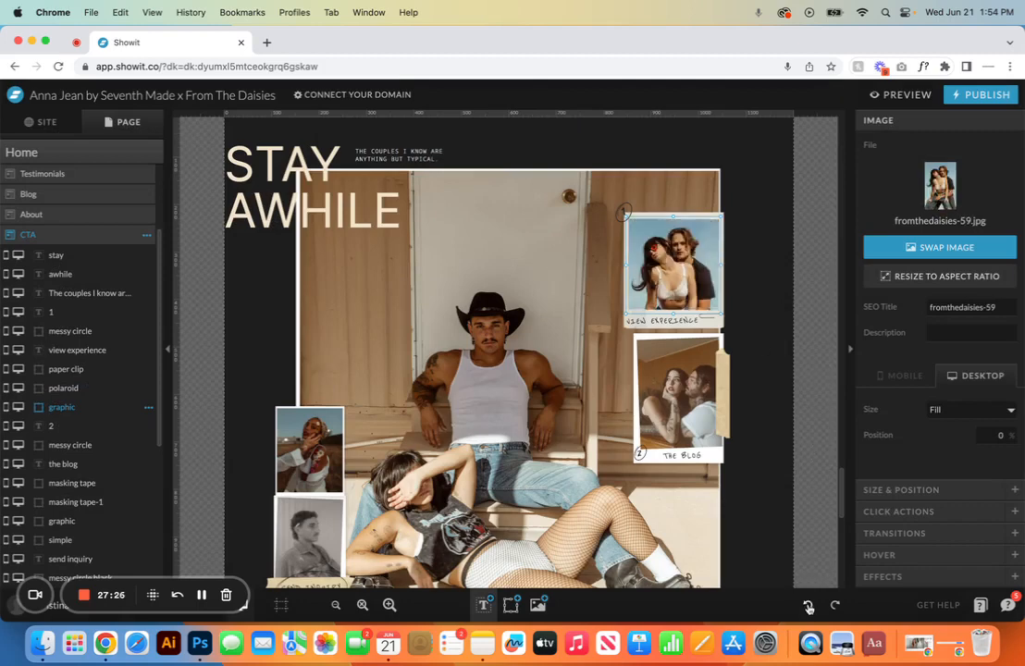
Step: Open the Blog 404 template and view the image choices for its 404 canvas's background graphic without swapping it
{"action": "left_click", "coordinate": [49, 126]}
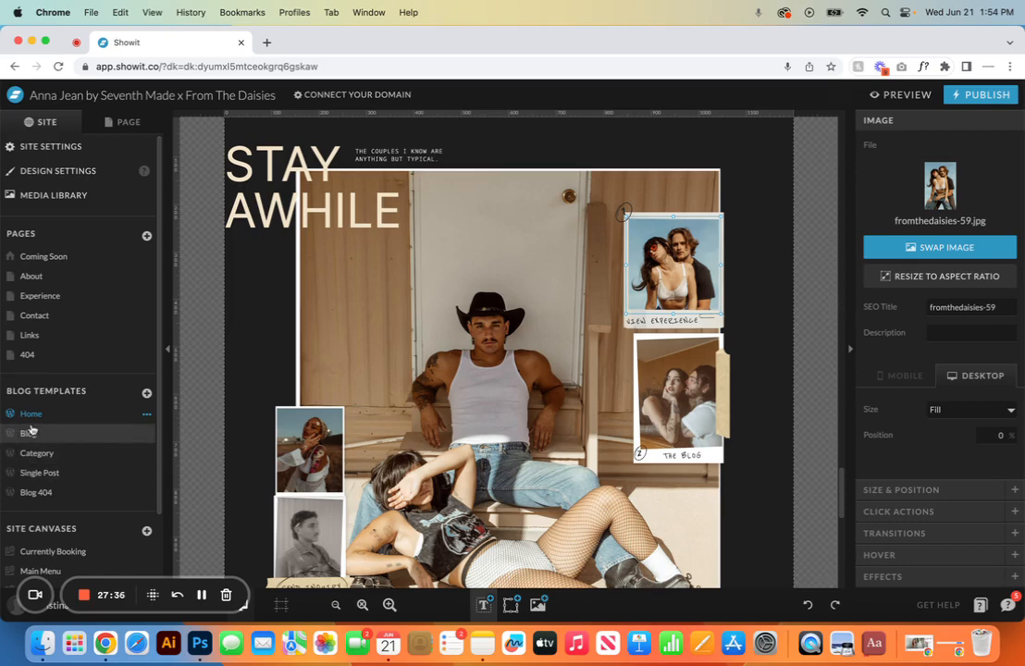
{"action": "left_click", "coordinate": [44, 492]}
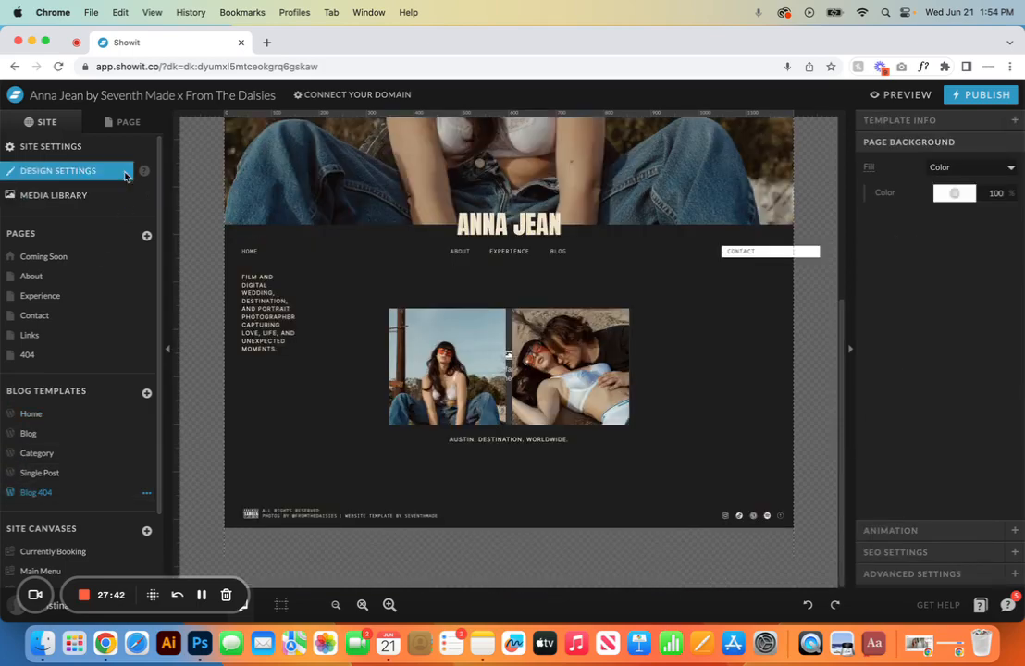
{"action": "left_click", "coordinate": [111, 120]}
{"action": "left_click", "coordinate": [70, 173]}
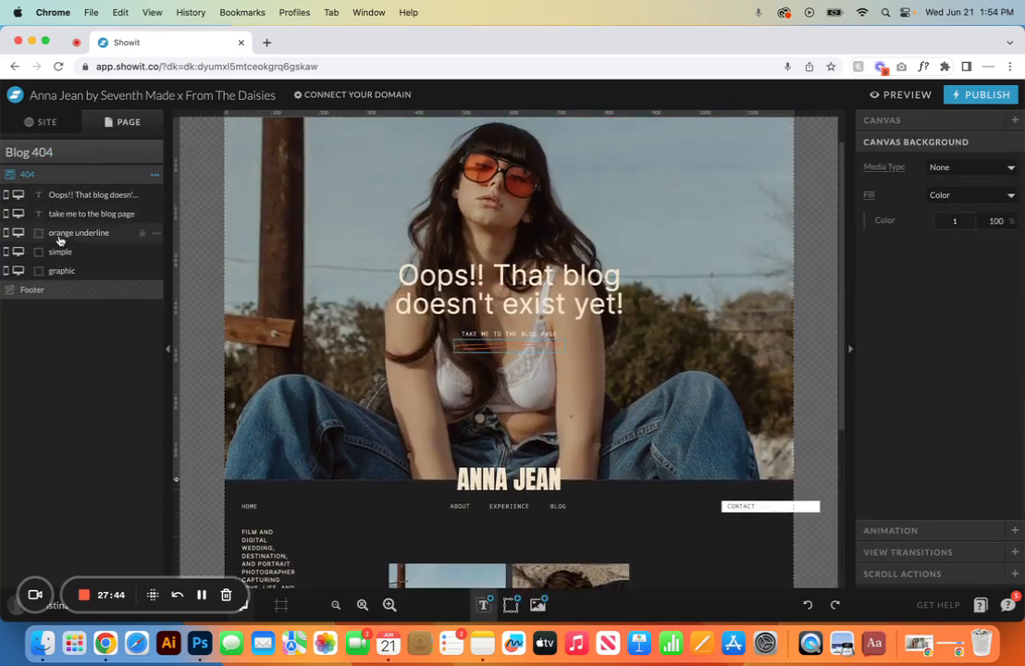
{"action": "left_click", "coordinate": [61, 270]}
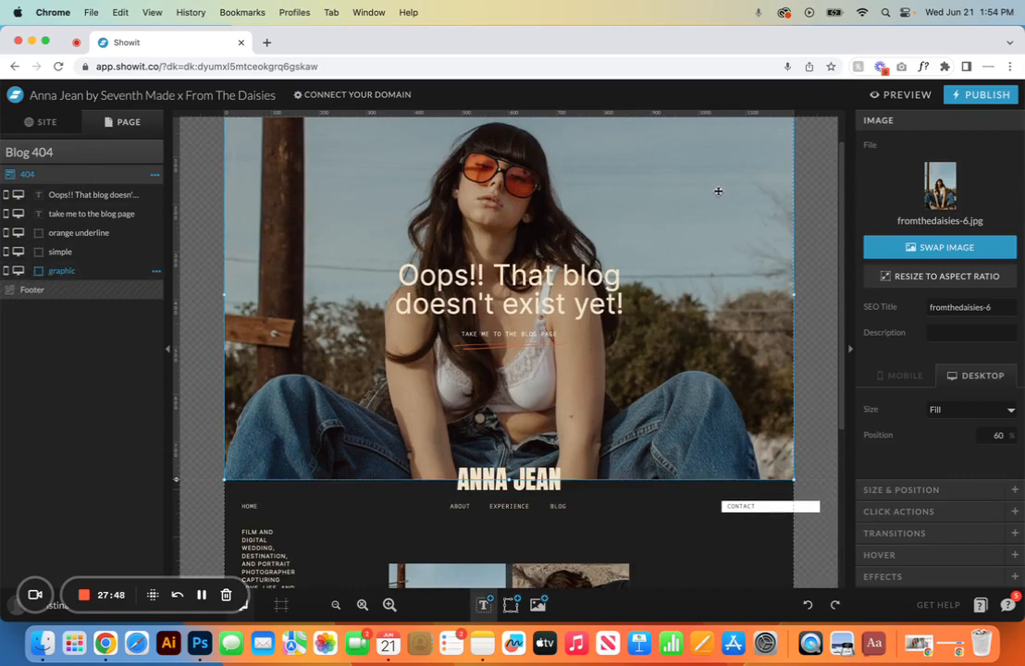
{"action": "left_click", "coordinate": [940, 185]}
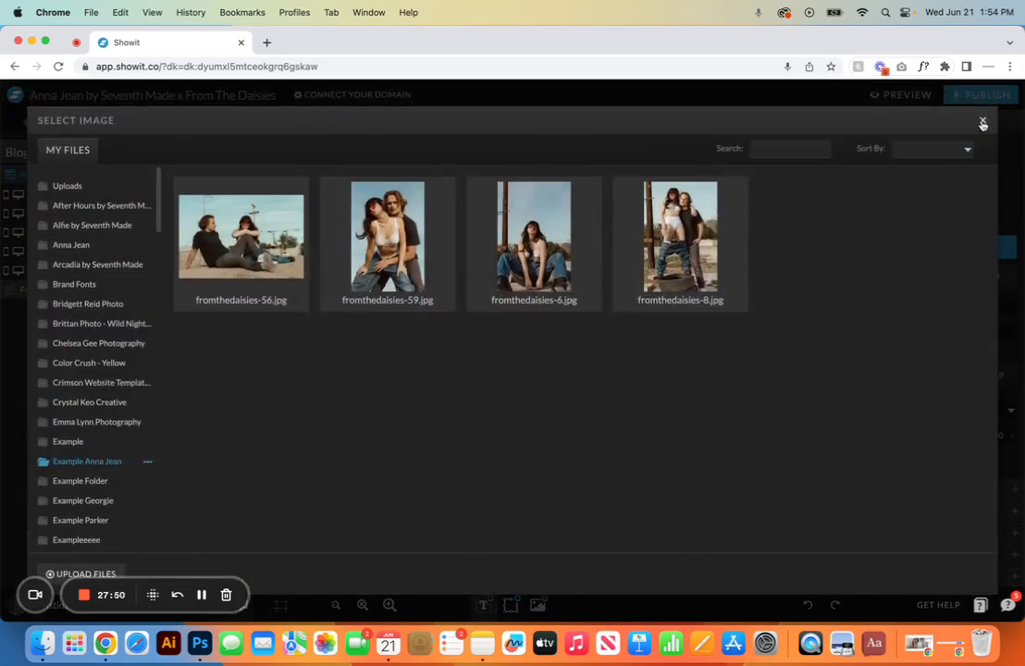
{"action": "left_click", "coordinate": [983, 123]}
Step: Return to the Home blog template and open the image selection for the large header photo
{"action": "left_click", "coordinate": [43, 121]}
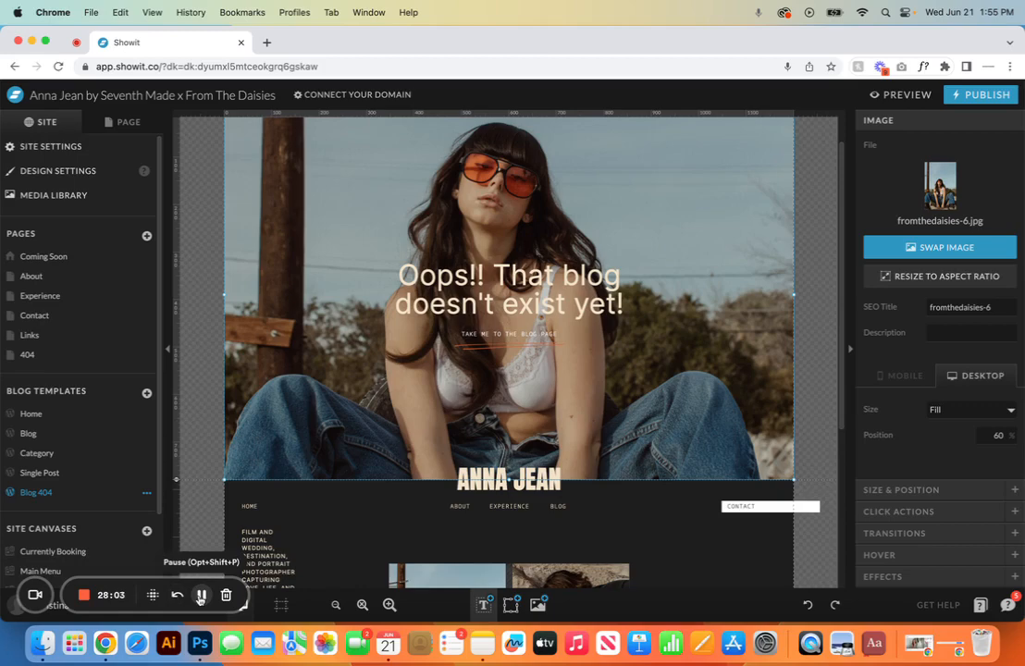
{"action": "left_click", "coordinate": [92, 418]}
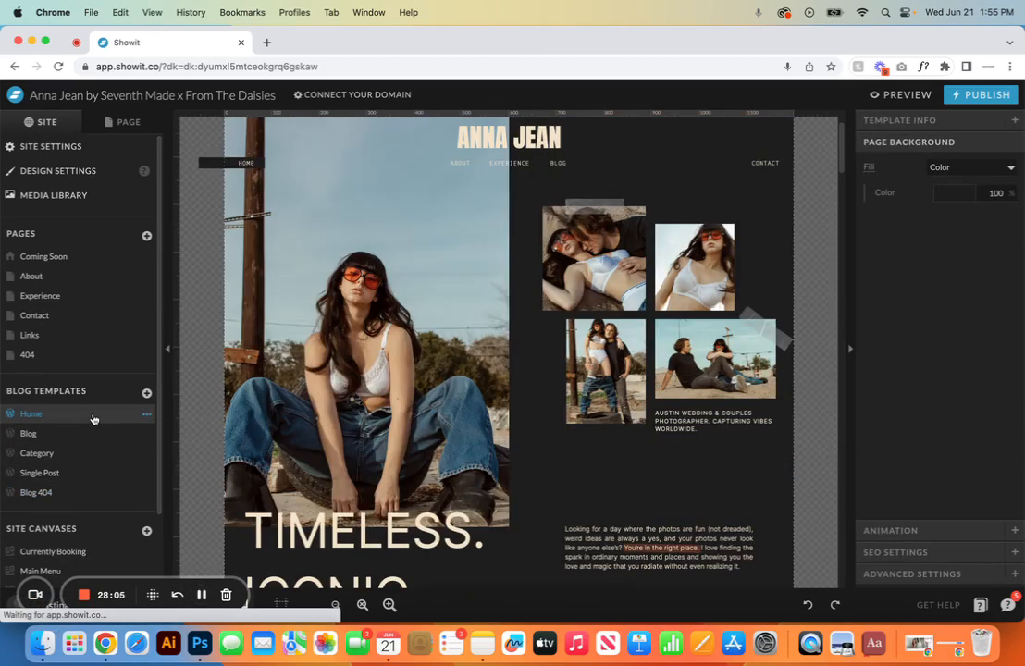
{"action": "left_click", "coordinate": [276, 408]}
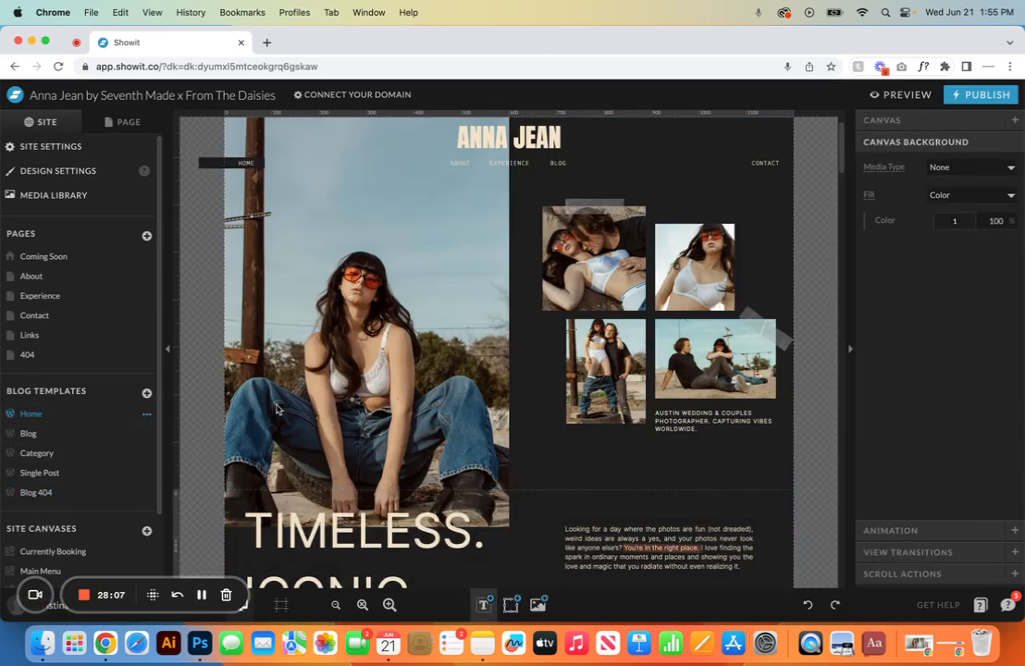
{"action": "left_click", "coordinate": [276, 408]}
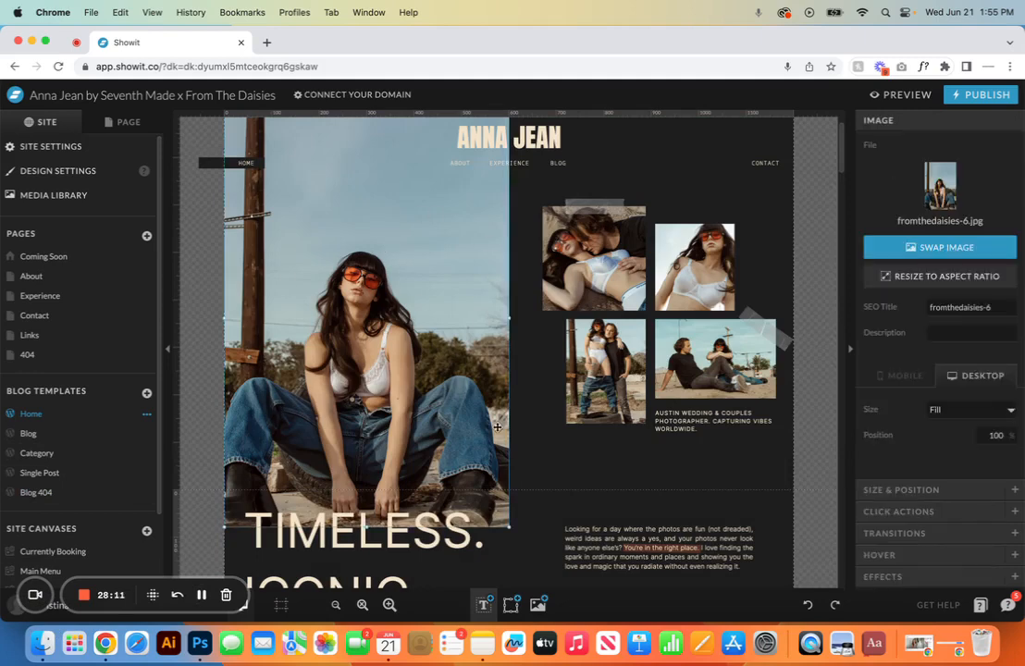
{"action": "double_click", "coordinate": [463, 435]}
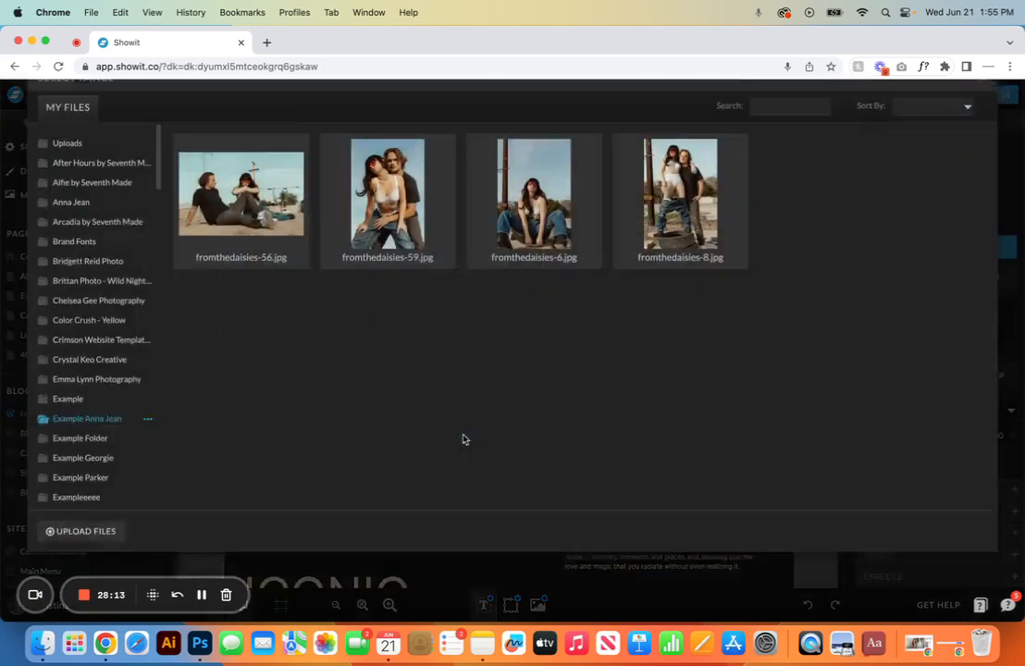
Step: Upload steph_fromthedaisies.gif from Finder's Downloads folder into the Example Anna Jean media folder
{"action": "left_click", "coordinate": [39, 644]}
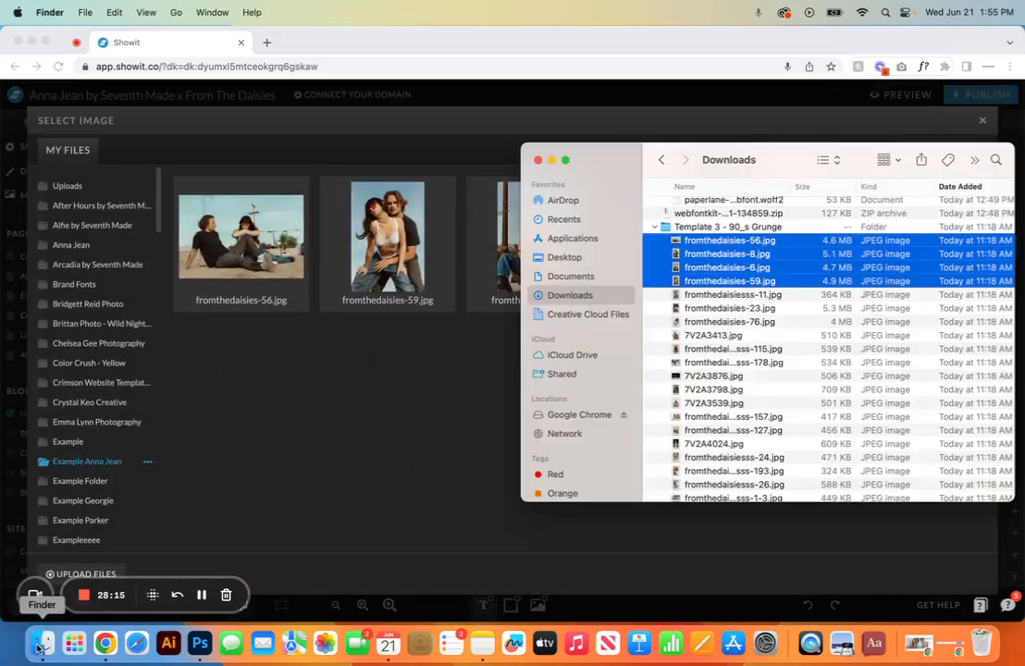
{"action": "scroll", "coordinate": [764, 256], "scroll_direction": "up", "scroll_amount": 3}
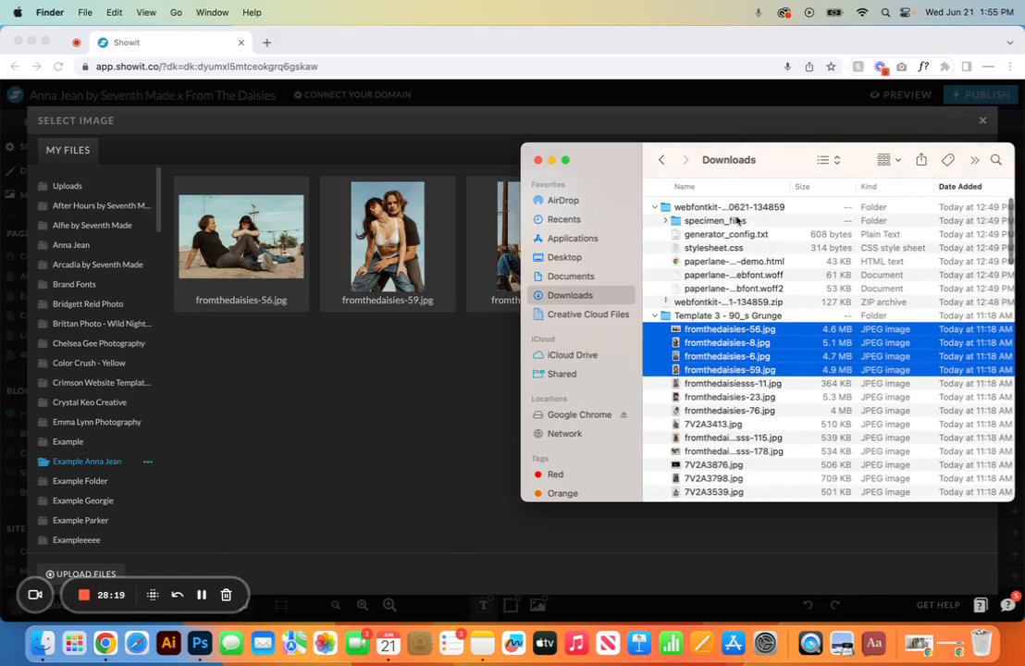
{"action": "scroll", "coordinate": [694, 390], "scroll_direction": "down", "scroll_amount": 5}
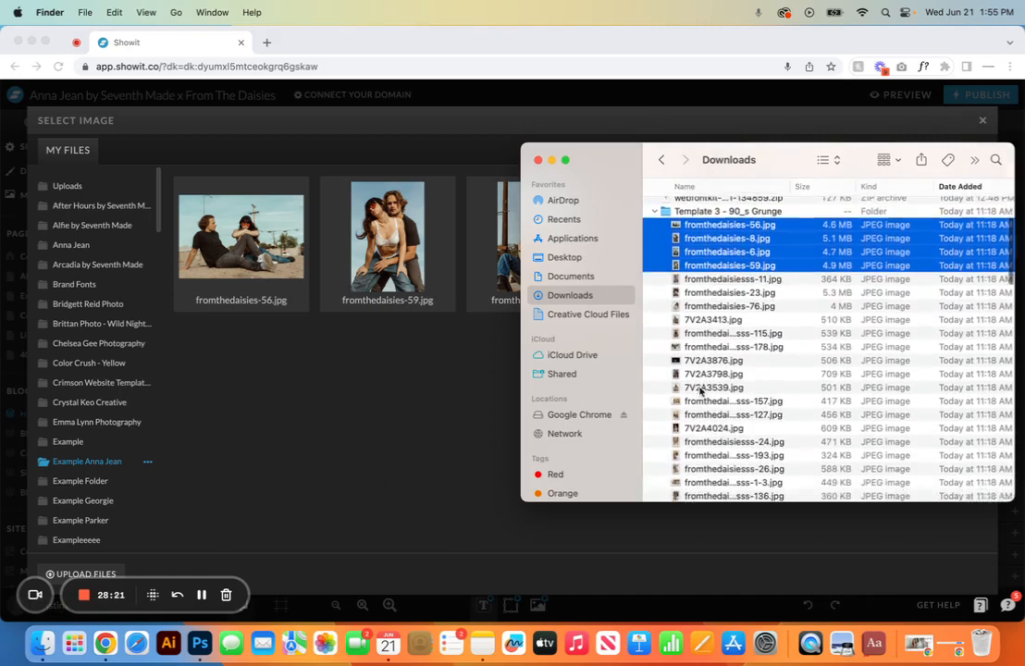
{"action": "scroll", "coordinate": [700, 390], "scroll_direction": "down", "scroll_amount": 7}
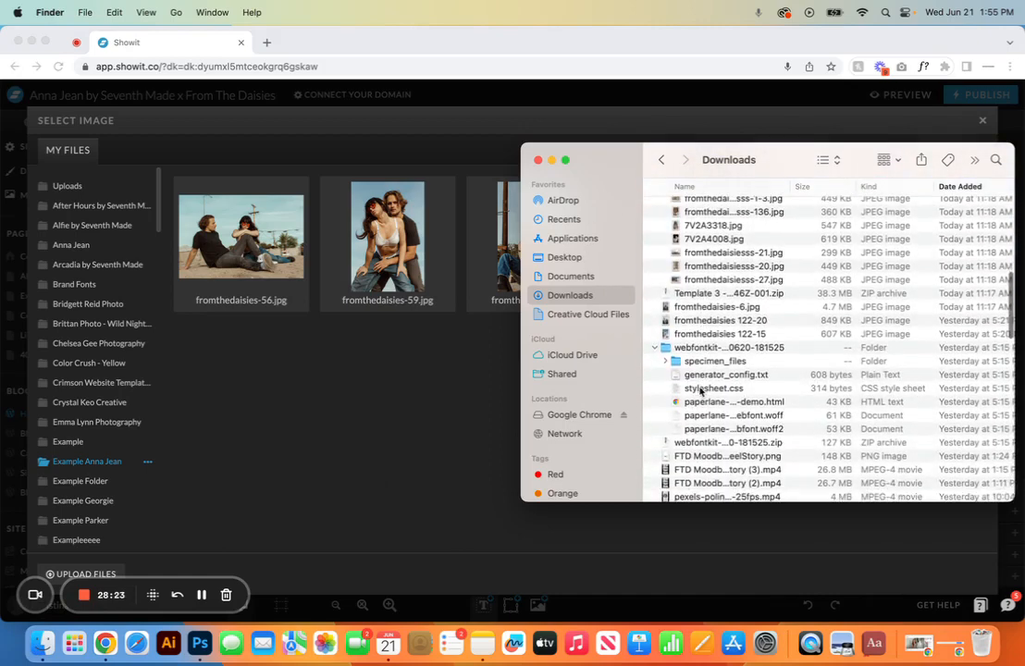
{"action": "scroll", "coordinate": [703, 379], "scroll_direction": "down", "scroll_amount": 2}
{"action": "left_click_drag", "start_coordinate": [709, 355], "coordinate": [426, 386]}
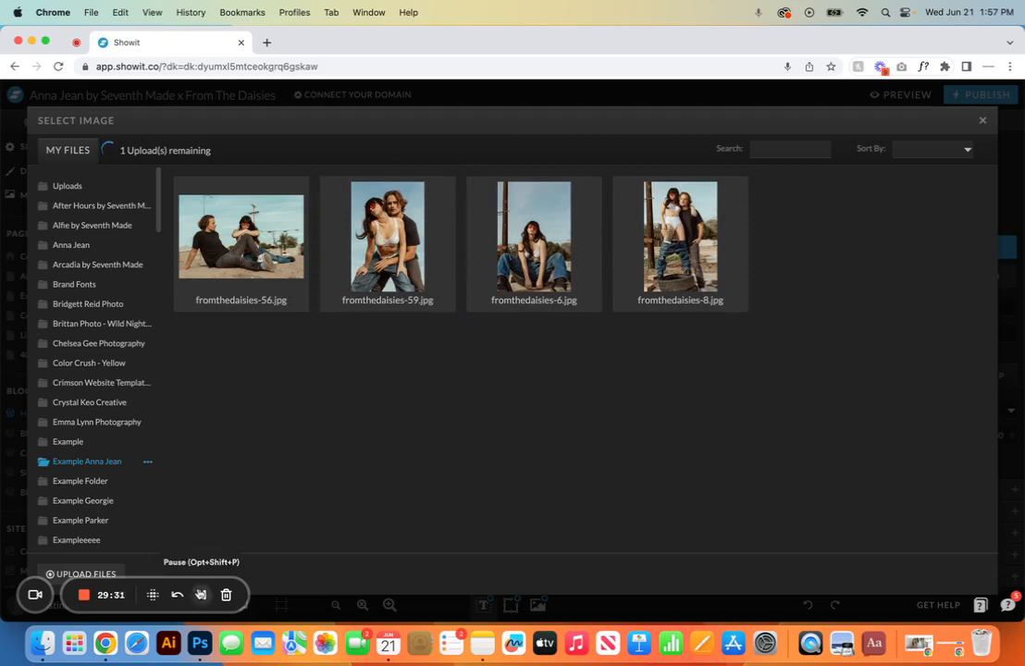
Step: Swap the large header photo for steph_fromthedaisies.gif and undo the swap
{"action": "double_click", "coordinate": [256, 245]}
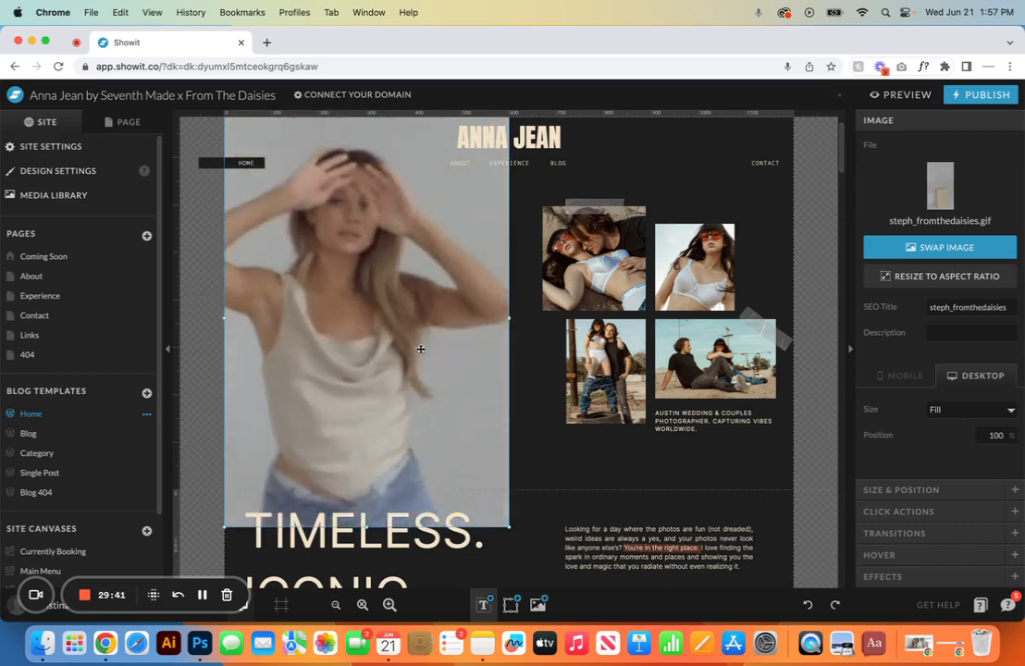
{"action": "left_click", "coordinate": [1008, 440]}
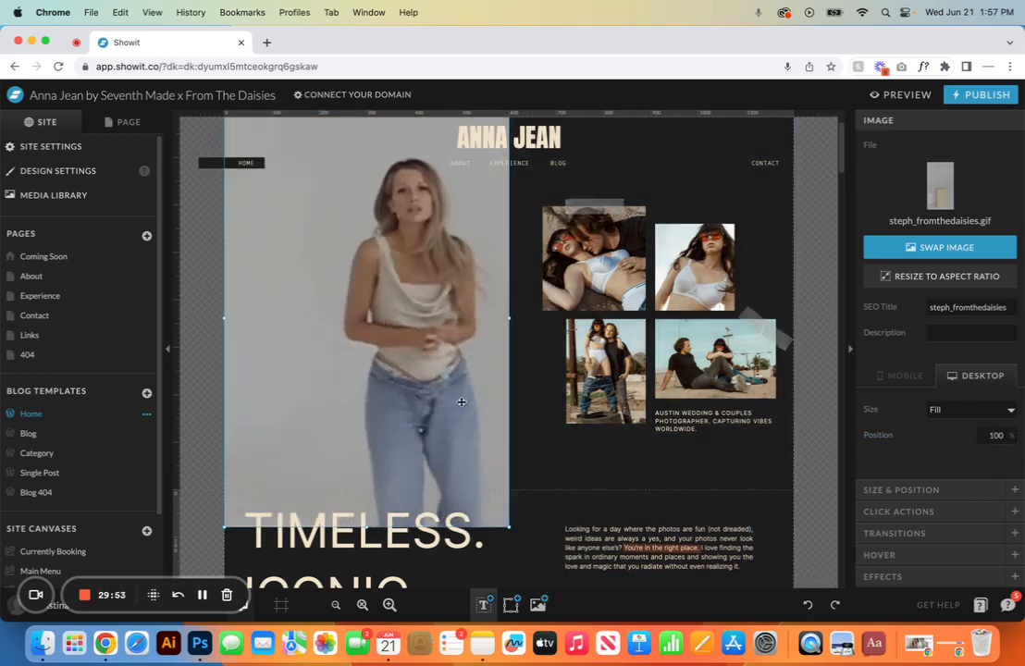
{"action": "left_click", "coordinate": [807, 605]}
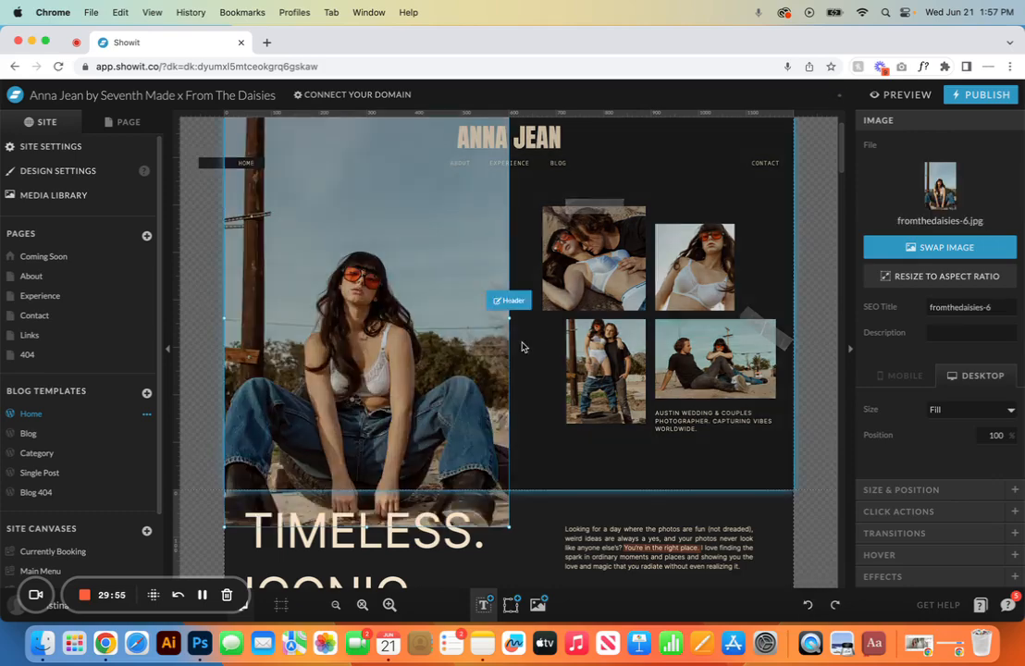
Step: Swap the header collage photo fromthedaisies-23.jpg for steph_fromthedaisies.gif and undo the swap
{"action": "left_click", "coordinate": [525, 347]}
{"action": "left_click", "coordinate": [587, 296]}
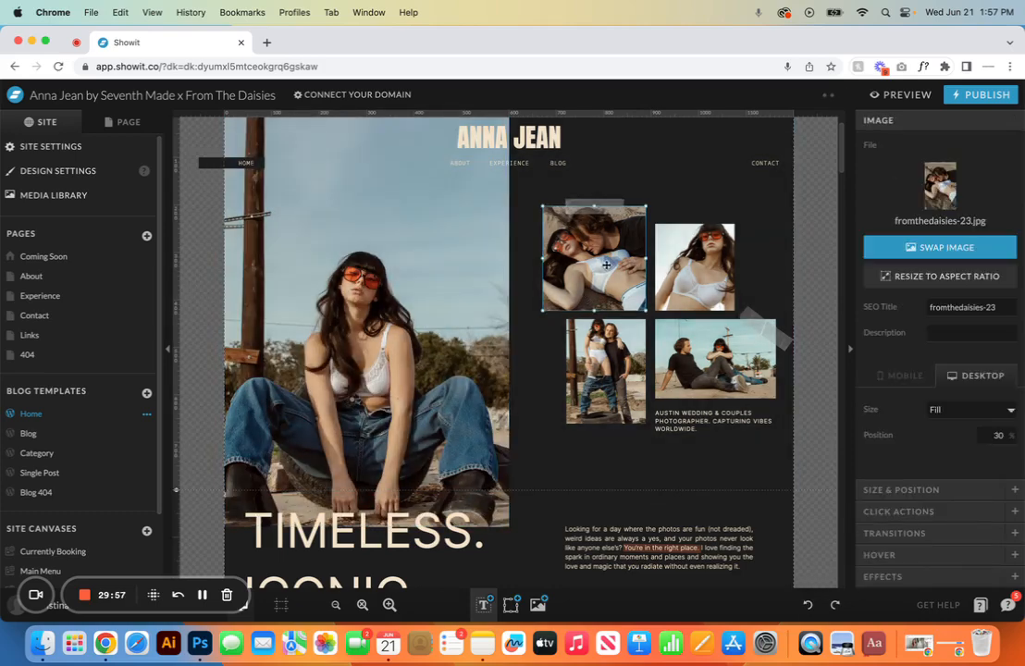
{"action": "double_click", "coordinate": [606, 265]}
{"action": "double_click", "coordinate": [293, 258]}
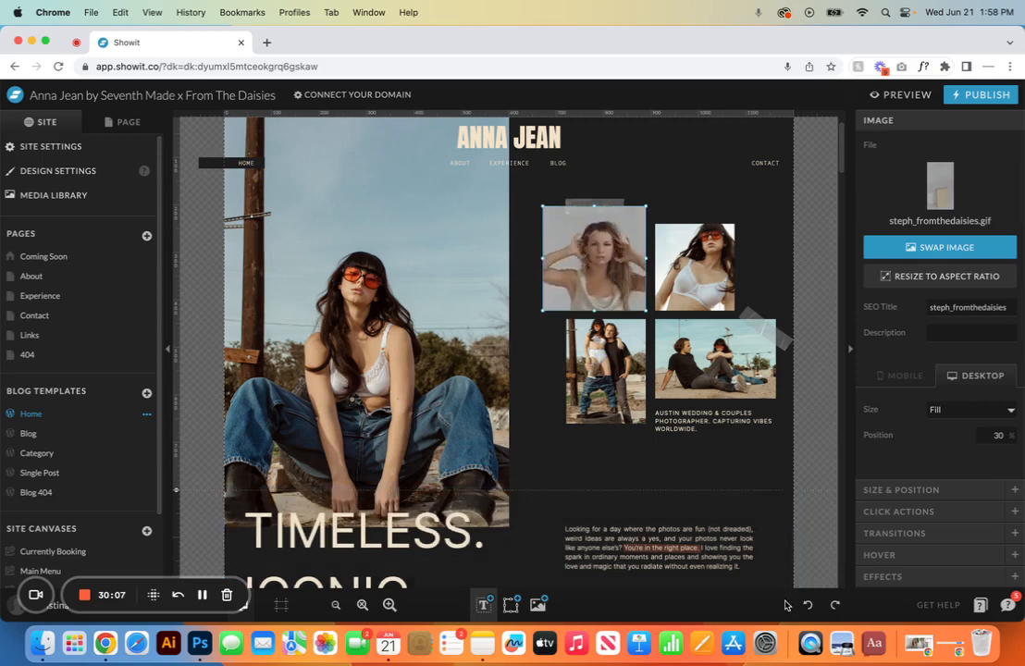
{"action": "left_click", "coordinate": [531, 426]}
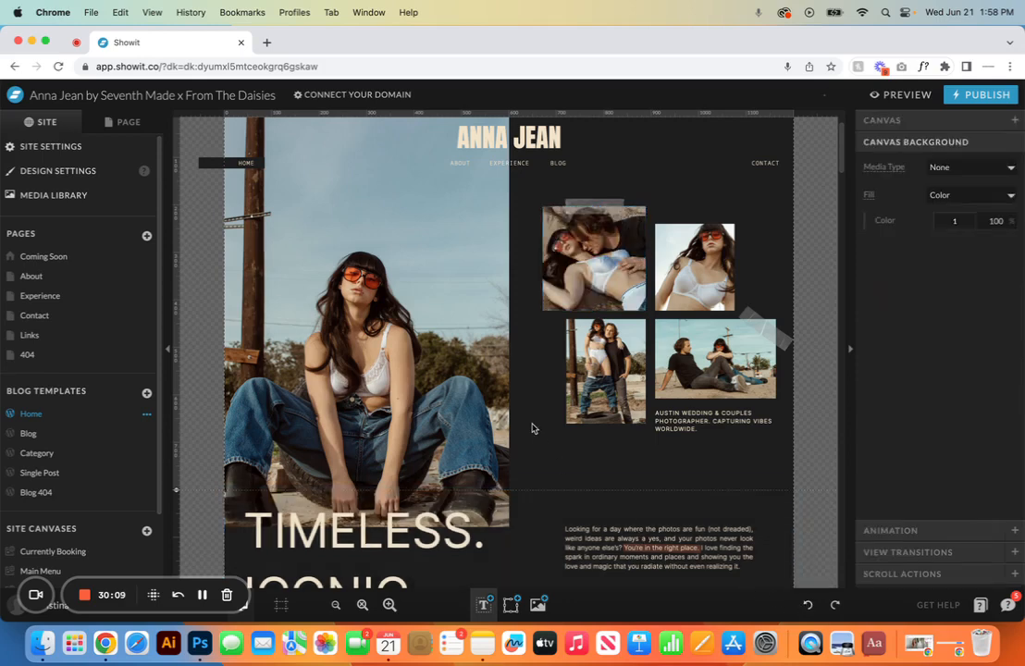
Step: Set the Header canvas background's media type to Video and open the video selection
{"action": "scroll", "coordinate": [532, 428], "scroll_direction": "down", "scroll_amount": 2}
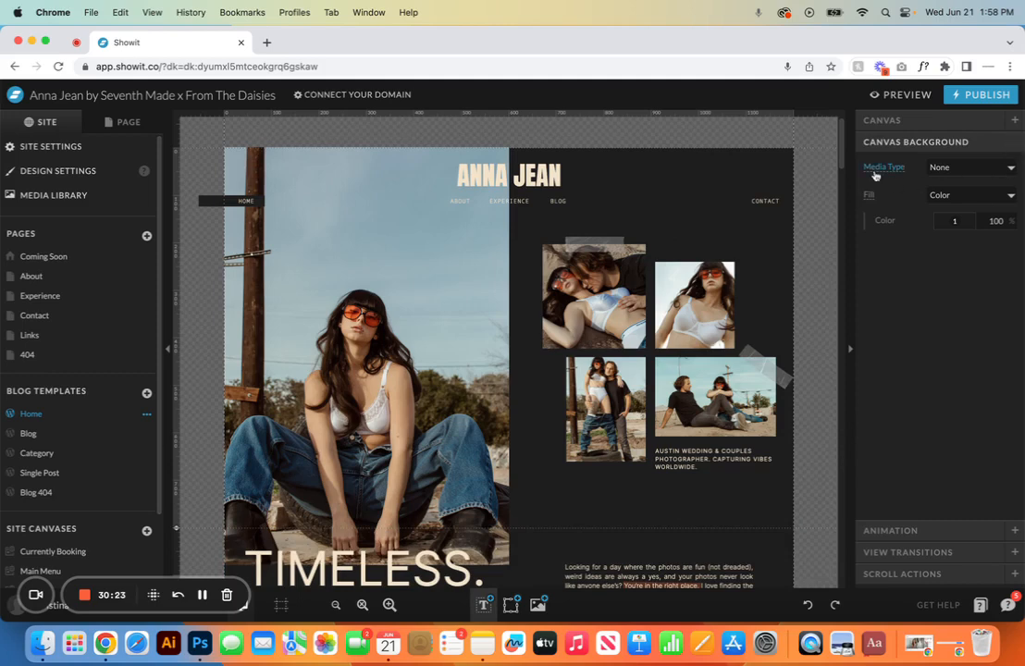
{"action": "left_click", "coordinate": [973, 167]}
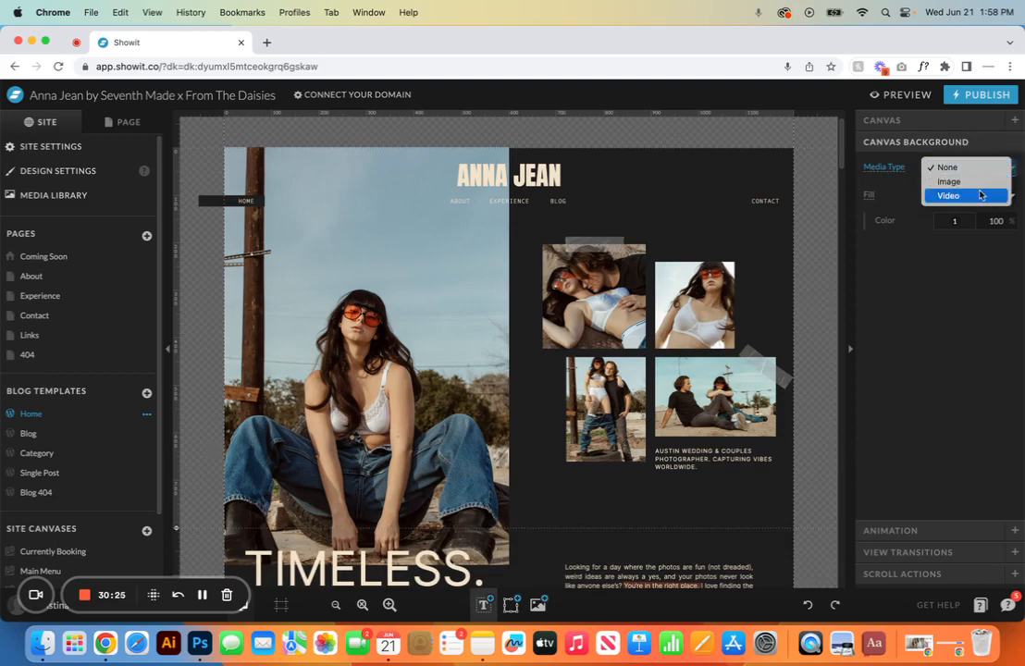
{"action": "left_click", "coordinate": [981, 195]}
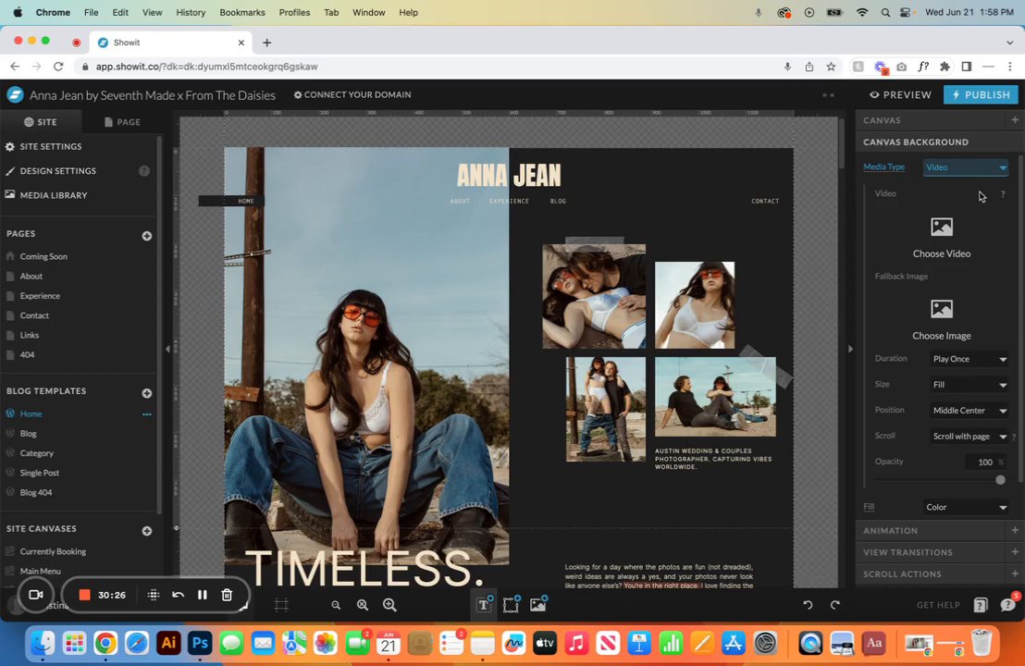
{"action": "left_click", "coordinate": [947, 233]}
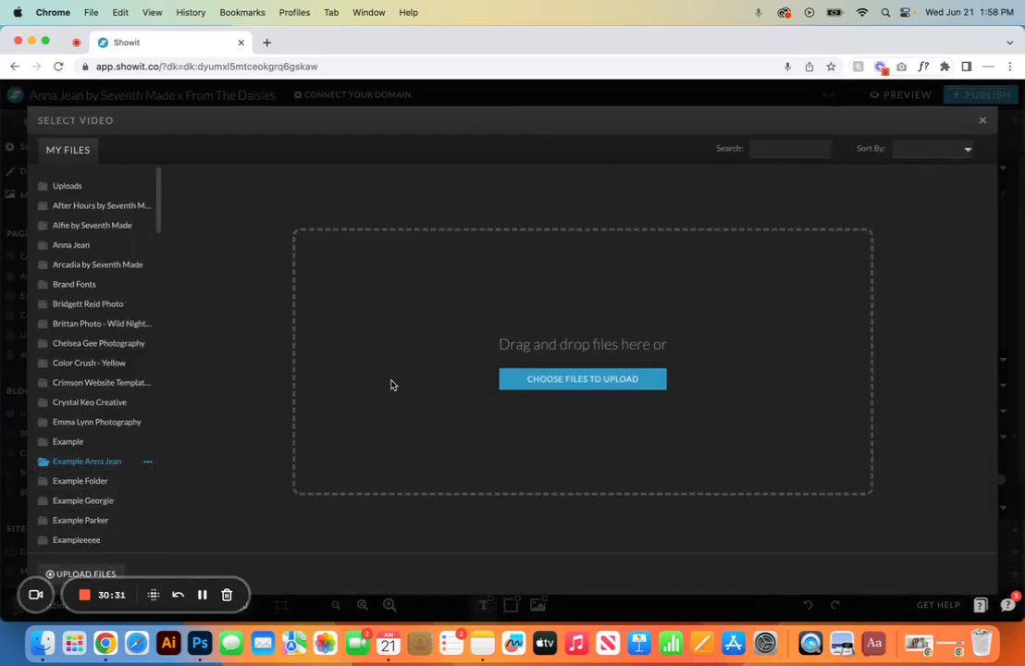
Step: Upload the pexels-polina 25fps MP4 from Finder's Downloads folder to Example Anna Jean and use it as the Header background video
{"action": "left_click", "coordinate": [41, 646]}
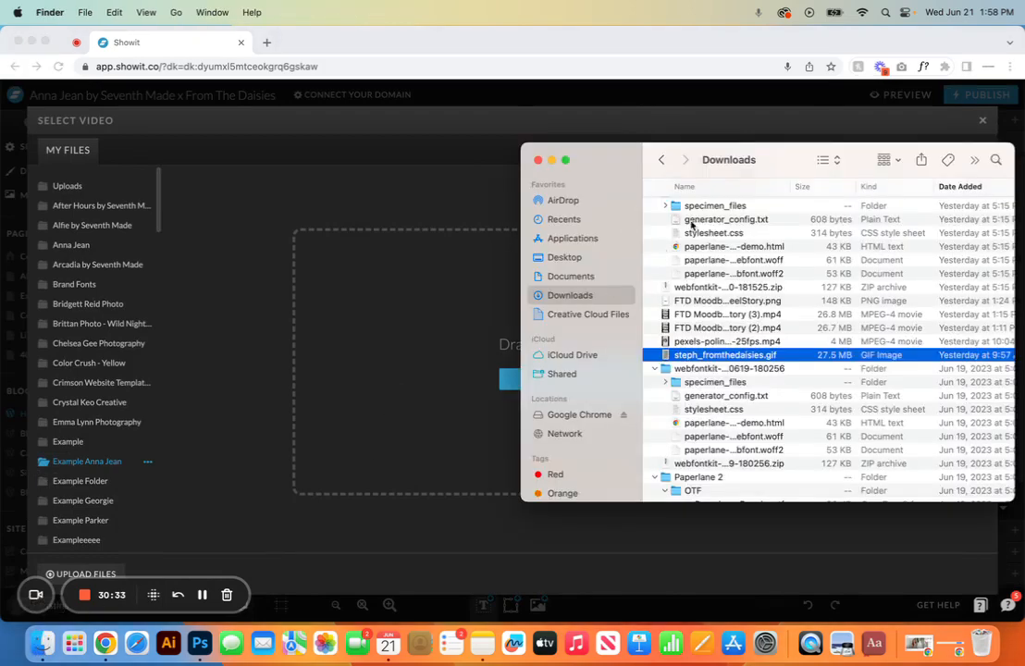
{"action": "left_click", "coordinate": [743, 342]}
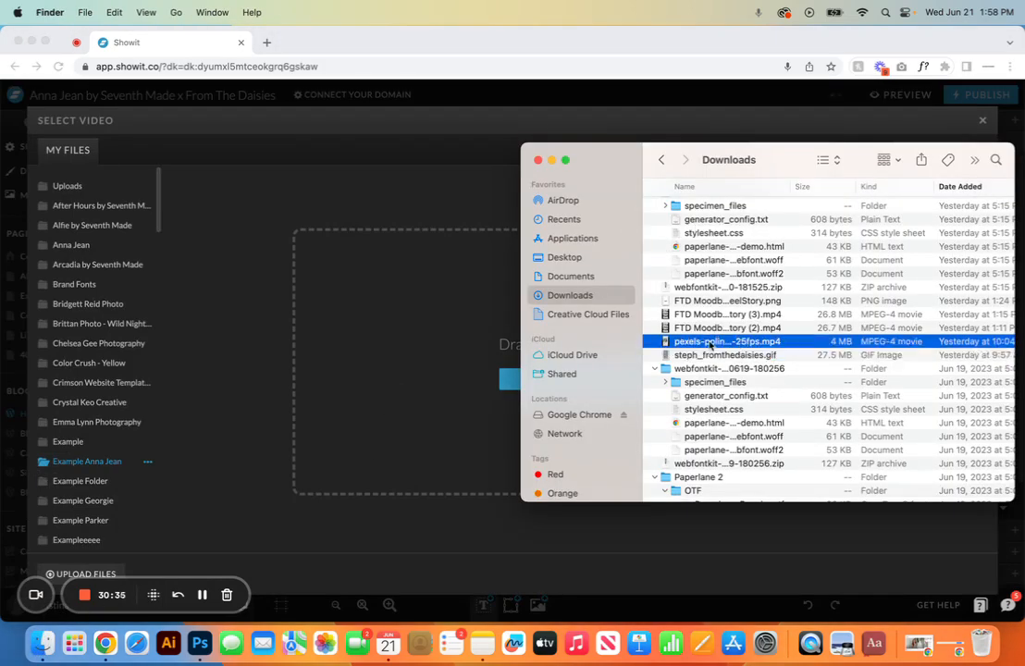
{"action": "left_click_drag", "start_coordinate": [710, 344], "coordinate": [427, 332]}
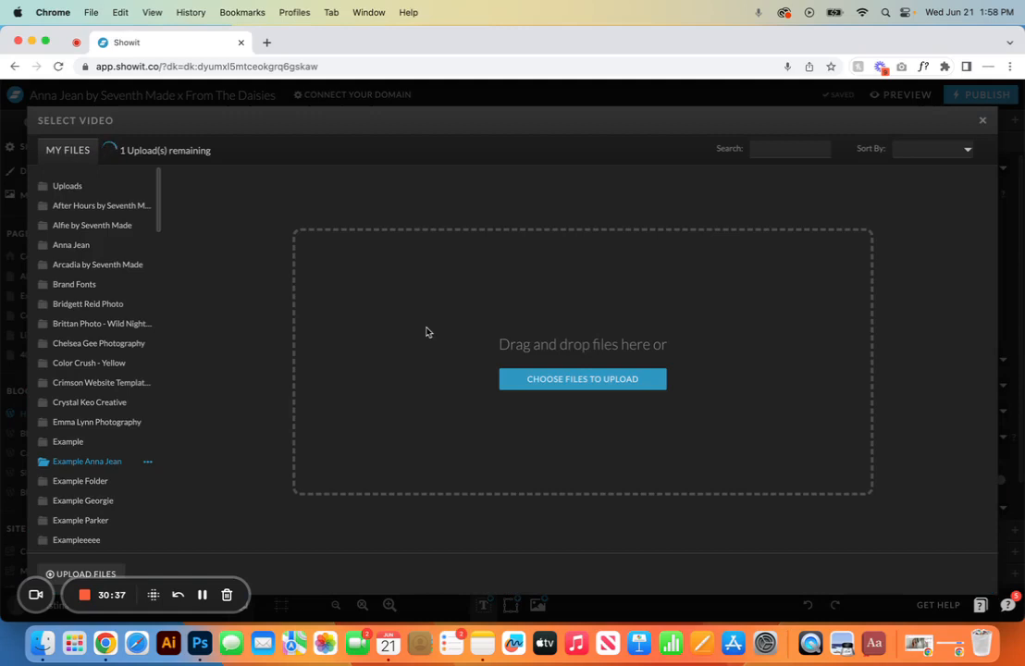
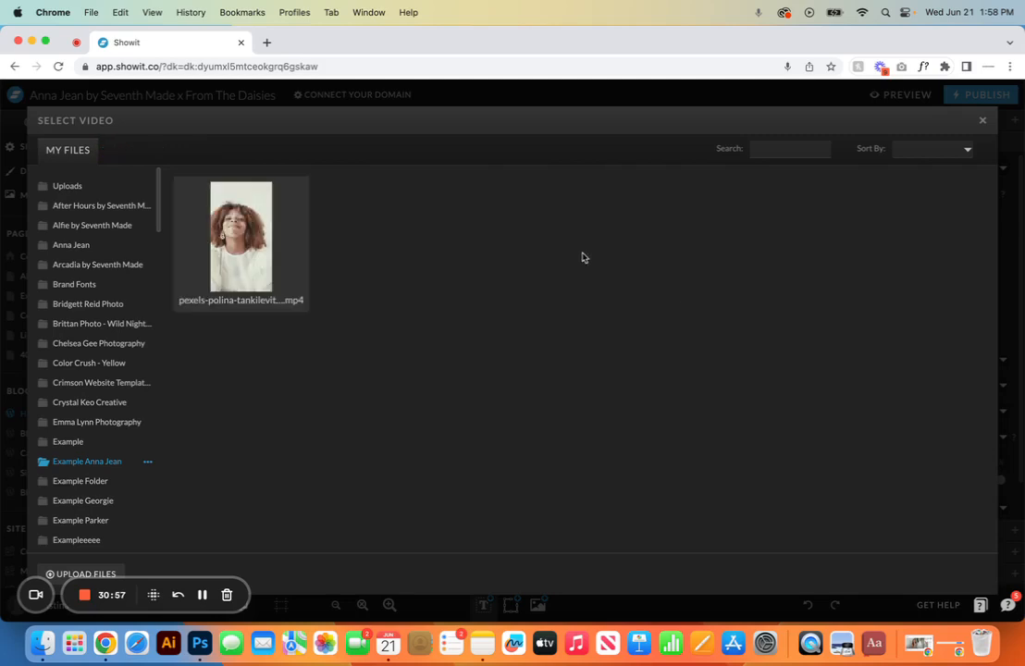
{"action": "left_click", "coordinate": [245, 233]}
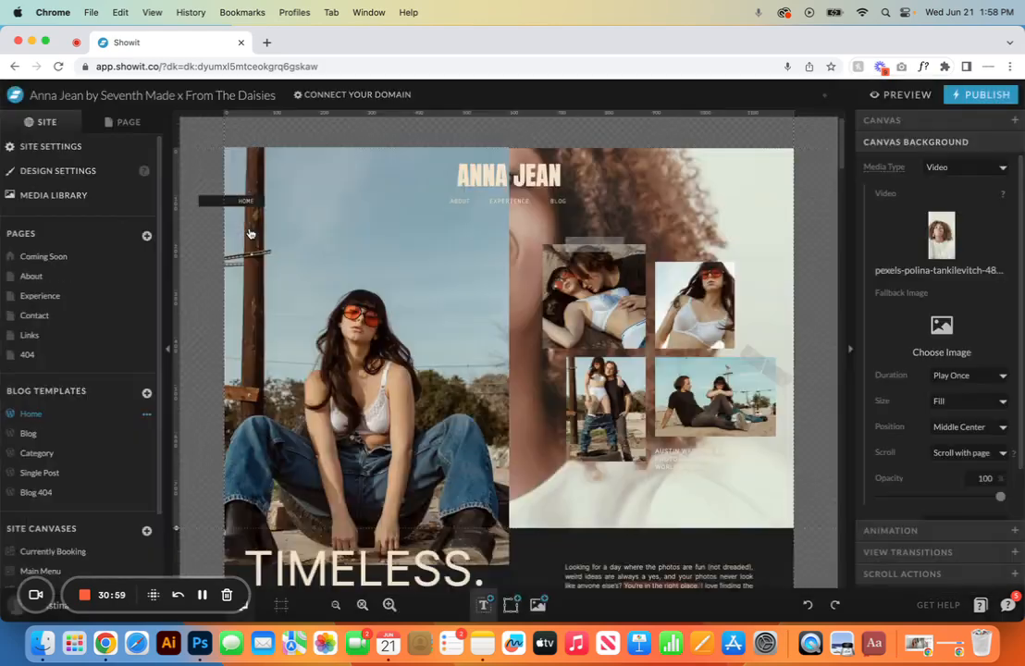
Step: Hide the large fromthedaisies-6.jpg photo graphic in the Intro canvas
{"action": "left_click", "coordinate": [477, 270]}
{"action": "left_click", "coordinate": [131, 121]}
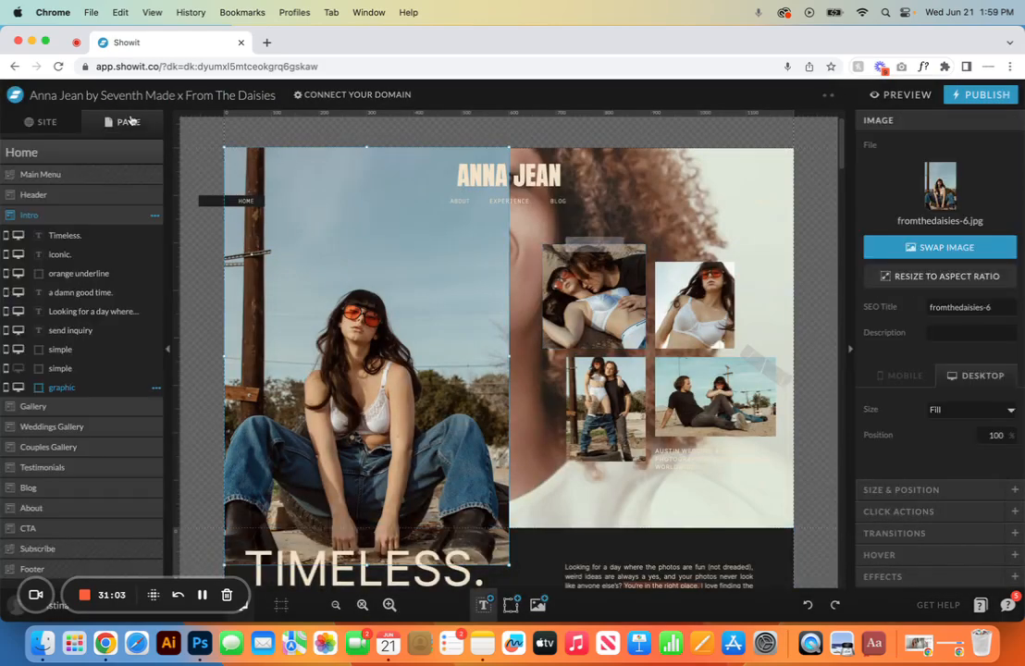
{"action": "left_click", "coordinate": [18, 387]}
Step: Hide the scotch tape pieces, collage graphics and galleries in the Header canvas on both mobile and desktop, keeping the tagline text
{"action": "left_click", "coordinate": [588, 251]}
{"action": "left_click", "coordinate": [589, 242]}
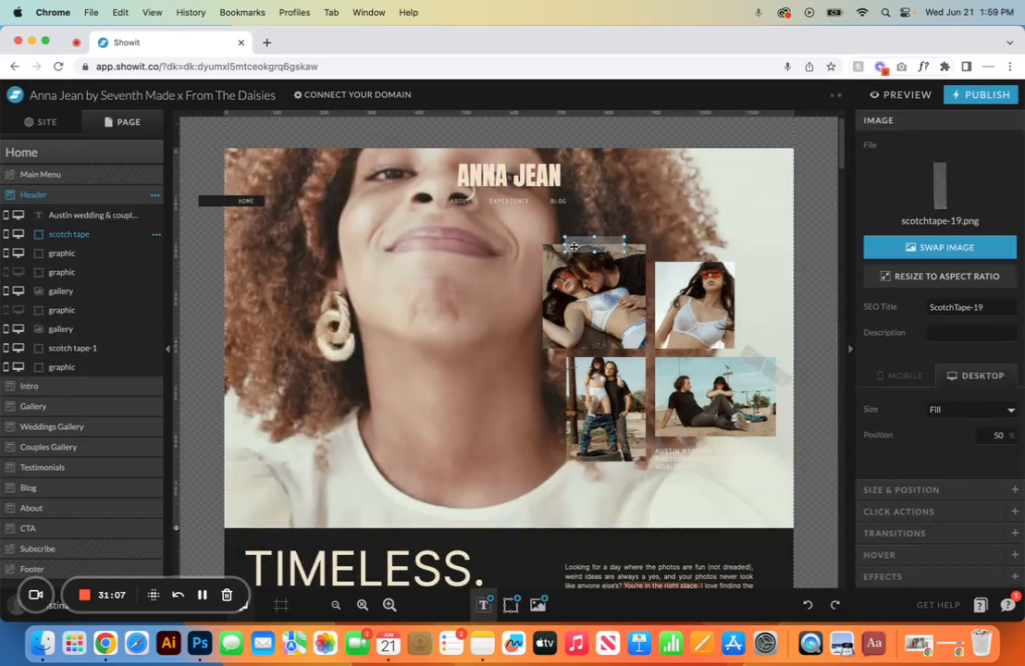
{"action": "left_click", "coordinate": [18, 234]}
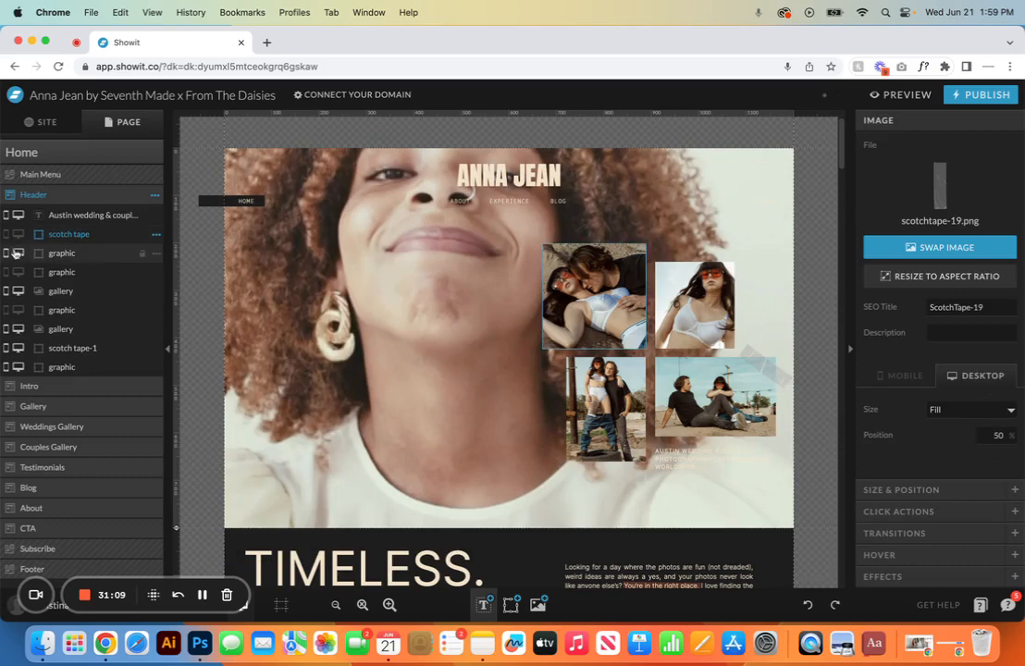
{"action": "left_click", "coordinate": [18, 272]}
{"action": "left_click", "coordinate": [11, 253]}
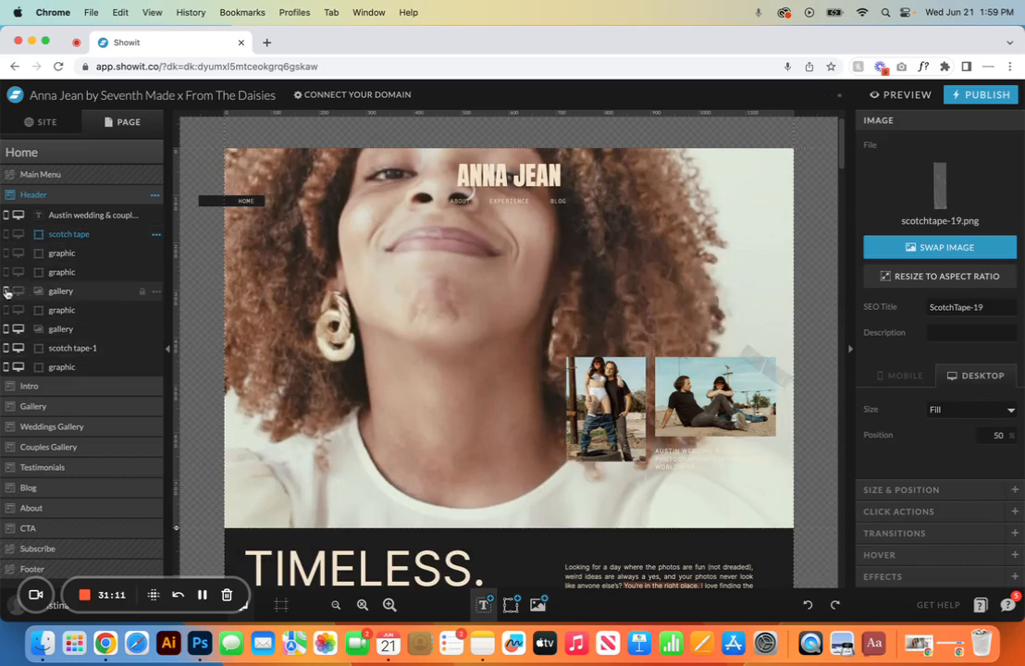
{"action": "left_click", "coordinate": [5, 329]}
{"action": "left_click", "coordinate": [7, 348]}
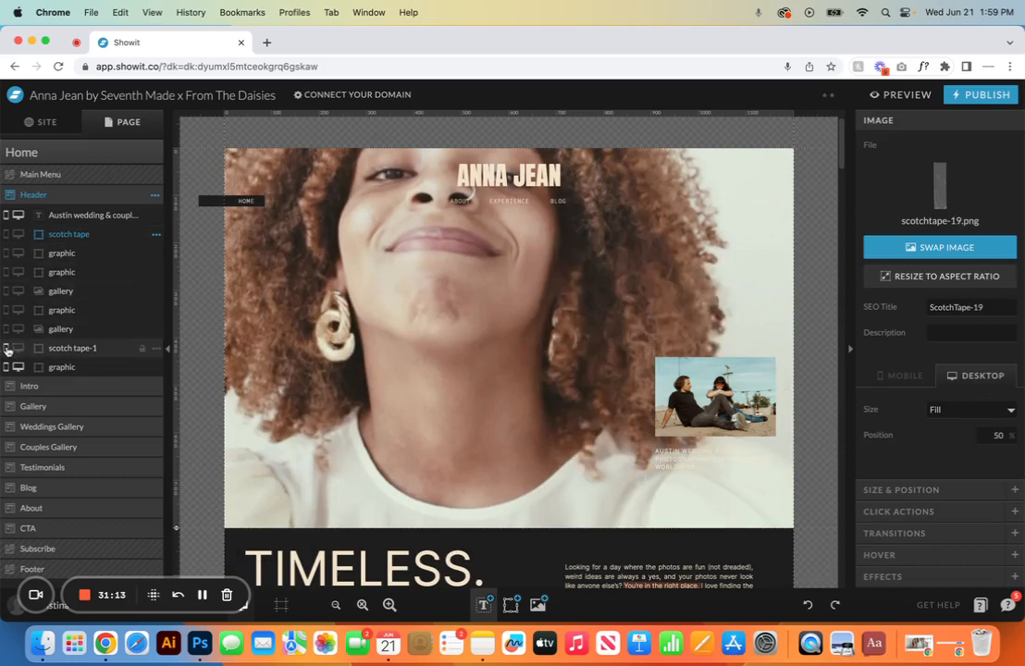
{"action": "left_click", "coordinate": [6, 367]}
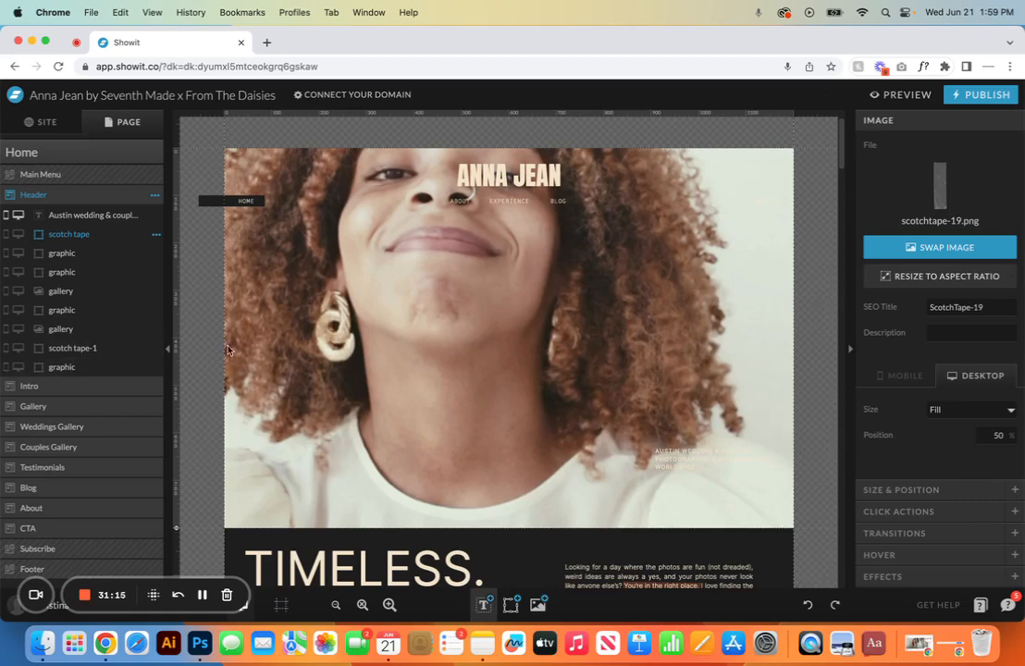
Step: Choose fromthedaisies-56.jpg as the Header background video's fallback image and set the duration to Loop
{"action": "left_click", "coordinate": [707, 280]}
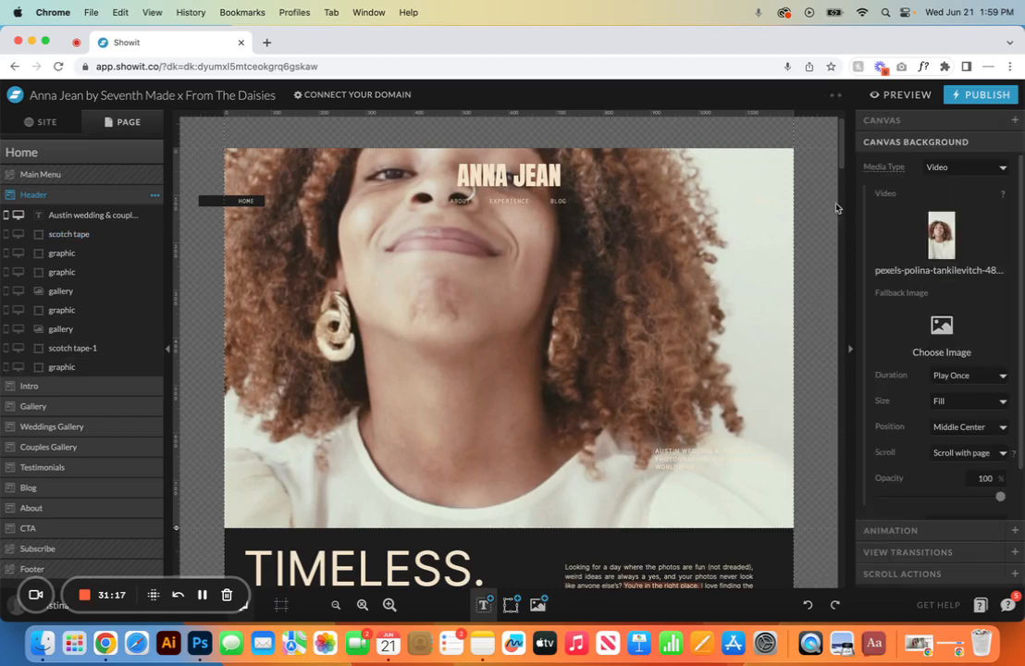
{"action": "left_click", "coordinate": [943, 328]}
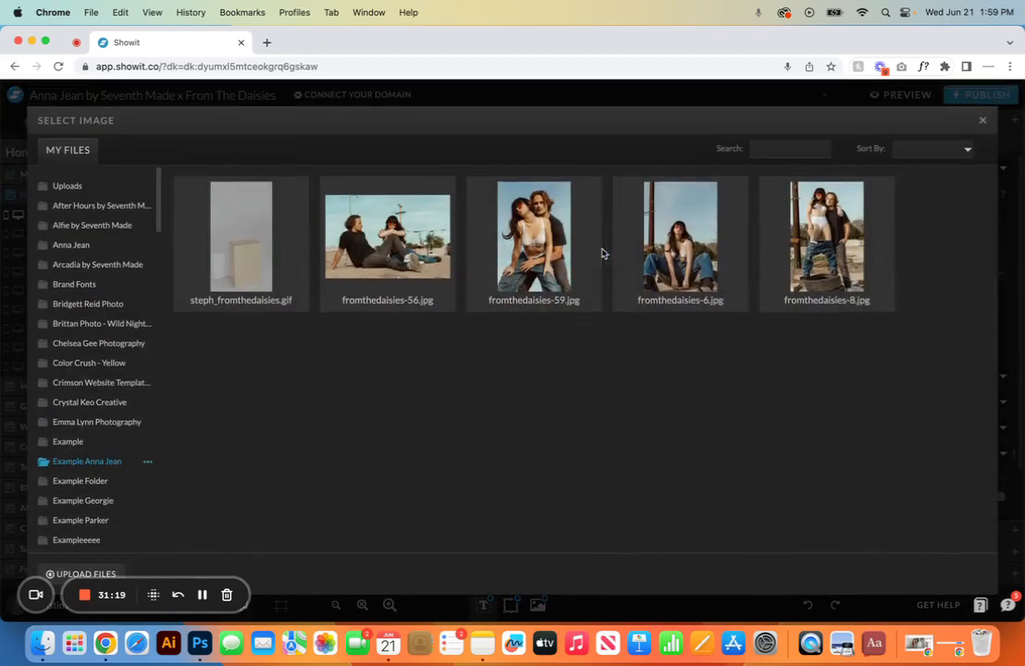
{"action": "left_click", "coordinate": [334, 252]}
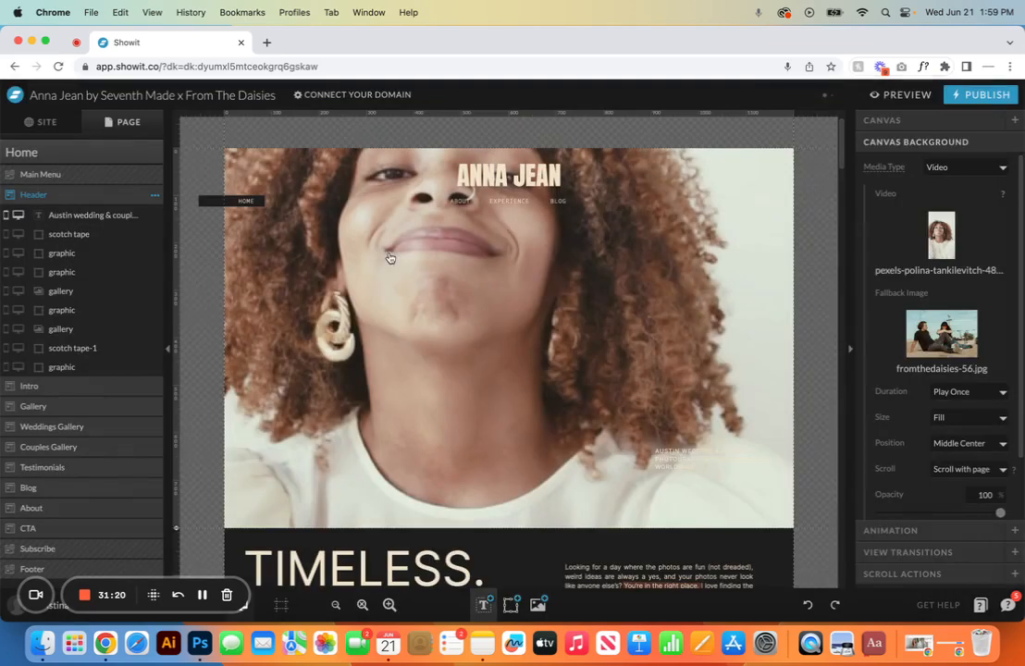
{"action": "left_click", "coordinate": [993, 396]}
{"action": "left_click", "coordinate": [988, 406]}
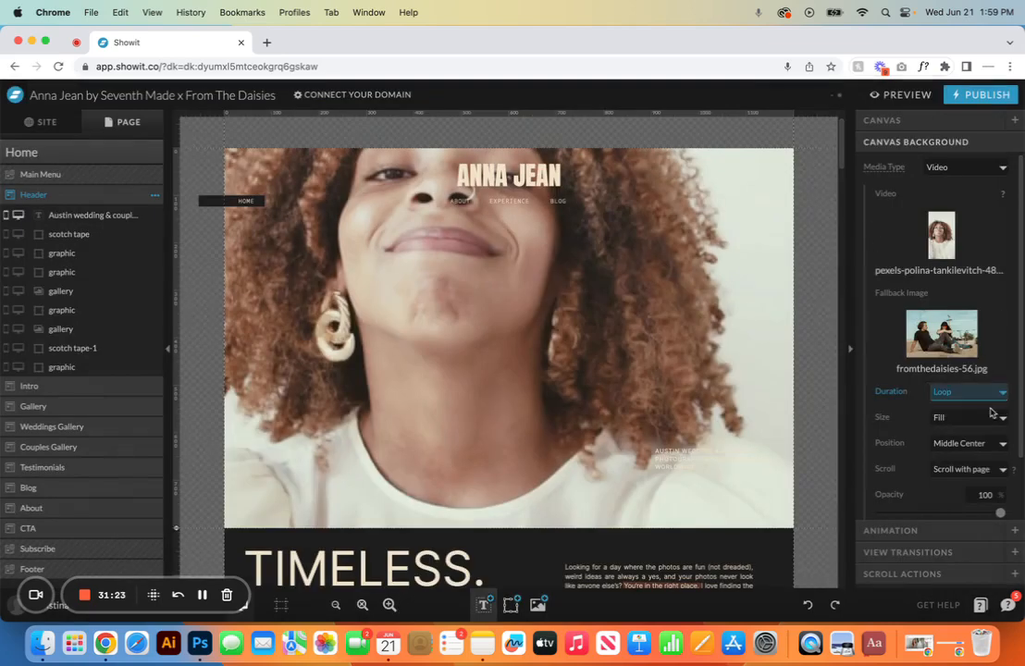
Step: Try the Contain and Don't Scale sizes on the background video and return the size to Fill
{"action": "left_click", "coordinate": [997, 421]}
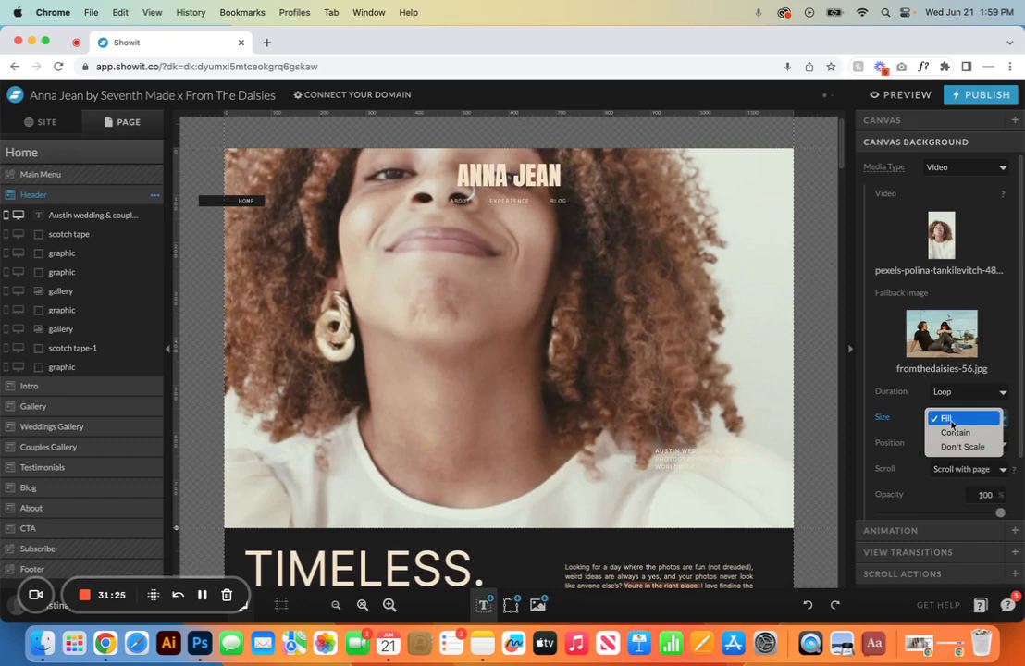
{"action": "left_click", "coordinate": [958, 432]}
{"action": "left_click", "coordinate": [964, 421]}
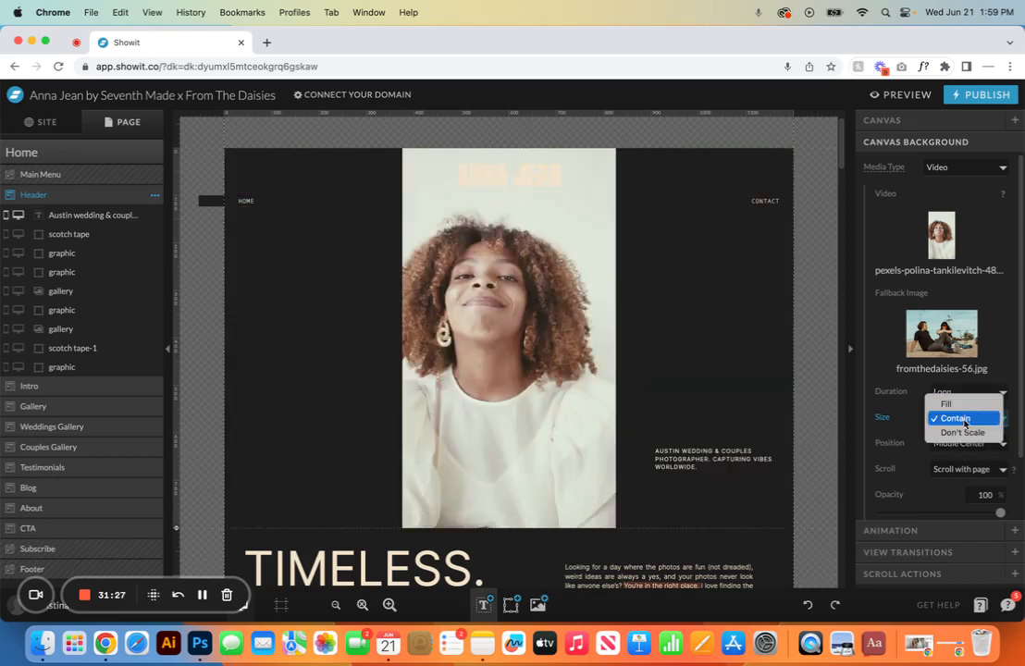
{"action": "left_click", "coordinate": [961, 432]}
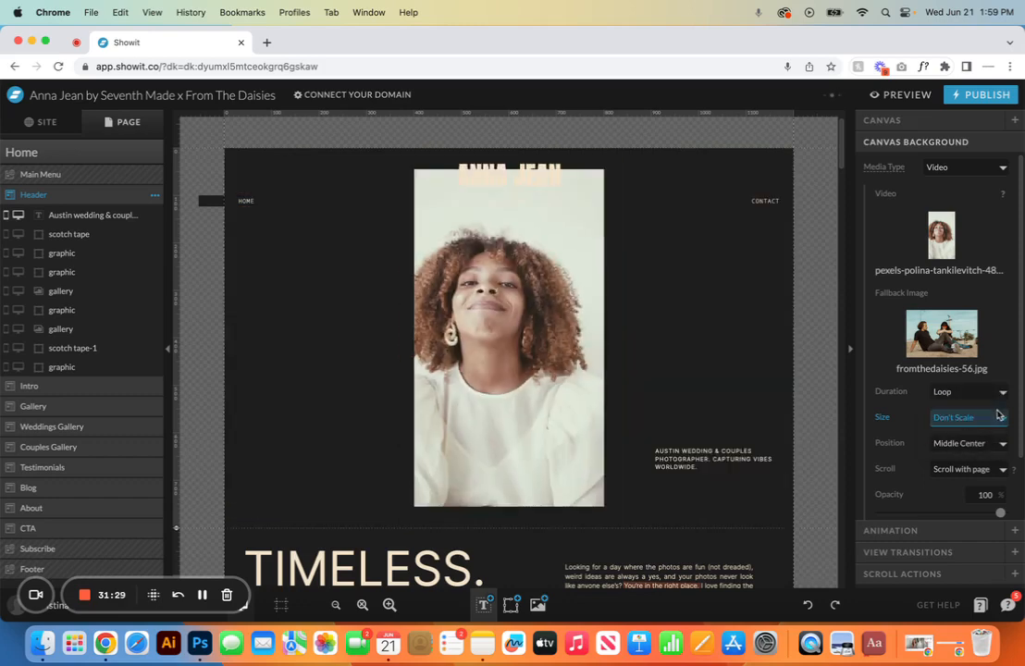
{"action": "left_click", "coordinate": [966, 418]}
{"action": "left_click", "coordinate": [982, 392]}
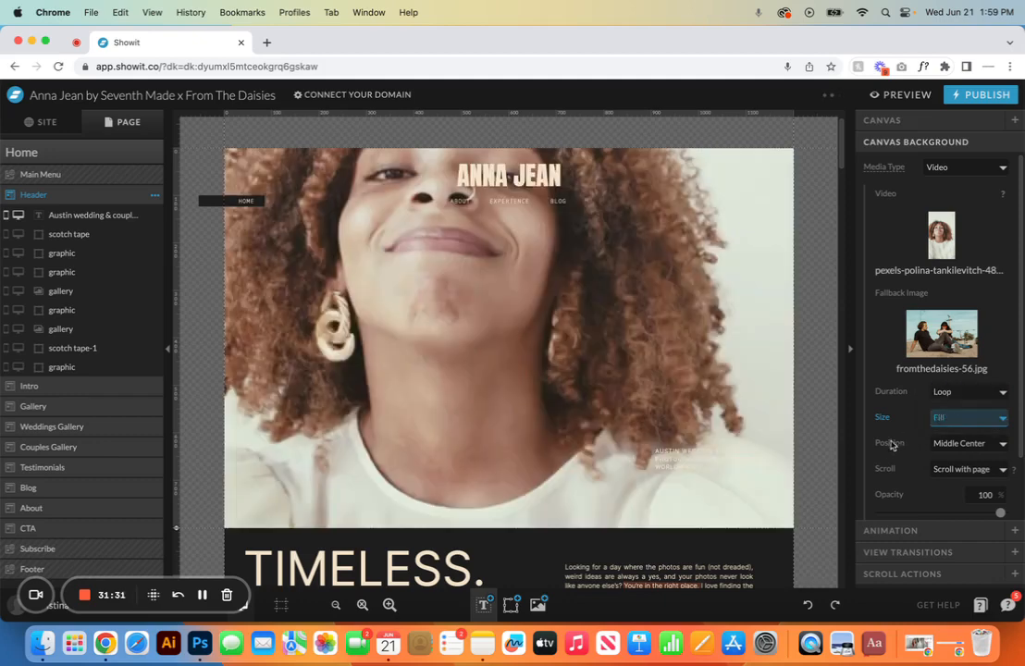
Step: Try the Top Left position for the background video, restore Middle Center, and review the scroll options, keeping Scroll with page
{"action": "left_click", "coordinate": [999, 447]}
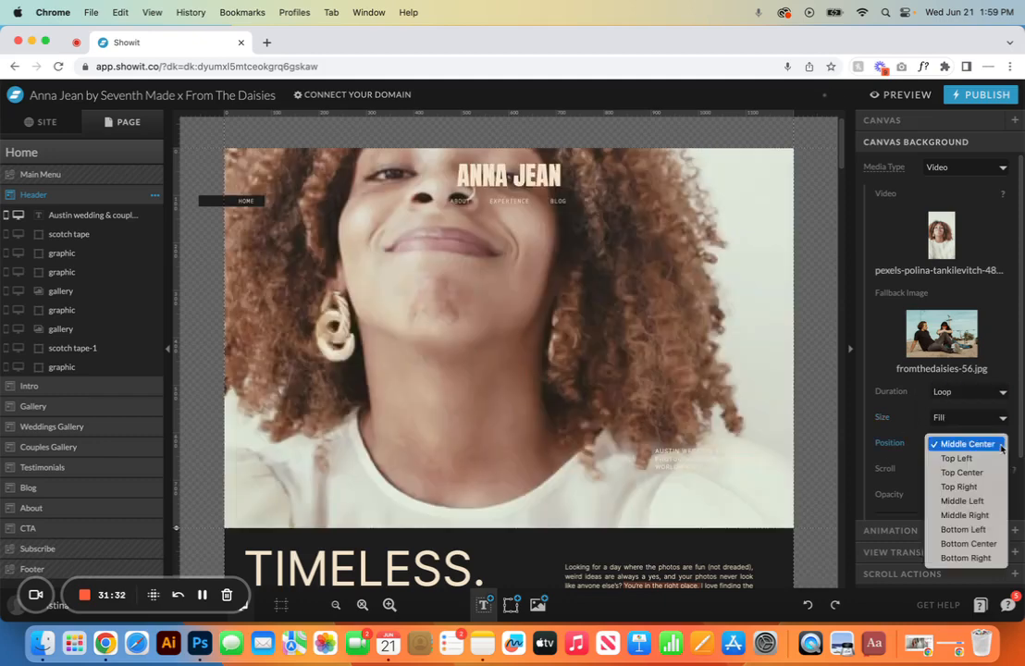
{"action": "left_click", "coordinate": [998, 459]}
{"action": "left_click", "coordinate": [999, 451]}
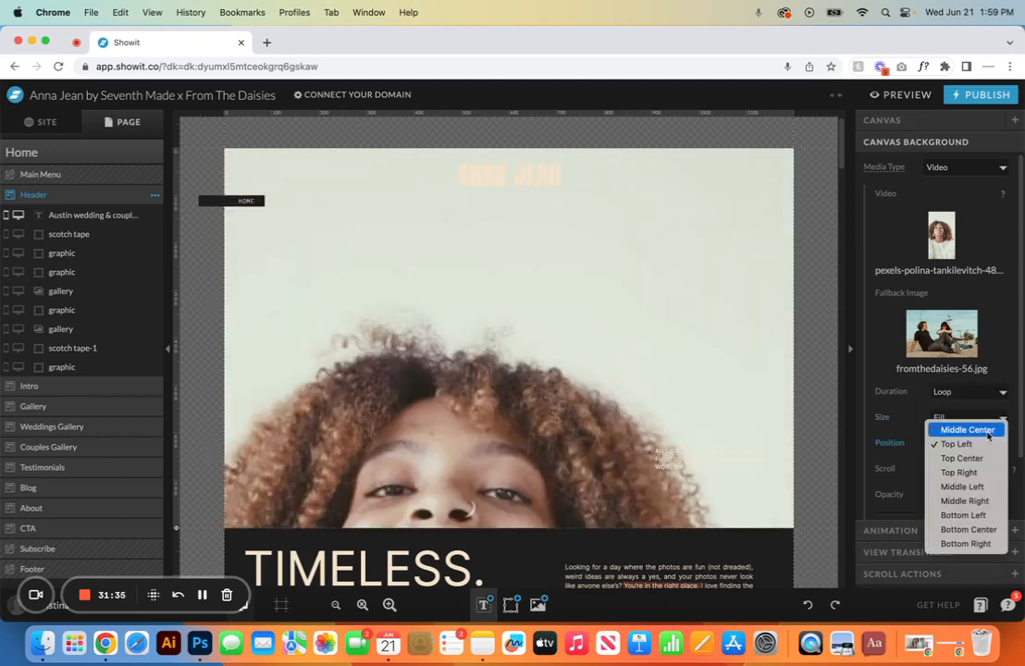
{"action": "left_click", "coordinate": [986, 431]}
{"action": "left_click", "coordinate": [1001, 470]}
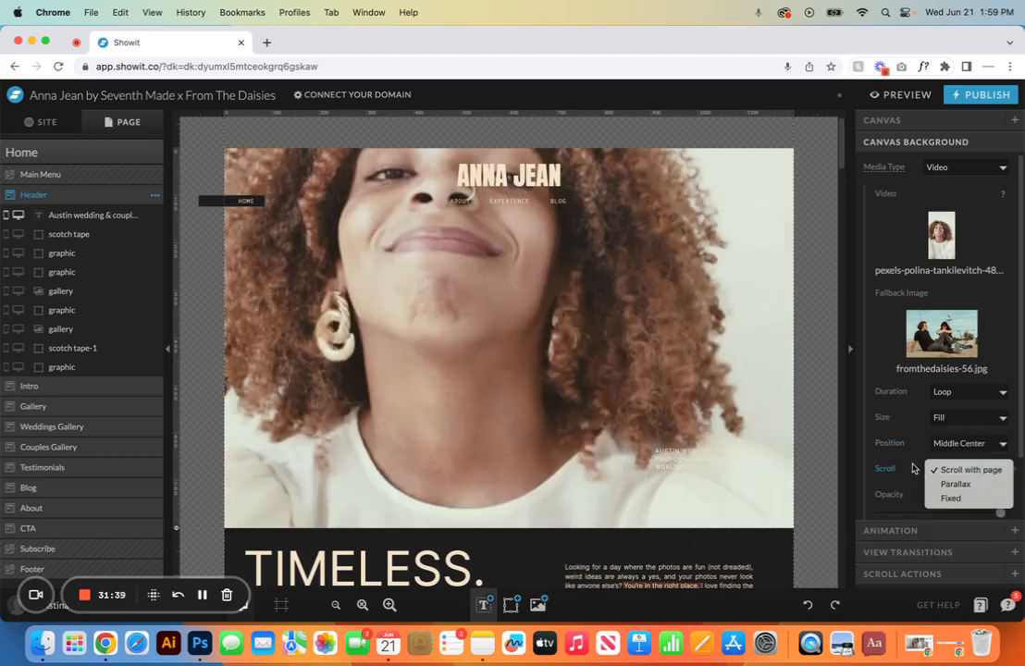
{"action": "left_click", "coordinate": [966, 470]}
Step: Lower the background video's opacity to 42% and set the canvas fill color to orange swatch 7
{"action": "scroll", "coordinate": [965, 469], "scroll_direction": "down", "scroll_amount": 2}
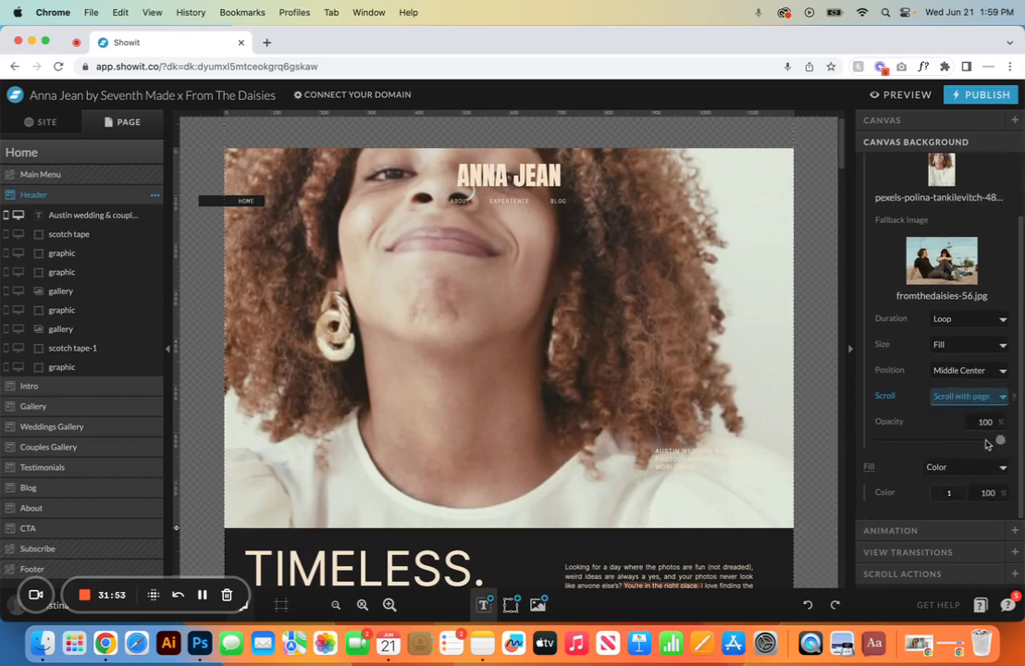
{"action": "left_click_drag", "start_coordinate": [1000, 439], "coordinate": [930, 440]}
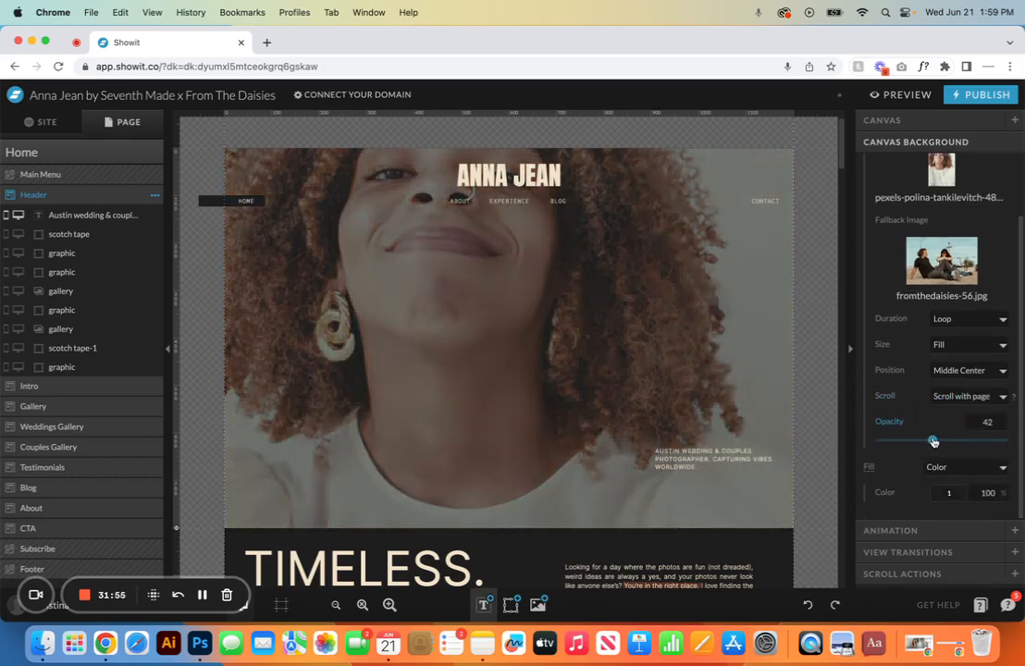
{"action": "left_click", "coordinate": [909, 492]}
{"action": "left_click", "coordinate": [965, 242]}
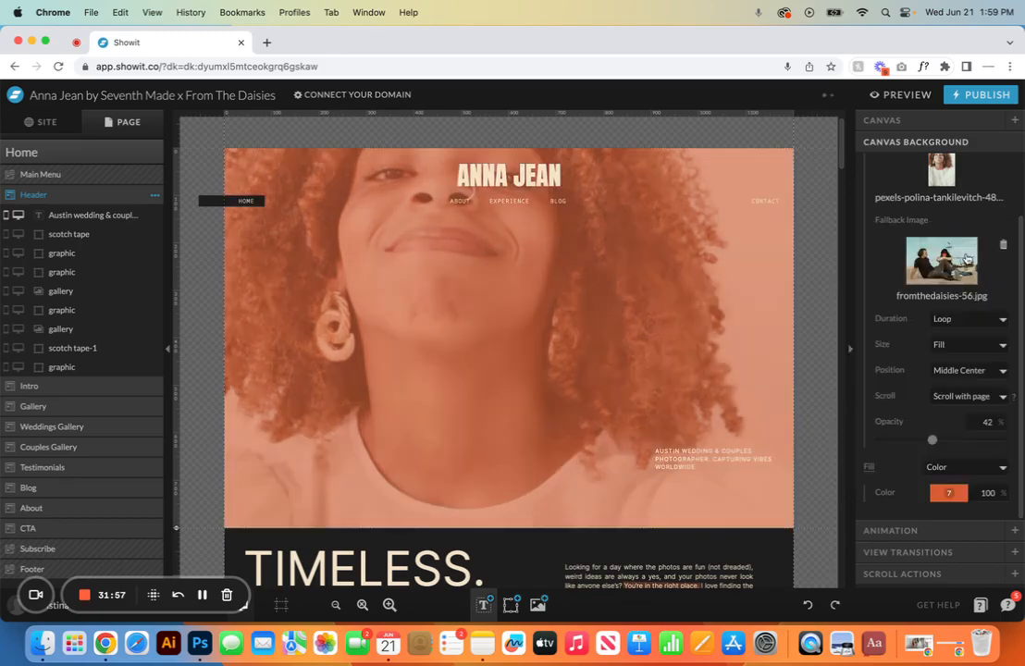
Step: Set the background video's opacity to 100% and the canvas fill color to the white swatch
{"action": "left_click_drag", "start_coordinate": [933, 443], "coordinate": [1002, 441]}
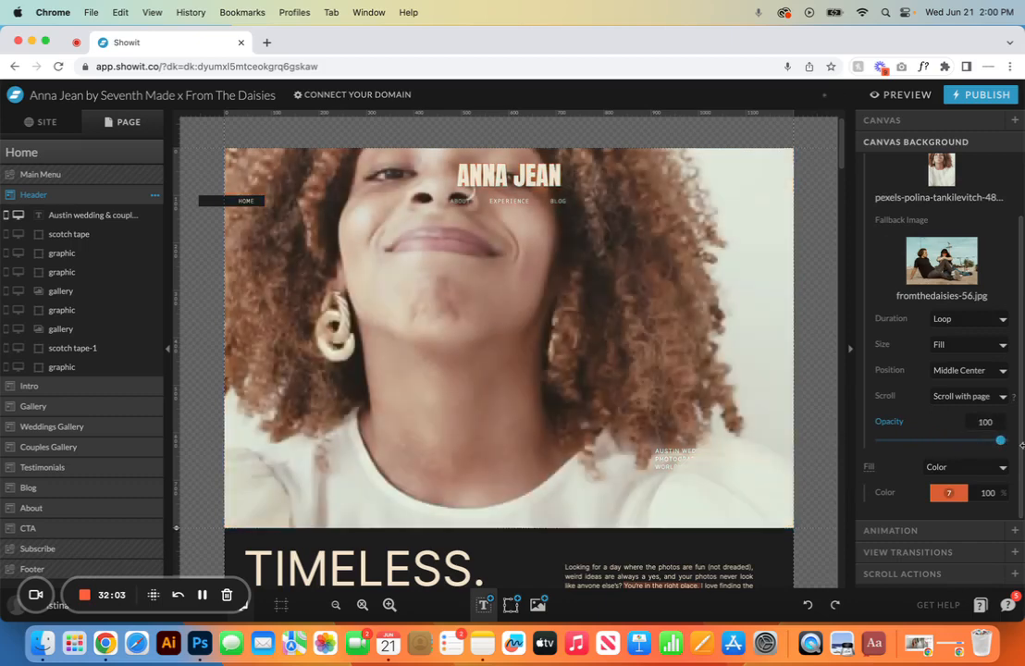
{"action": "left_click", "coordinate": [959, 492]}
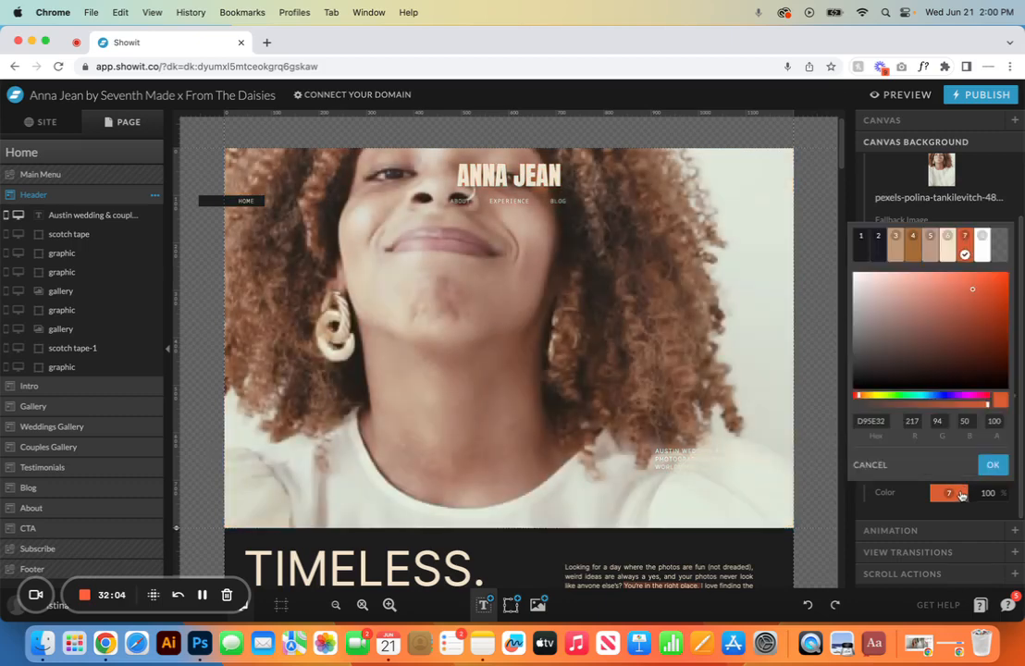
{"action": "left_click", "coordinate": [979, 251]}
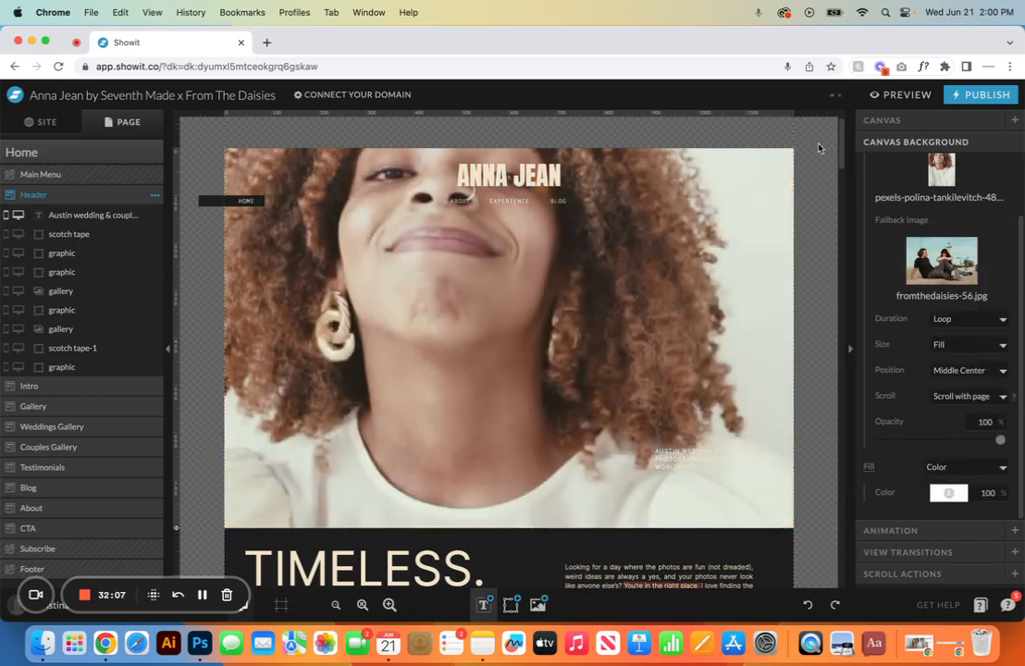
Step: Preview the Home page on desktop and examine how the header background video plays above the Intro section
{"action": "left_click", "coordinate": [897, 96]}
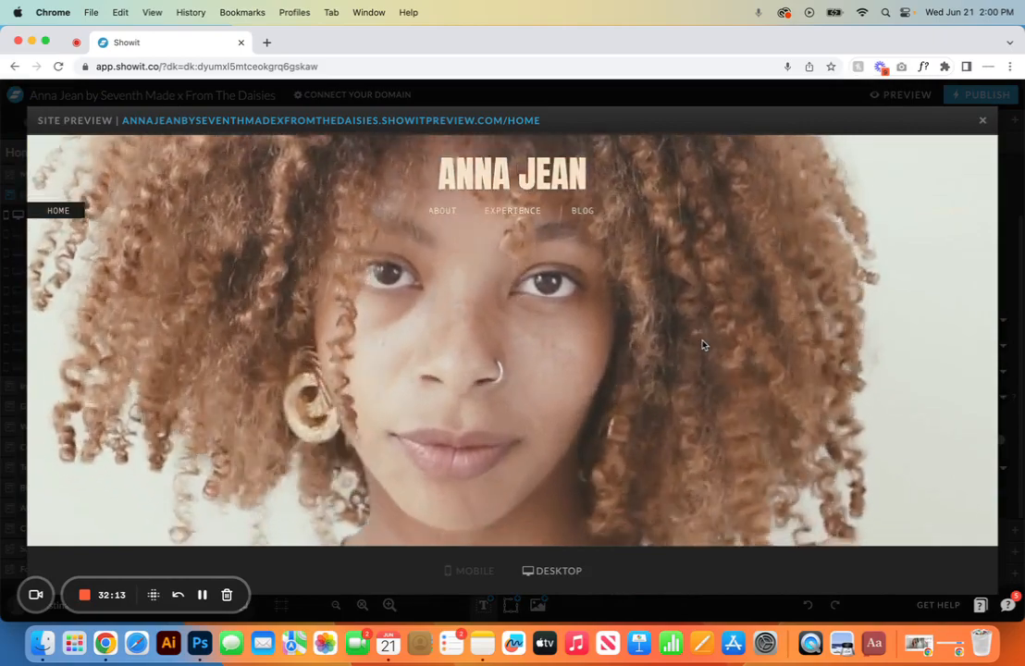
{"action": "scroll", "coordinate": [702, 345], "scroll_direction": "down", "scroll_amount": 5}
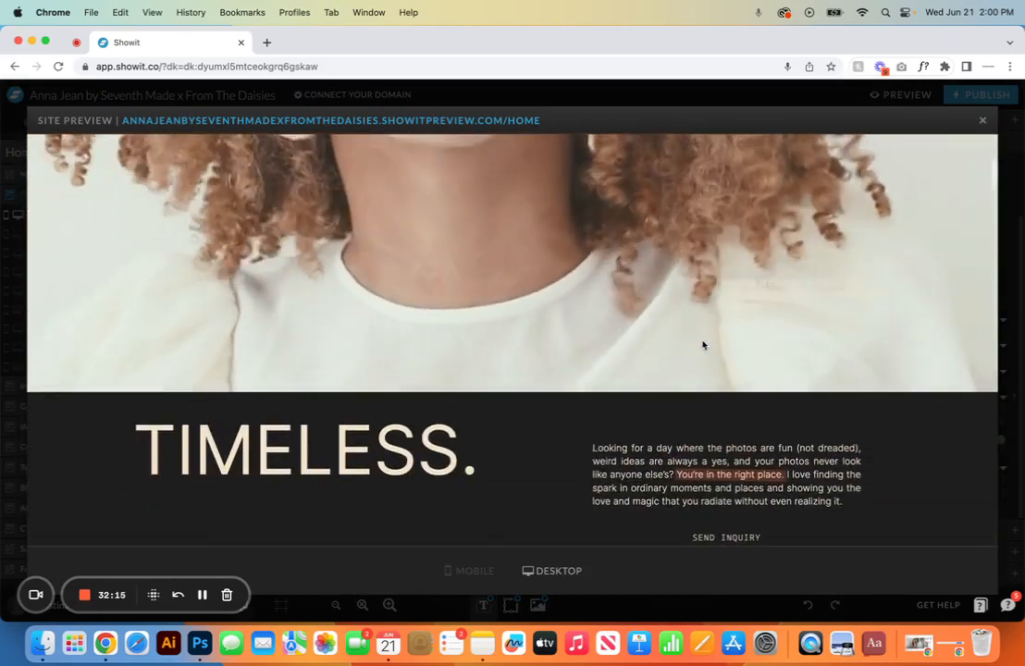
{"action": "scroll", "coordinate": [778, 292], "scroll_direction": "up", "scroll_amount": 5}
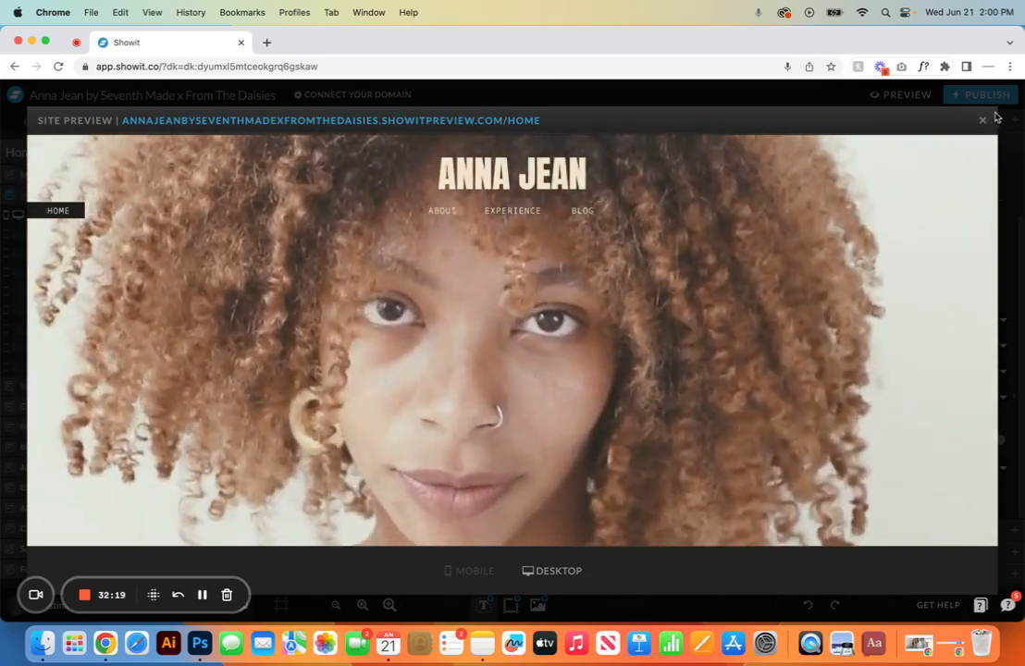
Step: Close the preview, remove the Header canvas's background video by setting its media type to None, and set its fill color to swatch 1
{"action": "left_click", "coordinate": [982, 120]}
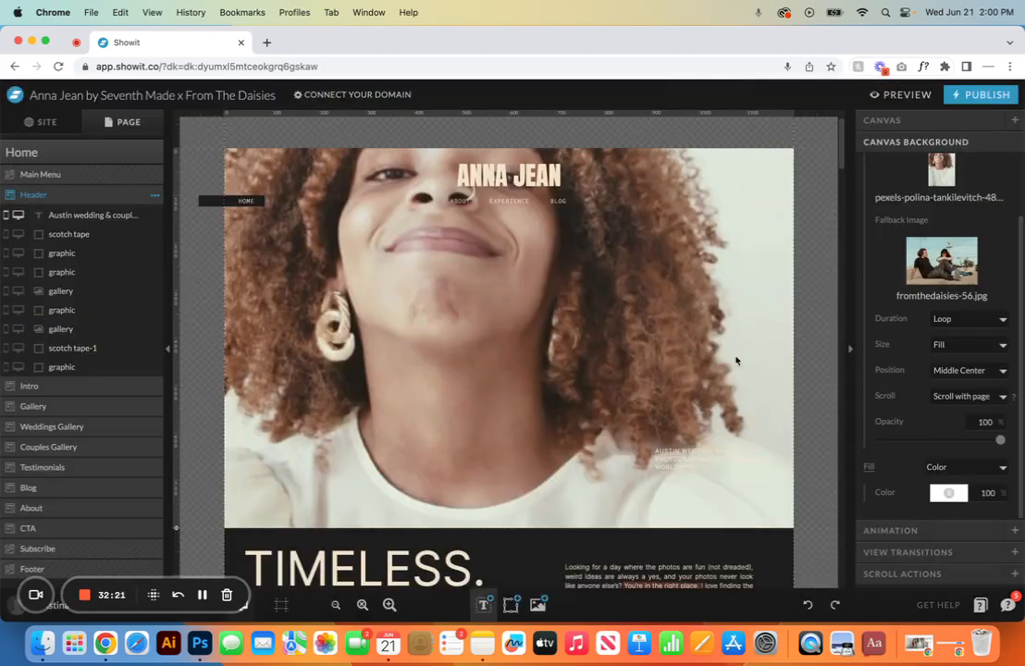
{"action": "scroll", "coordinate": [989, 213], "scroll_direction": "up", "scroll_amount": 2}
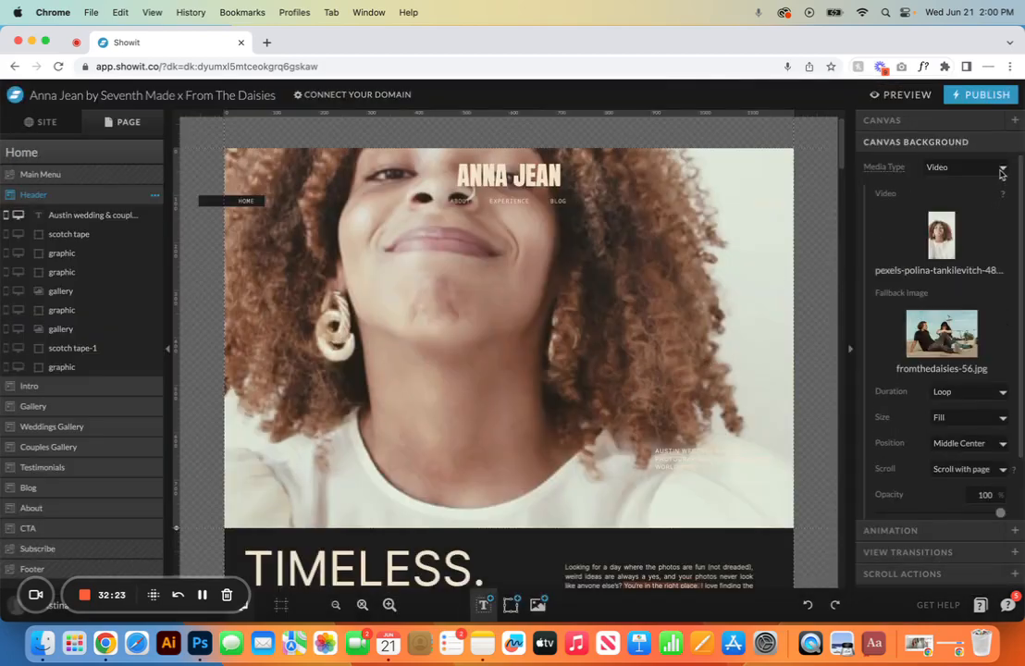
{"action": "left_click", "coordinate": [997, 167]}
{"action": "left_click", "coordinate": [977, 140]}
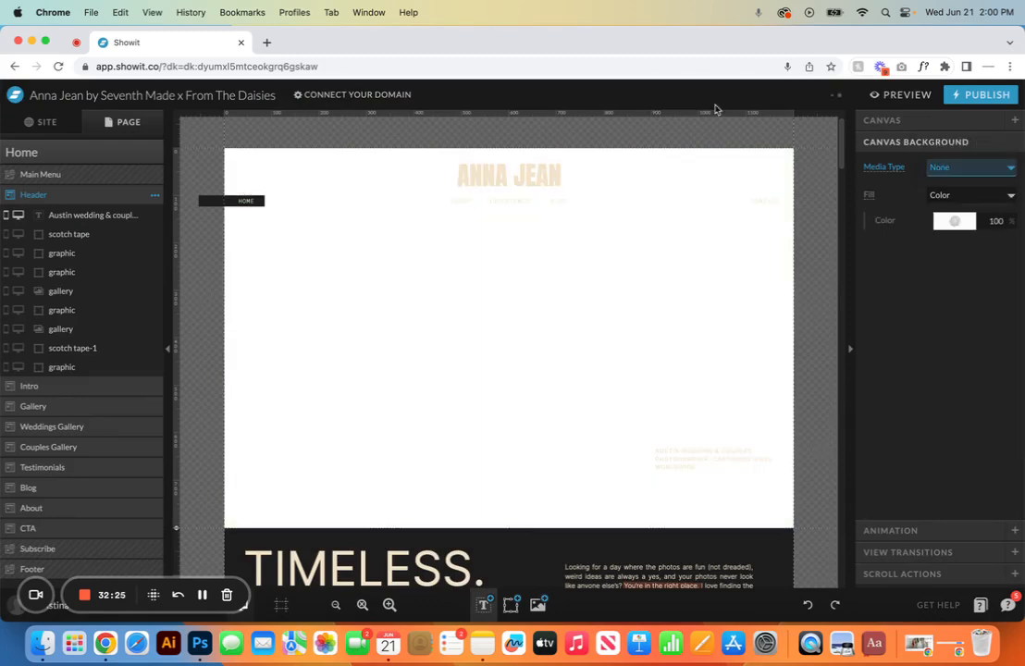
{"action": "left_click", "coordinate": [964, 226]}
{"action": "left_click", "coordinate": [870, 245]}
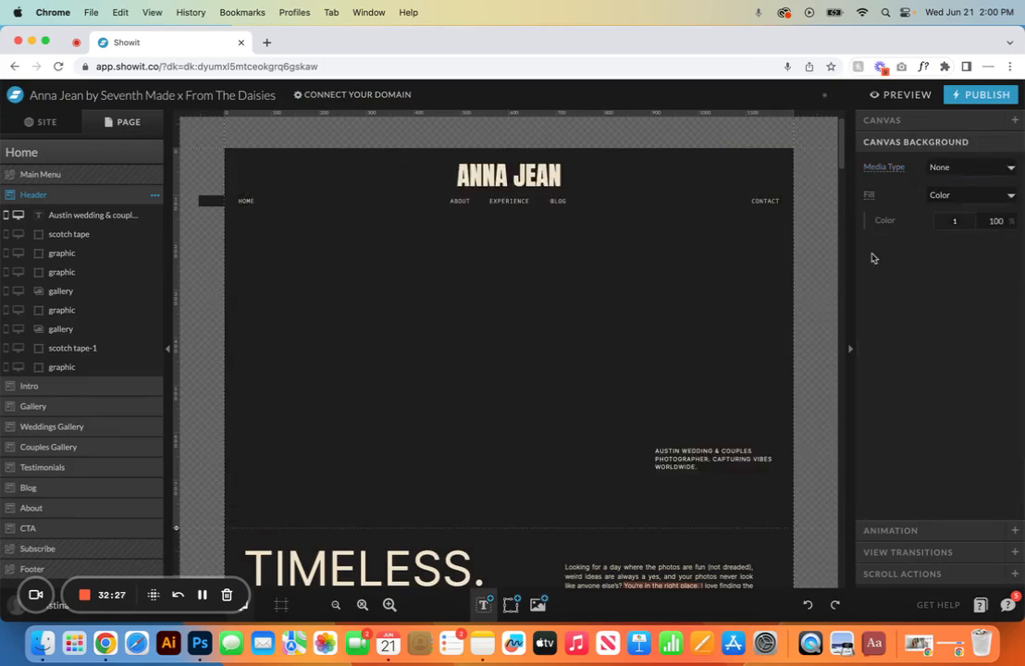
Step: Make the Header's hidden photo graphics, galleries and scotch tape pieces visible on desktop, along with the large photo graphic in the Intro canvas
{"action": "left_click", "coordinate": [17, 253]}
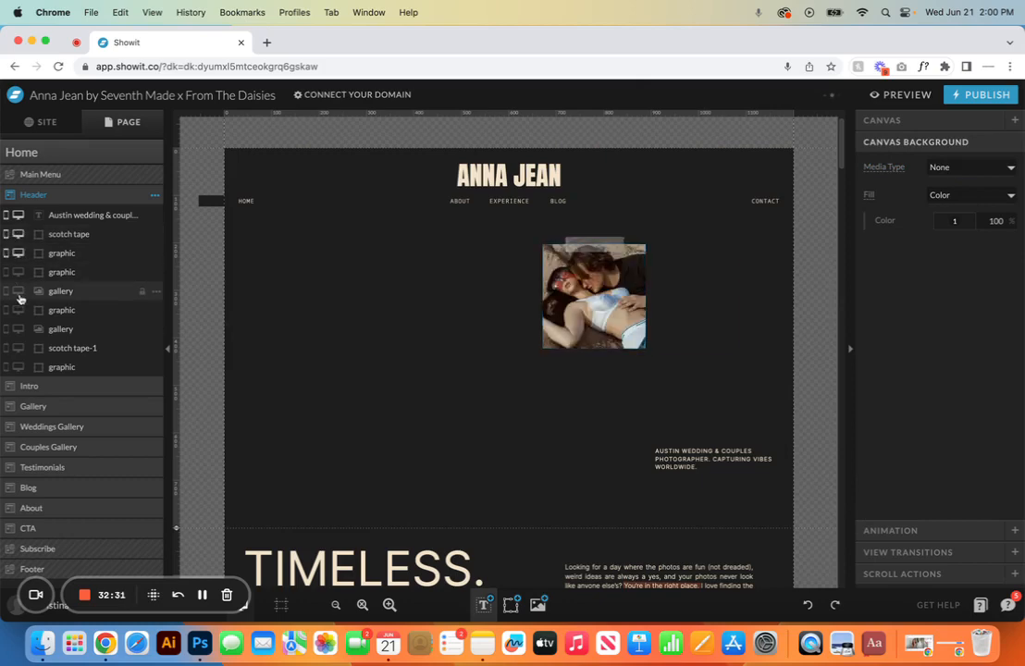
{"action": "left_click", "coordinate": [17, 292]}
{"action": "left_click", "coordinate": [17, 329]}
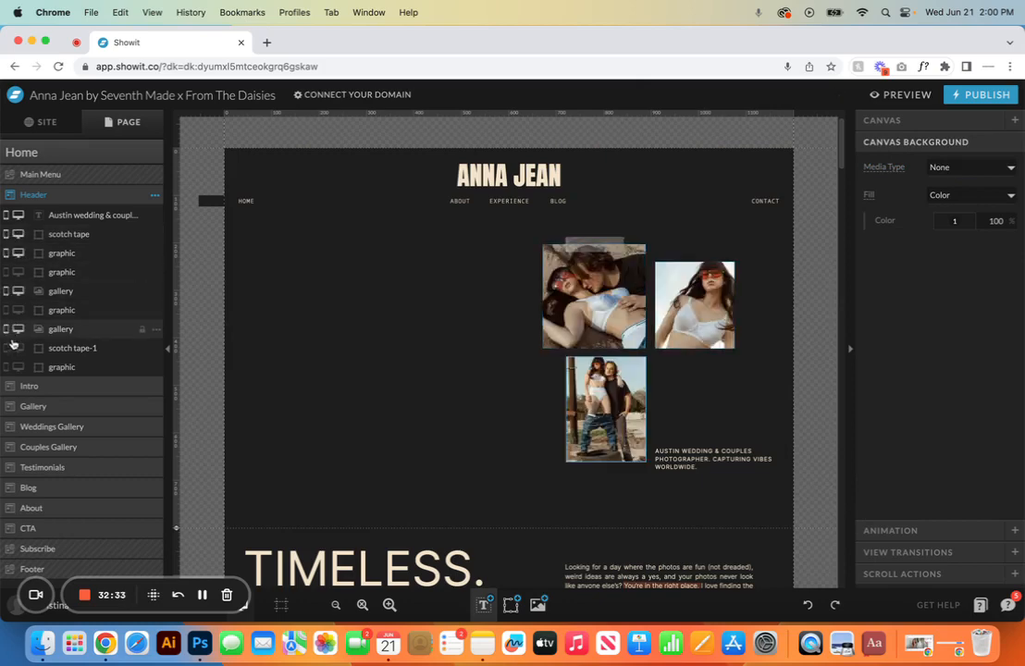
{"action": "left_click", "coordinate": [17, 348]}
{"action": "left_click", "coordinate": [17, 367]}
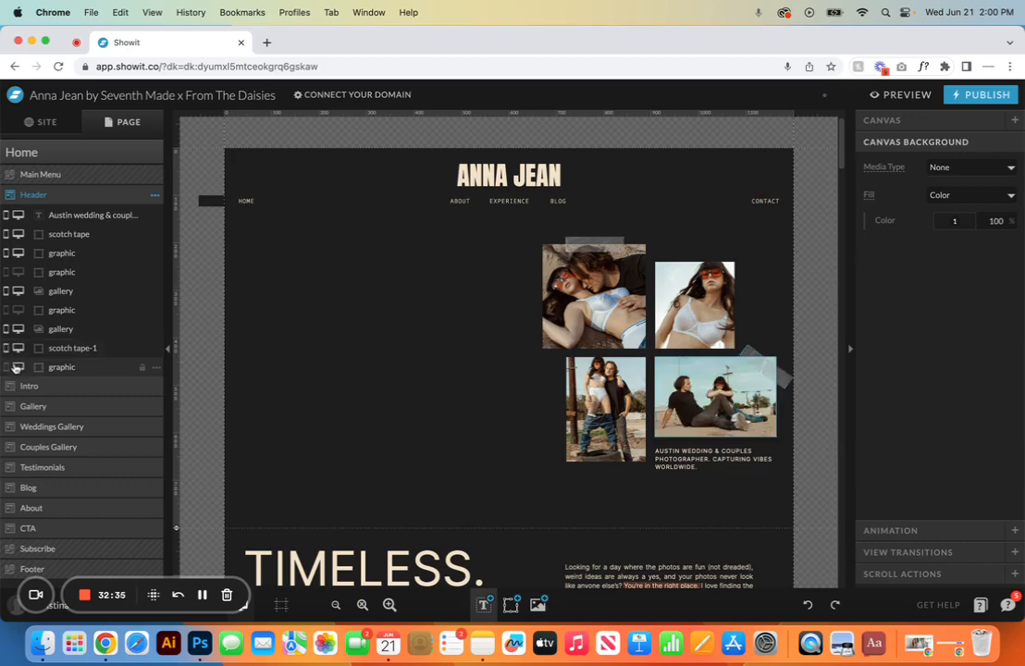
{"action": "left_click", "coordinate": [28, 385]}
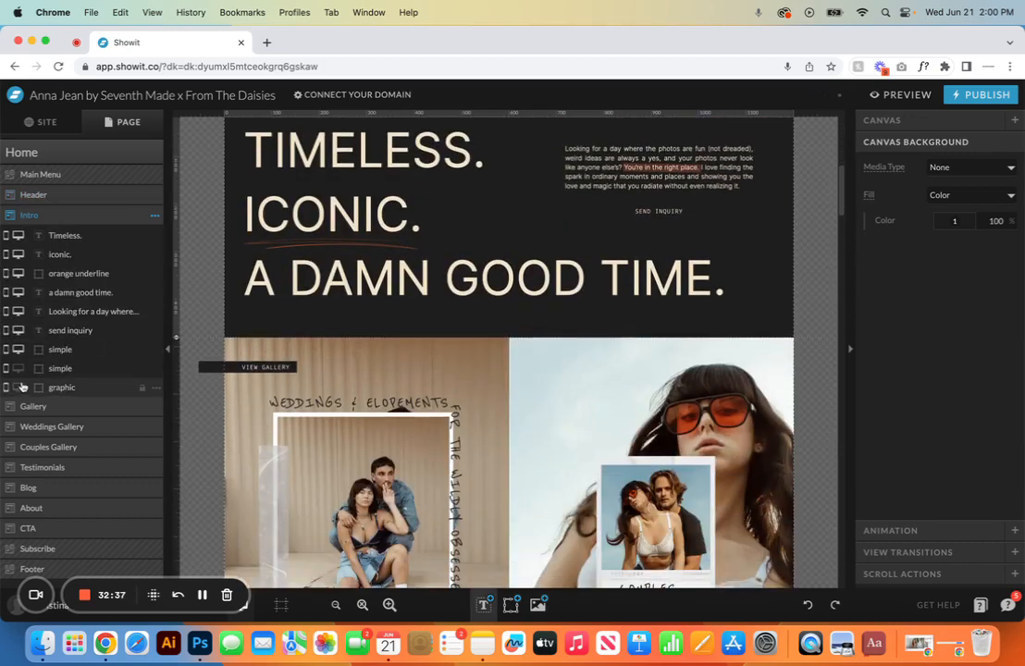
{"action": "scroll", "coordinate": [330, 276], "scroll_direction": "up", "scroll_amount": 3}
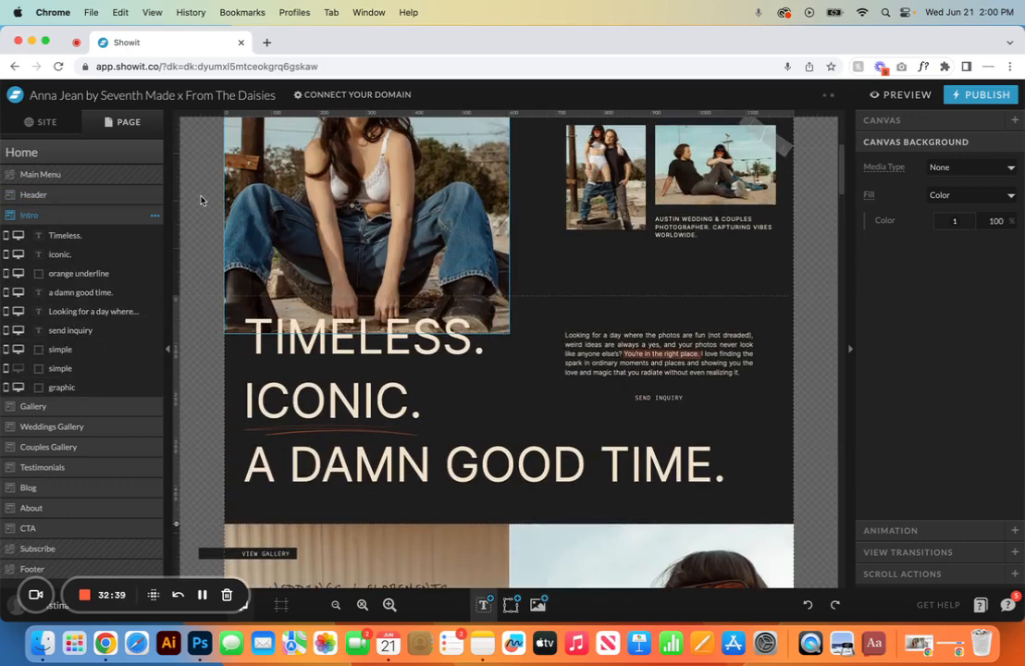
Step: Add a new blank canvas to the Home page below the Footer and extend its height downward
{"action": "left_click", "coordinate": [78, 155]}
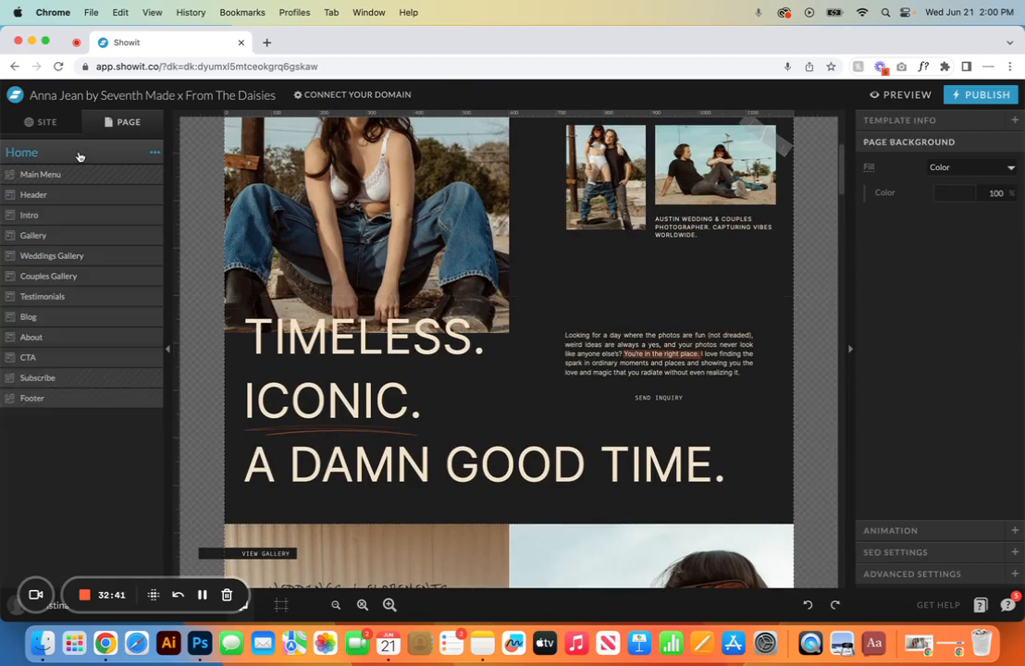
{"action": "left_click", "coordinate": [154, 152]}
{"action": "left_click", "coordinate": [152, 187]}
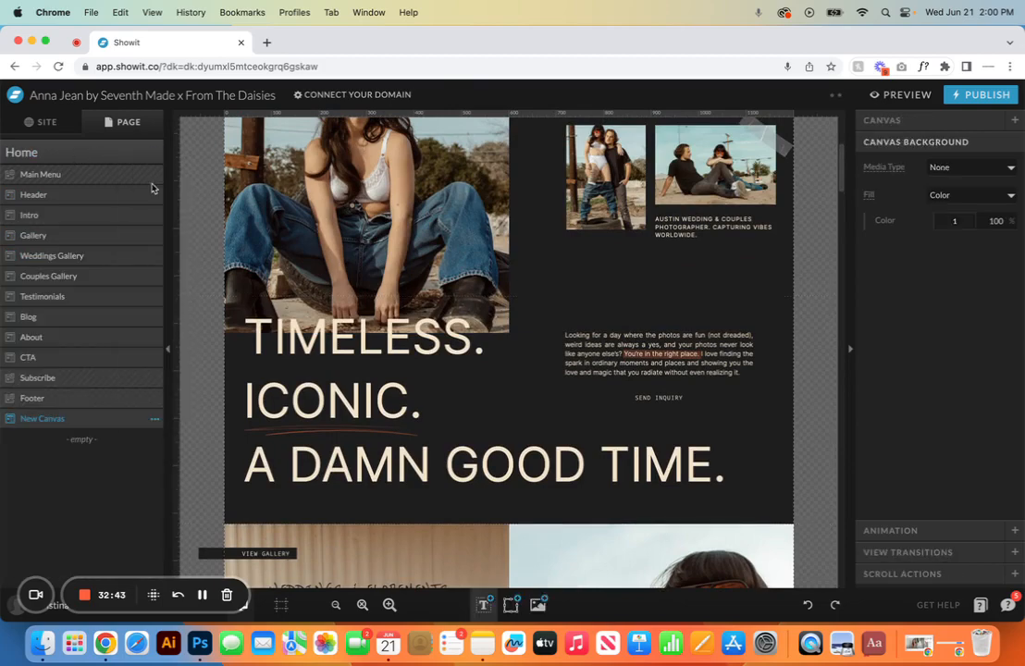
{"action": "left_click", "coordinate": [98, 418]}
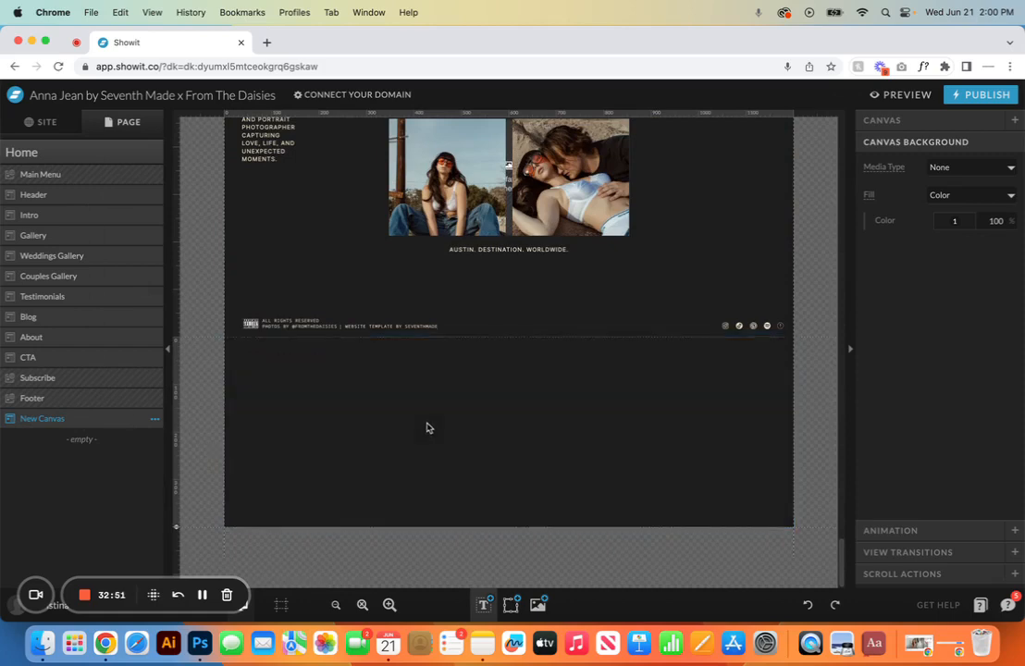
{"action": "left_click_drag", "start_coordinate": [176, 529], "coordinate": [176, 614]}
{"action": "scroll", "coordinate": [432, 390], "scroll_direction": "down", "scroll_amount": 2}
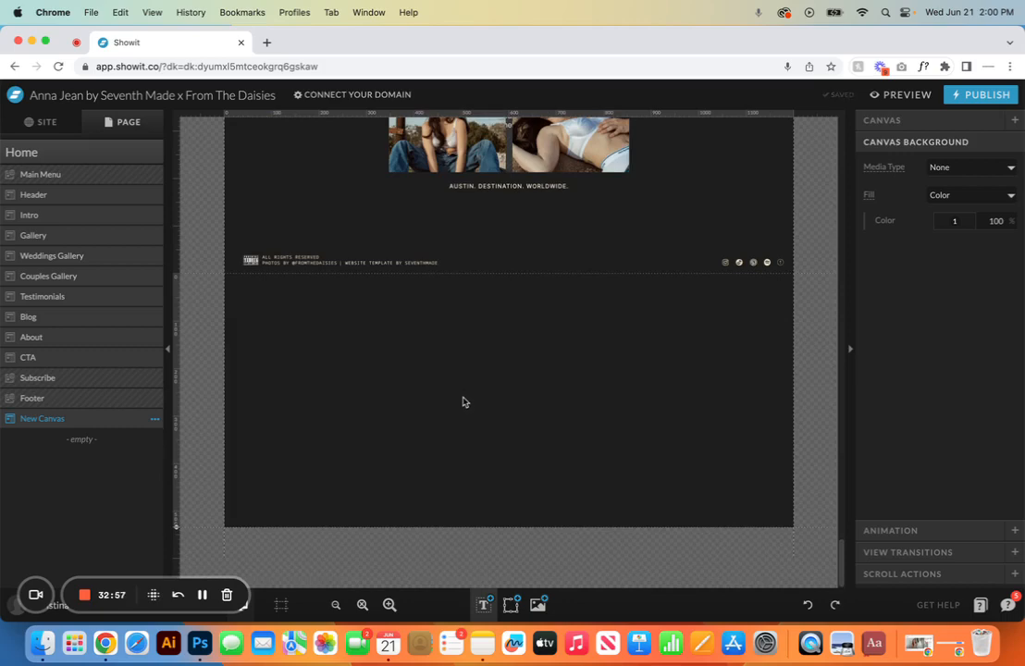
Step: Add a video element to the new canvas, open its video settings, and switch its type to YouTube
{"action": "mouse_move", "coordinate": [510, 600]}
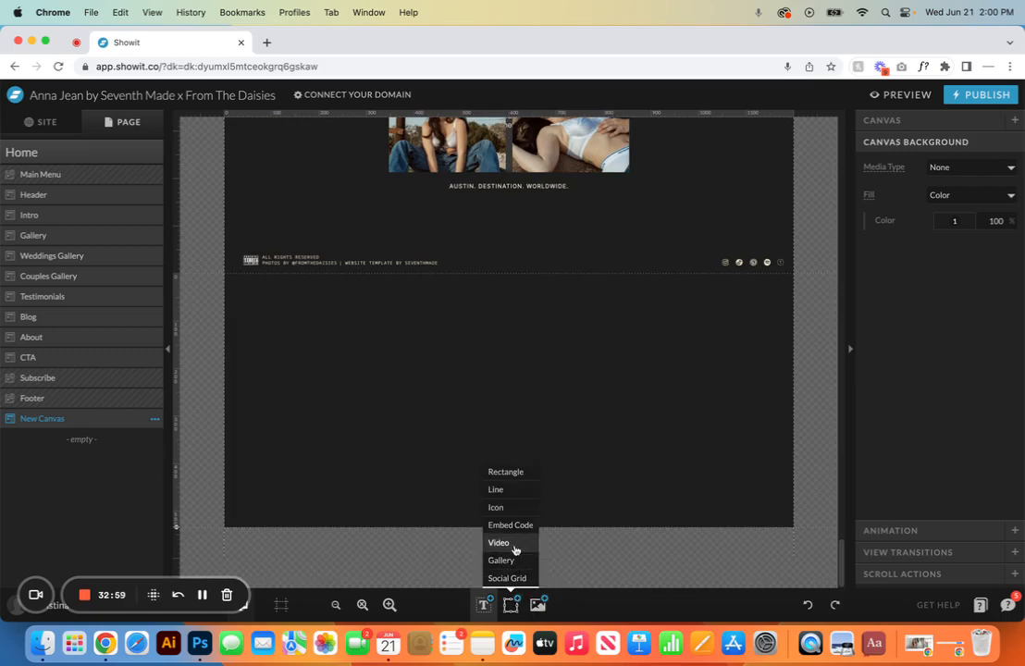
{"action": "left_click", "coordinate": [515, 546]}
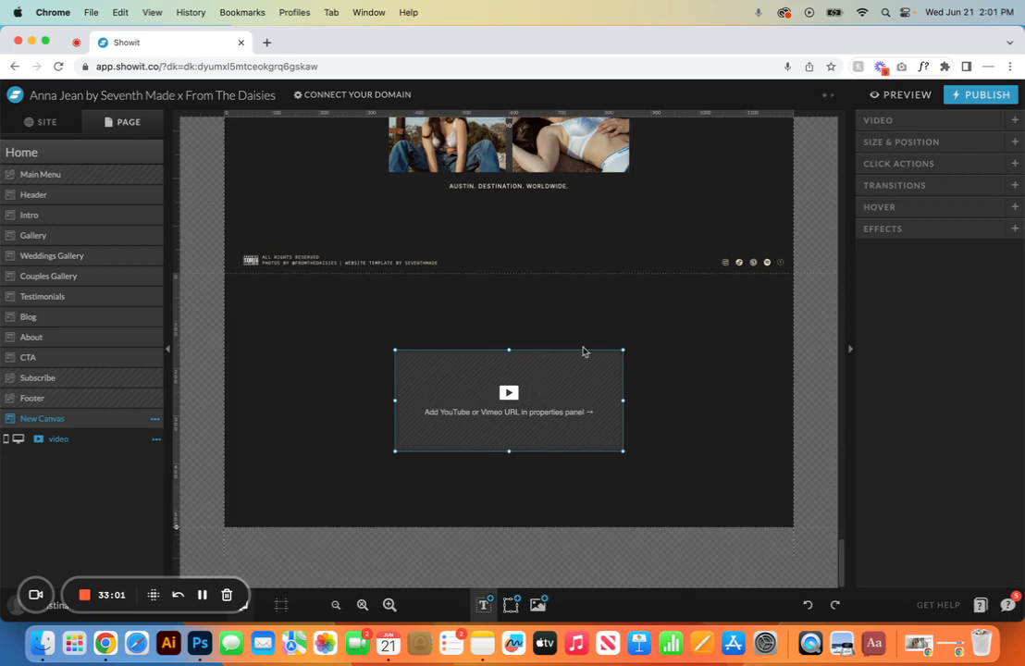
{"action": "left_click", "coordinate": [893, 126]}
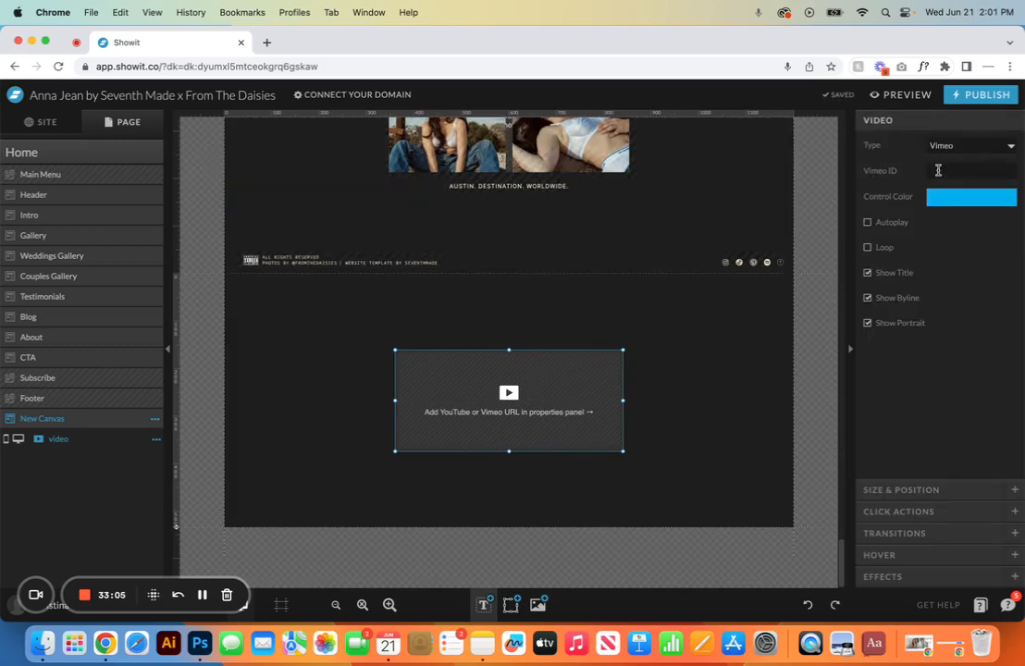
{"action": "left_click", "coordinate": [936, 169]}
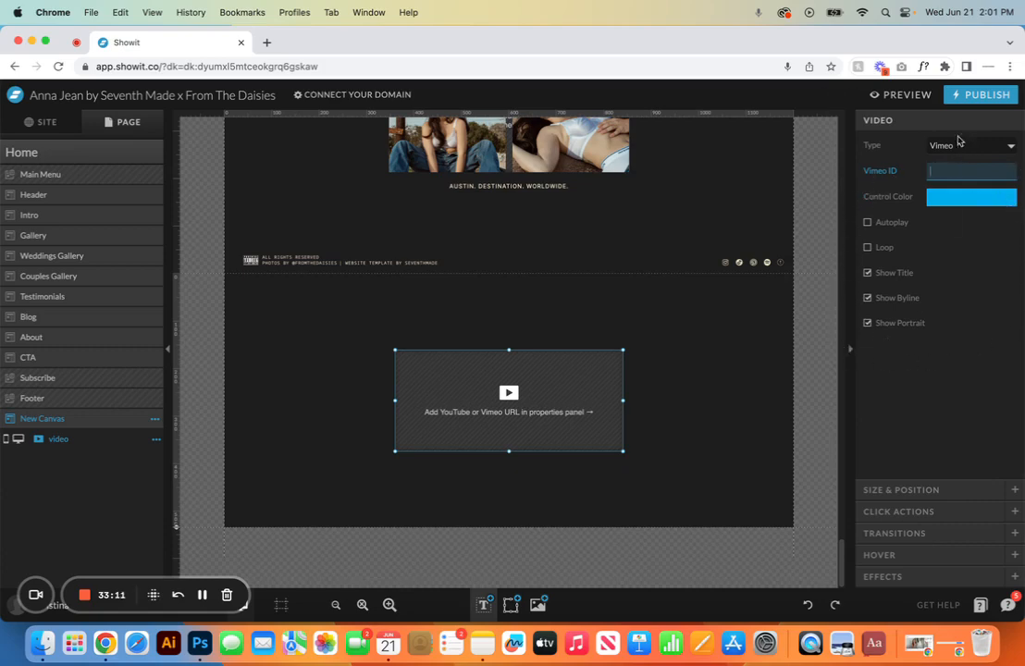
{"action": "left_click", "coordinate": [1004, 148]}
{"action": "left_click", "coordinate": [952, 160]}
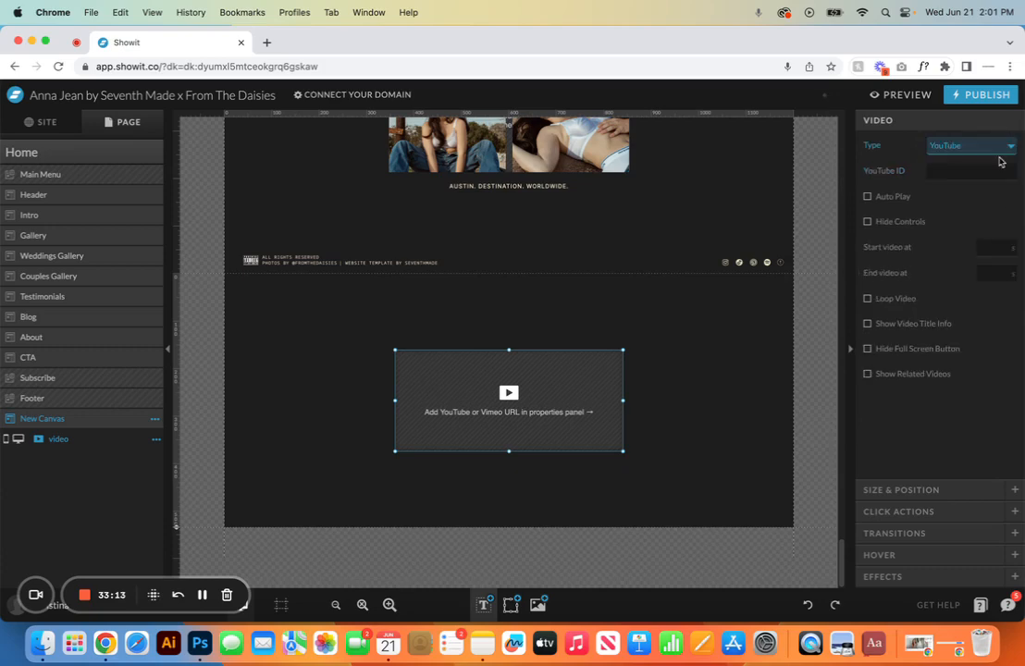
{"action": "left_click", "coordinate": [983, 169]}
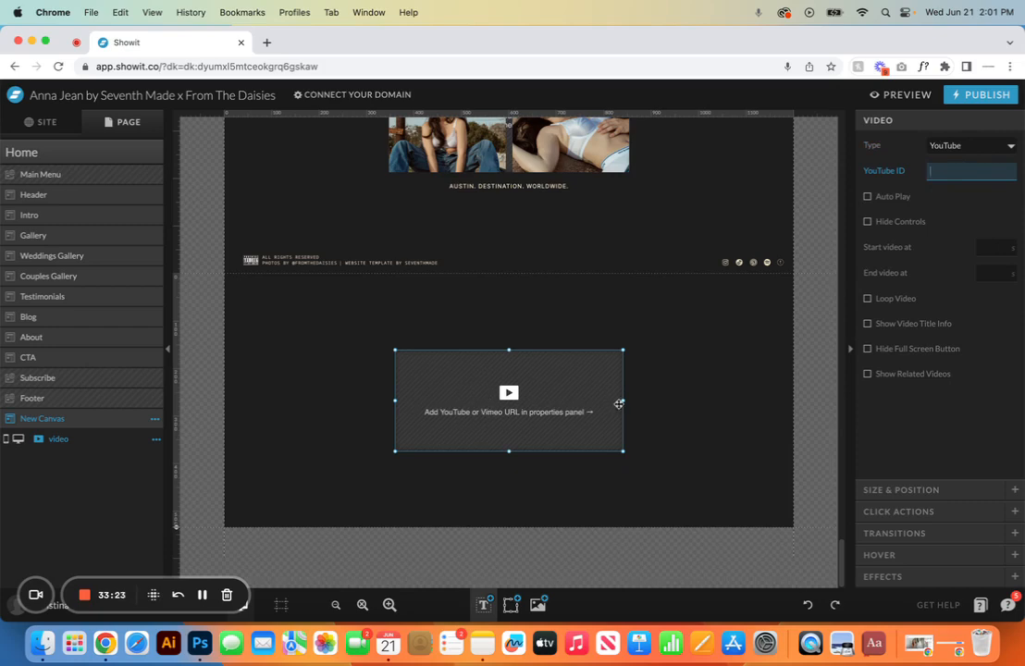
Step: Adjust the video placeholder's width, make it taller, and move it to the right half of the new canvas
{"action": "left_click_drag", "start_coordinate": [619, 404], "coordinate": [586, 401]}
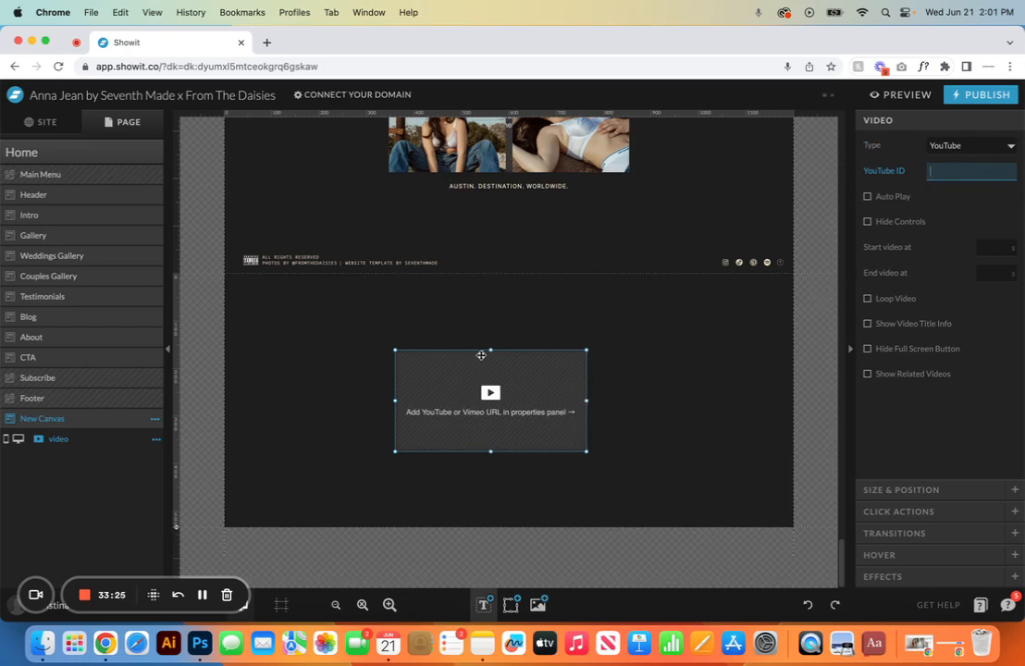
{"action": "left_click_drag", "start_coordinate": [489, 350], "coordinate": [488, 333]}
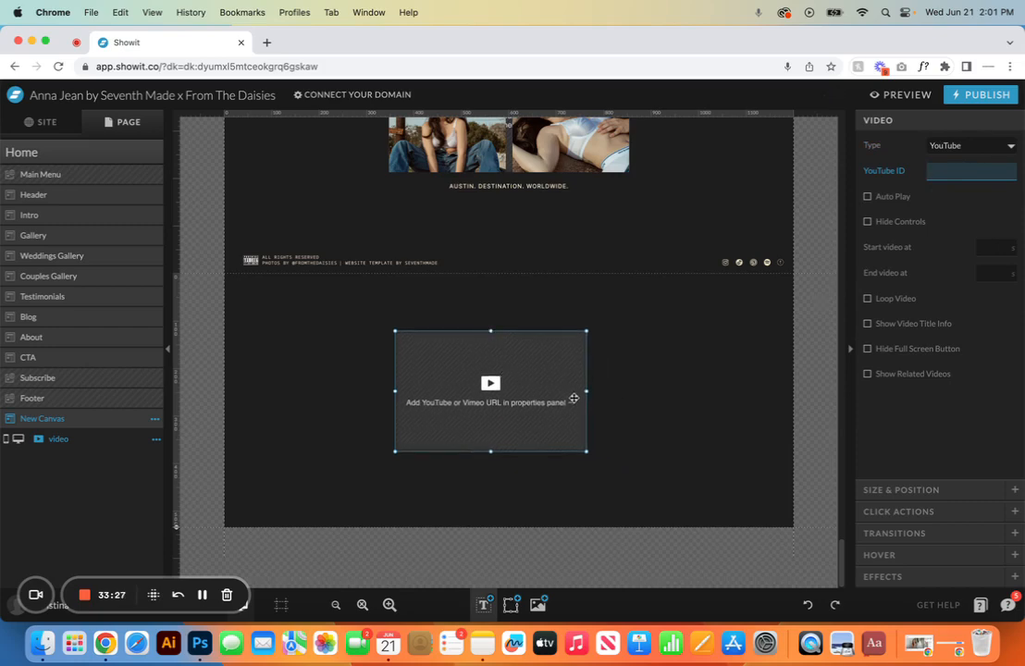
{"action": "left_click_drag", "start_coordinate": [588, 392], "coordinate": [618, 393]}
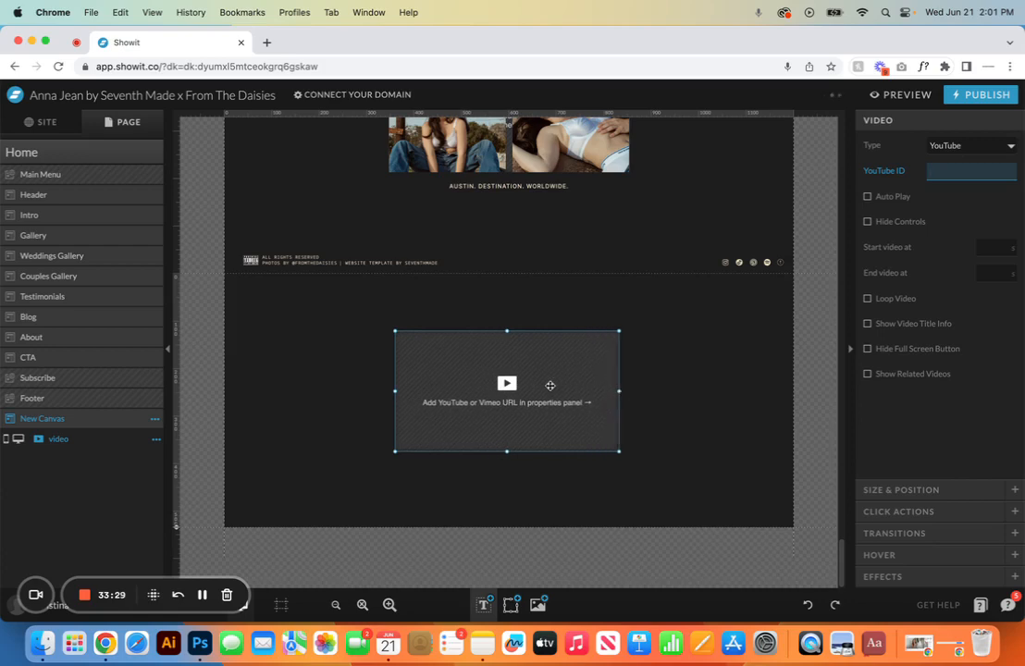
{"action": "left_click_drag", "start_coordinate": [543, 383], "coordinate": [653, 387]}
Step: Preview the Home page on desktop and examine the new canvas beneath the Footer
{"action": "left_click", "coordinate": [915, 97]}
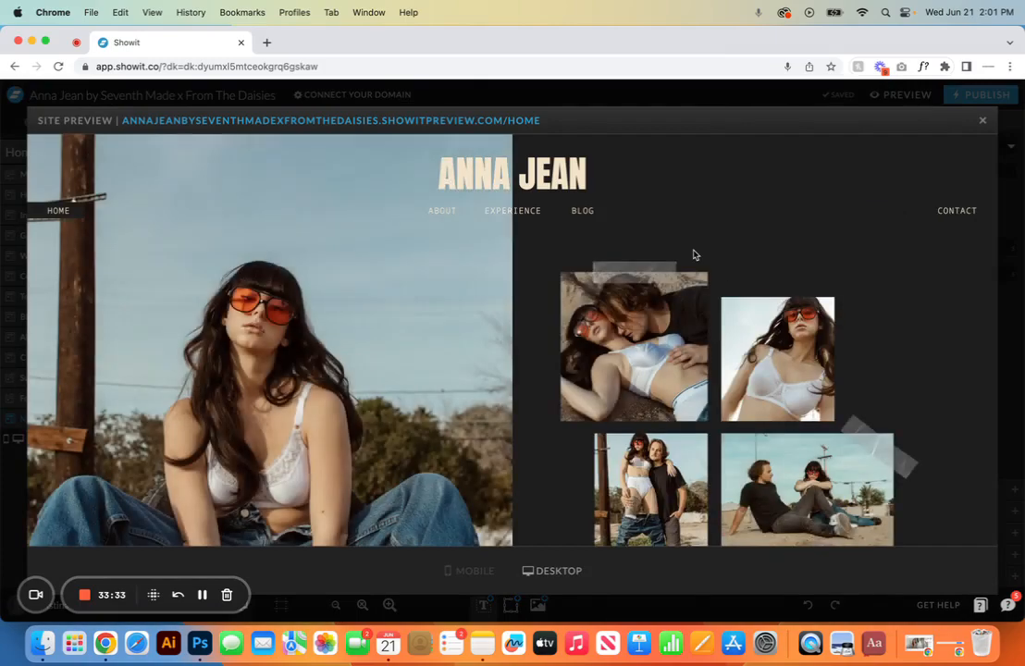
{"action": "scroll", "coordinate": [694, 254], "scroll_direction": "down", "scroll_amount": 15}
{"action": "scroll", "coordinate": [694, 254], "scroll_direction": "down", "scroll_amount": 5}
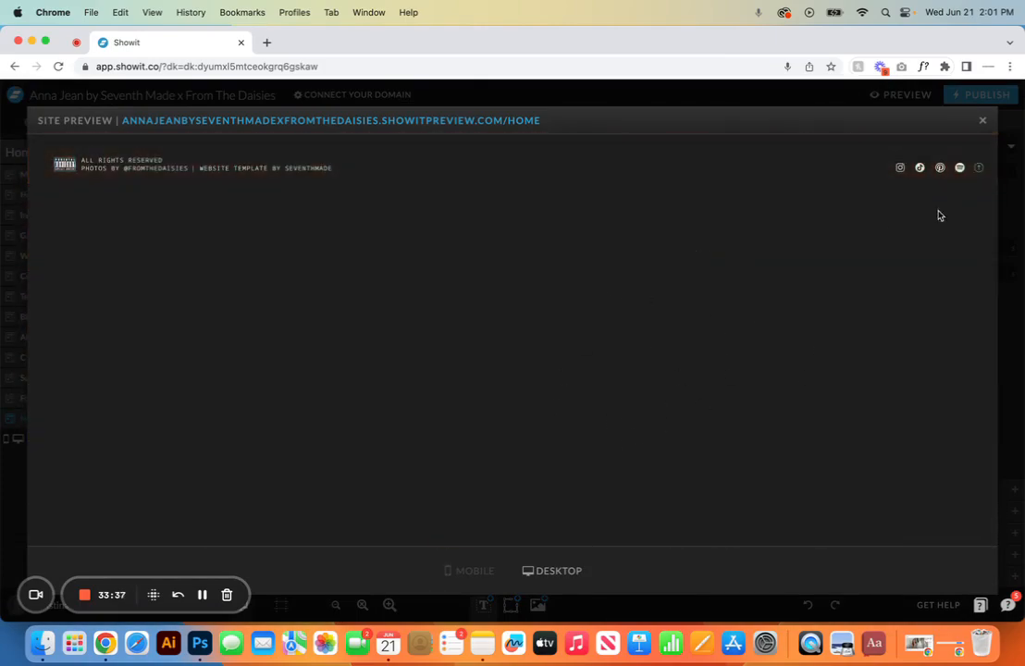
{"action": "left_click", "coordinate": [982, 121]}
Step: Add a Title text element to the new canvas and place it to the left of the video placeholder
{"action": "left_click", "coordinate": [484, 604]}
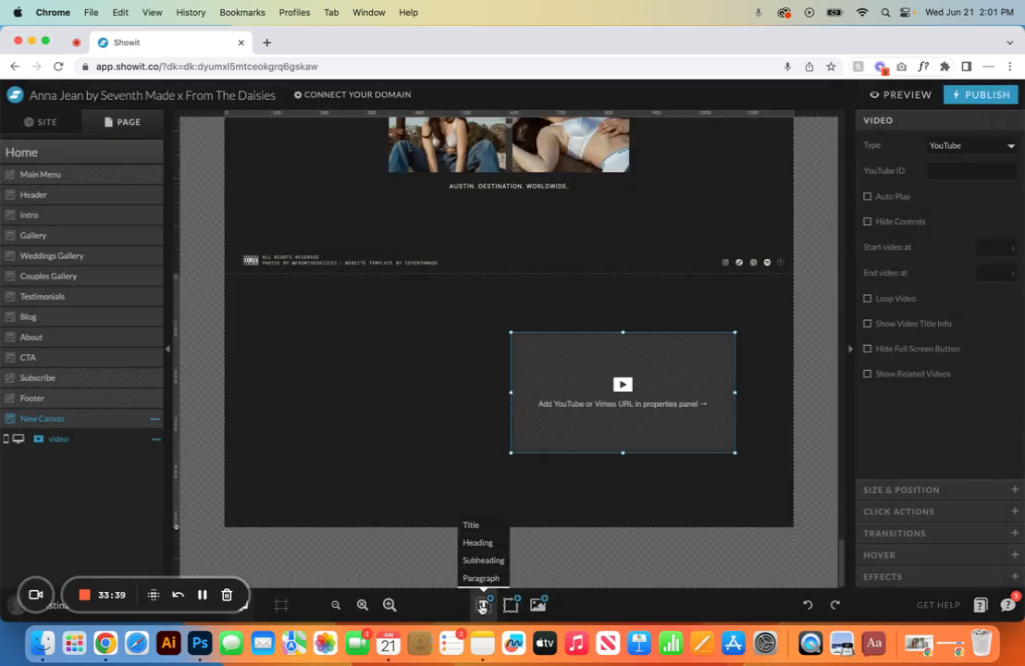
{"action": "left_click", "coordinate": [474, 526]}
{"action": "left_click_drag", "start_coordinate": [489, 405], "coordinate": [422, 344]}
{"action": "left_click", "coordinate": [469, 471]}
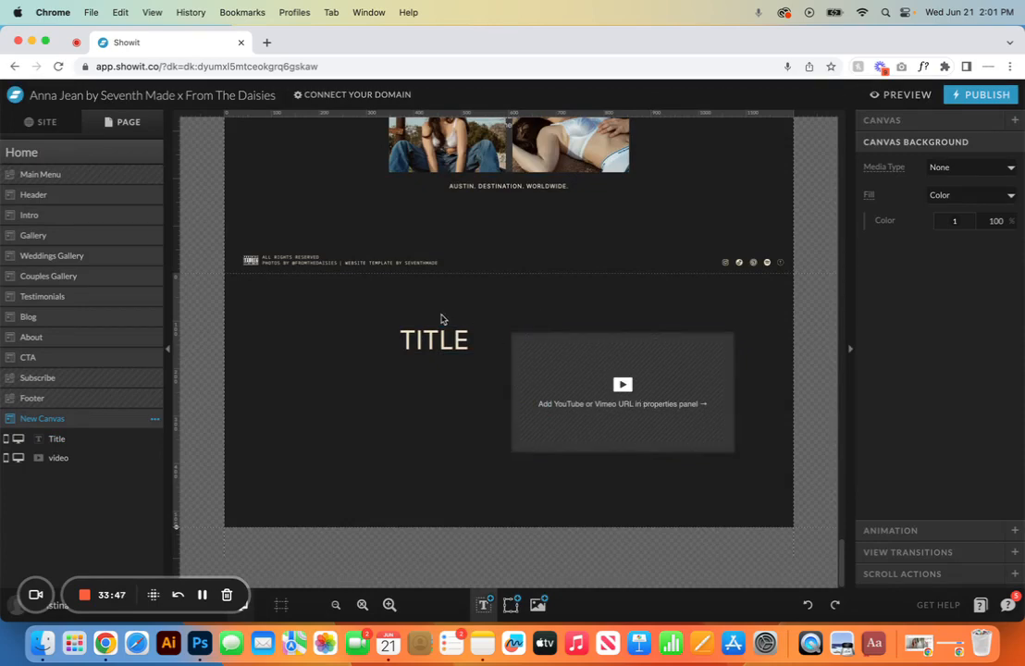
Step: Delete the title and video elements together, and remove the empty new canvas from the Home page
{"action": "left_click_drag", "start_coordinate": [441, 319], "coordinate": [572, 394]}
{"action": "key", "text": "Delete"}
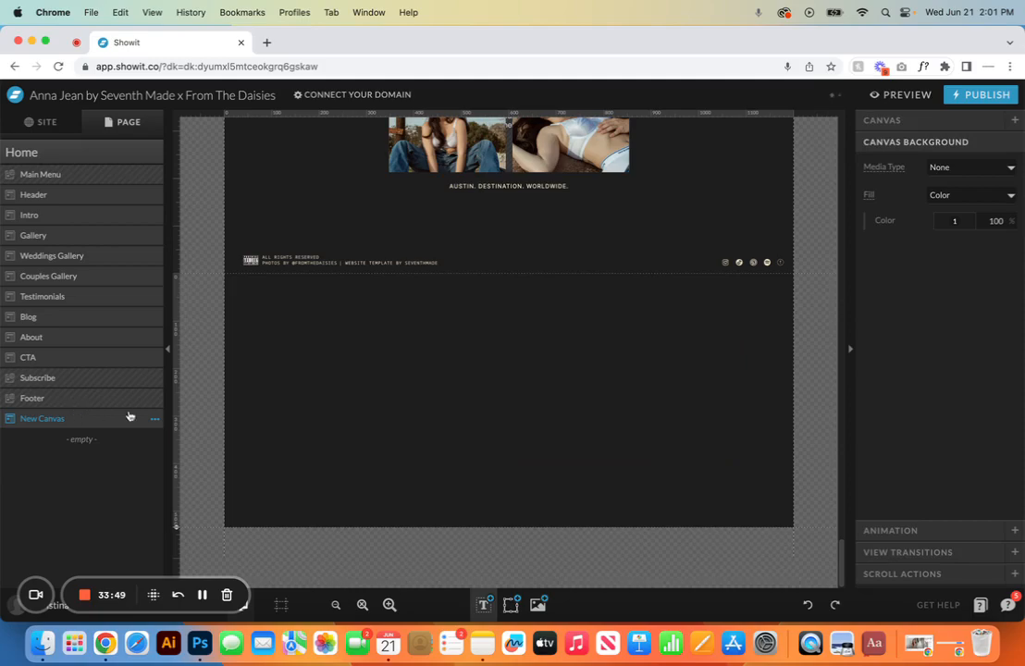
{"action": "left_click", "coordinate": [155, 418]}
{"action": "left_click", "coordinate": [139, 399]}
Step: Add a Video element to the Header canvas and shrink it to about 209 × 90 px over the lower-right collage photo
{"action": "scroll", "coordinate": [460, 261], "scroll_direction": "up", "scroll_amount": 3}
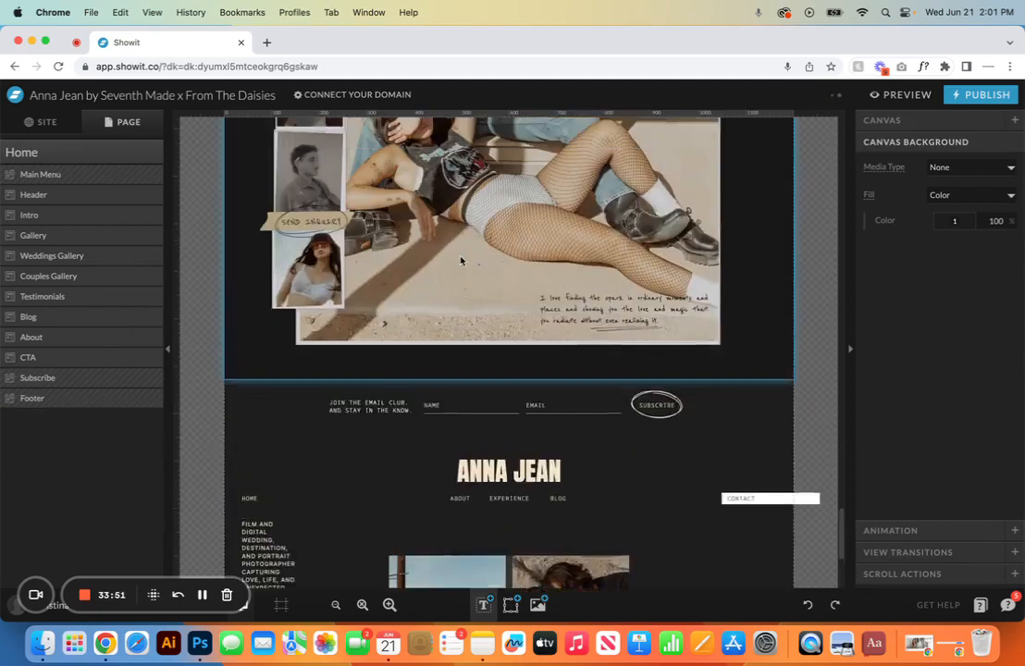
{"action": "scroll", "coordinate": [461, 261], "scroll_direction": "up", "scroll_amount": 15}
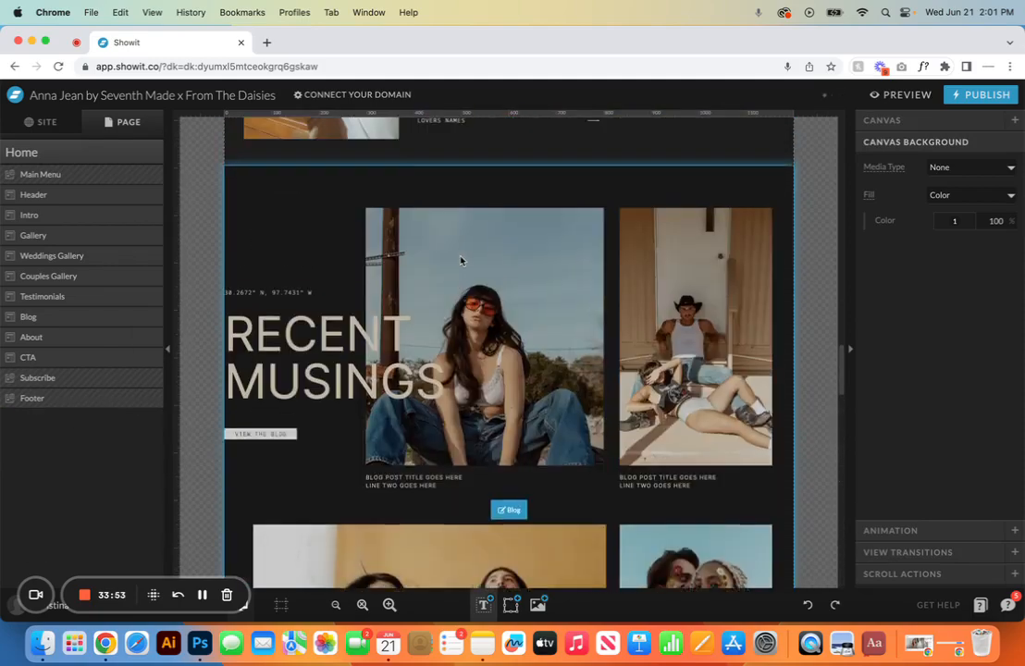
{"action": "scroll", "coordinate": [461, 260], "scroll_direction": "up", "scroll_amount": 15}
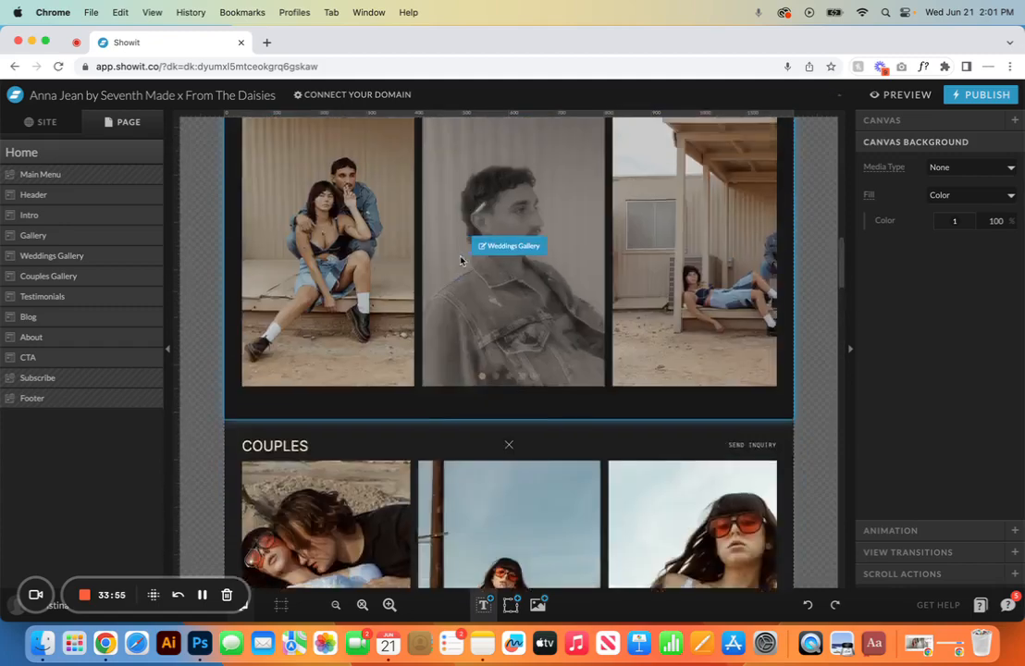
{"action": "scroll", "coordinate": [461, 261], "scroll_direction": "up", "scroll_amount": 12}
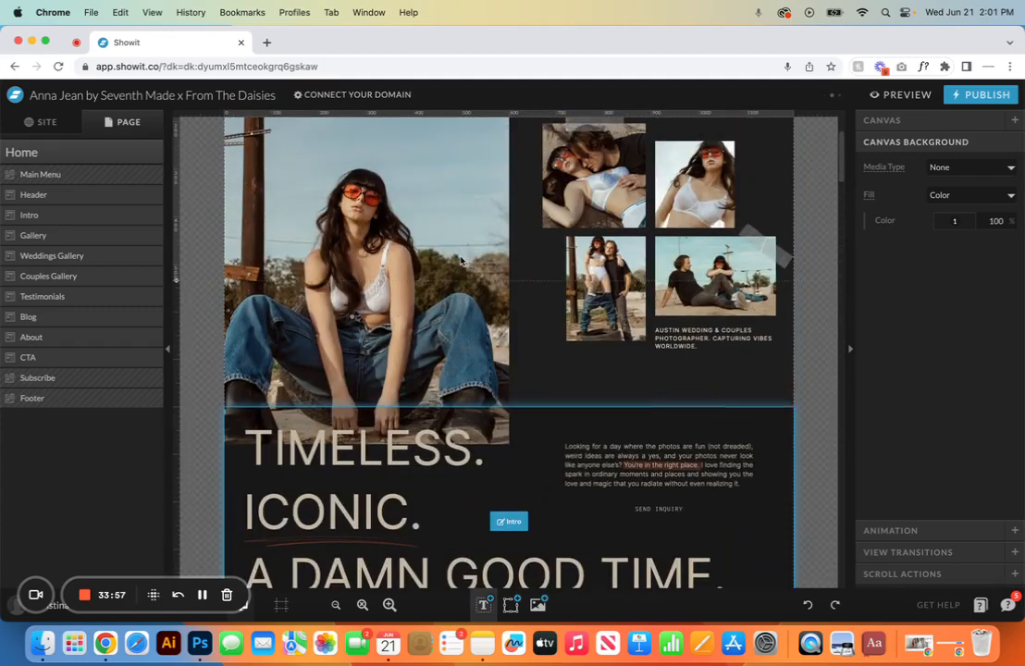
{"action": "left_click", "coordinate": [482, 282]}
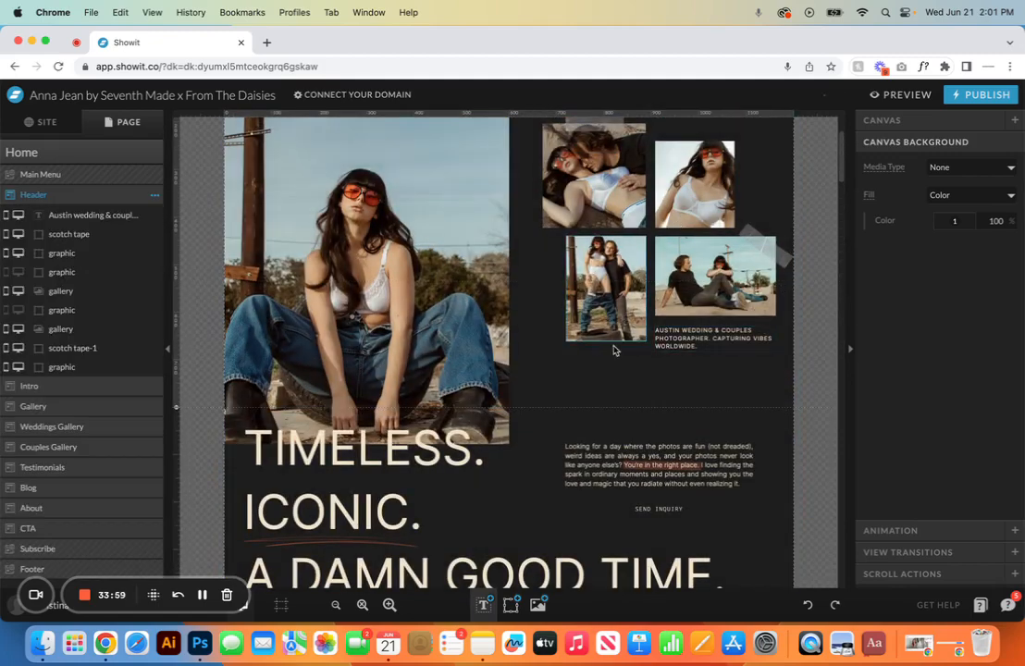
{"action": "left_click", "coordinate": [510, 604]}
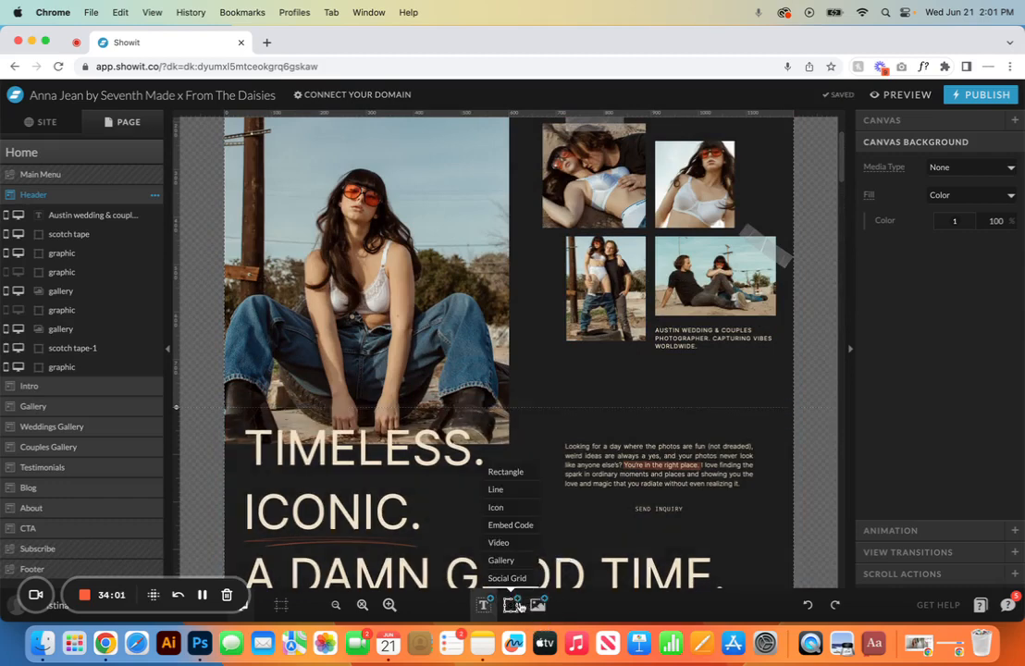
{"action": "left_click", "coordinate": [513, 542]}
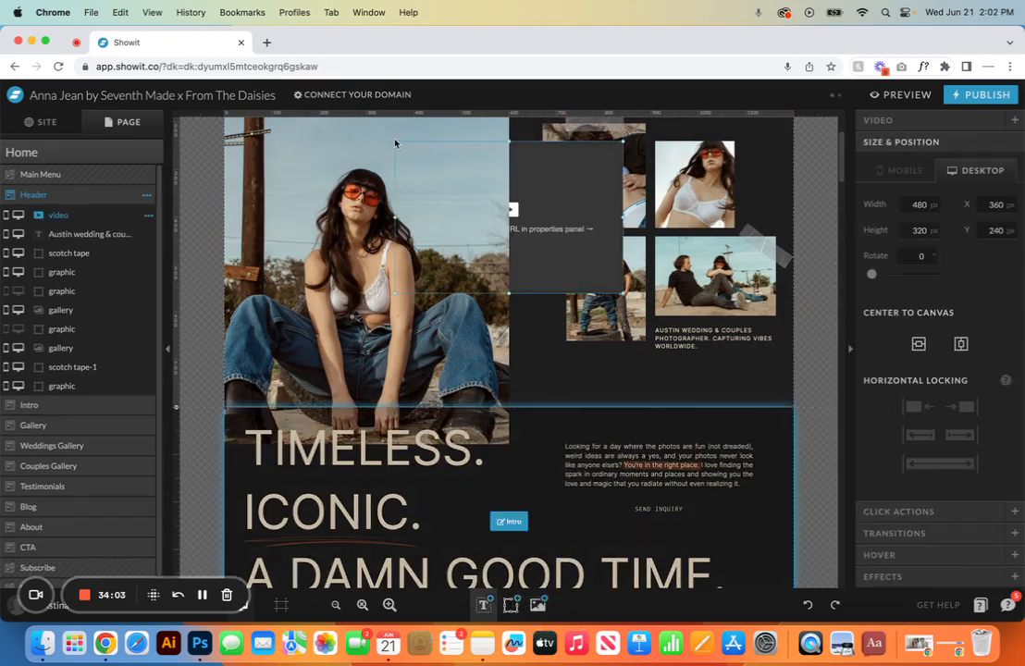
{"action": "left_click_drag", "start_coordinate": [396, 143], "coordinate": [695, 275]}
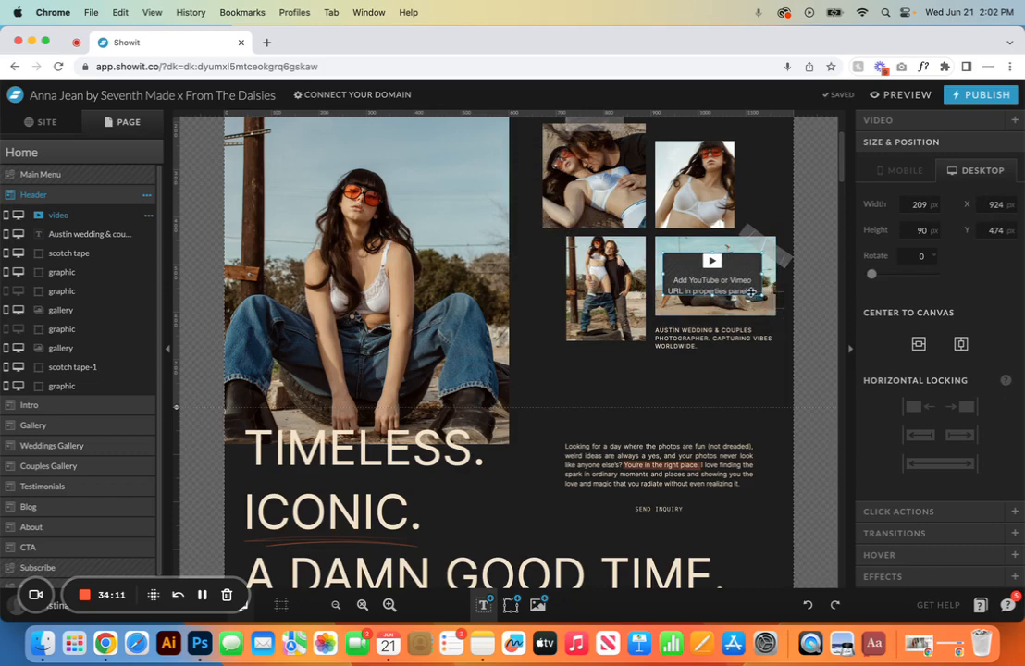
Step: Match the video placeholder's size to the photo graphic beneath it and align their top and left edges
{"action": "left_click", "coordinate": [764, 296], "text": "shift"}
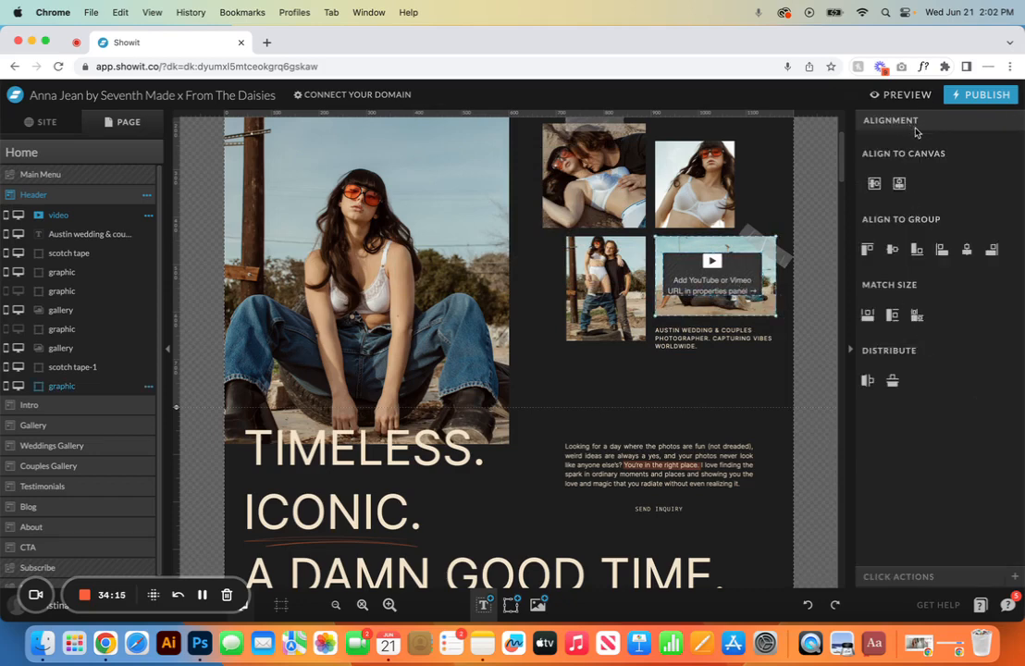
{"action": "left_click", "coordinate": [916, 315]}
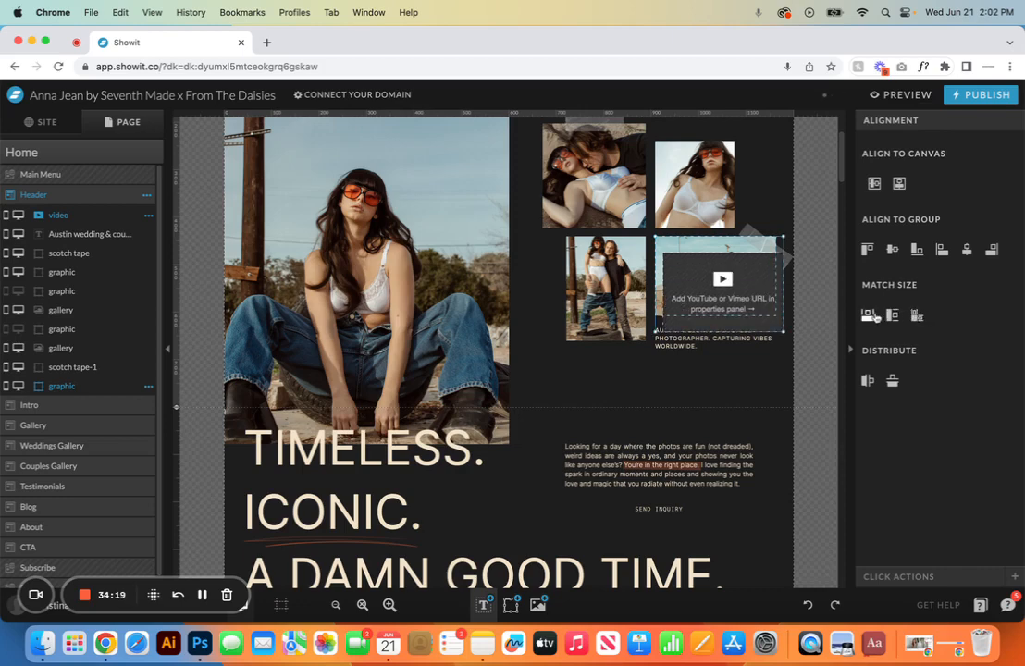
{"action": "left_click", "coordinate": [869, 252]}
{"action": "left_click", "coordinate": [940, 254]}
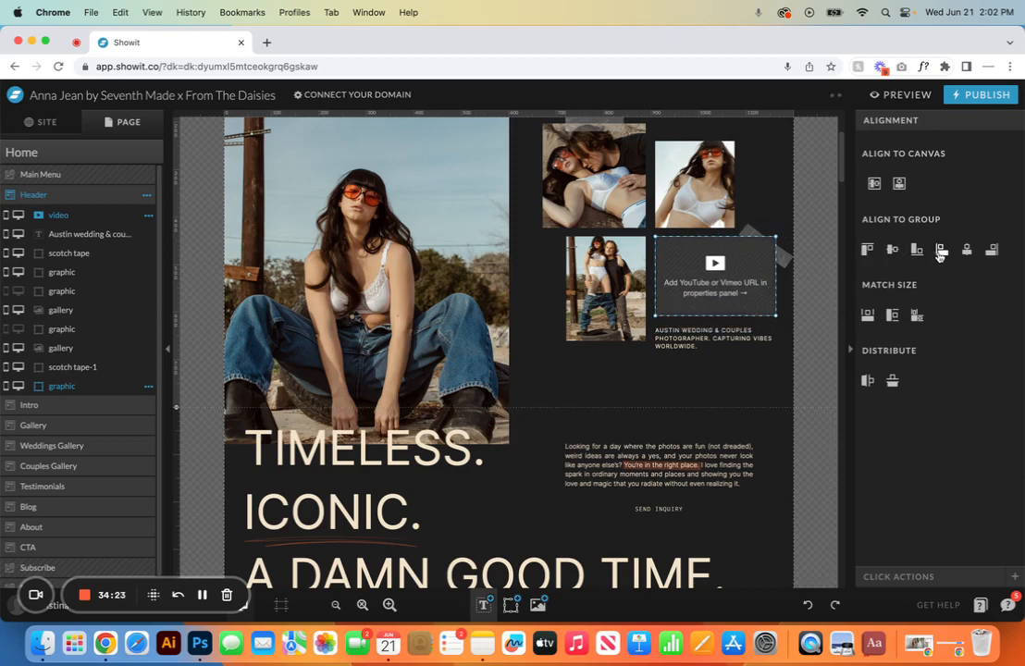
{"action": "left_click", "coordinate": [790, 275]}
Step: Move the video layer beneath scotch tape-1 in the Header's layer order and open its video source settings
{"action": "left_click", "coordinate": [711, 278]}
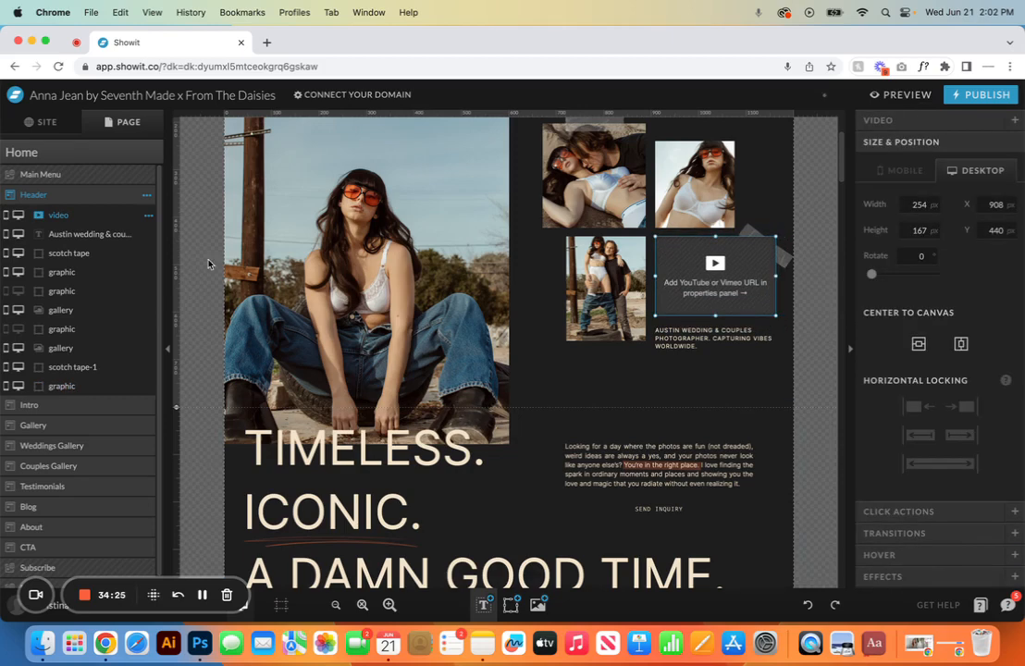
{"action": "left_click_drag", "start_coordinate": [74, 215], "coordinate": [78, 375]}
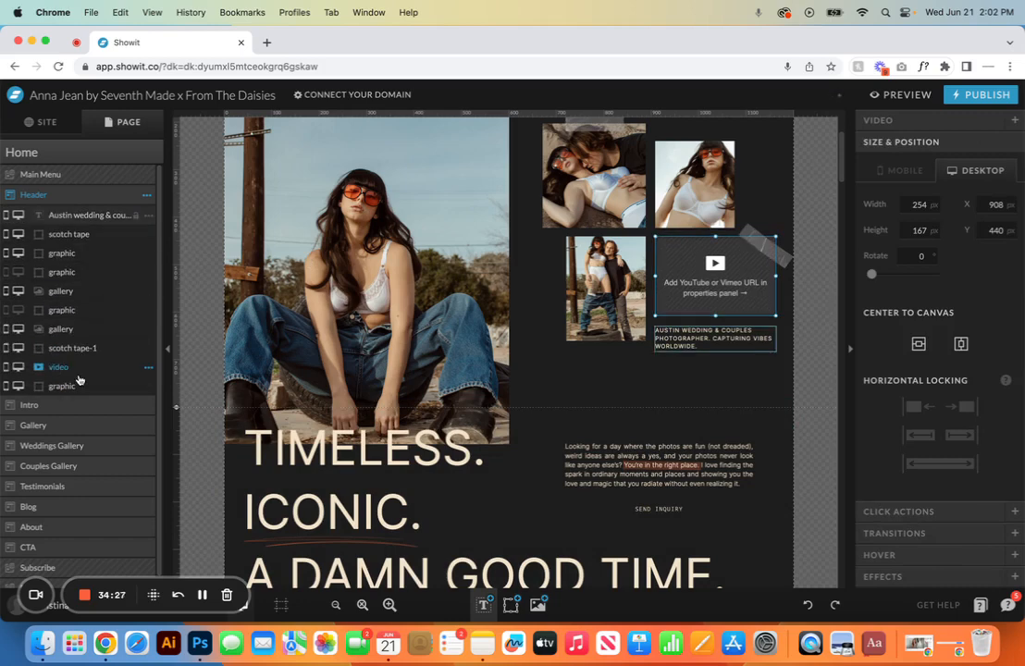
{"action": "left_click", "coordinate": [750, 366]}
{"action": "left_click", "coordinate": [723, 296]}
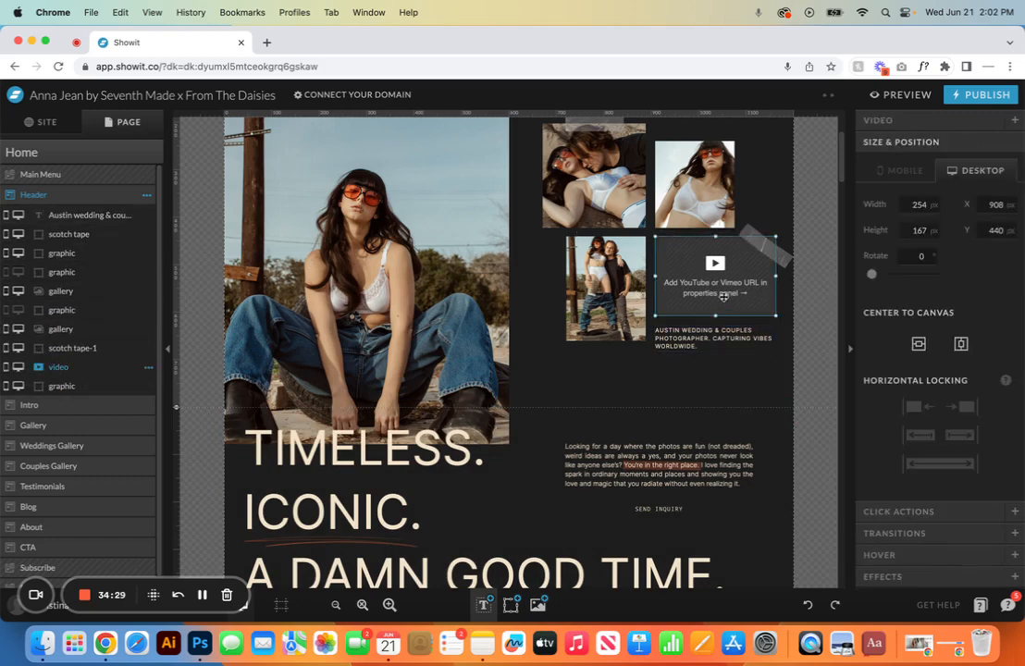
{"action": "left_click", "coordinate": [927, 123]}
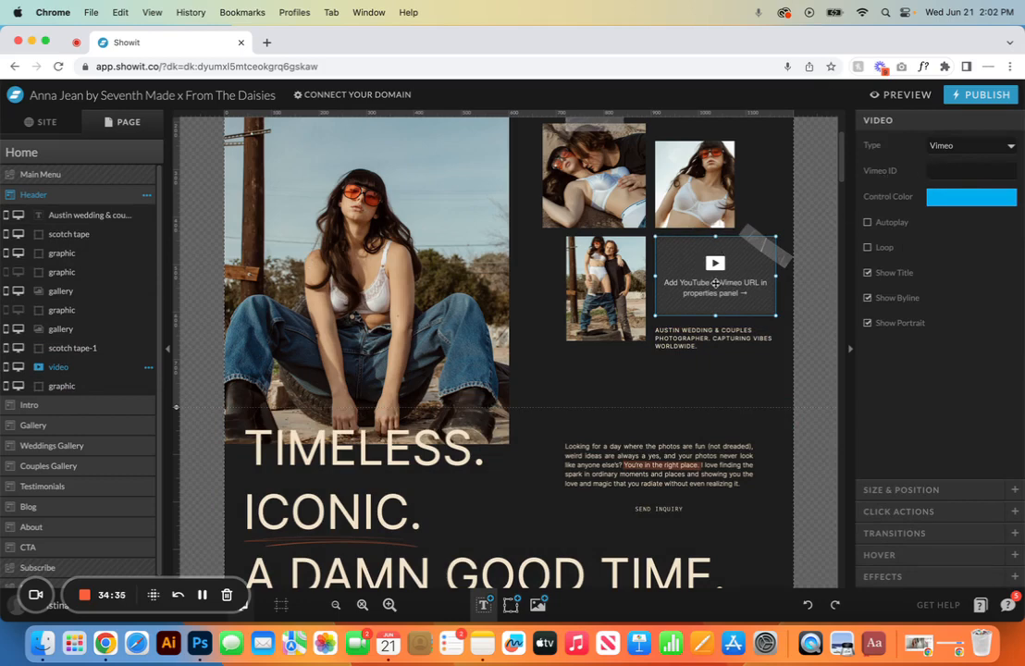
Step: Show the mobile layout beside desktop and shrink the mobile video placeholder to fit within the lower-right collage photo
{"action": "left_click", "coordinate": [191, 619]}
{"action": "left_click", "coordinate": [338, 357]}
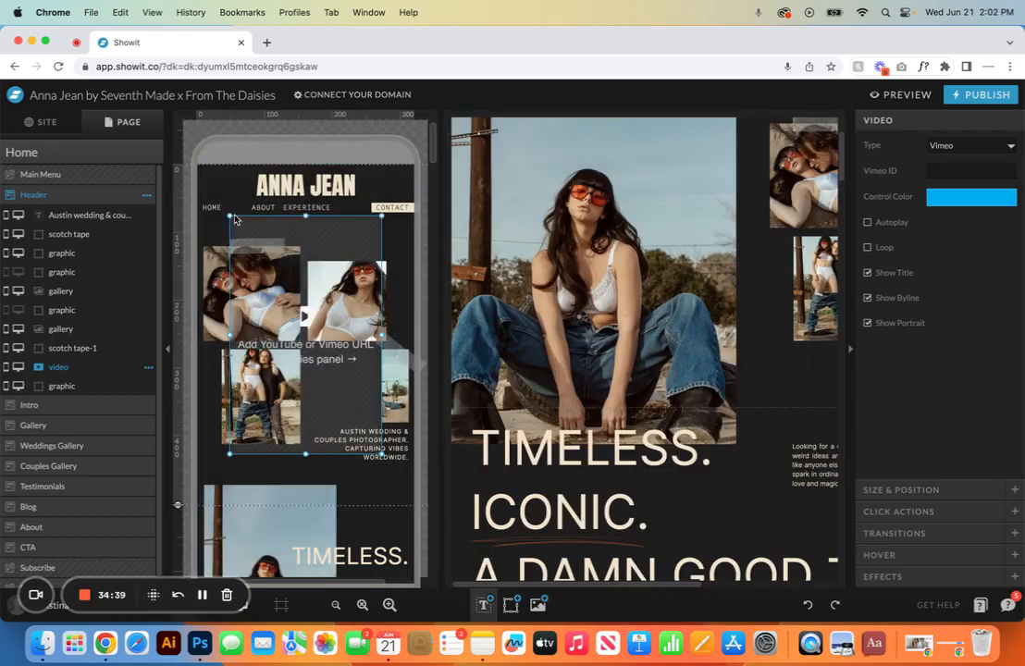
{"action": "left_click_drag", "start_coordinate": [231, 216], "coordinate": [327, 384]}
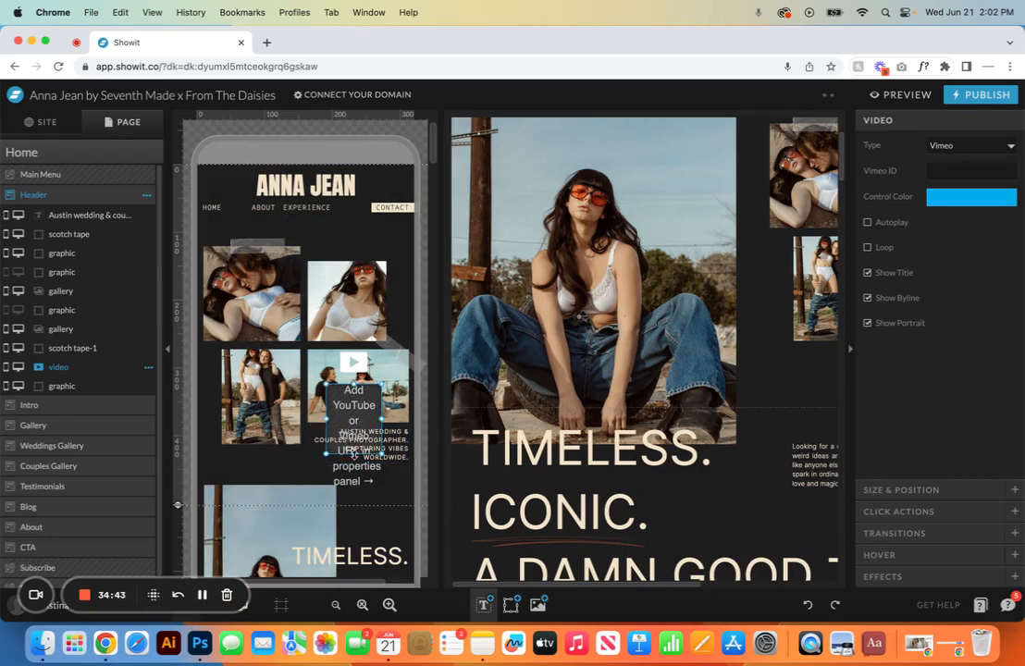
{"action": "left_click_drag", "start_coordinate": [353, 454], "coordinate": [354, 399]}
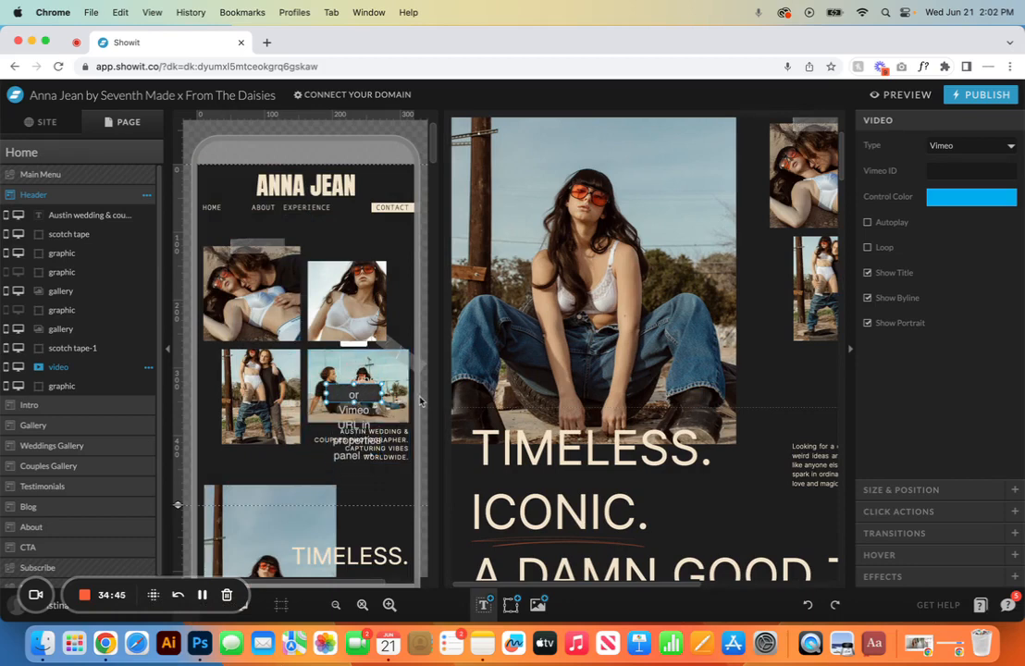
Step: Match the mobile video placeholder's size to the photo graphic and align their top and left edges
{"action": "left_click", "coordinate": [365, 390], "text": "shift"}
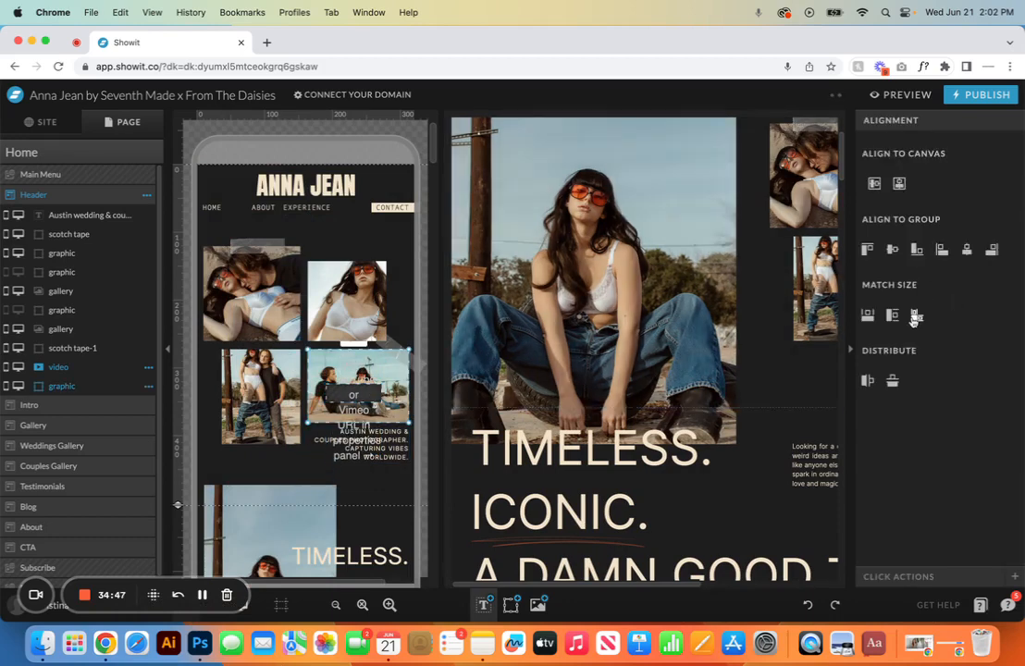
{"action": "left_click", "coordinate": [868, 314]}
{"action": "left_click", "coordinate": [867, 248]}
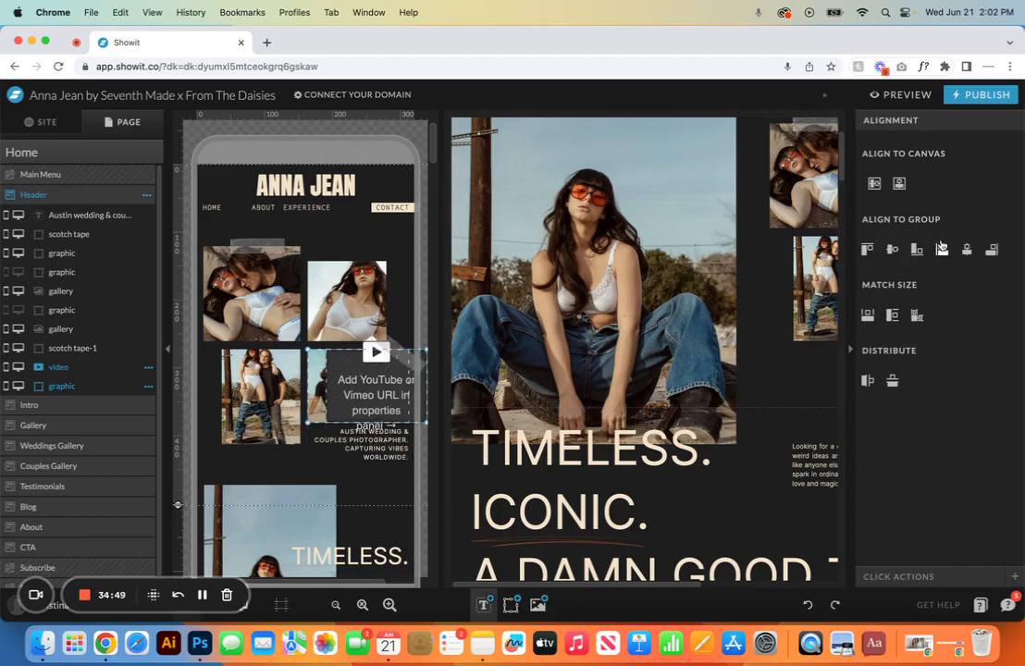
{"action": "left_click", "coordinate": [941, 249]}
{"action": "left_click", "coordinate": [386, 493]}
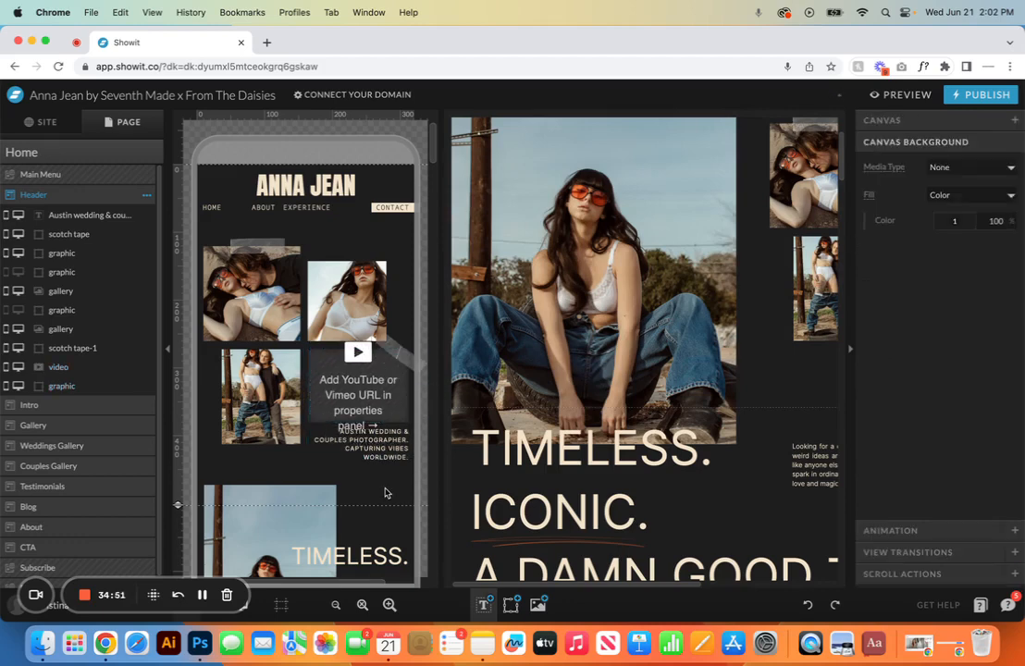
Step: Delete the video element from the Header and return to the desktop-only view of the Home page
{"action": "left_click", "coordinate": [355, 378]}
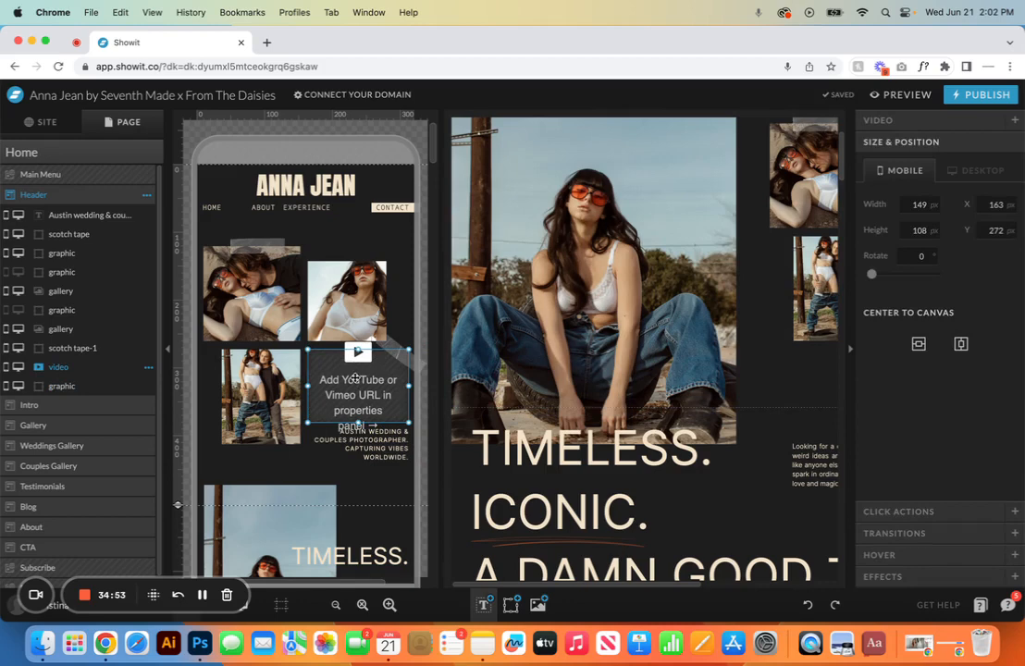
{"action": "key", "text": "Delete"}
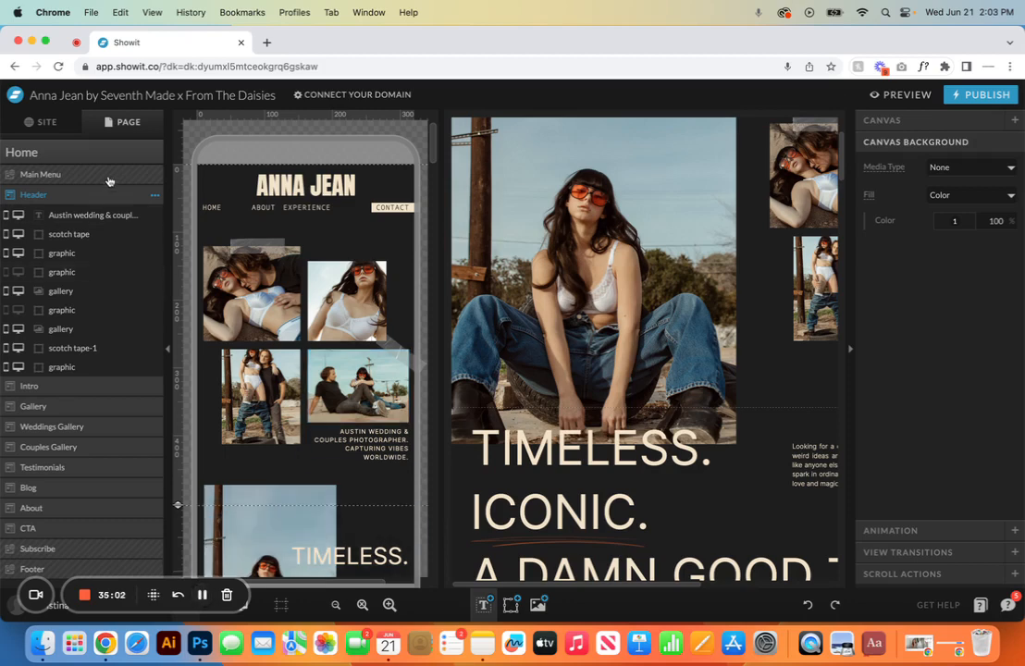
{"action": "left_click", "coordinate": [90, 149]}
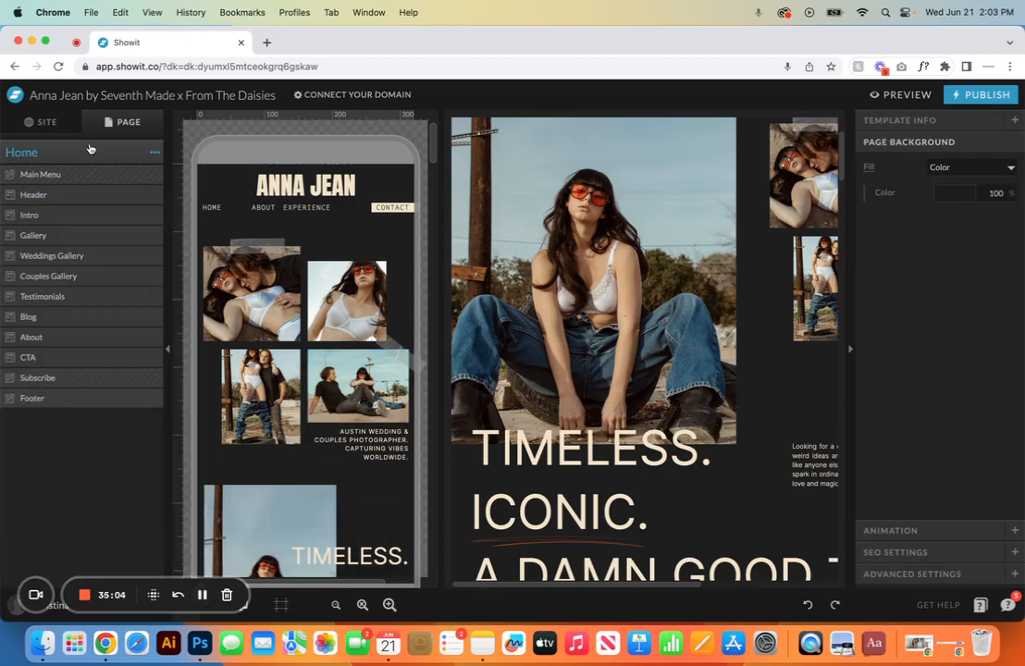
{"action": "left_click", "coordinate": [245, 606]}
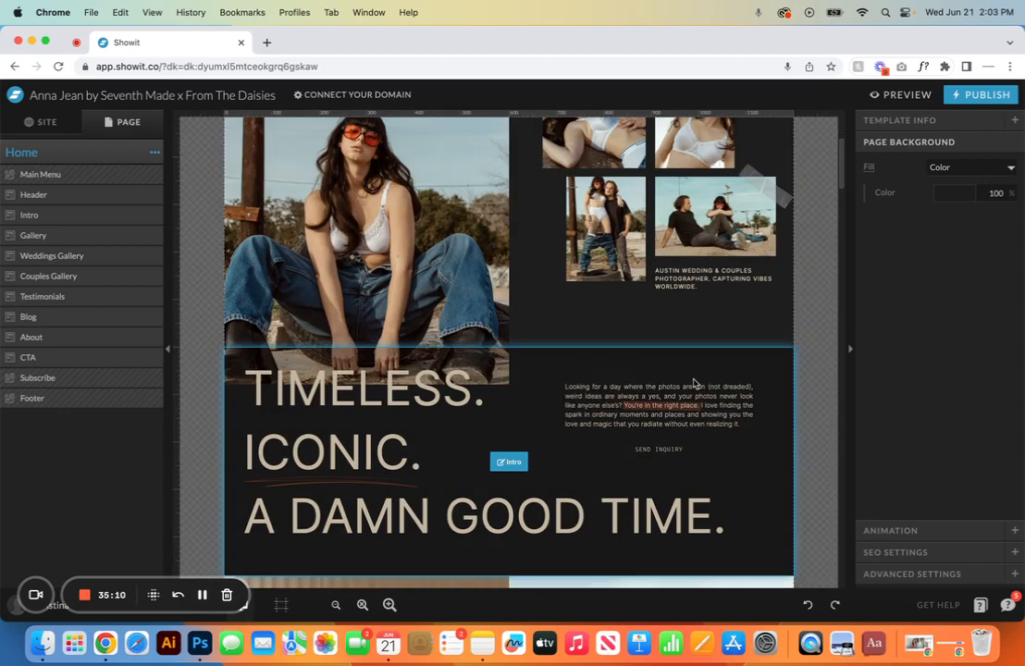
Step: Replace "Austin" with "California" in the Header caption beneath the collage photos
{"action": "left_click", "coordinate": [607, 402]}
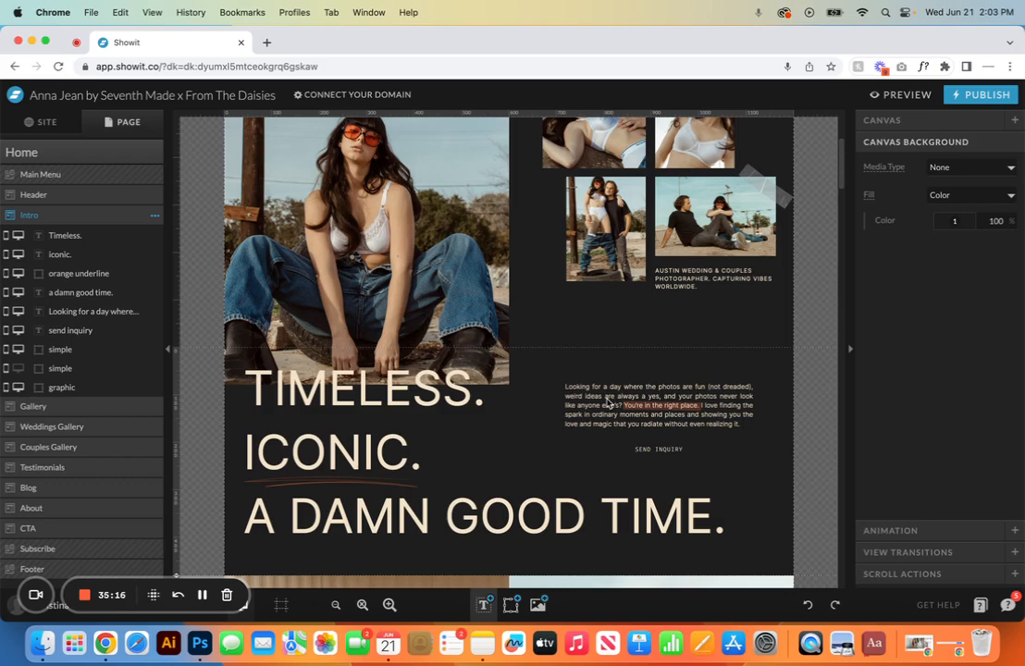
{"action": "left_click", "coordinate": [684, 279]}
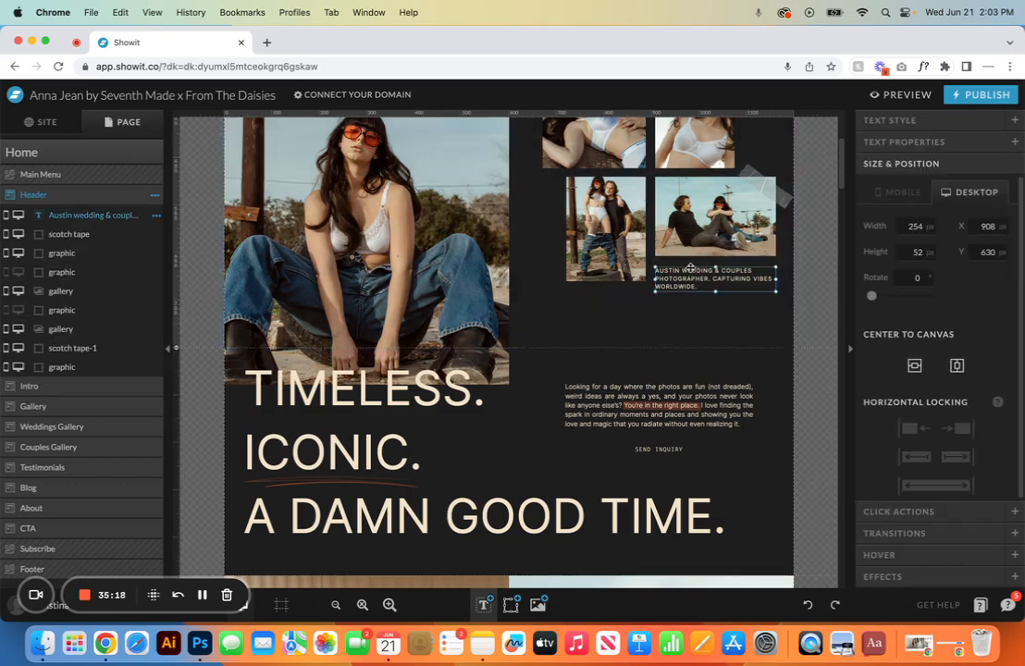
{"action": "double_click", "coordinate": [673, 270]}
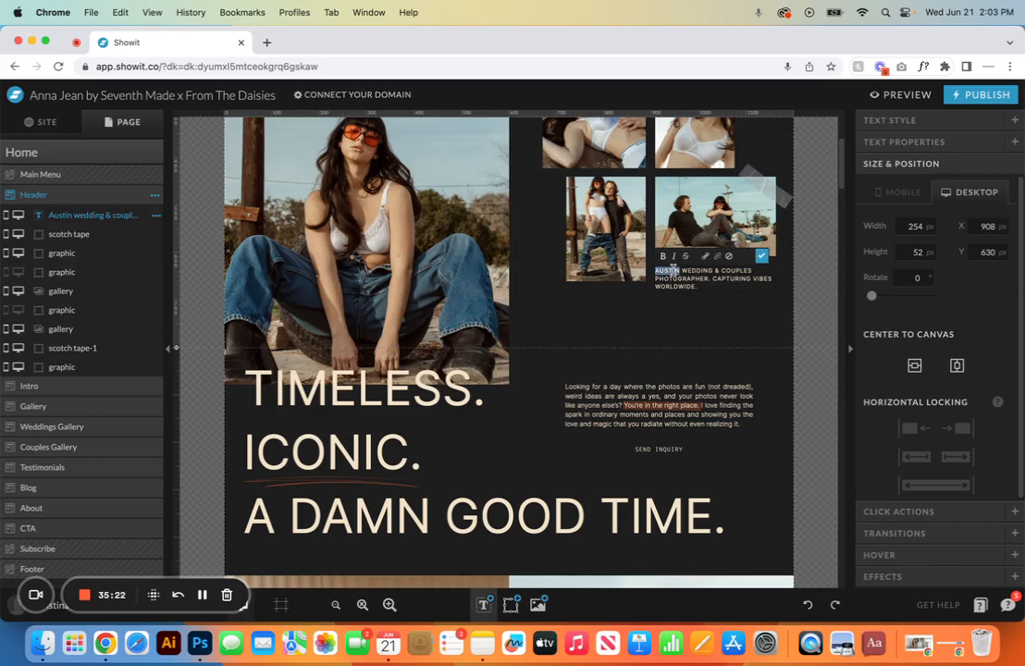
{"action": "type", "text": "Cal"}
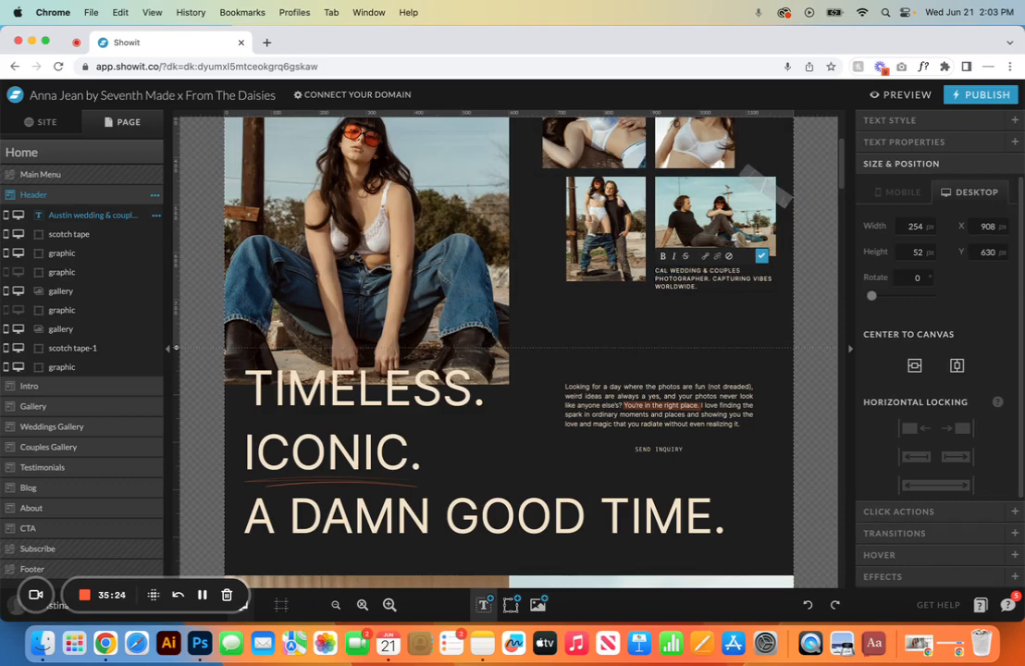
{"action": "type", "text": "ifornia"}
{"action": "left_click", "coordinate": [761, 256]}
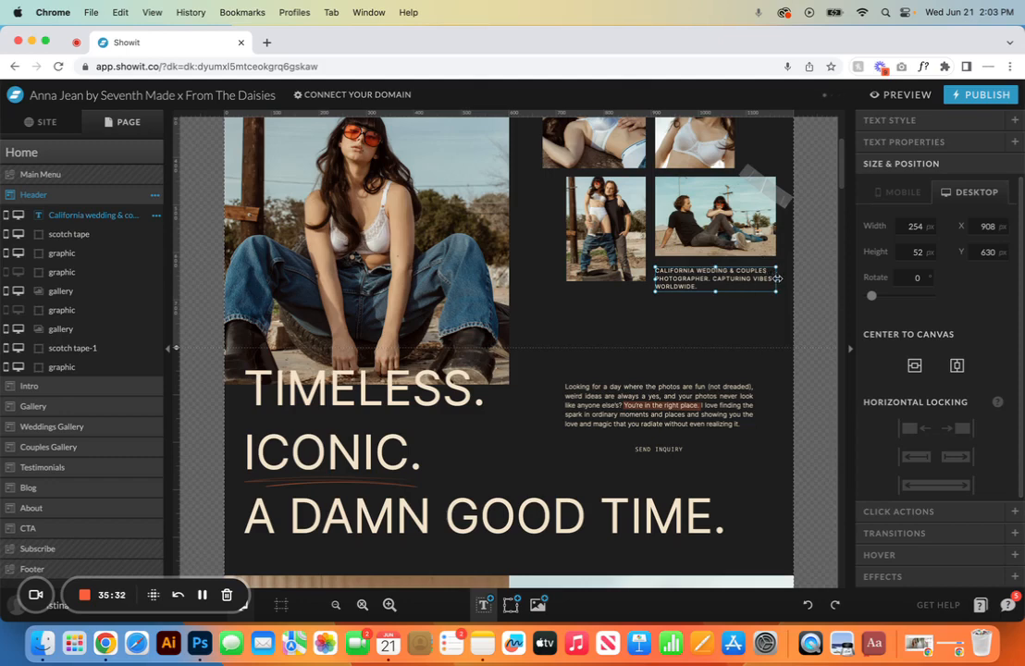
Step: Resize the caption's text box to about 163 × 129 px, and undo both that resizing and the California wording
{"action": "left_click_drag", "start_coordinate": [770, 276], "coordinate": [732, 302]}
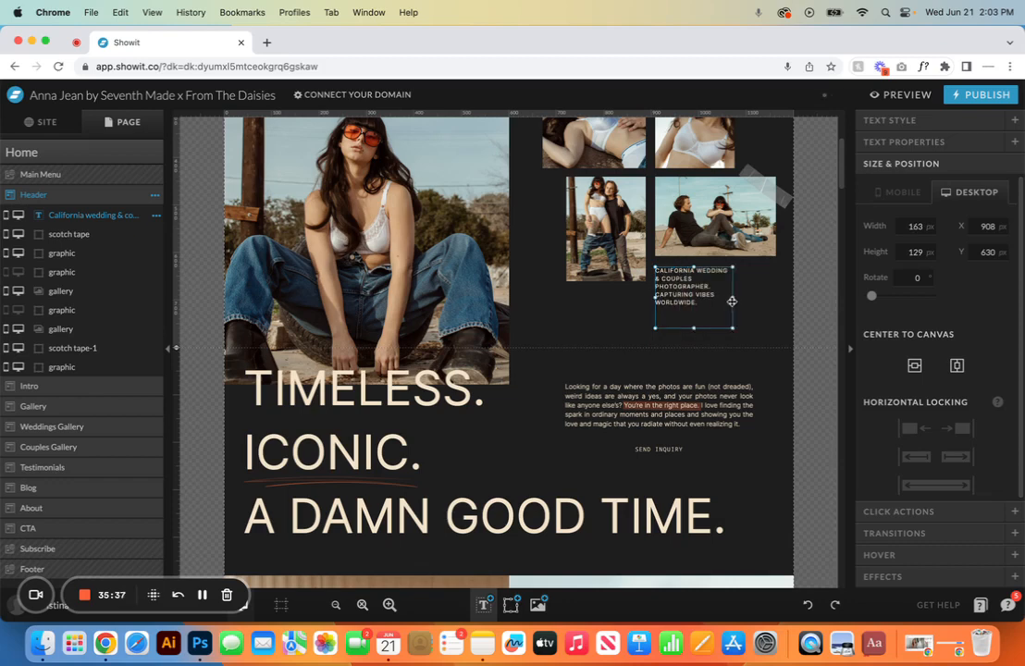
{"action": "left_click", "coordinate": [807, 605]}
{"action": "left_click", "coordinate": [807, 605]}
{"action": "left_click", "coordinate": [807, 605]}
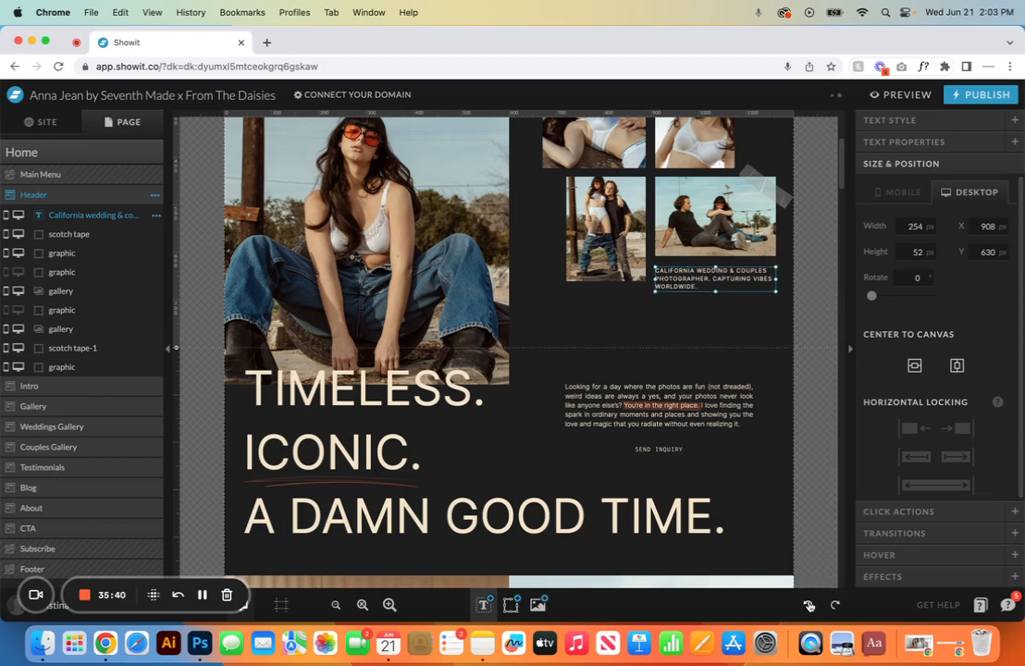
{"action": "left_click", "coordinate": [808, 604]}
{"action": "left_click", "coordinate": [716, 304]}
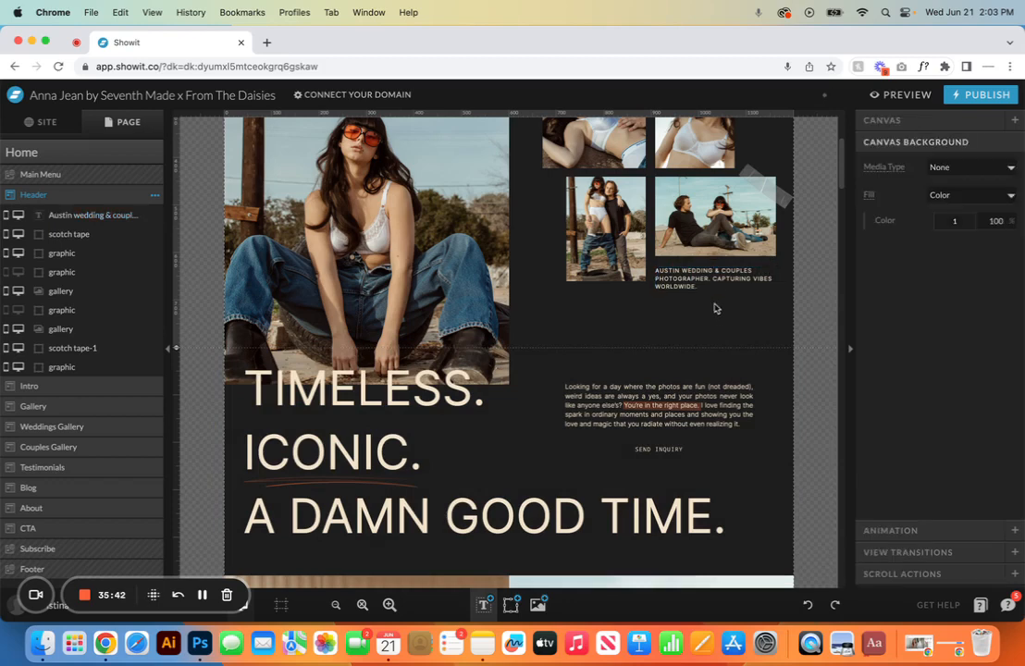
Step: Try colour swatches 5, 7 and white on the Header caption beneath the collage photos, and undo the colour changes
{"action": "left_click", "coordinate": [717, 285]}
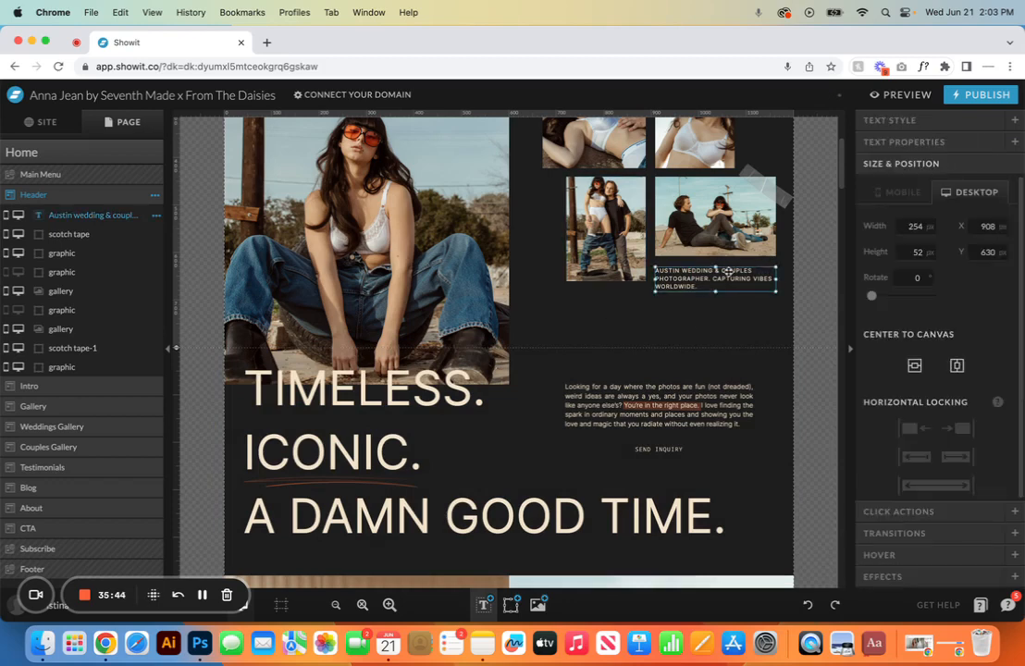
{"action": "left_click", "coordinate": [940, 122]}
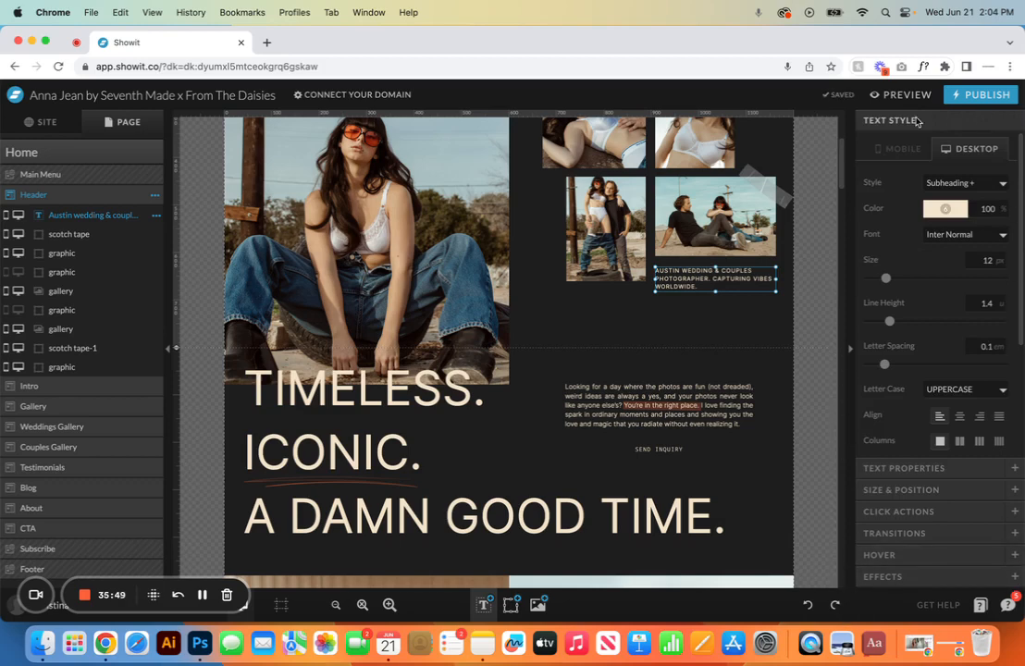
{"action": "left_click", "coordinate": [944, 208]}
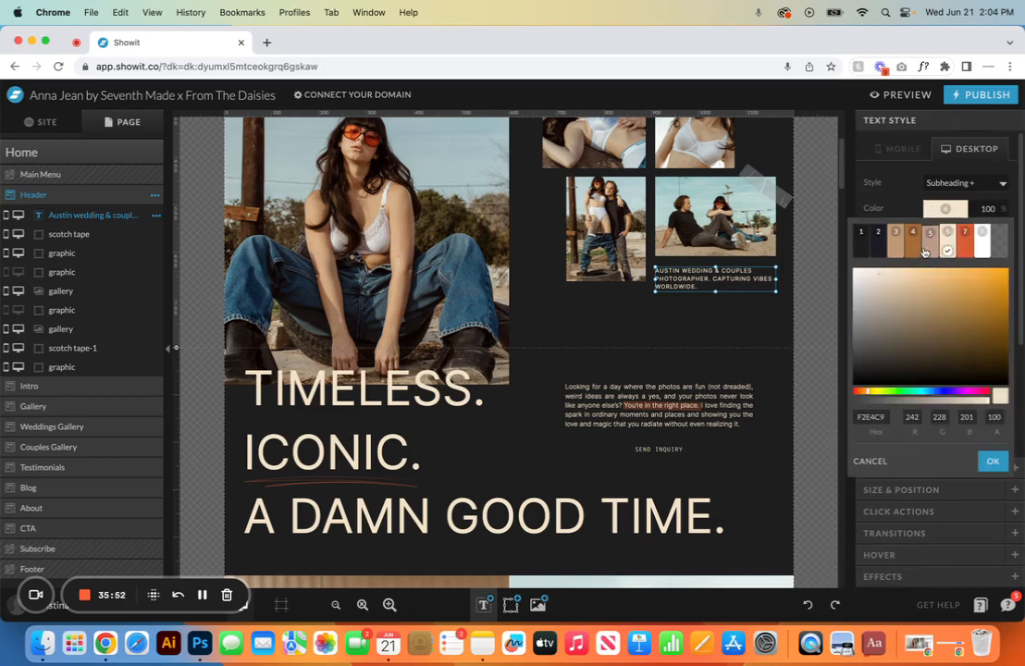
{"action": "left_click", "coordinate": [925, 246]}
{"action": "left_click", "coordinate": [940, 204]}
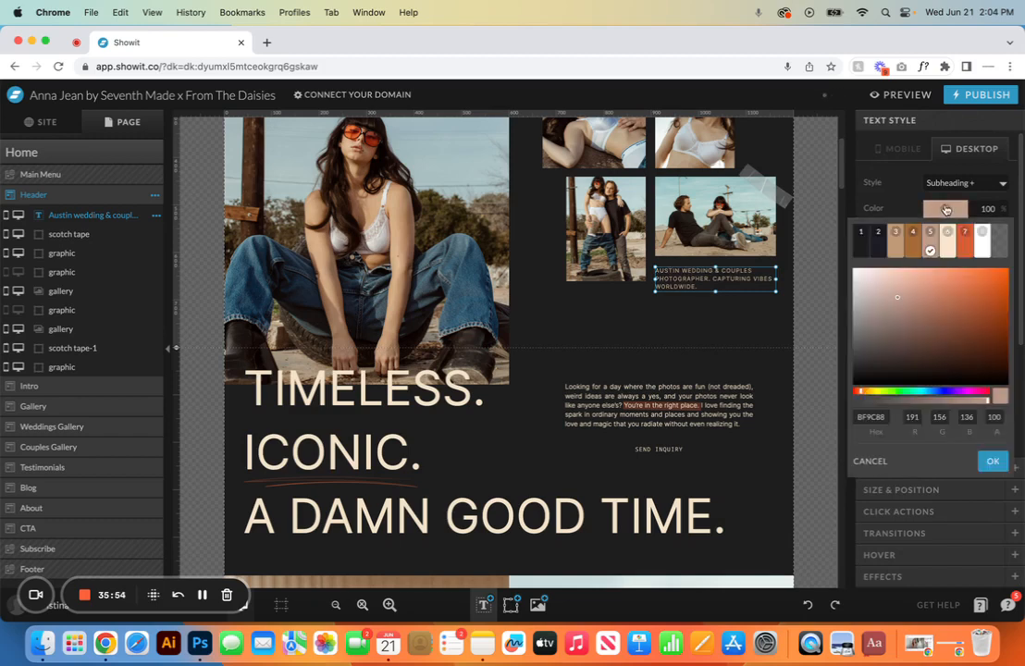
{"action": "left_click", "coordinate": [953, 231]}
{"action": "left_click", "coordinate": [949, 212]}
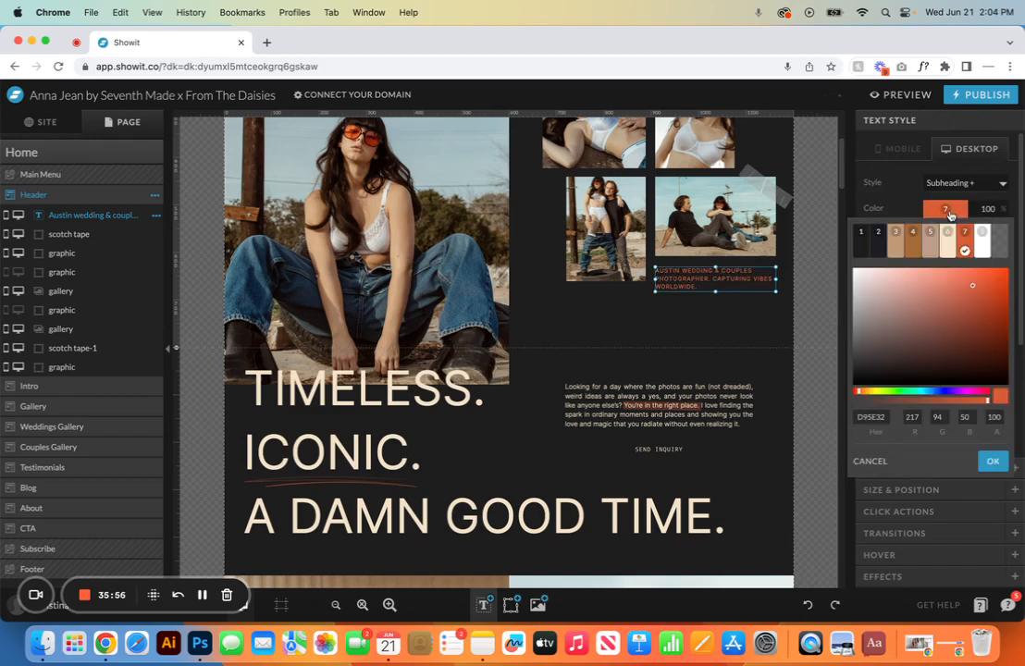
{"action": "left_click", "coordinate": [983, 250]}
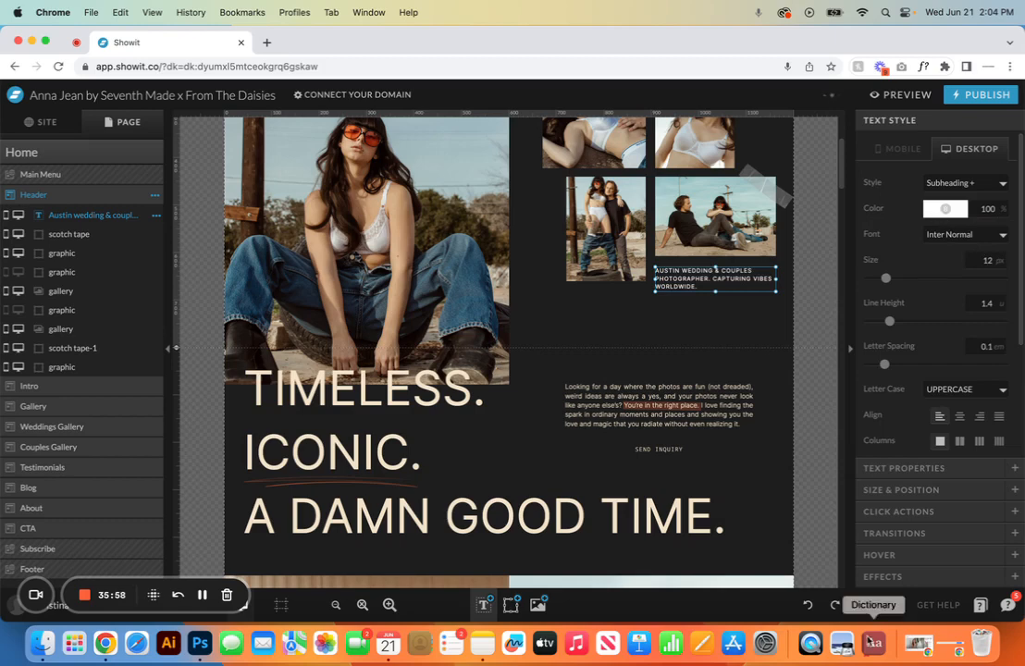
{"action": "left_click", "coordinate": [810, 605]}
{"action": "left_click", "coordinate": [809, 605]}
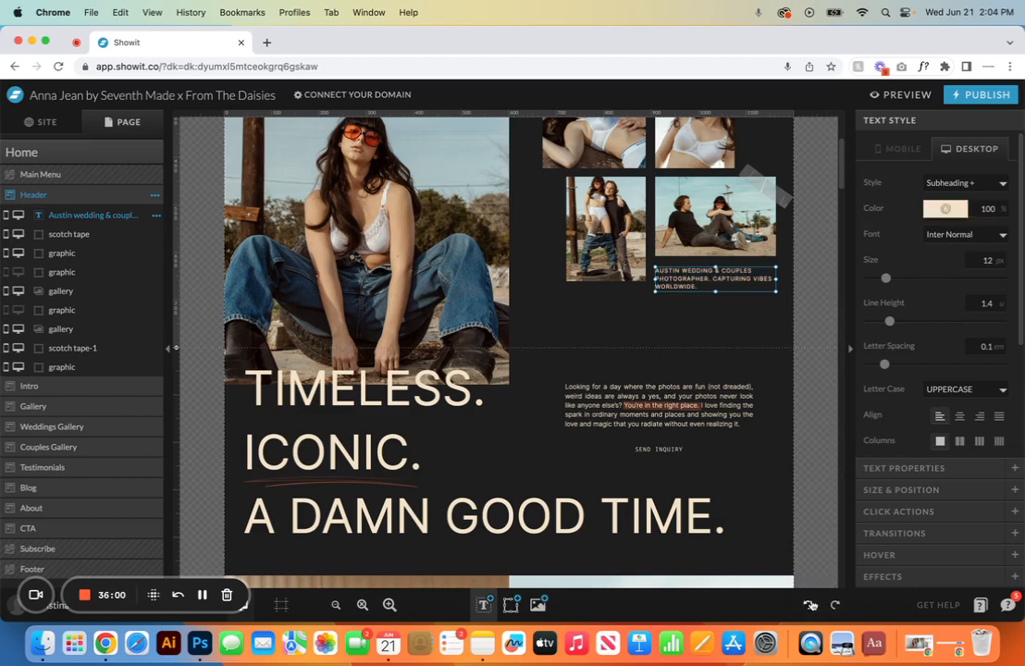
Step: Try the Anton Normal font on the Header caption and undo the font change
{"action": "left_click", "coordinate": [971, 234]}
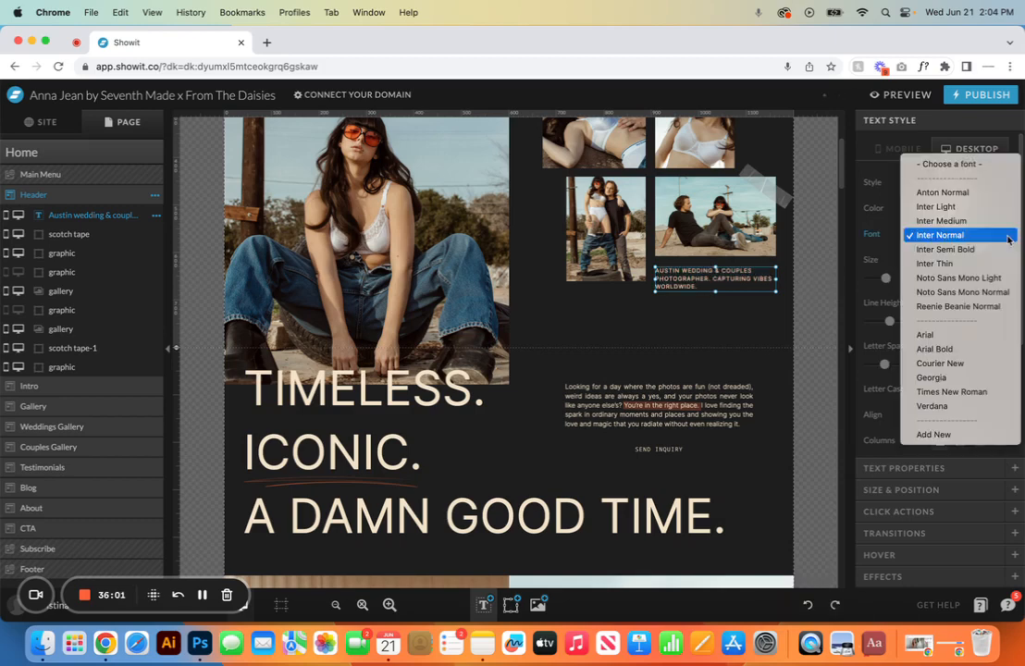
{"action": "left_click", "coordinate": [973, 193]}
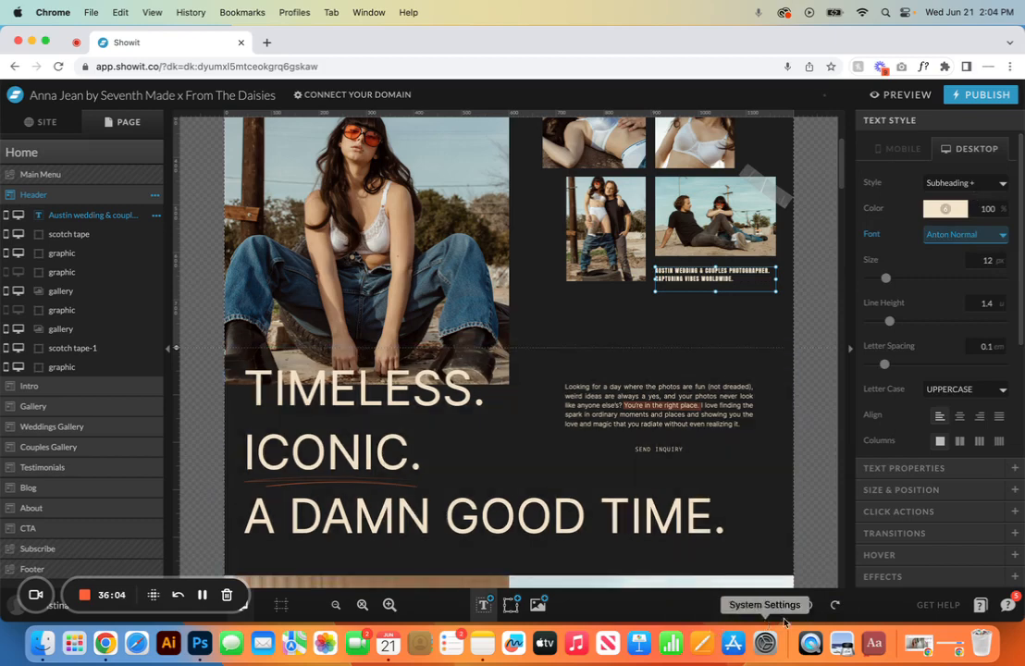
{"action": "left_click", "coordinate": [808, 604]}
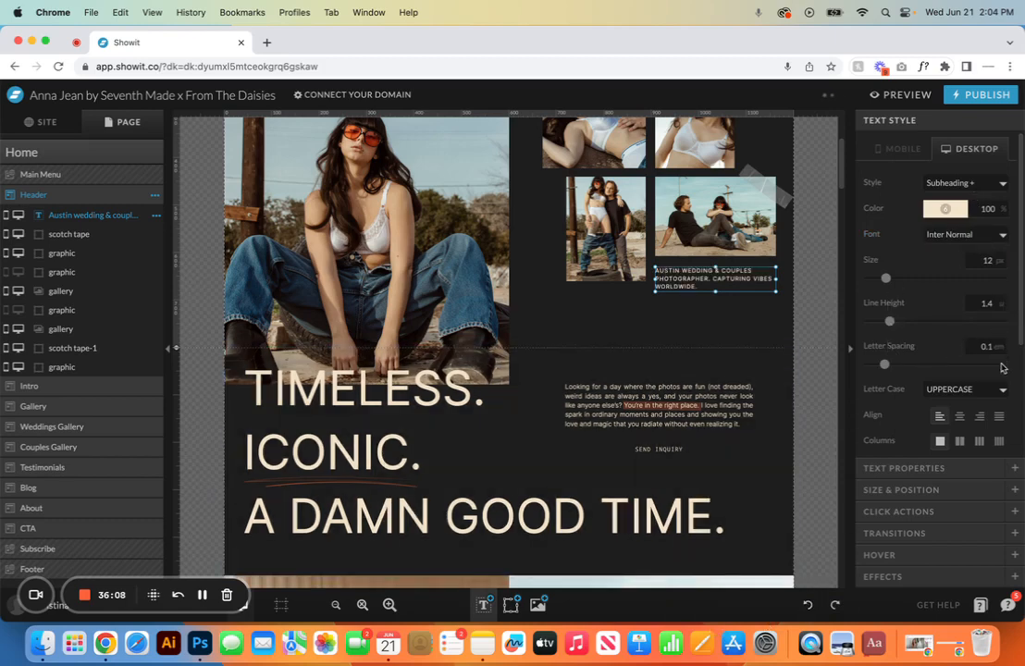
Step: Switch the Header caption's letter case to lowercase and set it back to UPPERCASE
{"action": "left_click", "coordinate": [1002, 392]}
{"action": "left_click", "coordinate": [988, 387]}
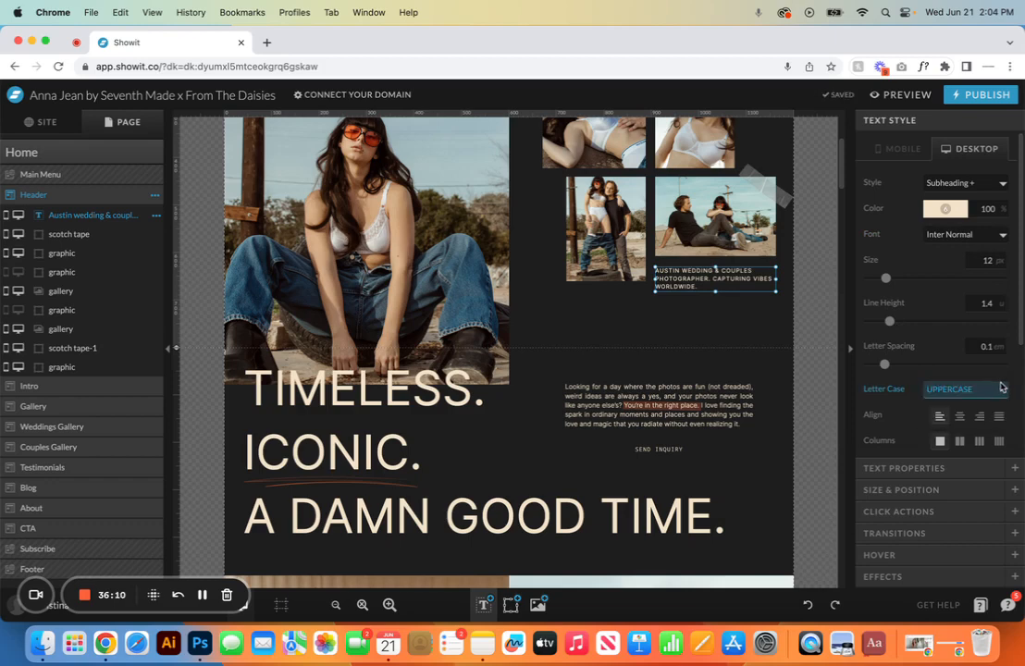
{"action": "left_click", "coordinate": [999, 388]}
{"action": "left_click", "coordinate": [993, 403]}
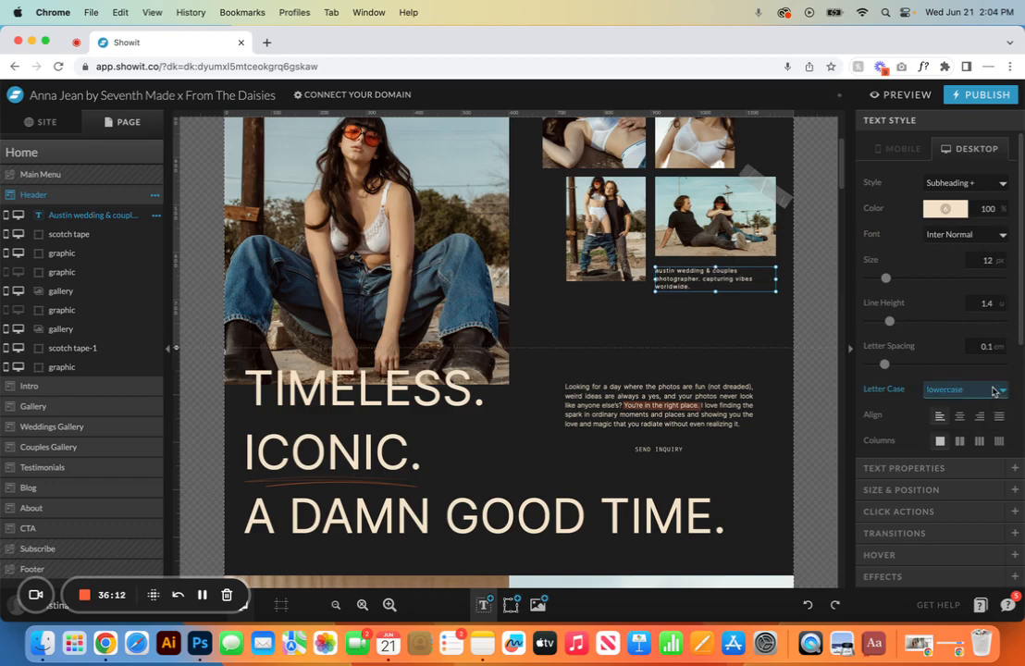
{"action": "left_click", "coordinate": [995, 393]}
{"action": "left_click", "coordinate": [994, 376]}
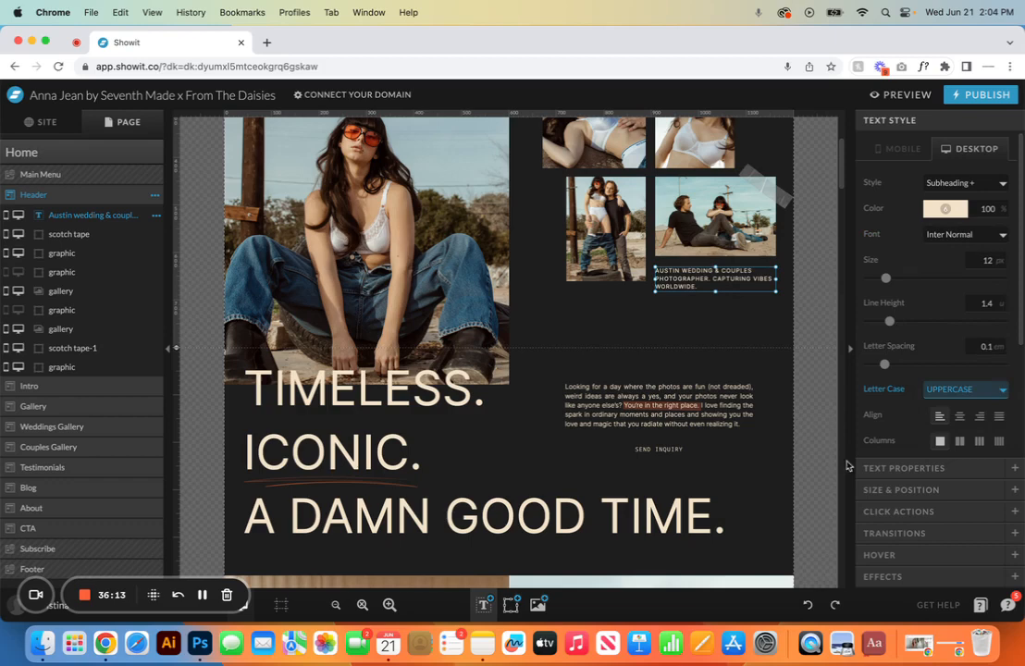
Step: Try centring the Header caption on the canvas horizontally and vertically, and undo both position changes
{"action": "left_click", "coordinate": [971, 469]}
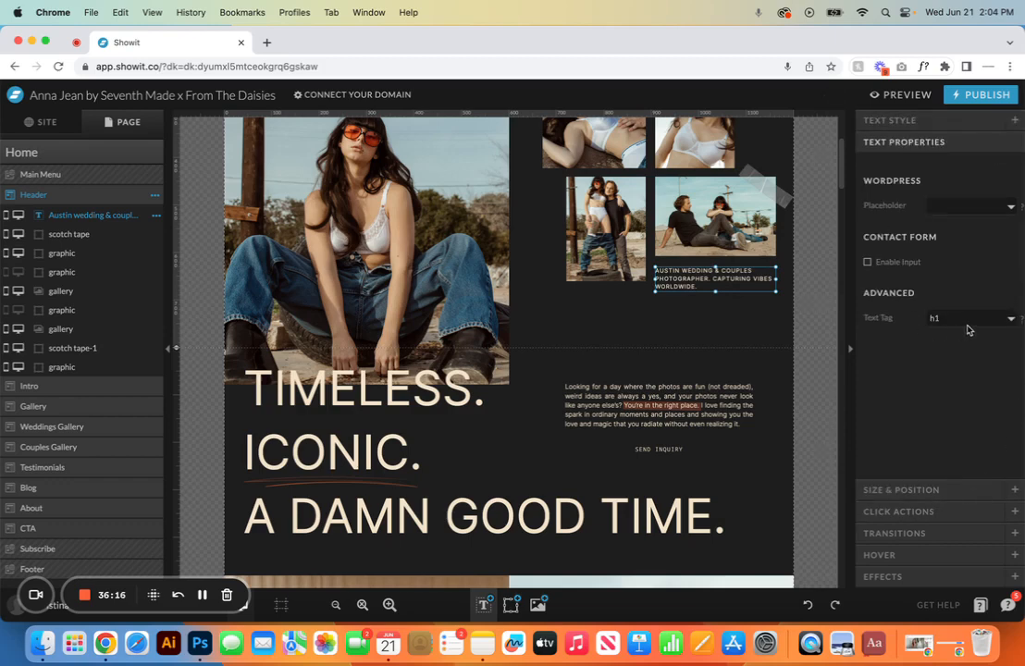
{"action": "left_click", "coordinate": [945, 489]}
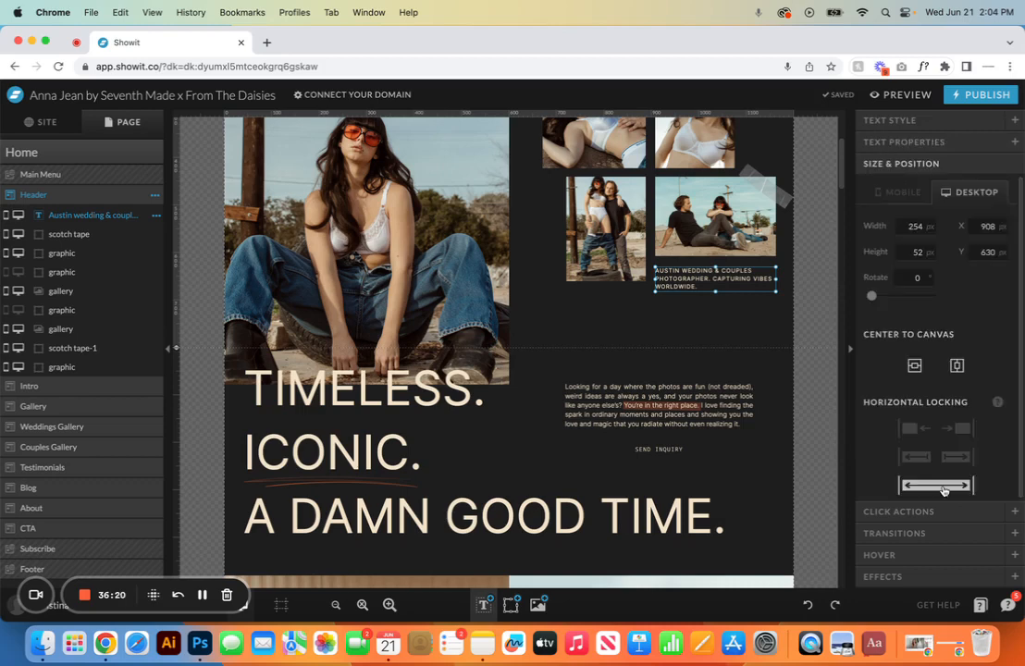
{"action": "left_click", "coordinate": [958, 365]}
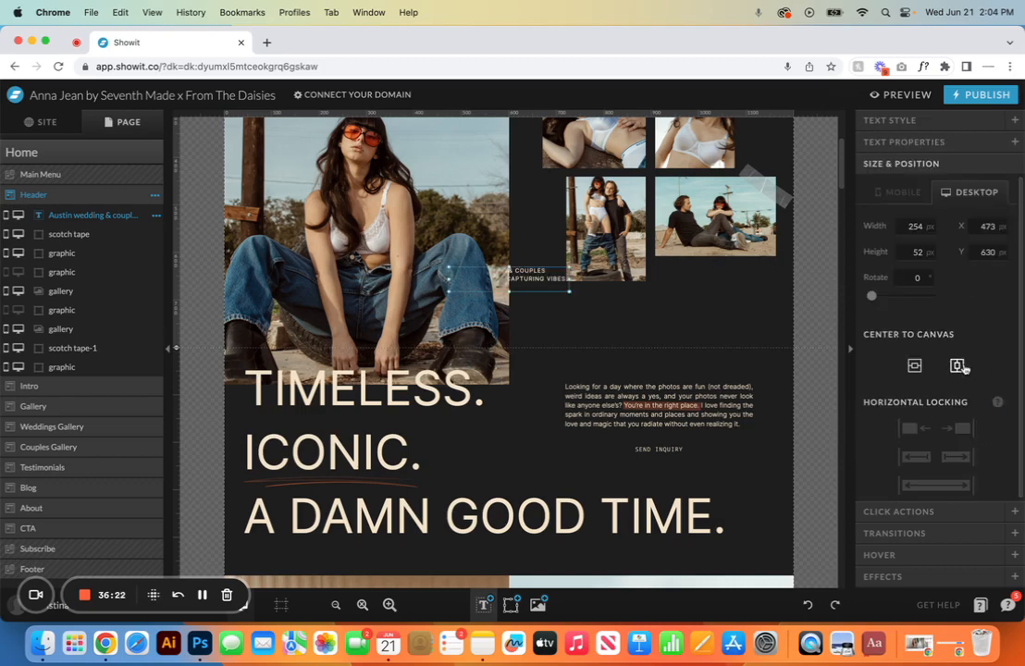
{"action": "key", "text": "super+z"}
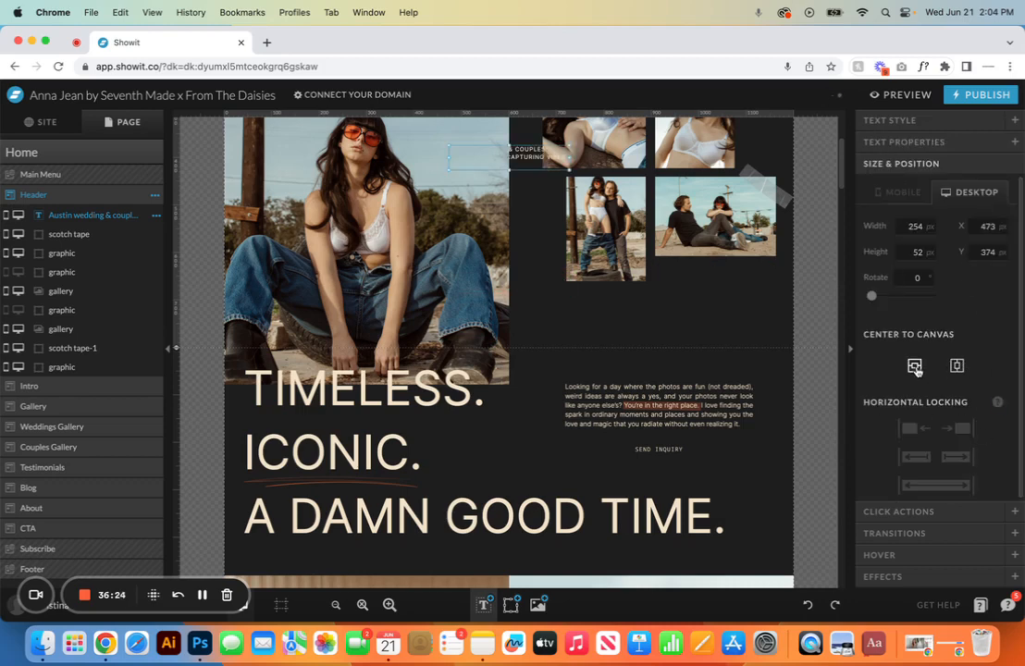
{"action": "left_click", "coordinate": [807, 606]}
{"action": "left_click", "coordinate": [807, 606]}
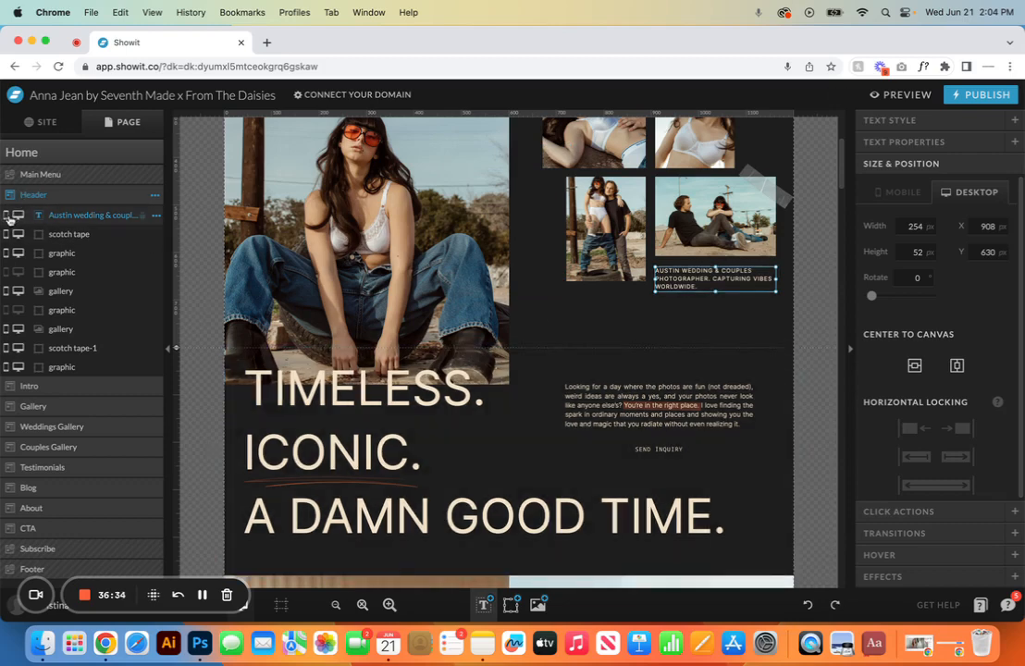
Step: Display the mobile layout beside the desktop one, and hide and re-show the Header caption on mobile
{"action": "left_click", "coordinate": [188, 618]}
{"action": "scroll", "coordinate": [309, 446], "scroll_direction": "down", "scroll_amount": 1}
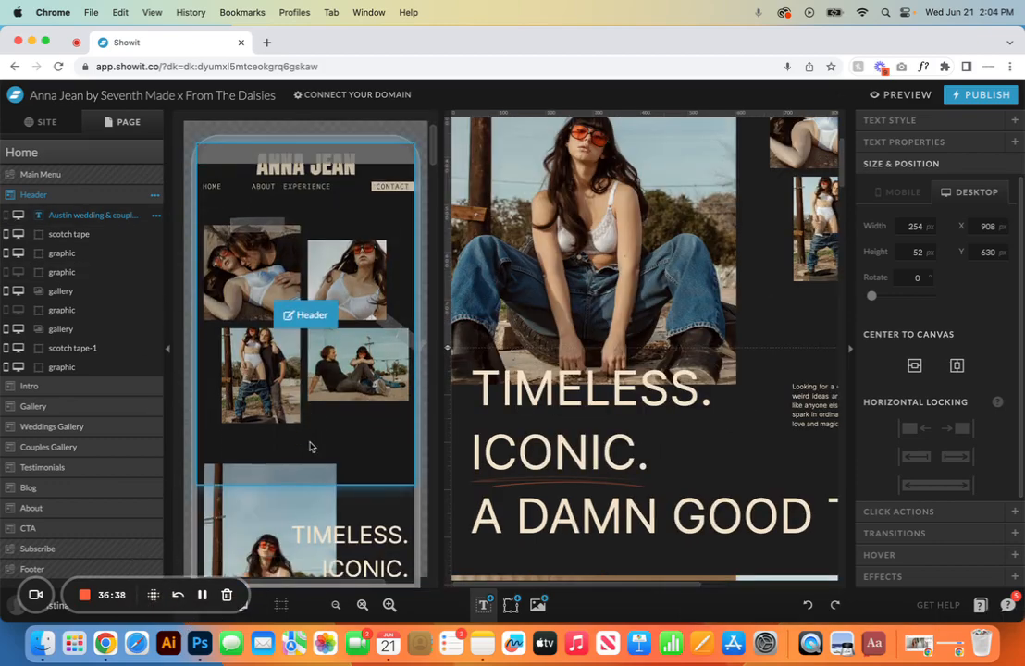
{"action": "left_click", "coordinate": [8, 217]}
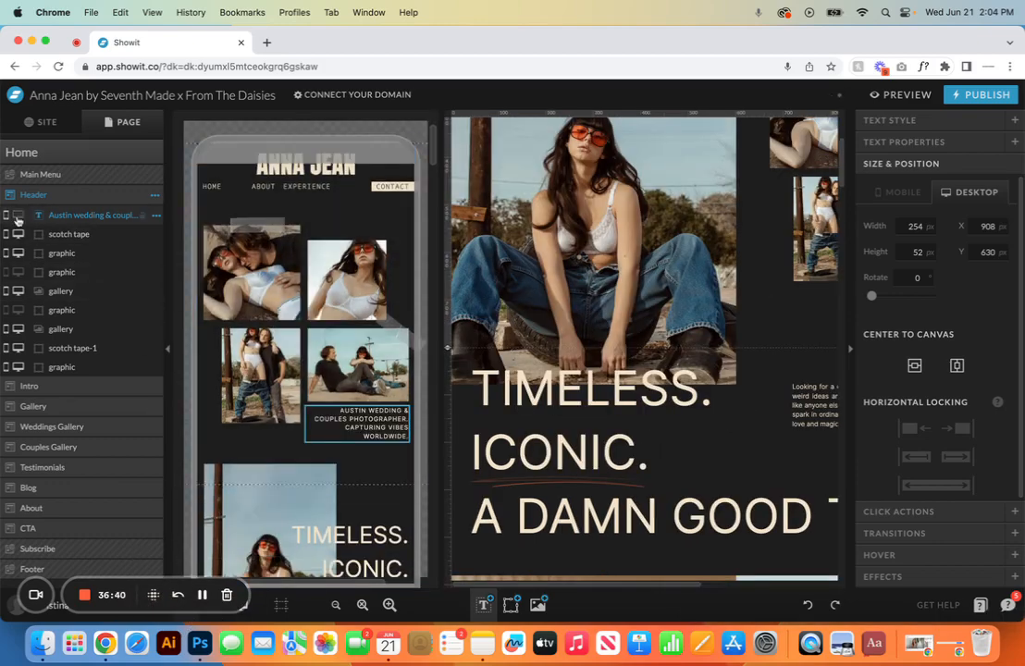
{"action": "left_click", "coordinate": [141, 215]}
Step: Duplicate the Header caption text element and delete the duplicate
{"action": "left_click", "coordinate": [155, 215]}
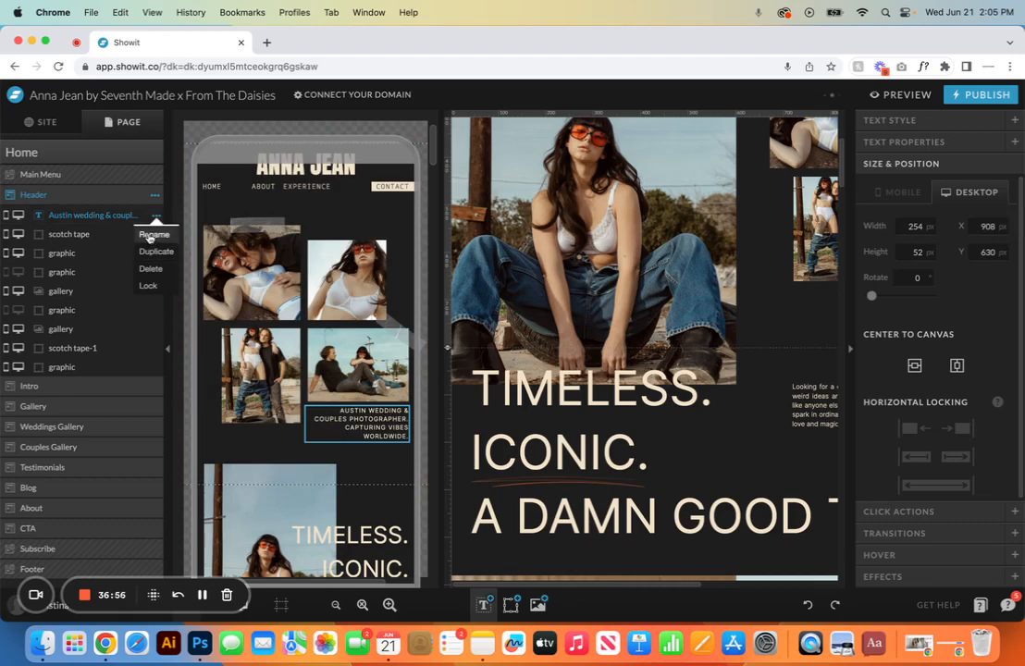
{"action": "left_click", "coordinate": [154, 252]}
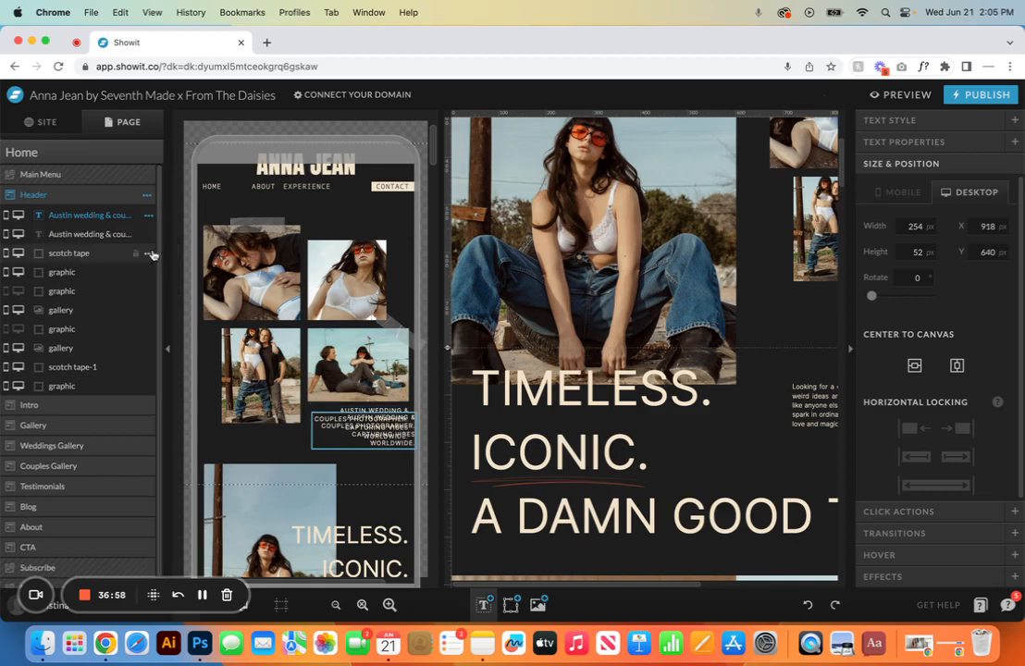
{"action": "scroll", "coordinate": [571, 271], "scroll_direction": "right", "scroll_amount": 5}
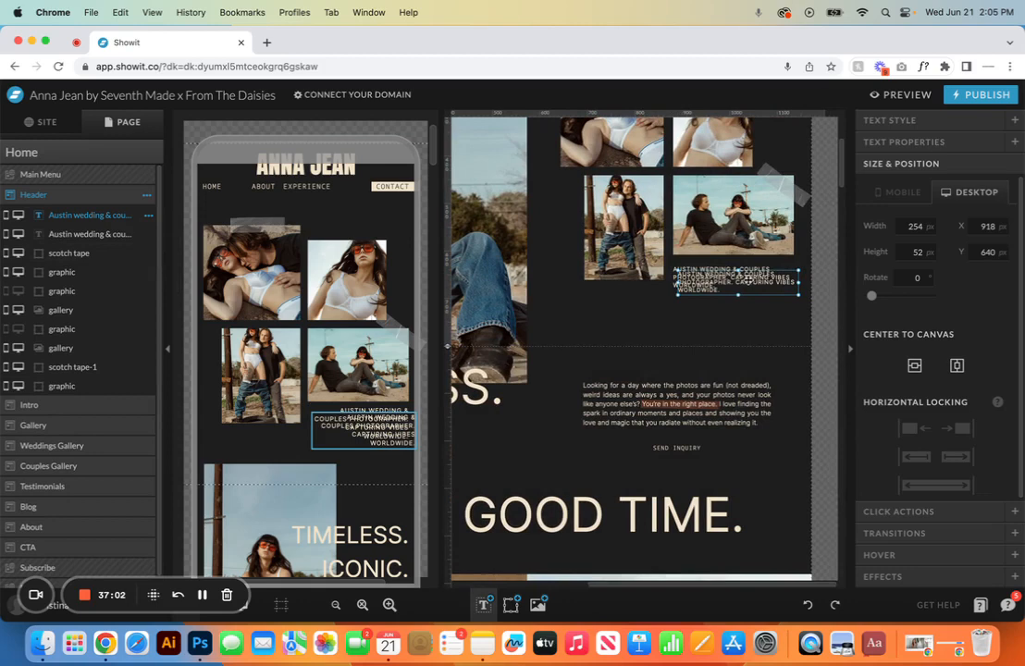
{"action": "left_click", "coordinate": [148, 214]}
{"action": "left_click", "coordinate": [143, 268]}
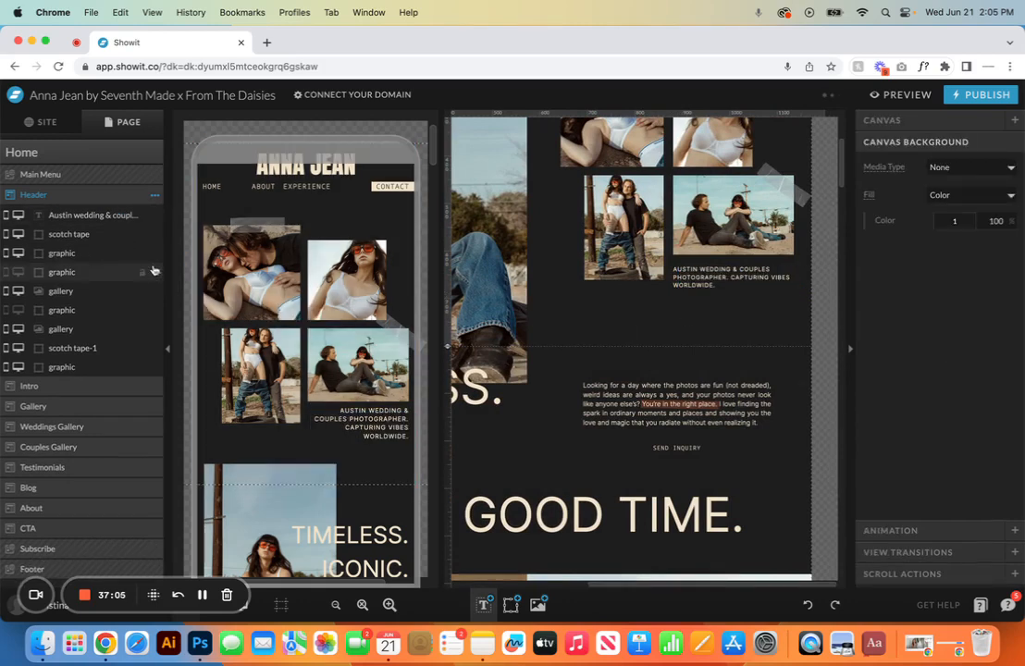
Step: Lock the Header caption element, unlock it again, and deselect it
{"action": "left_click", "coordinate": [121, 217]}
{"action": "left_click", "coordinate": [156, 214]}
{"action": "left_click", "coordinate": [152, 286]}
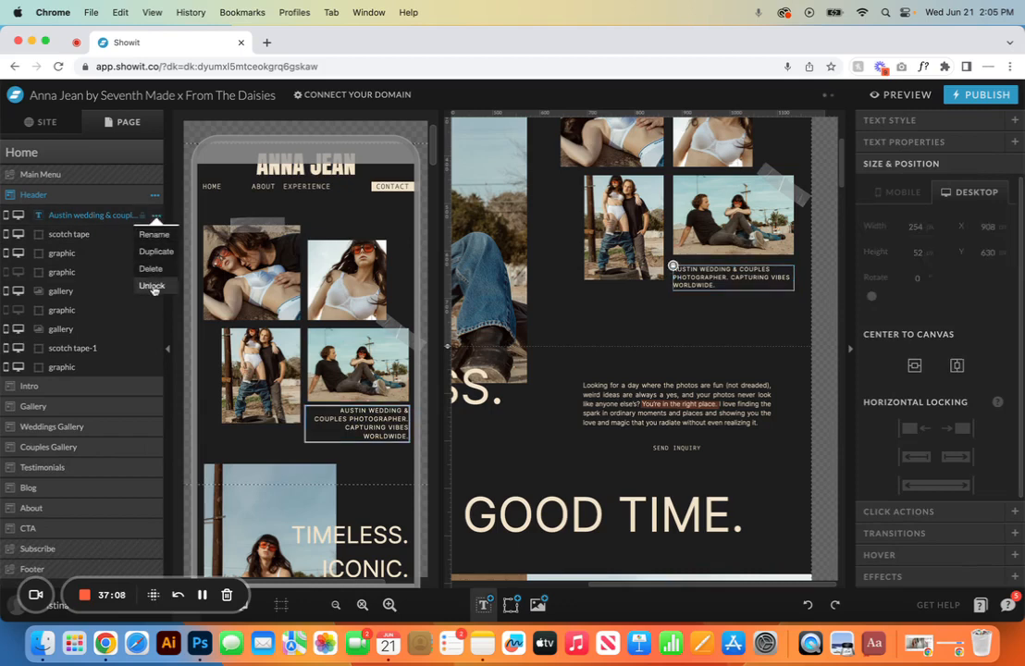
{"action": "left_click", "coordinate": [153, 286]}
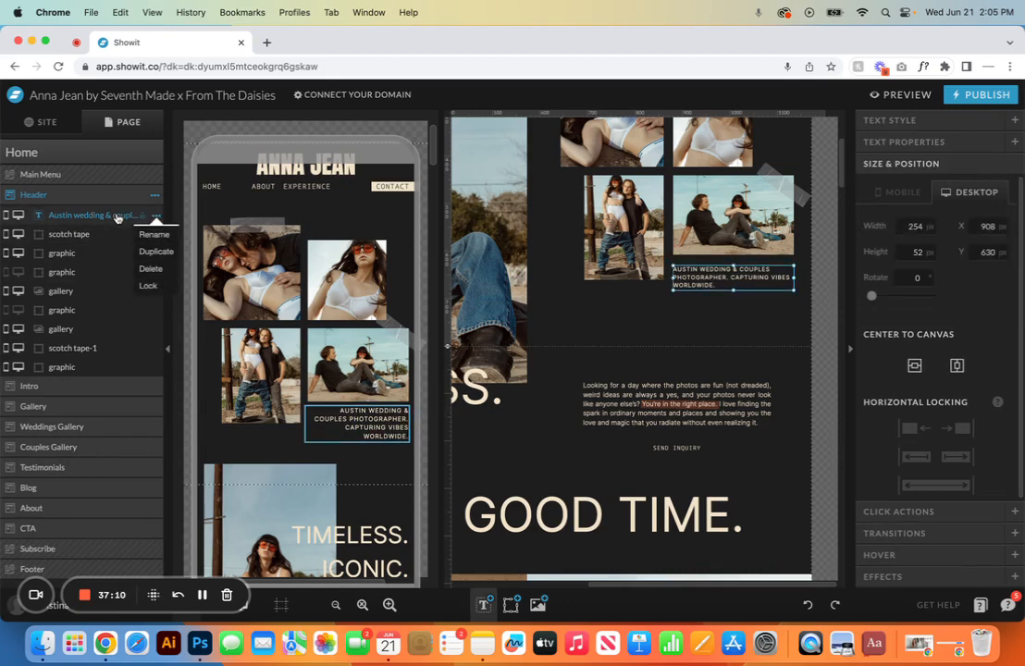
{"action": "left_click", "coordinate": [616, 324]}
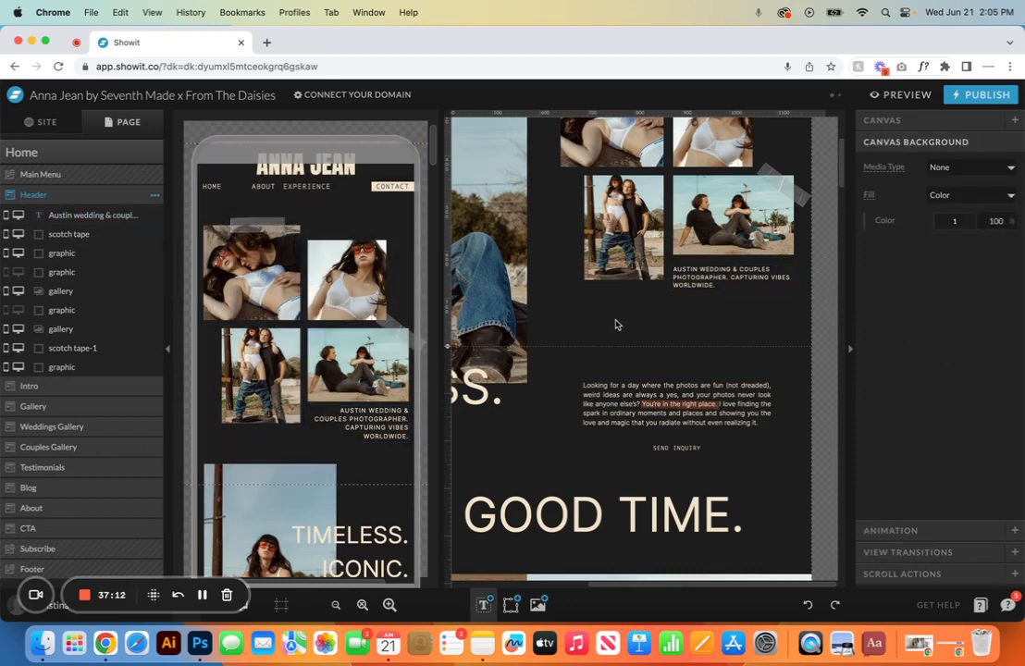
Step: Return to the desktop-only view and add a Title text element to the Header, placed beneath the collage photos at about X 683, Y 702
{"action": "scroll", "coordinate": [617, 323], "scroll_direction": "right", "scroll_amount": 3}
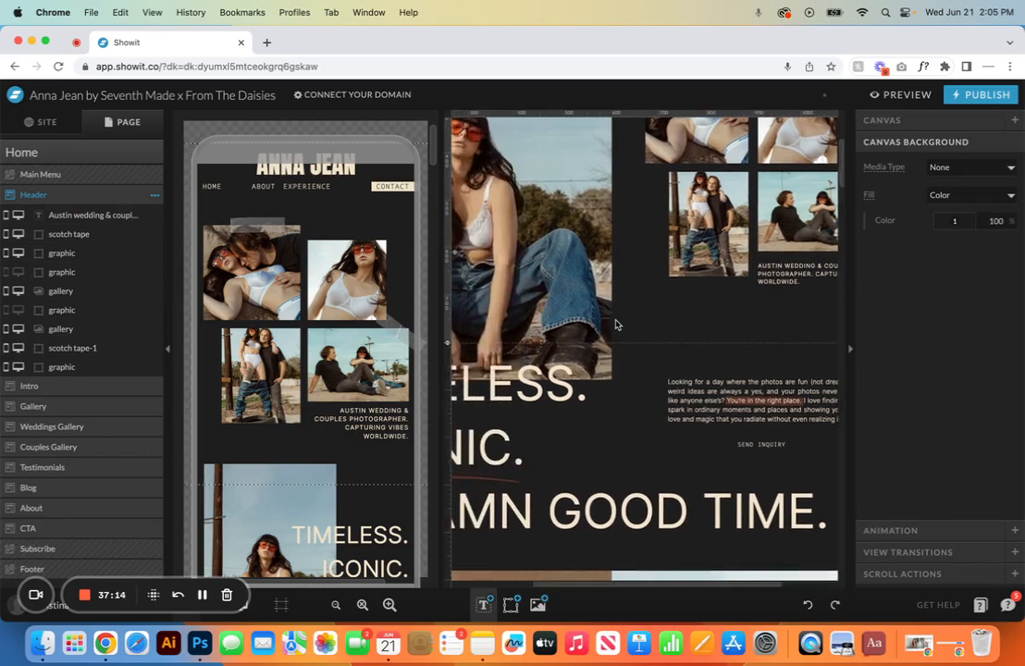
{"action": "left_click", "coordinate": [243, 605]}
{"action": "mouse_move", "coordinate": [482, 606]}
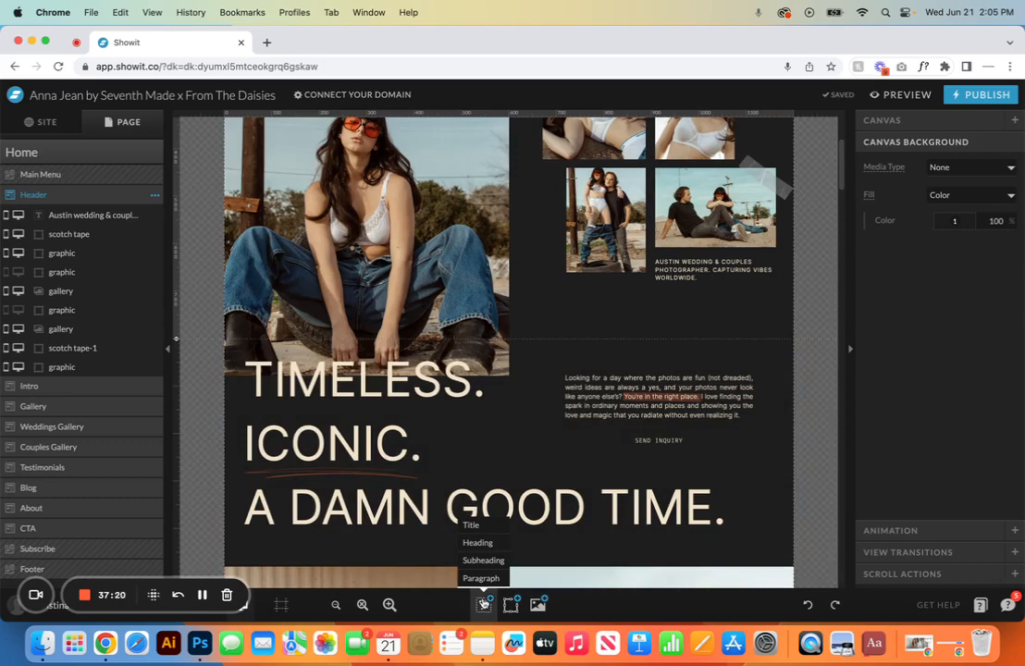
{"action": "left_click", "coordinate": [471, 525]}
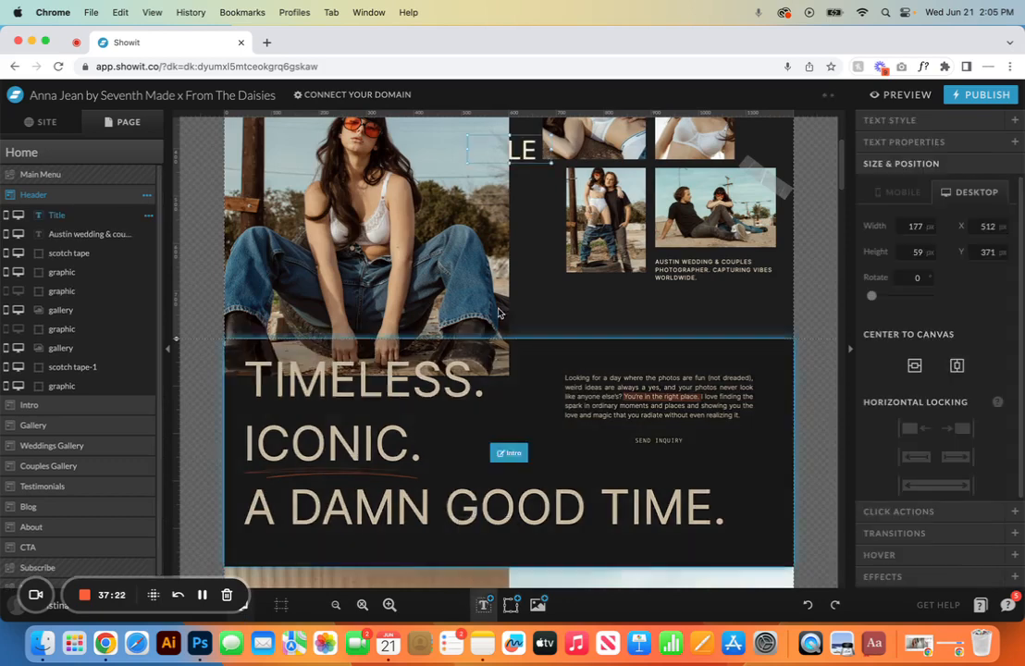
{"action": "left_click_drag", "start_coordinate": [524, 155], "coordinate": [605, 309]}
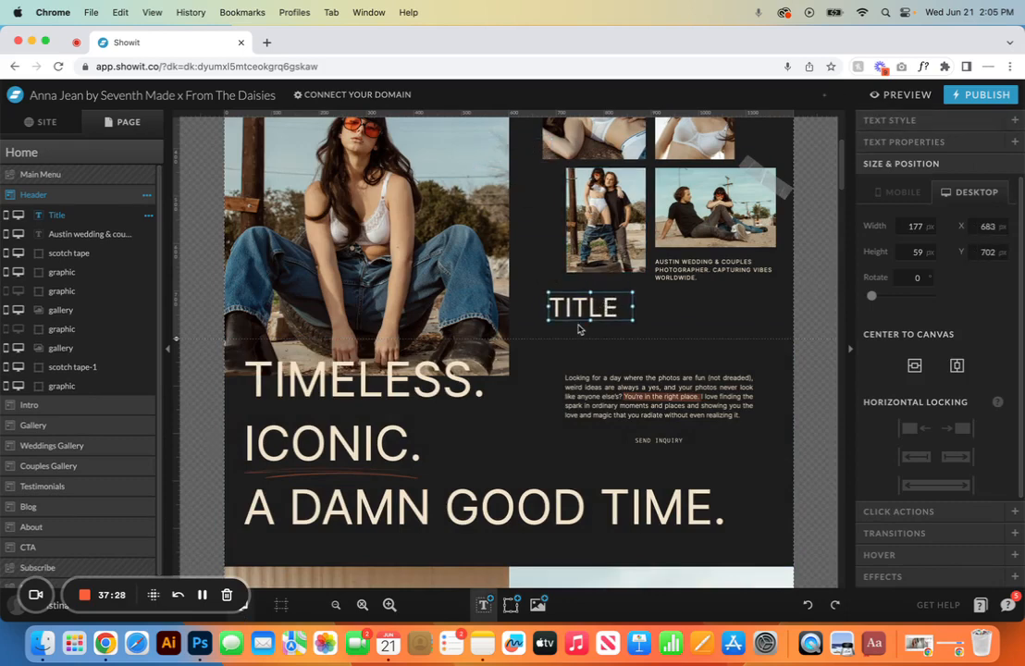
Step: Set the new title's text colour to orange swatch 7 and its font size to 100
{"action": "left_click", "coordinate": [947, 121]}
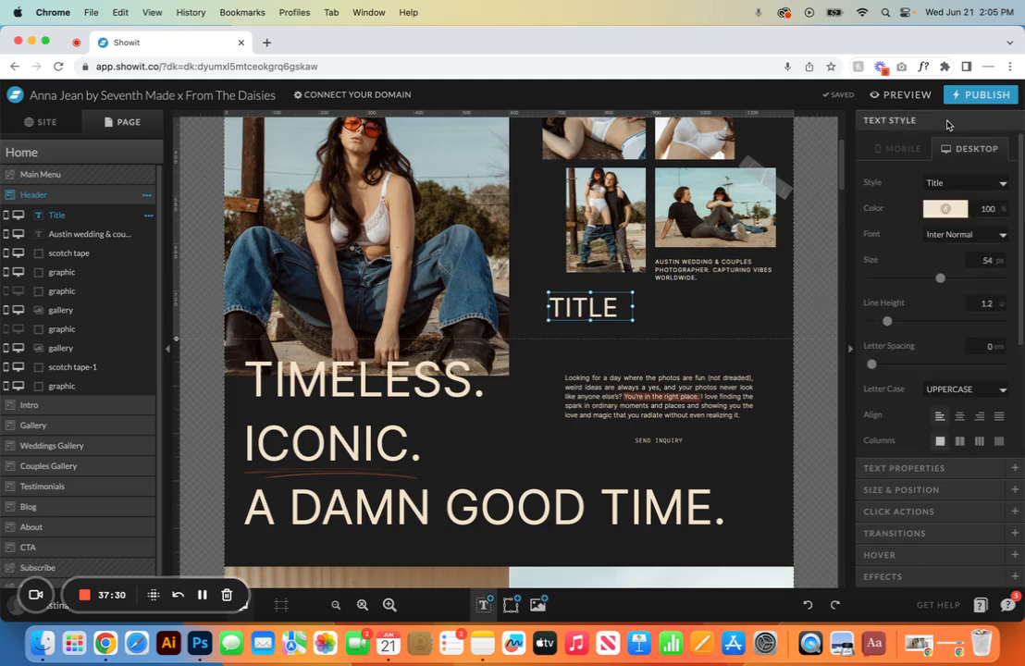
{"action": "left_click", "coordinate": [945, 208]}
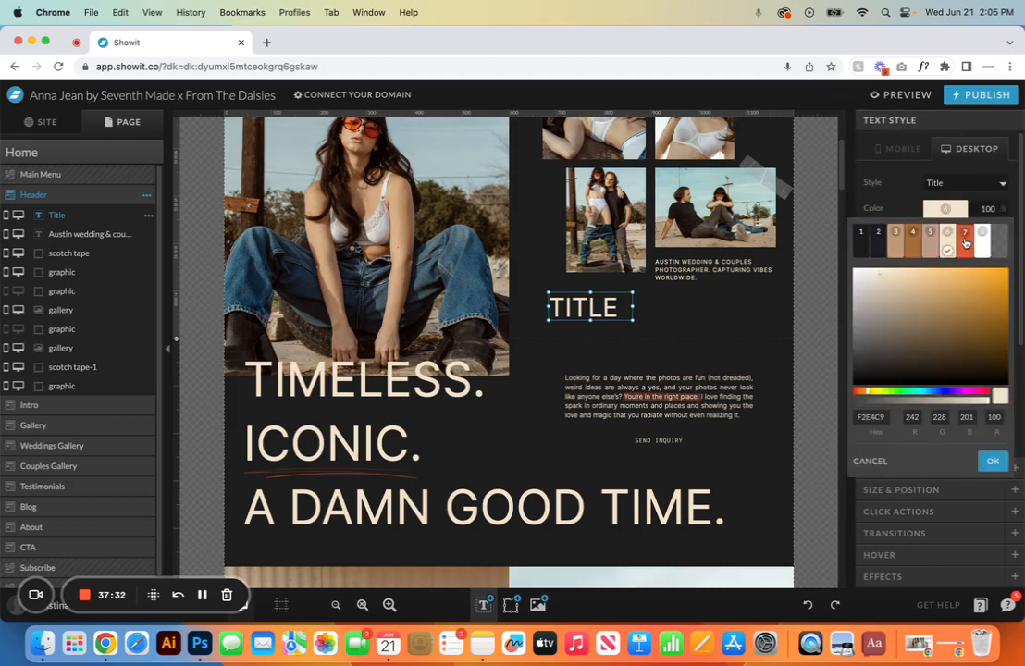
{"action": "left_click", "coordinate": [967, 236]}
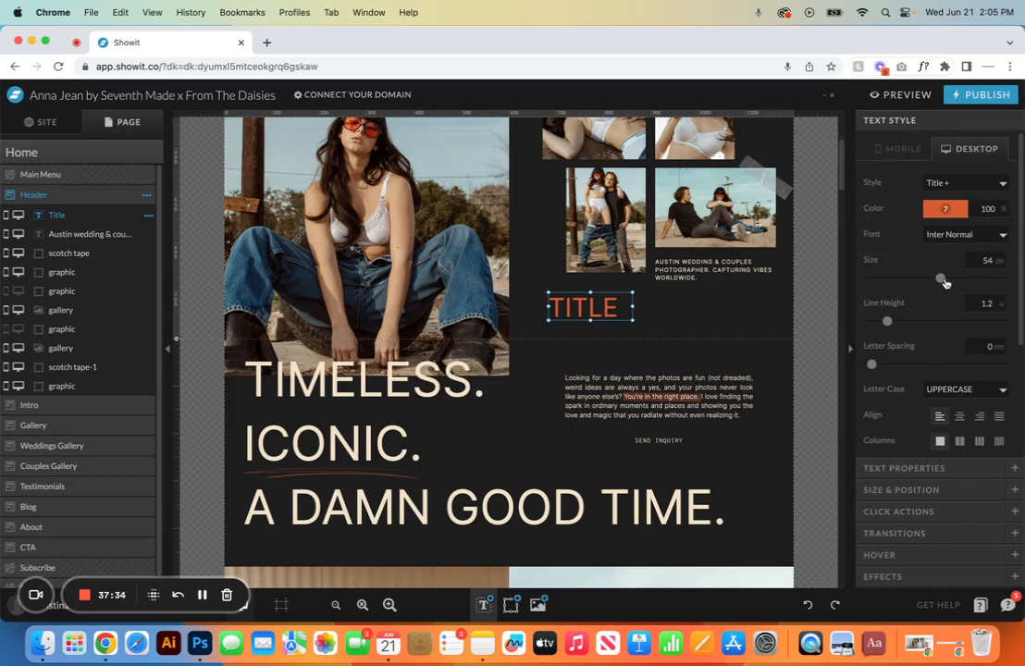
{"action": "left_click_drag", "start_coordinate": [939, 278], "coordinate": [1004, 281]}
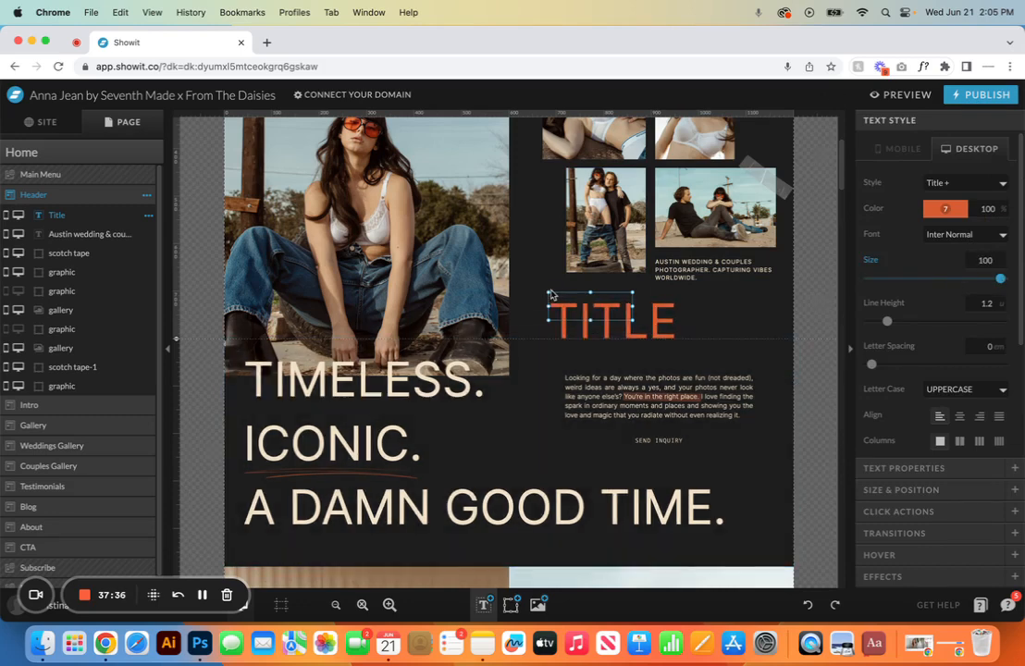
Step: Enlarge the orange title's text box, rotate it to read vertically downward, and place it along the outer edge of the lower collage photo
{"action": "left_click_drag", "start_coordinate": [546, 293], "coordinate": [457, 259]}
{"action": "left_click_drag", "start_coordinate": [532, 292], "coordinate": [575, 308]}
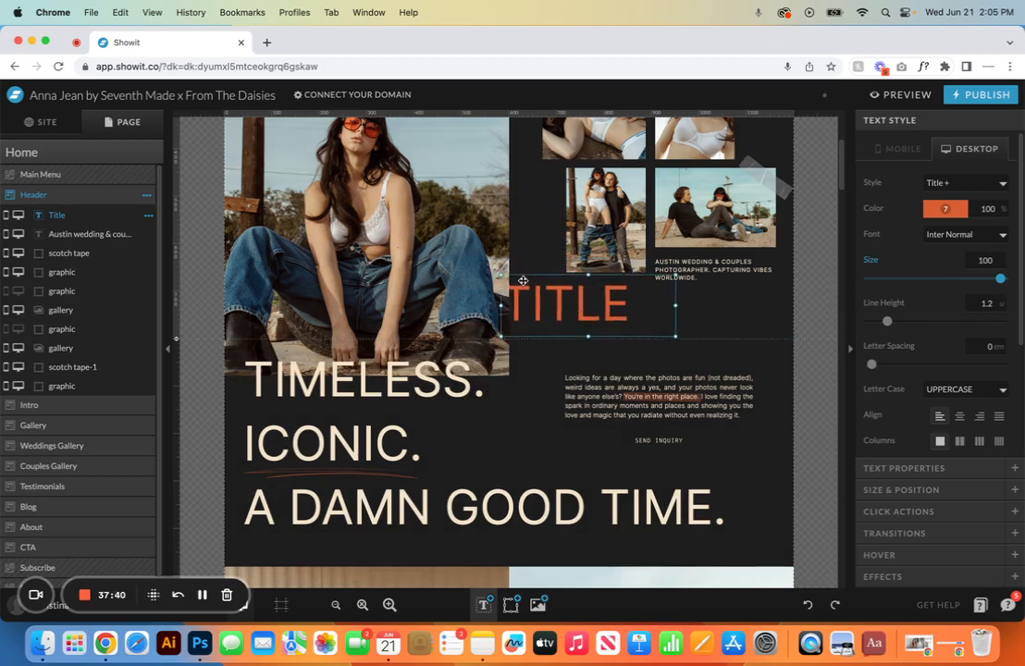
{"action": "left_click_drag", "start_coordinate": [497, 270], "coordinate": [625, 205]}
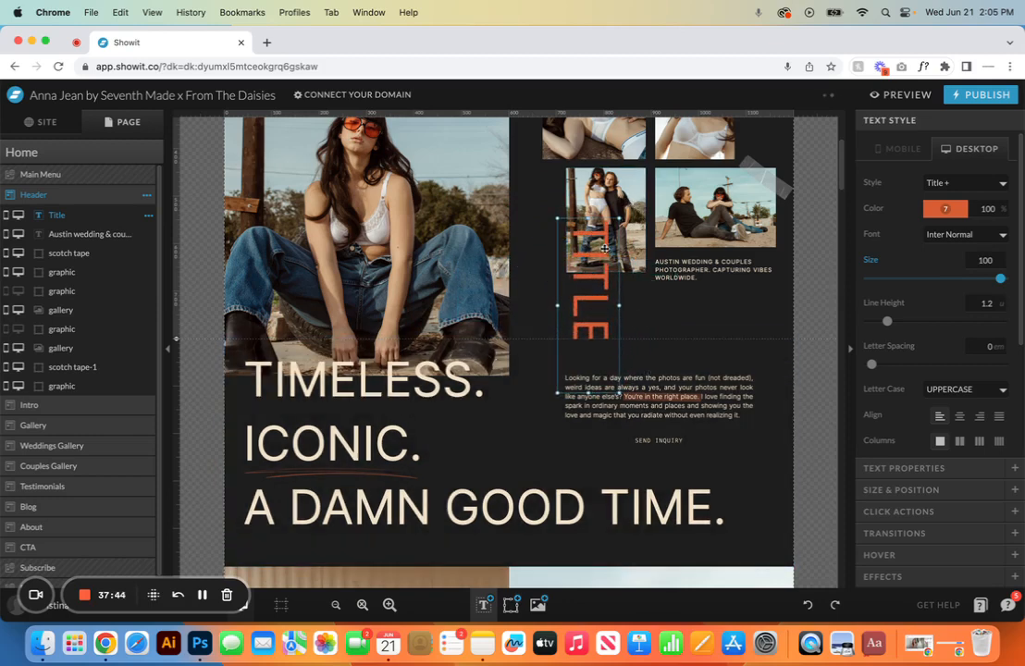
{"action": "left_click_drag", "start_coordinate": [593, 284], "coordinate": [562, 235]}
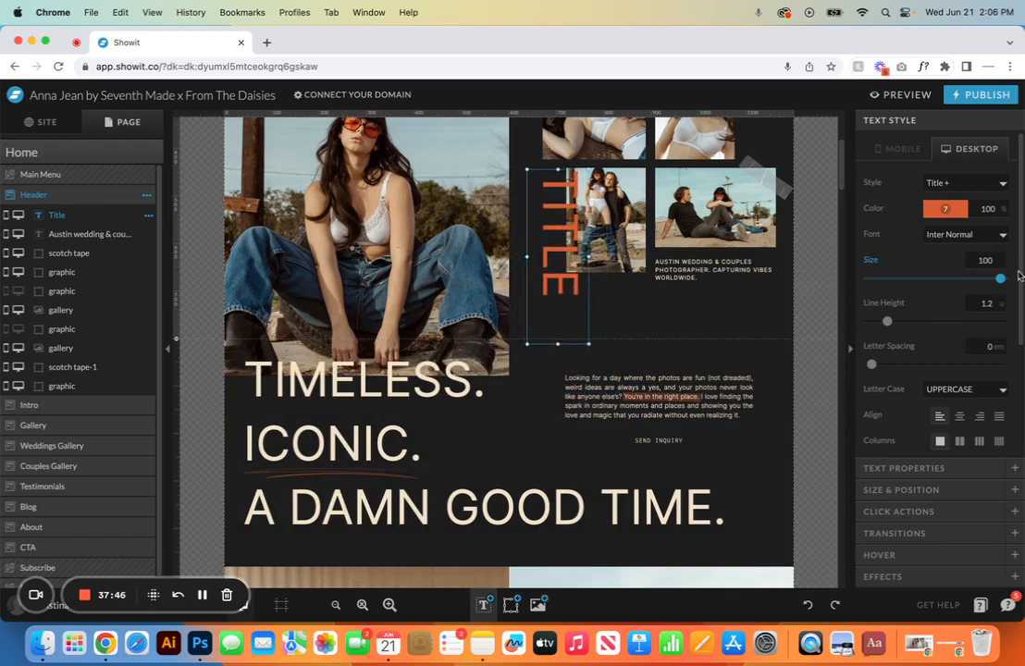
Step: Increase the vertical title's font size to just over 150
{"action": "double_click", "coordinate": [996, 261]}
{"action": "key", "text": "Up"}
{"action": "key", "text": "Up"}
{"action": "key", "text": "Up"}
{"action": "key", "text": "Up"}
{"action": "key", "text": "Up"}
{"action": "key", "text": "Up"}
{"action": "key", "text": "Up"}
{"action": "key", "text": "Up"}
{"action": "key", "text": "Up"}
{"action": "key", "text": "Up"}
{"action": "key", "text": "Up"}
{"action": "key", "text": "Up"}
{"action": "key", "text": "Up"}
{"action": "key", "text": "Up"}
{"action": "key", "text": "Up"}
{"action": "key", "text": "Up"}
{"action": "key", "text": "Up"}
{"action": "key", "text": "Up"}
{"action": "key", "text": "Up"}
{"action": "key", "text": "Up"}
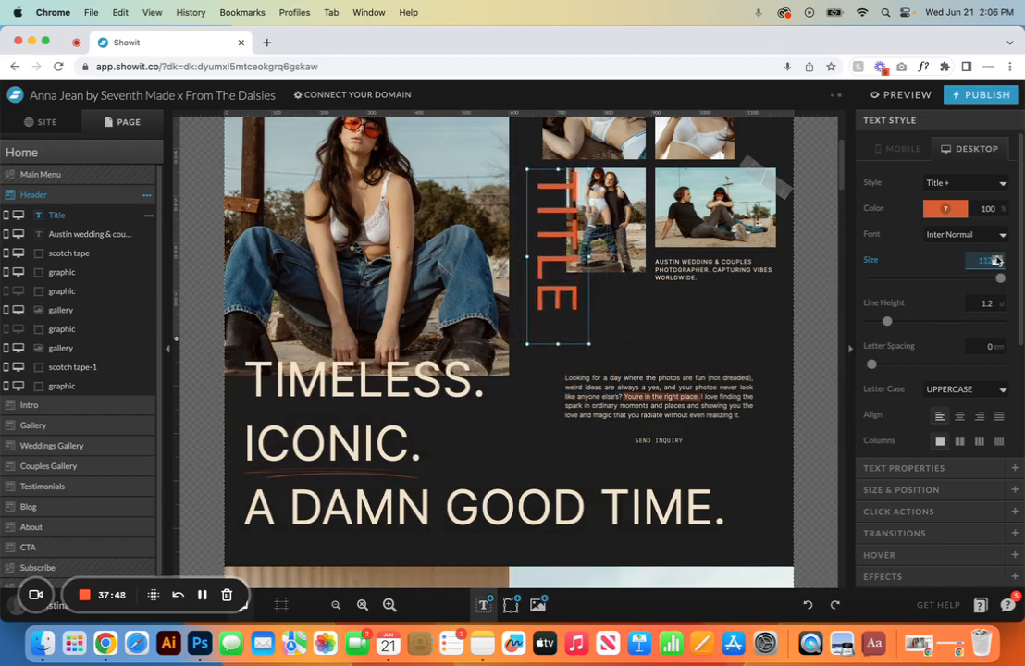
{"action": "key", "text": "Up"}
{"action": "key", "text": "Up"}
{"action": "key", "text": "Up"}
{"action": "key", "text": "Up"}
{"action": "key", "text": "Up"}
{"action": "key", "text": "Up"}
{"action": "key", "text": "Up"}
{"action": "key", "text": "Up"}
{"action": "key", "text": "Up"}
{"action": "key", "text": "Up"}
{"action": "key", "text": "Up"}
{"action": "key", "text": "Up"}
{"action": "key", "text": "Up"}
{"action": "key", "text": "Up"}
{"action": "key", "text": "Up"}
{"action": "key", "text": "Up"}
{"action": "key", "text": "Up"}
{"action": "key", "text": "Up"}
{"action": "key", "text": "Up"}
{"action": "key", "text": "Up"}
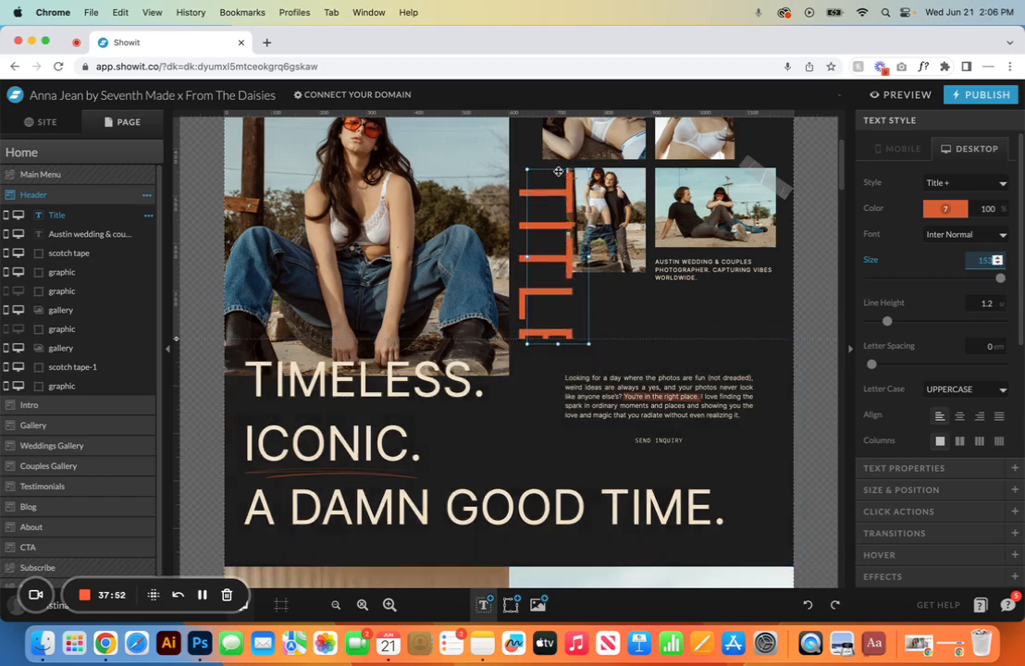
Step: Move the vertical title upward alongside the collage, change its font size to 15, and deselect it
{"action": "left_click_drag", "start_coordinate": [558, 171], "coordinate": [562, 136]}
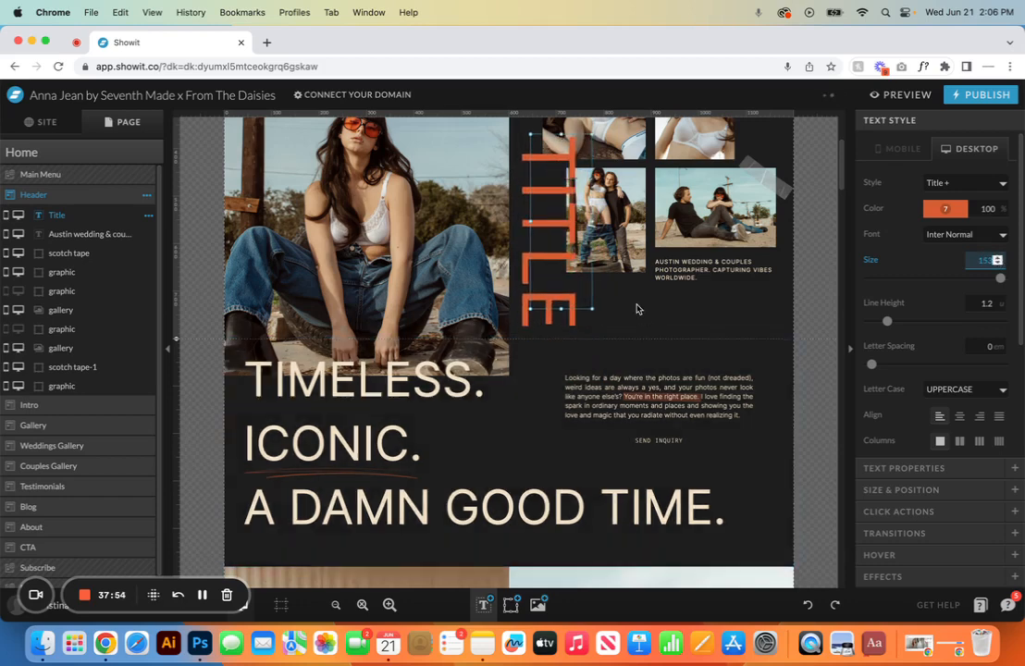
{"action": "key", "text": "BackSpace"}
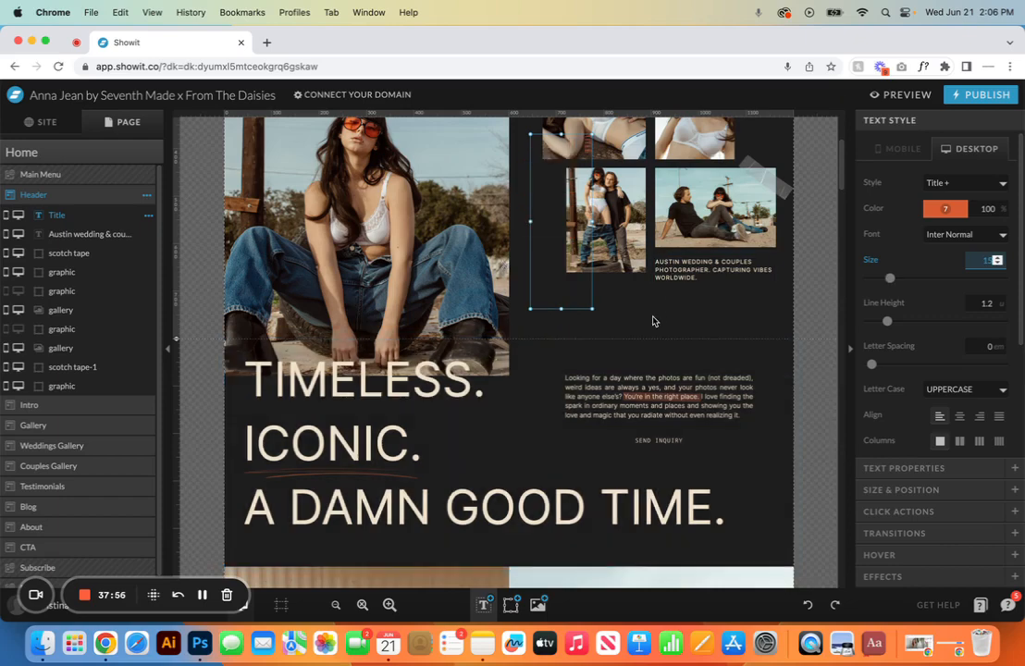
{"action": "left_click", "coordinate": [639, 318]}
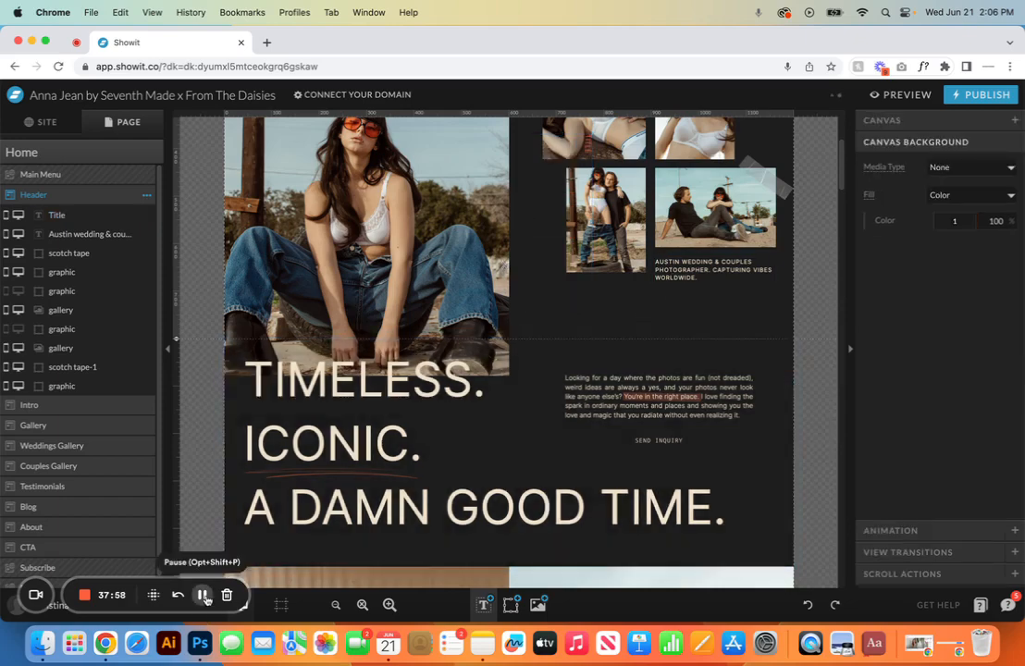
Step: Replace the Intro paragraph's text with "Start typing your own thang"
{"action": "left_click", "coordinate": [677, 413]}
{"action": "left_click", "coordinate": [678, 413]}
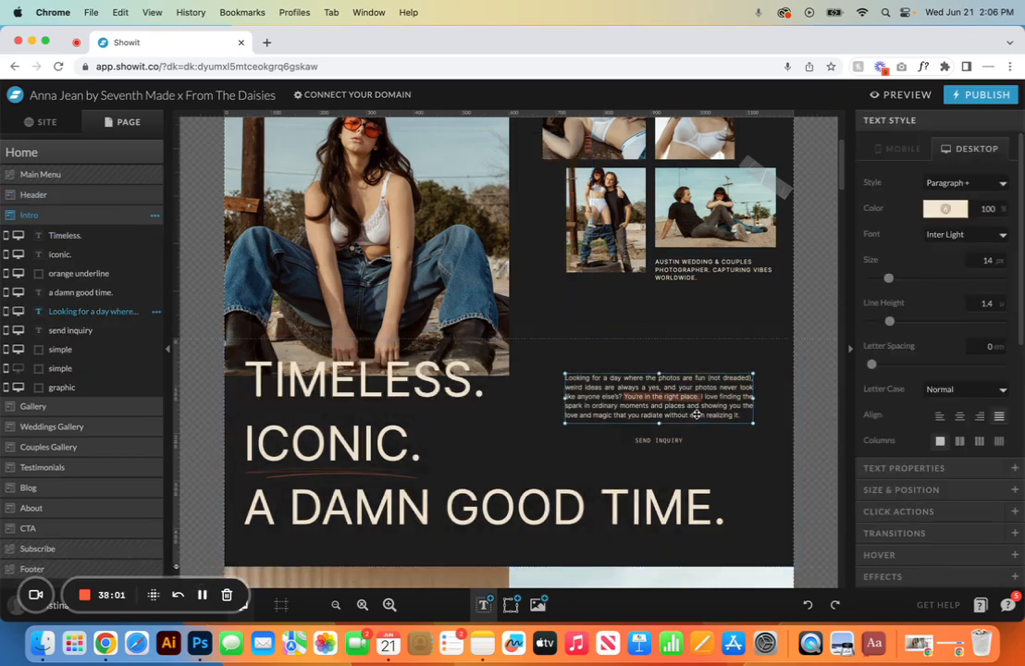
{"action": "double_click", "coordinate": [678, 413]}
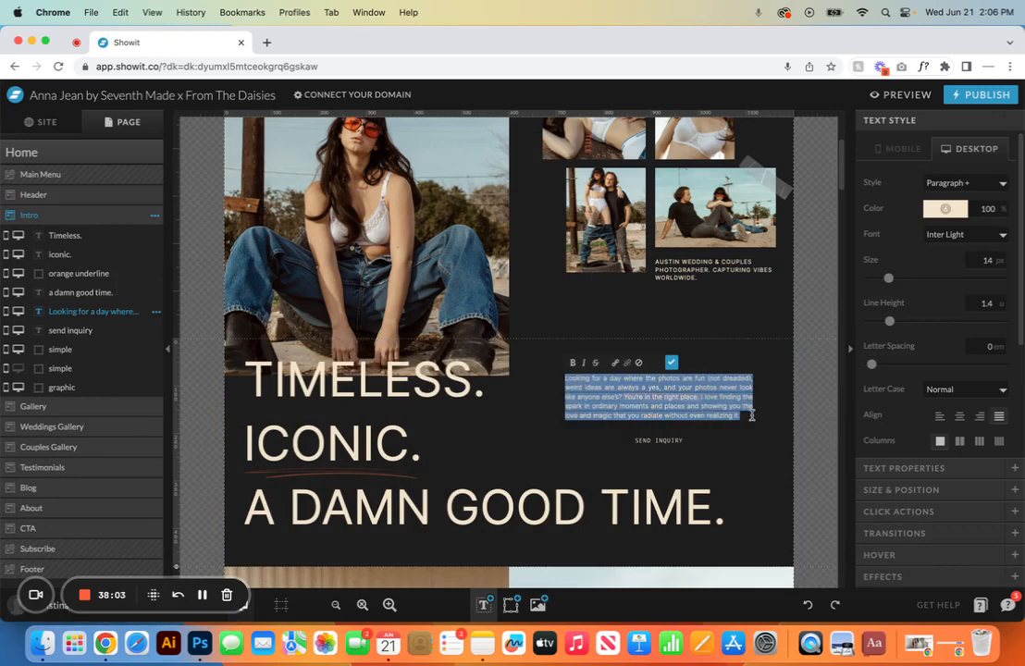
{"action": "key", "text": "BackSpace"}
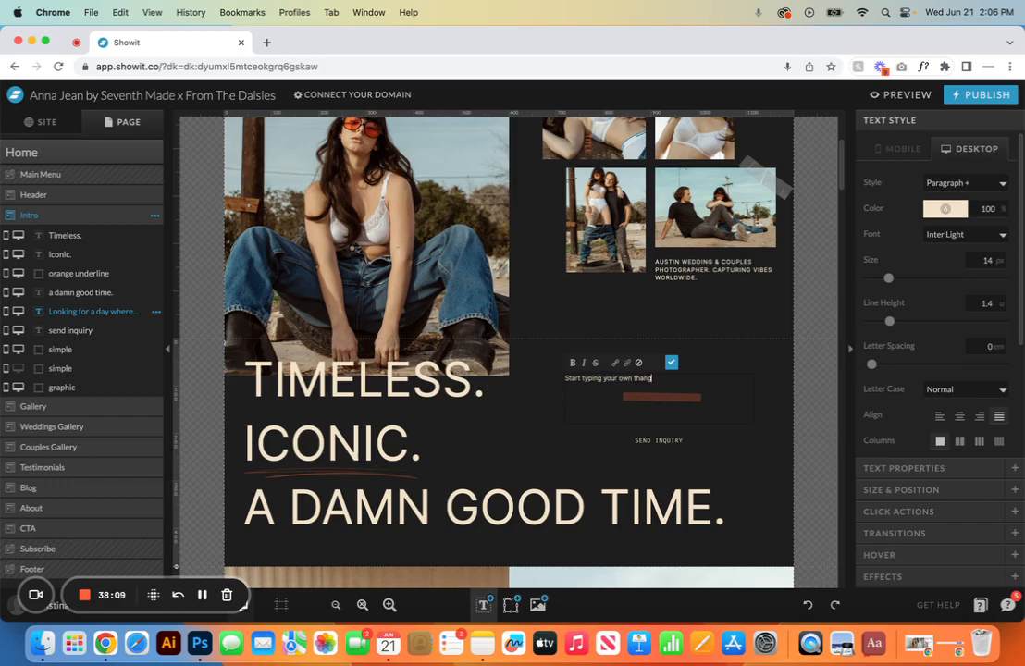
{"action": "left_click", "coordinate": [672, 363]}
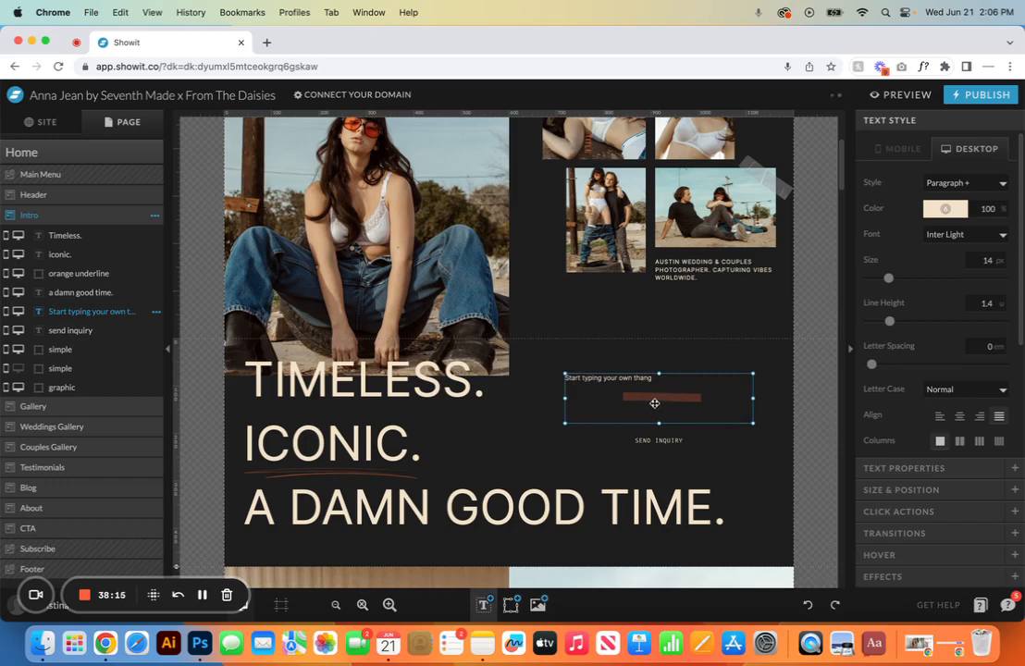
Step: Nudge the Intro's orange highlight bar up to the height of the new line of text
{"action": "left_click", "coordinate": [60, 349]}
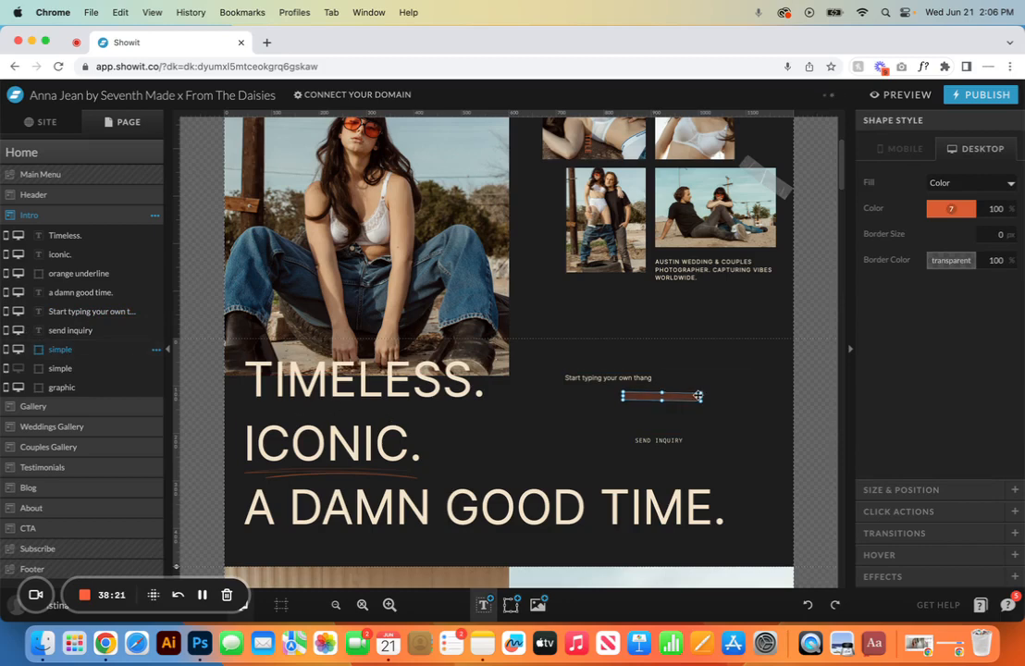
{"action": "left_click_drag", "start_coordinate": [698, 396], "coordinate": [698, 394]}
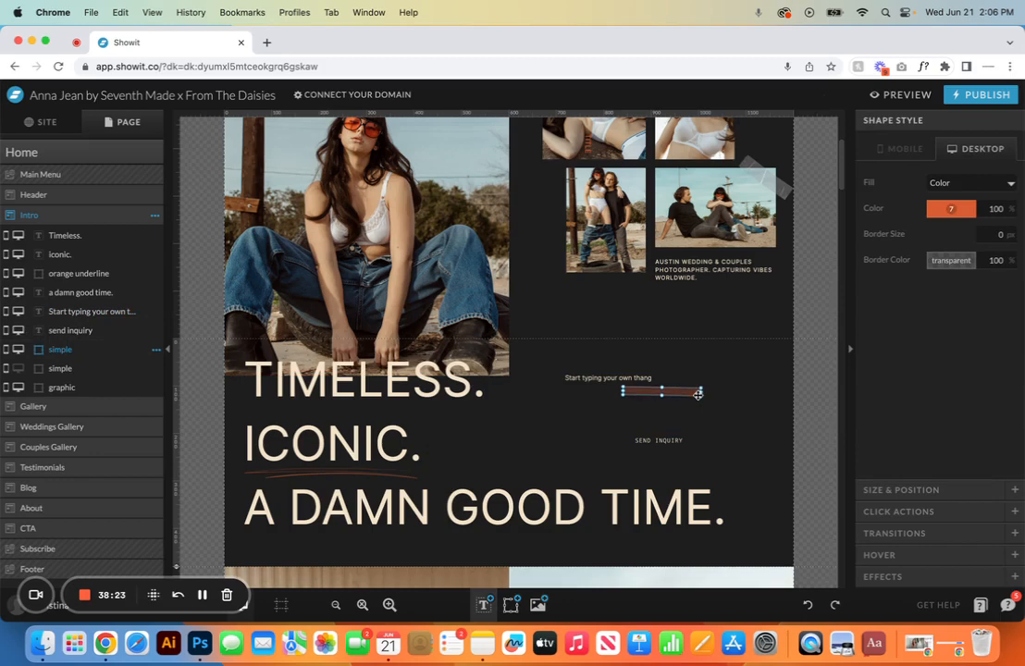
{"action": "key", "text": "Up"}
{"action": "key", "text": "Up"}
{"action": "key", "text": "Up"}
{"action": "key", "text": "Up"}
{"action": "key", "text": "Up"}
{"action": "key", "text": "Up"}
{"action": "key", "text": "Up"}
{"action": "key", "text": "Up"}
{"action": "key", "text": "Up"}
{"action": "key", "text": "Up"}
{"action": "key", "text": "Up"}
{"action": "key", "text": "Up"}
{"action": "key", "text": "Up"}
{"action": "key", "text": "Up"}
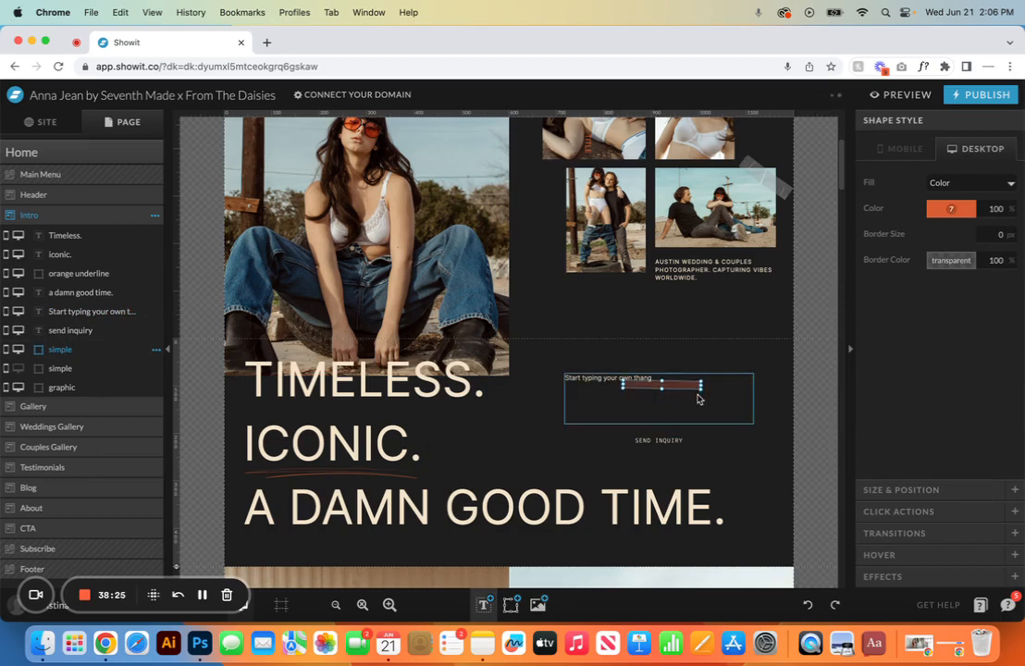
{"action": "key", "text": "Up"}
{"action": "key", "text": "Up"}
{"action": "key", "text": "Up"}
{"action": "key", "text": "Up"}
{"action": "key", "text": "Up"}
{"action": "key", "text": "Up"}
{"action": "key", "text": "Up"}
{"action": "key", "text": "Up"}
{"action": "key", "text": "Up"}
{"action": "key", "text": "Up"}
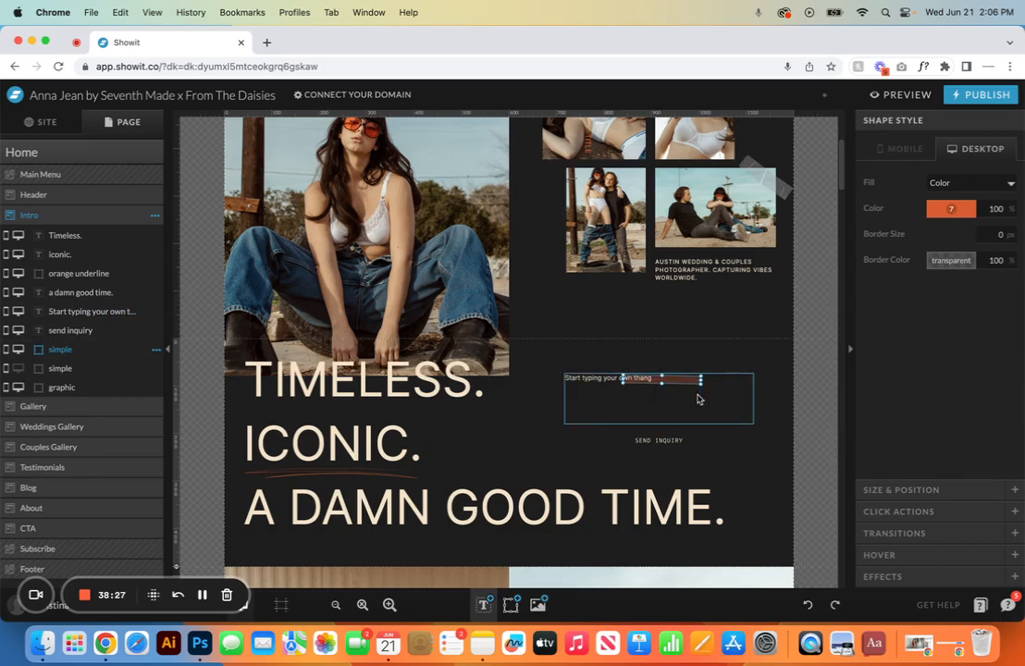
{"action": "key", "text": "Up"}
{"action": "key", "text": "Up"}
{"action": "key", "text": "Up"}
{"action": "key", "text": "Up"}
{"action": "left_click", "coordinate": [702, 399]}
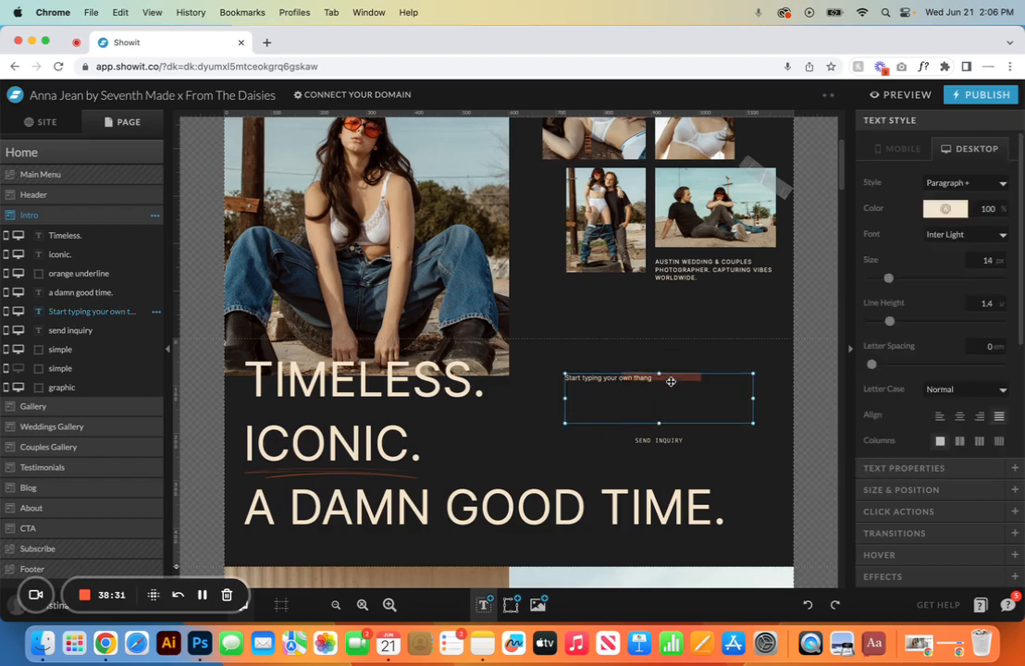
Step: Move the highlight bar sideways so it sits directly behind the words "Start typing your own thang"
{"action": "double_click", "coordinate": [671, 380]}
{"action": "left_click", "coordinate": [671, 361]}
{"action": "left_click", "coordinate": [633, 376]}
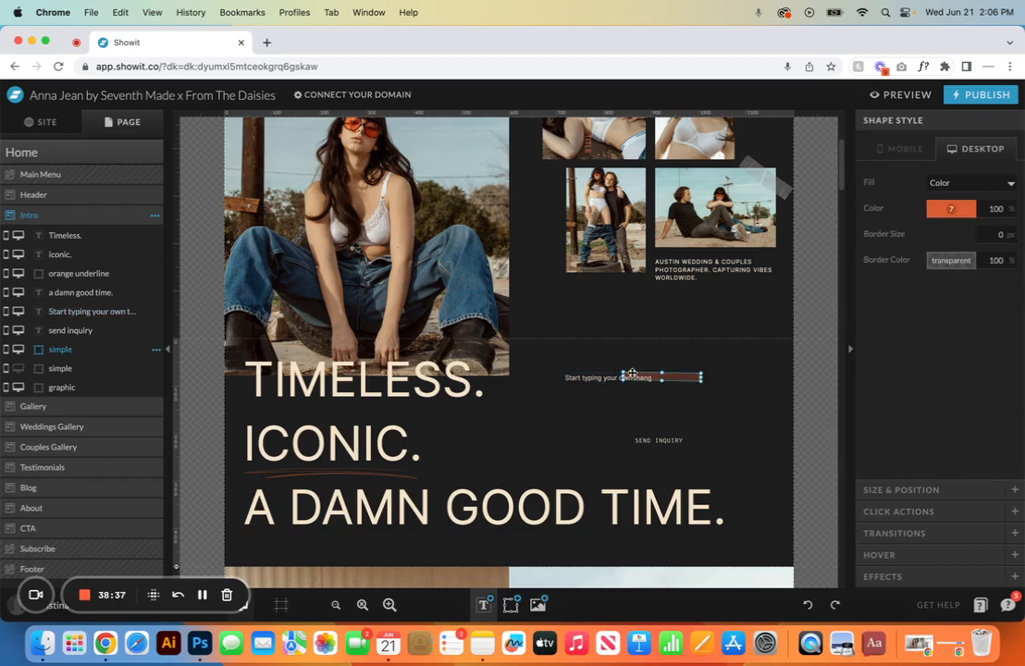
{"action": "left_click_drag", "start_coordinate": [633, 373], "coordinate": [576, 375]}
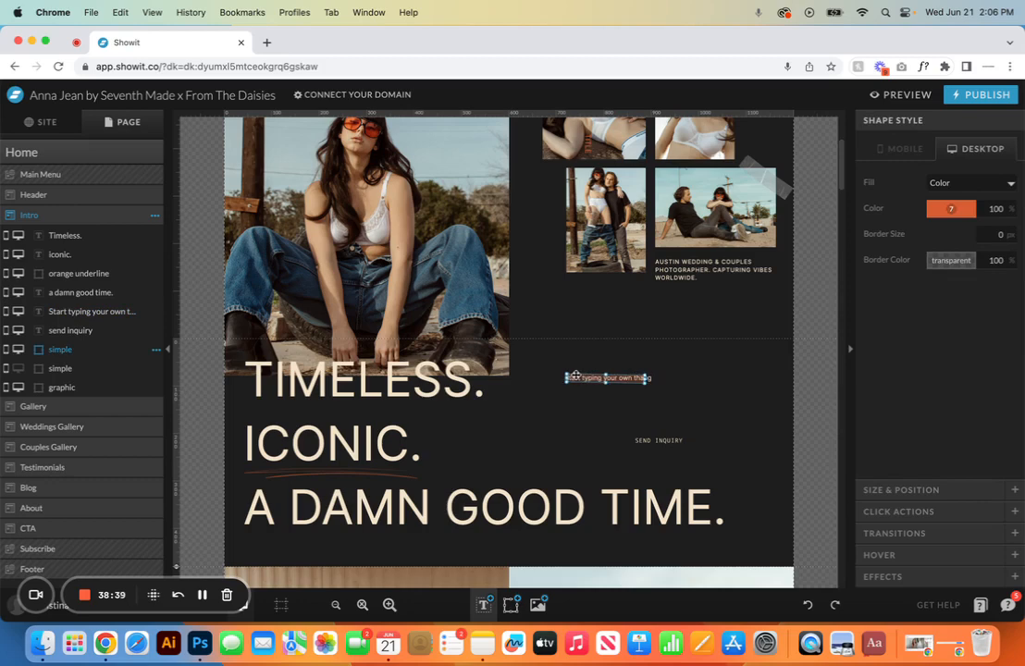
Step: Undo the highlight bar moves and the text replacement to restore the original Intro paragraph
{"action": "left_click", "coordinate": [809, 605]}
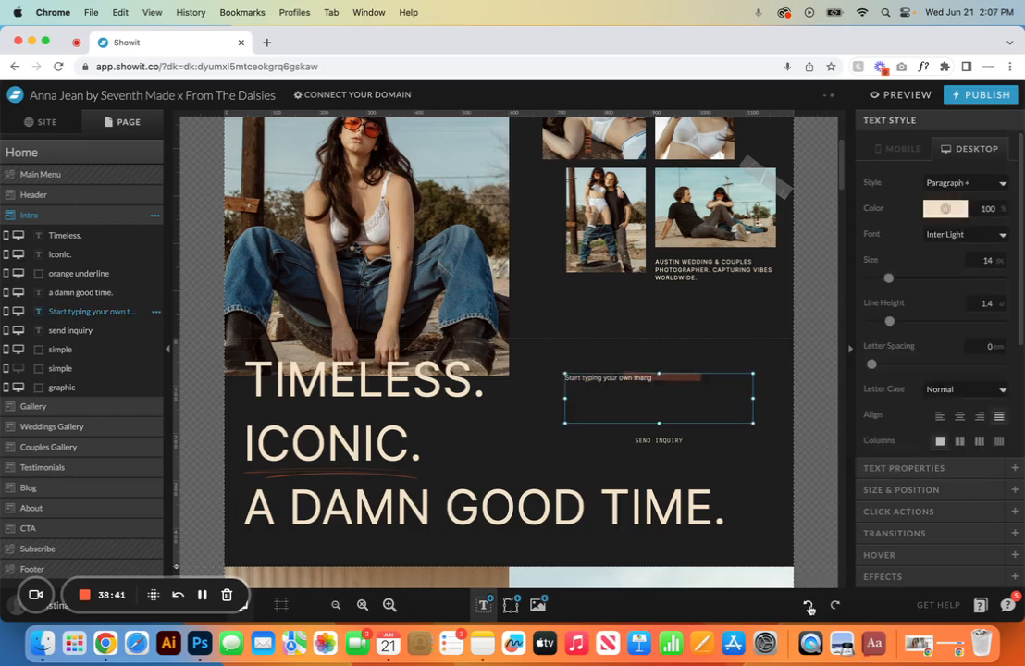
{"action": "left_click", "coordinate": [808, 605]}
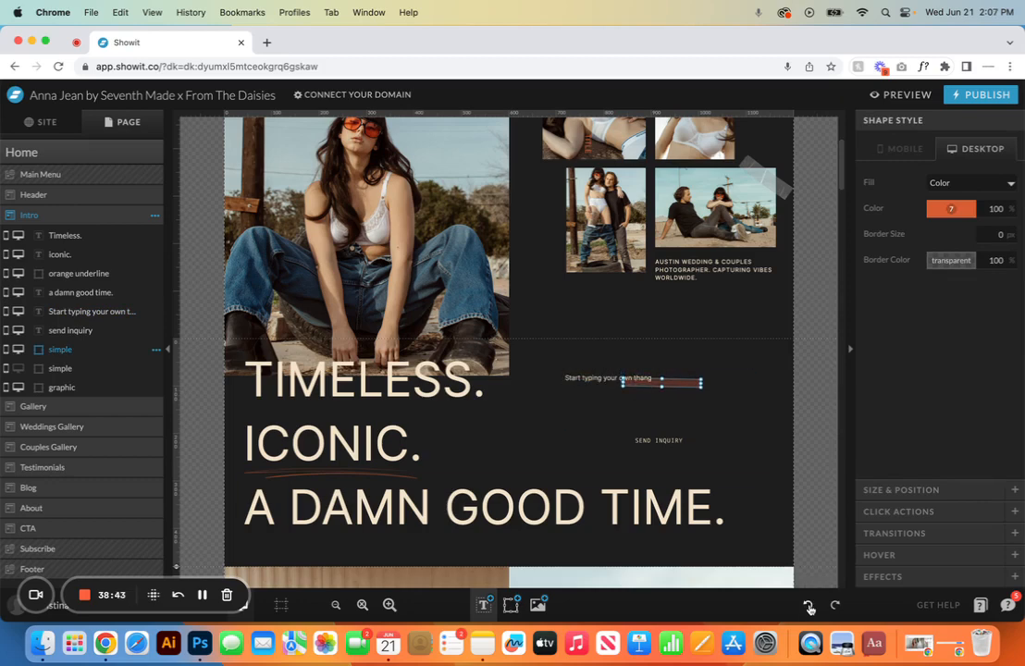
{"action": "left_click", "coordinate": [203, 596]}
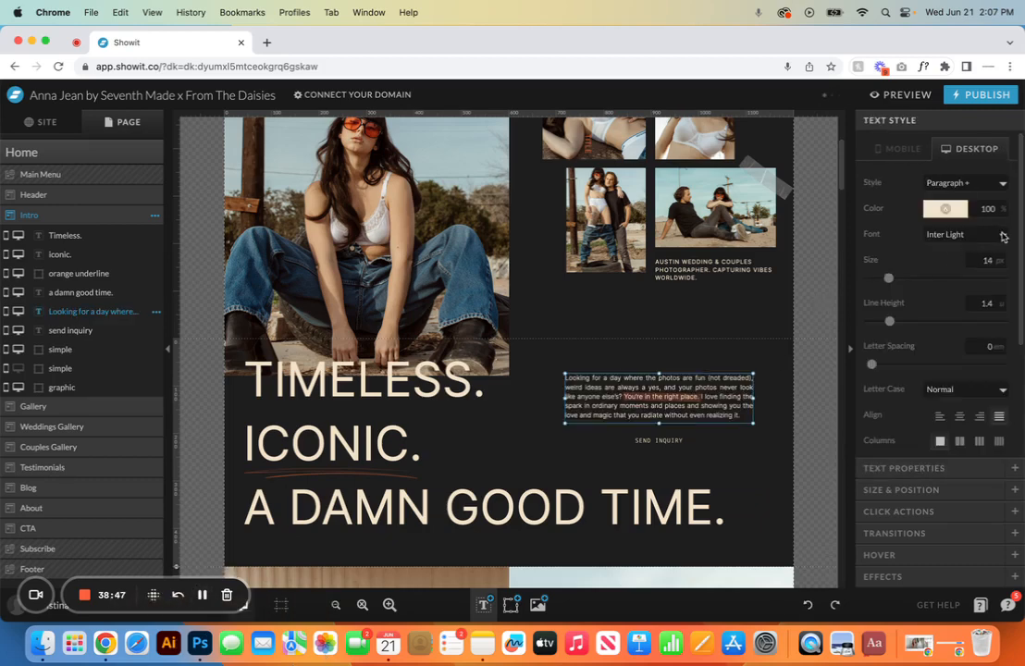
Step: Try colour swatch 5 and the Anton Normal font on the Intro paragraph, undoing each change
{"action": "left_click", "coordinate": [944, 208]}
{"action": "left_click", "coordinate": [930, 243]}
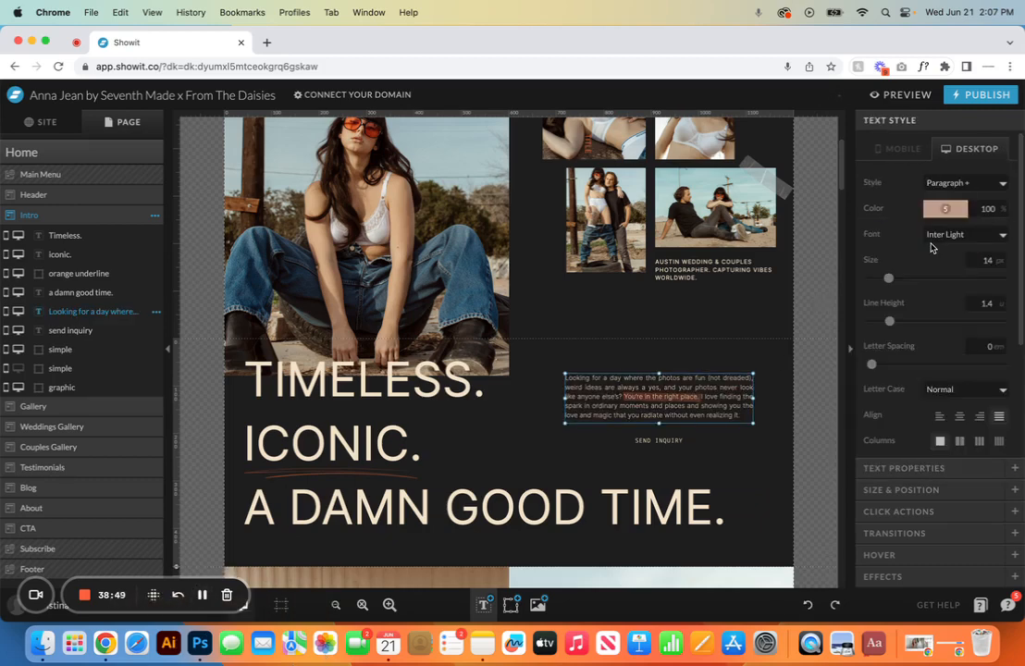
{"action": "left_click", "coordinate": [808, 604]}
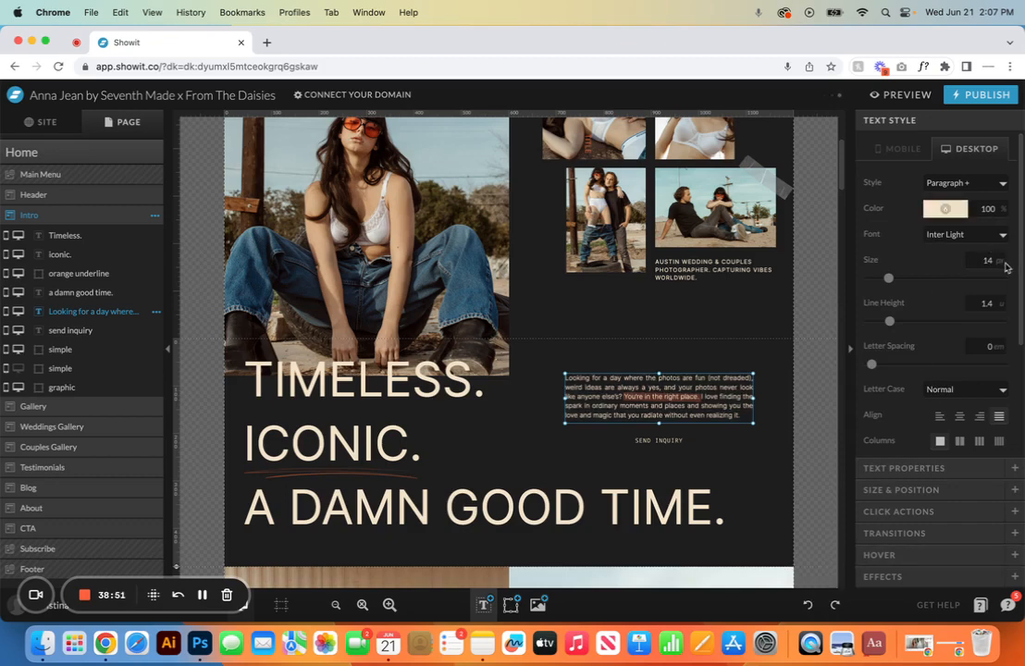
{"action": "left_click", "coordinate": [971, 234]}
{"action": "left_click", "coordinate": [979, 222]}
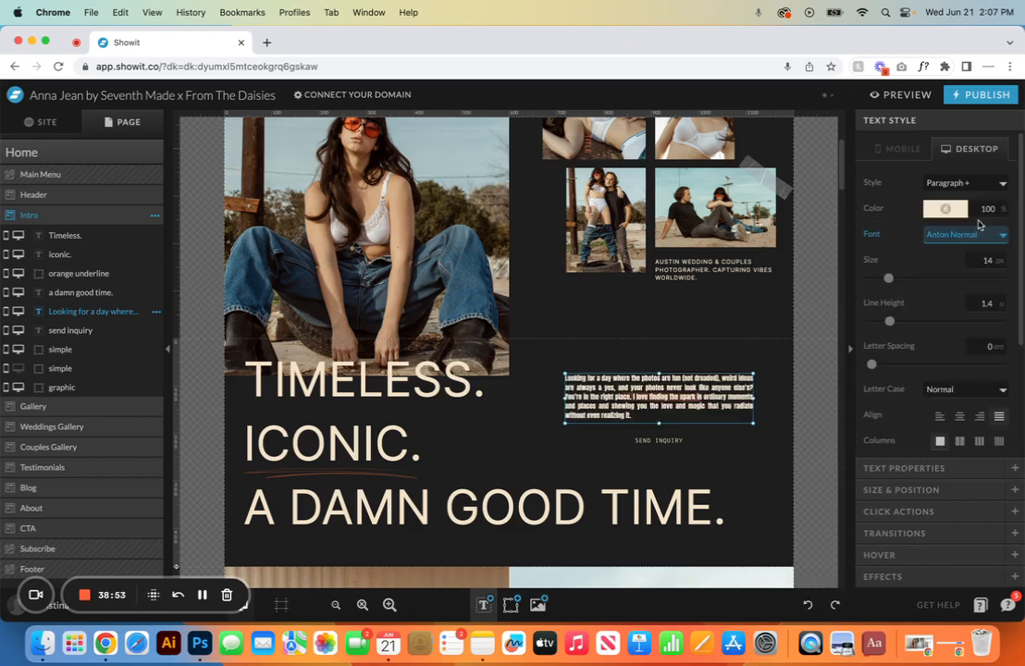
{"action": "left_click", "coordinate": [807, 604]}
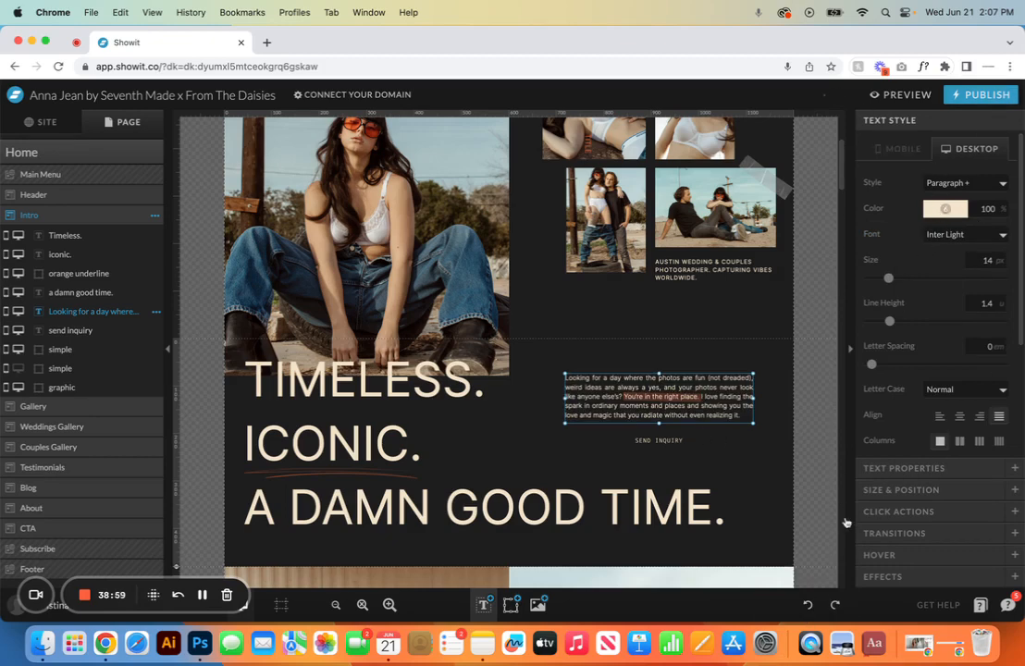
Step: Set the Send Inquiry text's click action to a Page link that goes to the Contact page
{"action": "left_click", "coordinate": [669, 441]}
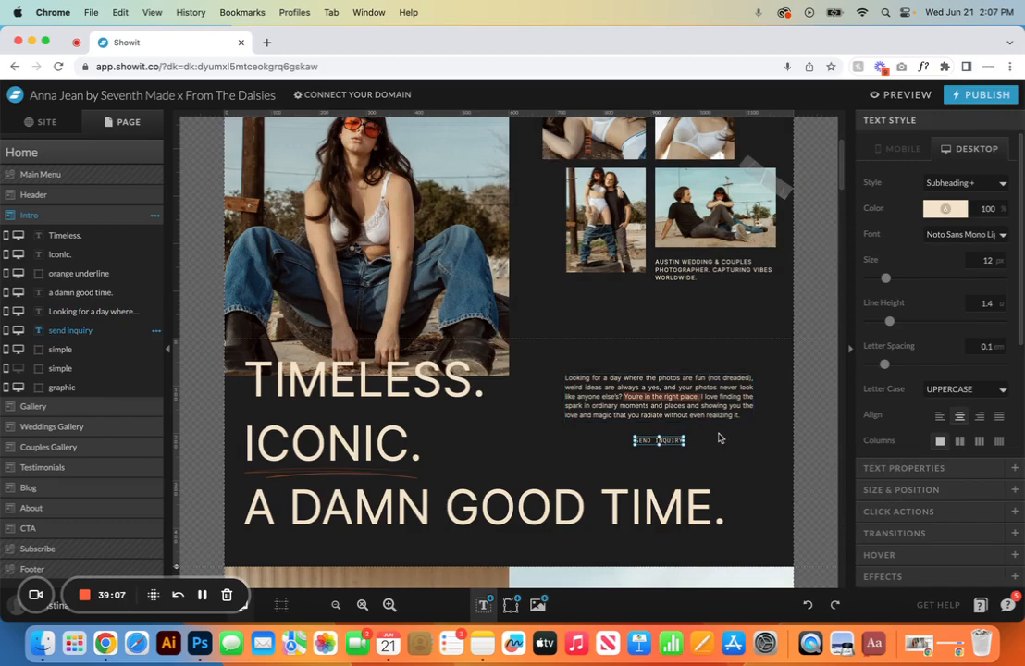
{"action": "left_click", "coordinate": [916, 512]}
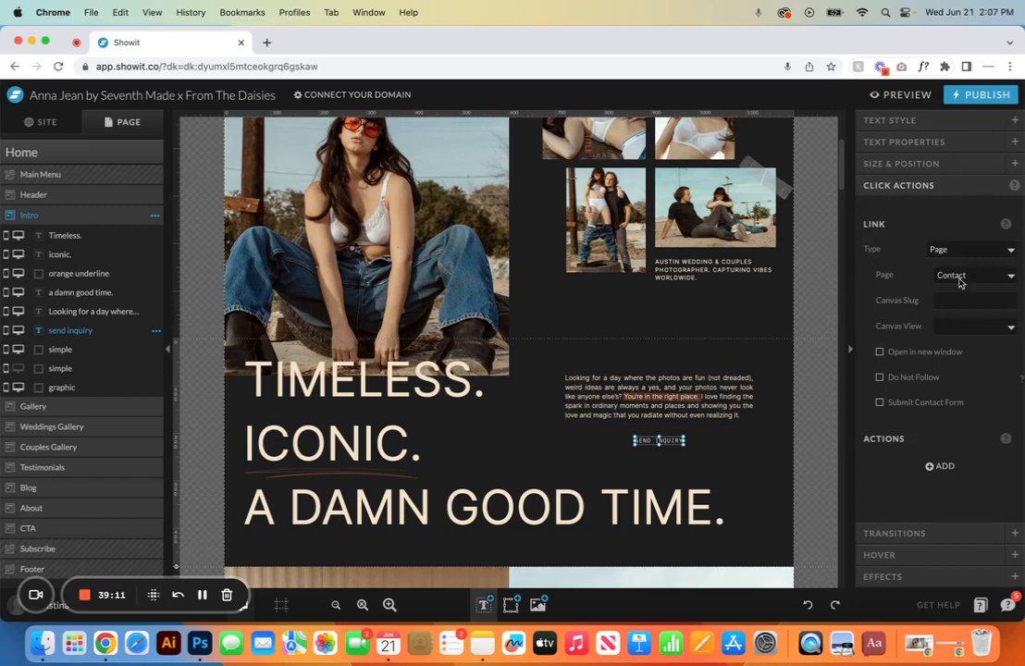
{"action": "left_click", "coordinate": [1013, 251]}
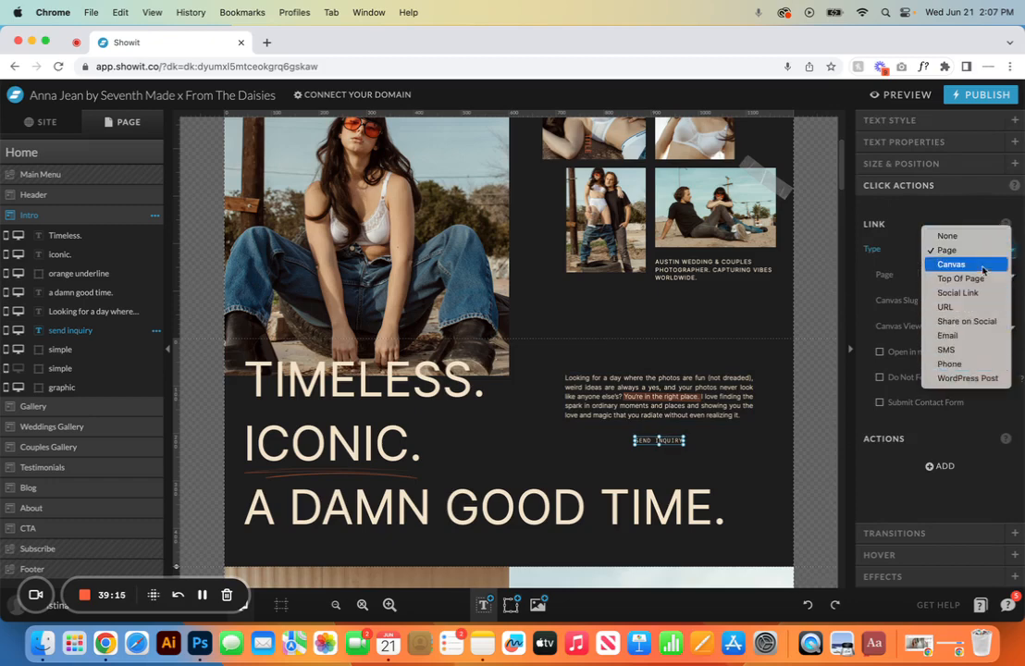
{"action": "left_click", "coordinate": [947, 250]}
{"action": "left_click", "coordinate": [967, 276]}
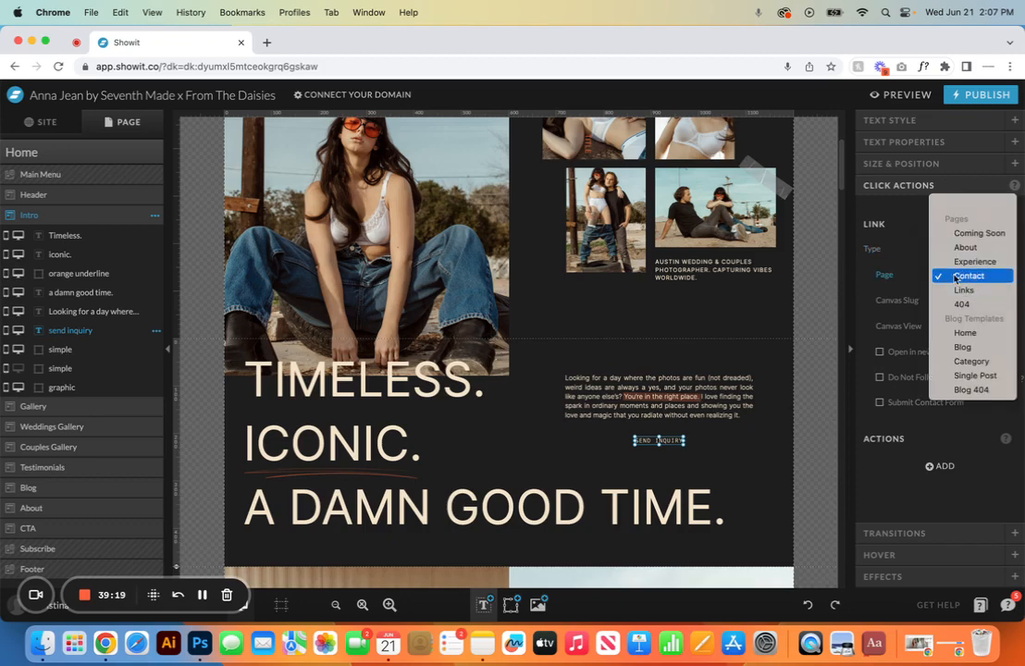
{"action": "left_click", "coordinate": [968, 276]}
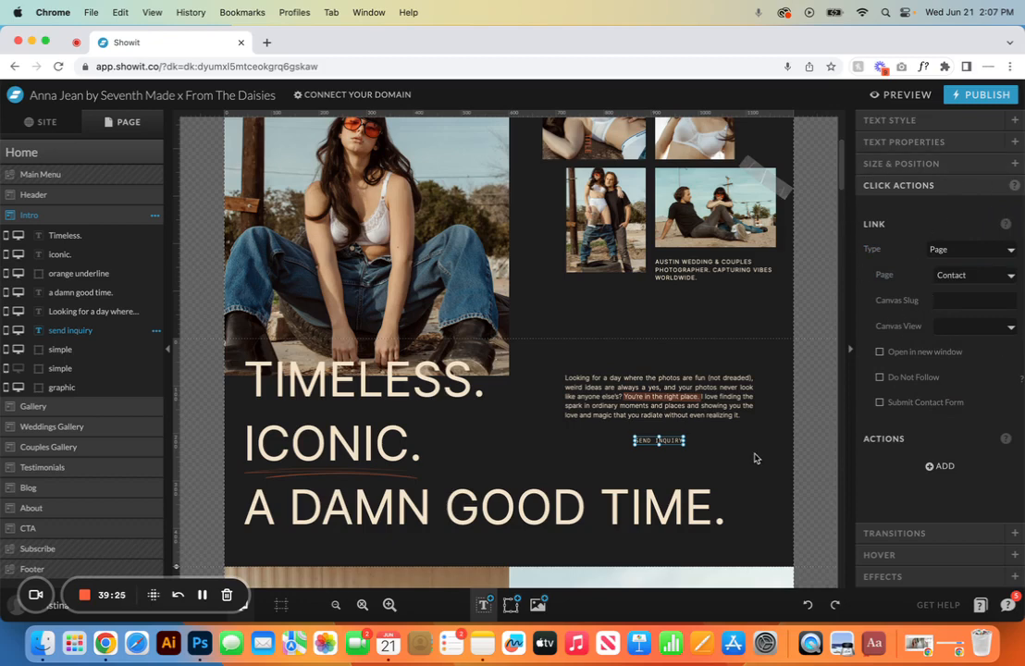
Step: Narrow the "A damn good time." text box so it wraps onto three lines, and extend the Intro canvas downward to fit
{"action": "scroll", "coordinate": [754, 458], "scroll_direction": "down", "scroll_amount": 3}
{"action": "left_click", "coordinate": [596, 359]}
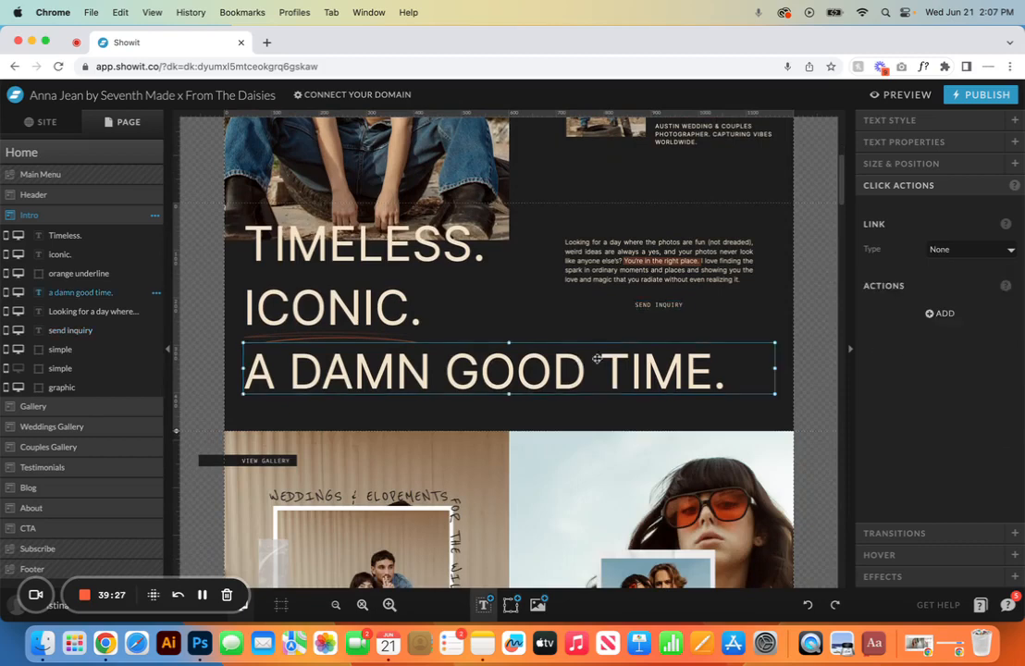
{"action": "left_click_drag", "start_coordinate": [774, 369], "coordinate": [446, 359]}
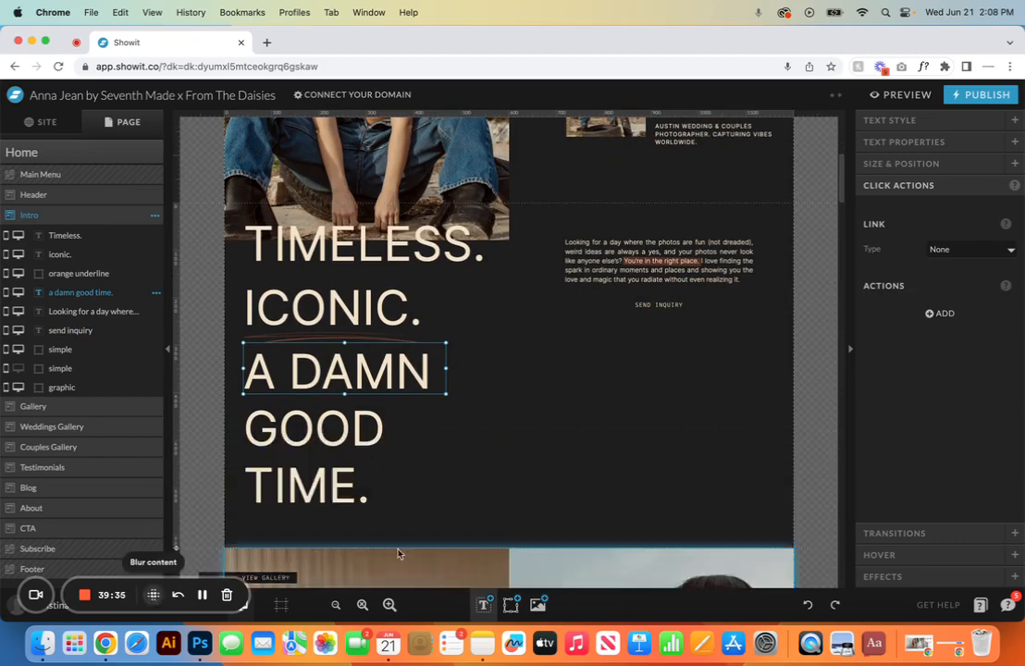
{"action": "left_click", "coordinate": [576, 462]}
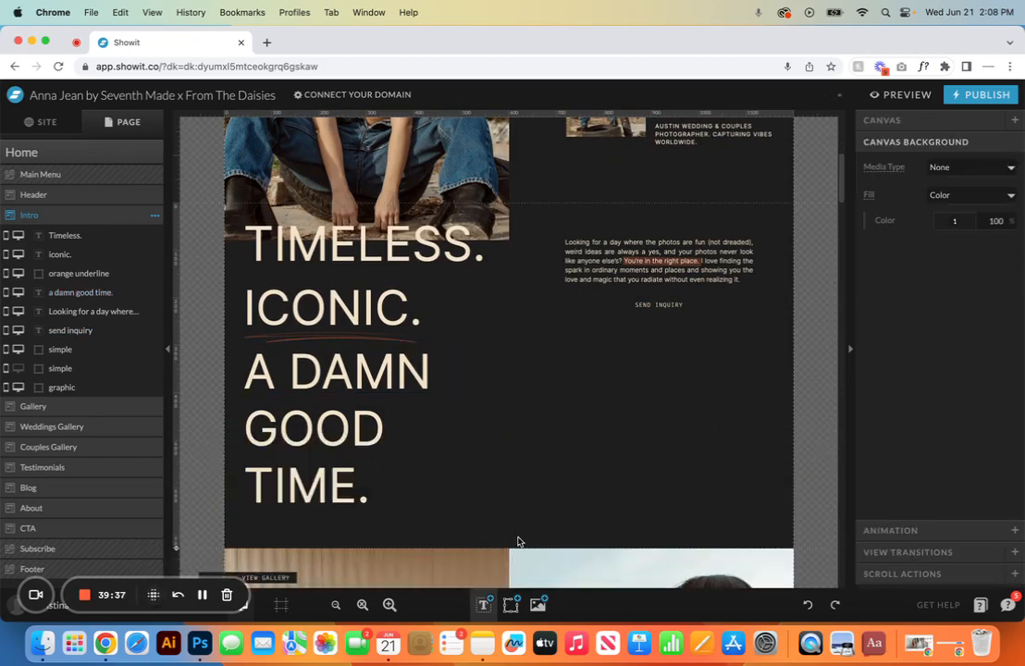
Step: Add fromthedaisies-56.jpg to the Intro canvas, shrink it and place it beside the "A damn good time." text, below Send Inquiry
{"action": "left_click", "coordinate": [537, 605]}
{"action": "left_click", "coordinate": [546, 239]}
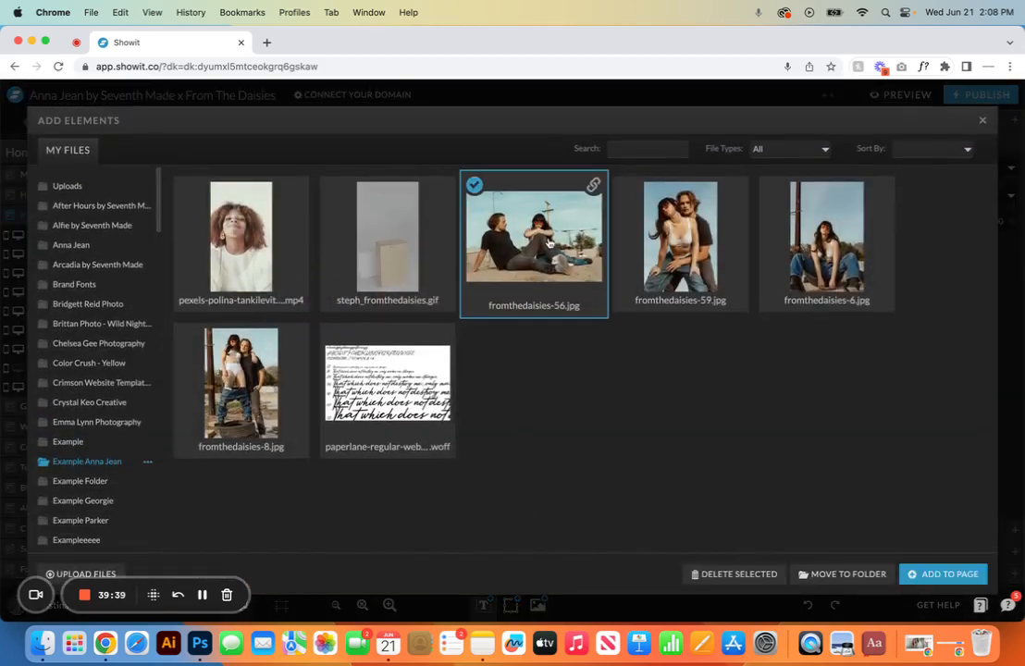
{"action": "left_click", "coordinate": [943, 573]}
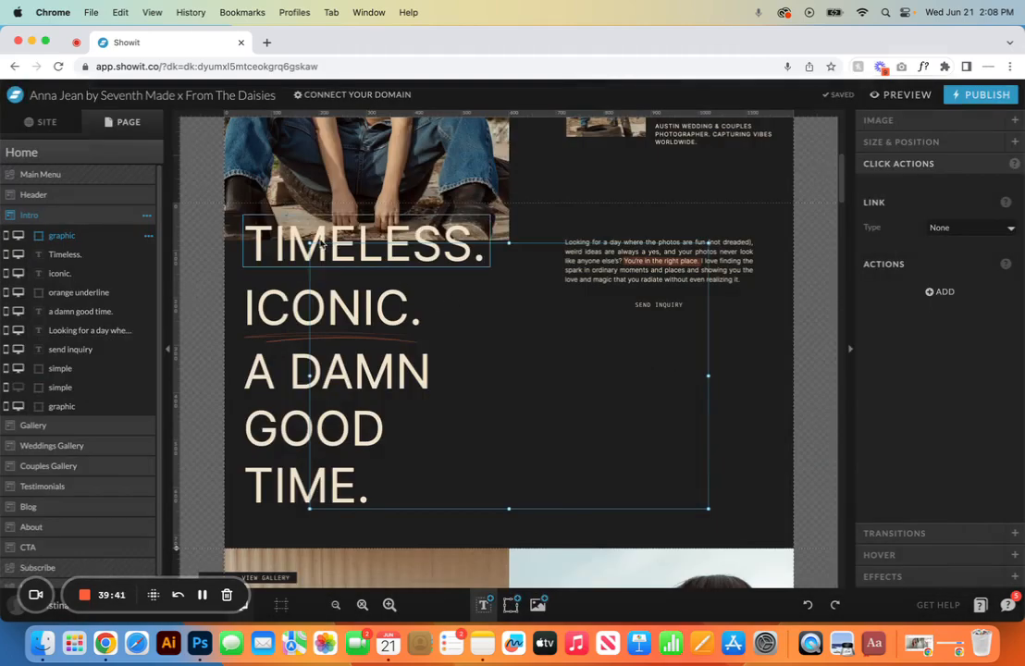
{"action": "left_click_drag", "start_coordinate": [308, 243], "coordinate": [373, 310]}
{"action": "left_click_drag", "start_coordinate": [544, 379], "coordinate": [603, 395]}
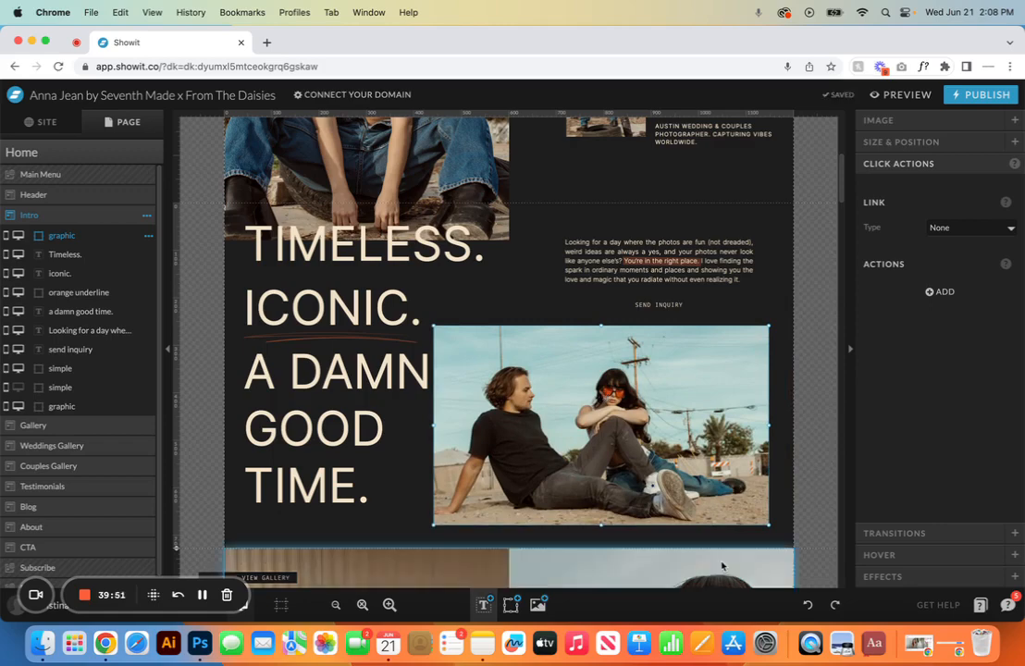
Step: Undo the image placement, the Intro canvas extension and the narrowing of the "A damn good time." text box
{"action": "left_click", "coordinate": [809, 605]}
{"action": "left_click", "coordinate": [808, 605]}
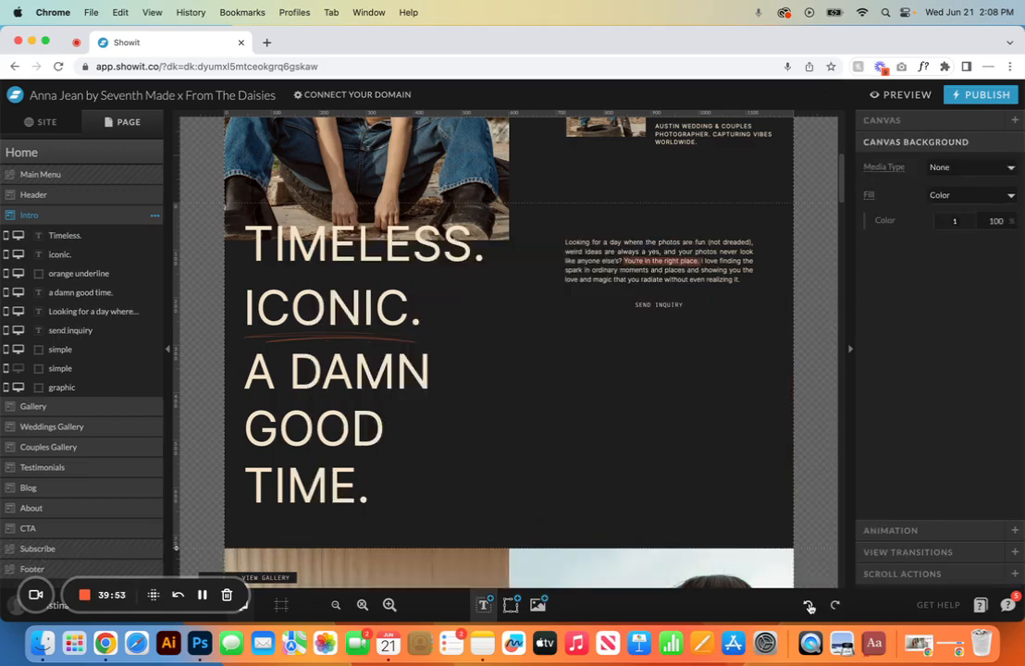
{"action": "left_click", "coordinate": [808, 605]}
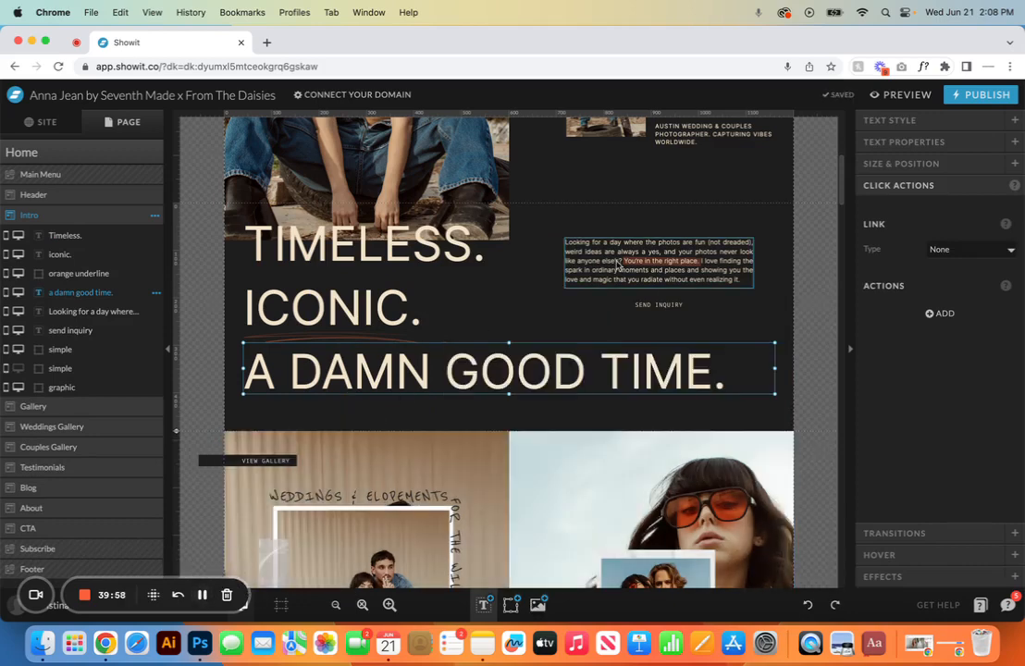
{"action": "left_click", "coordinate": [586, 262]}
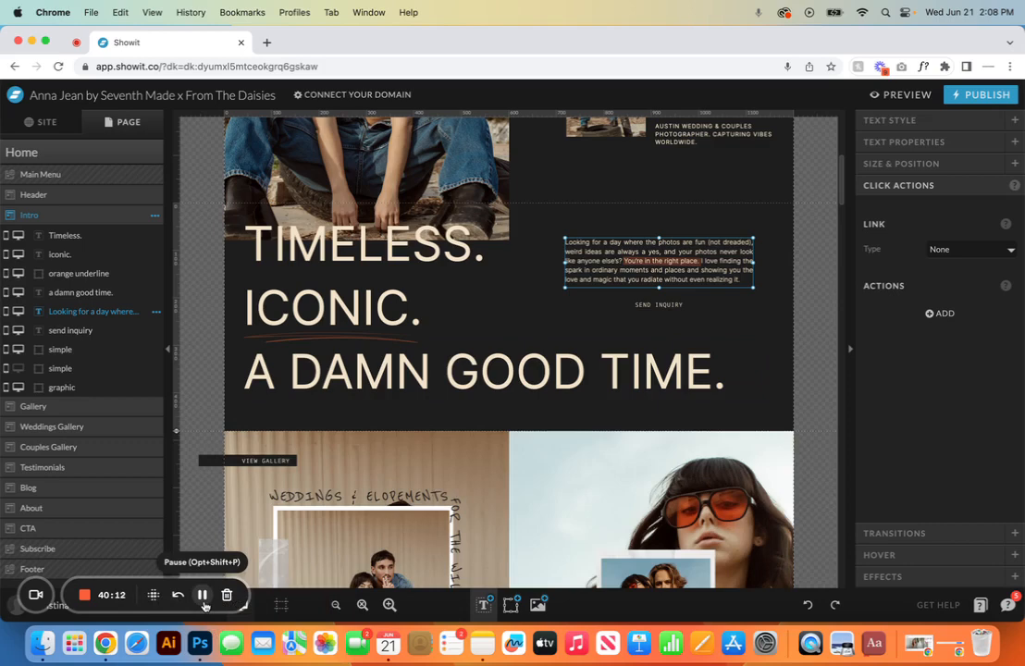
{"action": "left_click", "coordinate": [761, 321]}
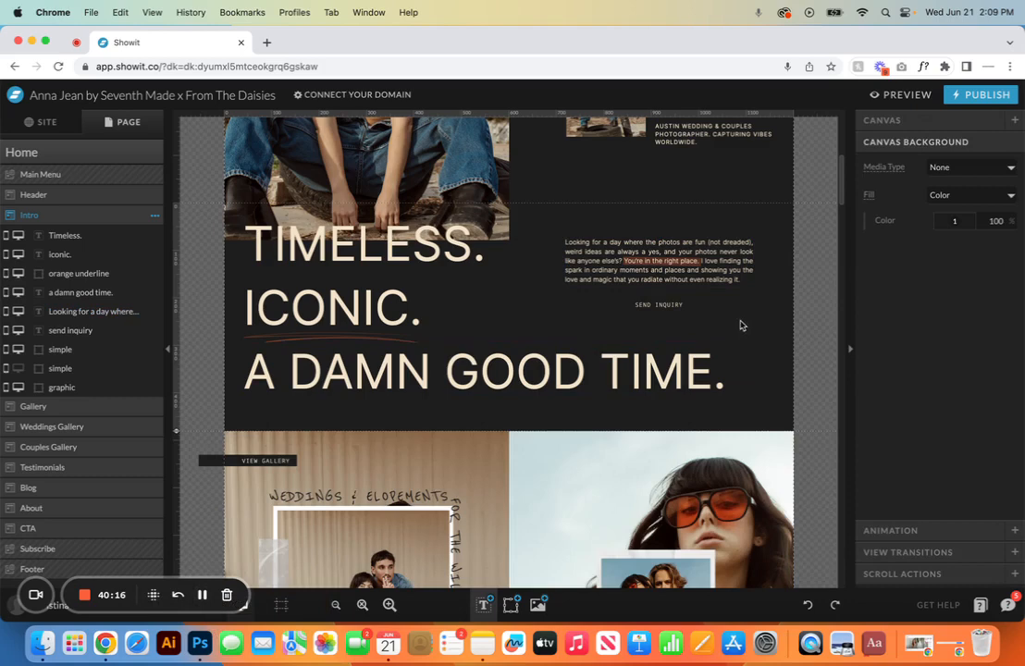
Step: Try colour swatches 6, 5, 4 and 3 in turn as the Header canvas background
{"action": "left_click", "coordinate": [41, 195]}
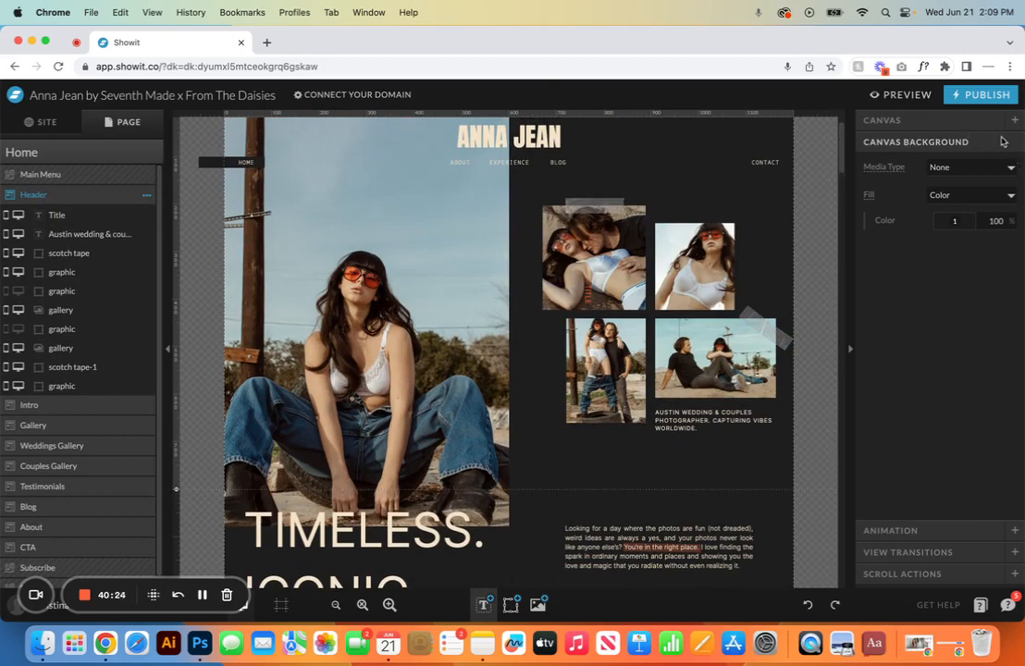
{"action": "left_click", "coordinate": [962, 221]}
{"action": "left_click", "coordinate": [958, 258]}
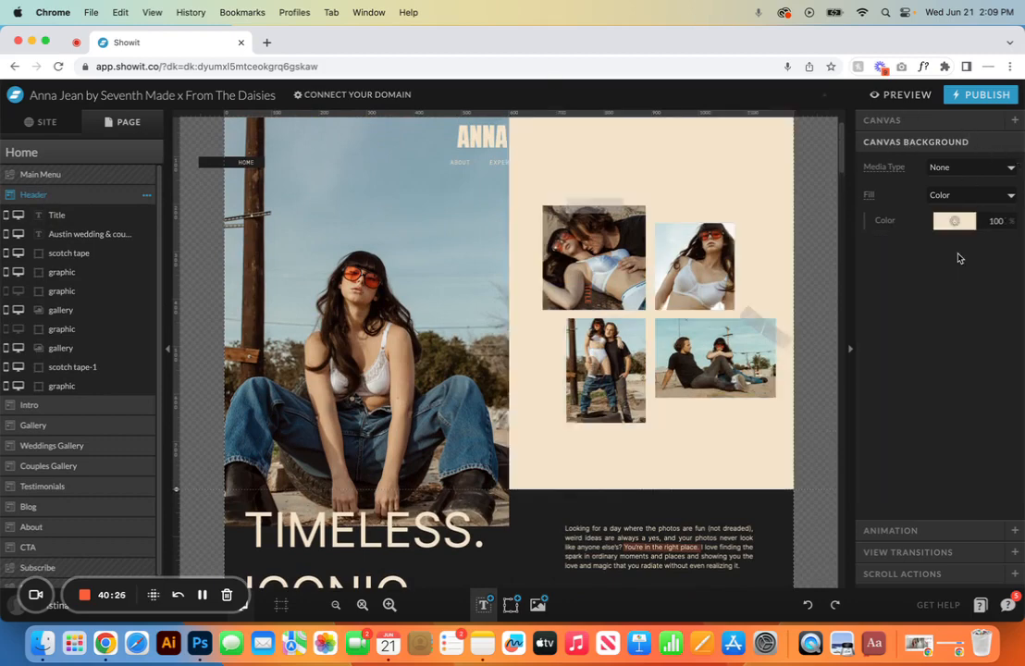
{"action": "left_click", "coordinate": [954, 221]}
{"action": "left_click", "coordinate": [937, 265]}
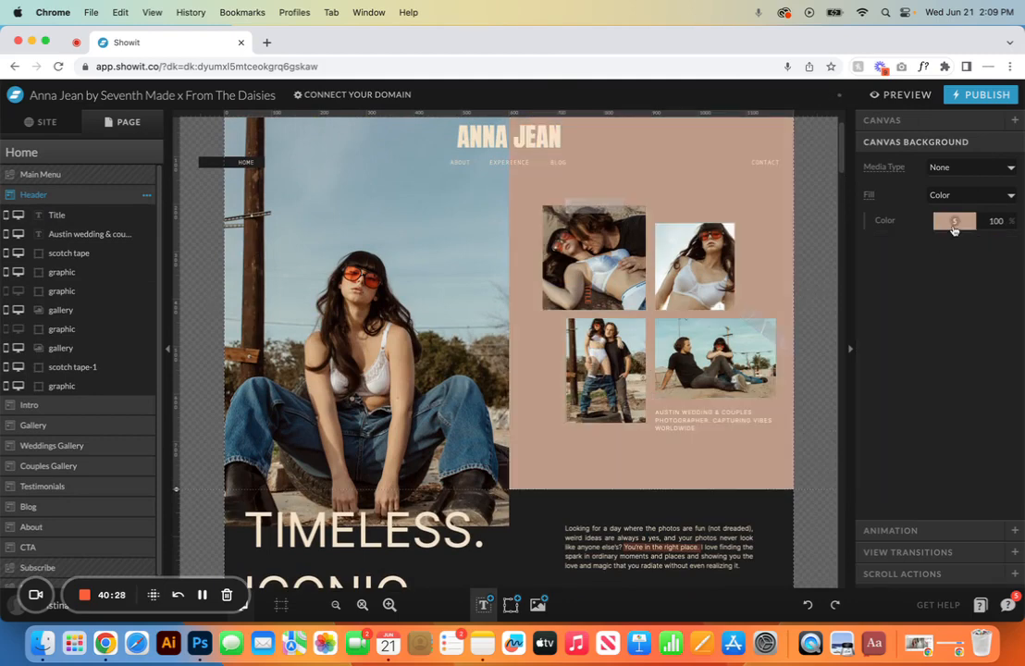
{"action": "left_click", "coordinate": [953, 227]}
{"action": "left_click", "coordinate": [921, 254]}
{"action": "left_click", "coordinate": [951, 221]}
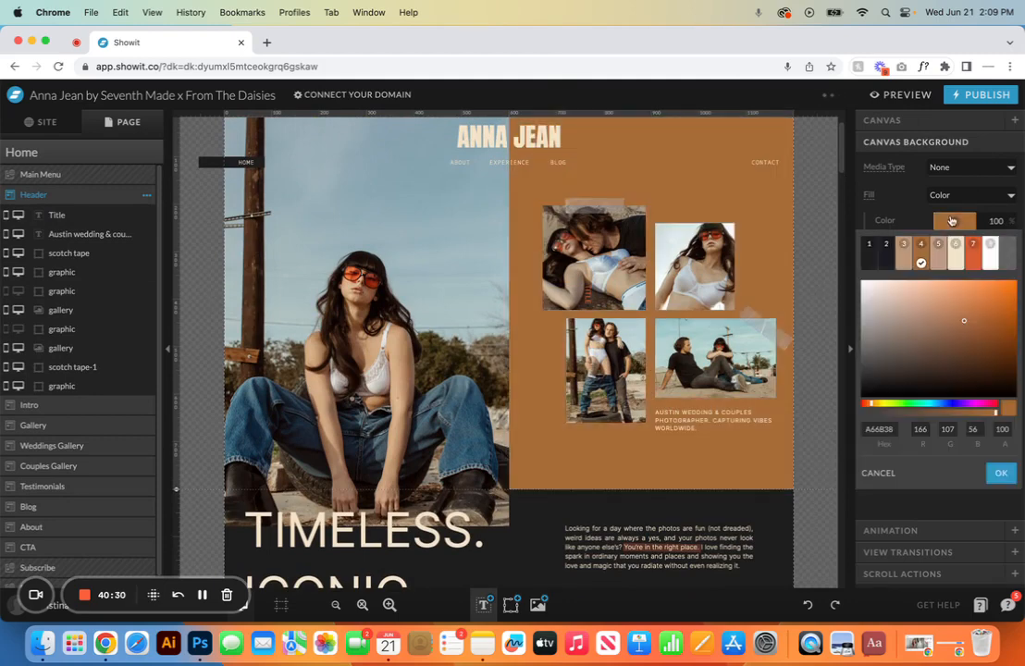
{"action": "left_click", "coordinate": [903, 265]}
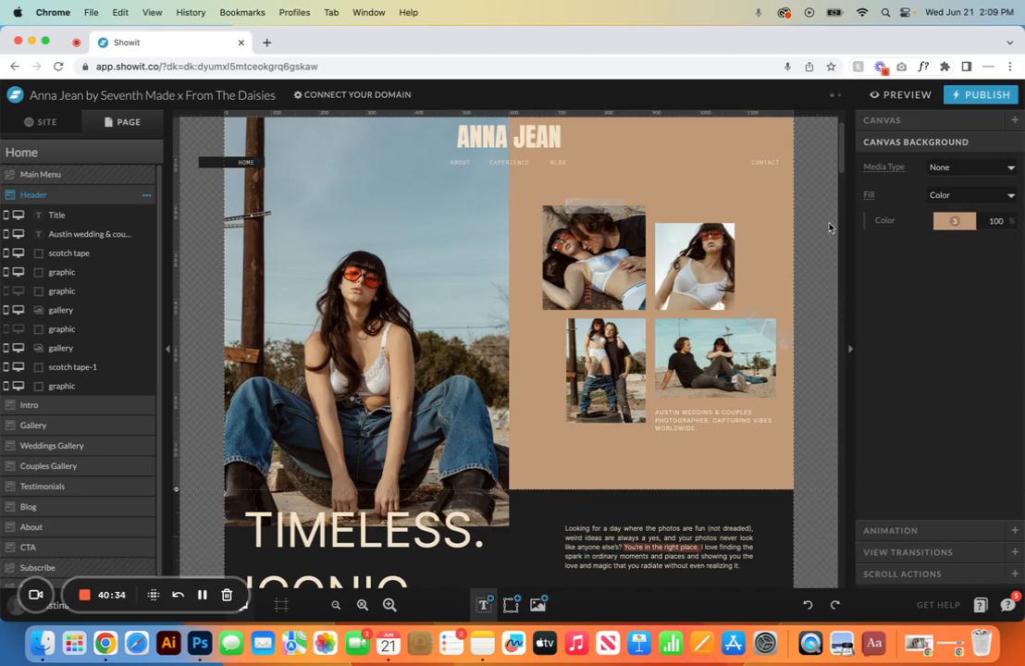
Step: Show the mobile view beside the desktop view and delete the stray Title text from the Header canvas
{"action": "left_click", "coordinate": [171, 603]}
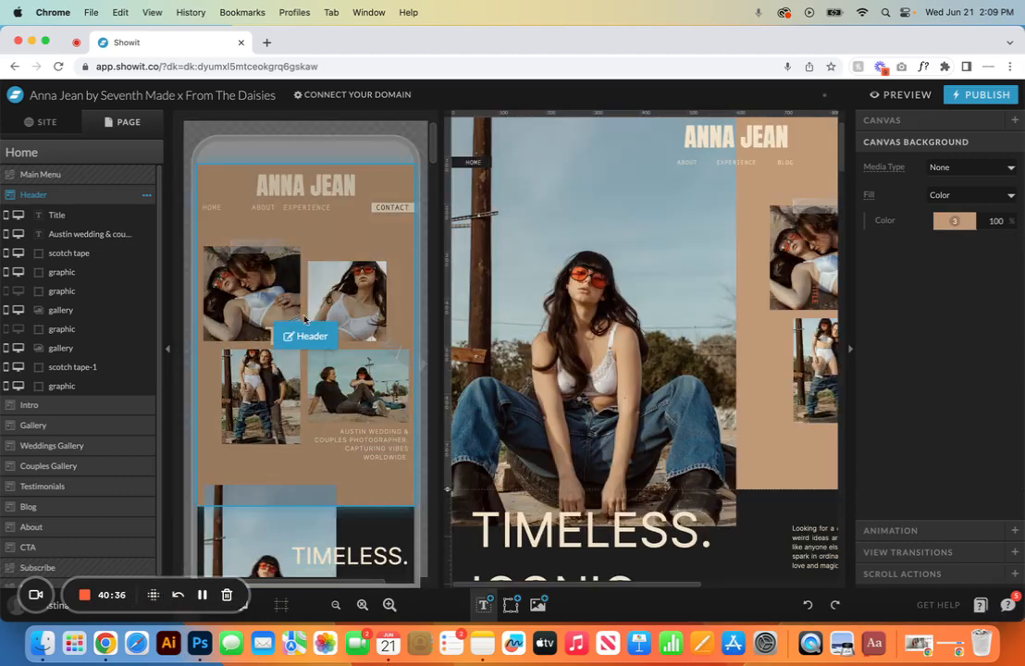
{"action": "left_click", "coordinate": [377, 256]}
{"action": "left_click", "coordinate": [305, 342]}
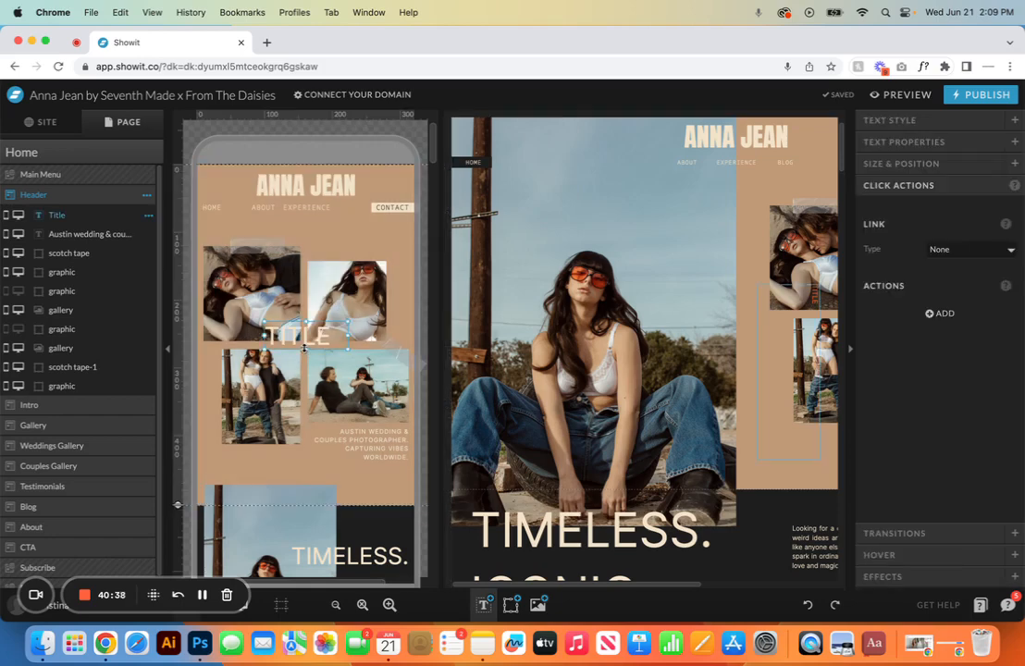
{"action": "key", "text": "Delete"}
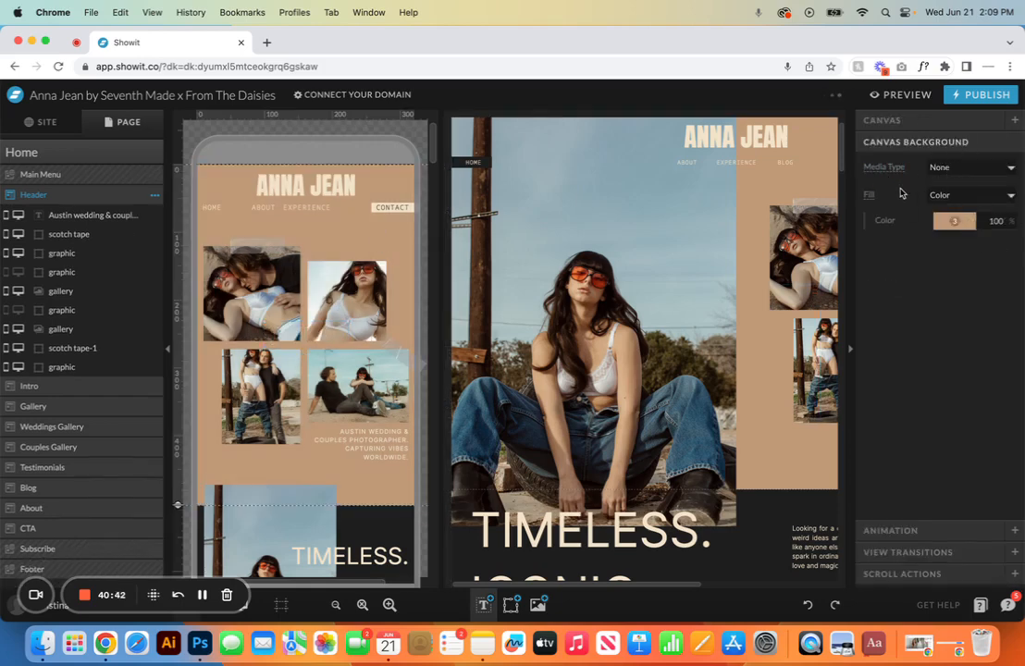
Step: Split the Header fill by device, try swatches 6 and 4 on mobile, and merge the fills using the mobile colour
{"action": "left_click", "coordinate": [871, 196]}
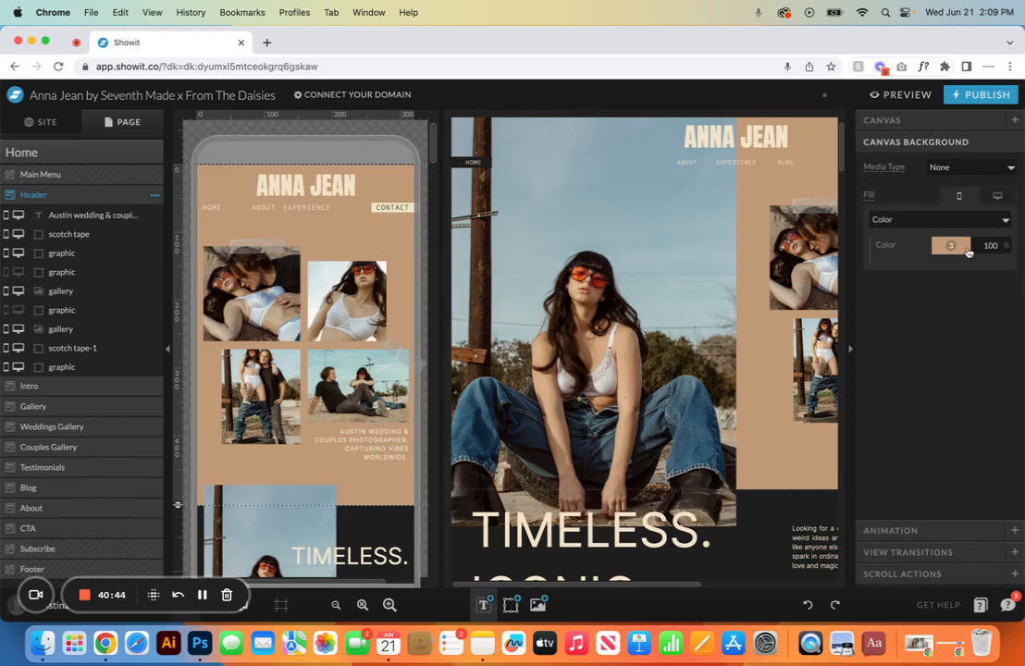
{"action": "left_click", "coordinate": [962, 248]}
{"action": "left_click", "coordinate": [950, 276]}
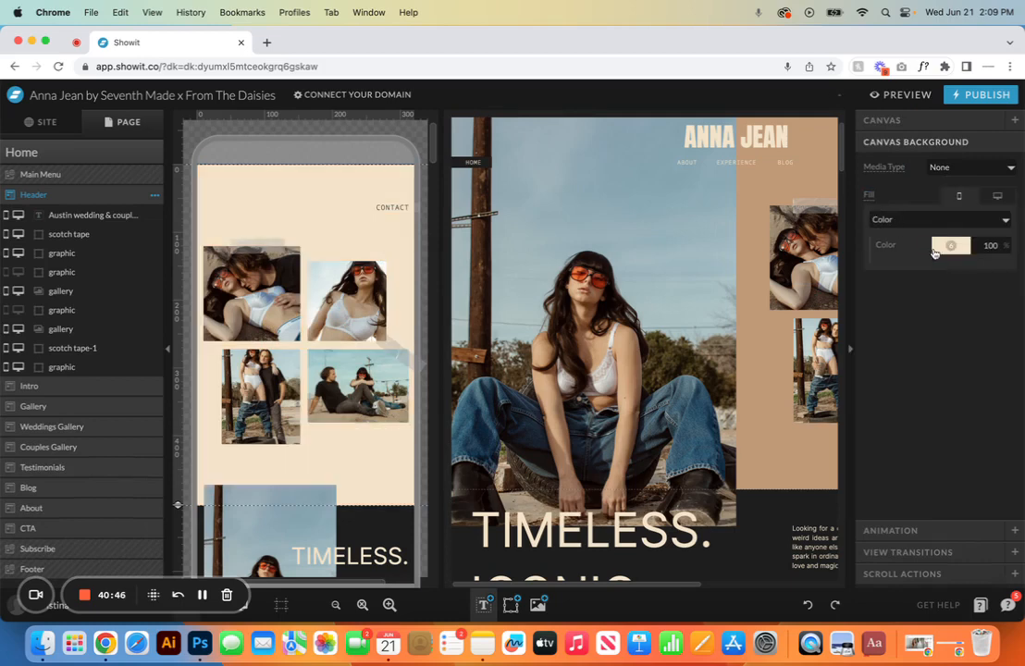
{"action": "left_click", "coordinate": [952, 244]}
{"action": "left_click", "coordinate": [915, 269]}
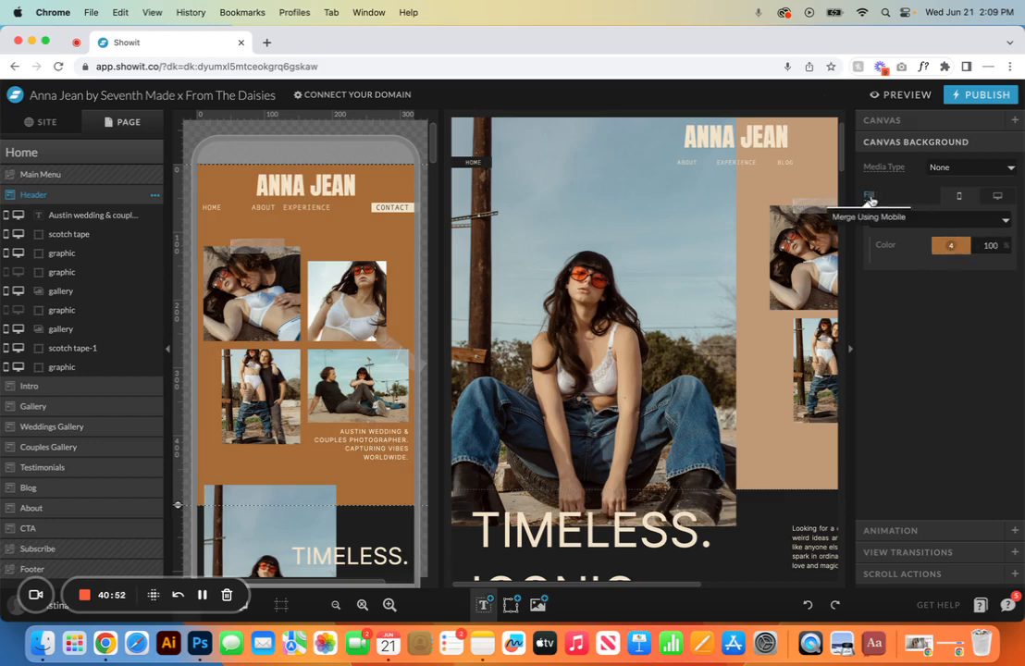
{"action": "left_click", "coordinate": [844, 220]}
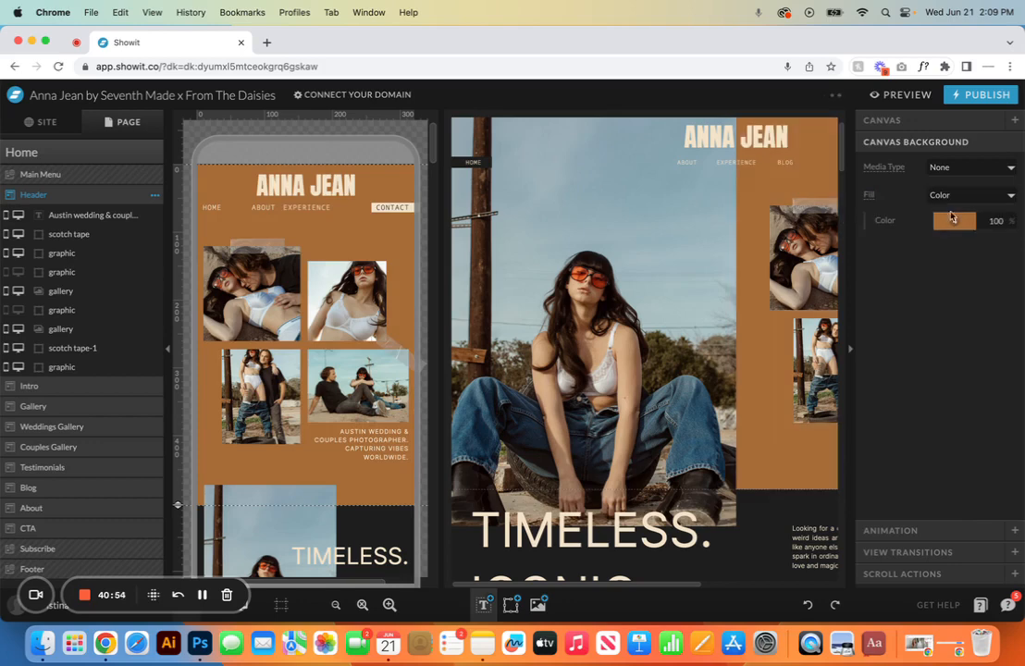
Step: Try swatch 6 as the Header background on both devices, and set it back to swatch 1
{"action": "left_click", "coordinate": [952, 220]}
{"action": "left_click", "coordinate": [960, 262]}
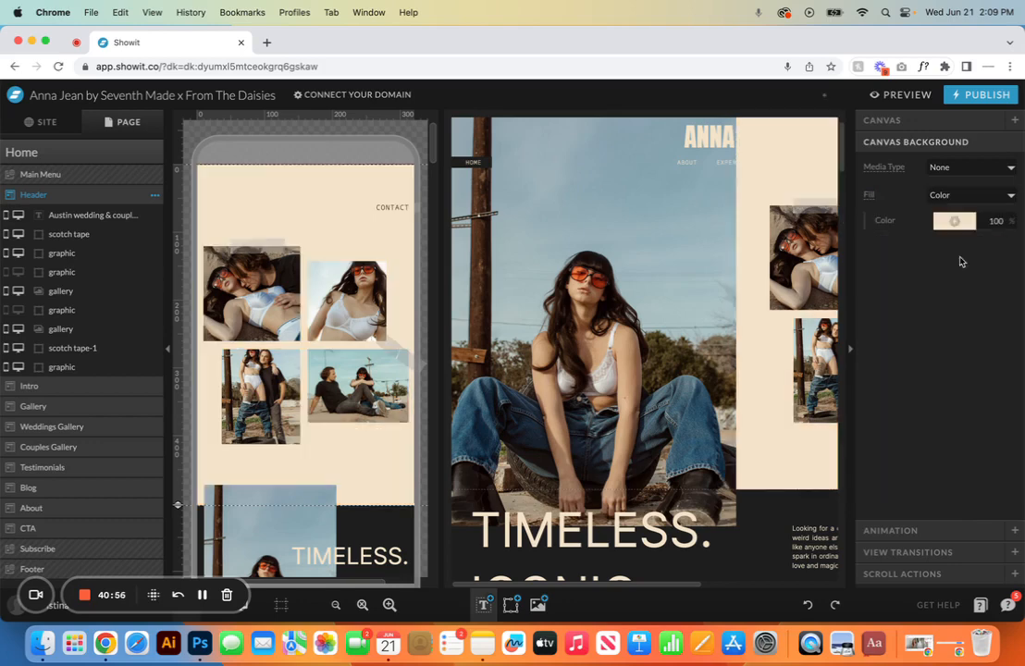
{"action": "left_click", "coordinate": [953, 220]}
{"action": "left_click", "coordinate": [869, 256]}
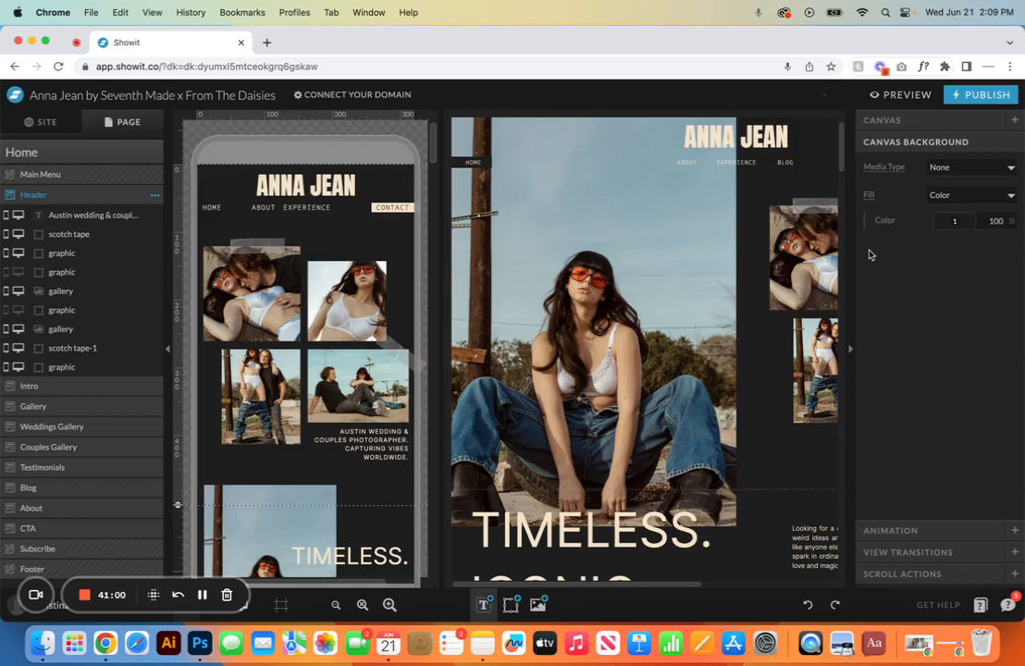
Step: Set the Header canvas background media type to Image, using fromthedaisies-56.jpg
{"action": "left_click", "coordinate": [1012, 167]}
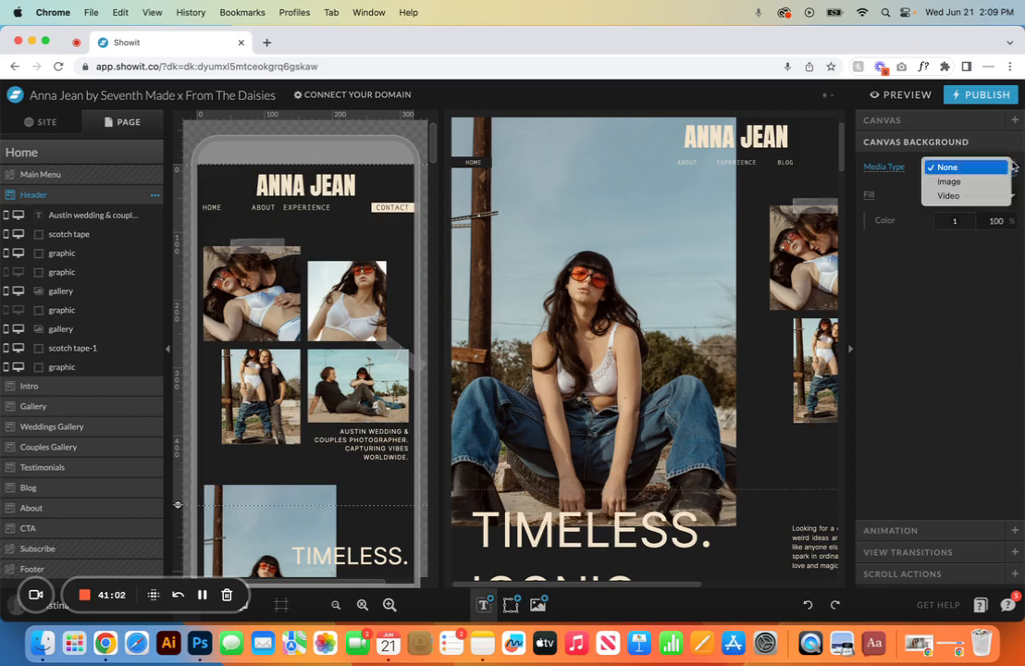
{"action": "left_click", "coordinate": [952, 181]}
{"action": "left_click", "coordinate": [945, 238]}
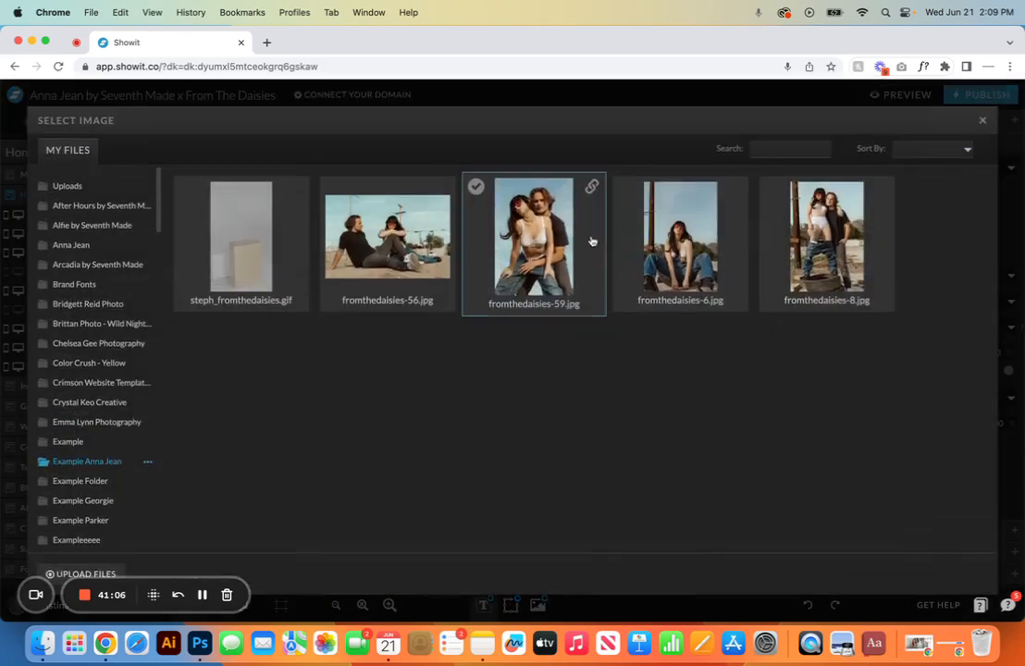
{"action": "double_click", "coordinate": [393, 225]}
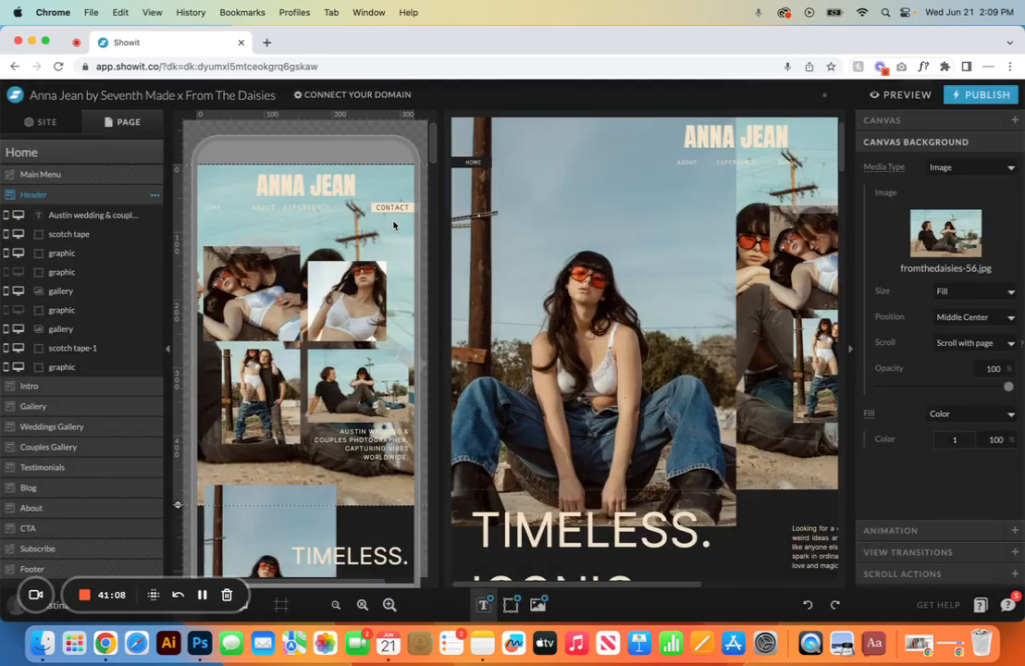
Step: Review the background image's size and position options, and try Fixed scrolling before returning to Scroll with page
{"action": "left_click", "coordinate": [1009, 292]}
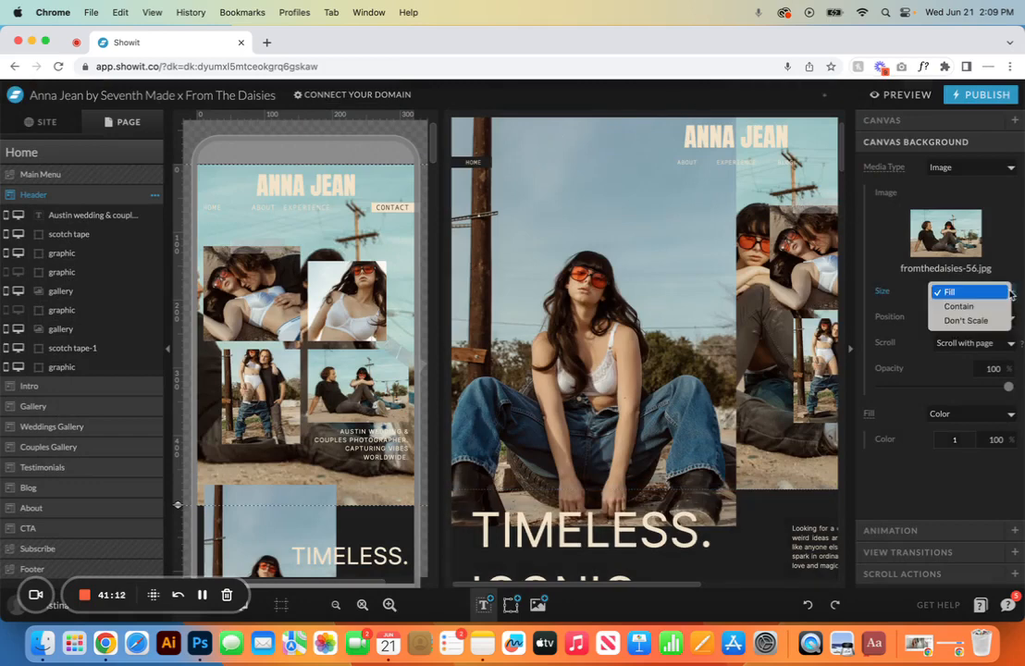
{"action": "left_click", "coordinate": [1009, 293]}
{"action": "left_click", "coordinate": [1008, 318]}
{"action": "left_click", "coordinate": [1008, 319]}
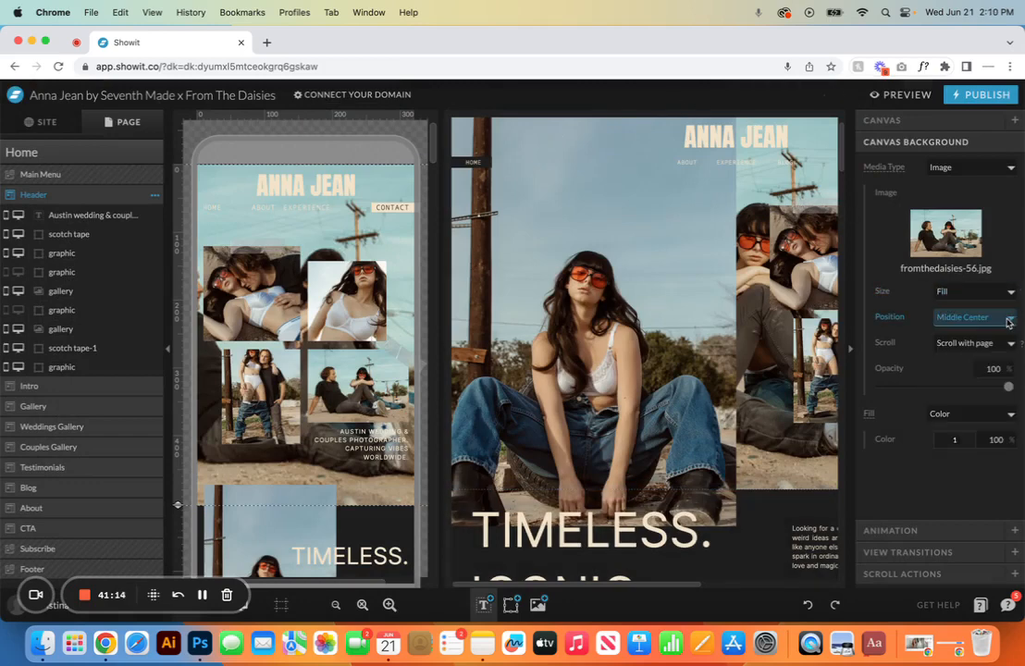
{"action": "left_click", "coordinate": [1008, 343]}
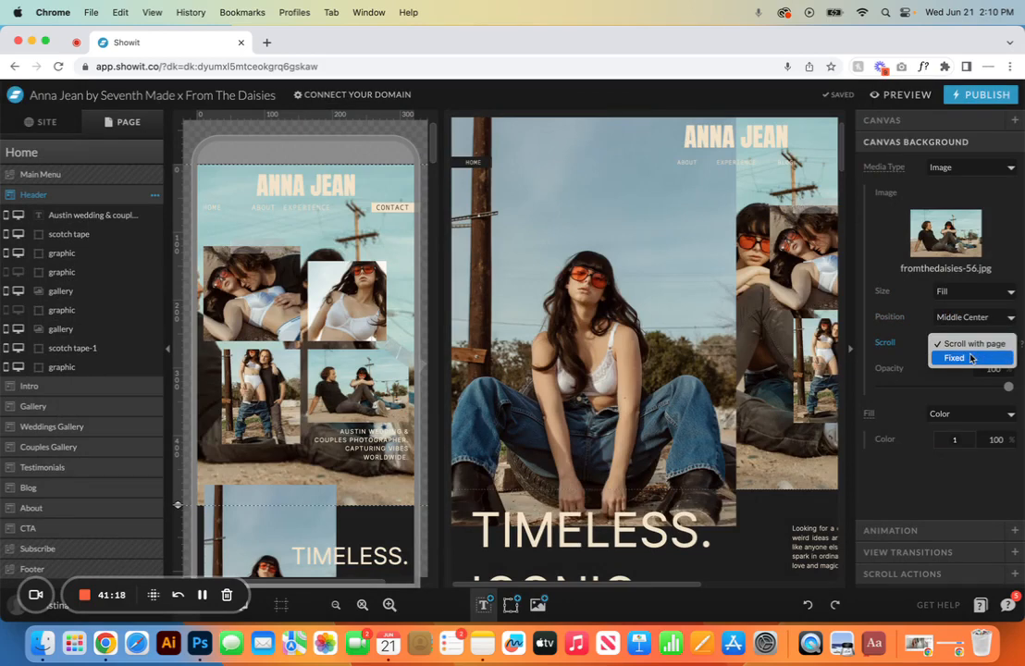
{"action": "left_click", "coordinate": [970, 358]}
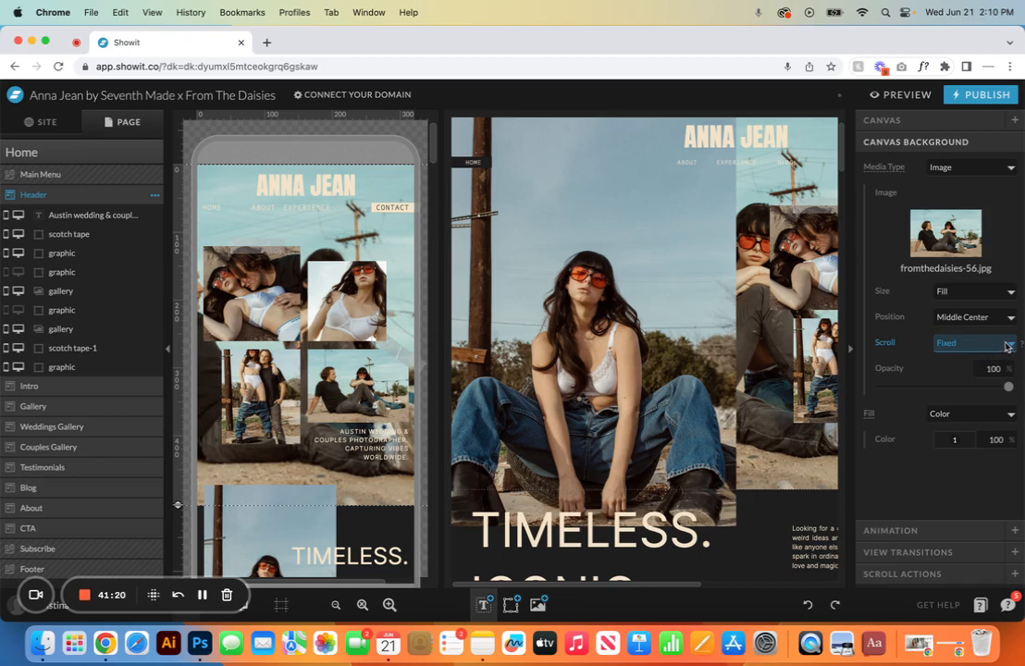
{"action": "left_click", "coordinate": [1007, 345]}
{"action": "left_click", "coordinate": [991, 333]}
Step: Set the Header background image's opacity to 10 over a swatch 7 fill, and return to the desktop-only view
{"action": "left_click_drag", "start_coordinate": [1007, 386], "coordinate": [946, 392]}
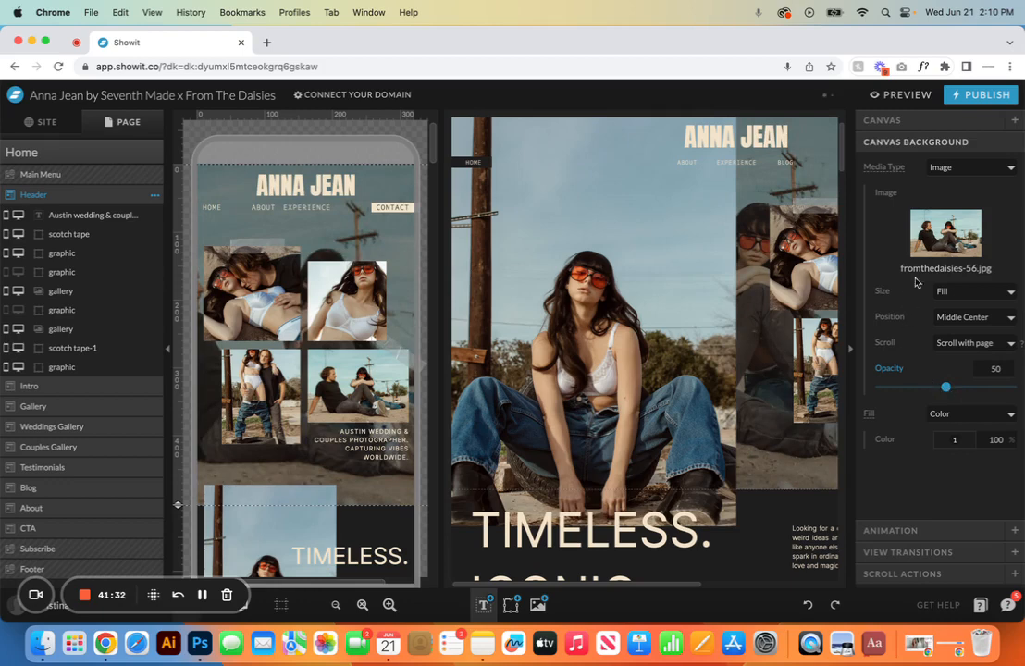
{"action": "left_click", "coordinate": [954, 439]}
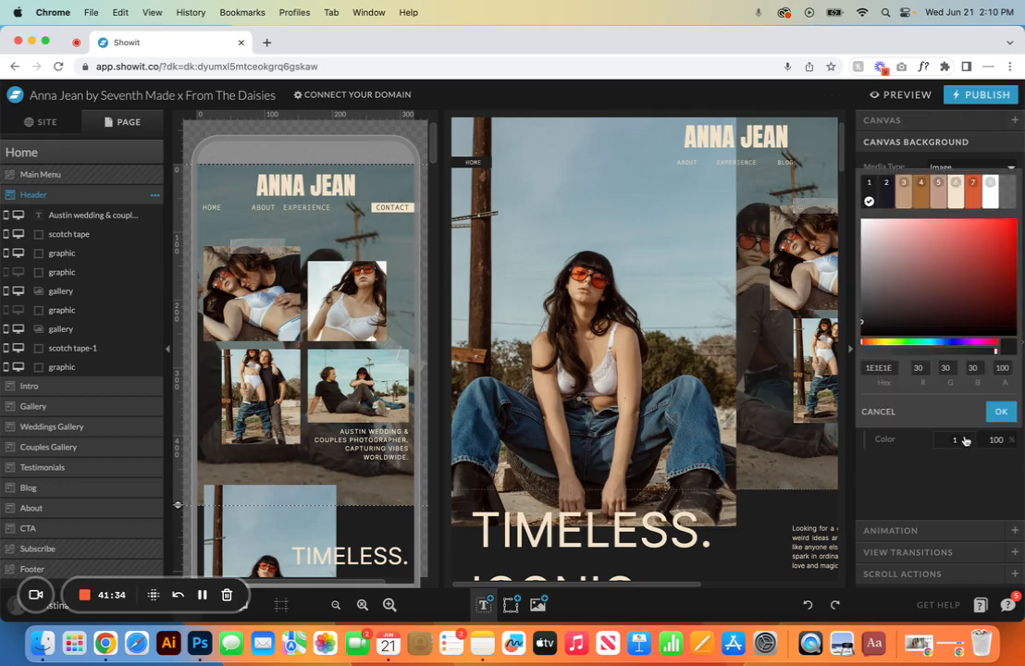
{"action": "left_click", "coordinate": [940, 267]}
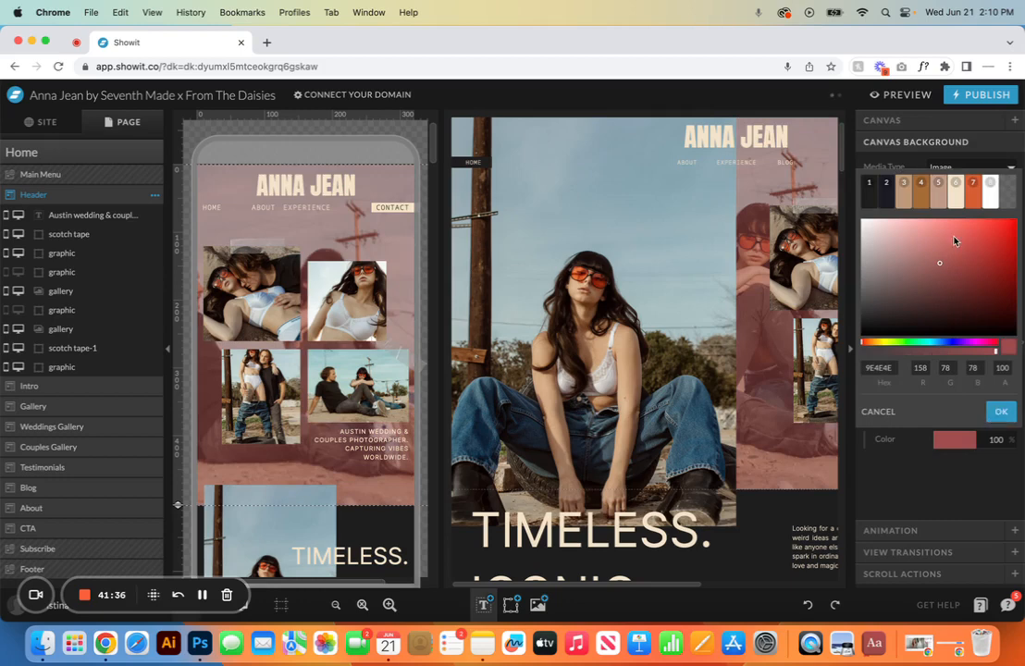
{"action": "left_click", "coordinate": [973, 182]}
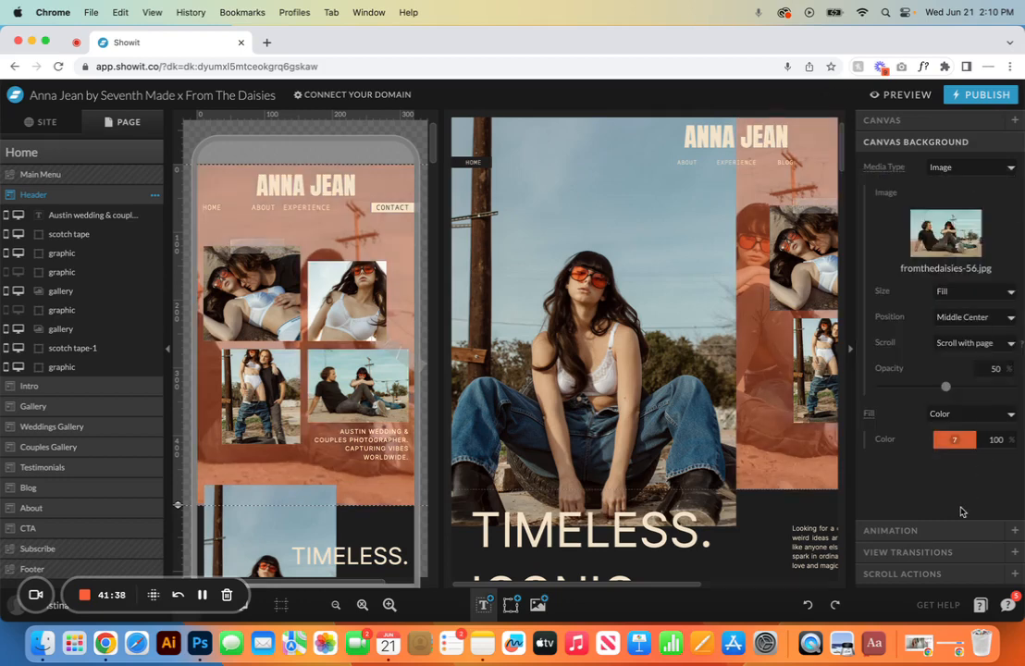
{"action": "left_click_drag", "start_coordinate": [947, 387], "coordinate": [898, 388]}
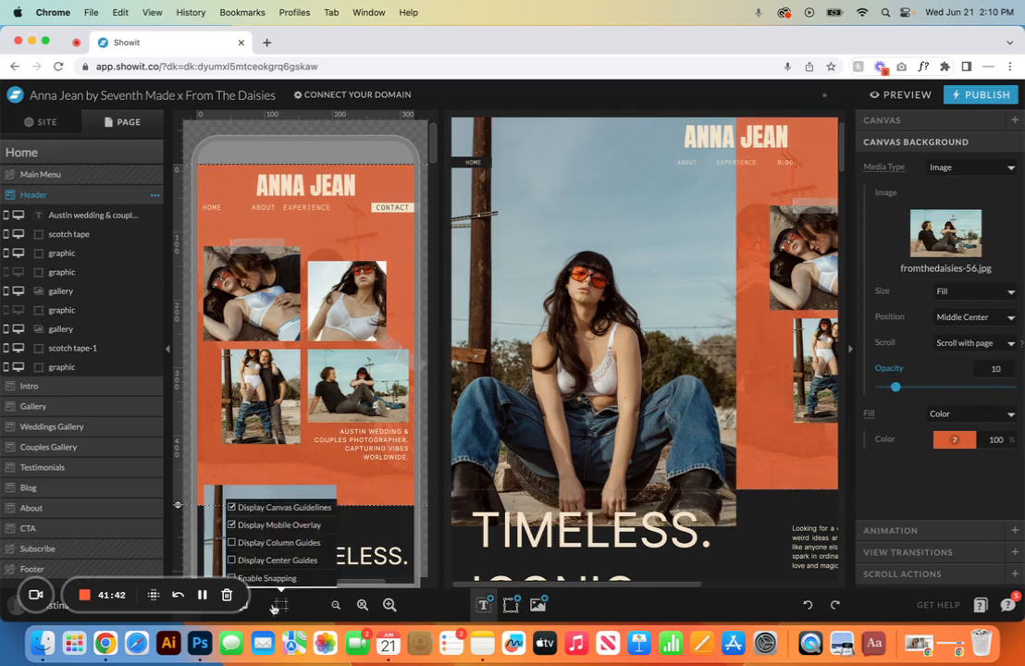
{"action": "left_click", "coordinate": [246, 612]}
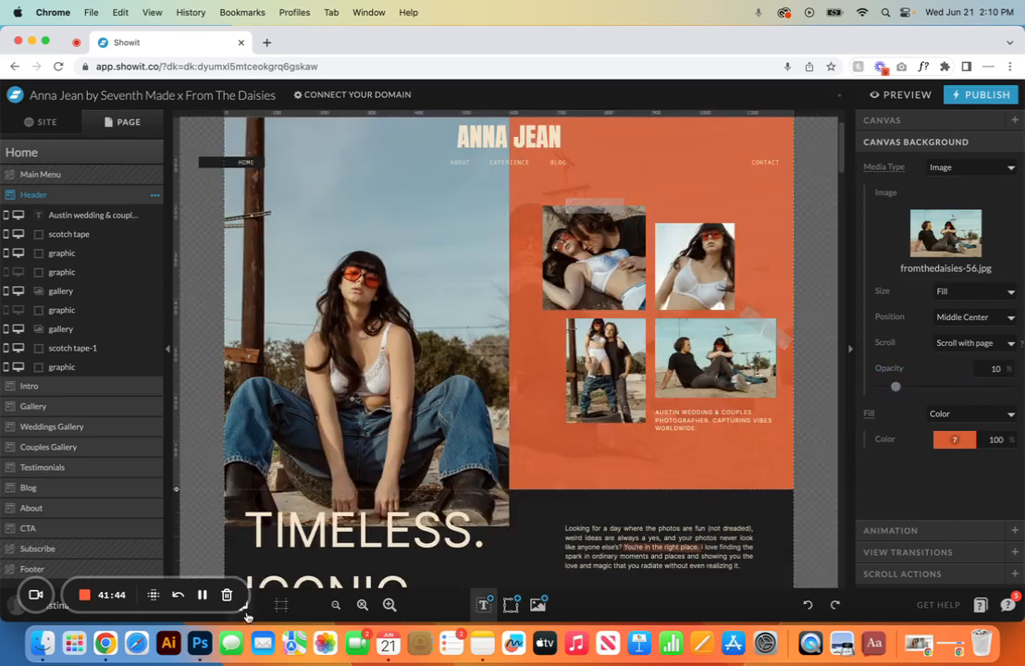
{"action": "scroll", "coordinate": [557, 446], "scroll_direction": "up", "scroll_amount": 1}
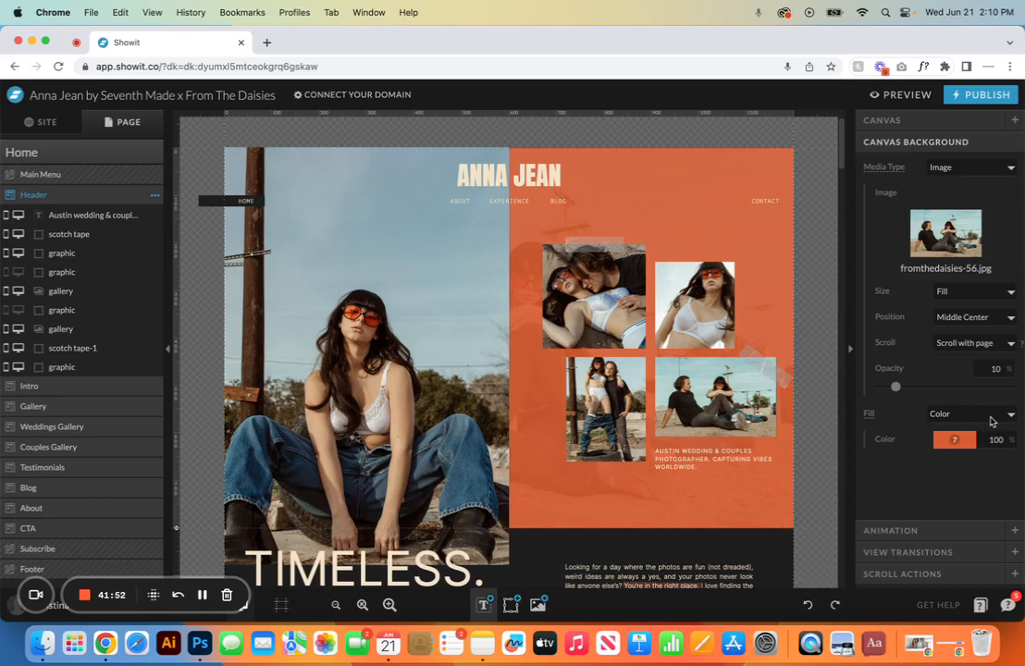
Step: Remove the Header canvas's background image by setting its media type to None, and change the fill to Gradient
{"action": "left_click", "coordinate": [1010, 169]}
{"action": "left_click", "coordinate": [996, 154]}
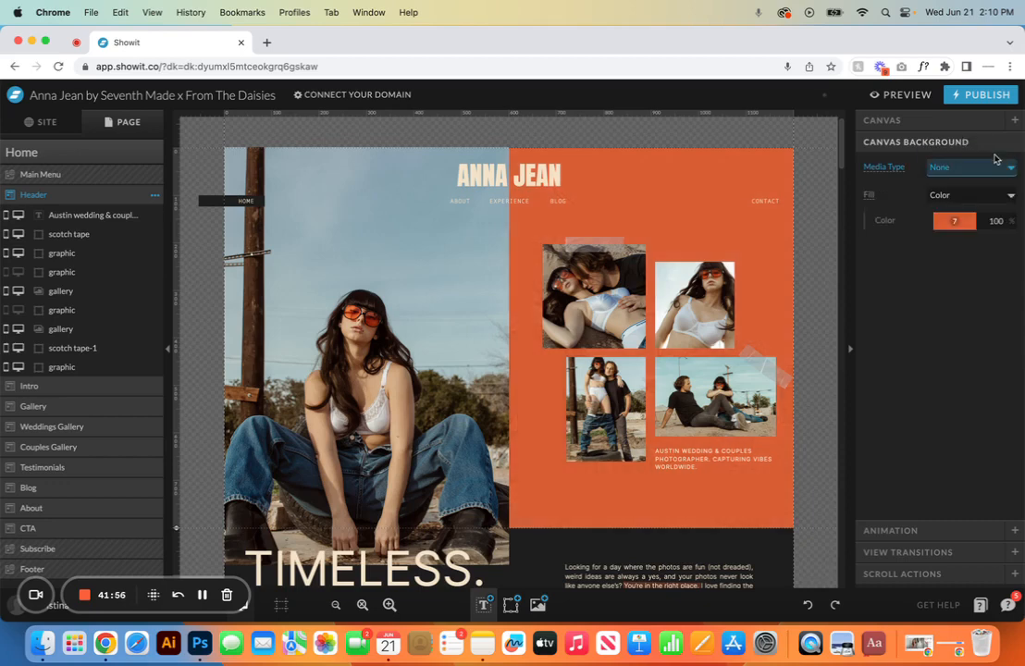
{"action": "left_click", "coordinate": [1012, 196]}
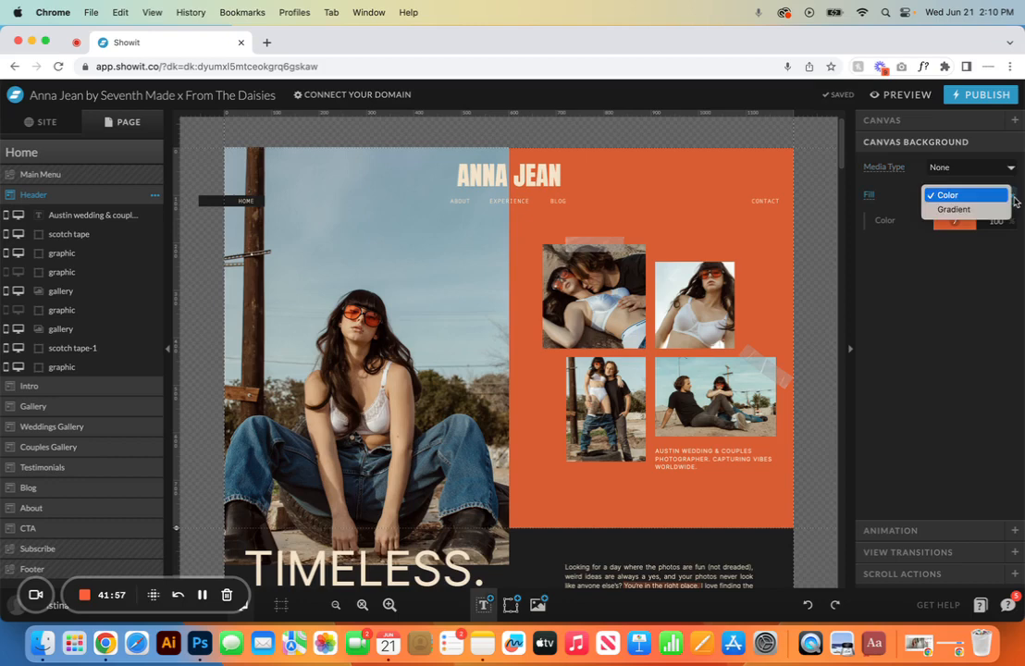
{"action": "left_click", "coordinate": [952, 209]}
Step: Set the Header gradient's start color to swatch 5 and its end color to swatch 1
{"action": "left_click", "coordinate": [956, 229]}
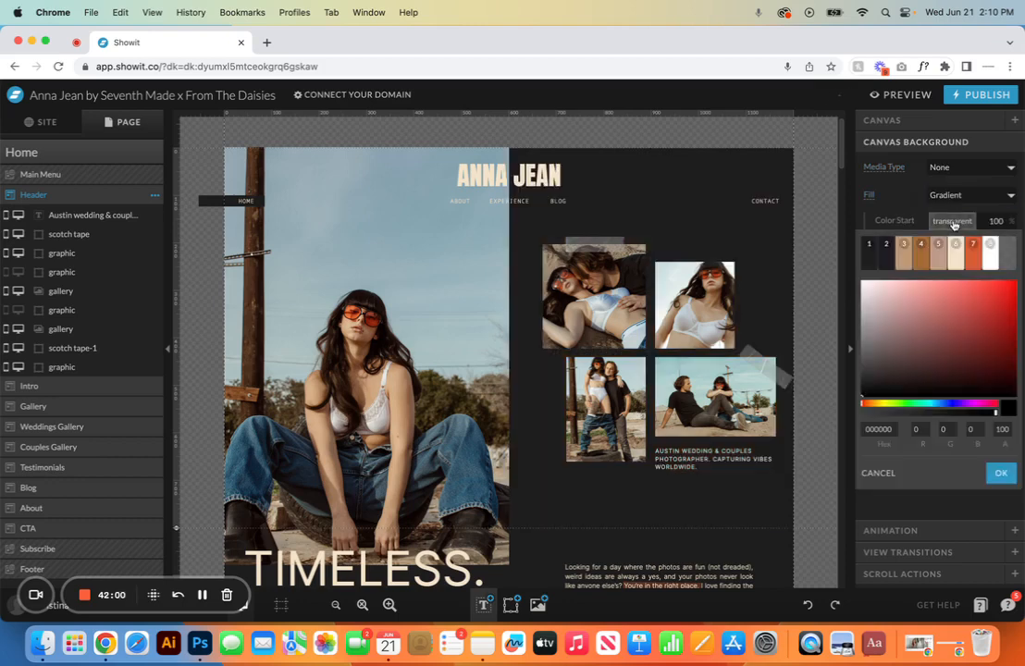
{"action": "left_click", "coordinate": [871, 257]}
{"action": "left_click", "coordinate": [951, 246]}
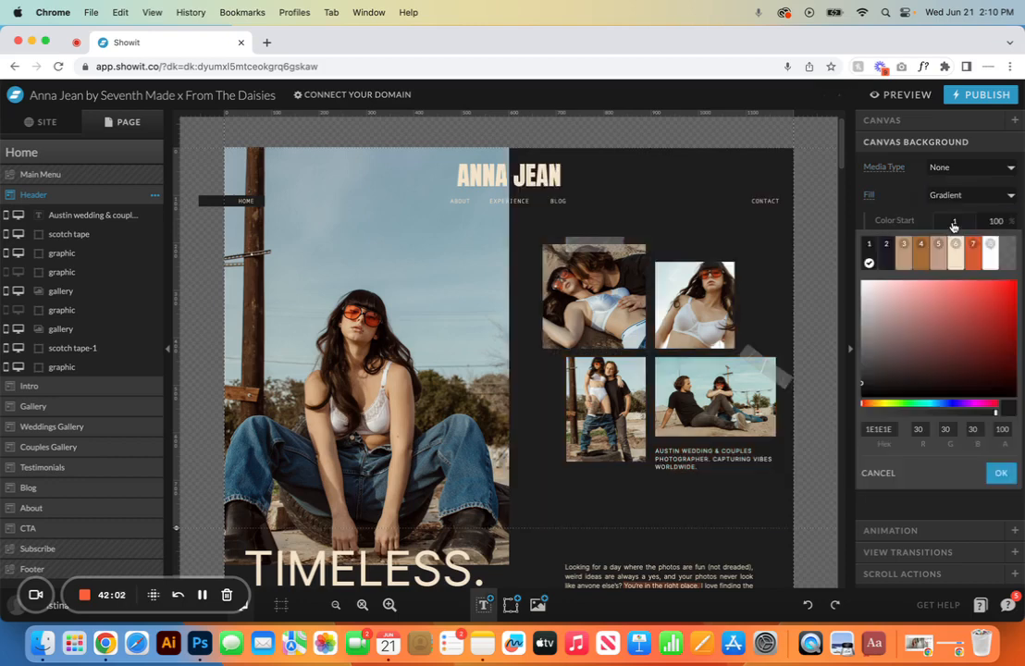
{"action": "left_click", "coordinate": [936, 260]}
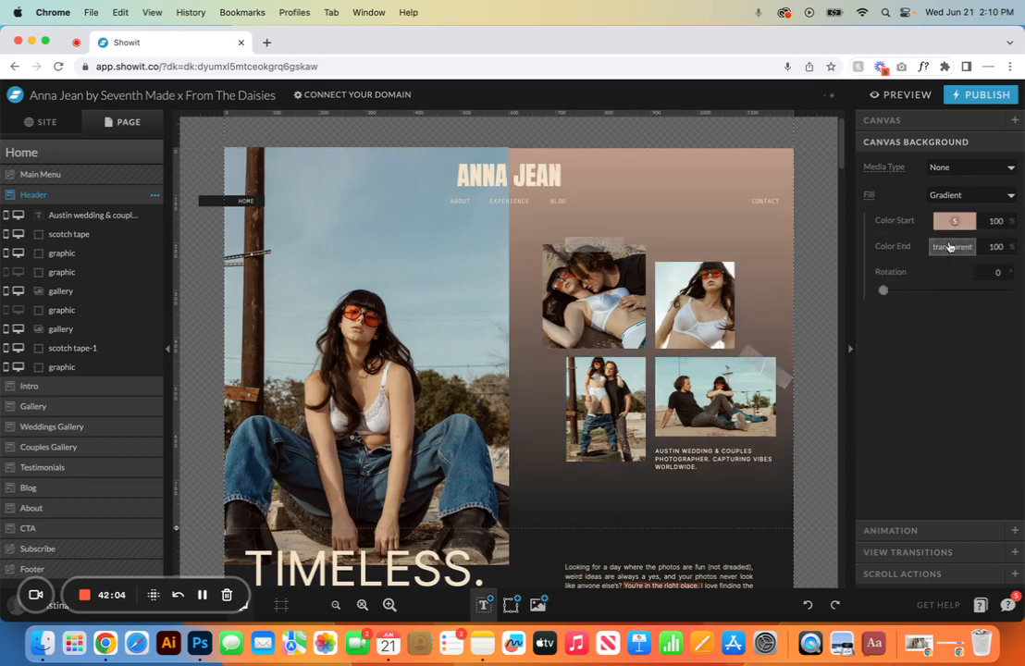
{"action": "left_click", "coordinate": [952, 246]}
{"action": "left_click", "coordinate": [869, 270]}
Step: Try other start colors for the Header gradient, including swatch 4, ending on swatch 6
{"action": "left_click", "coordinate": [953, 220]}
{"action": "left_click", "coordinate": [909, 261]}
{"action": "left_click", "coordinate": [952, 220]}
{"action": "left_click", "coordinate": [922, 255]}
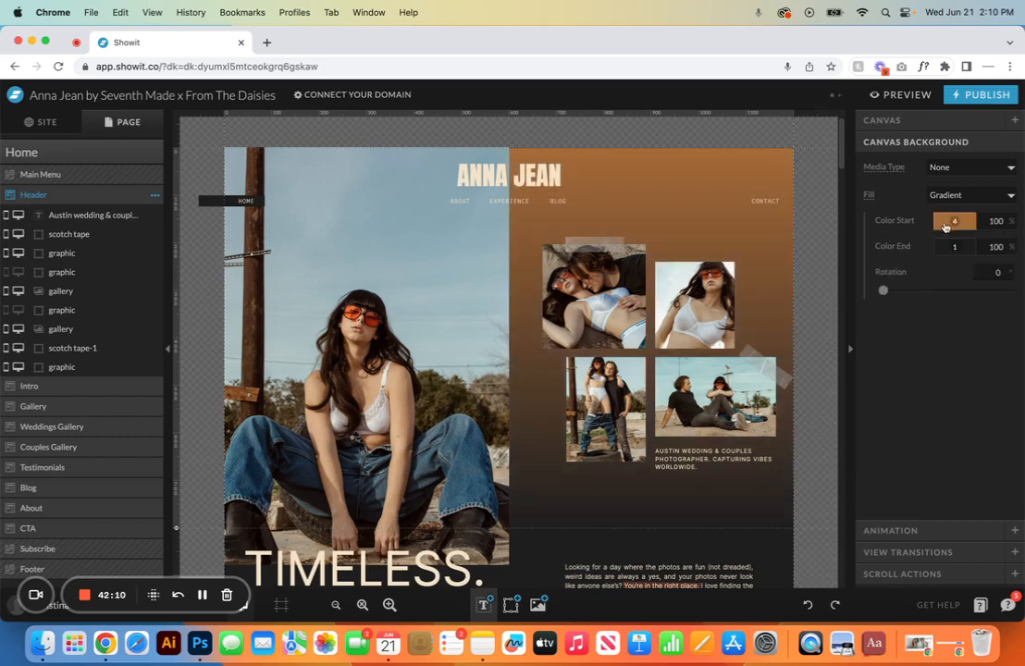
{"action": "left_click", "coordinate": [952, 220]}
{"action": "left_click", "coordinate": [962, 257]}
{"action": "left_click", "coordinate": [962, 225]}
{"action": "left_click", "coordinate": [957, 260]}
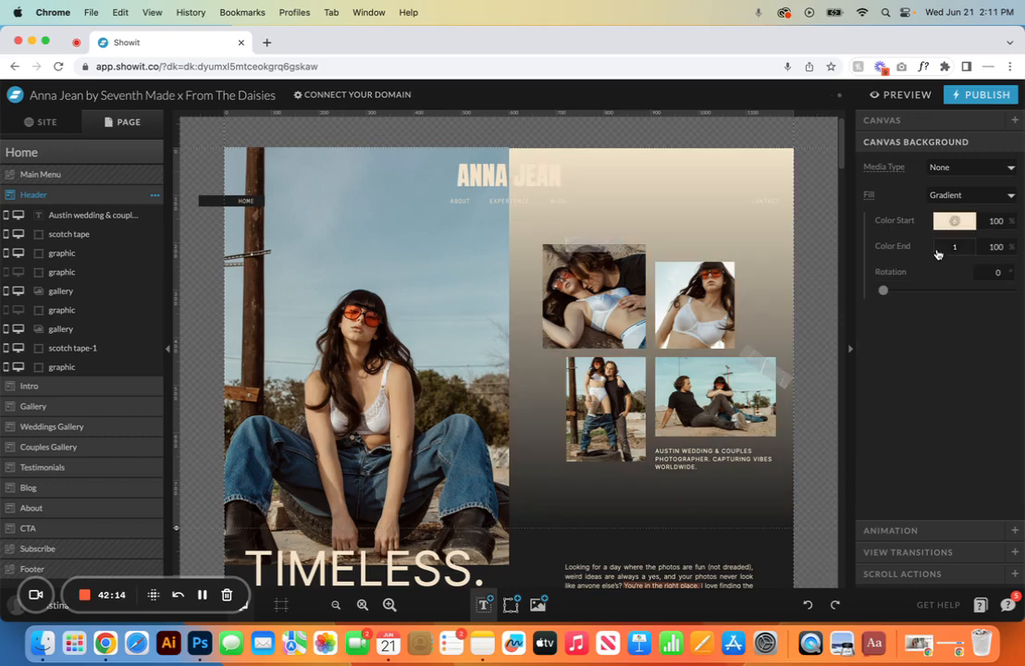
Step: Make the Header gradient run from swatch 3 to swatch 6, and rotate it to 110 degrees
{"action": "left_click", "coordinate": [954, 247]}
{"action": "left_click", "coordinate": [902, 289]}
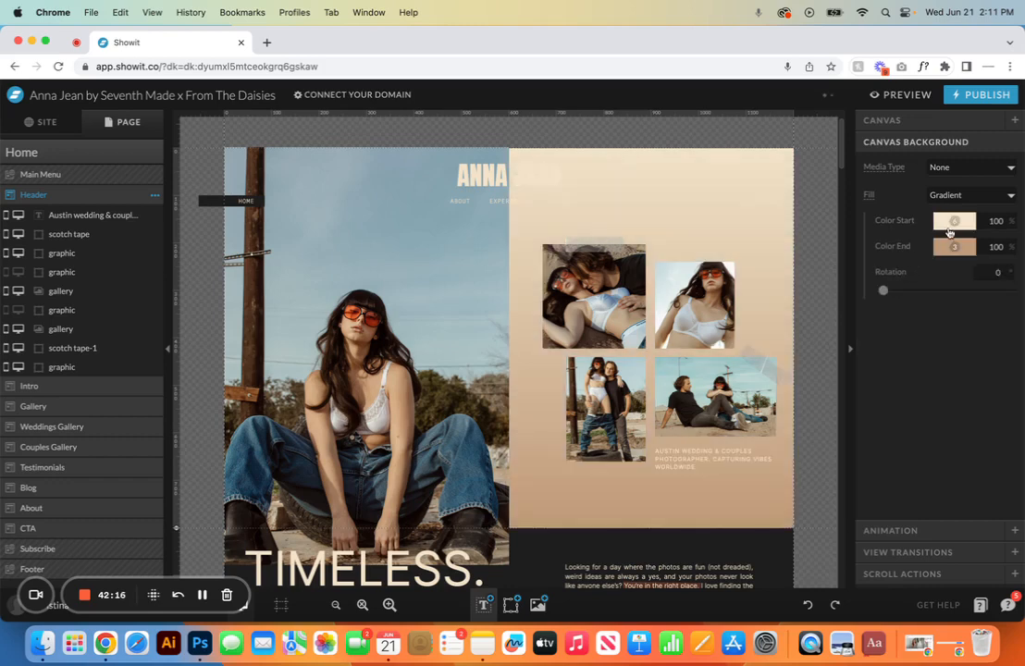
{"action": "left_click", "coordinate": [952, 221]}
{"action": "left_click", "coordinate": [905, 258]}
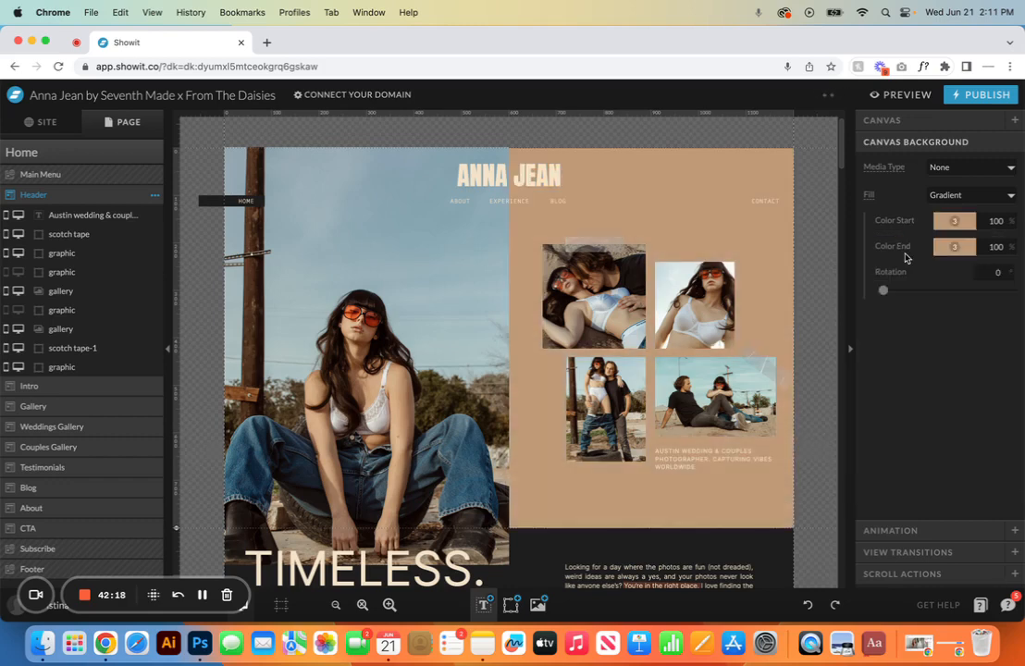
{"action": "left_click", "coordinate": [954, 247]}
{"action": "left_click", "coordinate": [957, 286]}
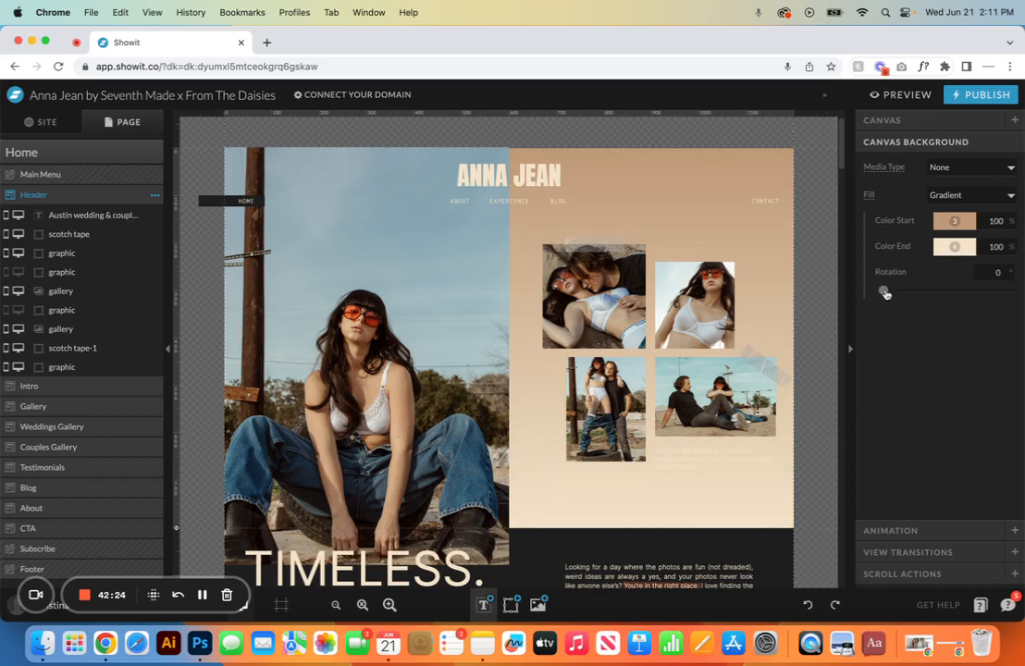
{"action": "left_click_drag", "start_coordinate": [883, 290], "coordinate": [921, 290]}
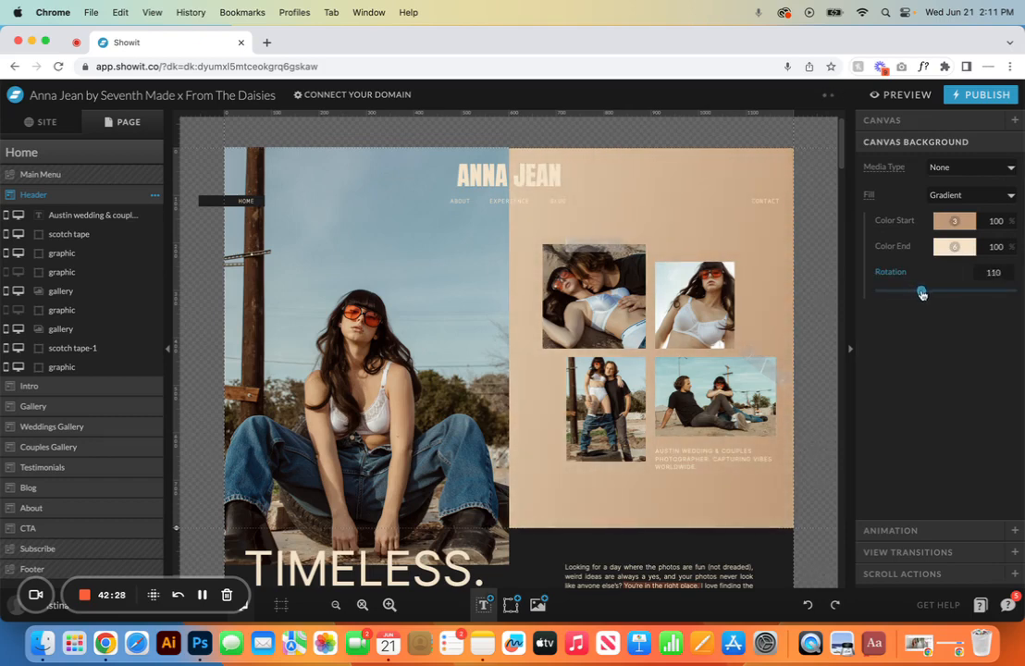
Step: Switch the Header background fill back to a solid Color using swatch 1
{"action": "left_click", "coordinate": [1004, 194]}
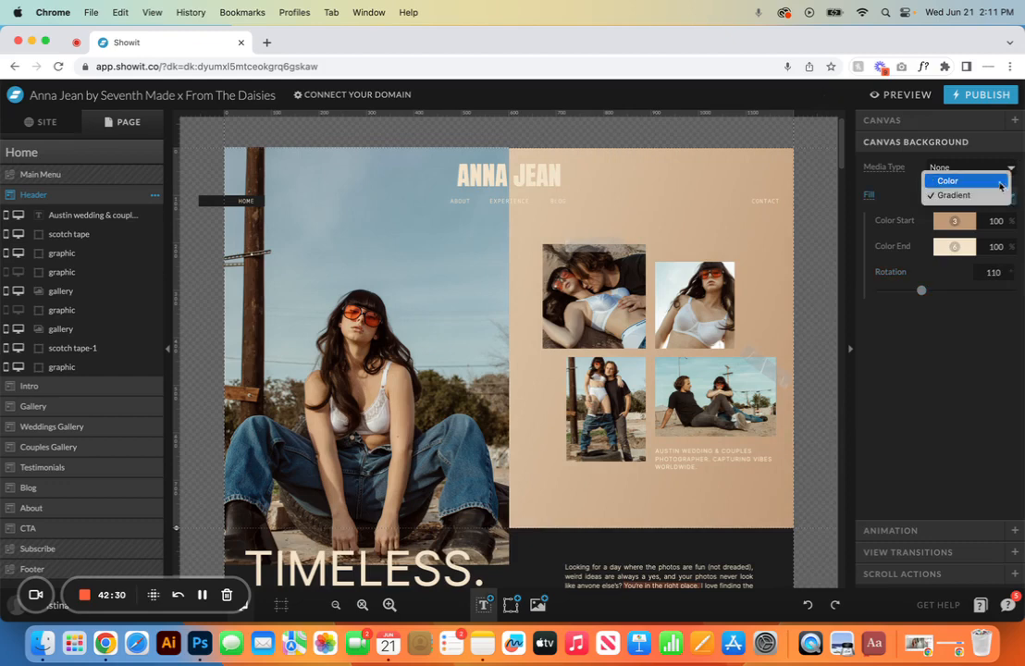
{"action": "left_click", "coordinate": [997, 182]}
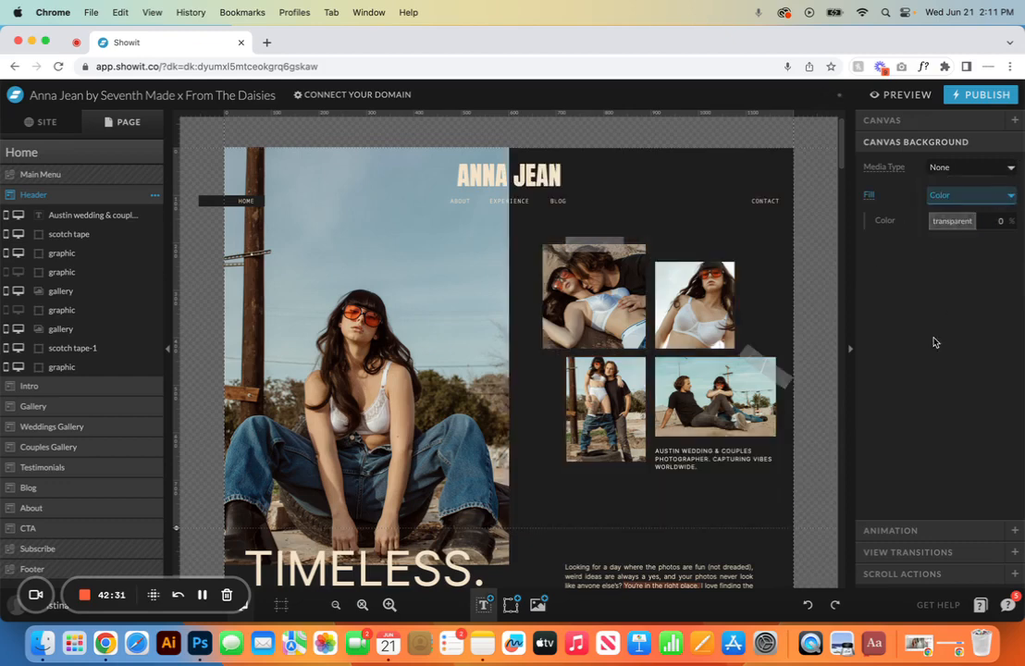
{"action": "left_click", "coordinate": [951, 222]}
{"action": "left_click", "coordinate": [872, 262]}
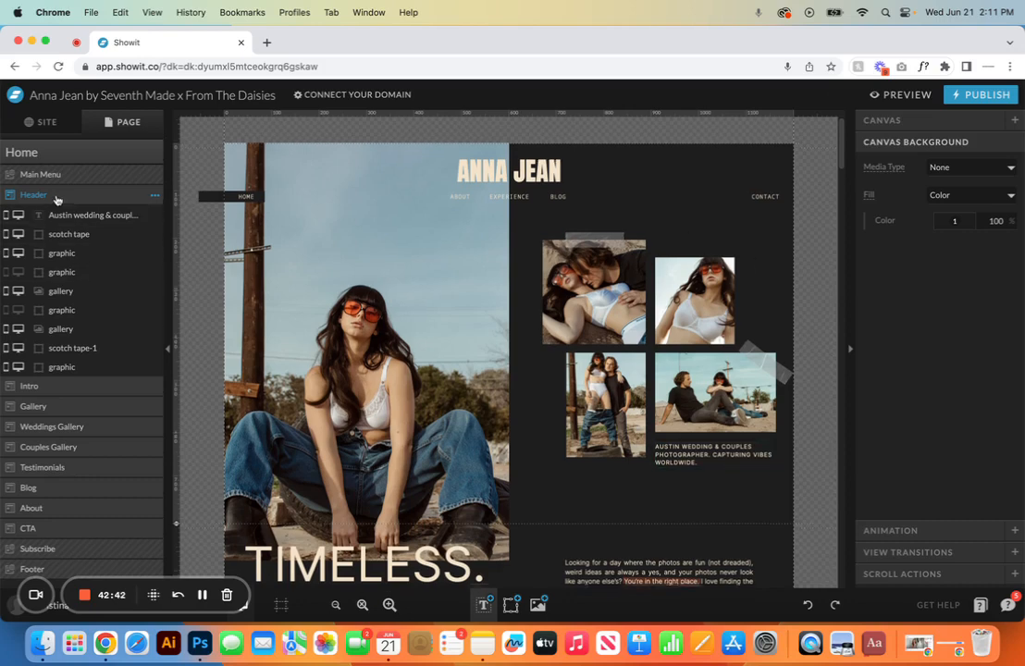
Step: Reorder the Home page canvases by moving Blog above Testimonials, and select the Blog canvas
{"action": "scroll", "coordinate": [102, 296], "scroll_direction": "down", "scroll_amount": 2}
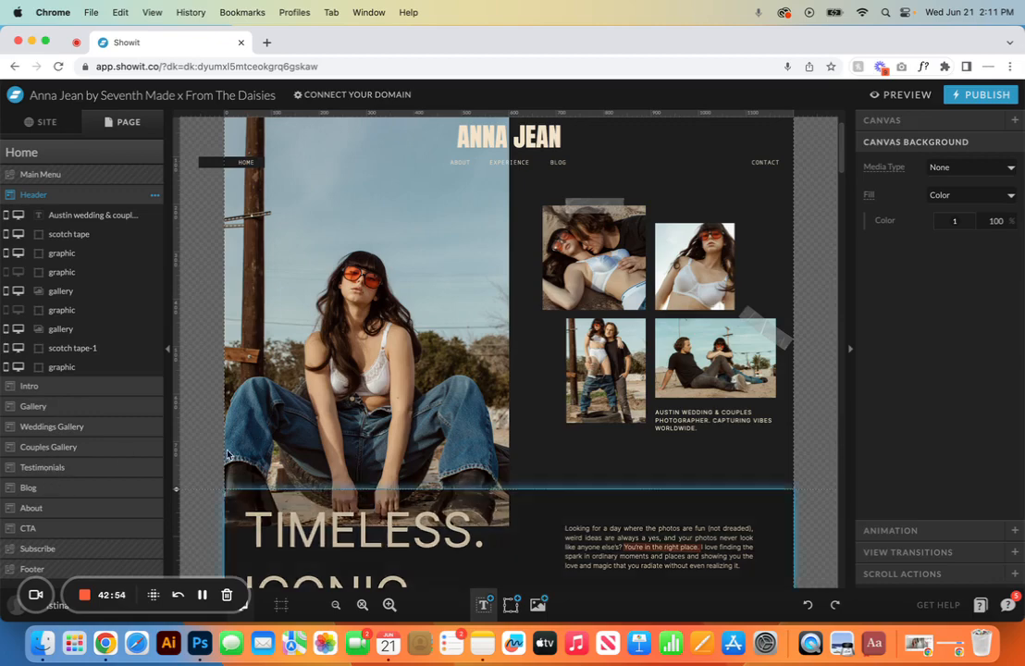
{"action": "scroll", "coordinate": [196, 390], "scroll_direction": "down", "scroll_amount": 15}
{"action": "scroll", "coordinate": [228, 454], "scroll_direction": "down", "scroll_amount": 10}
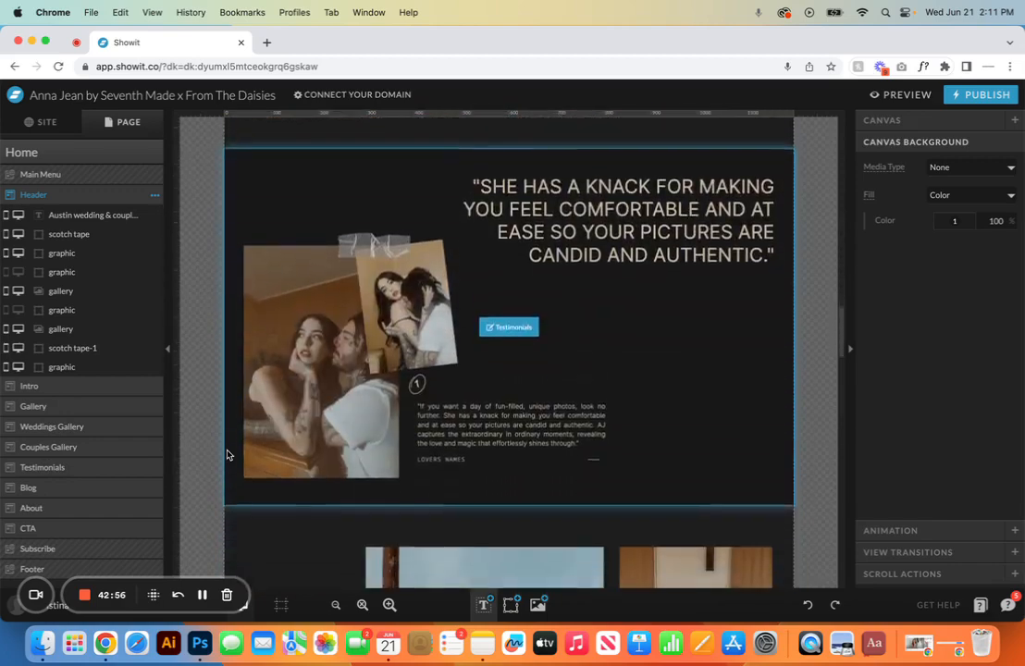
{"action": "scroll", "coordinate": [228, 454], "scroll_direction": "up", "scroll_amount": 3}
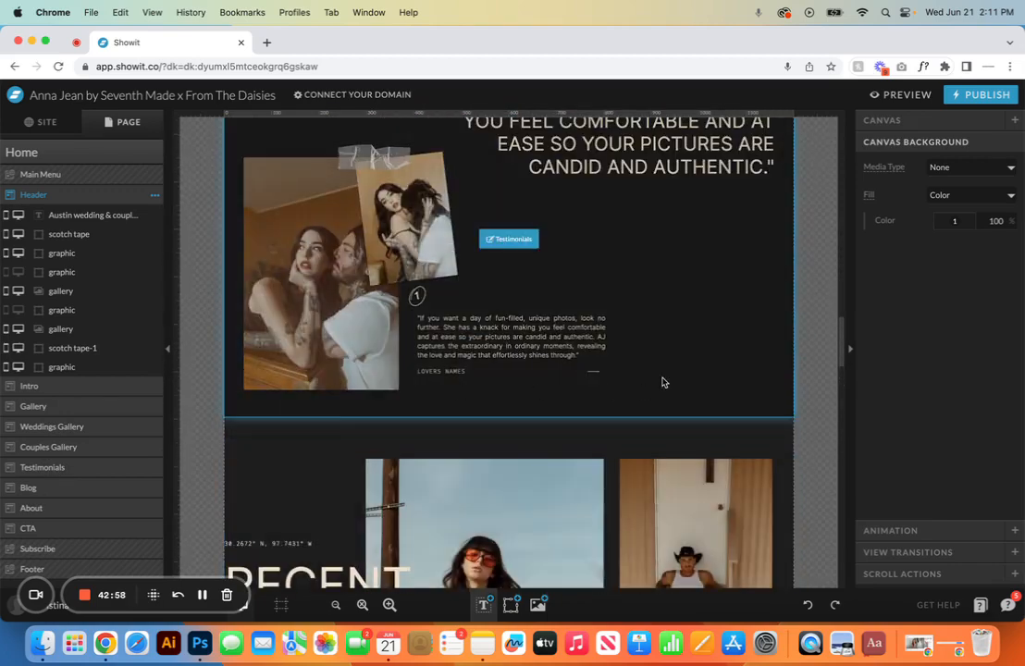
{"action": "left_click", "coordinate": [573, 324]}
{"action": "scroll", "coordinate": [664, 378], "scroll_direction": "up", "scroll_amount": 4}
{"action": "scroll", "coordinate": [664, 378], "scroll_direction": "down", "scroll_amount": 2}
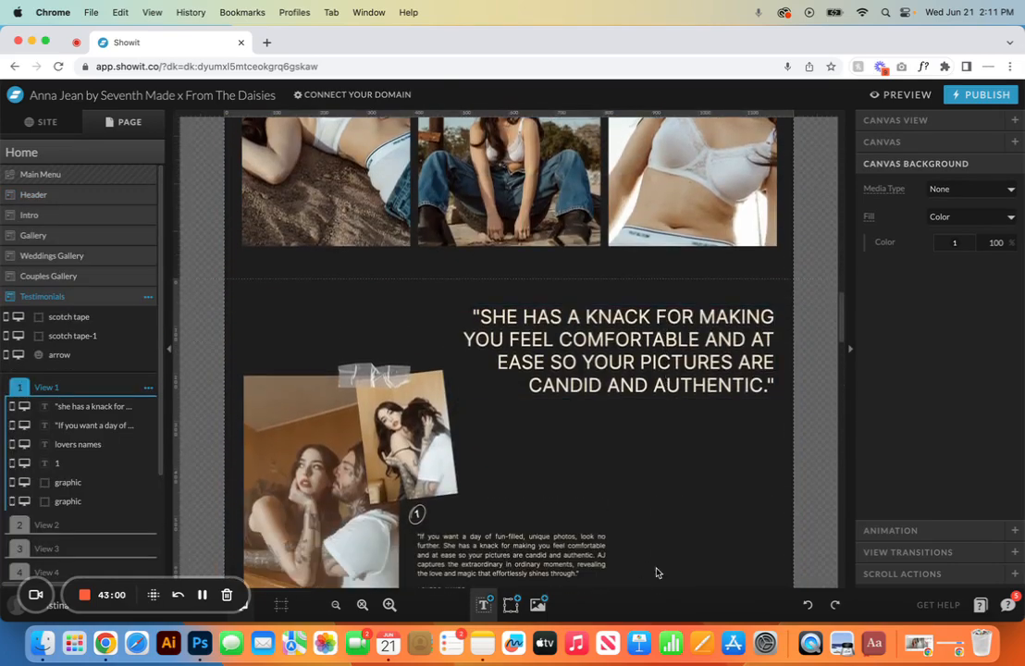
{"action": "scroll", "coordinate": [60, 456], "scroll_direction": "down", "scroll_amount": 3}
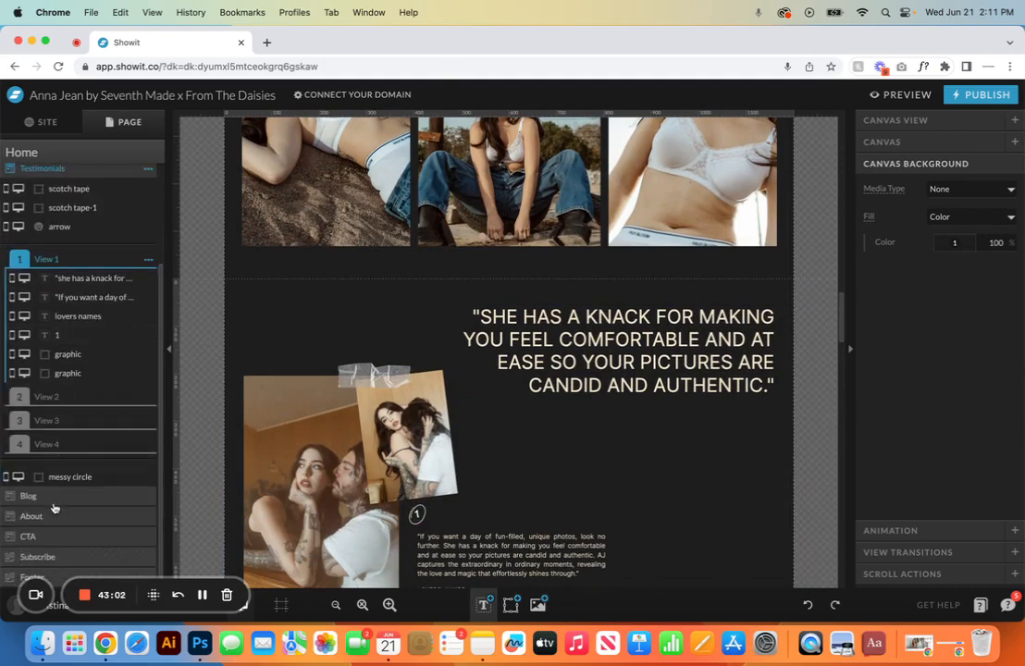
{"action": "left_click_drag", "start_coordinate": [56, 497], "coordinate": [56, 255]}
{"action": "left_click", "coordinate": [28, 255]}
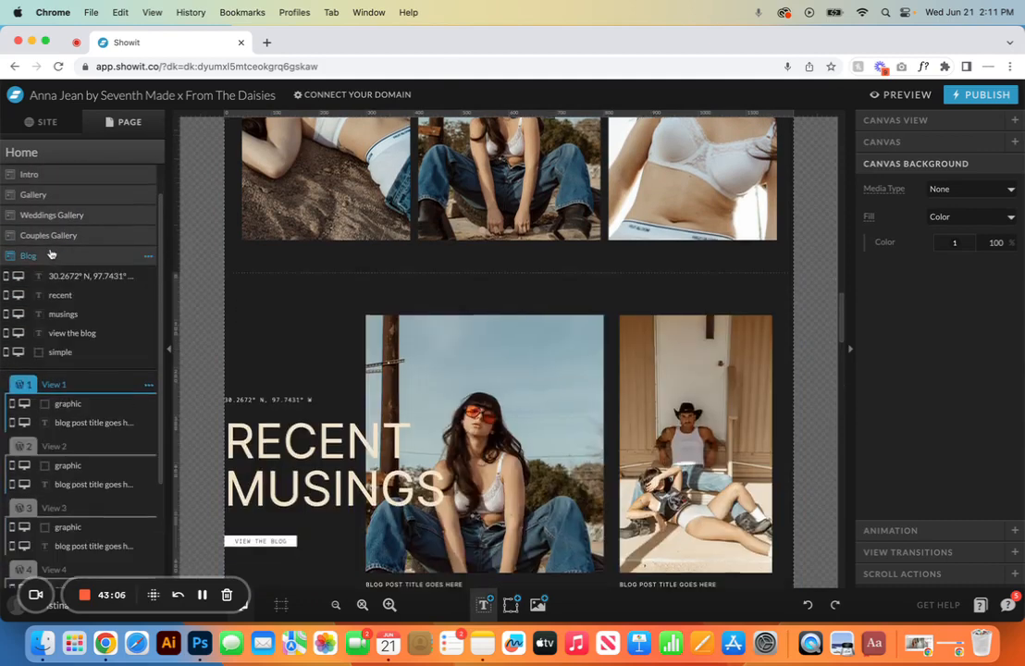
Step: Check the new canvas order on the page, and move Testimonials back above the Blog canvas
{"action": "scroll", "coordinate": [368, 253], "scroll_direction": "down", "scroll_amount": 3}
{"action": "scroll", "coordinate": [365, 253], "scroll_direction": "down", "scroll_amount": 20}
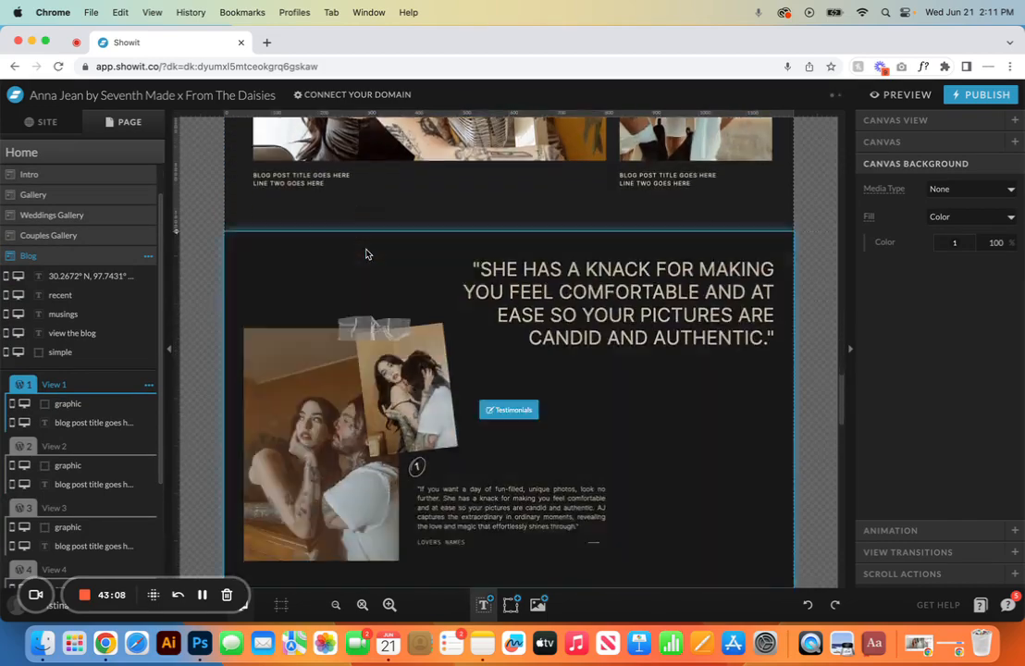
{"action": "scroll", "coordinate": [365, 253], "scroll_direction": "up", "scroll_amount": 8}
{"action": "scroll", "coordinate": [365, 253], "scroll_direction": "up", "scroll_amount": 3}
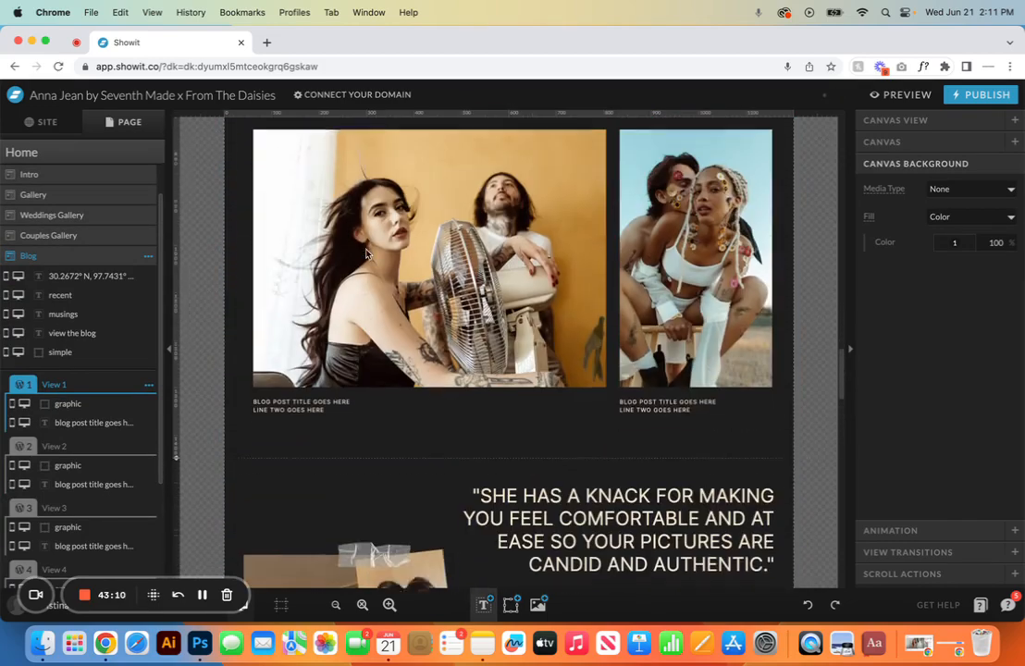
{"action": "scroll", "coordinate": [6, 425], "scroll_direction": "down", "scroll_amount": 5}
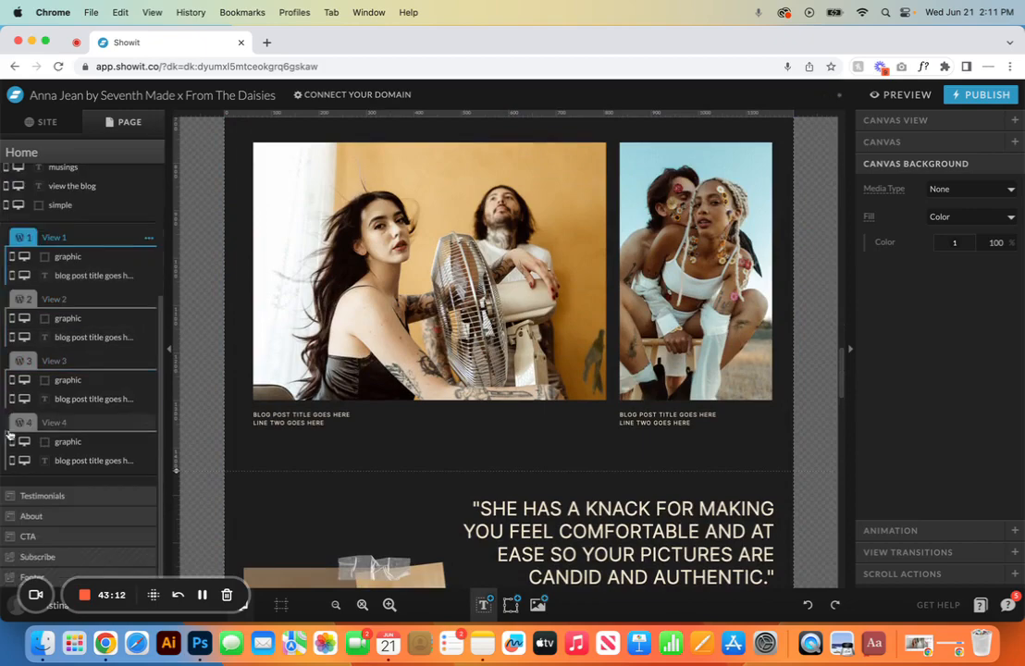
{"action": "left_click_drag", "start_coordinate": [64, 497], "coordinate": [63, 267]}
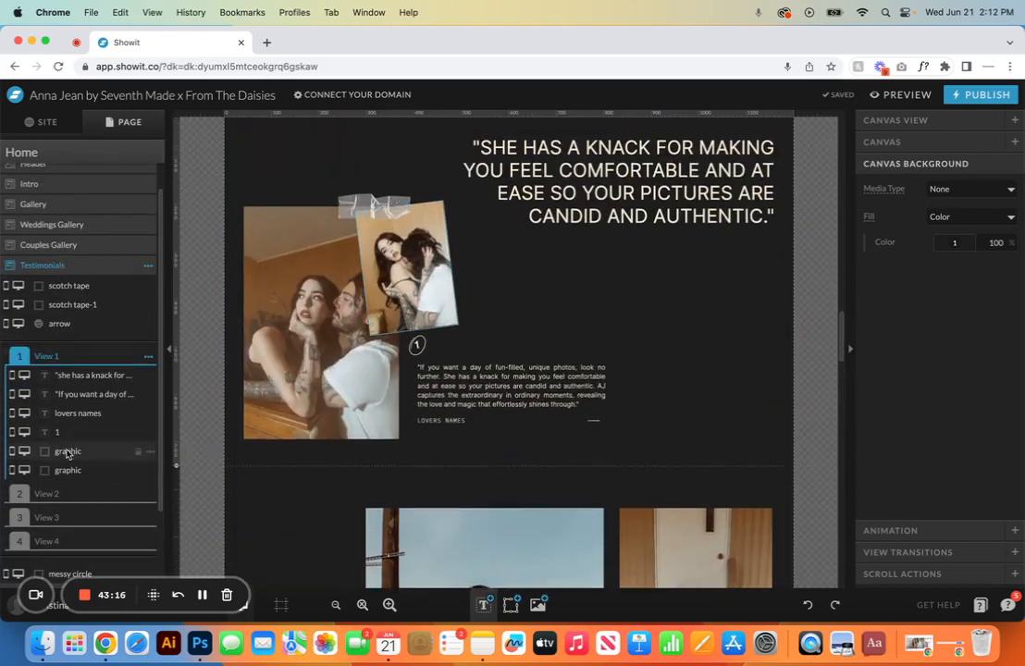
Step: Hide the Blog canvas on both desktop and mobile
{"action": "scroll", "coordinate": [69, 444], "scroll_direction": "down", "scroll_amount": 3}
{"action": "left_click", "coordinate": [69, 492]}
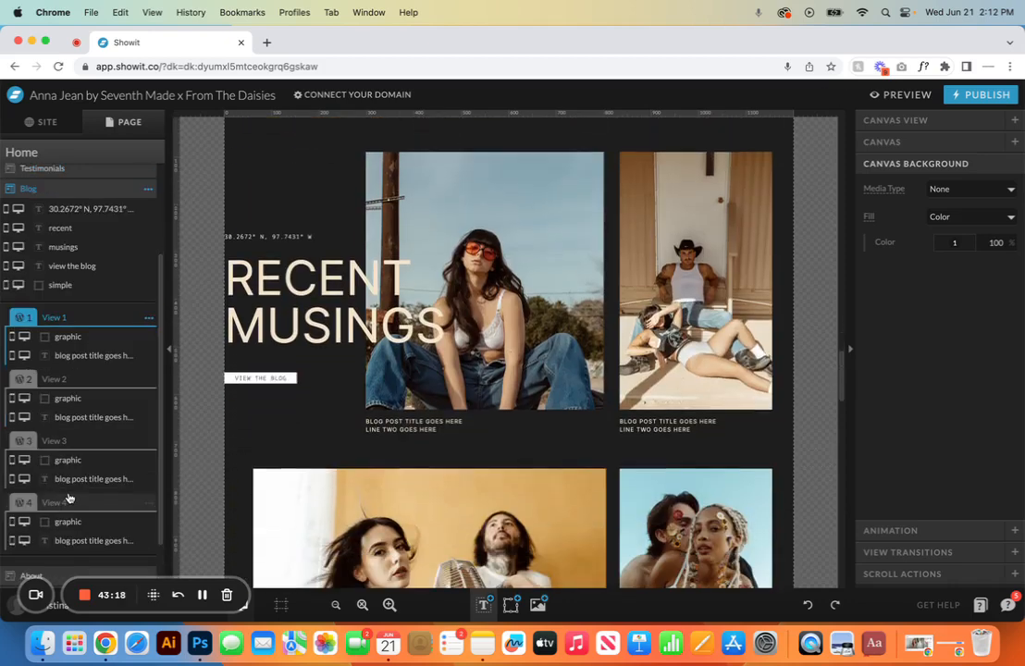
{"action": "left_click", "coordinate": [149, 189]}
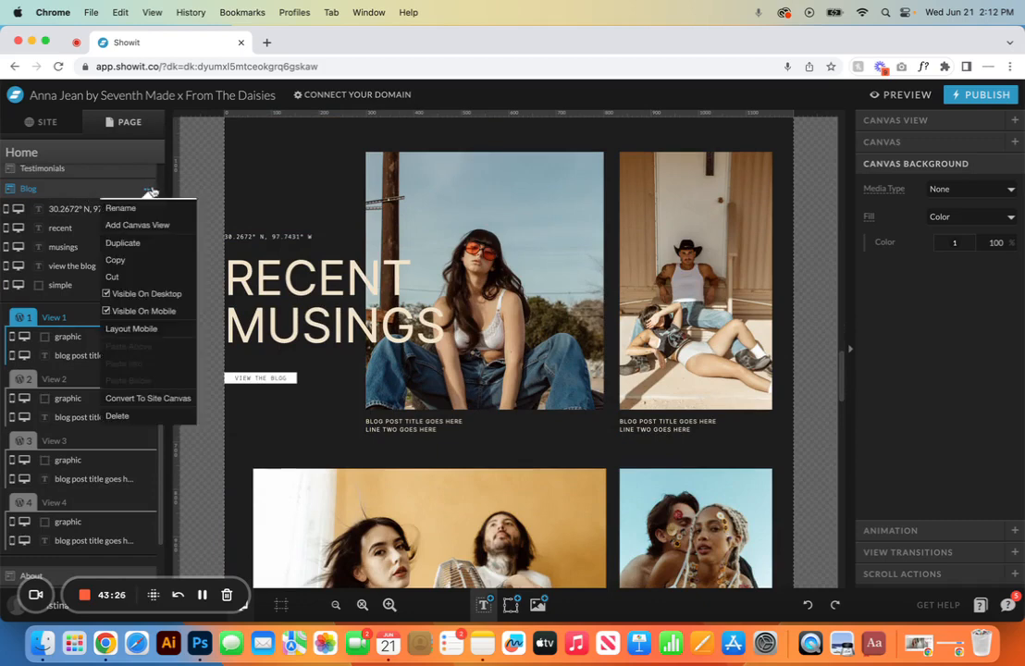
{"action": "left_click", "coordinate": [129, 293]}
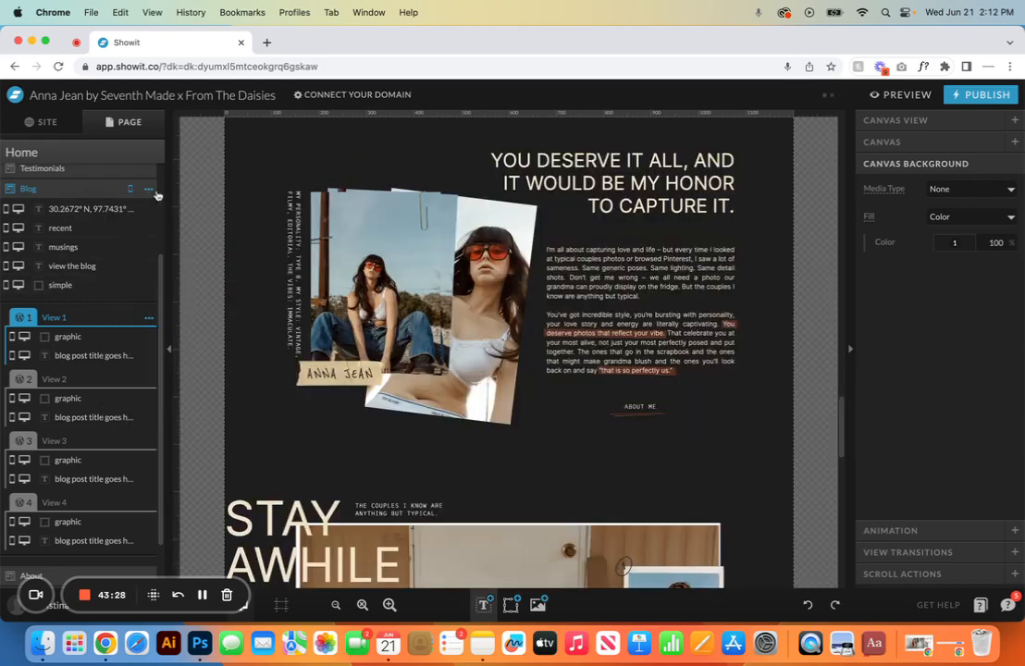
{"action": "left_click", "coordinate": [150, 189]}
{"action": "left_click", "coordinate": [96, 268]}
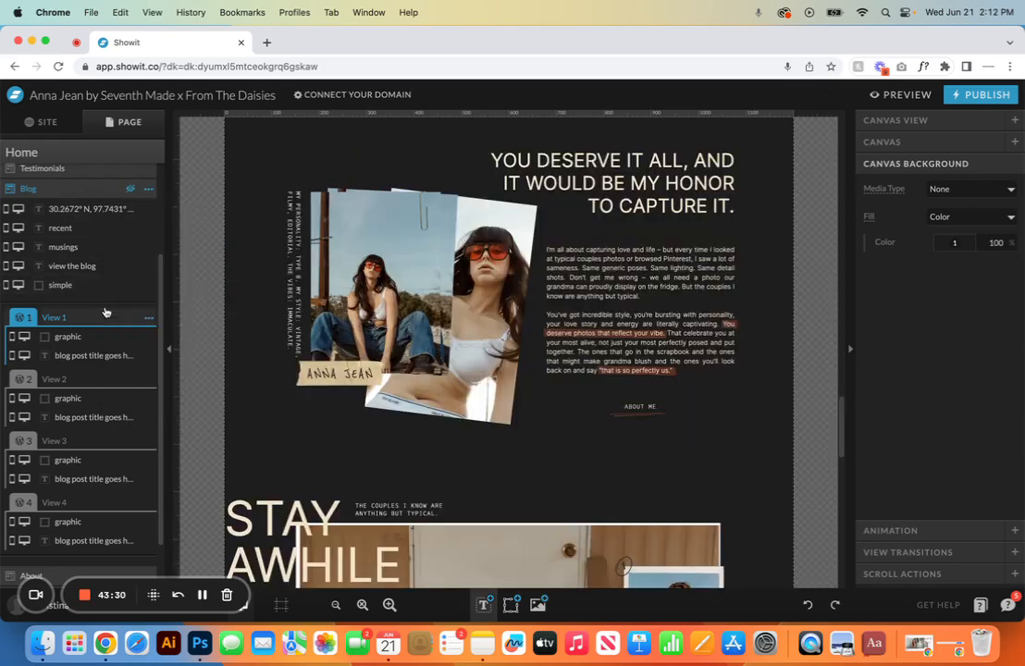
Step: Examine how the Home page flows from the Couples Gallery through Testimonials and About with the Blog canvas hidden
{"action": "scroll", "coordinate": [374, 294], "scroll_direction": "up", "scroll_amount": 5}
{"action": "scroll", "coordinate": [375, 294], "scroll_direction": "down", "scroll_amount": 3}
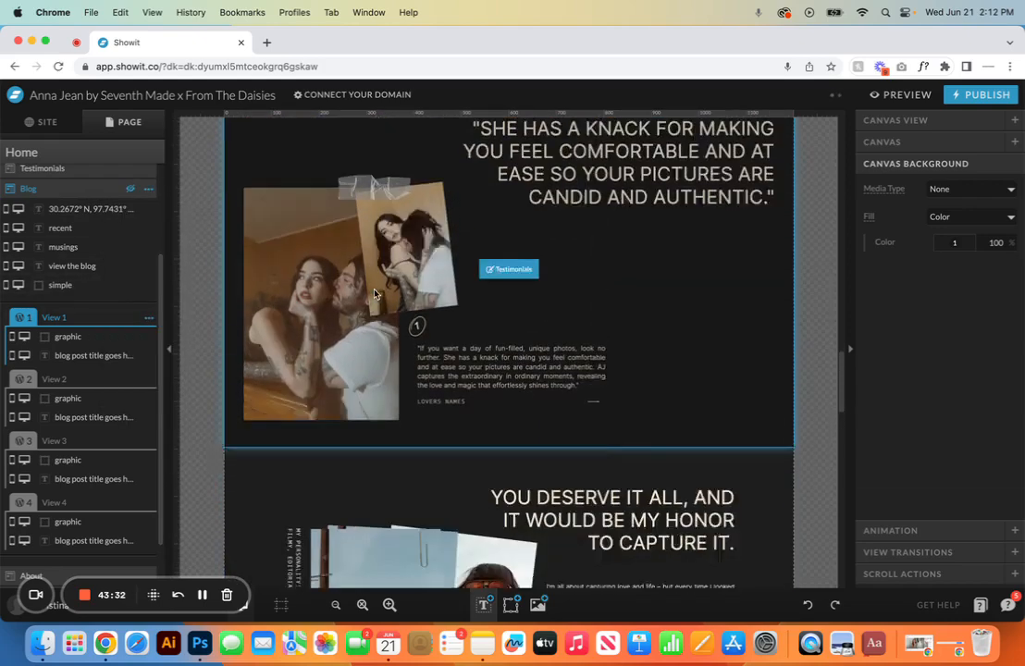
{"action": "scroll", "coordinate": [374, 294], "scroll_direction": "down", "scroll_amount": 3}
{"action": "scroll", "coordinate": [375, 294], "scroll_direction": "up", "scroll_amount": 2}
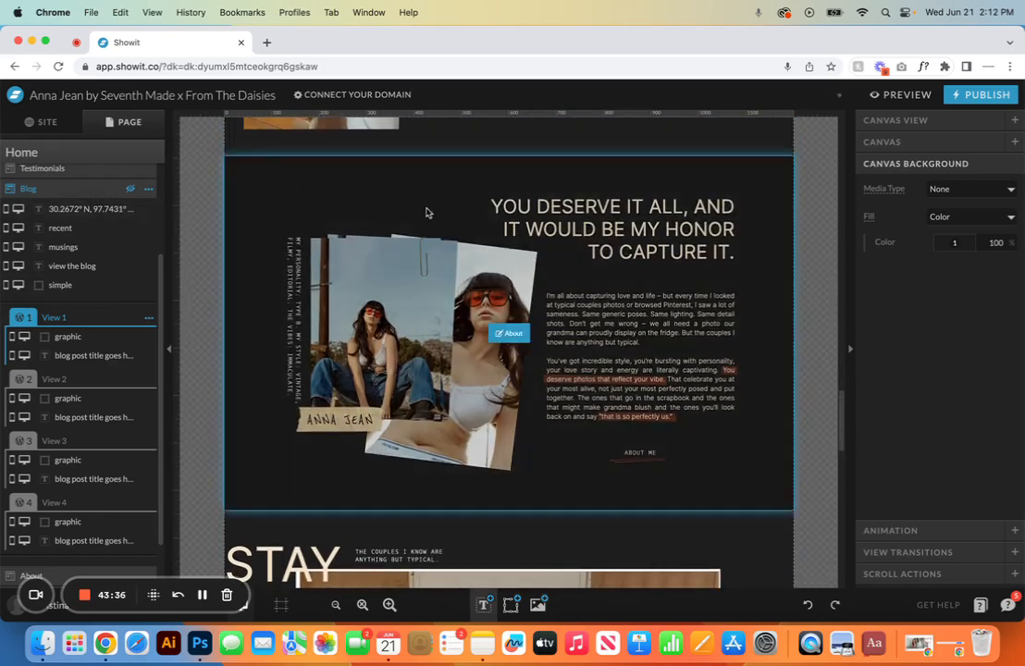
{"action": "scroll", "coordinate": [425, 213], "scroll_direction": "down", "scroll_amount": 10}
{"action": "scroll", "coordinate": [441, 217], "scroll_direction": "up", "scroll_amount": 4}
{"action": "scroll", "coordinate": [441, 218], "scroll_direction": "down", "scroll_amount": 2}
{"action": "scroll", "coordinate": [421, 357], "scroll_direction": "down", "scroll_amount": 2}
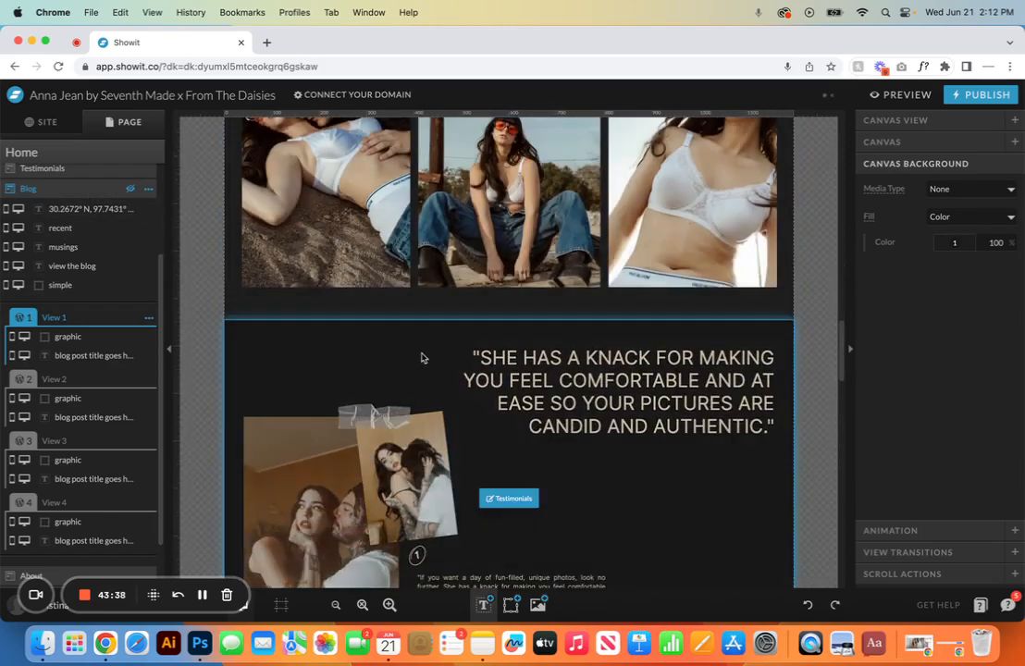
{"action": "left_click", "coordinate": [421, 359]}
{"action": "scroll", "coordinate": [417, 359], "scroll_direction": "down", "scroll_amount": 3}
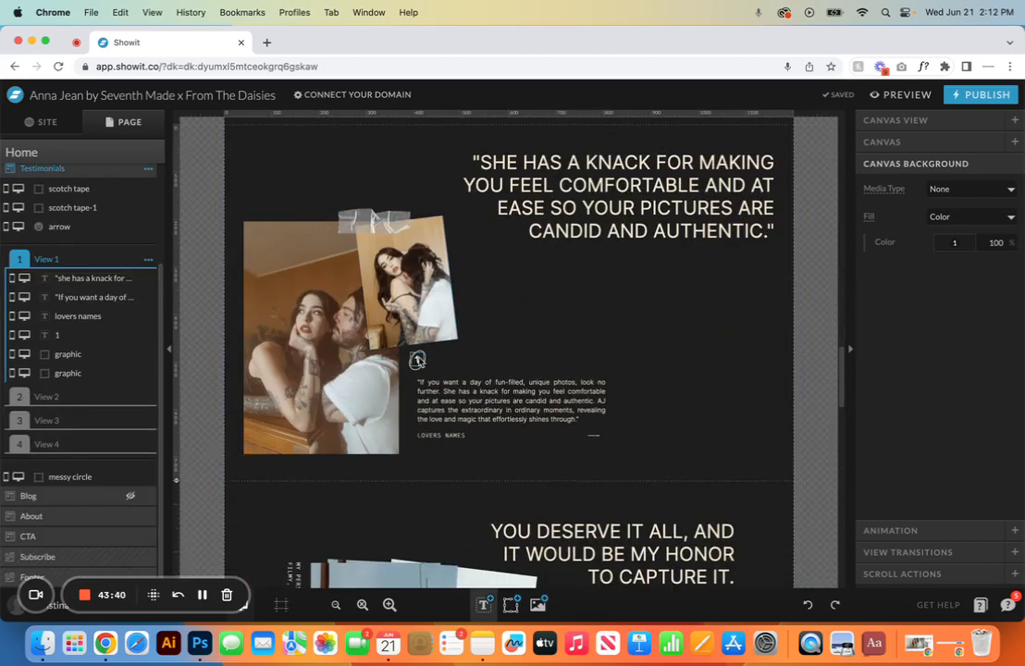
{"action": "scroll", "coordinate": [417, 359], "scroll_direction": "down", "scroll_amount": 5, "text": "ctrl"}
{"action": "scroll", "coordinate": [418, 361], "scroll_direction": "down", "scroll_amount": 6, "text": "ctrl"}
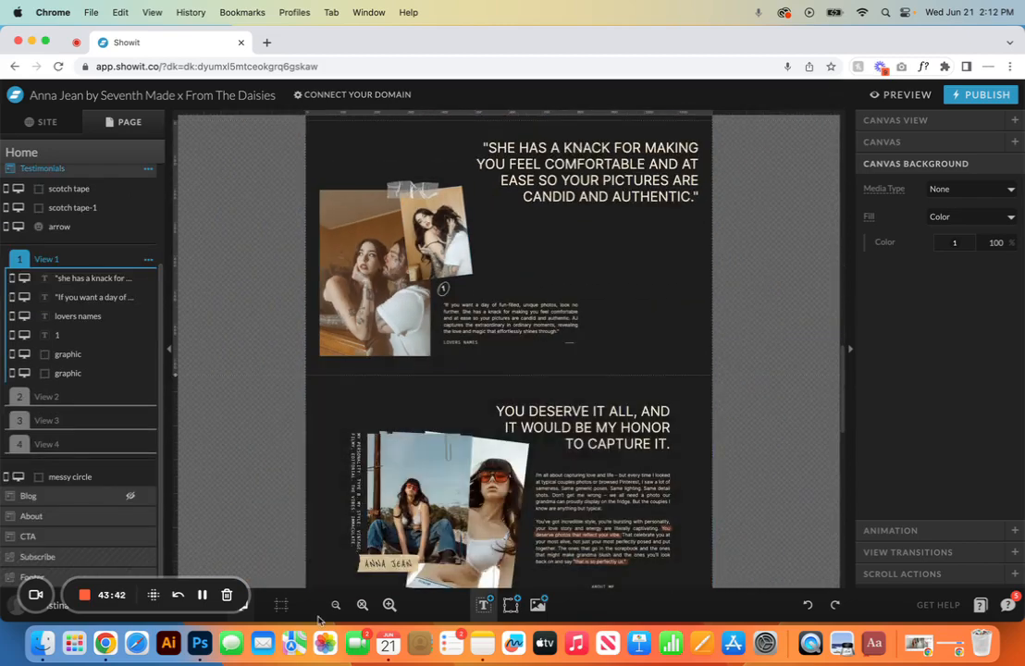
{"action": "scroll", "coordinate": [427, 454], "scroll_direction": "up", "scroll_amount": 2}
{"action": "scroll", "coordinate": [427, 454], "scroll_direction": "up", "scroll_amount": 10}
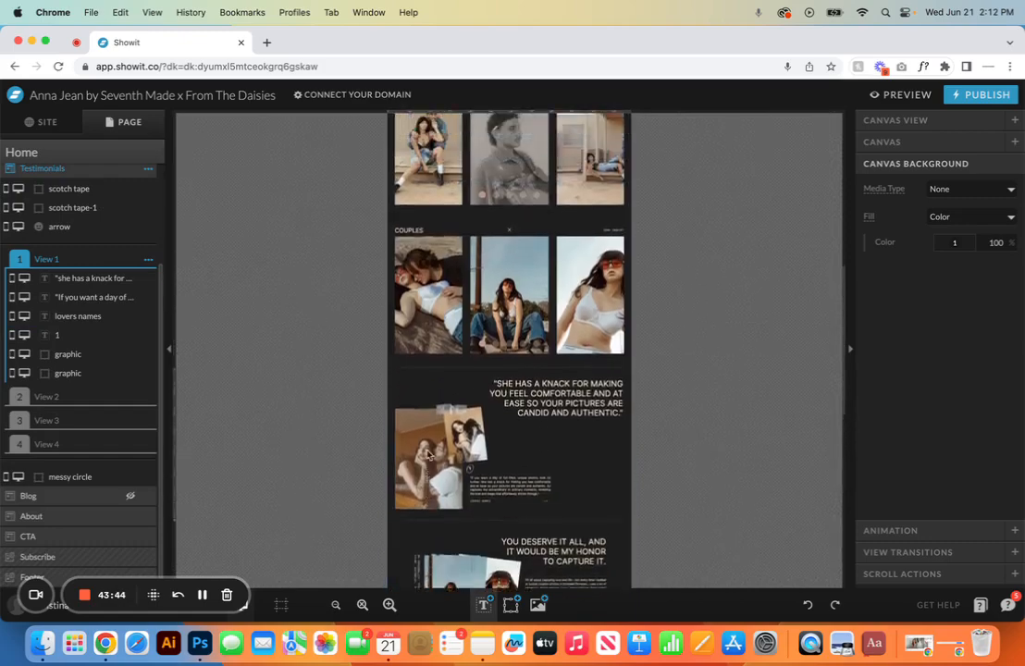
{"action": "scroll", "coordinate": [427, 454], "scroll_direction": "down", "scroll_amount": 10}
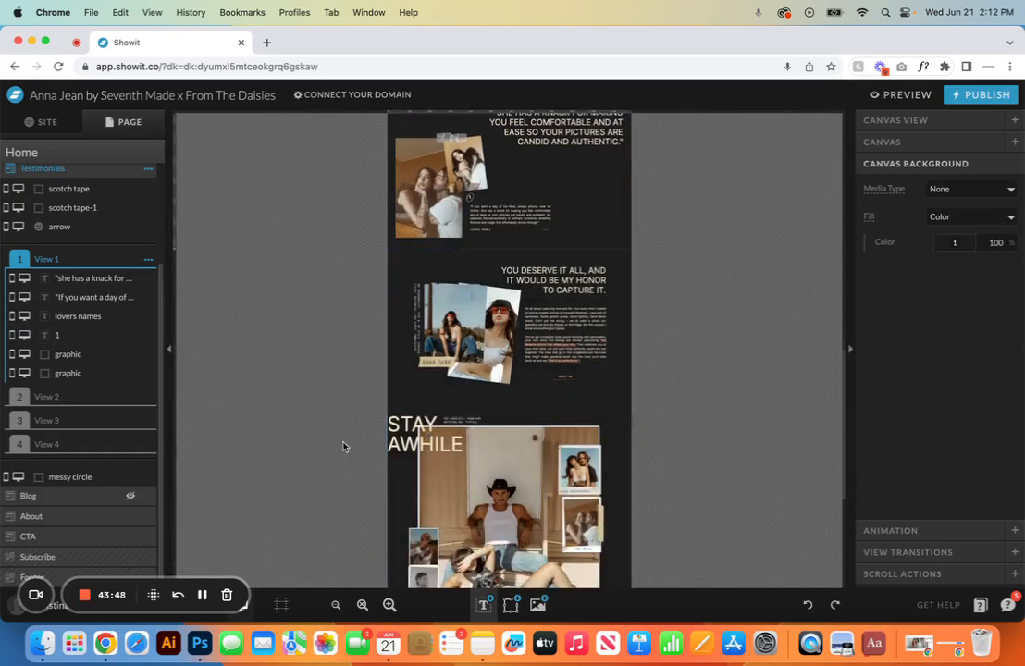
Step: Move the CTA canvas above About on the Home page and check how the reordered sections flow
{"action": "scroll", "coordinate": [523, 431], "scroll_direction": "down", "scroll_amount": 3}
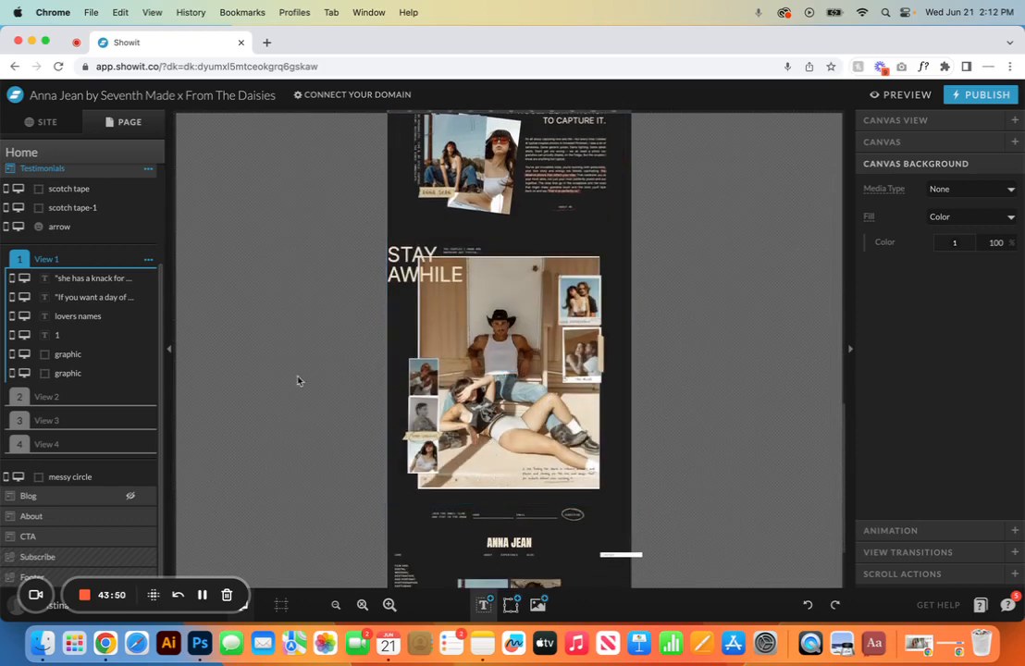
{"action": "left_click_drag", "start_coordinate": [64, 539], "coordinate": [64, 517]}
{"action": "scroll", "coordinate": [425, 319], "scroll_direction": "up", "scroll_amount": 1}
{"action": "scroll", "coordinate": [425, 320], "scroll_direction": "up", "scroll_amount": 8}
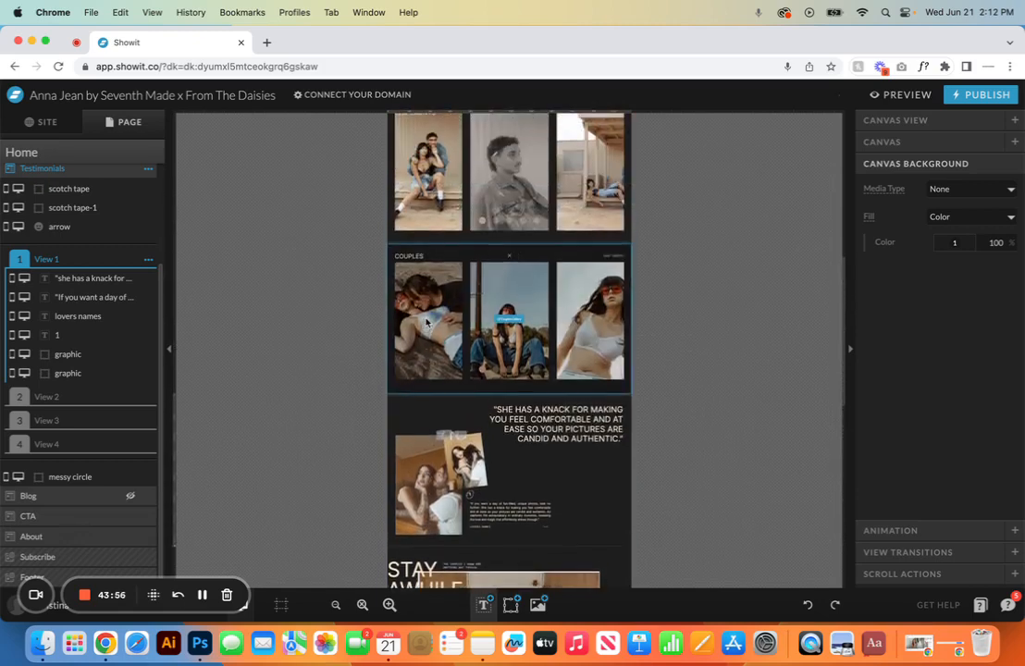
{"action": "scroll", "coordinate": [425, 321], "scroll_direction": "down", "scroll_amount": 9}
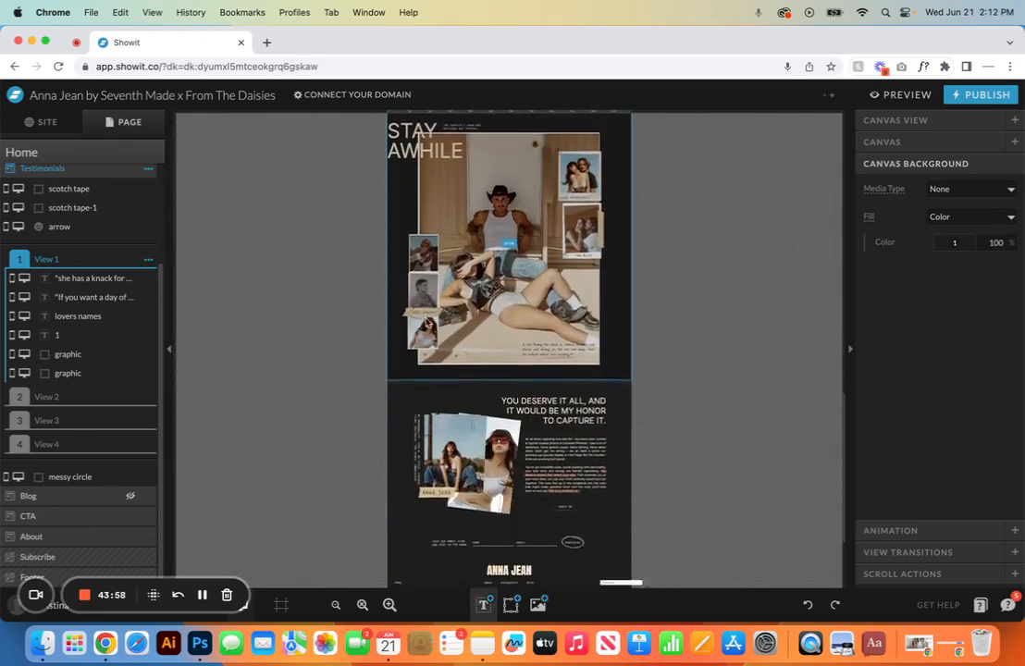
{"action": "scroll", "coordinate": [426, 320], "scroll_direction": "down", "scroll_amount": 4}
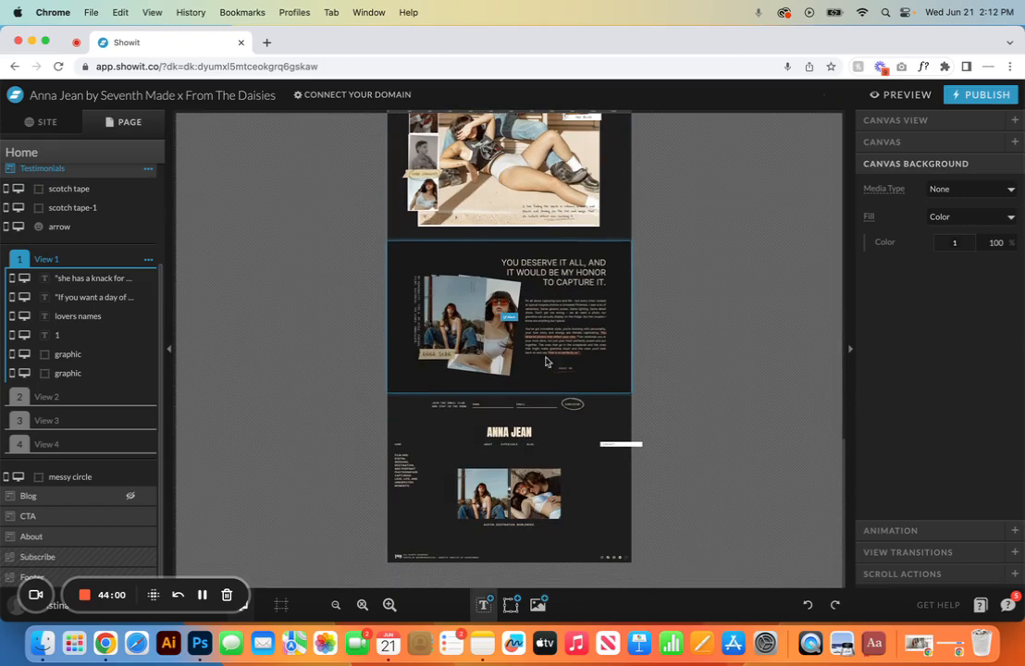
Step: Undo the CTA canvas reordering and the hiding of the Blog canvas
{"action": "left_click", "coordinate": [808, 605]}
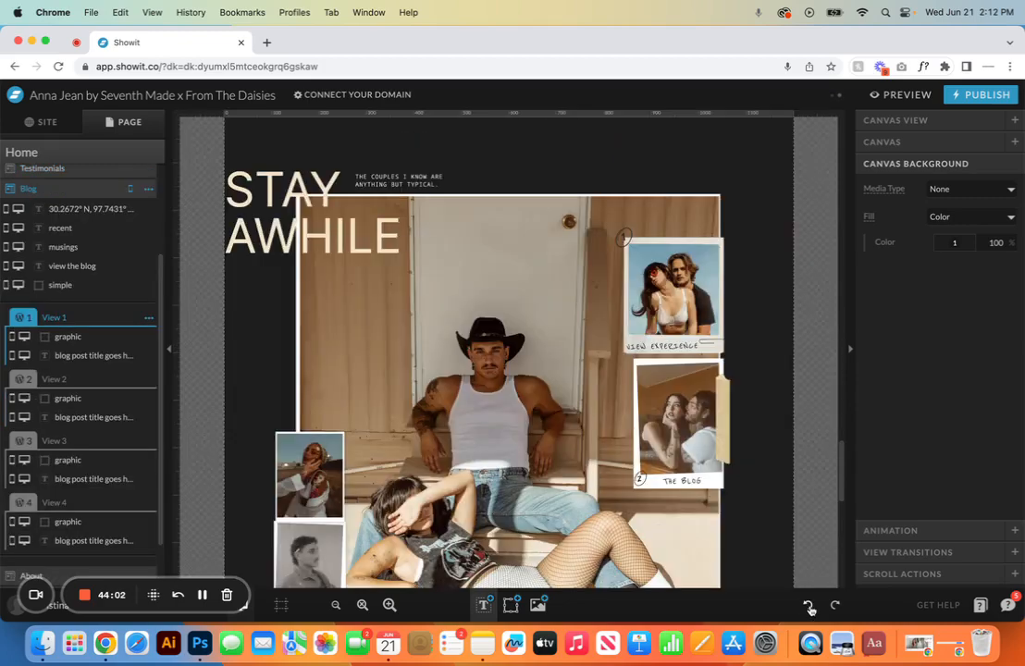
{"action": "scroll", "coordinate": [737, 554], "scroll_direction": "up", "scroll_amount": 6}
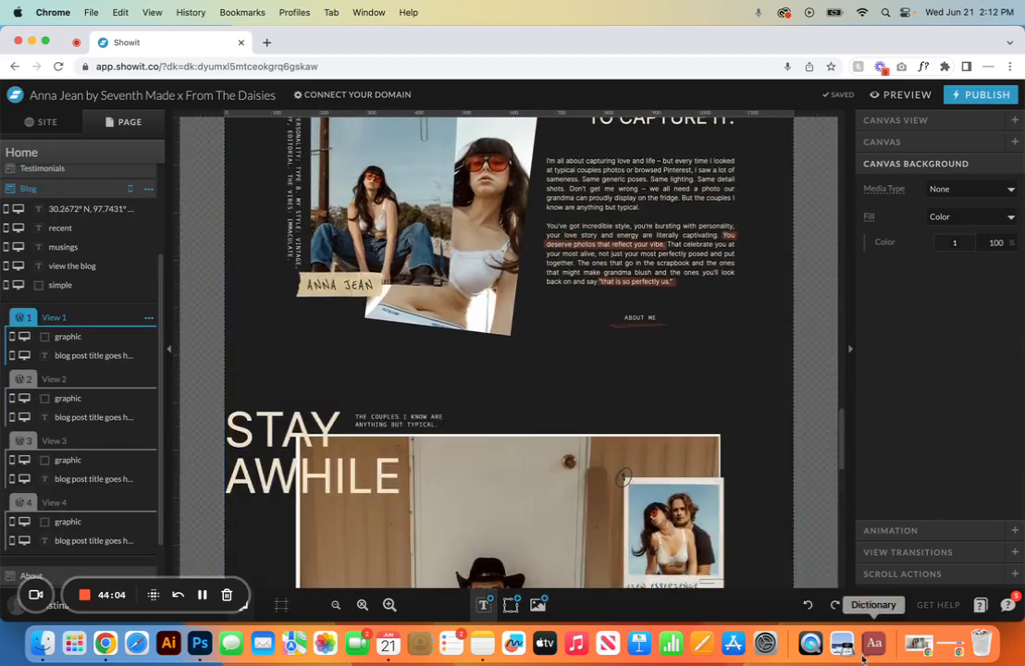
{"action": "left_click", "coordinate": [807, 604]}
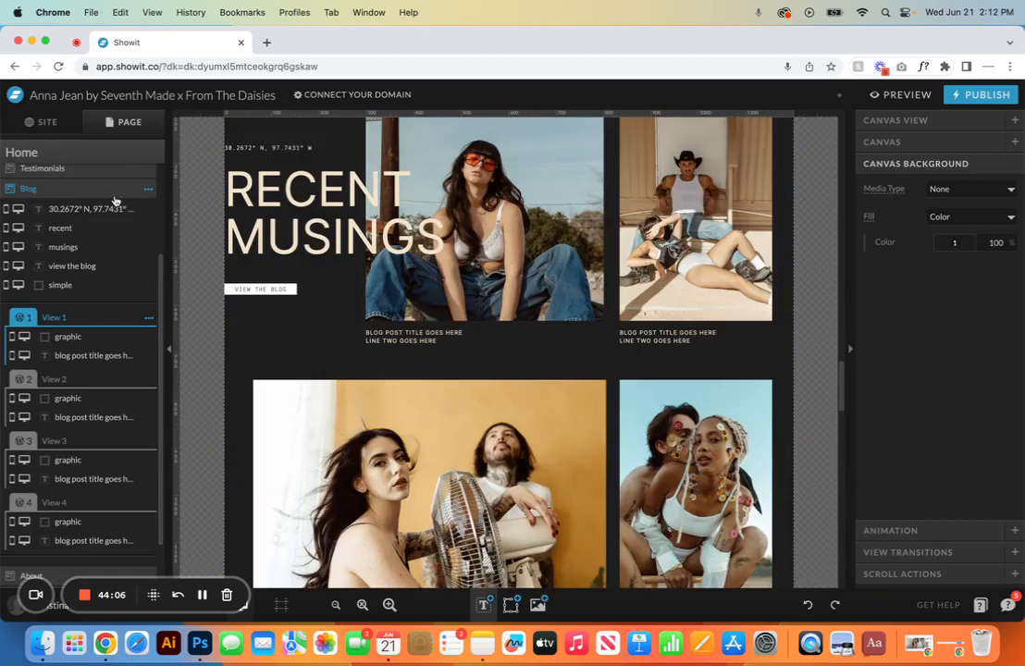
{"action": "scroll", "coordinate": [92, 185], "scroll_direction": "up", "scroll_amount": 3}
Step: Add a new blank canvas to the Home page and place it between Main Menu and Header
{"action": "left_click", "coordinate": [69, 154]}
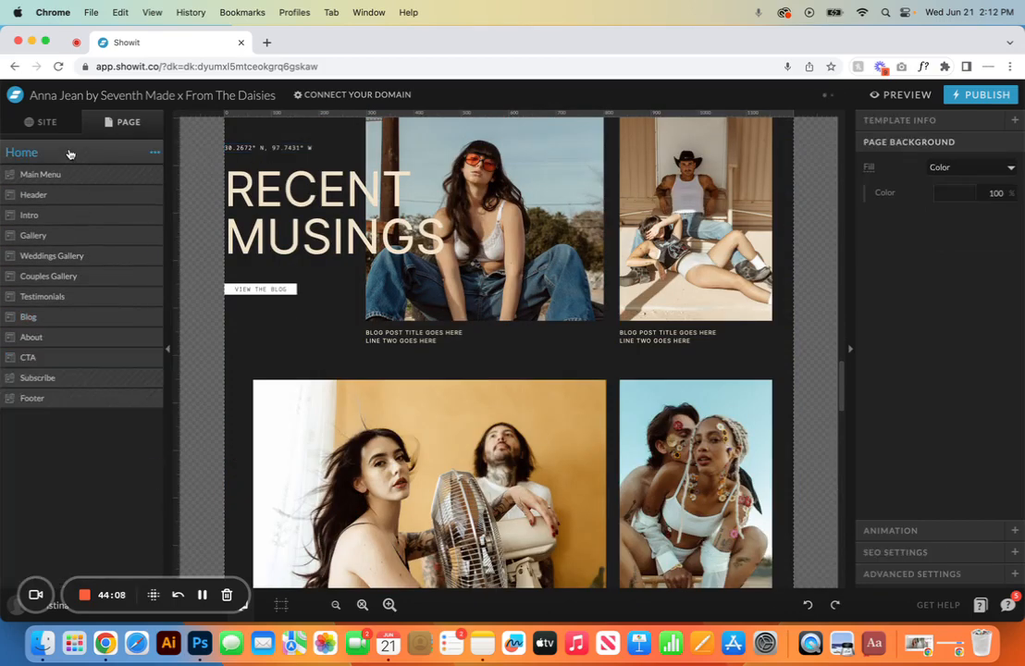
{"action": "left_click", "coordinate": [154, 153]}
{"action": "left_click", "coordinate": [217, 188]}
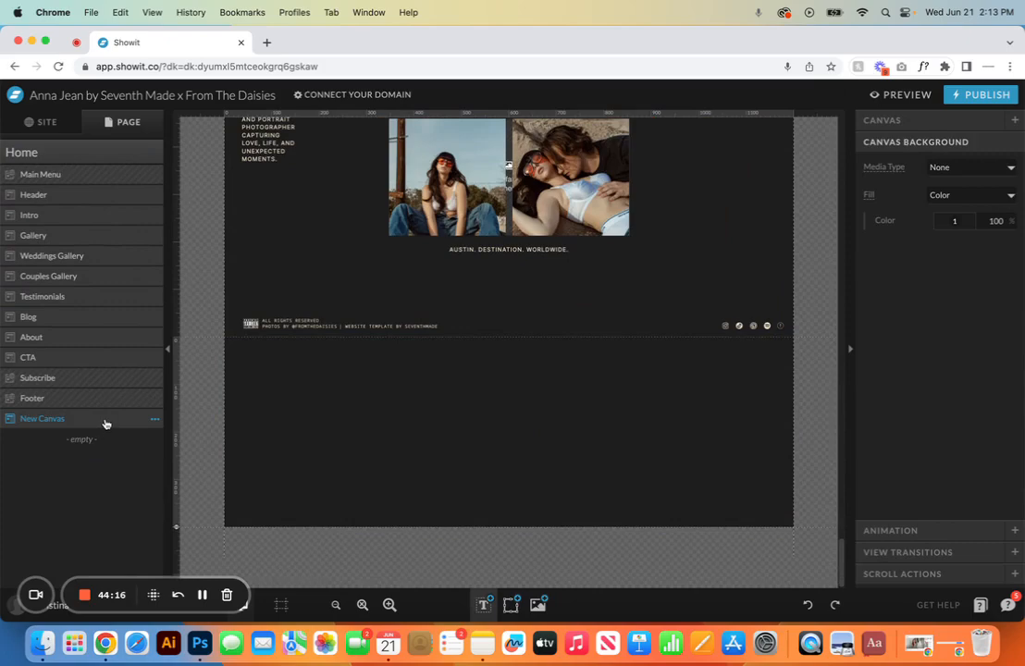
{"action": "left_click_drag", "start_coordinate": [104, 423], "coordinate": [104, 214]}
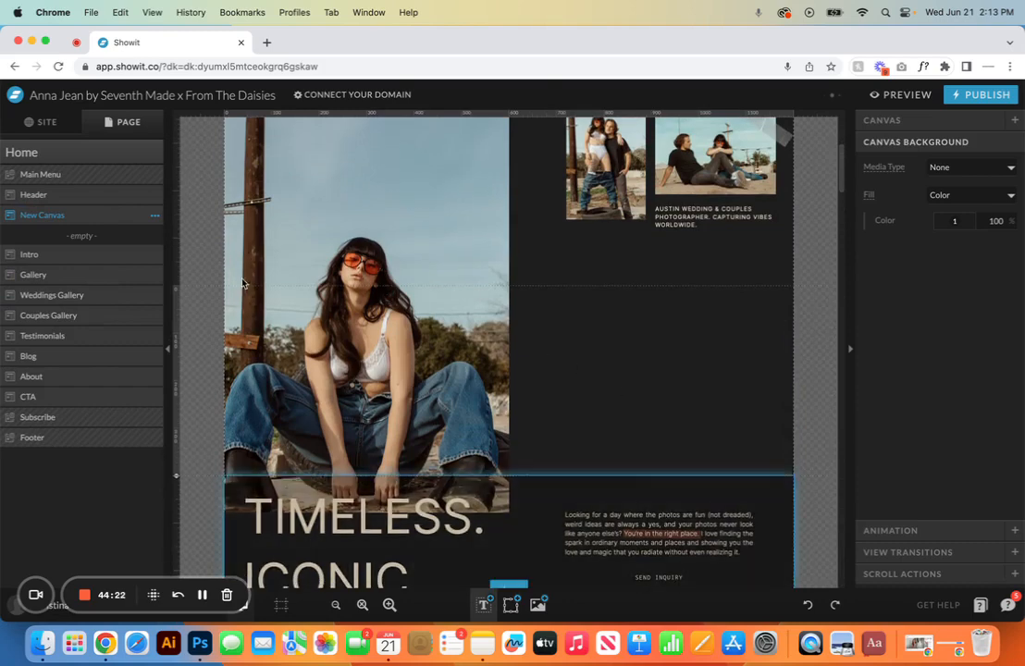
{"action": "left_click_drag", "start_coordinate": [99, 217], "coordinate": [93, 196]}
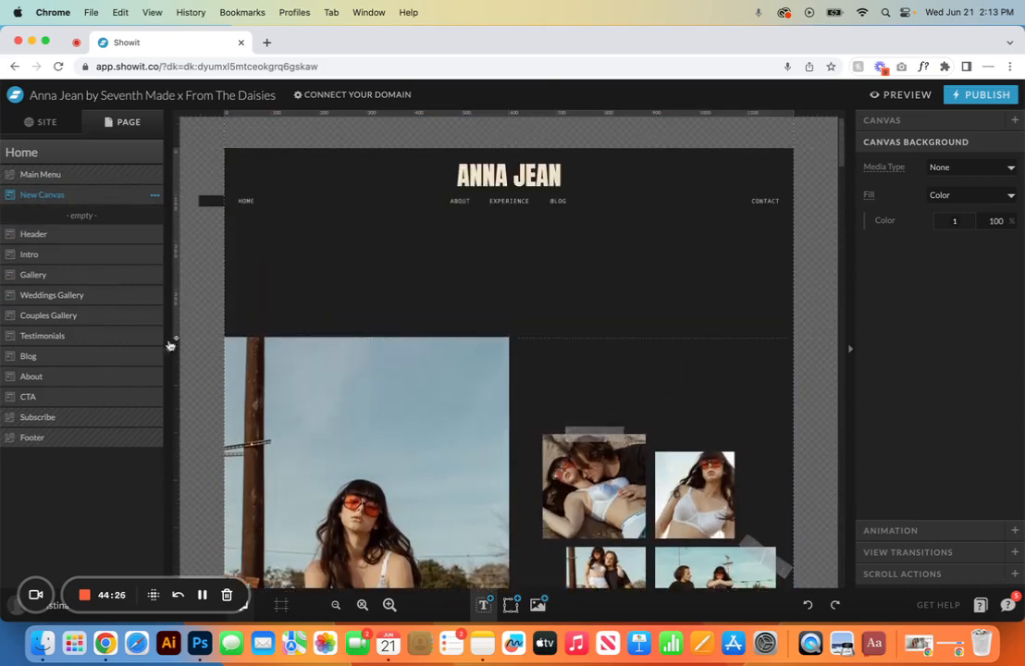
Step: Increase the new canvas's height and add the image fromthedaisies-56.jpg from the Example Anna Jean folder to it
{"action": "left_click_drag", "start_coordinate": [177, 339], "coordinate": [201, 570]}
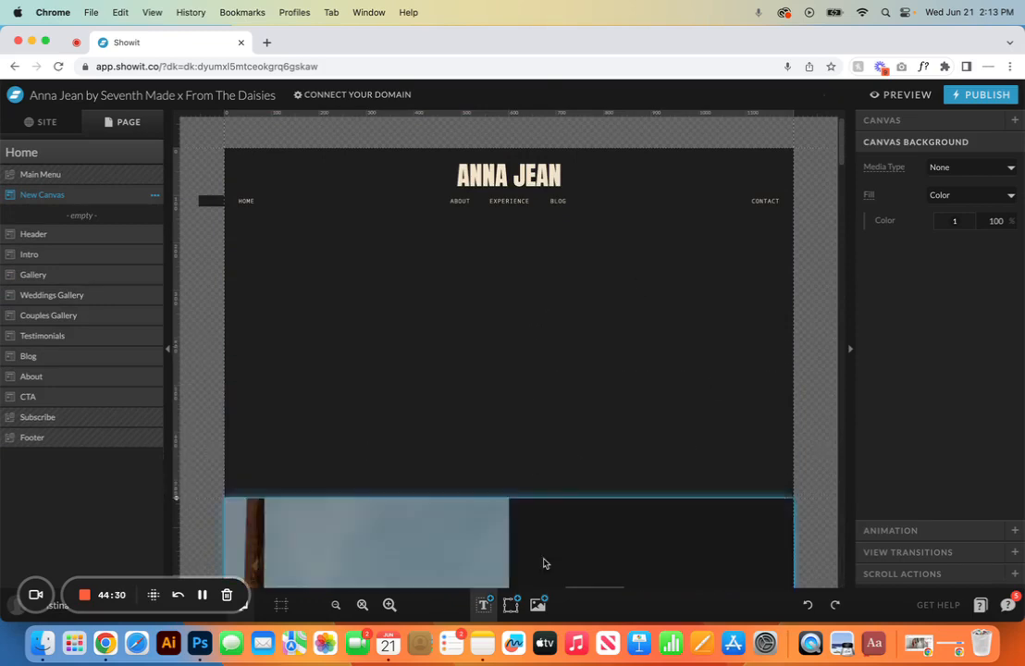
{"action": "left_click", "coordinate": [541, 603]}
{"action": "left_click", "coordinate": [588, 249]}
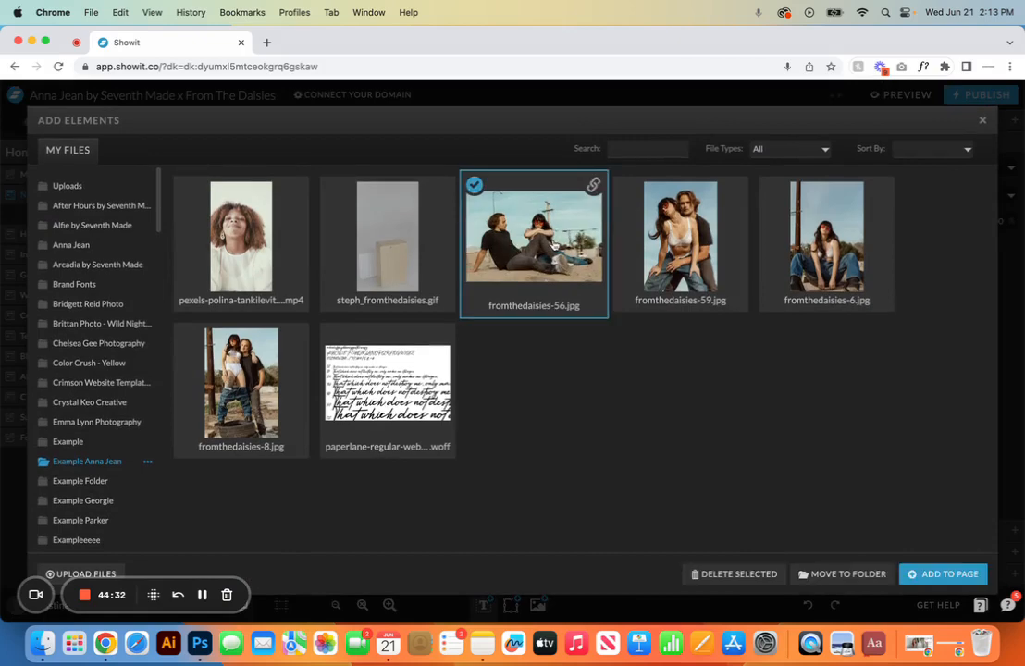
{"action": "left_click", "coordinate": [941, 574]}
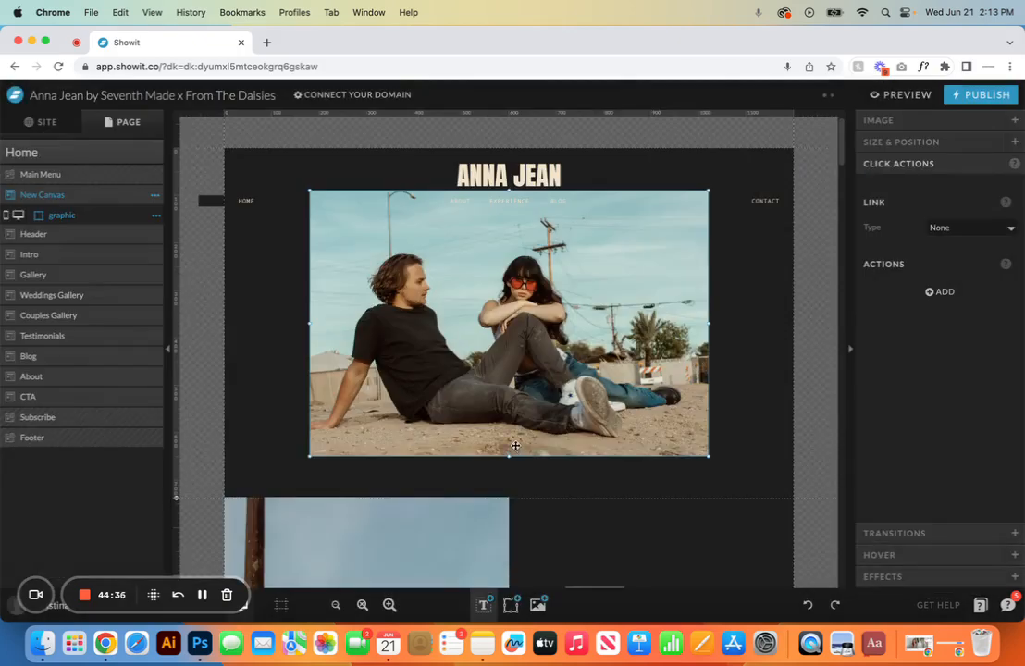
Step: Remove the added image and delete the new blank canvas from the Home page
{"action": "key", "text": "Delete"}
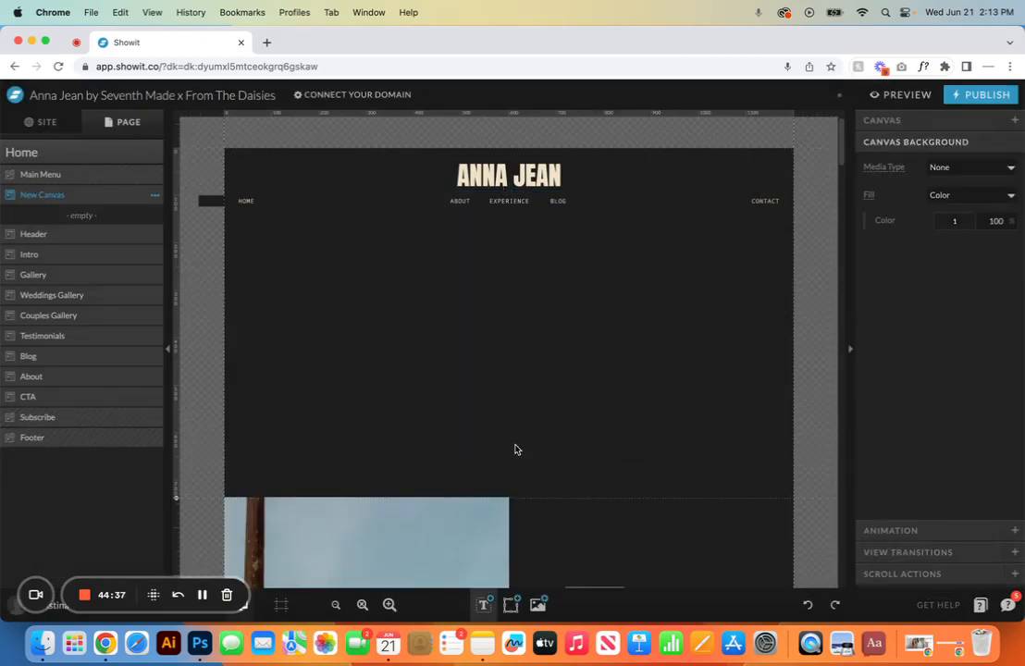
{"action": "left_click", "coordinate": [153, 197]}
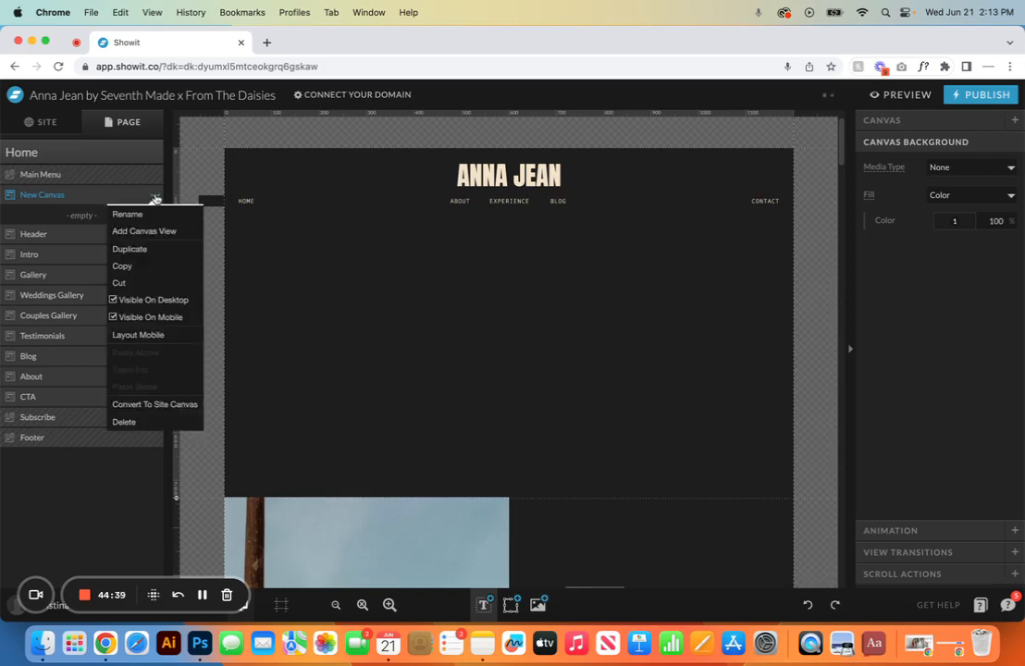
{"action": "left_click", "coordinate": [125, 422]}
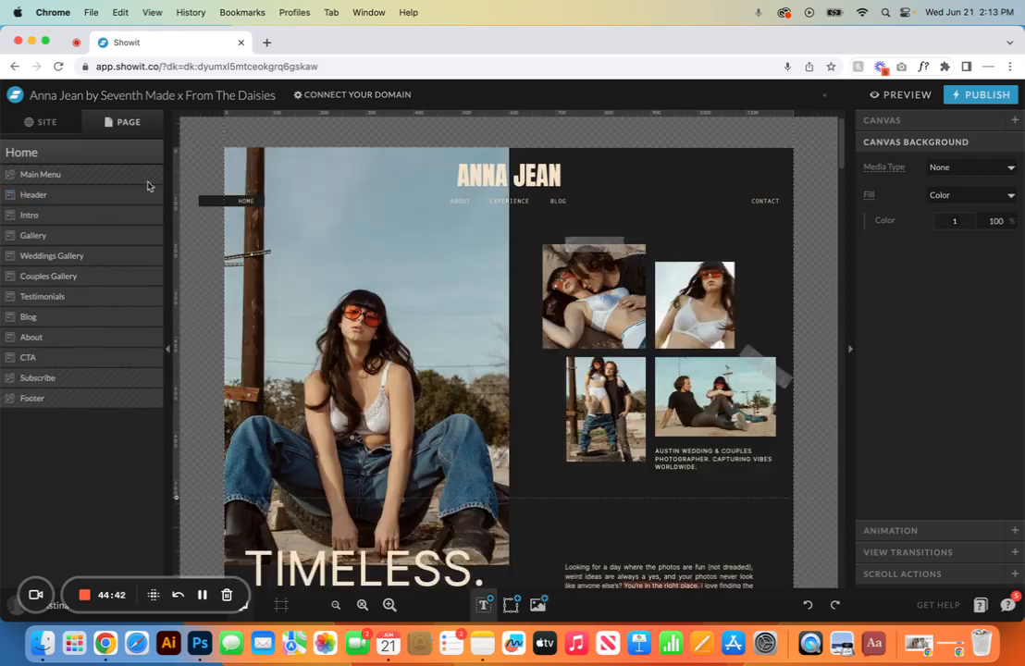
{"action": "left_click", "coordinate": [77, 198]}
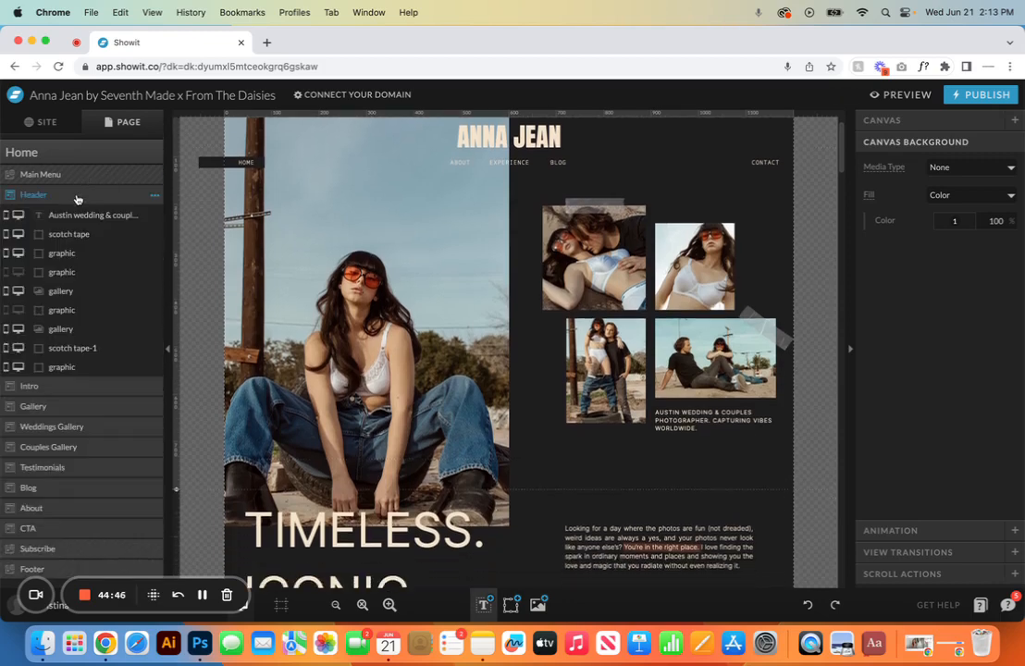
{"action": "left_click", "coordinate": [155, 195]}
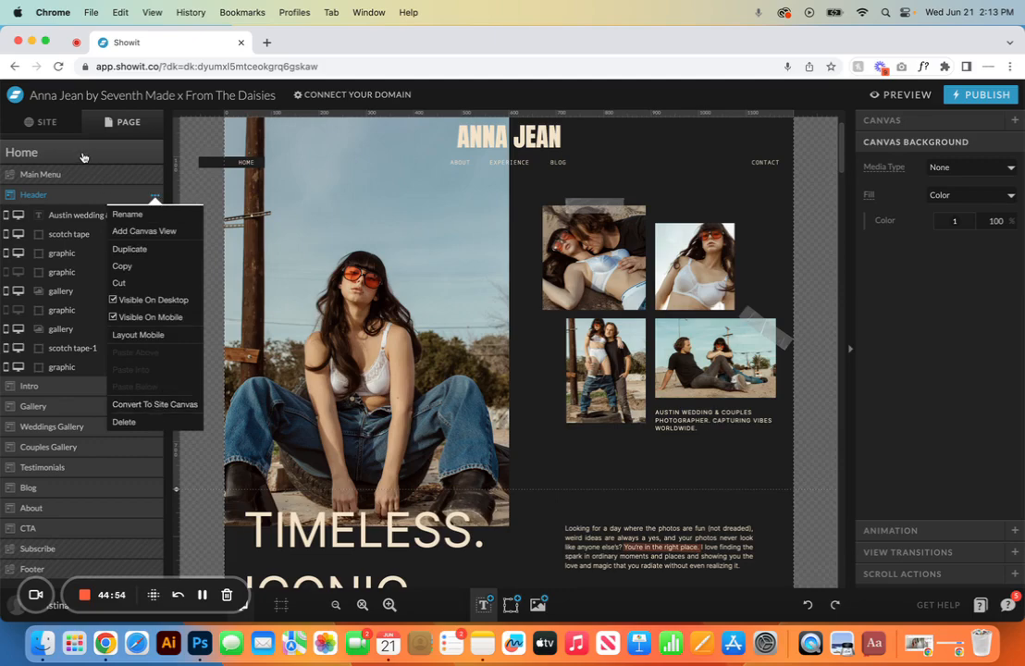
Step: Preview the current site's Main Menu canvas, and add the About page's Your Why canvas to the Home page
{"action": "left_click", "coordinate": [94, 151]}
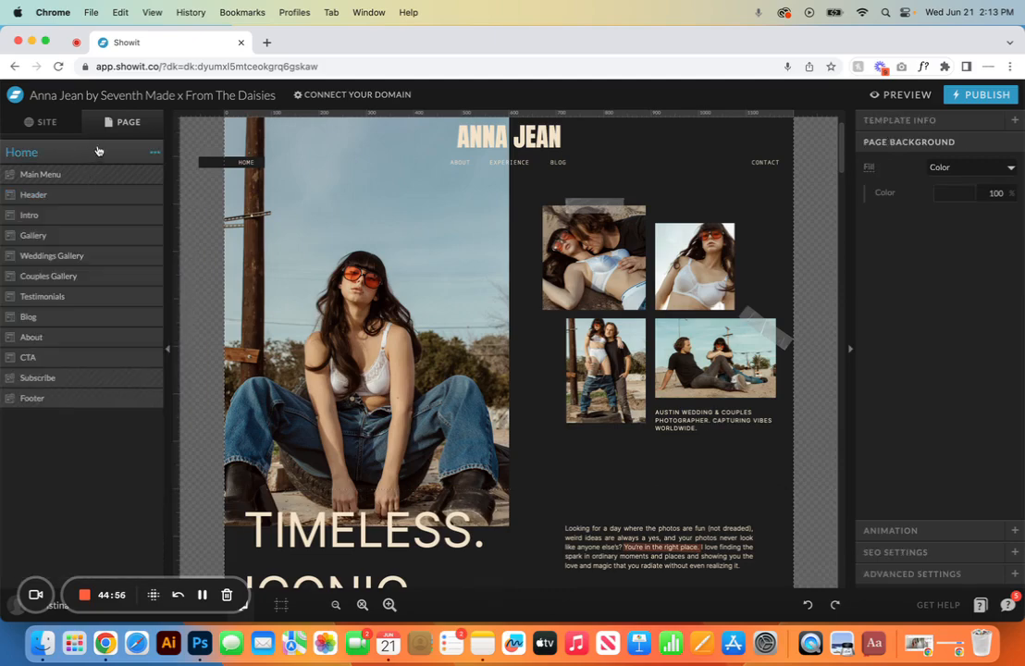
{"action": "left_click", "coordinate": [154, 152]}
{"action": "left_click", "coordinate": [153, 170]}
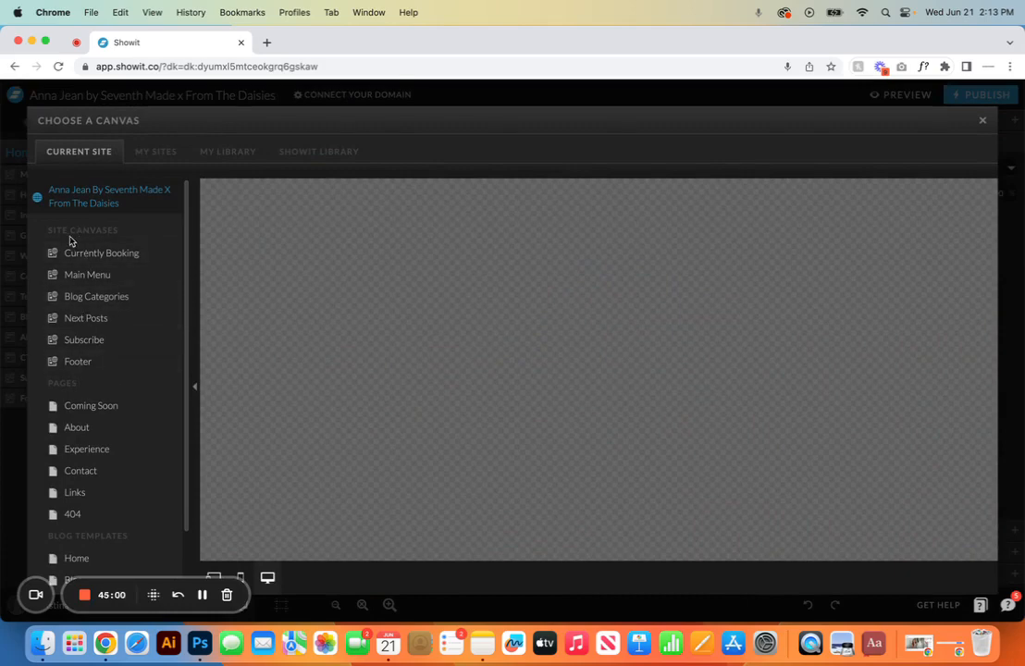
{"action": "left_click", "coordinate": [81, 275]}
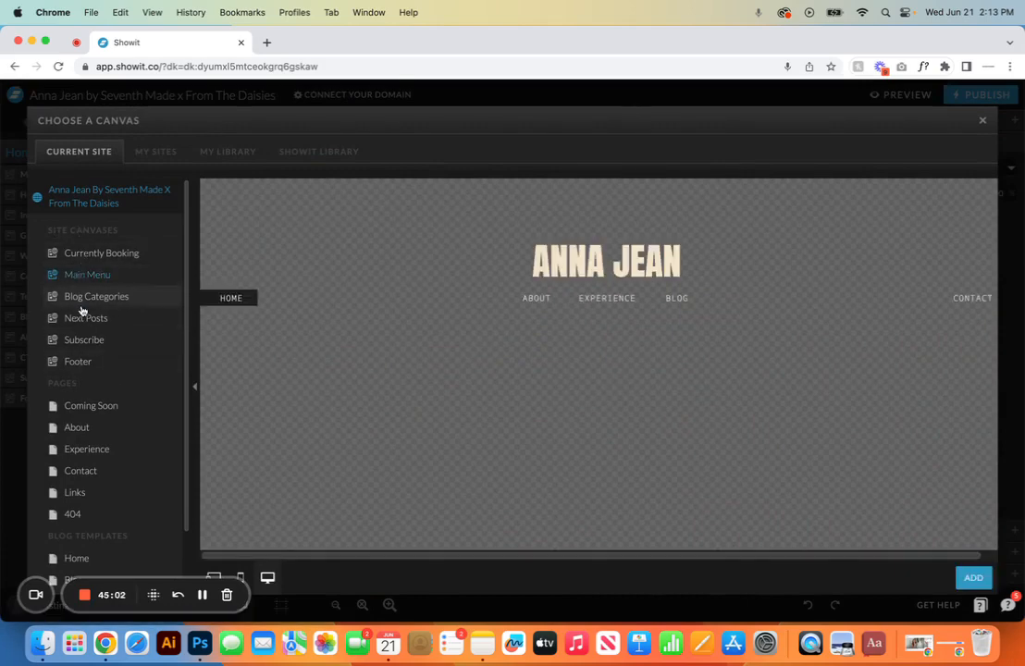
{"action": "scroll", "coordinate": [83, 375], "scroll_direction": "down", "scroll_amount": 2}
{"action": "left_click", "coordinate": [77, 357]}
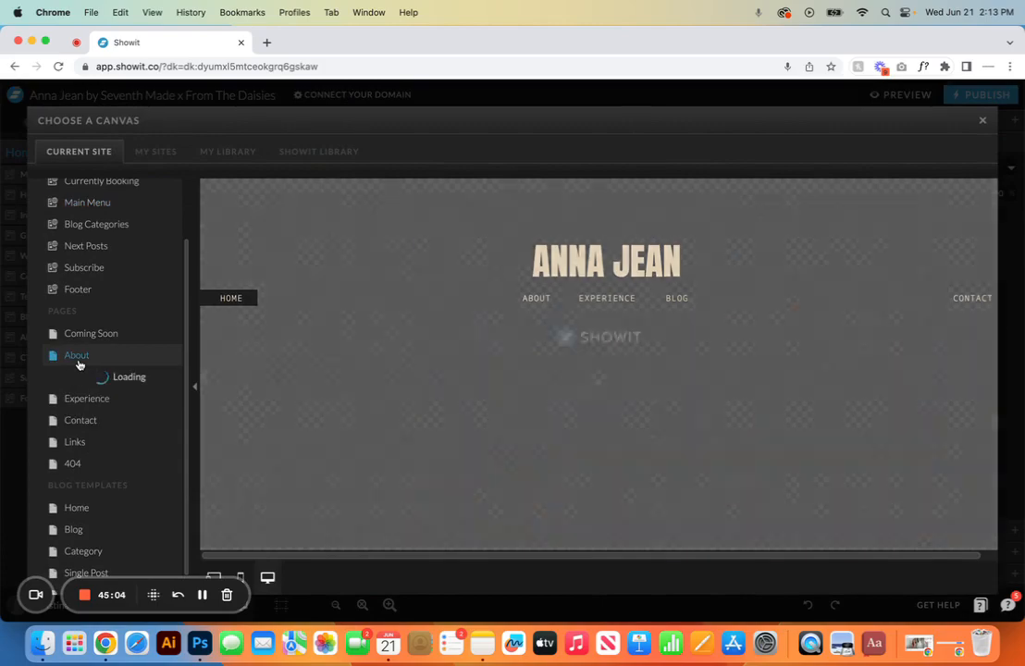
{"action": "left_click", "coordinate": [99, 443]}
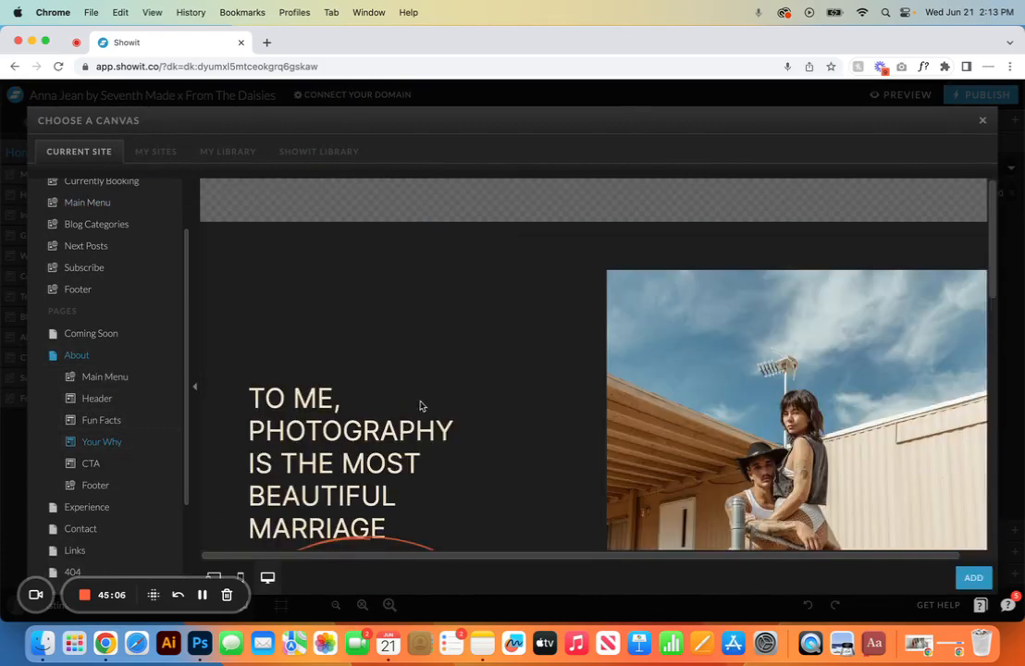
{"action": "left_click", "coordinate": [972, 575]}
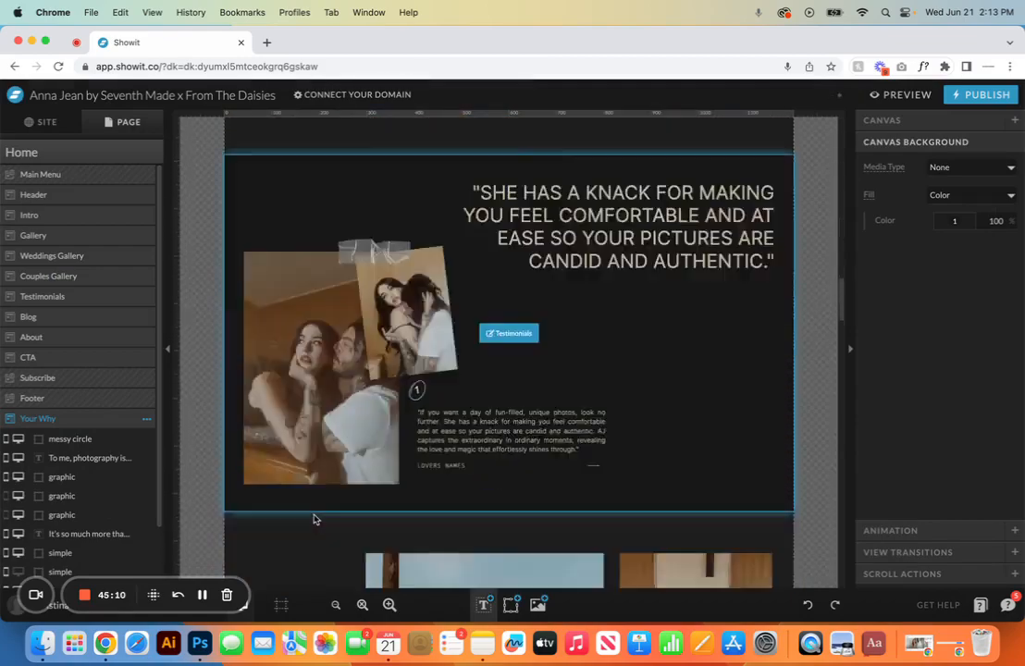
Step: Move the Your Why canvas between Blog and About on the Home page
{"action": "scroll", "coordinate": [316, 520], "scroll_direction": "down", "scroll_amount": 5}
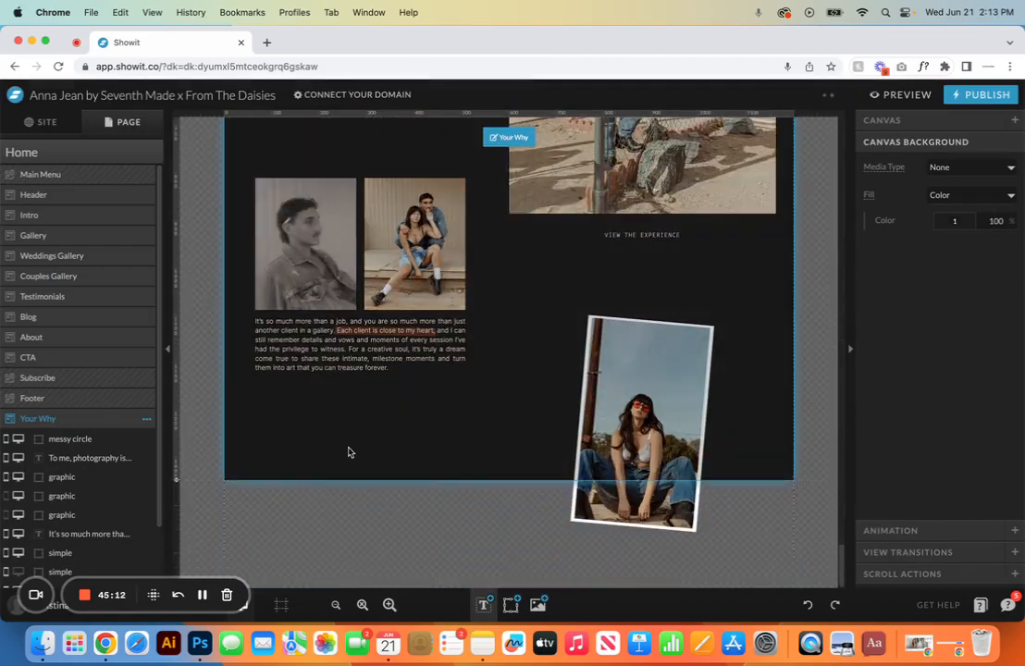
{"action": "scroll", "coordinate": [351, 448], "scroll_direction": "up", "scroll_amount": 1}
{"action": "left_click_drag", "start_coordinate": [86, 423], "coordinate": [88, 323]}
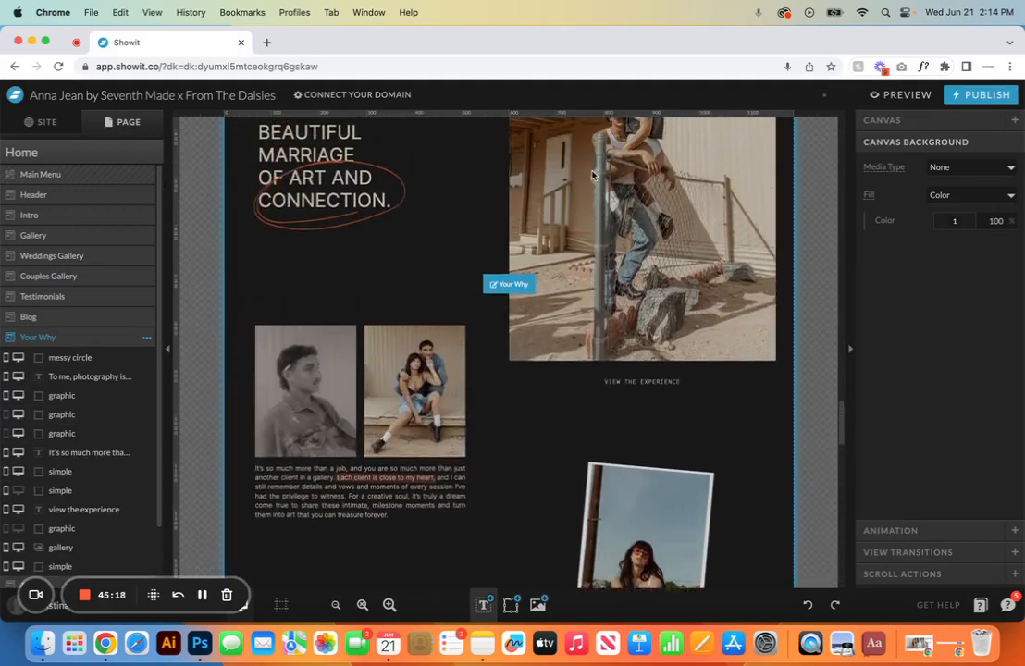
Step: Extend the Your Why canvas's height so its tilted portrait stays clear of the About heading
{"action": "scroll", "coordinate": [593, 174], "scroll_direction": "down", "scroll_amount": 4}
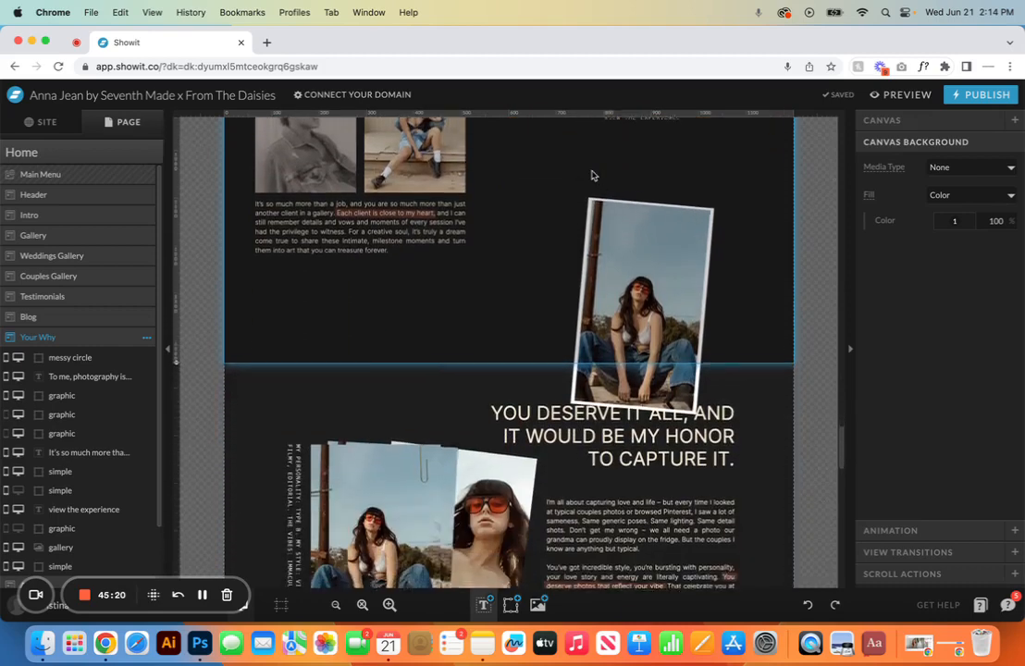
{"action": "left_click", "coordinate": [228, 328]}
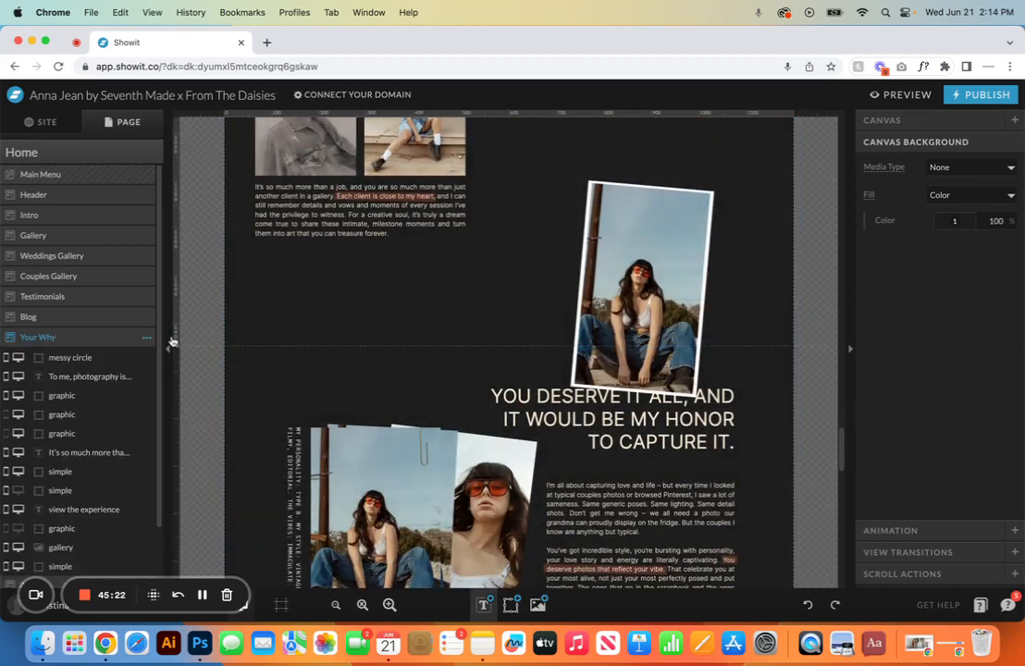
{"action": "left_click_drag", "start_coordinate": [183, 345], "coordinate": [170, 506]}
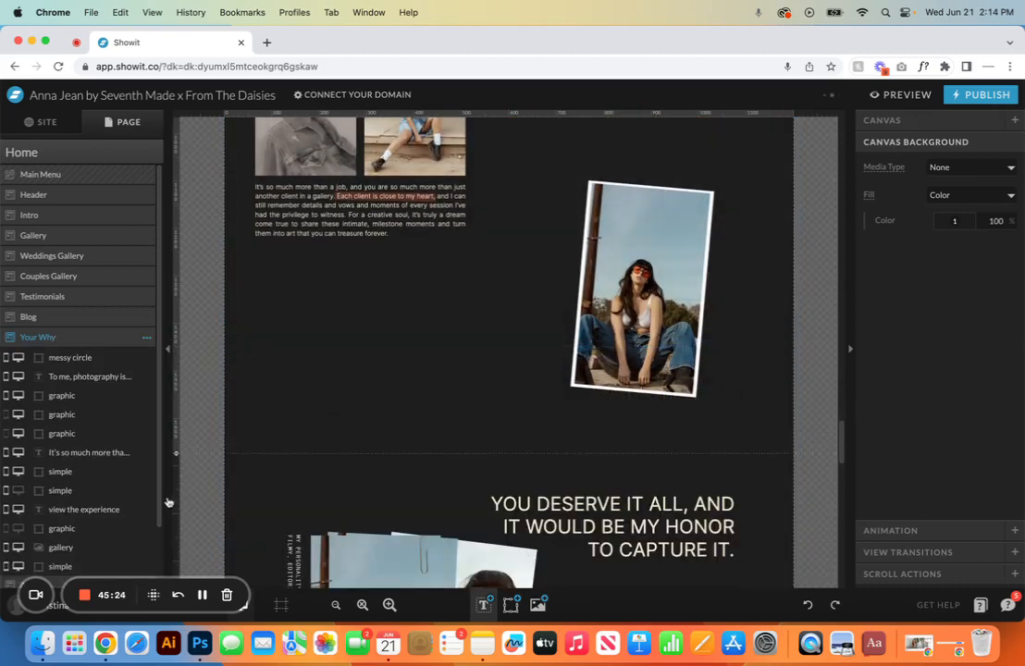
{"action": "left_click_drag", "start_coordinate": [177, 452], "coordinate": [181, 370]}
Step: Review the Your Why canvas on the page and delete it from the Home page
{"action": "scroll", "coordinate": [294, 302], "scroll_direction": "up", "scroll_amount": 3}
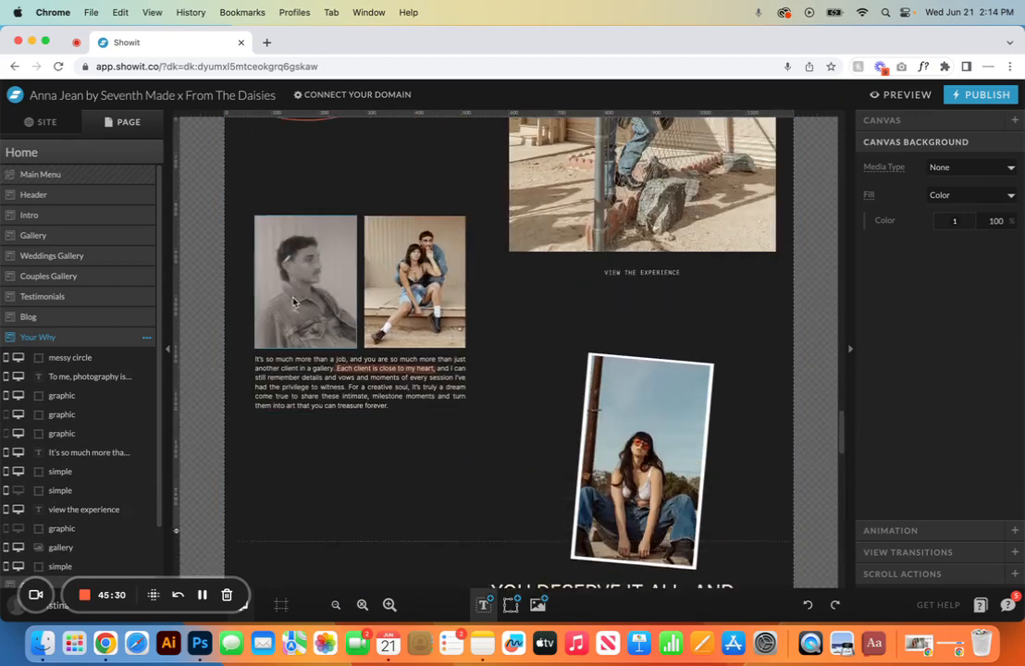
{"action": "scroll", "coordinate": [294, 303], "scroll_direction": "down", "scroll_amount": 3}
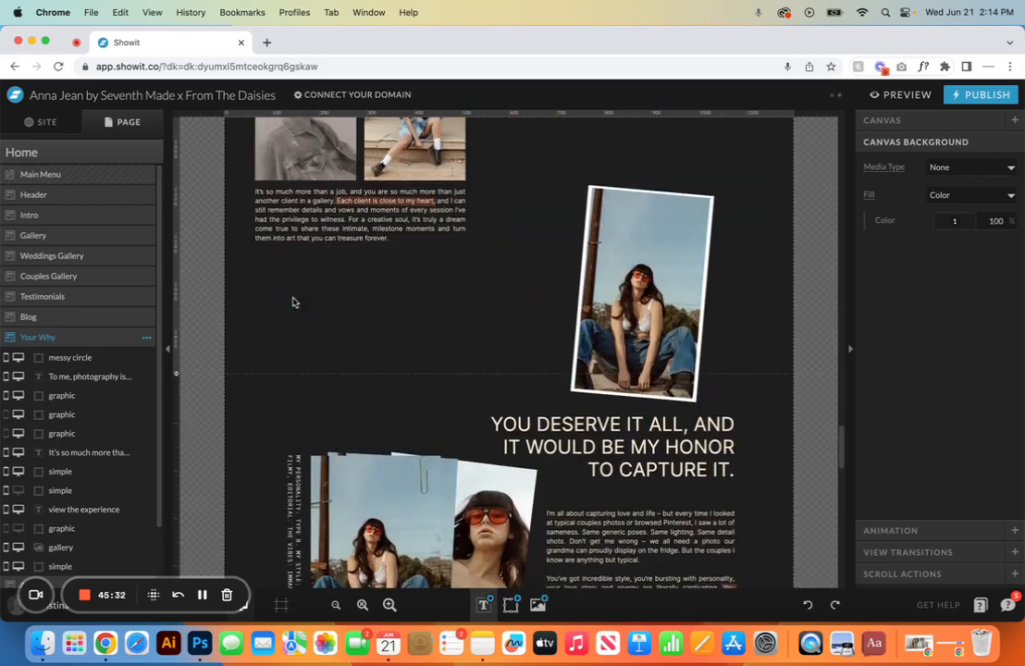
{"action": "left_click", "coordinate": [148, 340]}
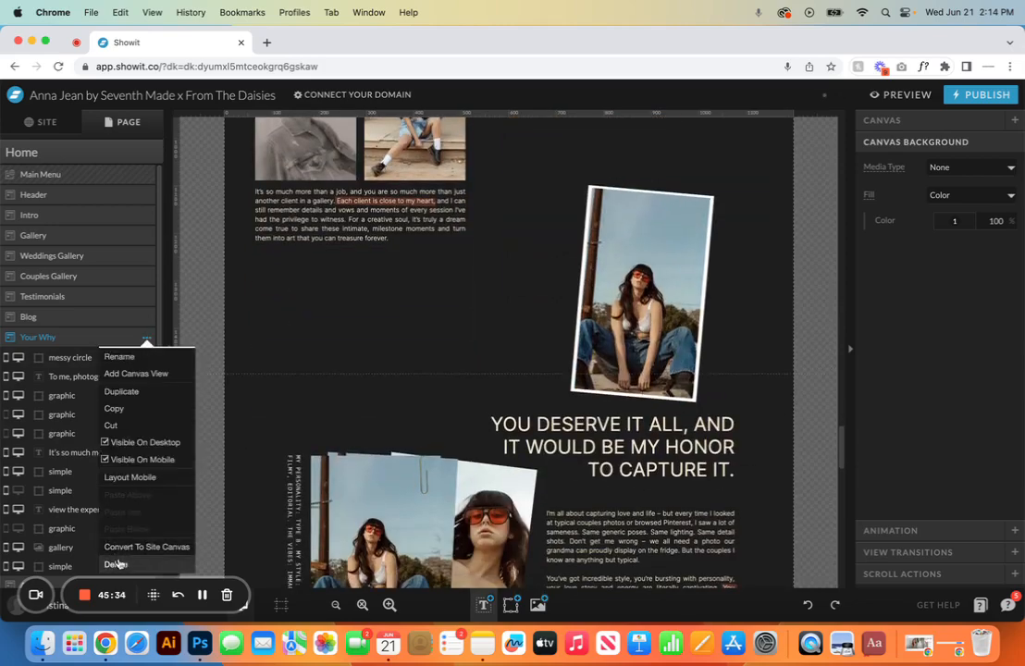
{"action": "left_click", "coordinate": [123, 561]}
Step: Start adding a canvas to the Home page and browse the account's own sites for a source template
{"action": "scroll", "coordinate": [364, 299], "scroll_direction": "up", "scroll_amount": 5}
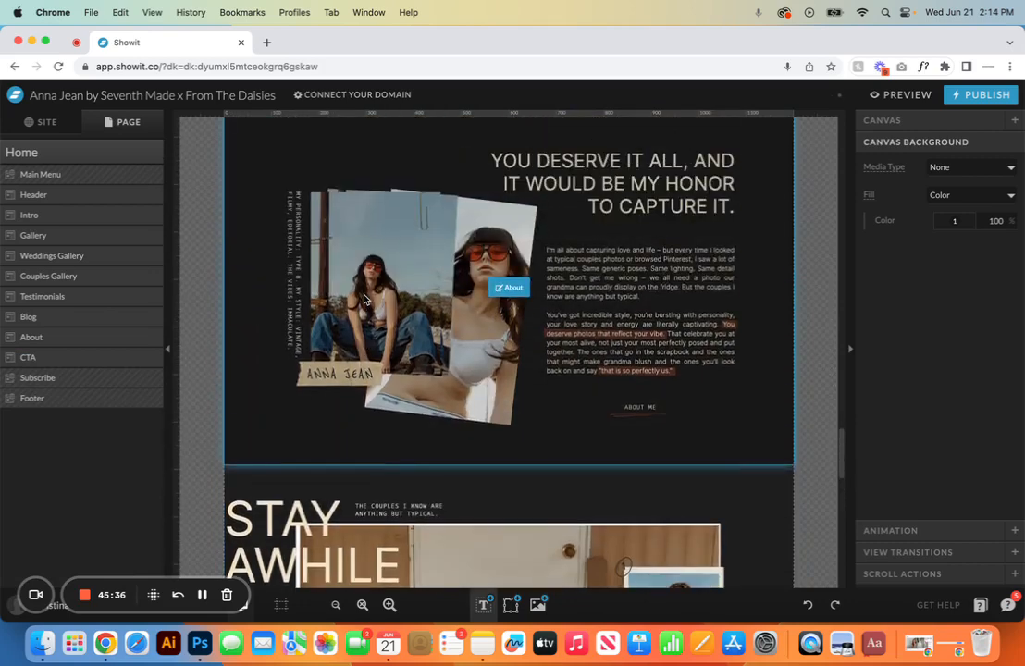
{"action": "left_click", "coordinate": [154, 154]}
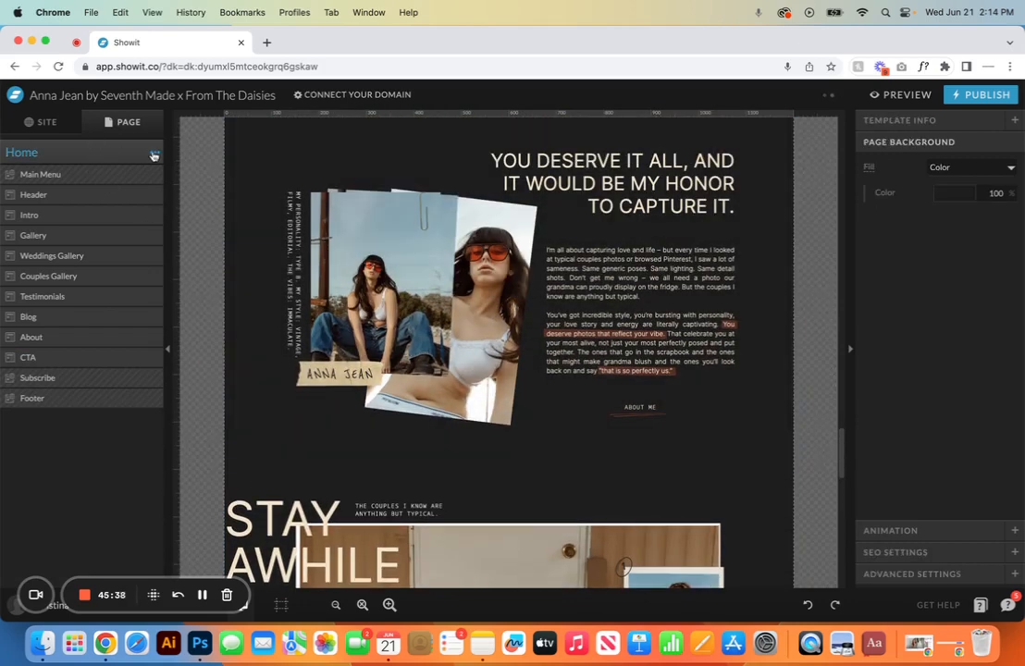
{"action": "left_click", "coordinate": [154, 154]}
{"action": "left_click", "coordinate": [148, 172]}
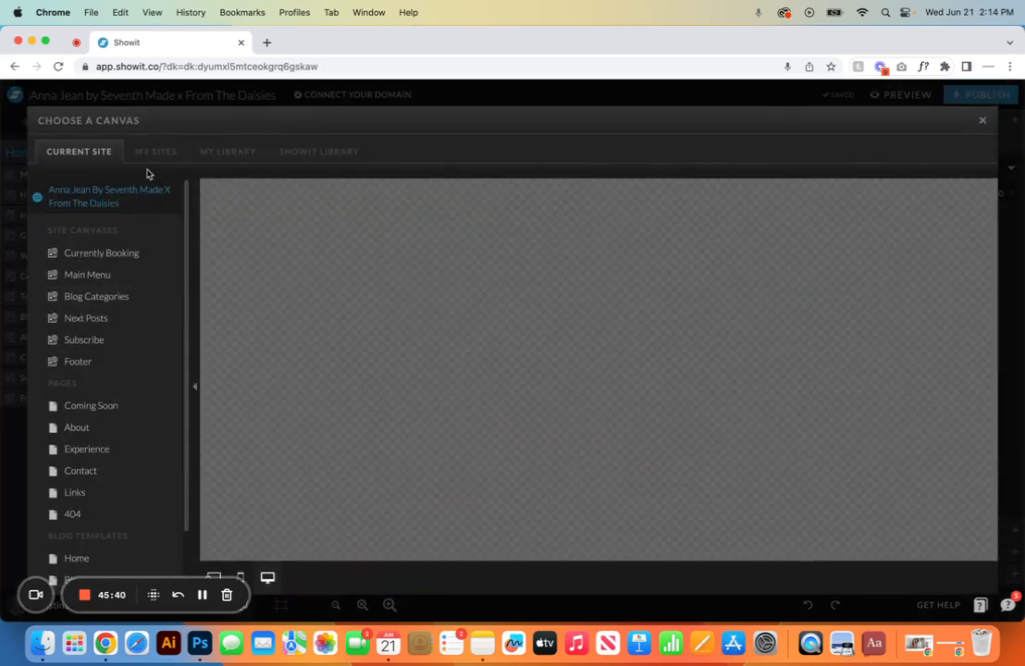
{"action": "left_click", "coordinate": [155, 151]}
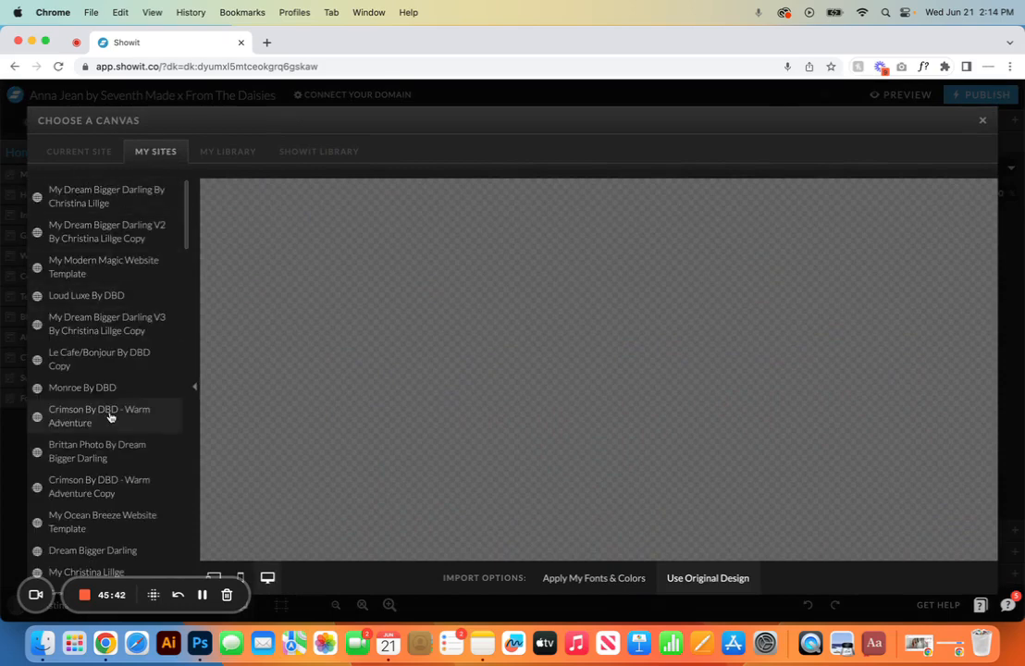
{"action": "scroll", "coordinate": [109, 416], "scroll_direction": "down", "scroll_amount": 20}
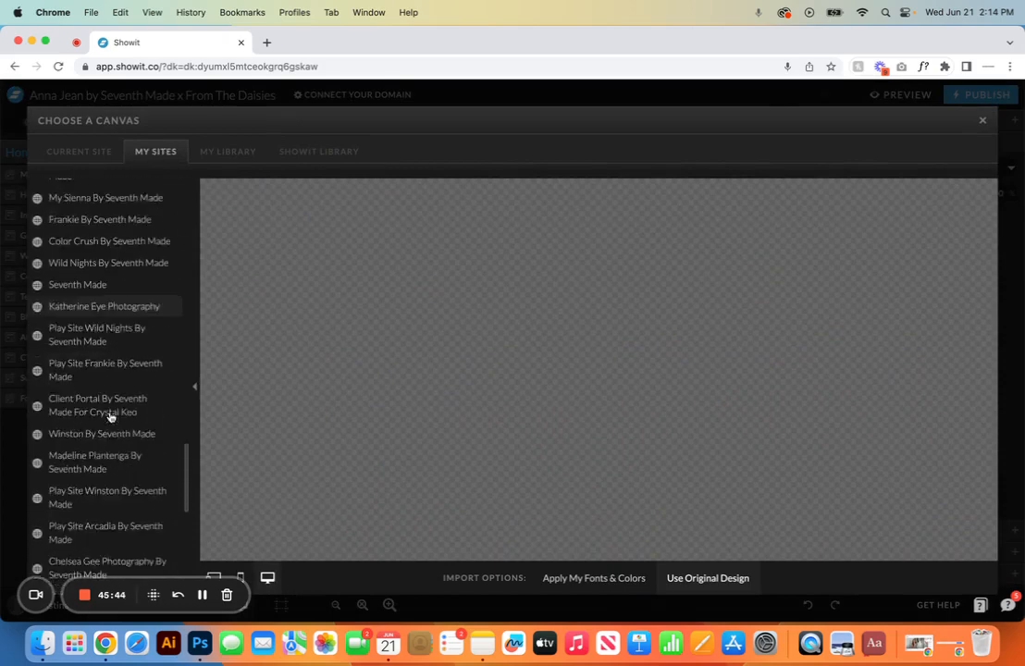
{"action": "scroll", "coordinate": [109, 416], "scroll_direction": "down", "scroll_amount": 8}
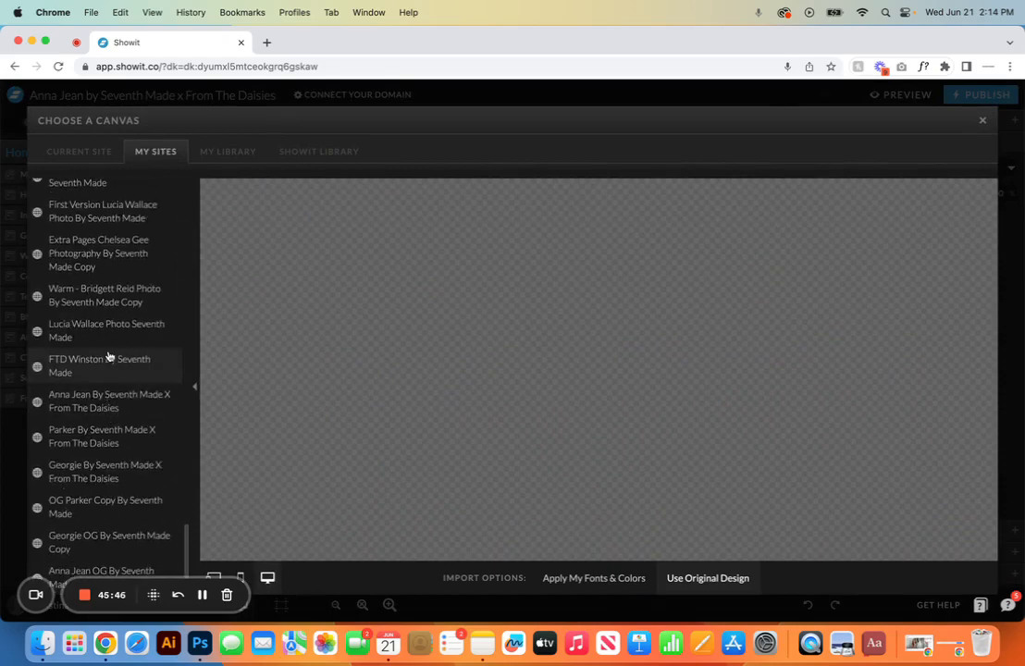
{"action": "scroll", "coordinate": [92, 497], "scroll_direction": "up", "scroll_amount": 10}
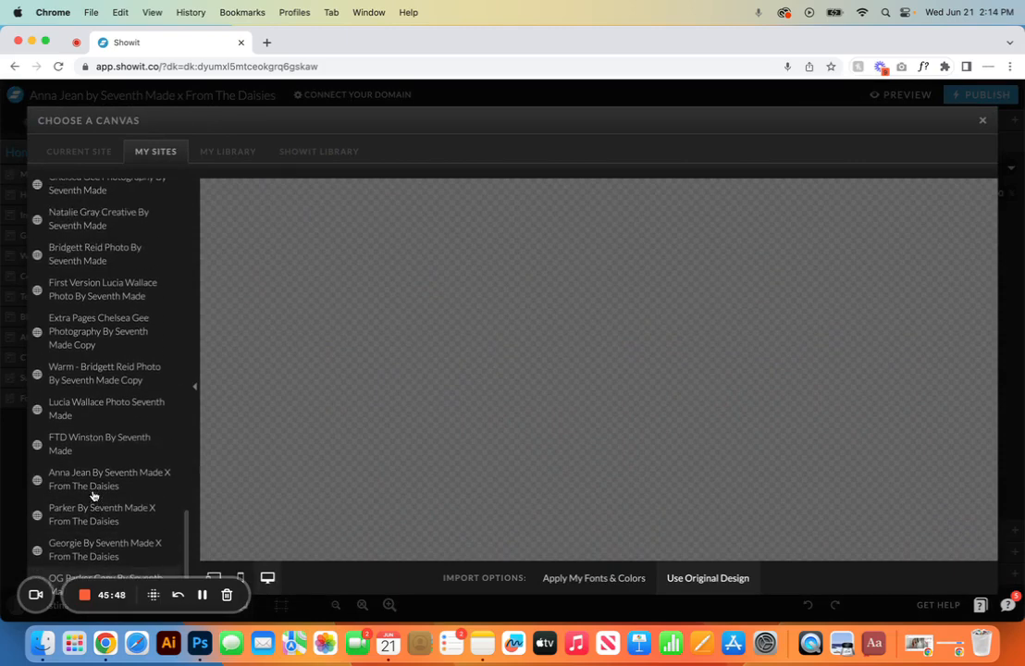
{"action": "scroll", "coordinate": [93, 497], "scroll_direction": "up", "scroll_amount": 2}
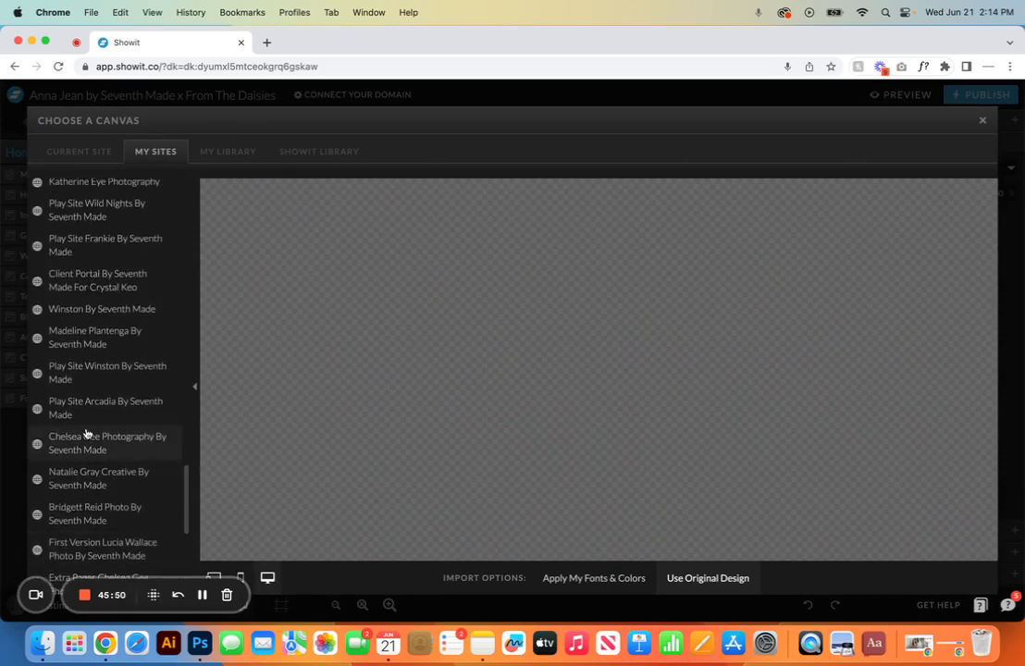
Step: Select the Travel Schedule canvas from the About page of the Winston by Seventh Made site
{"action": "left_click", "coordinate": [94, 312]}
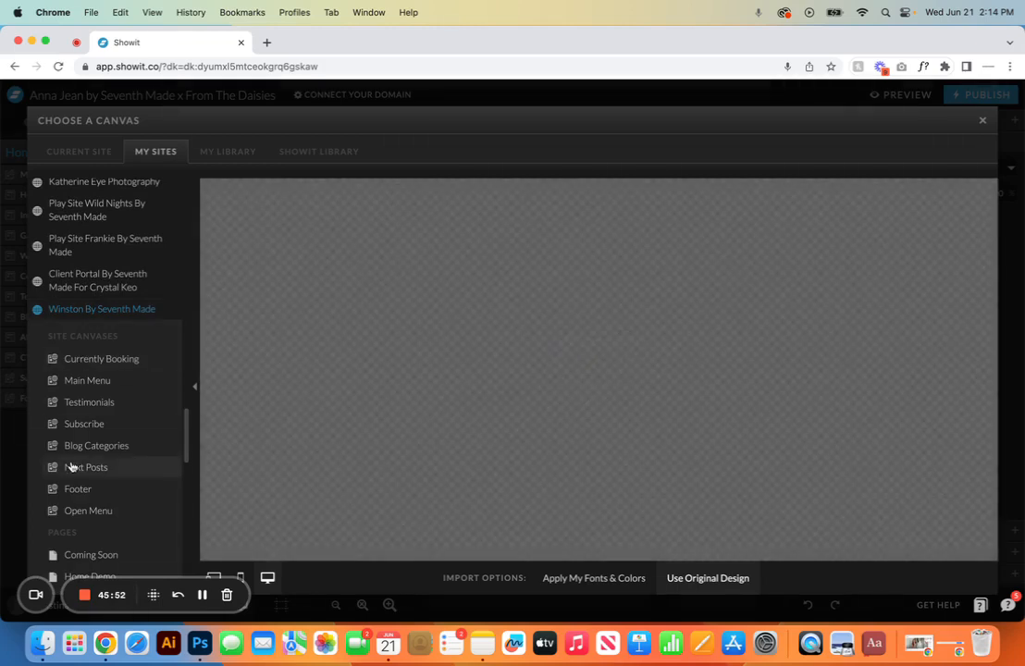
{"action": "scroll", "coordinate": [76, 462], "scroll_direction": "down", "scroll_amount": 5}
{"action": "left_click", "coordinate": [76, 442]}
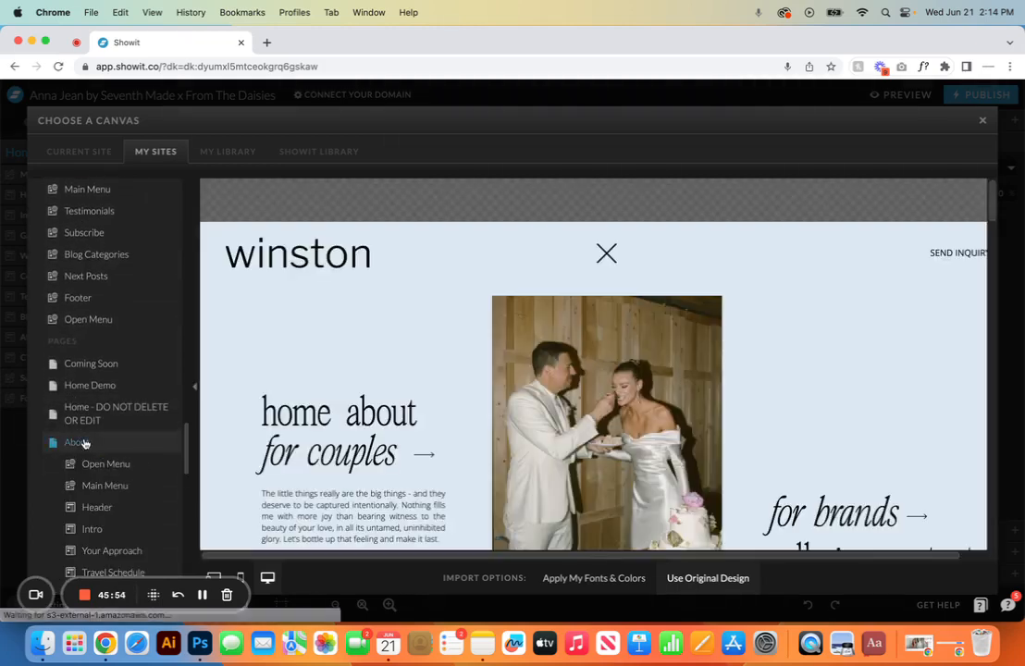
{"action": "scroll", "coordinate": [94, 491], "scroll_direction": "down", "scroll_amount": 2}
{"action": "left_click", "coordinate": [95, 495]}
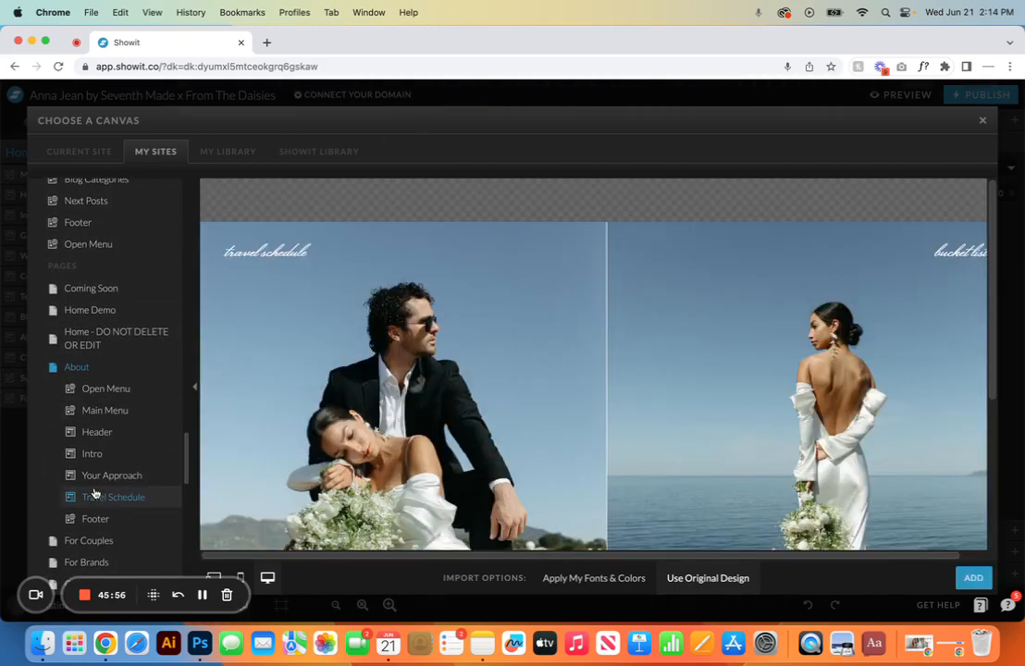
Step: Preview the Travel Schedule canvas with Apply My Fonts & Colors, and add it to the Home page using its original design
{"action": "left_click", "coordinate": [589, 578]}
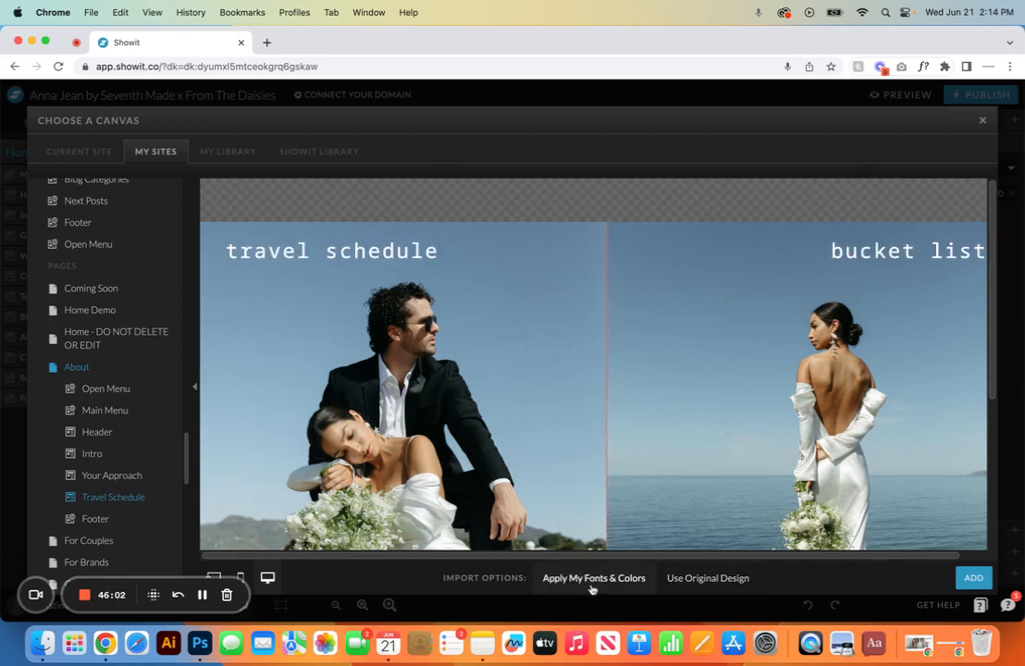
{"action": "left_click", "coordinate": [686, 578]}
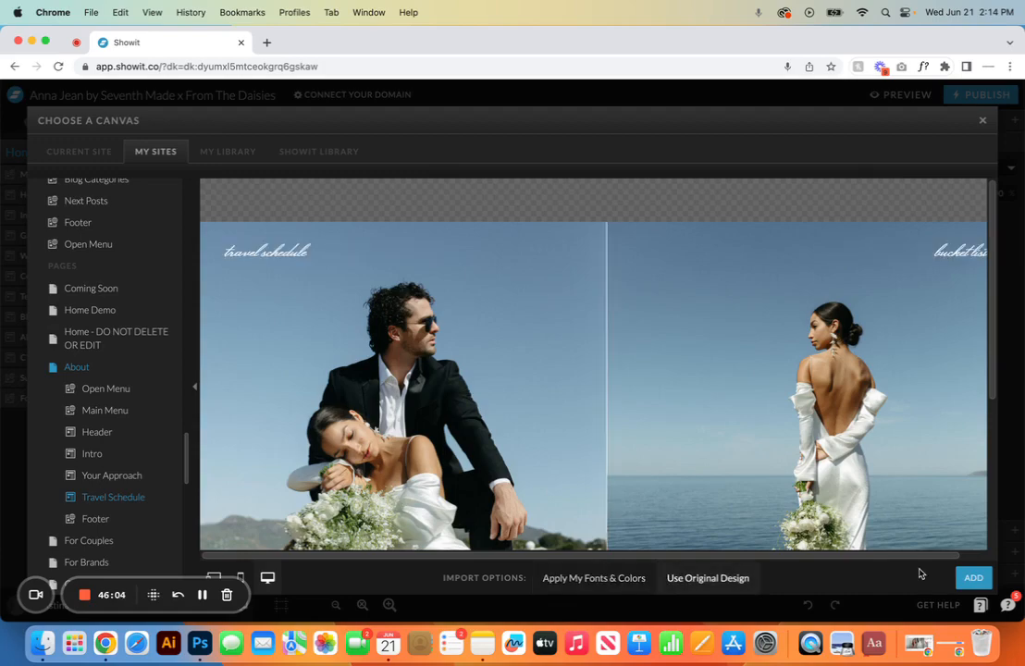
{"action": "left_click", "coordinate": [973, 577]}
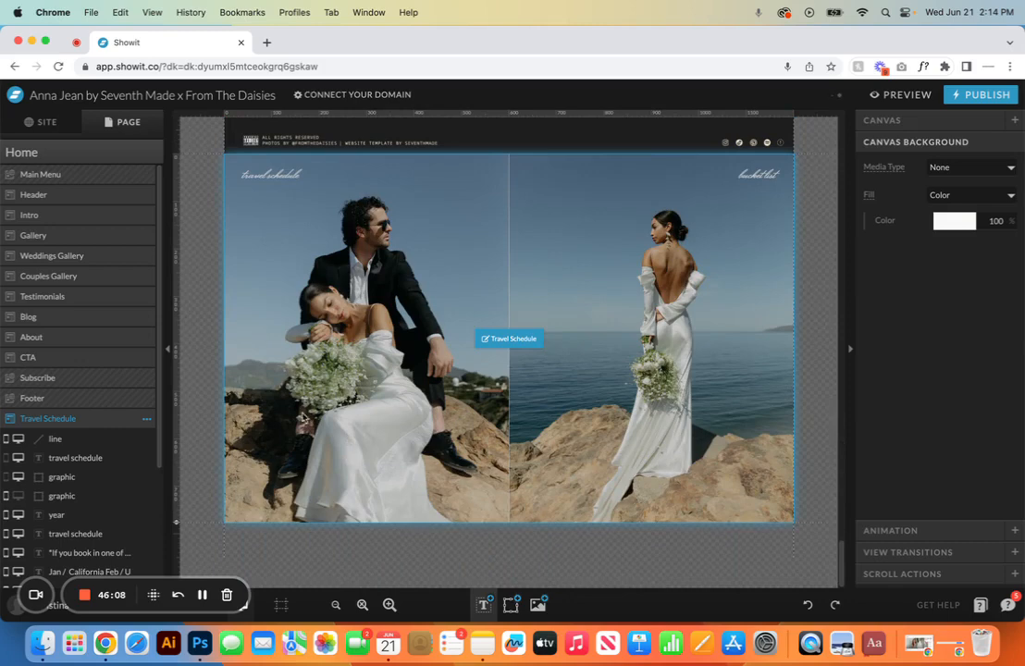
Step: Delete the imported Travel Schedule canvas from below the footer of the Home page
{"action": "scroll", "coordinate": [404, 254], "scroll_direction": "up", "scroll_amount": 2}
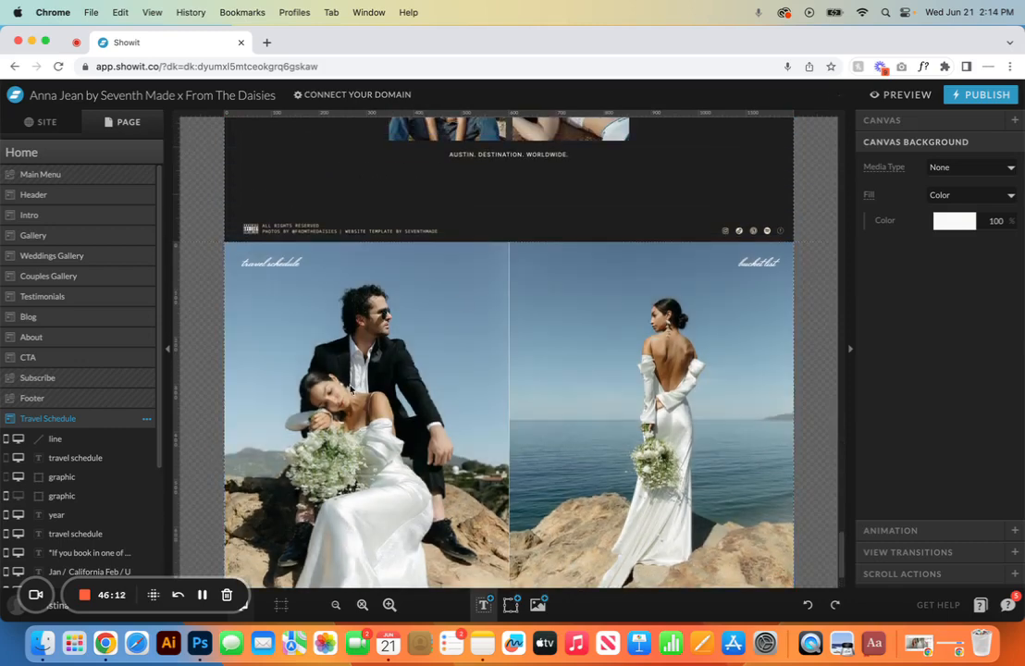
{"action": "left_click", "coordinate": [149, 422]}
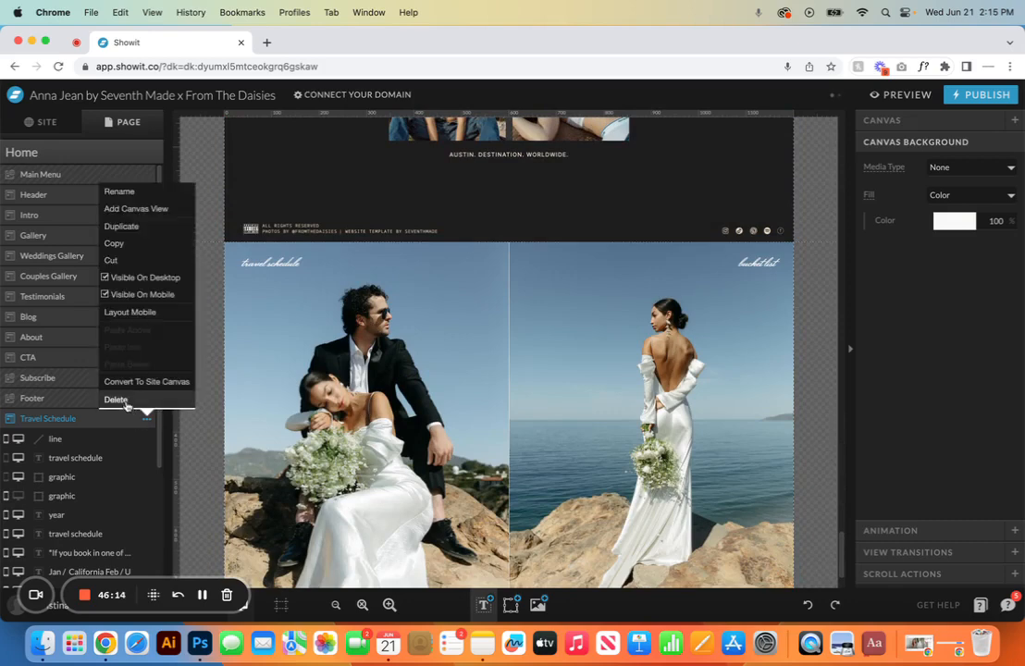
{"action": "left_click", "coordinate": [125, 399]}
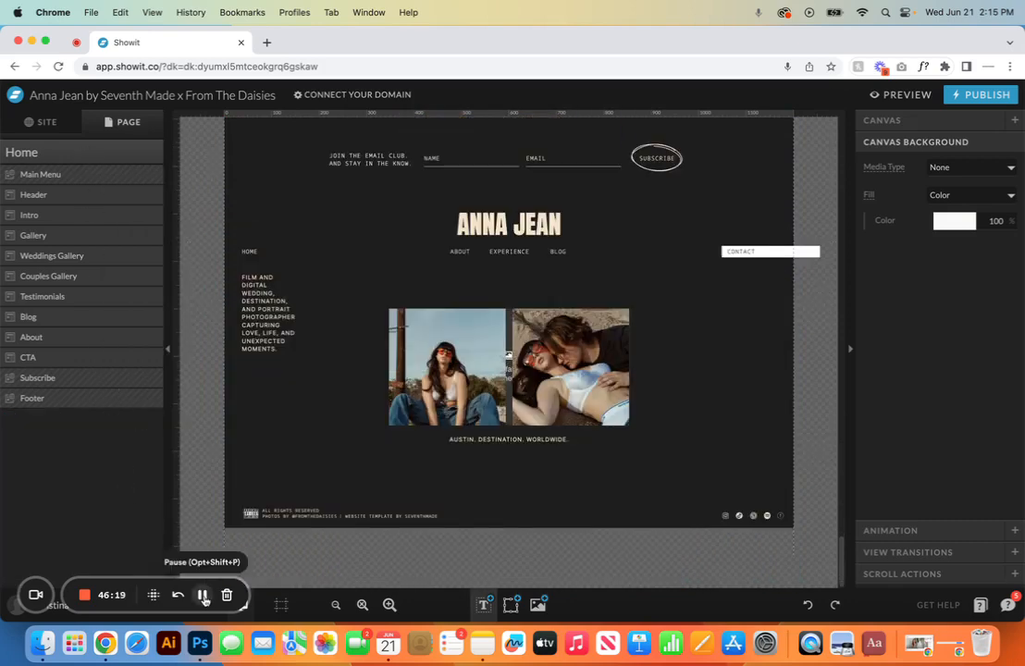
Step: Open the transition settings of the "Timeless." heading in the Intro canvas
{"action": "scroll", "coordinate": [407, 388], "scroll_direction": "up", "scroll_amount": 15}
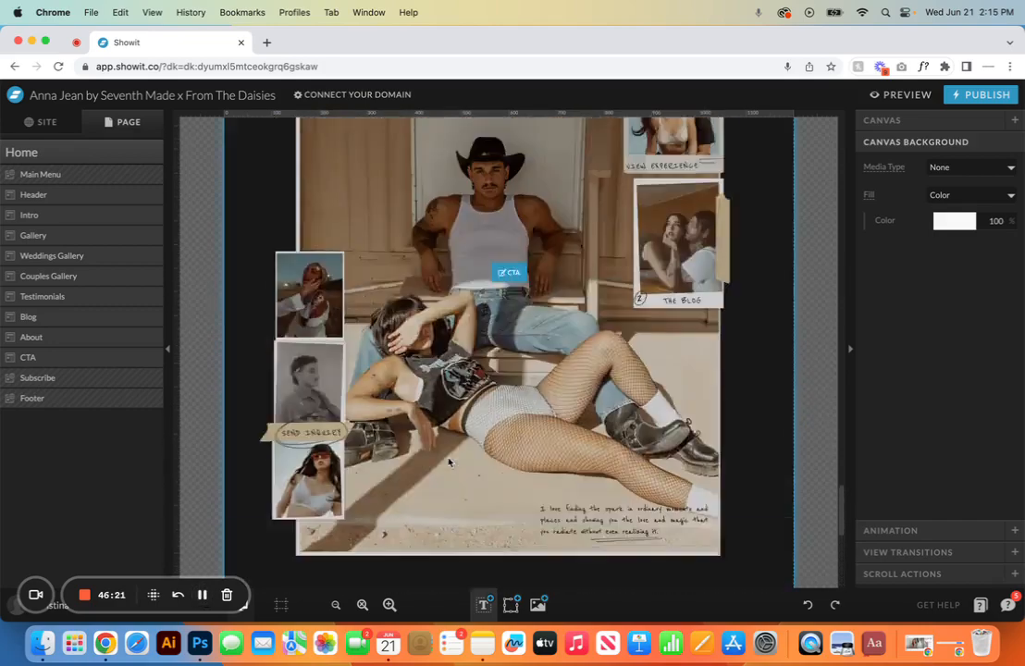
{"action": "scroll", "coordinate": [449, 463], "scroll_direction": "up", "scroll_amount": 10}
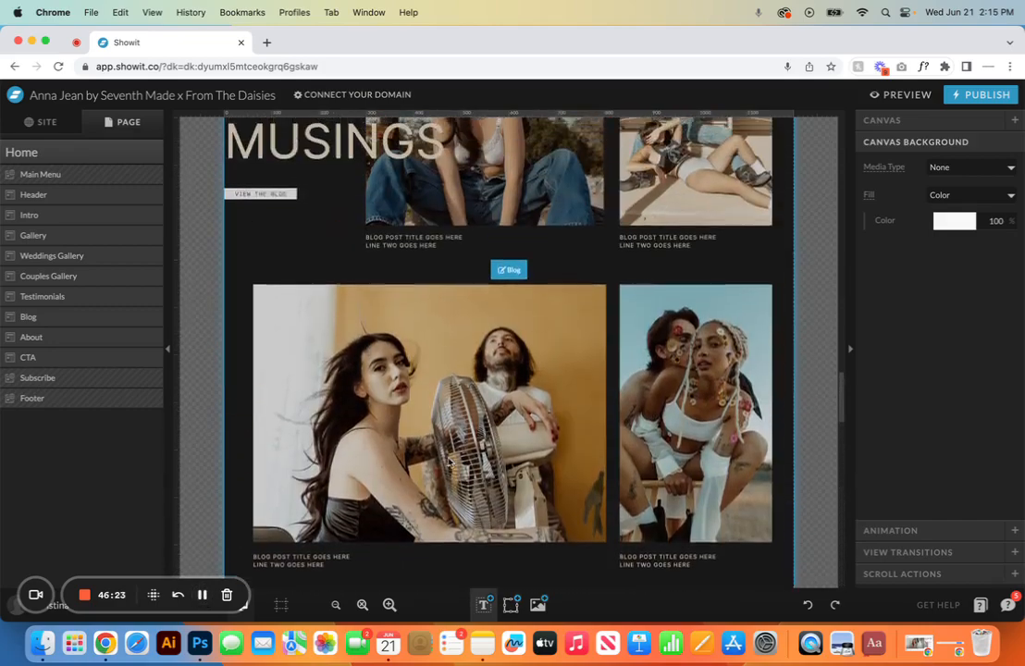
{"action": "scroll", "coordinate": [449, 463], "scroll_direction": "up", "scroll_amount": 10}
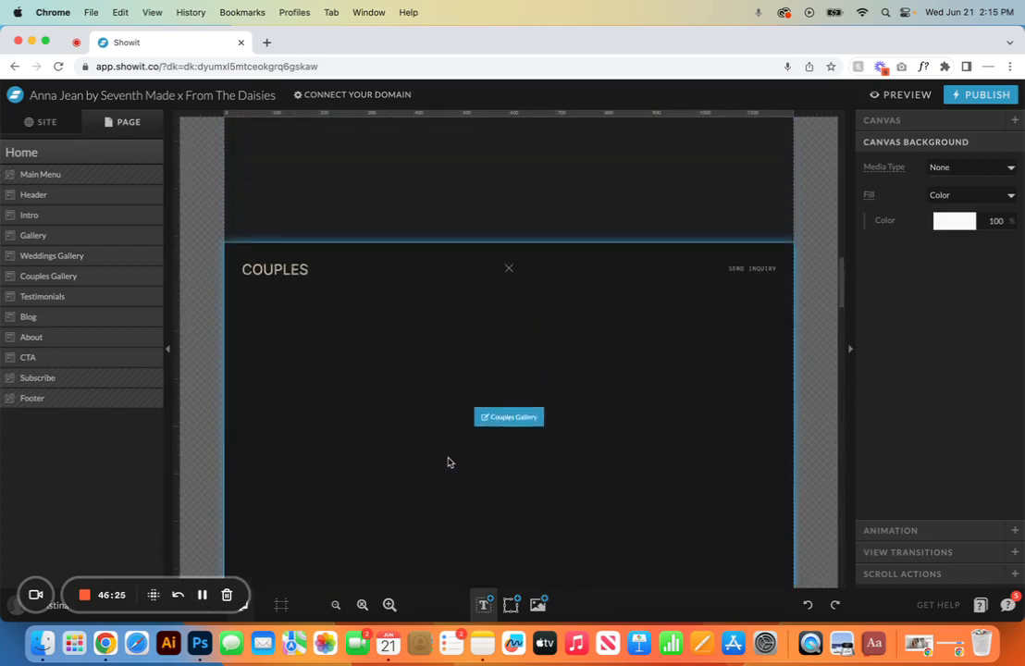
{"action": "scroll", "coordinate": [449, 462], "scroll_direction": "up", "scroll_amount": 10}
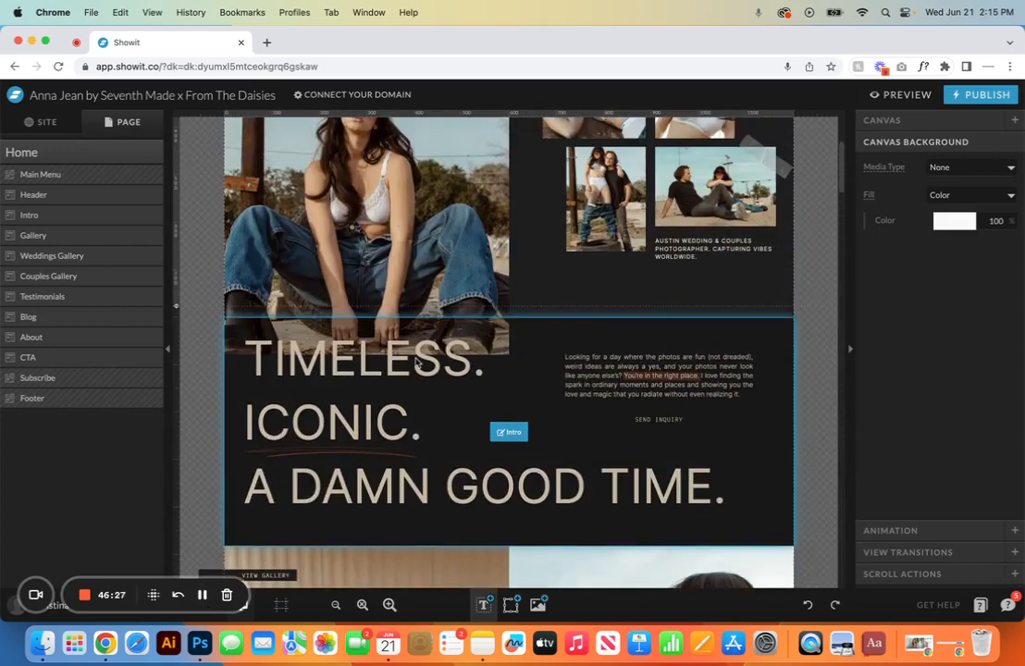
{"action": "left_click", "coordinate": [416, 361]}
{"action": "left_click", "coordinate": [869, 532]}
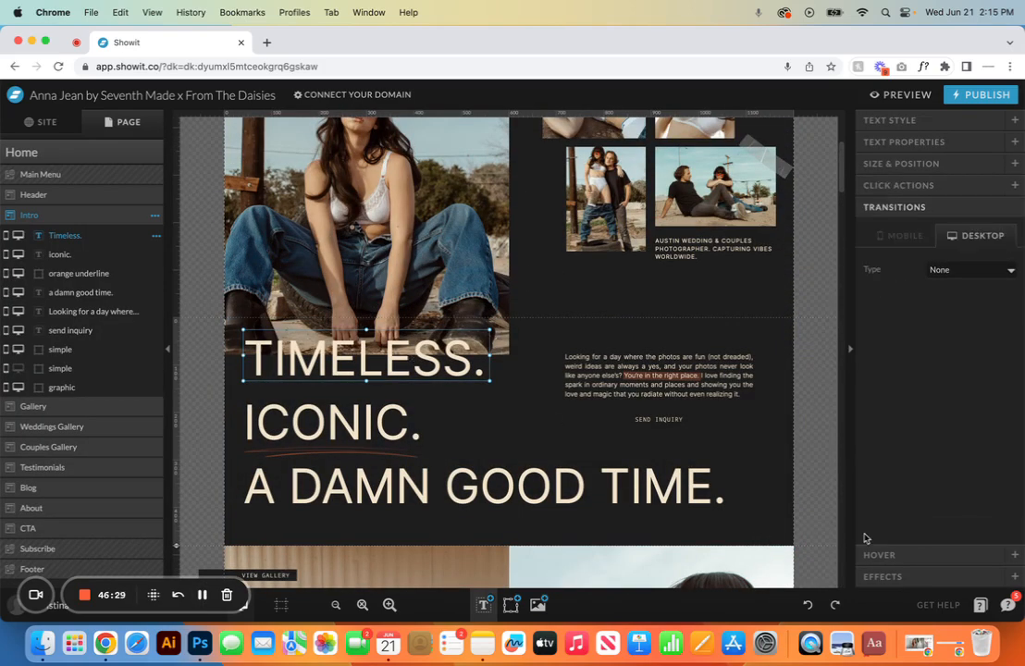
Step: Set the "iconic." heading's desktop transition to Slide with the direction Up
{"action": "left_click", "coordinate": [396, 425]}
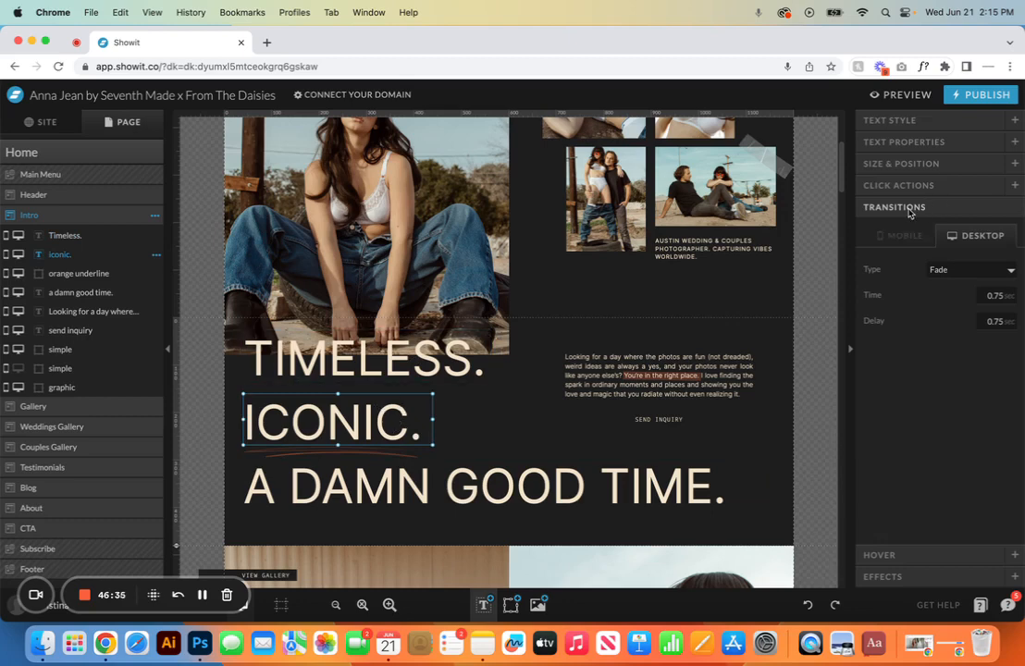
{"action": "left_click", "coordinate": [1008, 271]}
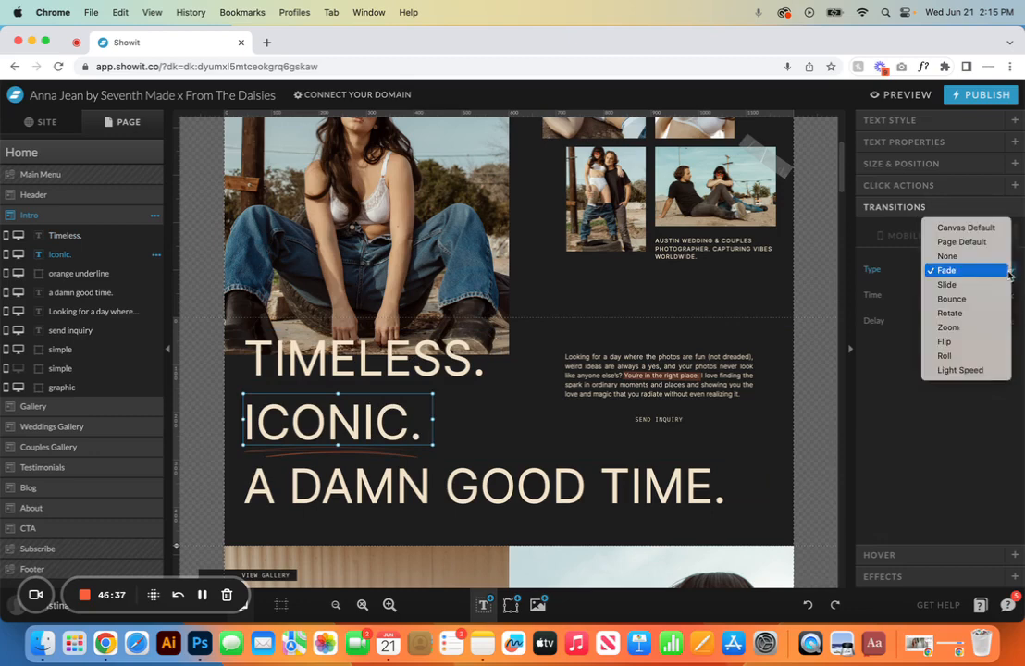
{"action": "left_click", "coordinate": [951, 285]}
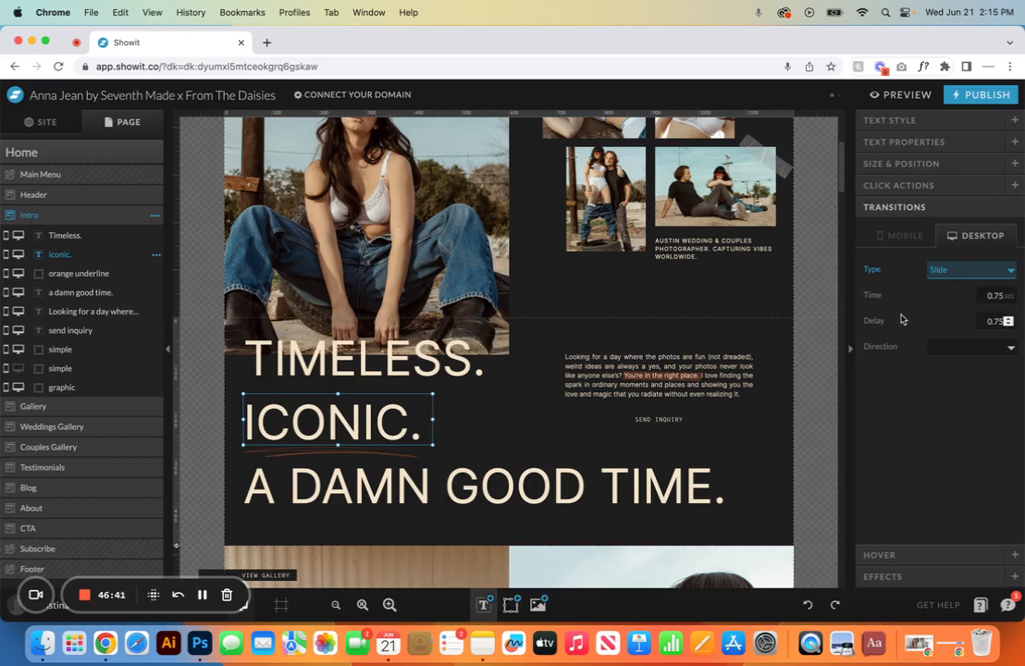
{"action": "left_click", "coordinate": [1007, 349]}
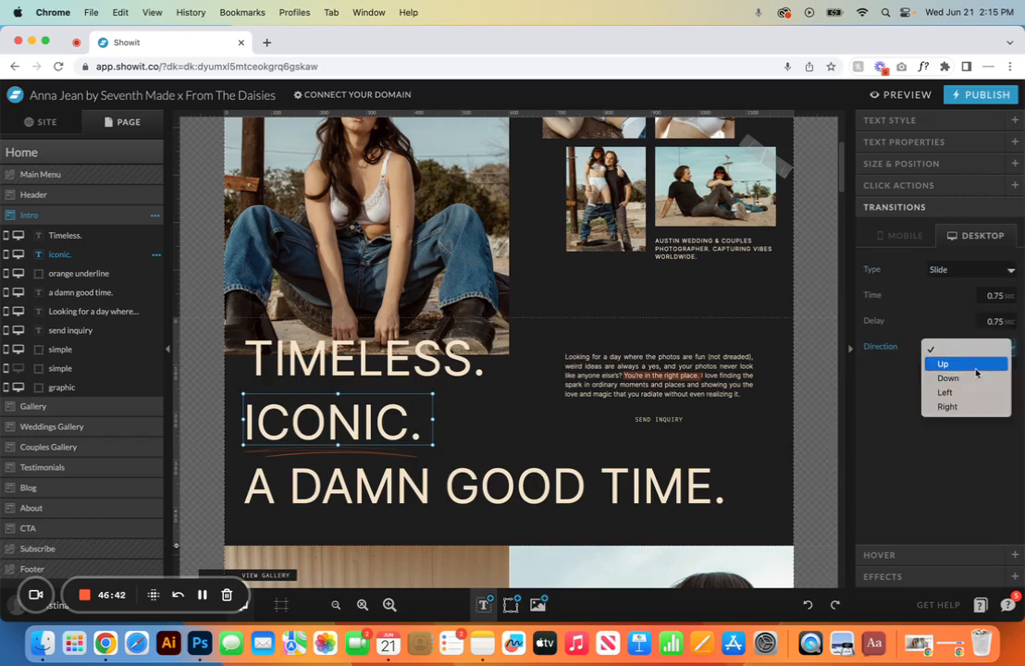
{"action": "left_click", "coordinate": [973, 364]}
Step: Preview the site to watch the Intro canvas's heading transitions, and return to the editor
{"action": "left_click", "coordinate": [897, 95]}
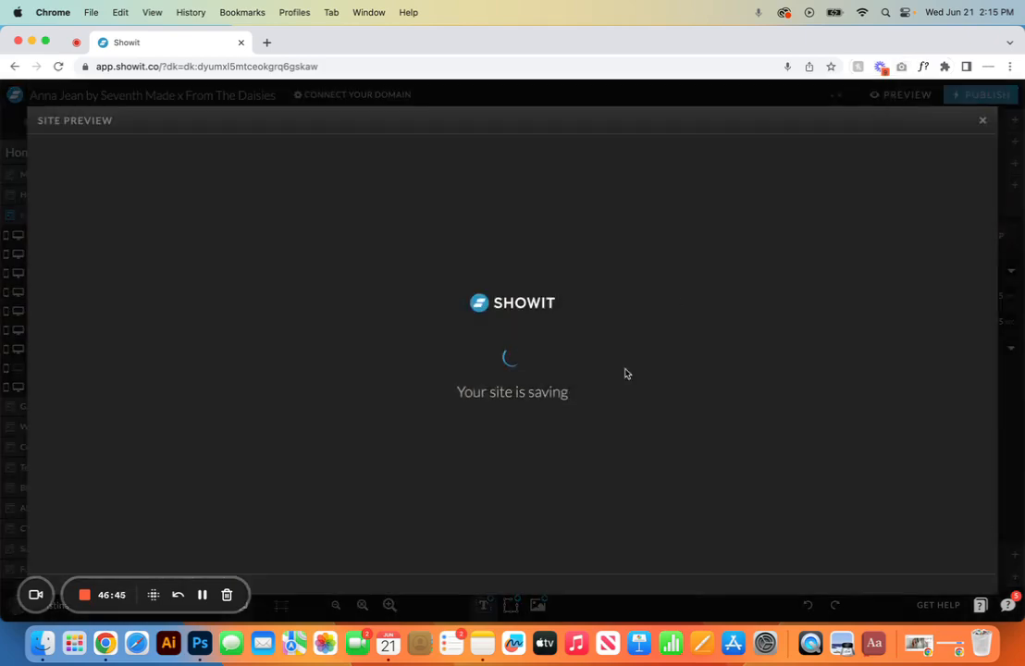
{"action": "scroll", "coordinate": [597, 481], "scroll_direction": "down", "scroll_amount": 1}
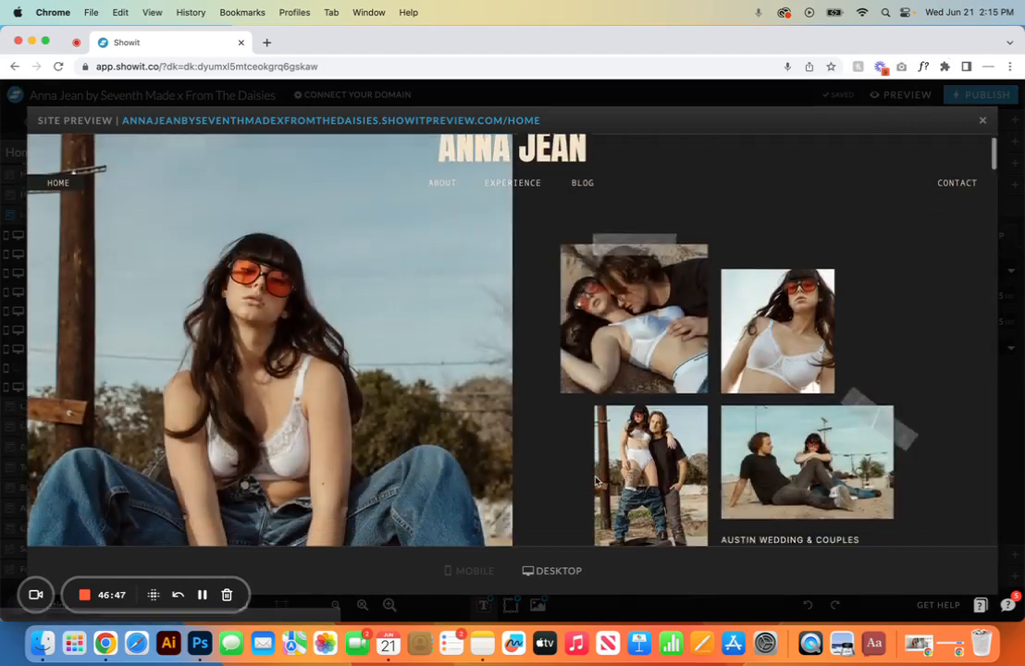
{"action": "scroll", "coordinate": [597, 481], "scroll_direction": "down", "scroll_amount": 8}
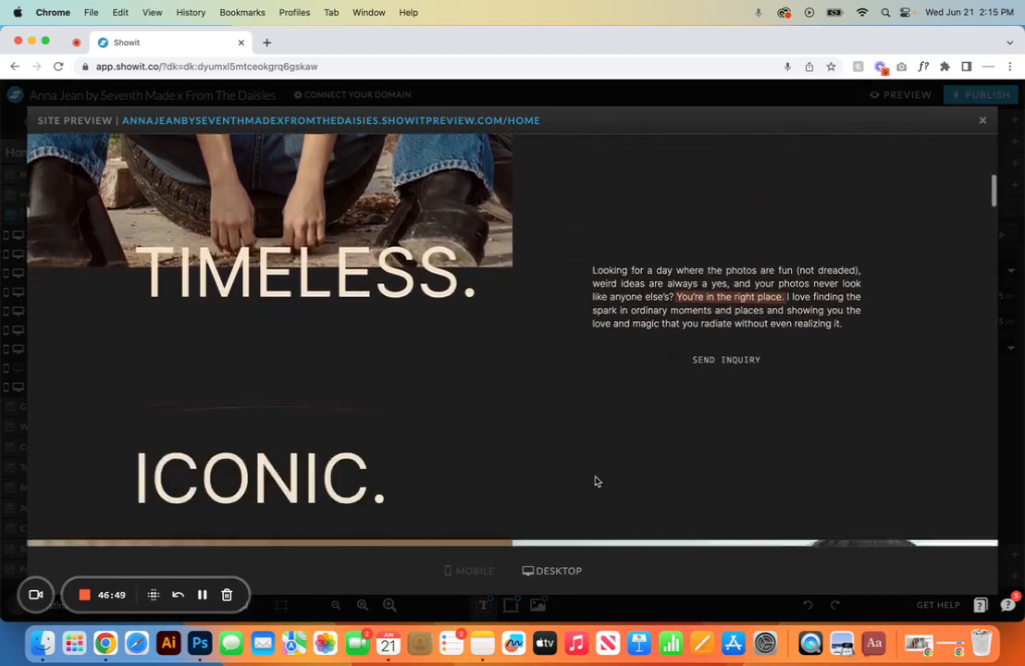
{"action": "scroll", "coordinate": [597, 481], "scroll_direction": "down", "scroll_amount": 1}
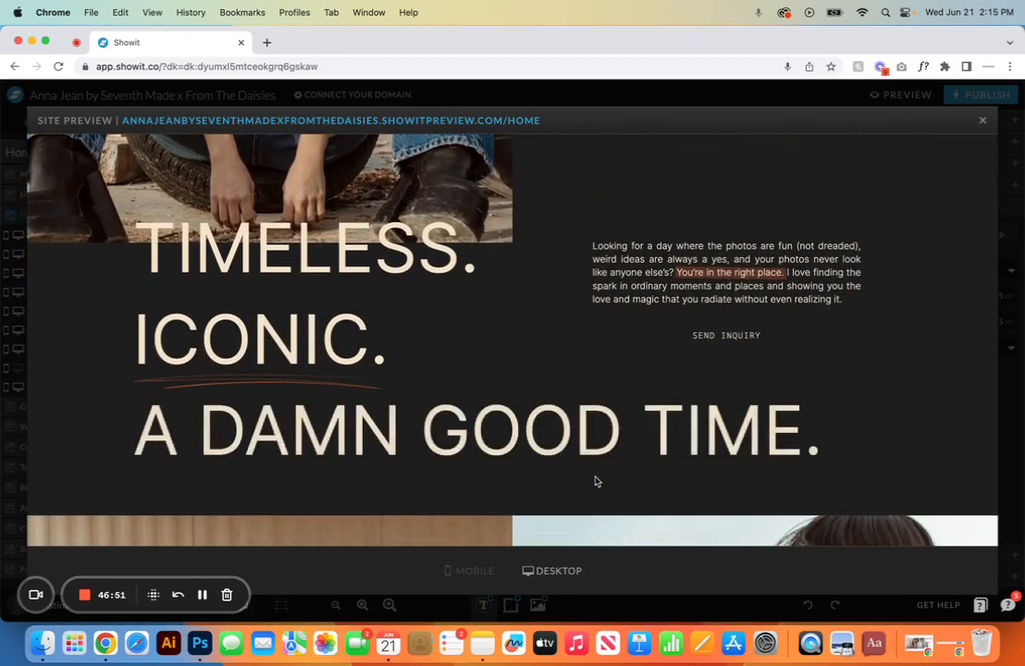
{"action": "left_click", "coordinate": [980, 123]}
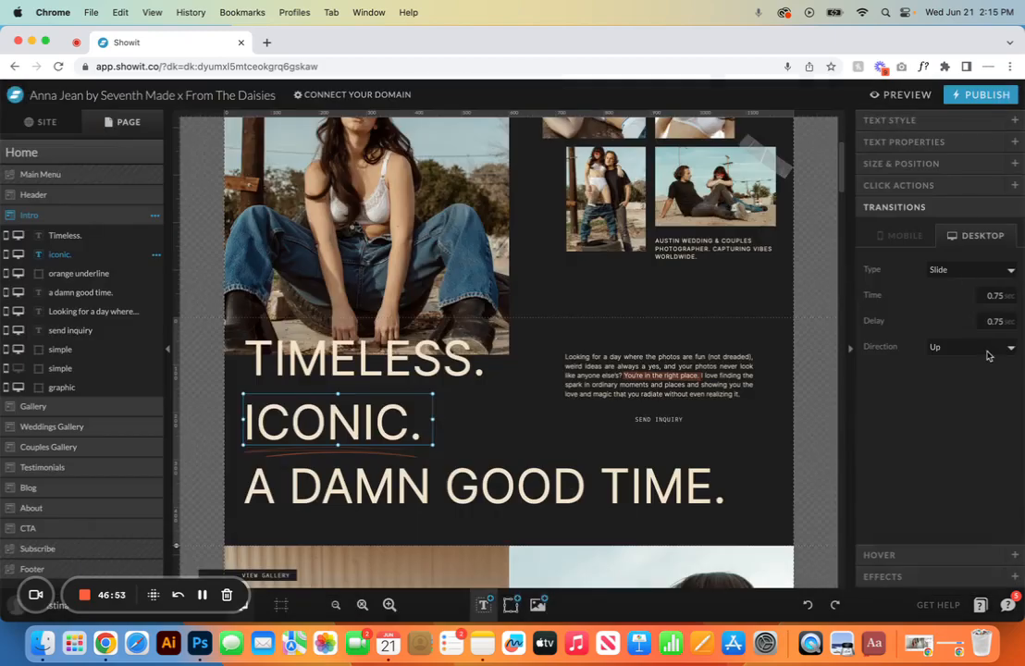
Step: Set the "iconic." heading's desktop transition back to Fade, briefly trying Slide again in between
{"action": "left_click", "coordinate": [1008, 274]}
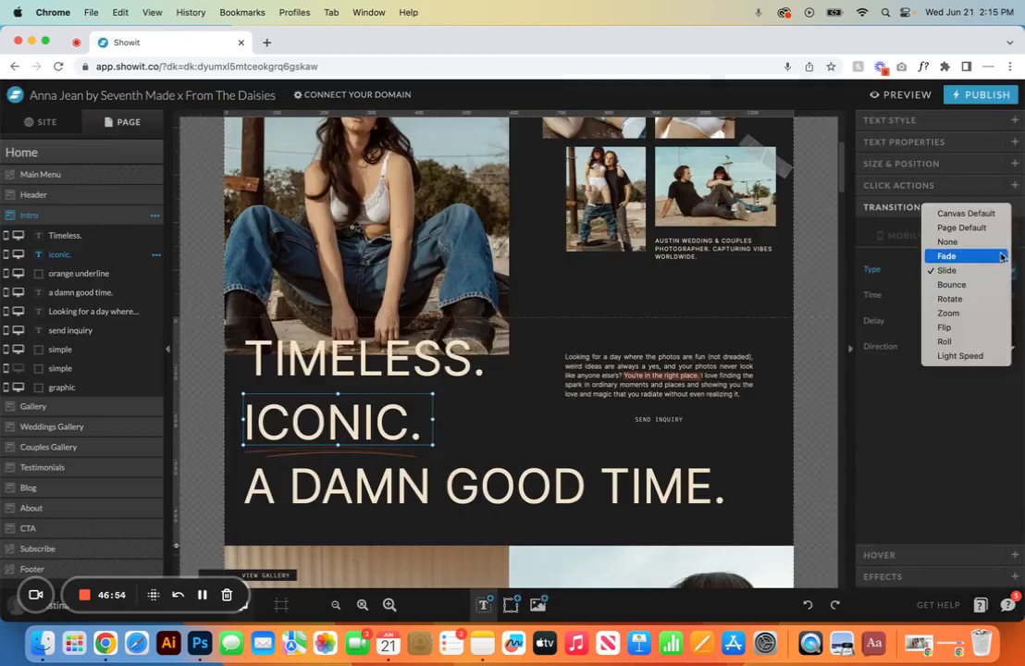
{"action": "left_click", "coordinate": [1000, 257]}
{"action": "left_click", "coordinate": [1012, 268]}
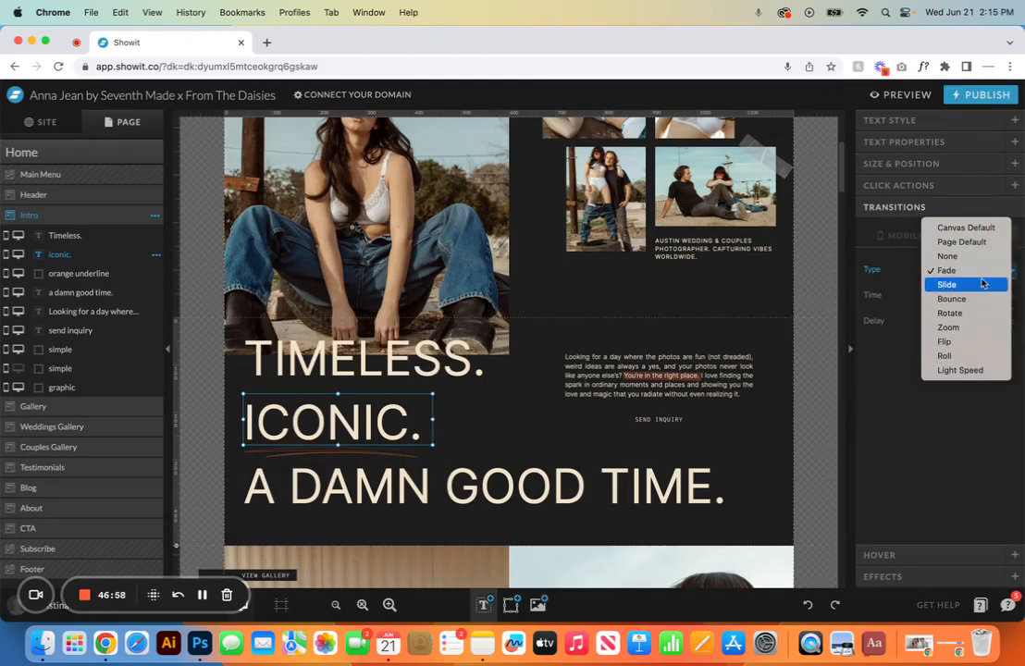
{"action": "left_click", "coordinate": [982, 284]}
{"action": "left_click", "coordinate": [1006, 269]}
{"action": "left_click", "coordinate": [989, 256]}
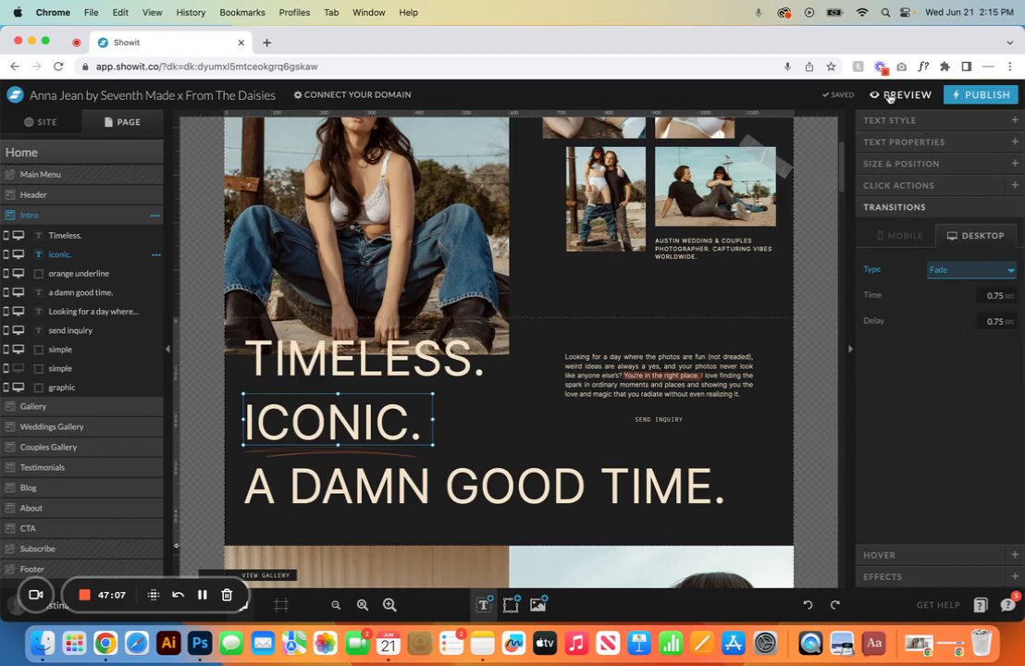
Step: Check the mobile transition of "iconic." and the desktop transitions of the "a damn good time." heading and the large portrait in the Intro canvas
{"action": "left_click", "coordinate": [904, 240]}
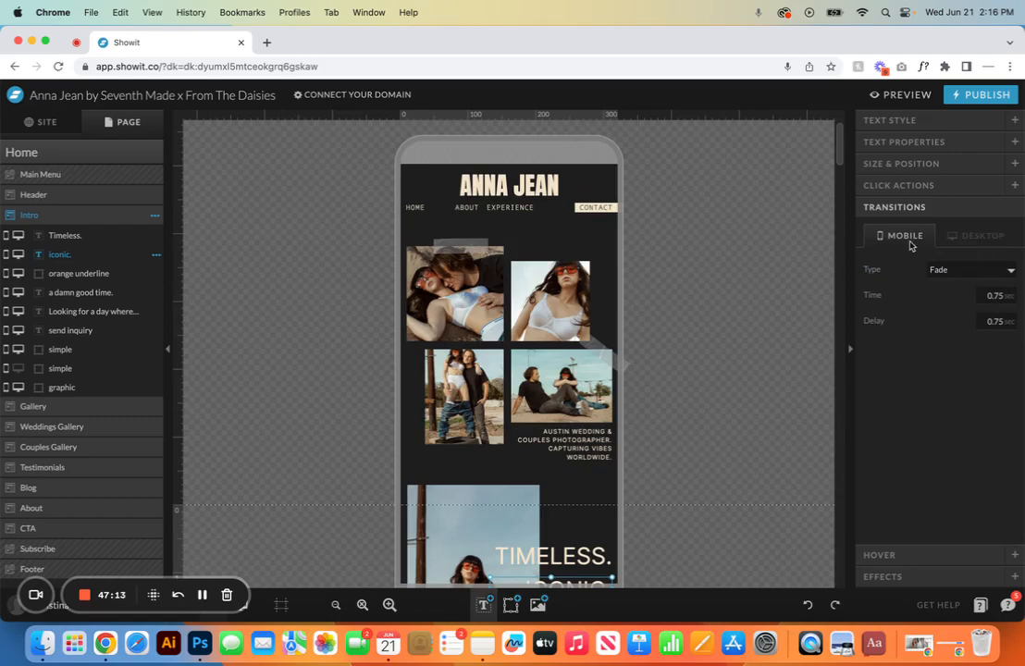
{"action": "left_click", "coordinate": [962, 237]}
{"action": "scroll", "coordinate": [574, 422], "scroll_direction": "down", "scroll_amount": 5}
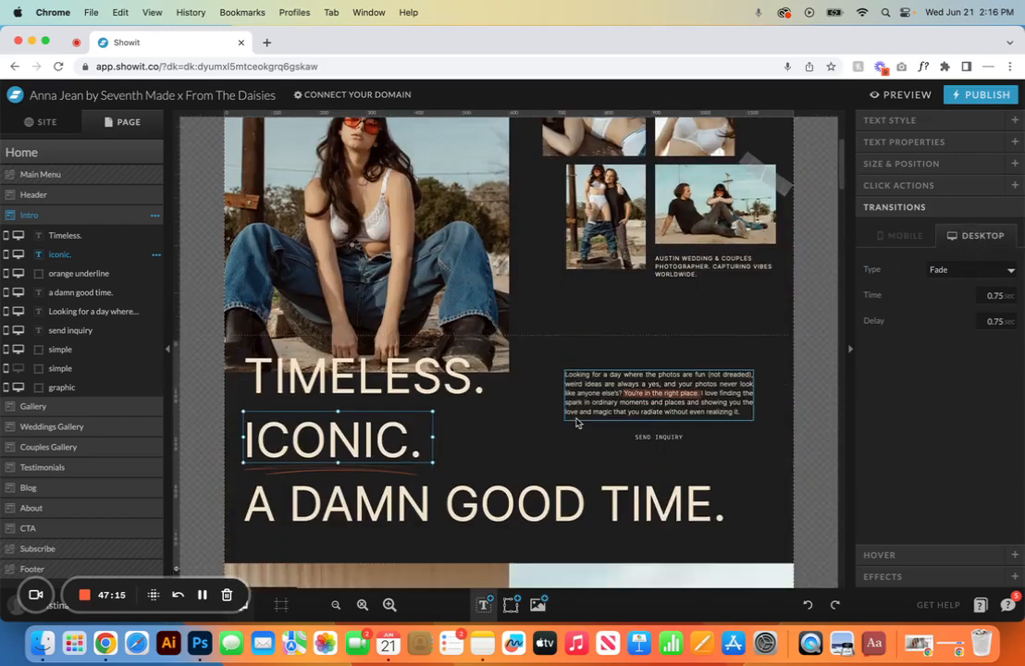
{"action": "left_click", "coordinate": [448, 456]}
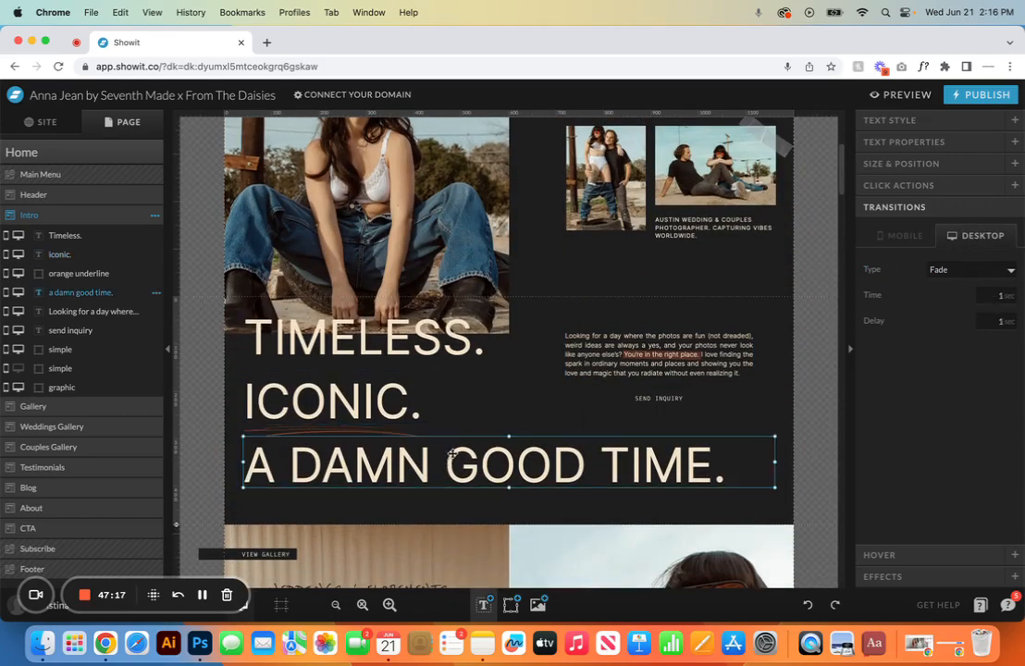
{"action": "scroll", "coordinate": [401, 467], "scroll_direction": "up", "scroll_amount": 1}
{"action": "left_click", "coordinate": [432, 235]}
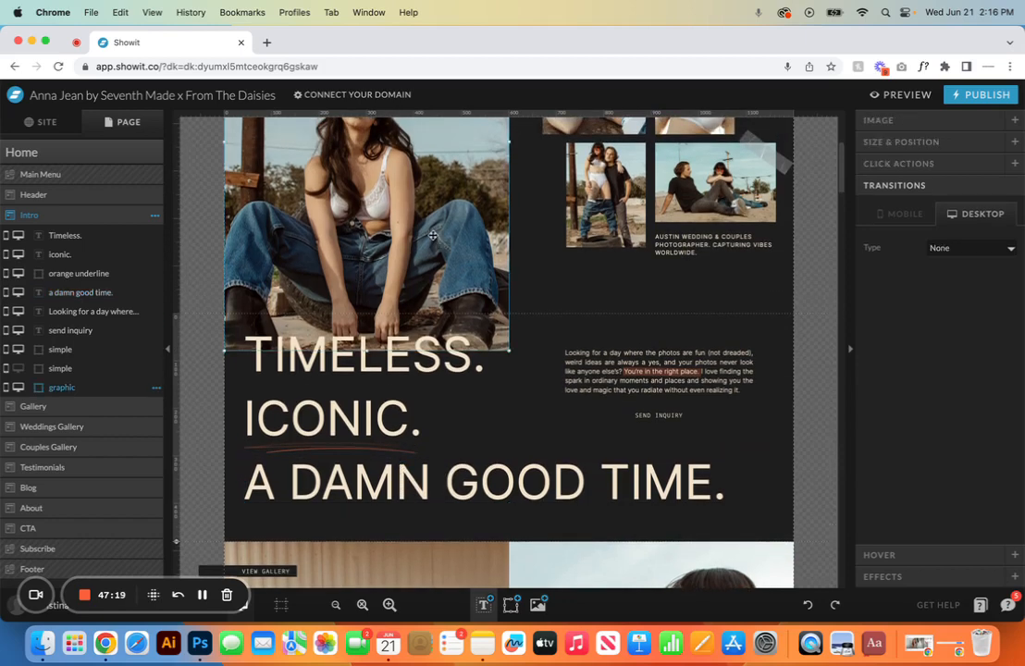
Step: Examine the transition settings of the Intro canvas's underline and text elements and look over the home page's gallery and testimonial sections
{"action": "left_click", "coordinate": [357, 446]}
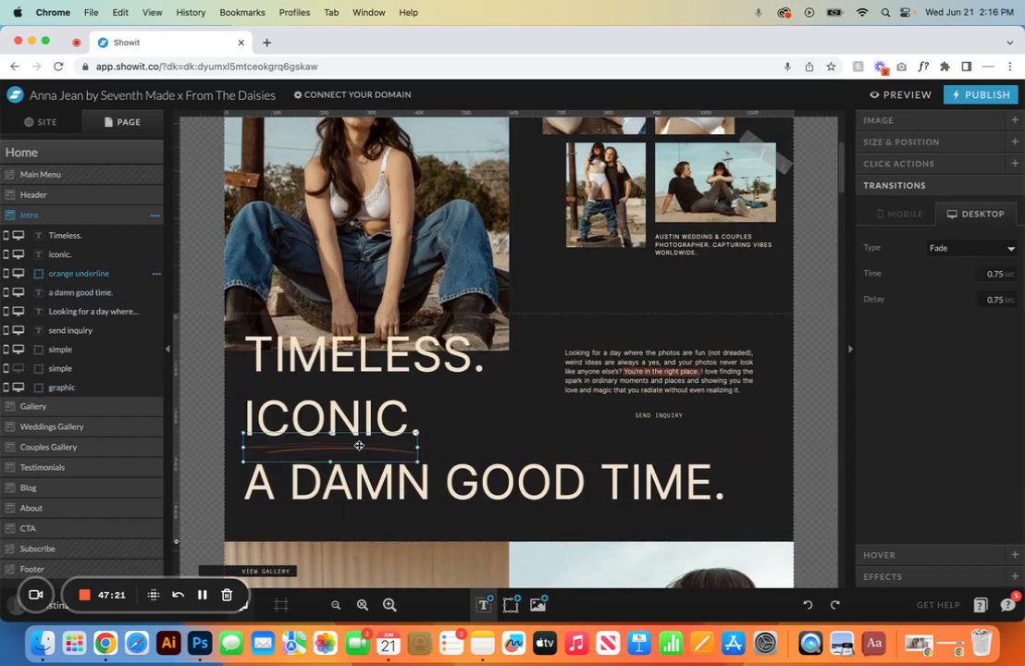
{"action": "left_click", "coordinate": [315, 467]}
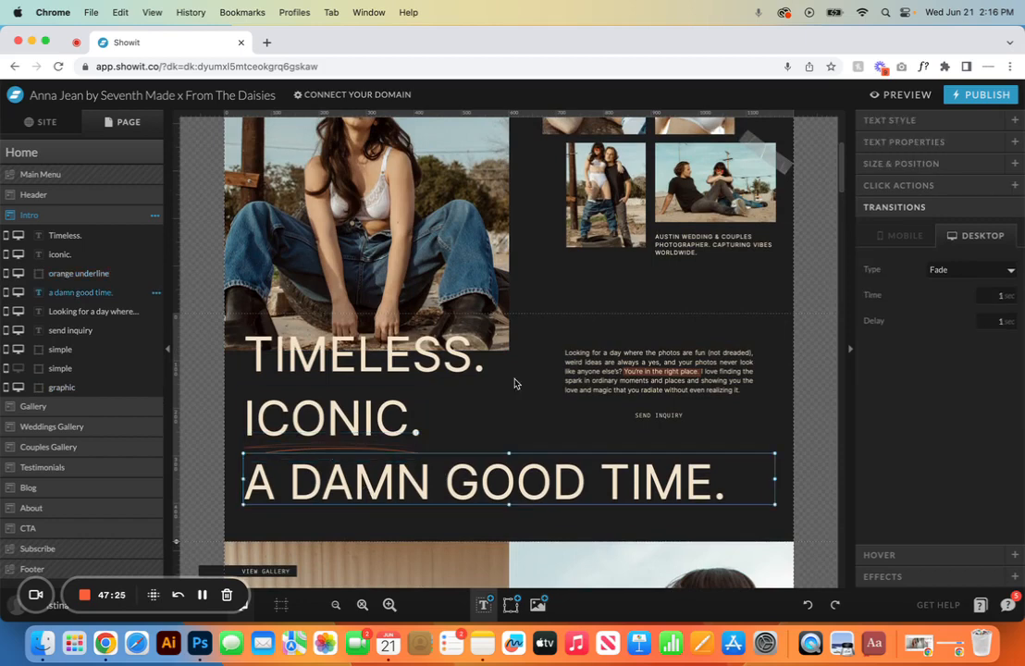
{"action": "left_click", "coordinate": [628, 372]}
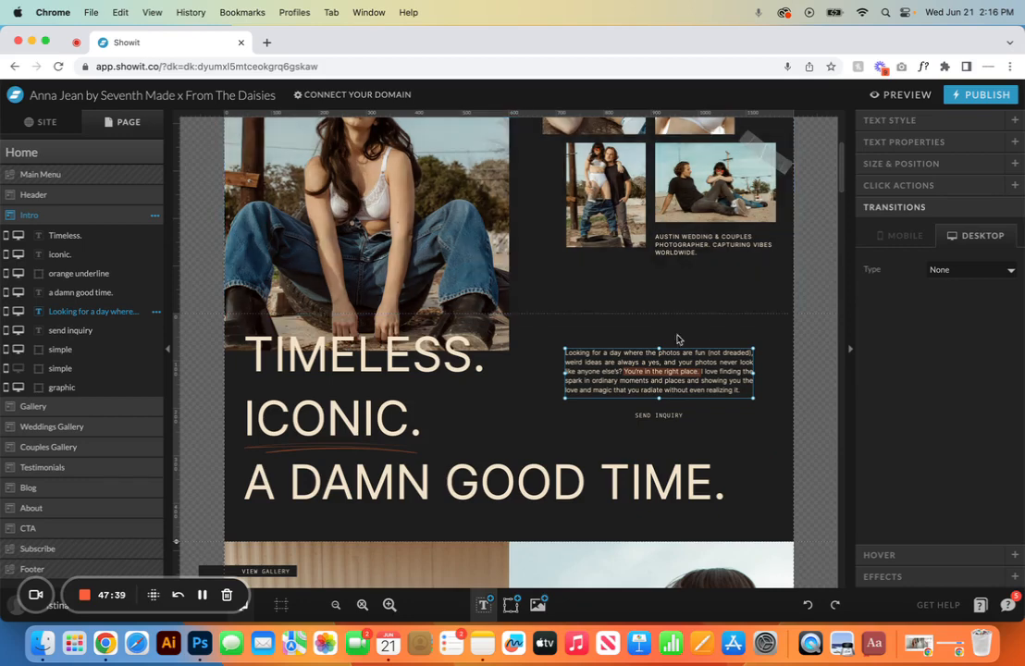
{"action": "left_click", "coordinate": [517, 410]}
{"action": "scroll", "coordinate": [515, 409], "scroll_direction": "down", "scroll_amount": 2}
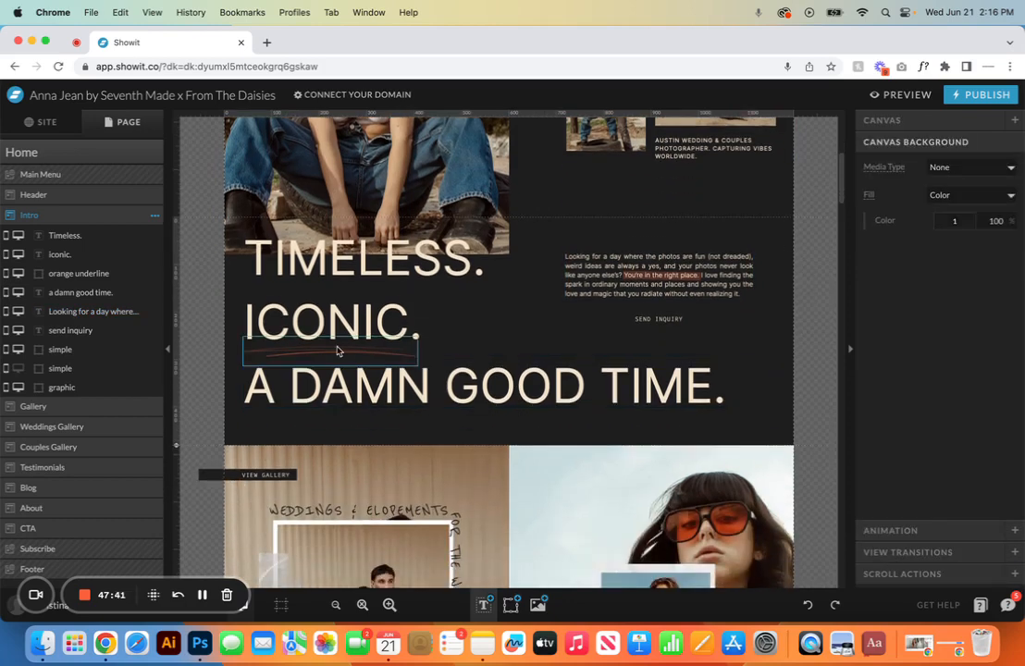
{"action": "left_click", "coordinate": [308, 351]}
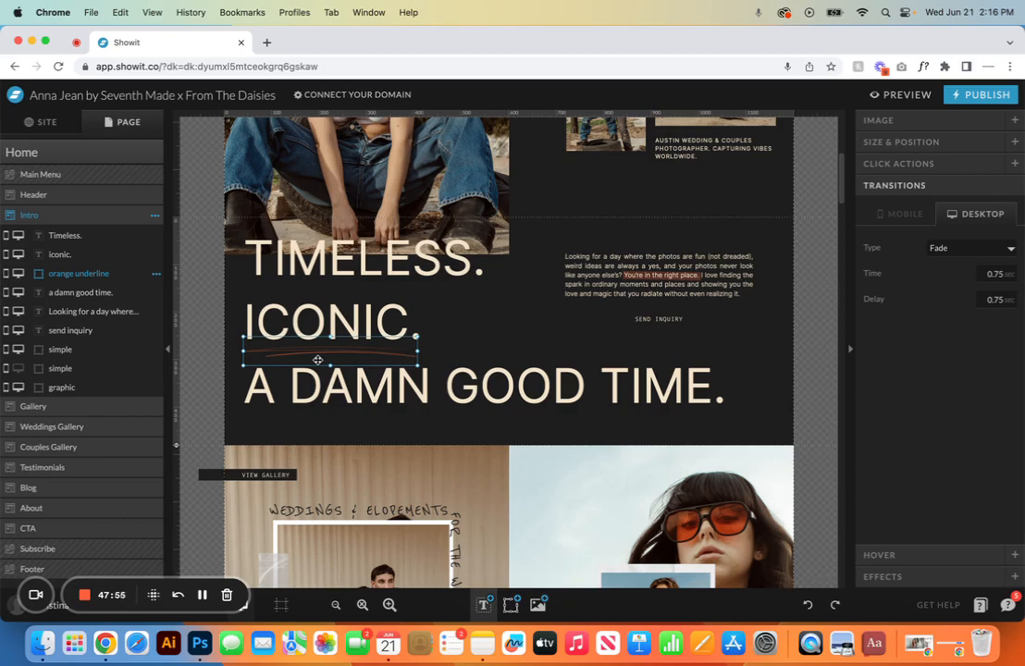
{"action": "scroll", "coordinate": [317, 361], "scroll_direction": "up", "scroll_amount": 2}
{"action": "scroll", "coordinate": [317, 361], "scroll_direction": "down", "scroll_amount": 10}
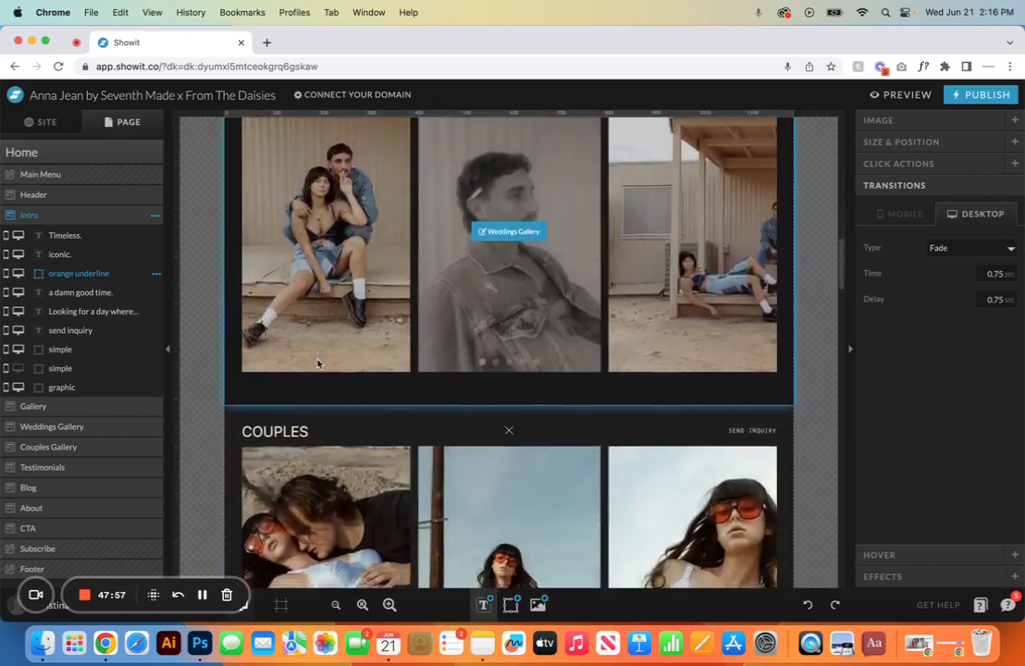
{"action": "scroll", "coordinate": [317, 364], "scroll_direction": "down", "scroll_amount": 10}
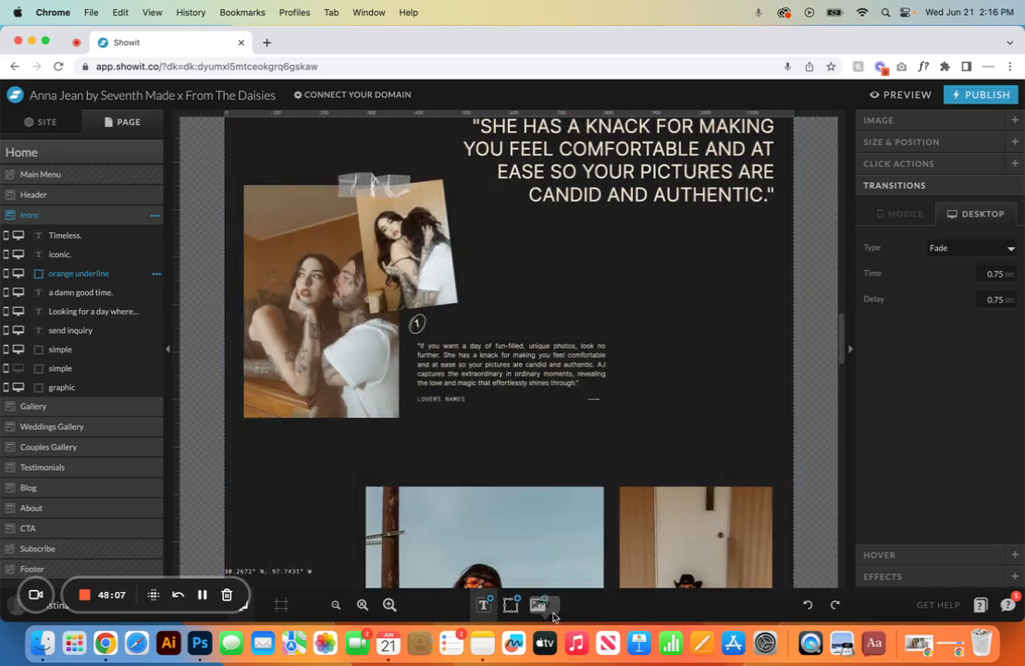
{"action": "scroll", "coordinate": [544, 513], "scroll_direction": "up", "scroll_amount": 15}
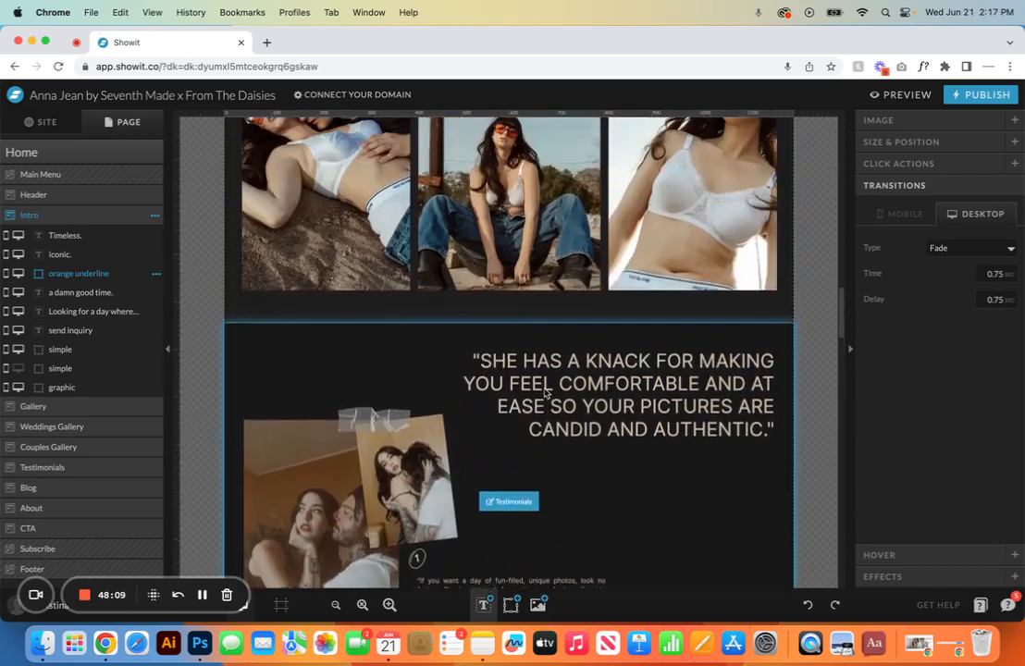
{"action": "scroll", "coordinate": [543, 393], "scroll_direction": "up", "scroll_amount": 10}
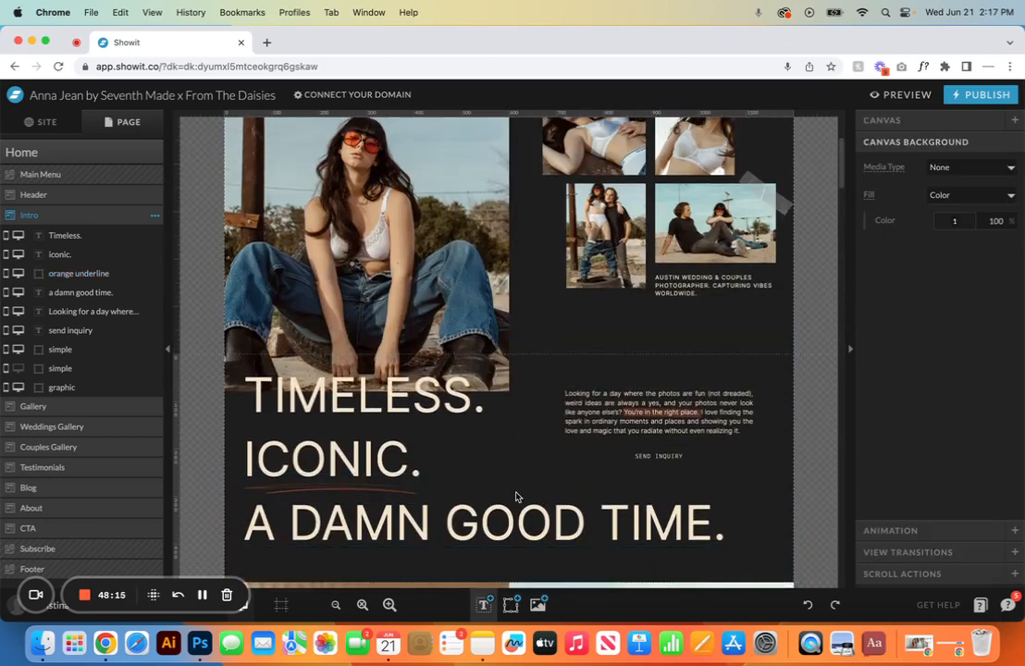
Step: Add a rectangle to the Intro canvas and fill it with the orange palette color 7
{"action": "left_click", "coordinate": [511, 606]}
{"action": "mouse_move", "coordinate": [515, 607]}
{"action": "left_click", "coordinate": [492, 472]}
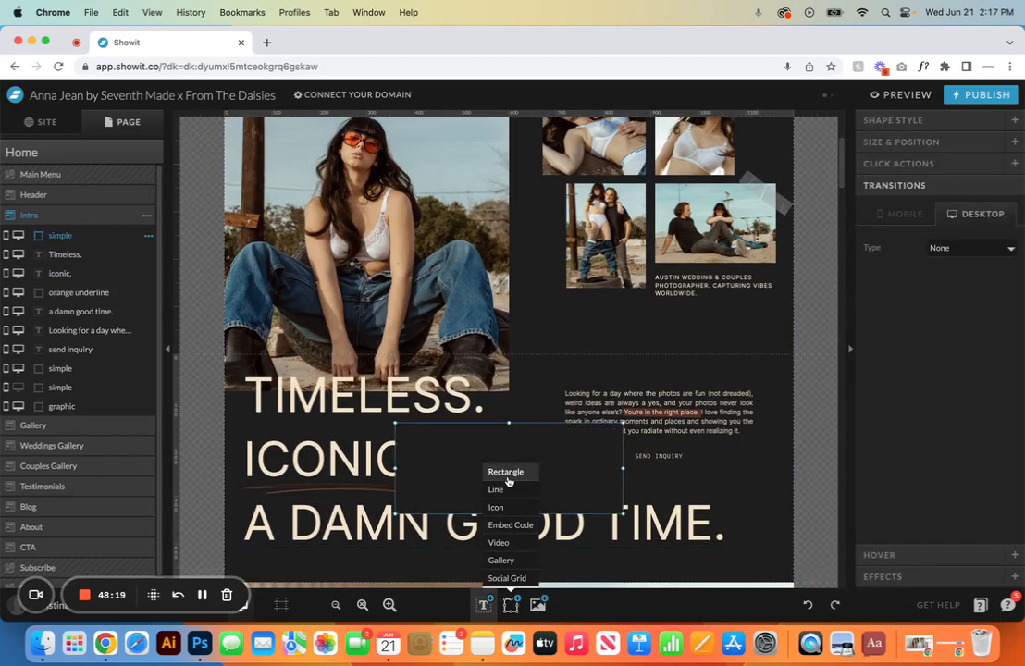
{"action": "left_click", "coordinate": [904, 121]}
{"action": "left_click", "coordinate": [942, 211]}
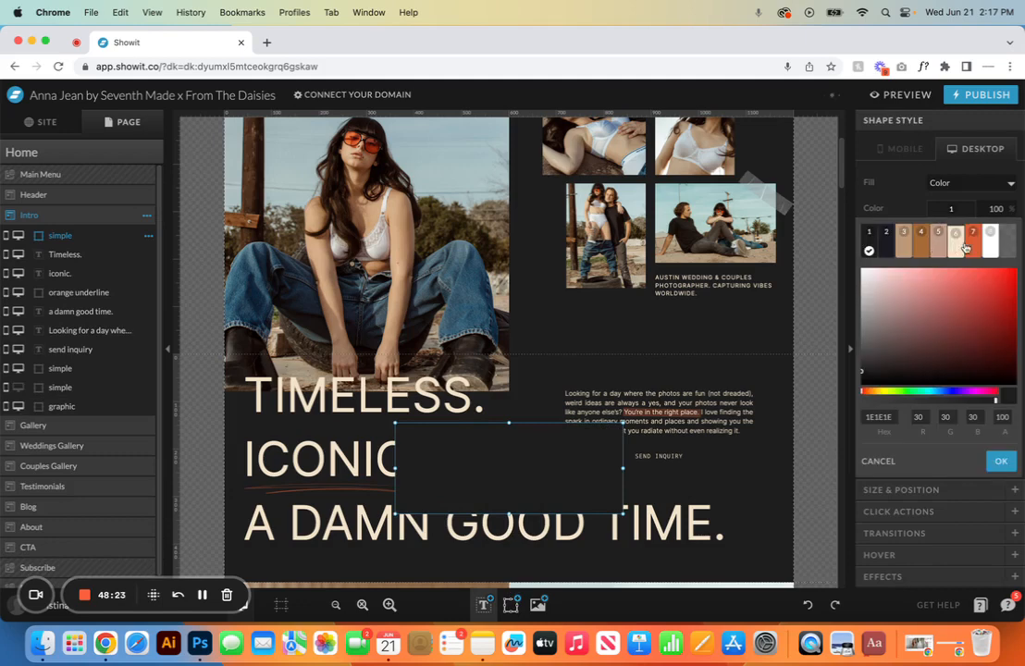
{"action": "left_click", "coordinate": [969, 241]}
Step: Give the orange rectangle a thin border in the cream palette color 6
{"action": "left_click", "coordinate": [951, 261]}
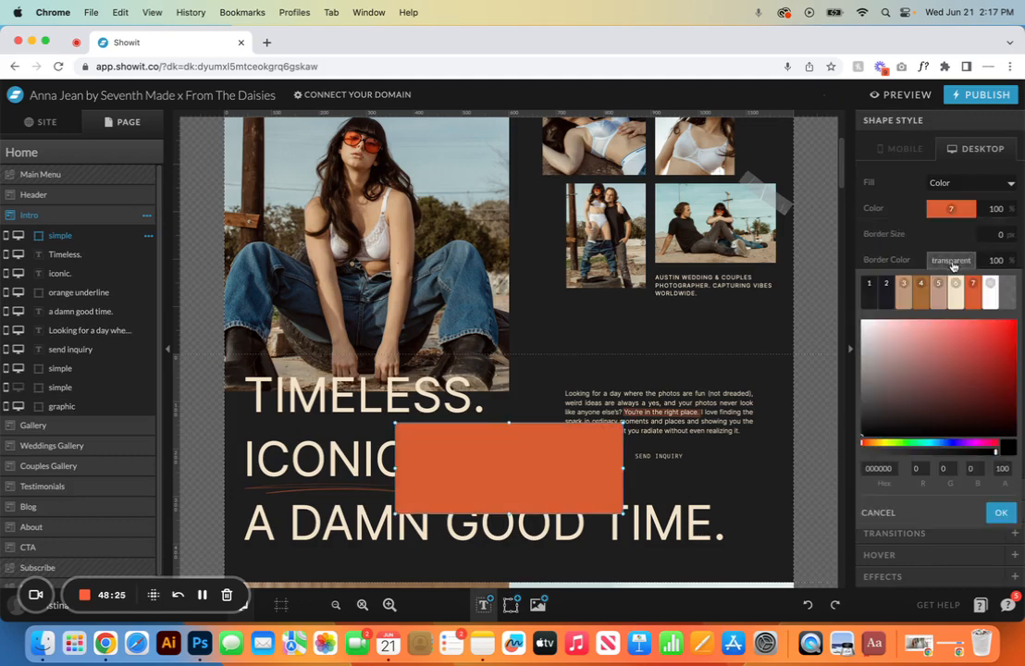
{"action": "left_click", "coordinate": [951, 289]}
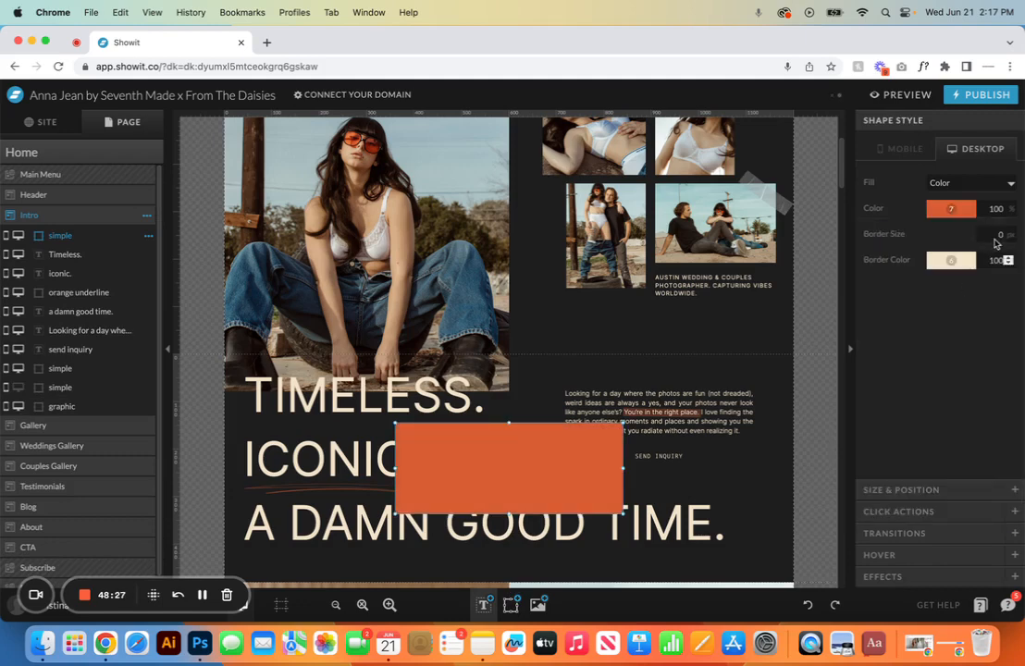
{"action": "left_click", "coordinate": [1007, 235]}
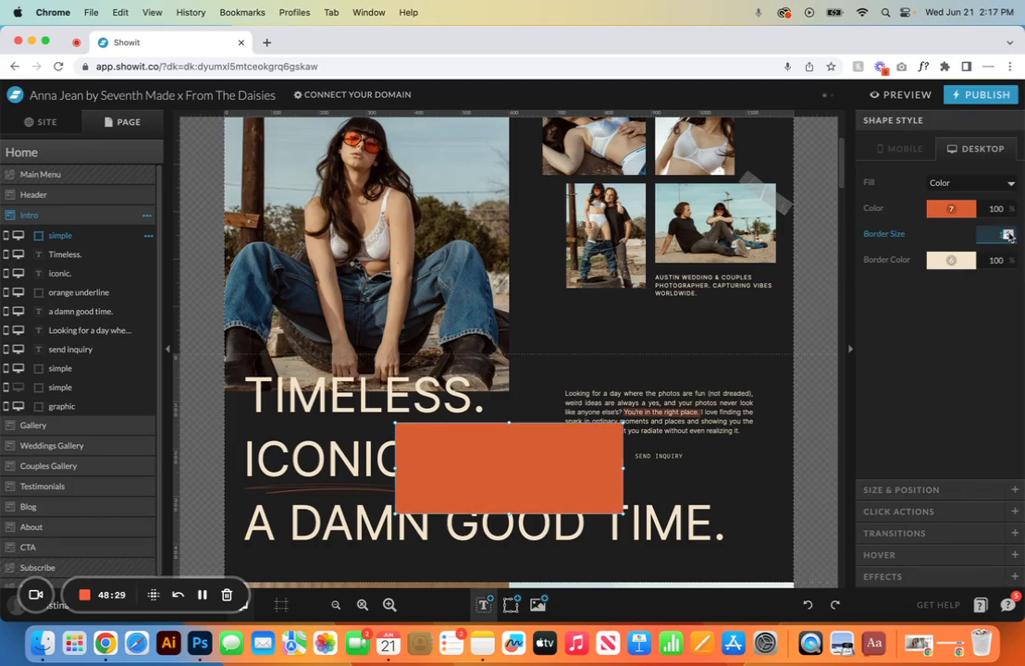
{"action": "left_click", "coordinate": [1008, 233]}
{"action": "left_click", "coordinate": [1008, 233]}
{"action": "left_click", "coordinate": [1008, 233]}
{"action": "left_click", "coordinate": [1008, 233]}
{"action": "left_click", "coordinate": [1008, 233]}
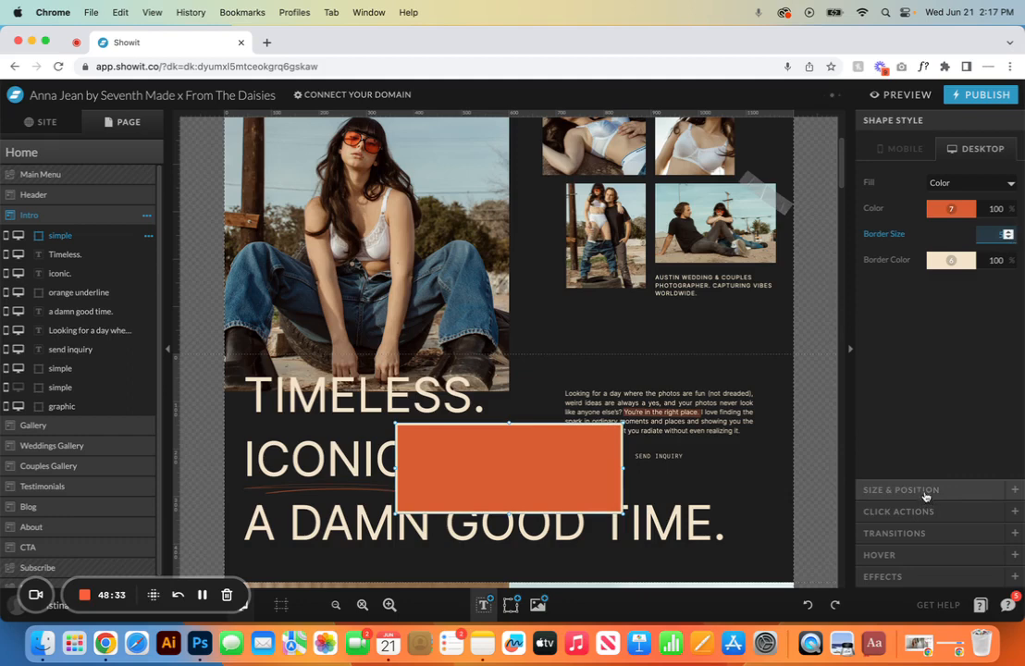
Step: Stretch the rectangle across the full canvas to a width of about 1203 px and try the full-width horizontal locking
{"action": "left_click", "coordinate": [874, 490]}
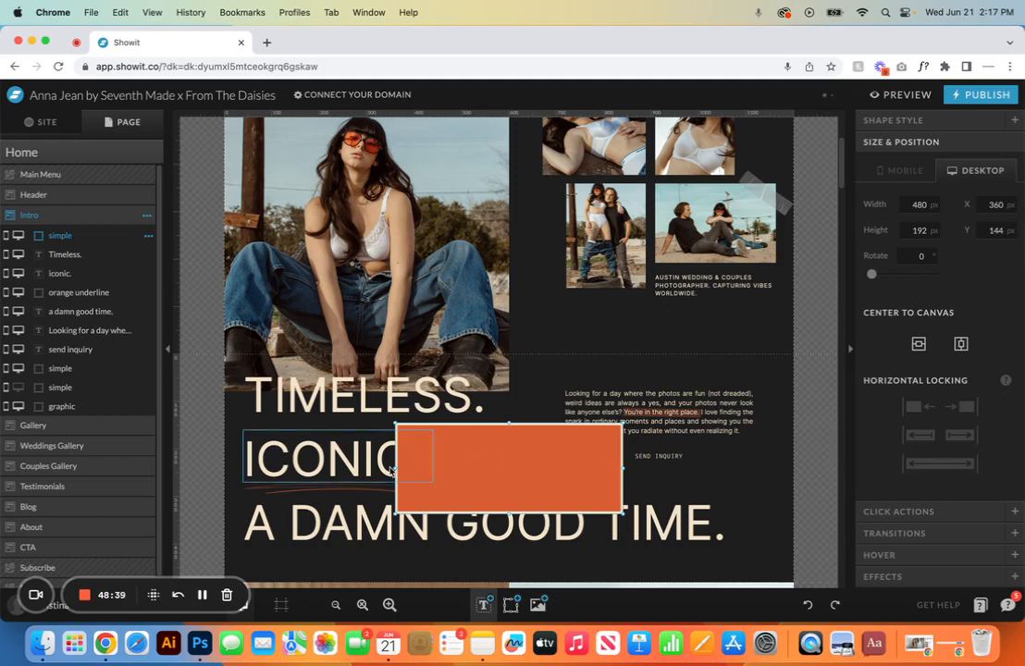
{"action": "left_click_drag", "start_coordinate": [395, 470], "coordinate": [224, 468]}
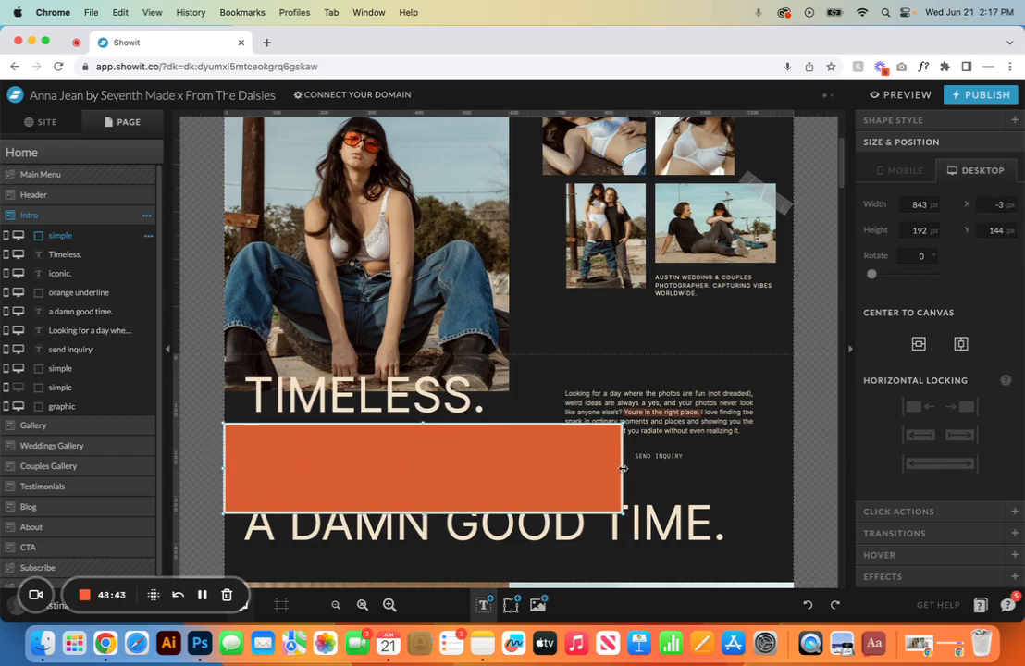
{"action": "left_click_drag", "start_coordinate": [623, 469], "coordinate": [793, 469]}
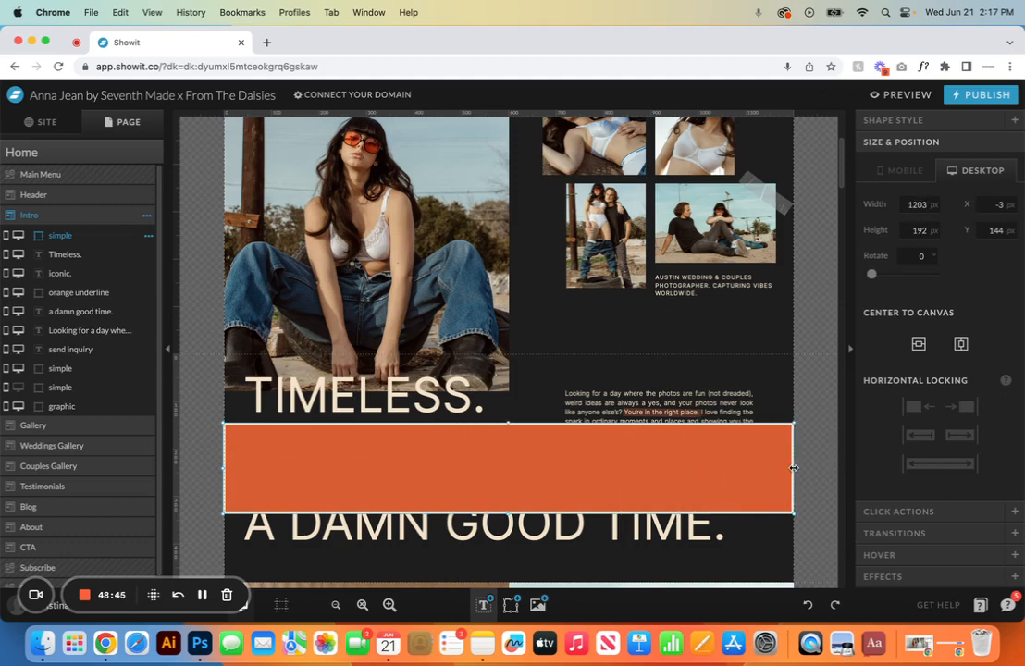
{"action": "left_click", "coordinate": [939, 463]}
Step: Shrink the rectangle to about 259 by 62 px and place it over the send inquiry text at about X 780, Y 190
{"action": "left_click_drag", "start_coordinate": [222, 469], "coordinate": [610, 470]}
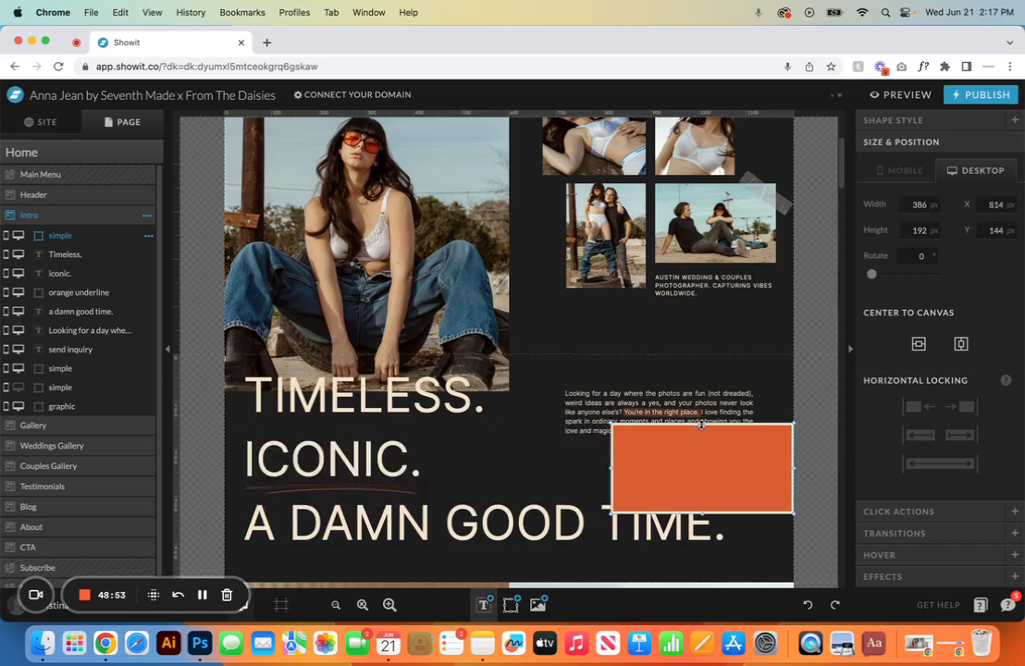
{"action": "left_click_drag", "start_coordinate": [701, 423], "coordinate": [691, 470]}
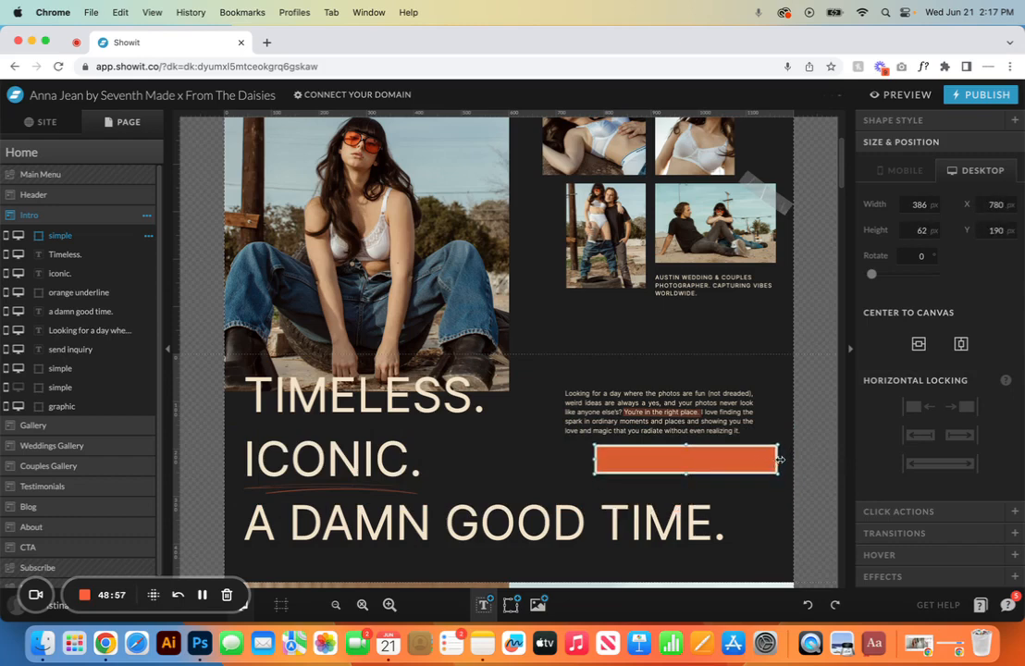
{"action": "left_click_drag", "start_coordinate": [777, 459], "coordinate": [717, 460]}
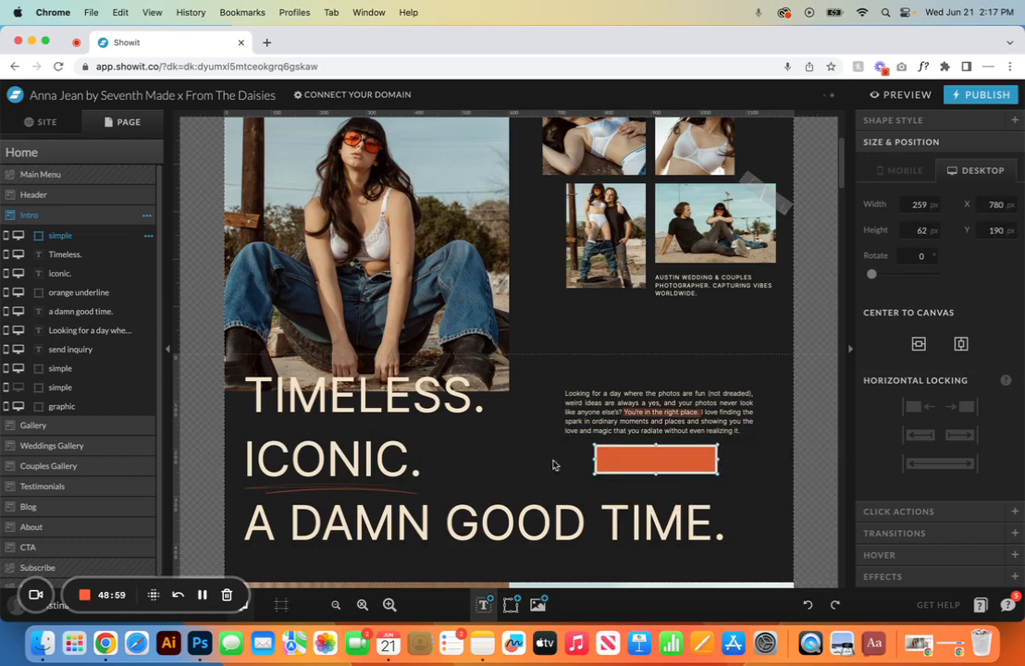
Step: Move the rectangle's layer directly beneath the send inquiry text and reduce its height to about 48 px
{"action": "left_click_drag", "start_coordinate": [37, 237], "coordinate": [71, 360]}
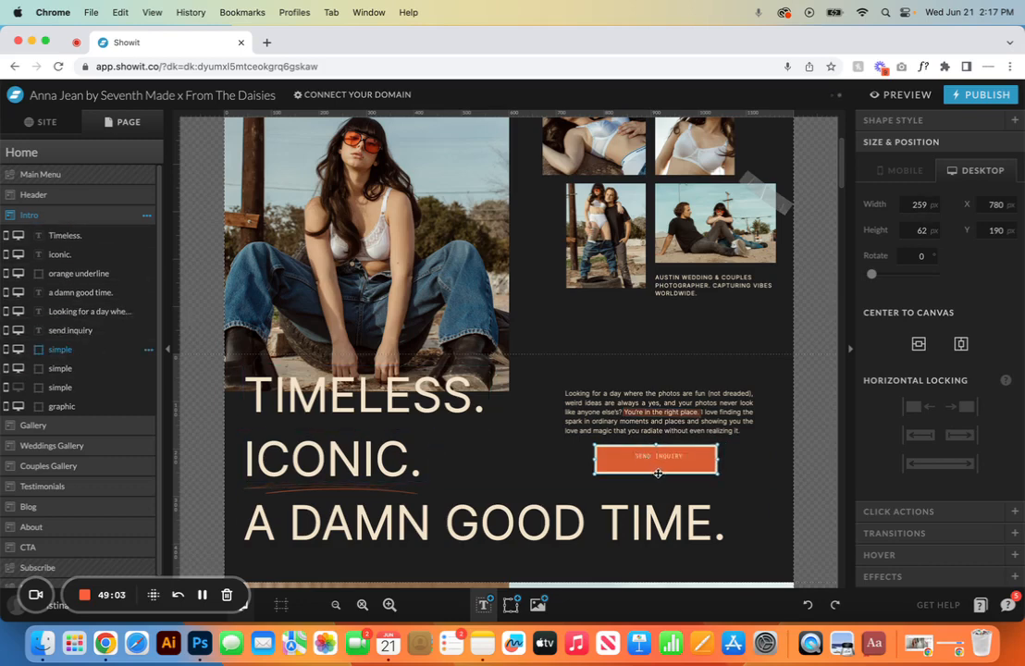
{"action": "left_click_drag", "start_coordinate": [656, 474], "coordinate": [655, 467]}
{"action": "left_click", "coordinate": [678, 482]}
{"action": "left_click", "coordinate": [704, 462]}
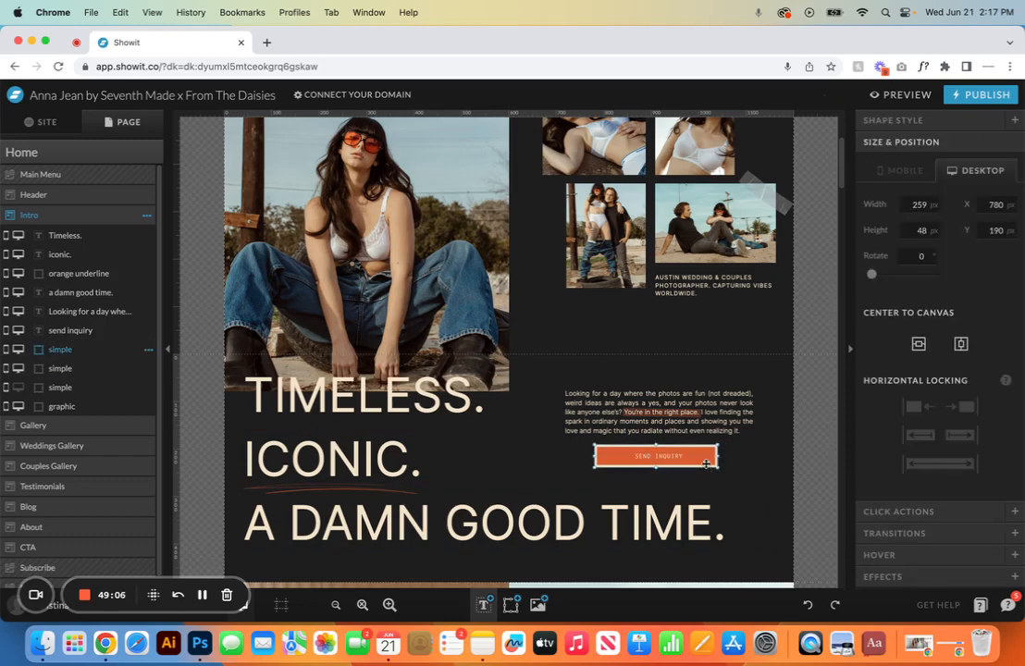
Step: Link the orange button rectangle to the Contact page with a Page click action
{"action": "left_click", "coordinate": [917, 512]}
{"action": "left_click", "coordinate": [999, 230]}
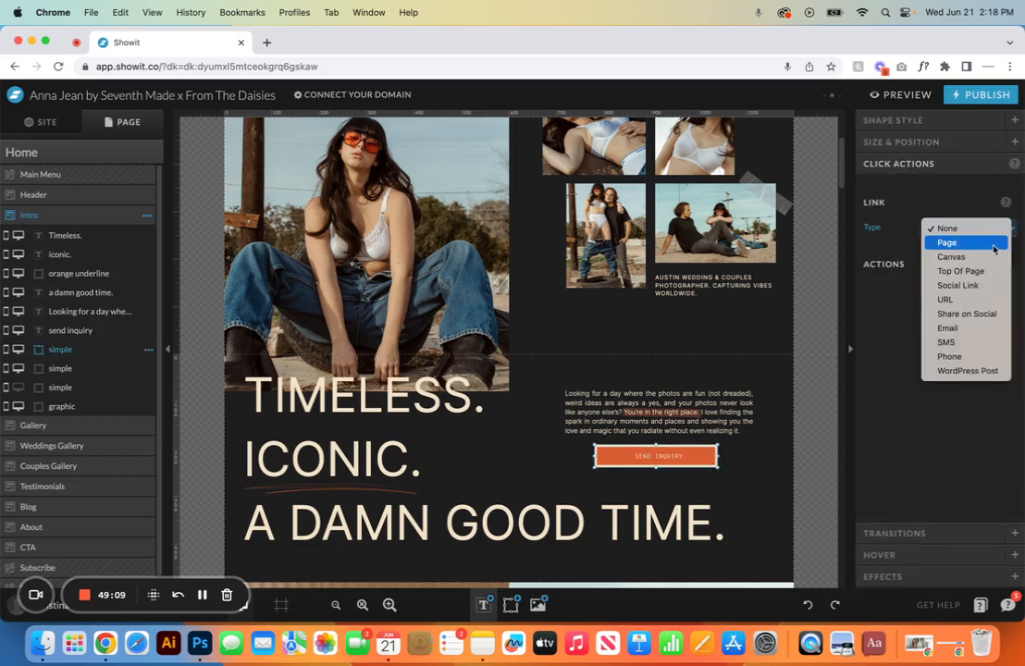
{"action": "left_click", "coordinate": [992, 243]}
{"action": "left_click", "coordinate": [971, 252]}
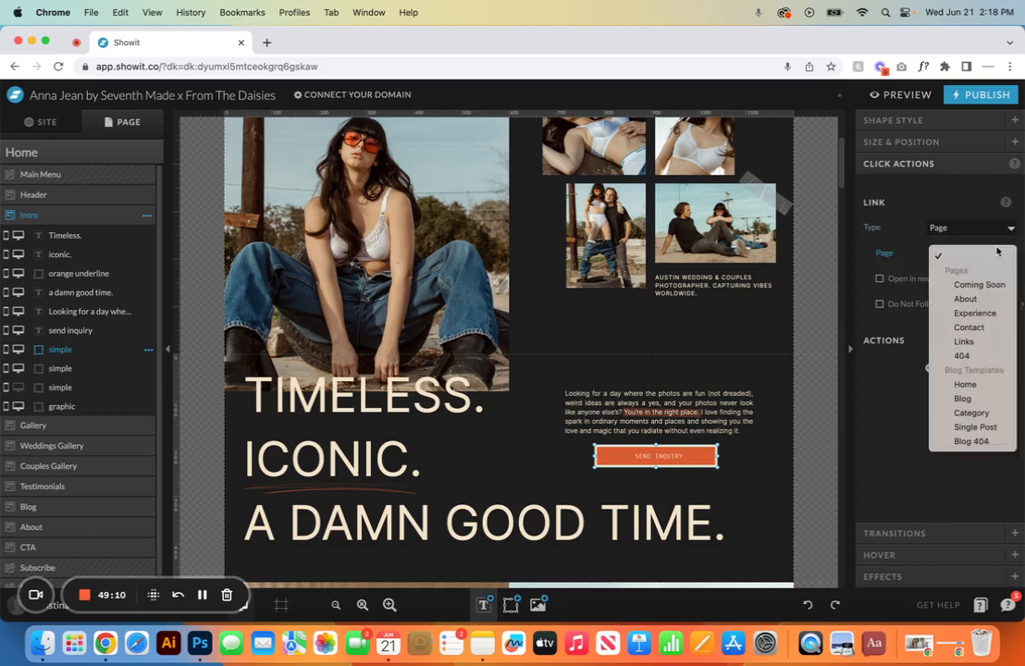
{"action": "left_click", "coordinate": [976, 329]}
{"action": "left_click", "coordinate": [956, 200]}
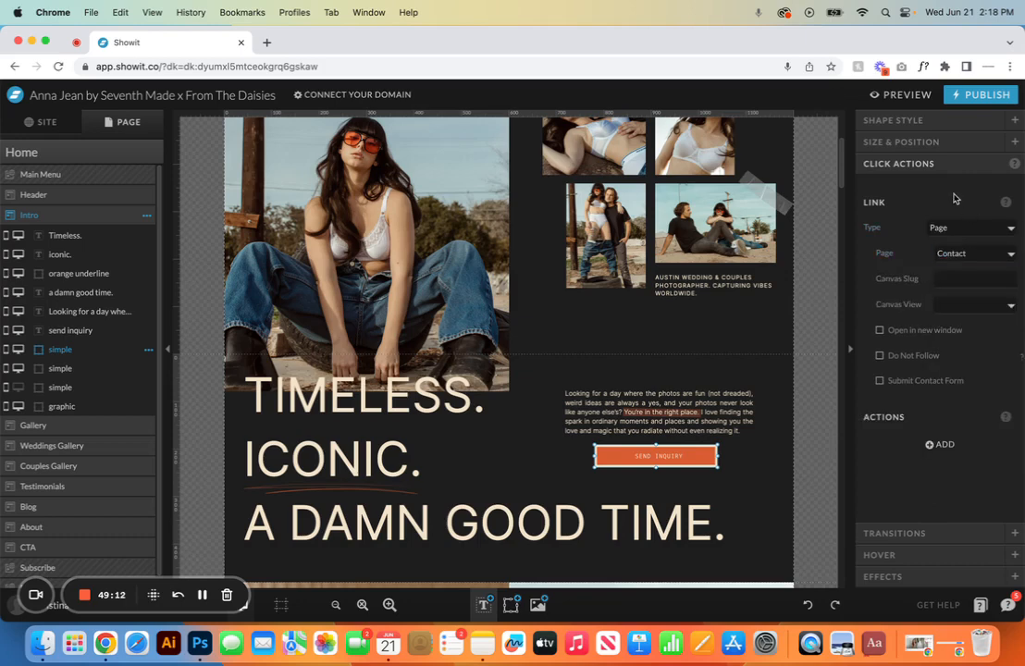
Step: Keep the button rectangle's transition type at None and set its hover type to Custom
{"action": "left_click", "coordinate": [924, 533]}
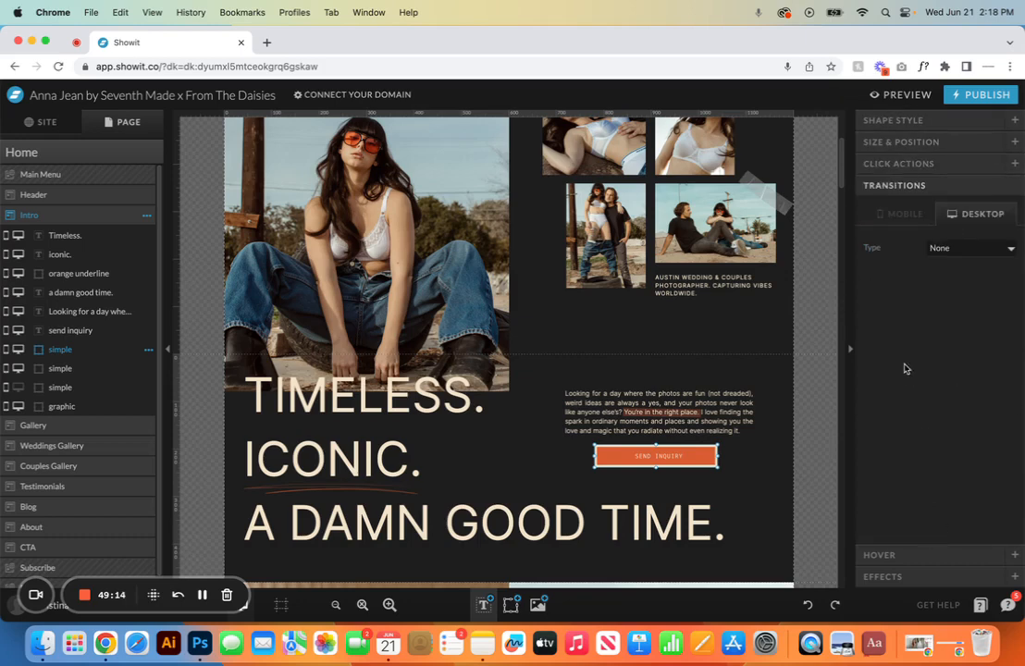
{"action": "left_click", "coordinate": [999, 244]}
{"action": "left_click", "coordinate": [987, 250]}
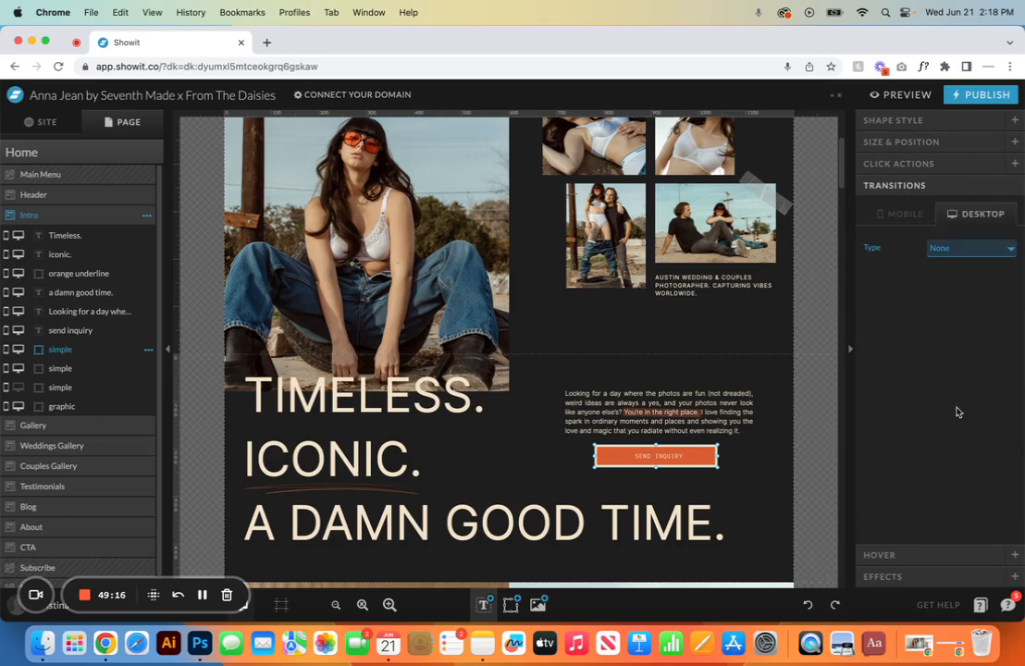
{"action": "left_click", "coordinate": [915, 555]}
{"action": "left_click", "coordinate": [1009, 237]}
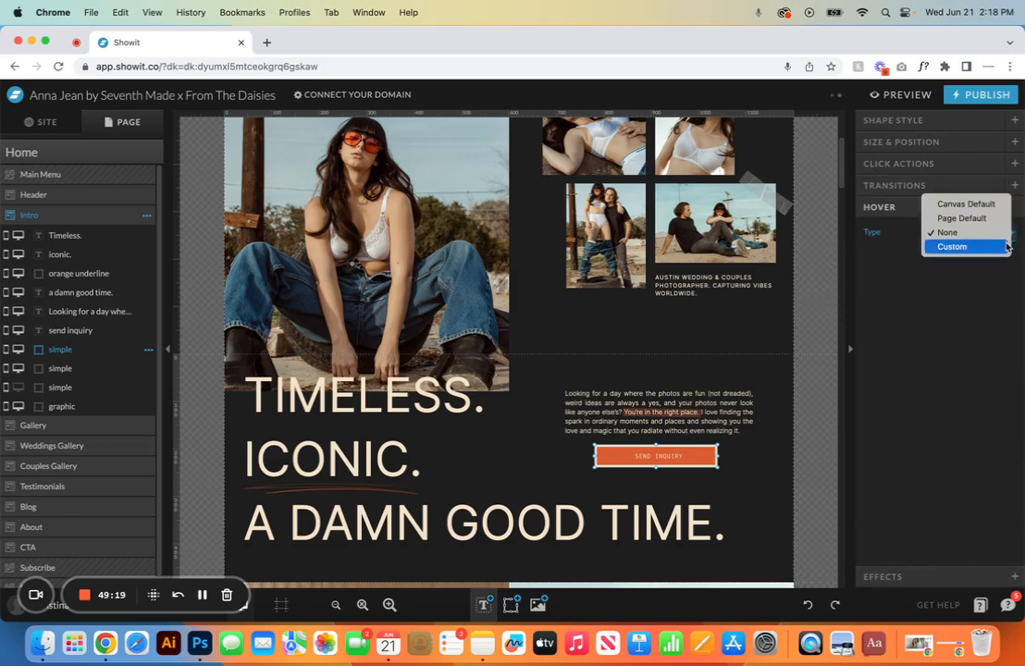
{"action": "left_click", "coordinate": [997, 246]}
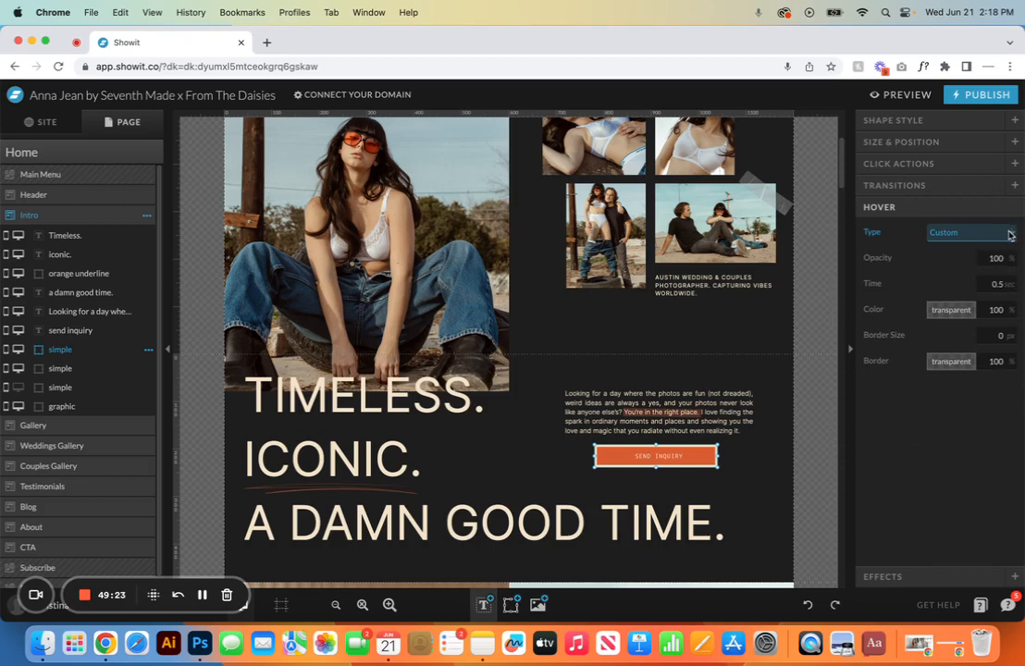
Step: Try the button rectangle at 60% opacity and restore it to 100%
{"action": "left_click", "coordinate": [929, 570]}
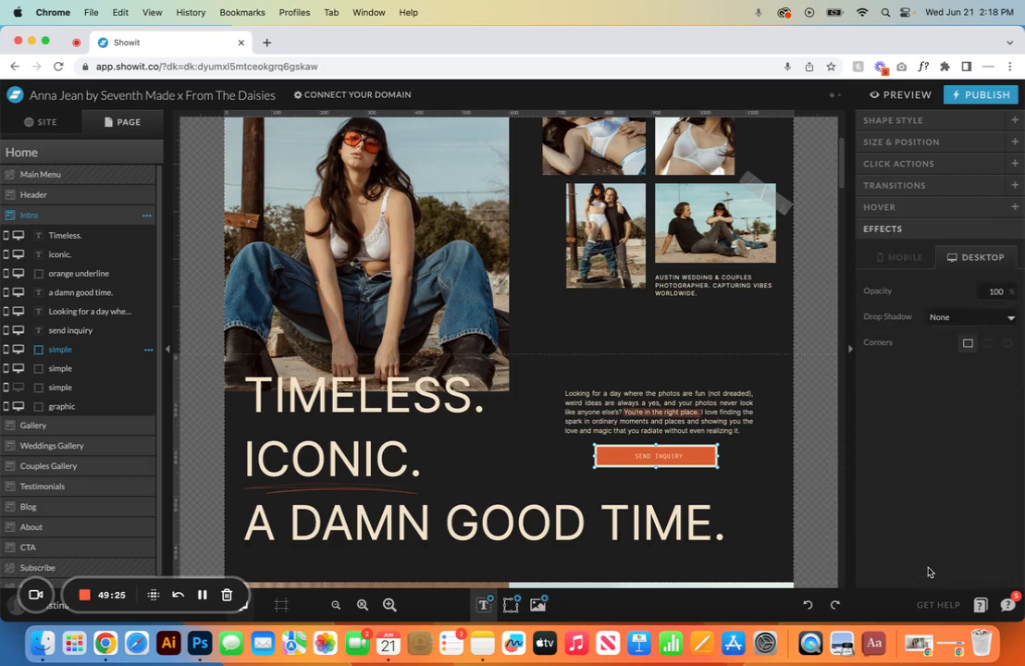
{"action": "left_click", "coordinate": [1009, 295]}
{"action": "left_click", "coordinate": [1009, 295]}
{"action": "left_click", "coordinate": [1009, 295]}
{"action": "left_click", "coordinate": [1009, 295]}
{"action": "left_click", "coordinate": [1009, 295]}
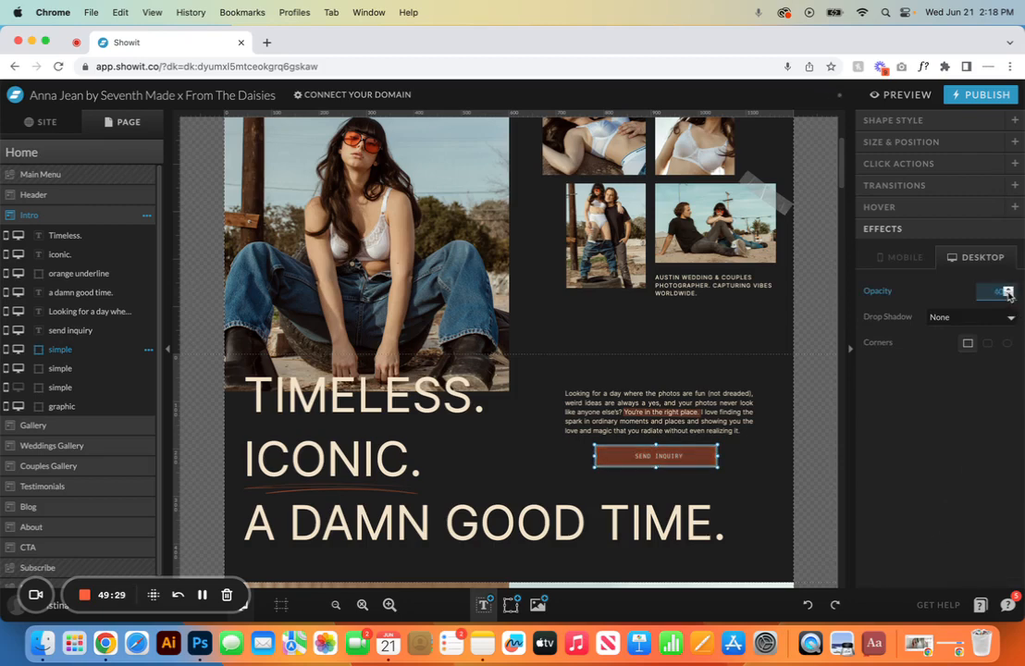
{"action": "left_click", "coordinate": [1008, 290]}
{"action": "left_click", "coordinate": [1008, 290]}
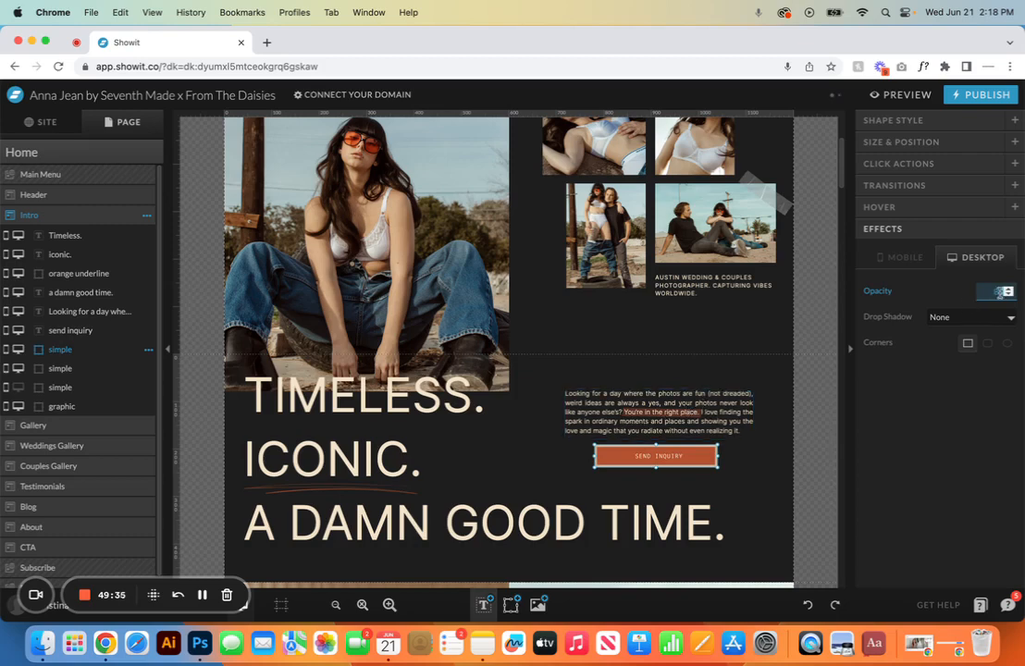
{"action": "left_click", "coordinate": [1008, 290]}
{"action": "left_click", "coordinate": [1008, 289]}
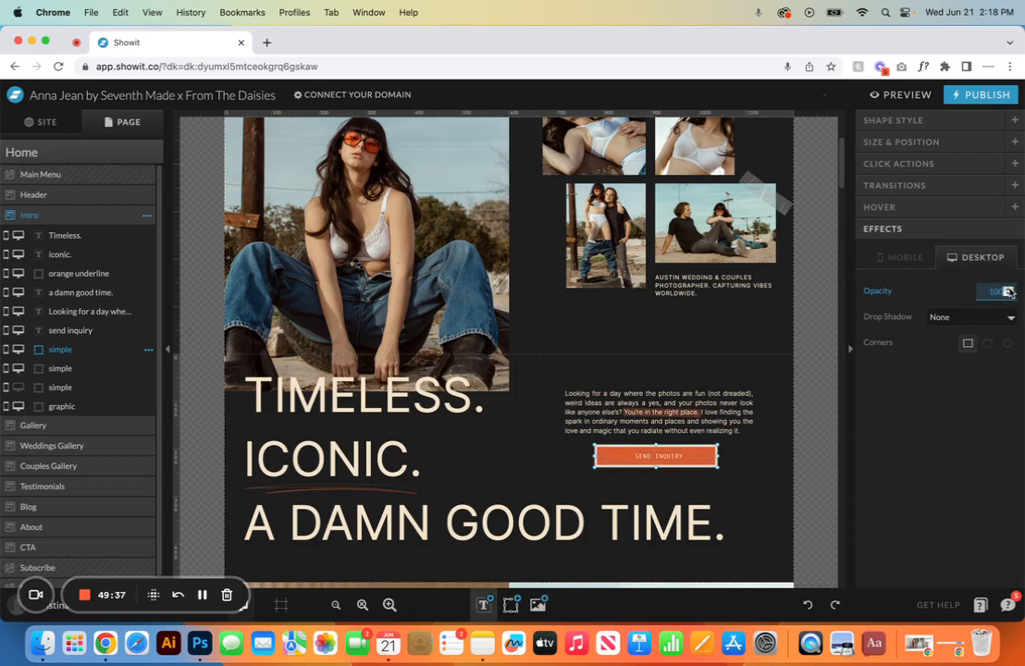
Step: Try Outer and Inner drop shadows on the button rectangle and set its drop shadow back to None
{"action": "left_click", "coordinate": [1007, 317]}
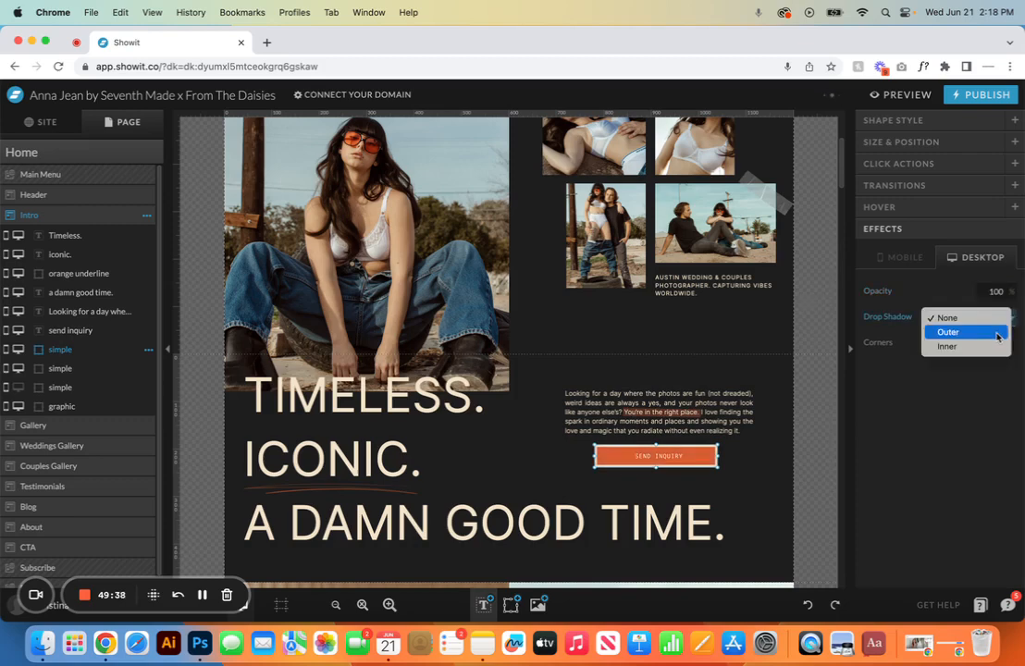
{"action": "left_click", "coordinate": [997, 333]}
{"action": "left_click", "coordinate": [993, 317]}
{"action": "left_click", "coordinate": [992, 332]}
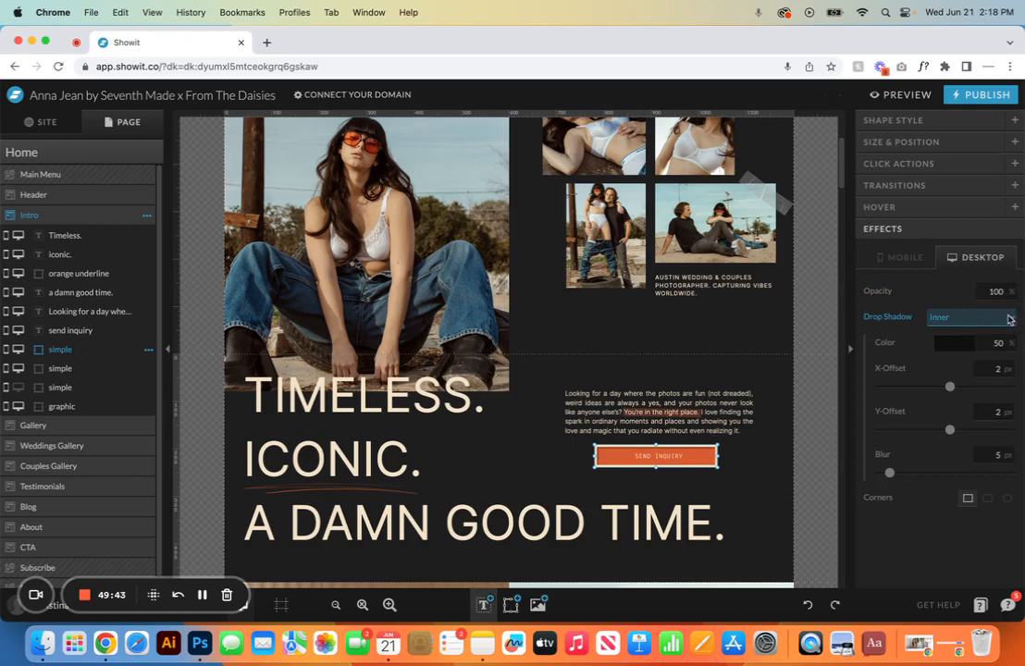
{"action": "left_click", "coordinate": [993, 317]}
{"action": "left_click", "coordinate": [992, 304]}
{"action": "left_click", "coordinate": [997, 314]}
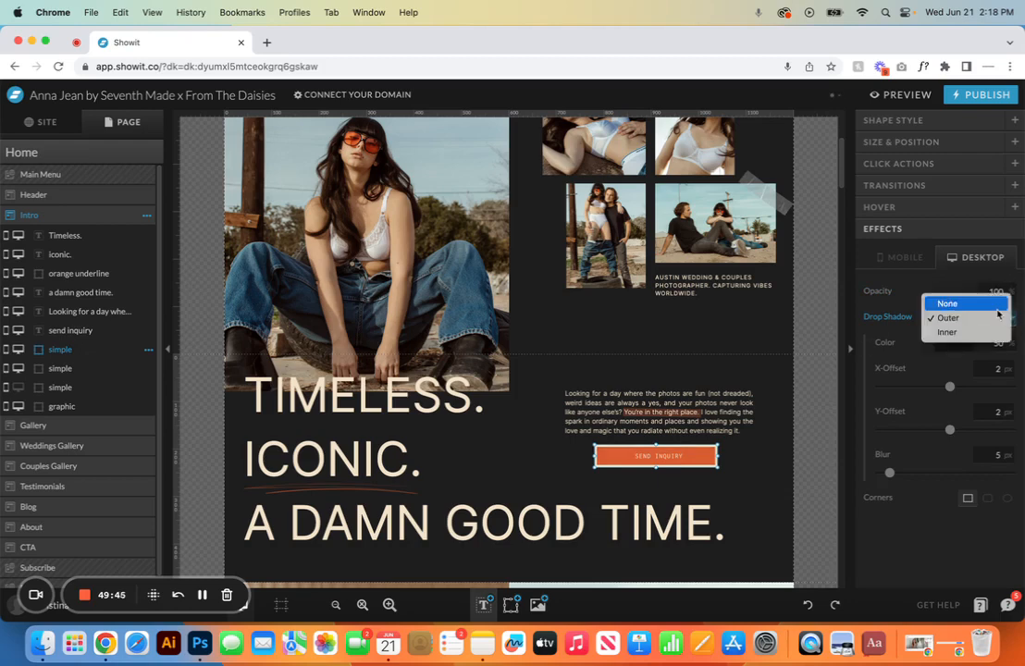
{"action": "left_click", "coordinate": [991, 305]}
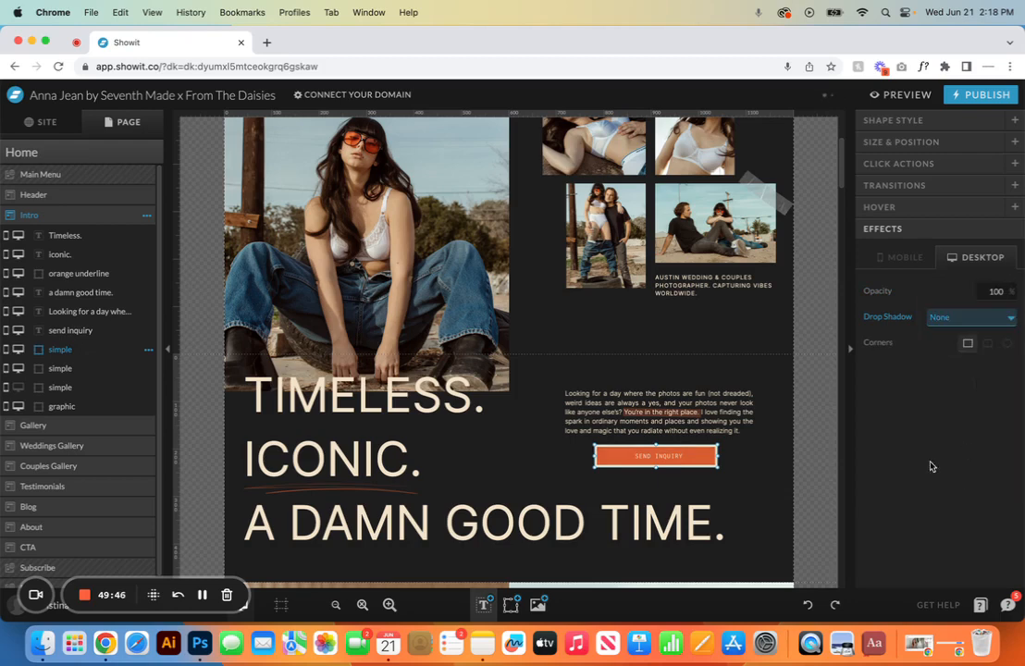
Step: Give the button rectangle rounded corners, adjusting the radius and applying the preset that curves only its top side
{"action": "left_click", "coordinate": [986, 344]}
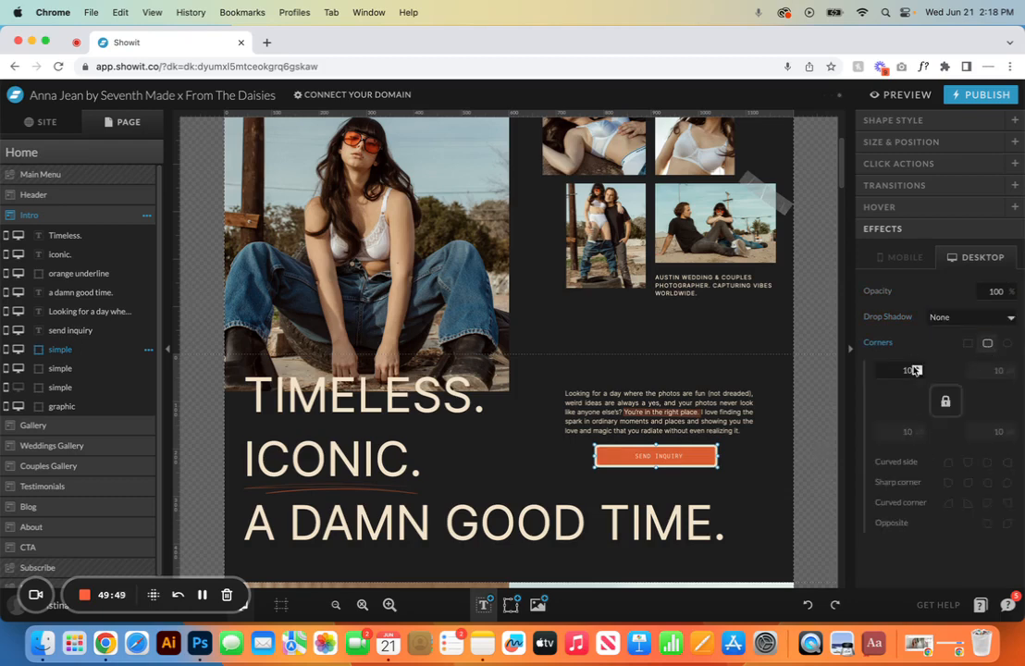
{"action": "left_click", "coordinate": [916, 370]}
{"action": "left_click", "coordinate": [916, 370]}
{"action": "left_click", "coordinate": [948, 463]}
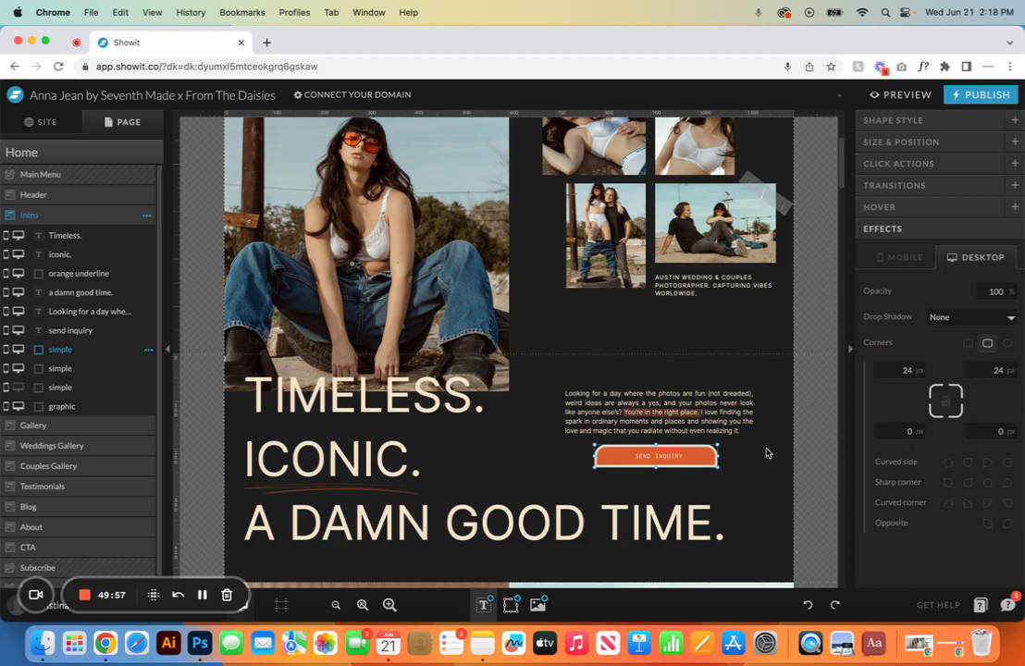
Step: Stretch the button rectangle upward and try the other curved side presets and the sharp top-left corner preset on it
{"action": "left_click_drag", "start_coordinate": [656, 445], "coordinate": [656, 304]}
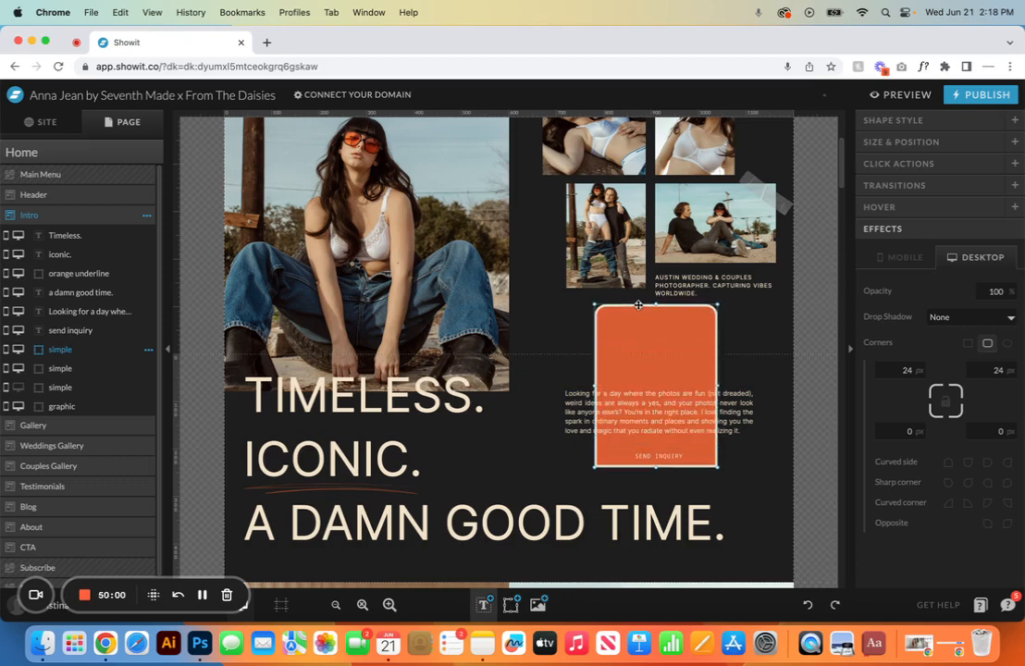
{"action": "left_click", "coordinate": [968, 462]}
{"action": "left_click", "coordinate": [987, 462]}
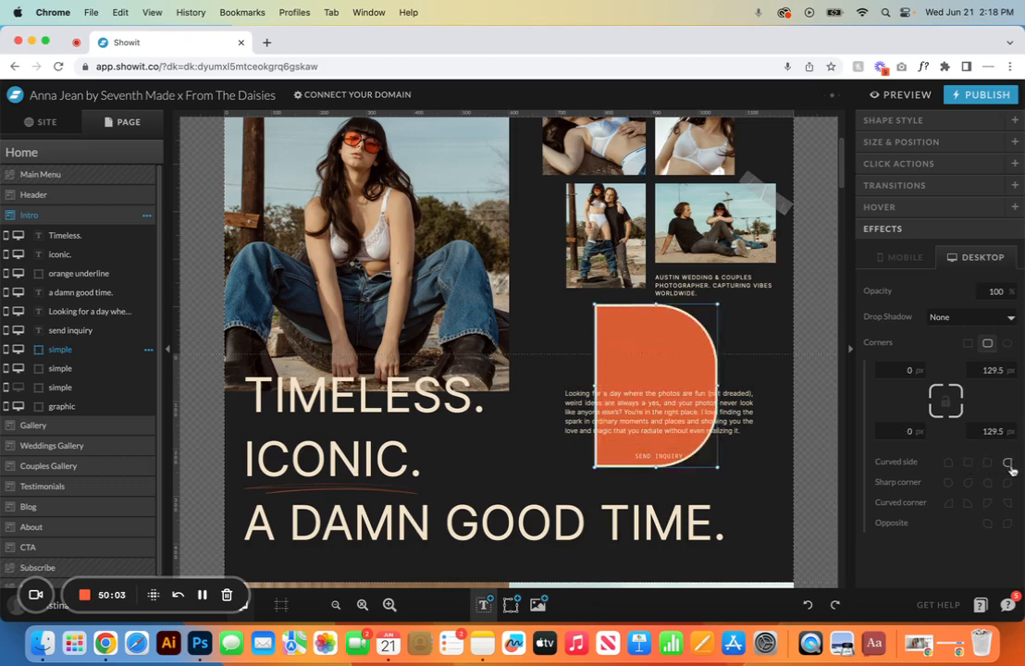
{"action": "left_click", "coordinate": [948, 461]}
{"action": "left_click", "coordinate": [948, 482]}
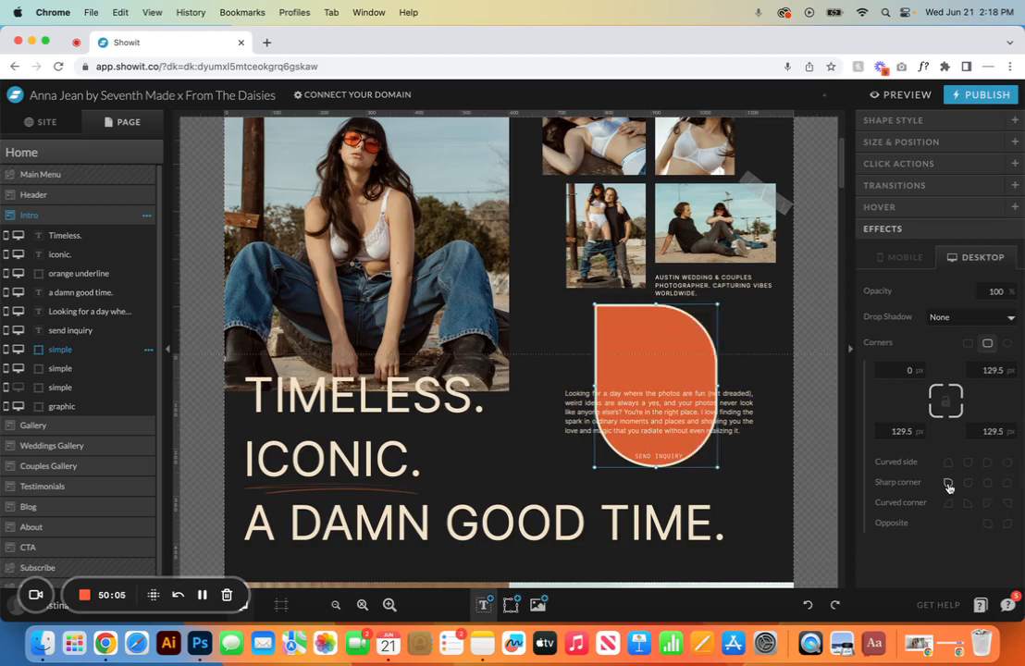
Step: Turn the rectangle into an oval, shrink it to button size and centre it behind the send inquiry text
{"action": "left_click", "coordinate": [1006, 343]}
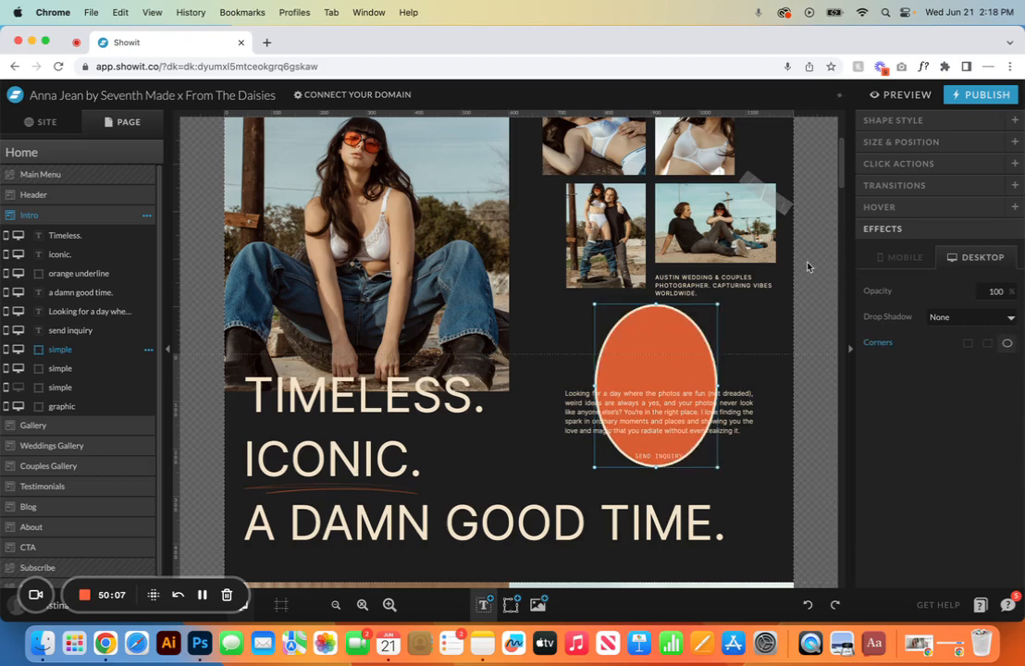
{"action": "left_click_drag", "start_coordinate": [655, 305], "coordinate": [695, 455]}
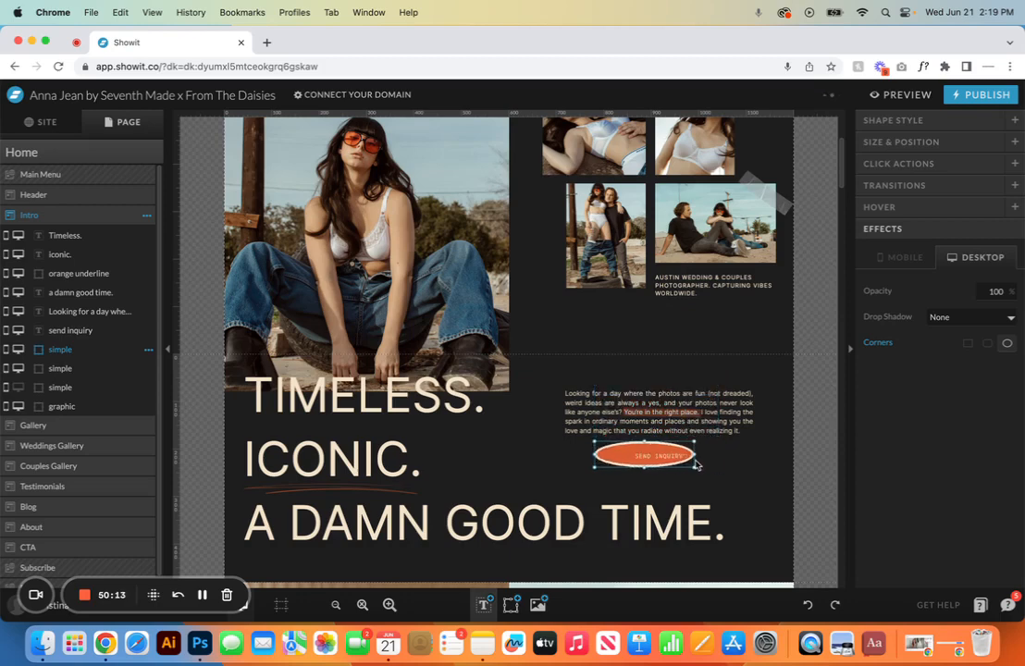
{"action": "left_click_drag", "start_coordinate": [610, 459], "coordinate": [625, 458]}
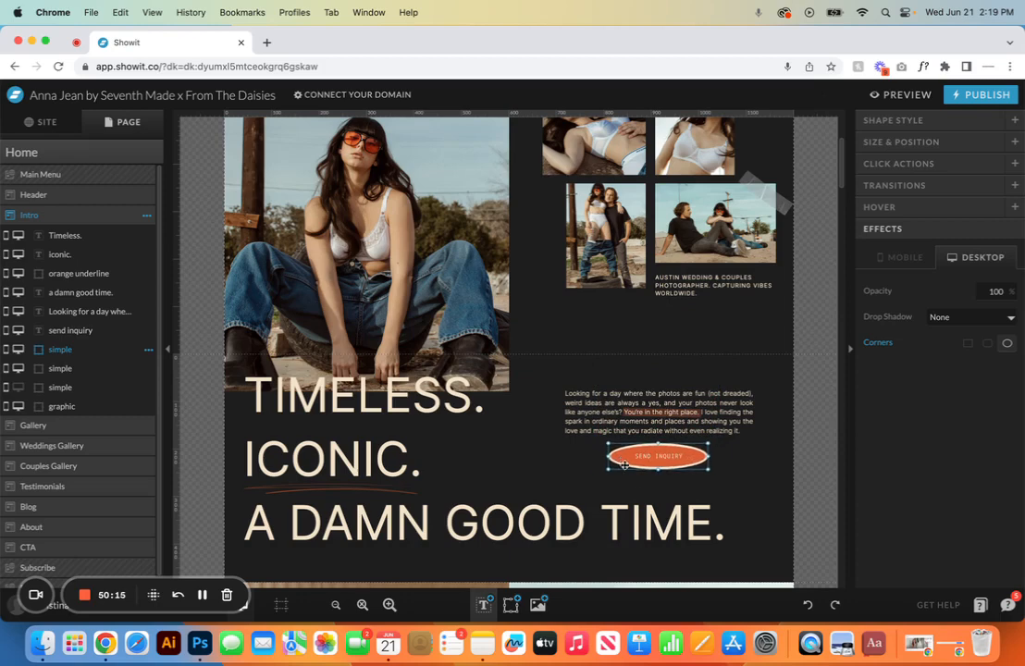
{"action": "left_click", "coordinate": [642, 491]}
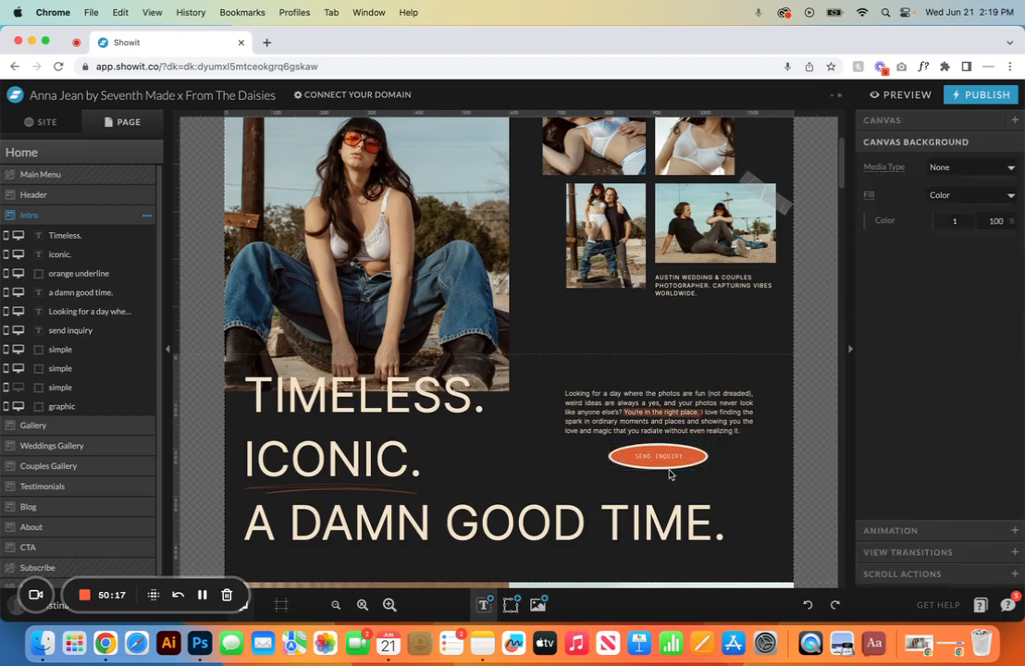
Step: Replace the orange oval button with a line placed directly beneath the send inquiry text
{"action": "left_click", "coordinate": [665, 467]}
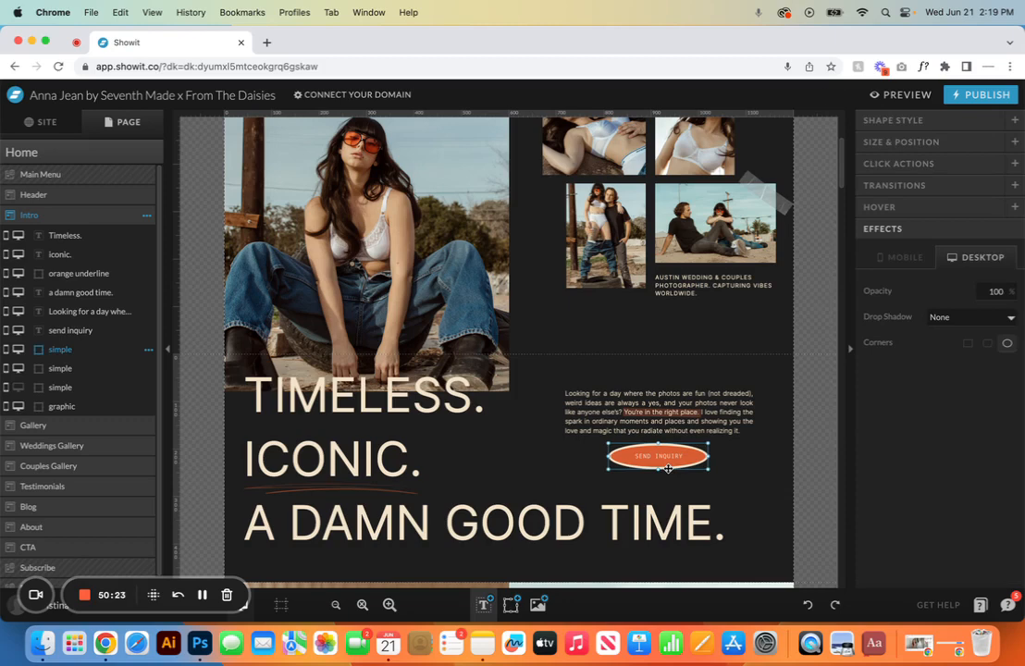
{"action": "key", "text": "Delete"}
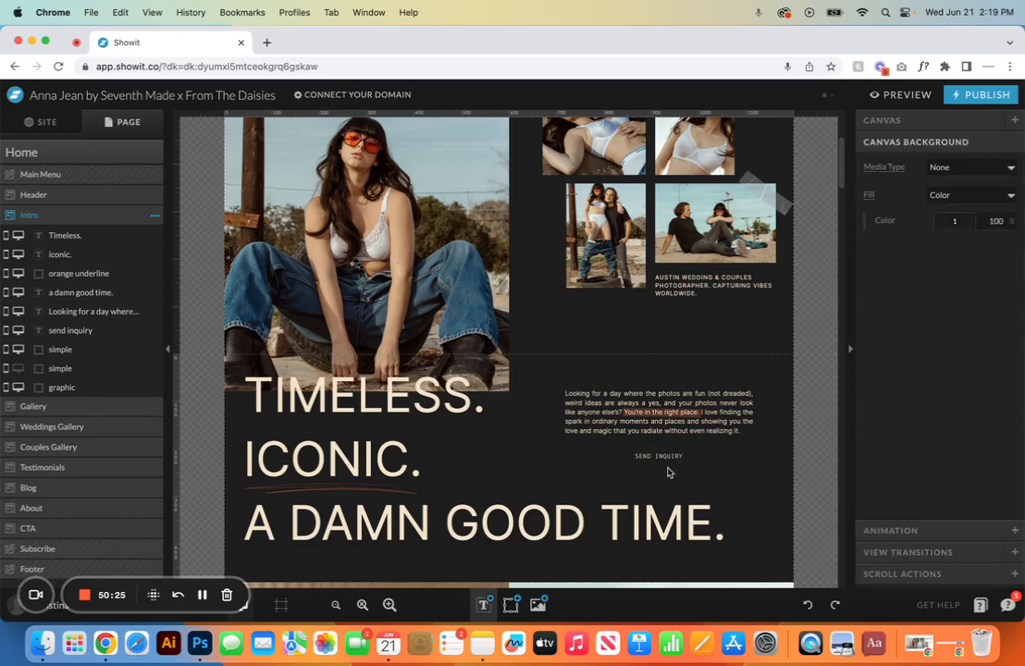
{"action": "left_click", "coordinate": [511, 603]}
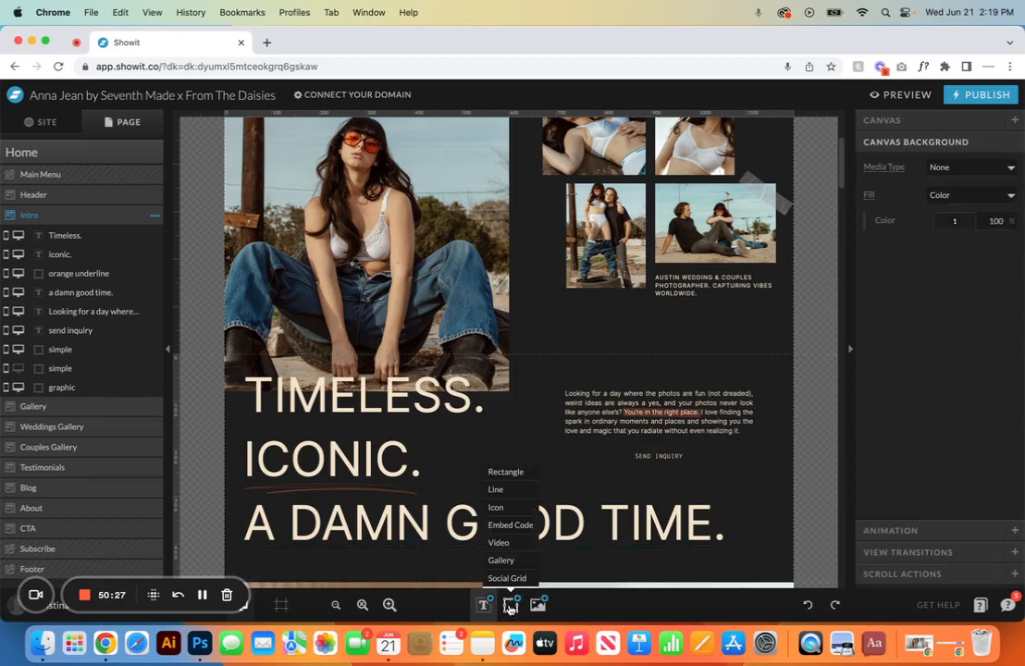
{"action": "left_click", "coordinate": [507, 491]}
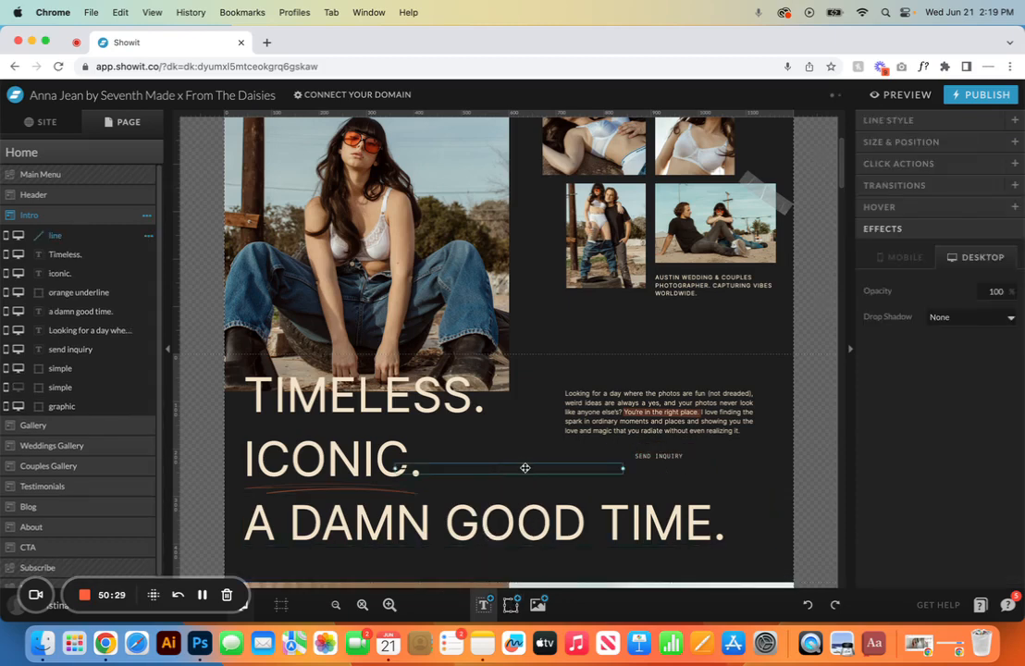
{"action": "left_click_drag", "start_coordinate": [525, 468], "coordinate": [639, 465]}
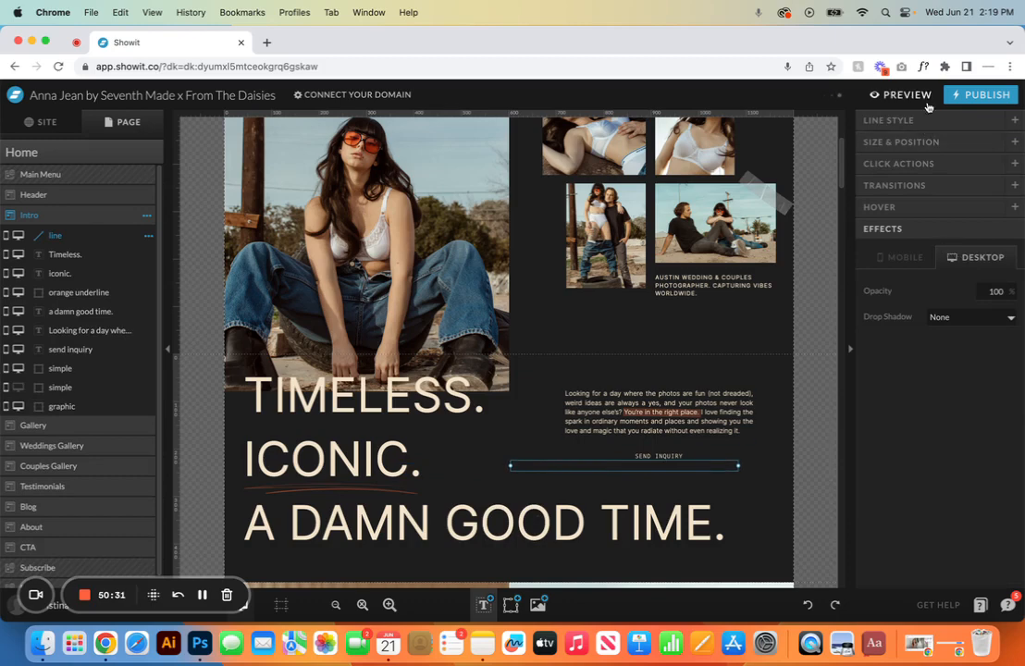
Step: Style the line in orange palette color 7 with a thickness of 2 px and a Rounded end cap
{"action": "left_click", "coordinate": [915, 120]}
{"action": "left_click", "coordinate": [967, 207]}
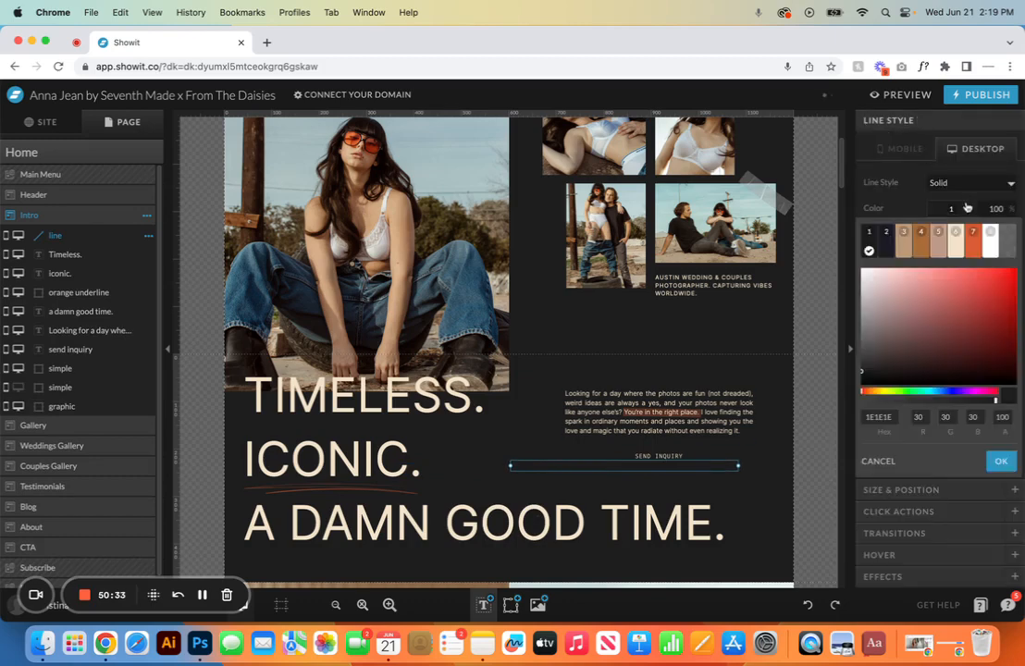
{"action": "left_click", "coordinate": [972, 232]}
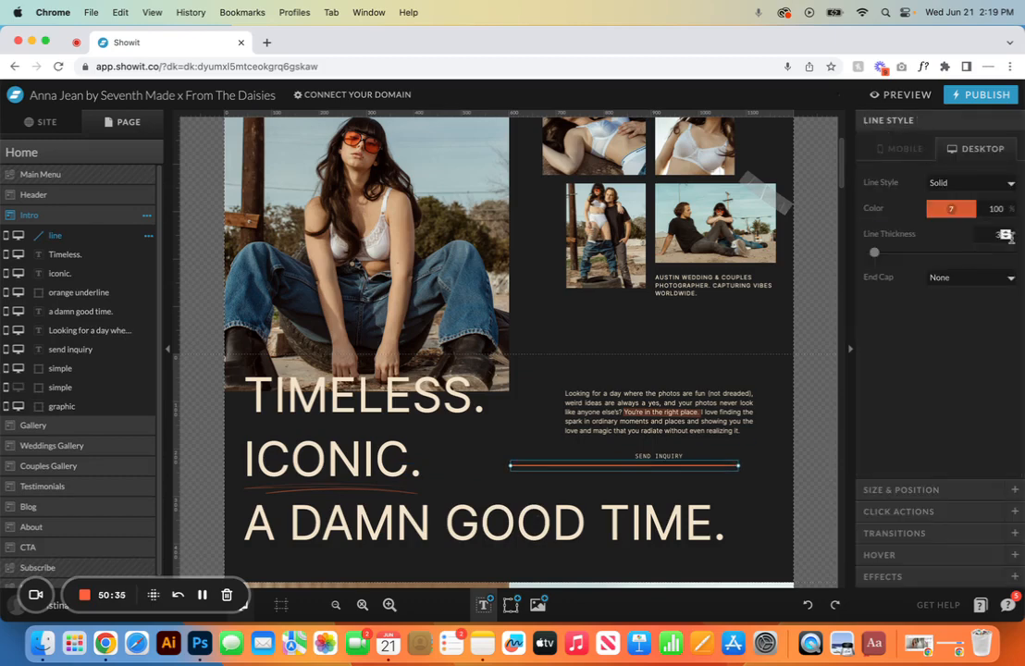
{"action": "left_click", "coordinate": [1002, 235]}
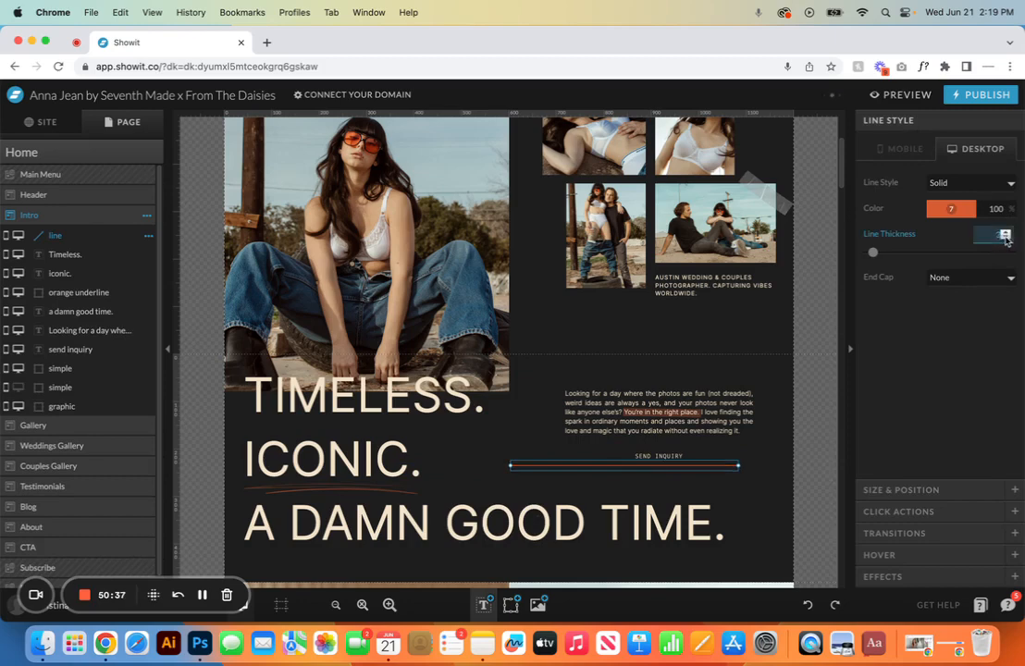
{"action": "left_click", "coordinate": [1007, 240]}
{"action": "left_click", "coordinate": [1008, 279]}
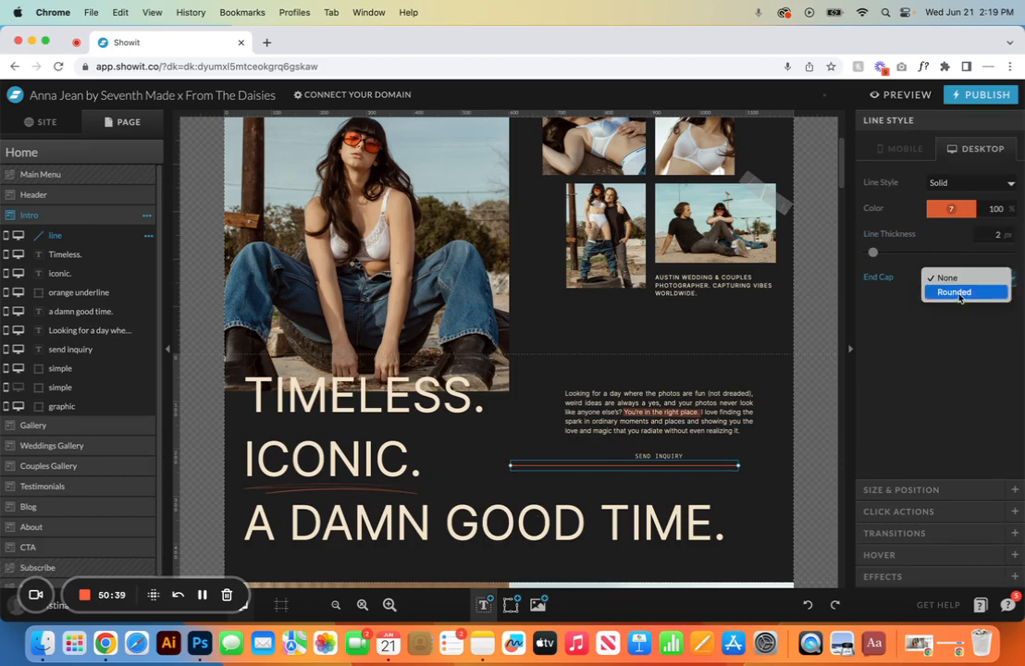
{"action": "left_click", "coordinate": [960, 294]}
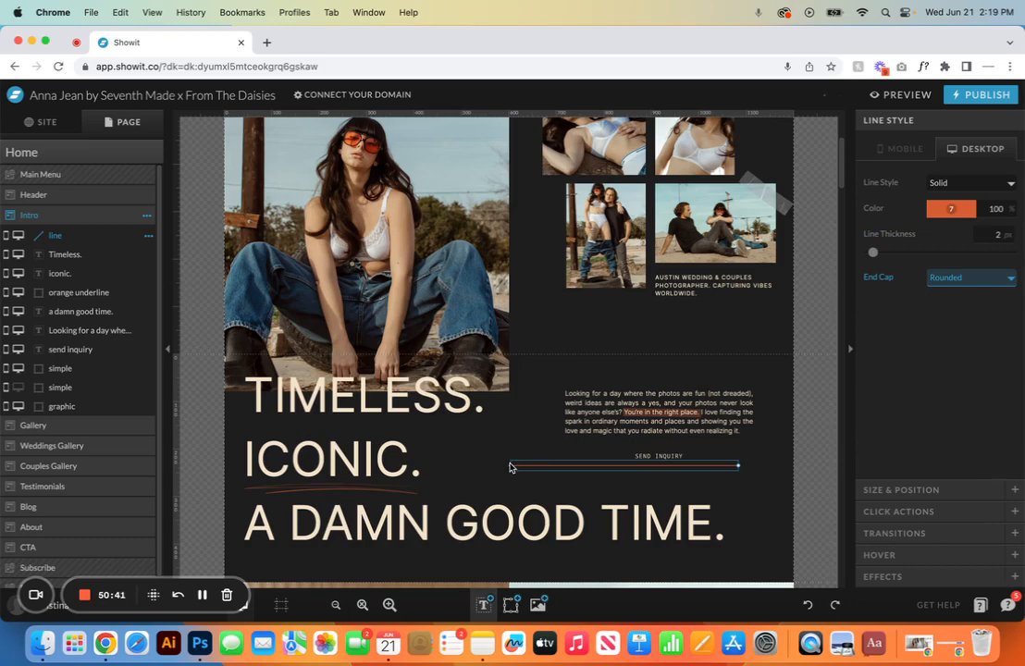
Step: Shorten the line to the width of the send inquiry text and centre it as an underline close beneath it
{"action": "left_click_drag", "start_coordinate": [509, 465], "coordinate": [626, 466]}
{"action": "left_click_drag", "start_coordinate": [737, 465], "coordinate": [657, 464]}
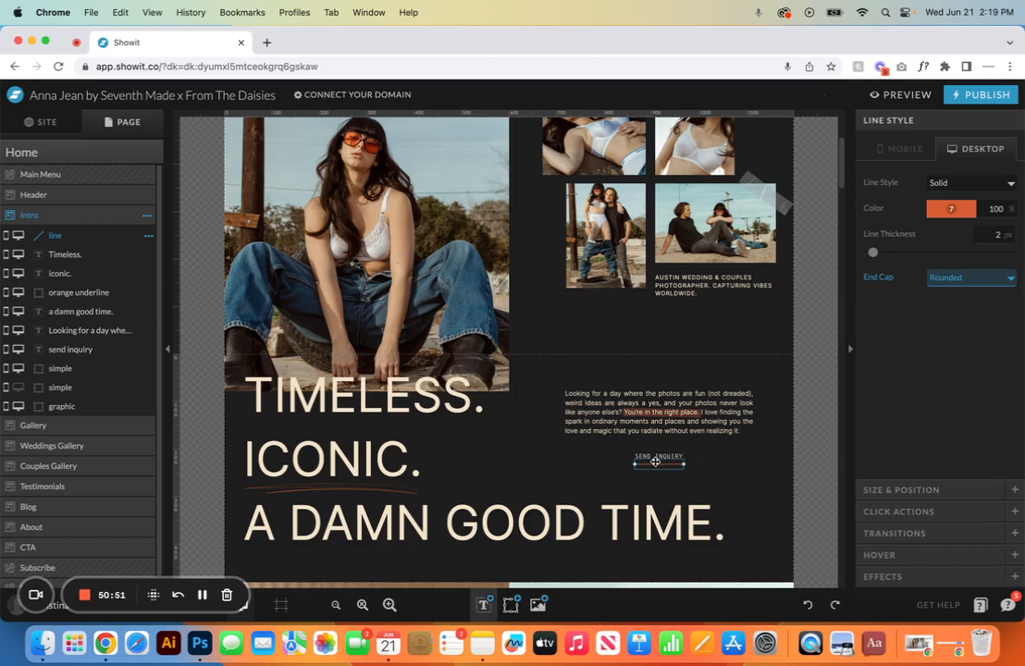
{"action": "left_click_drag", "start_coordinate": [655, 463], "coordinate": [653, 461]}
{"action": "left_click", "coordinate": [661, 483]}
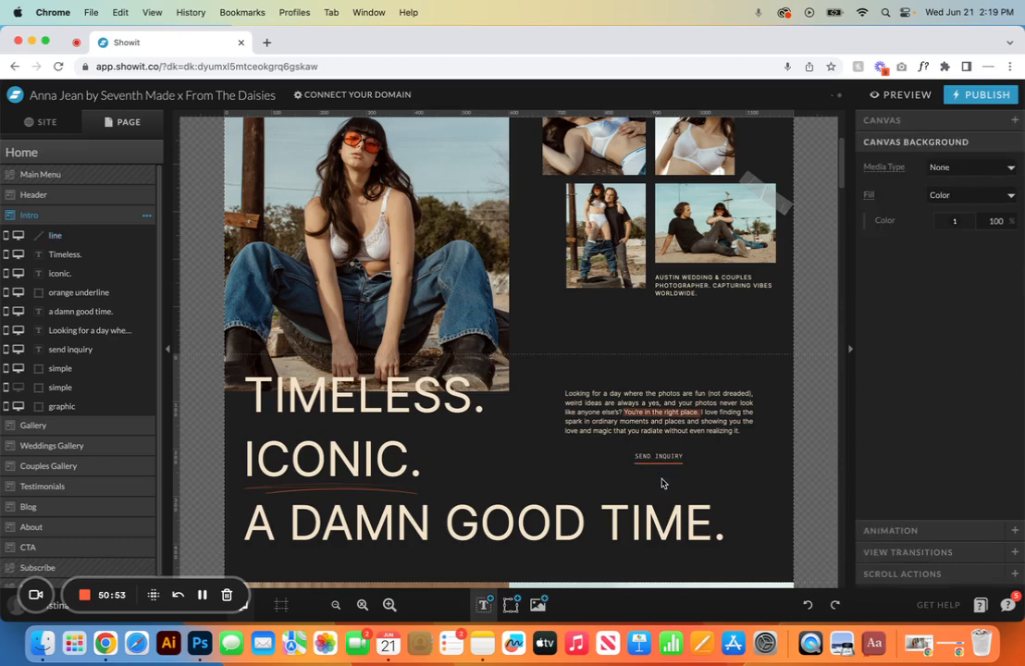
Step: Link the underline beneath send inquiry to the Contact page with a Page click action
{"action": "left_click", "coordinate": [657, 463]}
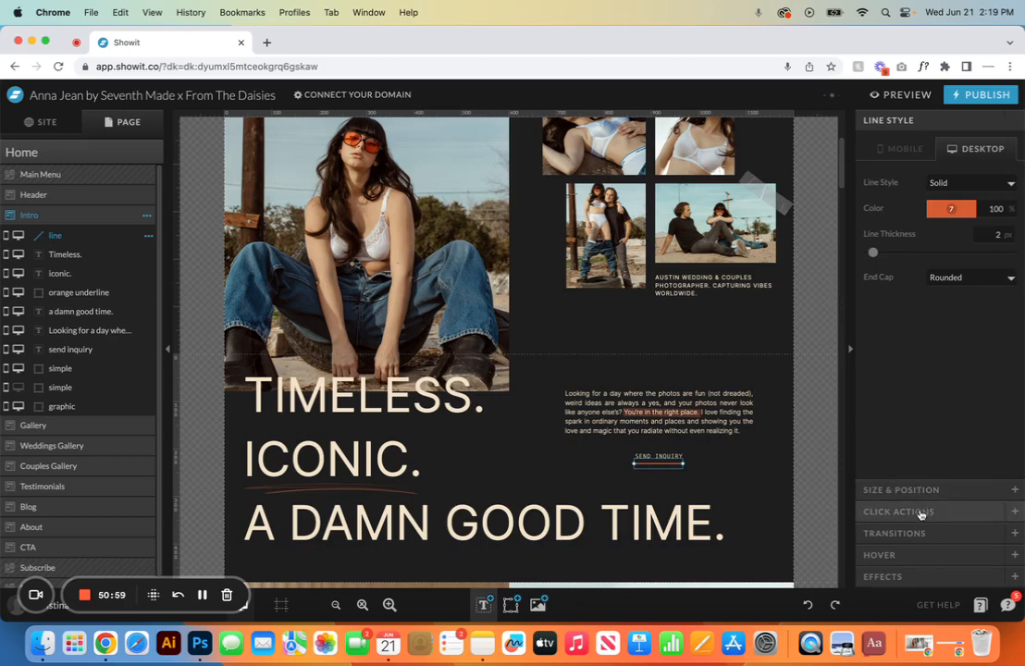
{"action": "left_click", "coordinate": [919, 511]}
{"action": "left_click", "coordinate": [971, 228]}
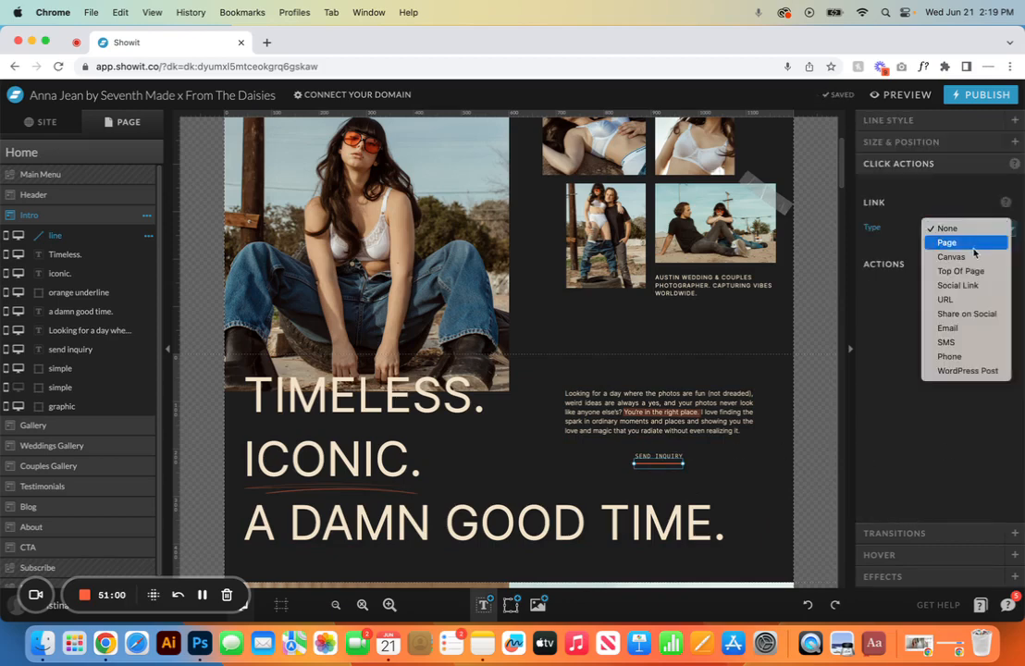
{"action": "left_click", "coordinate": [973, 242]}
{"action": "left_click", "coordinate": [952, 252]}
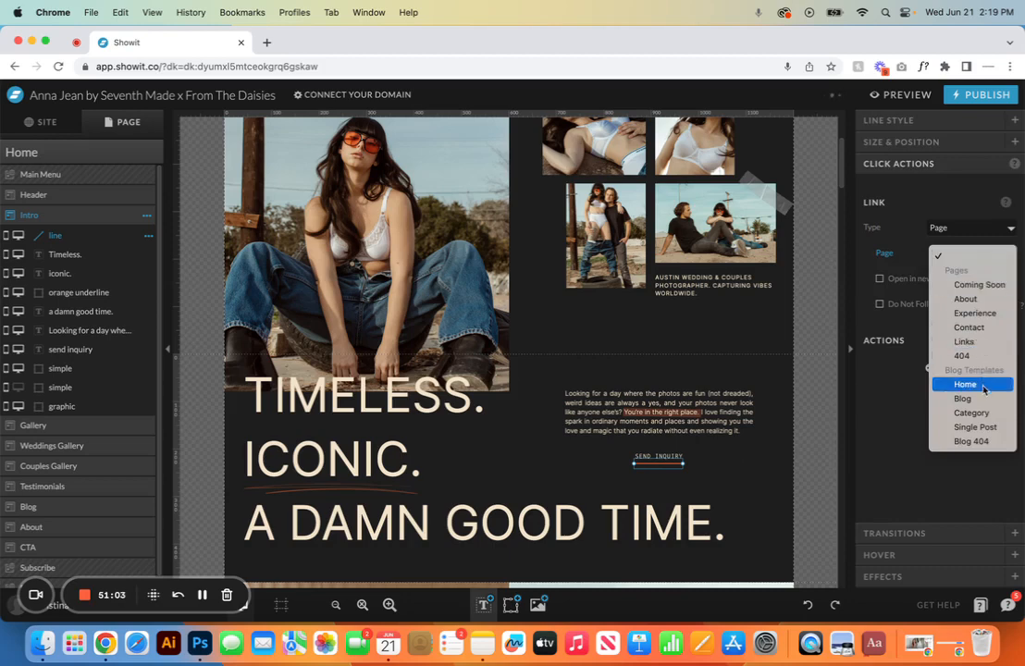
{"action": "left_click", "coordinate": [968, 327]}
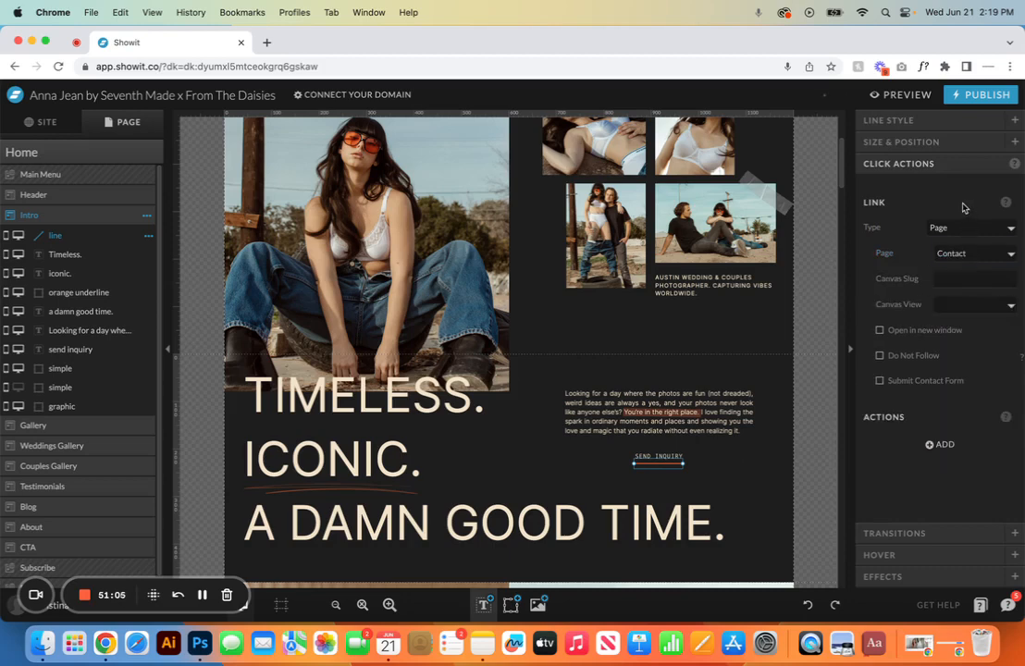
Step: Review the underline's transition and hover settings and give it an Outer drop shadow in the palette's white
{"action": "left_click", "coordinate": [893, 532]}
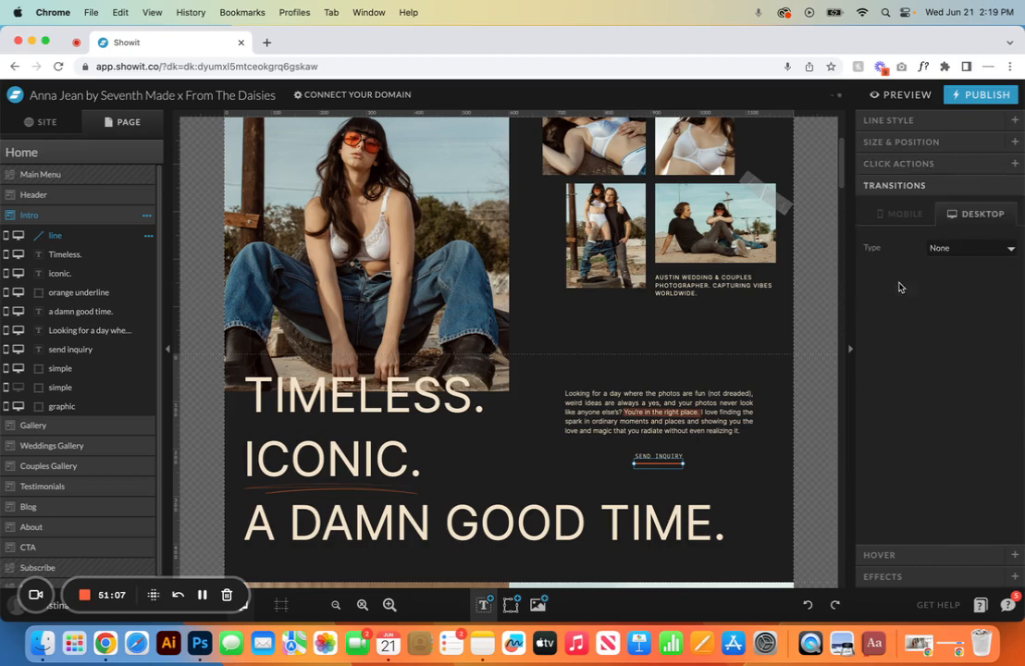
{"action": "left_click", "coordinate": [933, 557]}
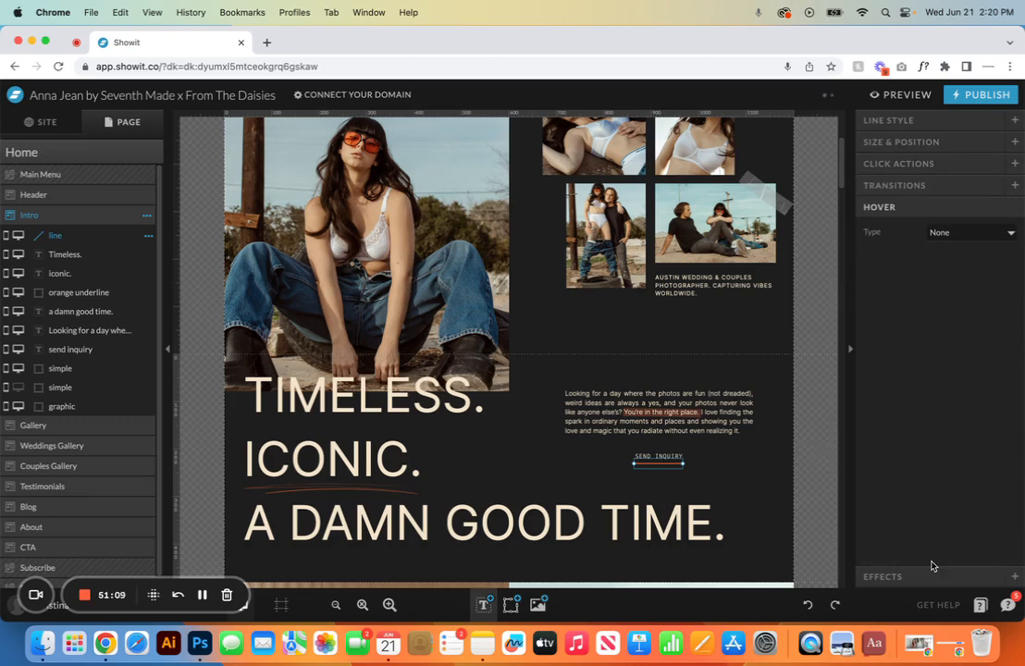
{"action": "left_click", "coordinate": [932, 574]}
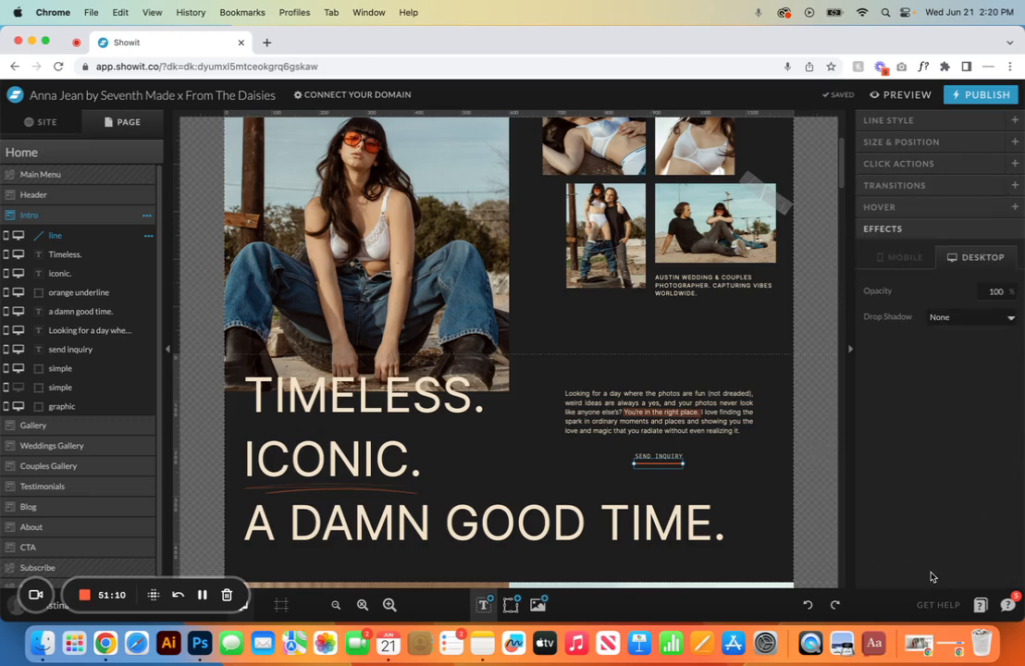
{"action": "left_click", "coordinate": [1008, 317]}
{"action": "left_click", "coordinate": [996, 332]}
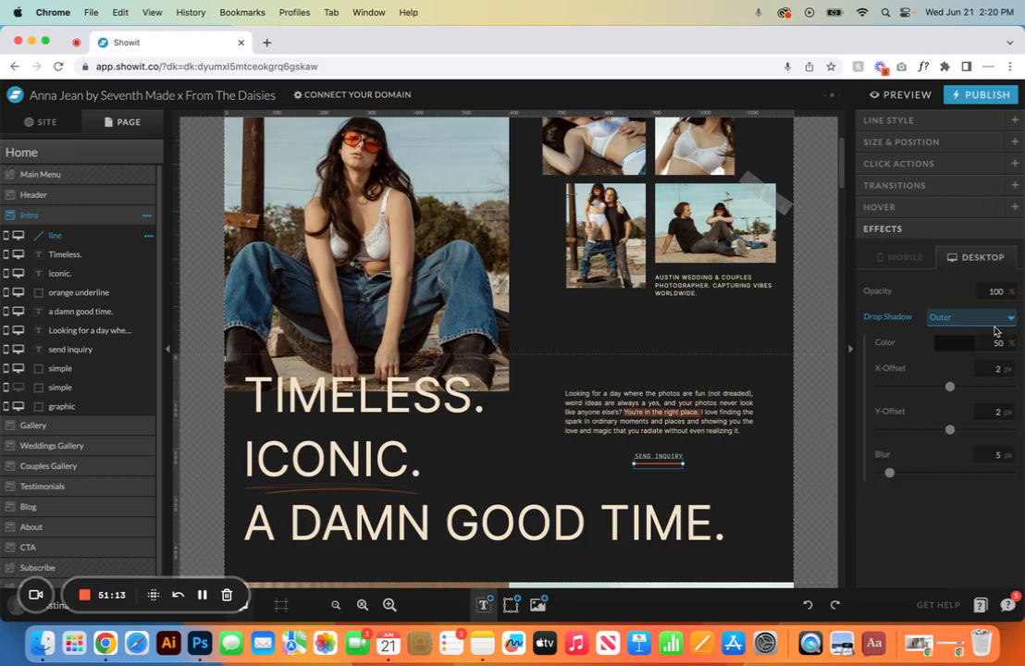
{"action": "left_click", "coordinate": [951, 343]}
{"action": "left_click", "coordinate": [985, 375]}
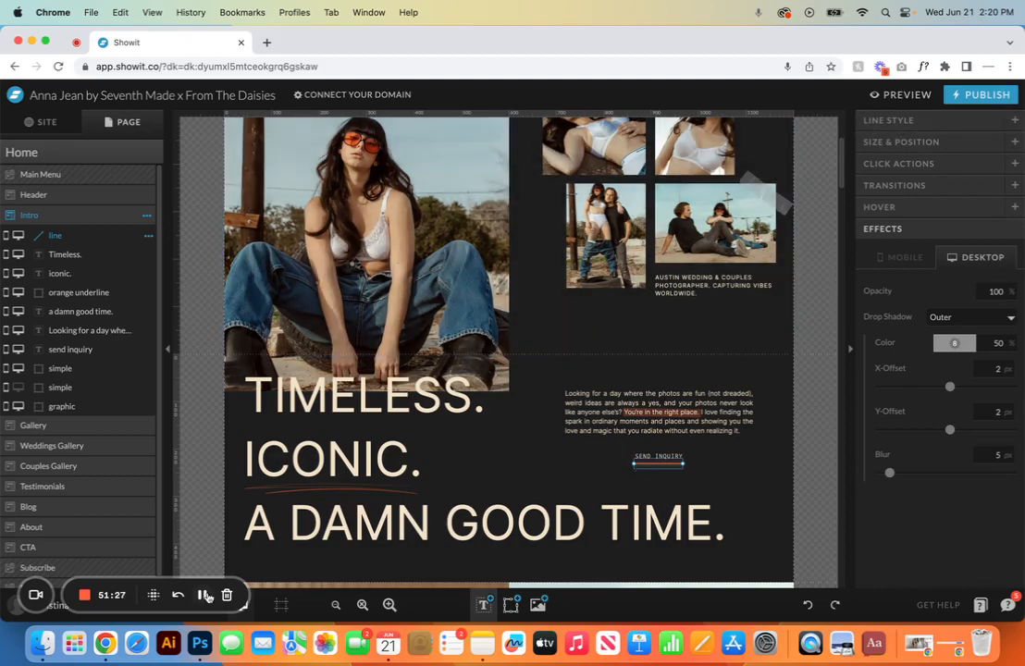
Step: In the mobile layout, move the line beneath the send inquiry text and give it orange palette color 7
{"action": "left_click", "coordinate": [185, 619]}
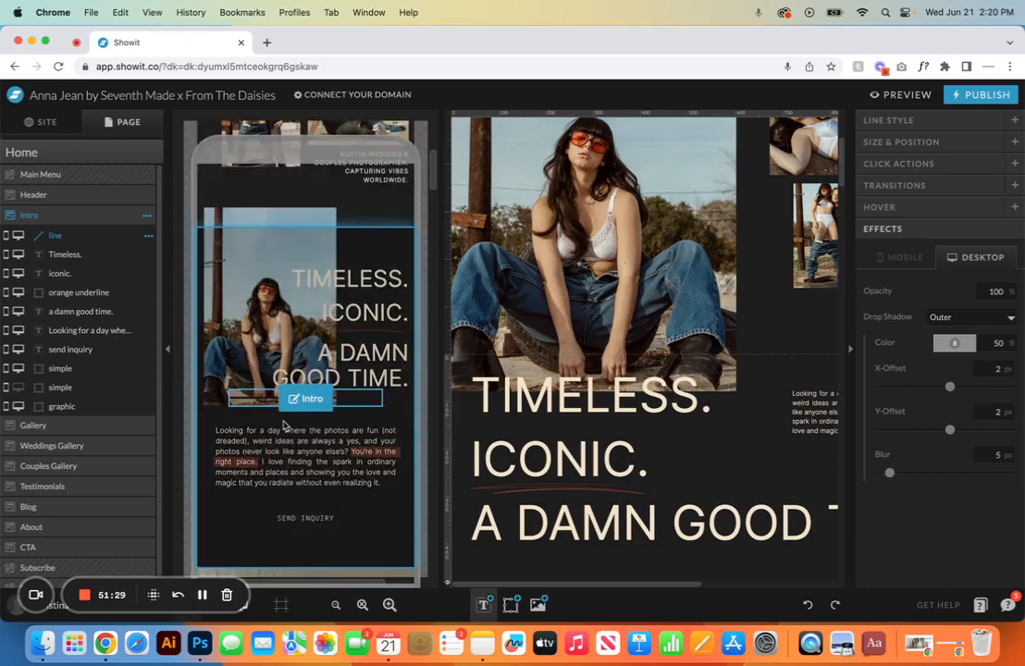
{"action": "left_click", "coordinate": [350, 363]}
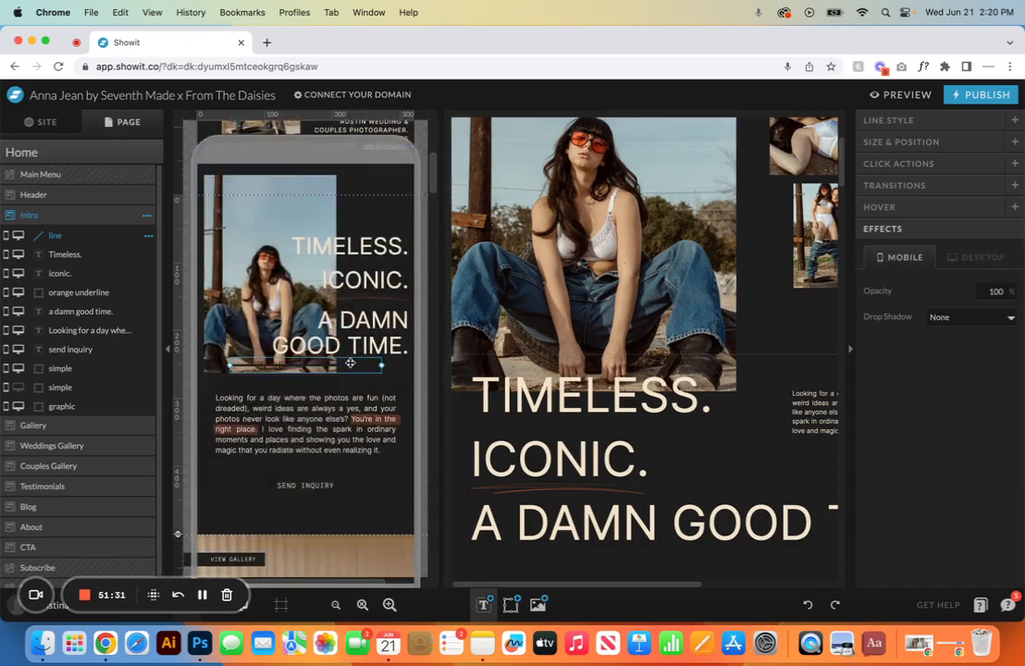
{"action": "left_click_drag", "start_coordinate": [351, 360], "coordinate": [348, 504]}
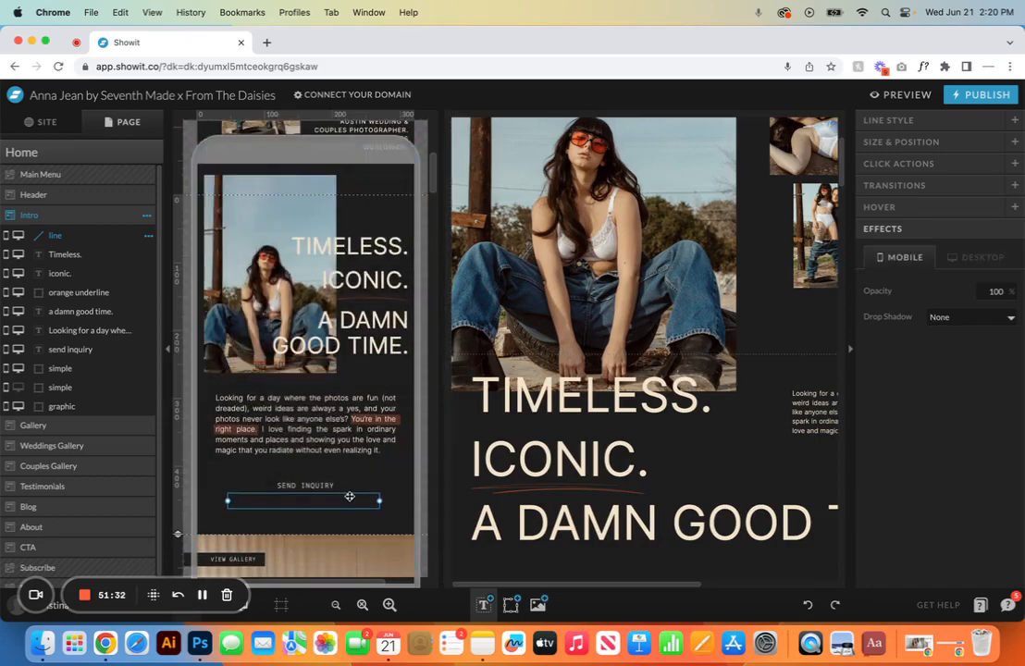
{"action": "left_click", "coordinate": [959, 121]}
{"action": "left_click", "coordinate": [953, 209]}
{"action": "left_click", "coordinate": [969, 242]}
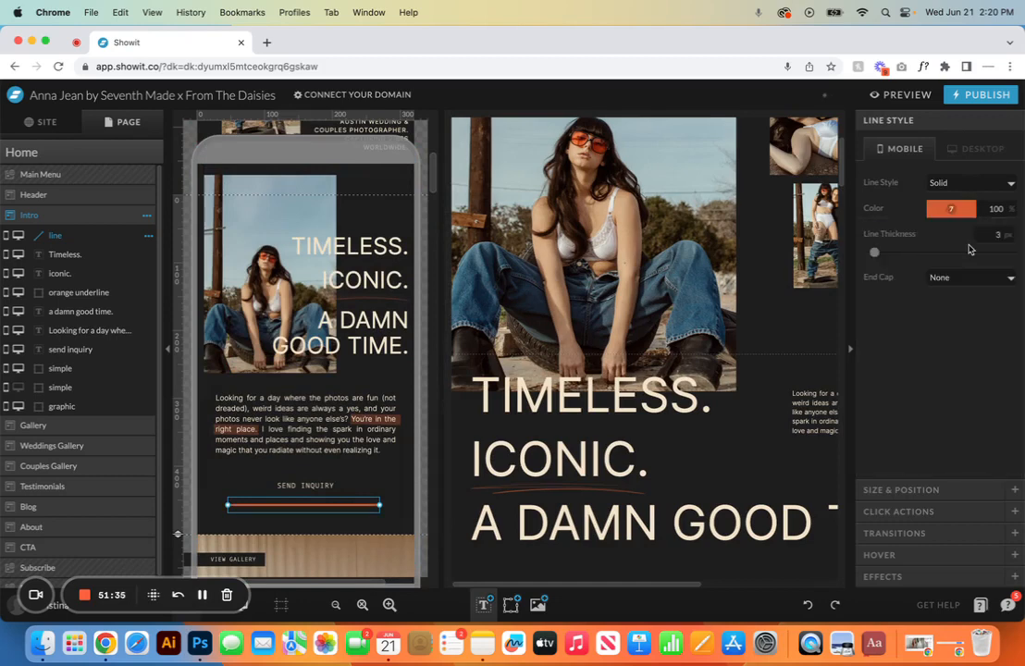
Step: Delete the line beneath send inquiry from the Intro canvas
{"action": "key", "text": "BackSpace"}
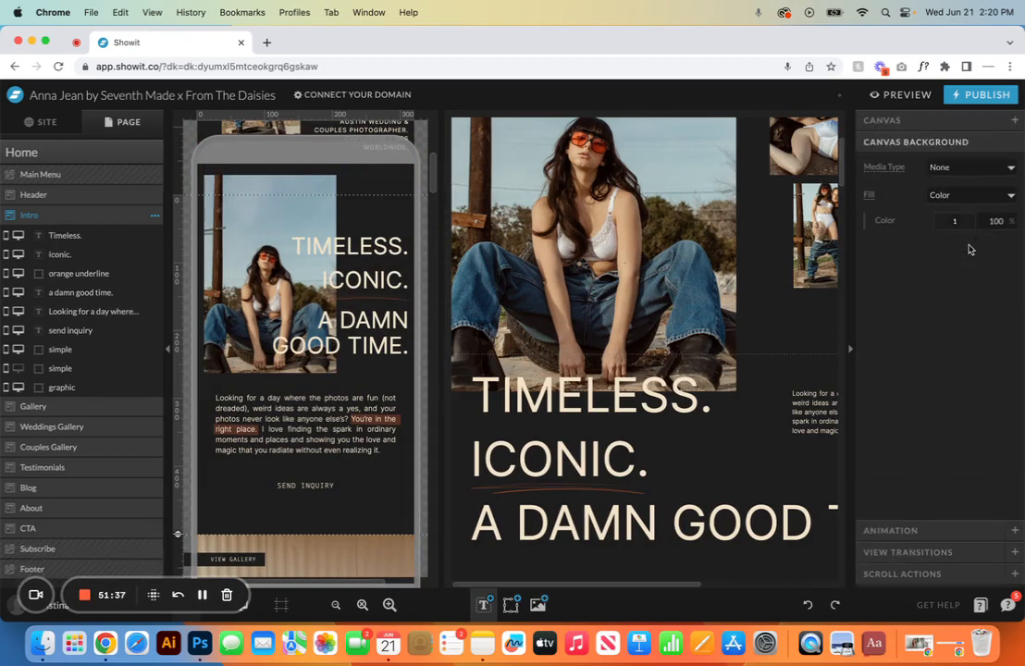
Step: Add an icon to the Intro canvas and position it in the desktop layout between the iconic headline and the paragraph
{"action": "left_click", "coordinate": [507, 603]}
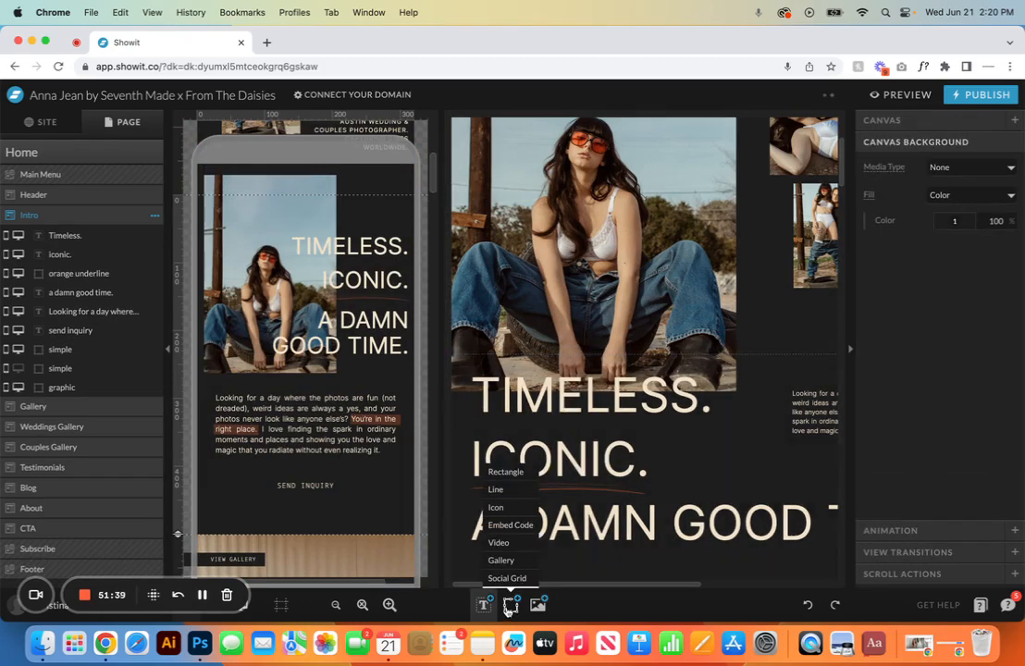
{"action": "left_click", "coordinate": [504, 505]}
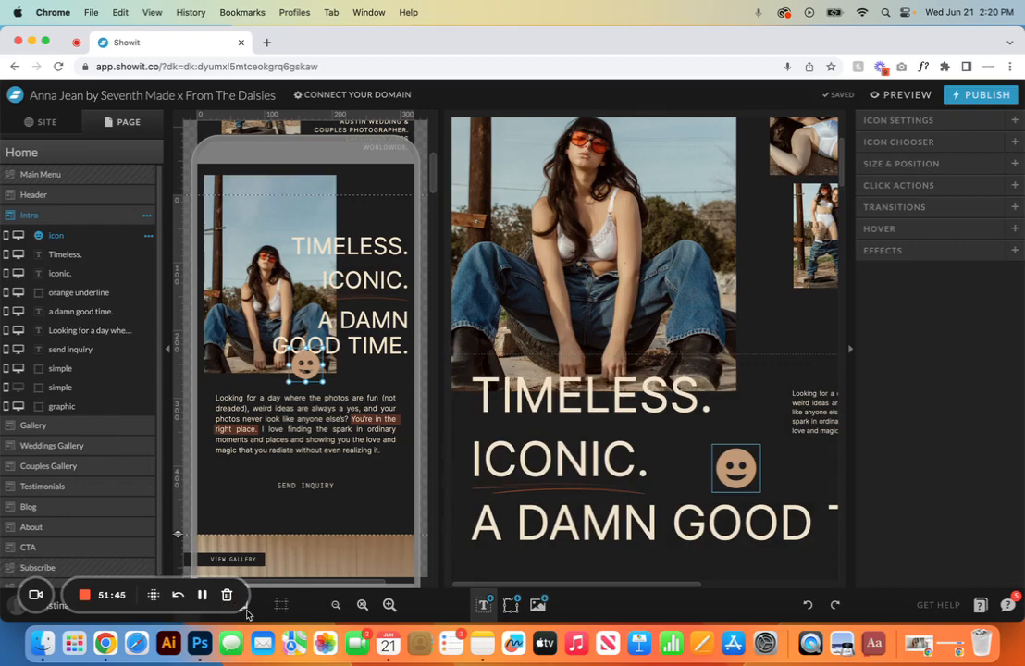
{"action": "left_click", "coordinate": [209, 532]}
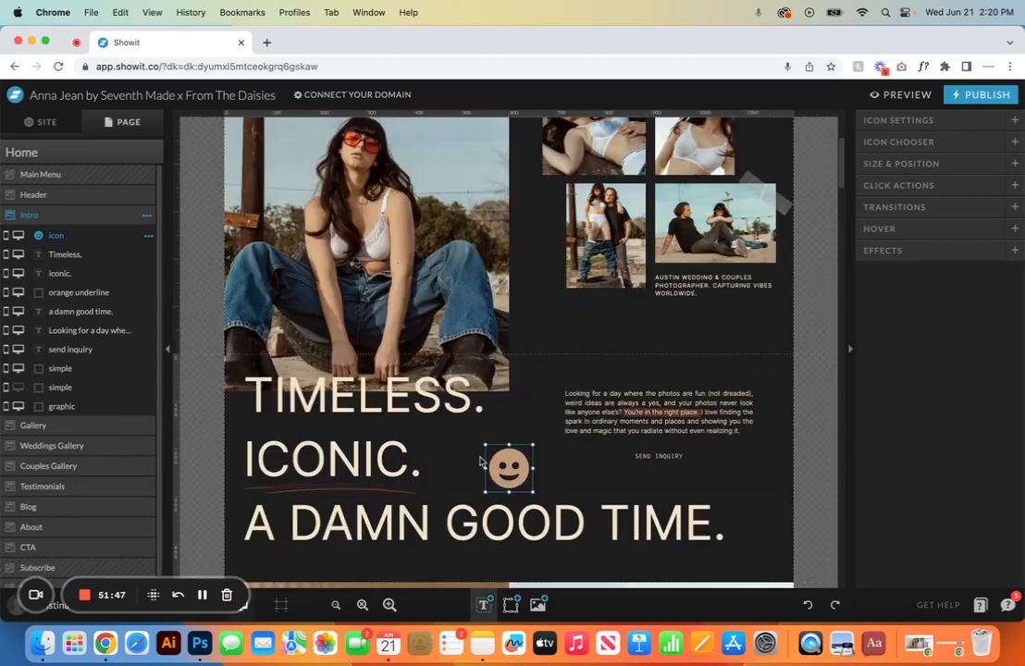
{"action": "left_click_drag", "start_coordinate": [507, 468], "coordinate": [518, 448]}
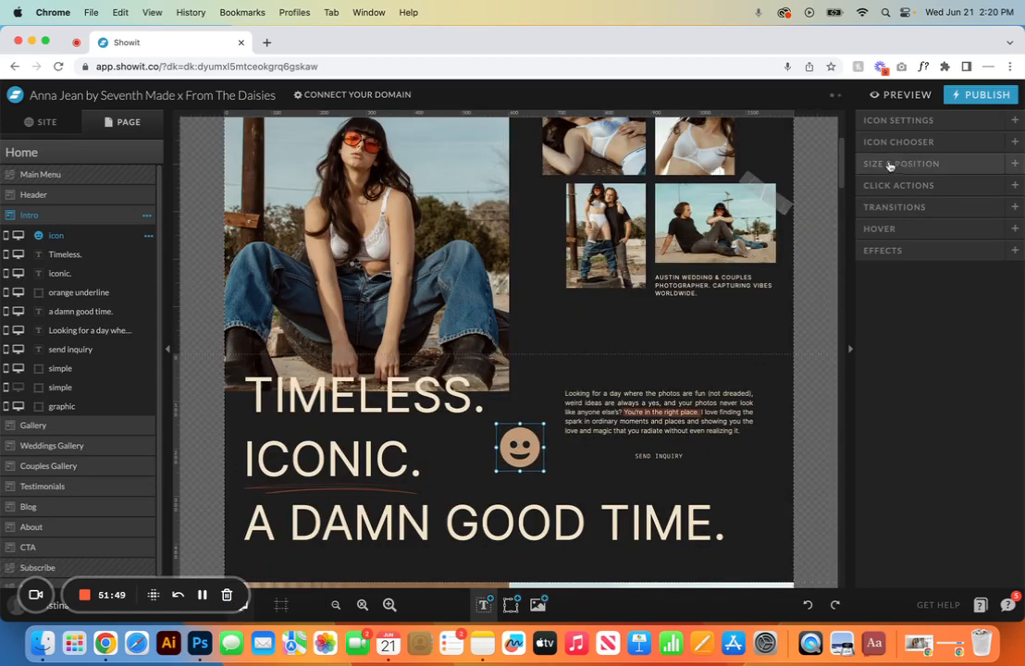
Step: Try palette color 4 on the smiley icon, and settle on orange palette color 7
{"action": "left_click", "coordinate": [896, 126]}
{"action": "left_click", "coordinate": [950, 297]}
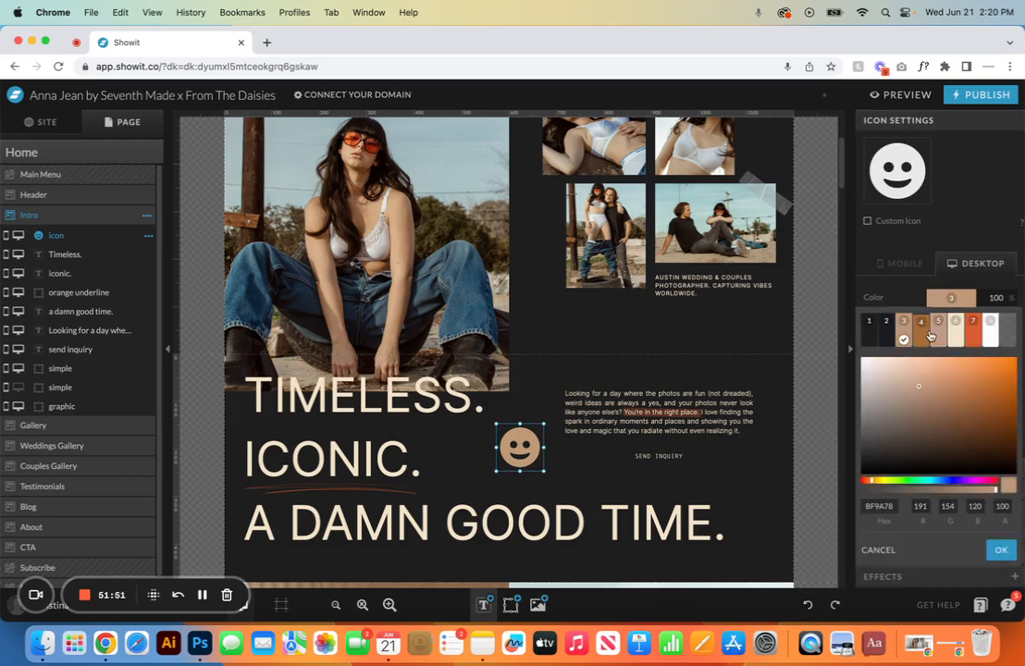
{"action": "left_click", "coordinate": [923, 333]}
{"action": "left_click", "coordinate": [951, 297]}
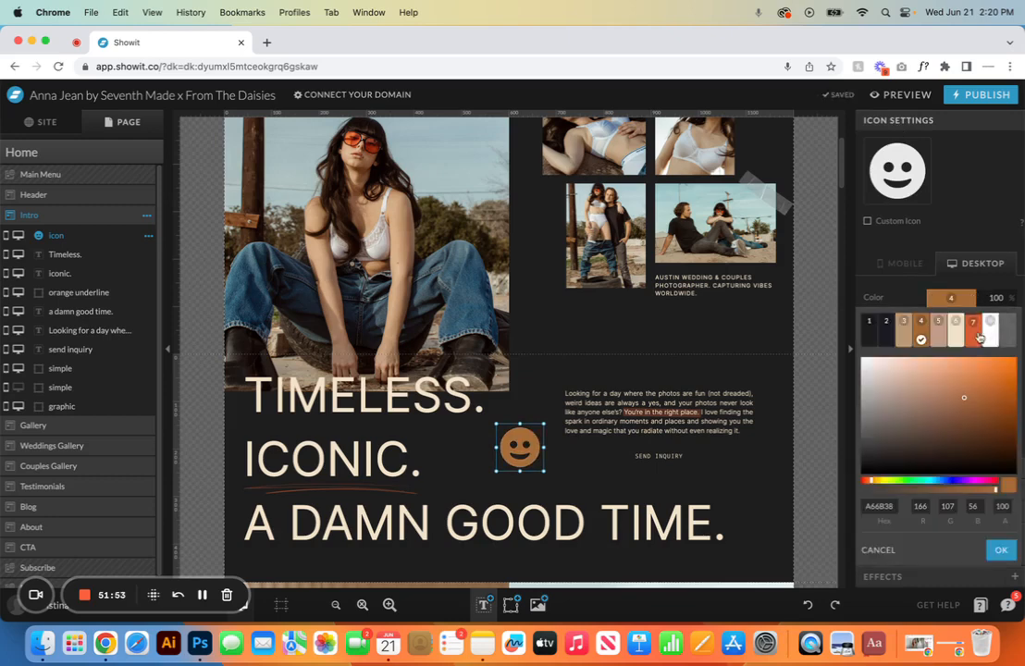
{"action": "left_click", "coordinate": [987, 331]}
Step: Replace the smiley with the filled double speech bubble icon, after trying the Snapchat one
{"action": "left_click", "coordinate": [915, 468]}
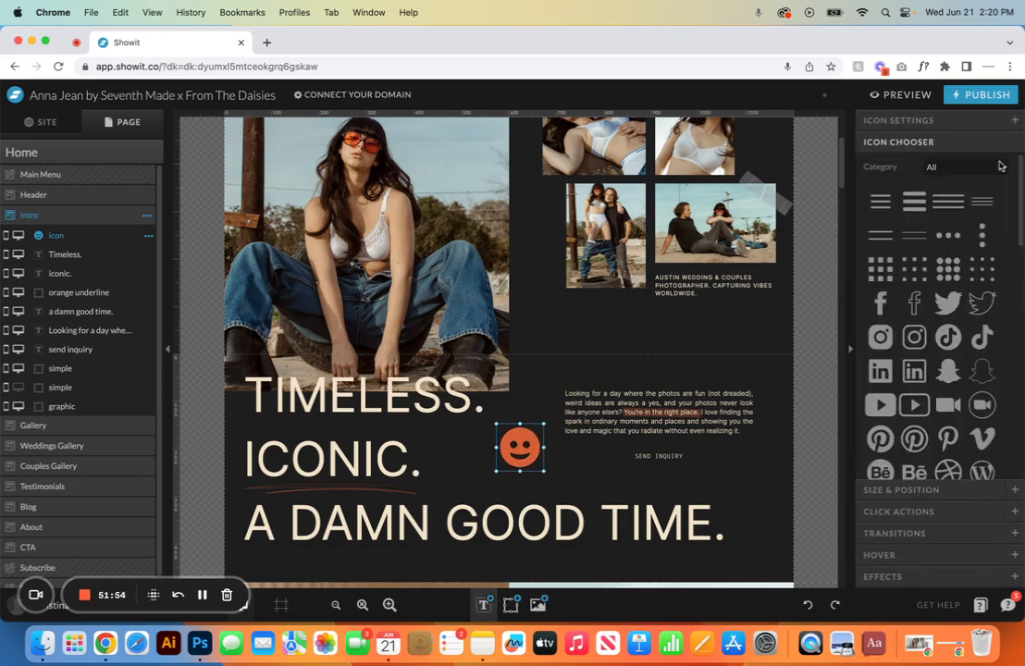
{"action": "left_click", "coordinate": [948, 305]}
{"action": "left_click", "coordinate": [948, 370]}
{"action": "scroll", "coordinate": [947, 397], "scroll_direction": "down", "scroll_amount": 5}
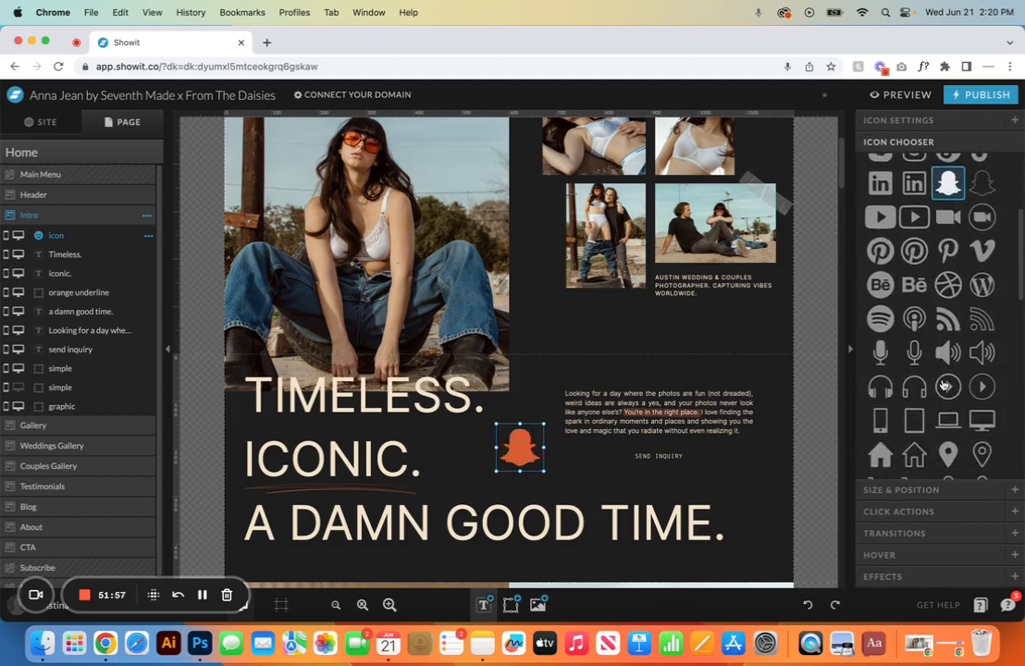
{"action": "scroll", "coordinate": [947, 434], "scroll_direction": "down", "scroll_amount": 5}
{"action": "left_click", "coordinate": [981, 366]}
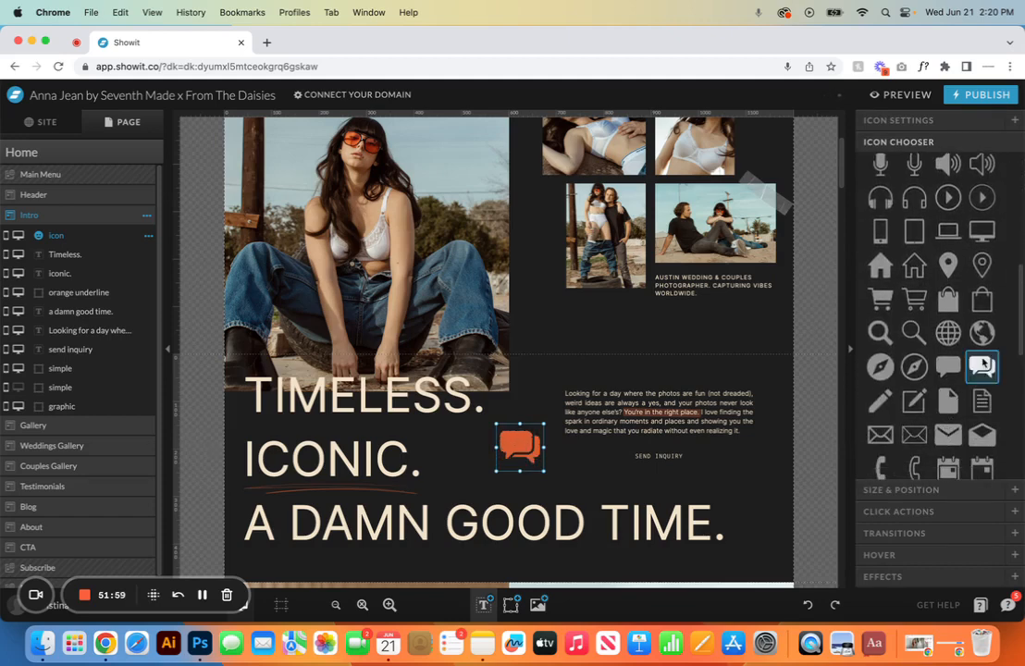
Step: Centre the speech bubble icon both horizontally and vertically on the Intro canvas
{"action": "left_click", "coordinate": [760, 472]}
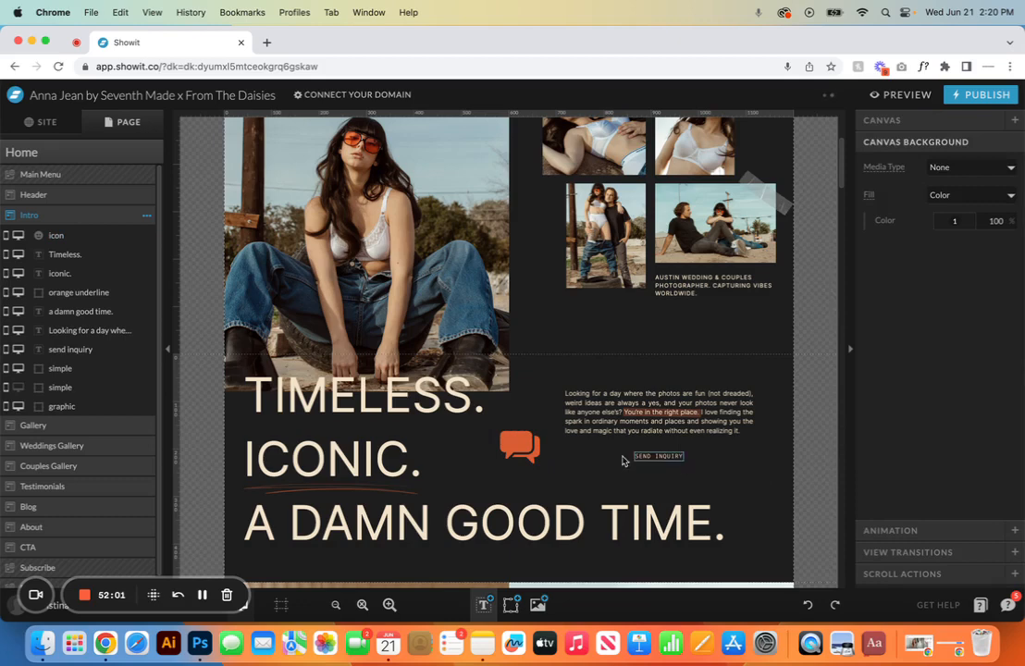
{"action": "left_click", "coordinate": [542, 446]}
{"action": "left_click", "coordinate": [929, 487]}
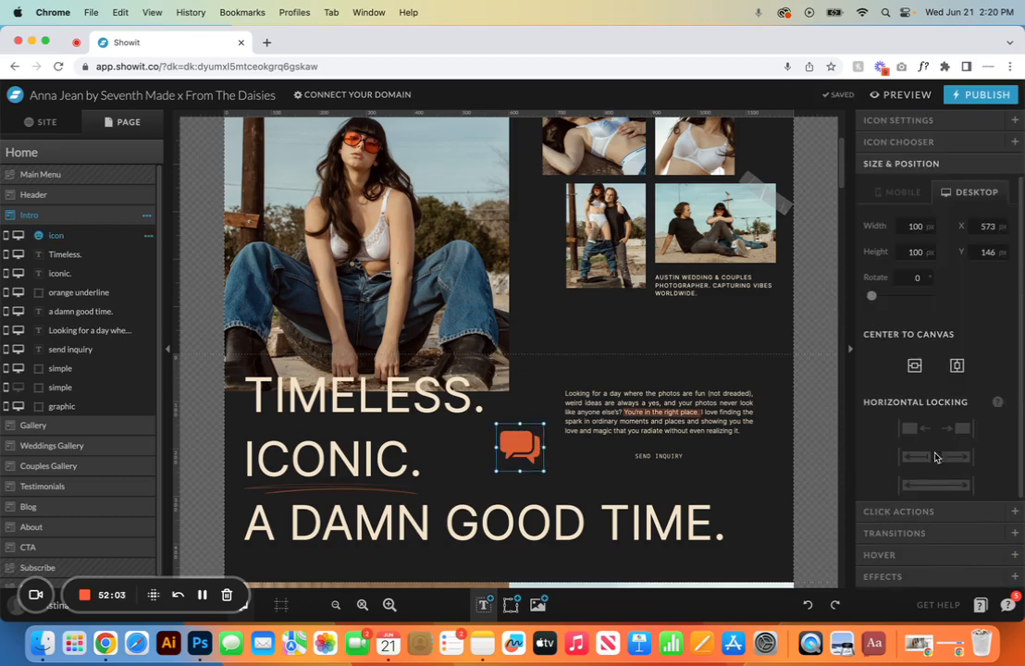
{"action": "left_click", "coordinate": [912, 367]}
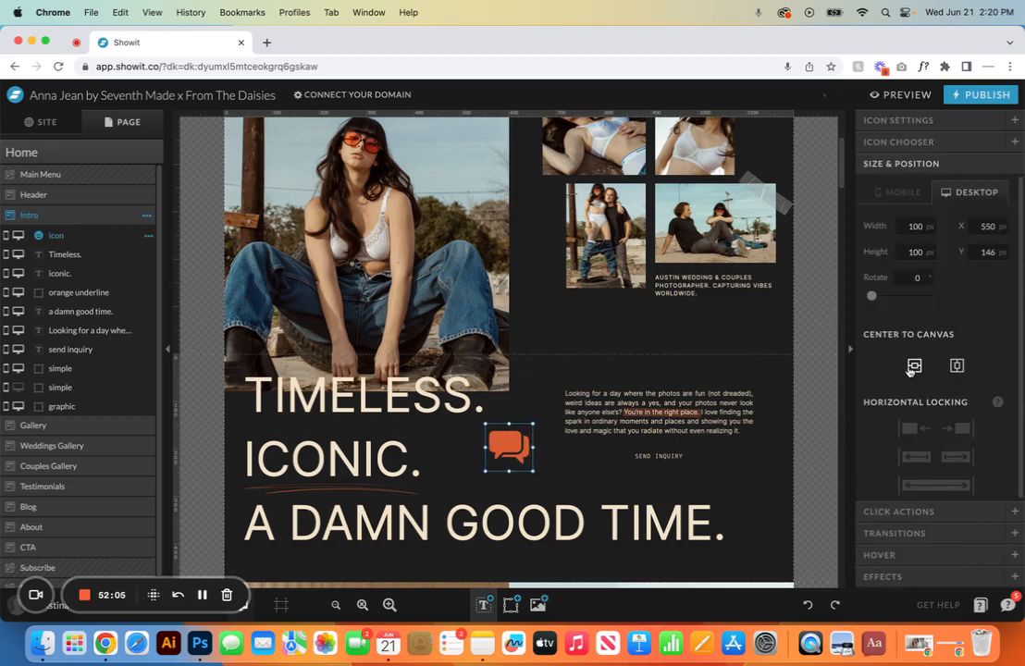
{"action": "left_click", "coordinate": [911, 367]}
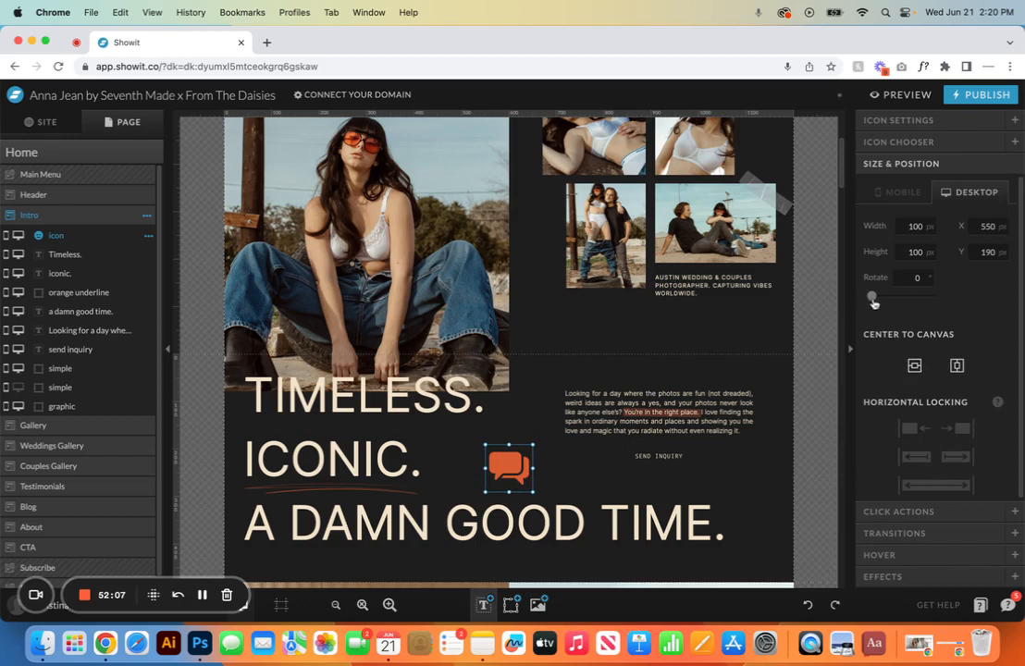
Step: Review the speech bubble icon's rotation, click action, transition and hover settings
{"action": "left_click_drag", "start_coordinate": [873, 302], "coordinate": [832, 311]}
{"action": "left_click", "coordinate": [928, 512]}
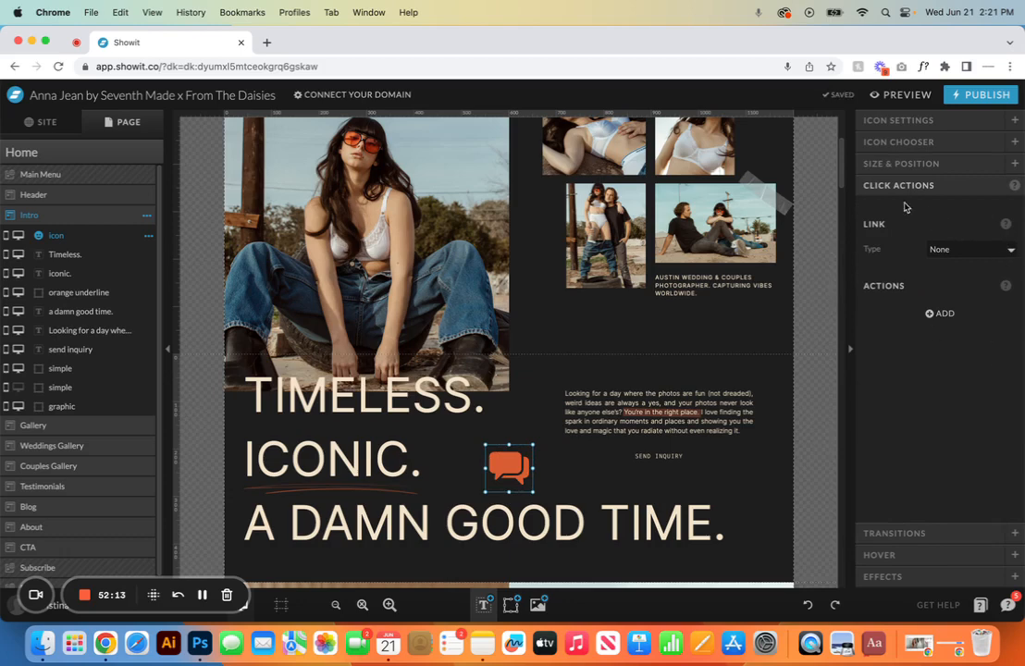
{"action": "left_click", "coordinate": [954, 532]}
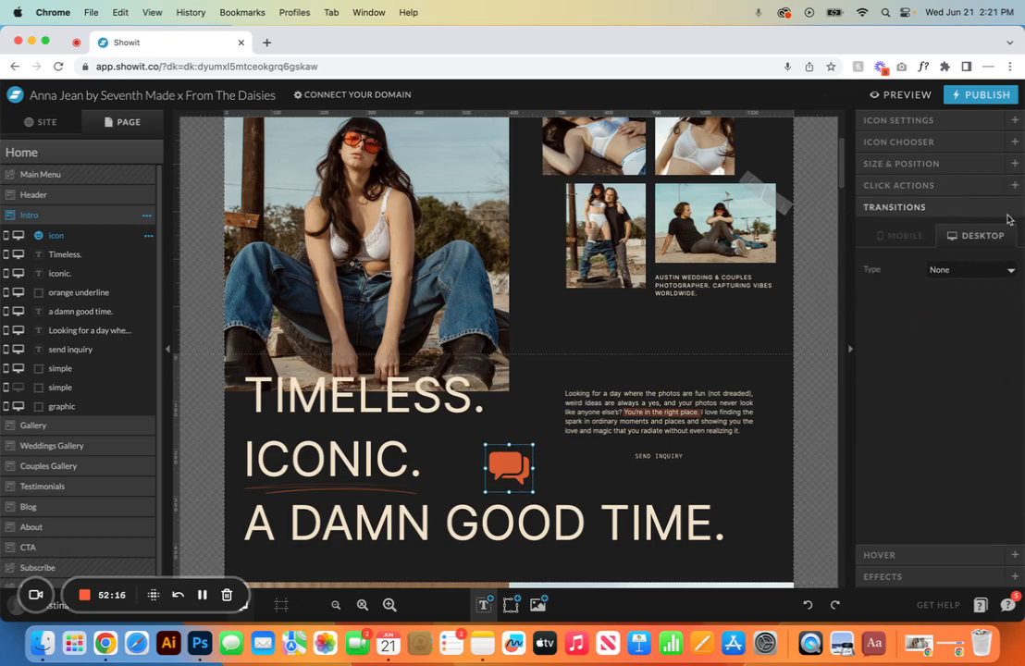
{"action": "left_click", "coordinate": [954, 554]}
Step: Give the speech bubble icon an Outer drop shadow in white palette color 8, and delete the icon from the canvas
{"action": "left_click", "coordinate": [950, 573]}
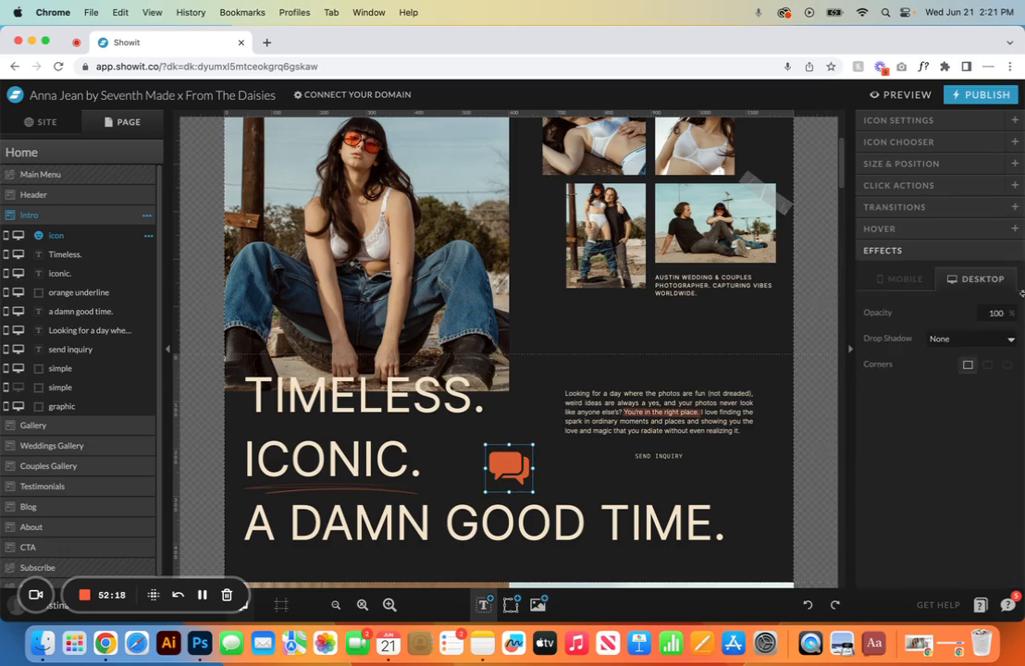
{"action": "left_click", "coordinate": [1006, 339]}
{"action": "left_click", "coordinate": [991, 355]}
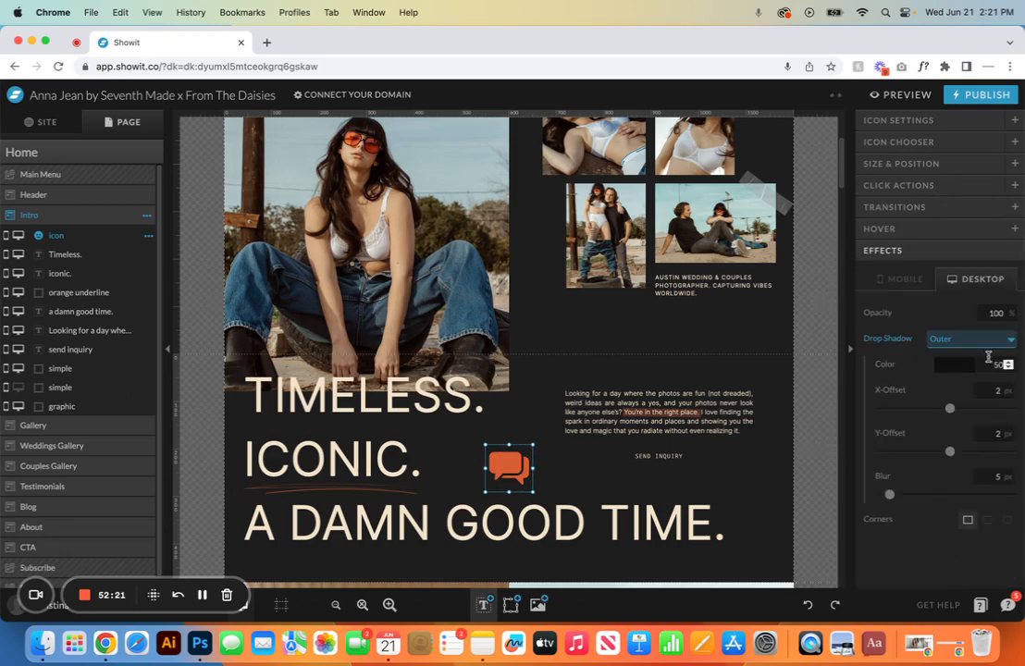
{"action": "left_click", "coordinate": [955, 364]}
{"action": "left_click", "coordinate": [993, 122]}
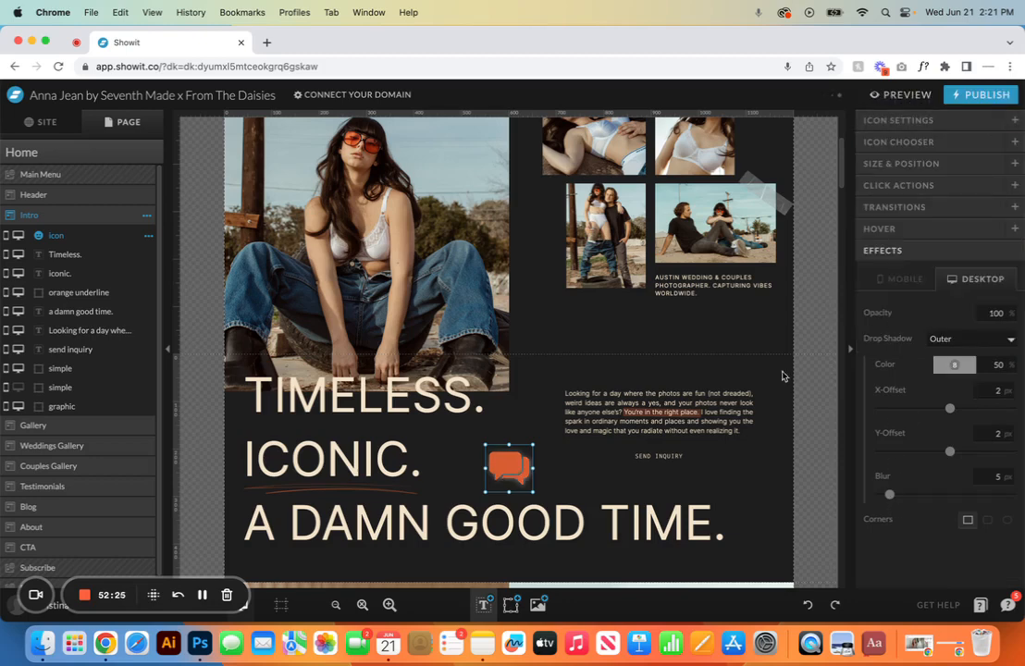
{"action": "key", "text": "Delete"}
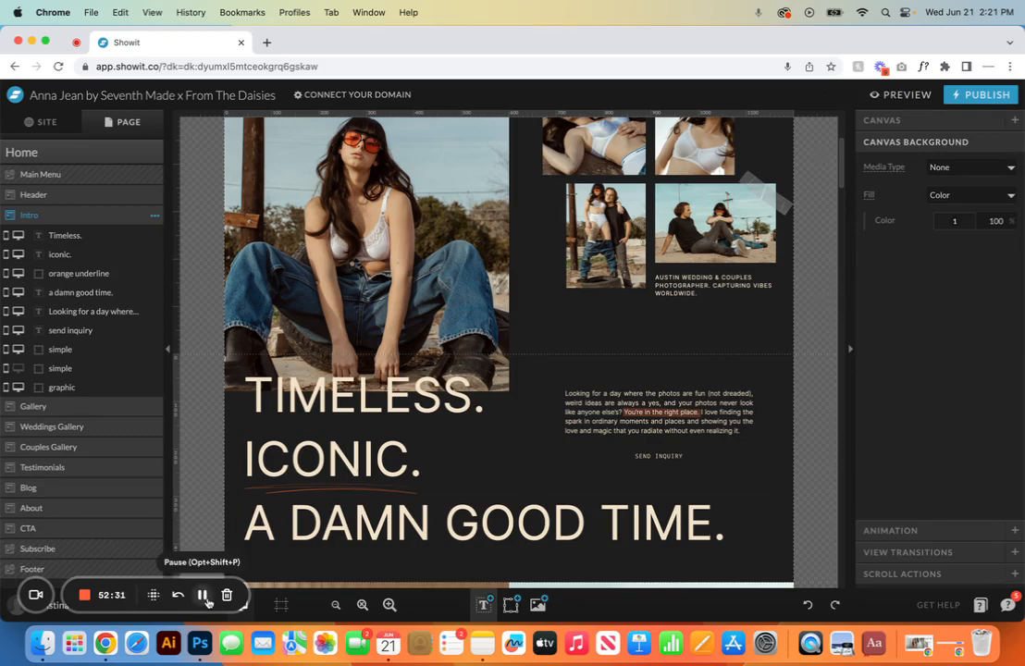
Step: Review the drop shadow options for the Intro canvas's large portrait and round all its corners to 40 px
{"action": "left_click", "coordinate": [383, 252]}
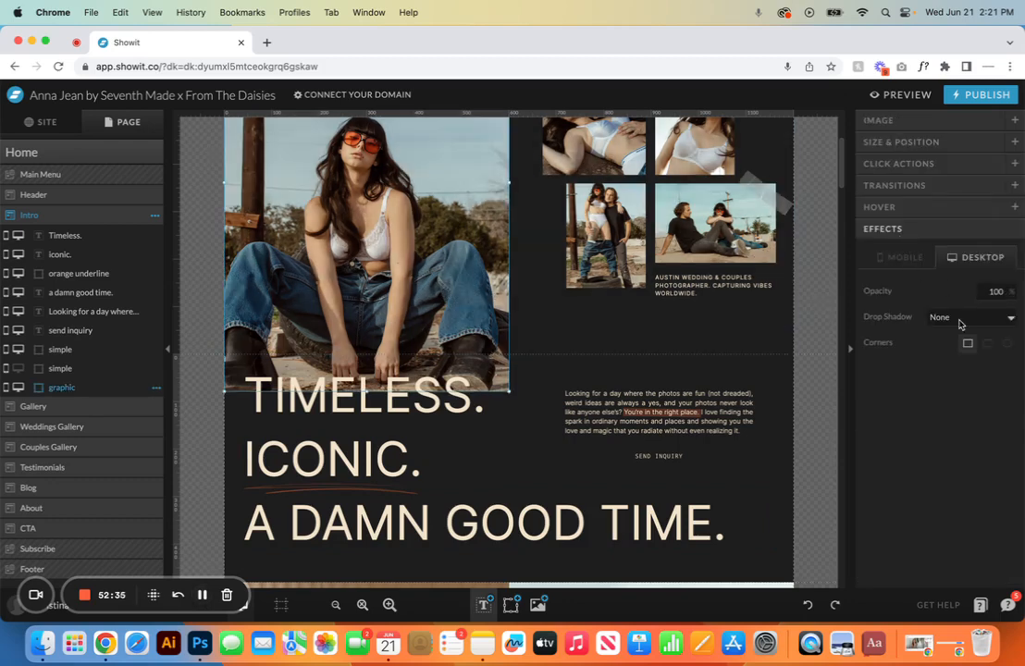
{"action": "left_click", "coordinate": [1012, 318]}
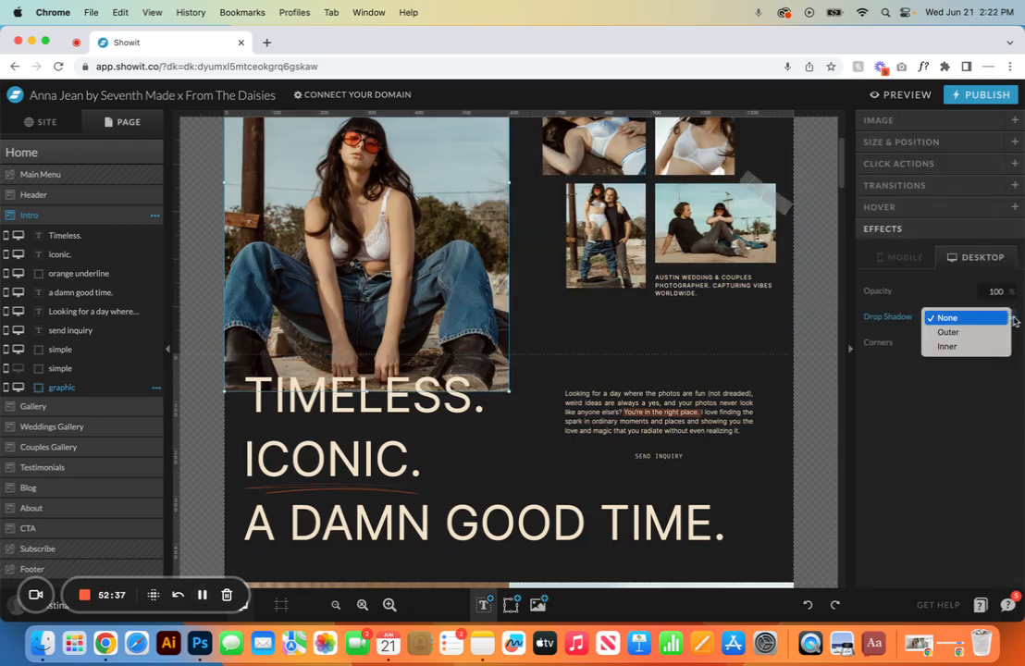
{"action": "left_click", "coordinate": [1006, 318]}
{"action": "left_click", "coordinate": [869, 342]}
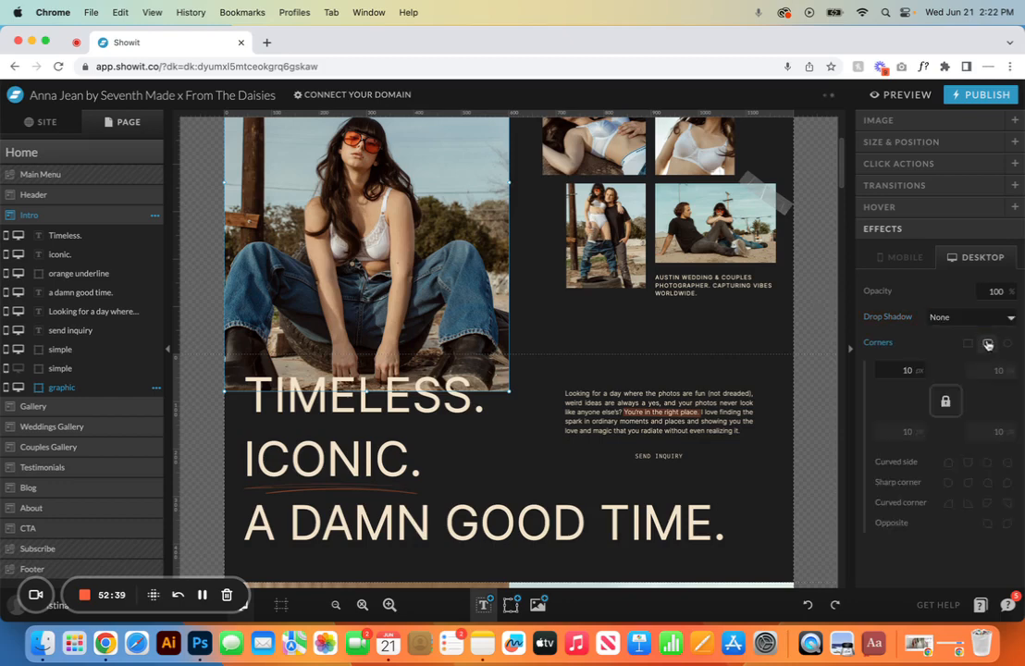
{"action": "left_click_drag", "start_coordinate": [915, 370], "coordinate": [916, 368]}
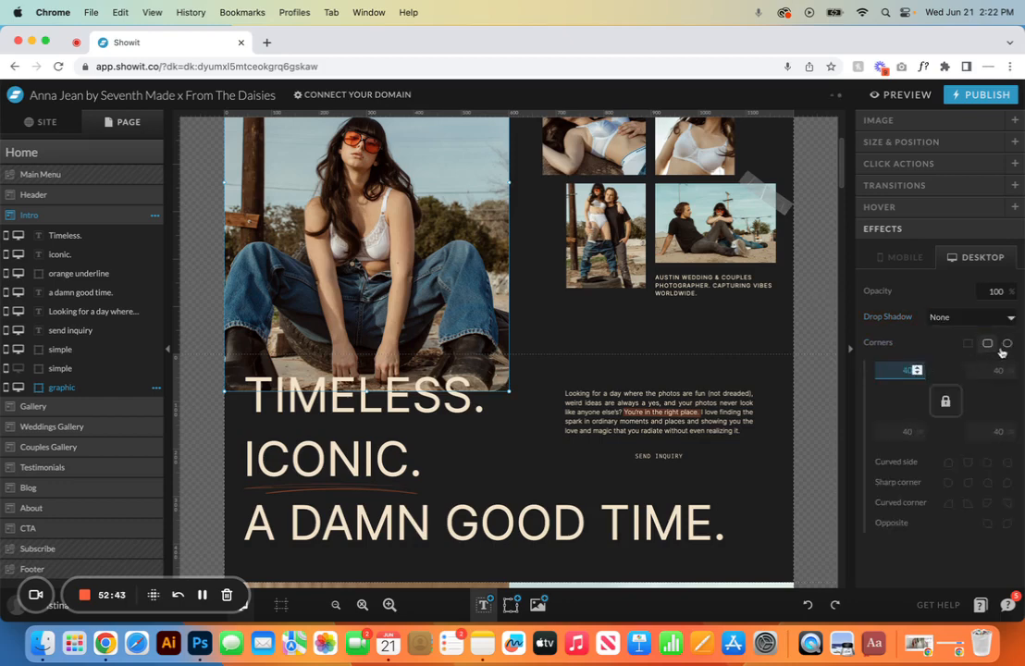
Step: Try the 300 px curved top, bottom and right side presets on the large portrait, and the sharp bottom-left corner preset
{"action": "left_click", "coordinate": [948, 465]}
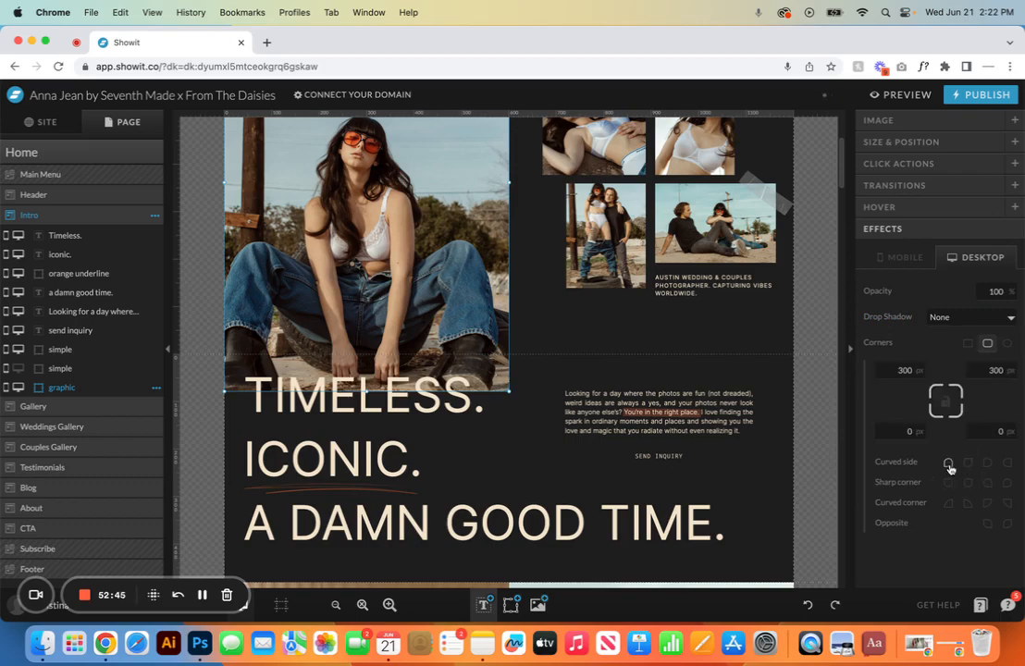
{"action": "scroll", "coordinate": [634, 432], "scroll_direction": "up", "scroll_amount": 3}
{"action": "scroll", "coordinate": [635, 432], "scroll_direction": "up", "scroll_amount": 2}
{"action": "left_click", "coordinate": [967, 462]}
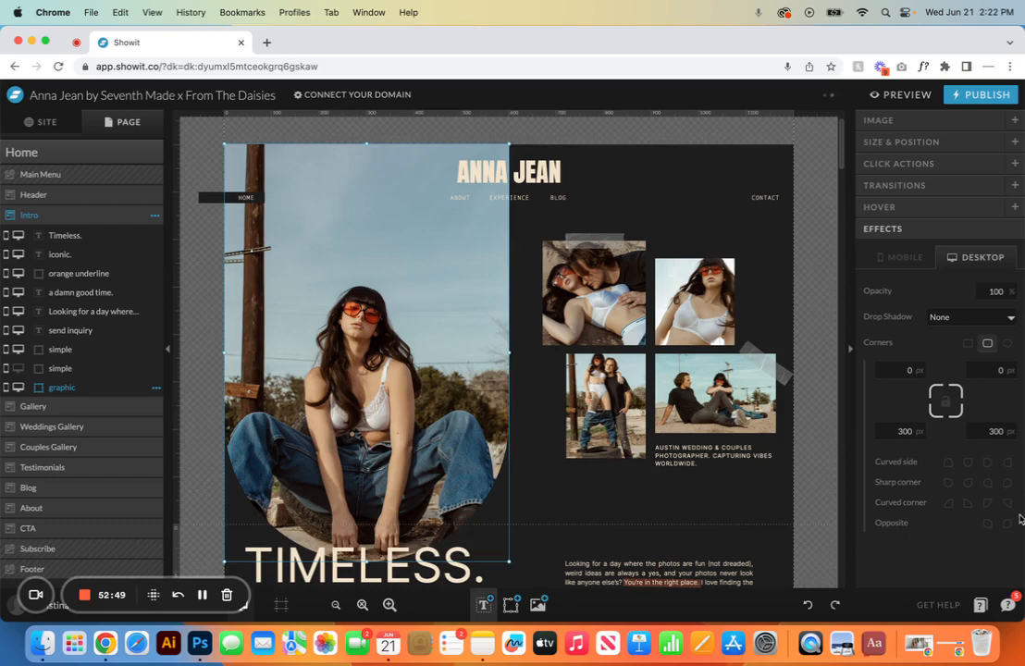
{"action": "left_click", "coordinate": [1007, 463]}
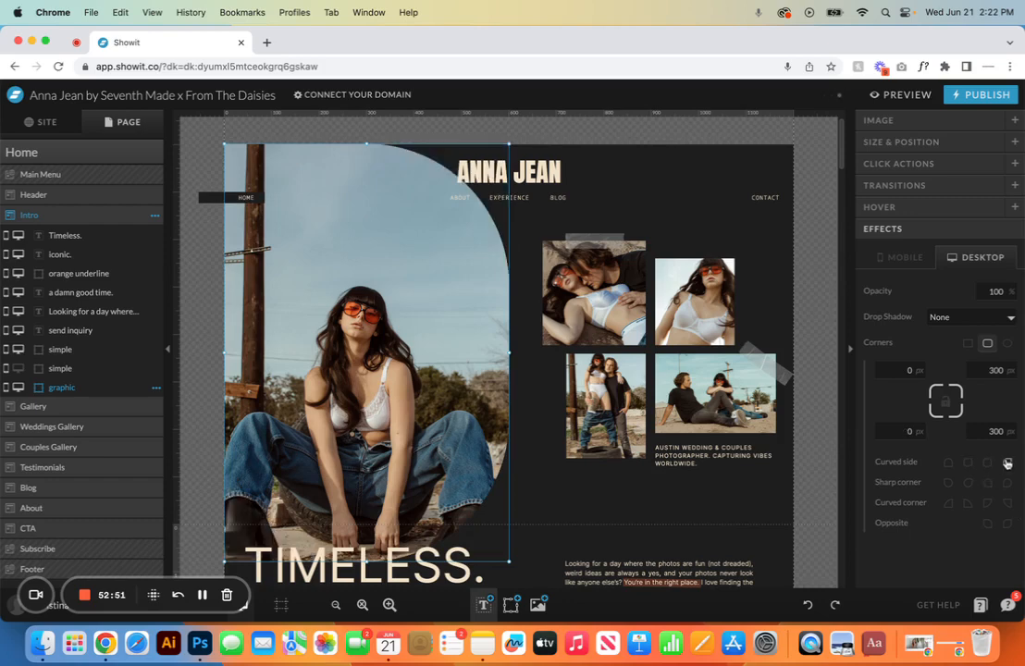
{"action": "left_click", "coordinate": [1007, 482]}
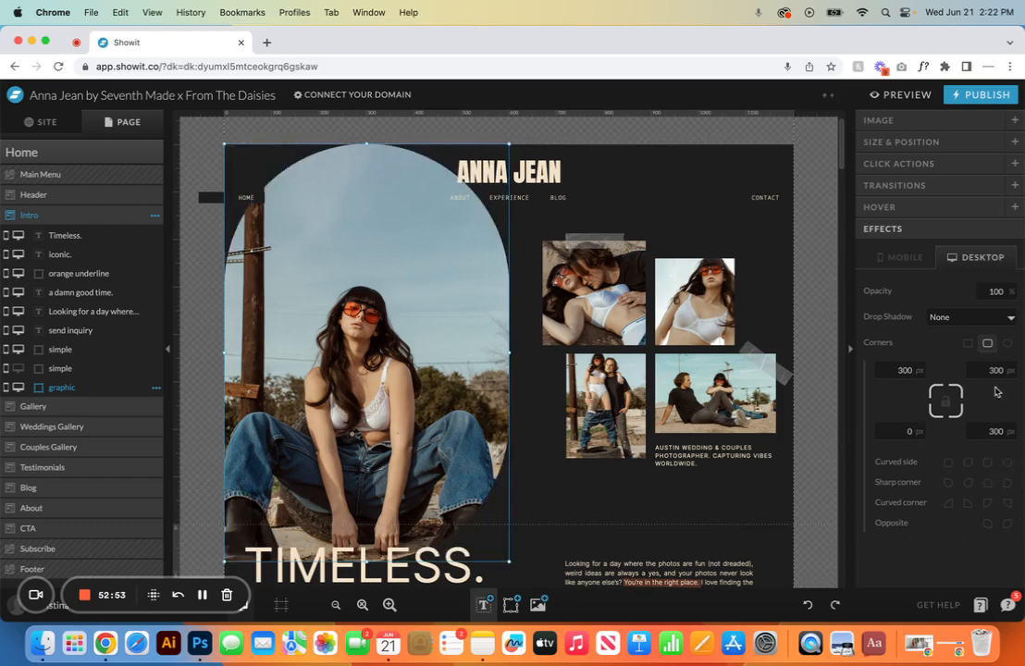
Step: Switch the large portrait to the oval corner shape and lower its top edge until the image is nearly circular
{"action": "left_click", "coordinate": [1007, 344]}
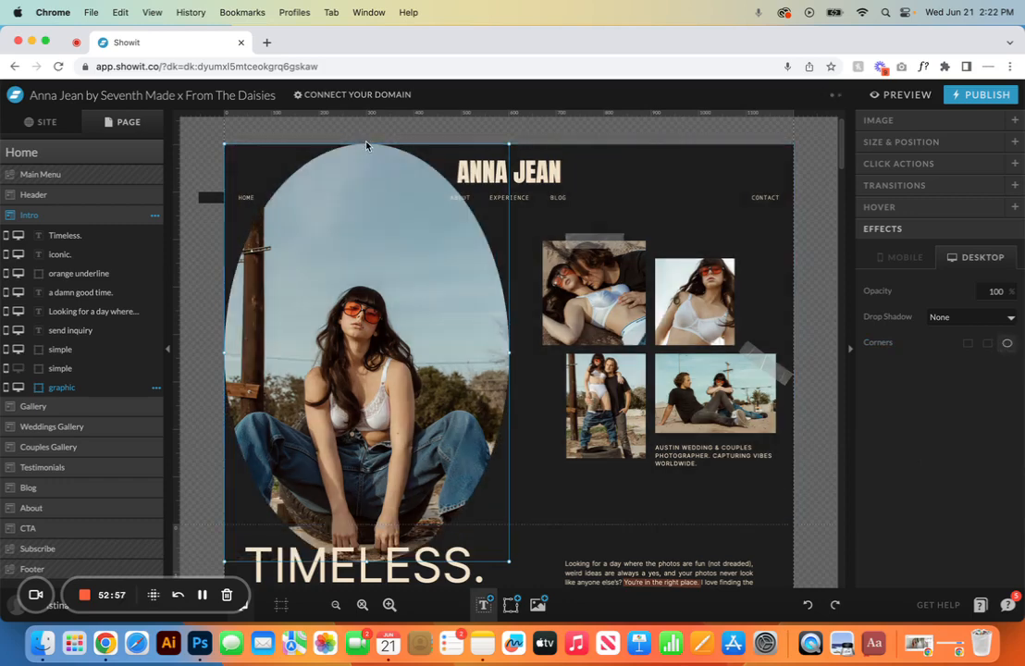
{"action": "left_click_drag", "start_coordinate": [367, 143], "coordinate": [368, 272]}
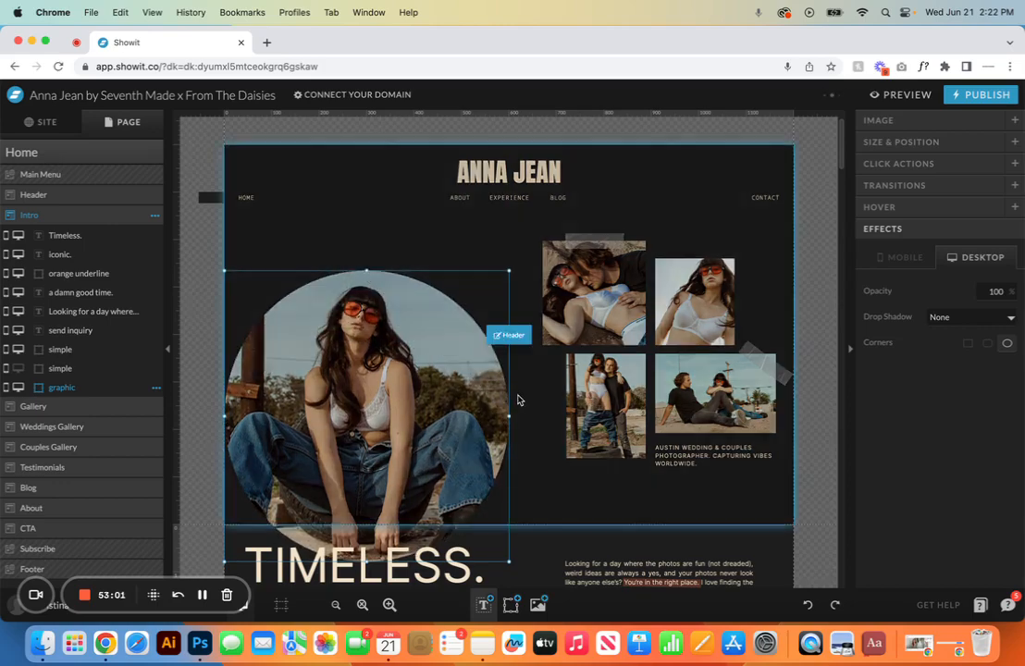
{"action": "left_click", "coordinate": [520, 427]}
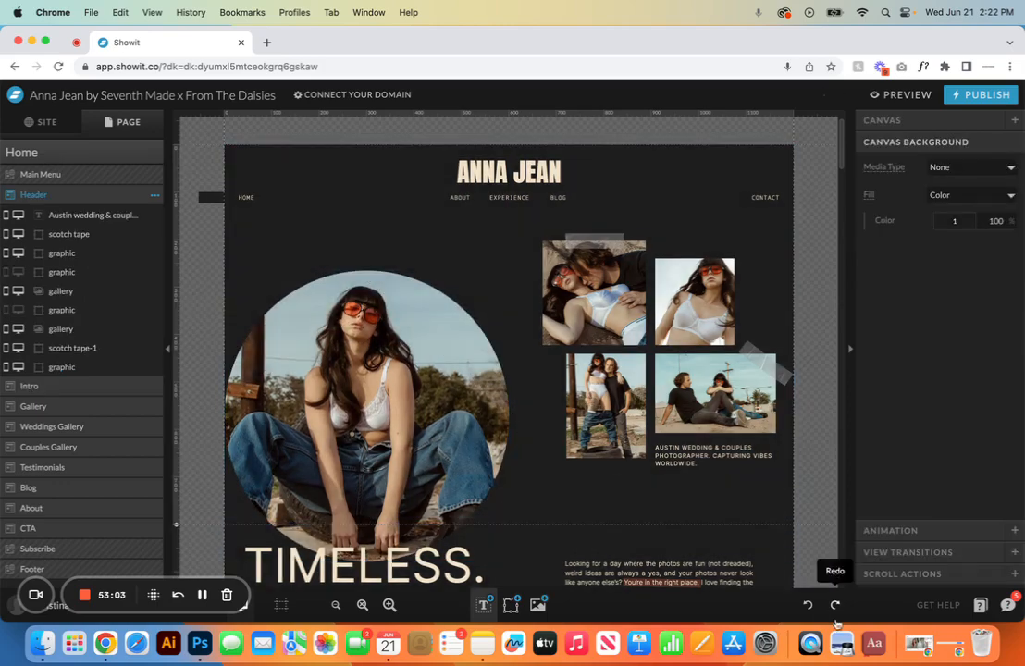
Step: Undo the oval shape and resizing on the large portrait, and set its corners to square
{"action": "left_click", "coordinate": [807, 604]}
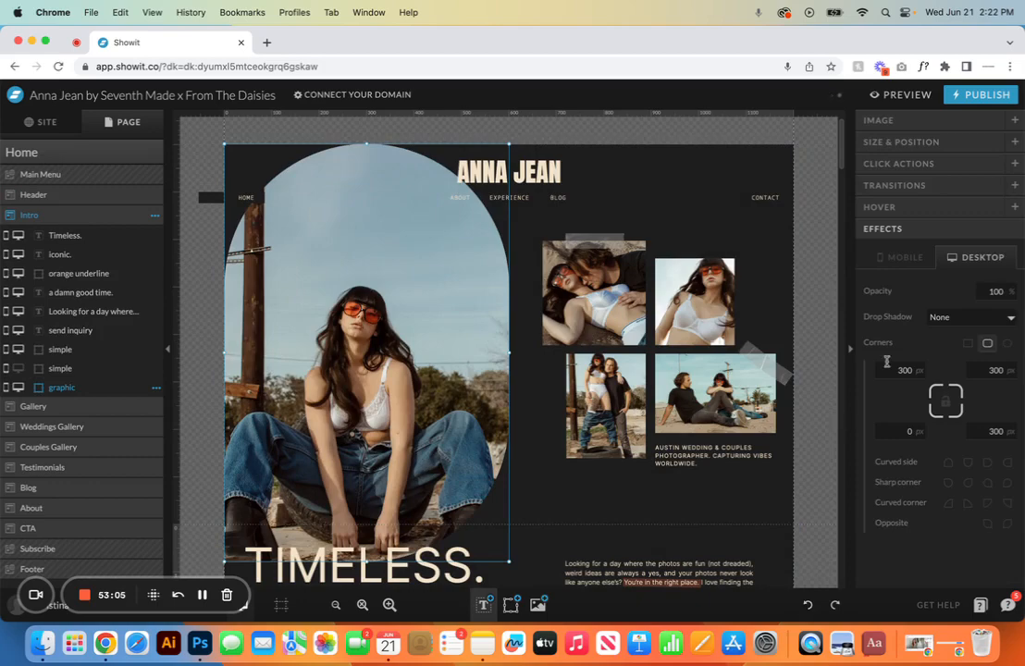
{"action": "left_click", "coordinate": [969, 344]}
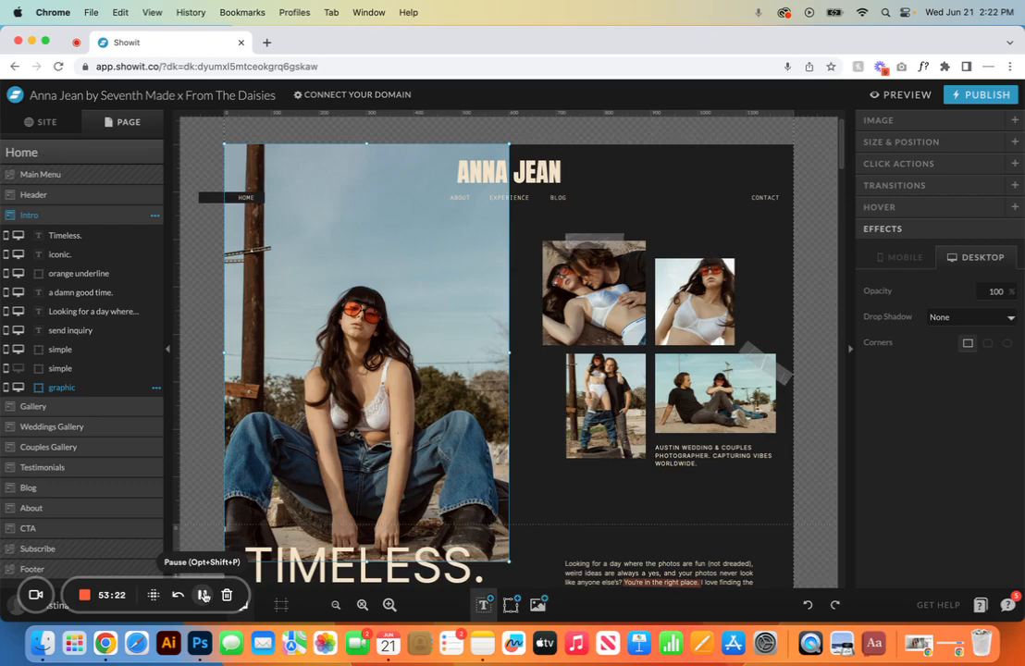
Step: Examine the Gallery canvas with its view gallery bar and couples label, along with the Weddings and Couples gallery canvases it introduces
{"action": "left_click", "coordinate": [84, 406]}
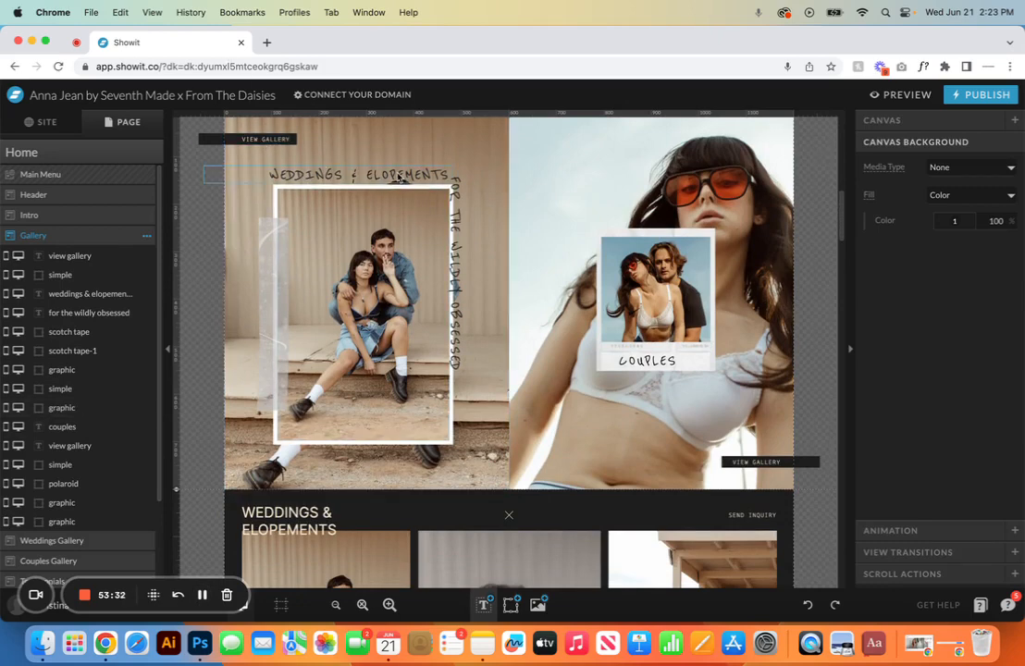
{"action": "left_click", "coordinate": [285, 140]}
{"action": "scroll", "coordinate": [775, 395], "scroll_direction": "down", "scroll_amount": 5}
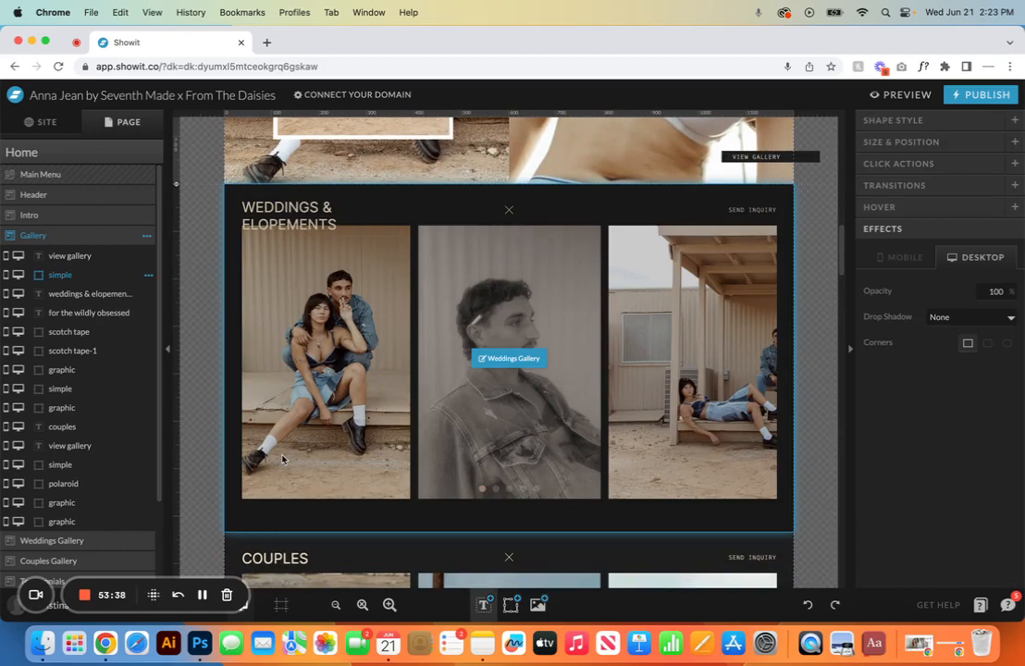
{"action": "scroll", "coordinate": [282, 458], "scroll_direction": "up", "scroll_amount": 6}
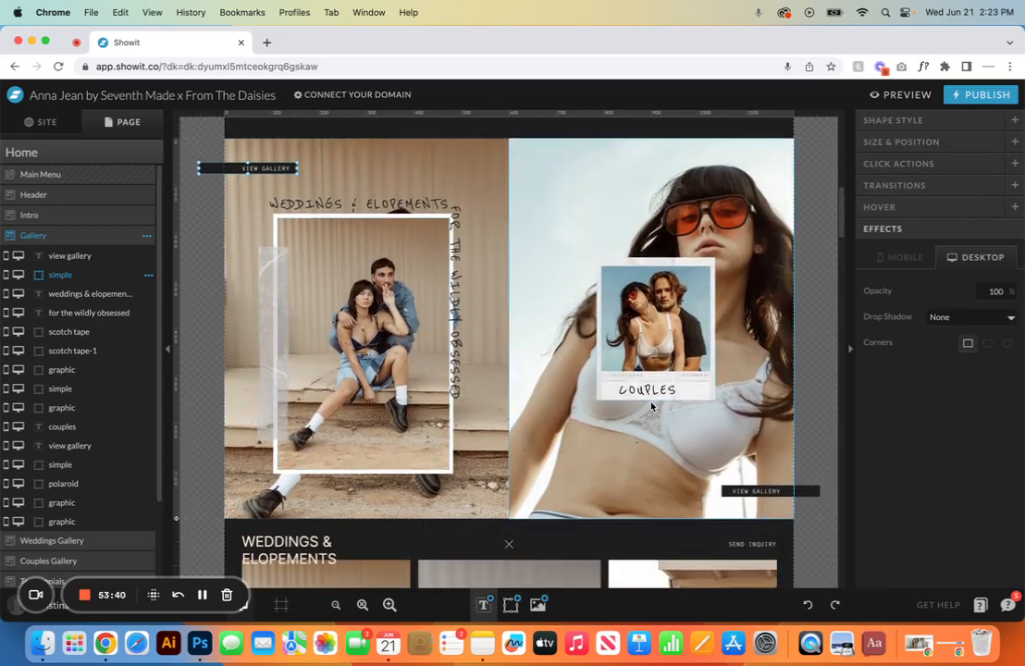
{"action": "left_click", "coordinate": [657, 391]}
{"action": "scroll", "coordinate": [658, 390], "scroll_direction": "down", "scroll_amount": 12}
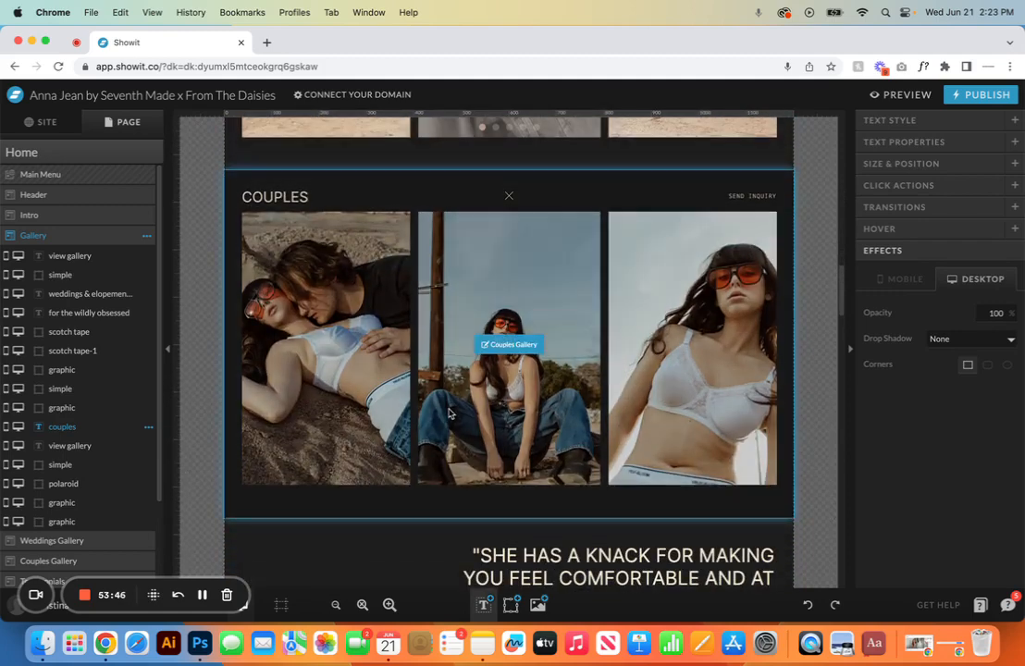
{"action": "scroll", "coordinate": [449, 413], "scroll_direction": "up", "scroll_amount": 4}
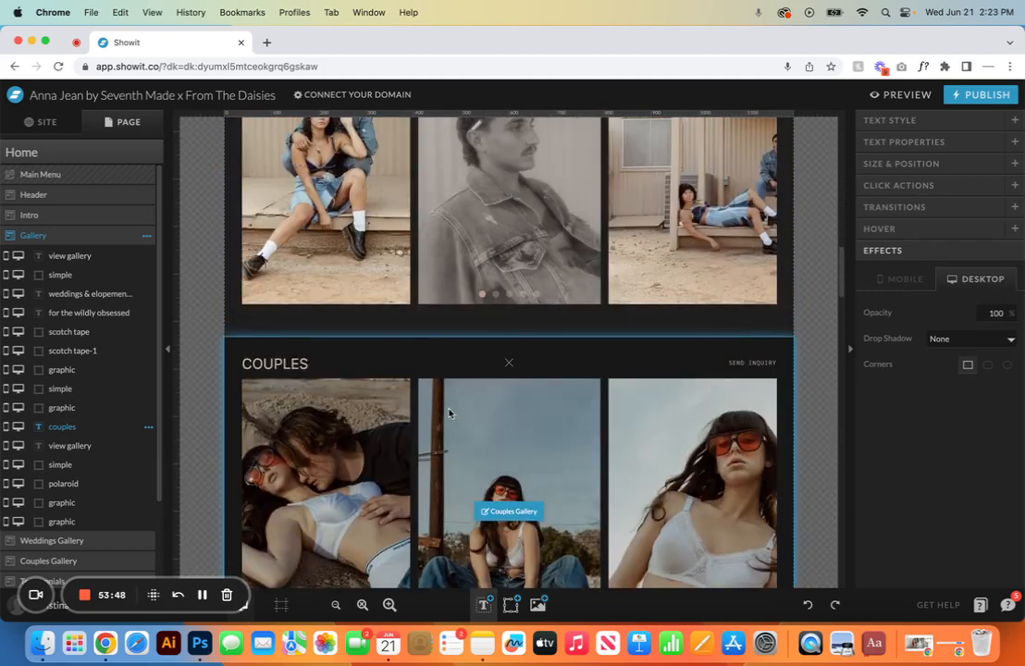
Step: Check the canvas settings of the Weddings Gallery and Couples Gallery in mobile and desktop views, including the Hidden to start option
{"action": "left_click", "coordinate": [417, 353]}
{"action": "left_click", "coordinate": [371, 331]}
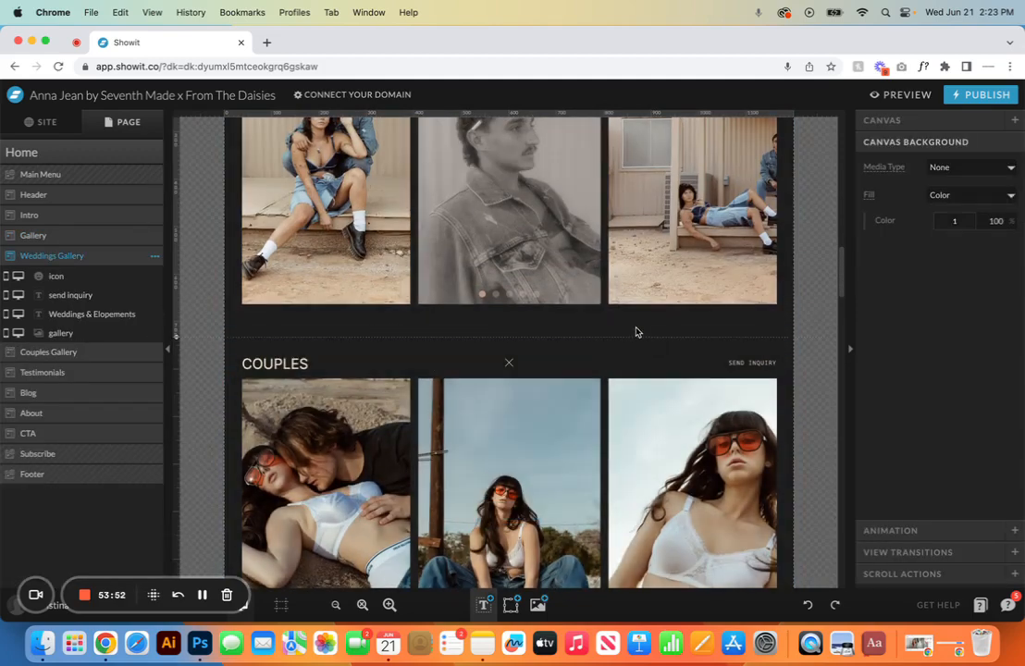
{"action": "left_click", "coordinate": [952, 121]}
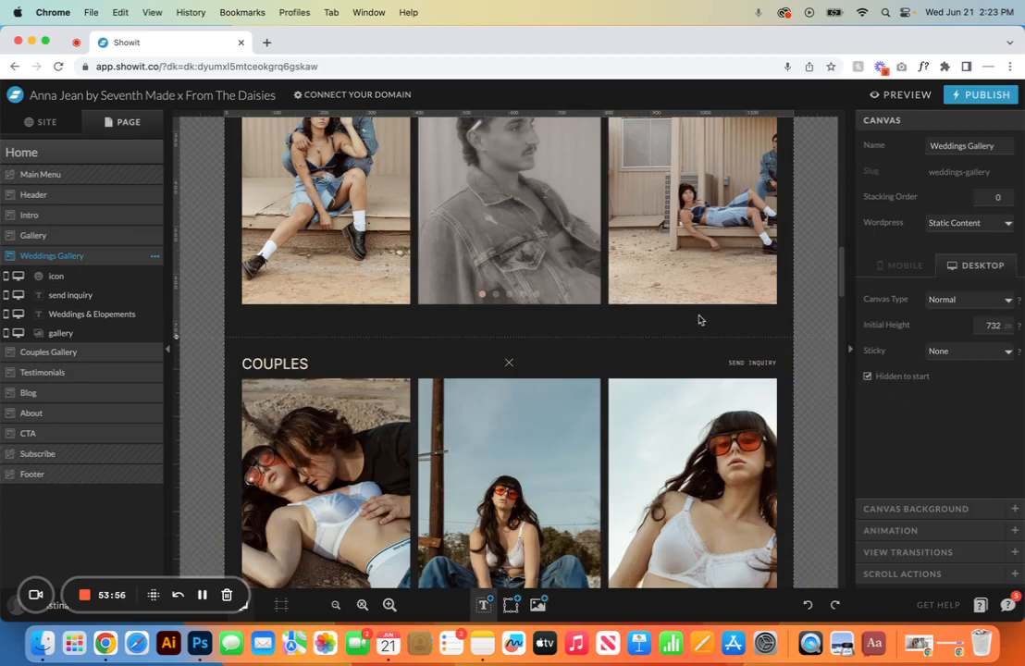
{"action": "scroll", "coordinate": [698, 319], "scroll_direction": "up", "scroll_amount": 4}
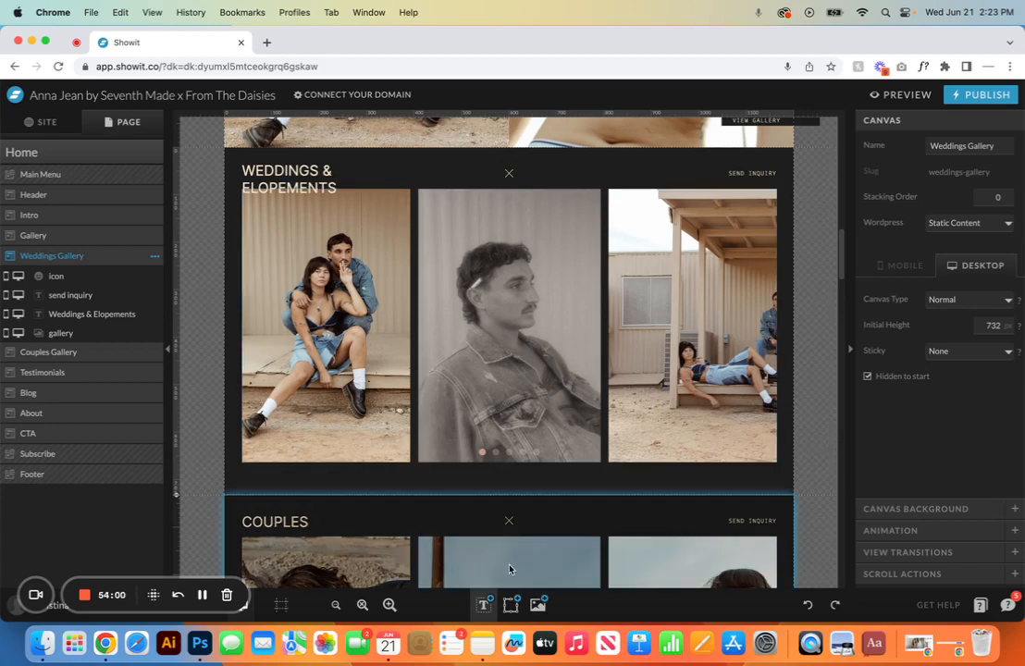
{"action": "left_click", "coordinate": [904, 266]}
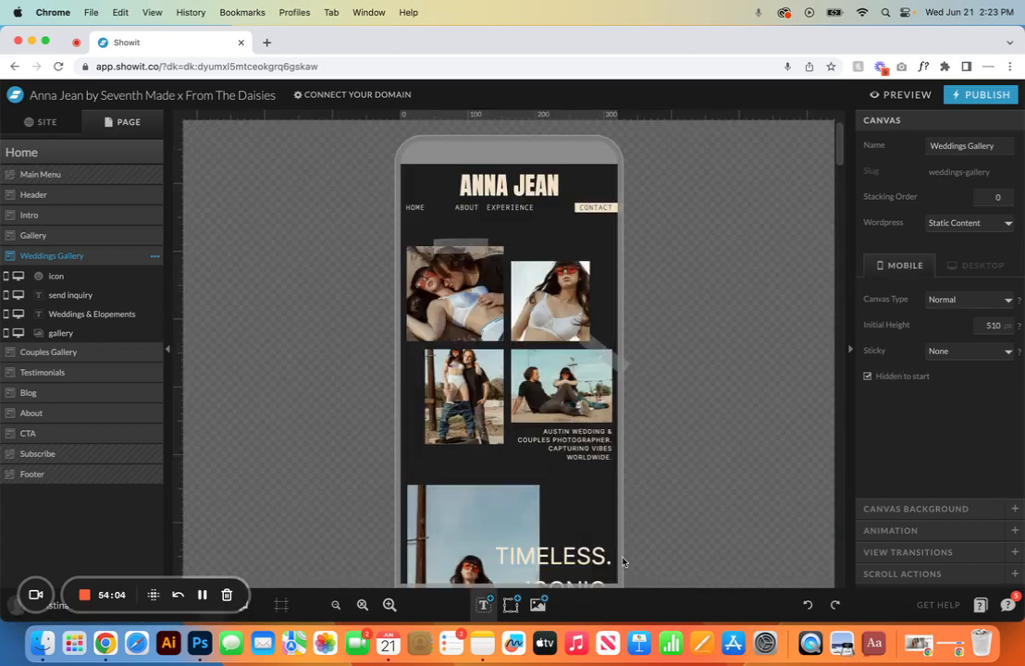
{"action": "left_click", "coordinate": [108, 354]}
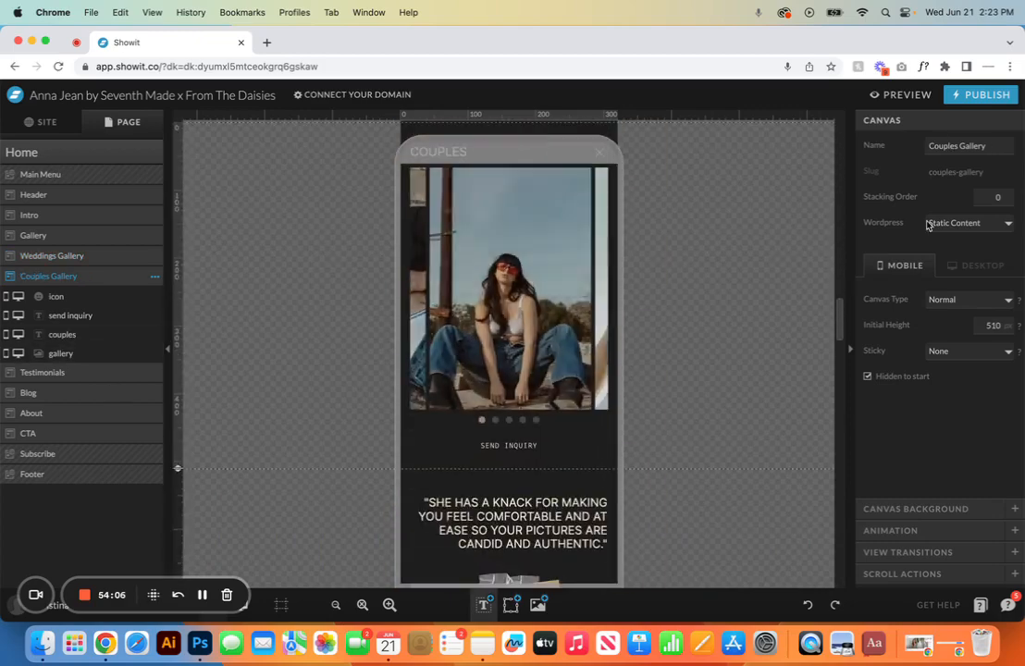
{"action": "left_click", "coordinate": [978, 266]}
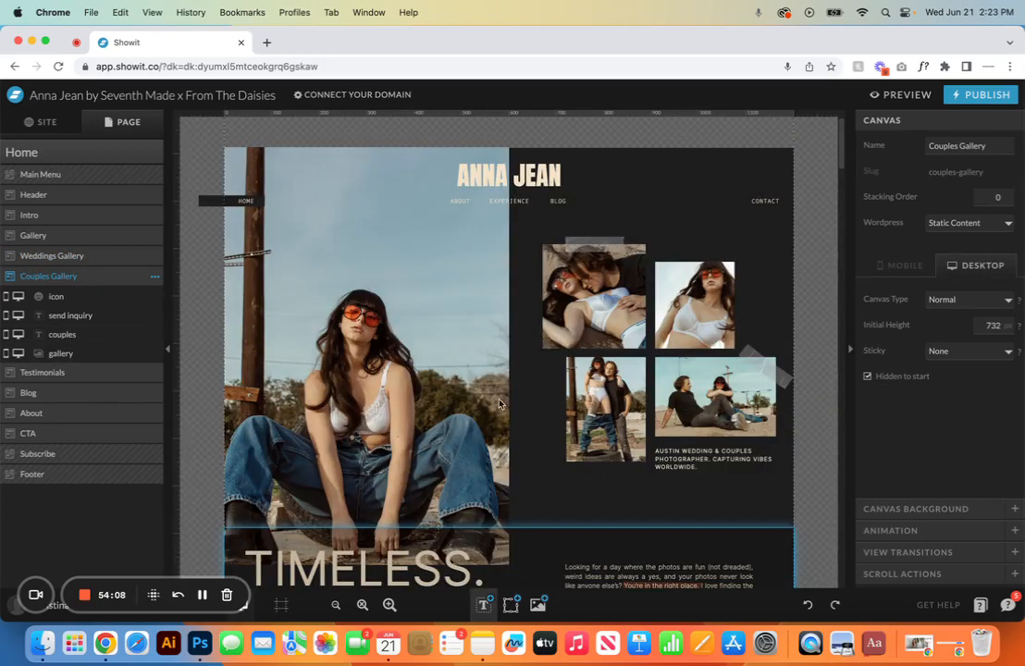
Step: Review the click-action link of the weddings view gallery text, checking the target canvas choices and the canvas view setting
{"action": "scroll", "coordinate": [500, 404], "scroll_direction": "down", "scroll_amount": 10}
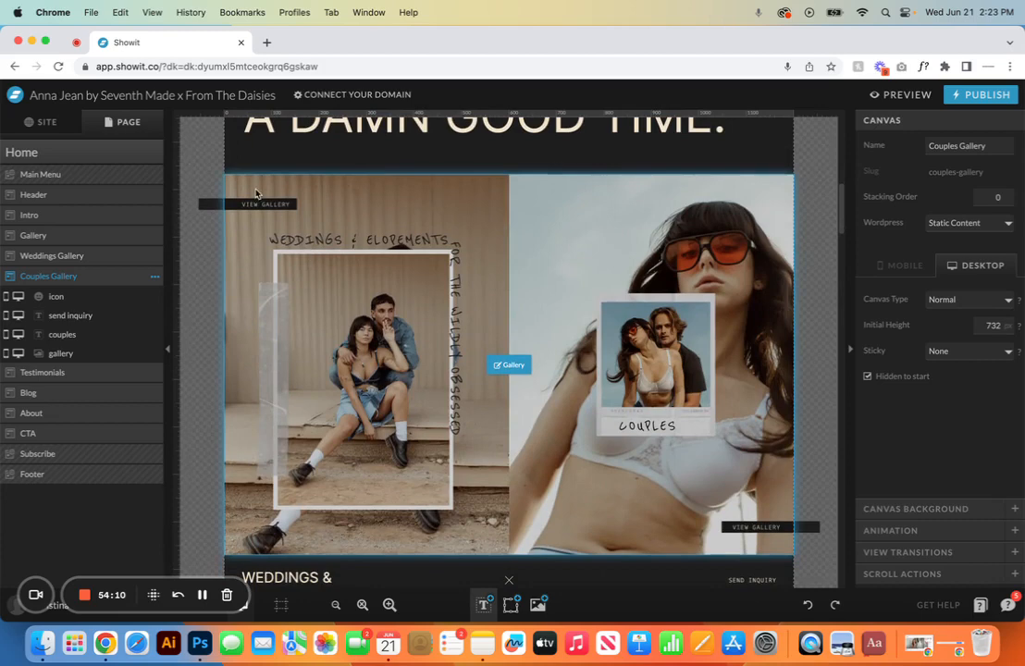
{"action": "left_click", "coordinate": [271, 205]}
{"action": "left_click", "coordinate": [271, 203]}
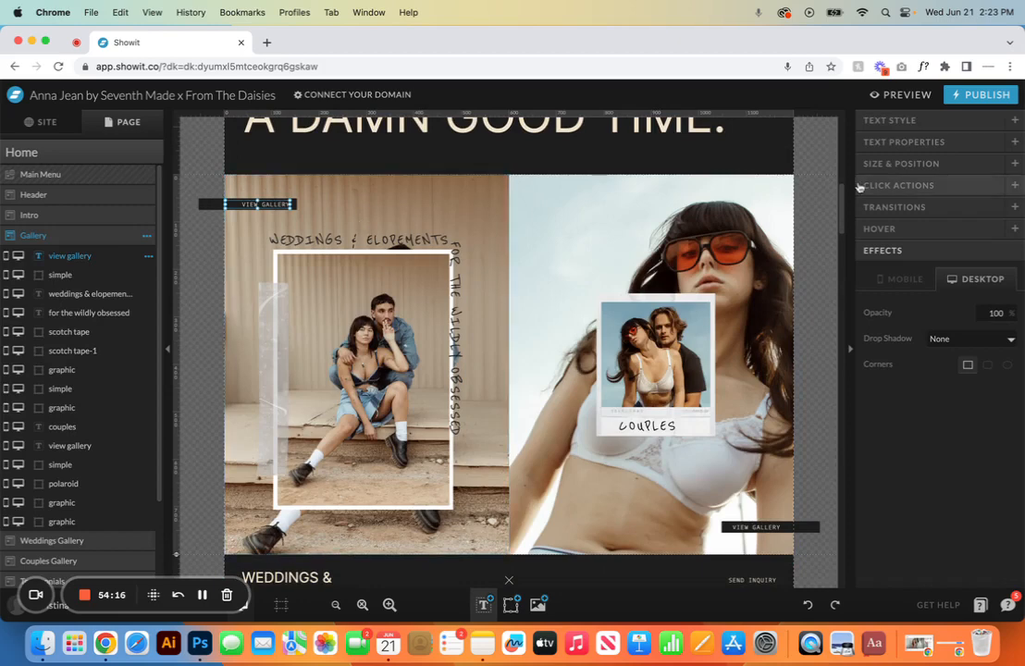
{"action": "left_click", "coordinate": [917, 185]}
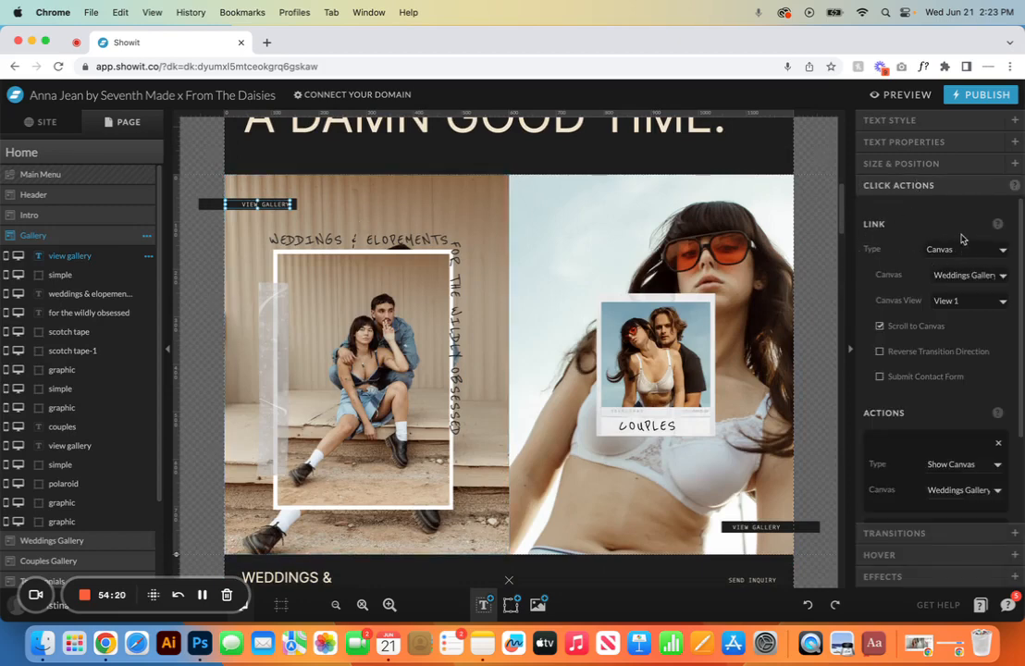
{"action": "left_click", "coordinate": [1007, 278]}
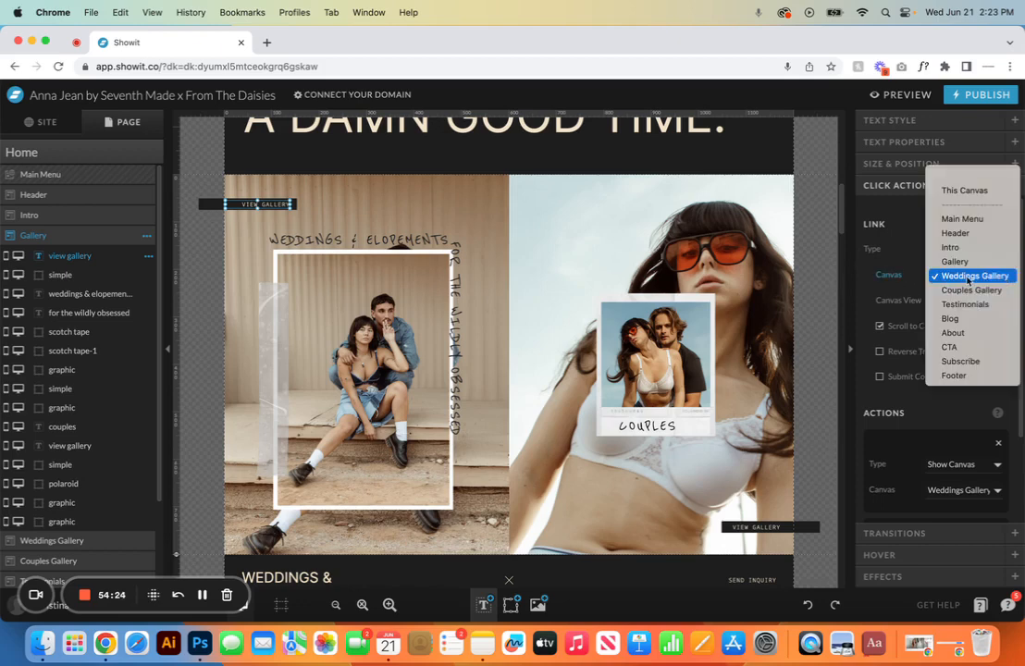
{"action": "left_click", "coordinate": [969, 278]}
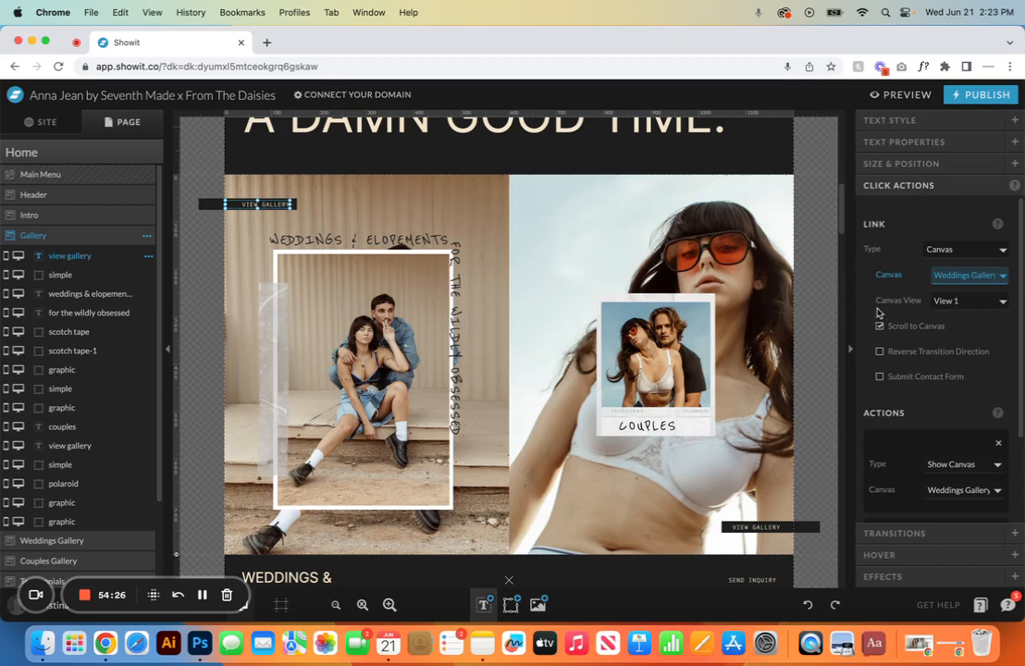
{"action": "left_click", "coordinate": [972, 306]}
{"action": "left_click", "coordinate": [971, 306]}
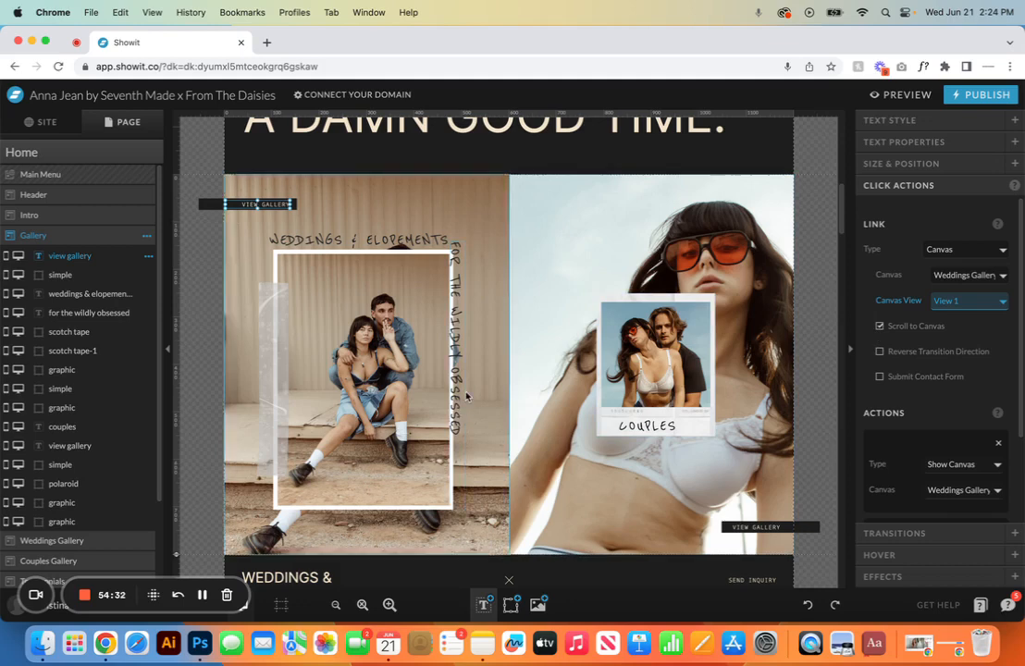
Step: Review the show and hide canvas actions on the weddings view gallery text, keeping Weddings Gallery as the canvas to show
{"action": "scroll", "coordinate": [465, 406], "scroll_direction": "down", "scroll_amount": 8}
{"action": "scroll", "coordinate": [466, 396], "scroll_direction": "down", "scroll_amount": 1}
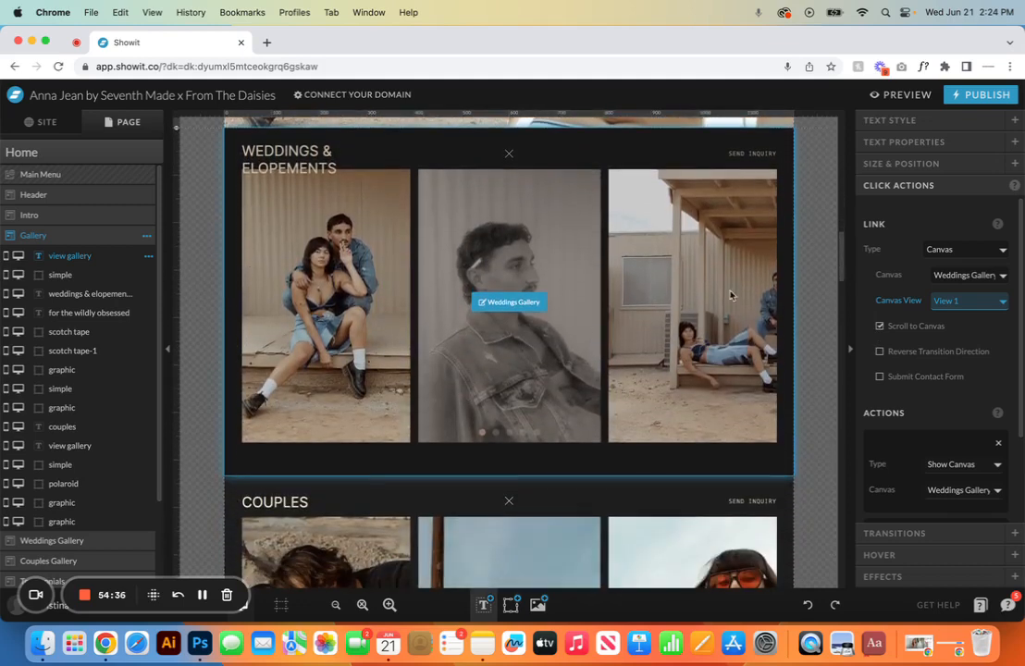
{"action": "scroll", "coordinate": [938, 412], "scroll_direction": "down", "scroll_amount": 3}
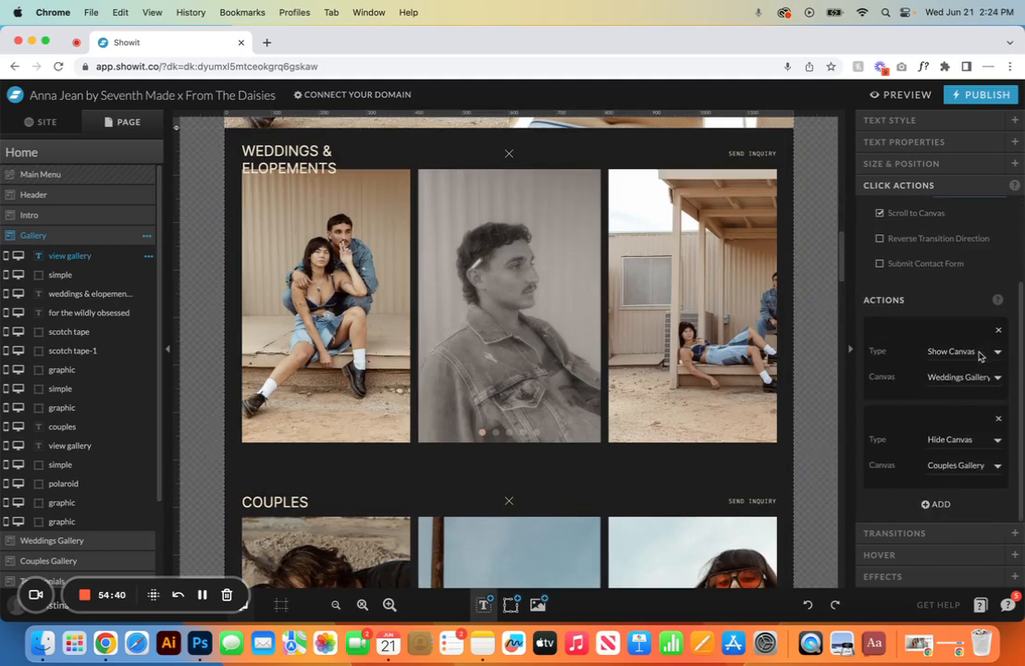
{"action": "left_click", "coordinate": [995, 378]}
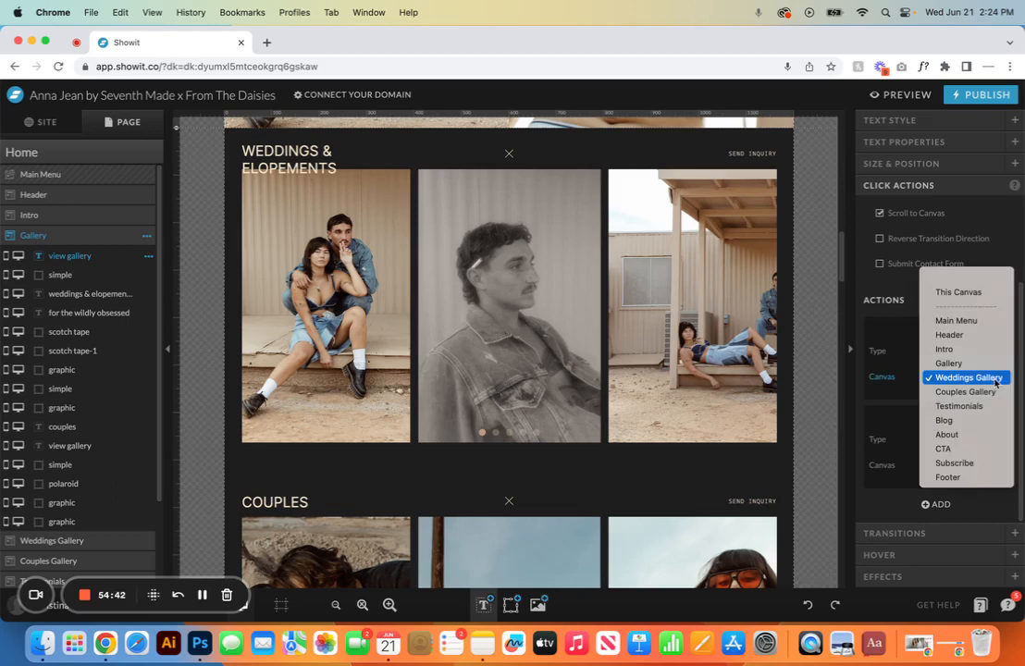
{"action": "left_click", "coordinate": [950, 378]}
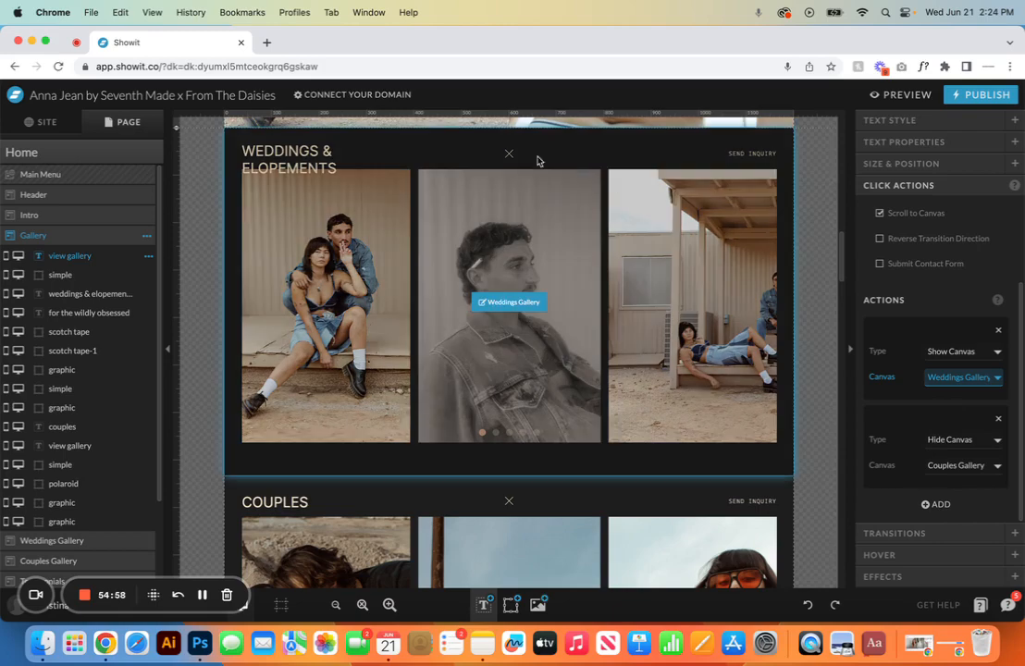
Step: Try replacing the Weddings Gallery canvas heading with "AND START TYPIN", and undo the edit
{"action": "left_click", "coordinate": [509, 160]}
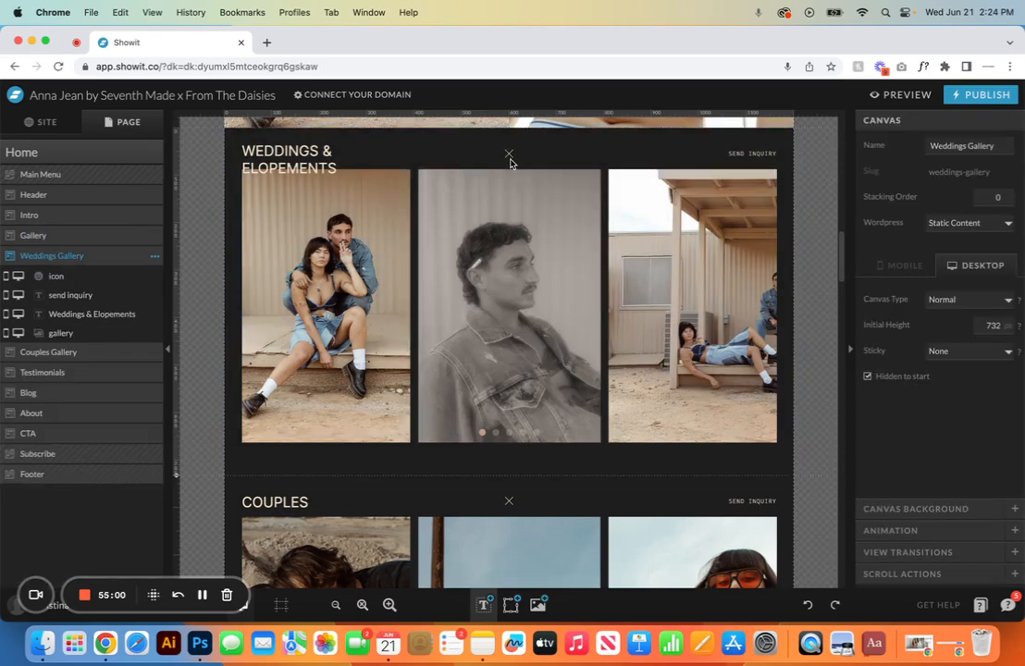
{"action": "scroll", "coordinate": [509, 162], "scroll_direction": "up", "scroll_amount": 2}
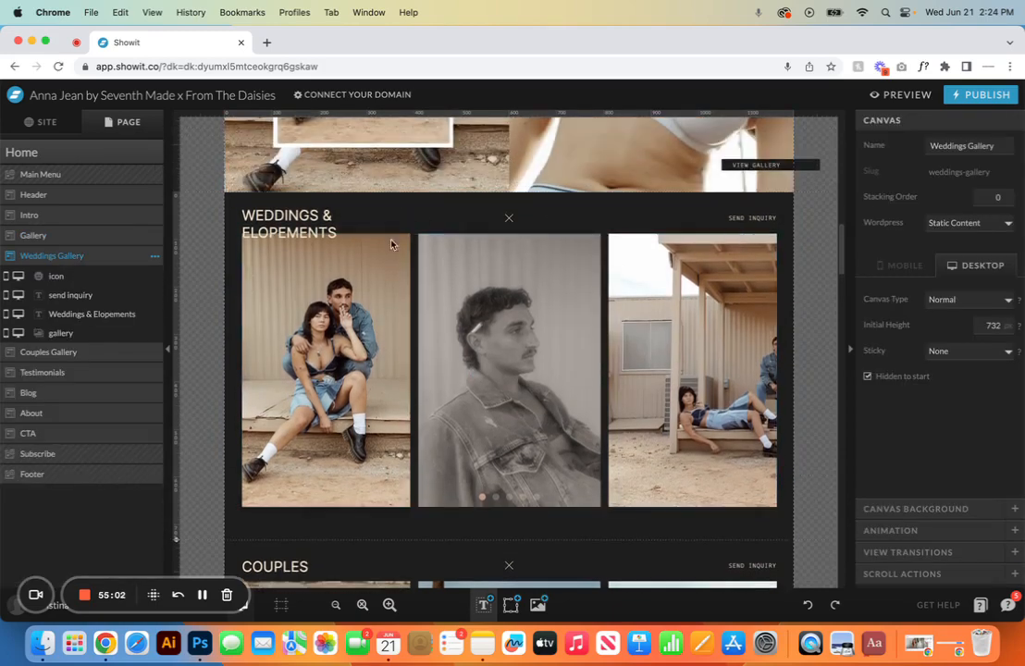
{"action": "left_click", "coordinate": [294, 219]}
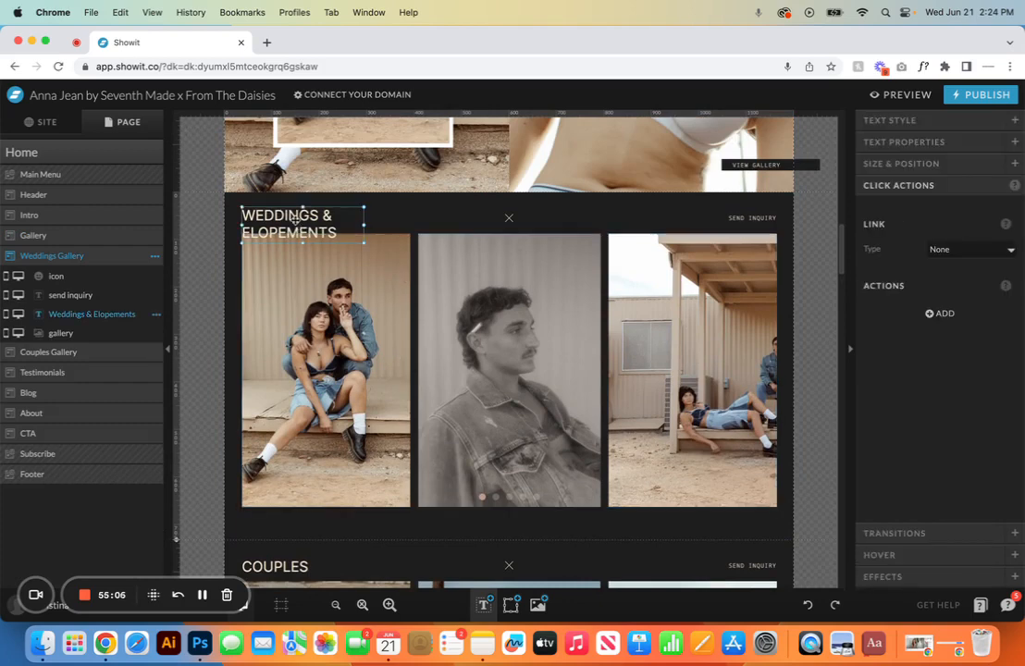
{"action": "double_click", "coordinate": [294, 219]}
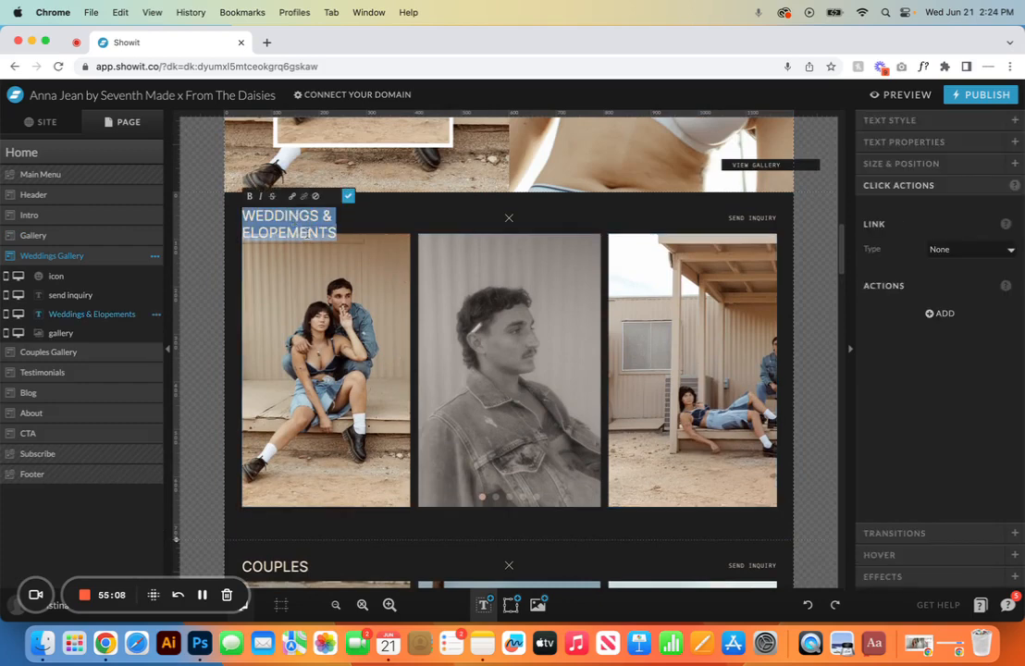
{"action": "type", "text": "AND ST"}
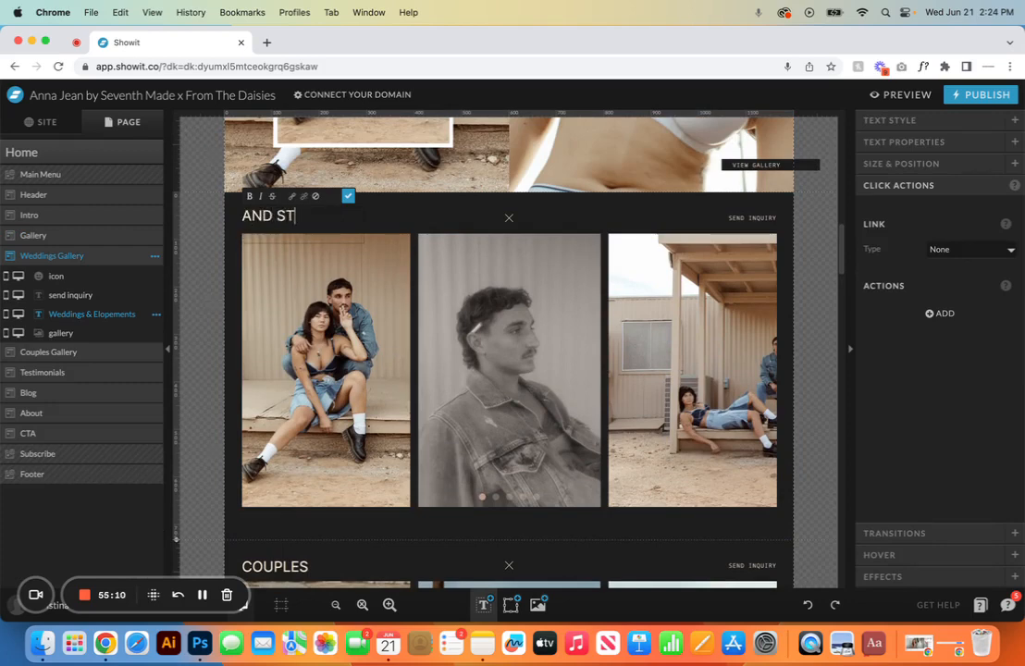
{"action": "type", "text": "ARTY"}
{"action": "key", "text": "BackSpace"}
{"action": "type", "text": "TP"}
{"action": "key", "text": "BackSpace"}
{"action": "type", "text": "YPIN"}
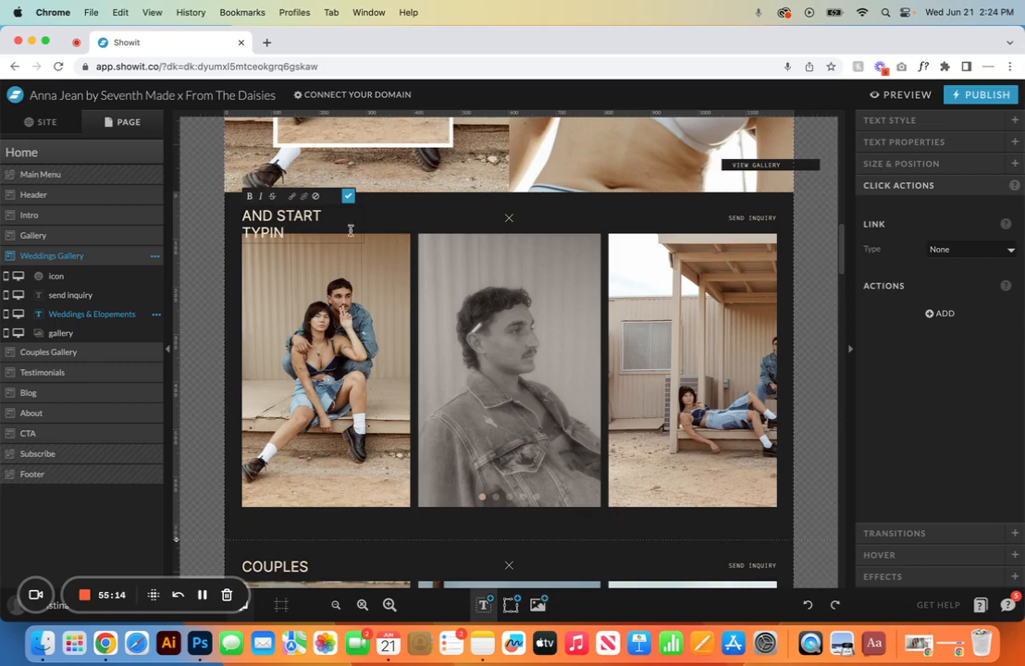
{"action": "left_click", "coordinate": [806, 604]}
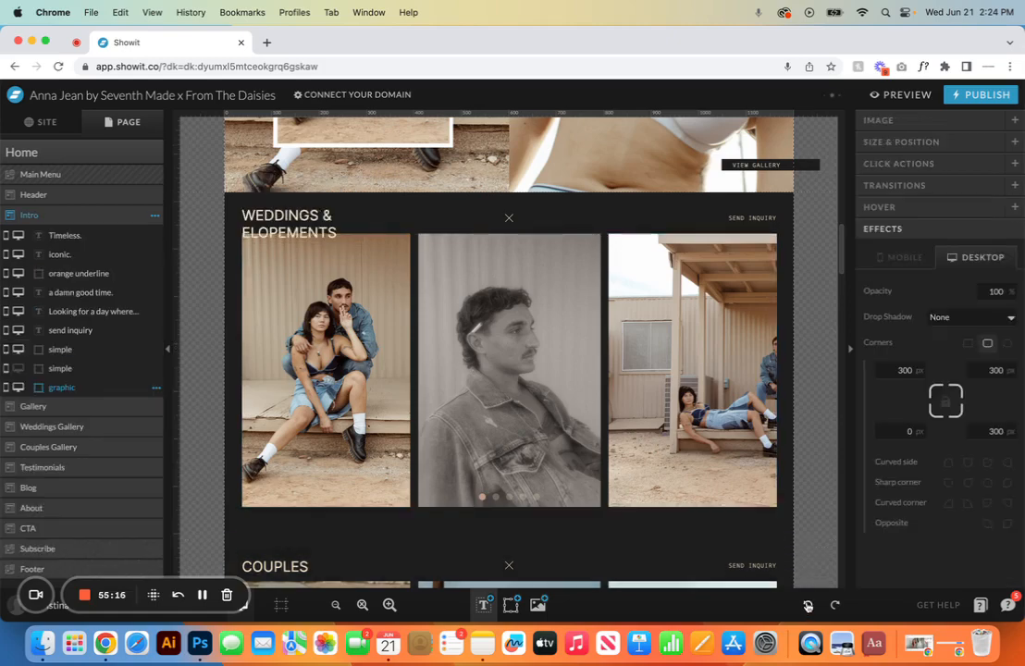
Step: Review the link and canvas action assigned to the Weddings Gallery's close icon, and look at the Gallery canvas it relates to
{"action": "left_click", "coordinate": [535, 229]}
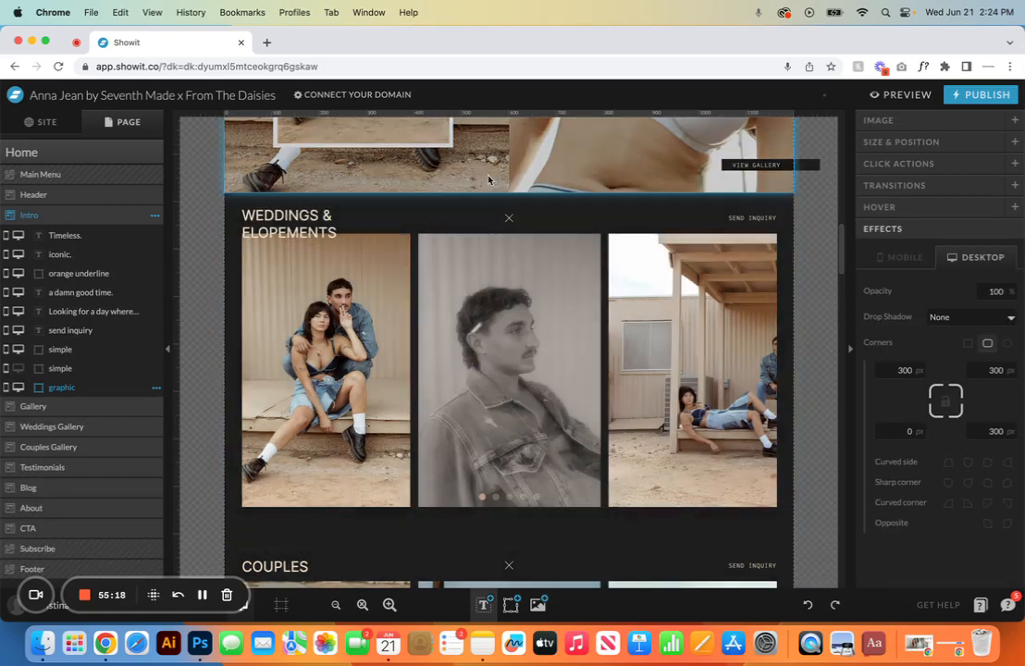
{"action": "left_click", "coordinate": [508, 218]}
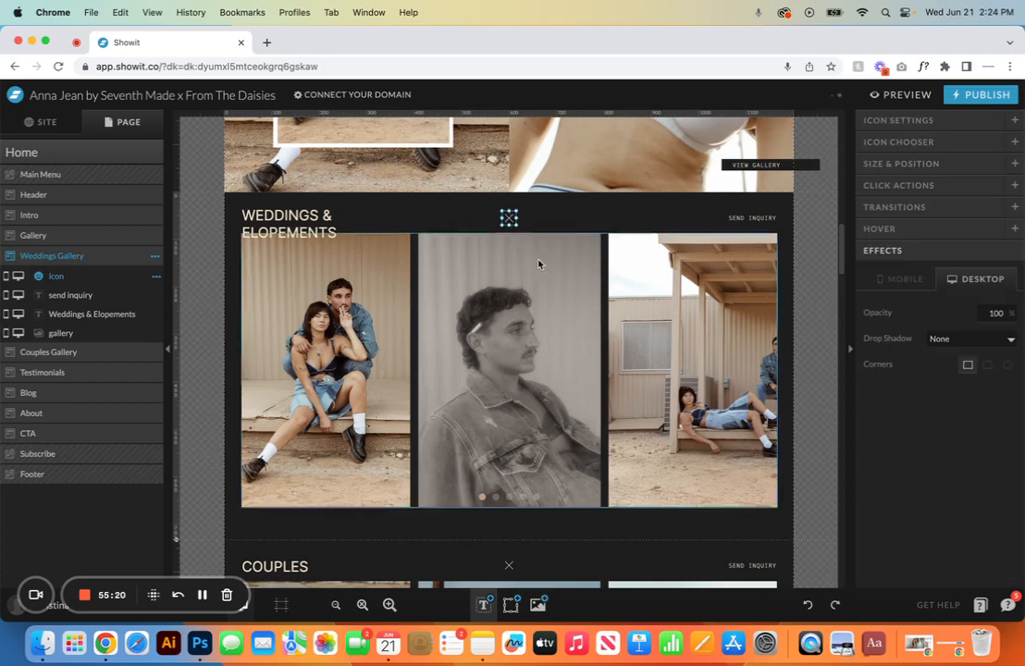
{"action": "left_click", "coordinate": [899, 185]}
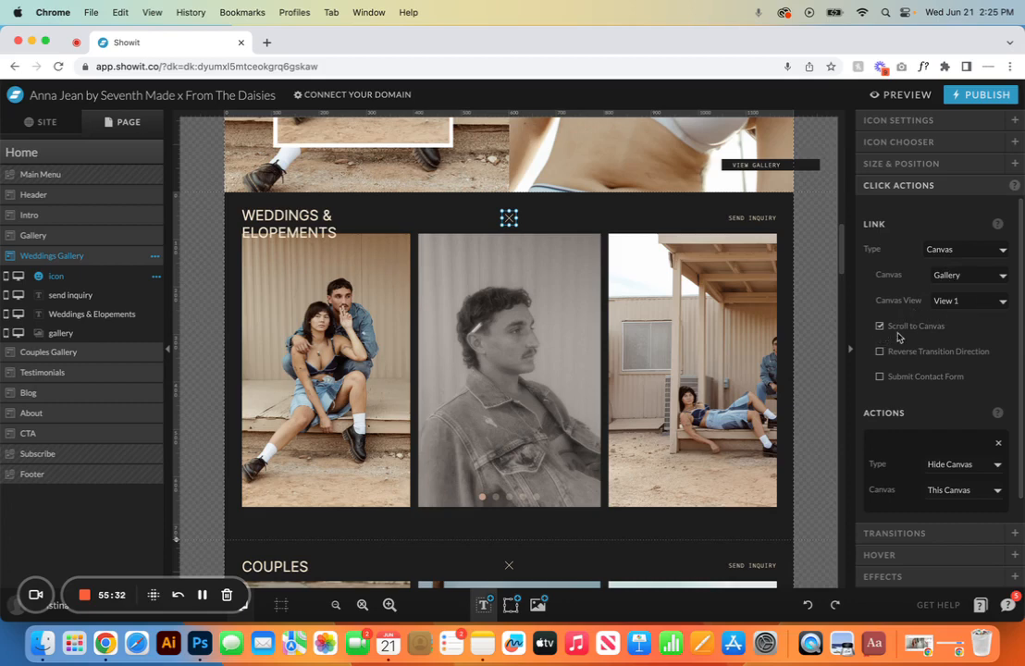
{"action": "scroll", "coordinate": [932, 339], "scroll_direction": "down", "scroll_amount": 1}
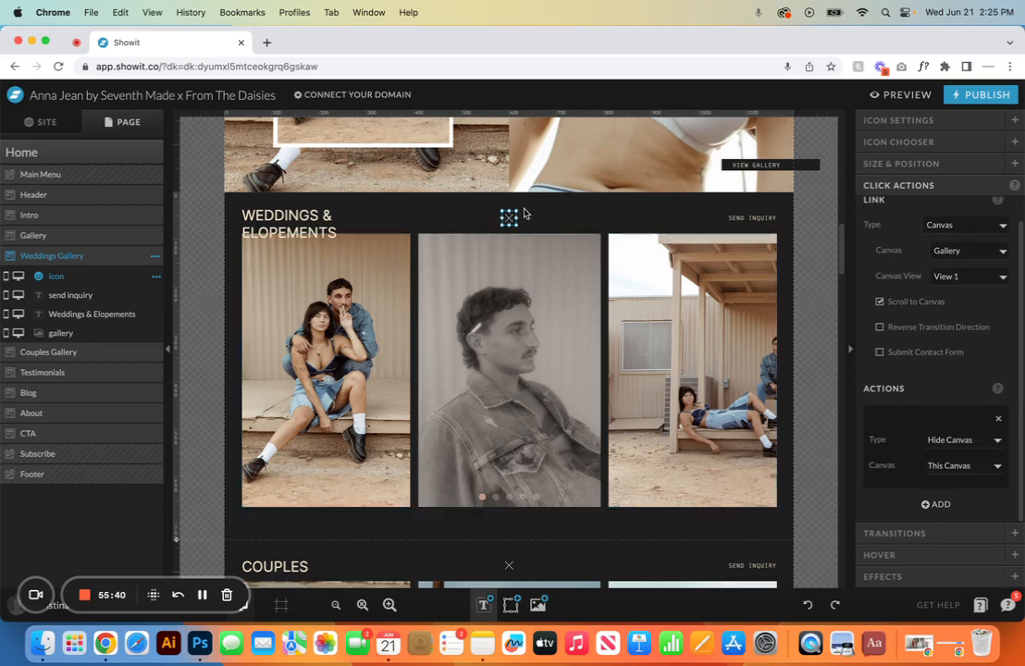
{"action": "scroll", "coordinate": [530, 219], "scroll_direction": "up", "scroll_amount": 10}
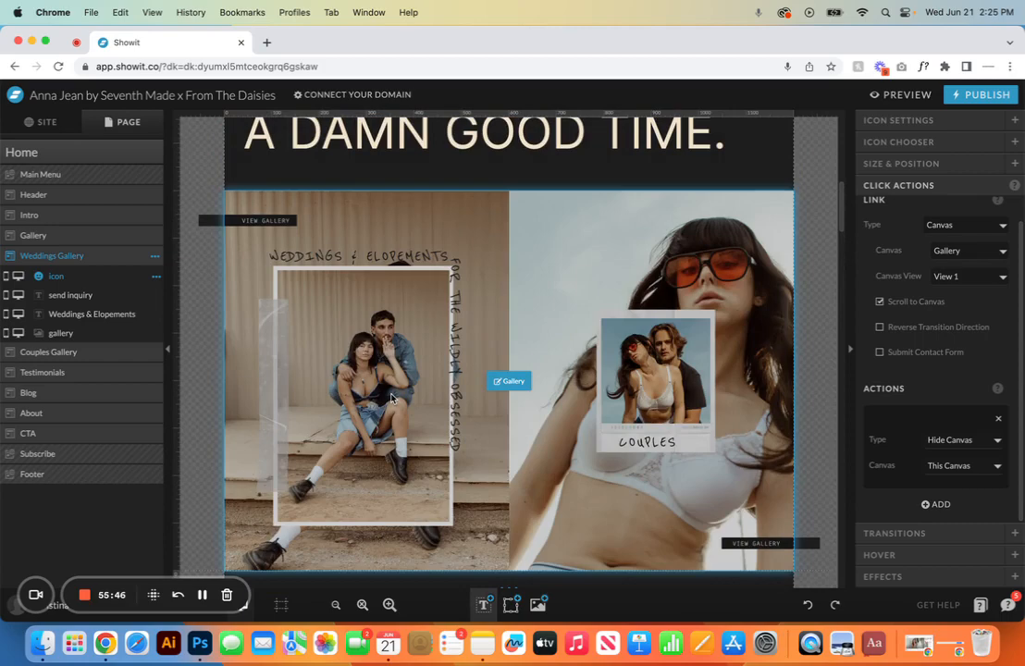
Step: Try adding fromthedaisies-6.jpg to the Weddings Gallery's images in third place, remove it again and save the image list
{"action": "scroll", "coordinate": [391, 398], "scroll_direction": "down", "scroll_amount": 8}
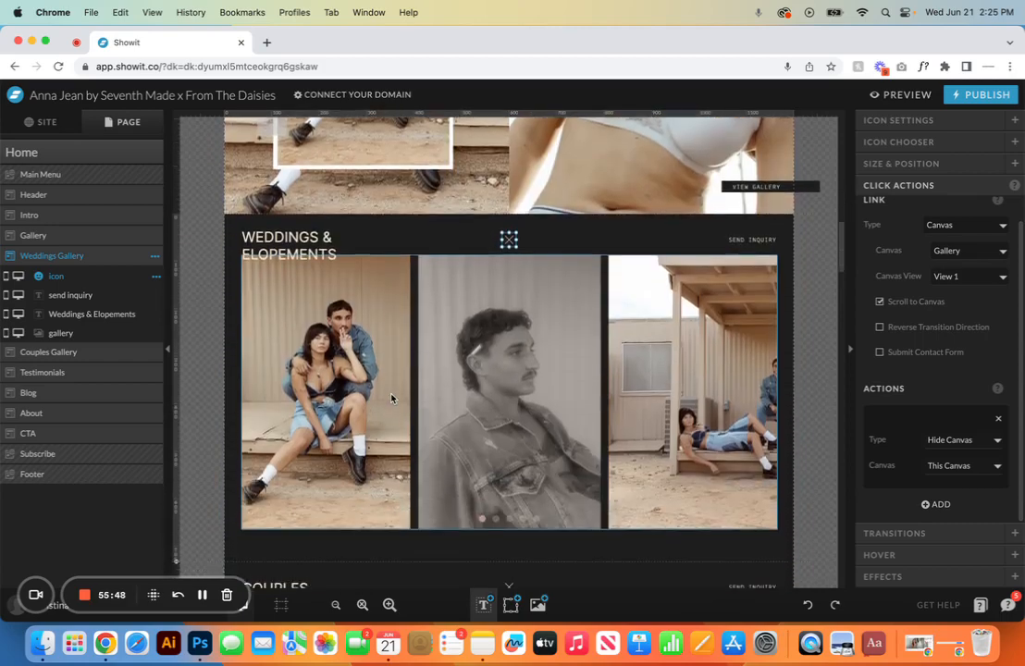
{"action": "left_click", "coordinate": [524, 379]}
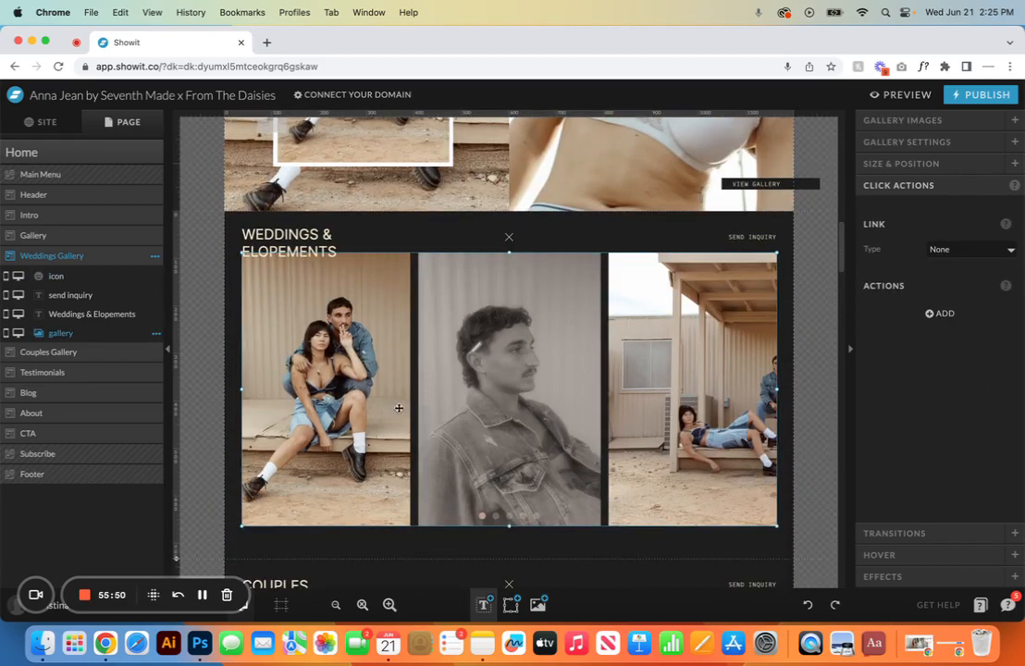
{"action": "left_click", "coordinate": [942, 121]}
{"action": "left_click", "coordinate": [935, 149]}
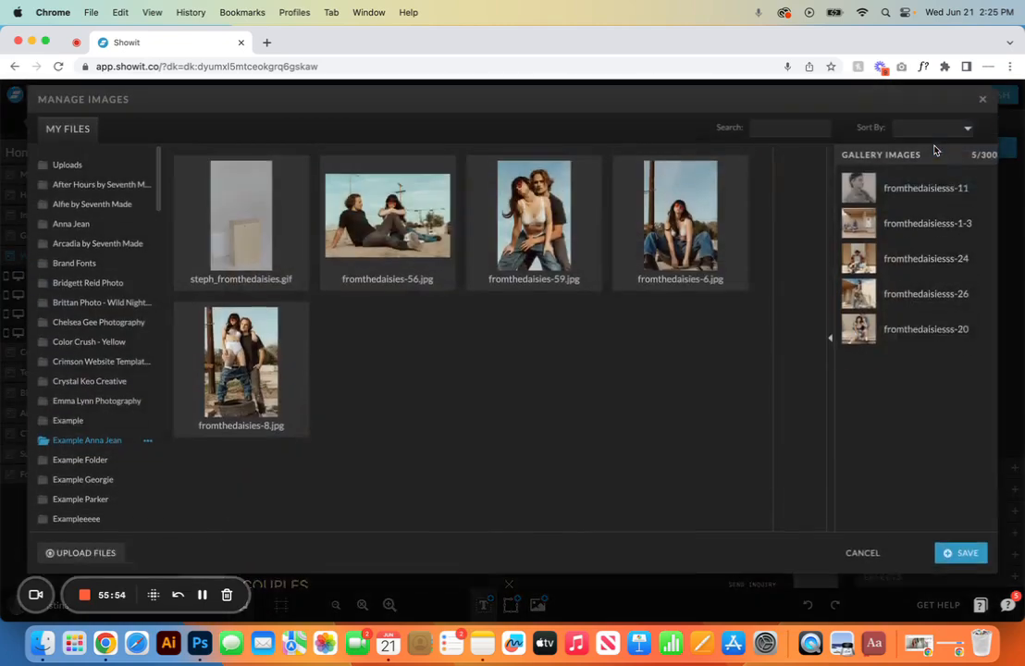
{"action": "left_click", "coordinate": [652, 274]}
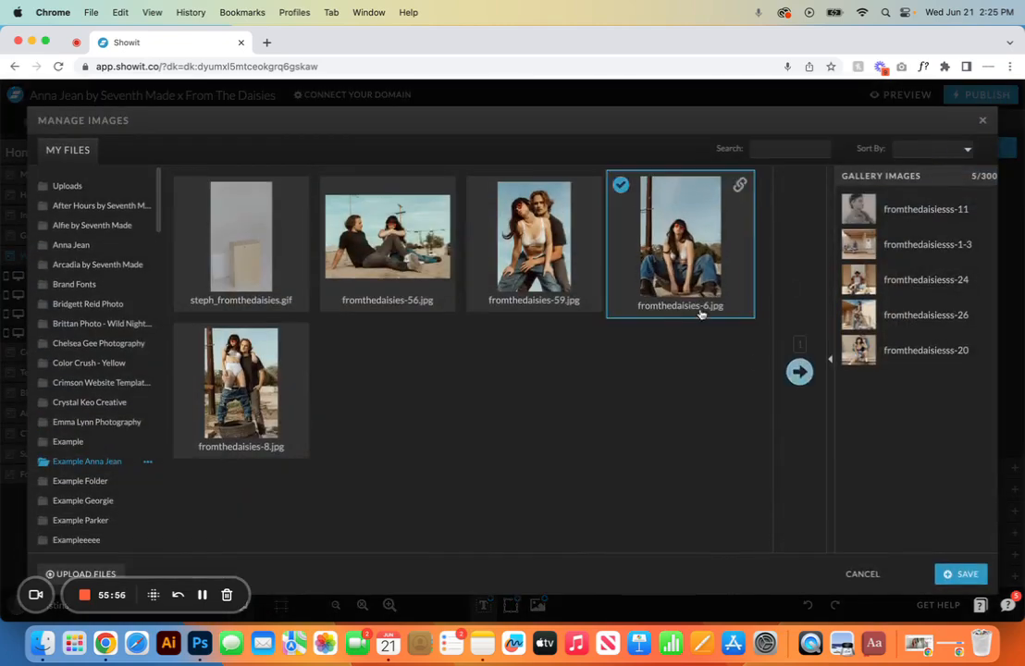
{"action": "left_click", "coordinate": [798, 372]}
{"action": "left_click", "coordinate": [919, 389]}
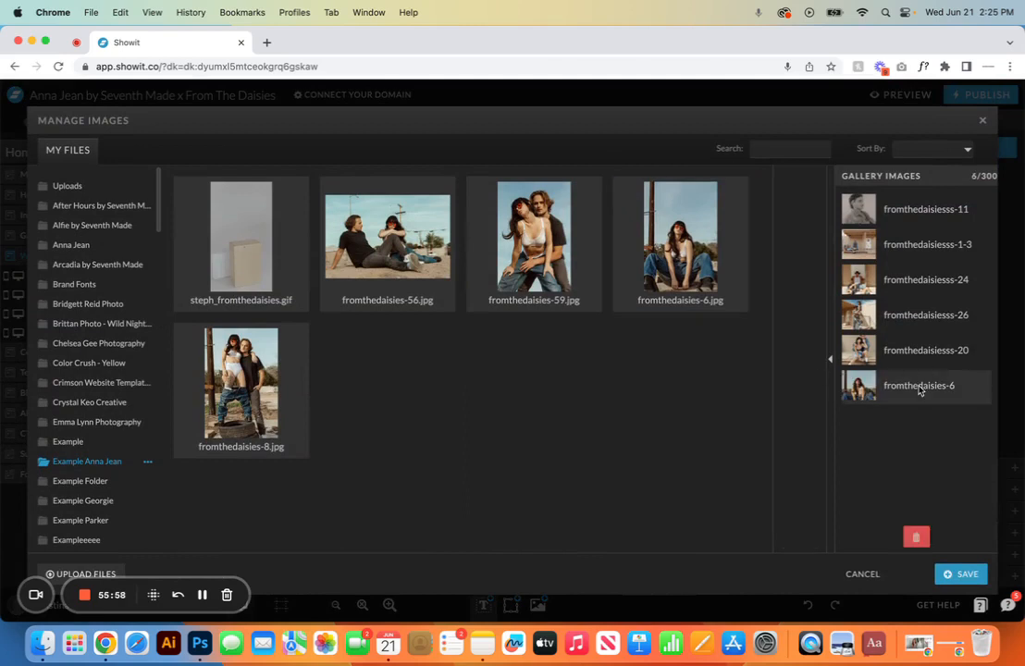
{"action": "left_click_drag", "start_coordinate": [888, 387], "coordinate": [885, 261]}
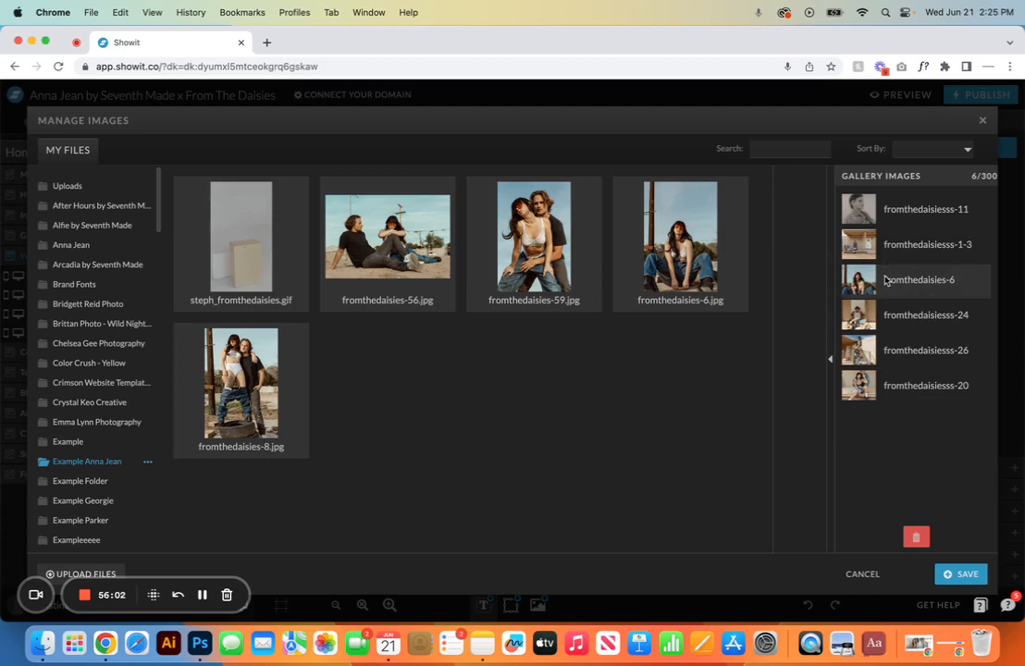
{"action": "left_click", "coordinate": [916, 536]}
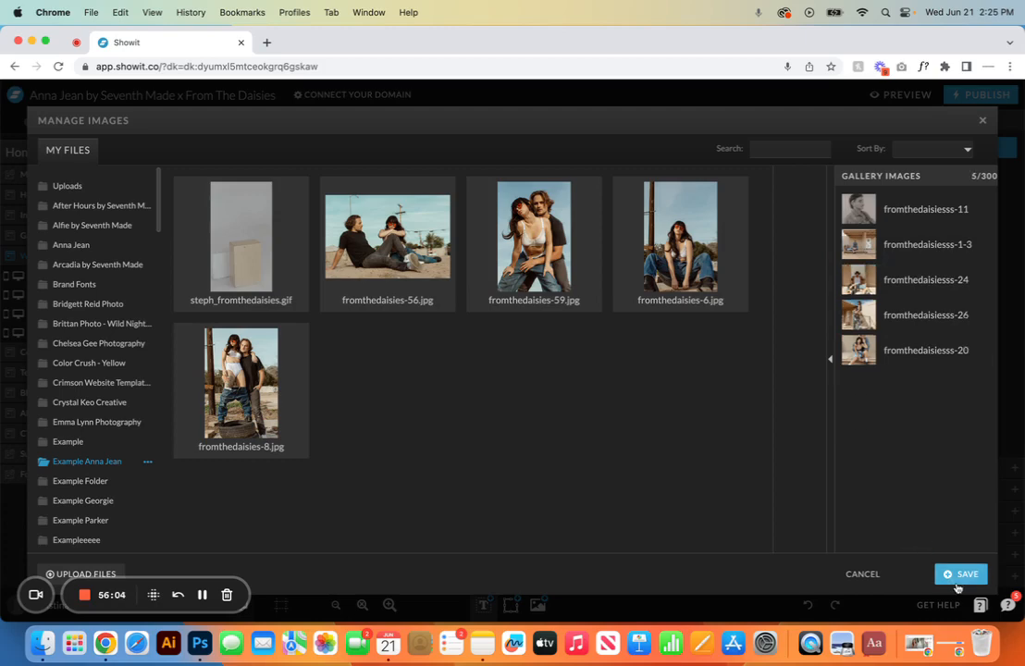
{"action": "left_click", "coordinate": [959, 575]}
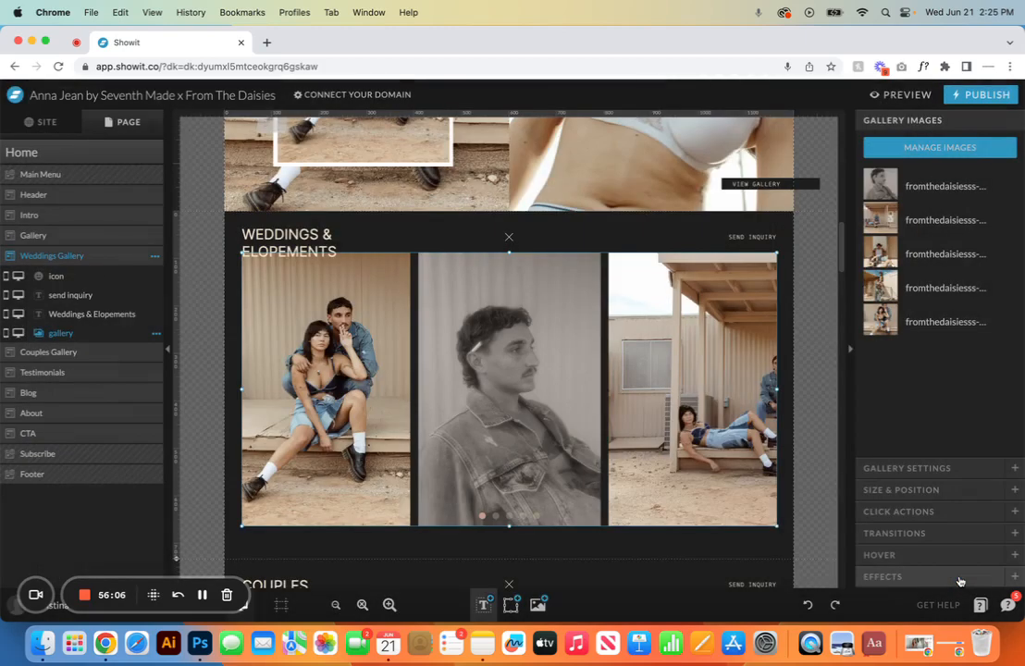
Step: Try a narrower space between the images of the weddings sliding gallery, and restore the spacing to 12 px
{"action": "left_click", "coordinate": [936, 467]}
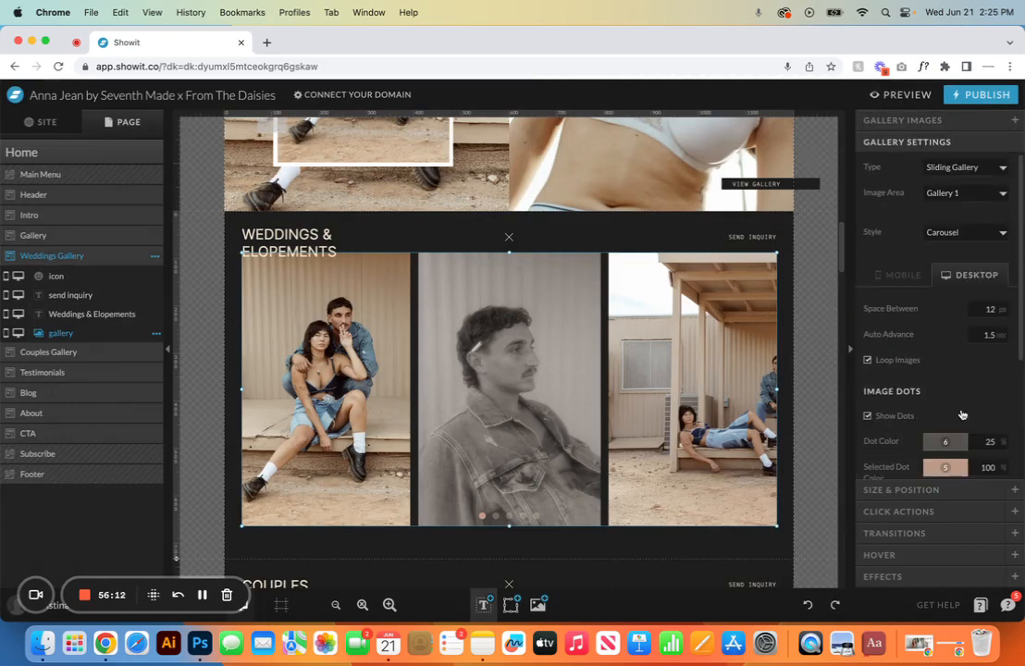
{"action": "left_click", "coordinate": [1000, 314]}
{"action": "left_click", "coordinate": [1000, 313]}
{"action": "left_click", "coordinate": [1000, 313]}
{"action": "left_click", "coordinate": [999, 314]}
{"action": "left_click", "coordinate": [1000, 313]}
{"action": "left_click", "coordinate": [1000, 313]}
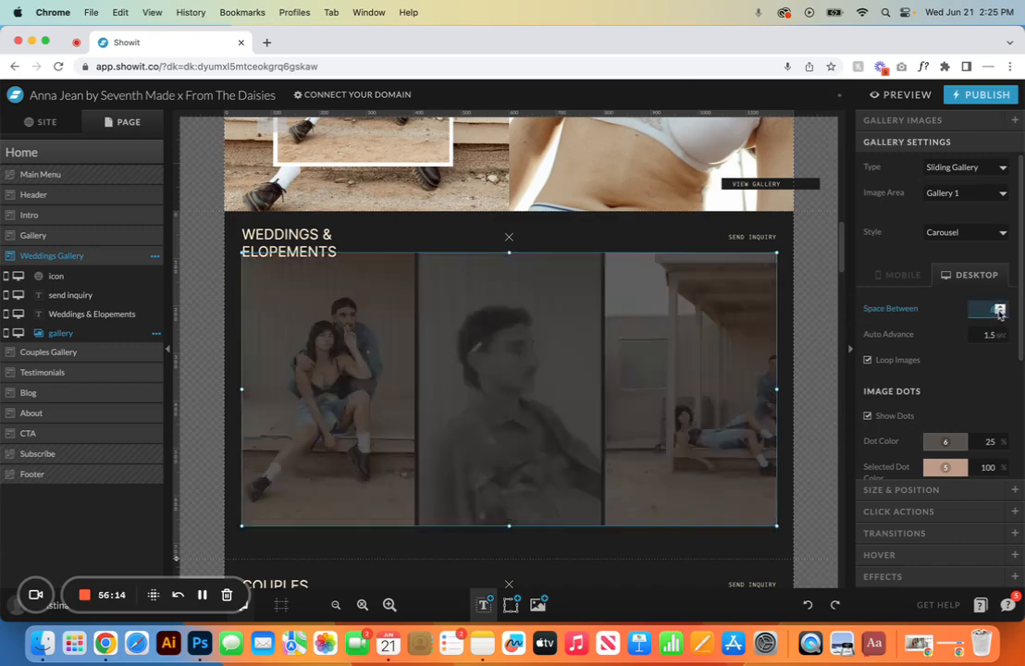
{"action": "left_click", "coordinate": [1000, 307]}
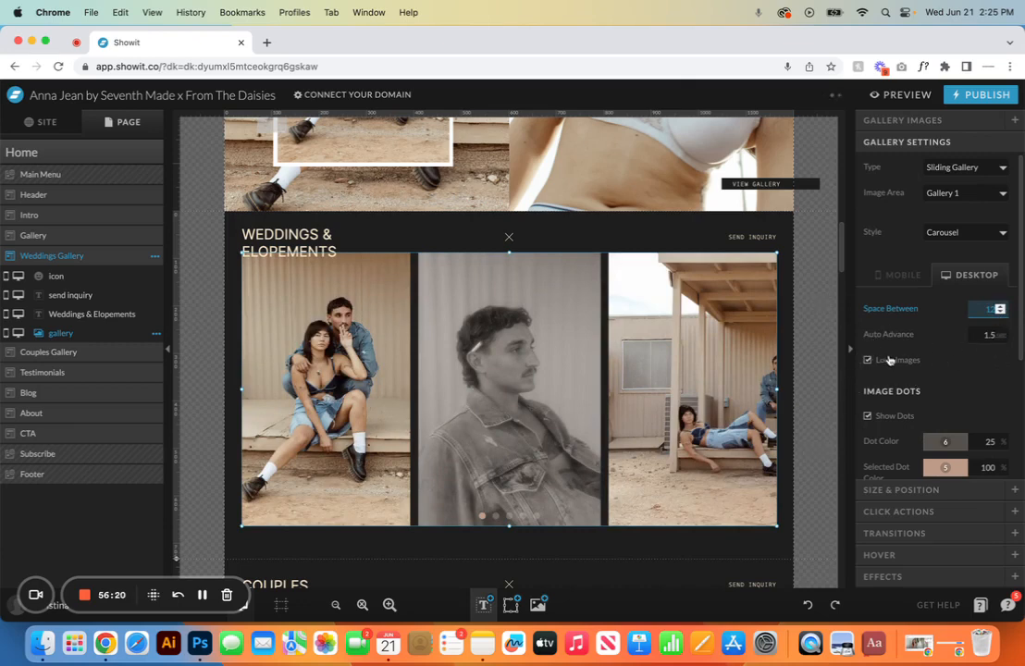
Step: Try placing the weddings gallery's image dots under the images, and set their location back to Over Images
{"action": "scroll", "coordinate": [951, 393], "scroll_direction": "down", "scroll_amount": 3}
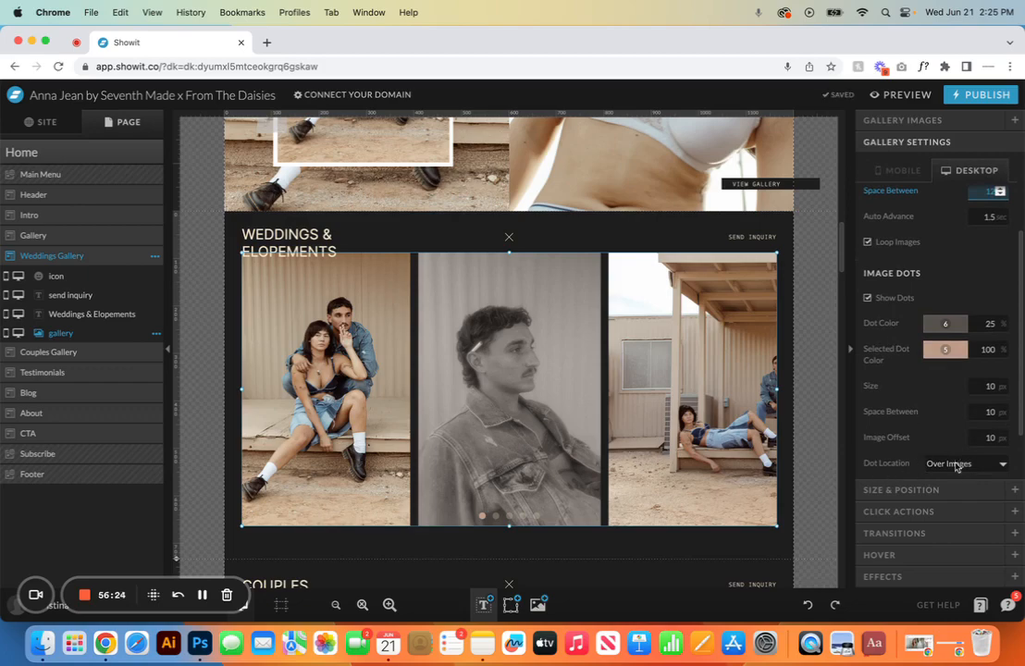
{"action": "scroll", "coordinate": [965, 465], "scroll_direction": "down", "scroll_amount": 2}
{"action": "left_click", "coordinate": [1000, 399]}
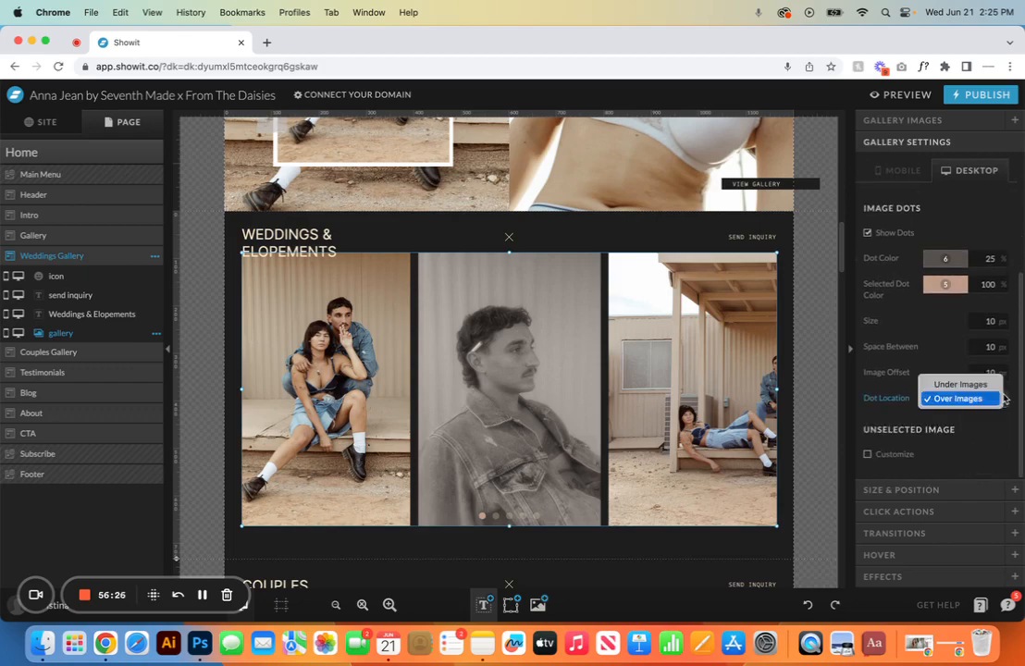
{"action": "left_click", "coordinate": [985, 386]}
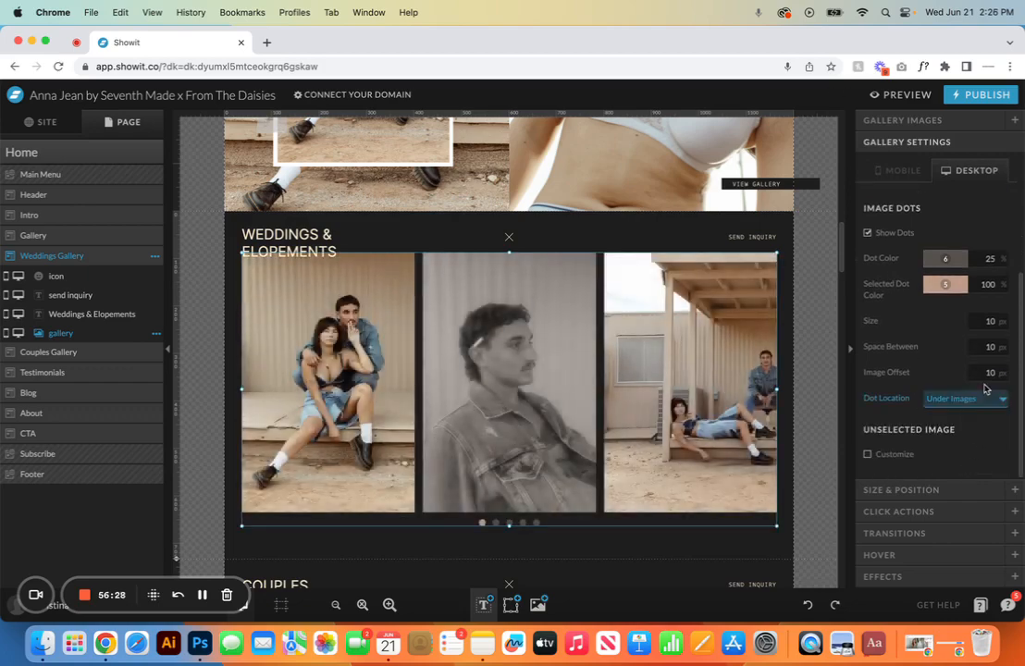
{"action": "left_click", "coordinate": [999, 400]}
{"action": "left_click", "coordinate": [985, 412]}
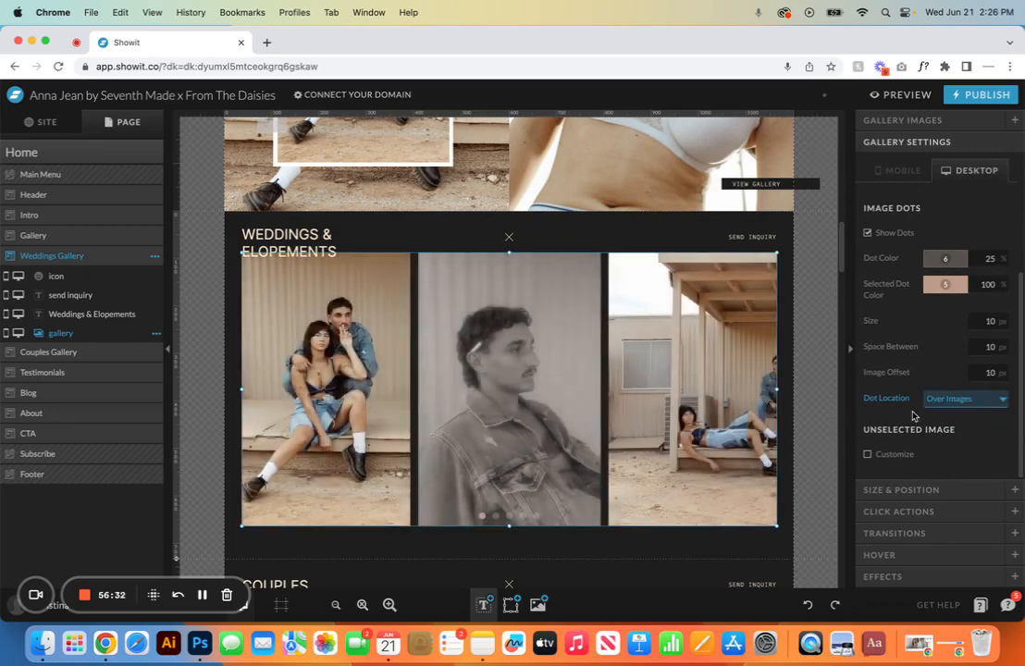
Step: Review the weddings gallery's size and position settings and the page link assigned to the send inquiry text
{"action": "left_click", "coordinate": [944, 489]}
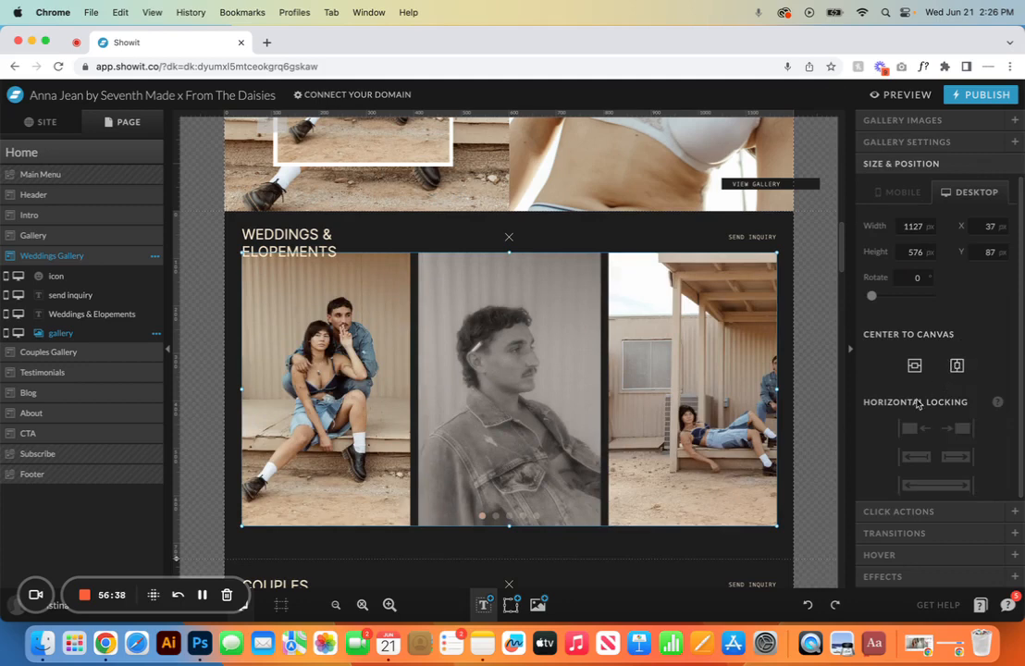
{"action": "left_click", "coordinate": [755, 238]}
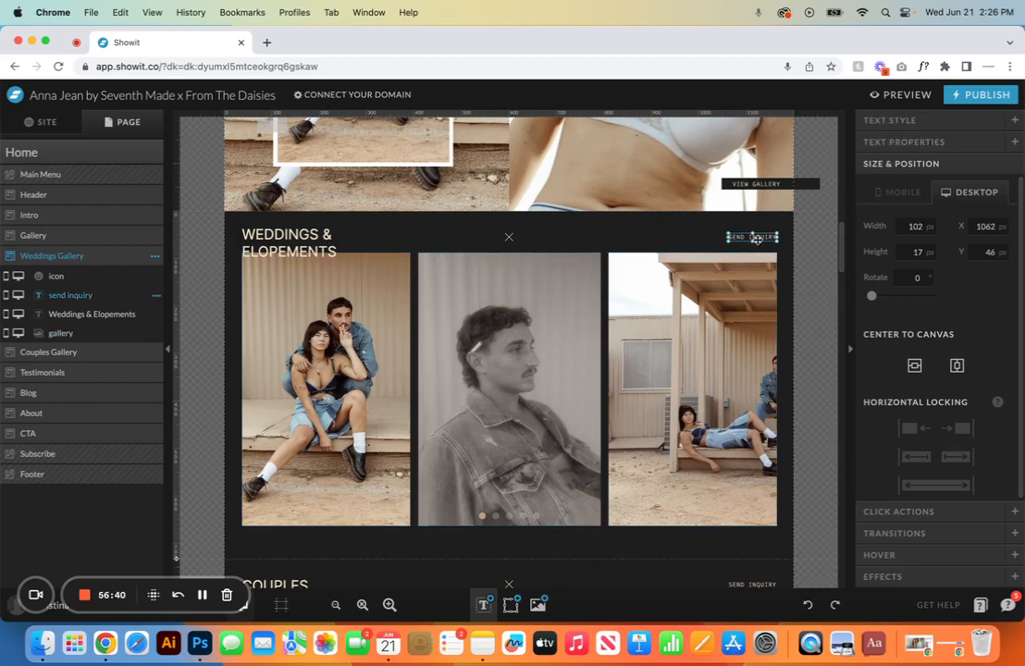
{"action": "left_click", "coordinate": [909, 514]}
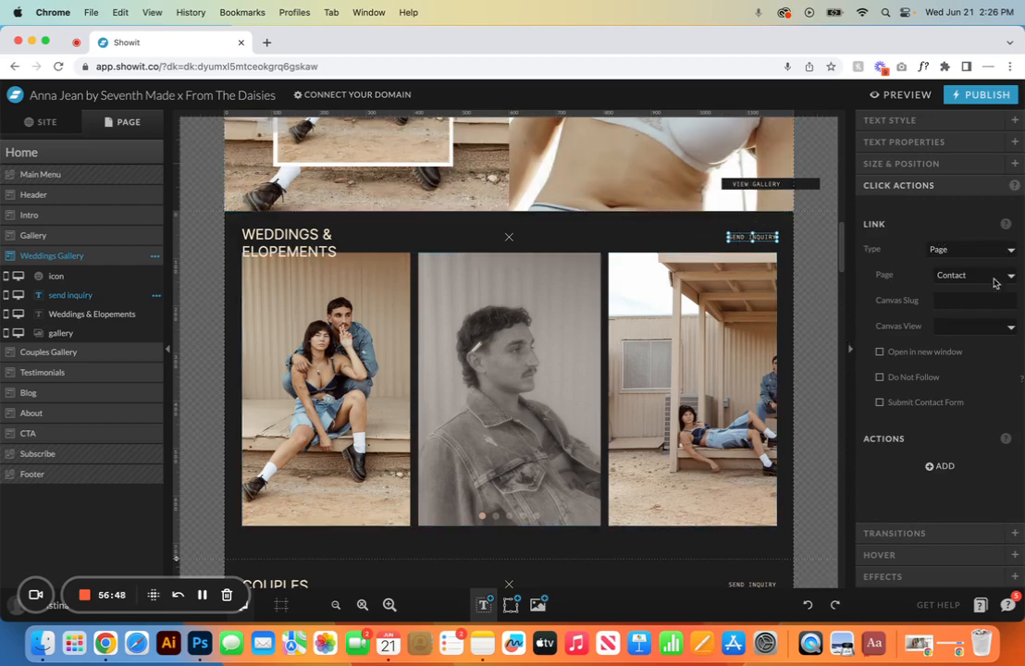
{"action": "left_click", "coordinate": [657, 241]}
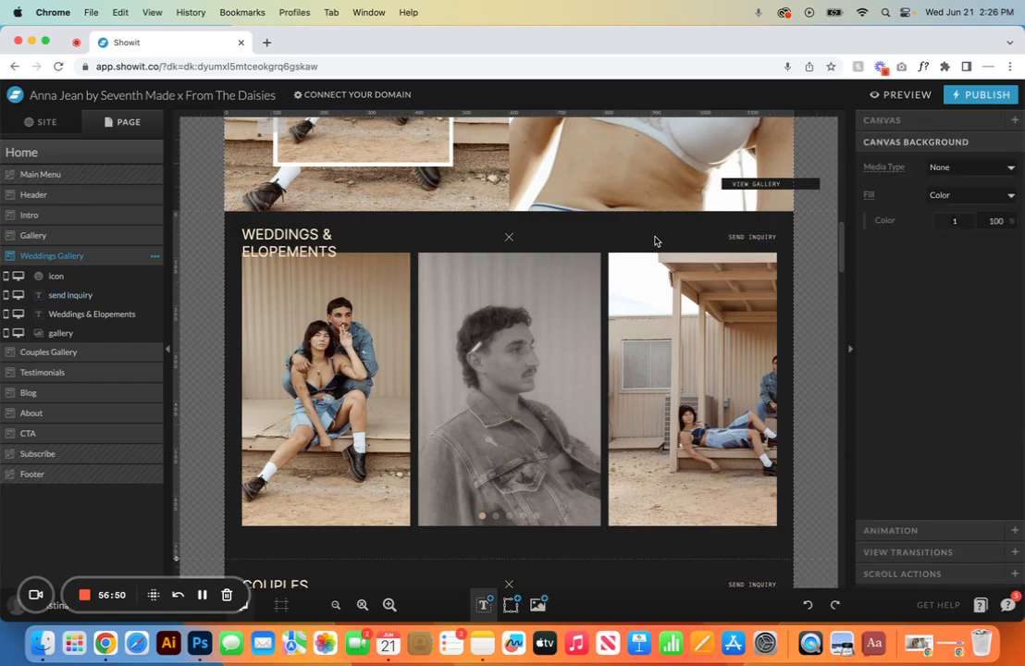
Step: Replace the handwritten weddings and elopements text above the framed photo in the Gallery canvas with "BRANDS & LIFESTYLE"
{"action": "scroll", "coordinate": [654, 241], "scroll_direction": "up", "scroll_amount": 1}
{"action": "scroll", "coordinate": [654, 242], "scroll_direction": "up", "scroll_amount": 5}
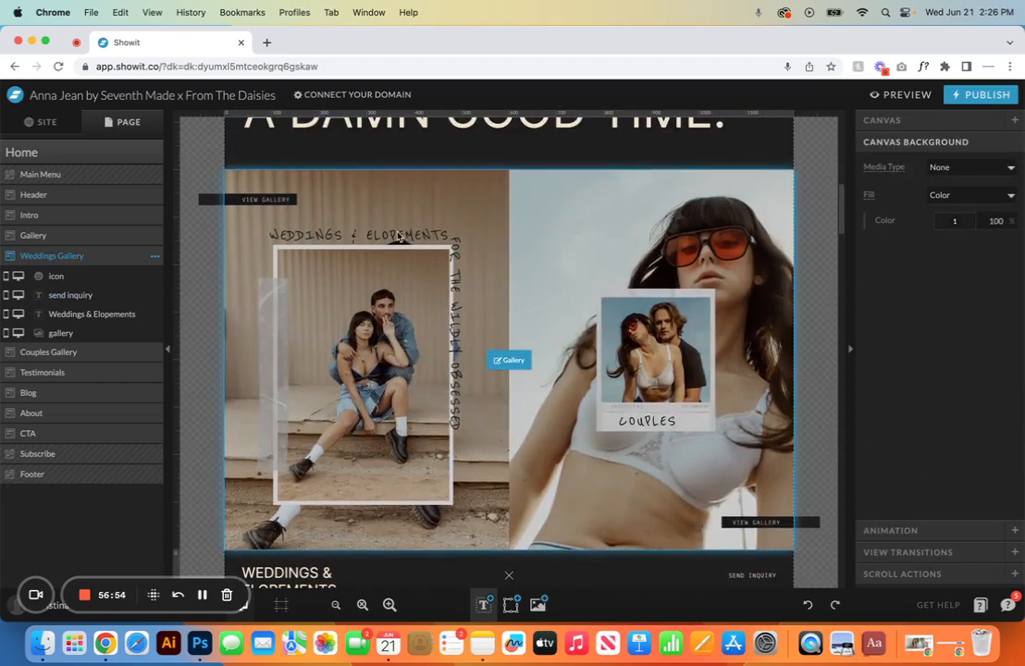
{"action": "left_click", "coordinate": [399, 237]}
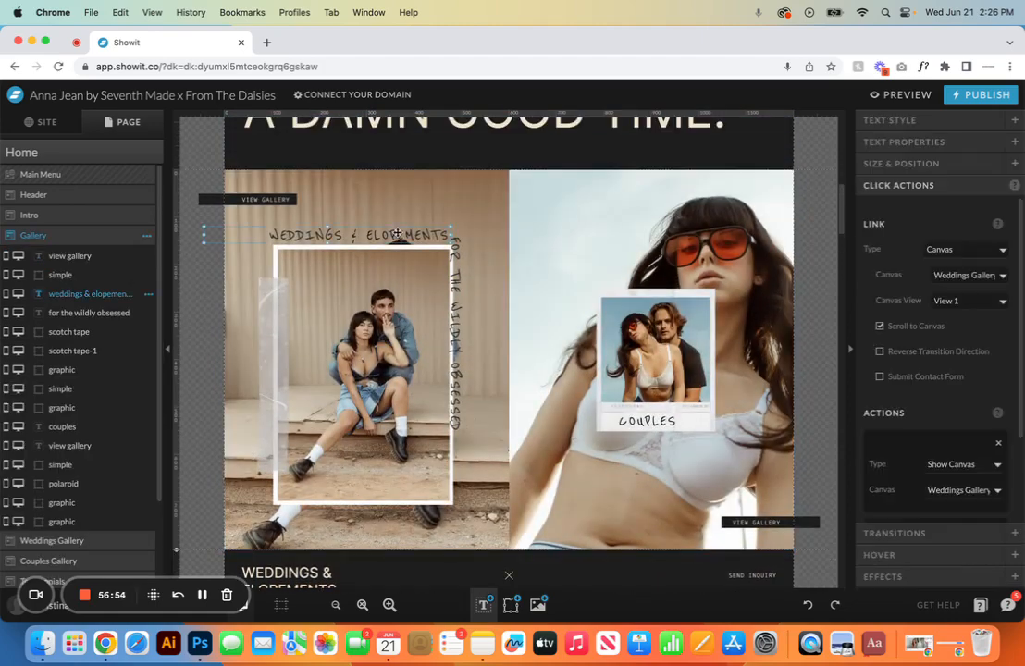
{"action": "double_click", "coordinate": [397, 234]}
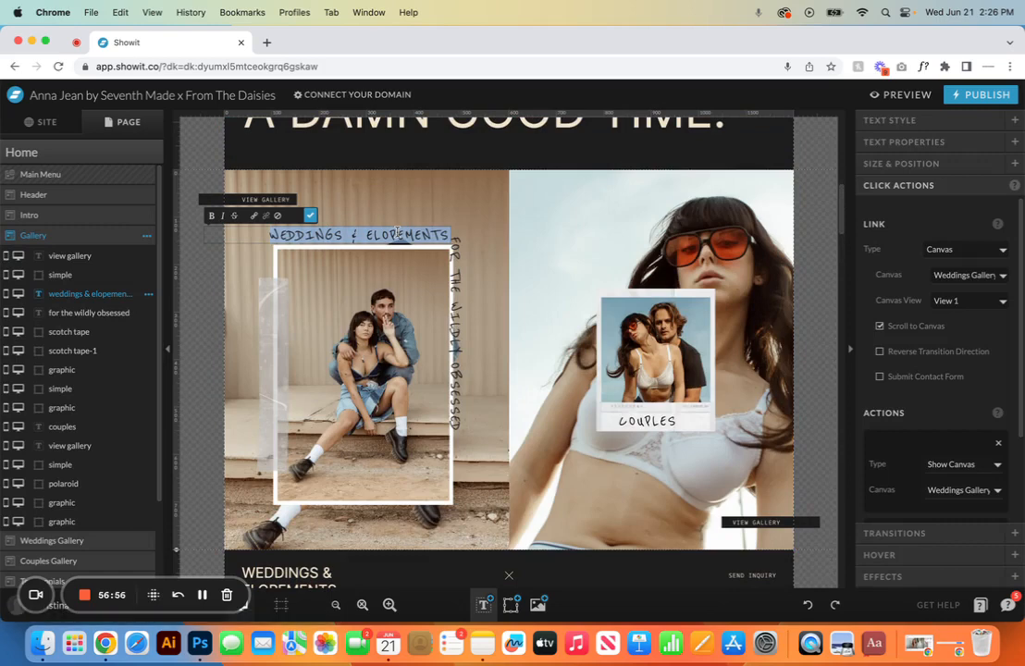
{"action": "type", "text": "BRAN"}
{"action": "type", "text": "DS"}
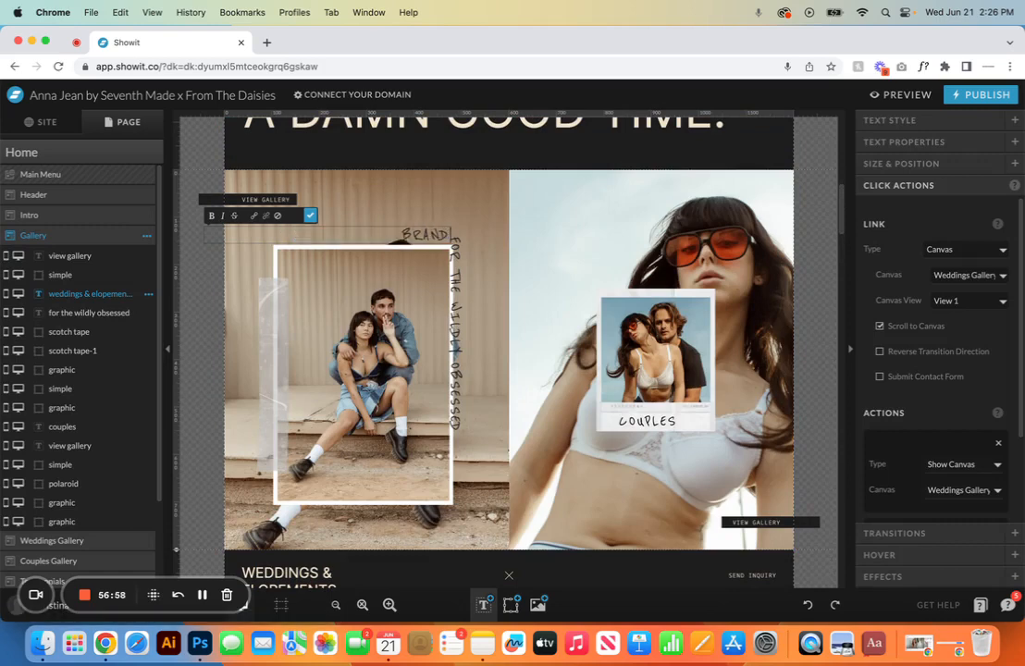
{"action": "type", "text": " & LI"}
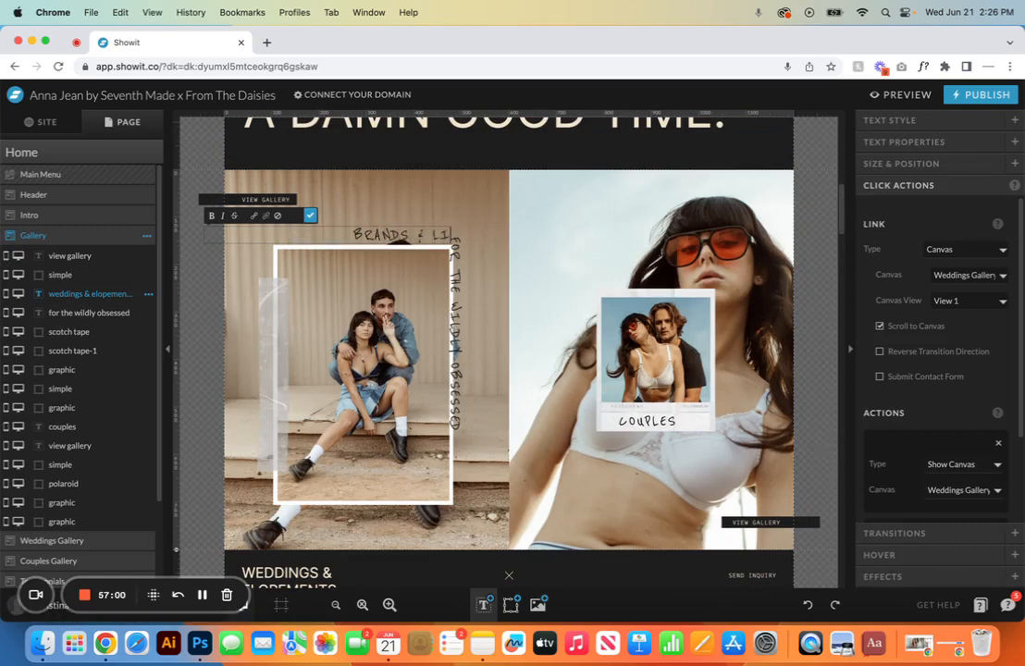
{"action": "type", "text": "FESTYLE"}
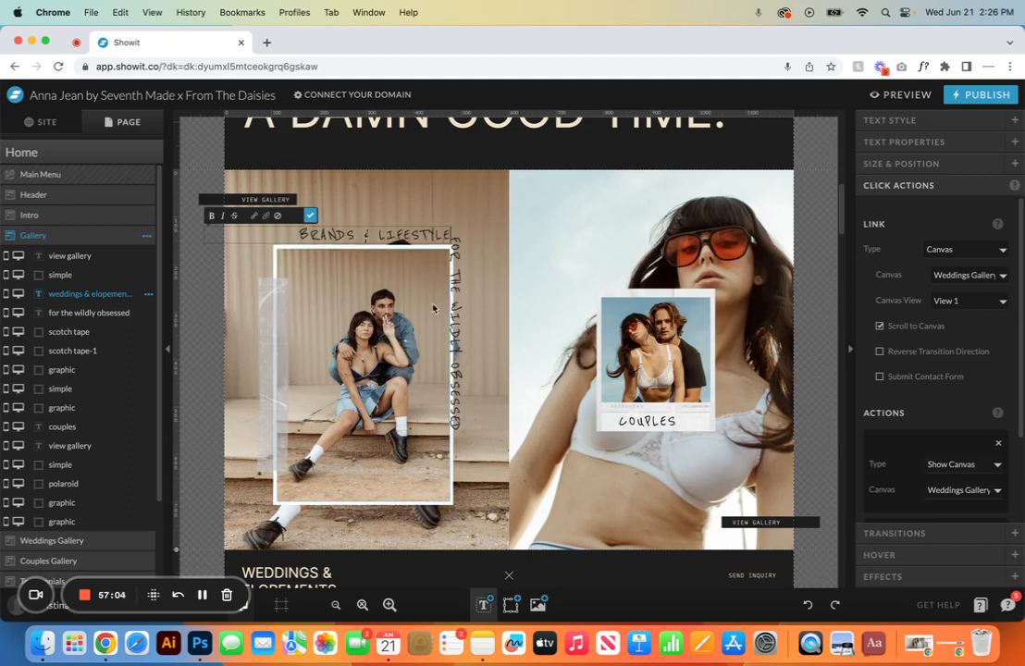
Step: Change the Weddings Gallery canvas heading to "BRANDS & LIFESTYLE" and confirm the text edit
{"action": "scroll", "coordinate": [435, 309], "scroll_direction": "down", "scroll_amount": 3}
{"action": "left_click", "coordinate": [303, 455]}
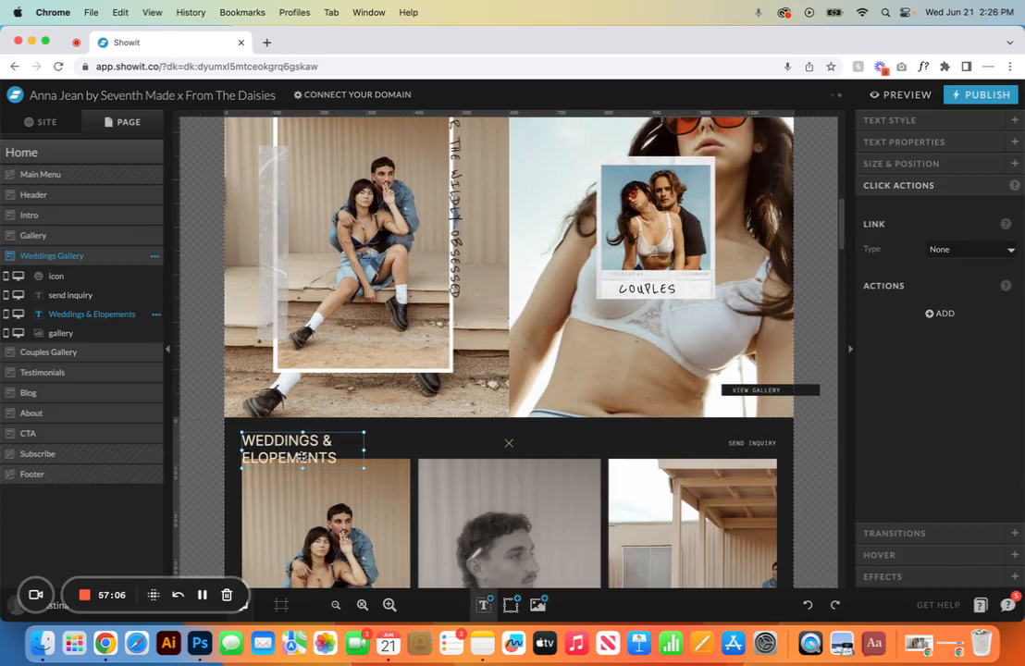
{"action": "double_click", "coordinate": [336, 453]}
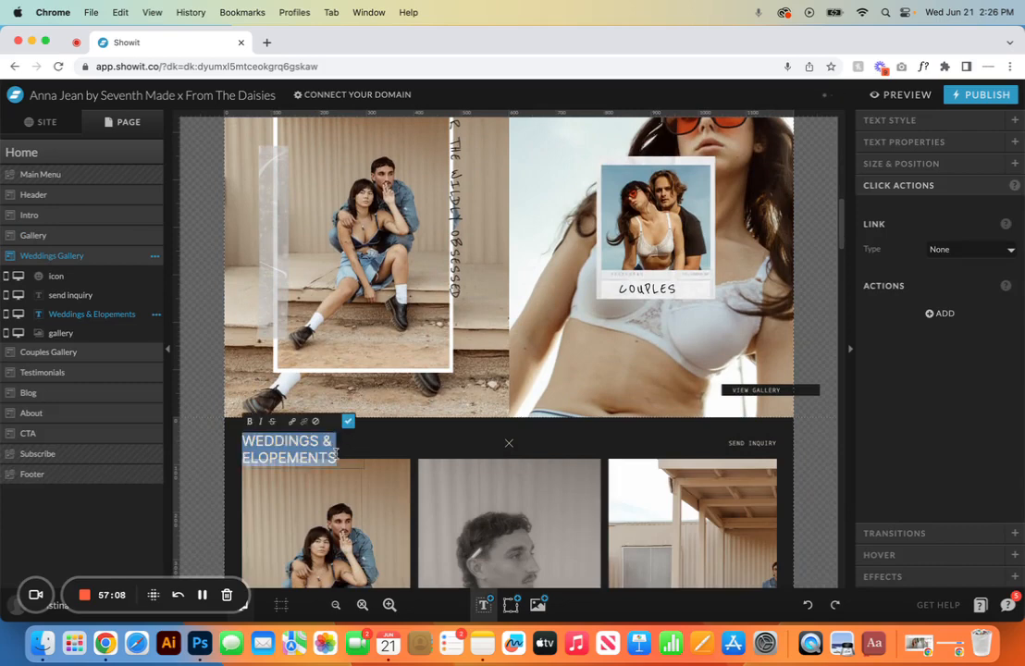
{"action": "key", "text": "BackSpace"}
{"action": "type", "text": "BRANDS"}
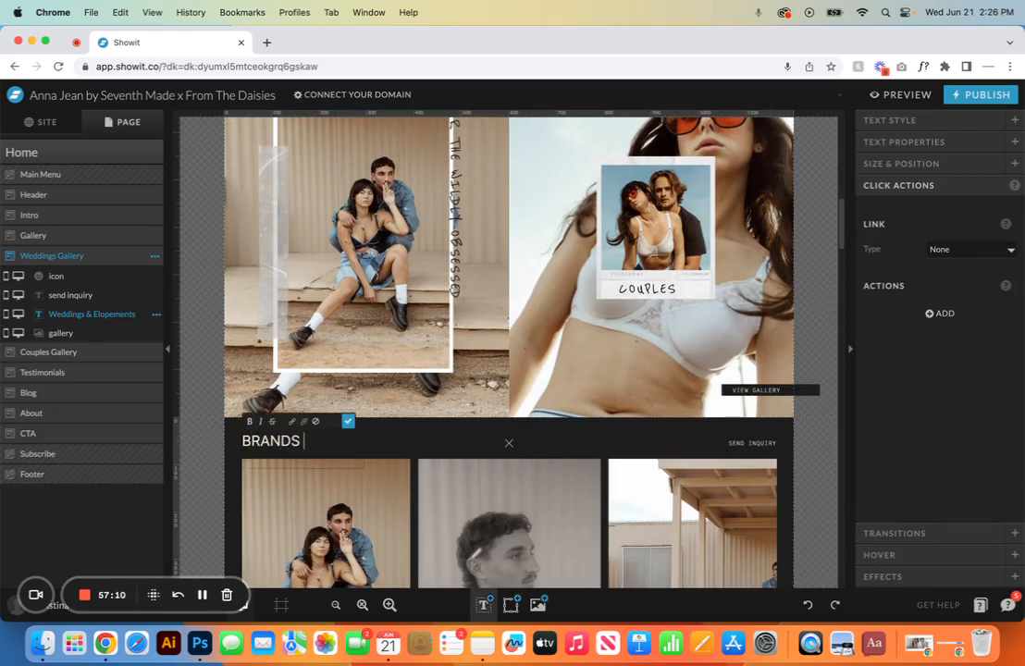
{"action": "type", "text": " & LIFESTY"}
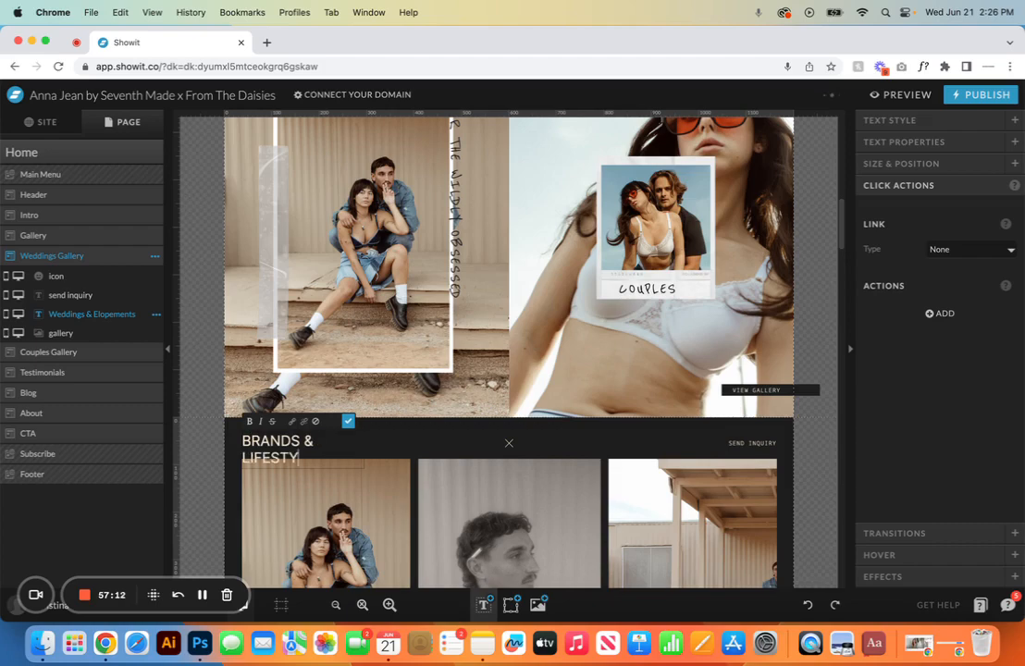
{"action": "type", "text": "LE"}
{"action": "left_click", "coordinate": [347, 421]}
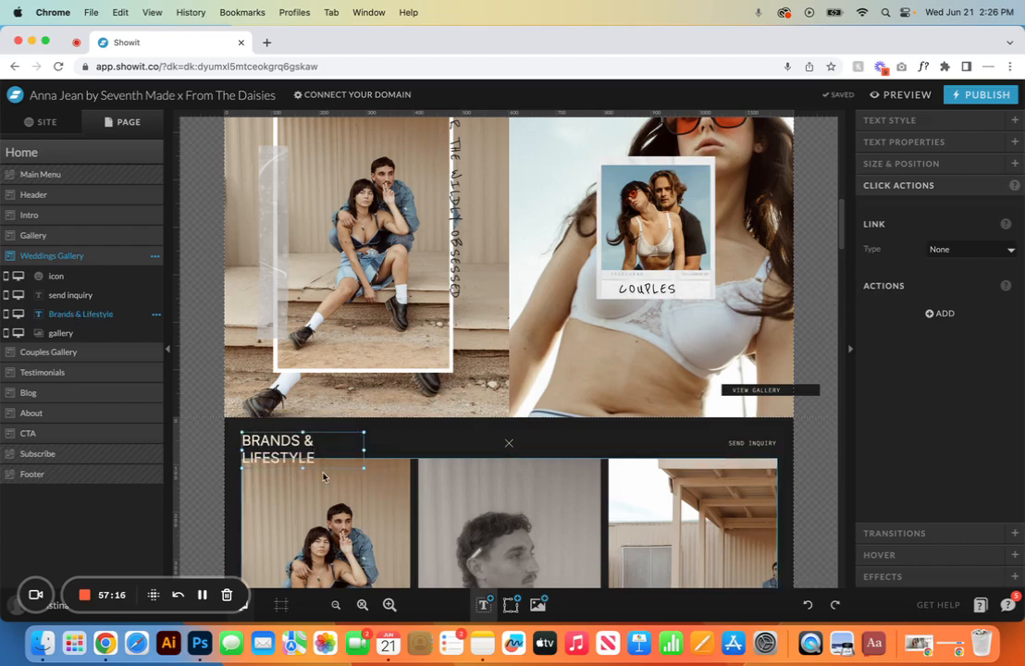
Step: Rename the Weddings Gallery canvas to "Brands & Lifestyle Gallery" and save the new name
{"action": "left_click", "coordinate": [155, 256]}
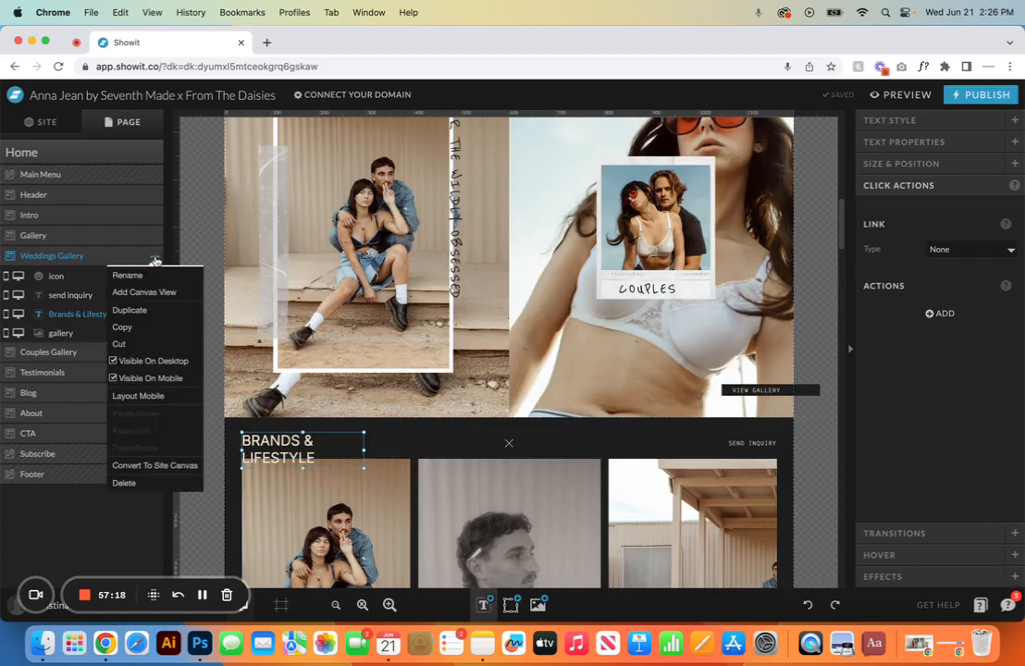
{"action": "left_click", "coordinate": [130, 275]}
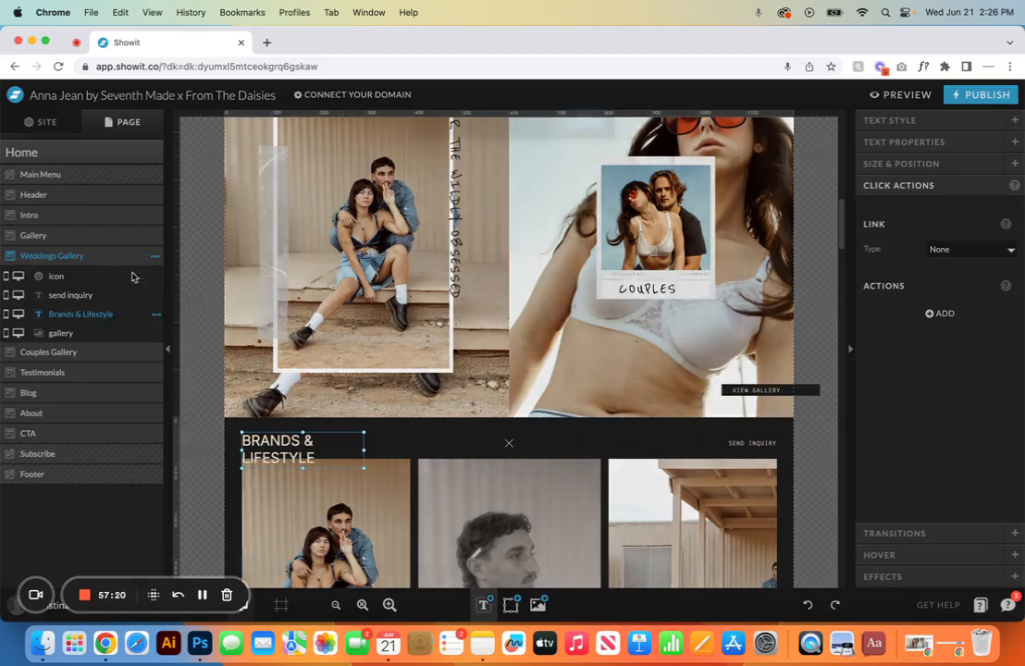
{"action": "left_click", "coordinate": [532, 152]}
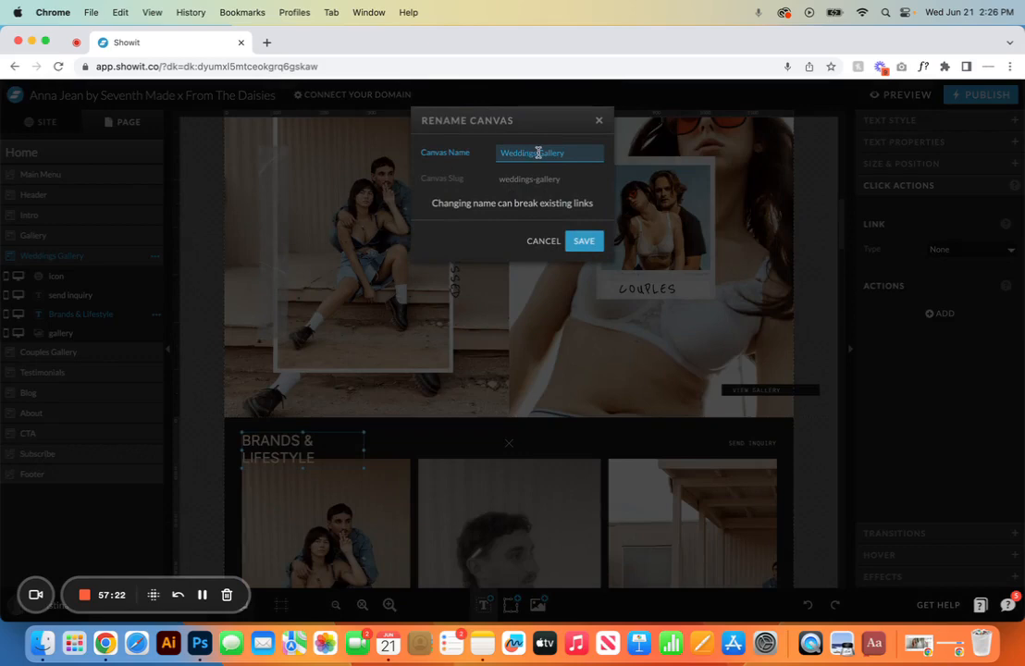
{"action": "left_click_drag", "start_coordinate": [538, 152], "coordinate": [451, 153]}
{"action": "type", "text": "Brands & Lifestyle"}
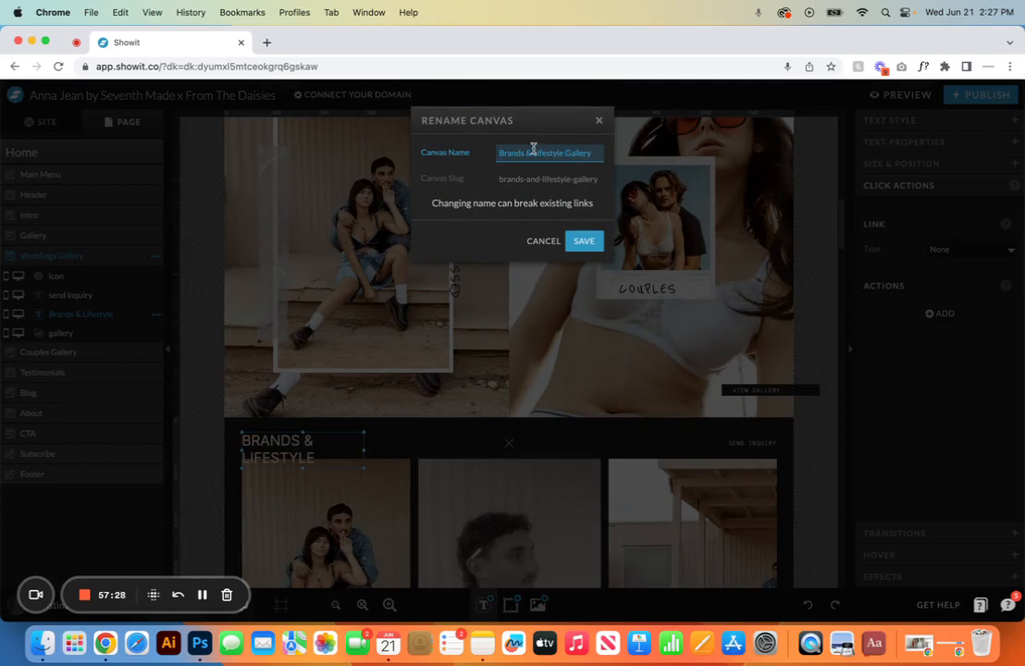
{"action": "left_click", "coordinate": [583, 240]}
{"action": "scroll", "coordinate": [356, 319], "scroll_direction": "up", "scroll_amount": 3}
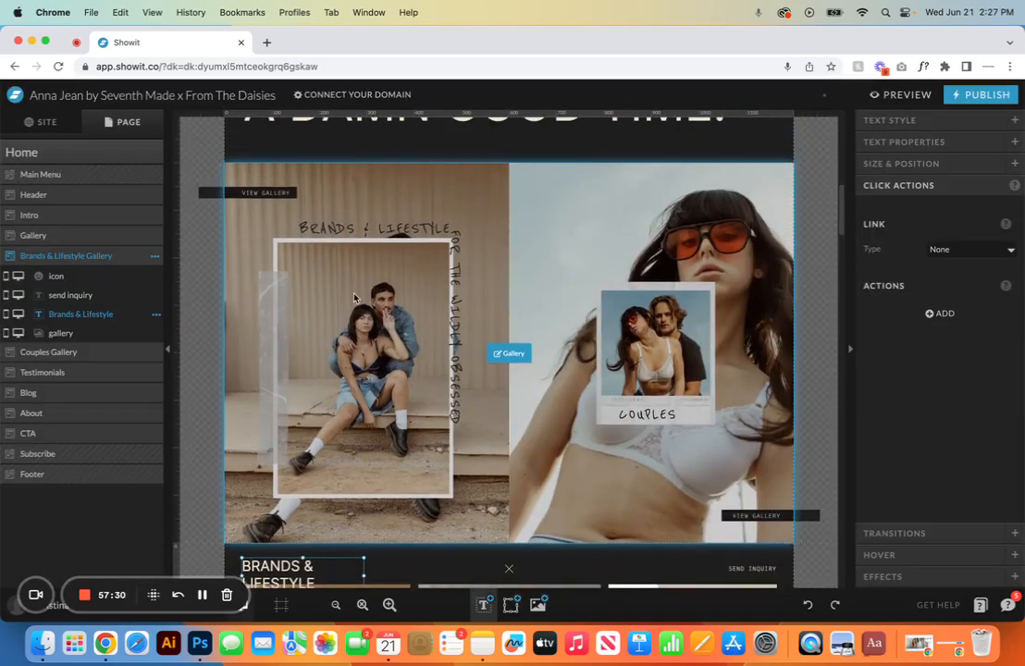
Step: Set the canvas link of the view gallery text above the framed photo to Brands & Lifestyle Gallery
{"action": "left_click", "coordinate": [281, 193]}
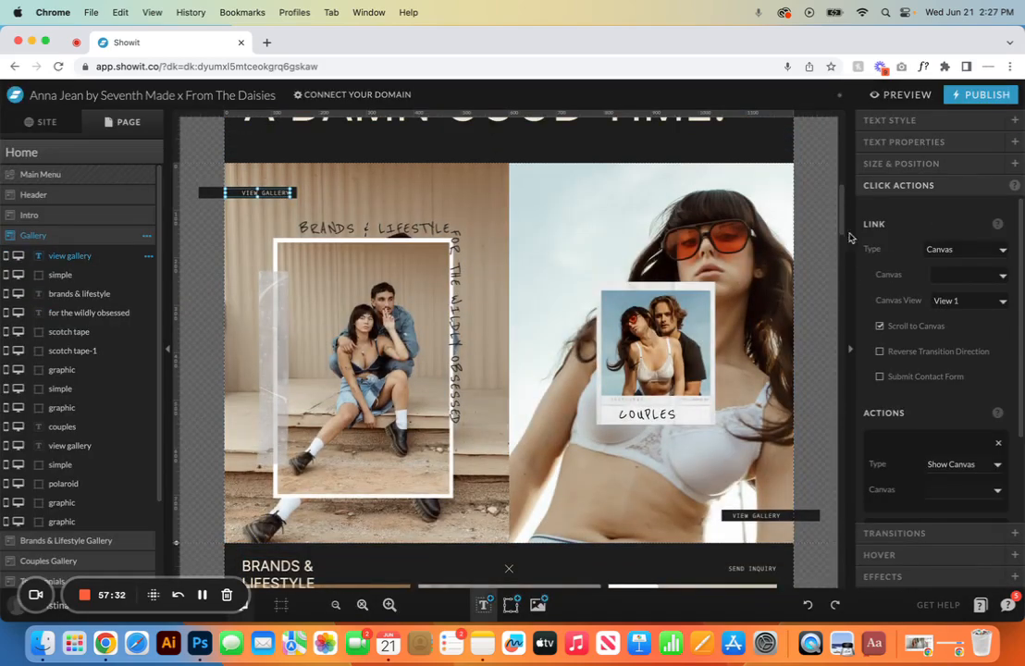
{"action": "left_click", "coordinate": [994, 274]}
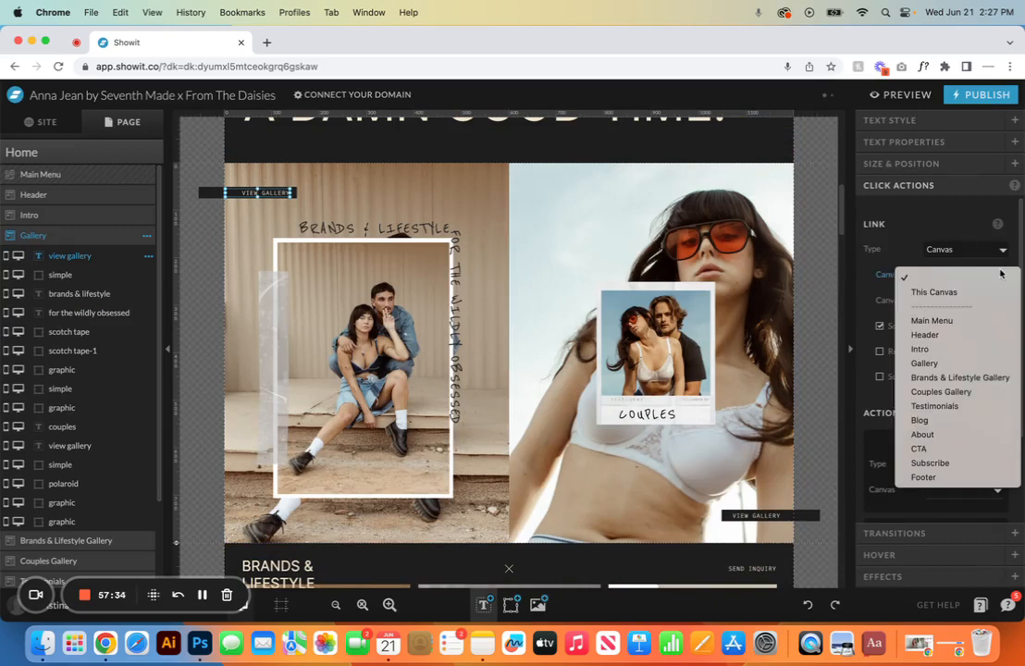
{"action": "left_click", "coordinate": [944, 377]}
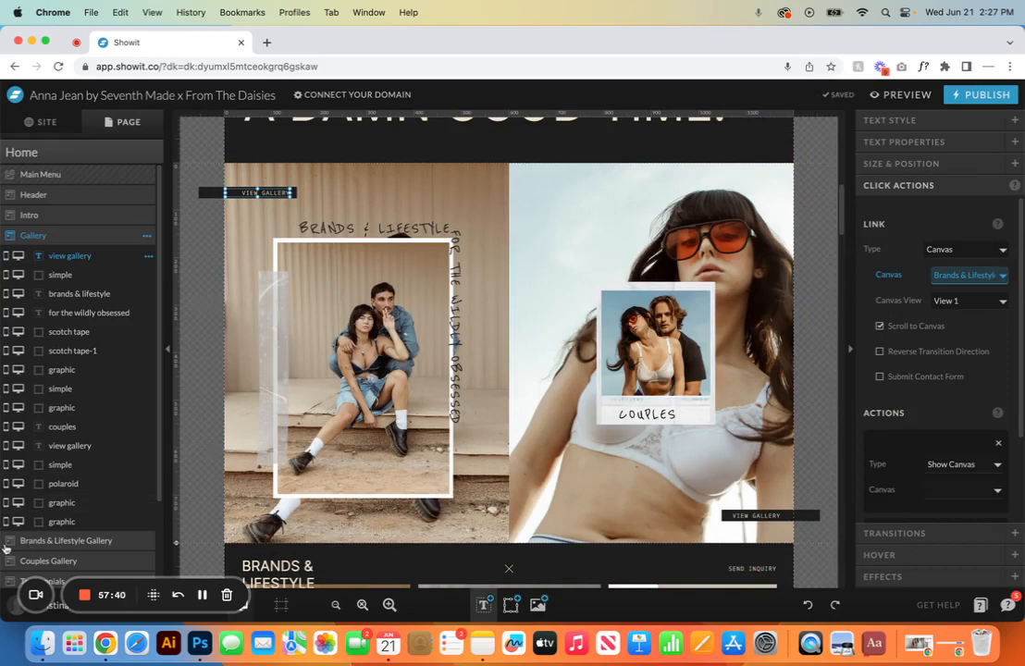
Step: Check the click actions of the Gallery canvas's brands & lifestyle text, view gallery label, its background shape and the framed photo
{"action": "left_click", "coordinate": [63, 541]}
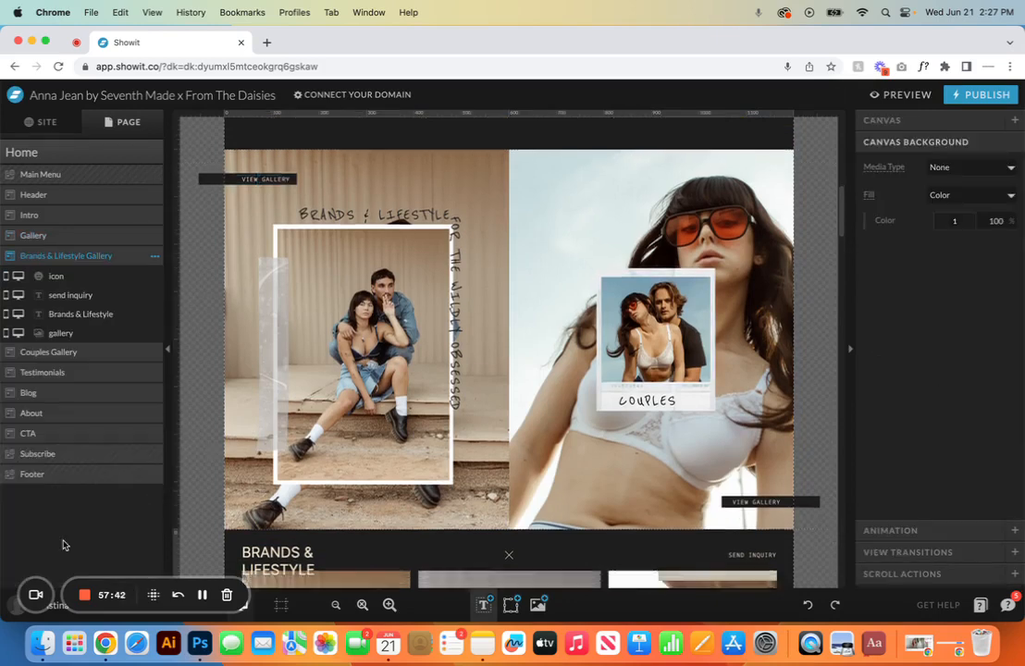
{"action": "left_click", "coordinate": [83, 236]}
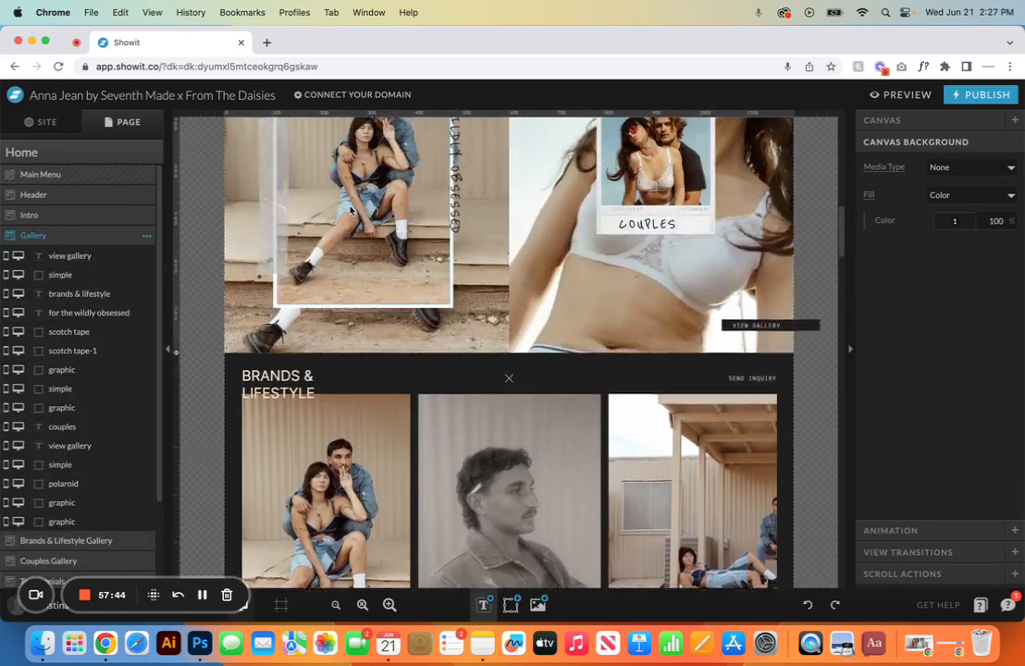
{"action": "left_click", "coordinate": [384, 170]}
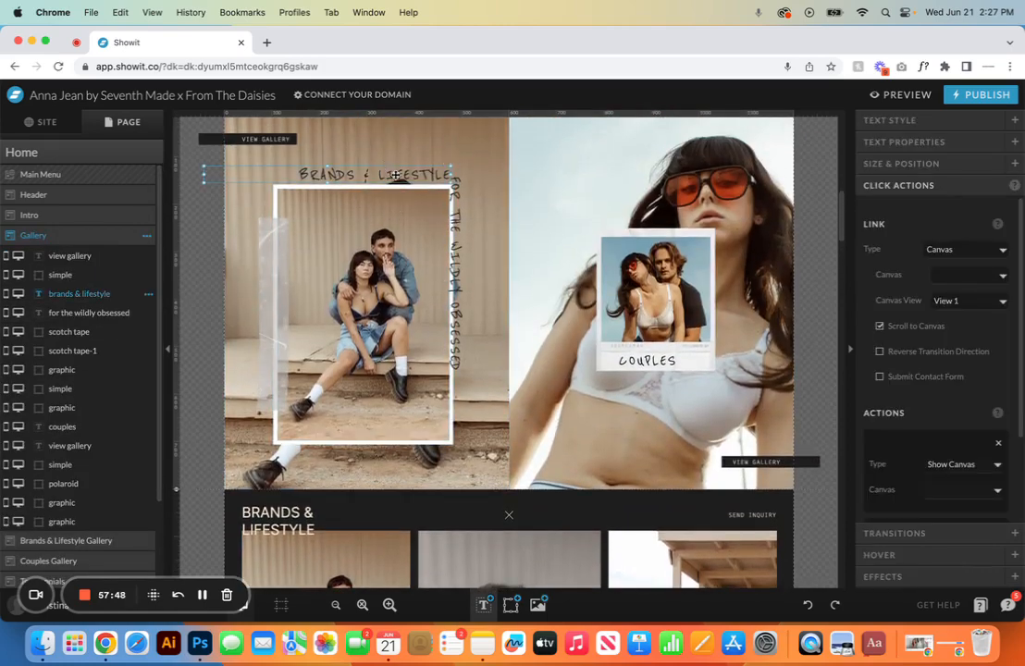
{"action": "left_click", "coordinate": [404, 270]}
{"action": "left_click", "coordinate": [425, 174]}
{"action": "left_click", "coordinate": [226, 138]}
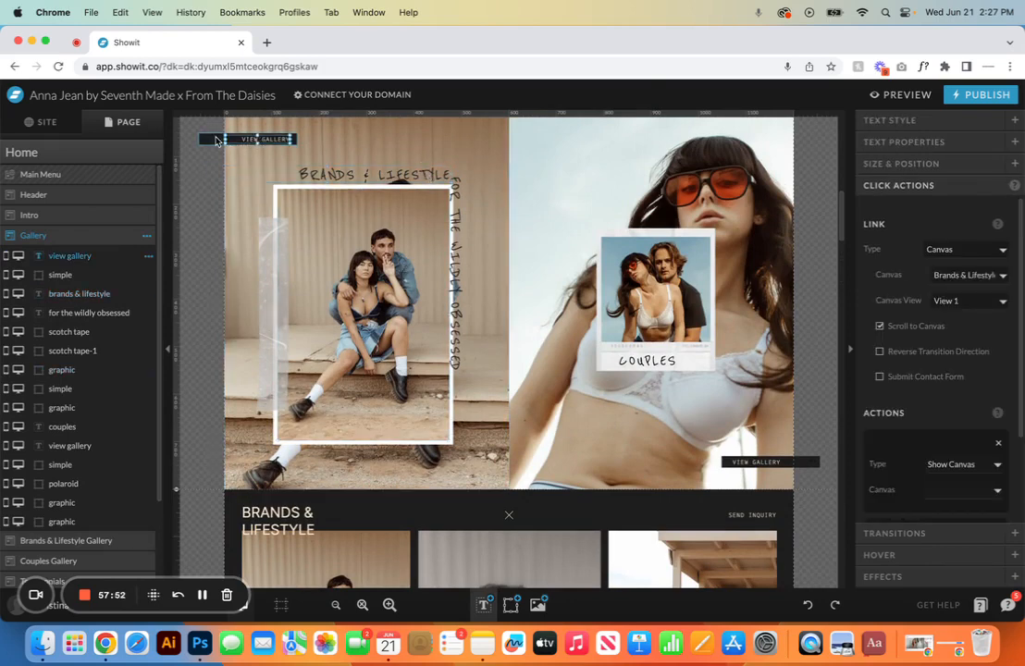
{"action": "left_click", "coordinate": [215, 138]}
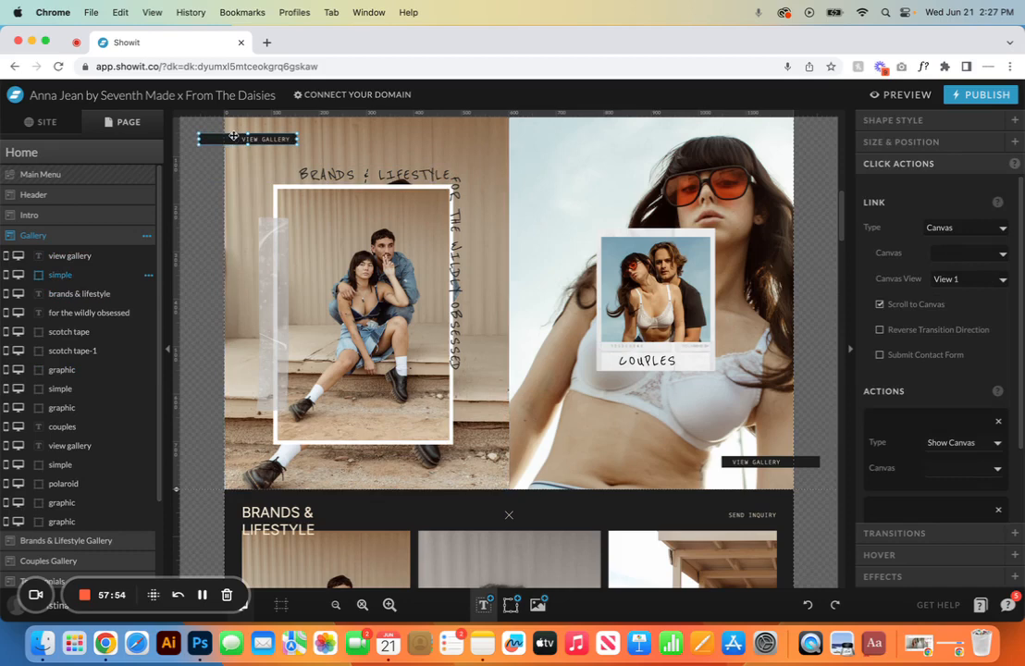
{"action": "left_click", "coordinate": [318, 265]}
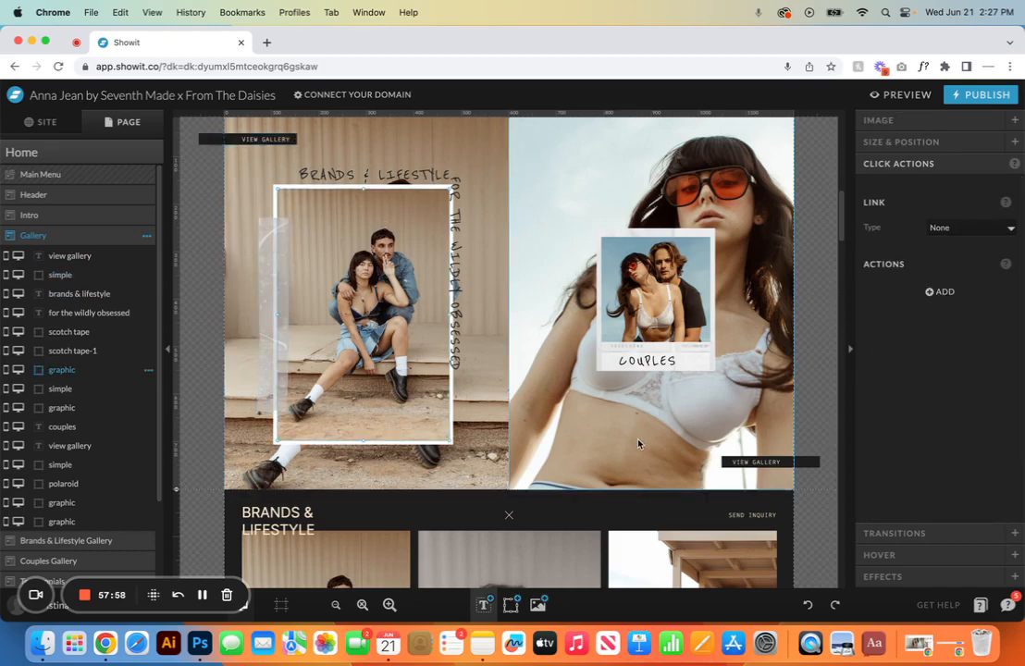
Step: Undo the gallery link, canvas name and Brands & Lifestyle text changes, saving the canvas name as Weddings Gallery
{"action": "left_click", "coordinate": [808, 599]}
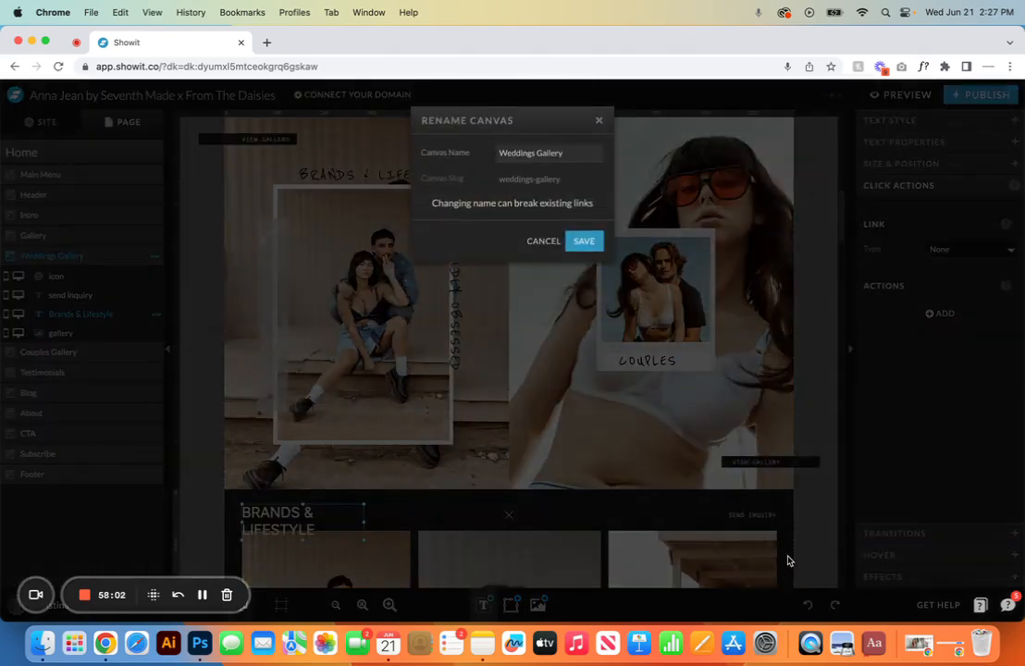
{"action": "left_click", "coordinate": [581, 240]}
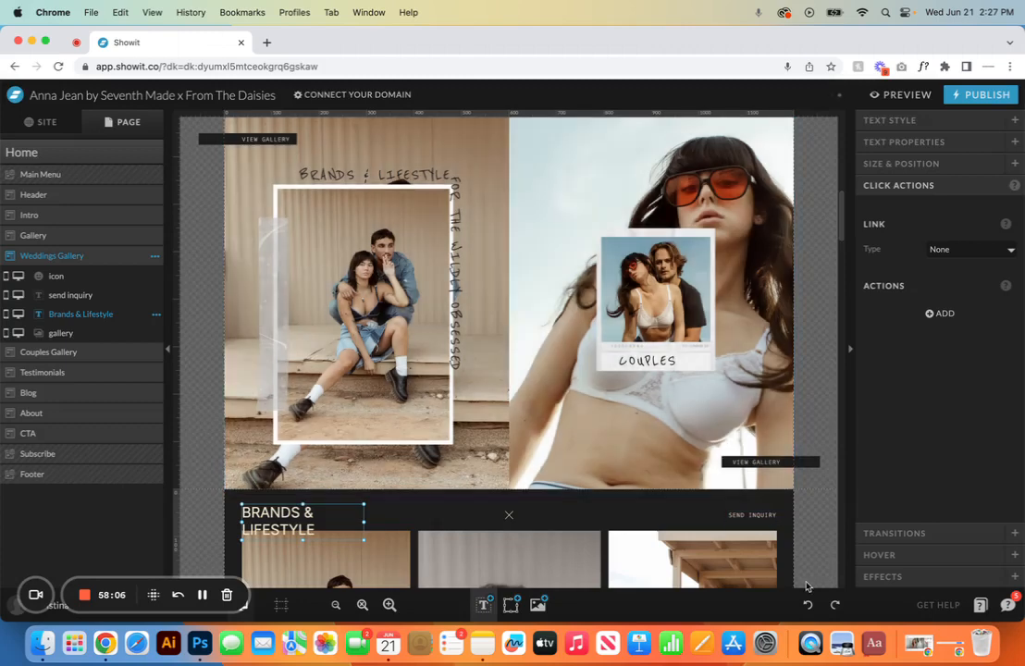
{"action": "left_click", "coordinate": [807, 604]}
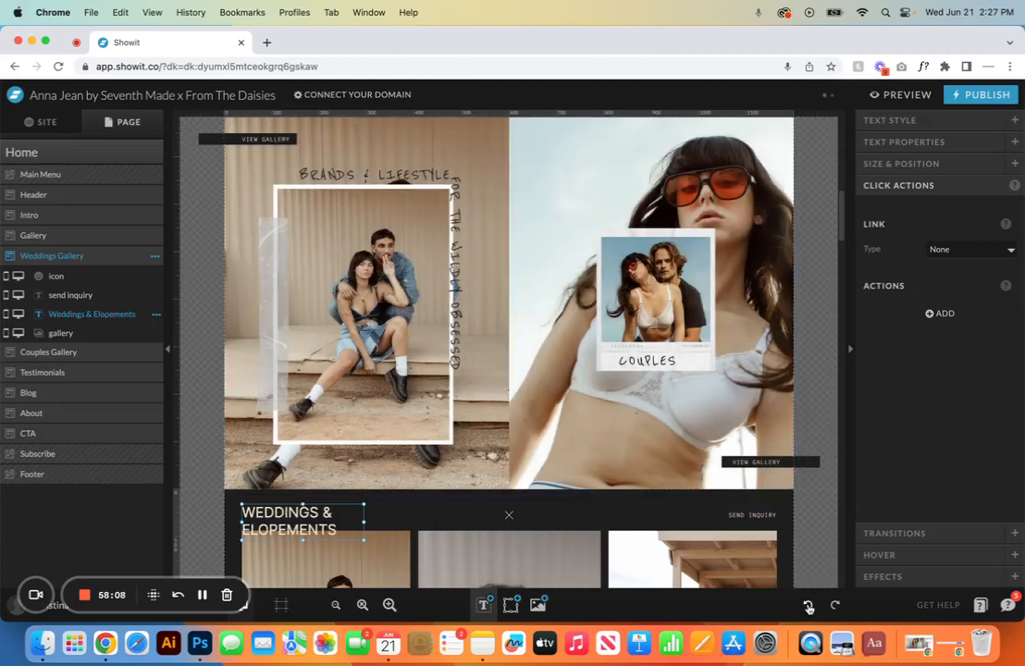
{"action": "left_click", "coordinate": [808, 605]}
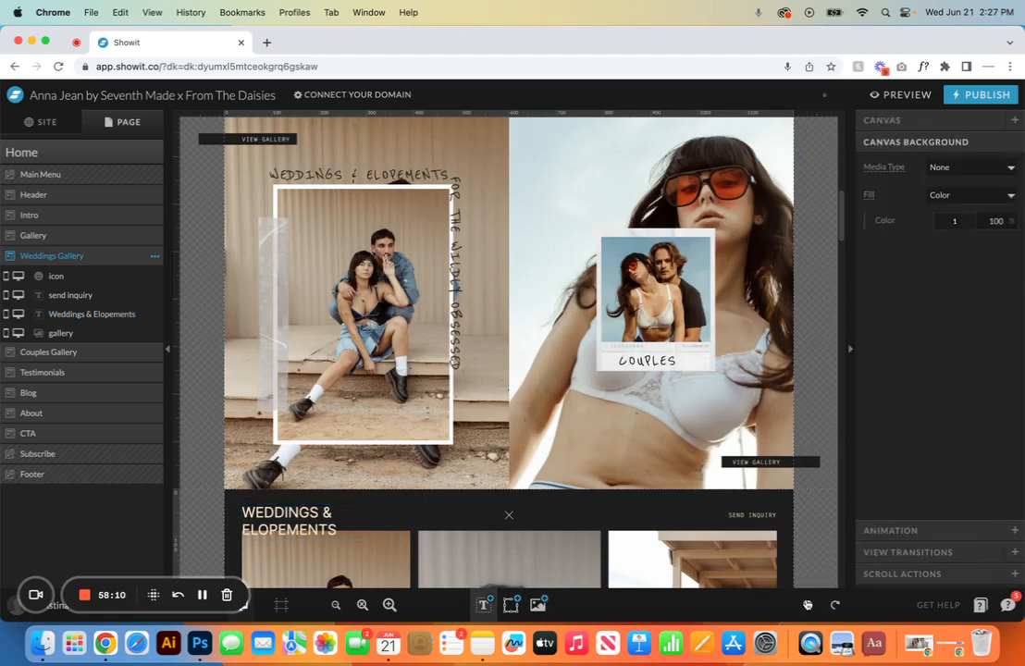
Step: Check the weddings & elopements text's click actions and the polaroid frame's image settings in the Gallery canvas
{"action": "left_click", "coordinate": [310, 176]}
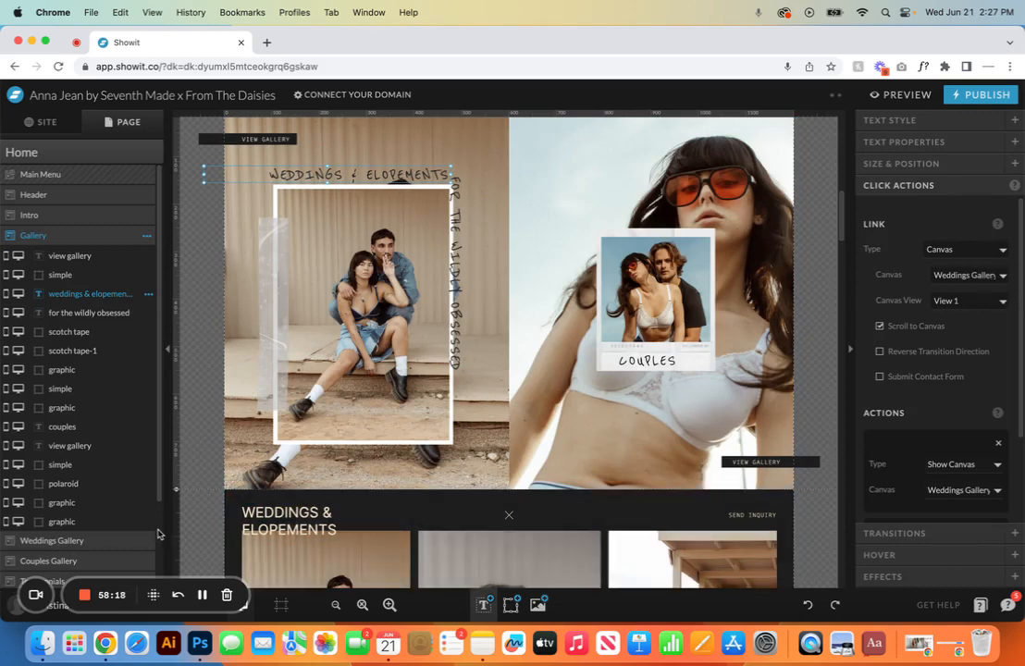
{"action": "left_click", "coordinate": [603, 259]}
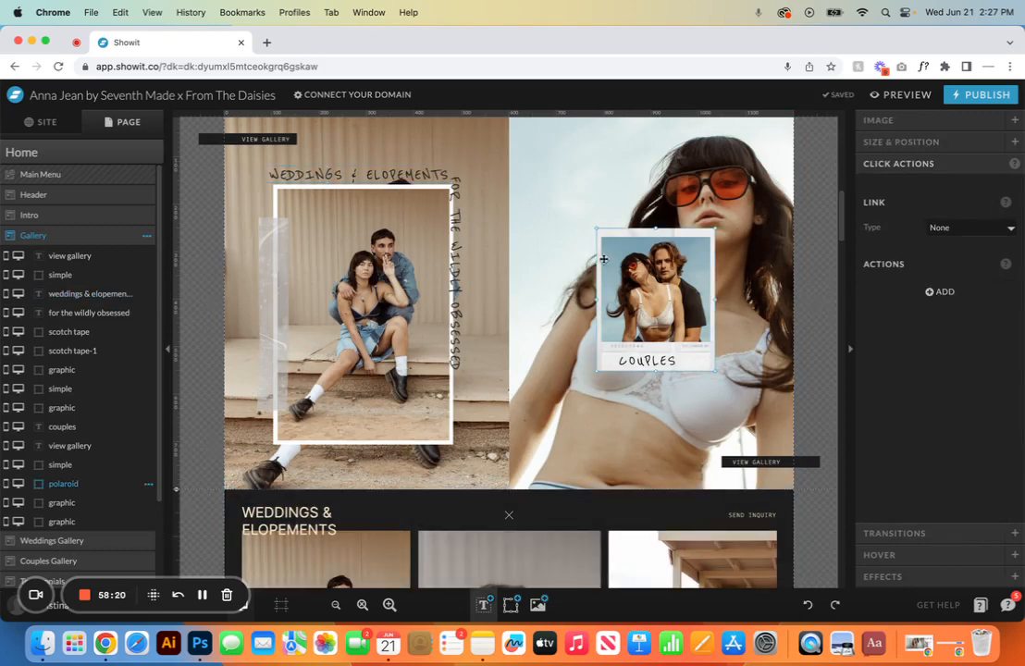
{"action": "scroll", "coordinate": [603, 260], "scroll_direction": "up", "scroll_amount": 1}
{"action": "scroll", "coordinate": [603, 260], "scroll_direction": "down", "scroll_amount": 1}
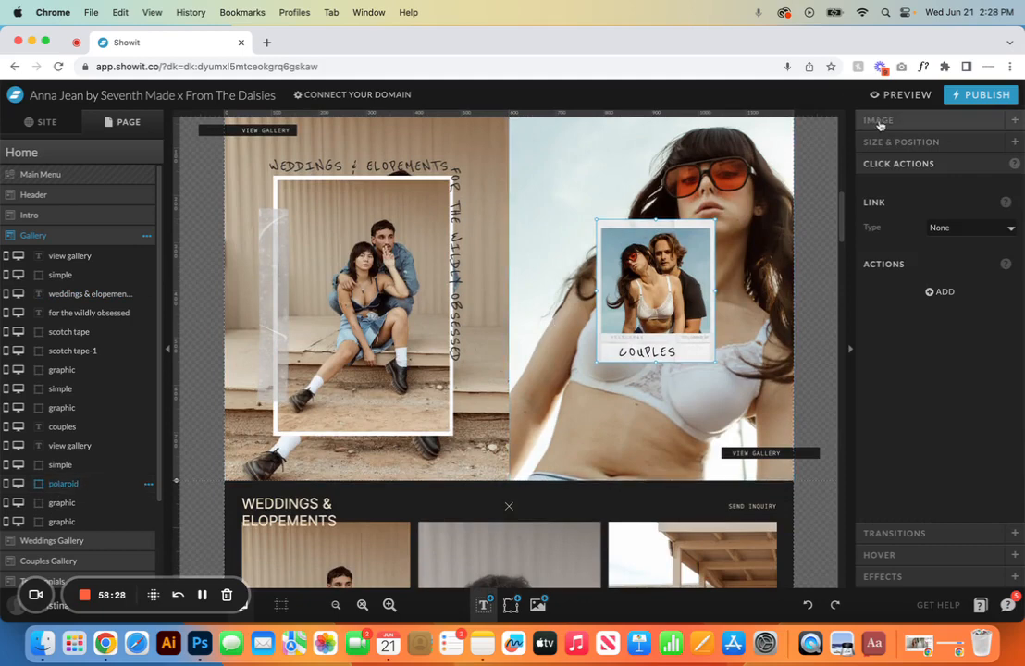
{"action": "left_click", "coordinate": [881, 120]}
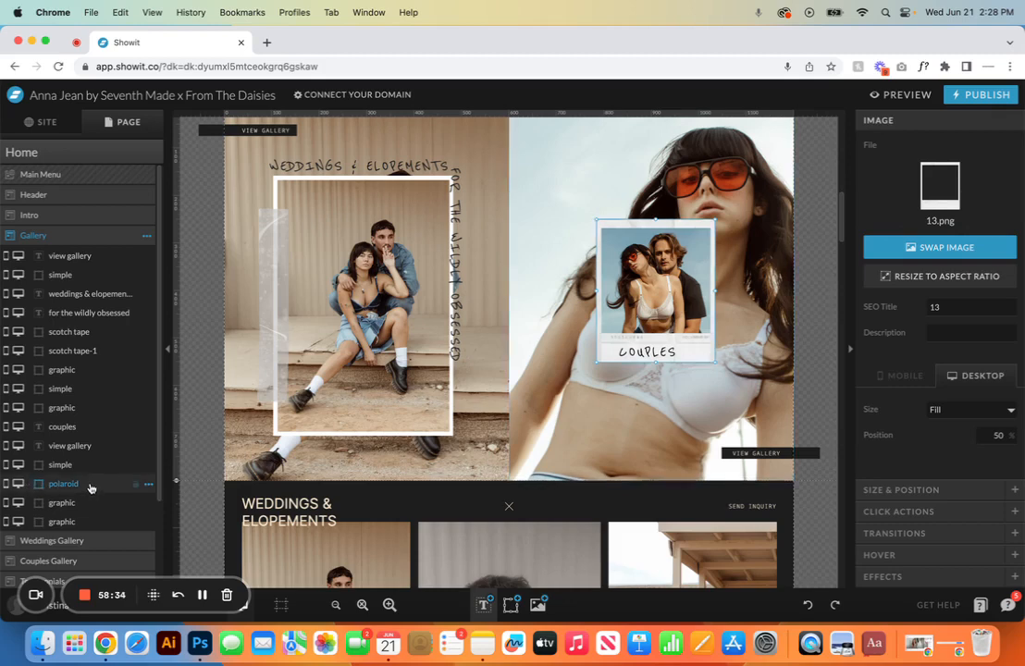
Step: Try replacing the photo inside the polaroid frame with fromthedaisies-6.jpg, and undo the swap
{"action": "left_click", "coordinate": [90, 503]}
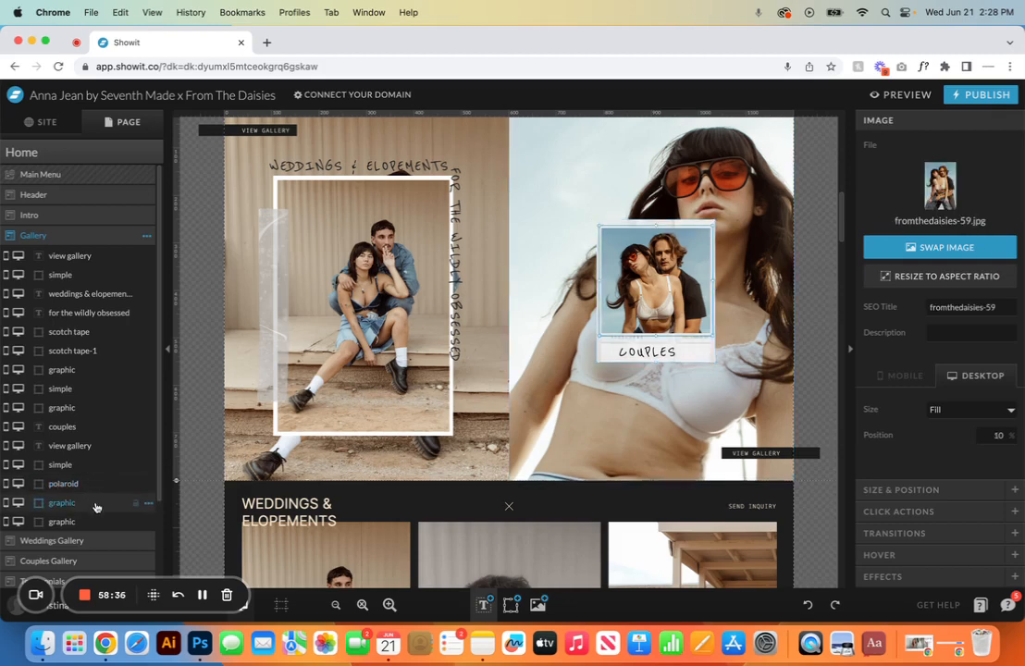
{"action": "left_click", "coordinate": [930, 201]}
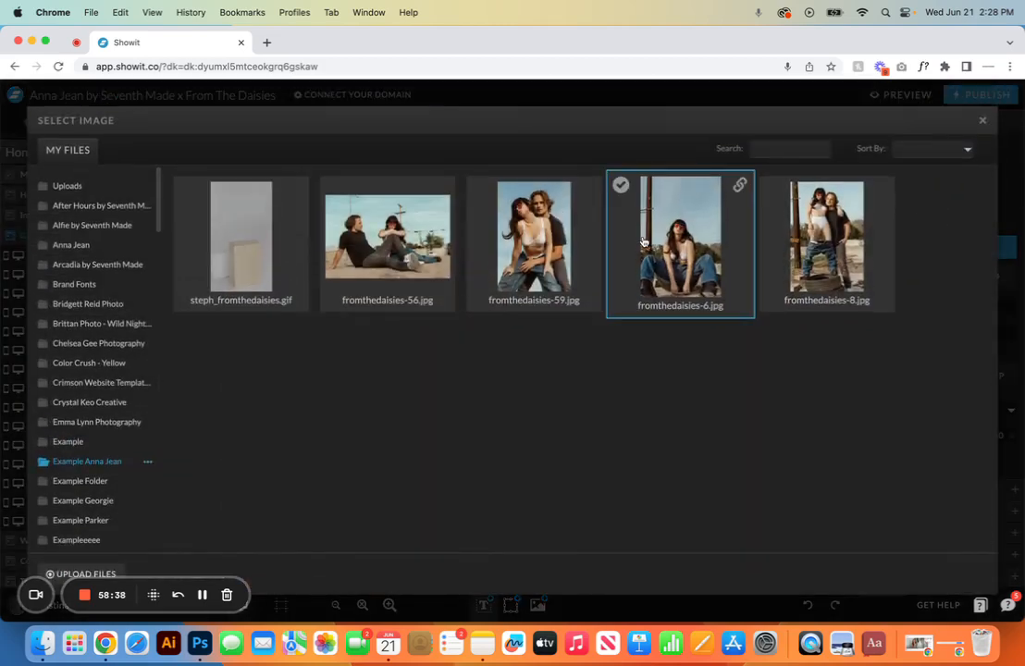
{"action": "left_click", "coordinate": [672, 245]}
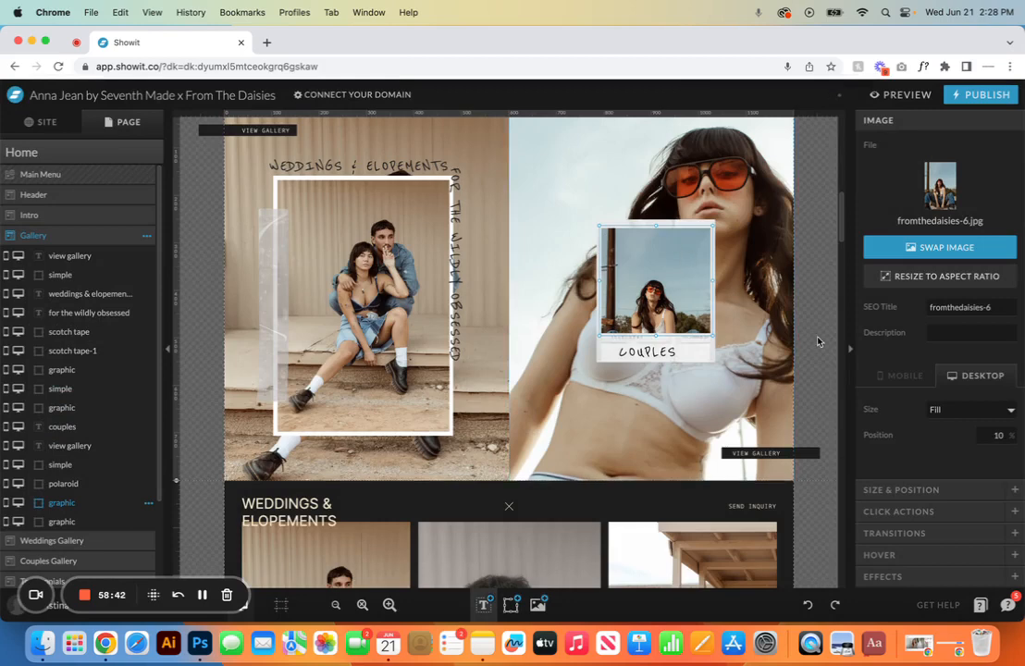
{"action": "left_click", "coordinate": [808, 604]}
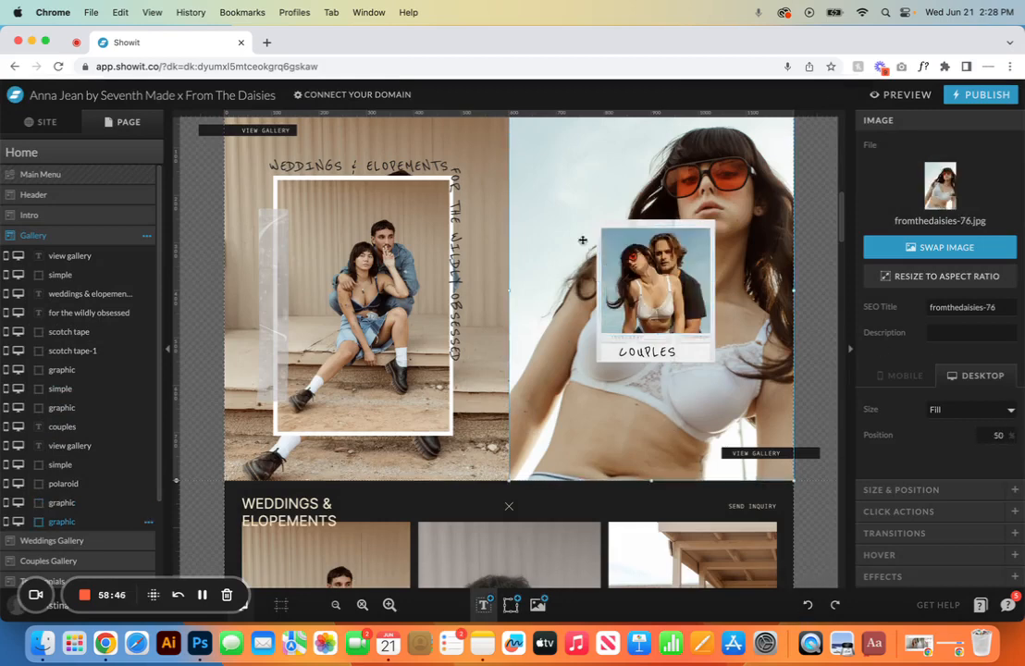
Step: Try replacing the large photo behind the polaroid with fromthedaisies-59.jpg, and undo the swap
{"action": "double_click", "coordinate": [610, 427]}
{"action": "double_click", "coordinate": [527, 253]}
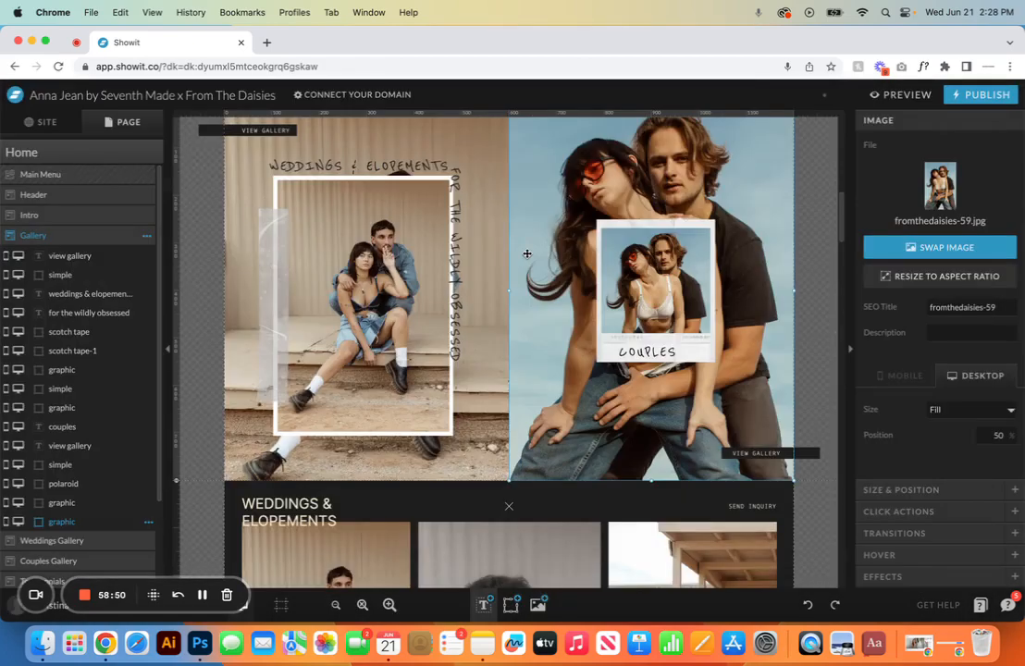
{"action": "left_click", "coordinate": [808, 605]}
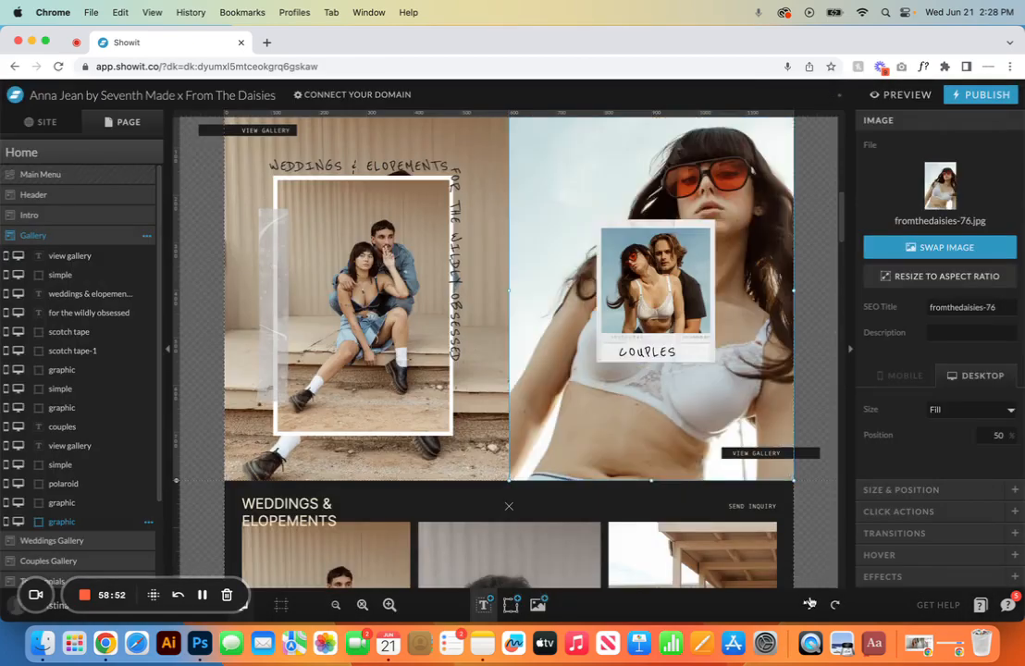
Step: Review the image list and gallery settings of the sliding gallery in the Couples Gallery canvas
{"action": "scroll", "coordinate": [728, 491], "scroll_direction": "down", "scroll_amount": 8}
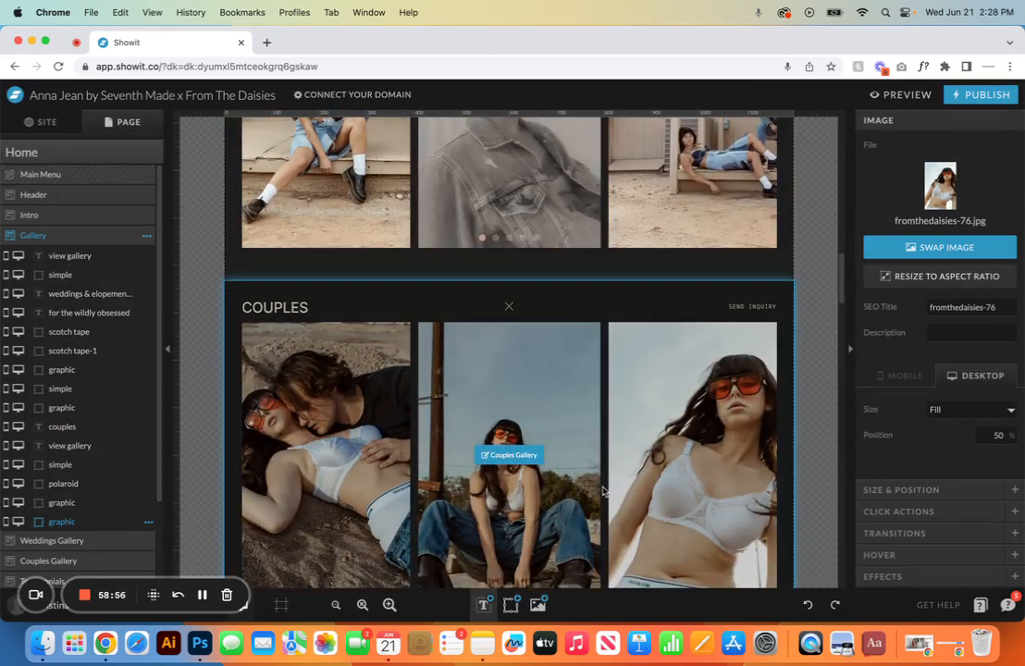
{"action": "scroll", "coordinate": [602, 492], "scroll_direction": "down", "scroll_amount": 3}
{"action": "left_click", "coordinate": [510, 297]}
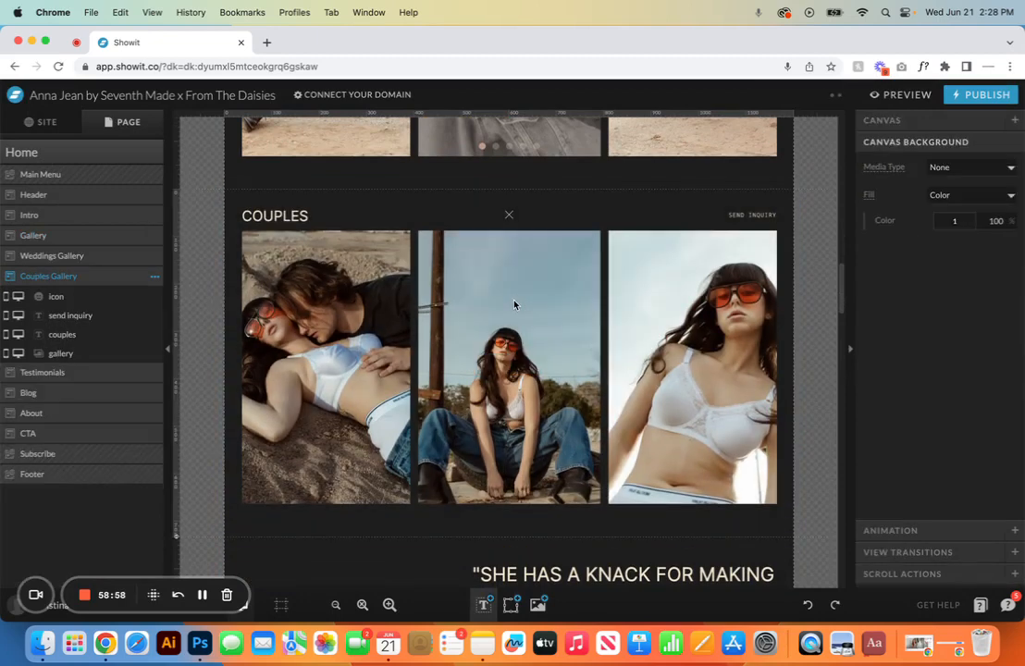
{"action": "left_click", "coordinate": [499, 292]}
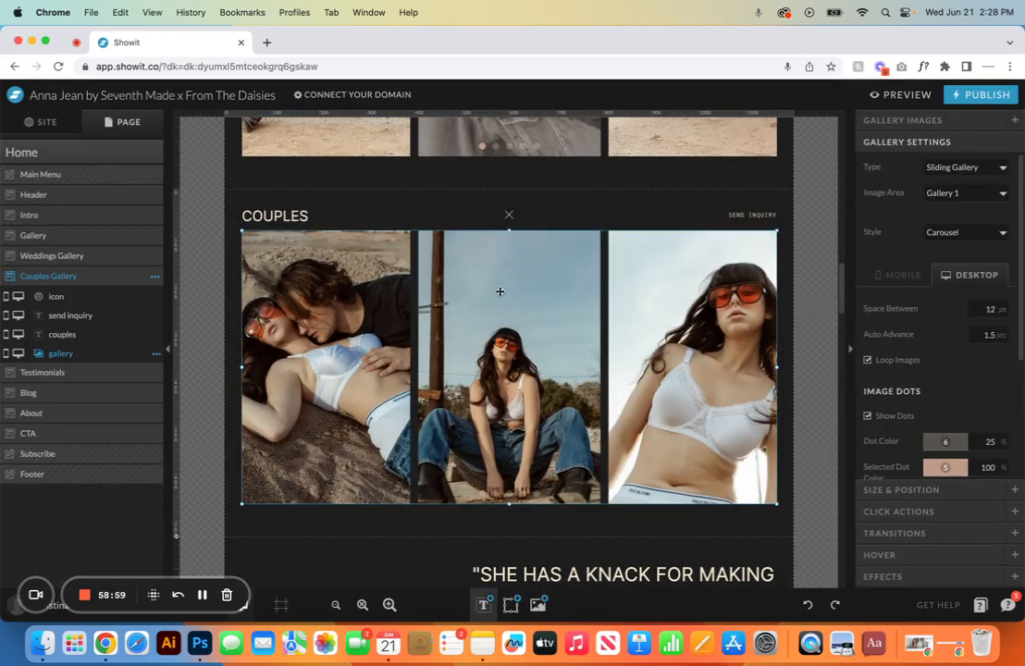
{"action": "left_click", "coordinate": [910, 121]}
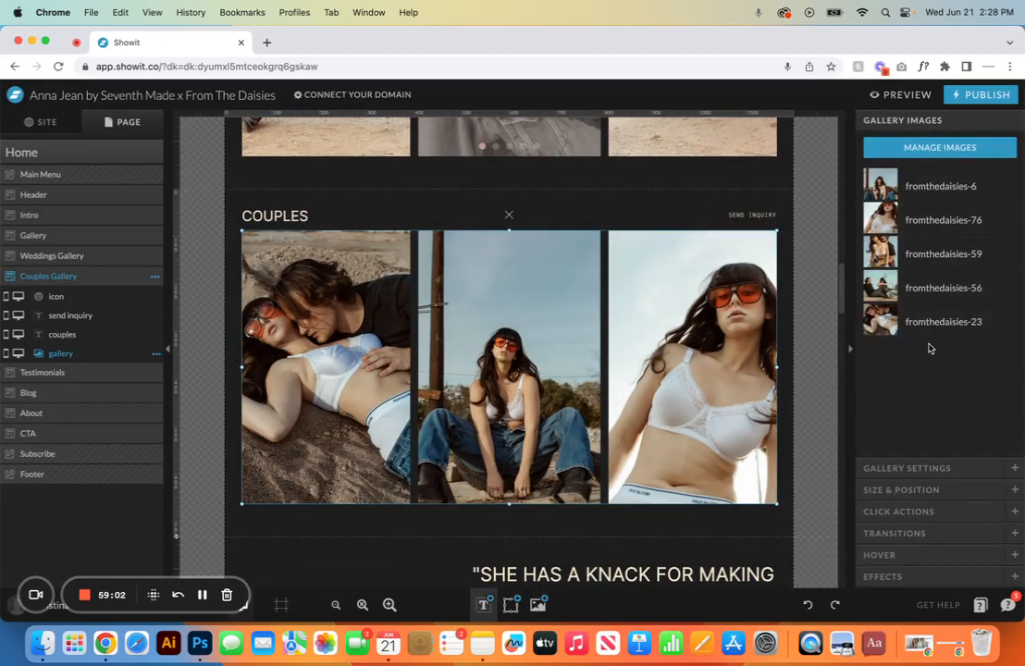
{"action": "left_click", "coordinate": [928, 468]}
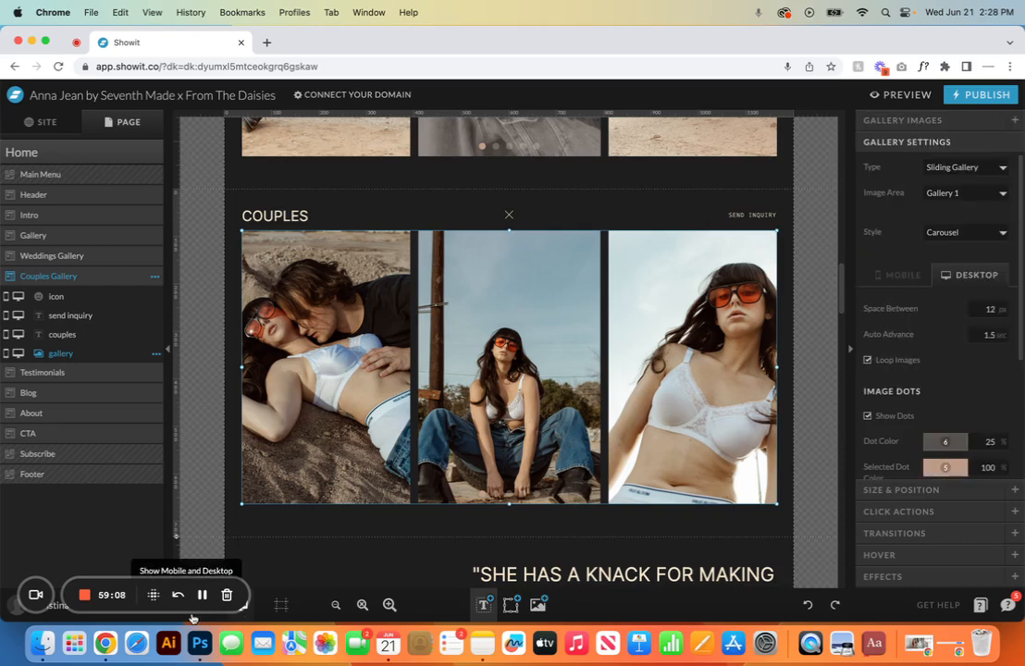
Step: Show the mobile and desktop layouts together and review the weddings and couples galleries on mobile
{"action": "left_click", "coordinate": [168, 537]}
{"action": "scroll", "coordinate": [306, 411], "scroll_direction": "down", "scroll_amount": 10}
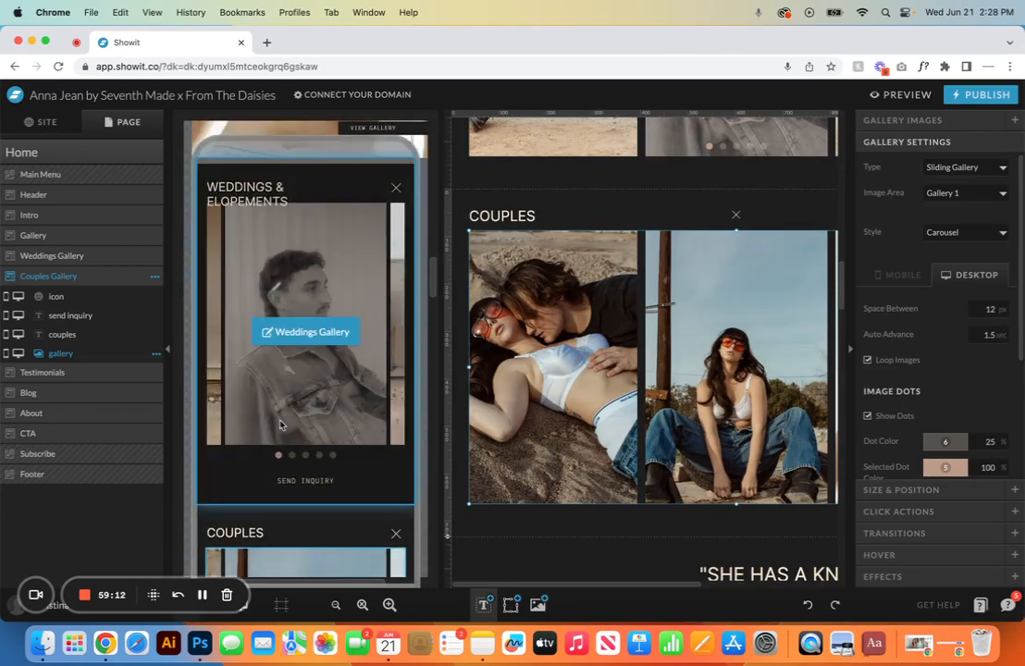
{"action": "scroll", "coordinate": [322, 402], "scroll_direction": "down", "scroll_amount": 5}
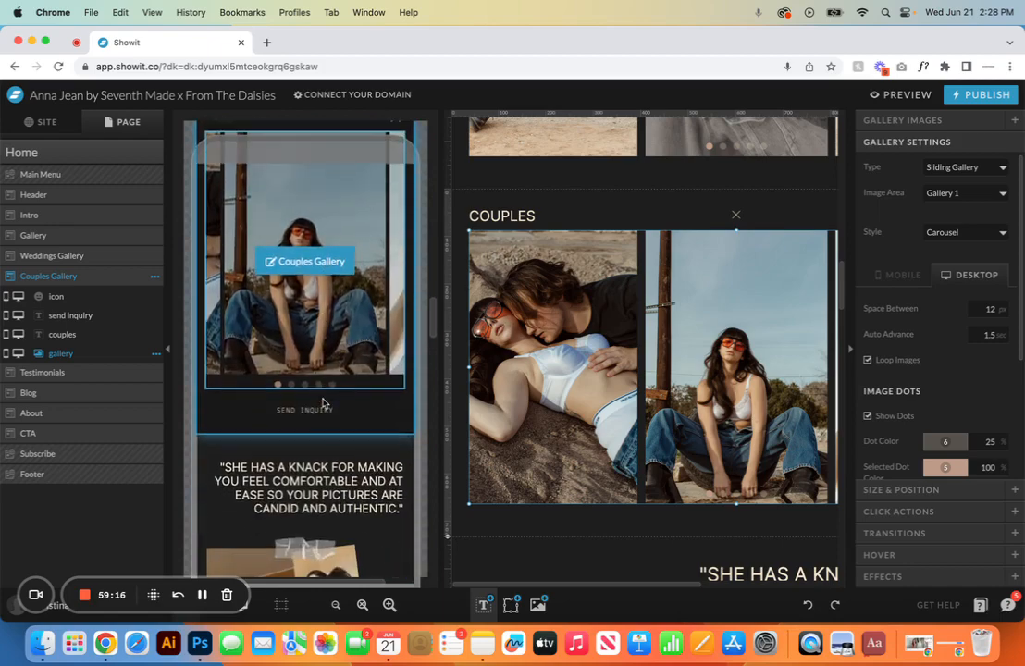
Step: Examine the quote, testimonial paragraph, lovers names, number and two photos that make up View 1 of the Testimonials canvas
{"action": "left_click", "coordinate": [99, 374]}
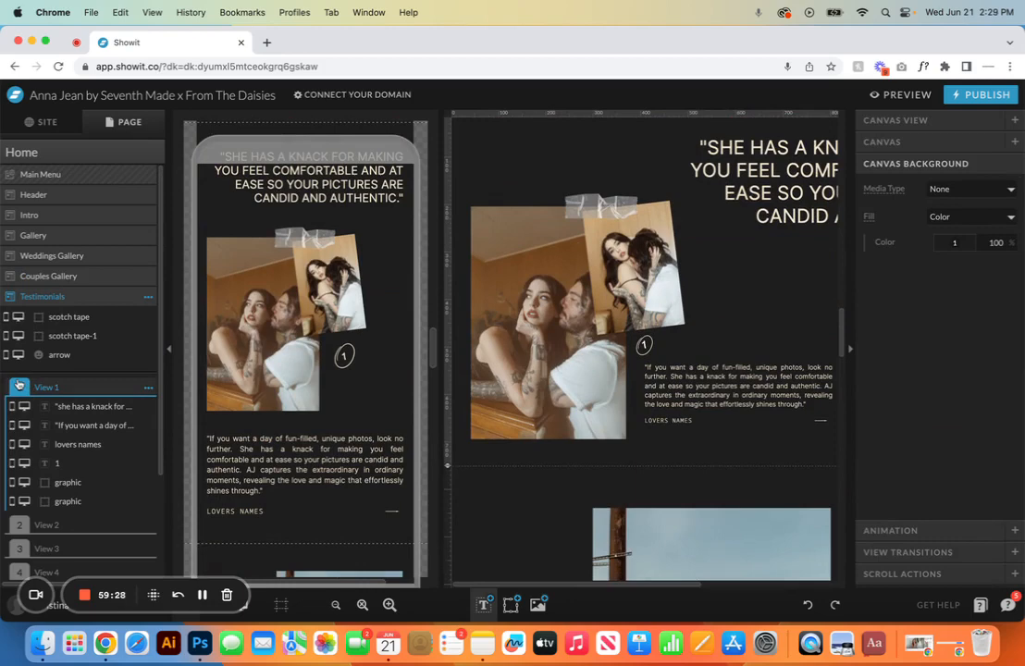
{"action": "left_click", "coordinate": [79, 406]}
{"action": "left_click", "coordinate": [74, 424]}
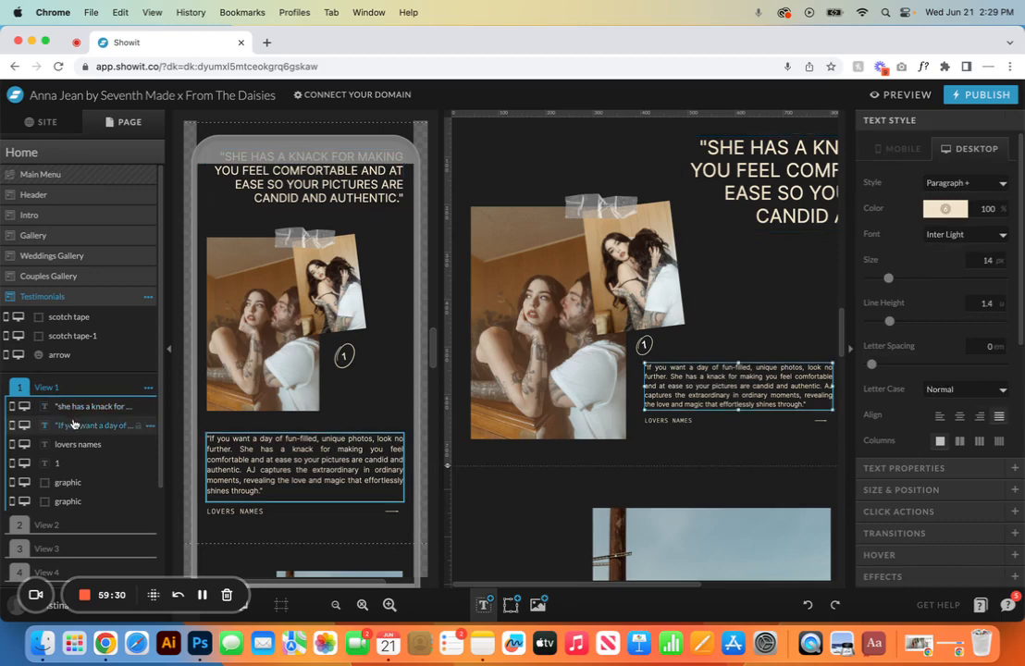
{"action": "left_click", "coordinate": [76, 444]}
{"action": "left_click", "coordinate": [76, 463]}
{"action": "left_click", "coordinate": [75, 482]}
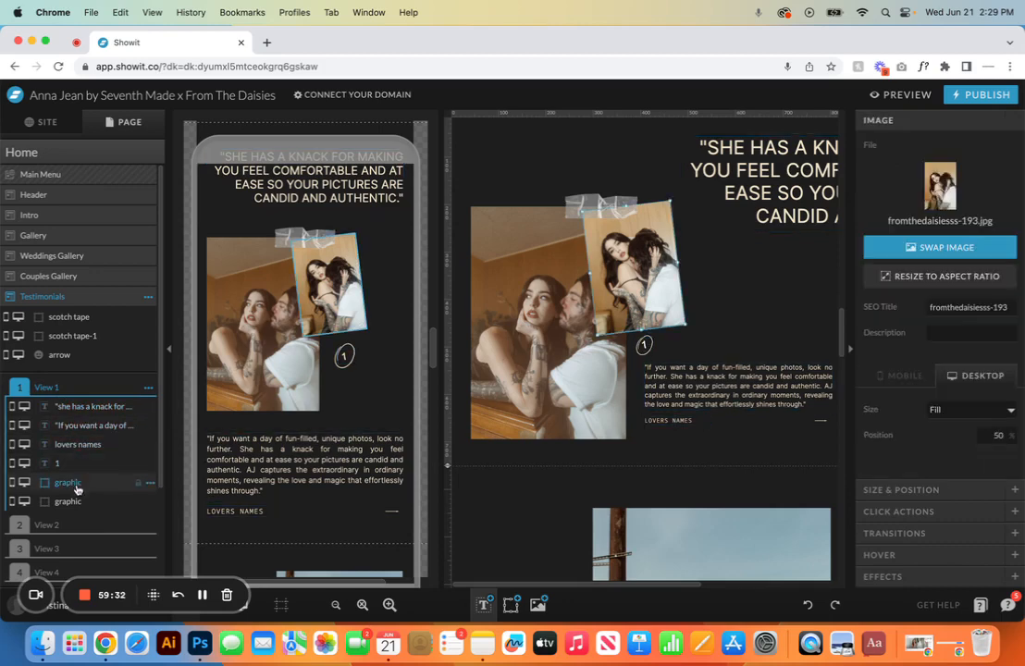
{"action": "left_click", "coordinate": [72, 501]}
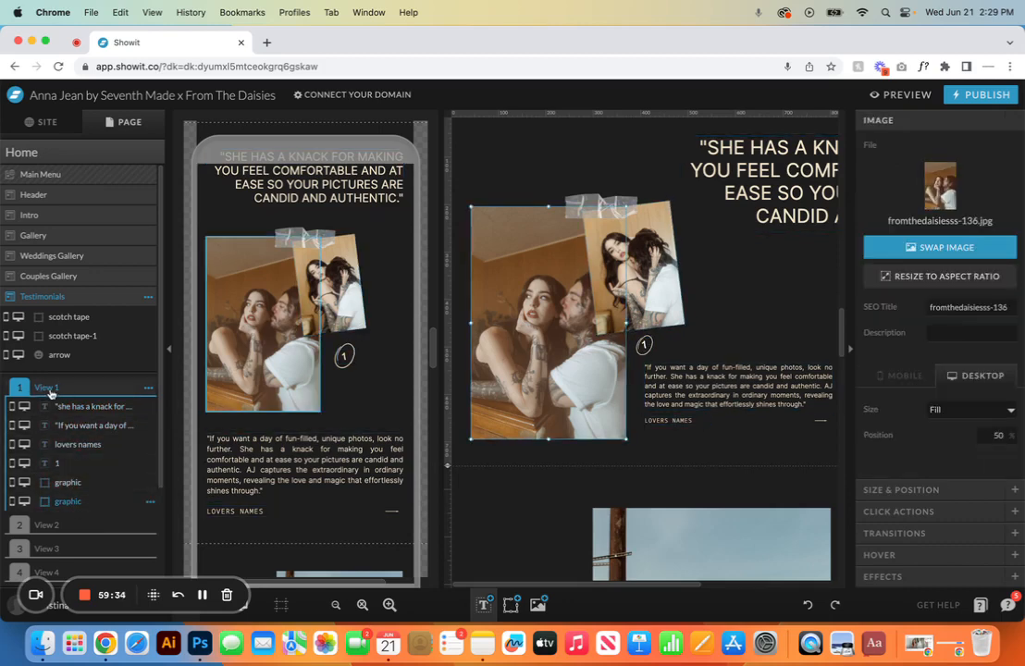
Step: Try swapping View 1's large photo for fromthedaisies-56.jpg and its polaroid photo for fromthedaisies-59.jpg, and undo both swaps
{"action": "double_click", "coordinate": [266, 368]}
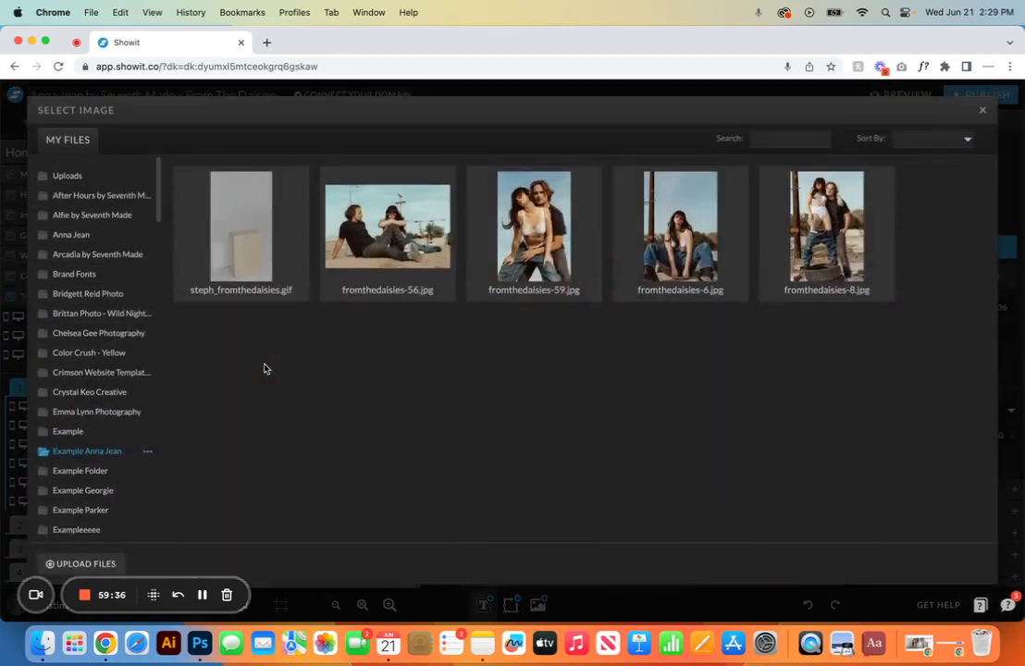
{"action": "double_click", "coordinate": [328, 292]}
{"action": "double_click", "coordinate": [328, 294]}
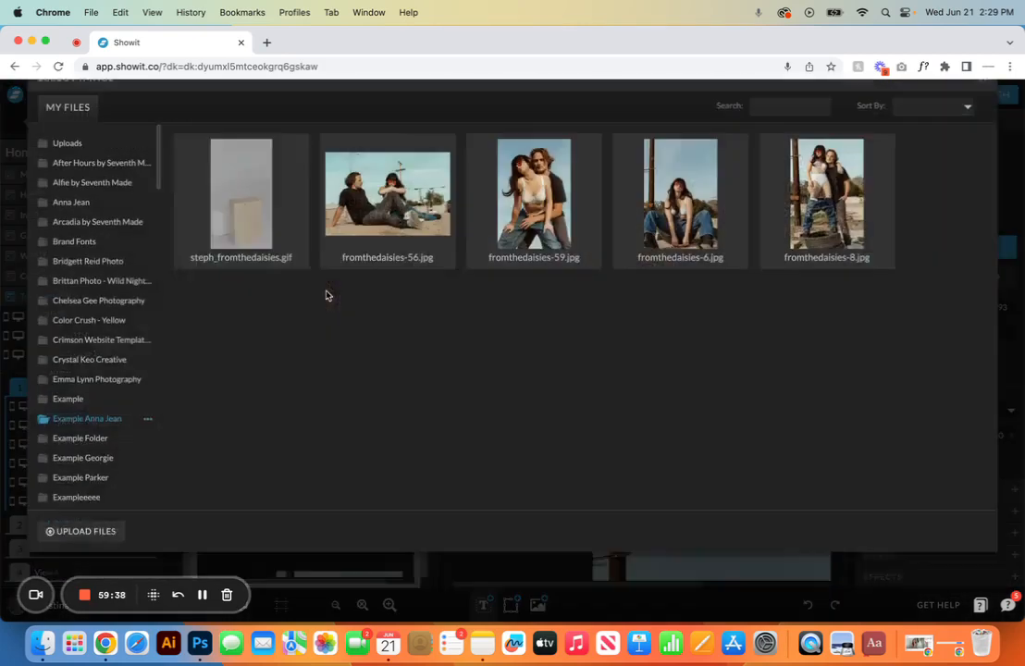
{"action": "double_click", "coordinate": [528, 242]}
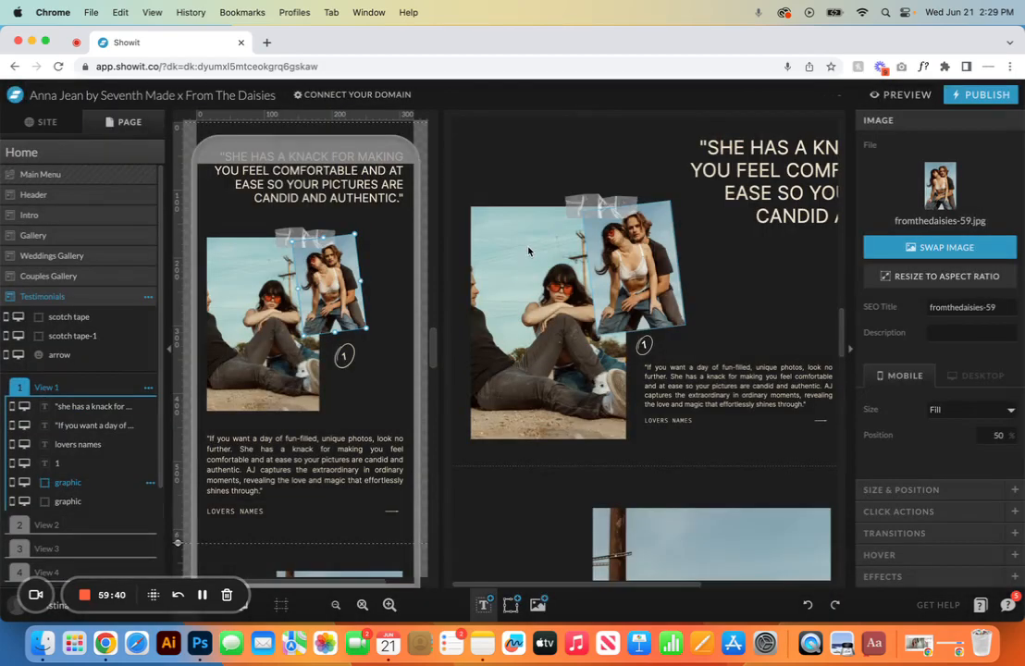
{"action": "left_click", "coordinate": [805, 605]}
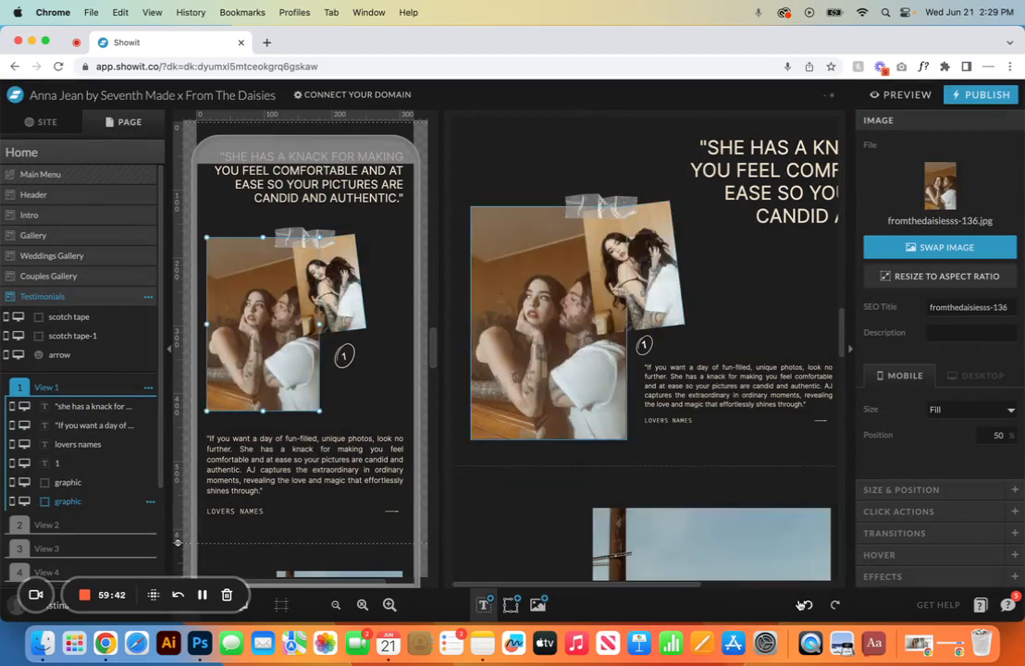
Step: Open View 1's testimonial paragraph for text editing on mobile, select its whole text, and close the editor
{"action": "left_click", "coordinate": [232, 465]}
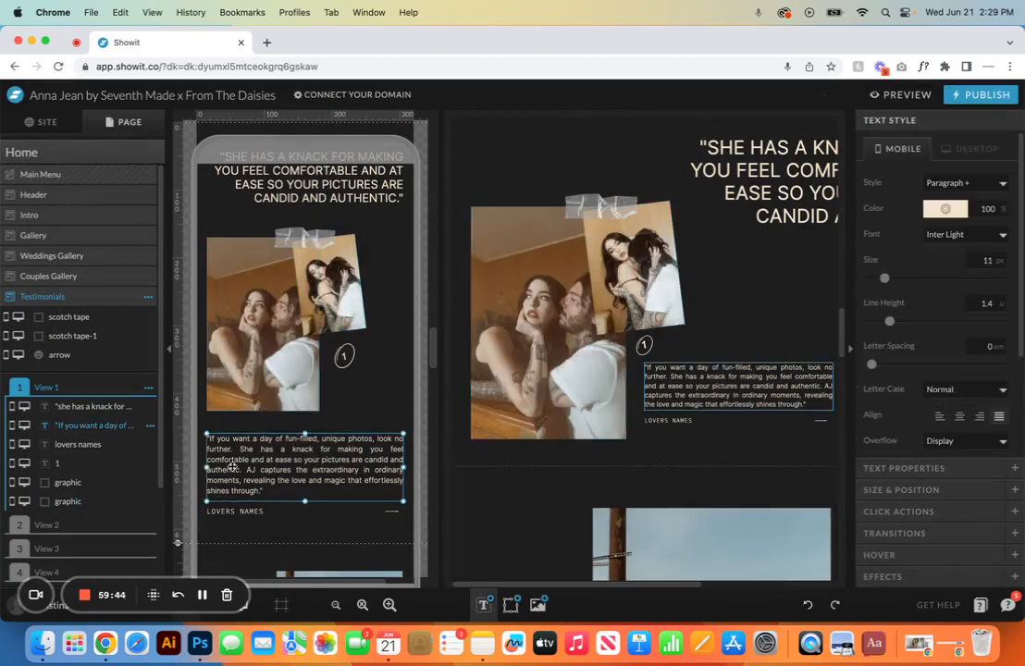
{"action": "double_click", "coordinate": [231, 465]}
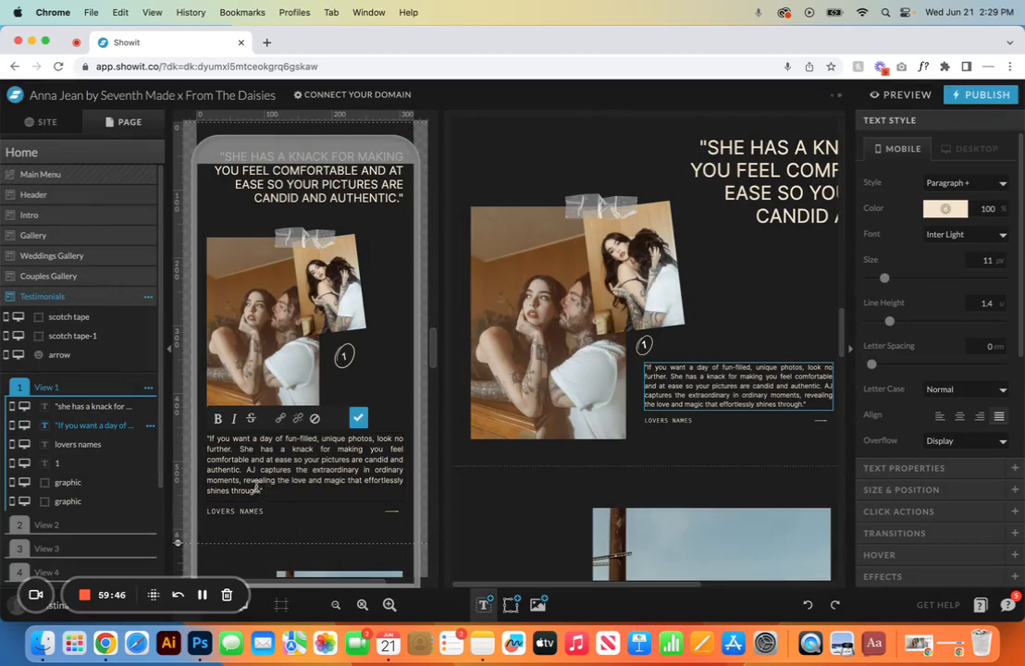
{"action": "left_click_drag", "start_coordinate": [270, 491], "coordinate": [176, 427]}
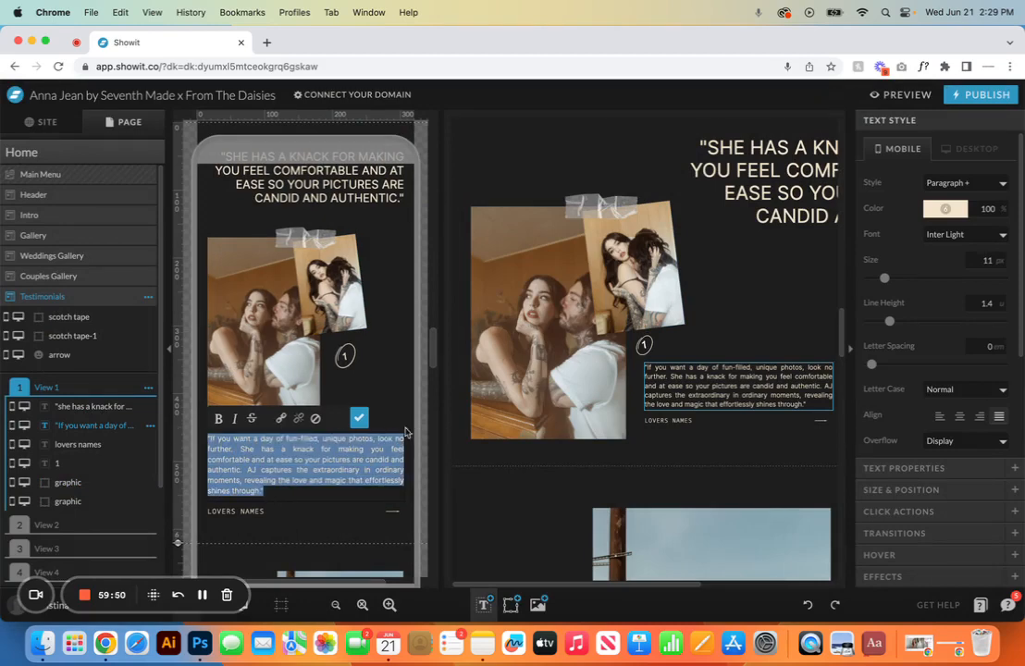
{"action": "left_click", "coordinate": [359, 422]}
Step: Widen View 1's lovers names text box on mobile until it ends just before the arrow, and select its text for editing
{"action": "left_click", "coordinate": [259, 514]}
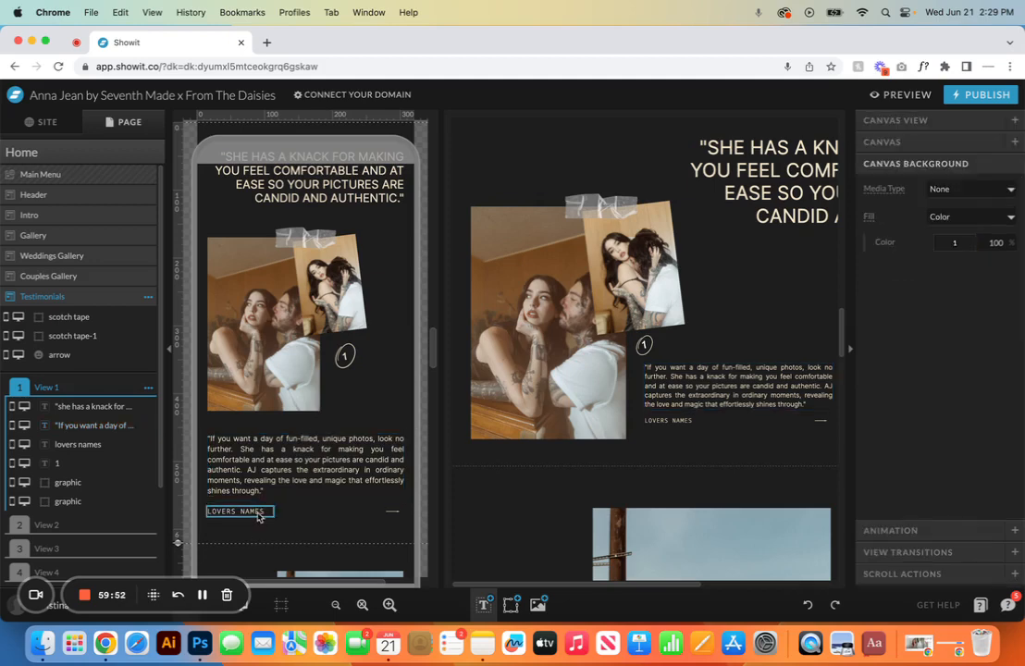
{"action": "left_click", "coordinate": [259, 514]}
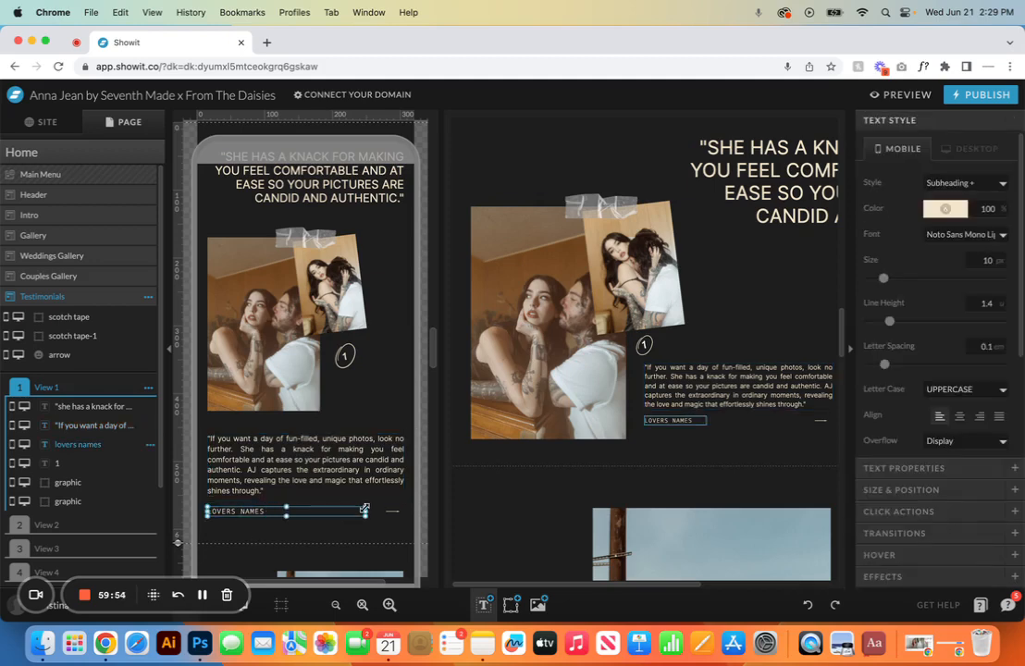
{"action": "double_click", "coordinate": [268, 511]}
{"action": "triple_click", "coordinate": [268, 514]}
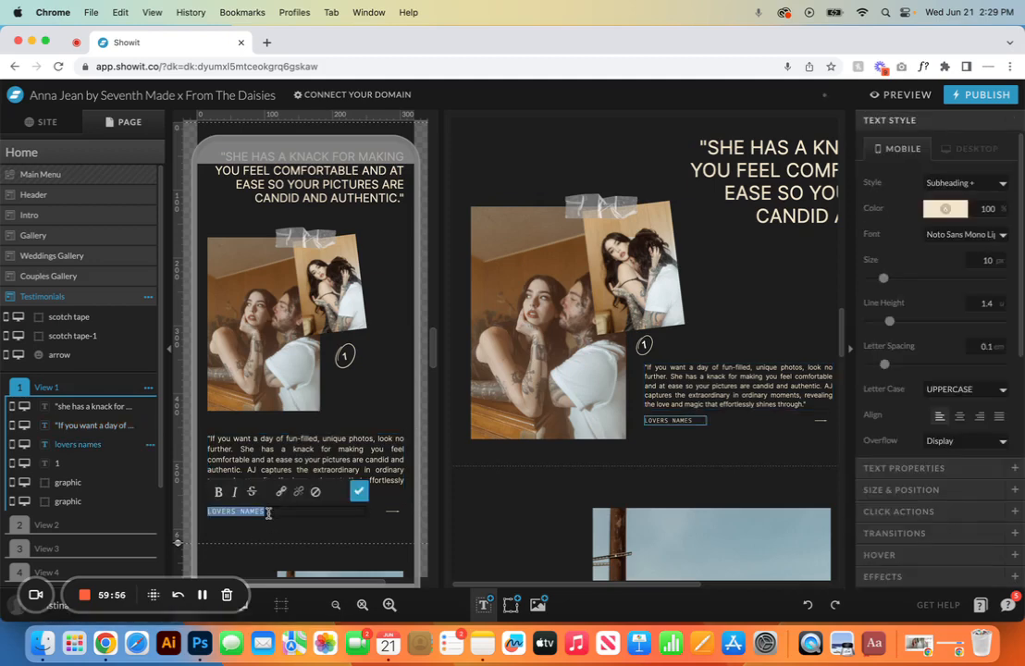
{"action": "left_click", "coordinate": [359, 491]}
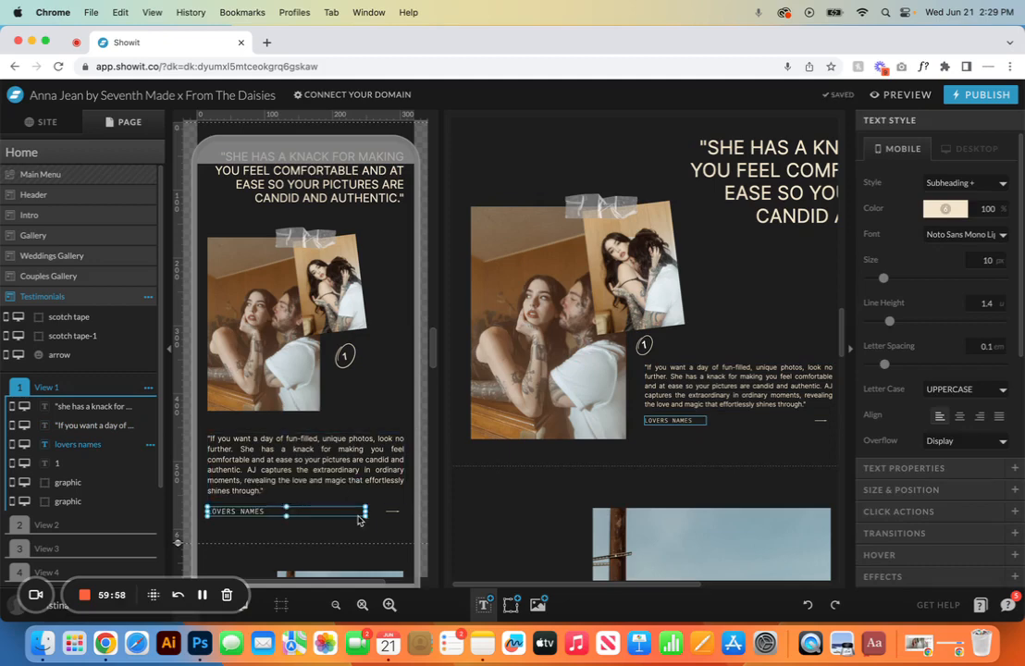
Step: Review the arrow's click action link settings and compare Views 1, 2 and 3 of the Testimonials canvas
{"action": "left_click", "coordinate": [391, 511]}
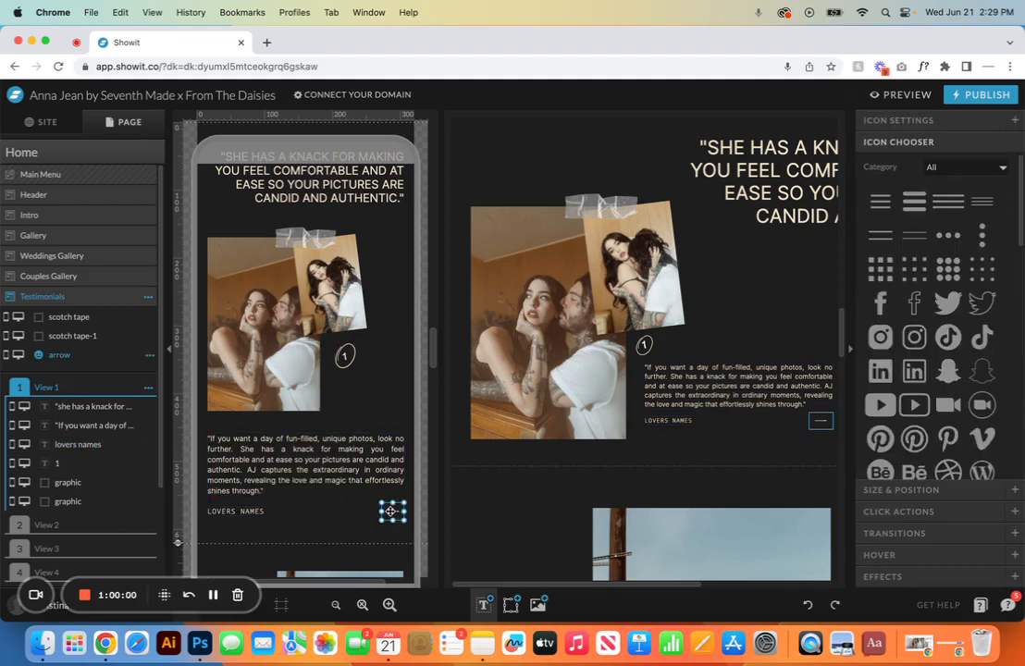
{"action": "left_click", "coordinate": [929, 511]}
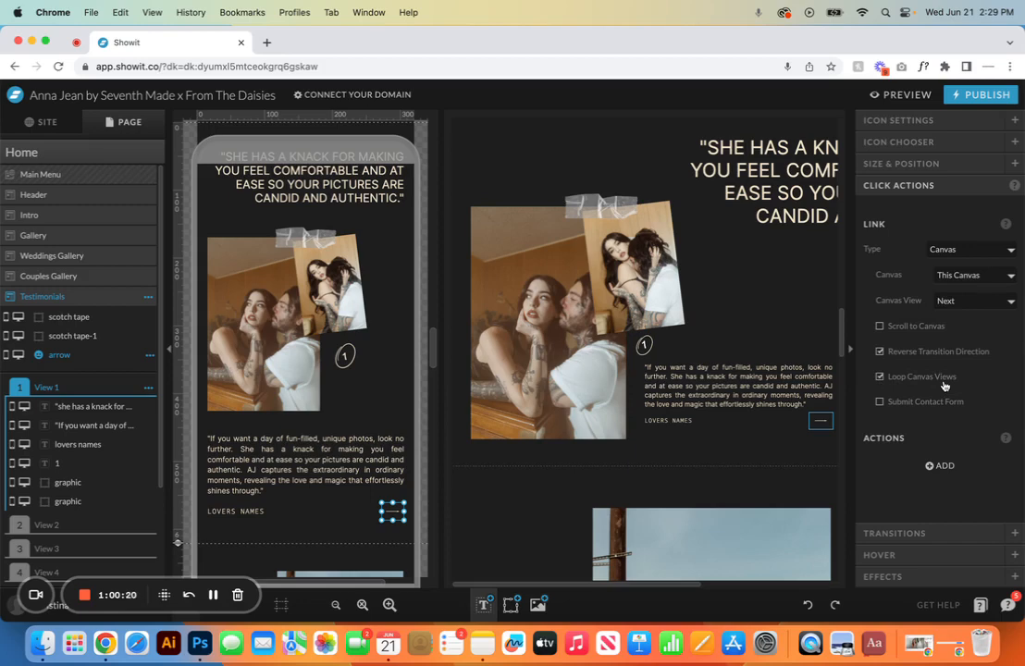
{"action": "scroll", "coordinate": [108, 450], "scroll_direction": "down", "scroll_amount": 2}
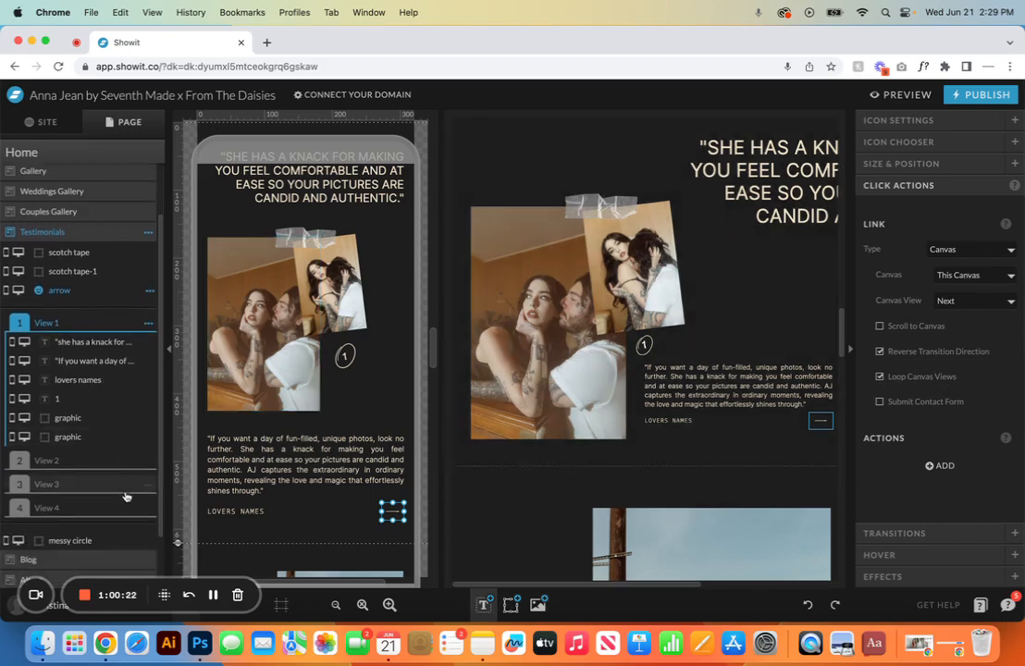
{"action": "left_click", "coordinate": [18, 460]}
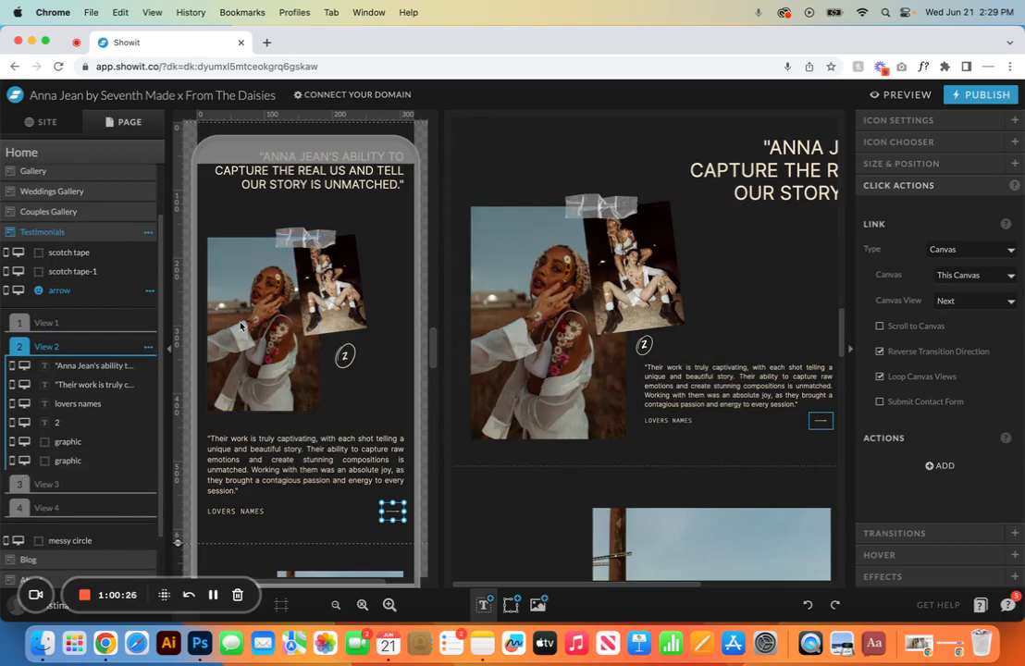
{"action": "left_click", "coordinate": [19, 323]}
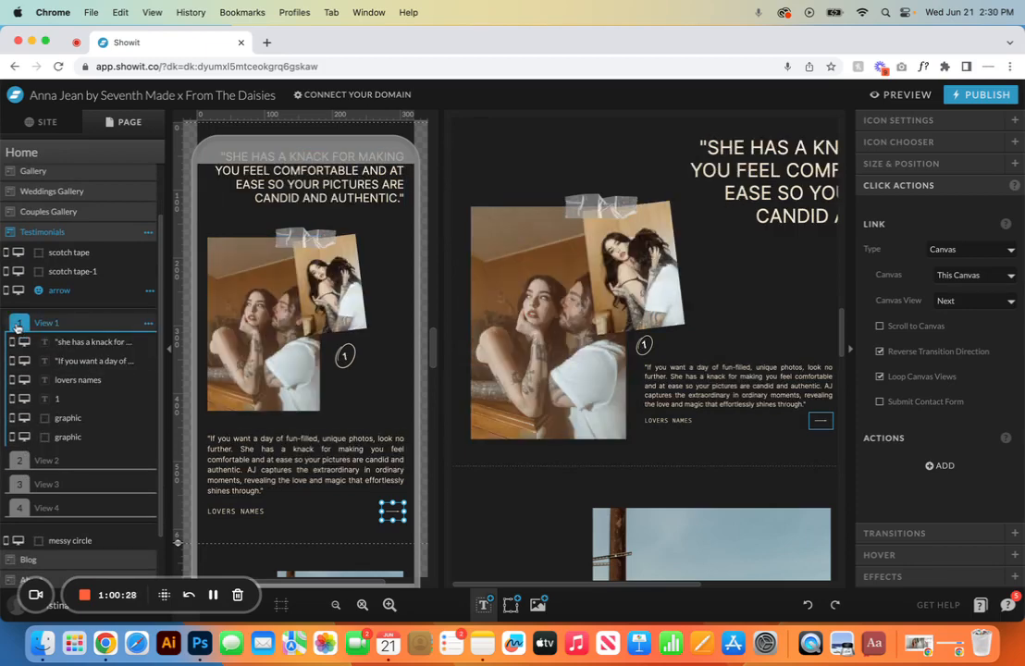
{"action": "left_click", "coordinate": [19, 460]}
{"action": "left_click", "coordinate": [20, 482]}
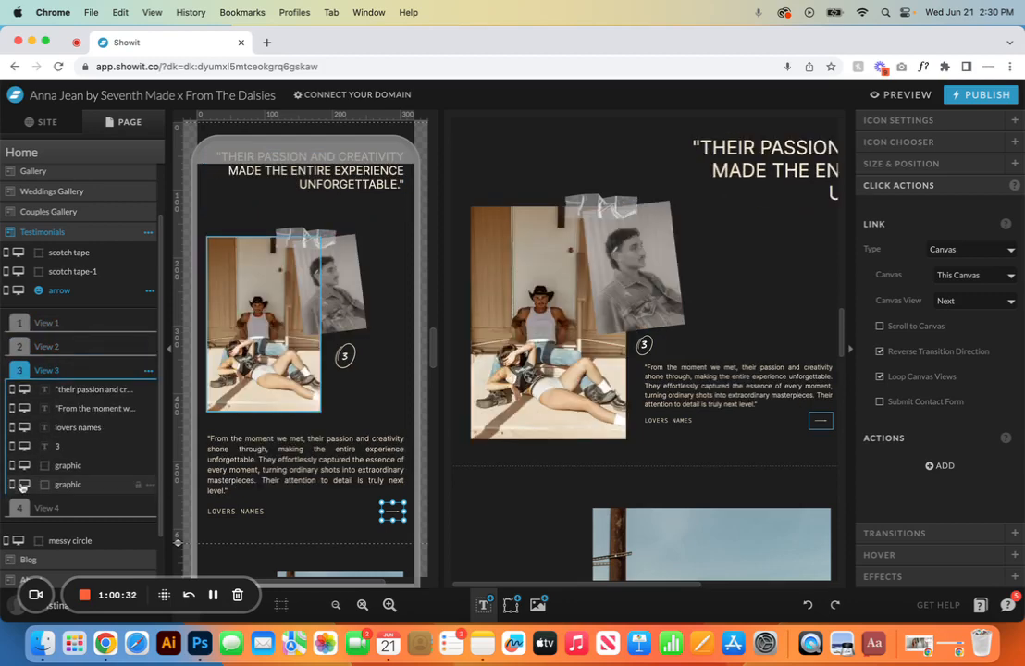
Step: Hide View 3's large photo on desktop, and try lengthening the testimonial paragraph's mobile text box before shrinking it back
{"action": "left_click", "coordinate": [23, 485]}
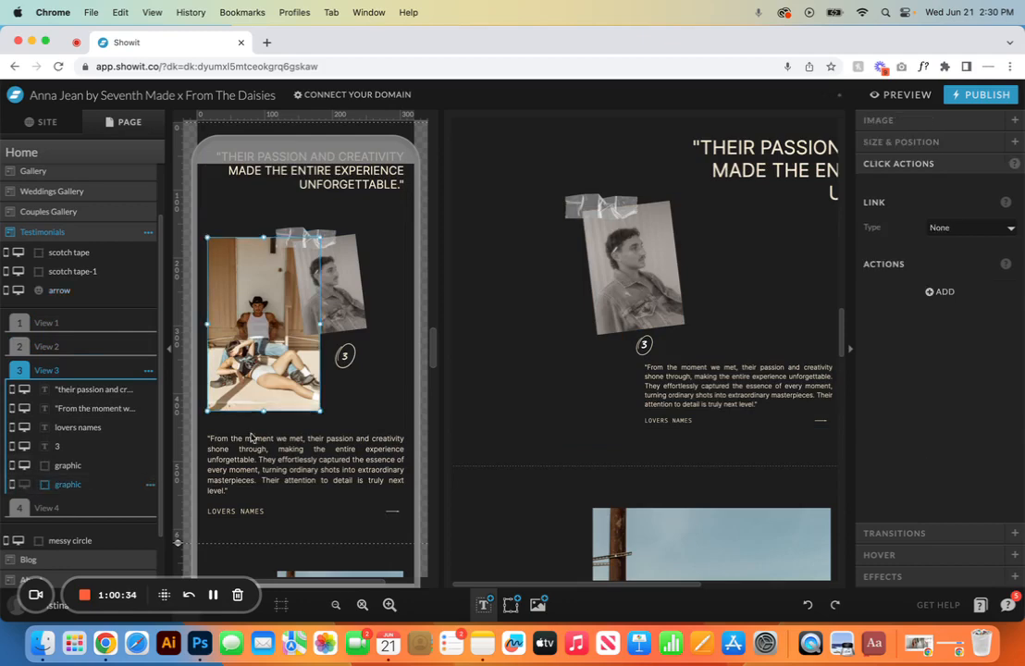
{"action": "left_click", "coordinate": [335, 448]}
{"action": "left_click_drag", "start_coordinate": [305, 500], "coordinate": [305, 535]}
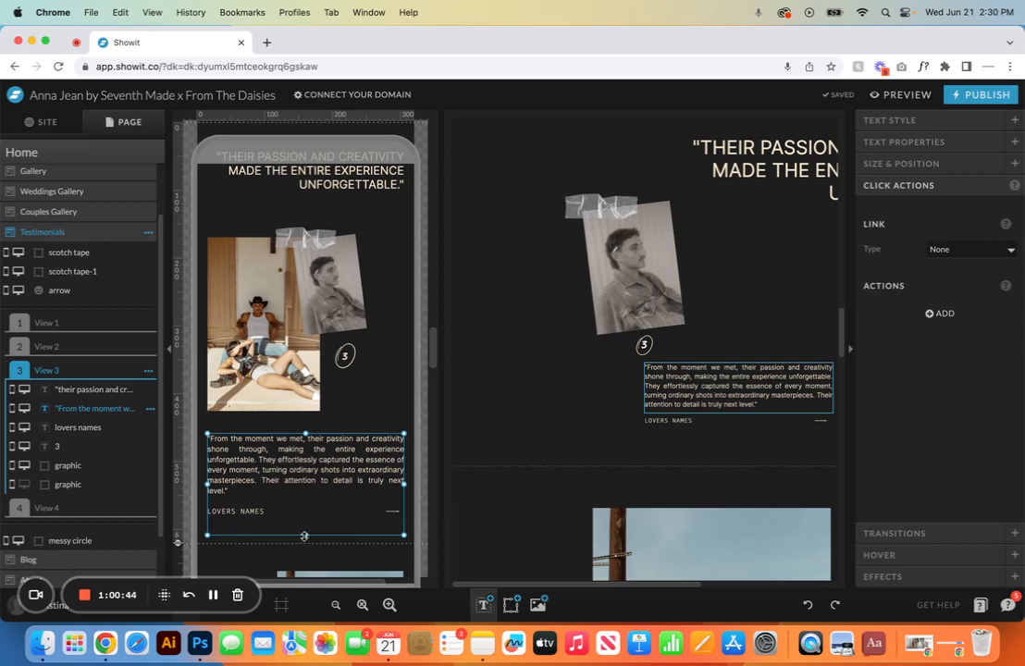
{"action": "left_click_drag", "start_coordinate": [306, 536], "coordinate": [310, 501]}
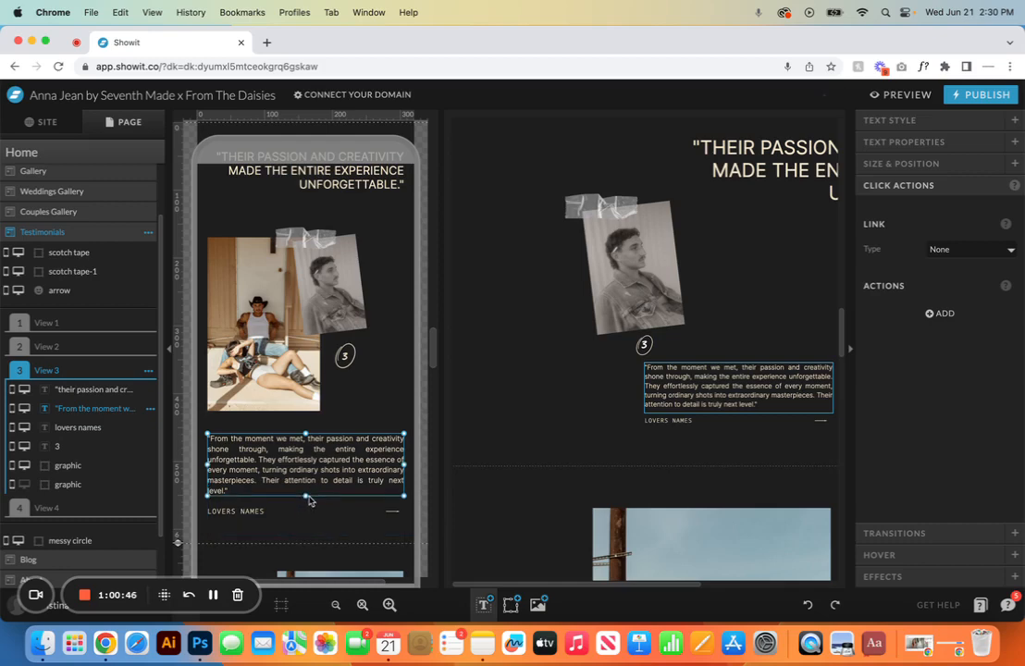
Step: Try moving the mobile arrow from beside the lovers names to just above the testimonial paragraph in View 3
{"action": "left_click", "coordinate": [274, 511]}
{"action": "left_click", "coordinate": [261, 511]}
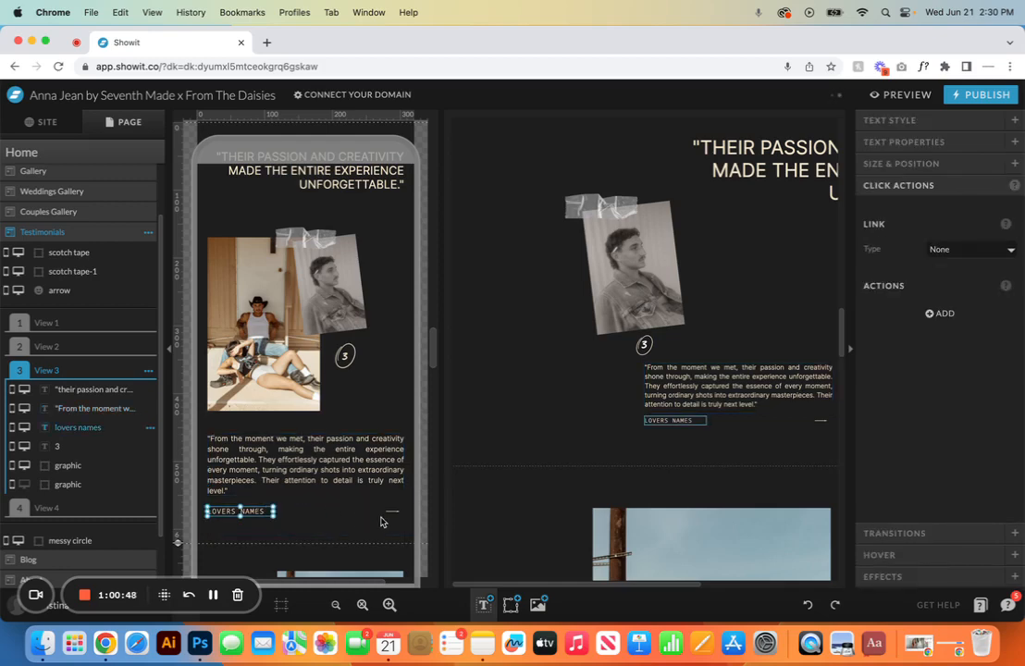
{"action": "left_click", "coordinate": [341, 444], "text": "shift"}
{"action": "left_click", "coordinate": [344, 176], "text": "shift"}
{"action": "left_click", "coordinate": [392, 515], "text": "shift"}
{"action": "left_click", "coordinate": [390, 529]}
{"action": "left_click", "coordinate": [391, 510]}
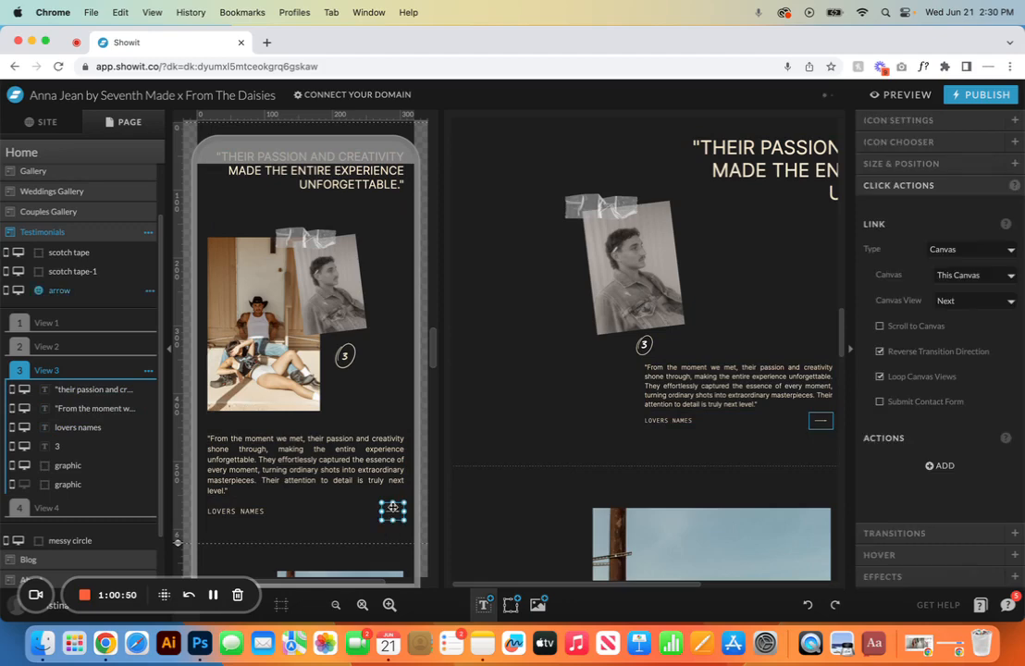
{"action": "left_click", "coordinate": [244, 510]}
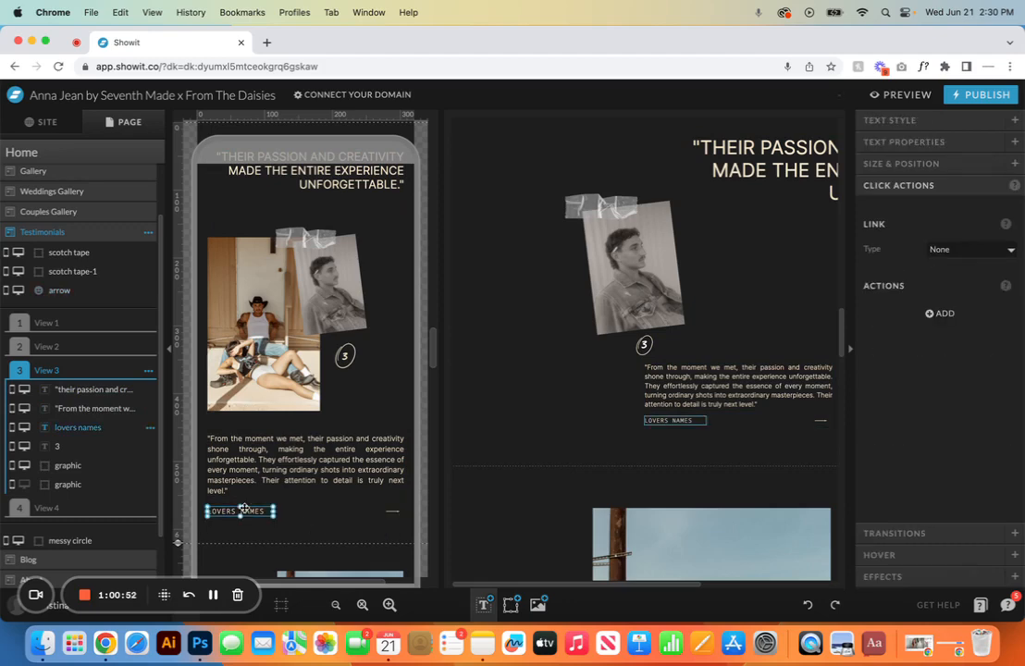
{"action": "left_click", "coordinate": [347, 471]}
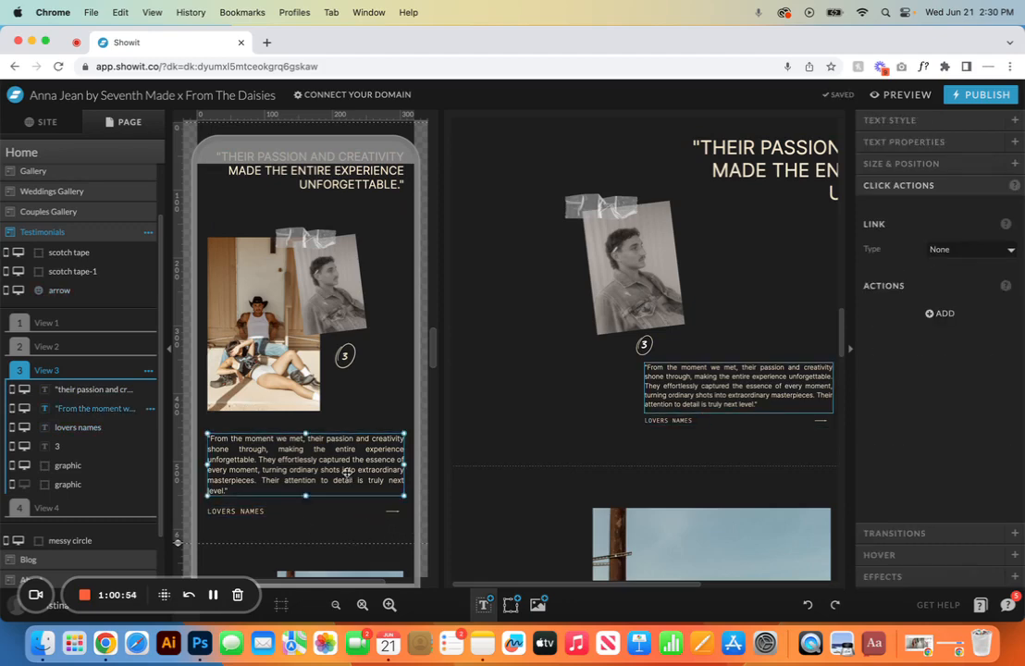
{"action": "left_click", "coordinate": [393, 511]}
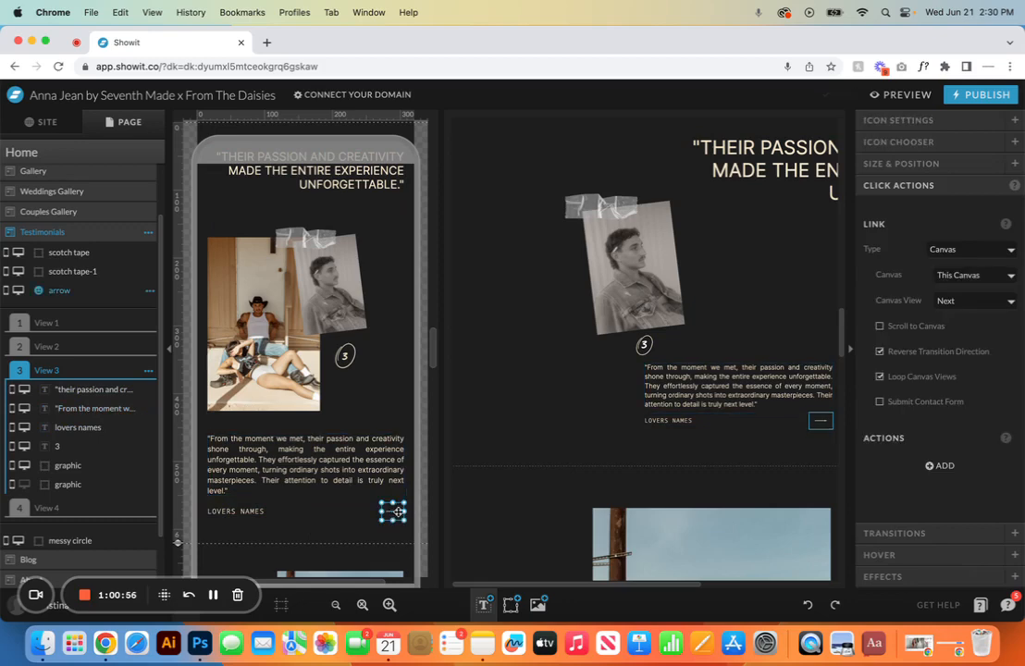
{"action": "left_click_drag", "start_coordinate": [398, 511], "coordinate": [391, 418]}
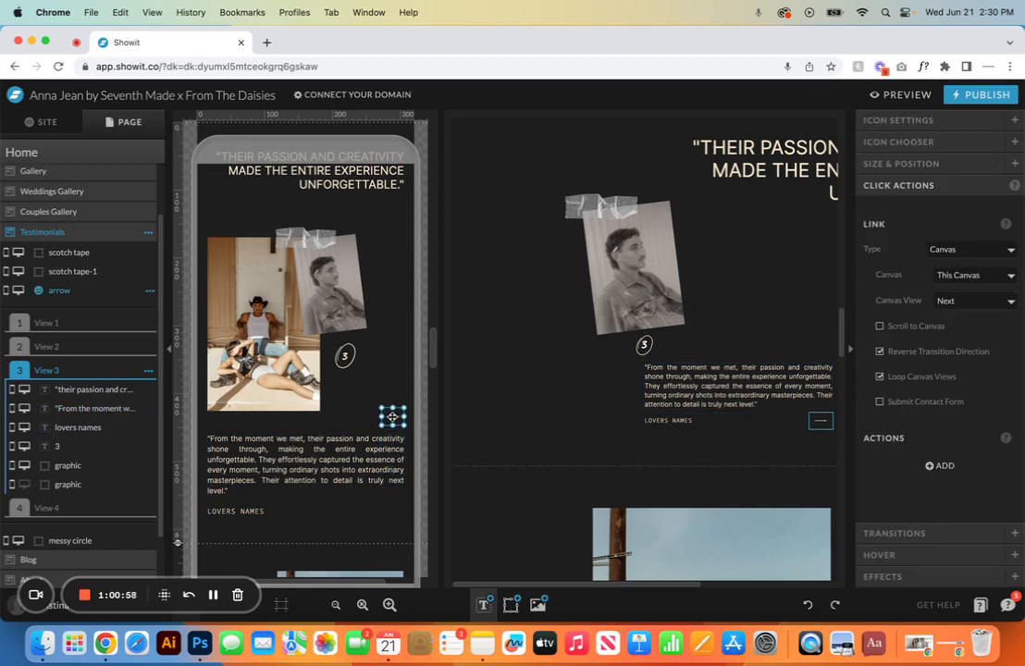
{"action": "left_click", "coordinate": [392, 534]}
Step: Try lengthening the mobile Testimonials canvas and moving the lovers names lower, and undo these changes along with the arrow move
{"action": "left_click", "coordinate": [340, 469]}
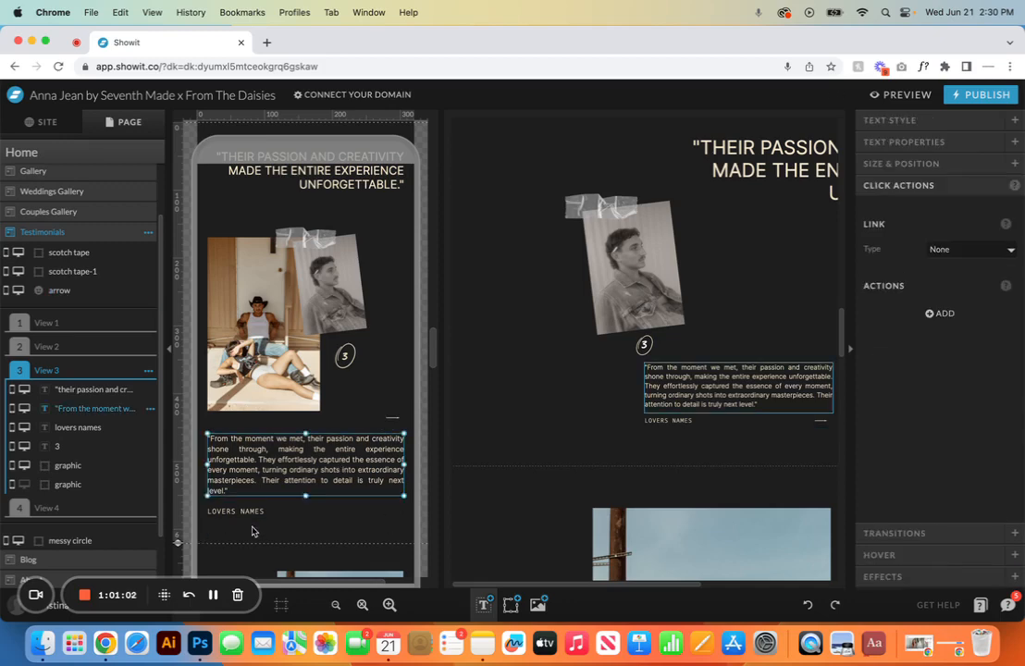
{"action": "left_click_drag", "start_coordinate": [179, 543], "coordinate": [177, 610]}
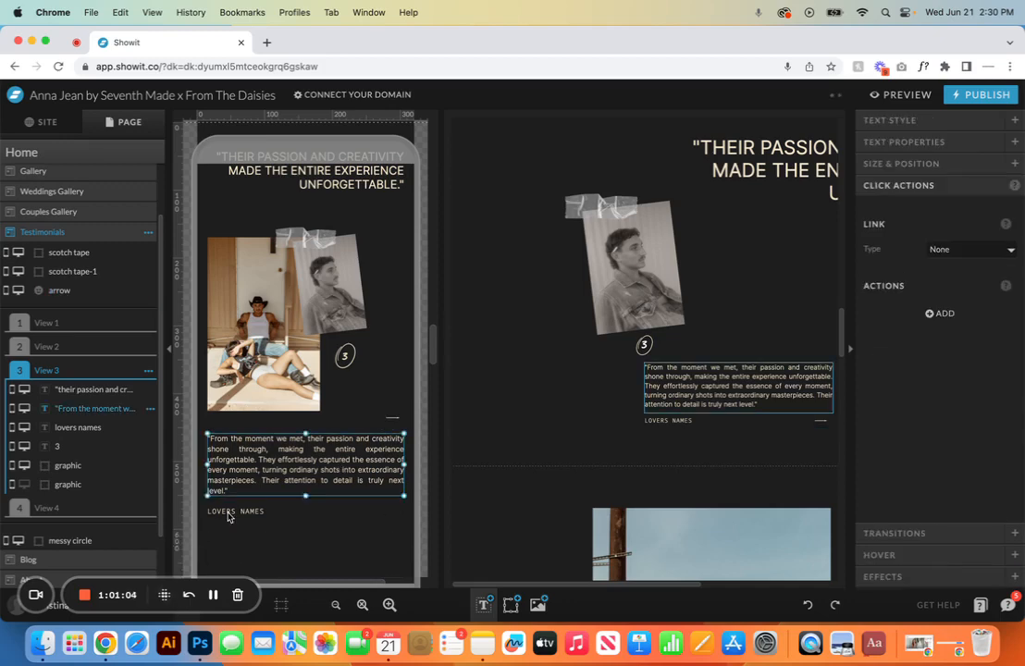
{"action": "scroll", "coordinate": [284, 456], "scroll_direction": "down", "scroll_amount": 2}
{"action": "left_click", "coordinate": [253, 359]}
{"action": "left_click", "coordinate": [252, 350]}
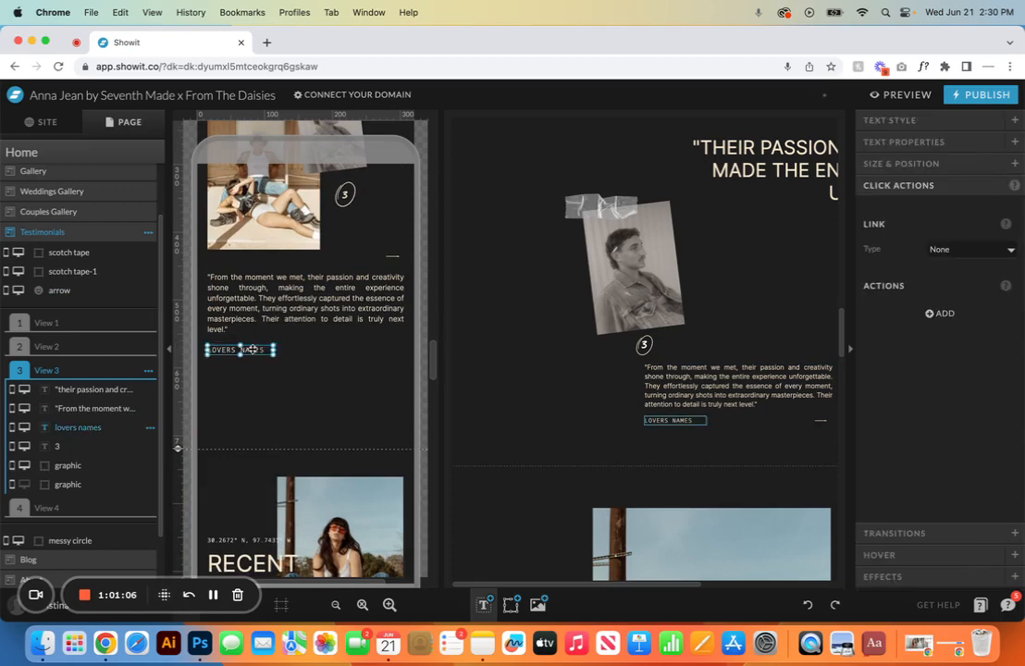
{"action": "left_click_drag", "start_coordinate": [251, 349], "coordinate": [255, 392]}
{"action": "double_click", "coordinate": [255, 392]}
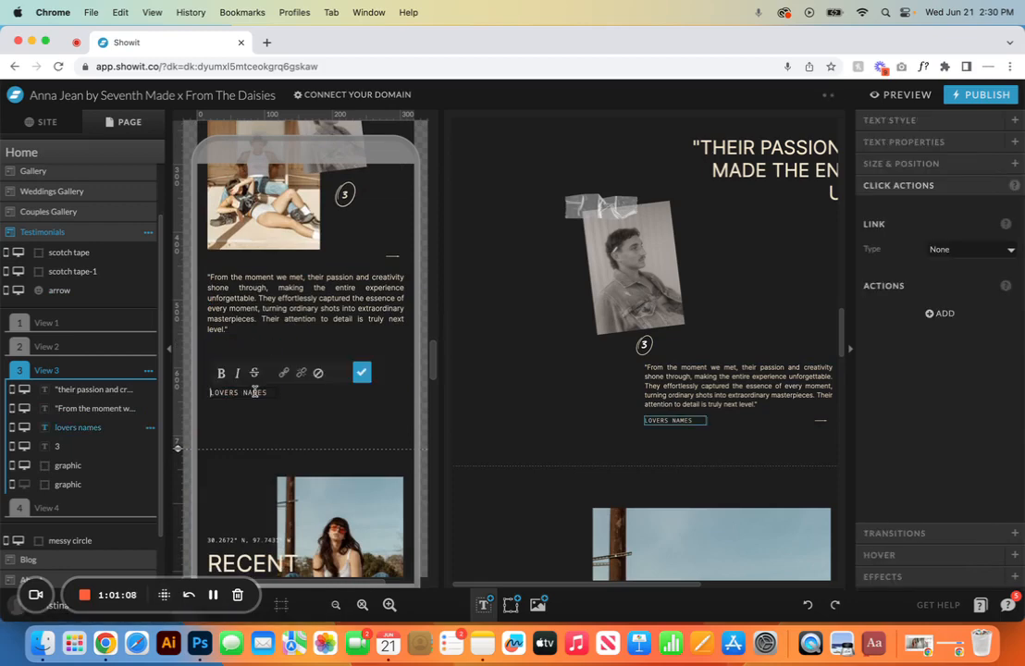
{"action": "left_click", "coordinate": [359, 368]}
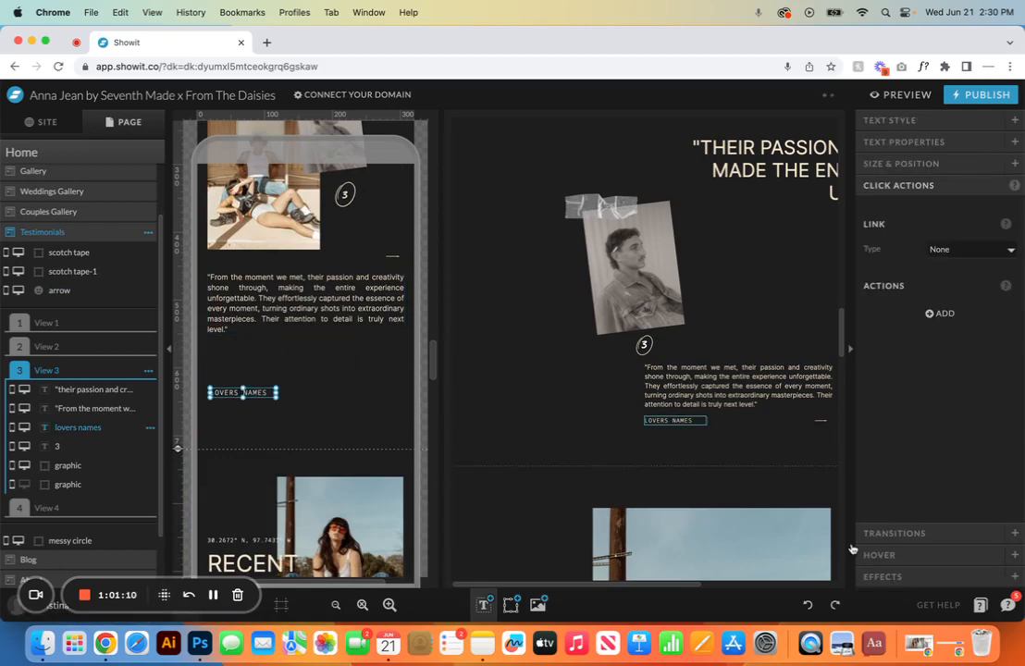
{"action": "left_click", "coordinate": [806, 606]}
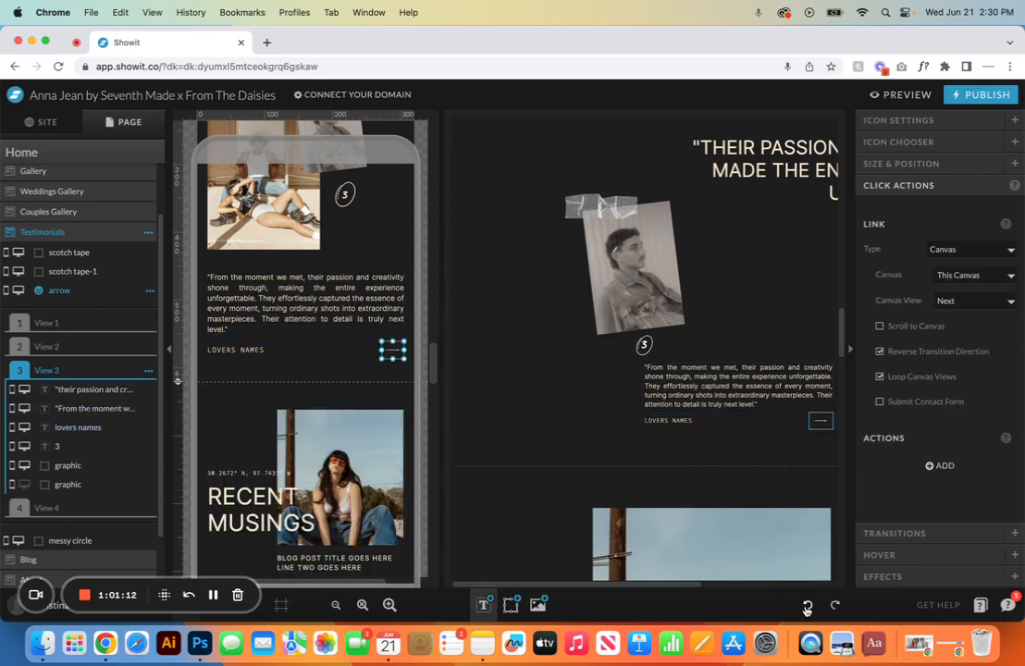
Step: Show only the desktop layout and make View 3's large photo visible on desktop again
{"action": "left_click", "coordinate": [497, 396]}
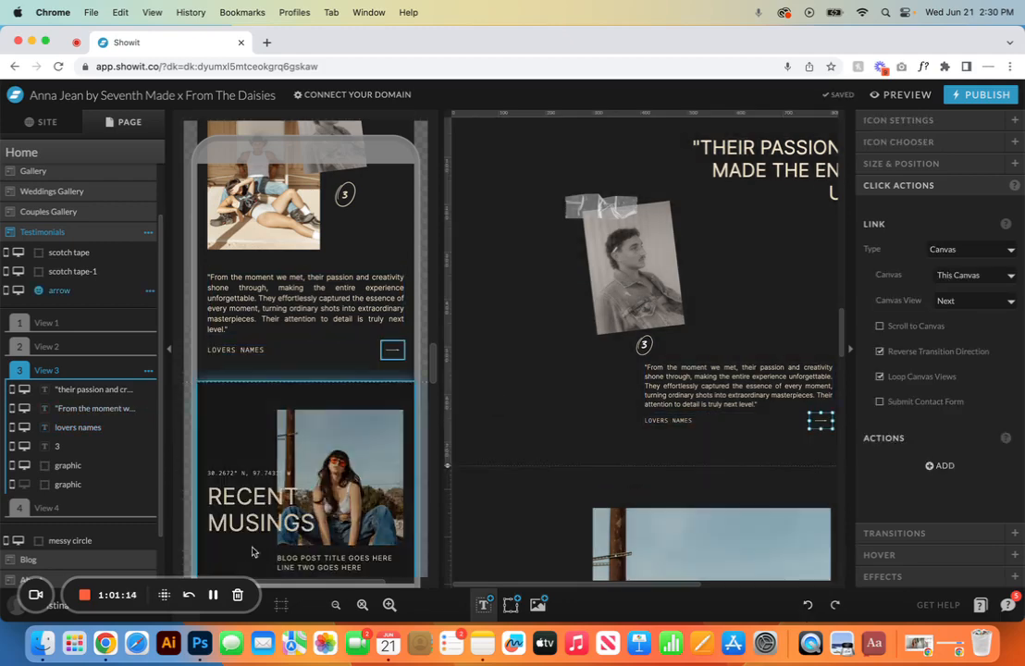
{"action": "left_click", "coordinate": [242, 618]}
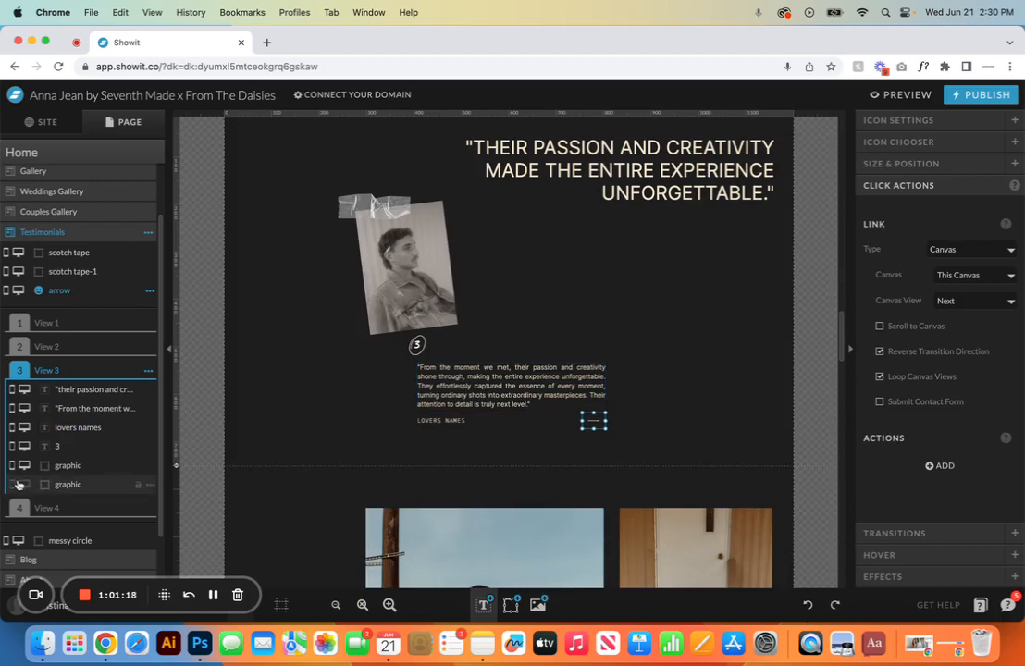
{"action": "left_click", "coordinate": [24, 484]}
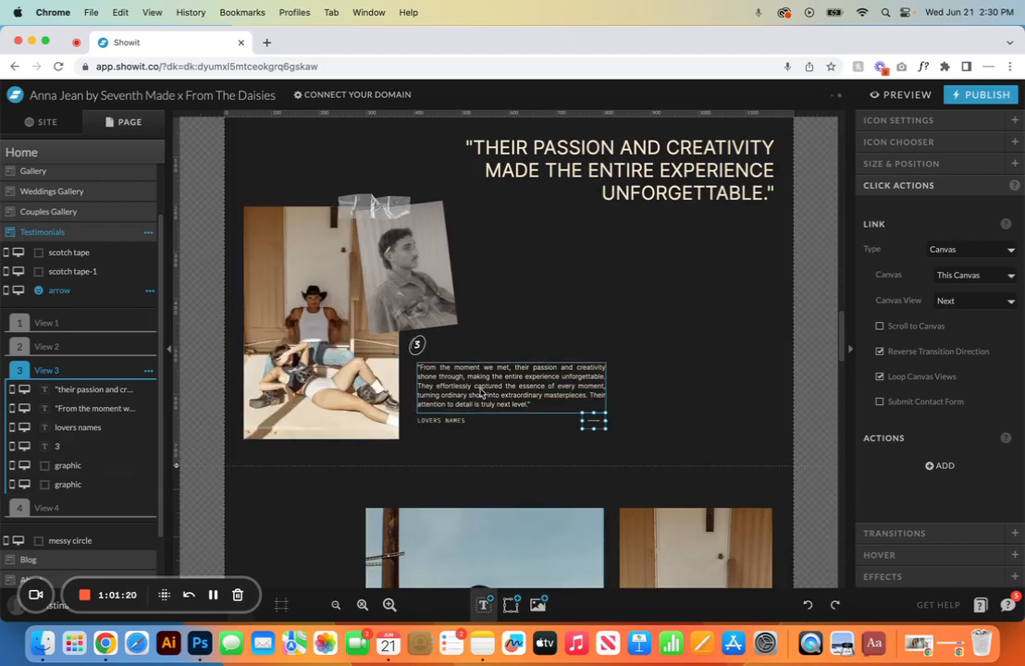
Step: Try lengthening the desktop Testimonials canvas and undo the change
{"action": "left_click", "coordinate": [473, 436]}
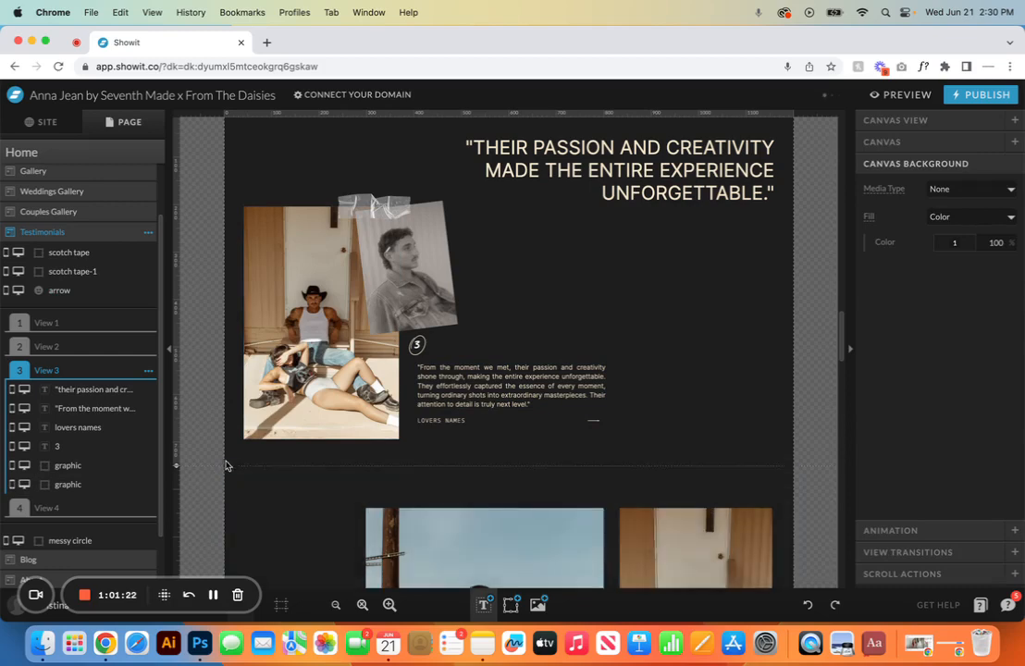
{"action": "left_click_drag", "start_coordinate": [175, 465], "coordinate": [176, 577]}
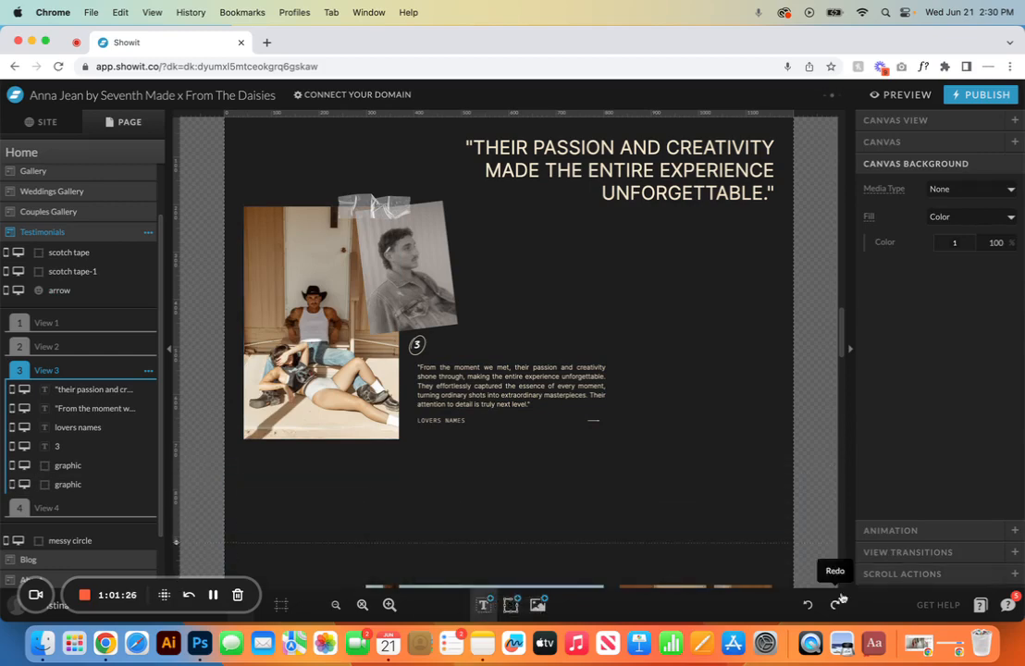
{"action": "left_click", "coordinate": [807, 604]}
Step: Delete View 4 from the Testimonials canvas
{"action": "left_click", "coordinate": [87, 508]}
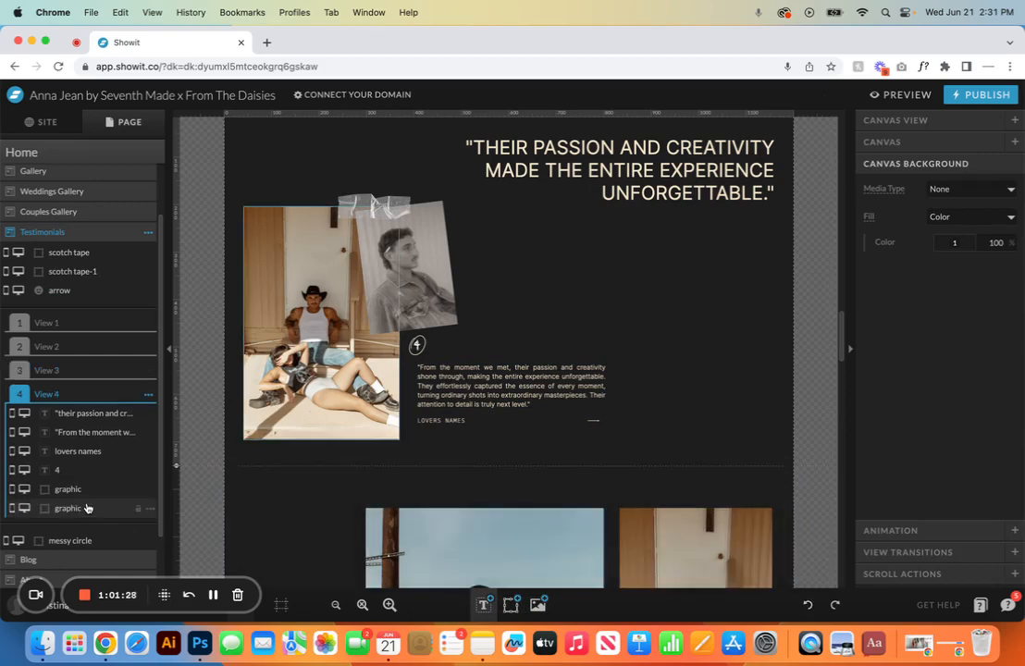
{"action": "left_click", "coordinate": [148, 397]}
{"action": "left_click", "coordinate": [146, 448]}
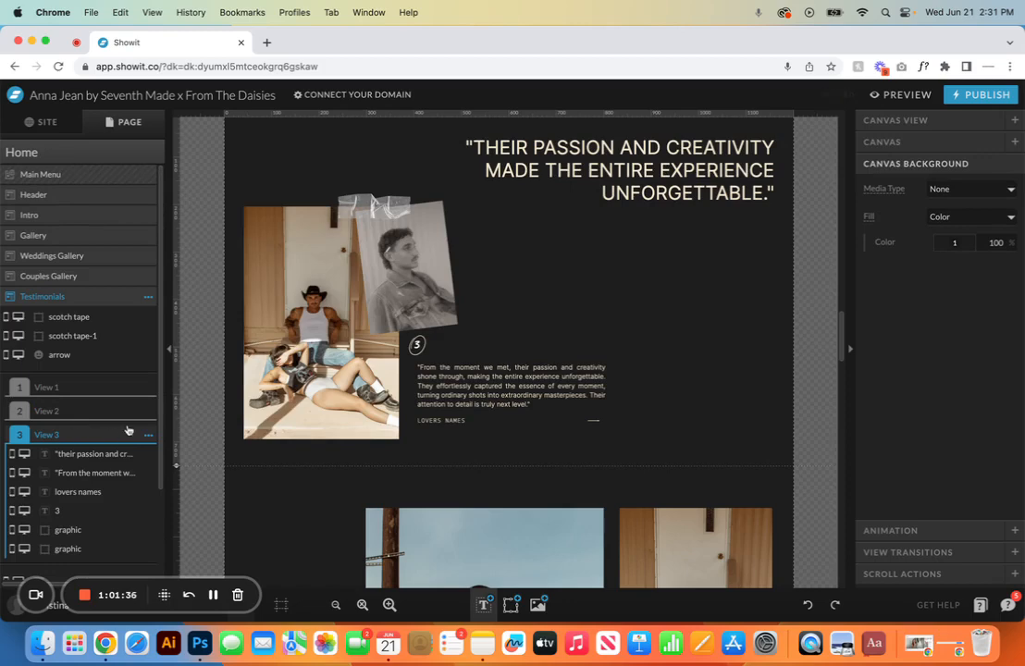
Step: Duplicate View 3 of the Testimonials canvas and rename the copy as View 4
{"action": "left_click", "coordinate": [147, 435]}
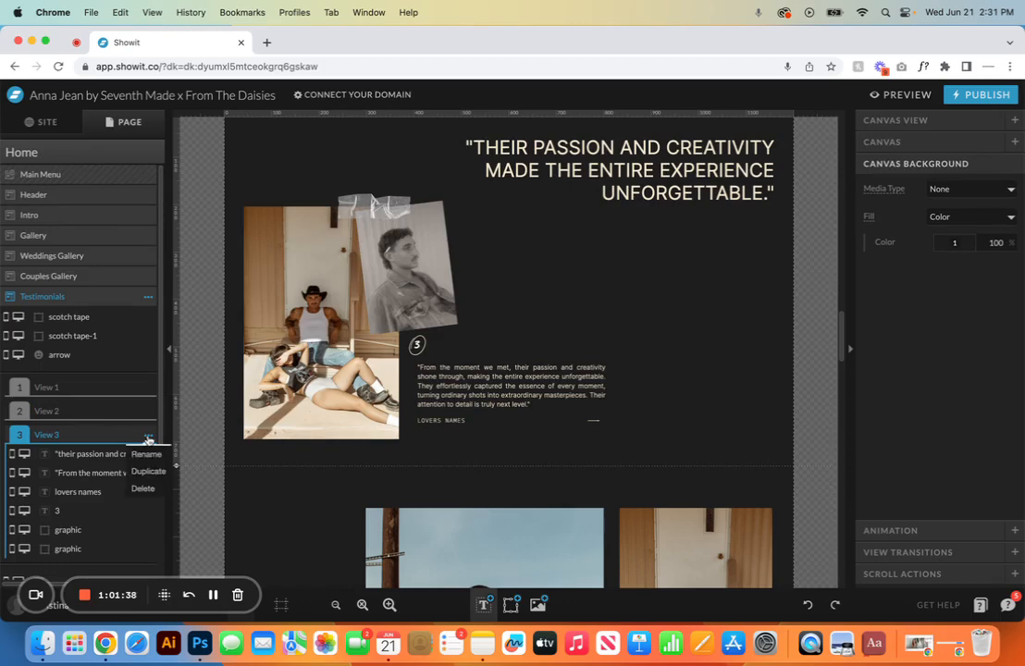
{"action": "left_click", "coordinate": [148, 471]}
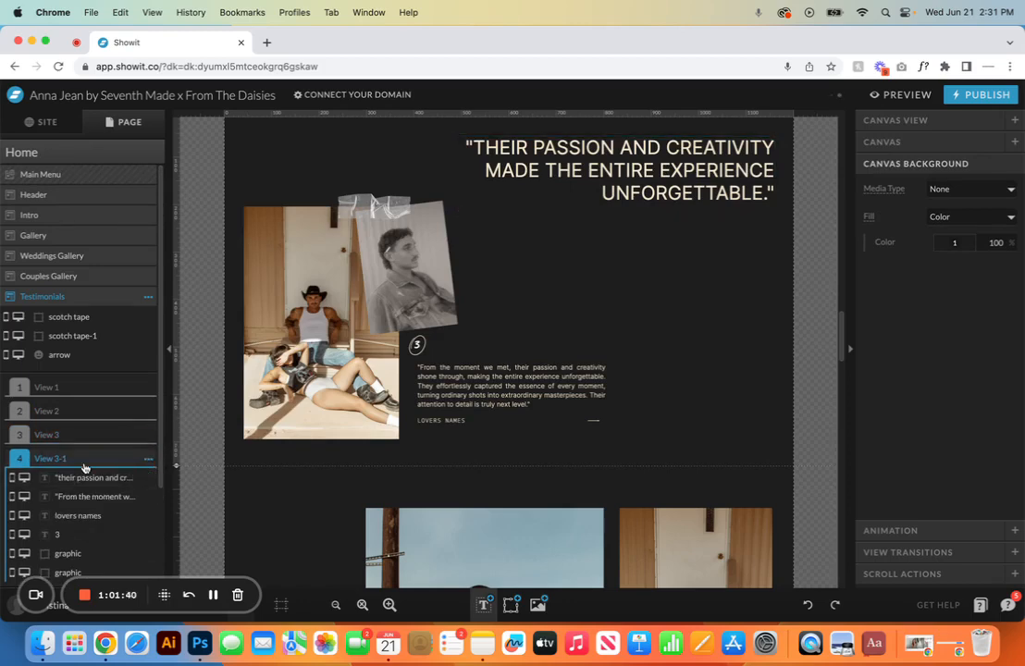
{"action": "left_click", "coordinate": [146, 459]}
{"action": "left_click", "coordinate": [144, 473]}
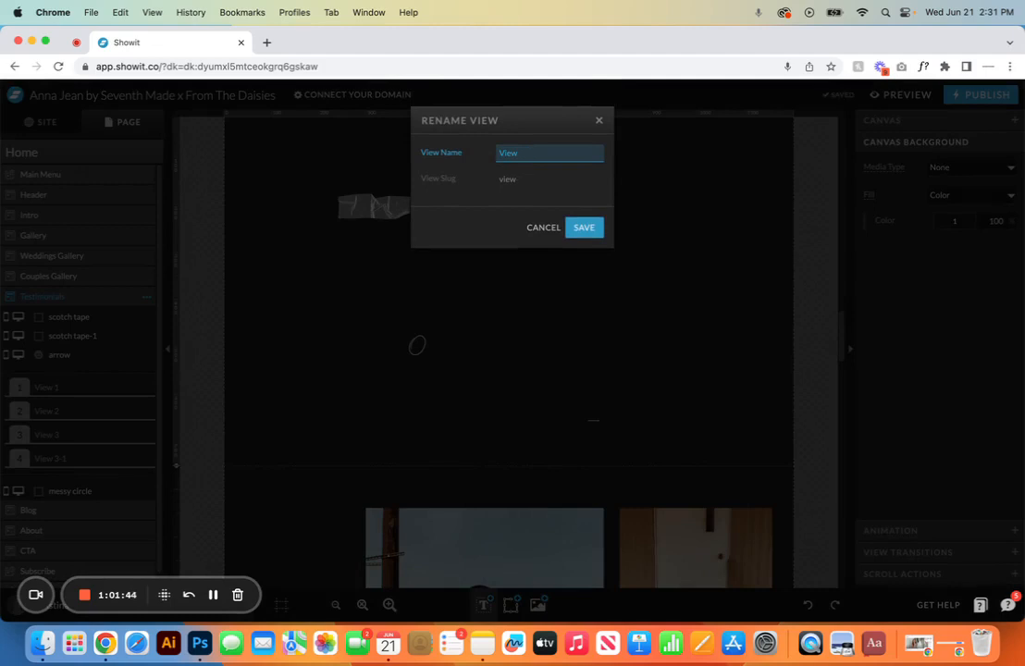
{"action": "left_click", "coordinate": [583, 227]}
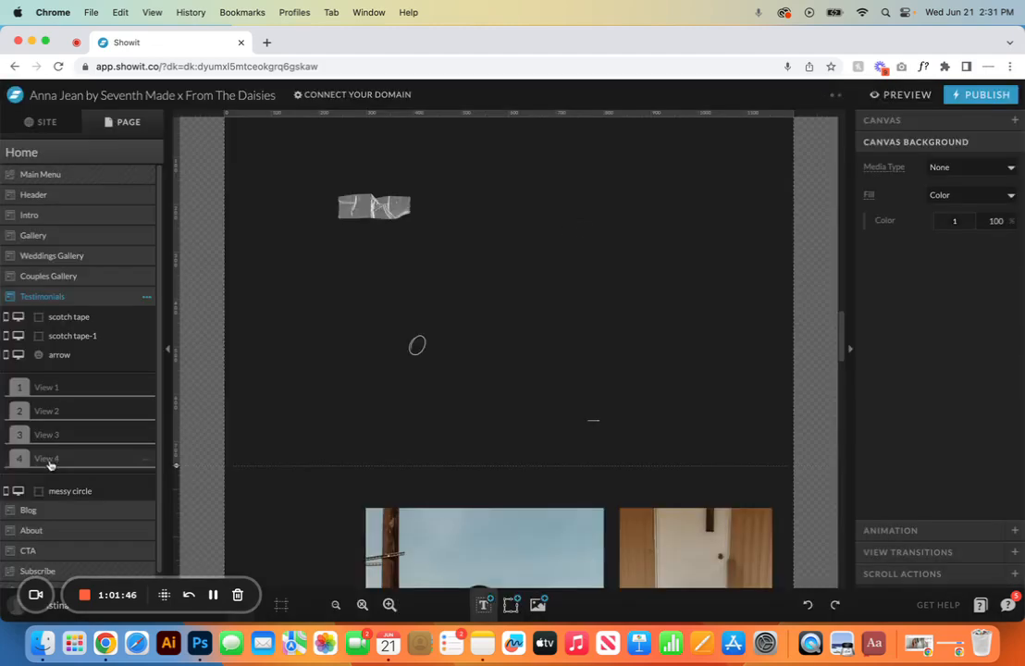
Step: Go through View 4's headline, testimonial paragraph and lovers names texts, and change its circled number to 4
{"action": "left_click", "coordinate": [51, 460]}
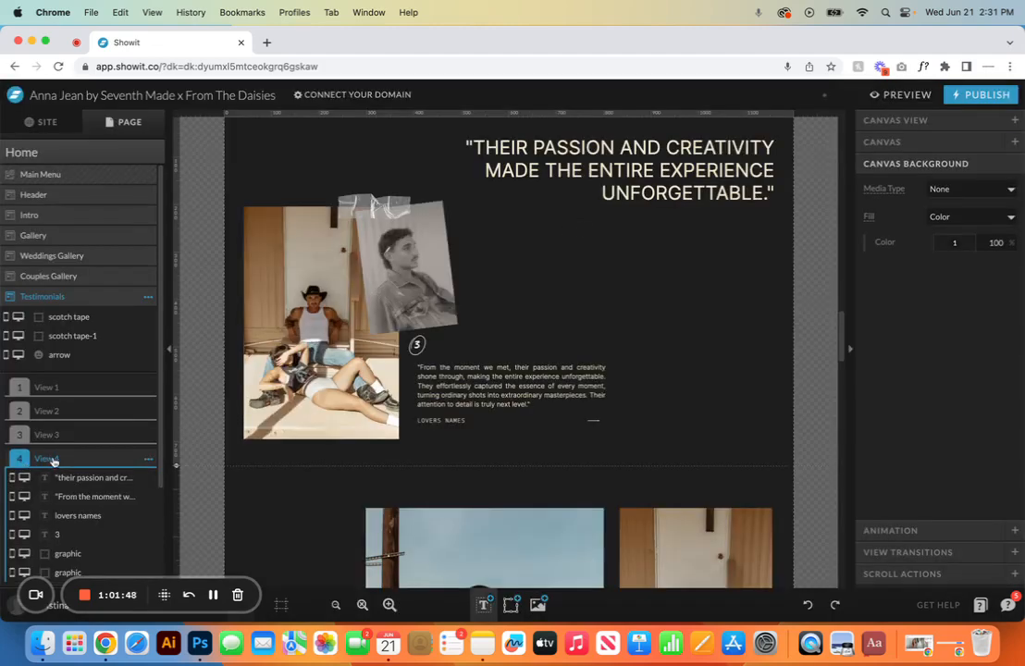
{"action": "scroll", "coordinate": [55, 426], "scroll_direction": "down", "scroll_amount": 4}
{"action": "left_click", "coordinate": [65, 356]}
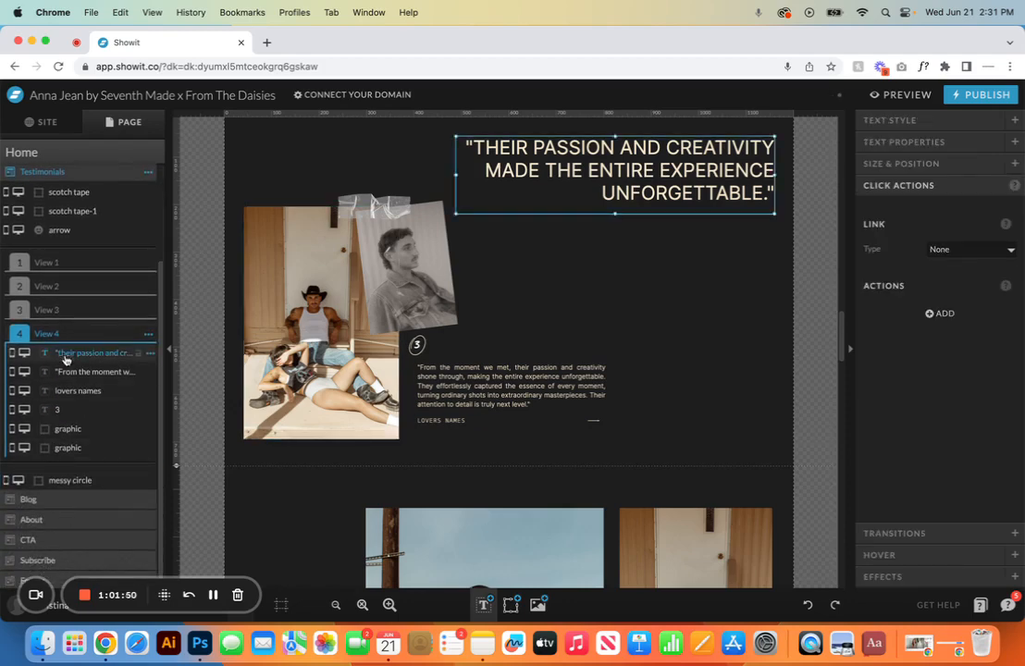
{"action": "scroll", "coordinate": [619, 188], "scroll_direction": "up", "scroll_amount": 1}
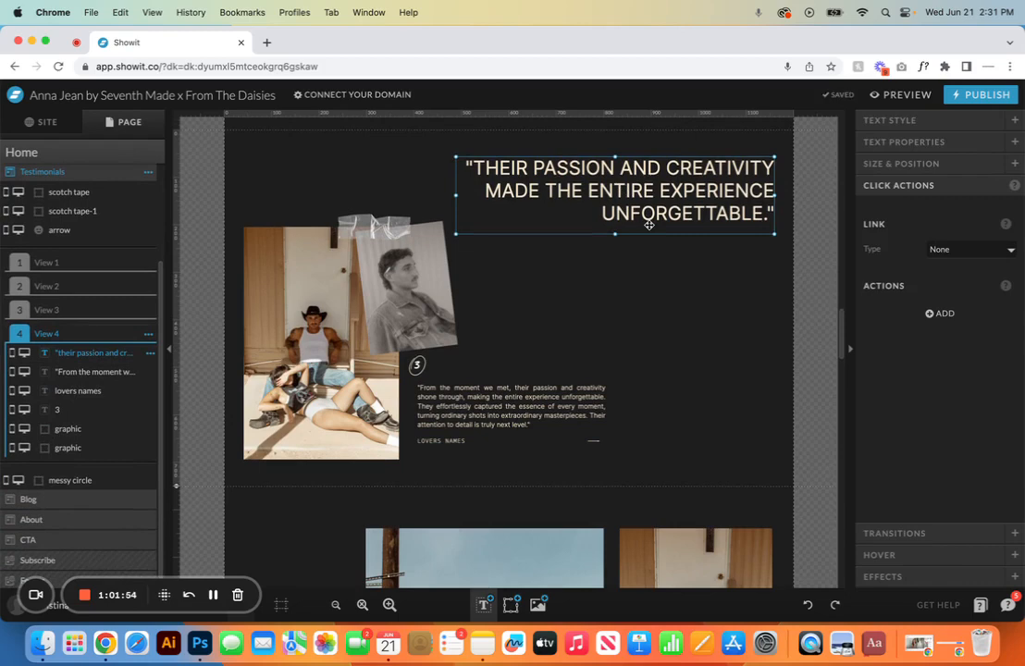
{"action": "double_click", "coordinate": [644, 222]}
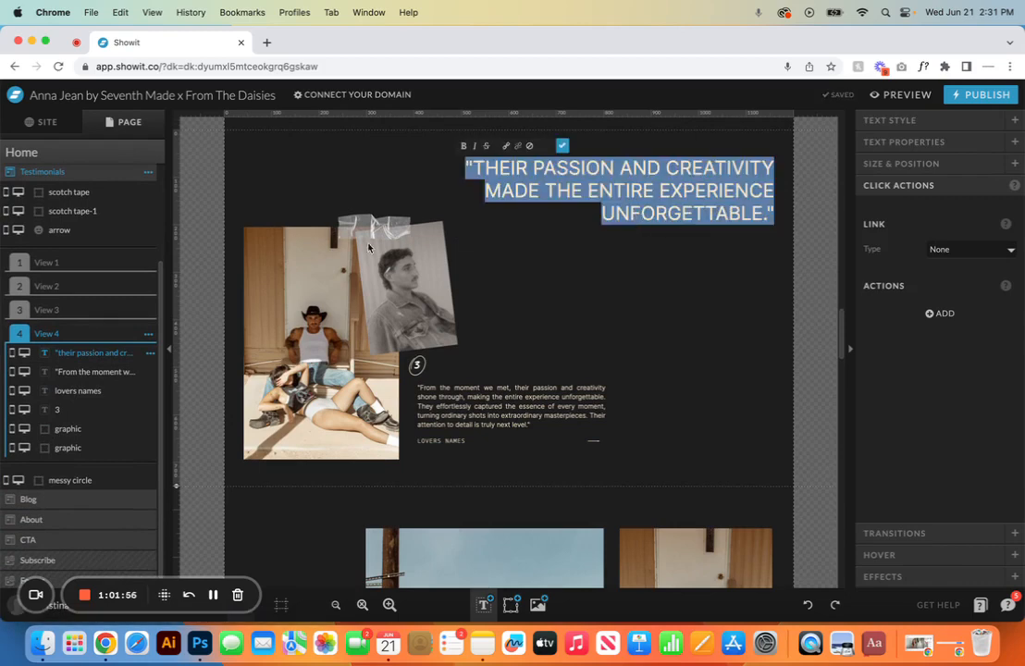
{"action": "left_click", "coordinate": [92, 374]}
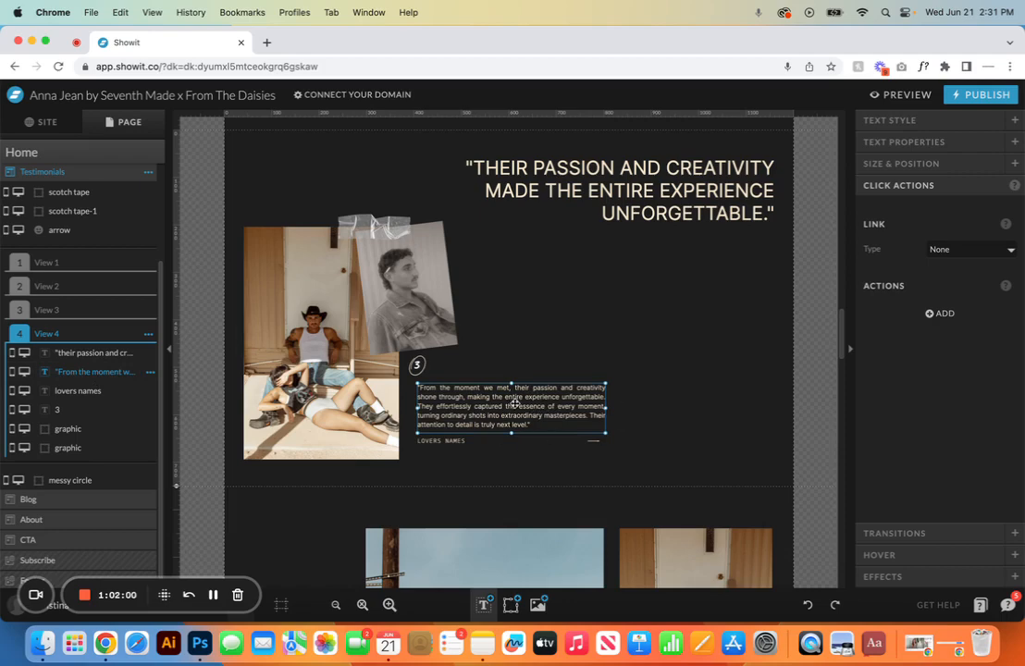
{"action": "left_click", "coordinate": [71, 392]}
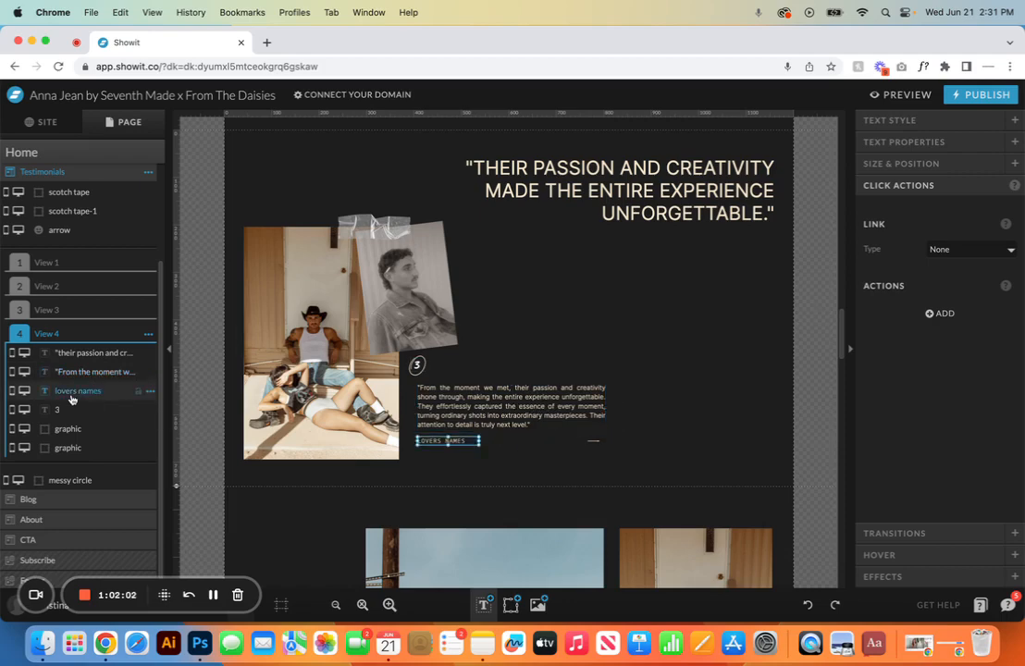
{"action": "left_click", "coordinate": [58, 409]}
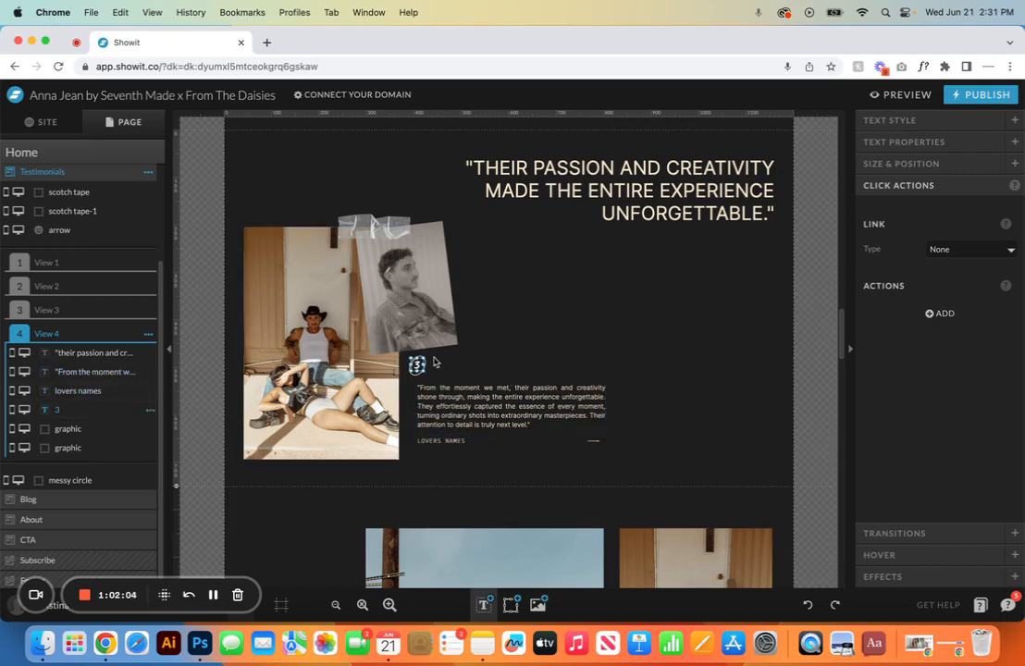
{"action": "double_click", "coordinate": [416, 365]}
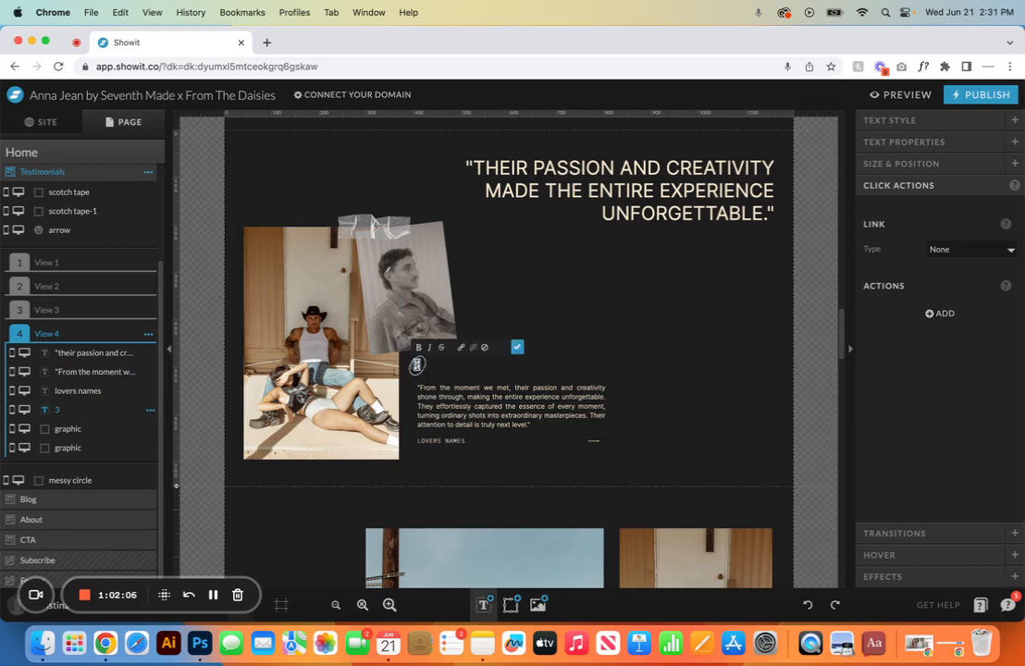
{"action": "type", "text": "4"}
{"action": "left_click", "coordinate": [516, 347]}
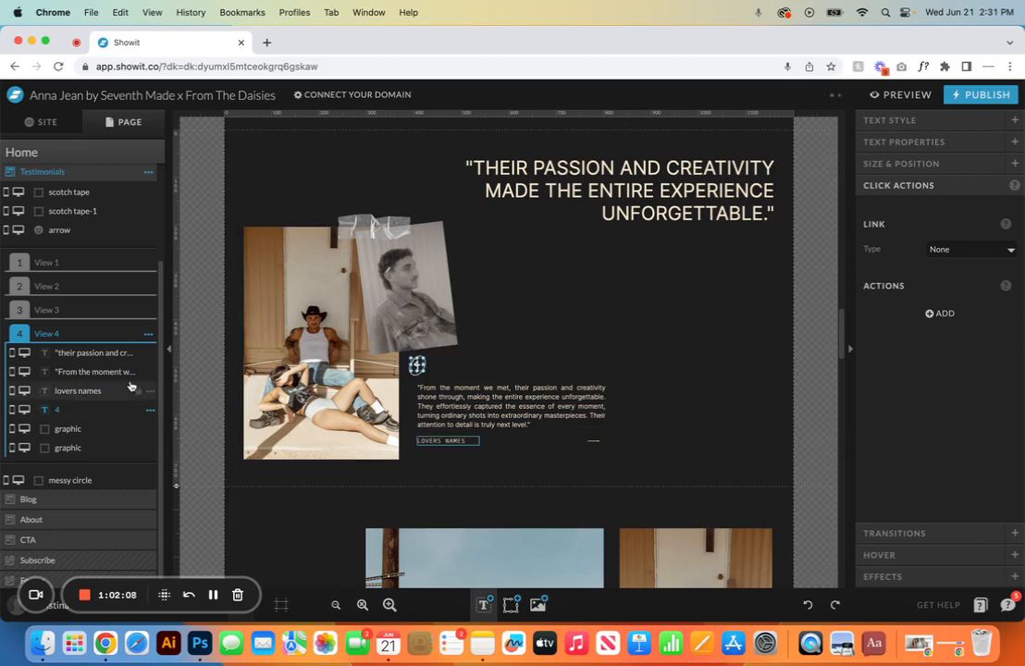
Step: Replace View 4's small photo with fromthedaisies-59.jpg and its large photo with the seated woman in red sunglasses
{"action": "left_click", "coordinate": [74, 429]}
{"action": "double_click", "coordinate": [418, 299]}
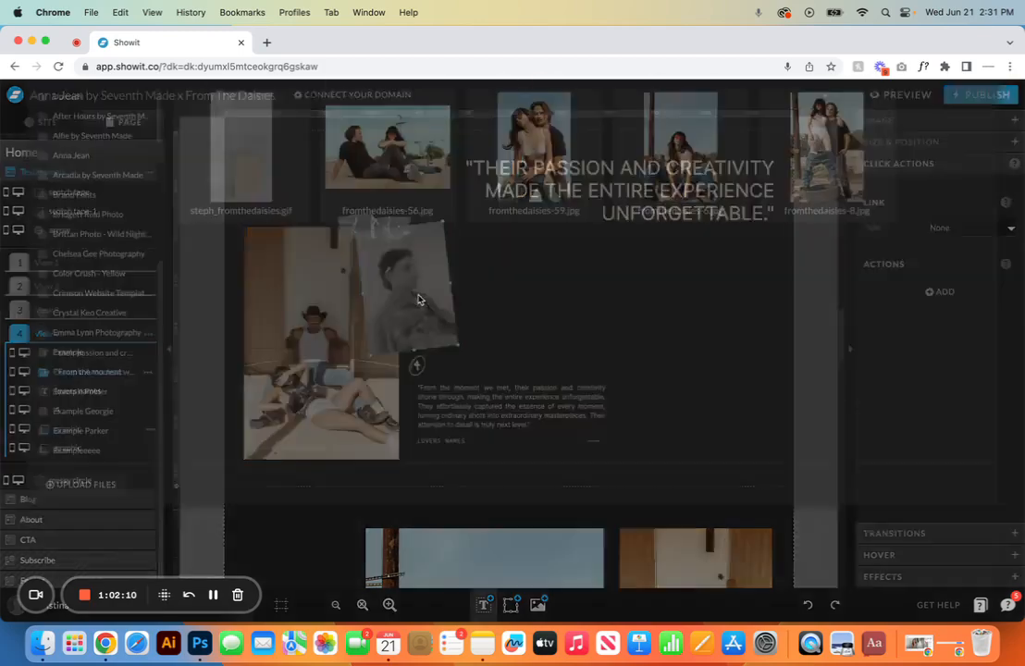
{"action": "double_click", "coordinate": [533, 238]}
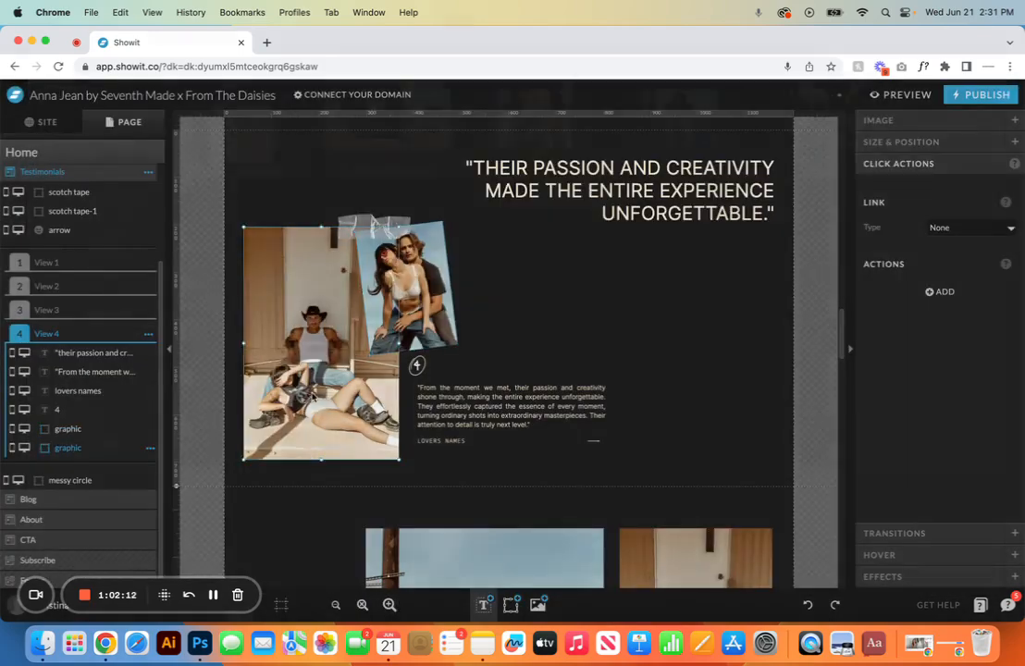
{"action": "double_click", "coordinate": [313, 393]}
{"action": "double_click", "coordinate": [688, 221]}
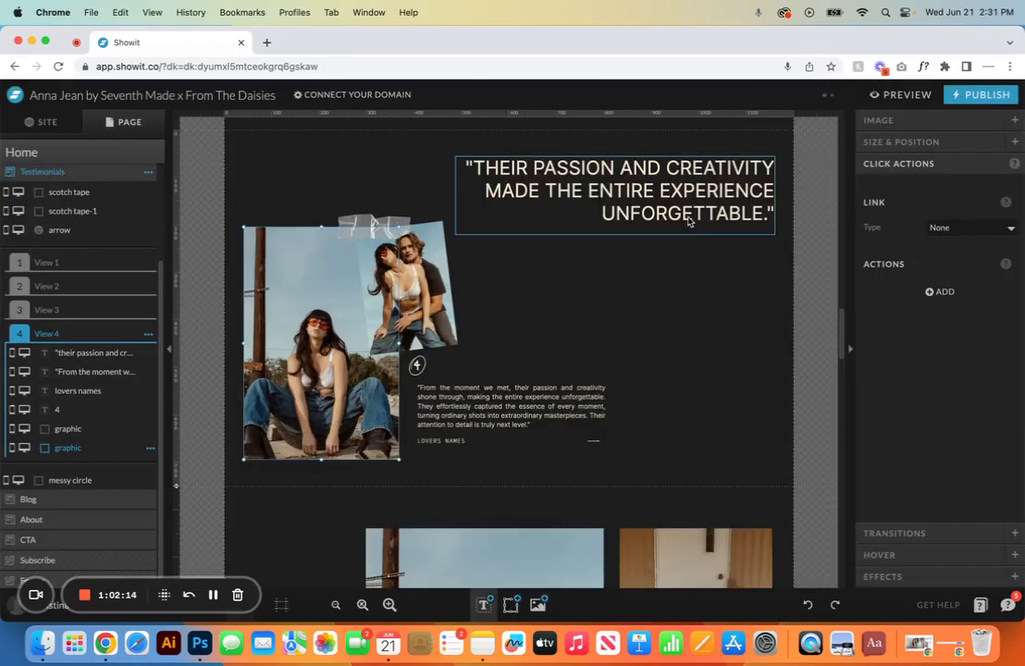
Step: Show the mobile layout beside the desktop one and check how View 4 of Testimonials looks on mobile
{"action": "left_click", "coordinate": [196, 617]}
{"action": "scroll", "coordinate": [314, 351], "scroll_direction": "down", "scroll_amount": 10}
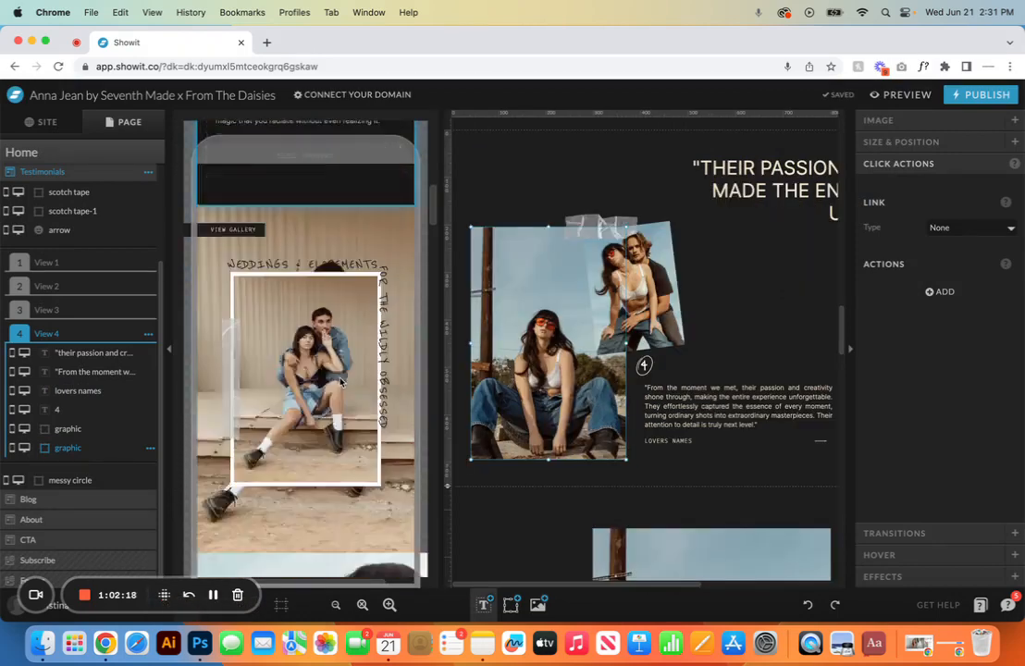
{"action": "scroll", "coordinate": [340, 381], "scroll_direction": "down", "scroll_amount": 10}
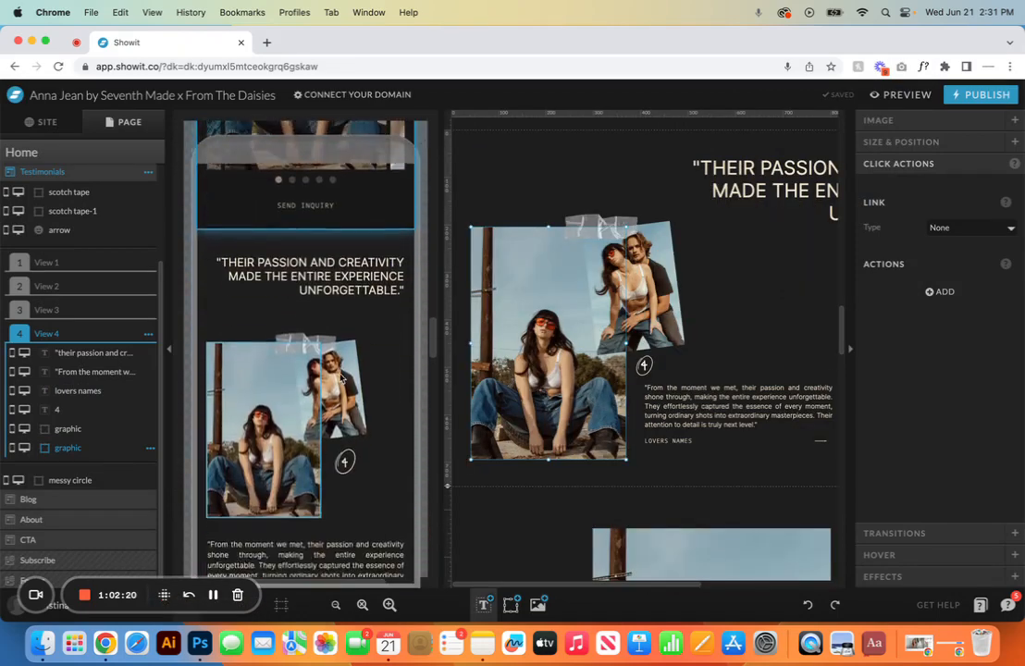
{"action": "scroll", "coordinate": [342, 378], "scroll_direction": "down", "scroll_amount": 5}
{"action": "scroll", "coordinate": [342, 375], "scroll_direction": "up", "scroll_amount": 3}
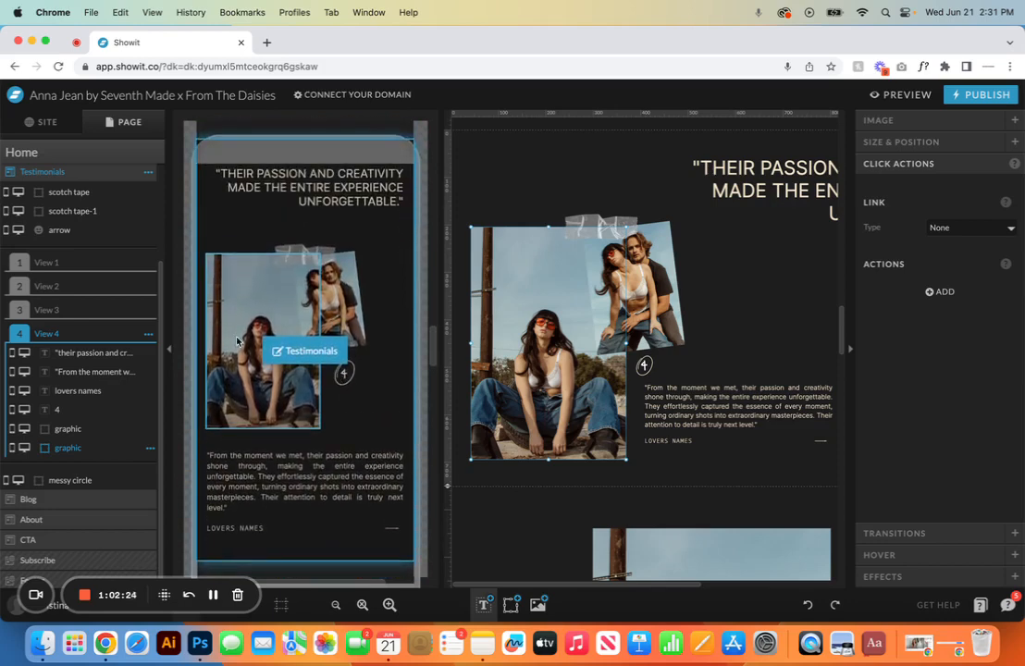
Step: Duplicate View 4 of the Testimonials canvas and rename the copy as View 5
{"action": "left_click", "coordinate": [148, 334]}
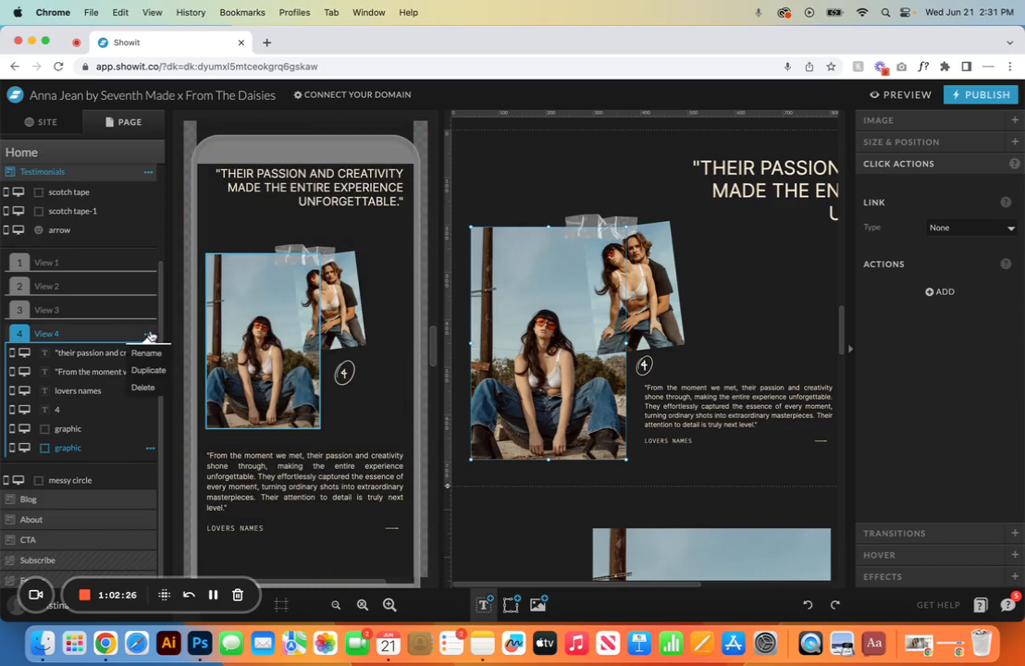
{"action": "left_click", "coordinate": [149, 370]}
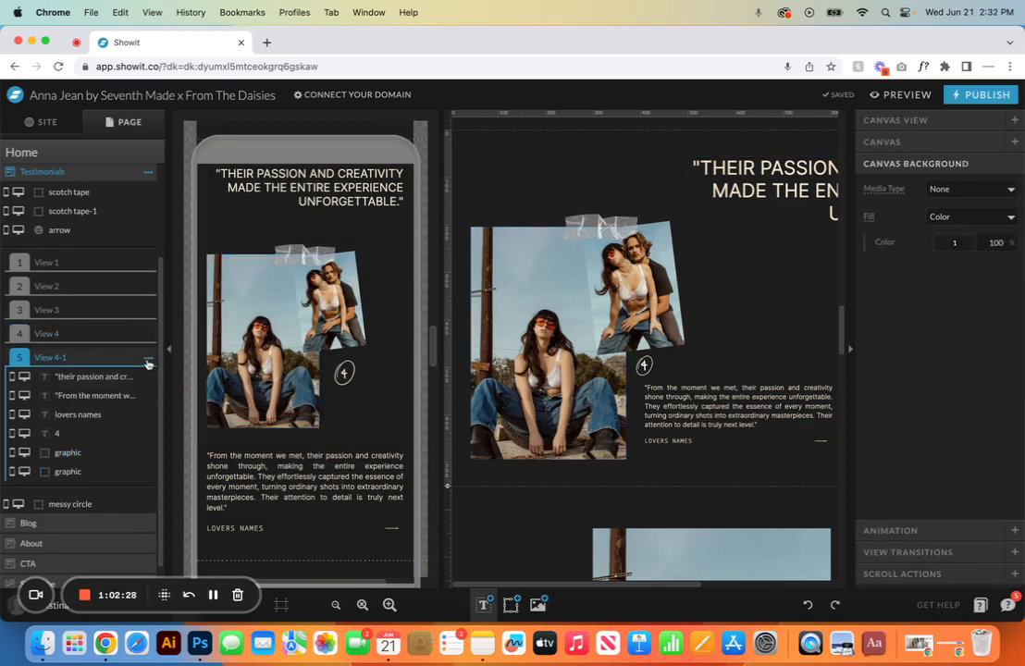
{"action": "left_click", "coordinate": [148, 357]}
{"action": "left_click", "coordinate": [149, 376]}
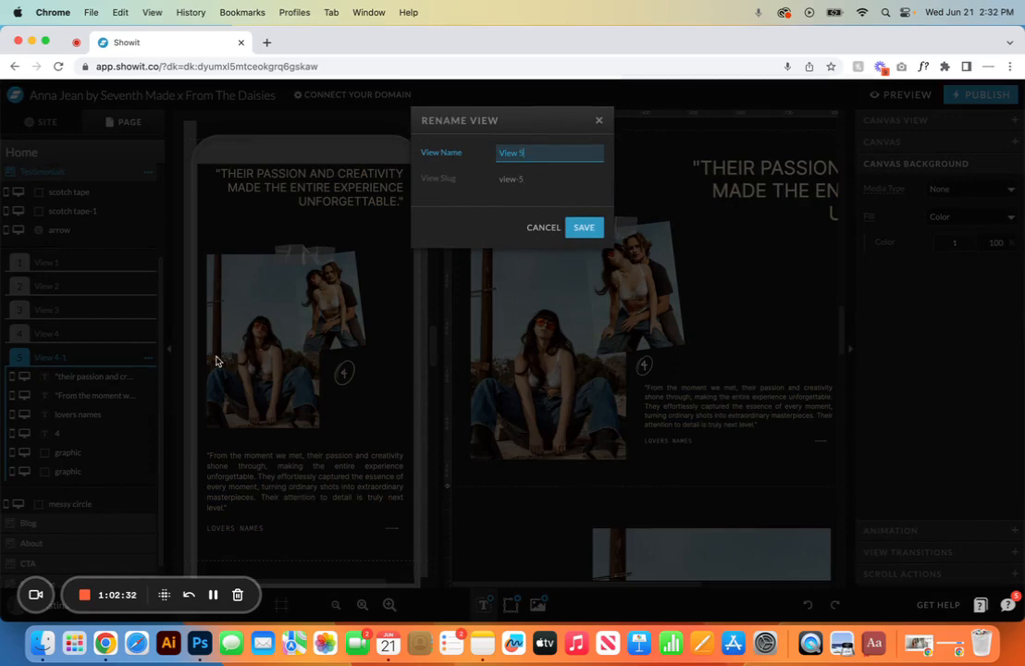
{"action": "type", "text": "View 5"}
{"action": "left_click", "coordinate": [583, 227]}
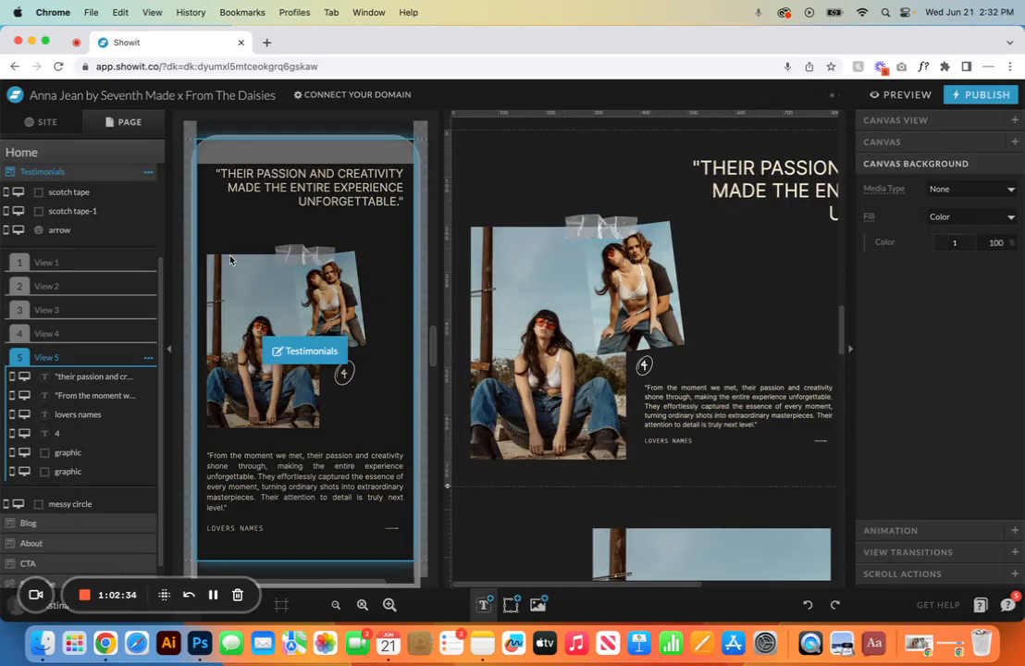
Step: Delete View 5 and View 4 from the Testimonials canvas and return to View 1
{"action": "left_click", "coordinate": [149, 358]}
{"action": "left_click", "coordinate": [146, 409]}
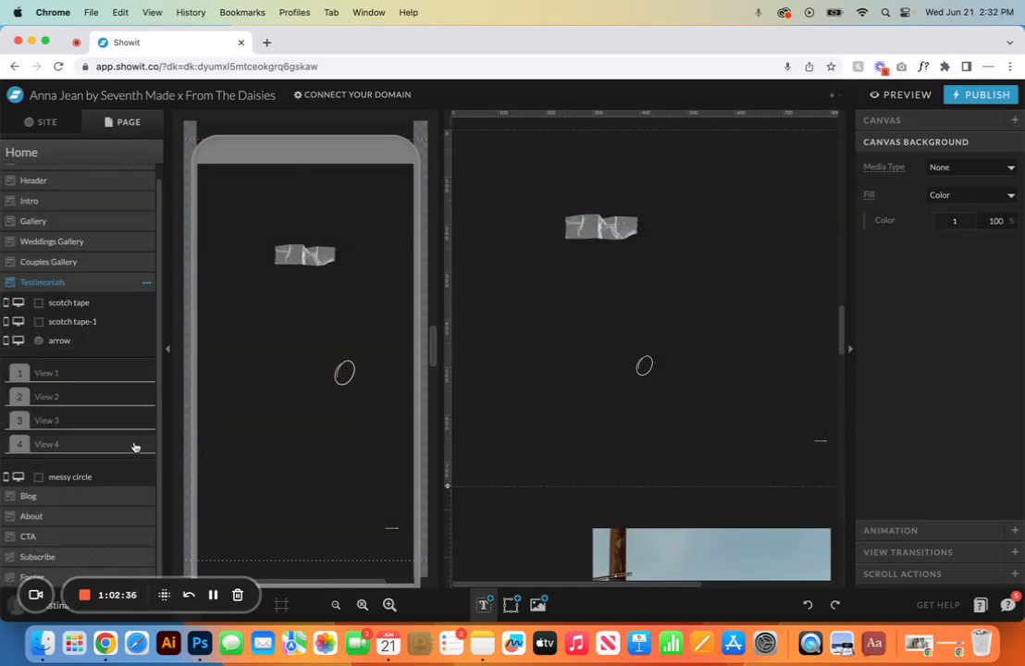
{"action": "left_click", "coordinate": [135, 447]}
{"action": "left_click", "coordinate": [148, 333]}
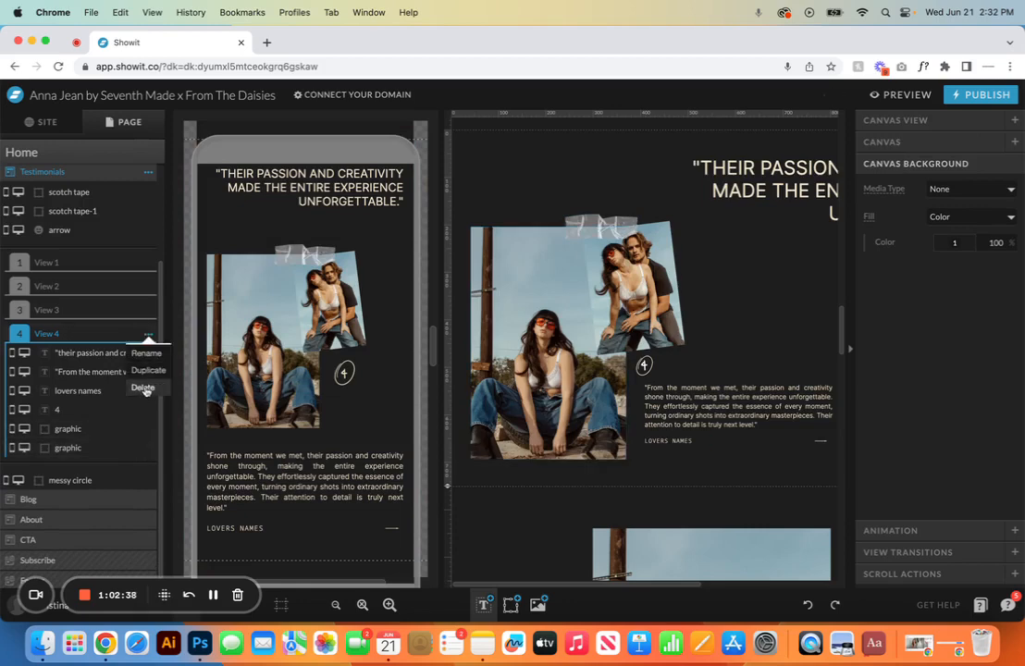
{"action": "left_click", "coordinate": [145, 389]}
{"action": "left_click", "coordinate": [61, 386]}
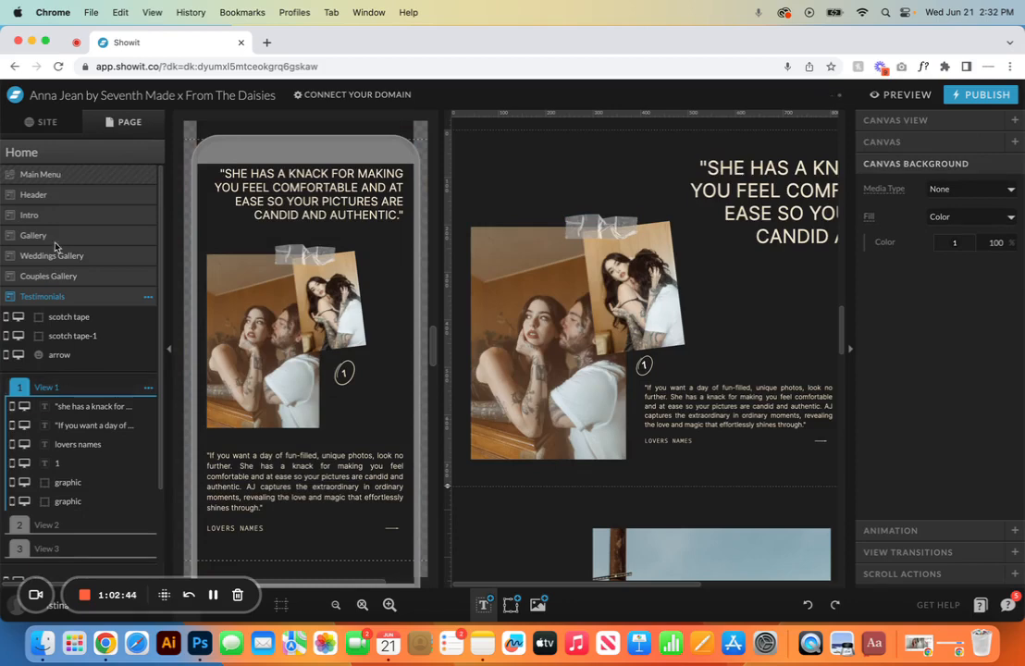
Step: Open the Experience page's Testimonial canvas and examine its elements and views
{"action": "left_click", "coordinate": [48, 124]}
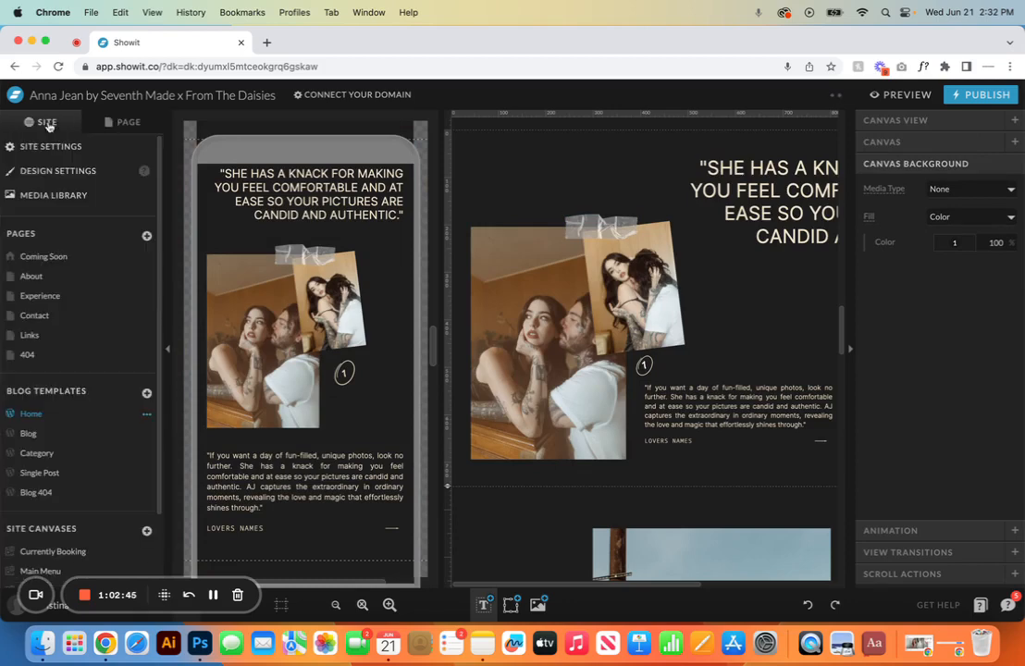
{"action": "left_click", "coordinate": [43, 295]}
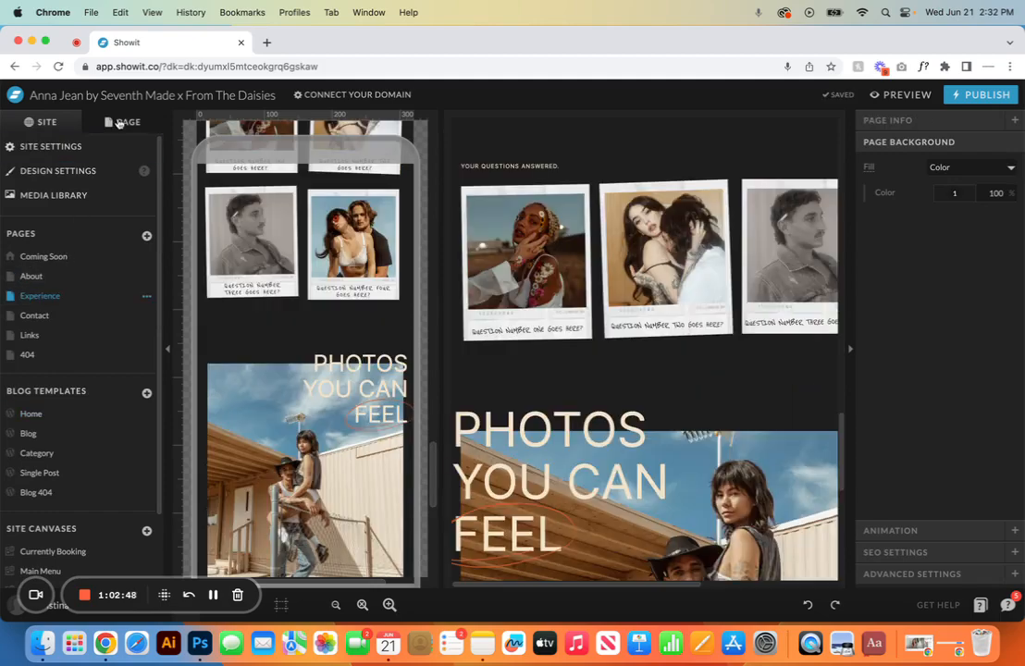
{"action": "left_click", "coordinate": [119, 123]}
{"action": "left_click", "coordinate": [80, 236]}
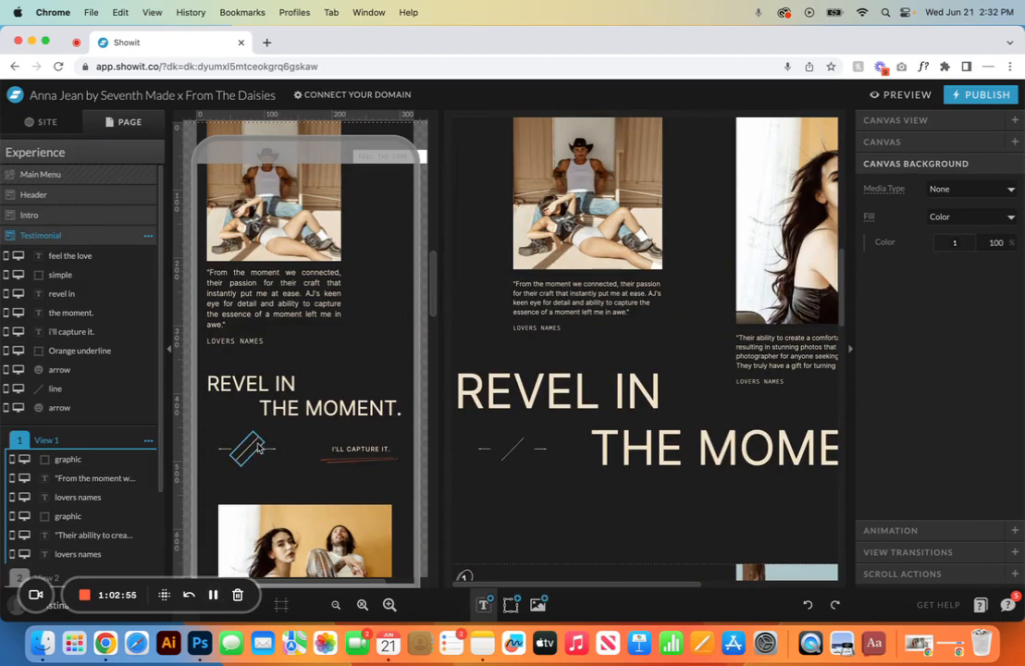
{"action": "scroll", "coordinate": [62, 457], "scroll_direction": "down", "scroll_amount": 2}
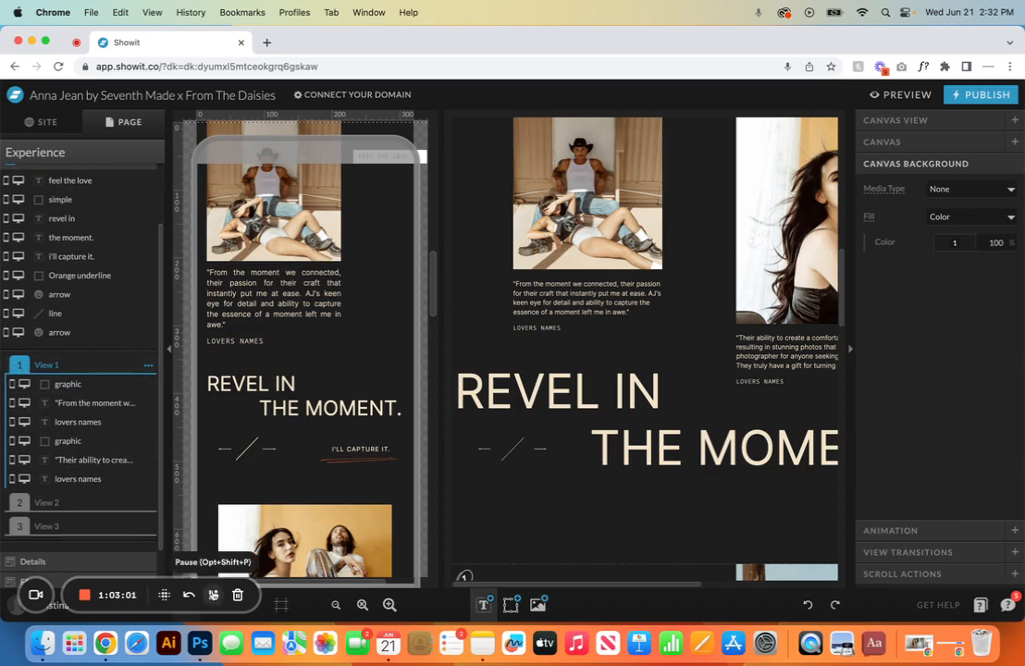
{"action": "scroll", "coordinate": [100, 296], "scroll_direction": "up", "scroll_amount": 2}
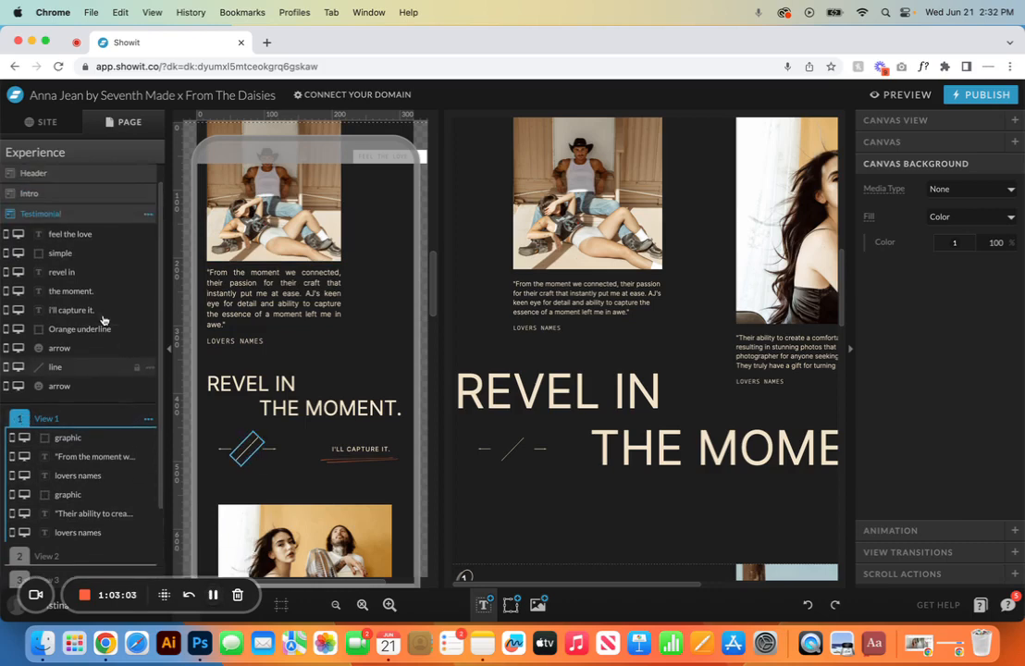
Step: Examine the first photo, quote, lovers names and heading texts of the Testimonial canvas in the mobile layout
{"action": "scroll", "coordinate": [288, 277], "scroll_direction": "up", "scroll_amount": 3}
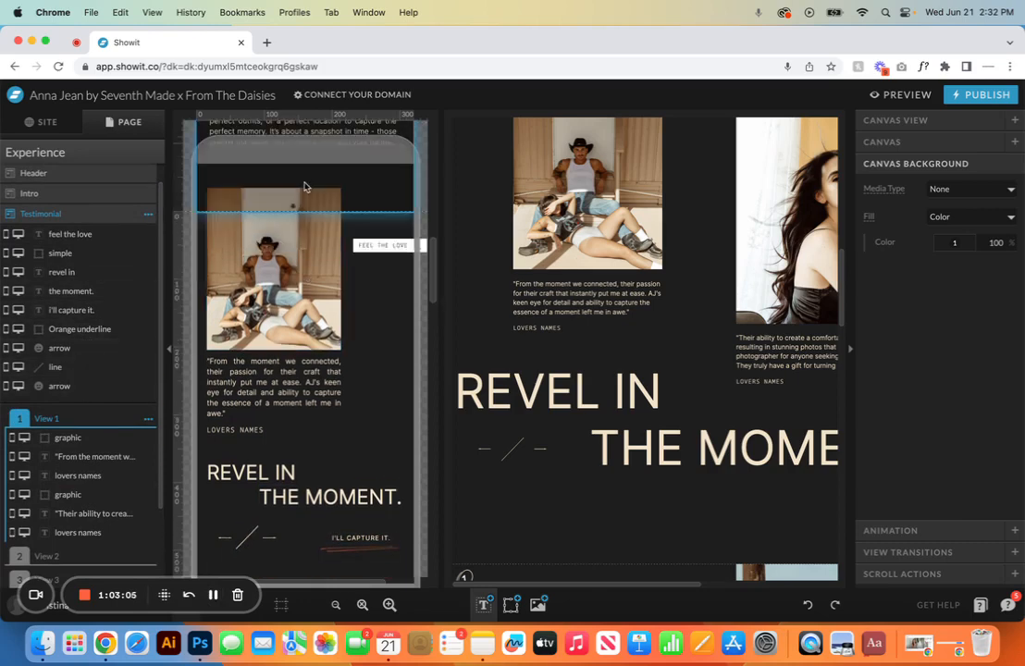
{"action": "left_click", "coordinate": [288, 276]}
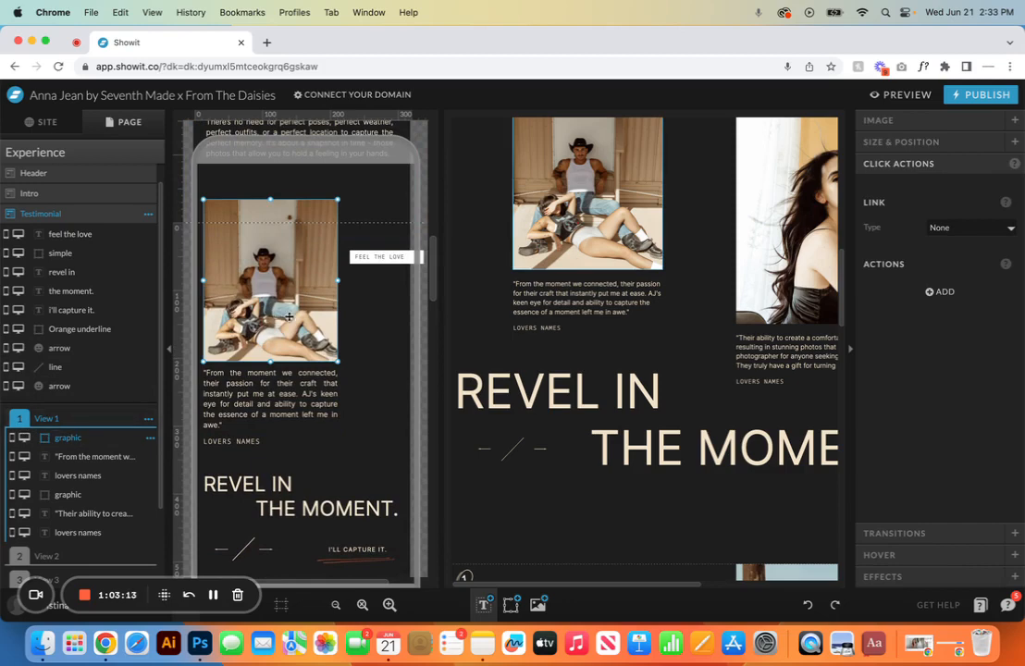
{"action": "left_click", "coordinate": [260, 394]}
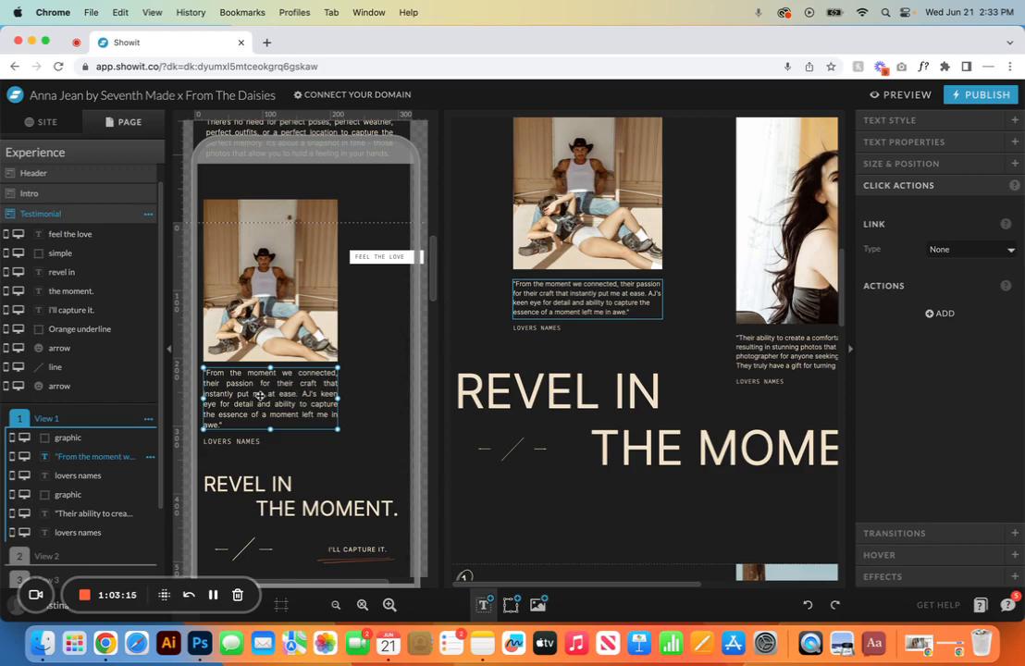
{"action": "left_click", "coordinate": [254, 442]}
{"action": "scroll", "coordinate": [256, 444], "scroll_direction": "down", "scroll_amount": 5}
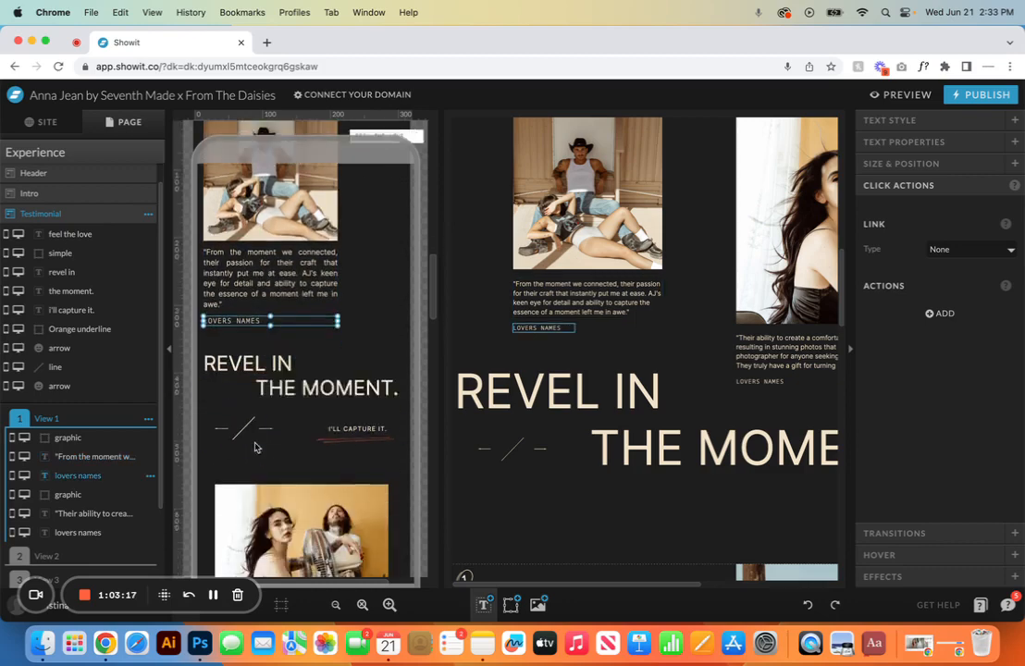
{"action": "left_click", "coordinate": [228, 326]}
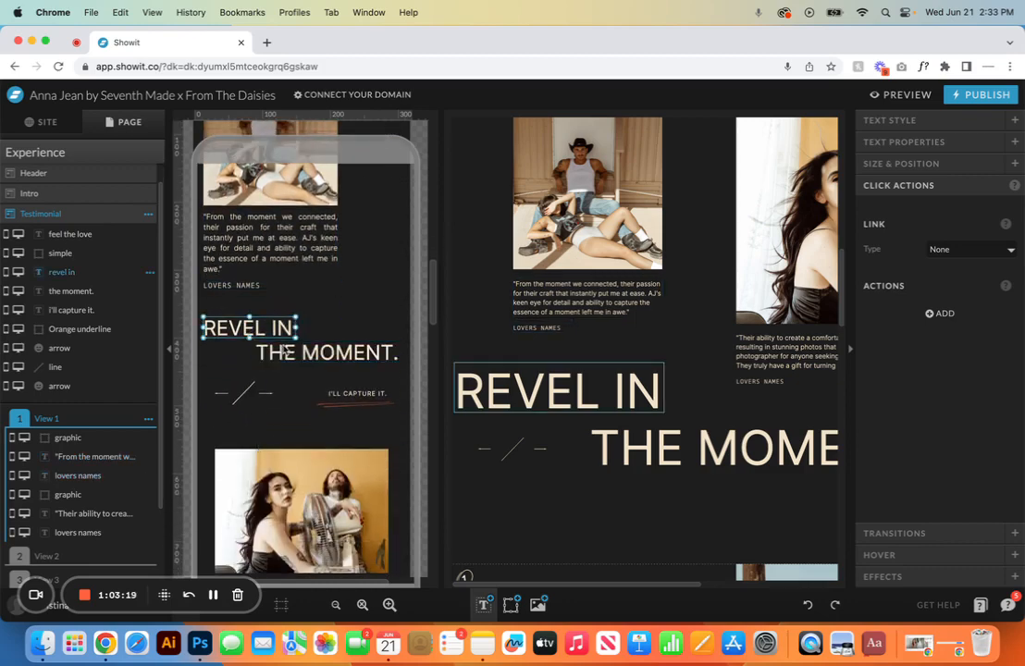
{"action": "left_click", "coordinate": [285, 352]}
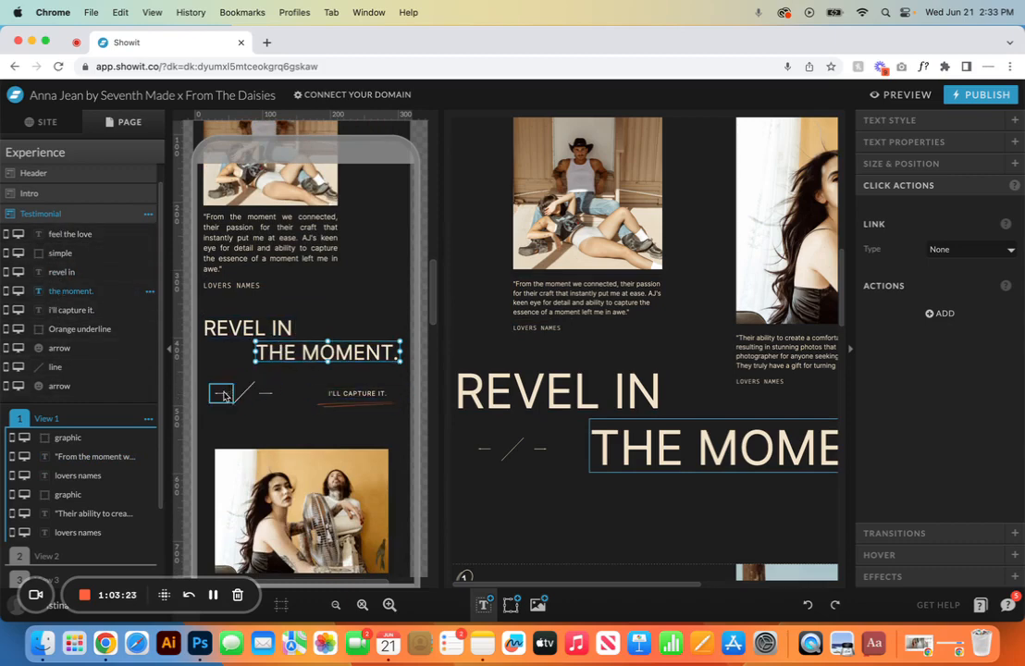
Step: Check the click actions of the two arrow icons in the Testimonial canvas
{"action": "left_click", "coordinate": [223, 392]}
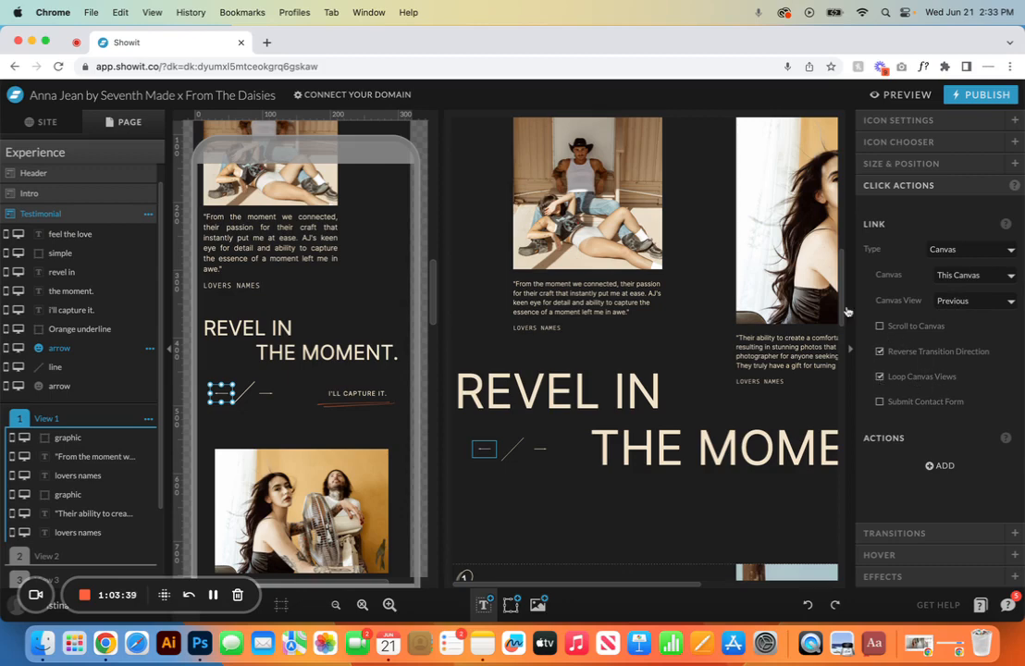
{"action": "left_click", "coordinate": [84, 370]}
{"action": "left_click", "coordinate": [88, 386]}
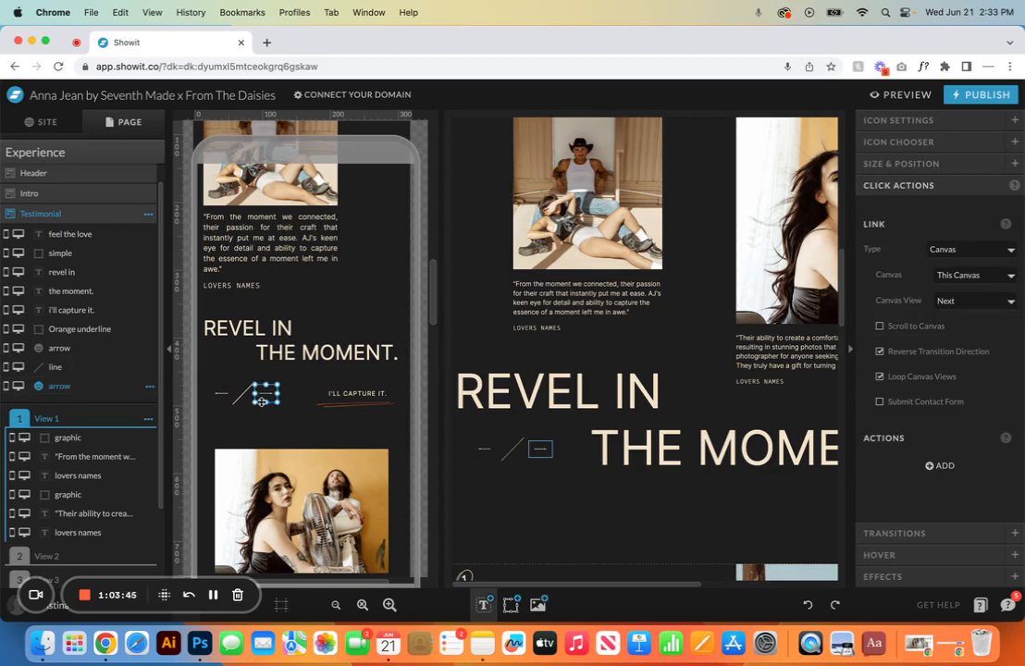
Step: Examine the graphics, quotes and names inside View 1 of the Testimonial canvas, and look at View 2 and View 3
{"action": "scroll", "coordinate": [56, 421], "scroll_direction": "down", "scroll_amount": 3}
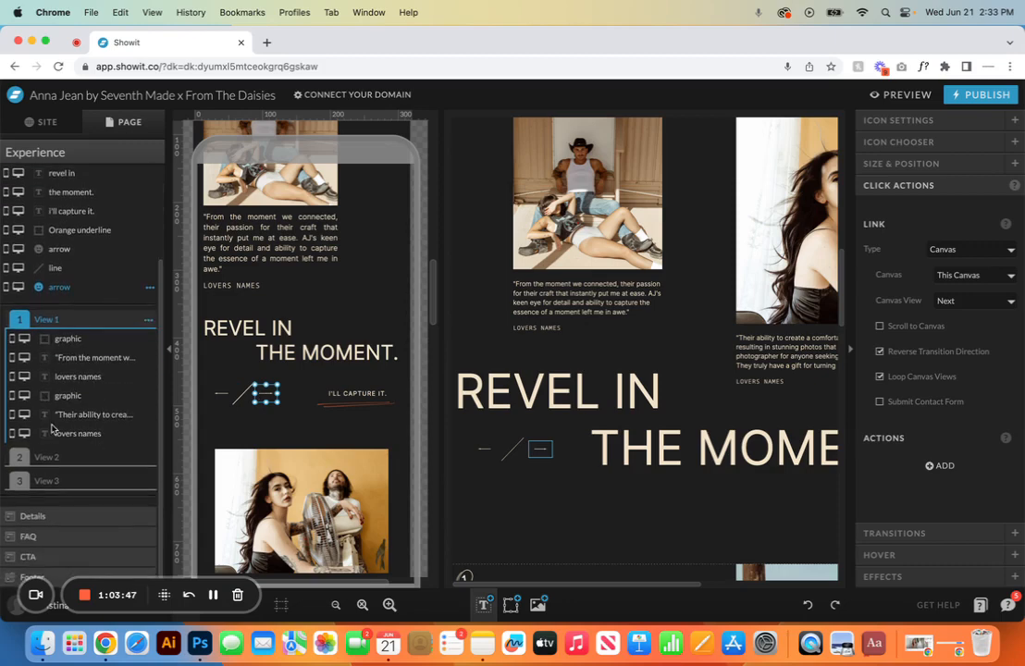
{"action": "left_click", "coordinate": [81, 342]}
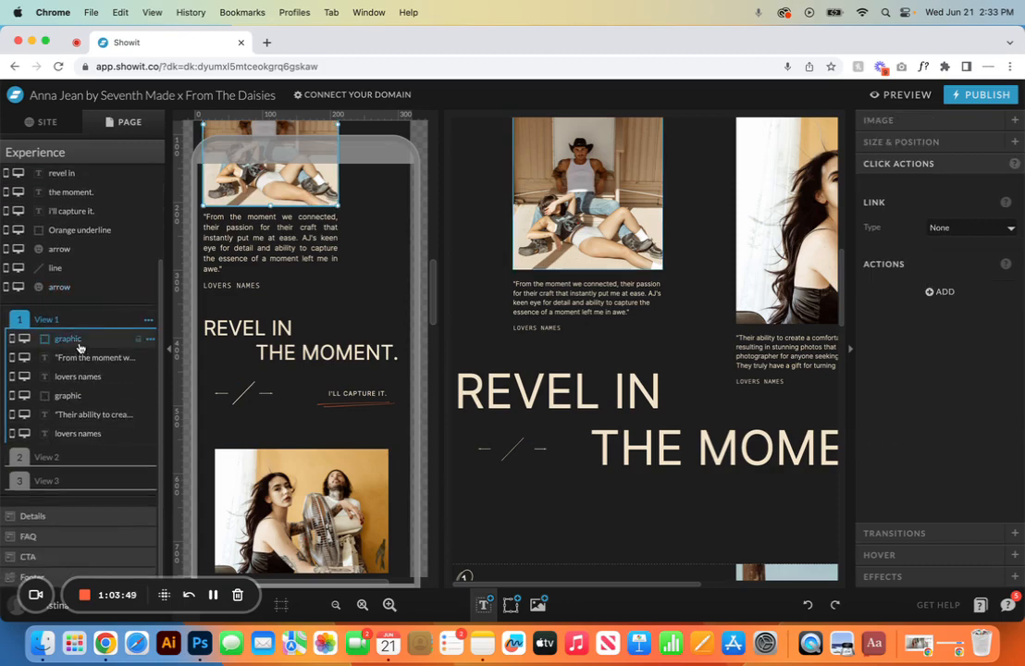
{"action": "left_click", "coordinate": [79, 357]}
{"action": "left_click", "coordinate": [57, 377]}
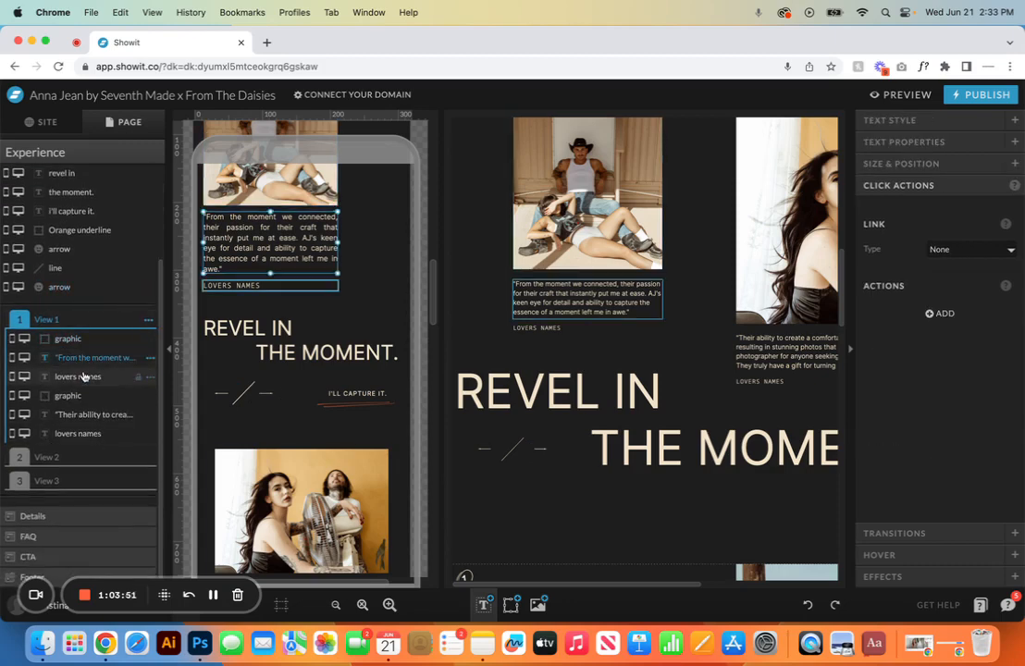
{"action": "left_click", "coordinate": [65, 395]}
{"action": "left_click", "coordinate": [74, 414]}
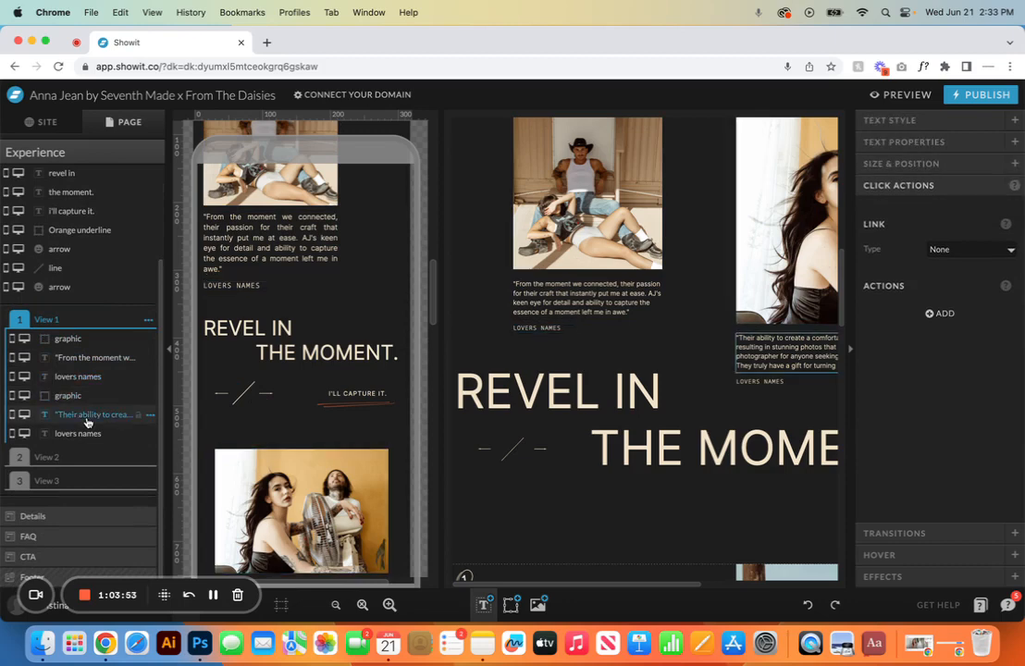
{"action": "left_click", "coordinate": [83, 433]}
{"action": "left_click", "coordinate": [47, 457]}
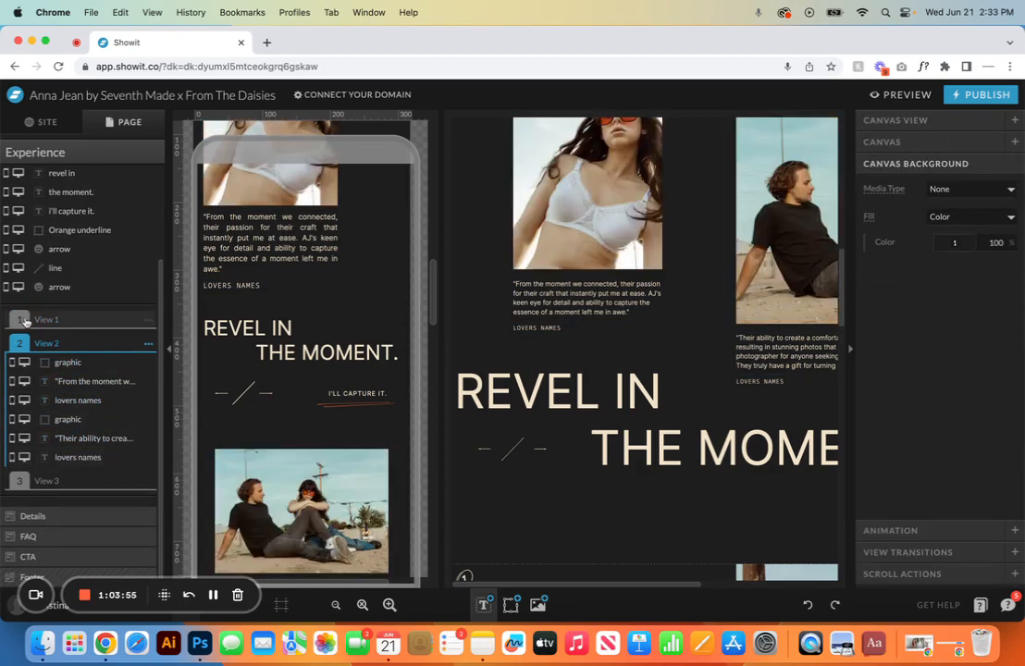
{"action": "left_click", "coordinate": [46, 481]}
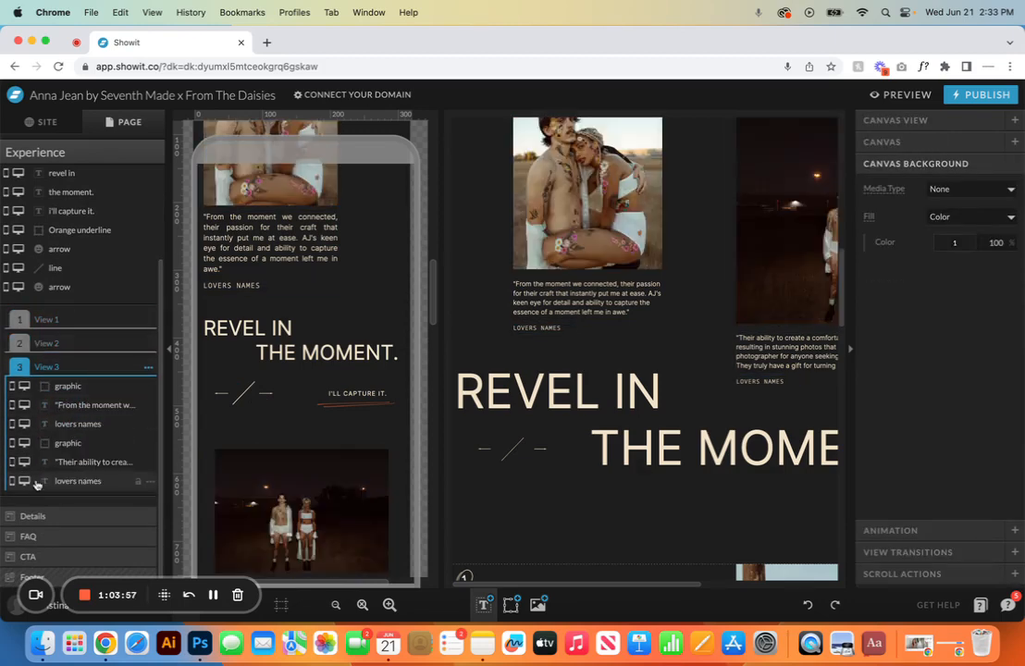
Step: Duplicate View 3 of the Experience page's Testimonial canvas and rename the copy as View 4
{"action": "left_click", "coordinate": [148, 367]}
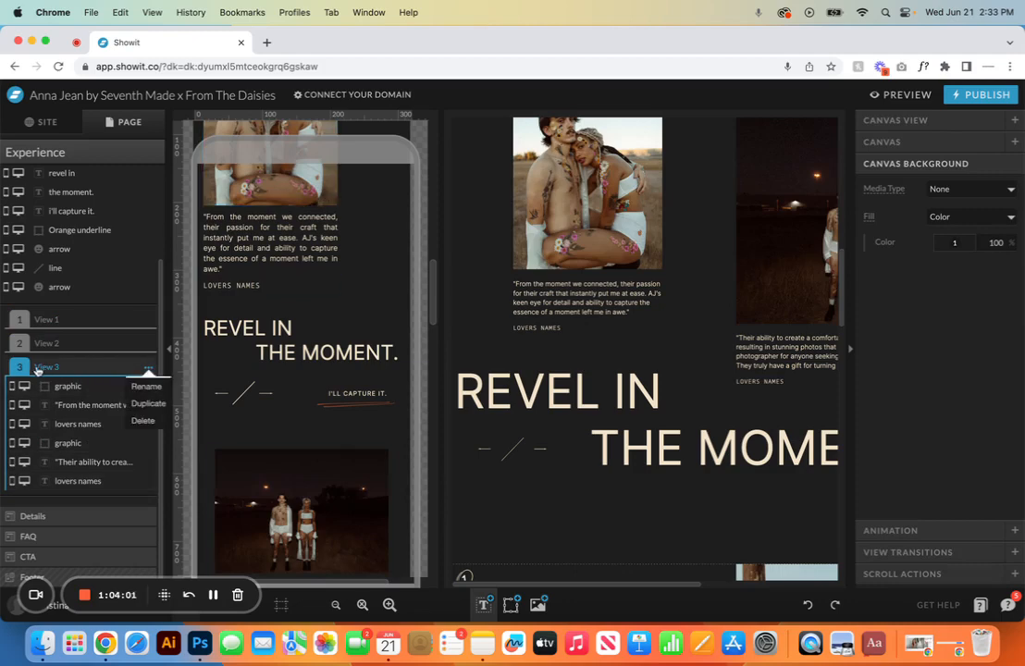
{"action": "left_click", "coordinate": [146, 405]}
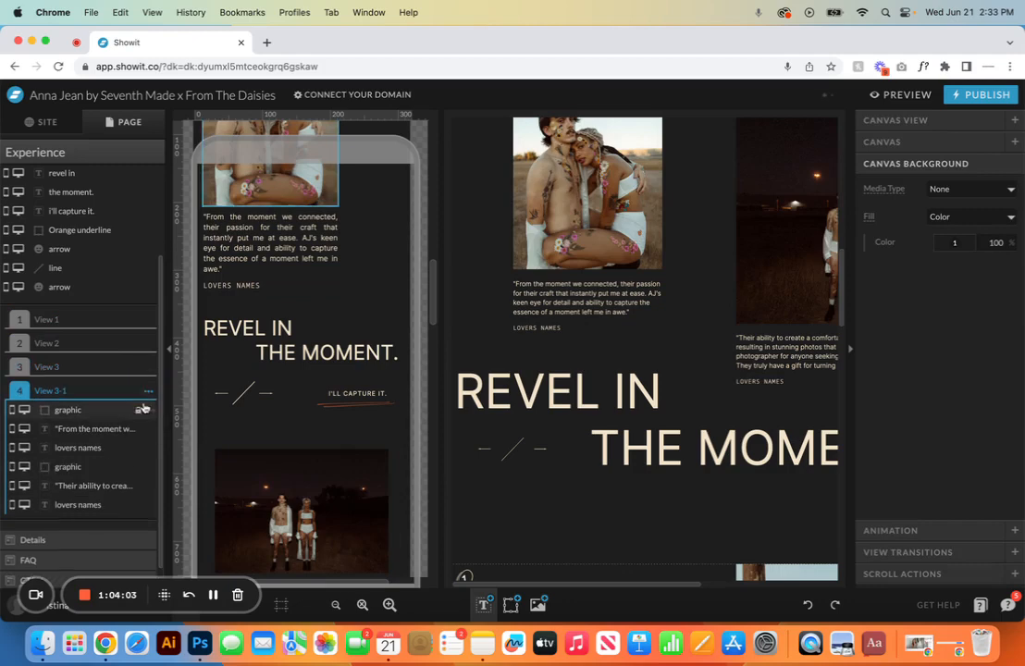
{"action": "left_click", "coordinate": [148, 392]}
{"action": "left_click", "coordinate": [142, 411]}
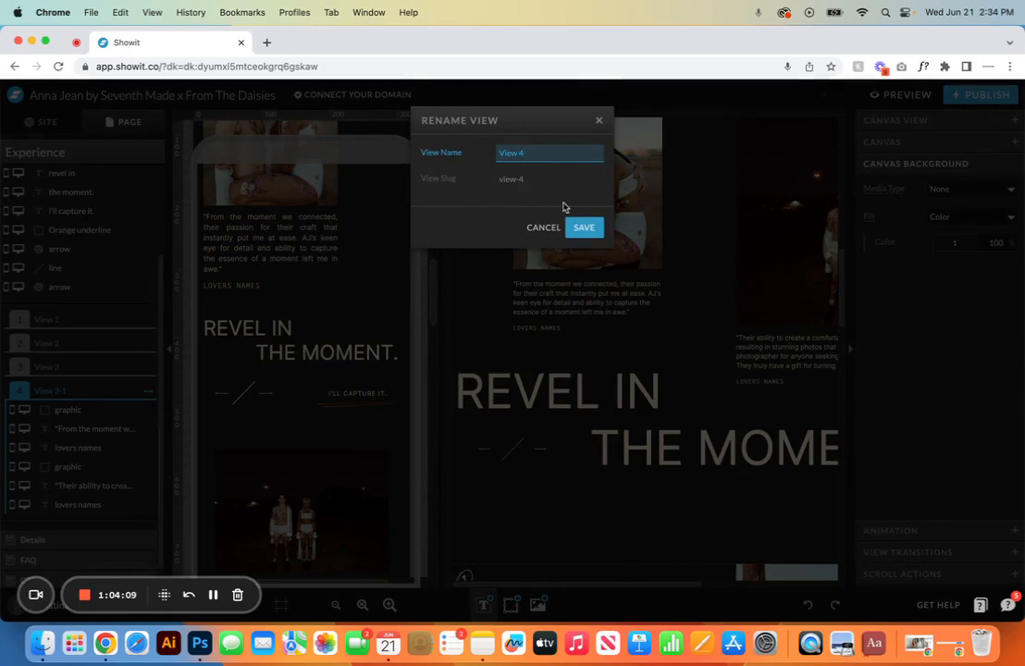
{"action": "left_click", "coordinate": [581, 227]}
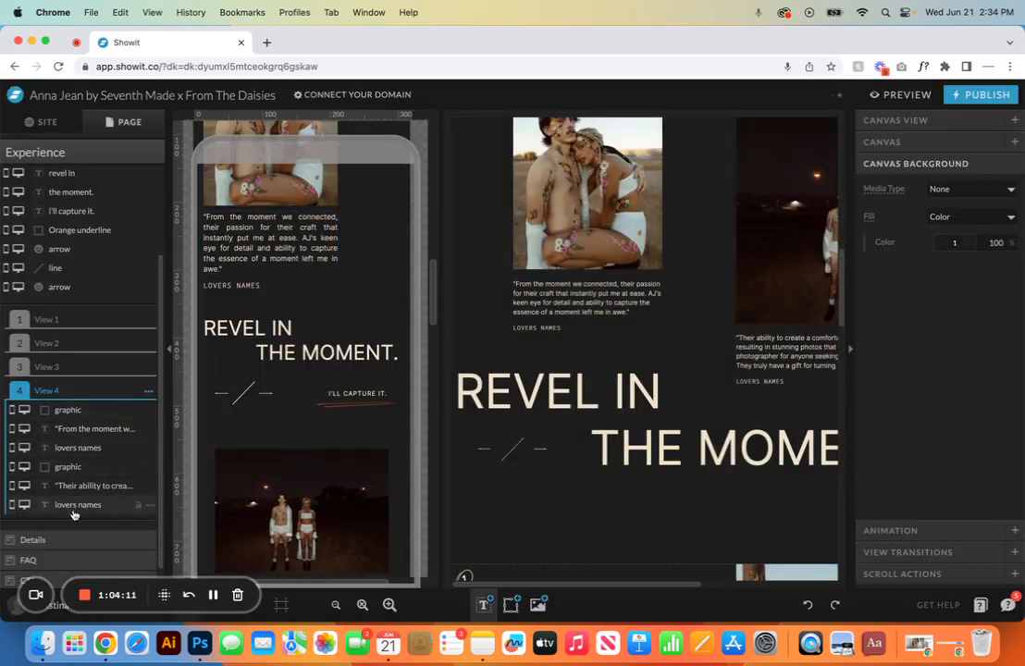
Step: Delete View 4 from the Experience page's Testimonial canvas
{"action": "left_click", "coordinate": [148, 391]}
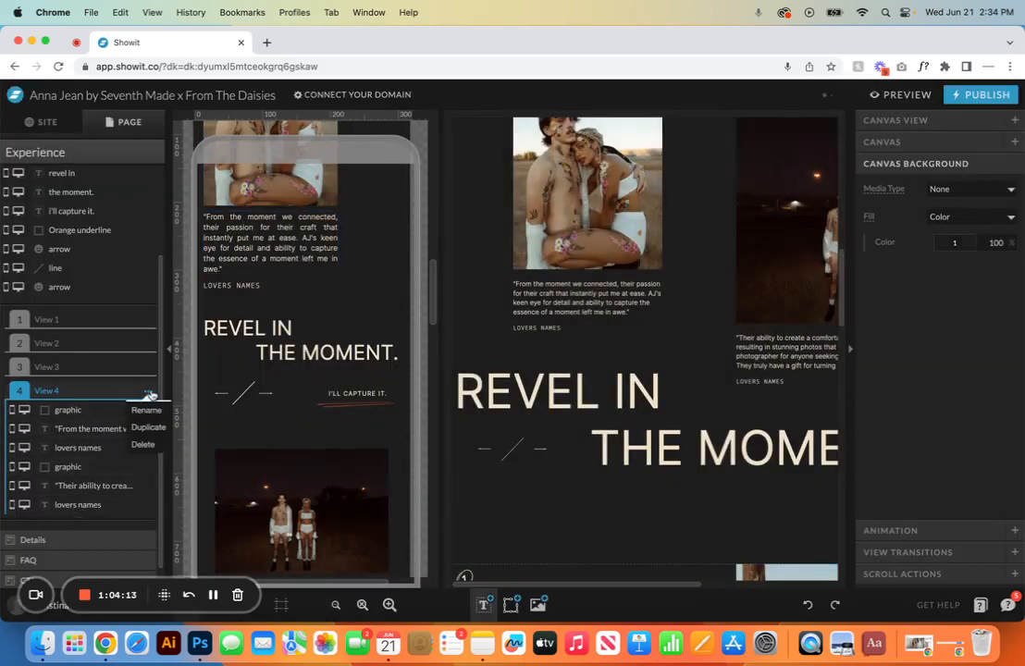
{"action": "left_click", "coordinate": [148, 444]}
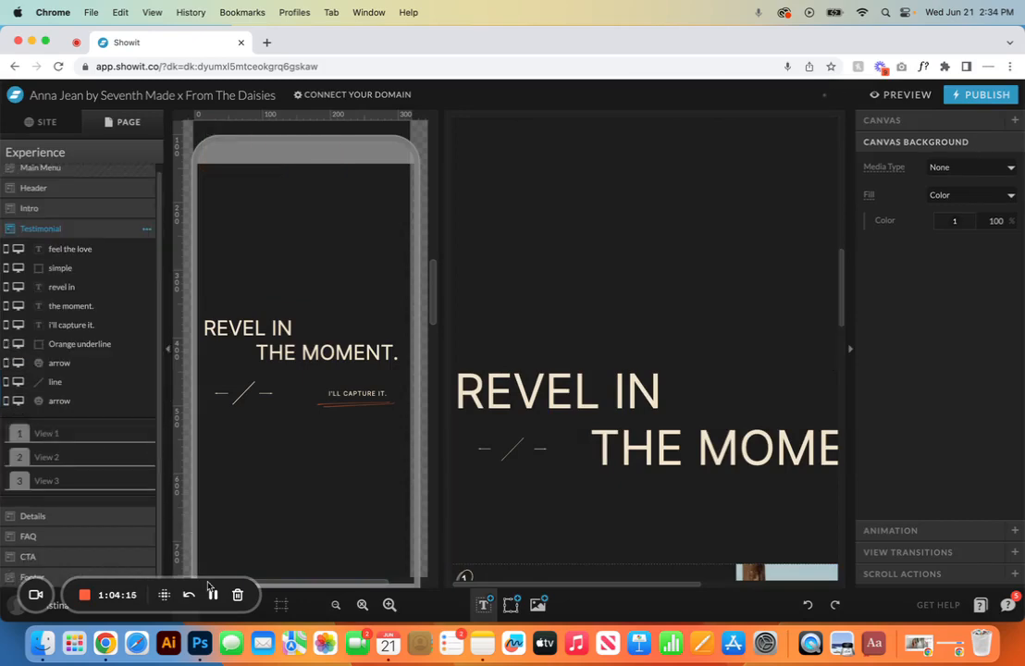
Step: Open the Blog canvas of the Home blog template and show only its desktop layout
{"action": "left_click", "coordinate": [44, 124]}
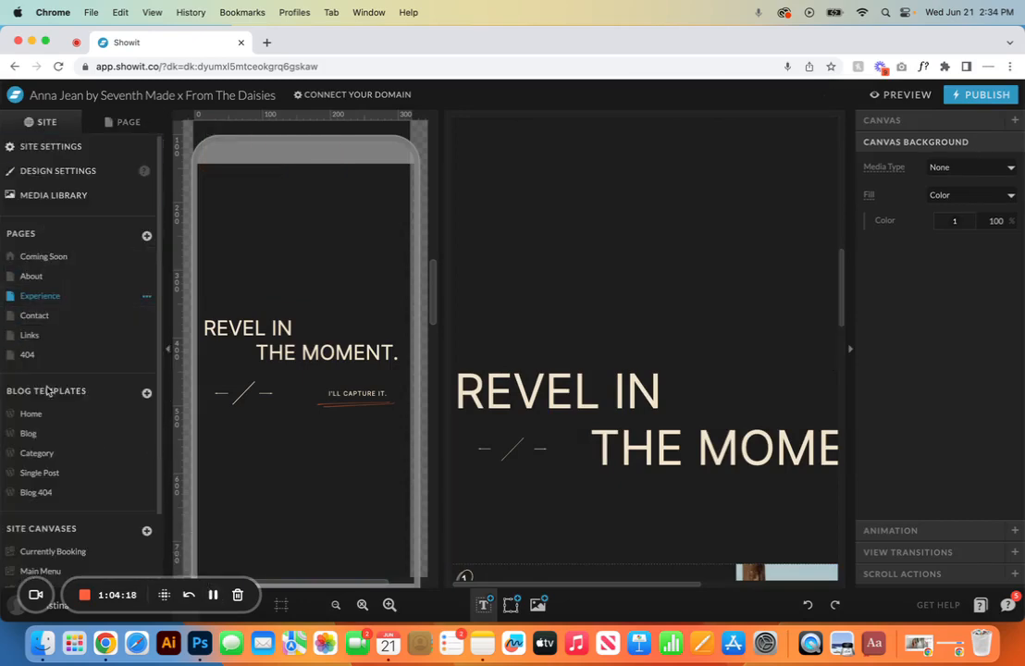
{"action": "left_click", "coordinate": [39, 416]}
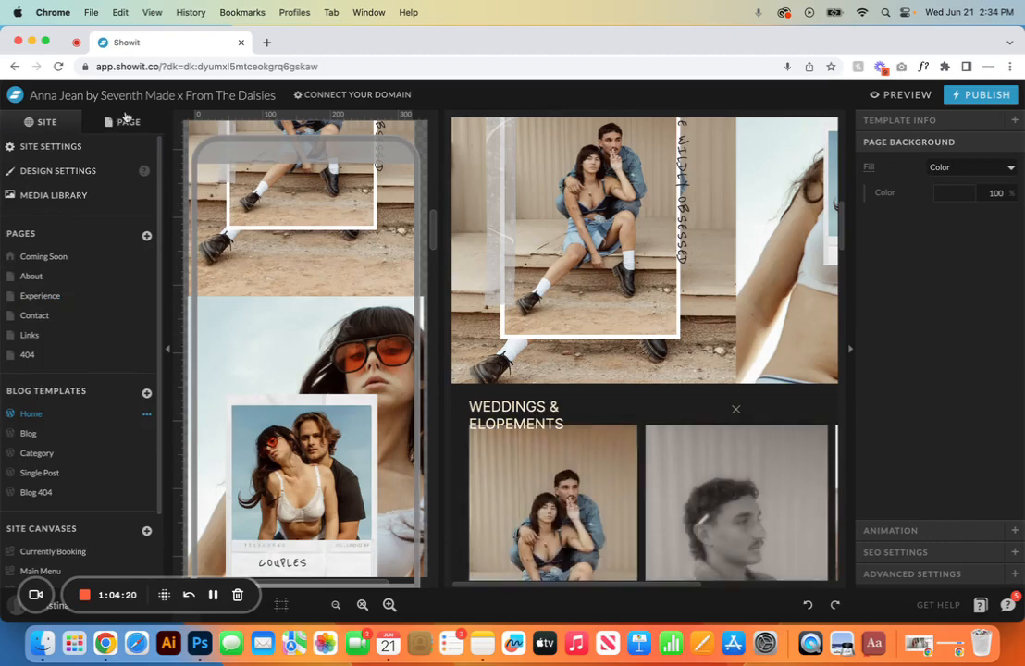
{"action": "left_click", "coordinate": [128, 123]}
{"action": "left_click", "coordinate": [81, 320]}
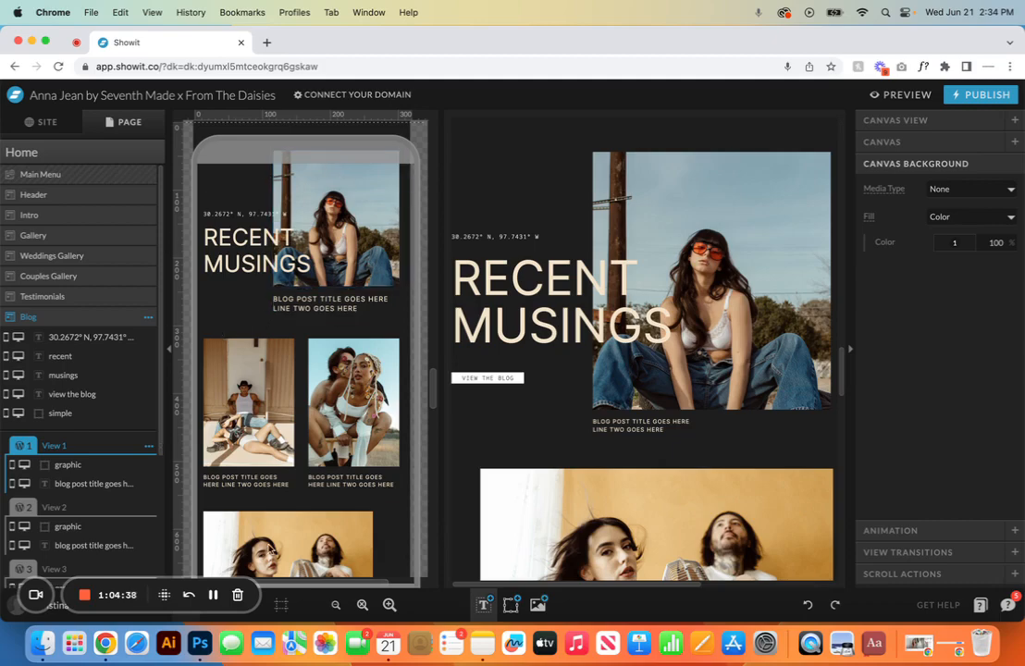
{"action": "left_click", "coordinate": [243, 618]}
{"action": "scroll", "coordinate": [332, 311], "scroll_direction": "up", "scroll_amount": 2}
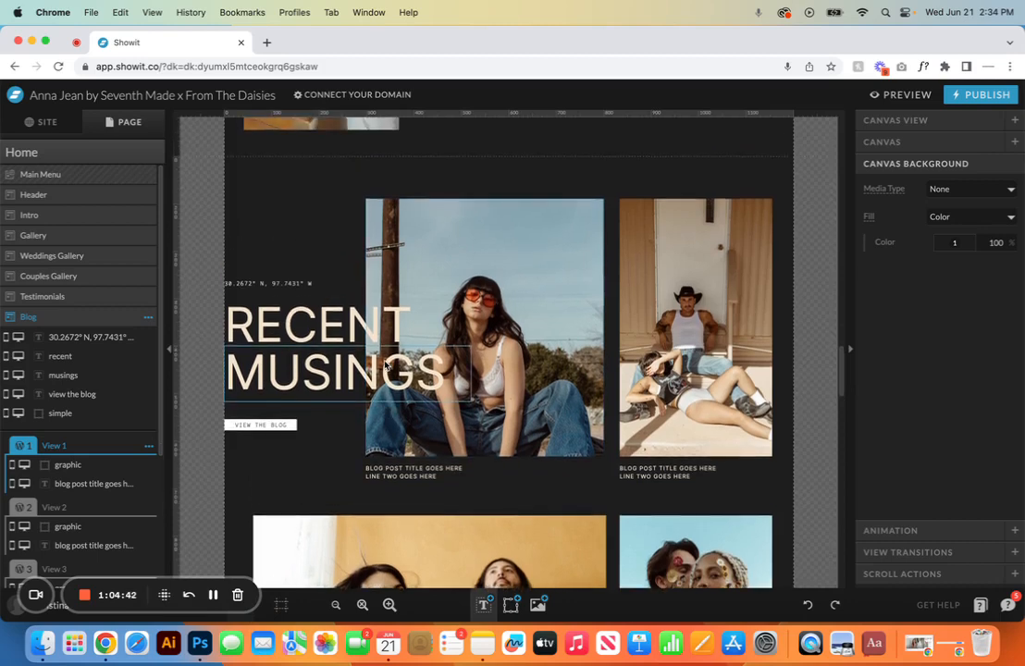
{"action": "scroll", "coordinate": [385, 365], "scroll_direction": "down", "scroll_amount": 2}
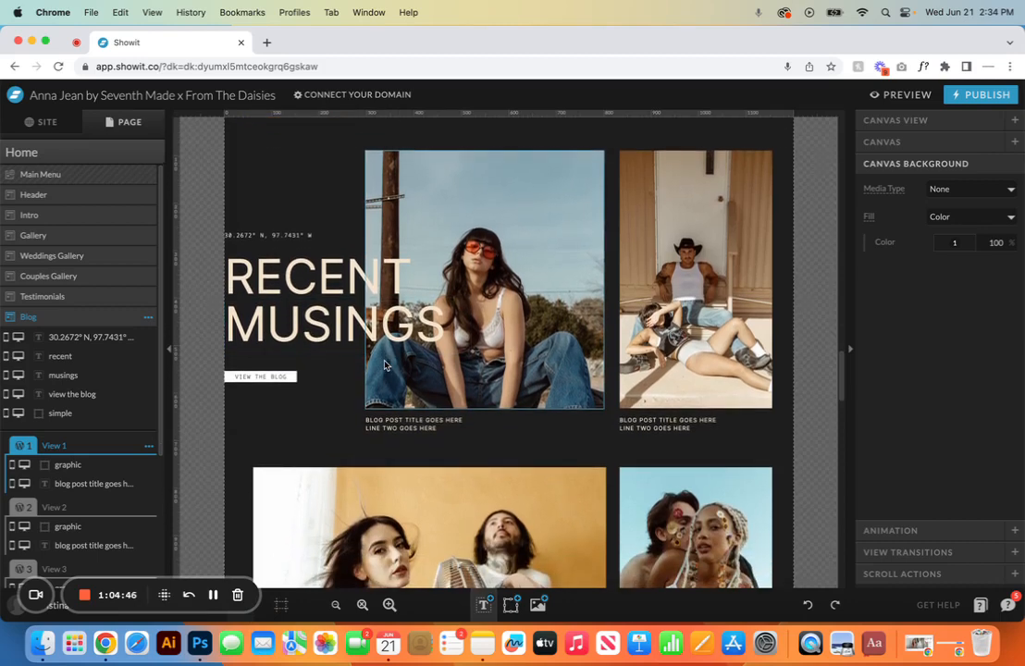
Step: Select the coordinates, "recent" and "musings" texts of the Blog canvas and hide them on desktop
{"action": "left_click", "coordinate": [319, 270]}
{"action": "left_click", "coordinate": [318, 316]}
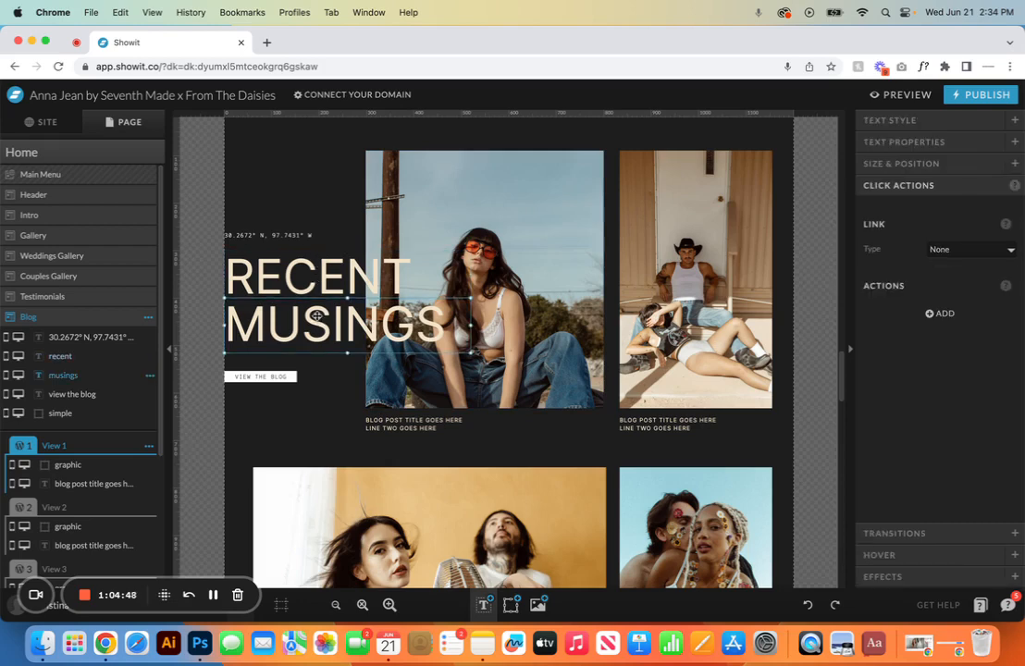
{"action": "left_click", "coordinate": [301, 235]}
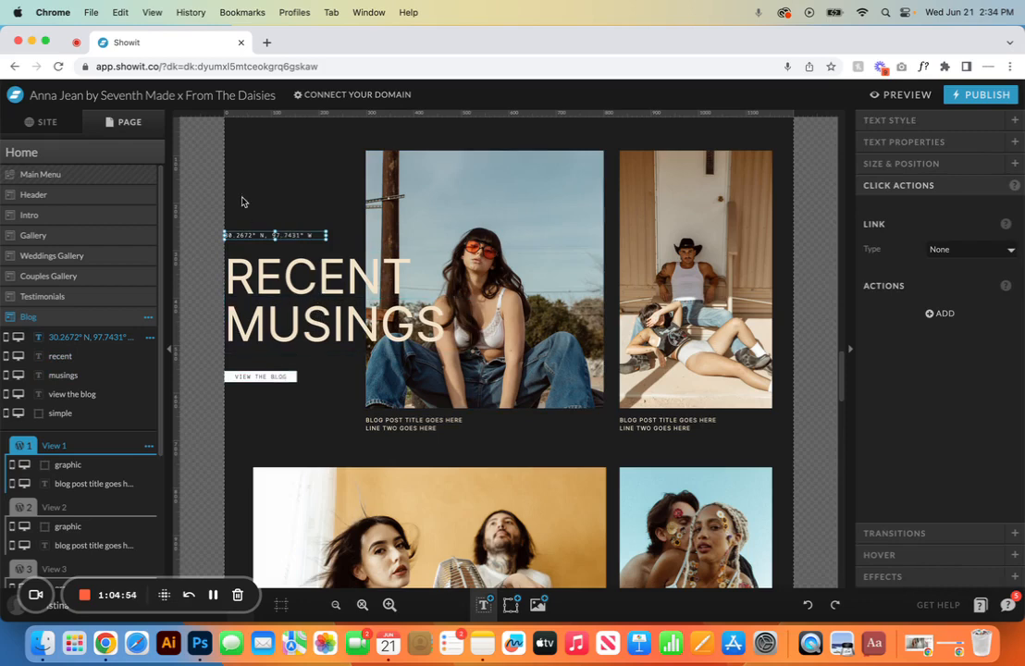
{"action": "left_click_drag", "start_coordinate": [242, 198], "coordinate": [252, 320]}
{"action": "left_click", "coordinate": [18, 338]}
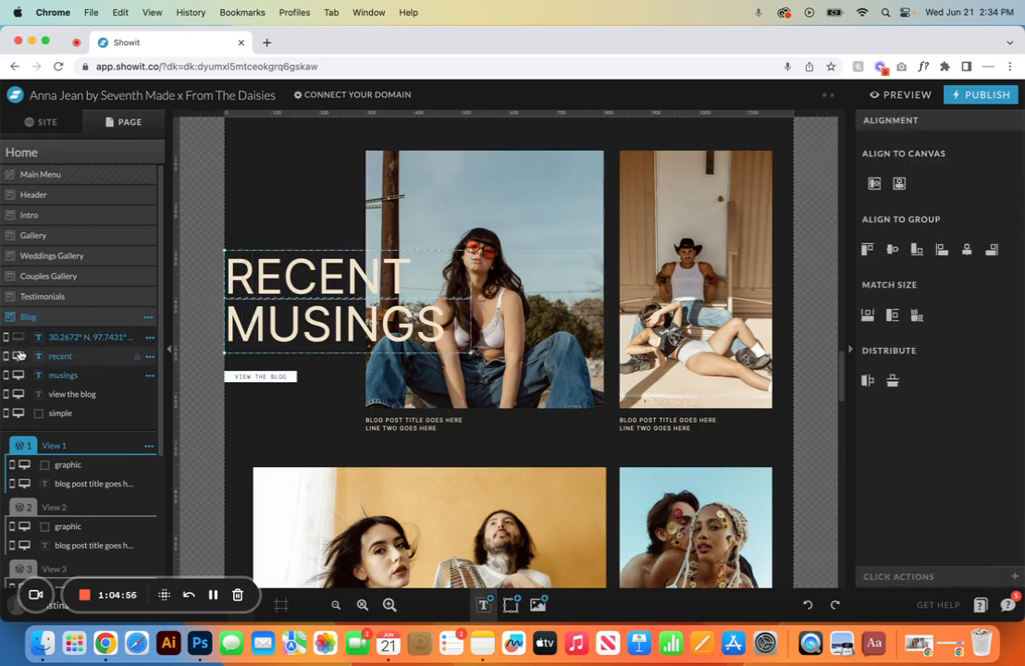
{"action": "left_click", "coordinate": [18, 356]}
{"action": "left_click", "coordinate": [16, 374]}
Step: Make the "musings", "recent" and coordinates texts visible on desktop again and deselect them
{"action": "left_click", "coordinate": [15, 375]}
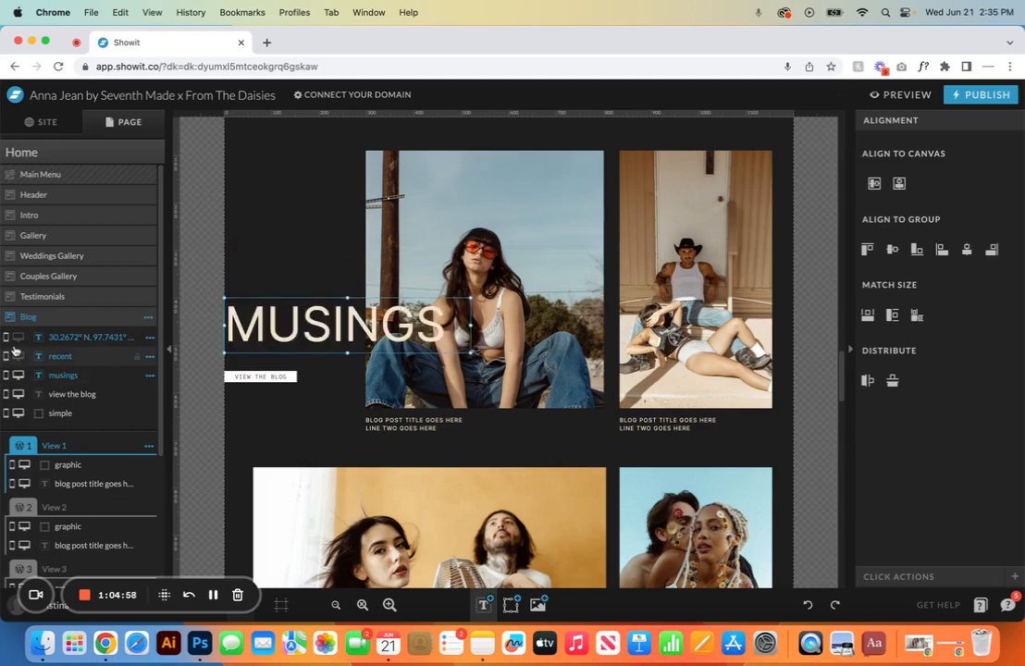
{"action": "left_click", "coordinate": [18, 356]}
{"action": "left_click", "coordinate": [17, 337]}
{"action": "left_click", "coordinate": [264, 183]}
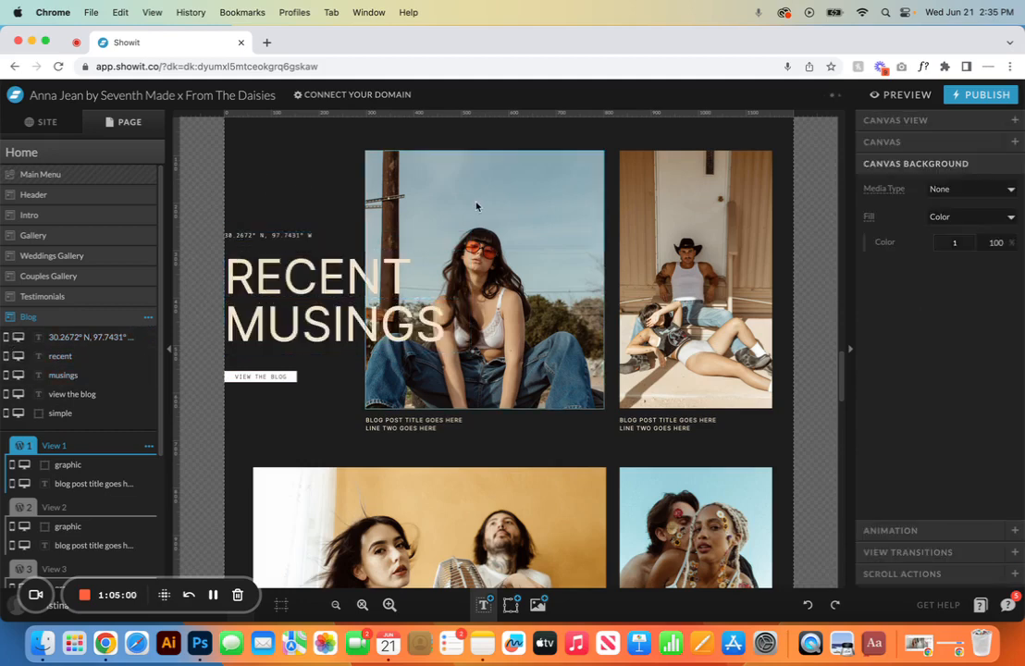
Step: Examine the Blog canvas's top two post photos and the post title placeholder under the first one
{"action": "left_click", "coordinate": [476, 202]}
{"action": "left_click", "coordinate": [686, 319]}
{"action": "scroll", "coordinate": [686, 319], "scroll_direction": "down", "scroll_amount": 1}
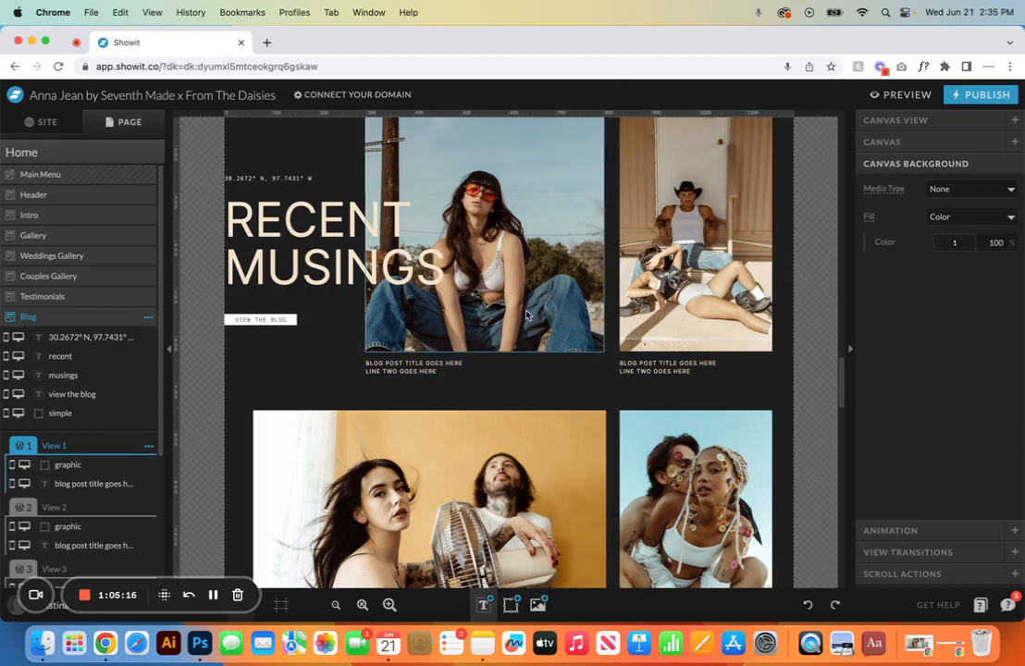
{"action": "left_click", "coordinate": [435, 369]}
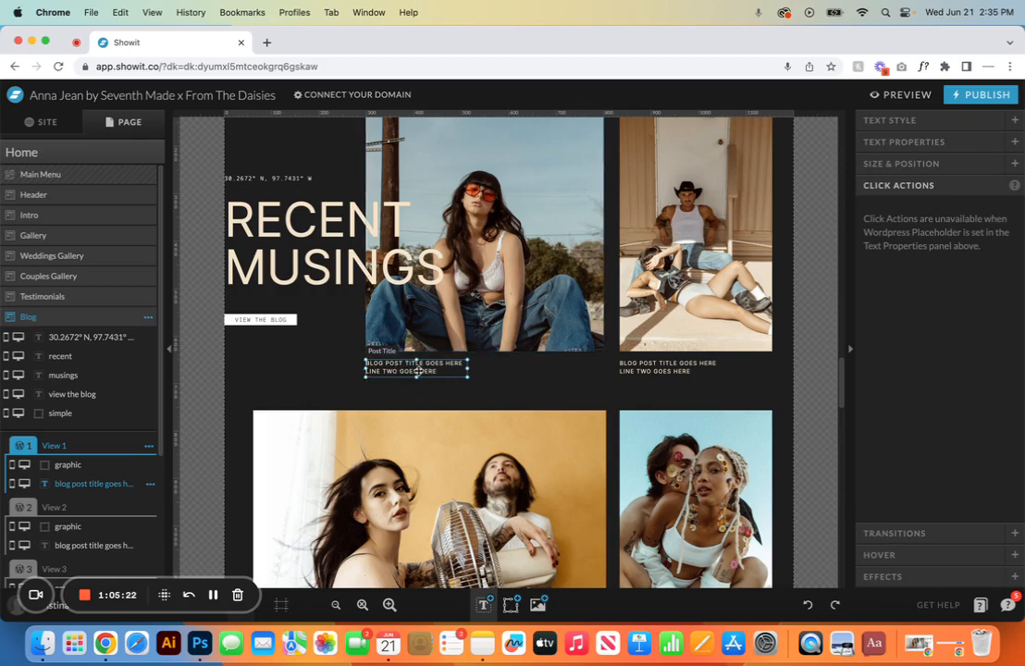
Step: Widen View 1's graphic in the Blog canvas leftward so it extends further behind the "Recent Musings" heading
{"action": "left_click", "coordinate": [514, 311]}
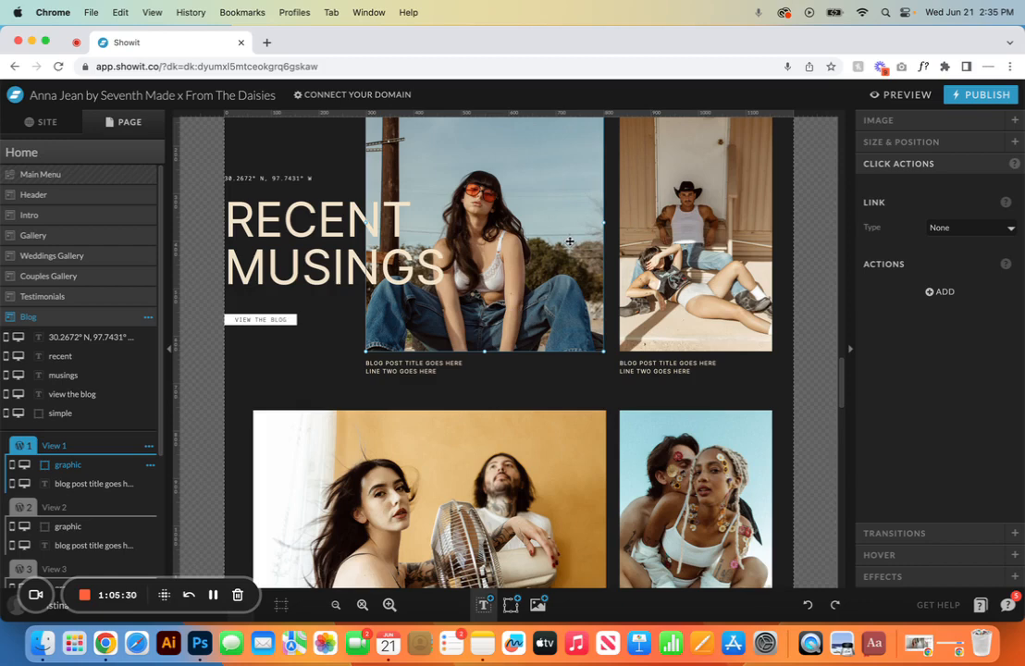
{"action": "scroll", "coordinate": [569, 242], "scroll_direction": "up", "scroll_amount": 2}
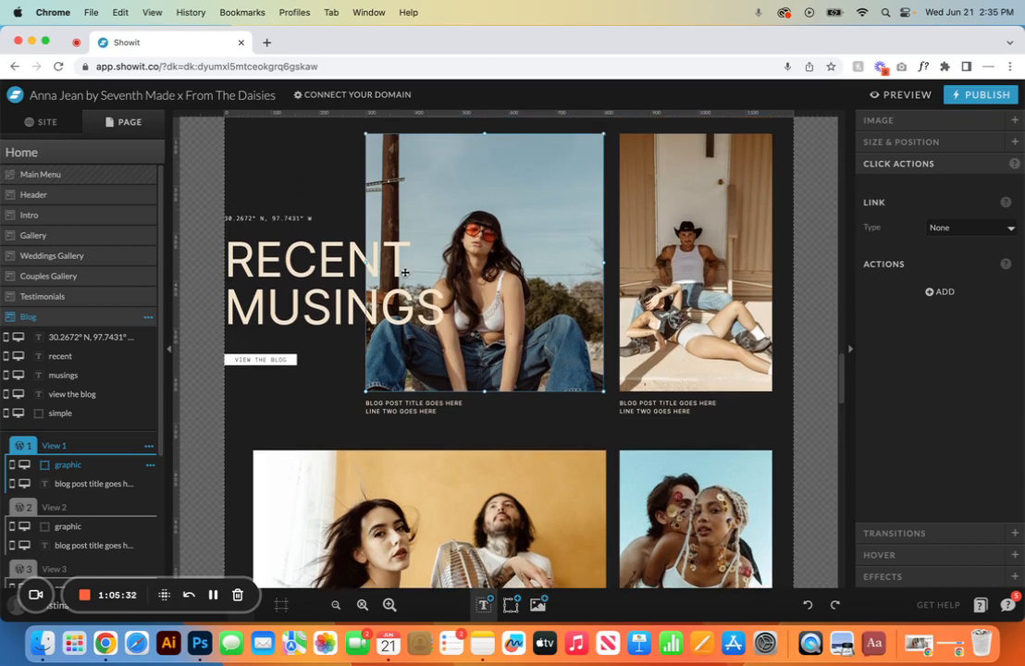
{"action": "left_click_drag", "start_coordinate": [374, 261], "coordinate": [310, 252]}
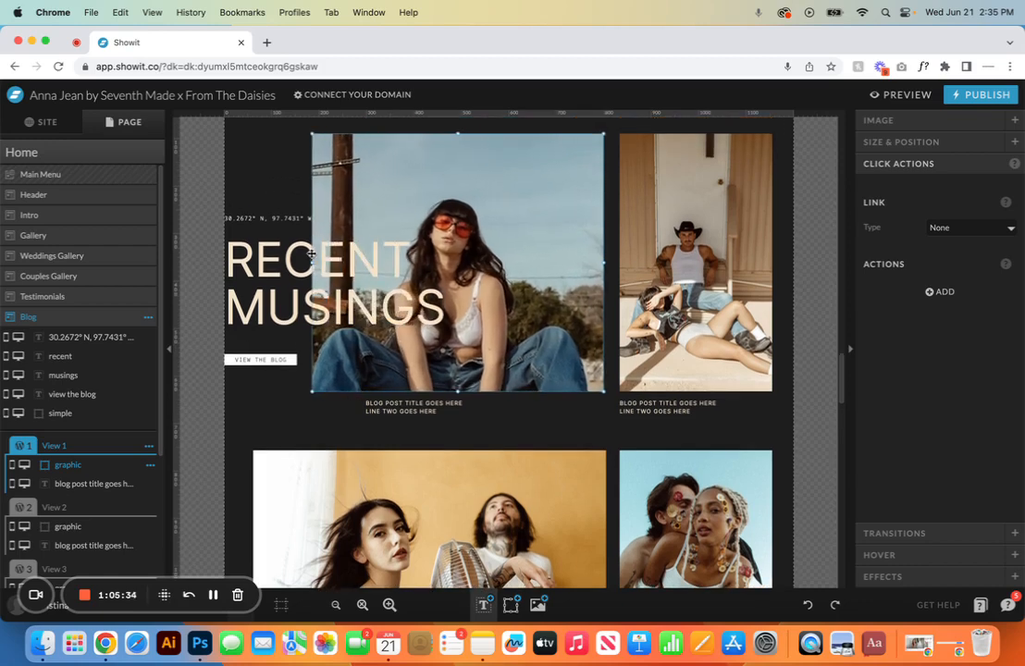
Step: Undo the last widening of View 1's graphic in the Blog canvas
{"action": "left_click", "coordinate": [807, 605]}
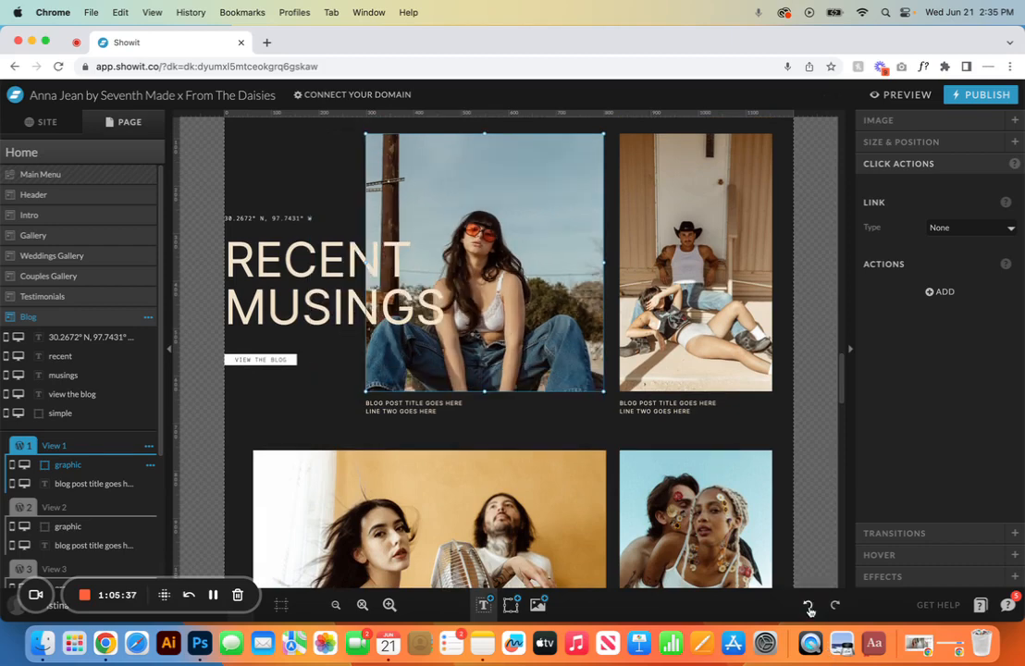
Step: Try orange palette color 7 on View 1's blog post title and set it back to cream color 6
{"action": "left_click", "coordinate": [421, 408]}
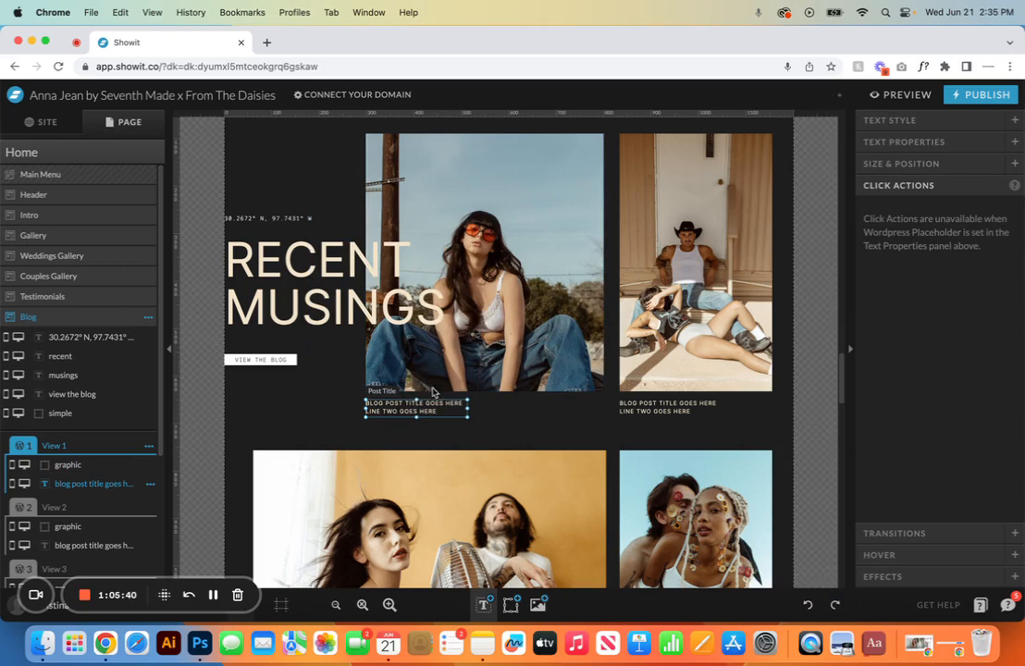
{"action": "left_click", "coordinate": [946, 121]}
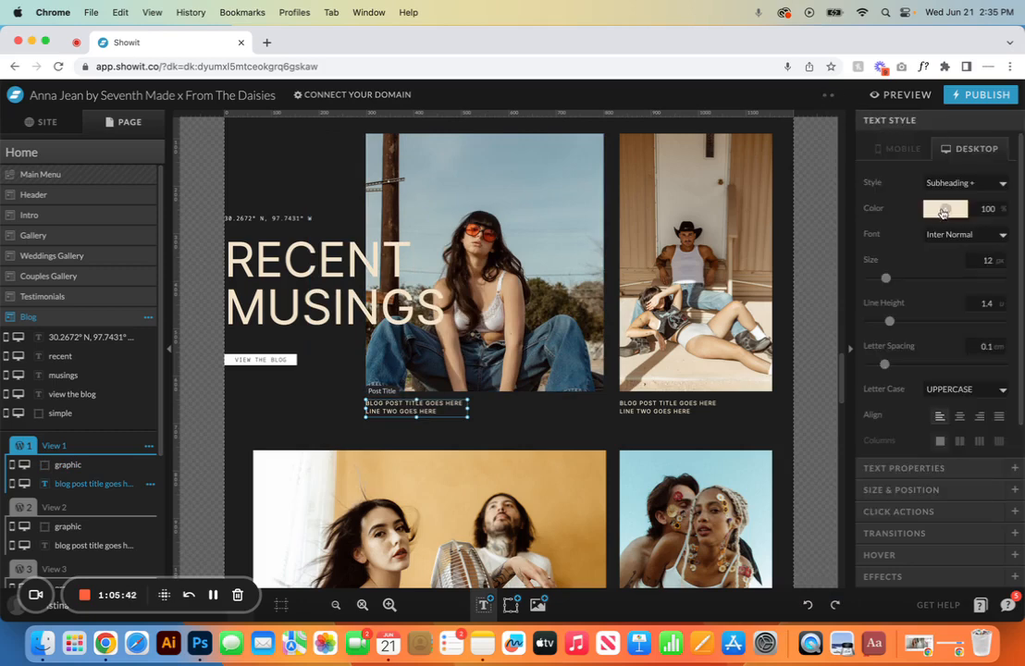
{"action": "left_click", "coordinate": [944, 208]}
{"action": "left_click", "coordinate": [969, 236]}
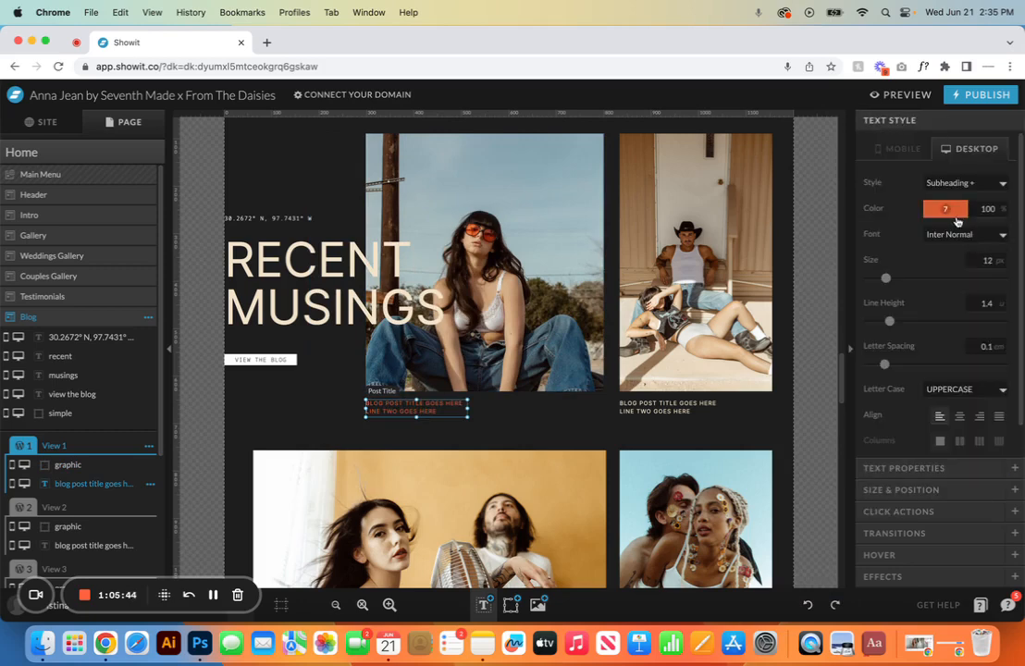
{"action": "left_click", "coordinate": [944, 208]}
{"action": "left_click", "coordinate": [945, 235]}
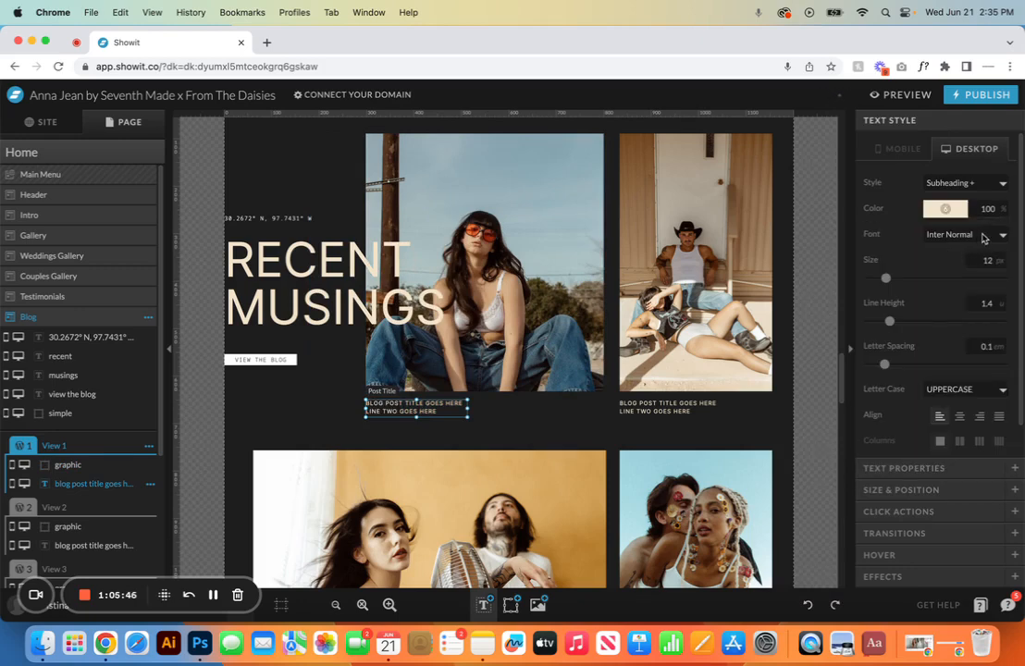
Step: Set View 1's blog post title to the Anton Normal font at 17 px
{"action": "left_click", "coordinate": [988, 235]}
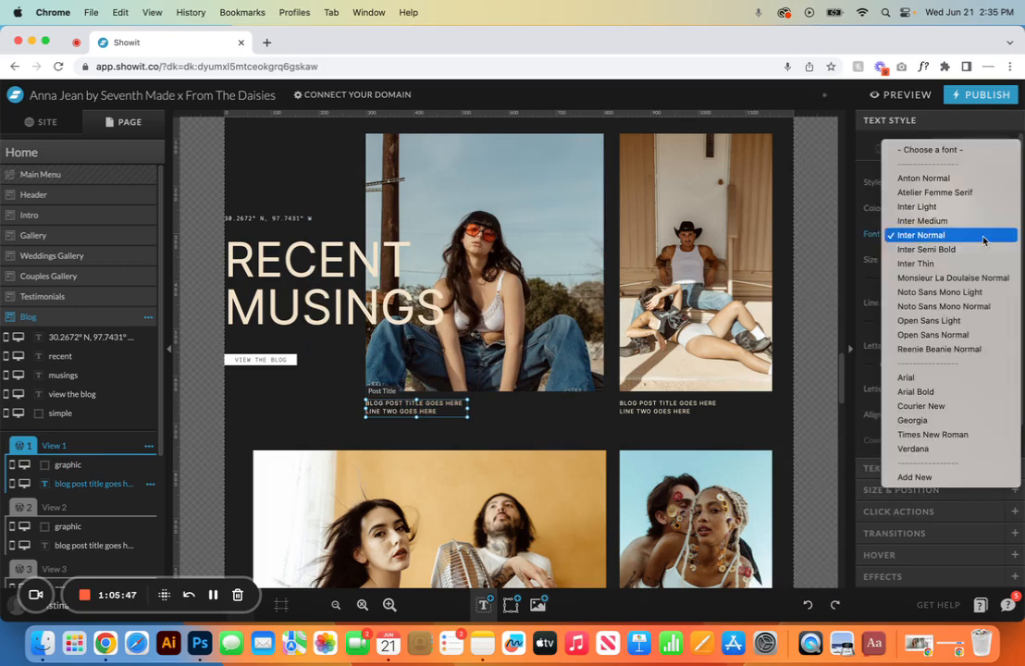
{"action": "left_click", "coordinate": [958, 182]}
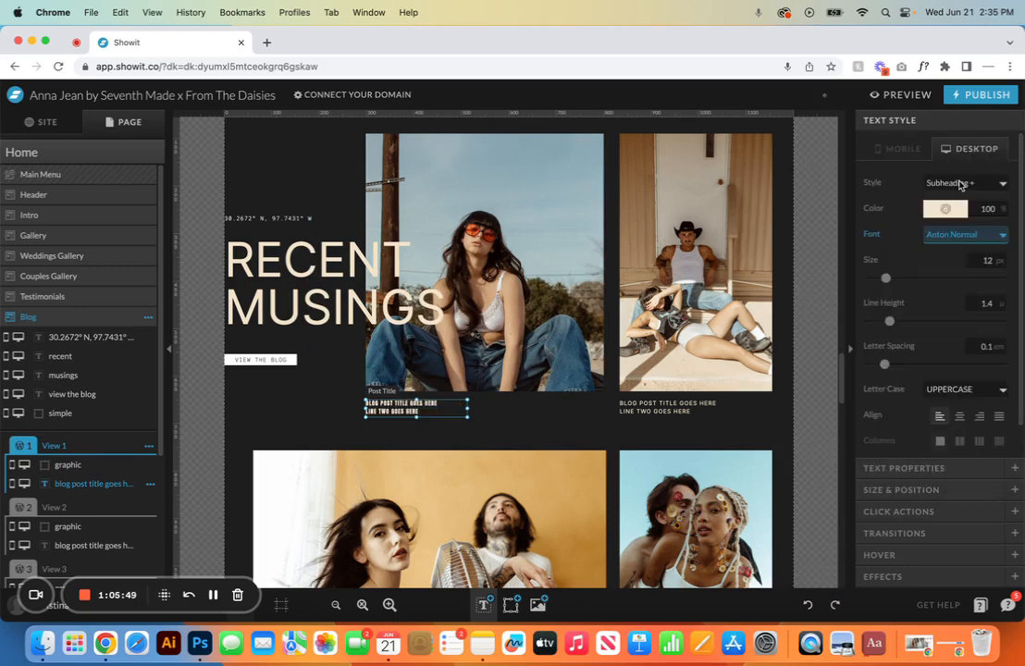
{"action": "double_click", "coordinate": [995, 260]}
{"action": "triple_click", "coordinate": [995, 259]}
{"action": "left_click", "coordinate": [526, 442]}
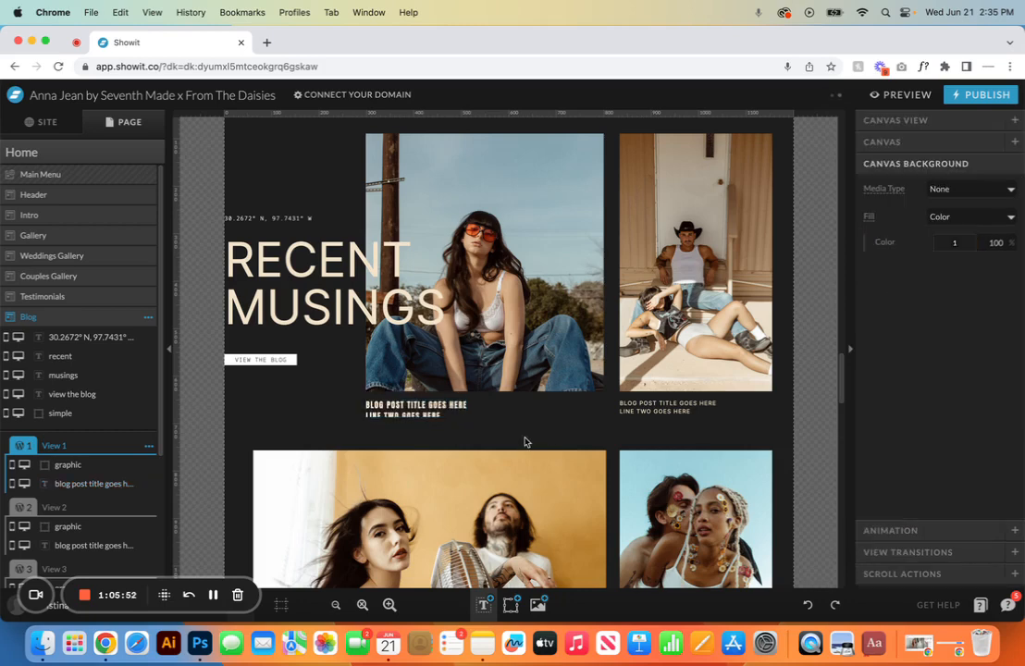
Step: Extend the bottom of View 1's post title text box so both title lines fit
{"action": "left_click", "coordinate": [435, 407]}
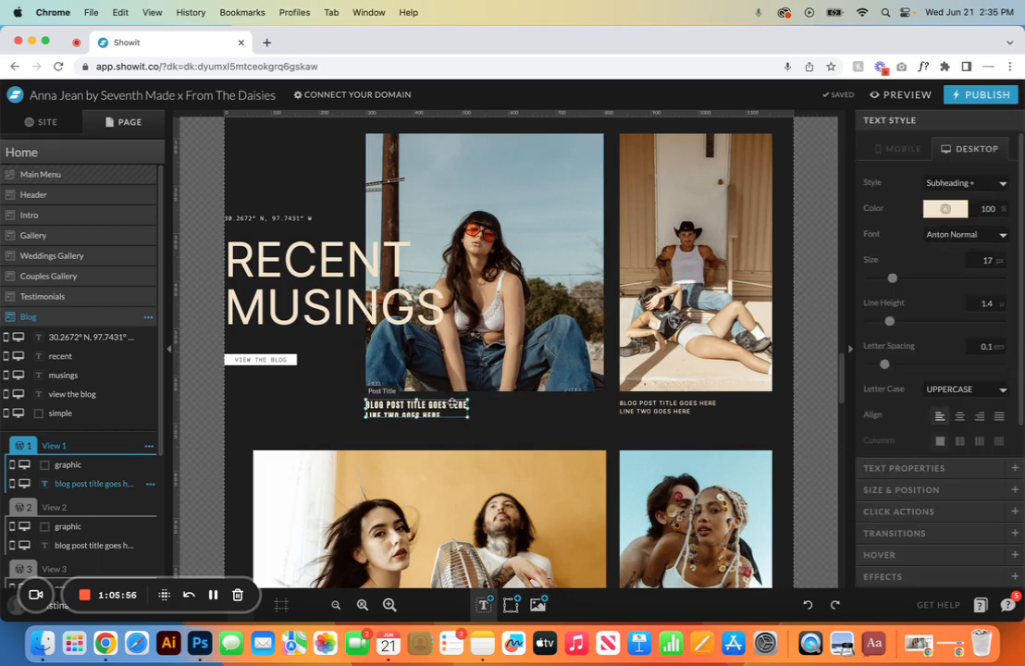
{"action": "scroll", "coordinate": [935, 417], "scroll_direction": "down", "scroll_amount": 1}
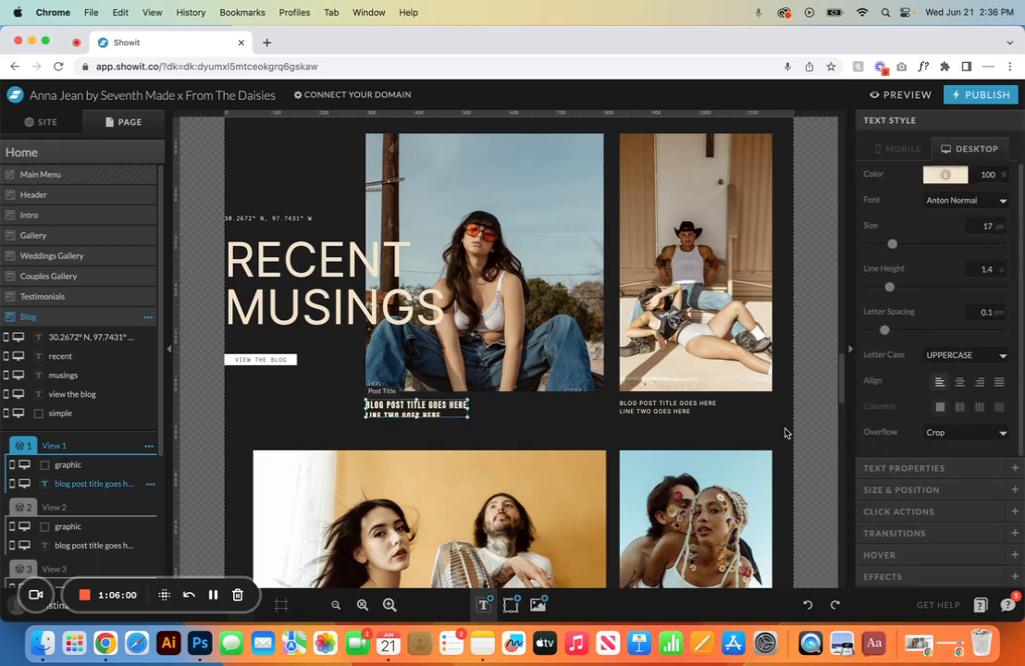
{"action": "left_click_drag", "start_coordinate": [415, 418], "coordinate": [415, 422]}
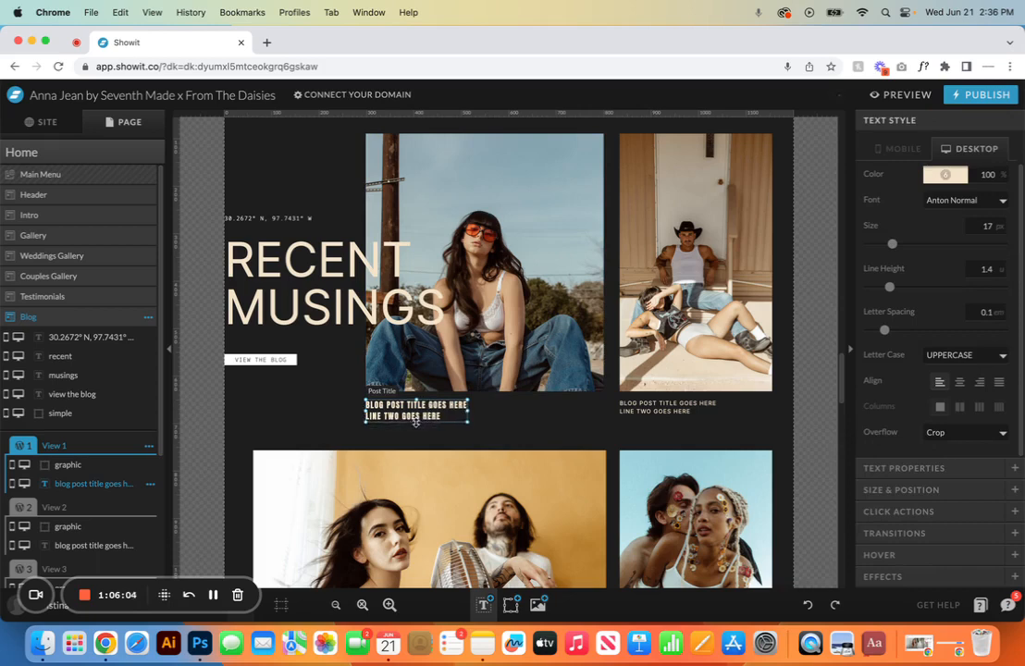
Step: Undo the text box, size and font changes on View 1's post title and deselect it
{"action": "left_click", "coordinate": [808, 604]}
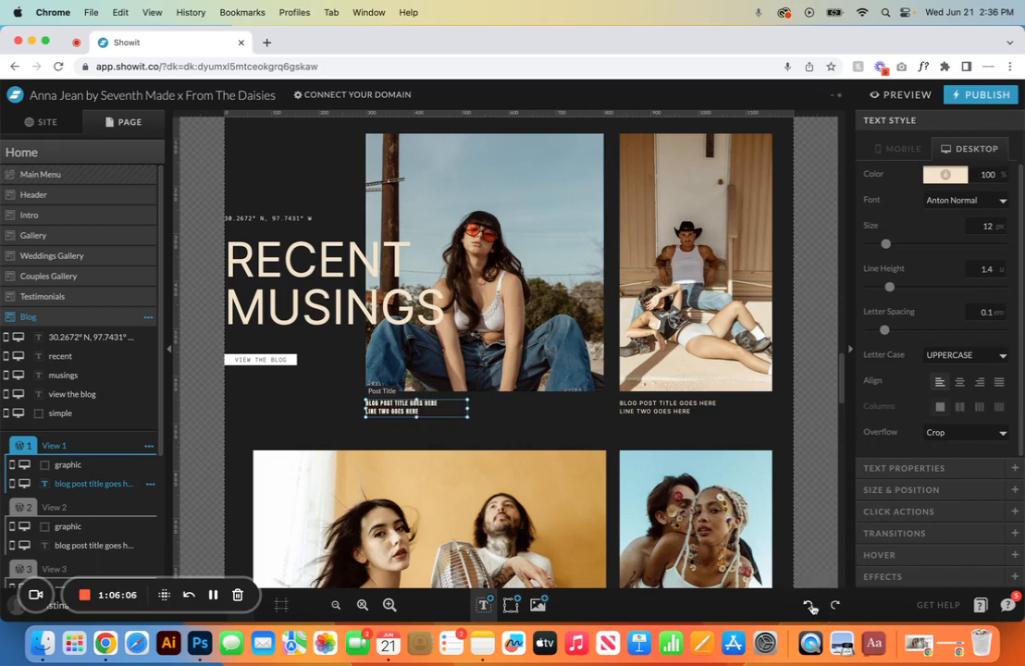
{"action": "left_click", "coordinate": [809, 606]}
{"action": "left_click", "coordinate": [812, 606]}
{"action": "left_click", "coordinate": [811, 607]}
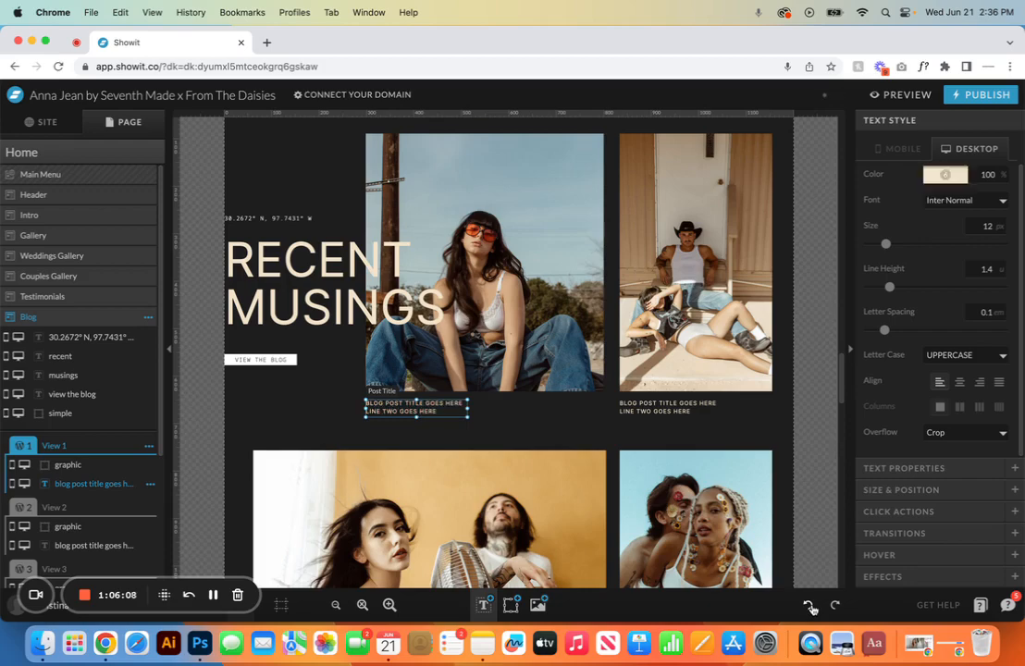
{"action": "left_click", "coordinate": [524, 424]}
Step: Try shortening the Blog canvas so it ends just below the titles of the first row of posts
{"action": "scroll", "coordinate": [523, 424], "scroll_direction": "down", "scroll_amount": 3}
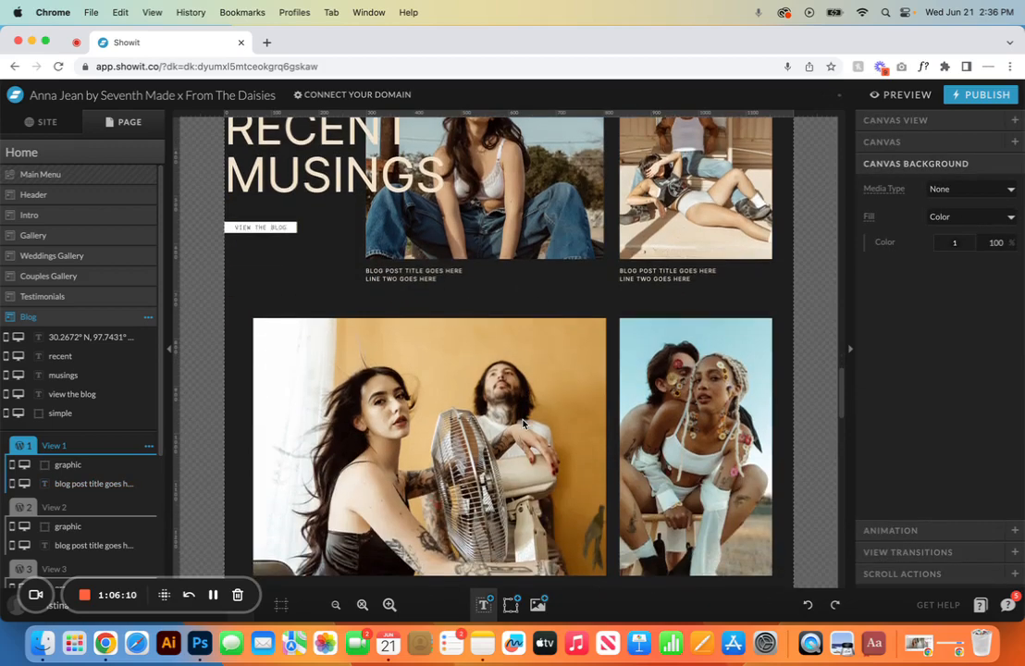
{"action": "scroll", "coordinate": [522, 424], "scroll_direction": "up", "scroll_amount": 3}
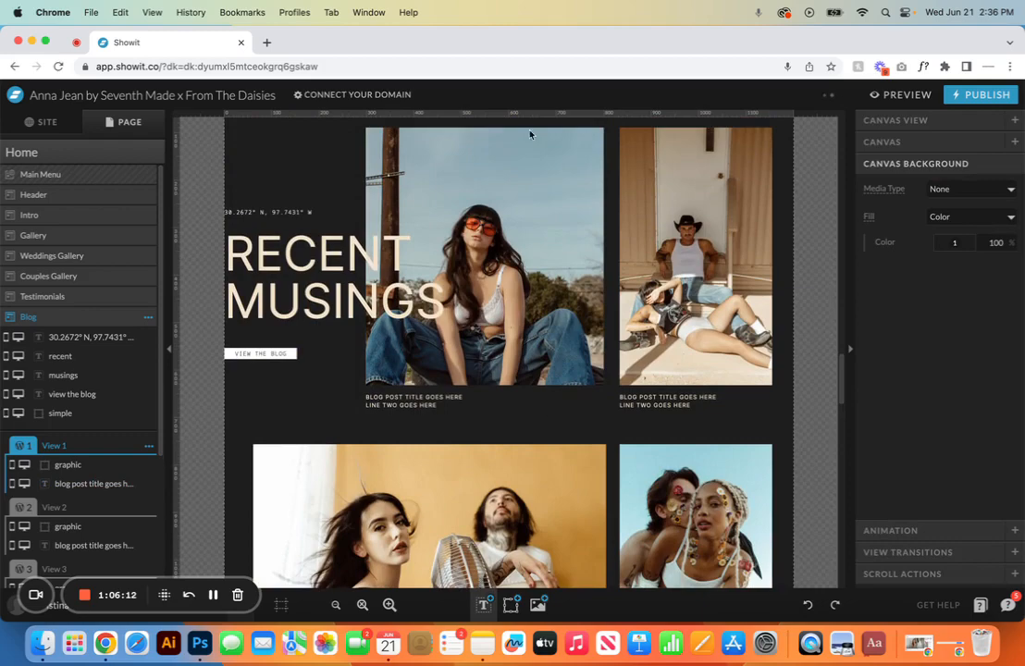
{"action": "scroll", "coordinate": [548, 315], "scroll_direction": "down", "scroll_amount": 5}
{"action": "scroll", "coordinate": [635, 364], "scroll_direction": "down", "scroll_amount": 1}
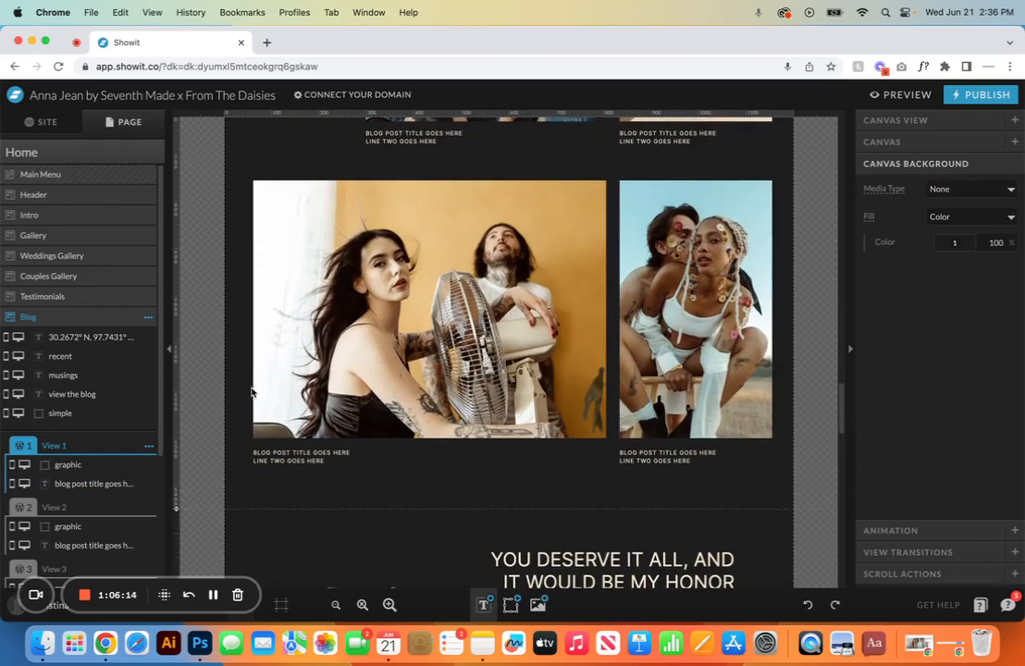
{"action": "left_click_drag", "start_coordinate": [236, 385], "coordinate": [707, 488]}
{"action": "scroll", "coordinate": [108, 453], "scroll_direction": "down", "scroll_amount": 5}
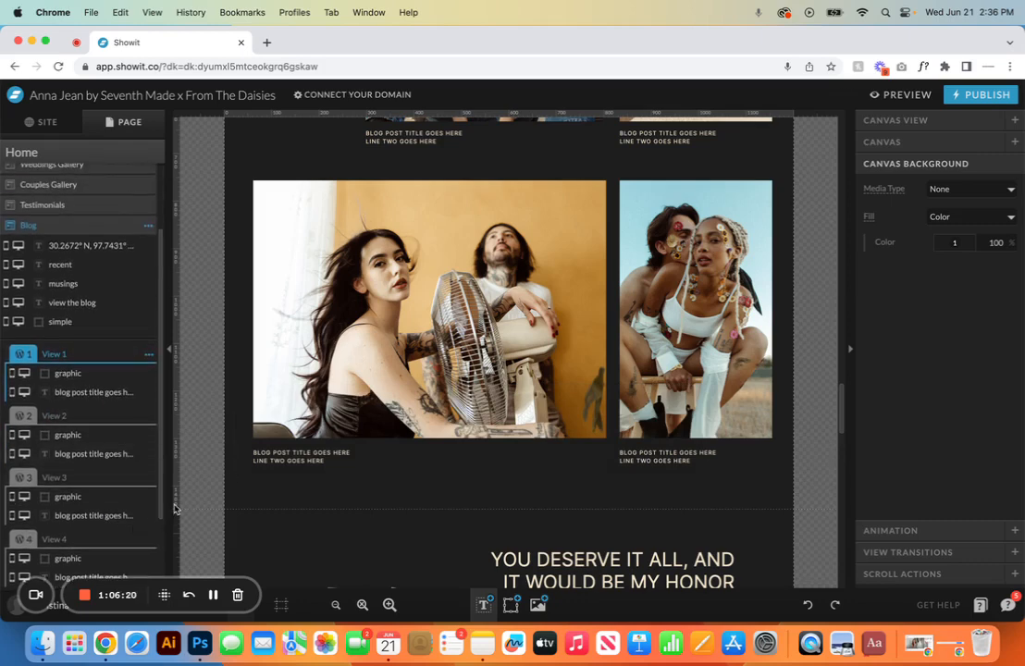
{"action": "left_click_drag", "start_coordinate": [174, 508], "coordinate": [175, 218]}
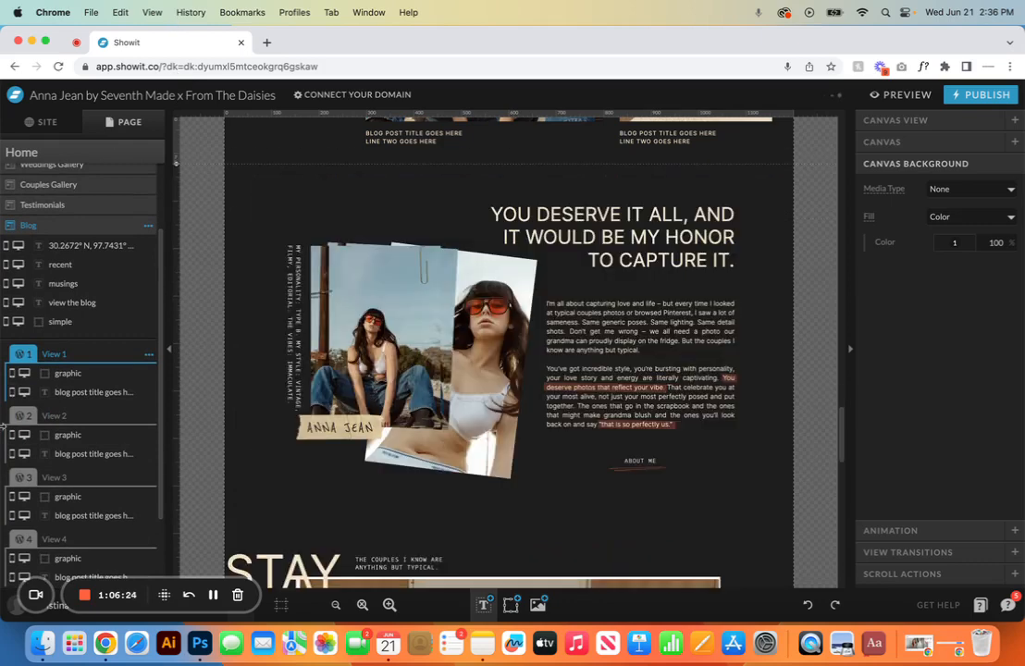
Step: Open the rename, duplicate and delete options of View 3 and View 4, and undo the Blog canvas height change
{"action": "left_click", "coordinate": [54, 477]}
{"action": "left_click", "coordinate": [148, 479]}
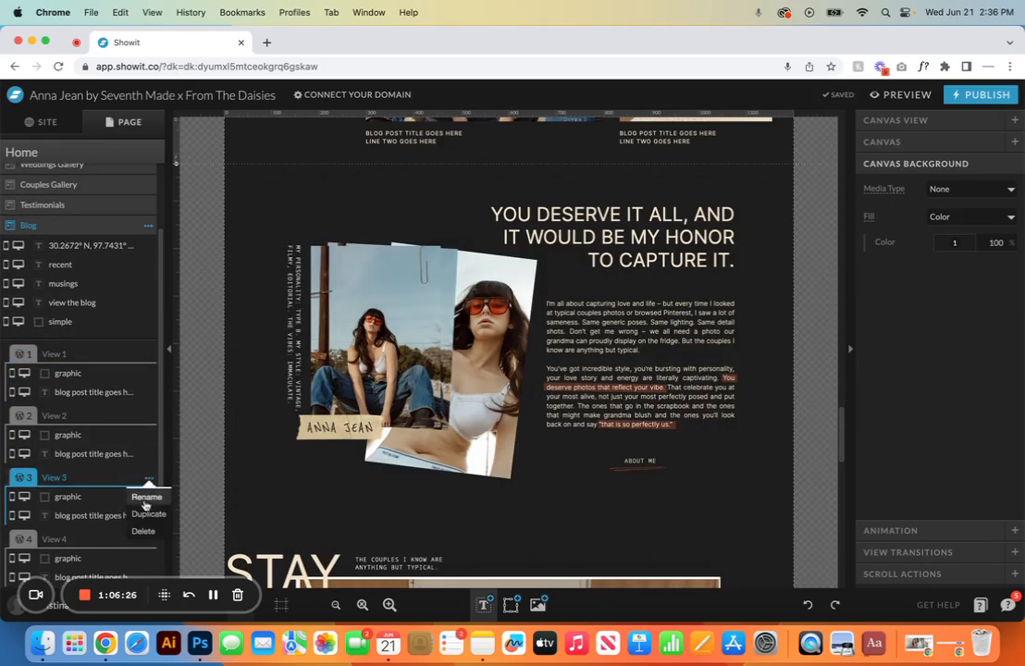
{"action": "left_click", "coordinate": [148, 539]}
{"action": "left_click", "coordinate": [150, 541]}
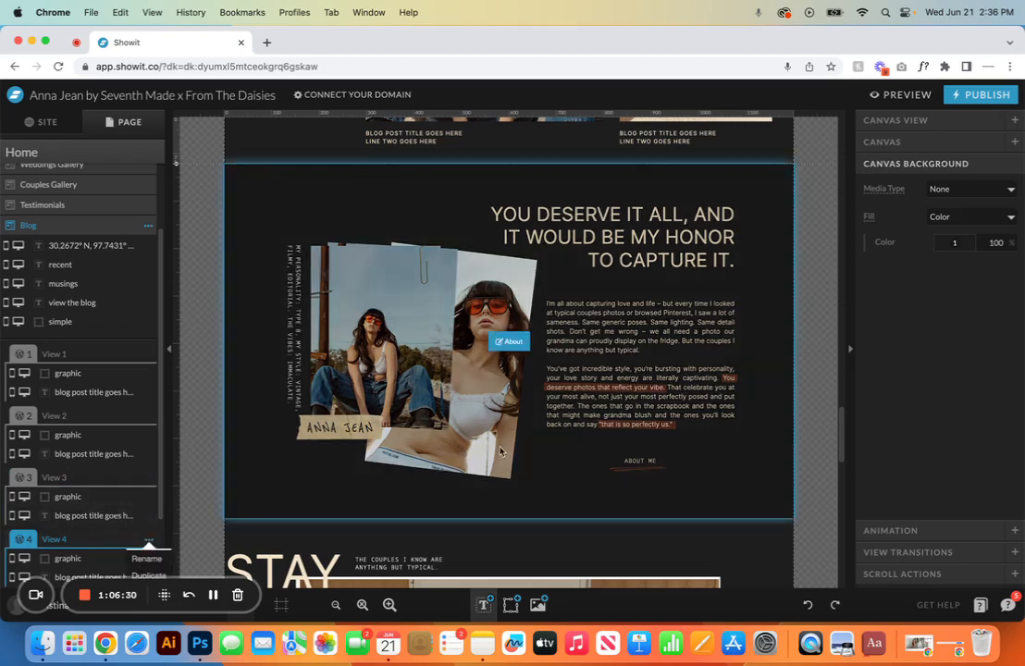
{"action": "left_click", "coordinate": [808, 604]}
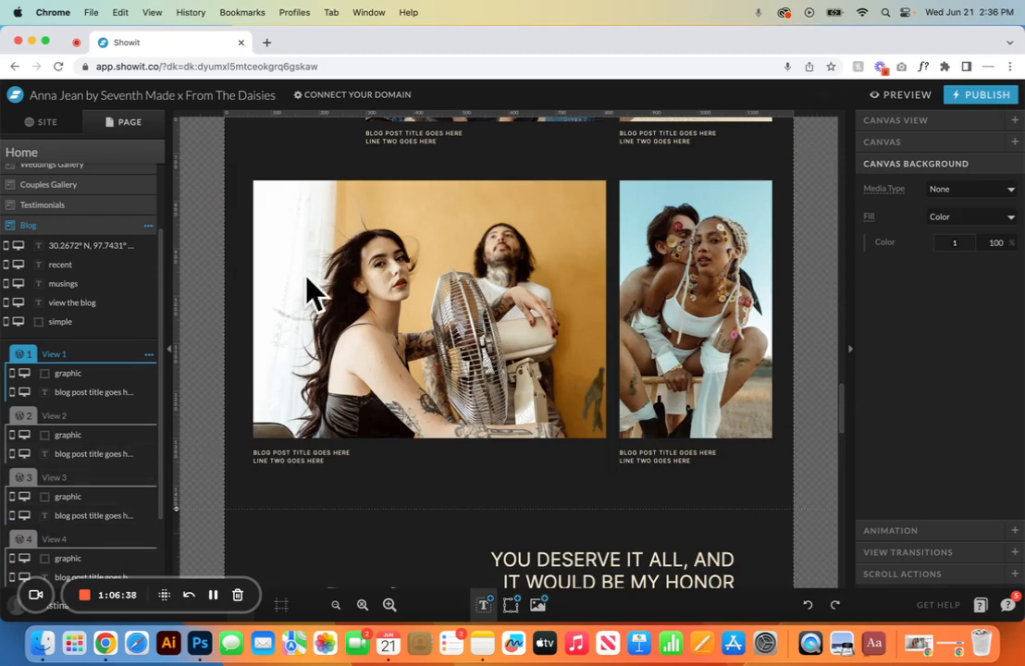
Step: Examine View 3 and View 4 of the Blog canvas, checking which graphic and post title belong to each
{"action": "left_click", "coordinate": [56, 477]}
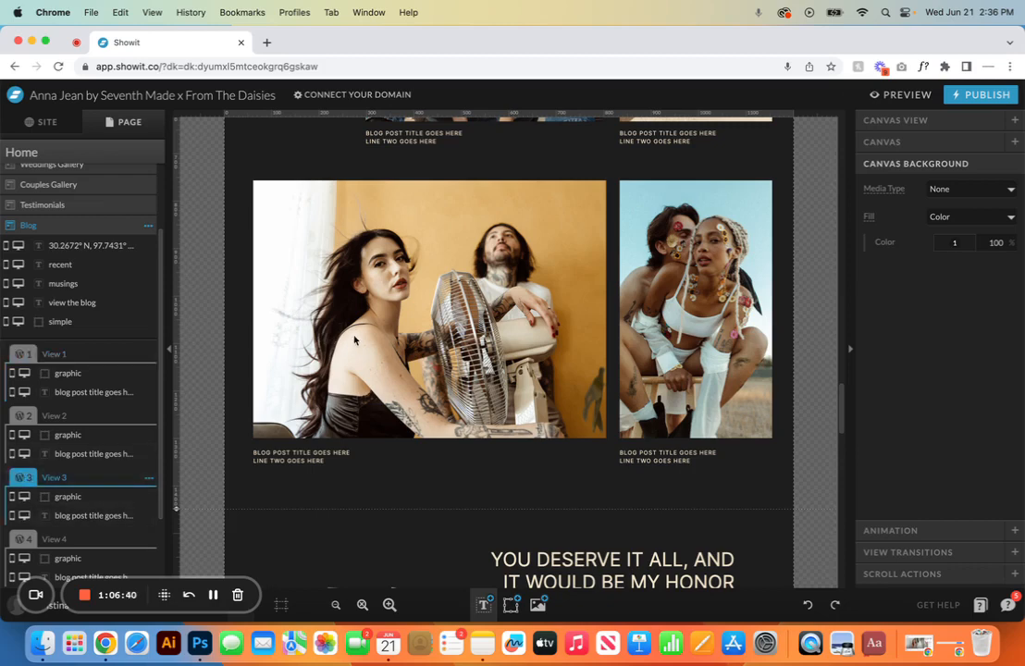
{"action": "left_click", "coordinate": [25, 477]}
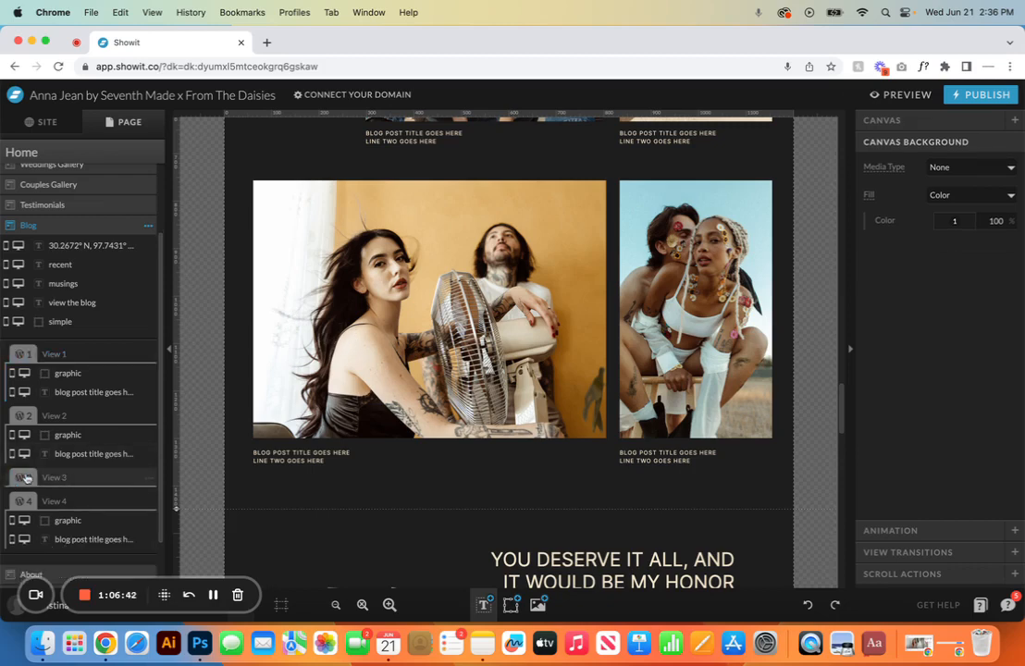
{"action": "left_click", "coordinate": [26, 477]}
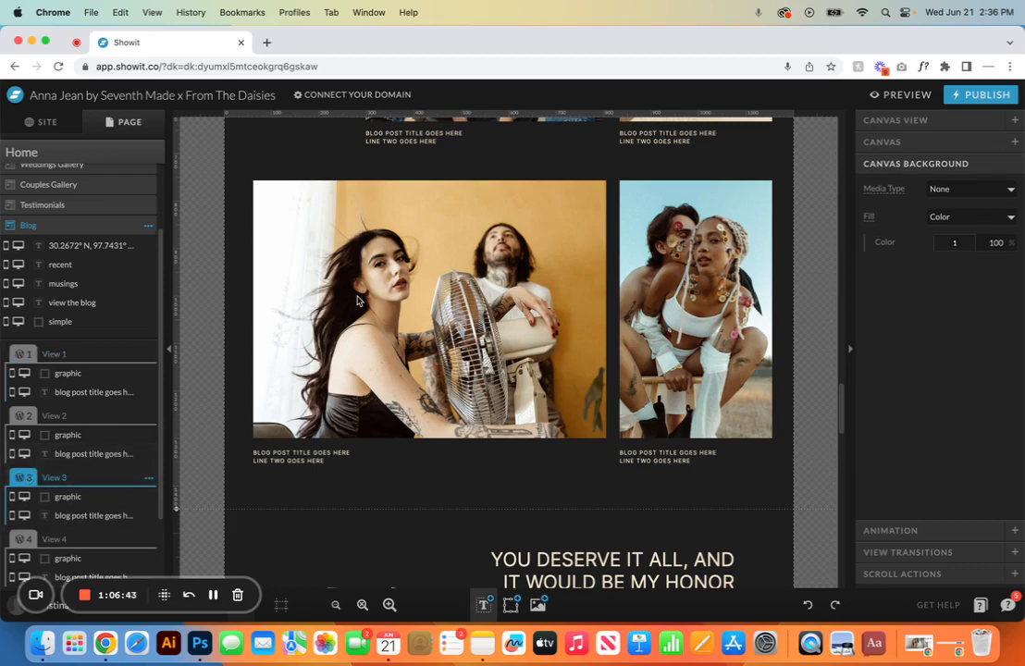
{"action": "left_click", "coordinate": [25, 480]}
{"action": "left_click", "coordinate": [25, 480]}
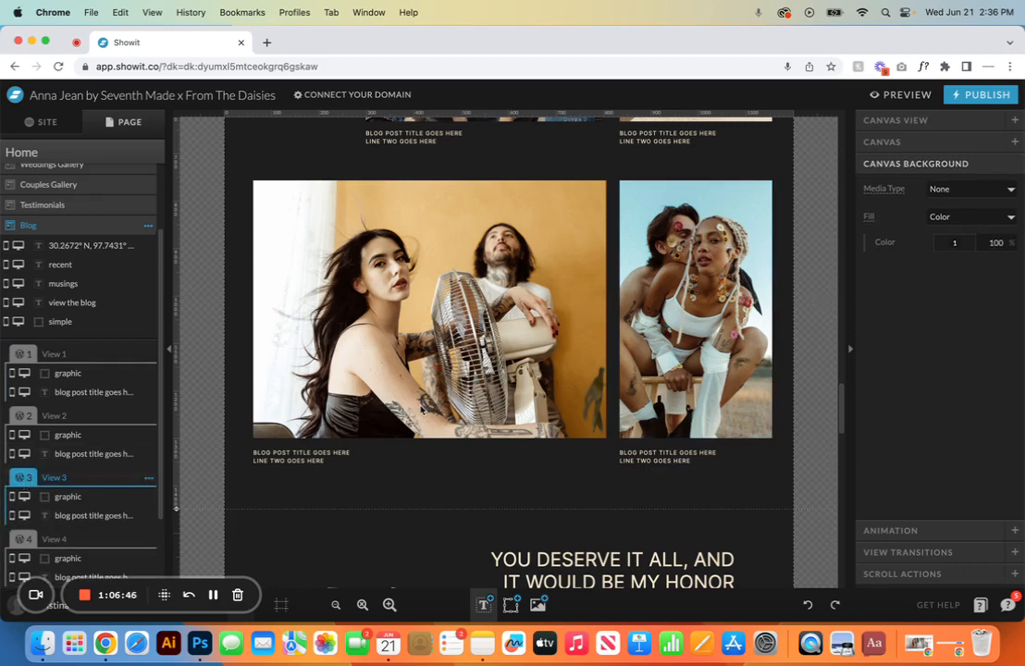
{"action": "left_click", "coordinate": [79, 497]}
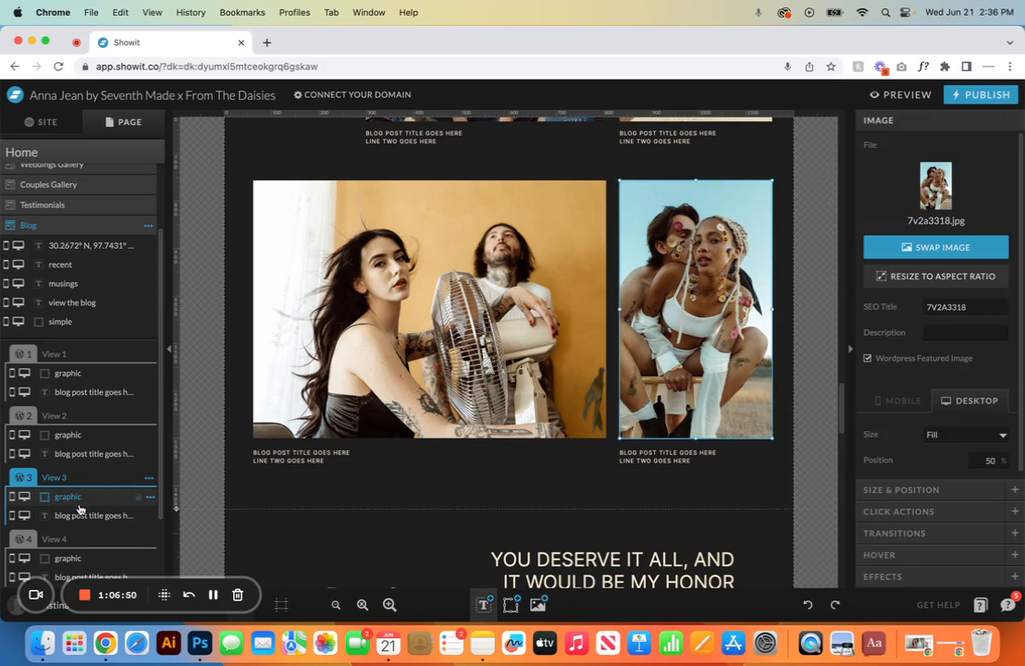
{"action": "scroll", "coordinate": [79, 496], "scroll_direction": "down", "scroll_amount": 3}
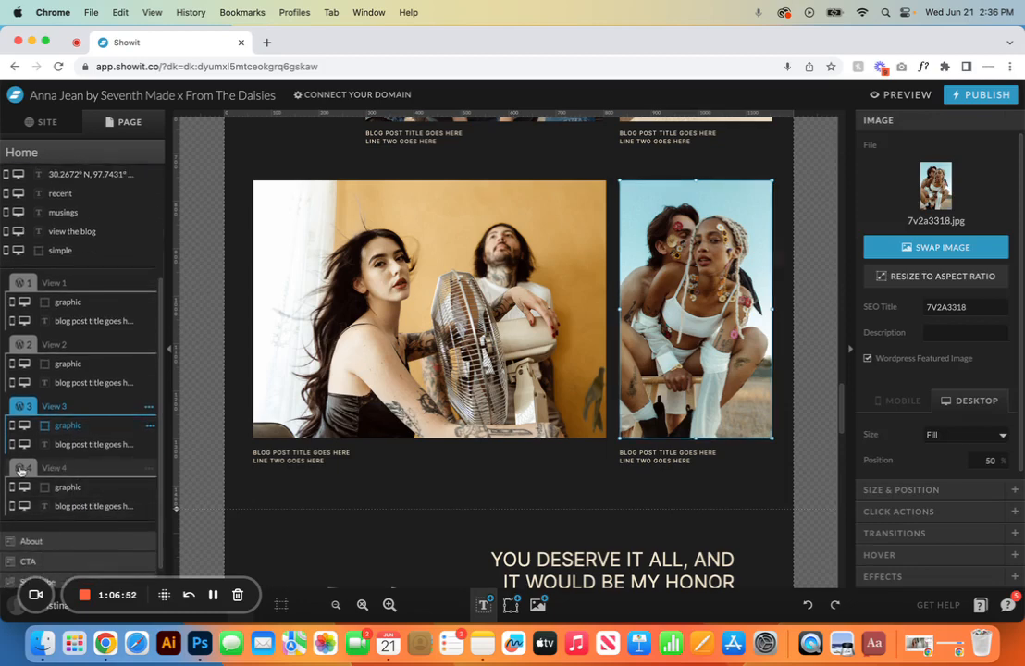
{"action": "left_click", "coordinate": [60, 487]}
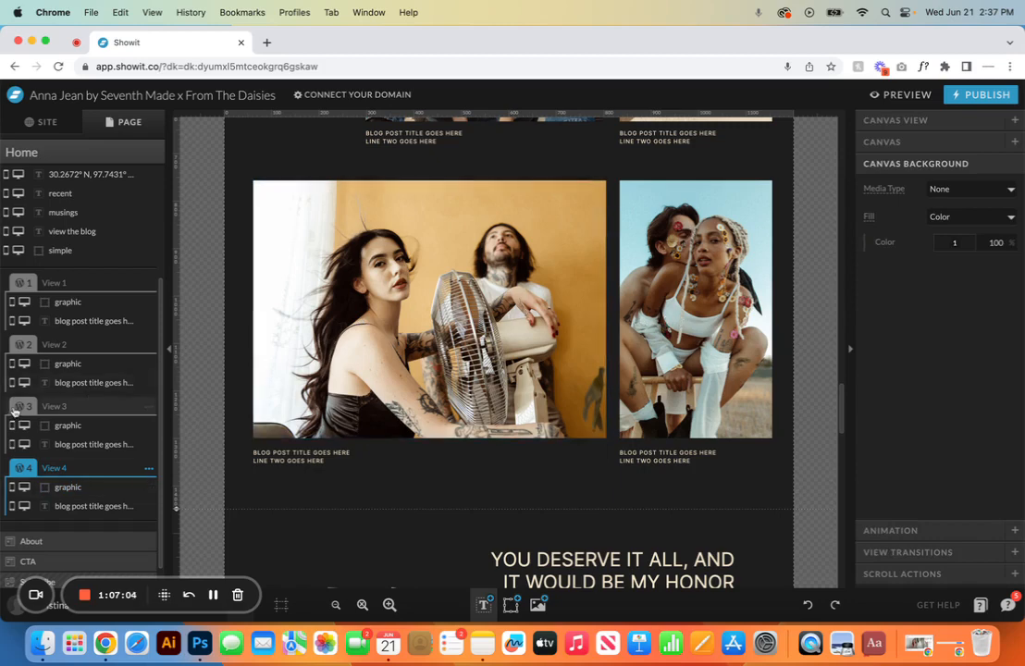
Step: Widen View 3's graphic leftward and narrow View 4's graphic from its right edge so the lower two photos are nearly equally wide
{"action": "left_click", "coordinate": [701, 277]}
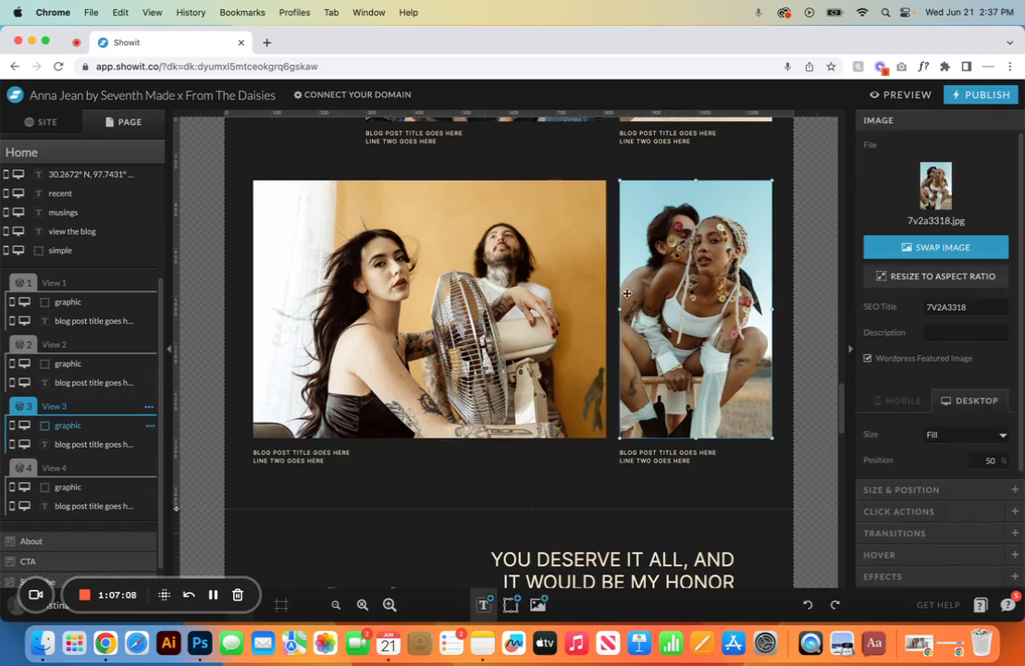
{"action": "left_click_drag", "start_coordinate": [619, 309], "coordinate": [505, 315]}
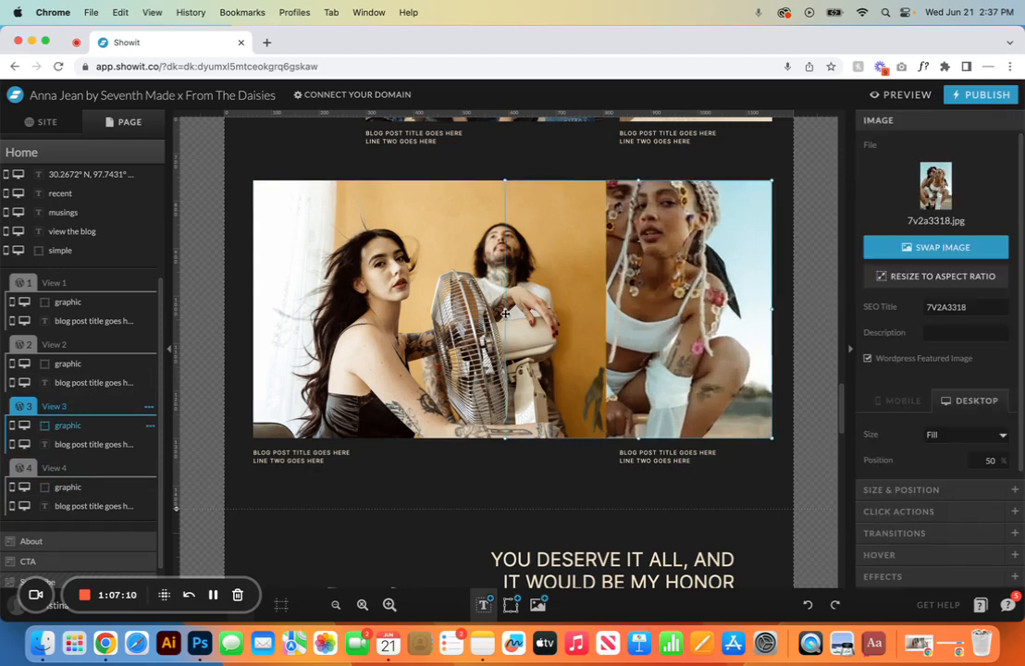
{"action": "left_click", "coordinate": [18, 473]}
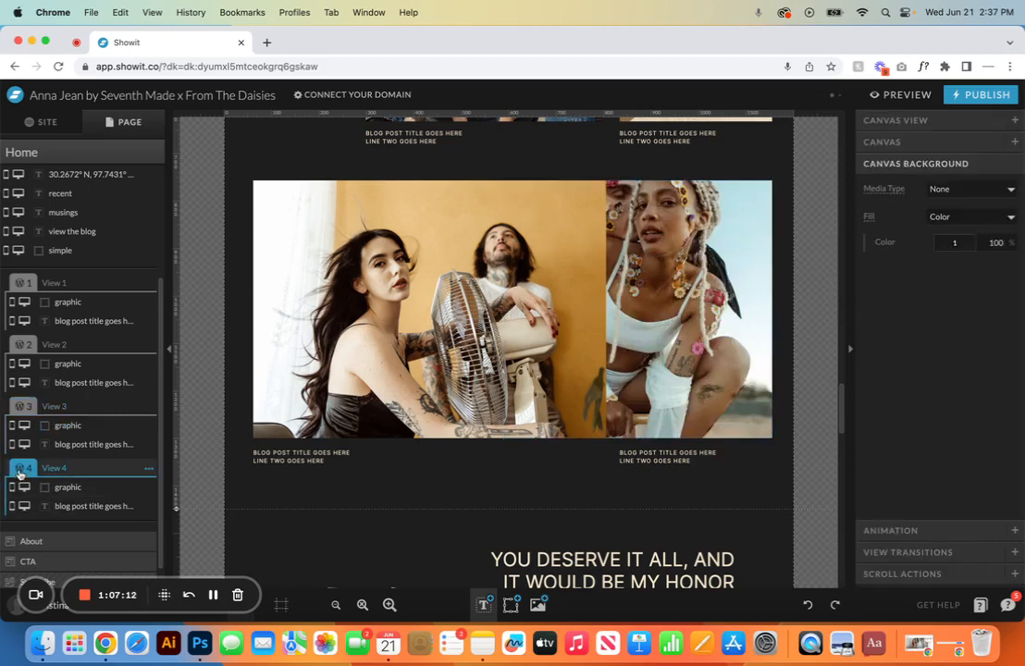
{"action": "left_click", "coordinate": [327, 317]}
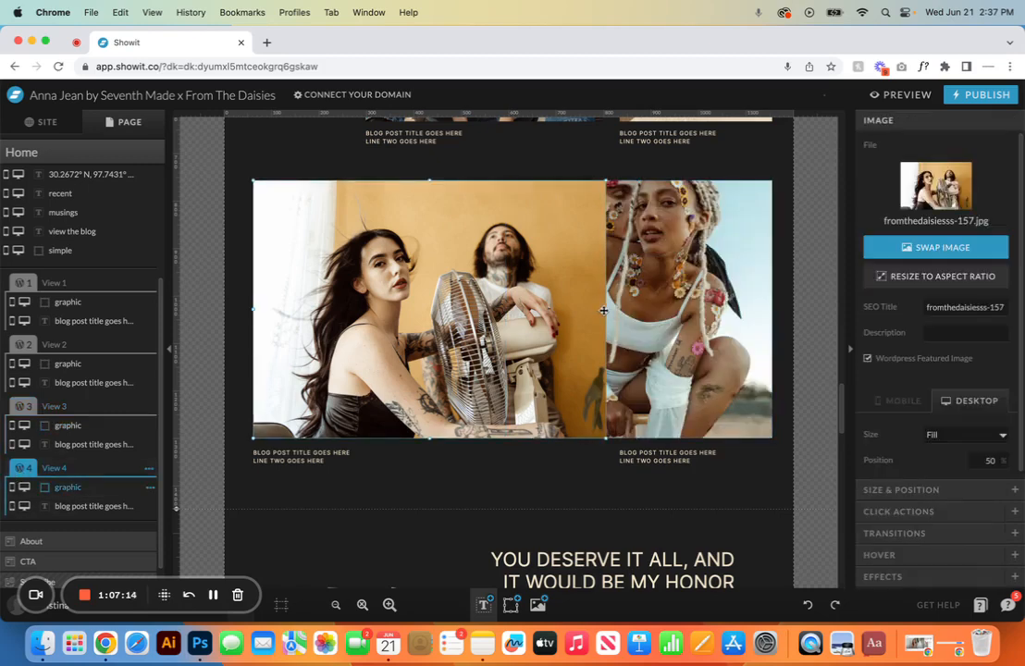
{"action": "left_click_drag", "start_coordinate": [603, 309], "coordinate": [492, 323]}
{"action": "left_click", "coordinate": [493, 500]}
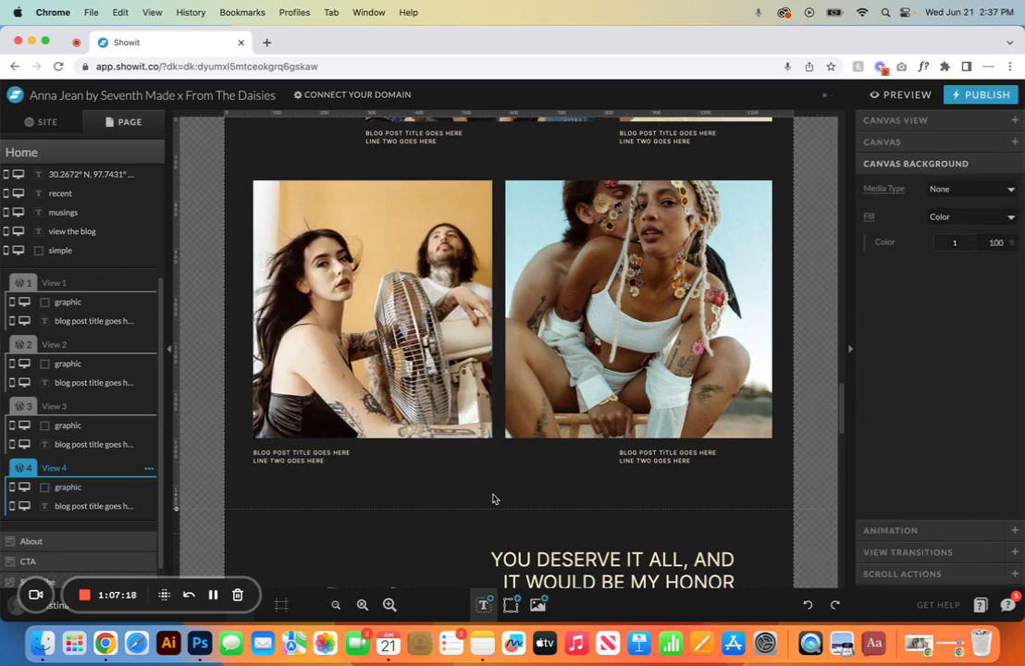
Step: Undo the width changes of View 3's and View 4's graphics in the Blog canvas
{"action": "scroll", "coordinate": [505, 481], "scroll_direction": "up", "scroll_amount": 3}
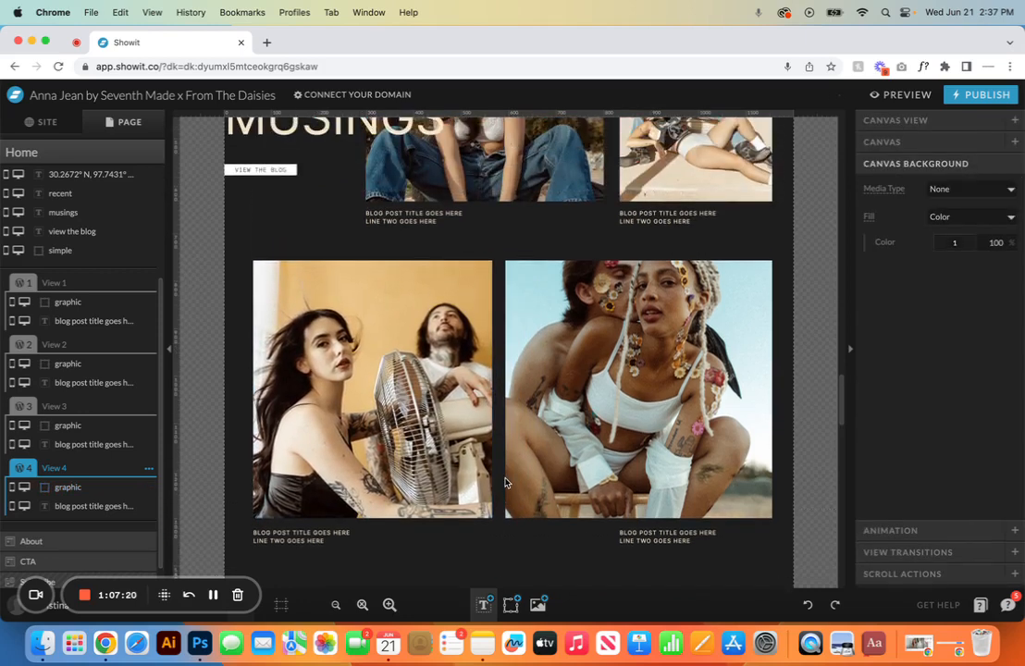
{"action": "scroll", "coordinate": [505, 481], "scroll_direction": "down", "scroll_amount": 3}
{"action": "left_click", "coordinate": [808, 604]}
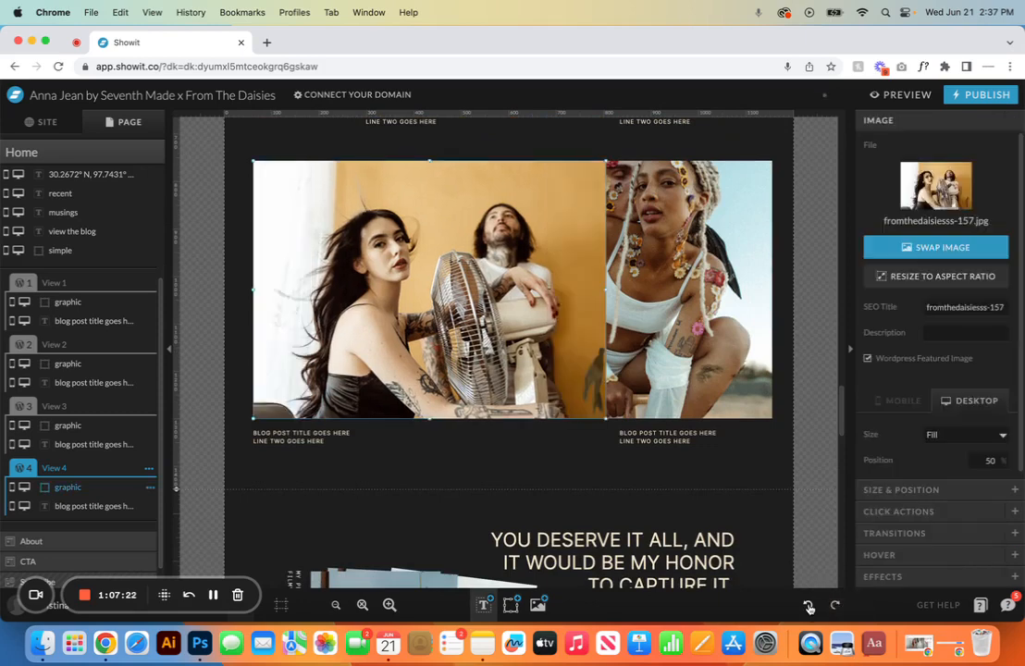
{"action": "left_click", "coordinate": [808, 604]}
{"action": "left_click", "coordinate": [558, 456]}
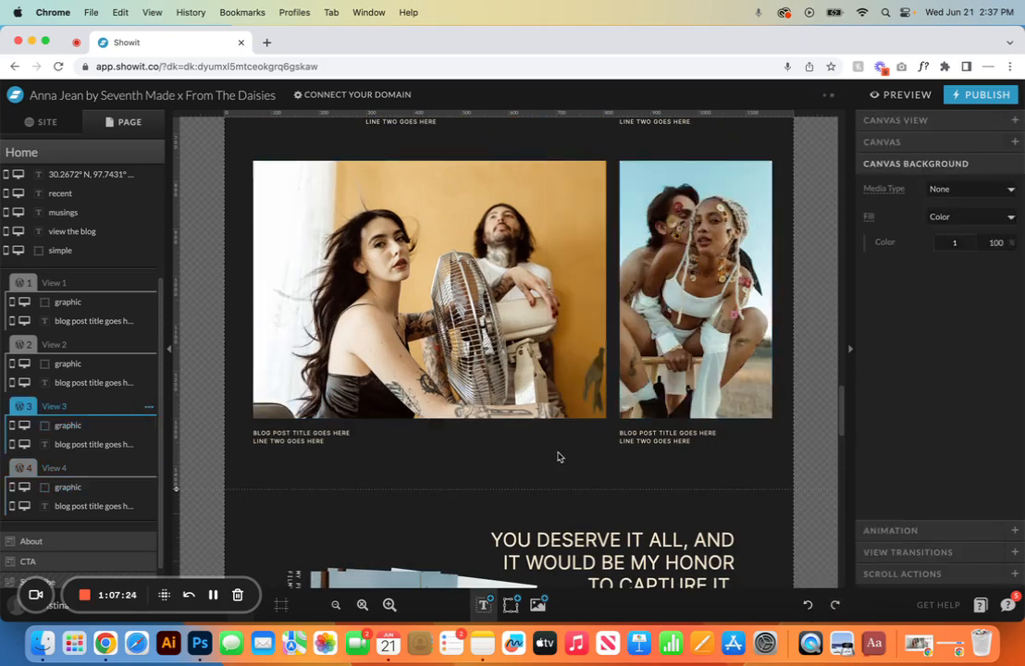
Step: Select View 3's post title, and View 4's graphic together with its post title, to check which elements each view contains
{"action": "left_click", "coordinate": [634, 442]}
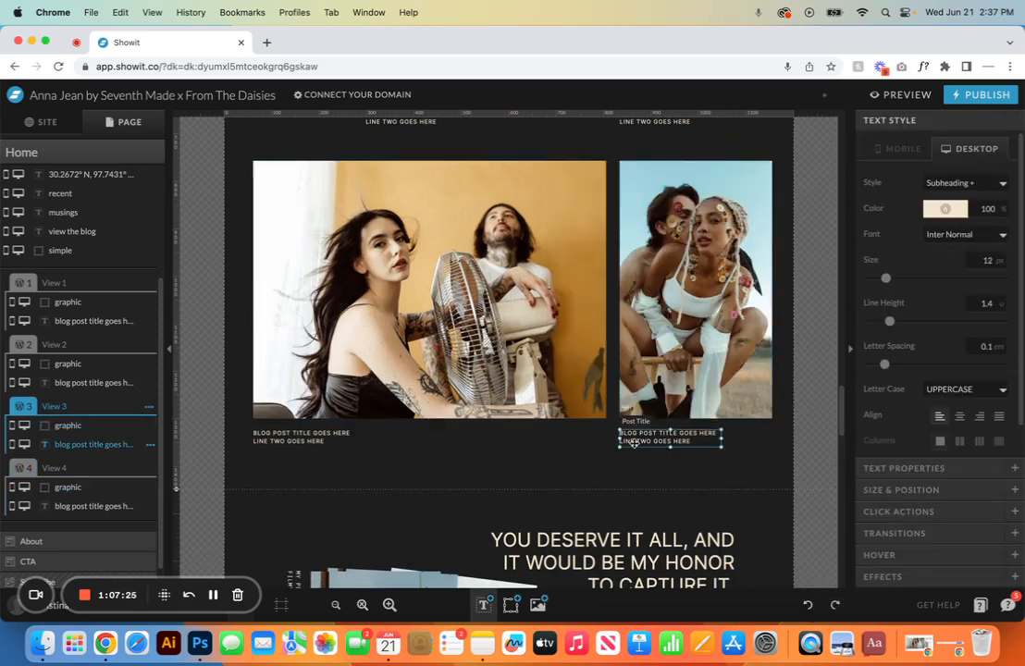
{"action": "left_click", "coordinate": [317, 441]}
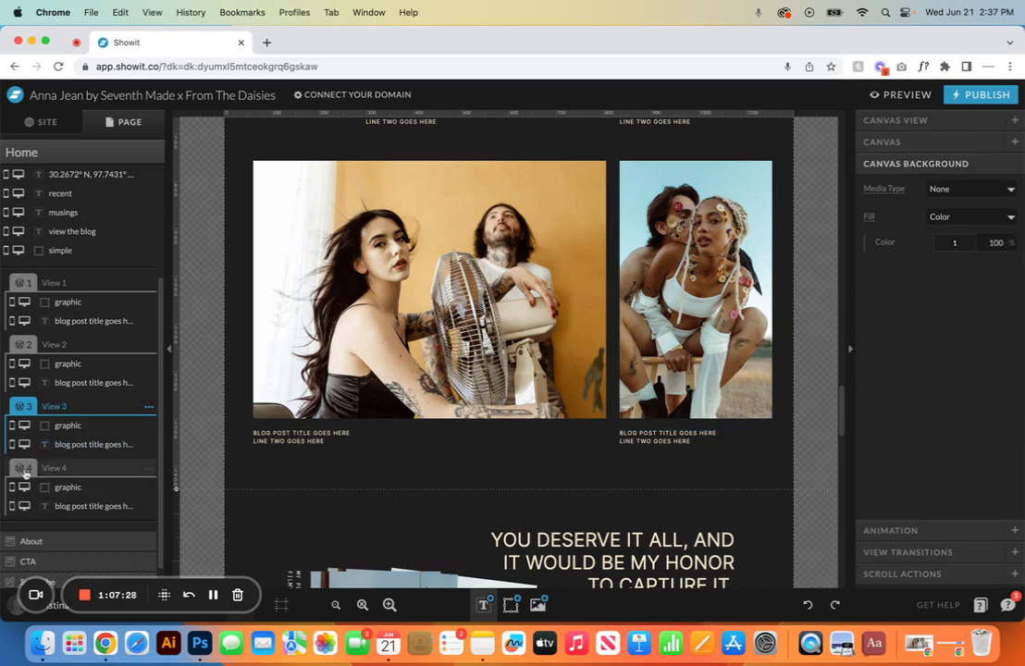
{"action": "left_click_drag", "start_coordinate": [286, 463], "coordinate": [281, 344]}
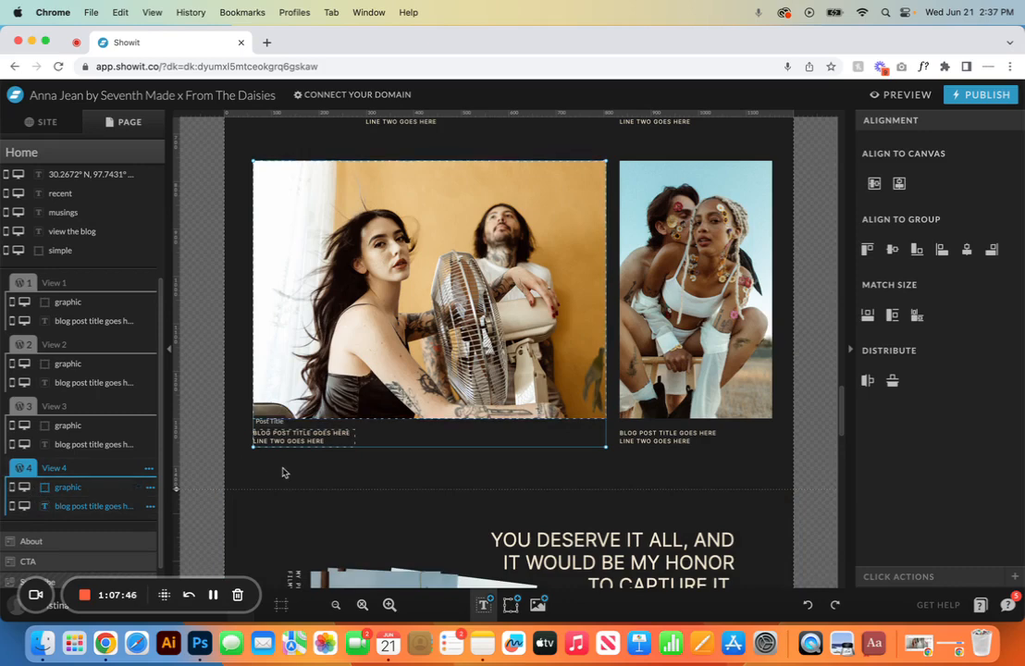
{"action": "scroll", "coordinate": [74, 416], "scroll_direction": "down", "scroll_amount": 1}
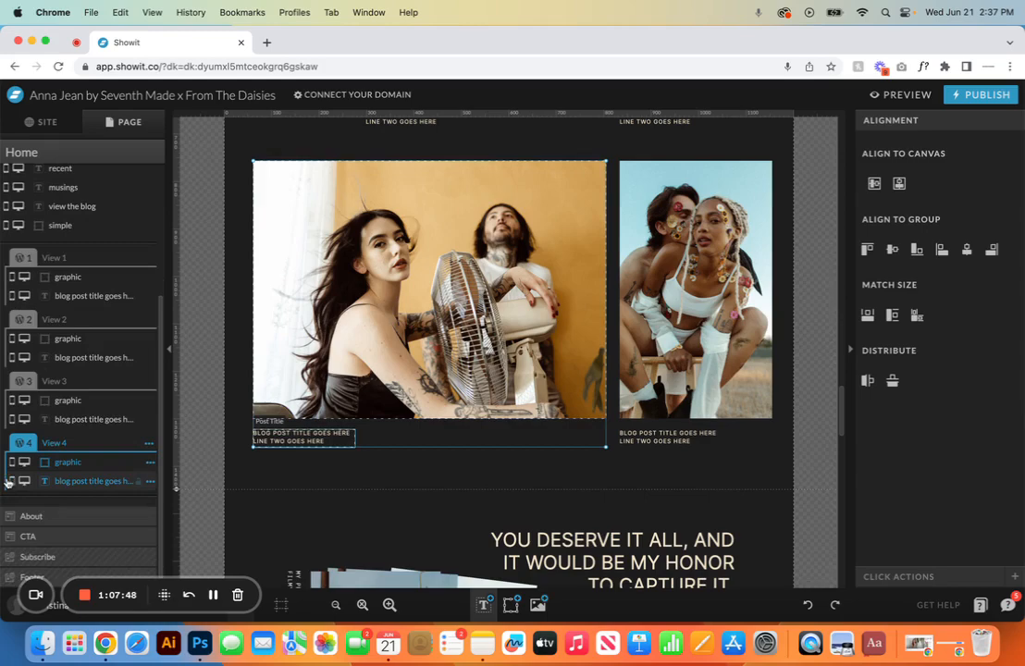
Step: Open the Subscribe site canvas for editing and select its "Join the email club" text
{"action": "left_click", "coordinate": [44, 560]}
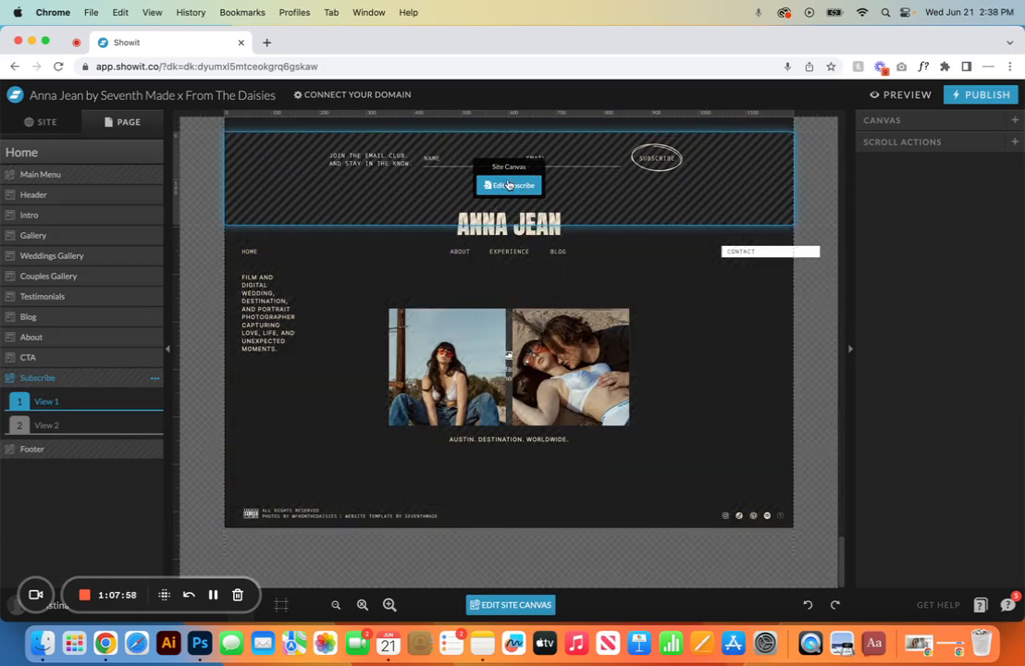
{"action": "left_click", "coordinate": [507, 184]}
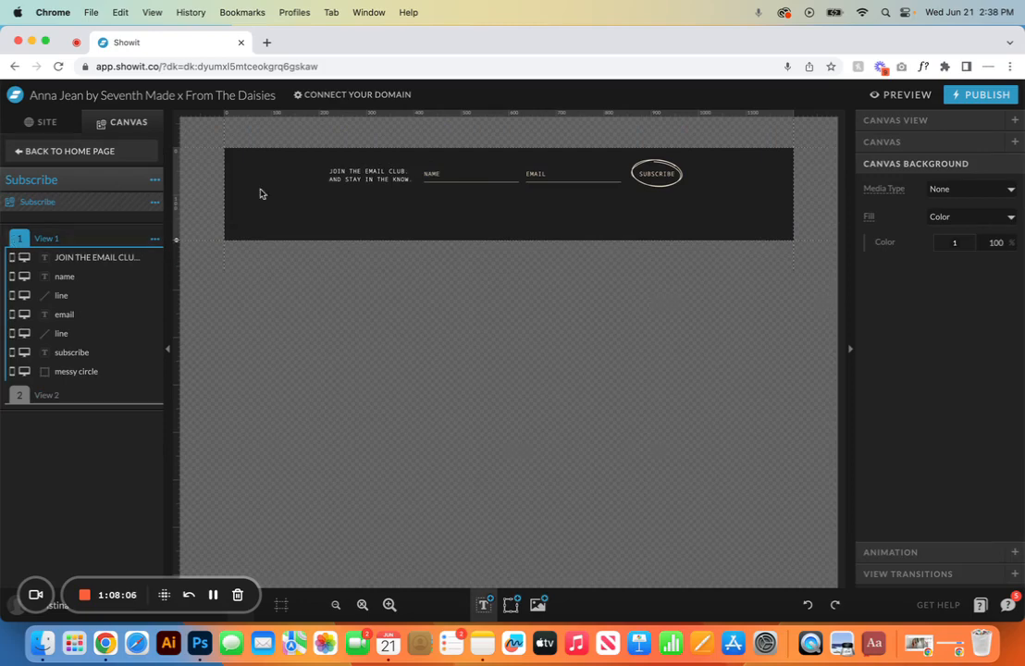
{"action": "left_click", "coordinate": [362, 170]}
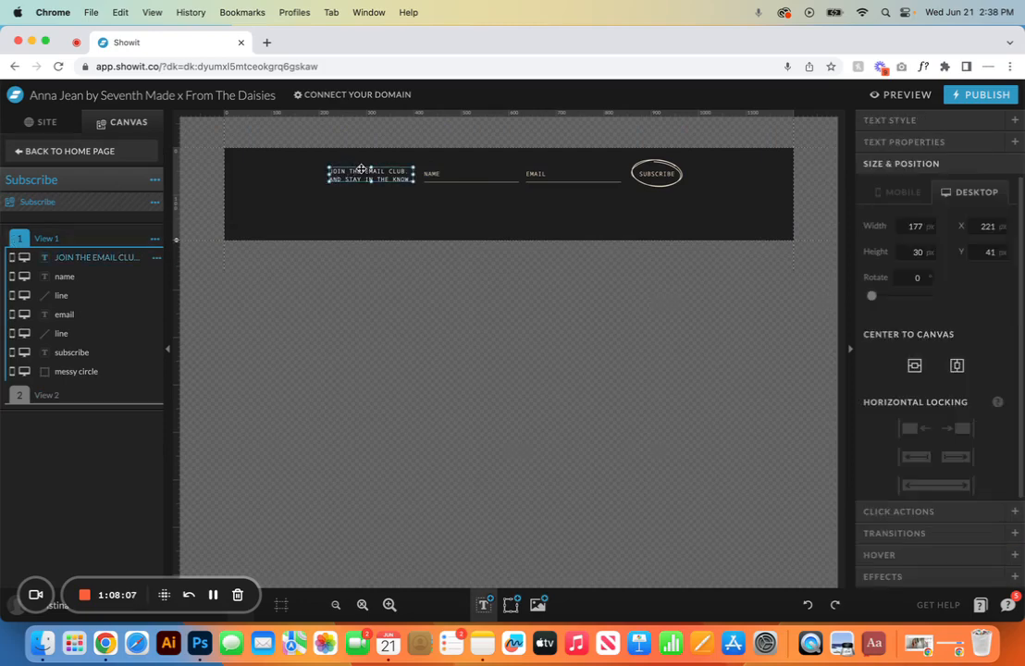
Step: Try orange color 7 on the Name form input's text and set it back to color 6
{"action": "left_click", "coordinate": [473, 173]}
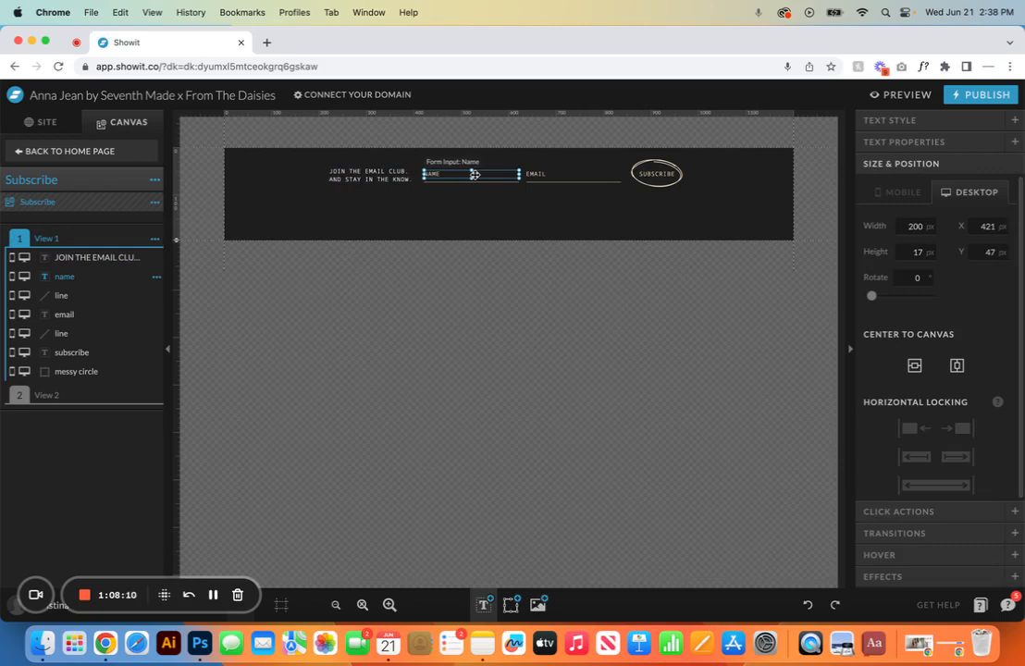
{"action": "left_click", "coordinate": [891, 123]}
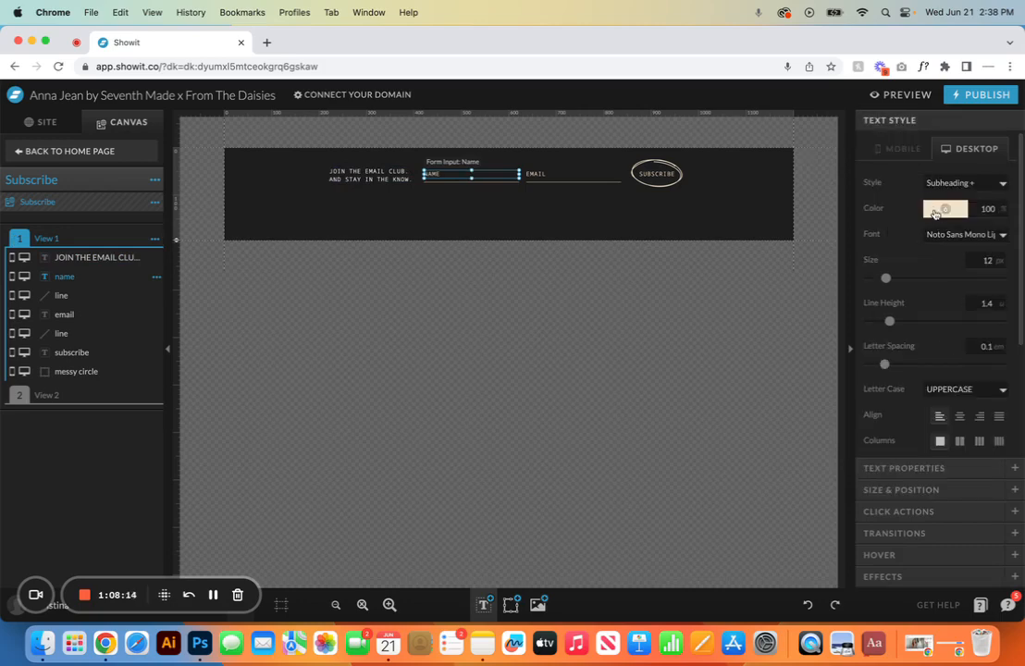
{"action": "left_click", "coordinate": [945, 208]}
{"action": "left_click", "coordinate": [959, 249]}
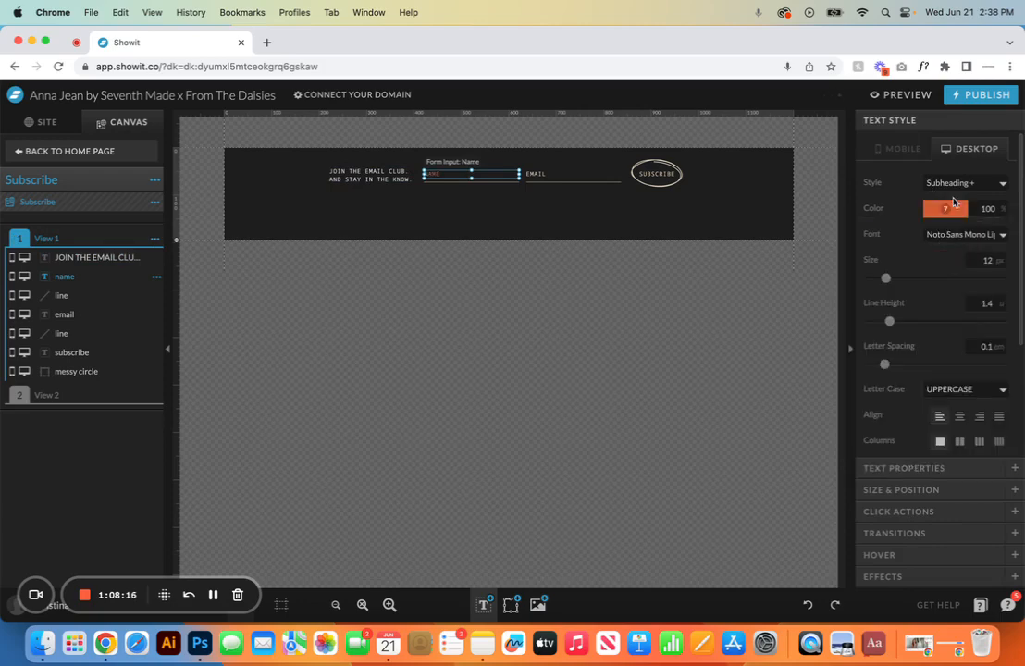
{"action": "left_click", "coordinate": [947, 208]}
{"action": "left_click", "coordinate": [953, 248]}
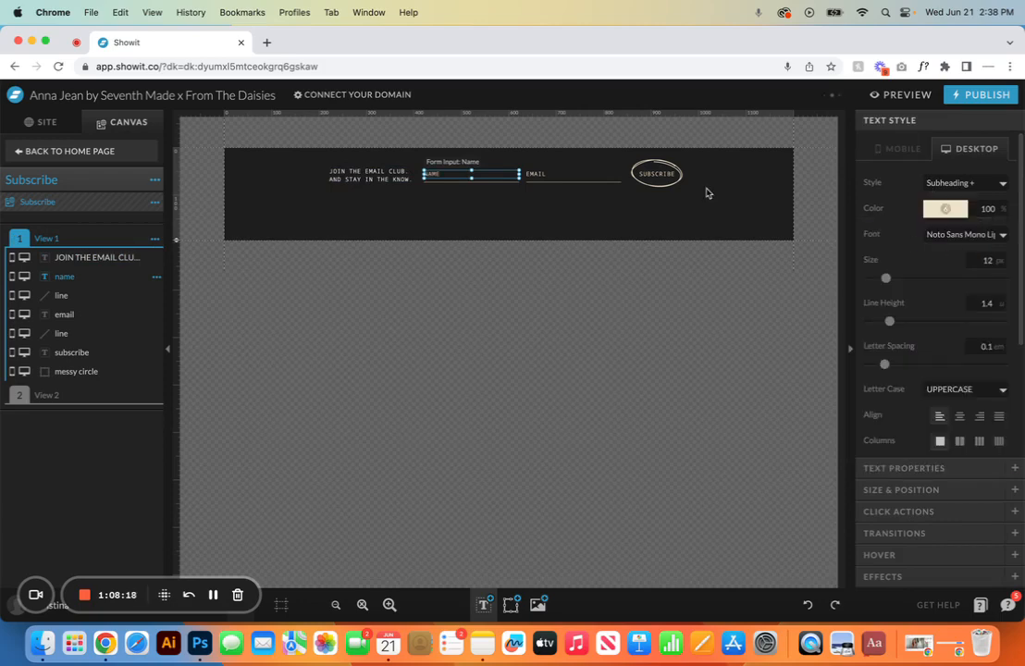
Step: Try "First and last name" as the Name input's text, and undo the text and color changes
{"action": "double_click", "coordinate": [447, 174]}
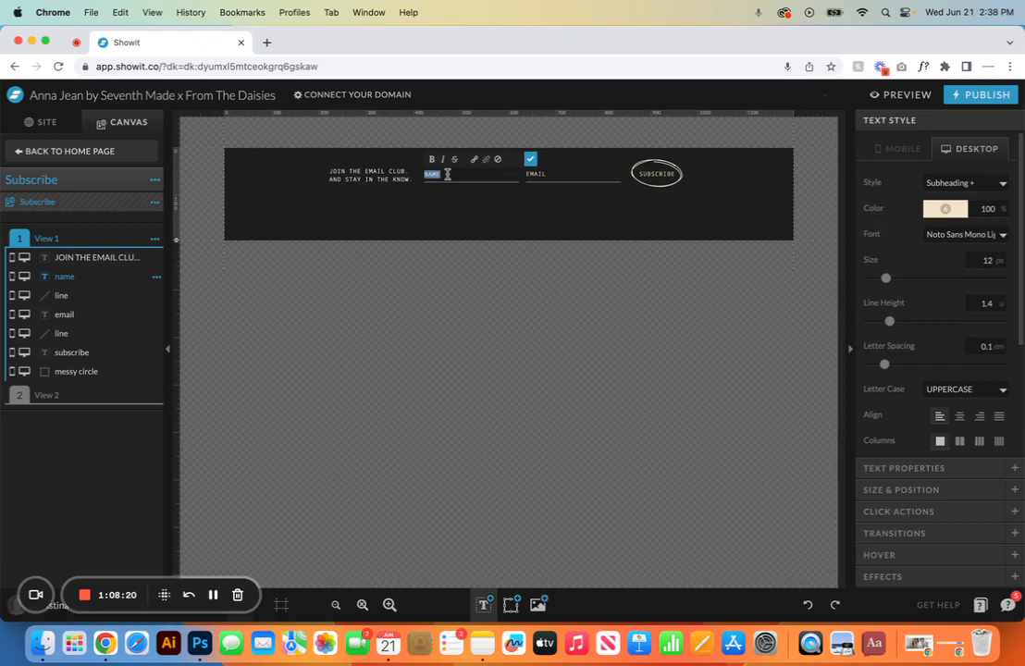
{"action": "type", "text": "Fir"}
{"action": "left_click", "coordinate": [808, 604]}
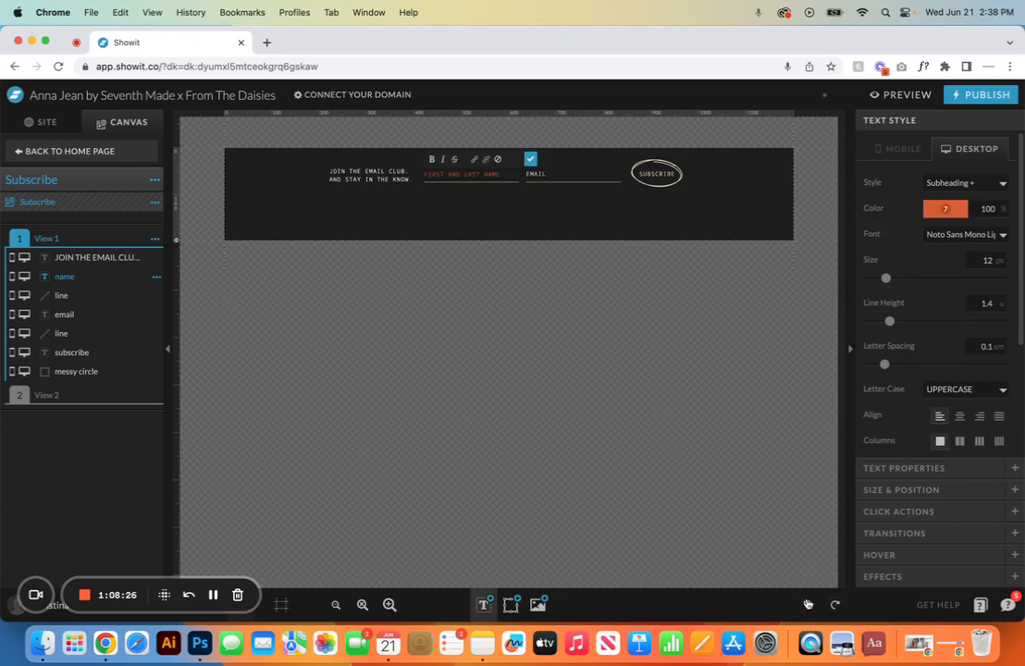
{"action": "left_click", "coordinate": [807, 604]}
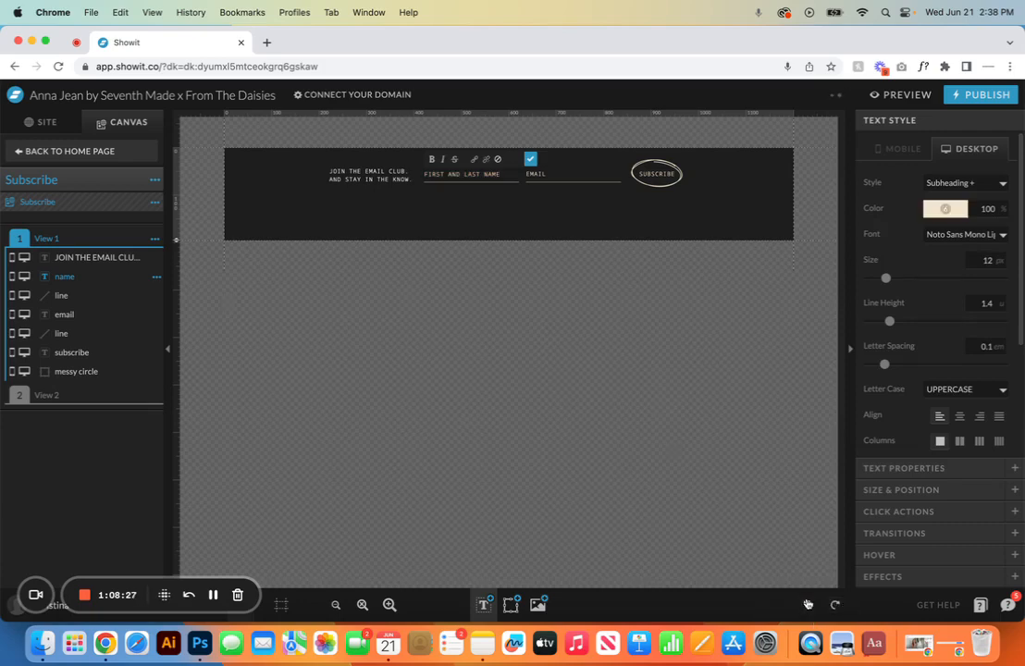
{"action": "left_click", "coordinate": [529, 160]}
{"action": "left_click", "coordinate": [806, 605]}
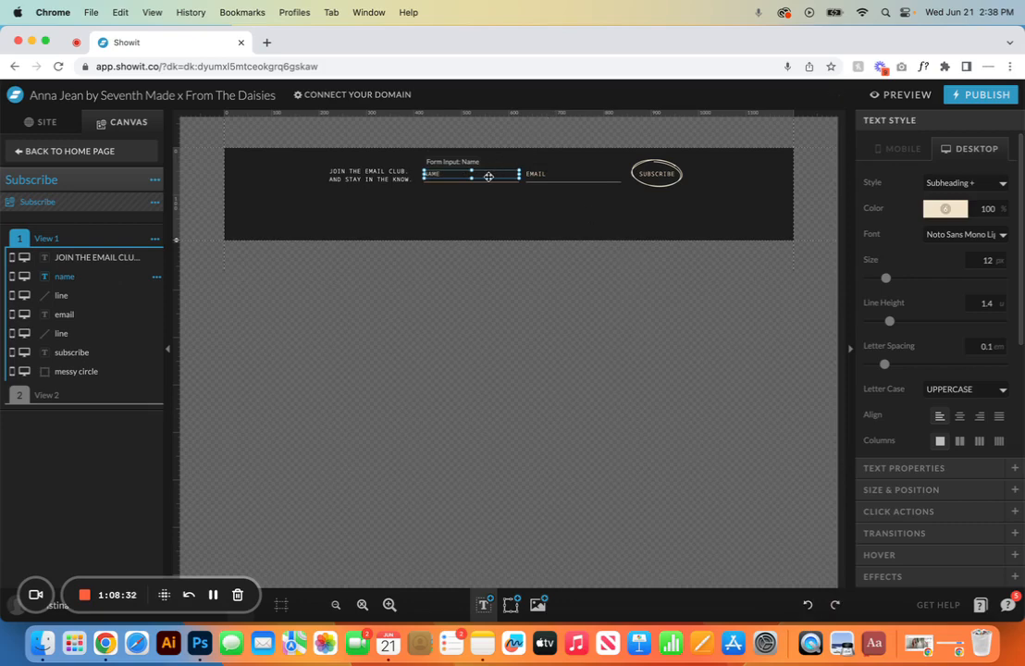
Step: Examine the Name input's contact form properties, including its label
{"action": "left_click", "coordinate": [918, 469]}
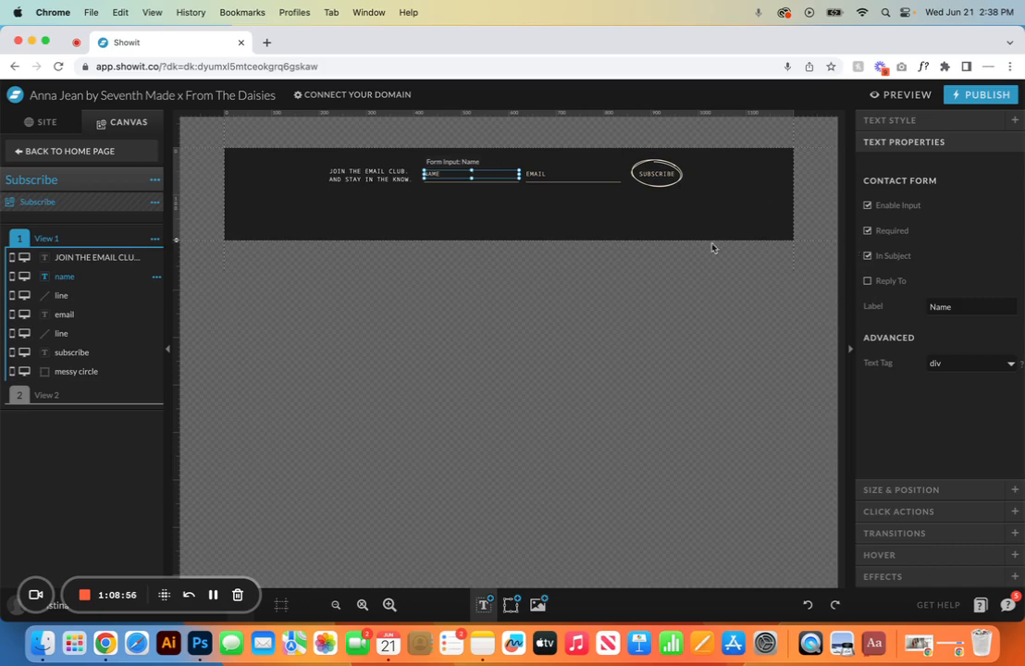
{"action": "double_click", "coordinate": [962, 306]}
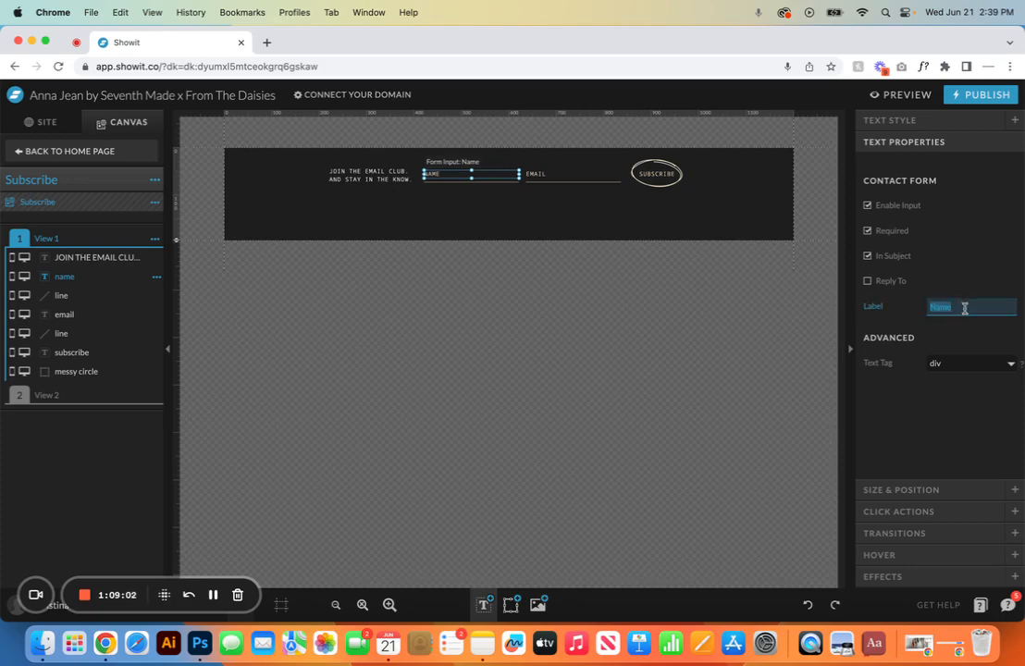
{"action": "left_click", "coordinate": [944, 306]}
Step: Set the Email form input's text color to orange color 7
{"action": "left_click", "coordinate": [577, 174]}
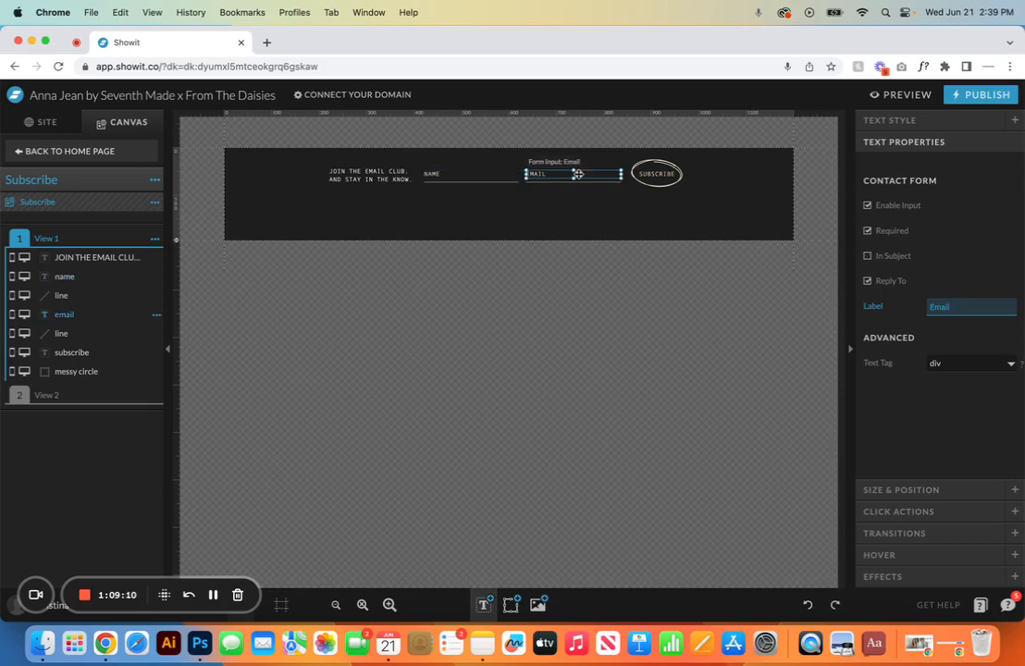
{"action": "left_click", "coordinate": [892, 120]}
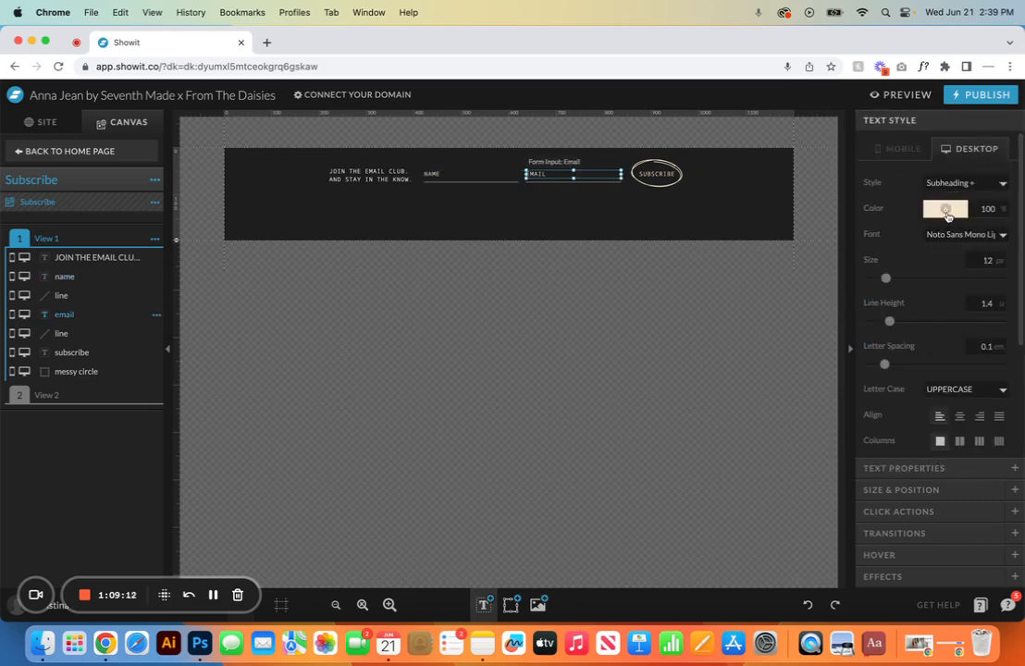
{"action": "left_click", "coordinate": [946, 216]}
{"action": "left_click", "coordinate": [905, 239]}
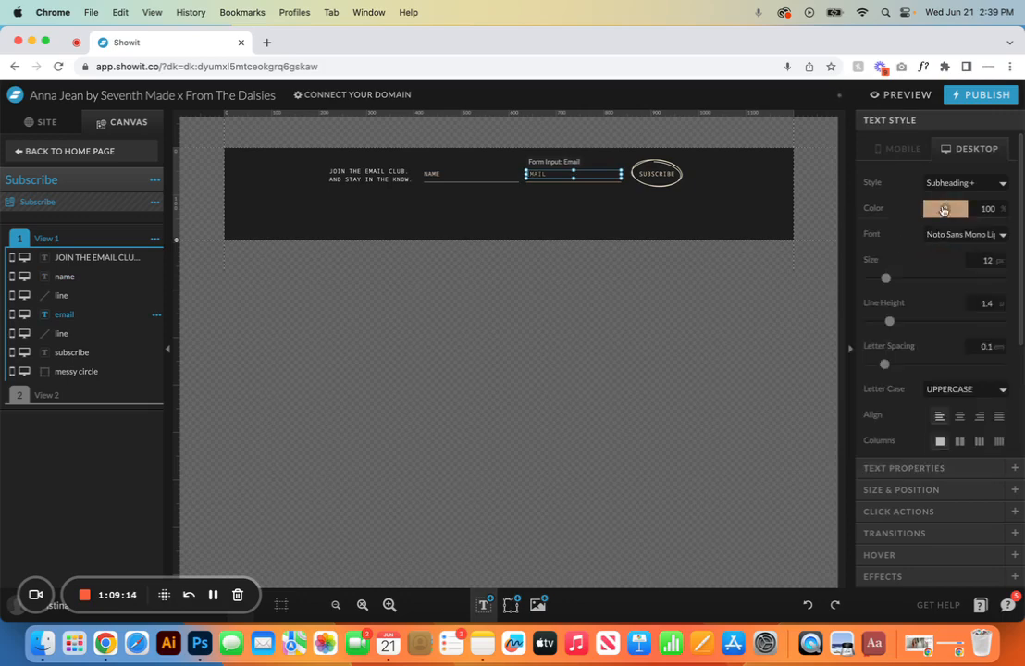
{"action": "left_click", "coordinate": [942, 210]}
{"action": "left_click", "coordinate": [973, 235]}
Step: Try the Anton Normal font on the Email input's text and undo the font change
{"action": "left_click", "coordinate": [981, 234]}
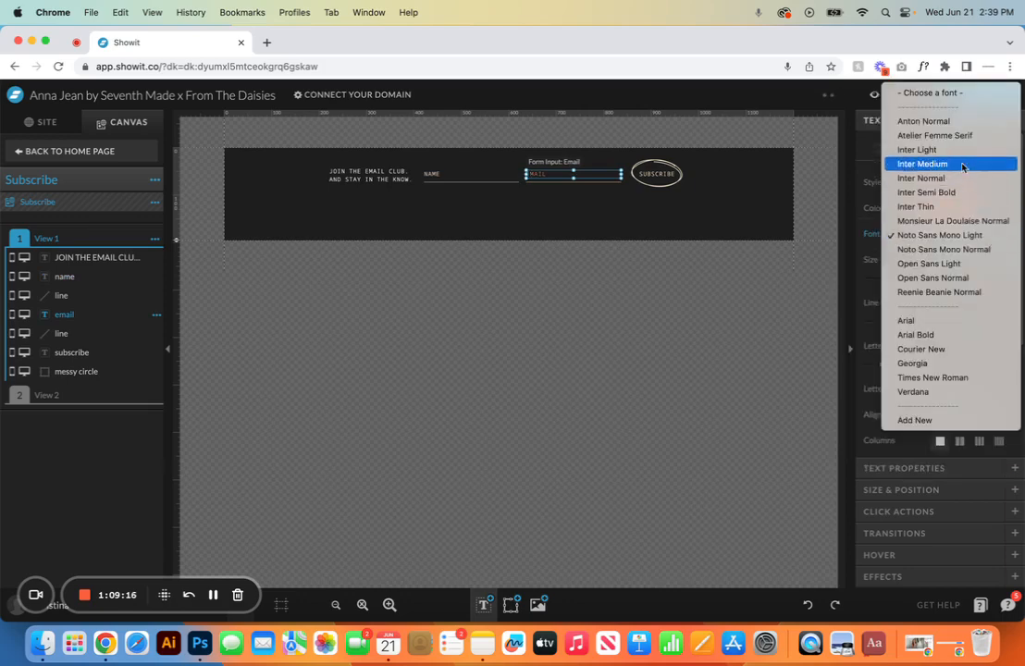
{"action": "left_click", "coordinate": [967, 123]}
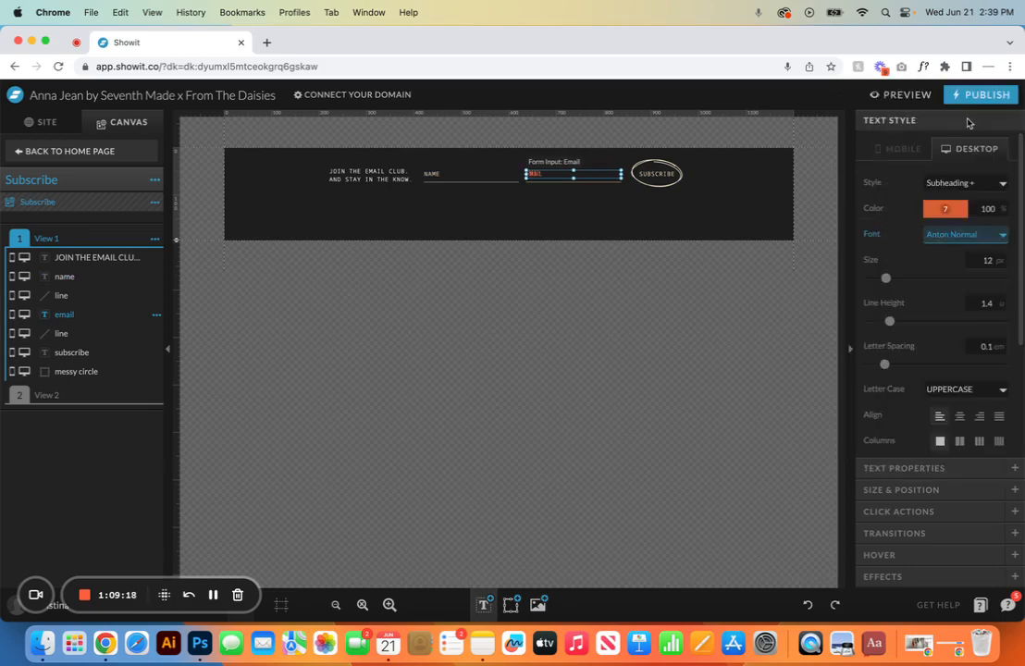
{"action": "left_click", "coordinate": [809, 604]}
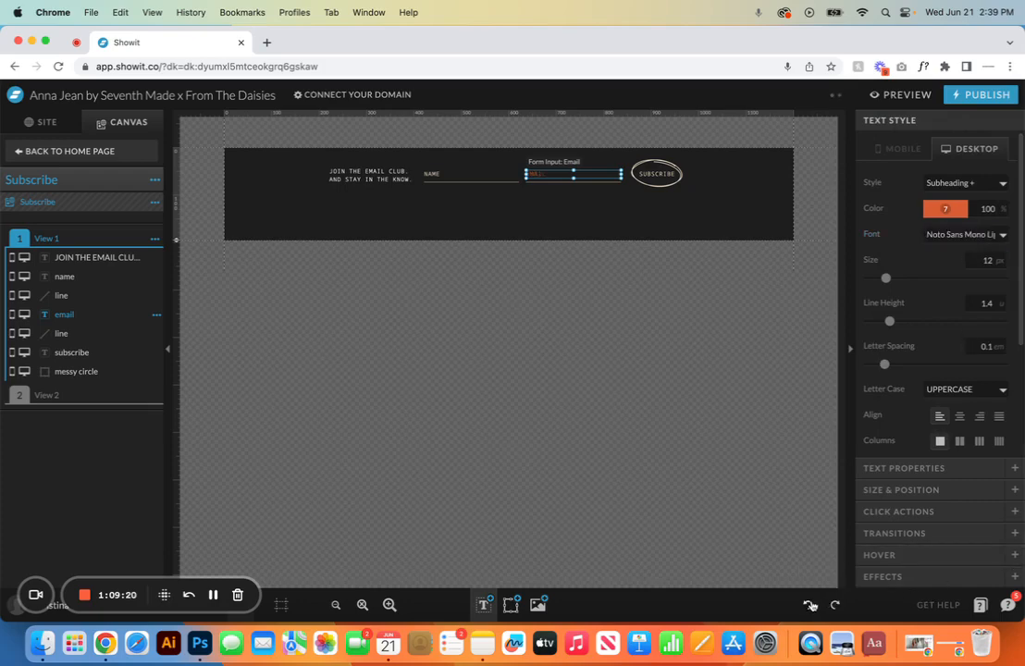
Step: Undo the email text's colour change and examine the email field's contact form properties and label
{"action": "left_click", "coordinate": [808, 604]}
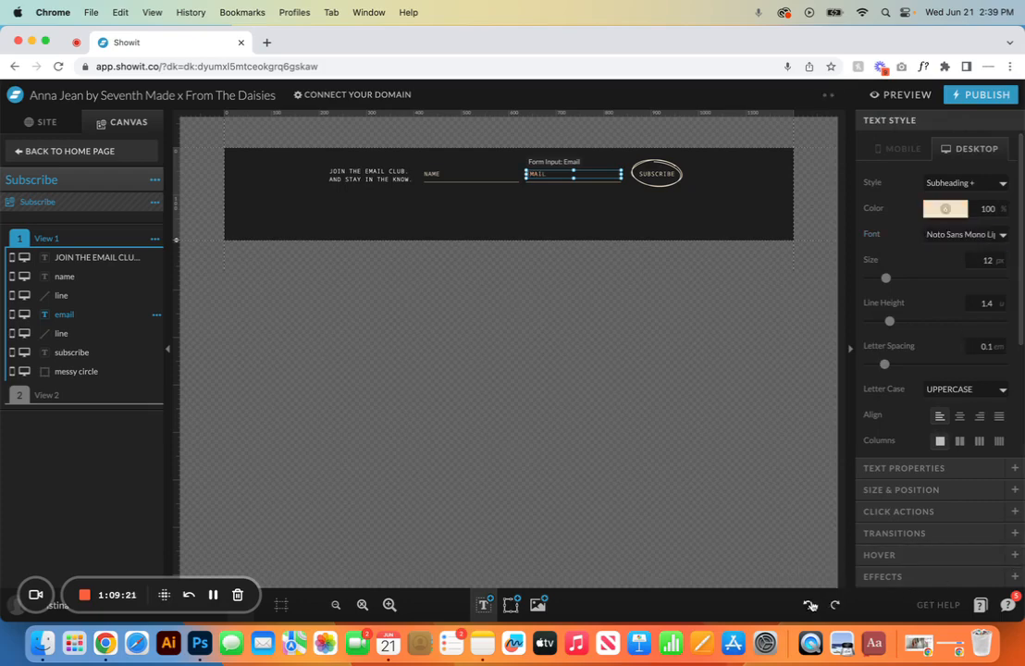
{"action": "left_click", "coordinate": [913, 469]}
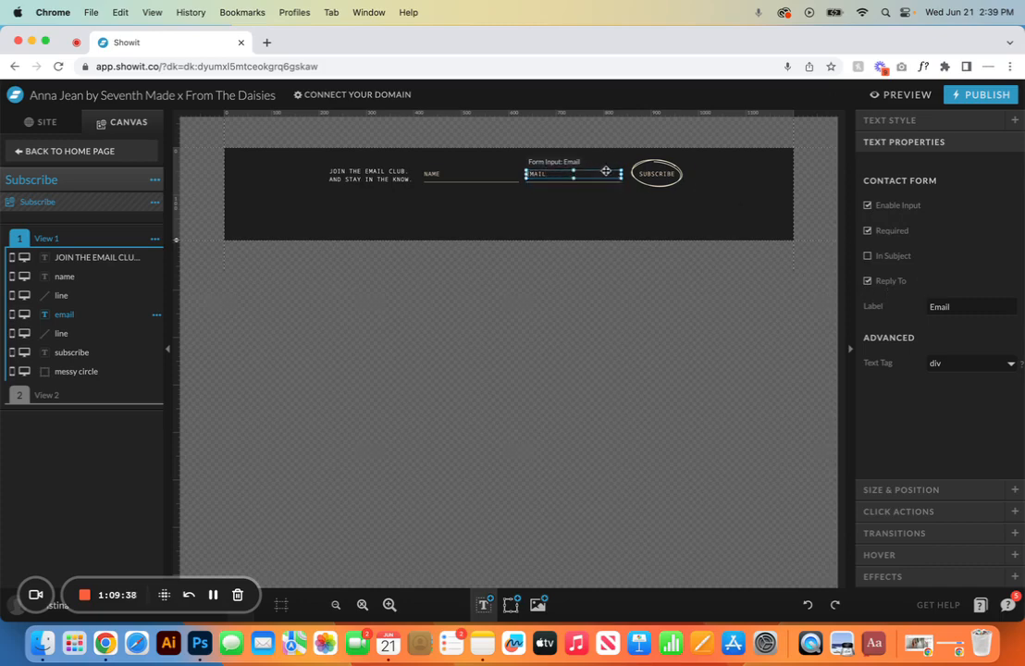
{"action": "left_click", "coordinate": [962, 306]}
{"action": "left_click_drag", "start_coordinate": [962, 306], "coordinate": [921, 315]}
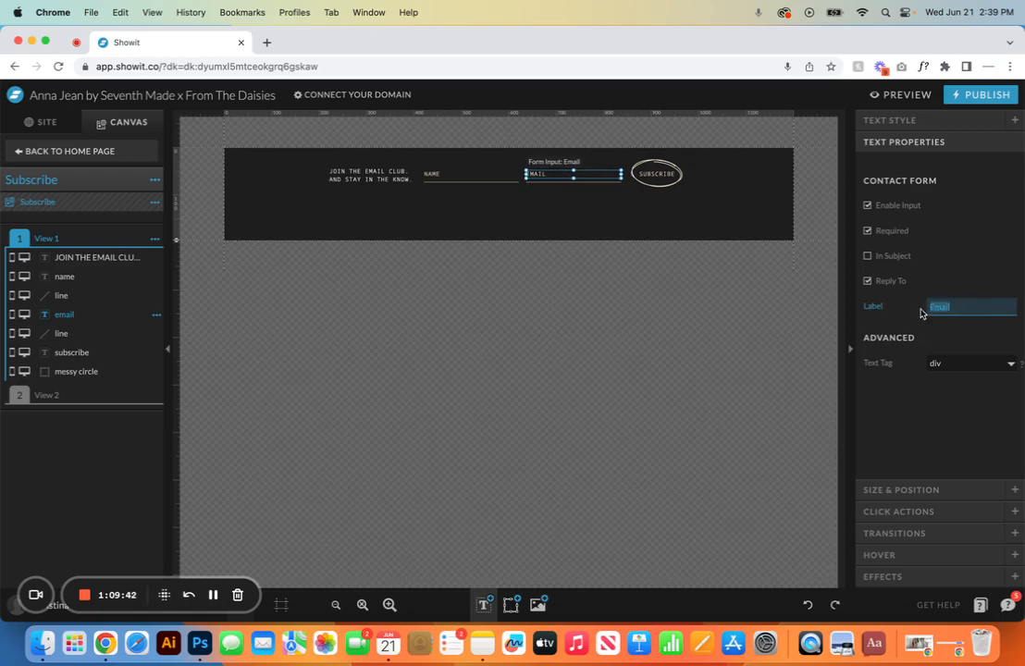
Step: Examine the click actions assigned to the subscribe text and the messy circle around it
{"action": "left_click", "coordinate": [650, 176]}
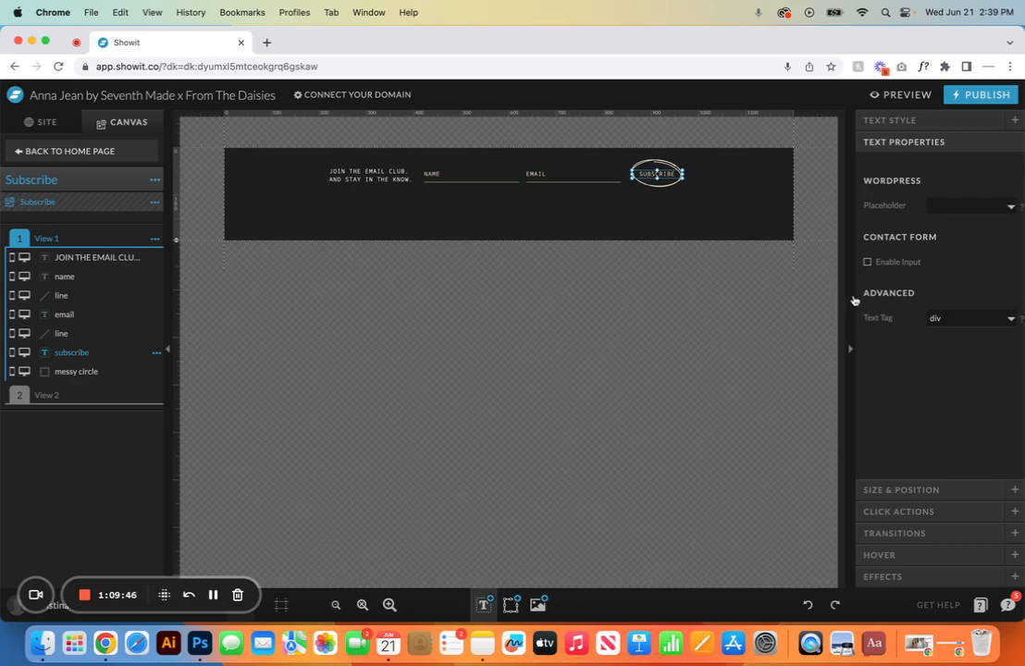
{"action": "left_click", "coordinate": [928, 511]}
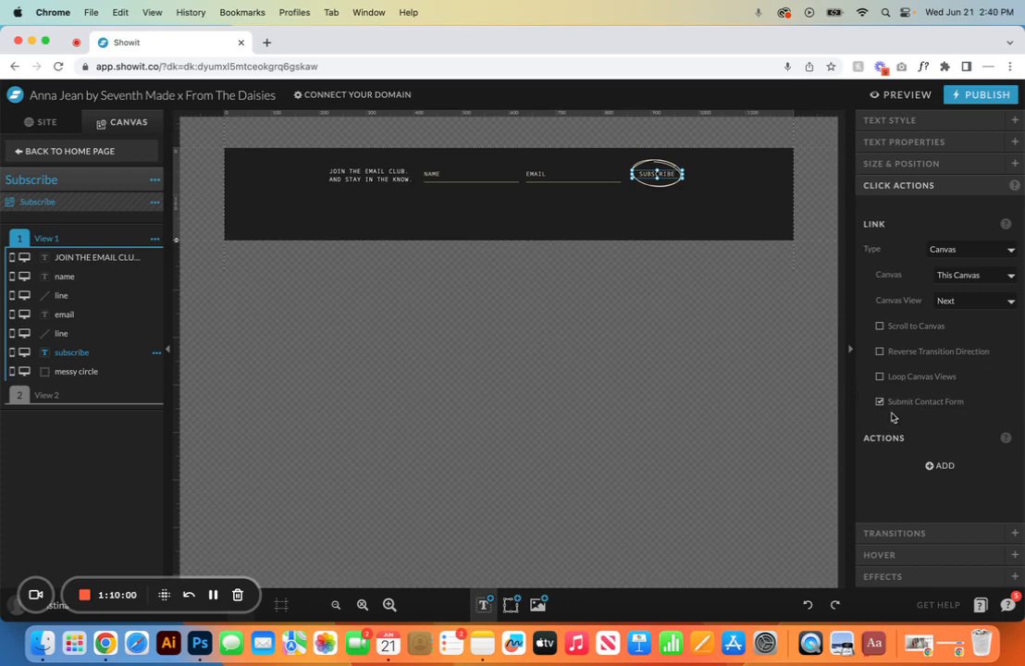
{"action": "left_click", "coordinate": [667, 161]}
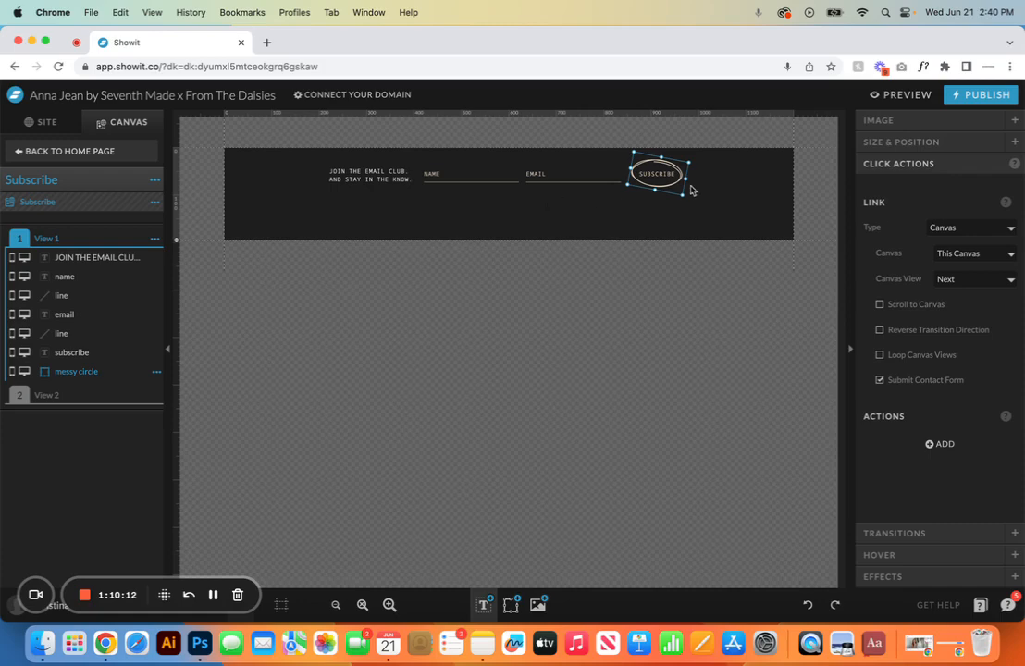
Step: Review the View 2 thank-you message and the mobile layout of both views, returning to View 1 in the desktop-only layout
{"action": "left_click", "coordinate": [21, 395]}
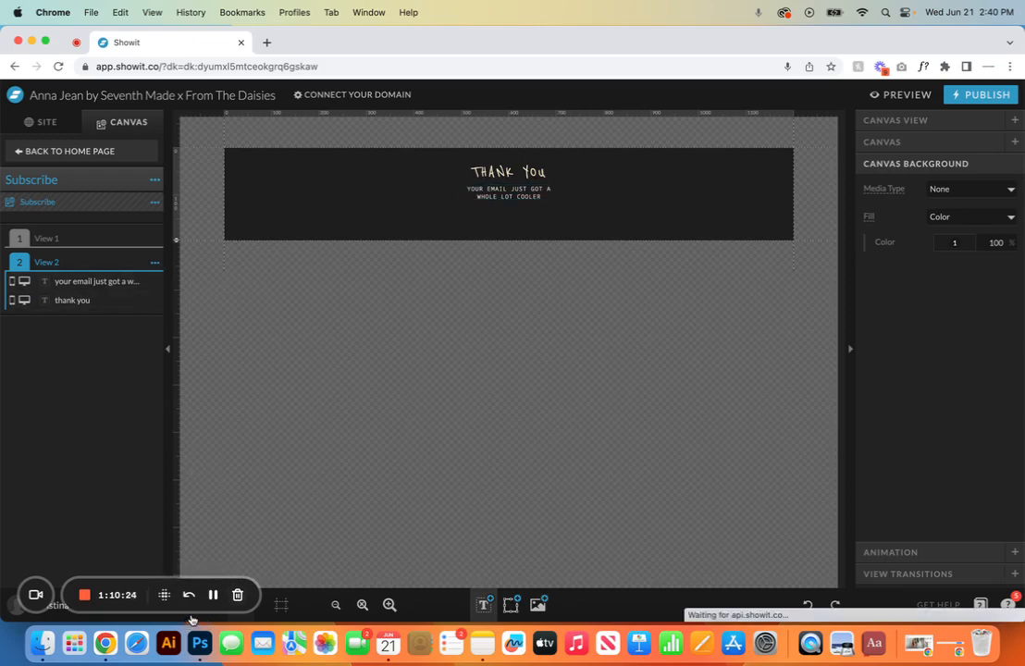
{"action": "left_click", "coordinate": [188, 620]}
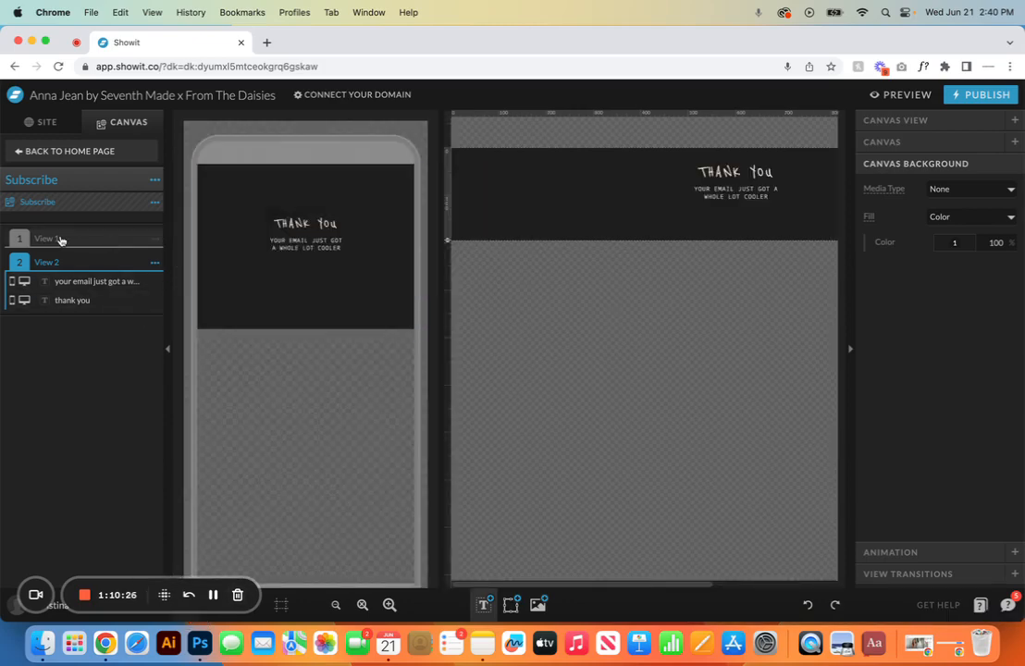
{"action": "left_click", "coordinate": [56, 238]}
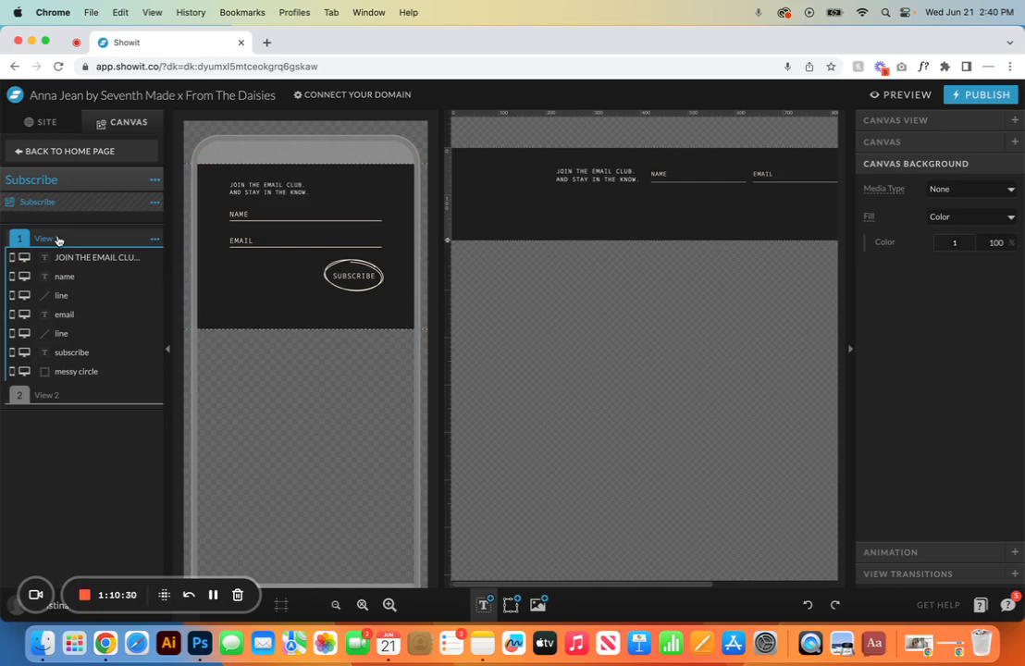
{"action": "left_click", "coordinate": [238, 617]}
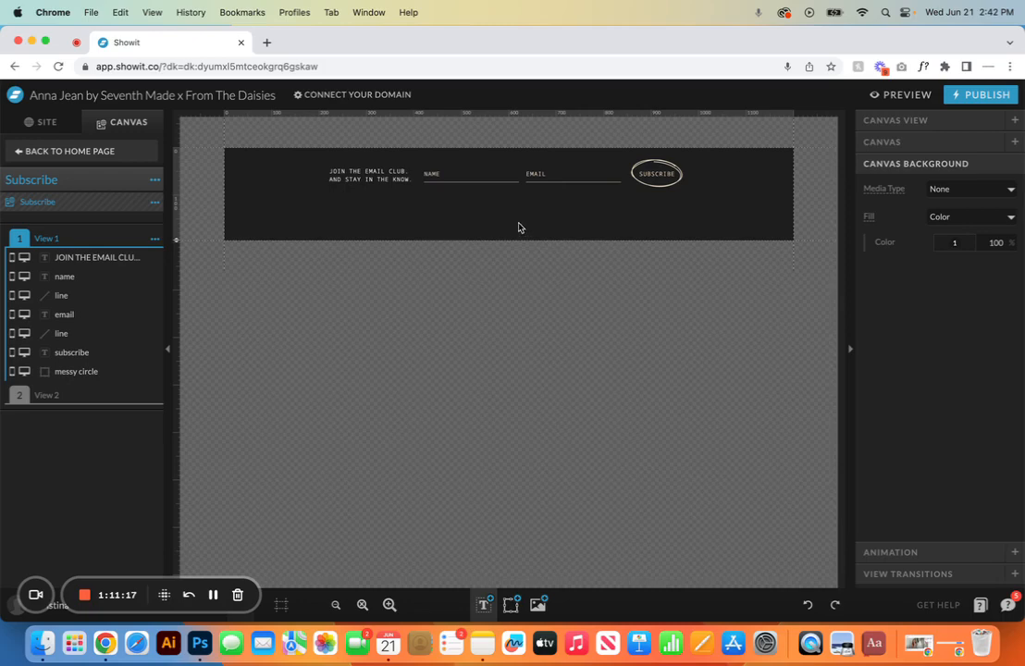
Step: Add an embed code element with empty code to View 1, covering the name and email fields and the subscribe button
{"action": "mouse_move", "coordinate": [513, 606]}
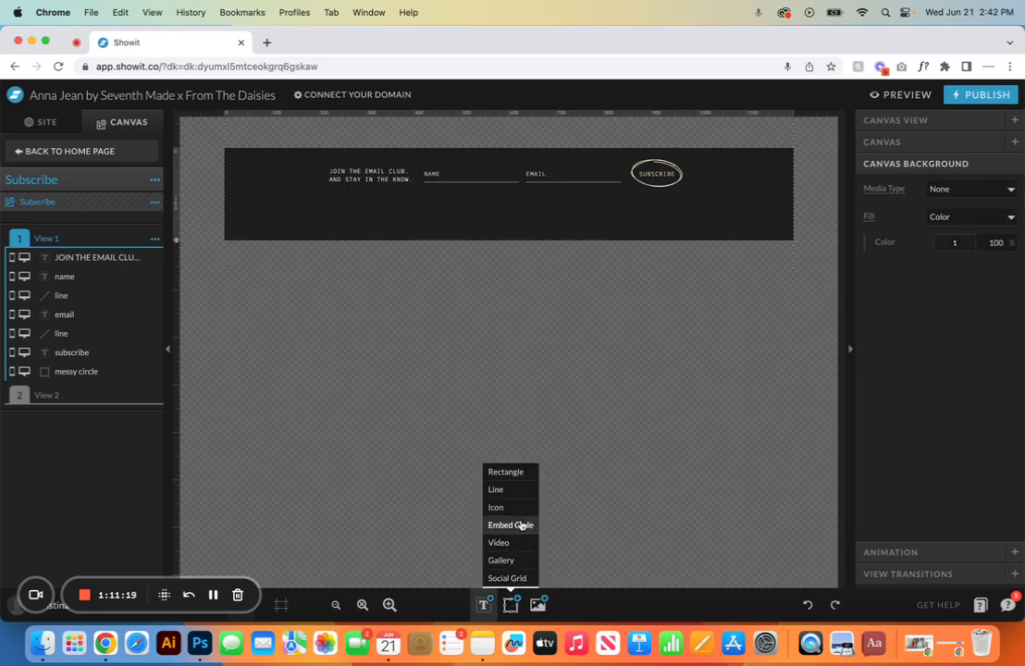
{"action": "left_click", "coordinate": [516, 525]}
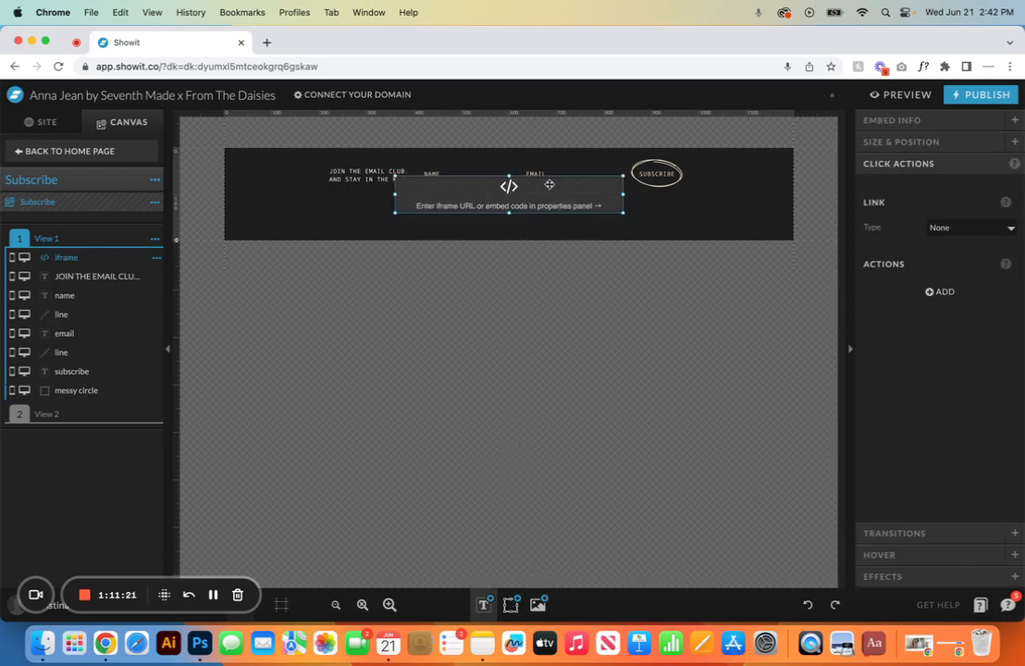
{"action": "double_click", "coordinate": [547, 183]}
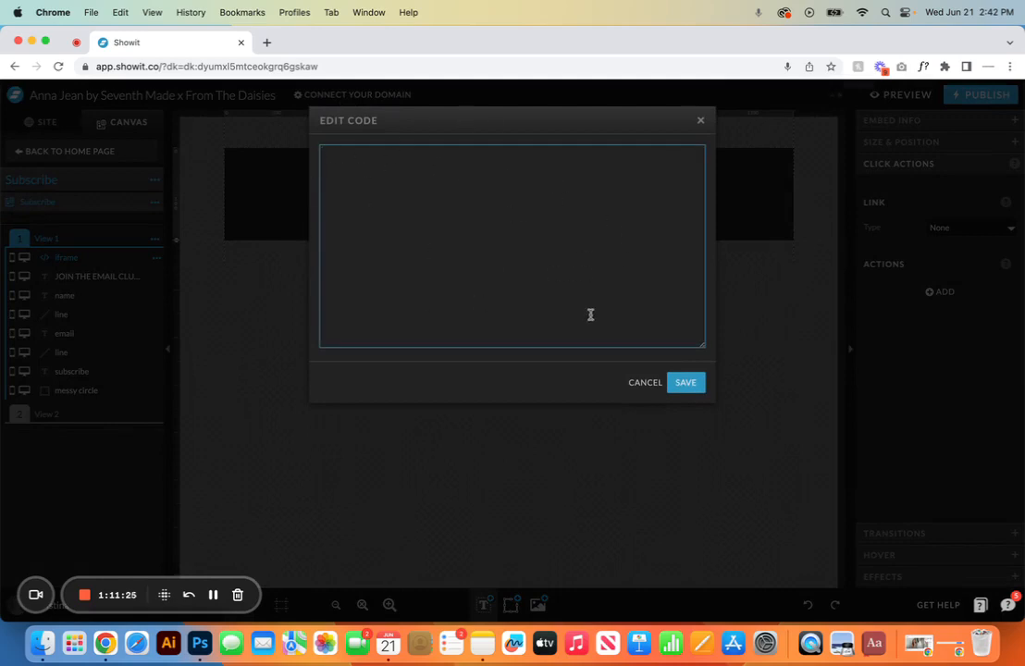
{"action": "left_click", "coordinate": [682, 384]}
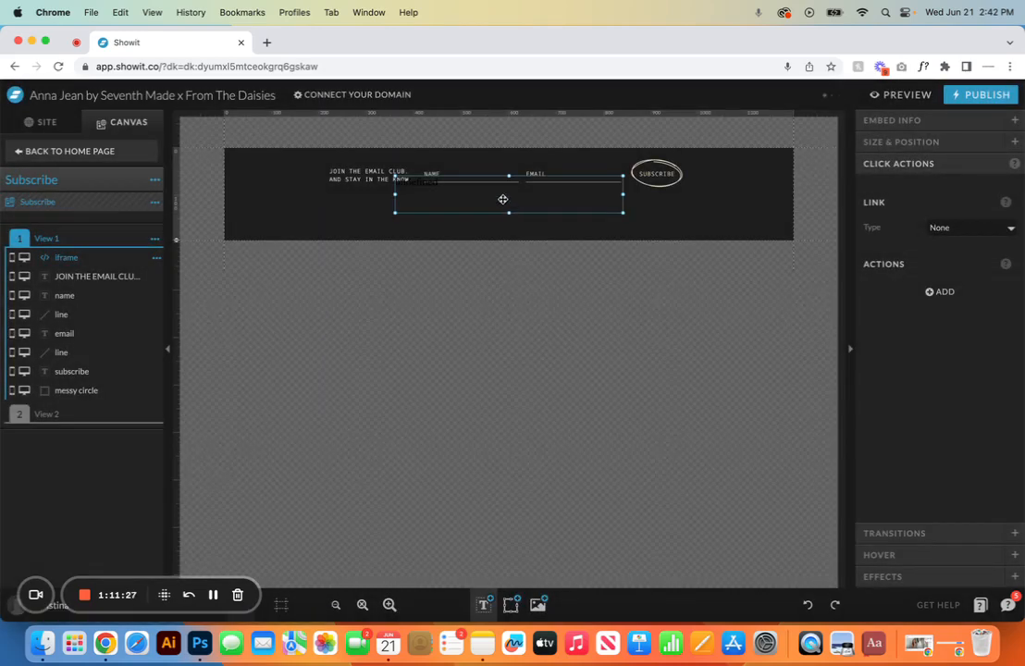
{"action": "mouse_move", "coordinate": [522, 199]}
{"action": "left_mouse_down"}
{"action": "mouse_move", "coordinate": [548, 190]}
{"action": "mouse_move", "coordinate": [536, 197]}
{"action": "left_mouse_up"}
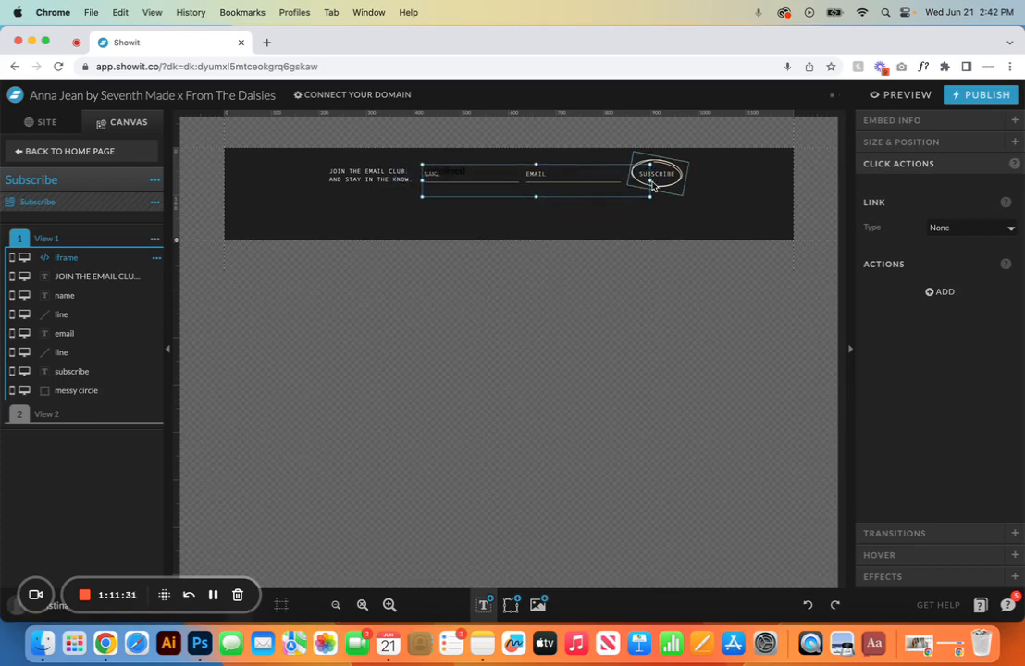
{"action": "left_click_drag", "start_coordinate": [650, 181], "coordinate": [722, 181]}
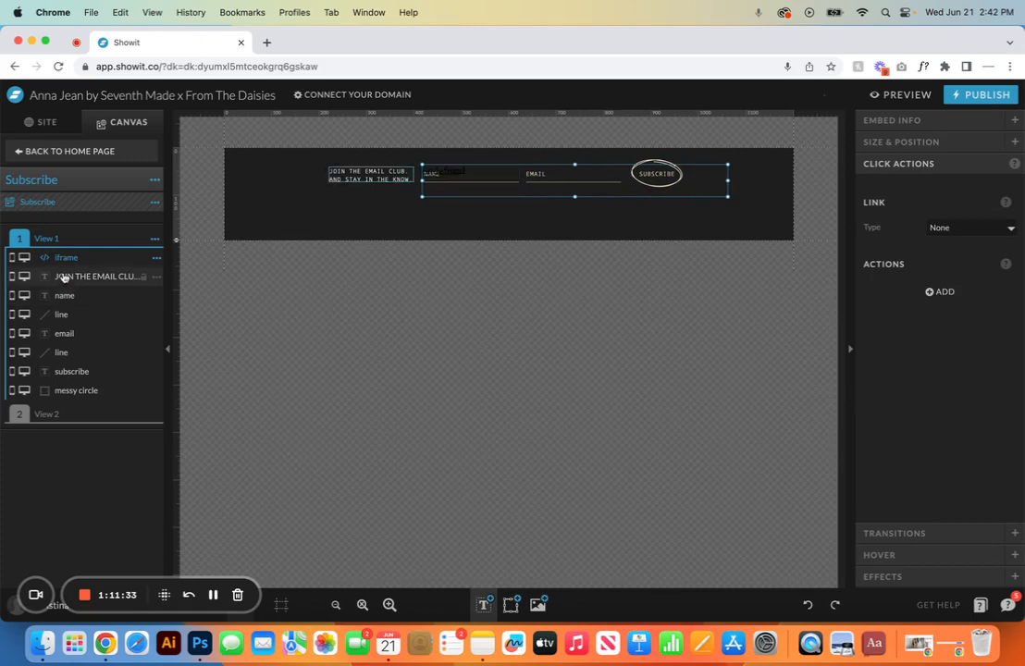
Step: Move the iframe and the JOIN THE EMAIL CLUB text out of View 1 to the canvas level above the views
{"action": "left_click_drag", "start_coordinate": [93, 259], "coordinate": [89, 219]}
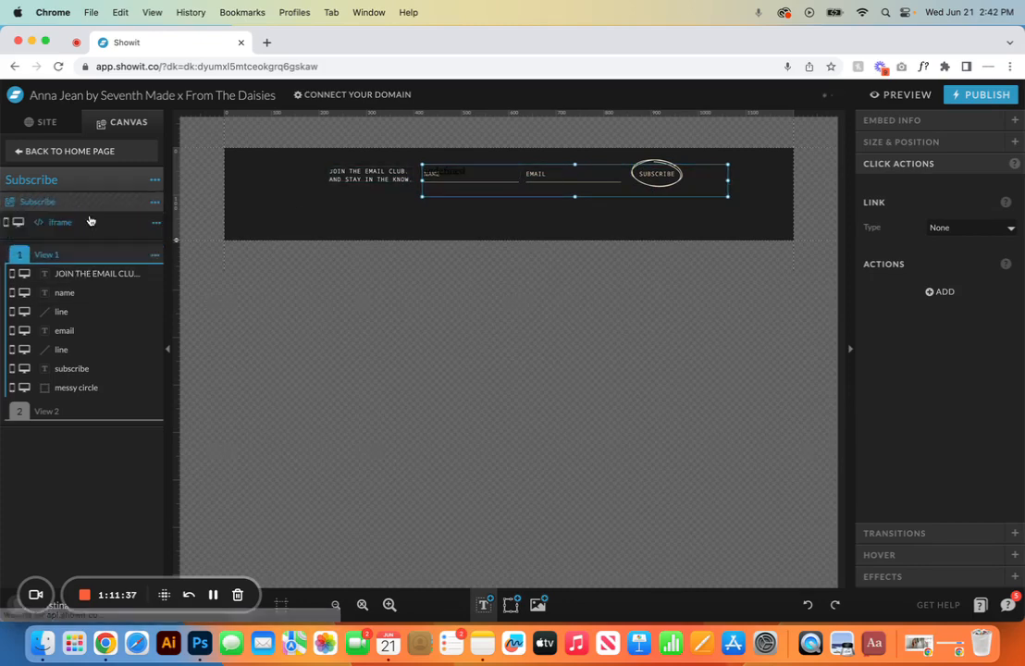
{"action": "left_click", "coordinate": [89, 275]}
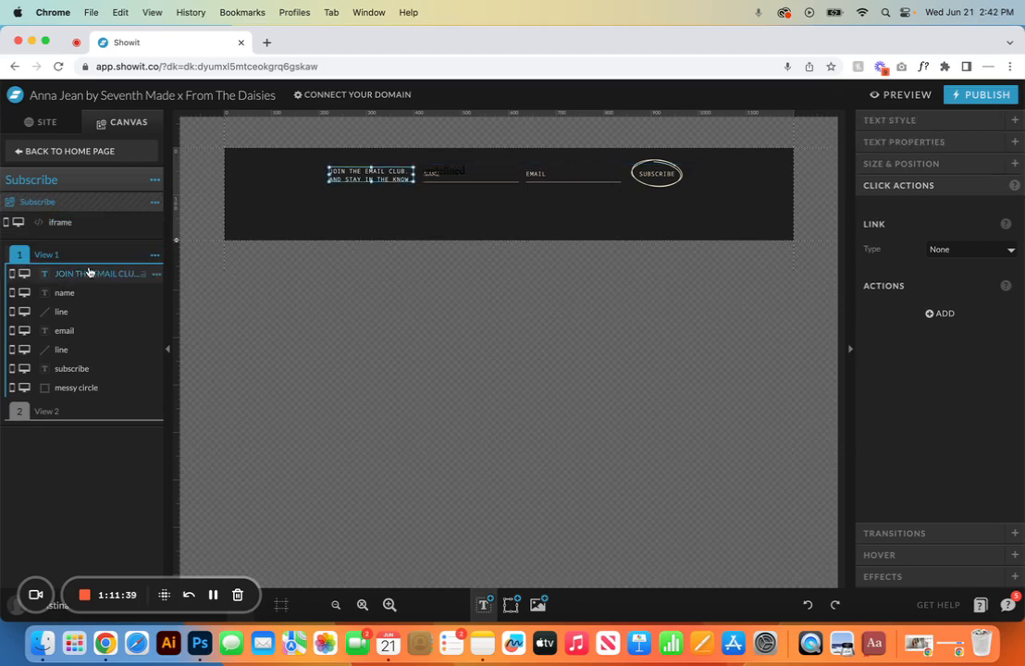
{"action": "left_click_drag", "start_coordinate": [89, 274], "coordinate": [91, 221]}
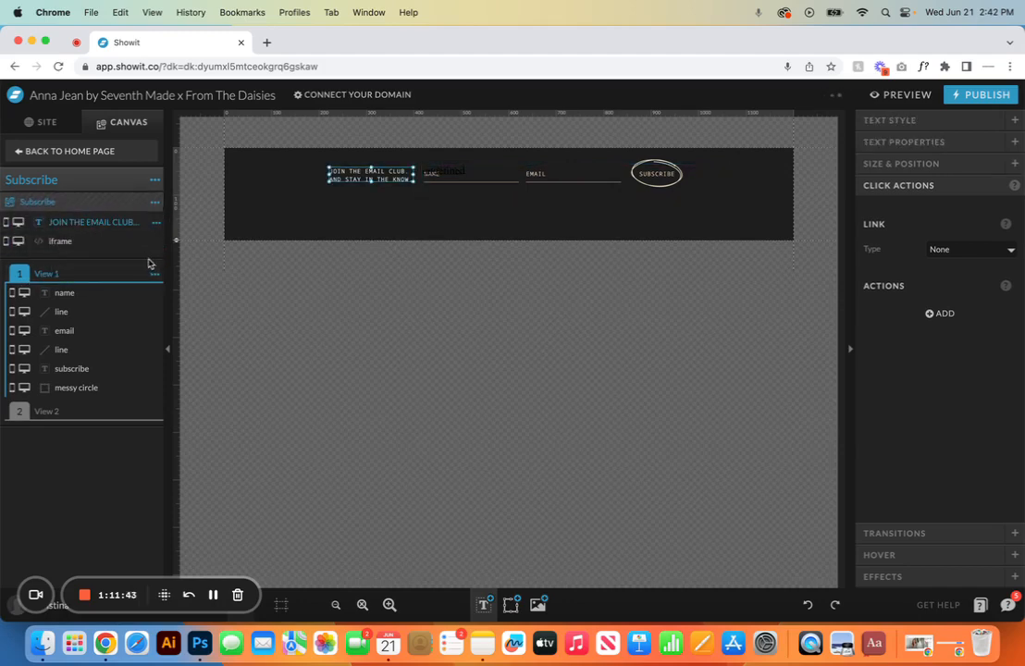
Step: Look at the options for View 1 and View 2 and check how the shared iframe overlaps the thank-you message
{"action": "left_click", "coordinate": [154, 274]}
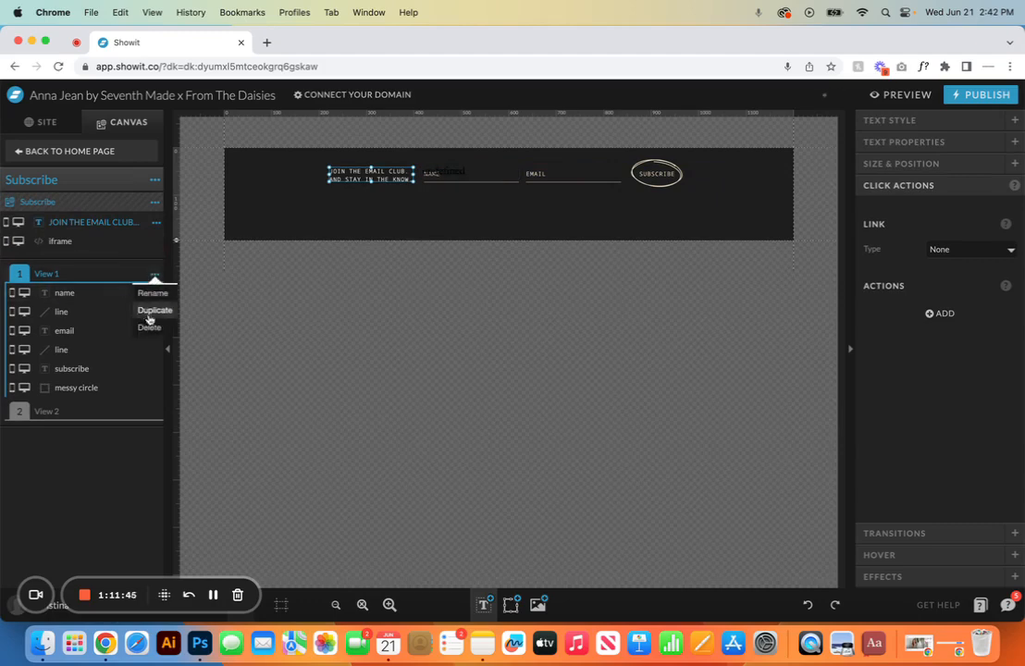
{"action": "left_click", "coordinate": [119, 412]}
{"action": "left_click", "coordinate": [155, 301]}
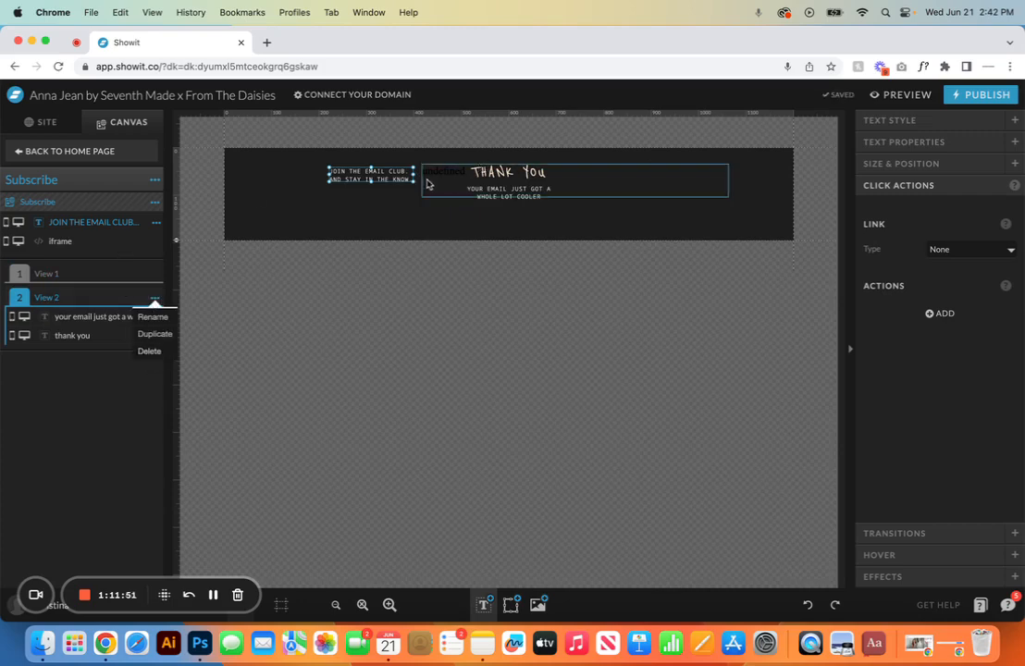
{"action": "left_click", "coordinate": [427, 178]}
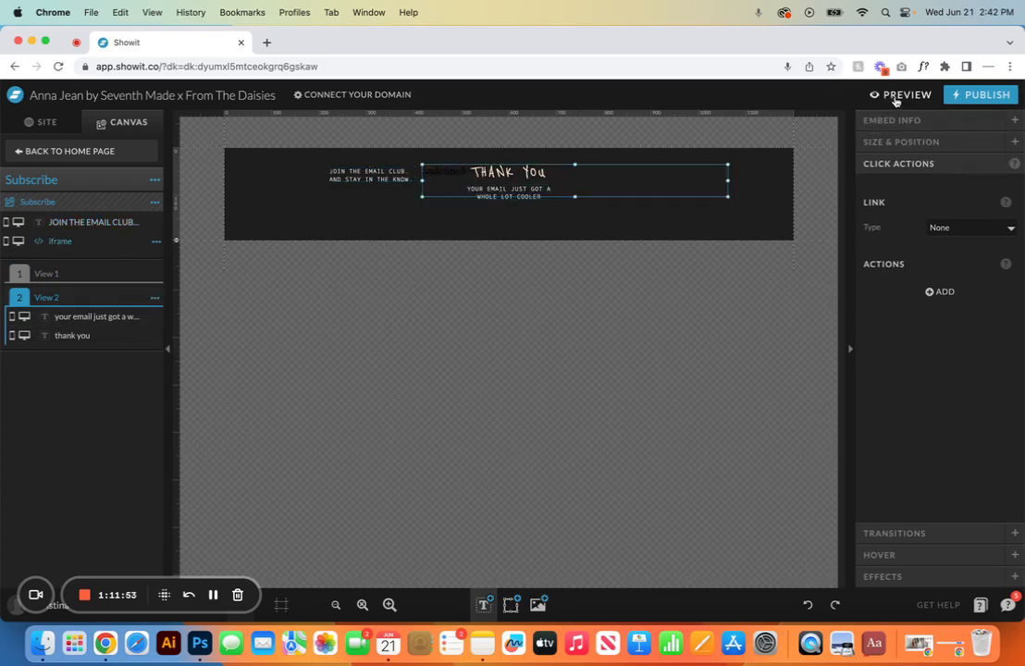
Step: Go back to the home page and look over the Subscribe section in the context of the page
{"action": "left_click", "coordinate": [69, 152]}
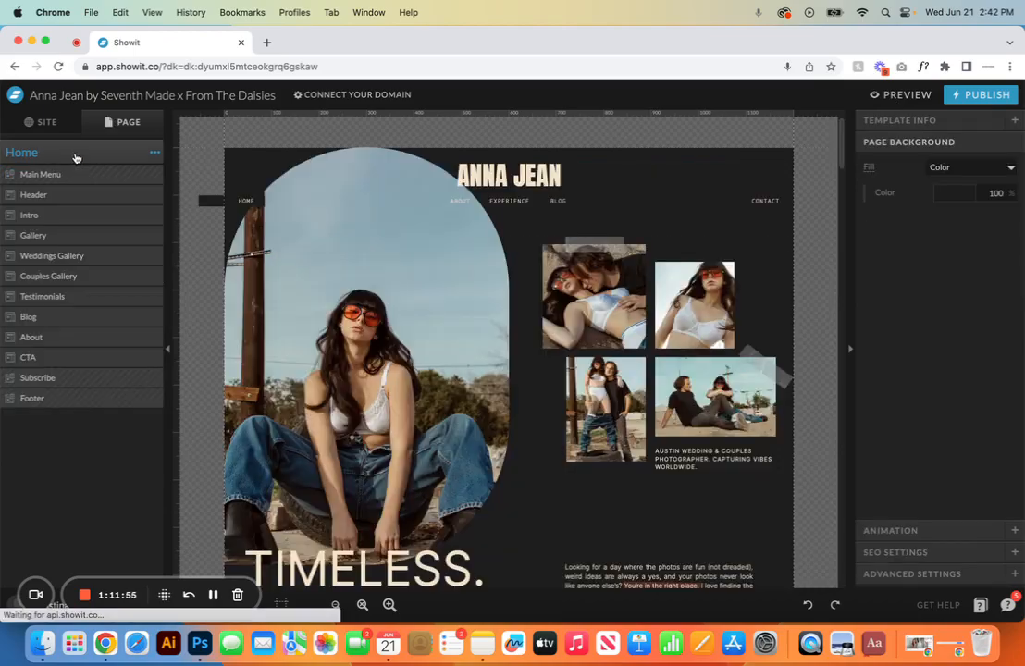
{"action": "scroll", "coordinate": [604, 512], "scroll_direction": "down", "scroll_amount": 15}
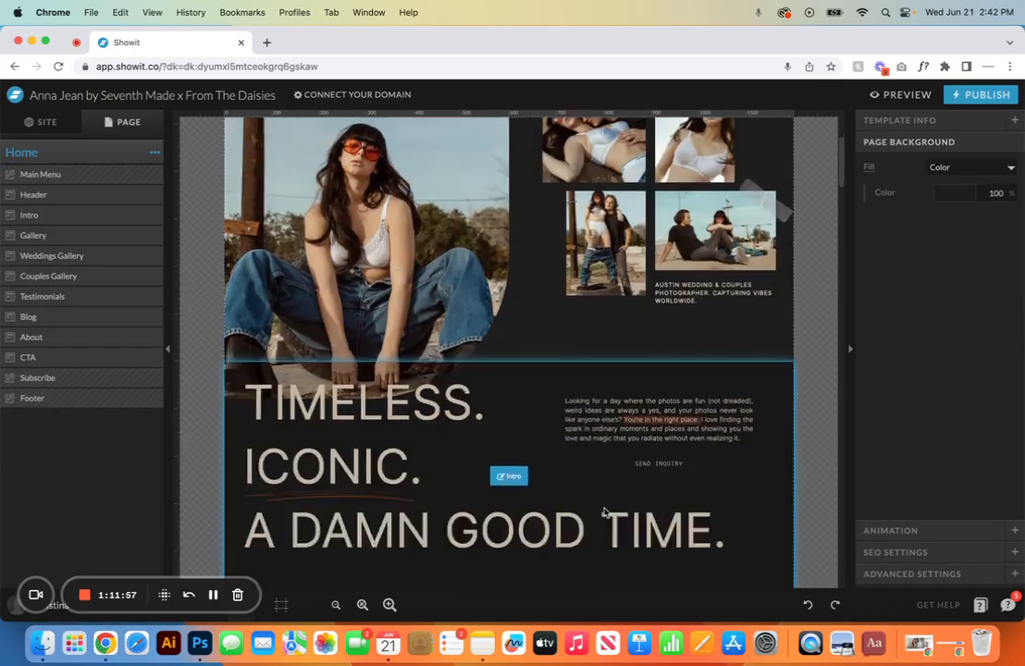
{"action": "scroll", "coordinate": [604, 513], "scroll_direction": "down", "scroll_amount": 6}
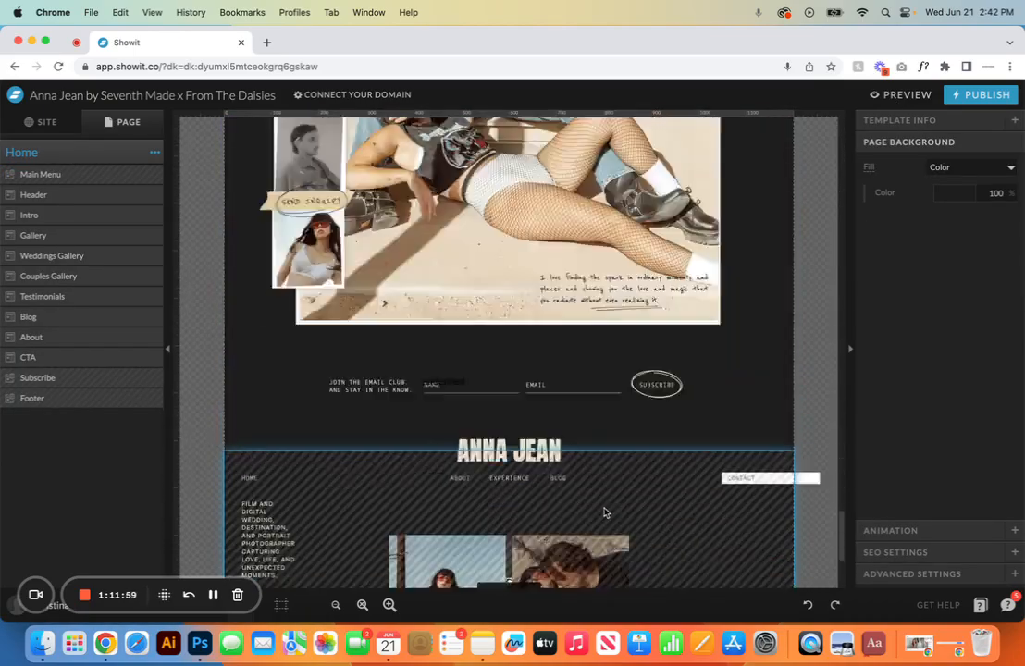
{"action": "scroll", "coordinate": [604, 514], "scroll_direction": "up", "scroll_amount": 2}
{"action": "left_click", "coordinate": [513, 322]}
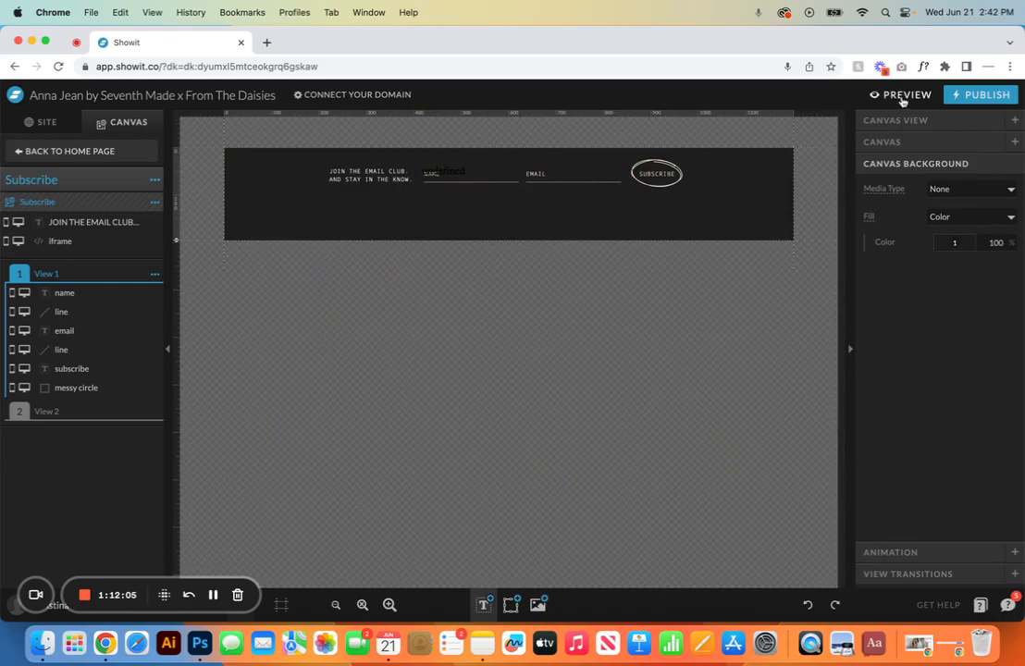
{"action": "left_click", "coordinate": [67, 151]}
{"action": "scroll", "coordinate": [317, 340], "scroll_direction": "down", "scroll_amount": 5}
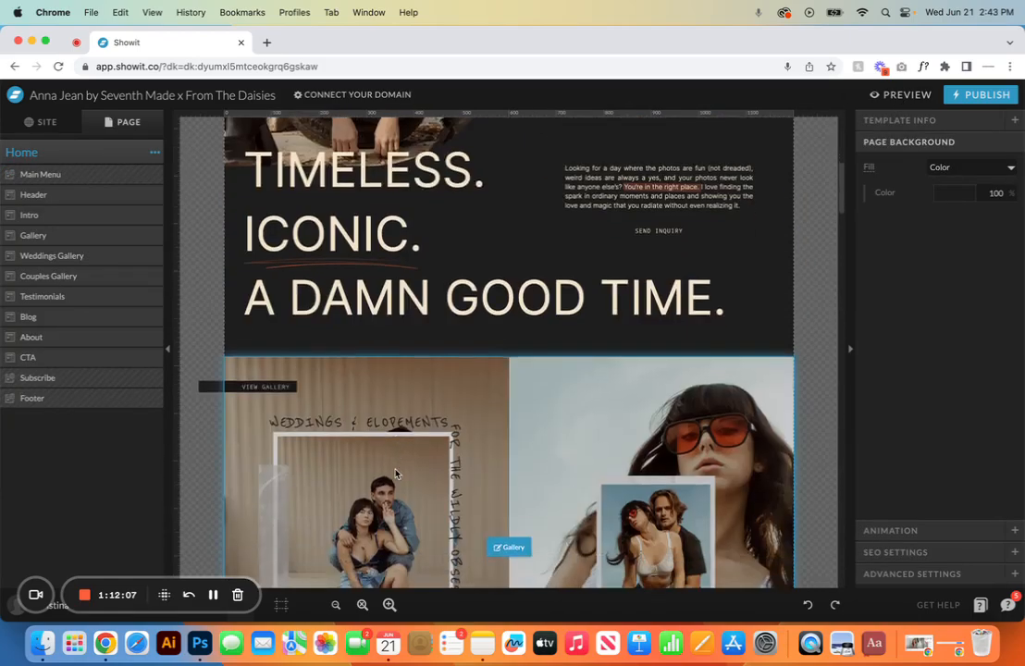
Step: Generate a site preview, examine the email signup form on the mobile layout, and close the preview
{"action": "left_click", "coordinate": [897, 95]}
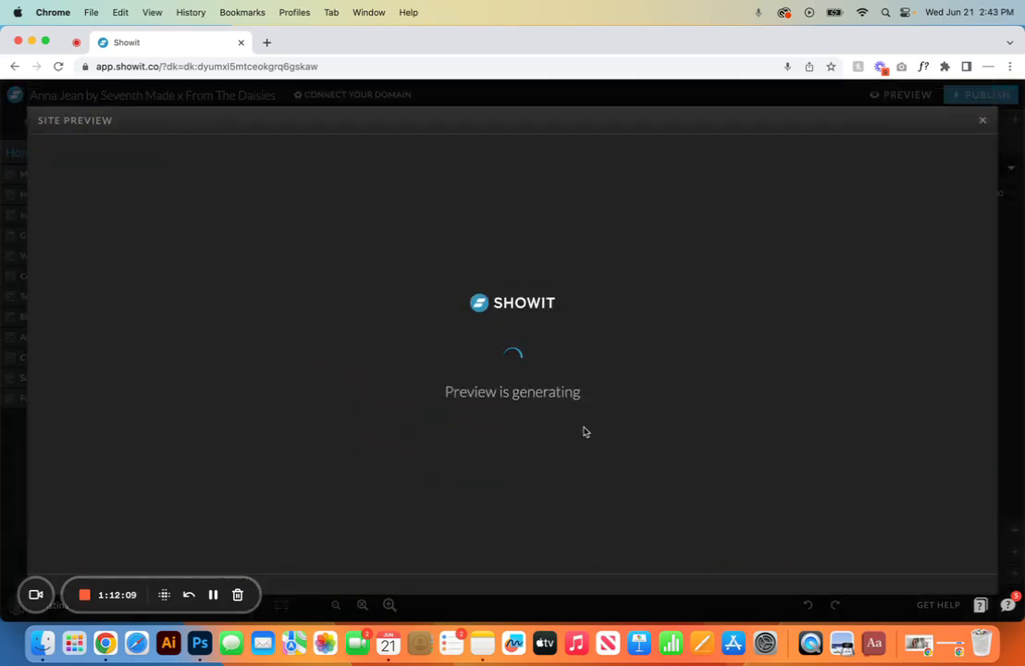
{"action": "scroll", "coordinate": [583, 431], "scroll_direction": "down", "scroll_amount": 20}
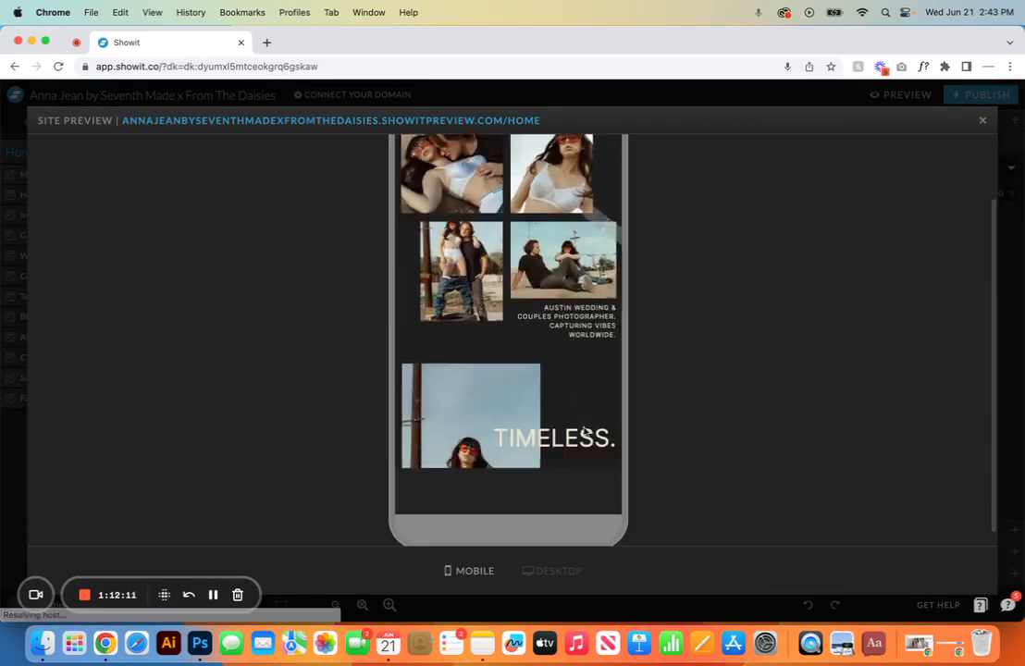
{"action": "scroll", "coordinate": [583, 429], "scroll_direction": "down", "scroll_amount": 10}
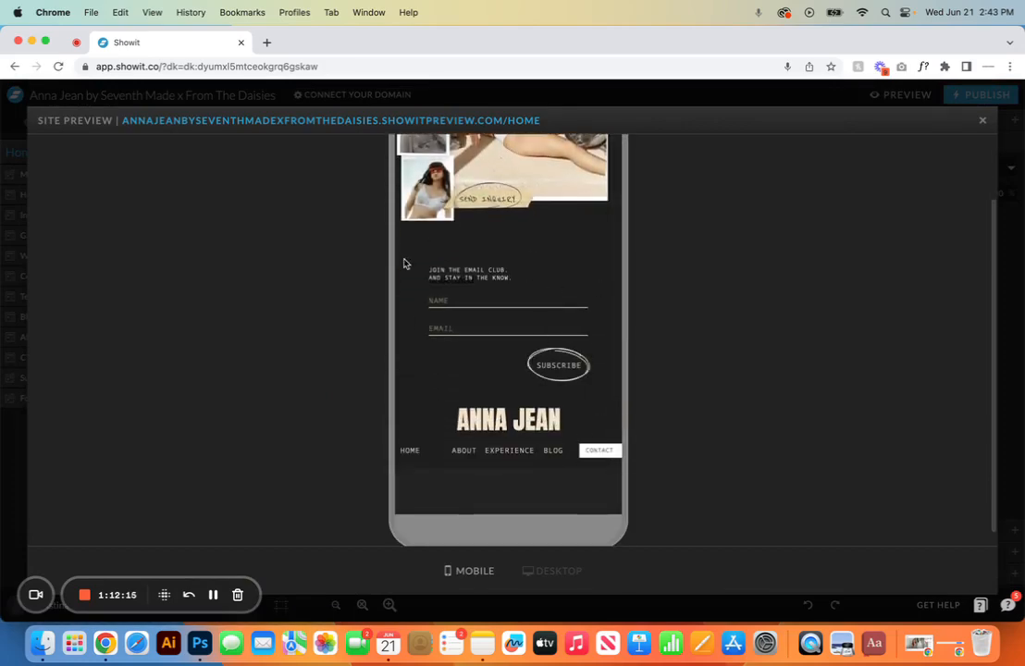
{"action": "left_click", "coordinate": [979, 125]}
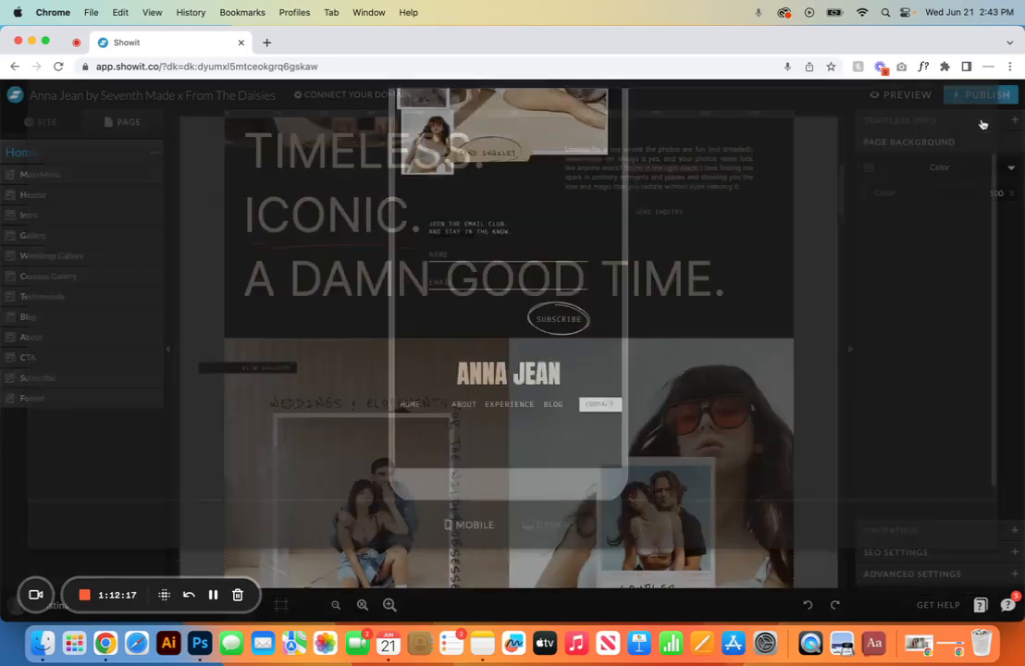
Step: Reopen the Subscribe site canvas, narrow the iframe to end at the subscribe button, and delete it
{"action": "left_click", "coordinate": [75, 380]}
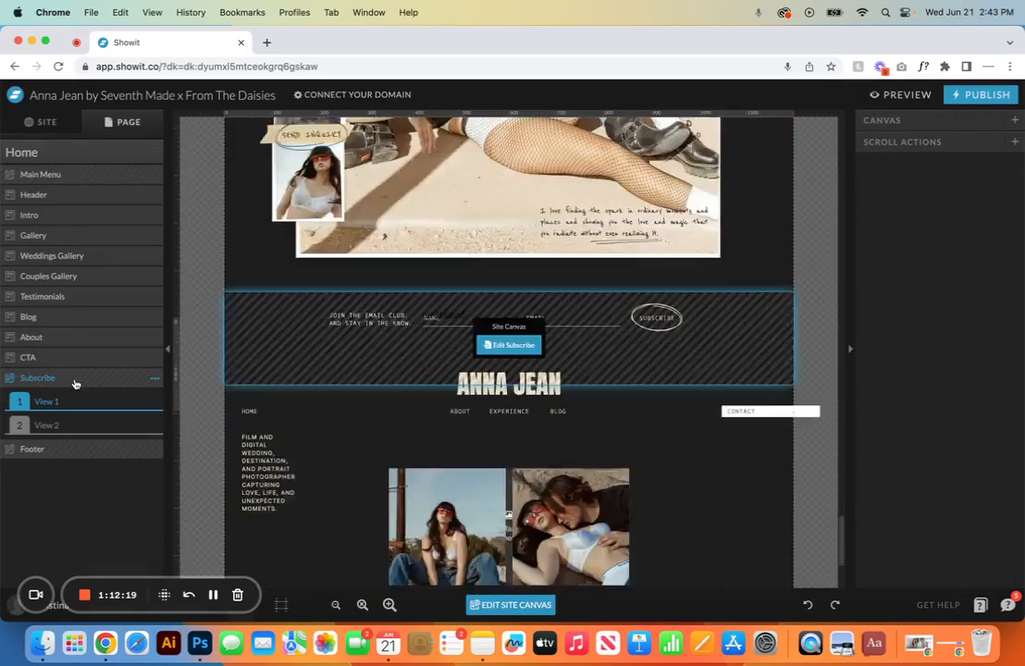
{"action": "left_click", "coordinate": [519, 184]}
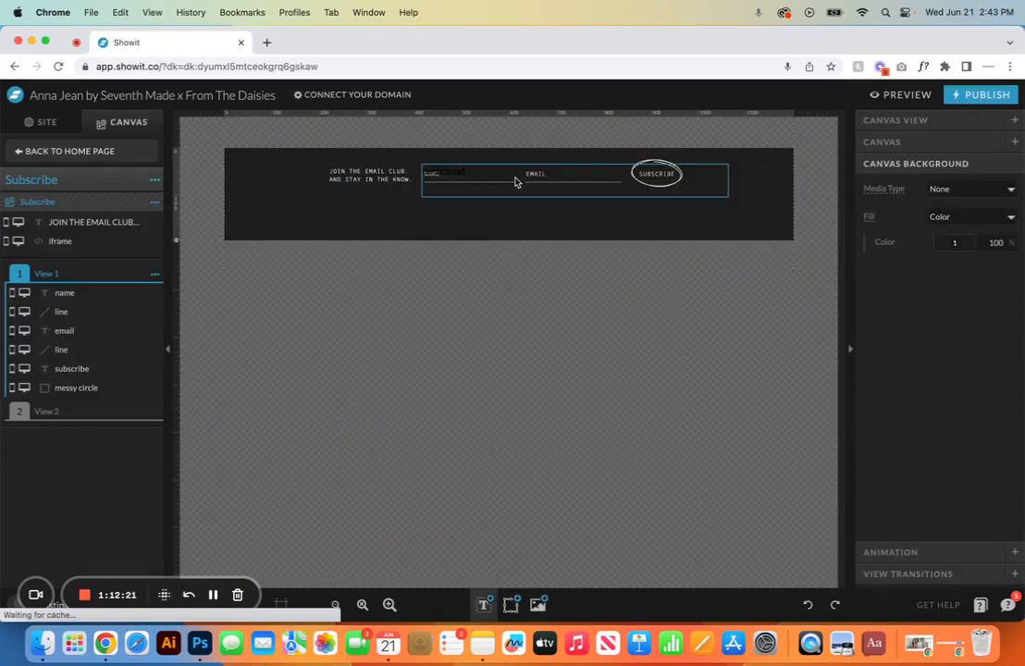
{"action": "left_click", "coordinate": [500, 176]}
{"action": "left_click_drag", "start_coordinate": [727, 181], "coordinate": [647, 180]}
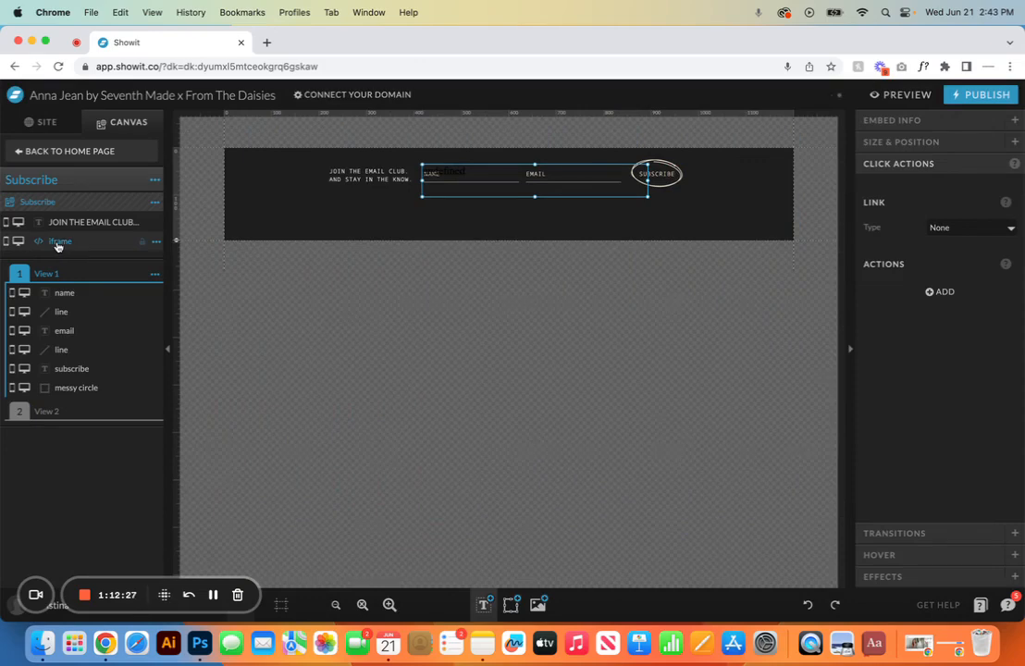
{"action": "key", "text": "Delete"}
Step: Move the "JOIN THE EMAIL CLUB" text from the shared canvas layers into View 1, and return to the home page
{"action": "left_click", "coordinate": [92, 222]}
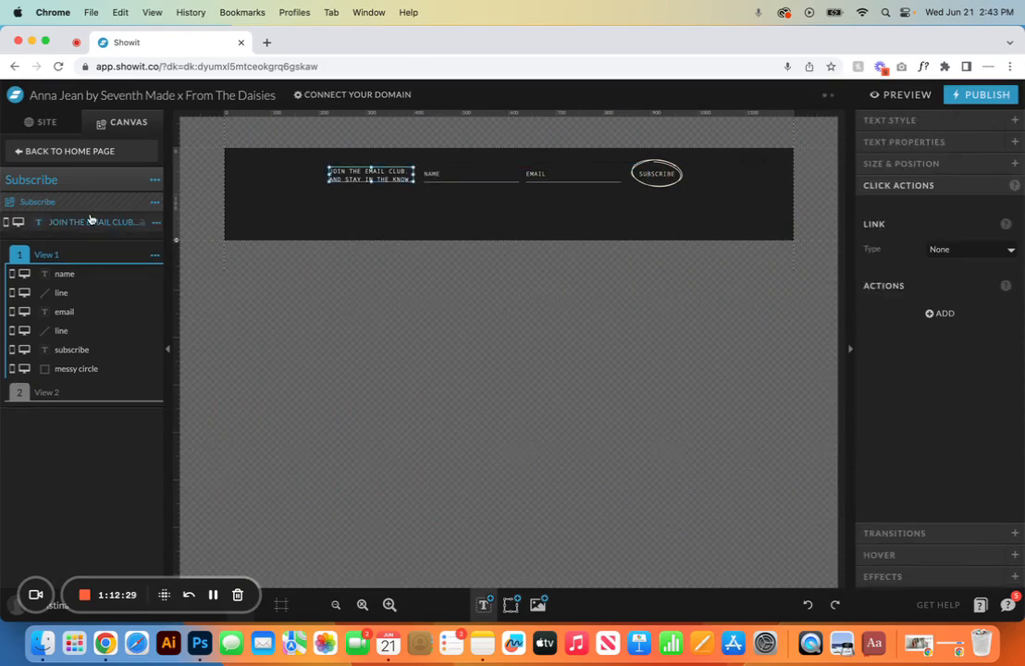
{"action": "left_click_drag", "start_coordinate": [92, 222], "coordinate": [93, 272]}
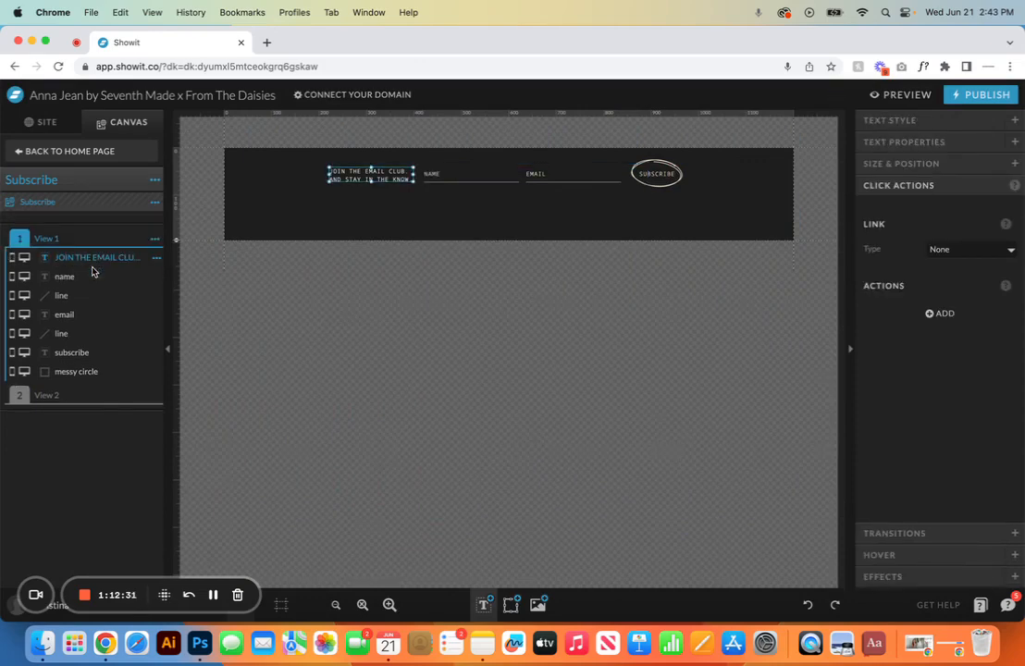
{"action": "left_click", "coordinate": [70, 150]}
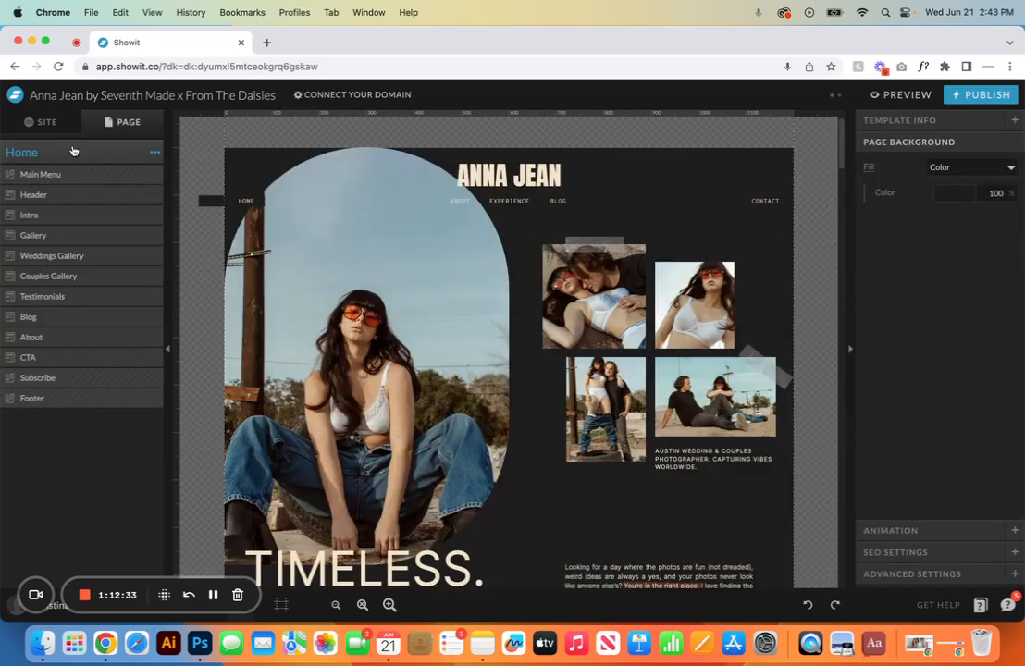
Step: Give the large arched photo in the home page's Intro canvas square corners on desktop
{"action": "left_click", "coordinate": [261, 419]}
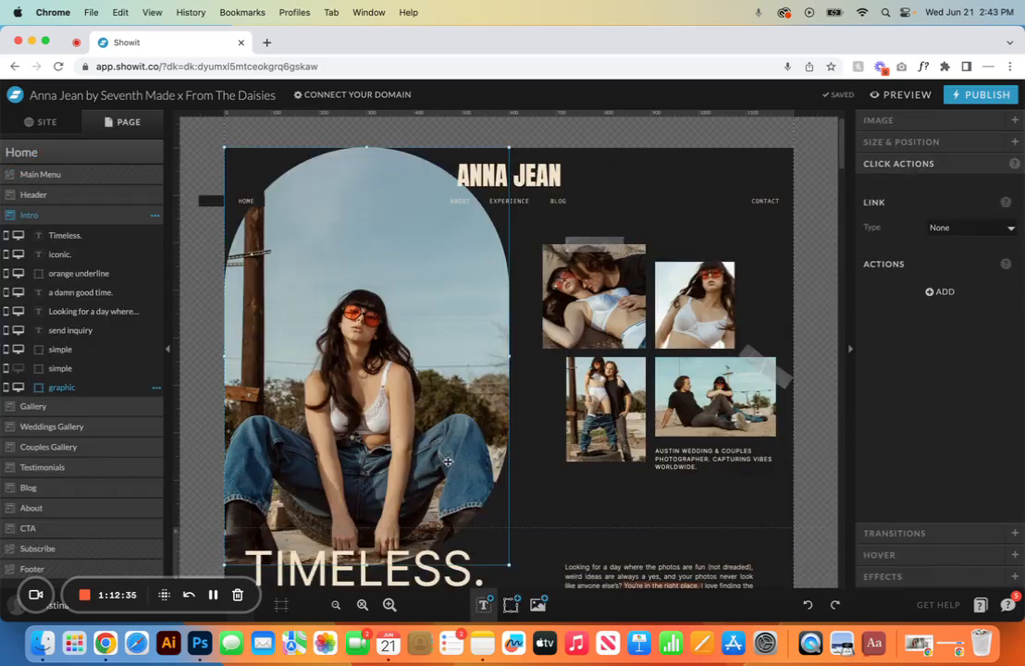
{"action": "left_click", "coordinate": [928, 575]}
{"action": "left_click", "coordinate": [967, 343]}
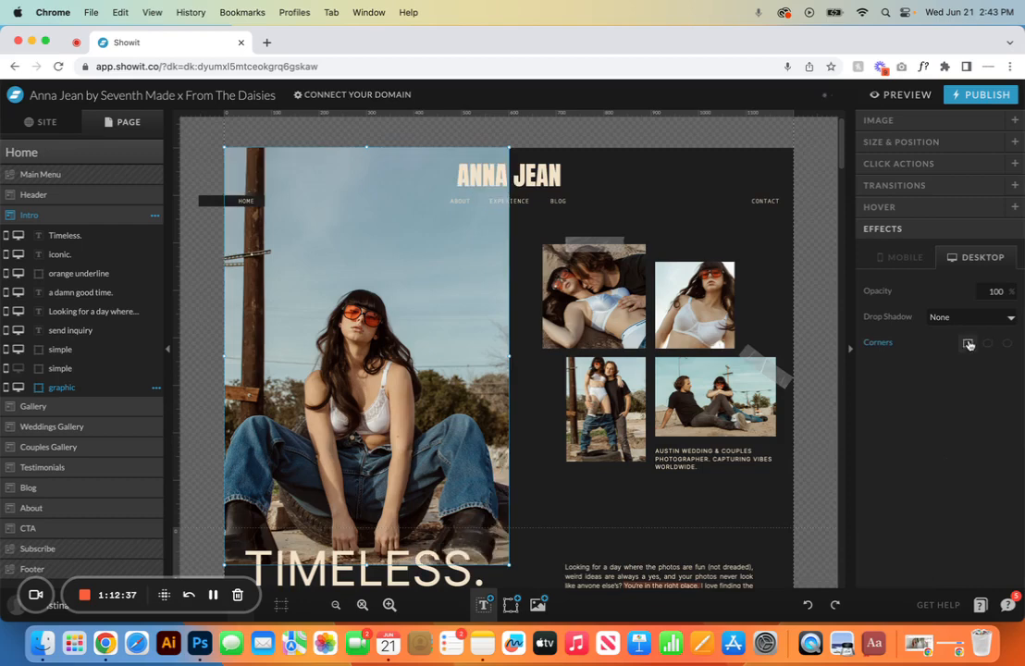
{"action": "left_click", "coordinate": [537, 546]}
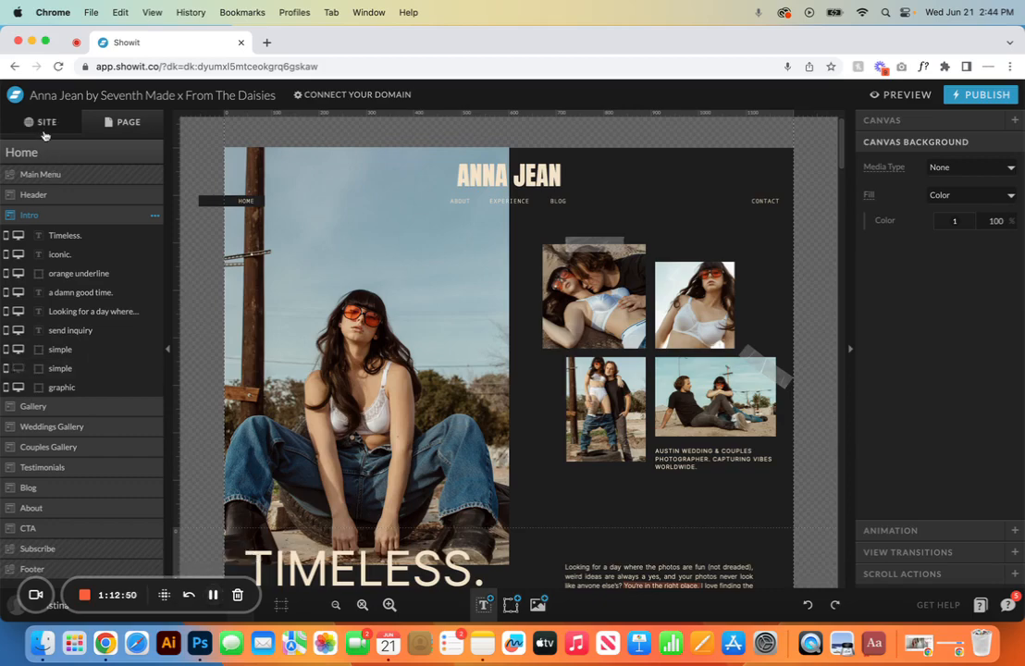
Step: Open the About page and expand its Fun Facts canvas
{"action": "left_click", "coordinate": [40, 117]}
{"action": "left_click", "coordinate": [59, 276]}
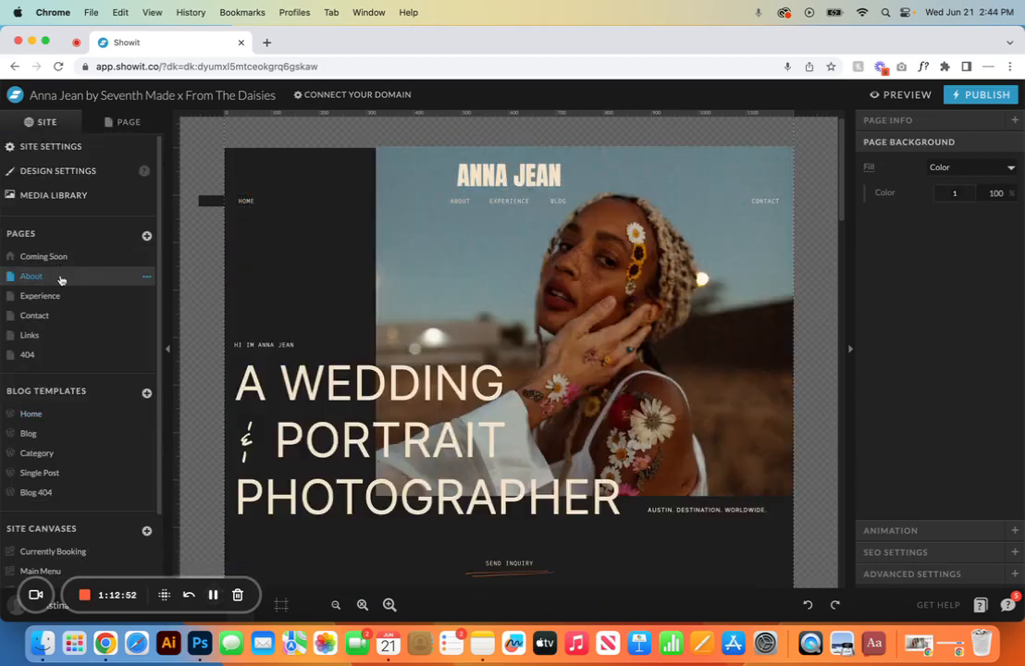
{"action": "left_click", "coordinate": [139, 124]}
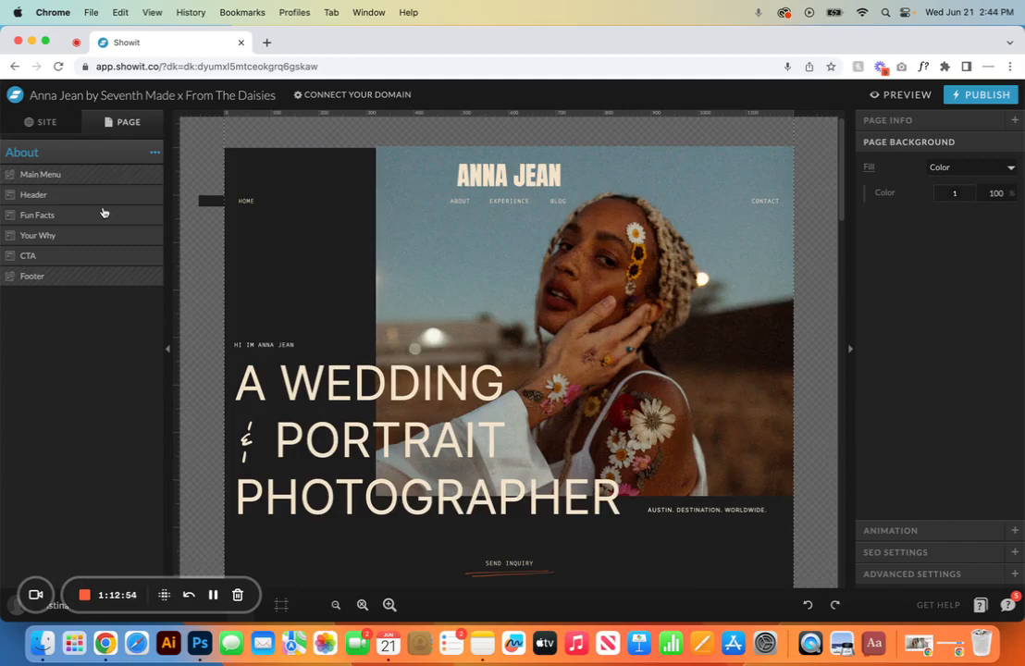
{"action": "left_click", "coordinate": [104, 215]}
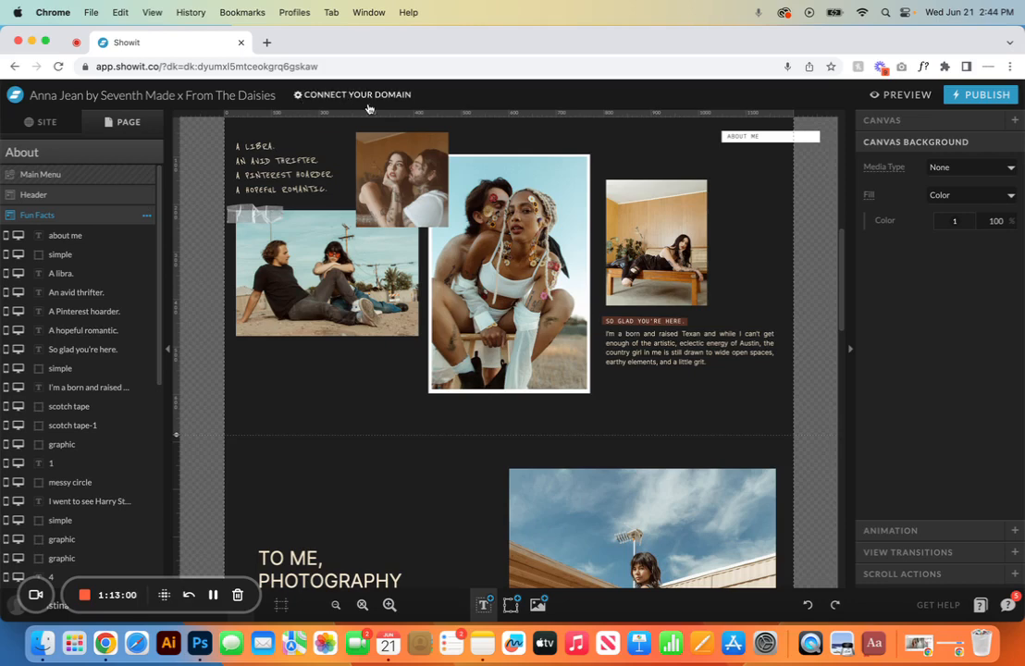
Step: Lock and hide the couple photo covering the first fun fact, and show the mobile layout beside the desktop one
{"action": "left_click", "coordinate": [395, 160]}
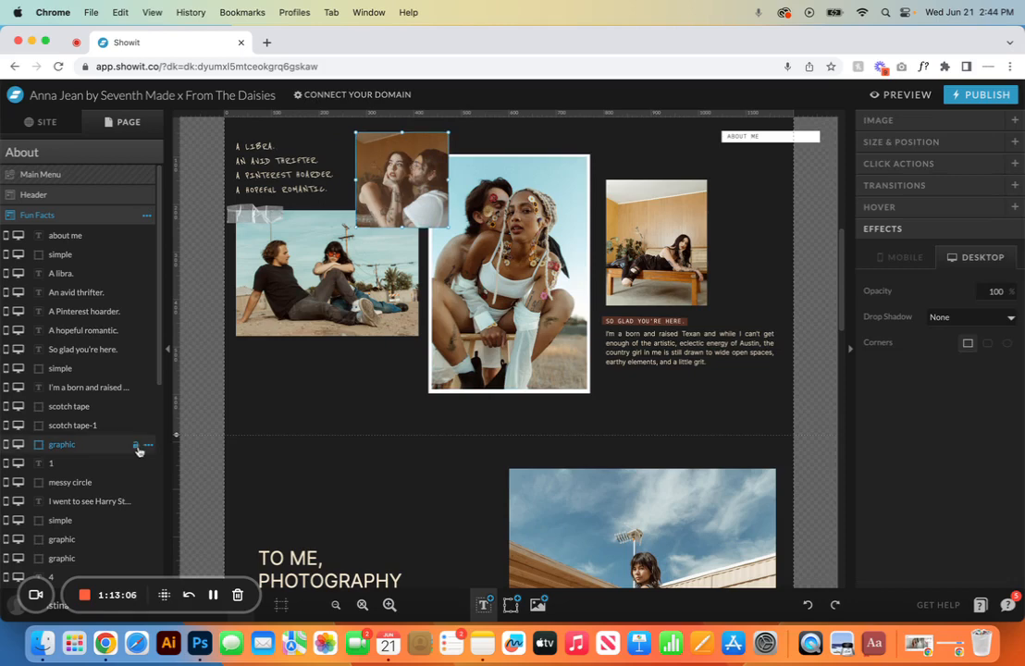
{"action": "left_click", "coordinate": [136, 446]}
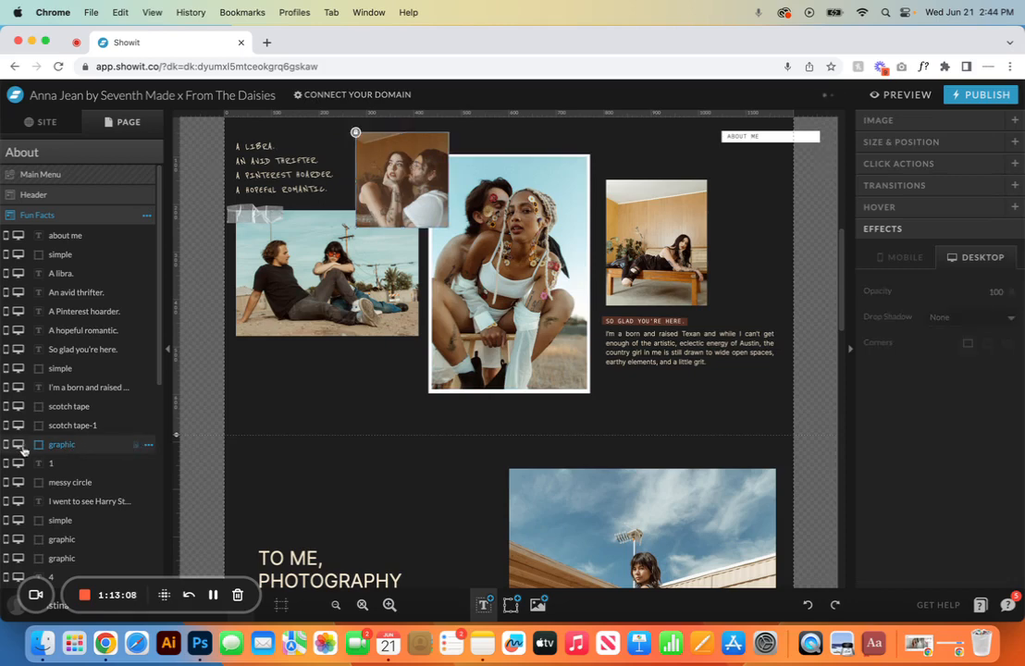
{"action": "left_click", "coordinate": [19, 445]}
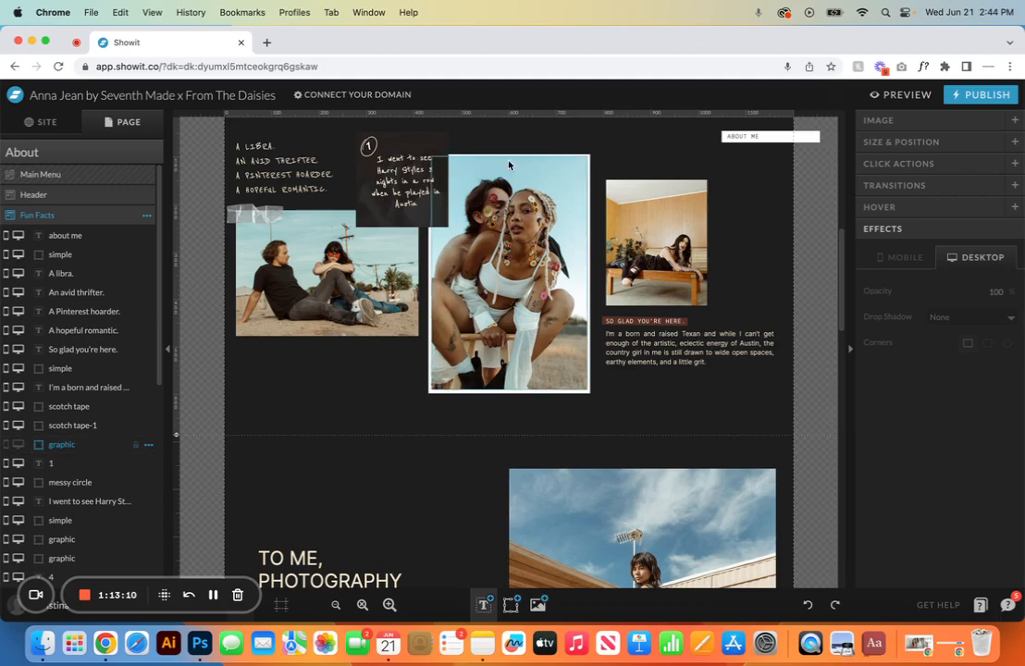
{"action": "left_click", "coordinate": [389, 180]}
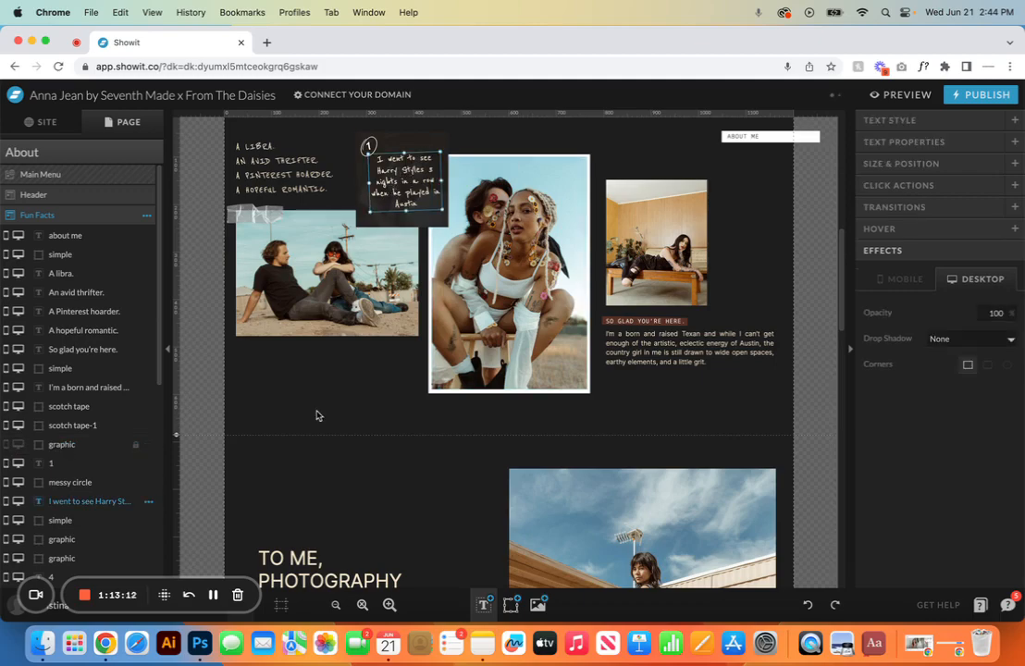
{"action": "left_click", "coordinate": [185, 603]}
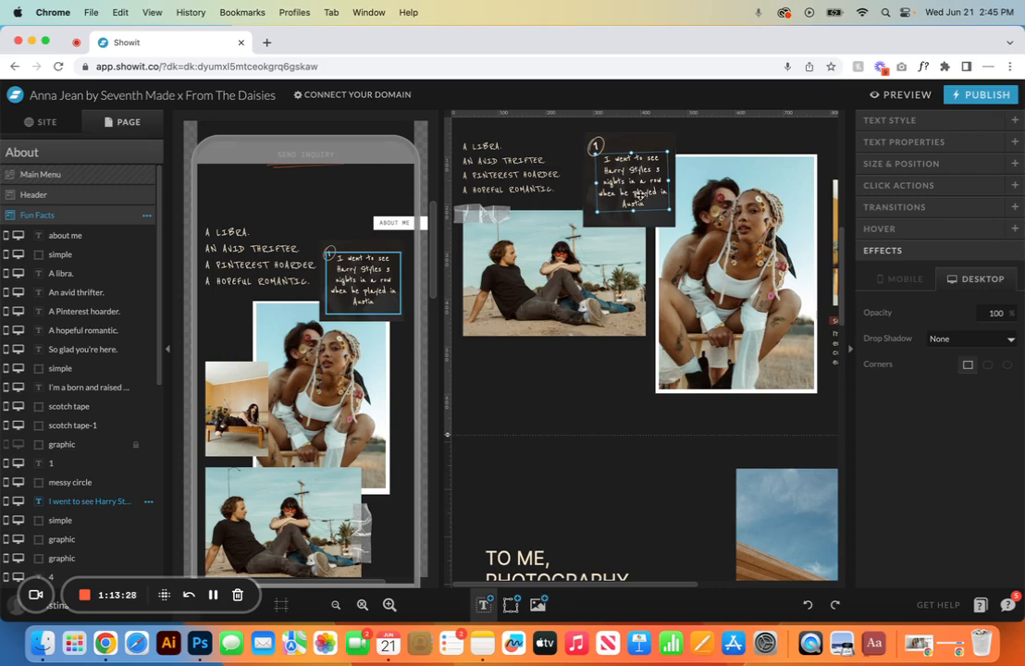
Step: Try replacing the first fun fact's desktop text with "and start typing", and undo the edit
{"action": "double_click", "coordinate": [635, 169]}
{"action": "type", "text": "and stard"}
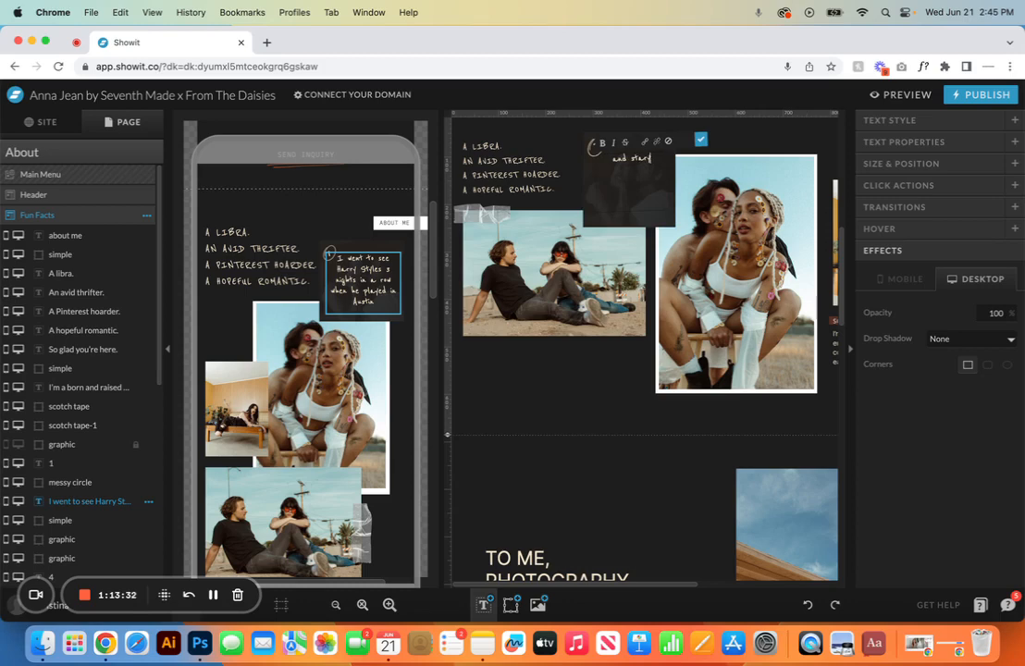
{"action": "key", "text": "BackSpace"}
{"action": "type", "text": "t typing"}
{"action": "left_click", "coordinate": [700, 139]}
{"action": "left_click", "coordinate": [807, 604]}
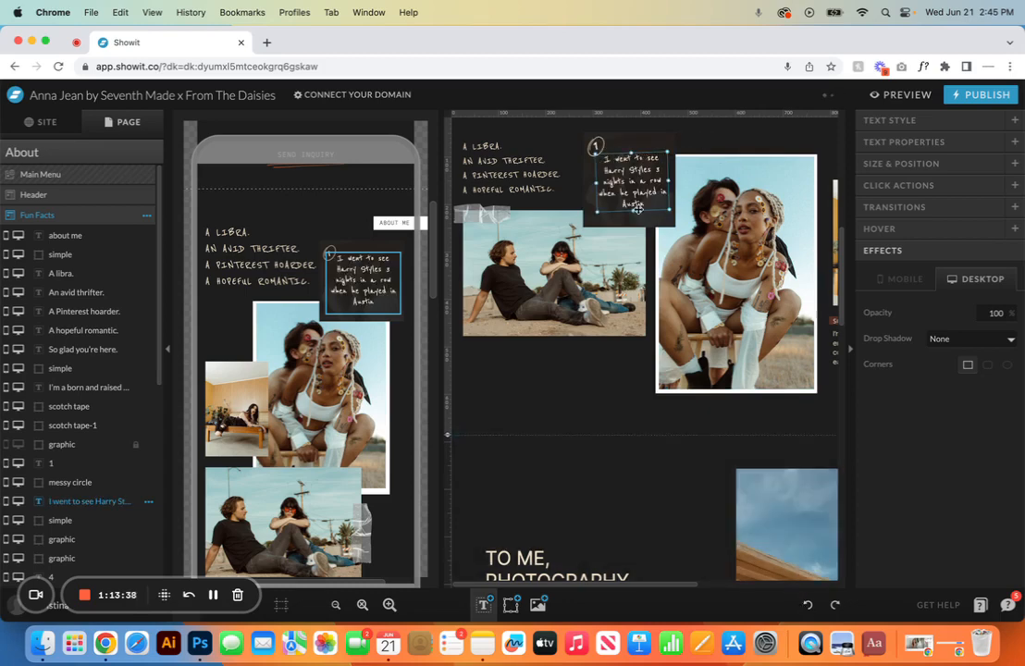
Step: Check the first fun fact's color swatches, and set its desktop text to Inter Light at size 15
{"action": "left_click", "coordinate": [985, 119]}
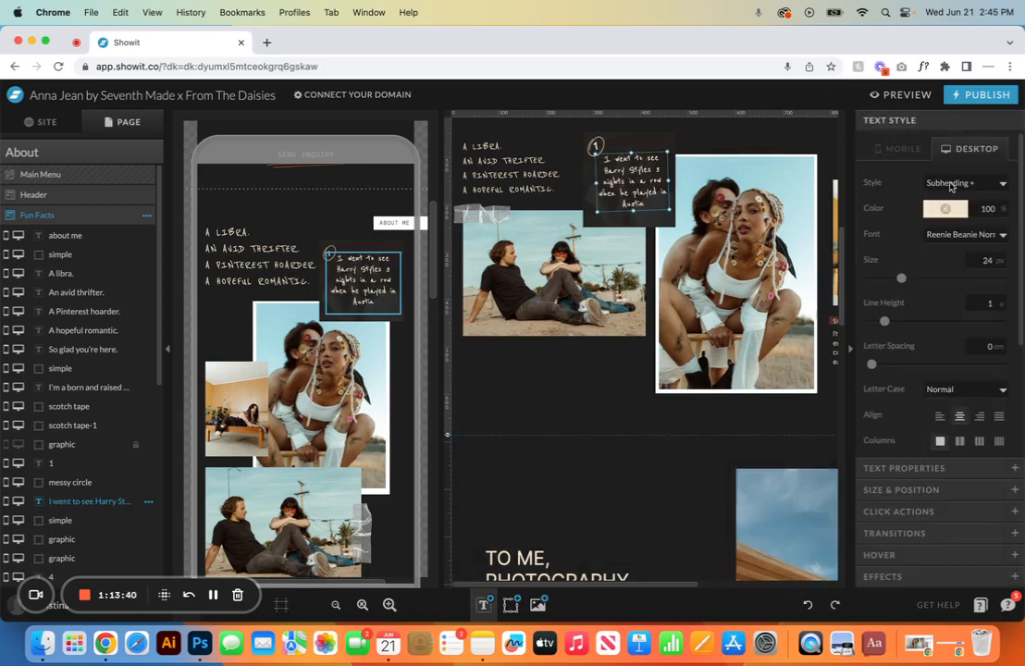
{"action": "left_click", "coordinate": [945, 208]}
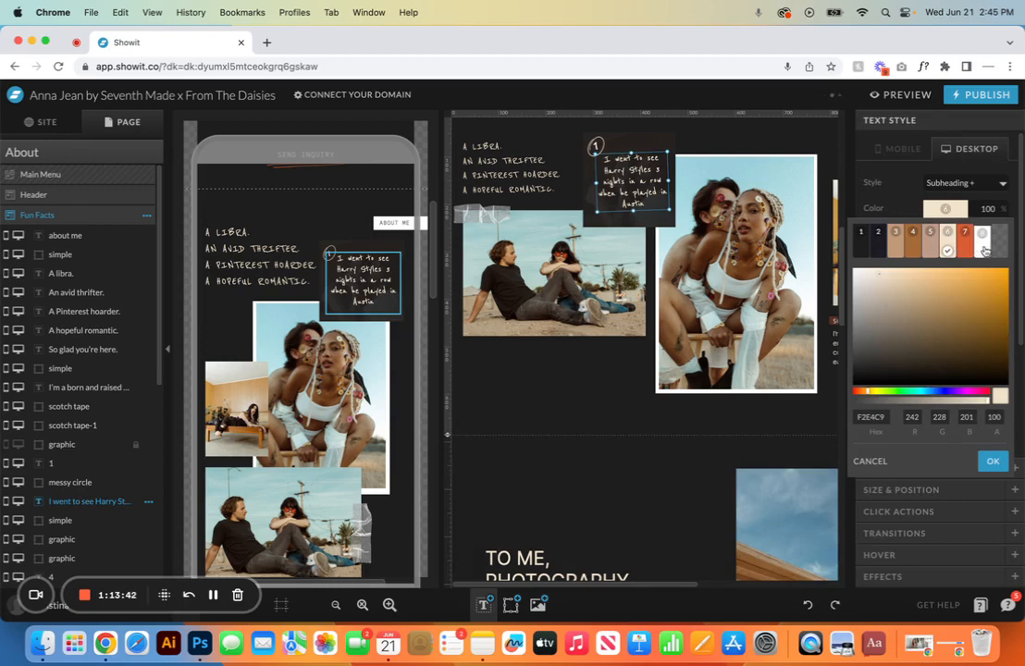
{"action": "left_click", "coordinate": [992, 460]}
{"action": "left_click", "coordinate": [1003, 234]}
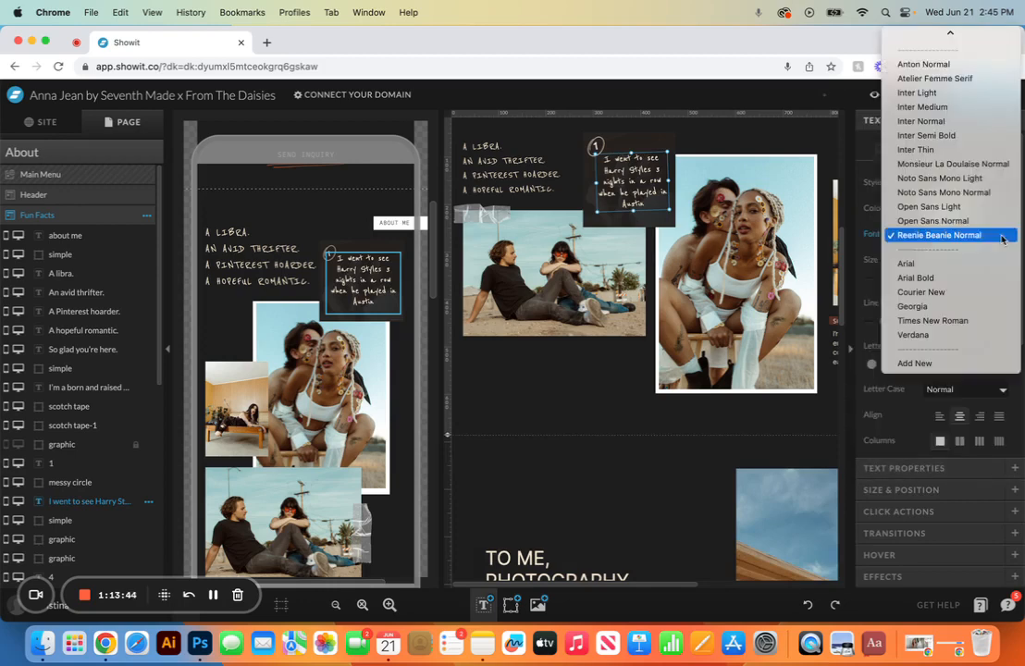
{"action": "left_click", "coordinate": [969, 94]}
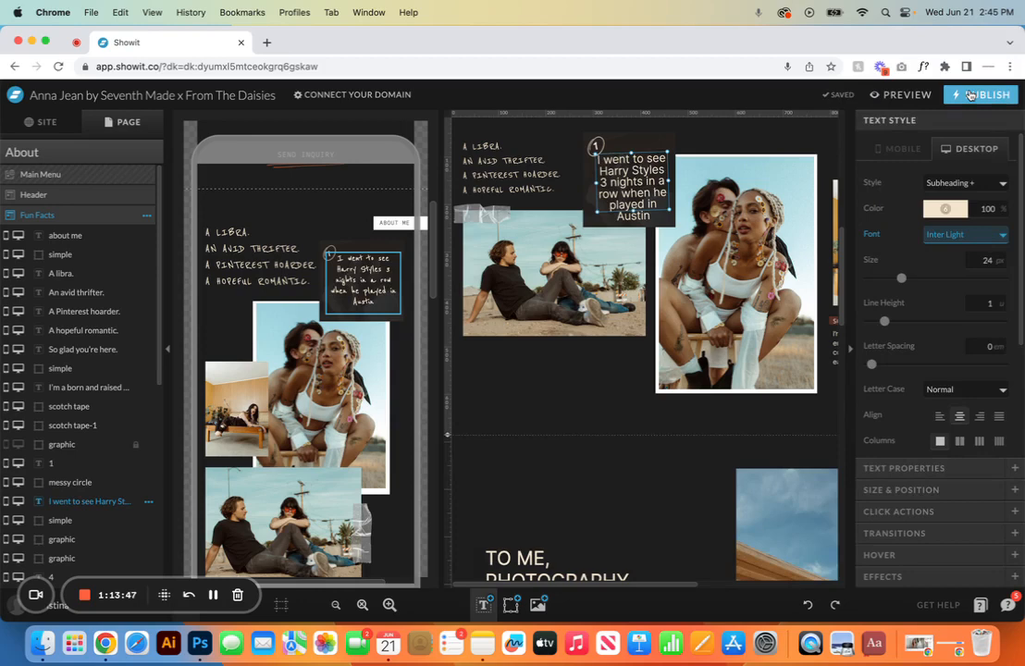
{"action": "left_click", "coordinate": [903, 277]}
{"action": "left_click_drag", "start_coordinate": [902, 278], "coordinate": [890, 278]}
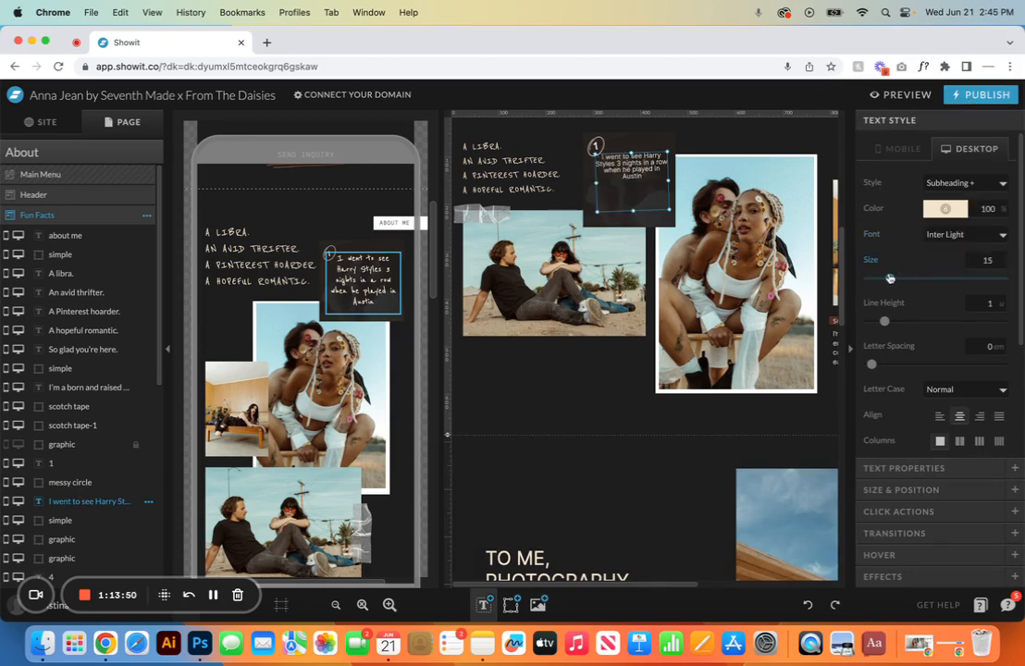
Step: Undo the font and size changes on the first fun fact's text
{"action": "left_click", "coordinate": [807, 604]}
{"action": "left_click", "coordinate": [806, 604]}
{"action": "left_click", "coordinate": [806, 604]}
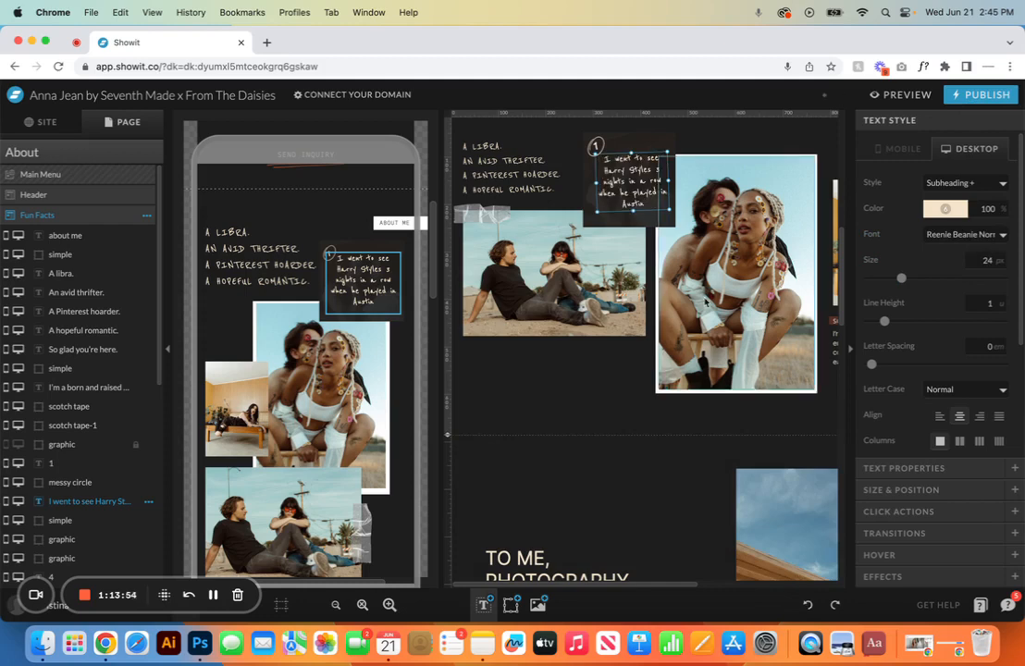
Step: Lower the mobile opacity of the dark box behind the first fun fact to 60%
{"action": "left_click", "coordinate": [367, 301]}
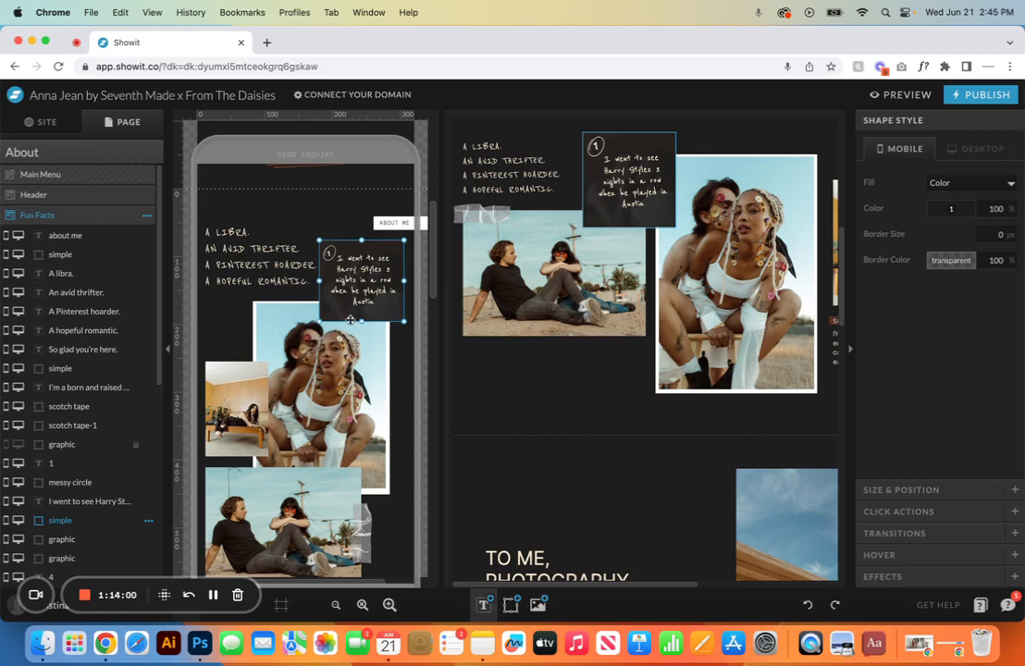
{"action": "left_click", "coordinate": [943, 576]}
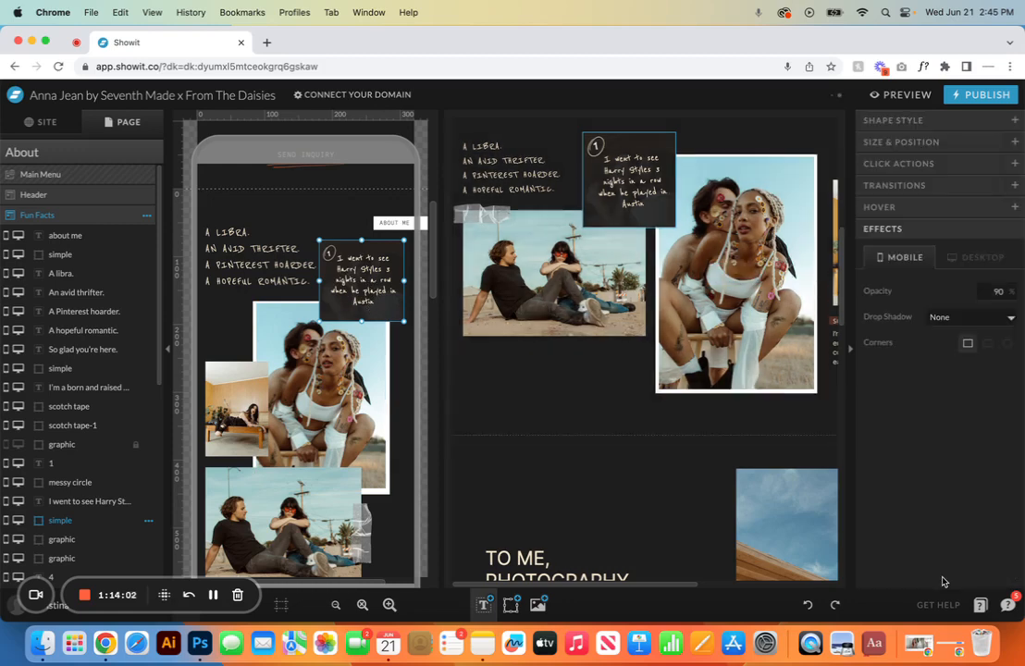
{"action": "left_click", "coordinate": [1008, 295]}
{"action": "left_click", "coordinate": [1008, 295]}
{"action": "left_click", "coordinate": [1008, 295]}
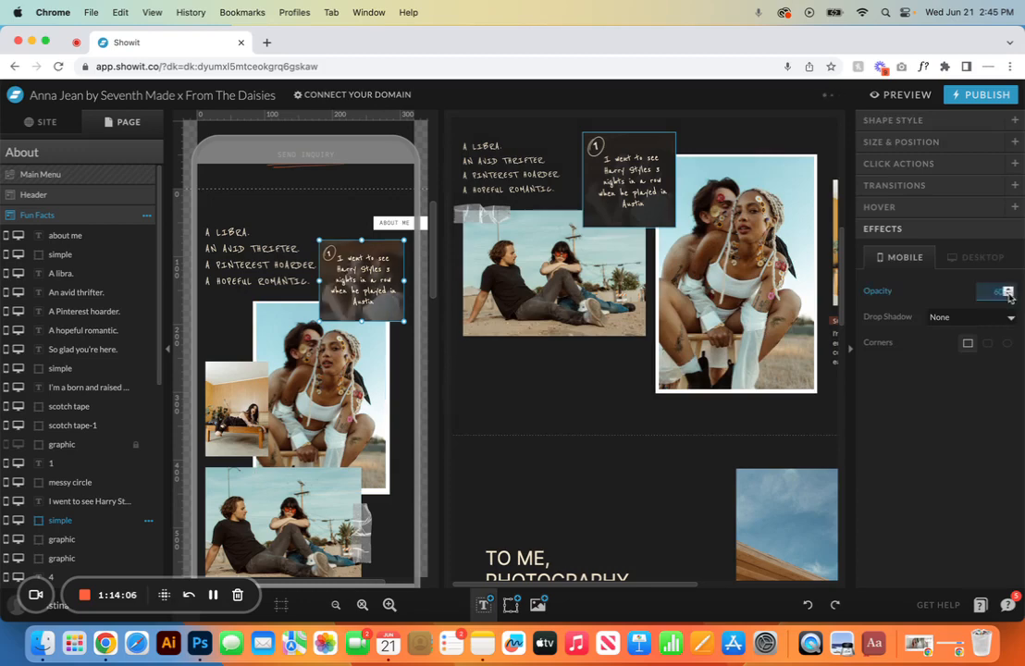
Step: Raise the dark box's mobile opacity to 100%, and settle it at 90%
{"action": "left_click", "coordinate": [1008, 291]}
{"action": "left_click", "coordinate": [1008, 292]}
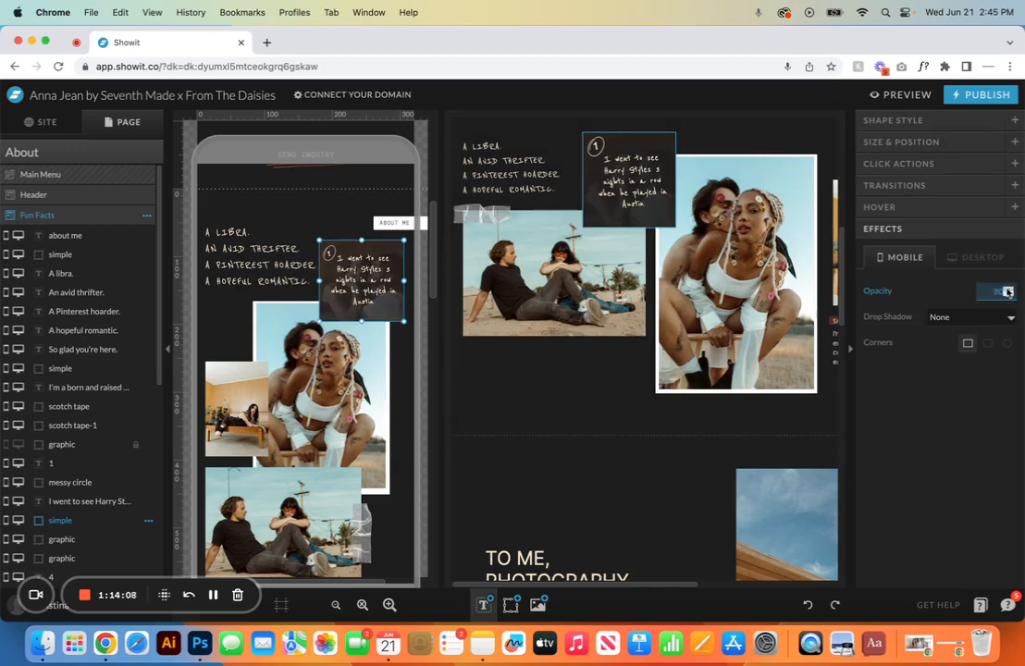
{"action": "left_click", "coordinate": [1008, 292]}
{"action": "left_click", "coordinate": [1009, 291]}
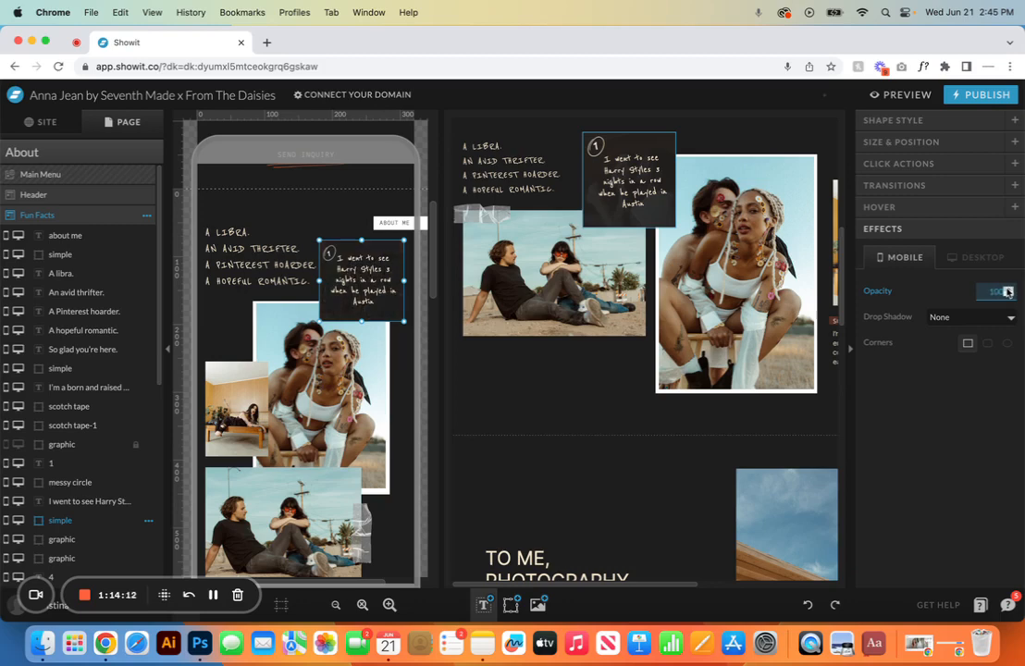
{"action": "left_click", "coordinate": [1009, 295]}
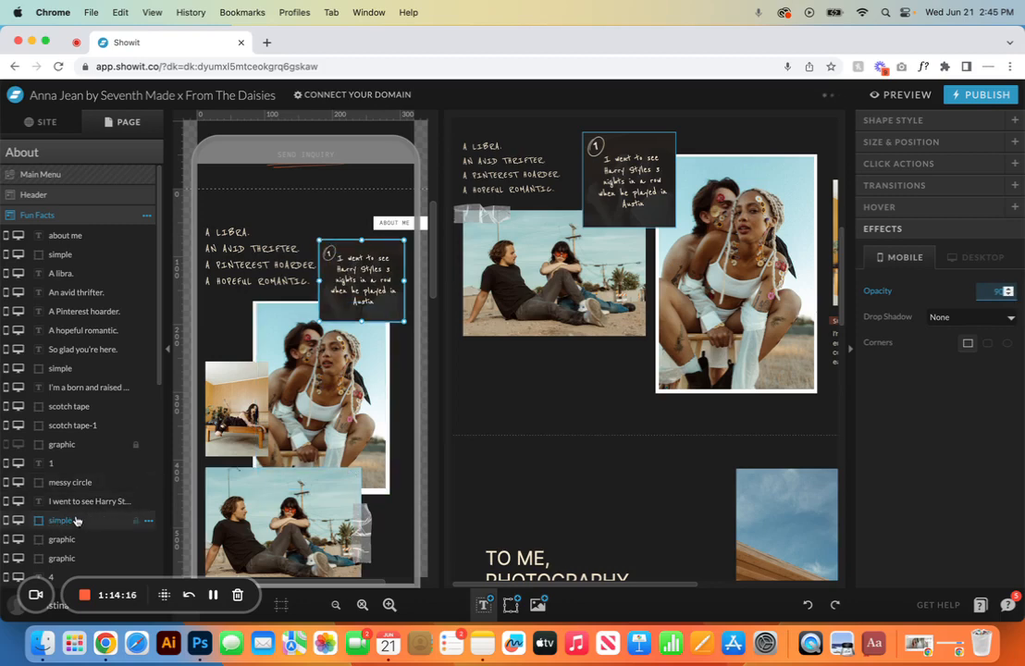
Step: Swap the background graphic beneath the dark fun fact box for fromthedaisies-59.jpg
{"action": "scroll", "coordinate": [69, 519], "scroll_direction": "down", "scroll_amount": 5}
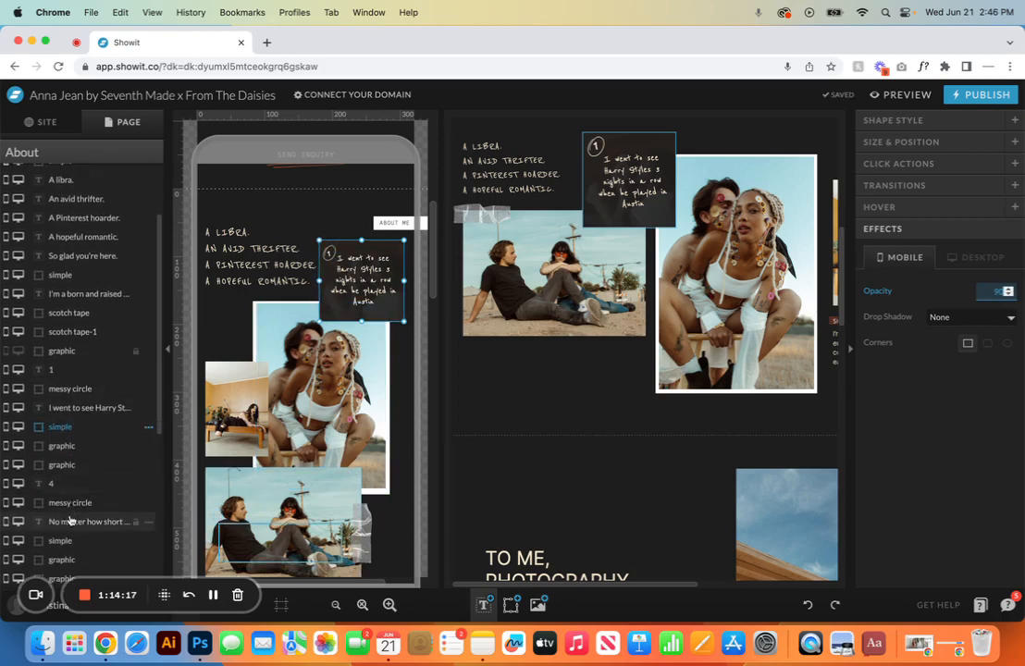
{"action": "left_click", "coordinate": [82, 448]}
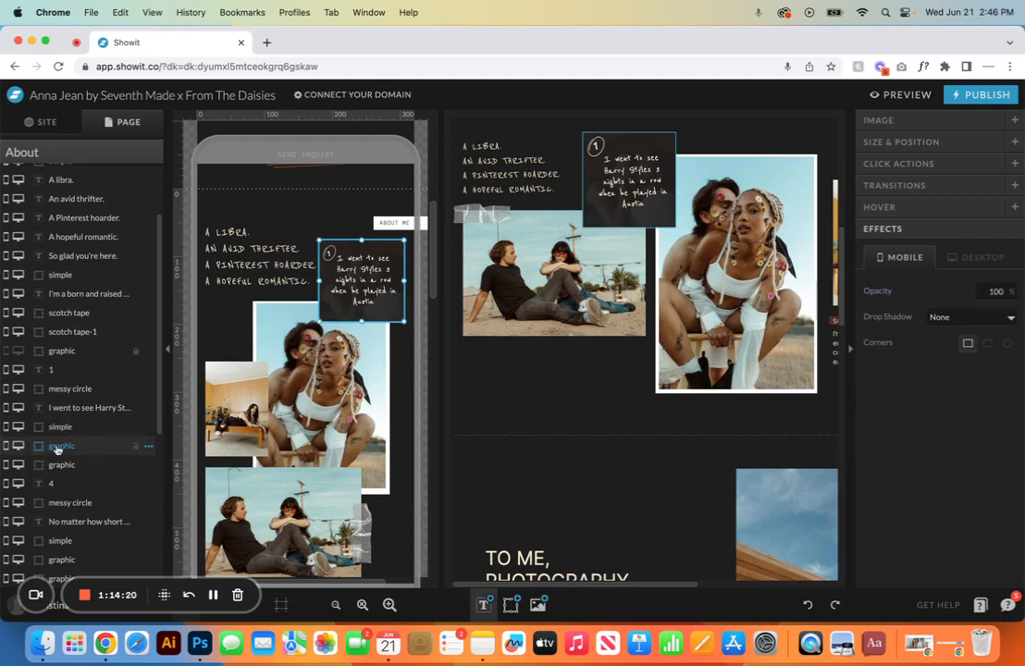
{"action": "left_click", "coordinate": [884, 120]}
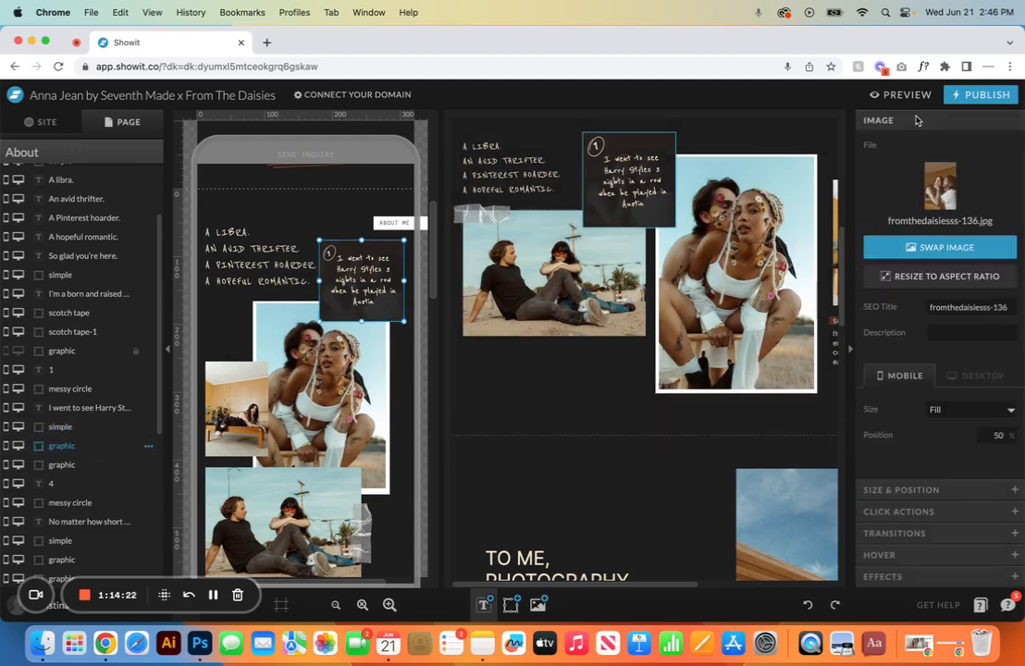
{"action": "left_click", "coordinate": [946, 185]}
{"action": "double_click", "coordinate": [550, 248]}
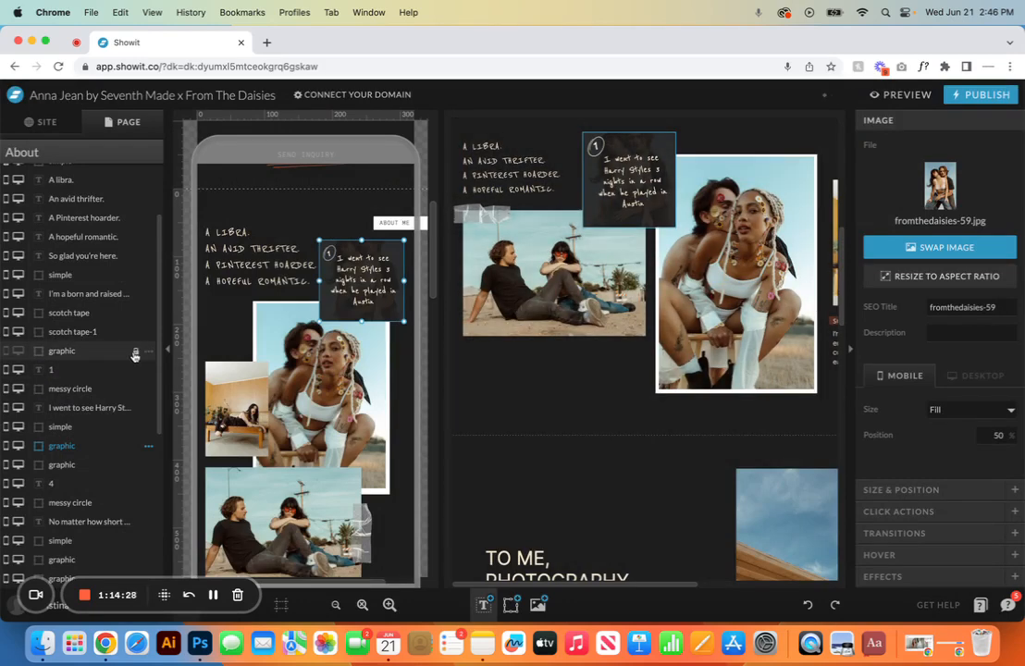
Step: Show the hidden cover photo on desktop and mobile, unlocked, and swap its image for fromthedaisies-59.jpg
{"action": "left_click", "coordinate": [7, 351]}
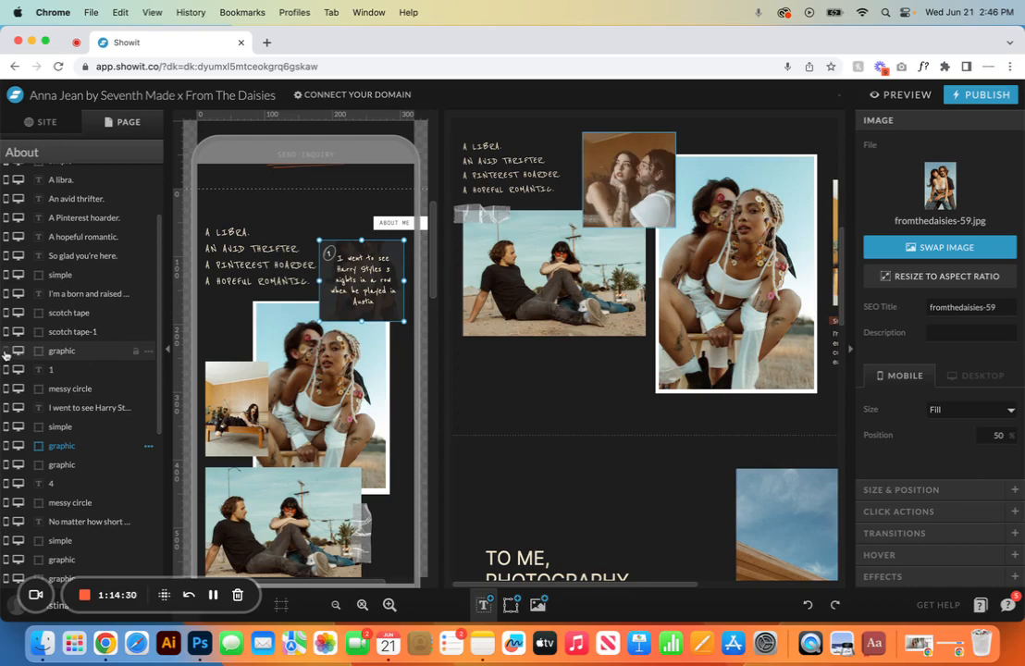
{"action": "left_click", "coordinate": [5, 351]}
{"action": "left_click", "coordinate": [635, 187]}
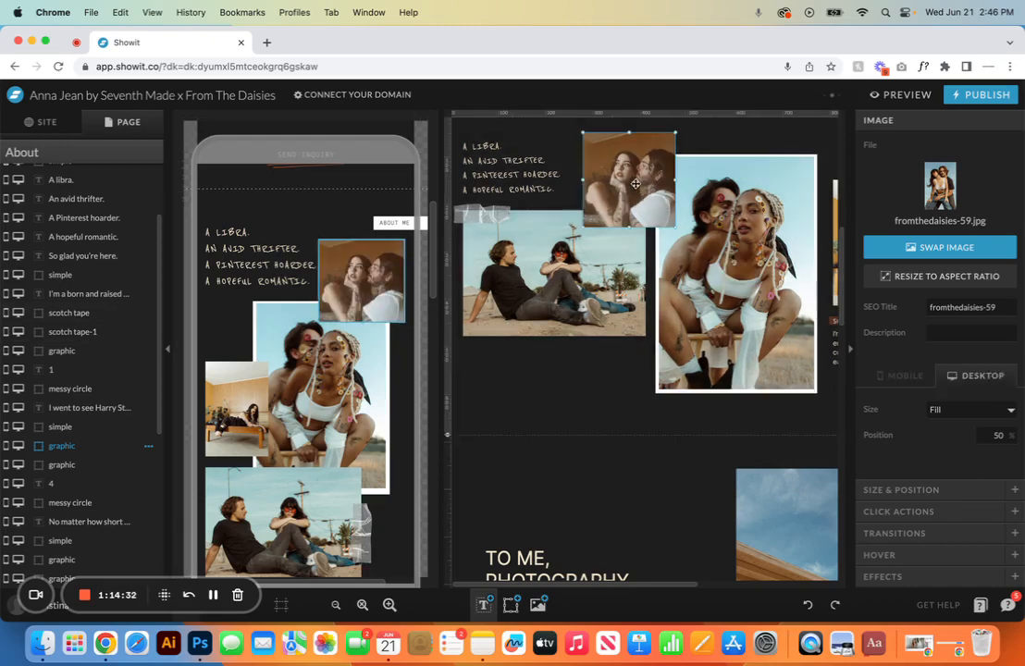
{"action": "double_click", "coordinate": [635, 187]}
{"action": "double_click", "coordinate": [535, 248]}
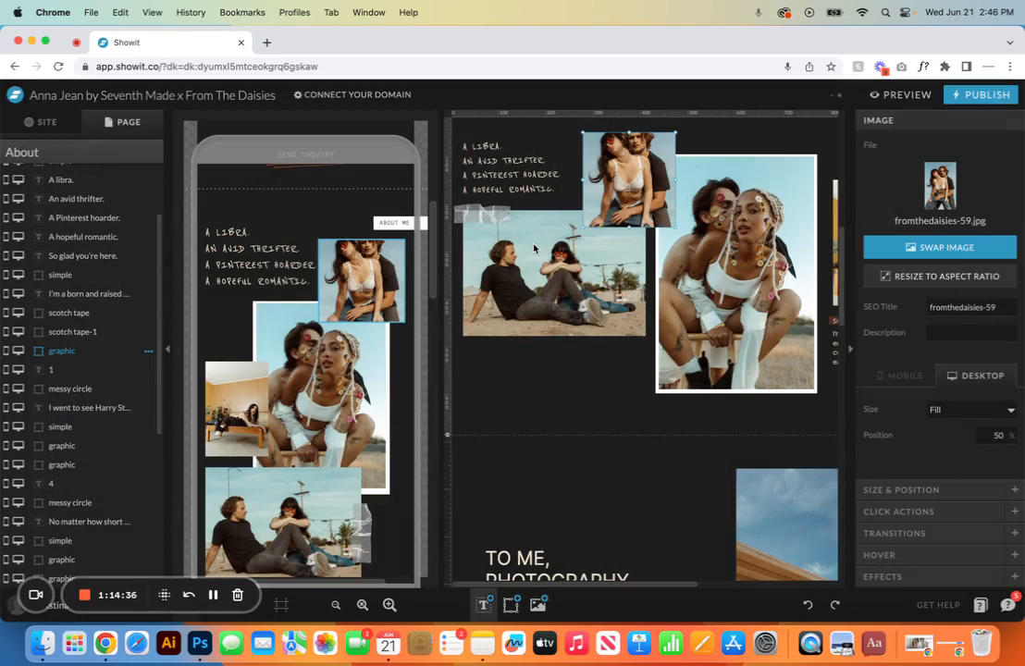
Step: Undo the image swaps on the first fun fact and show its cover photo again on desktop and mobile
{"action": "left_click", "coordinate": [808, 605]}
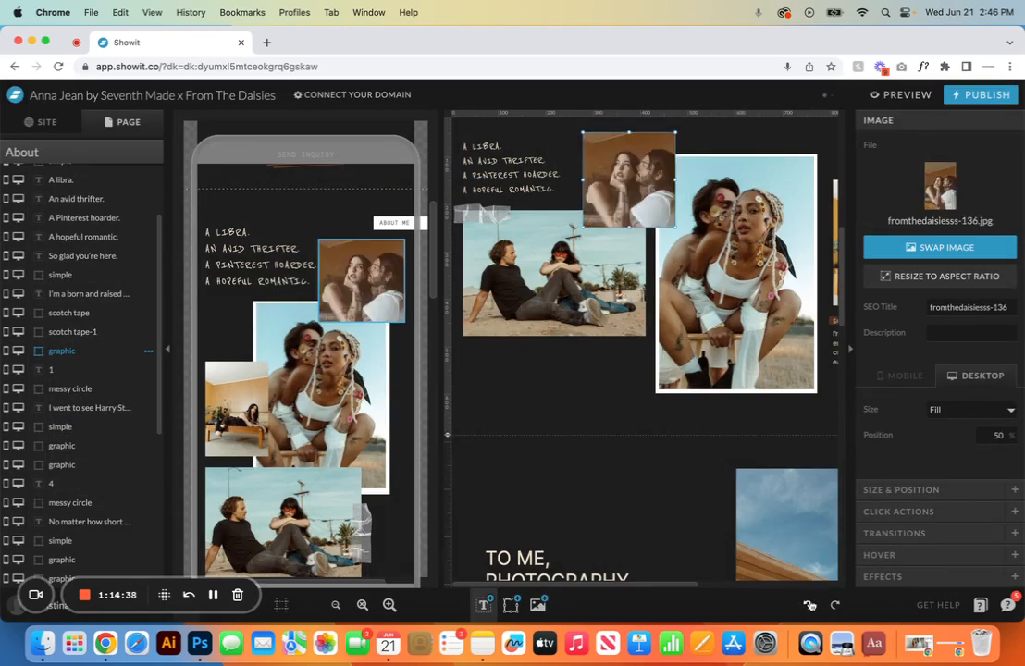
{"action": "left_click", "coordinate": [807, 605]}
{"action": "left_click", "coordinate": [807, 605]}
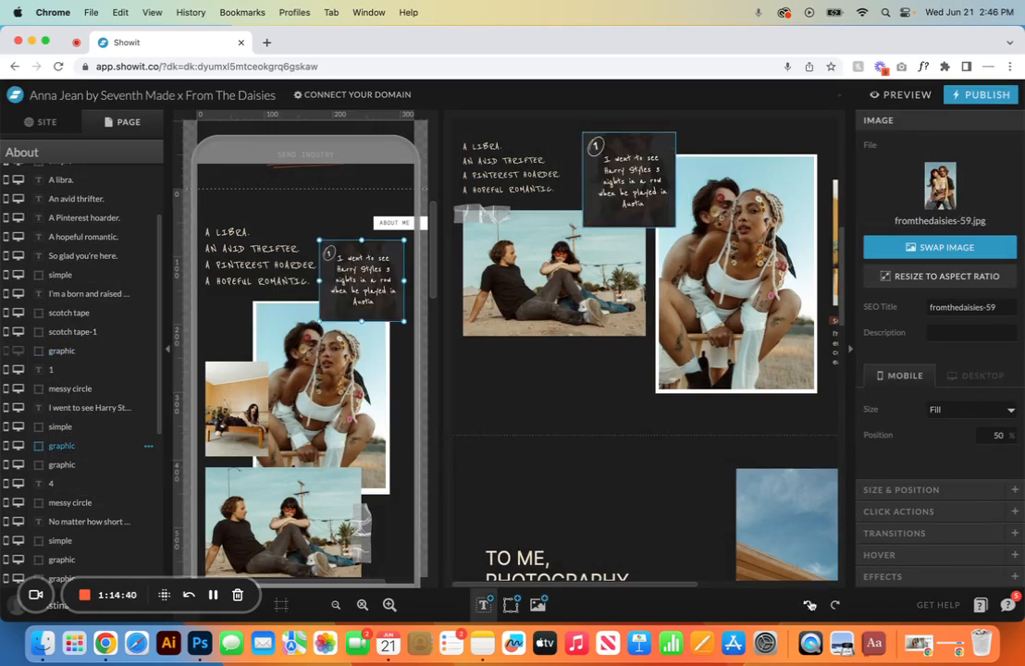
{"action": "left_click", "coordinate": [807, 604]}
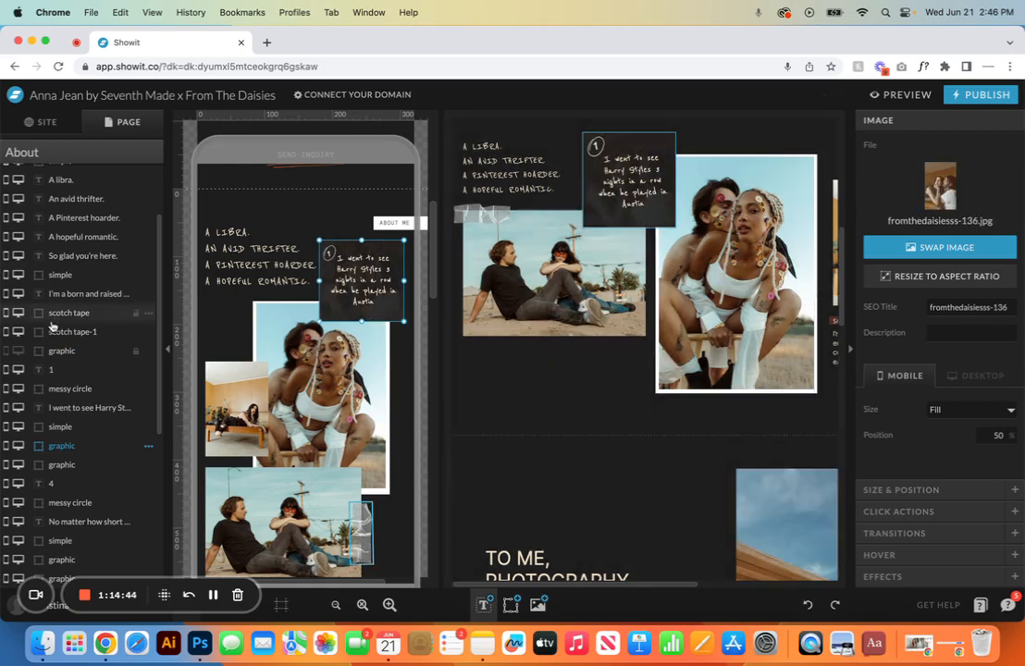
{"action": "left_click", "coordinate": [18, 351]}
{"action": "left_click", "coordinate": [7, 351]}
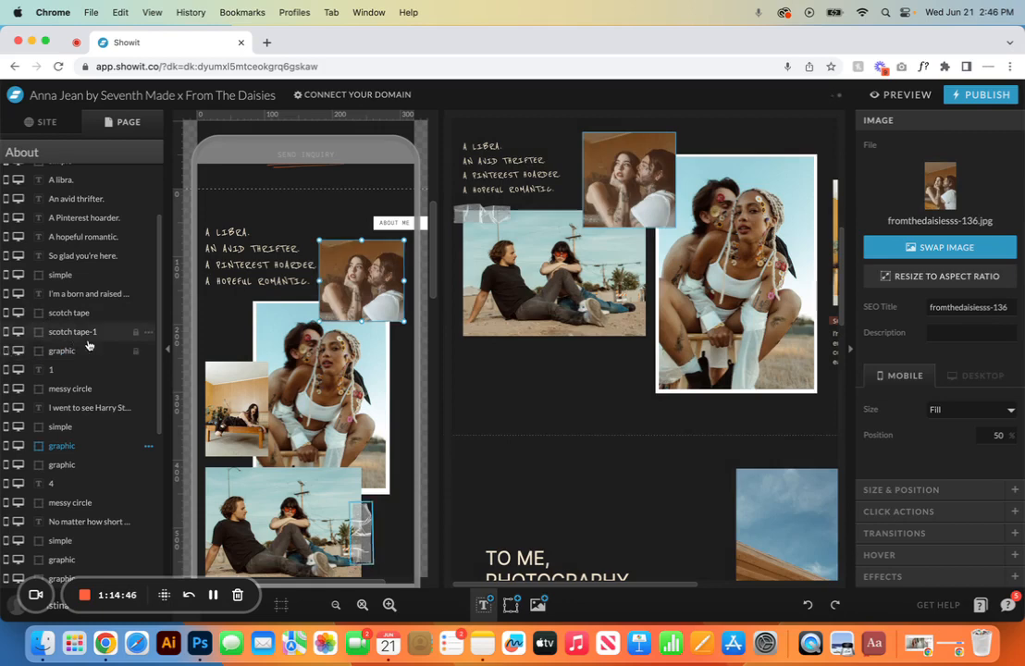
Step: Lock the cover photo of the second fun fact and hide it on desktop and mobile
{"action": "left_click", "coordinate": [287, 352]}
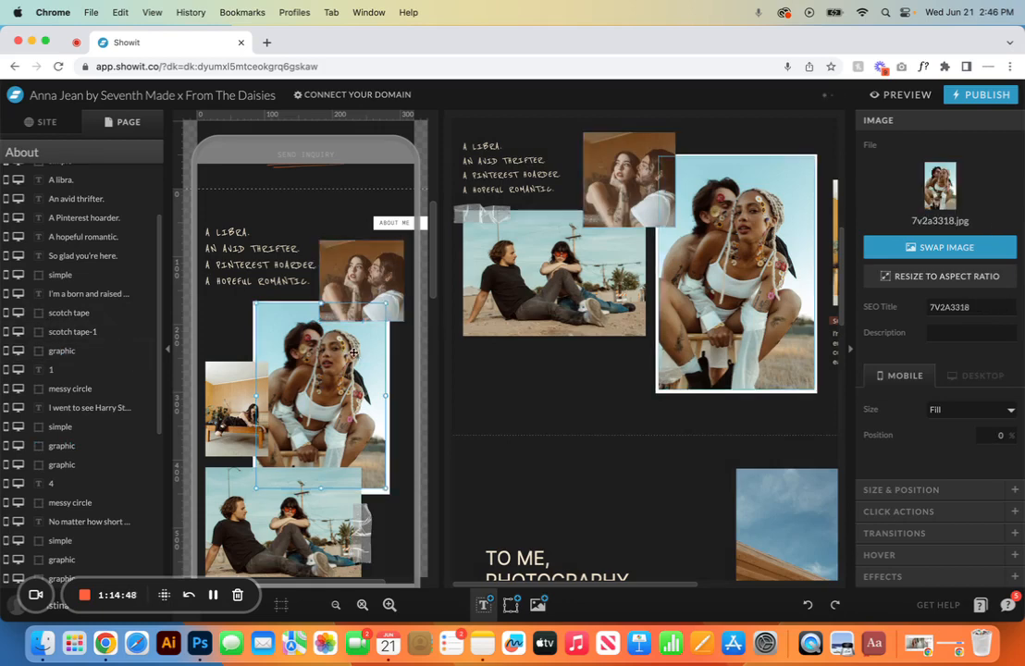
{"action": "scroll", "coordinate": [81, 435], "scroll_direction": "down", "scroll_amount": 5}
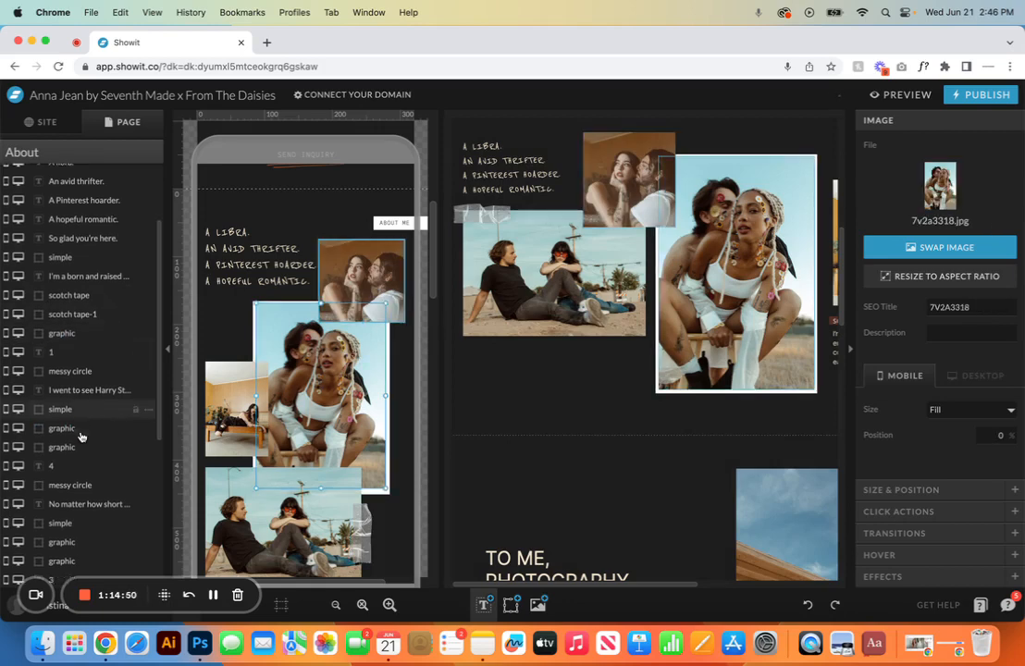
{"action": "scroll", "coordinate": [82, 435], "scroll_direction": "down", "scroll_amount": 2}
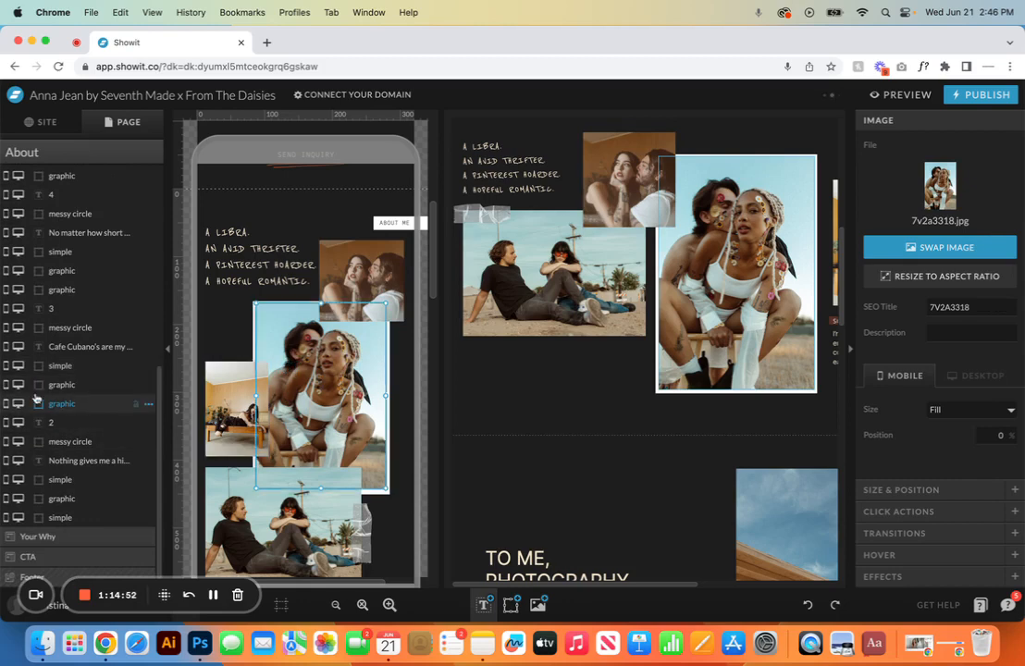
{"action": "left_click", "coordinate": [137, 405]}
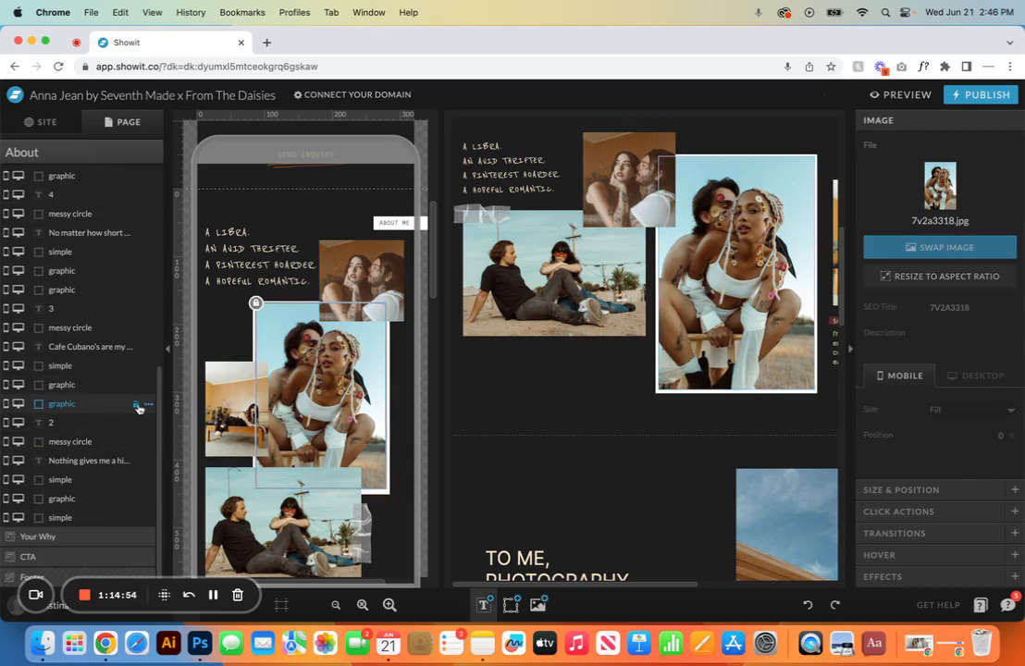
{"action": "left_click", "coordinate": [18, 404]}
{"action": "left_click", "coordinate": [6, 404]}
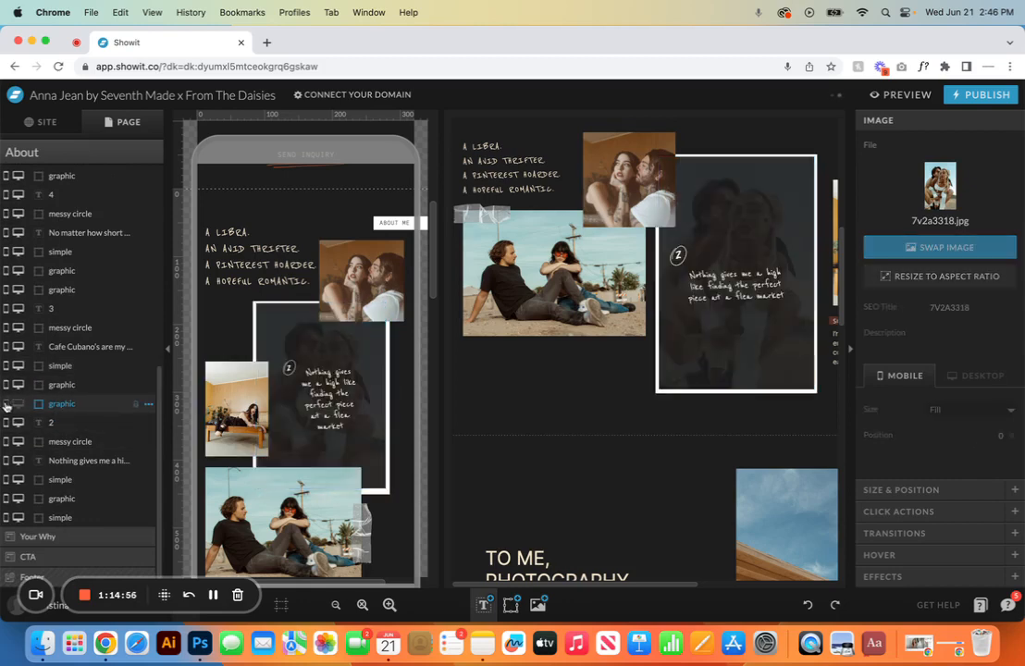
Step: Swap the background graphic beneath the second fun fact's text and dark box for fromthedaisies-8.jpg
{"action": "left_click", "coordinate": [78, 421]}
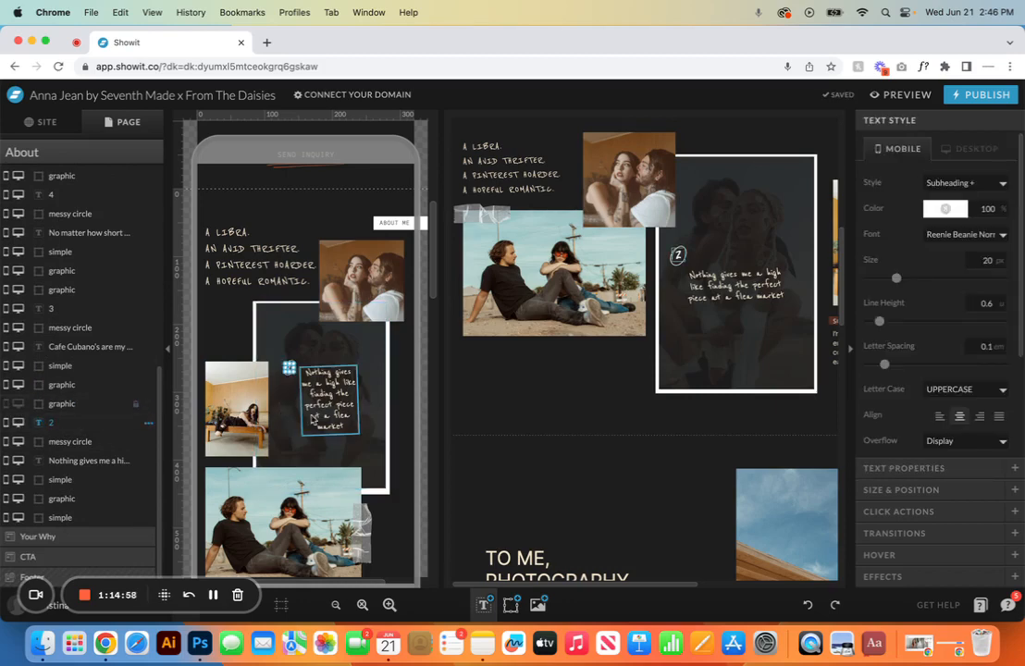
{"action": "left_click", "coordinate": [92, 442]}
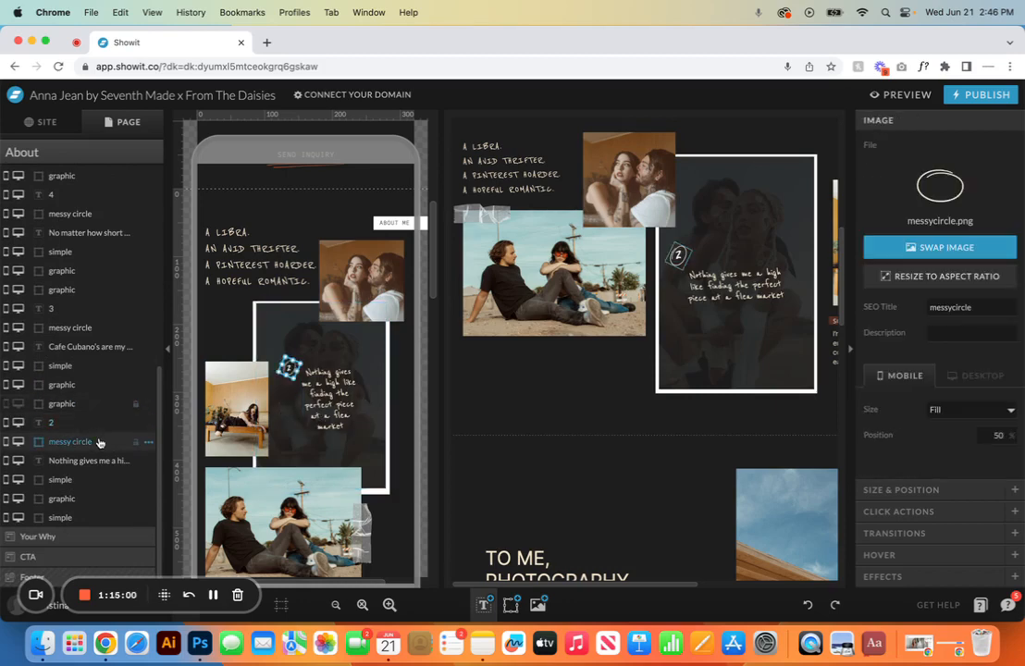
{"action": "left_click", "coordinate": [96, 463]}
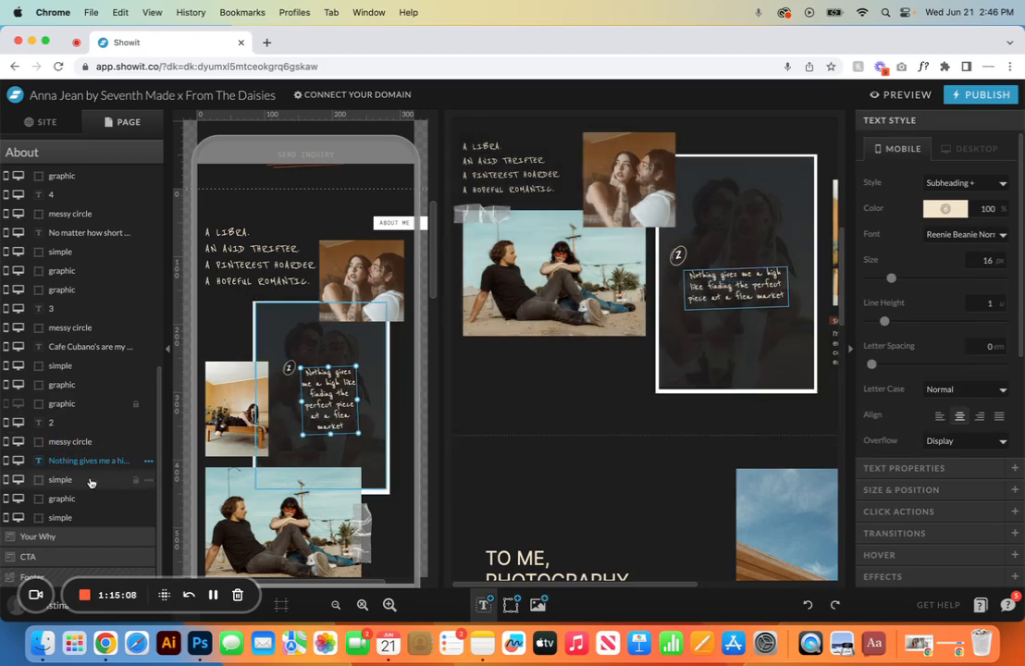
{"action": "left_click", "coordinate": [60, 479]}
{"action": "left_click", "coordinate": [76, 498]}
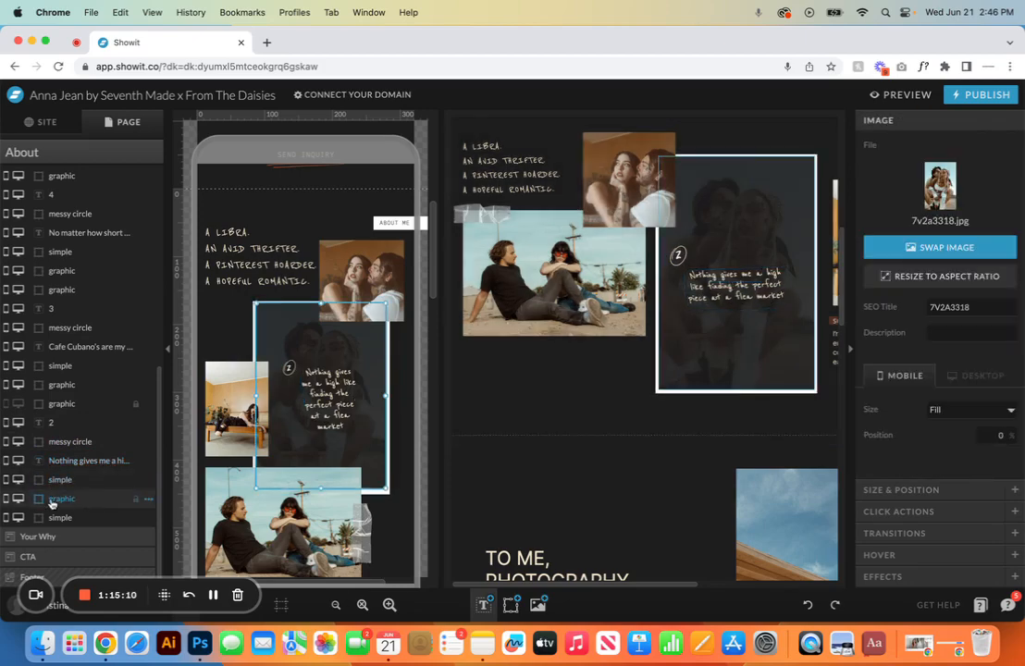
{"action": "left_click", "coordinate": [937, 190]}
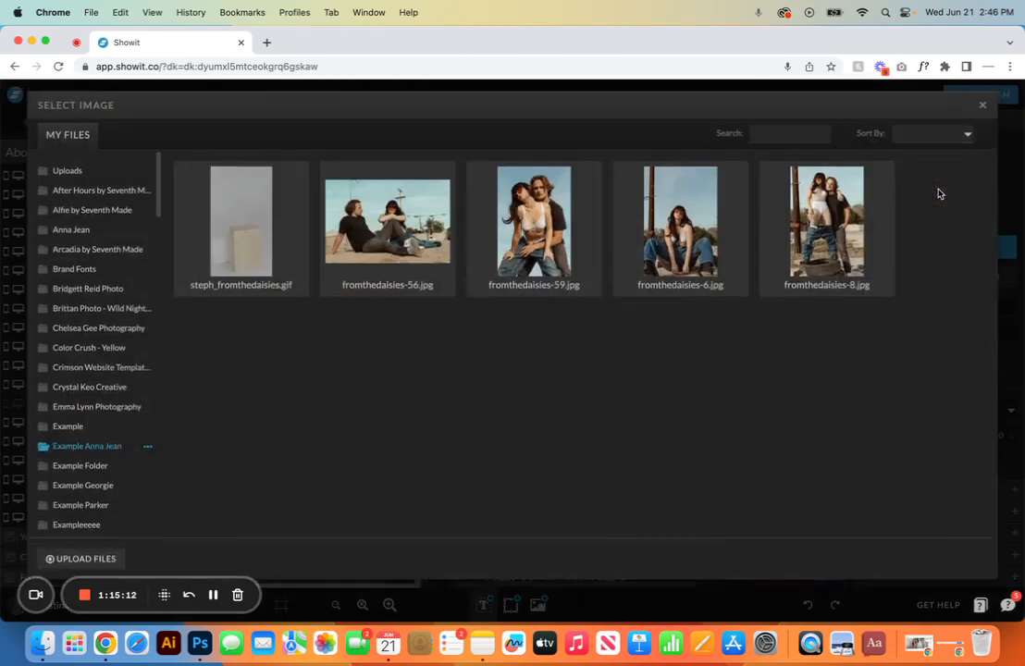
{"action": "left_click", "coordinate": [857, 232]}
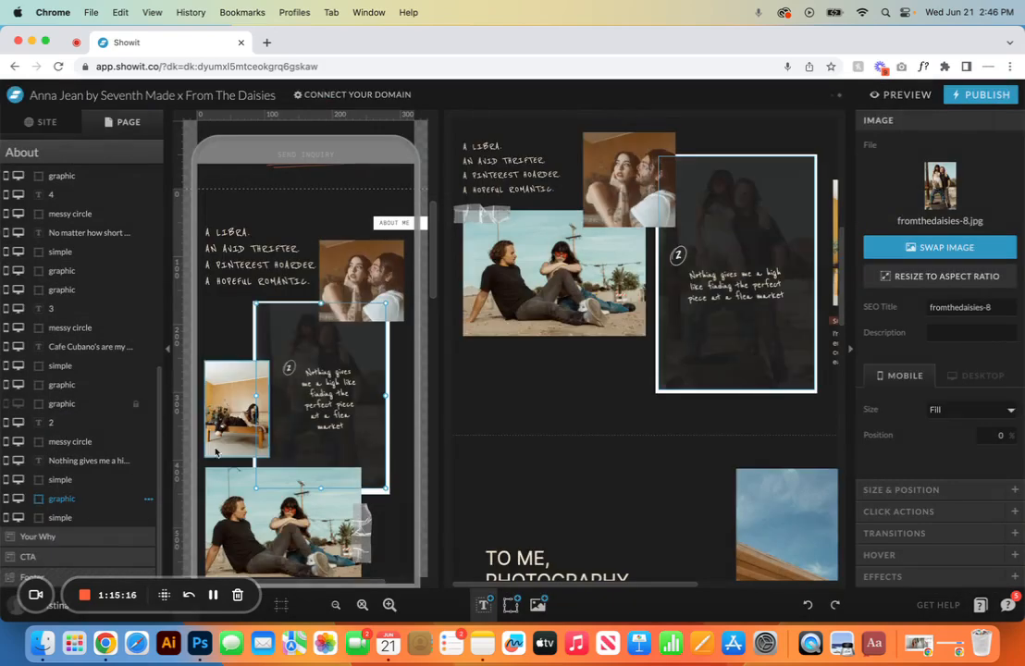
Step: Show the second fun fact's cover photo on both layouts, unlocked, and swap its image for fromthedaisies-8.jpg
{"action": "left_click", "coordinate": [100, 404]}
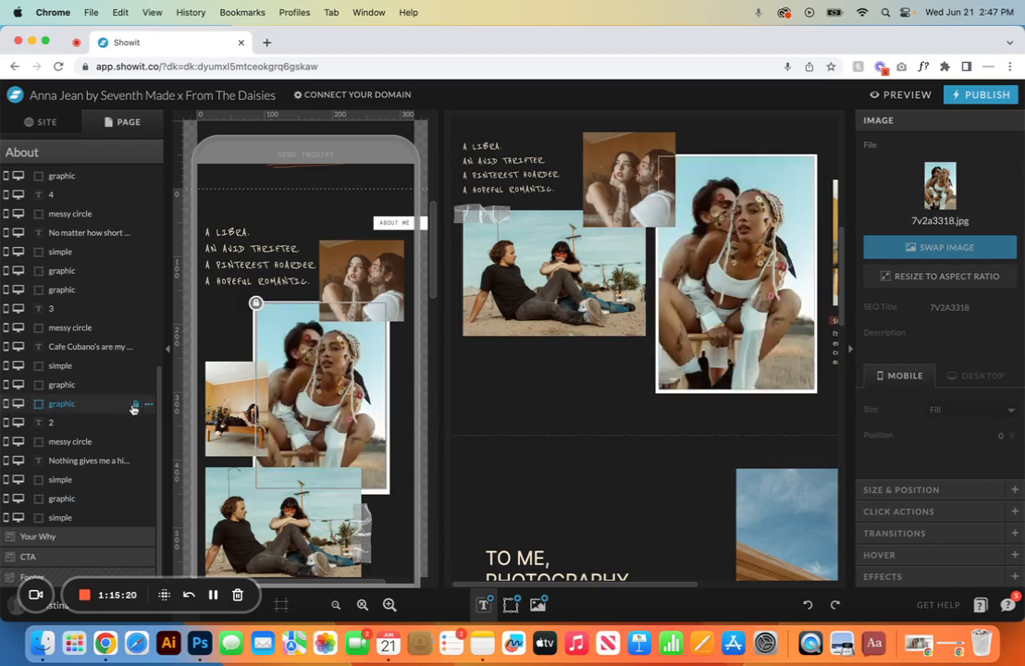
{"action": "double_click", "coordinate": [338, 379]}
{"action": "double_click", "coordinate": [817, 269]}
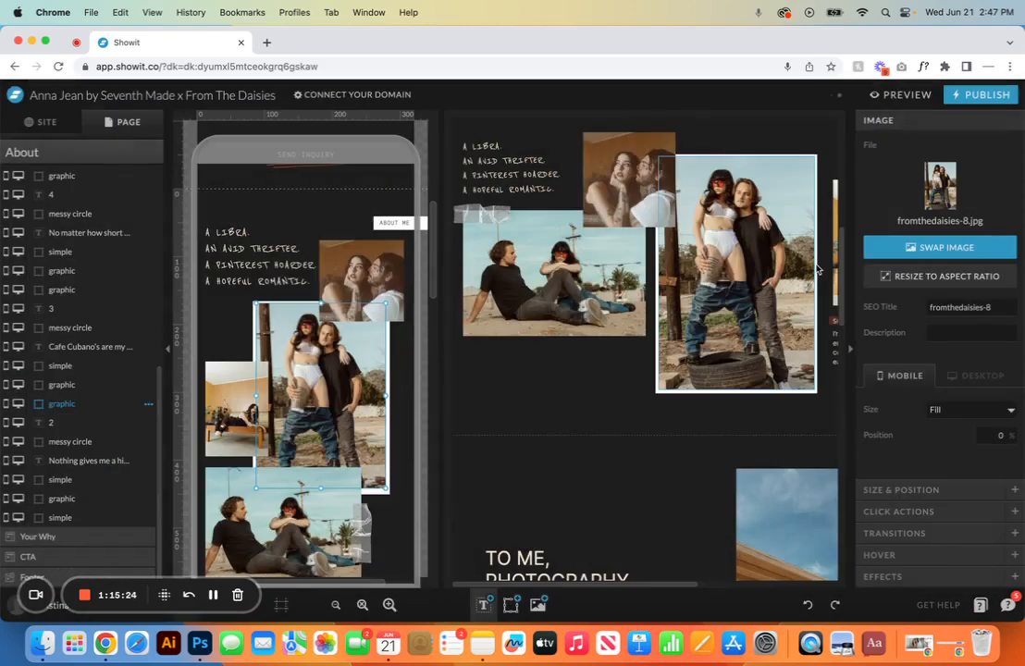
Step: Undo the second fun fact's image swaps and show its cover photo again on desktop and mobile
{"action": "left_click", "coordinate": [806, 605]}
{"action": "left_click", "coordinate": [807, 605]}
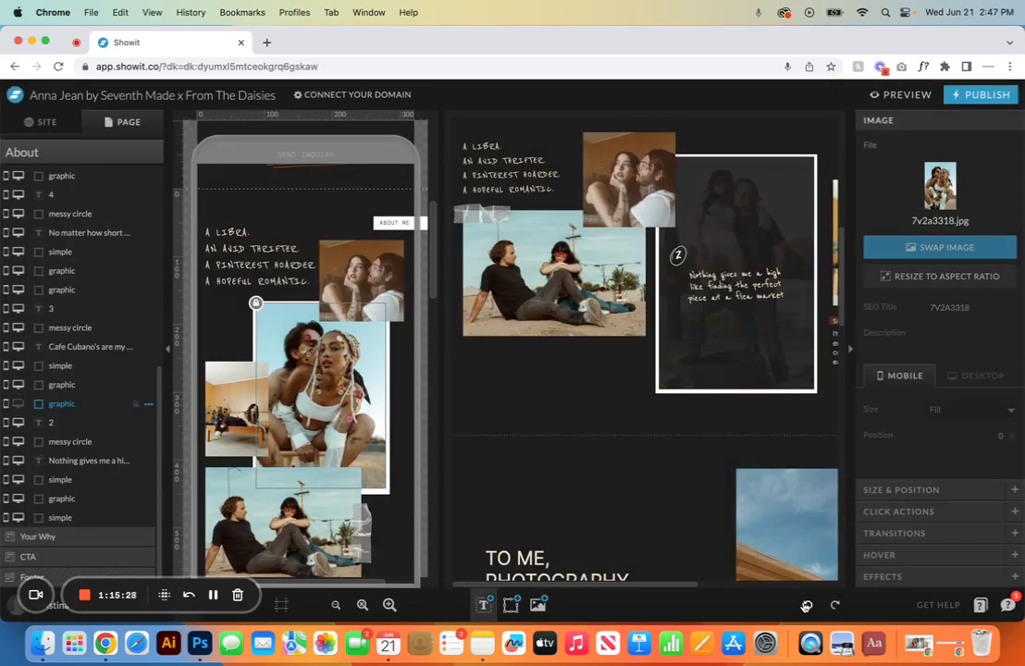
{"action": "left_click", "coordinate": [807, 606]}
{"action": "left_click", "coordinate": [807, 606]}
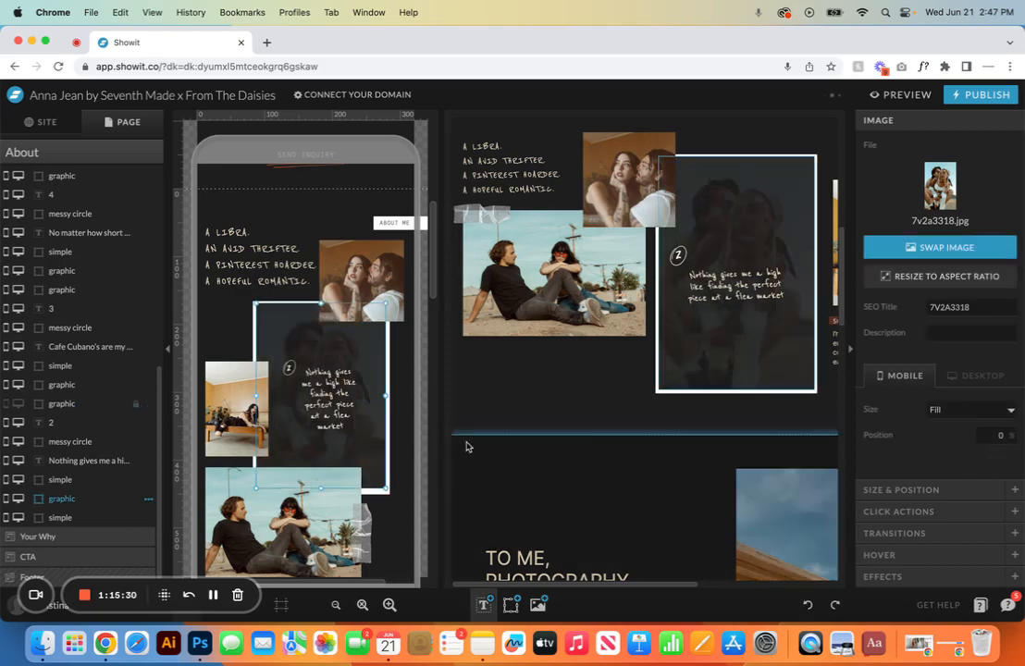
{"action": "left_click", "coordinate": [17, 403]}
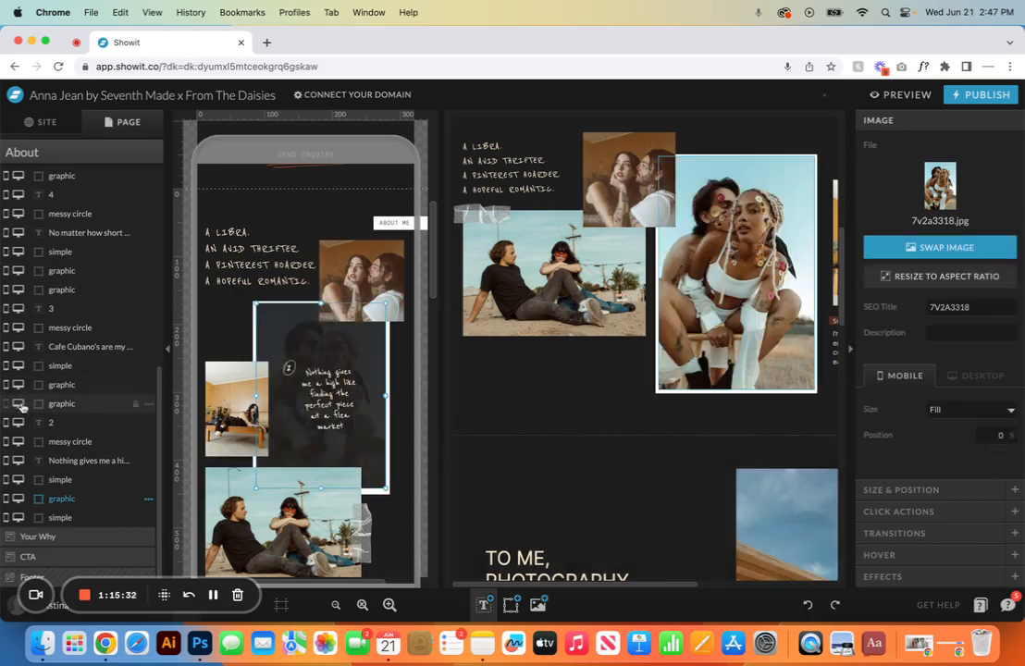
{"action": "left_click", "coordinate": [6, 402]}
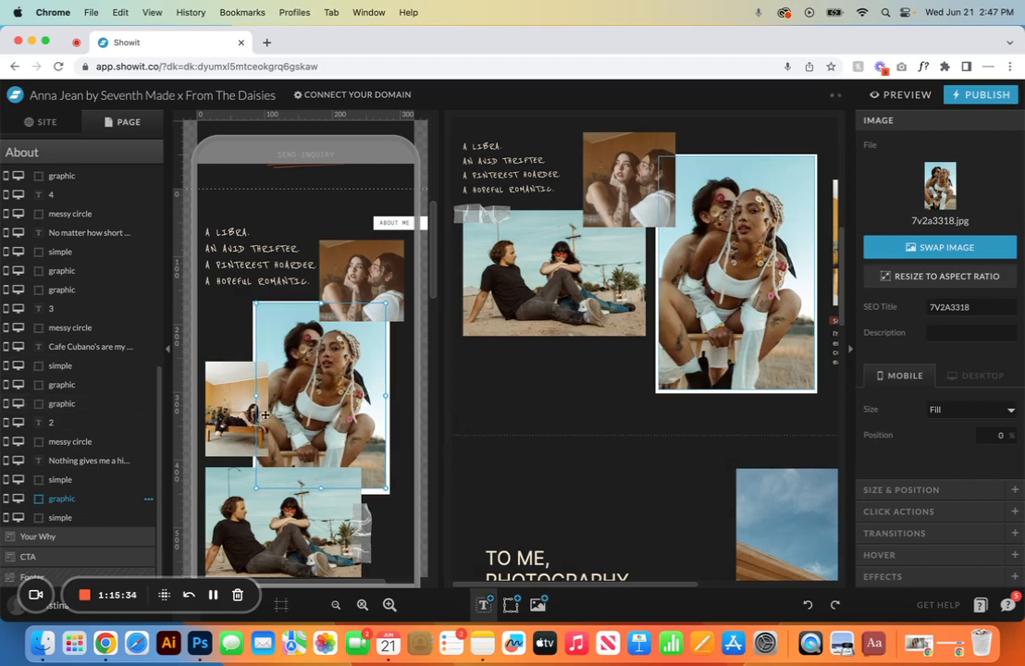
Step: Lock the cover photo of the third fun fact and hide it on desktop and mobile
{"action": "left_click", "coordinate": [228, 363]}
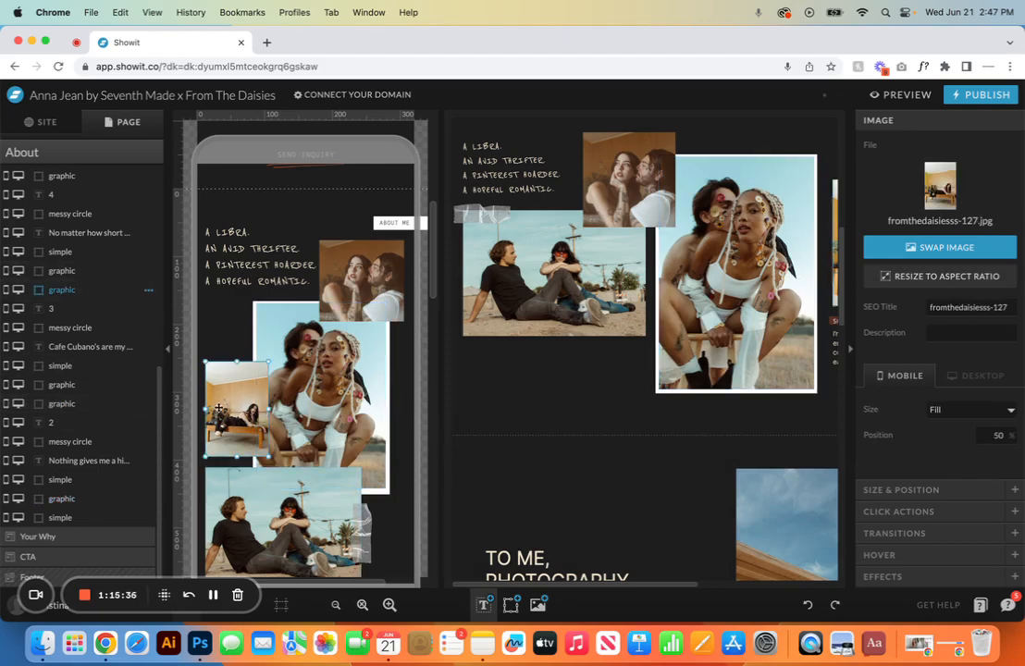
{"action": "scroll", "coordinate": [484, 366], "scroll_direction": "right", "scroll_amount": 5}
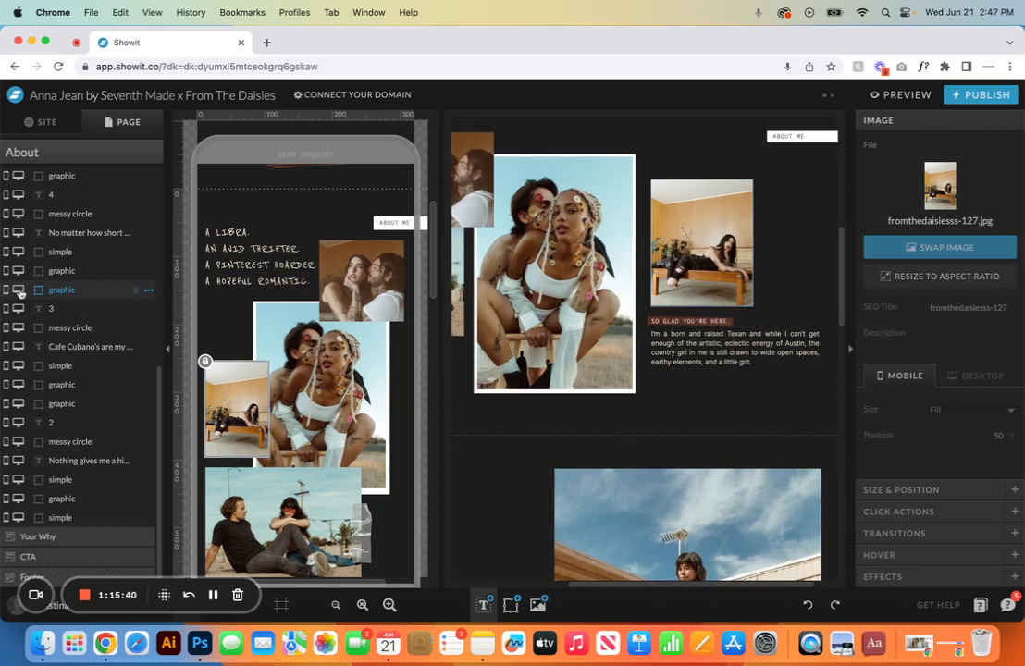
{"action": "left_click", "coordinate": [18, 290]}
{"action": "left_click", "coordinate": [6, 290]}
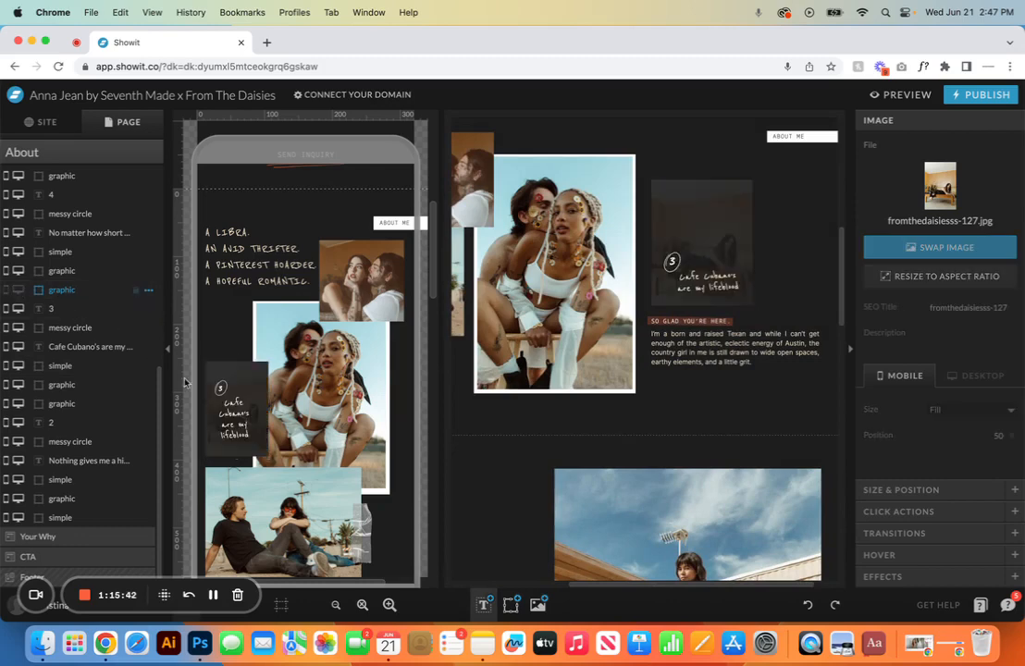
Step: Examine the third fun fact's text, dark box and background image choices without swapping, and show its cover photo again
{"action": "left_click", "coordinate": [236, 423]}
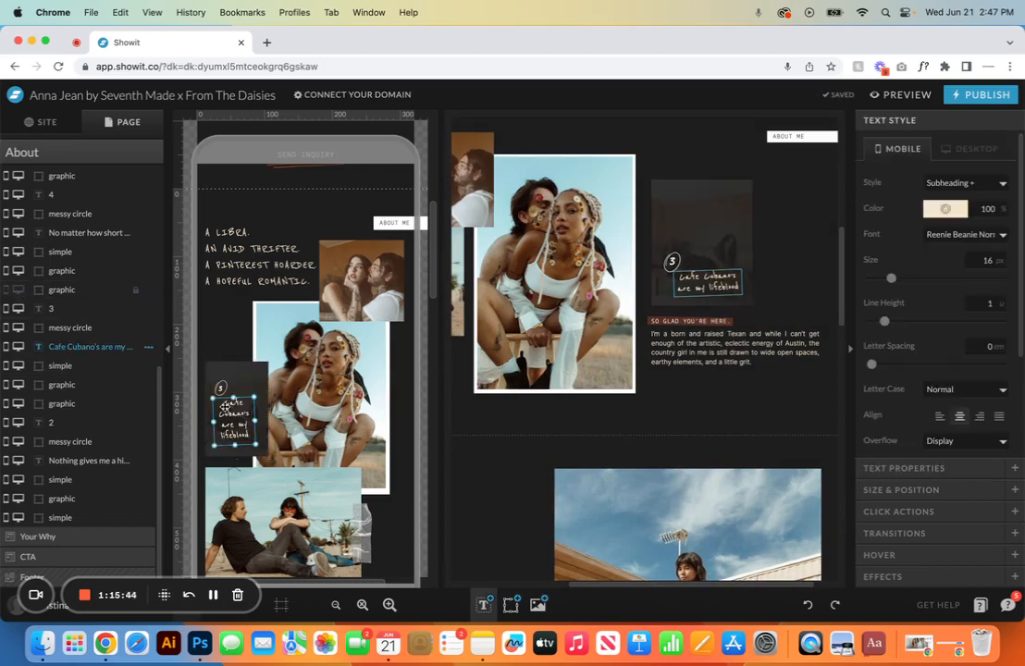
{"action": "left_click", "coordinate": [105, 370]}
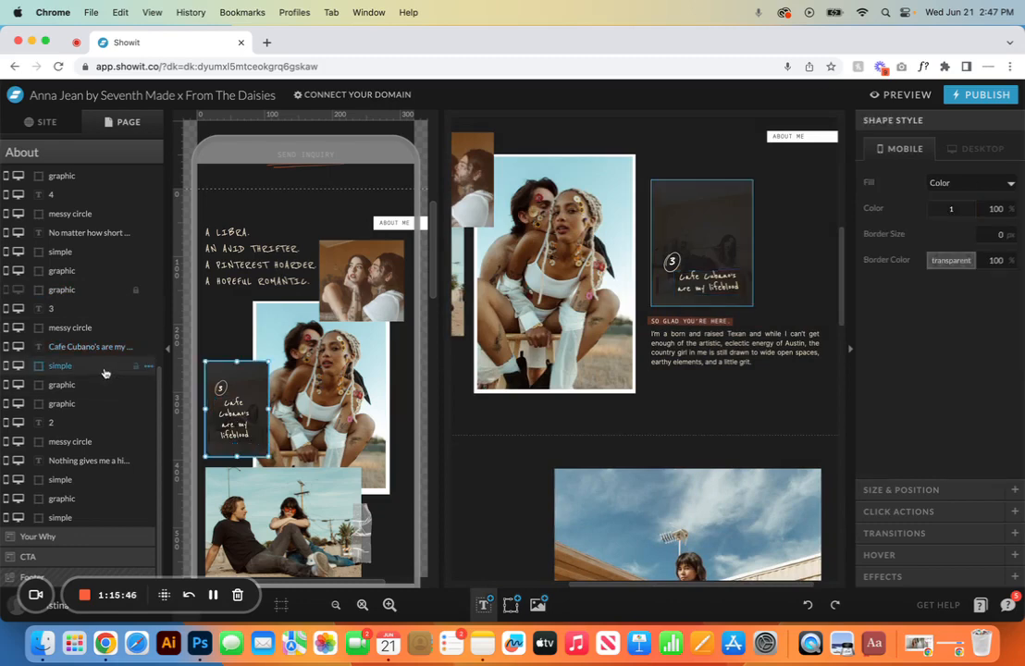
{"action": "left_click", "coordinate": [76, 388]}
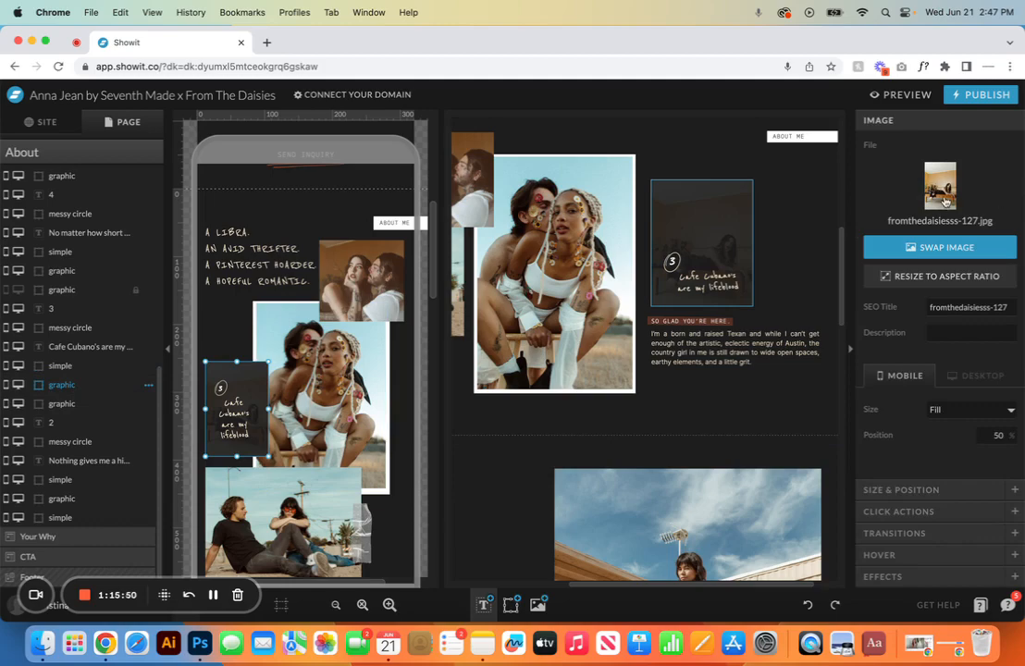
{"action": "left_click", "coordinate": [945, 203]}
{"action": "left_click", "coordinate": [984, 119]}
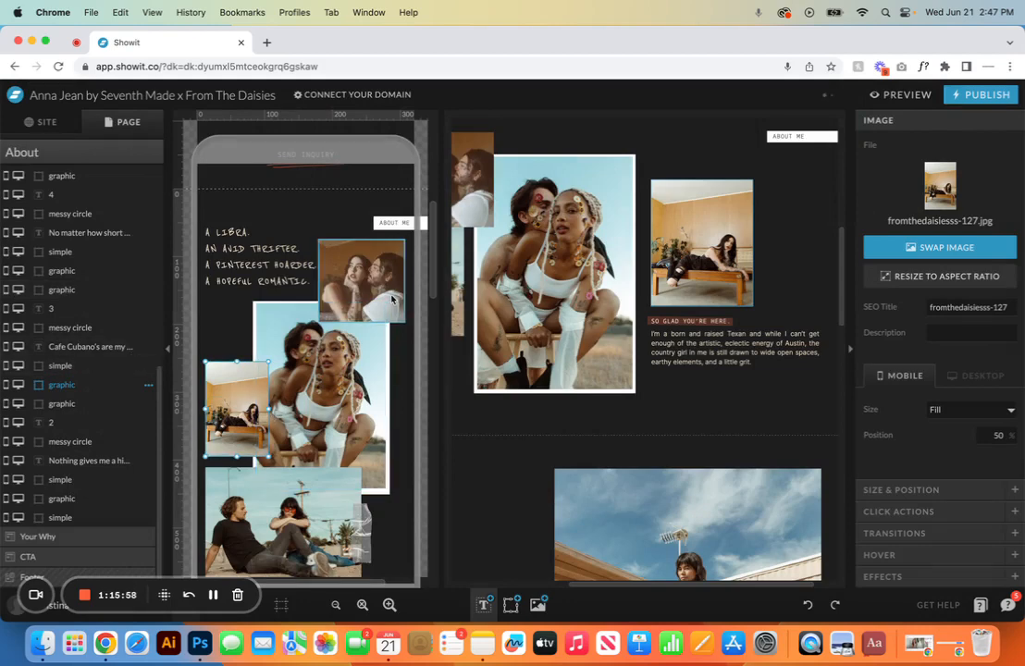
Step: Examine the hover settings of the first fun fact's cover photo, including the available hover types
{"action": "left_click", "coordinate": [338, 268]}
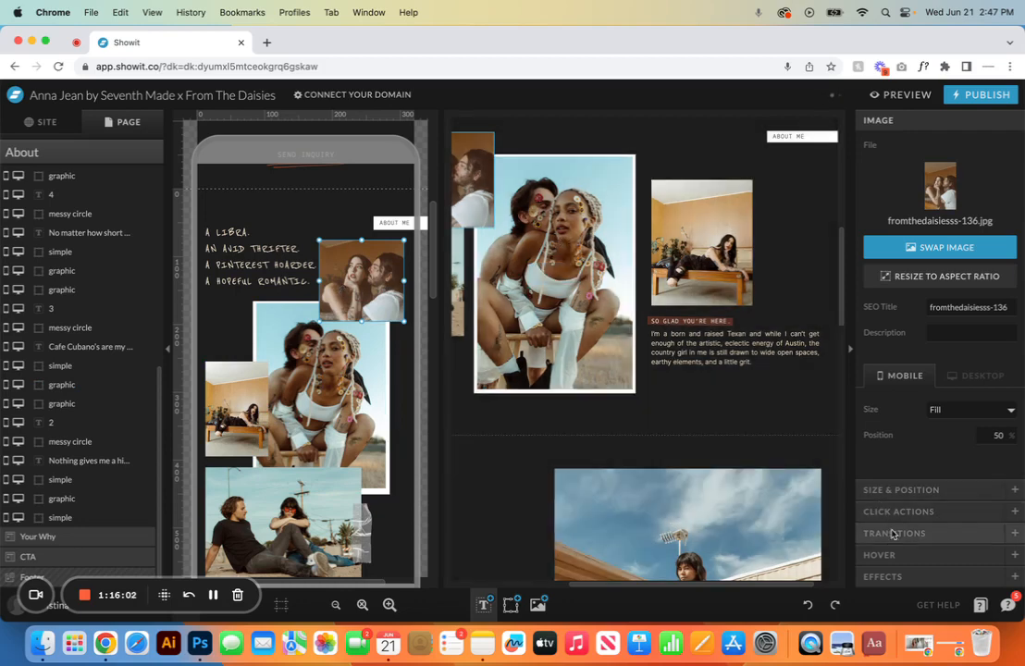
{"action": "left_click", "coordinate": [893, 554]}
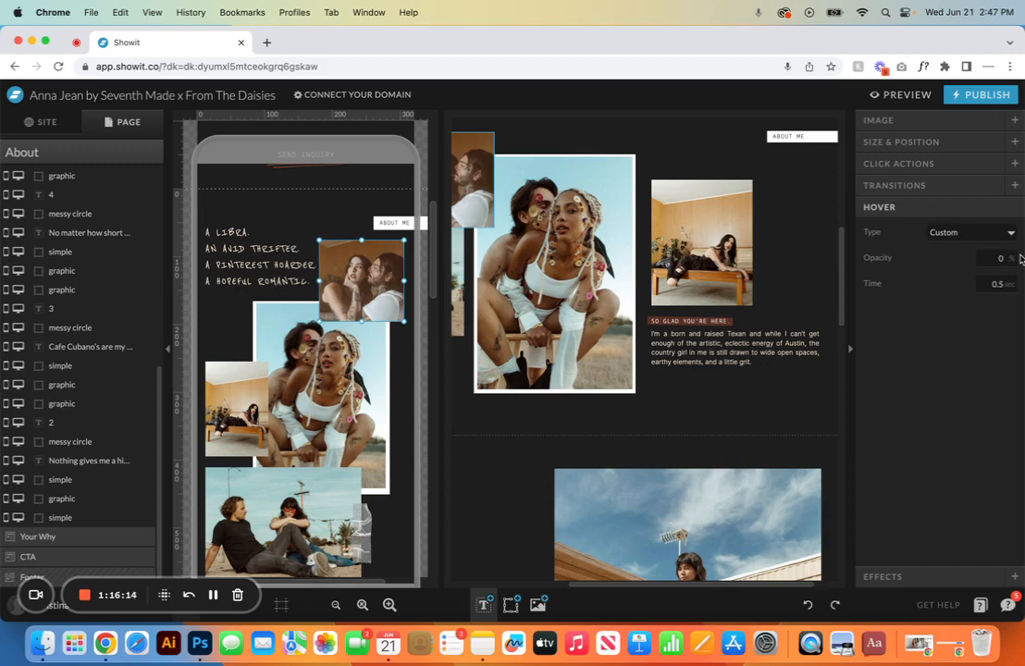
{"action": "left_click", "coordinate": [1008, 232]}
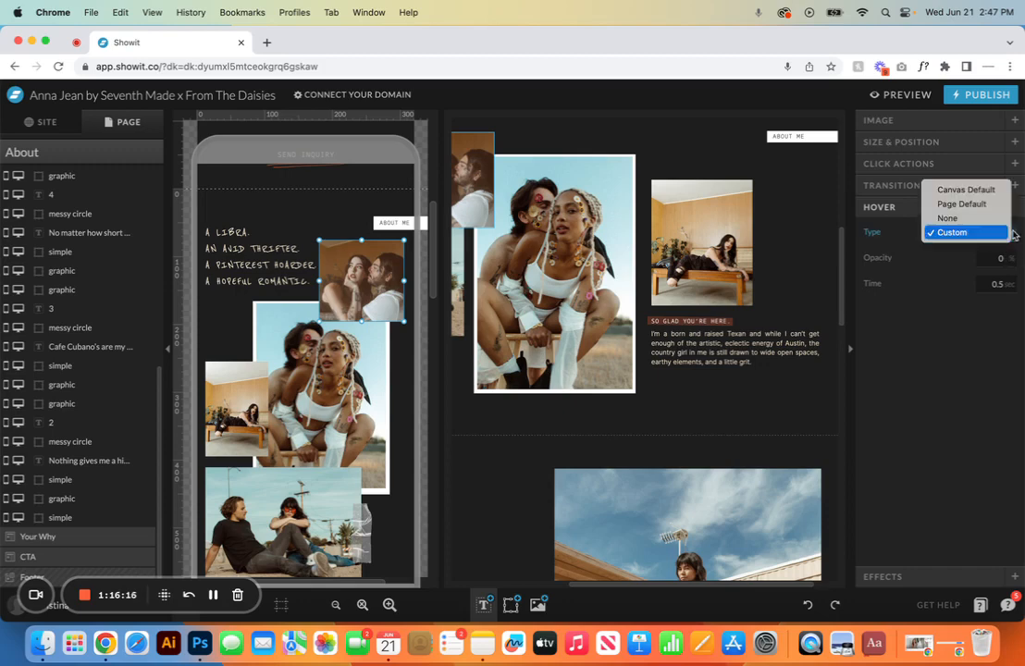
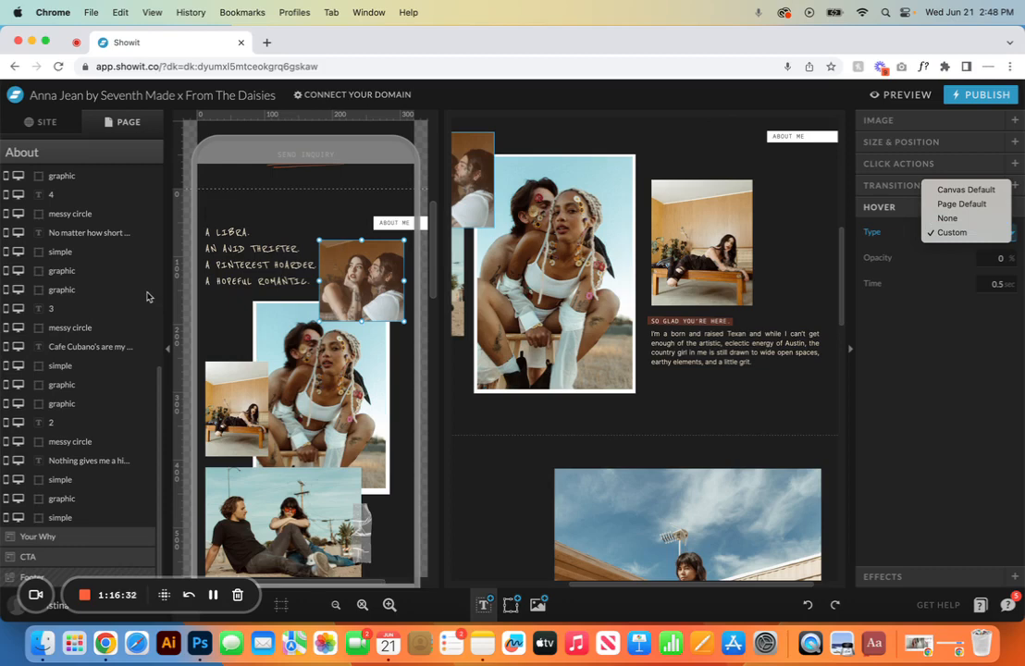
Step: Open the Experience page and select its FAQ canvas
{"action": "left_click", "coordinate": [37, 112]}
{"action": "left_click", "coordinate": [39, 115]}
{"action": "left_click", "coordinate": [46, 294]}
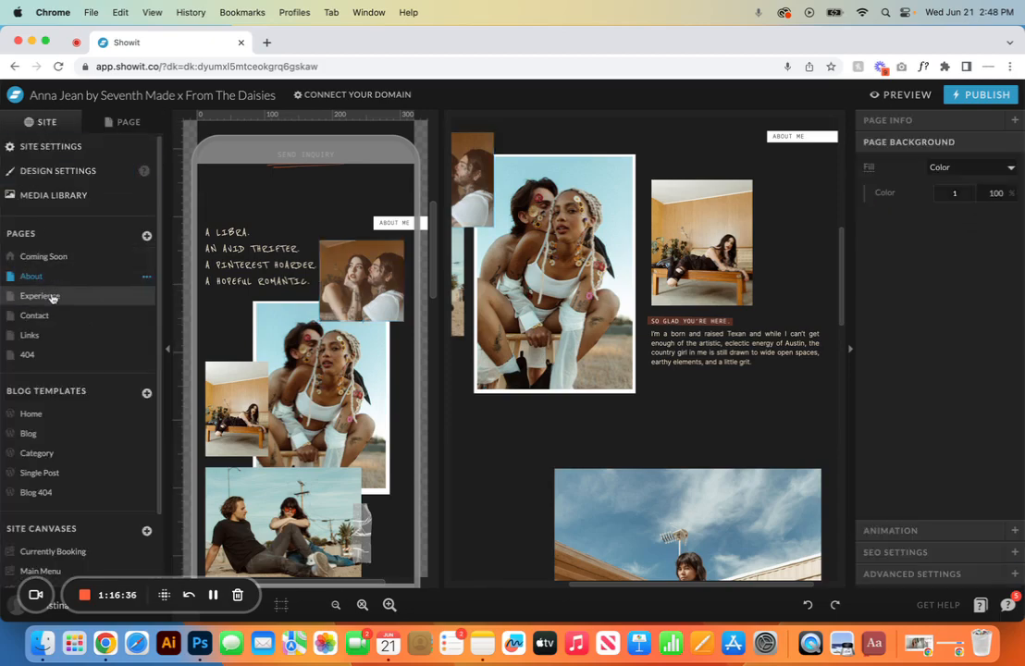
{"action": "left_click", "coordinate": [128, 122]}
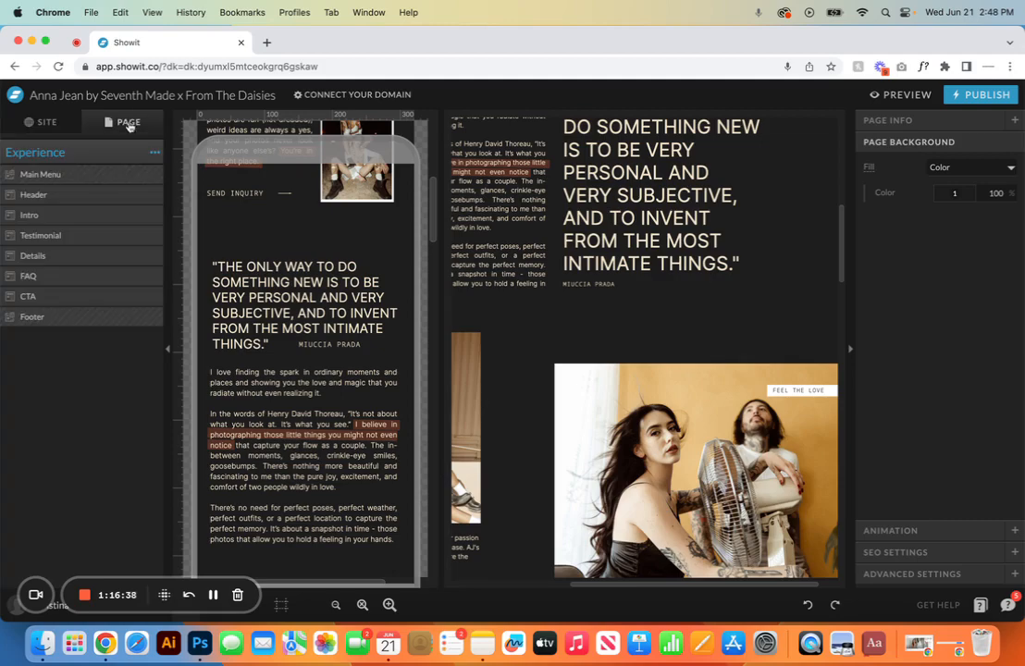
{"action": "left_click", "coordinate": [79, 279]}
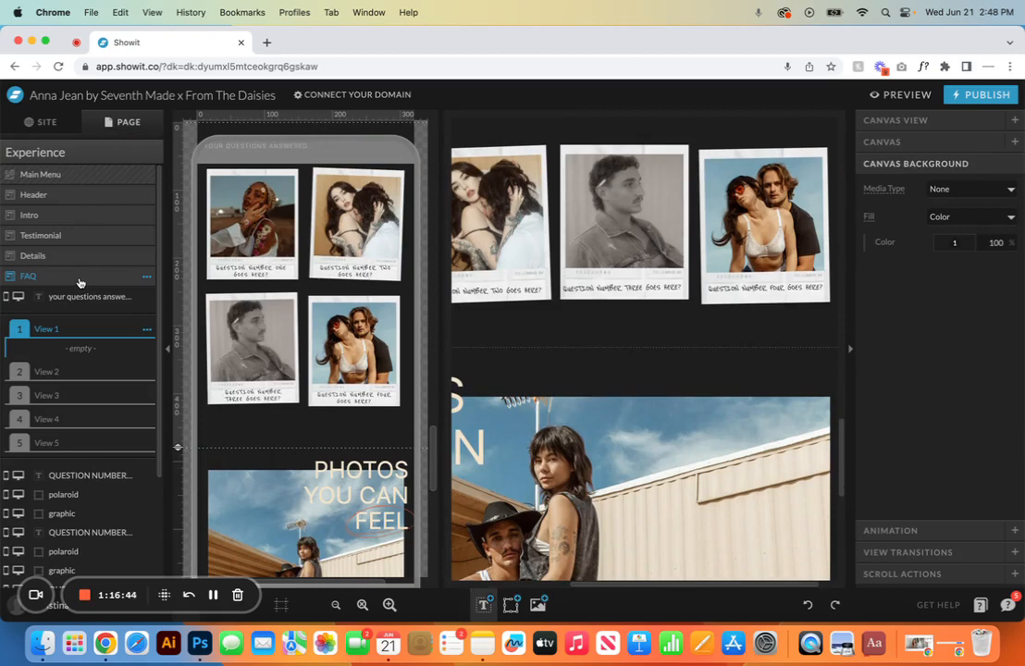
Step: Change the first FAQ polaroid's question text to "type question one?"
{"action": "scroll", "coordinate": [215, 246], "scroll_direction": "up", "scroll_amount": 2}
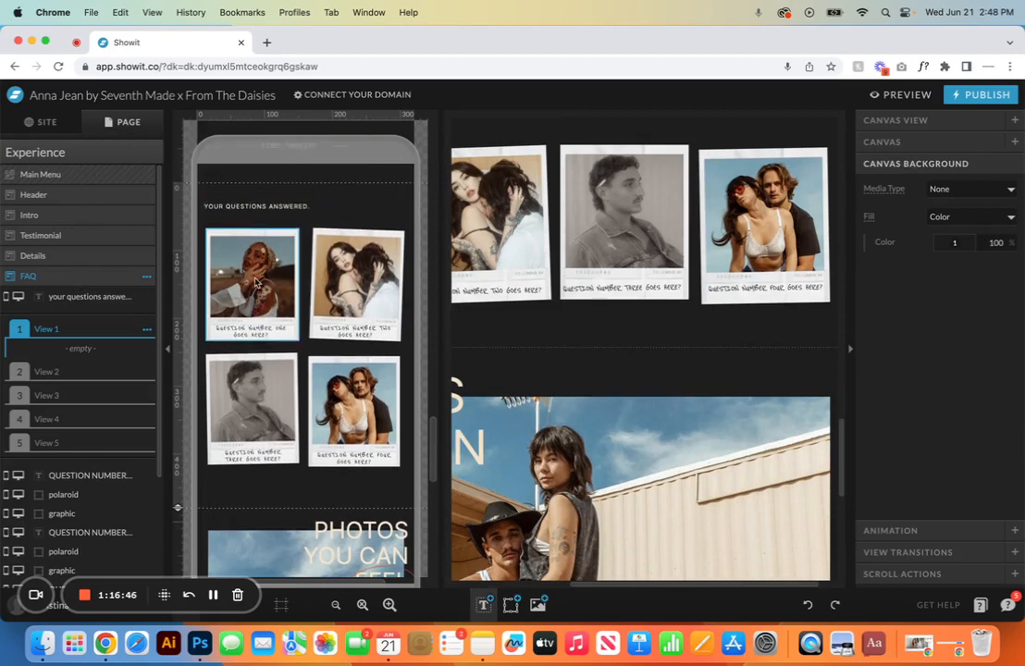
{"action": "scroll", "coordinate": [559, 278], "scroll_direction": "up", "scroll_amount": 3}
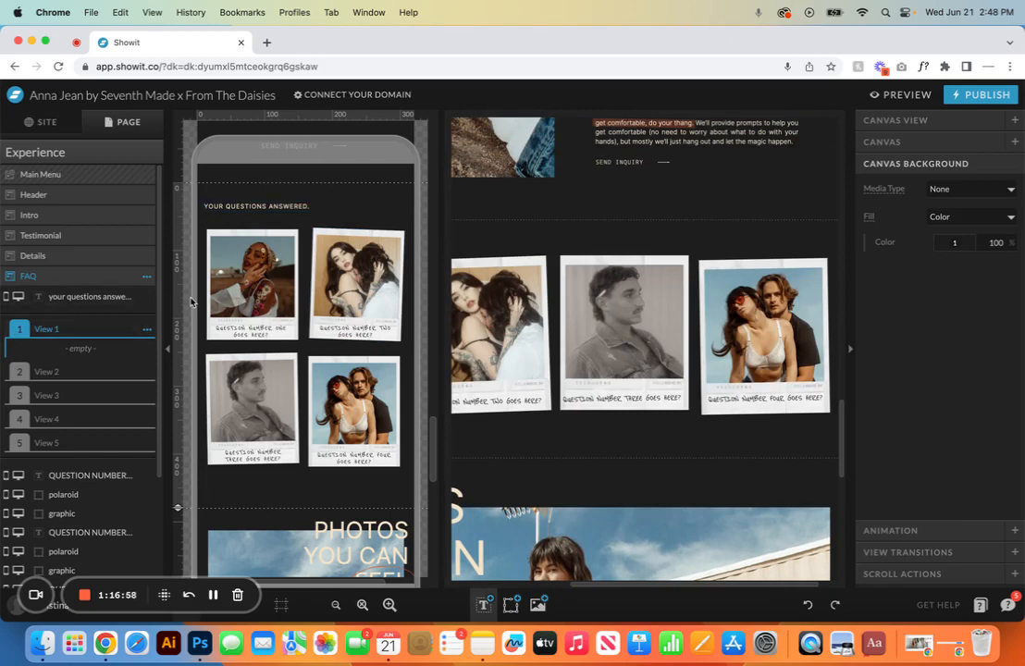
{"action": "left_click", "coordinate": [245, 332]}
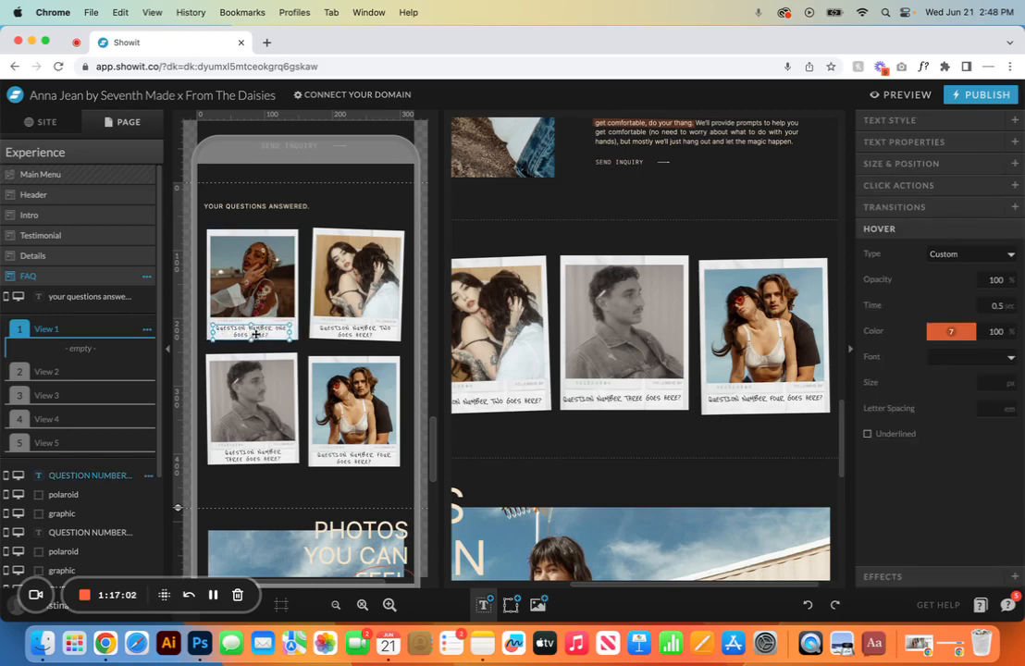
{"action": "double_click", "coordinate": [262, 335]}
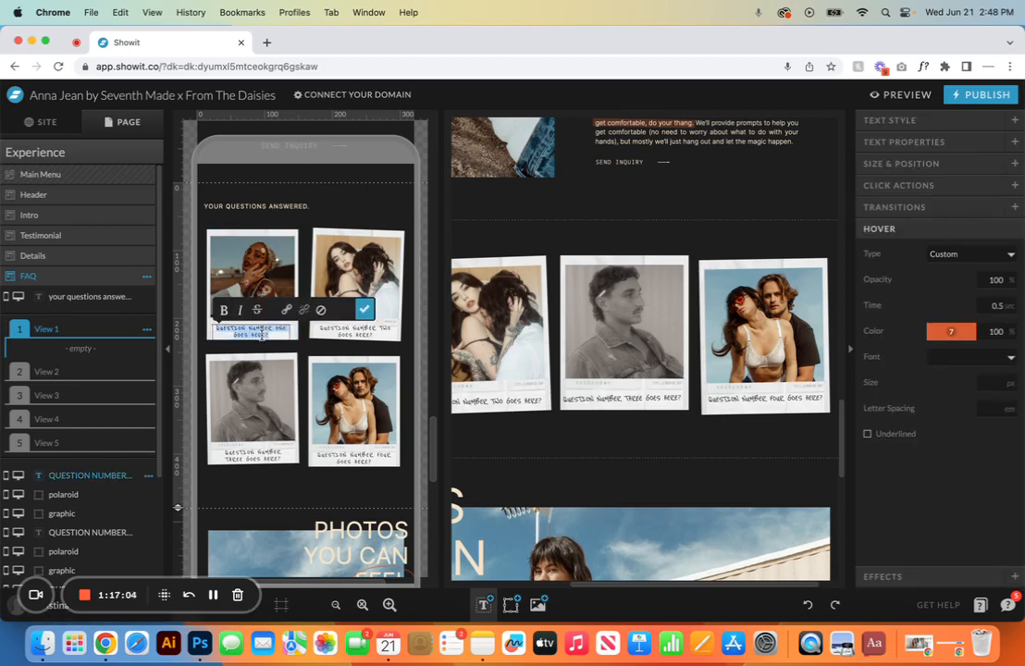
{"action": "type", "text": "The que"}
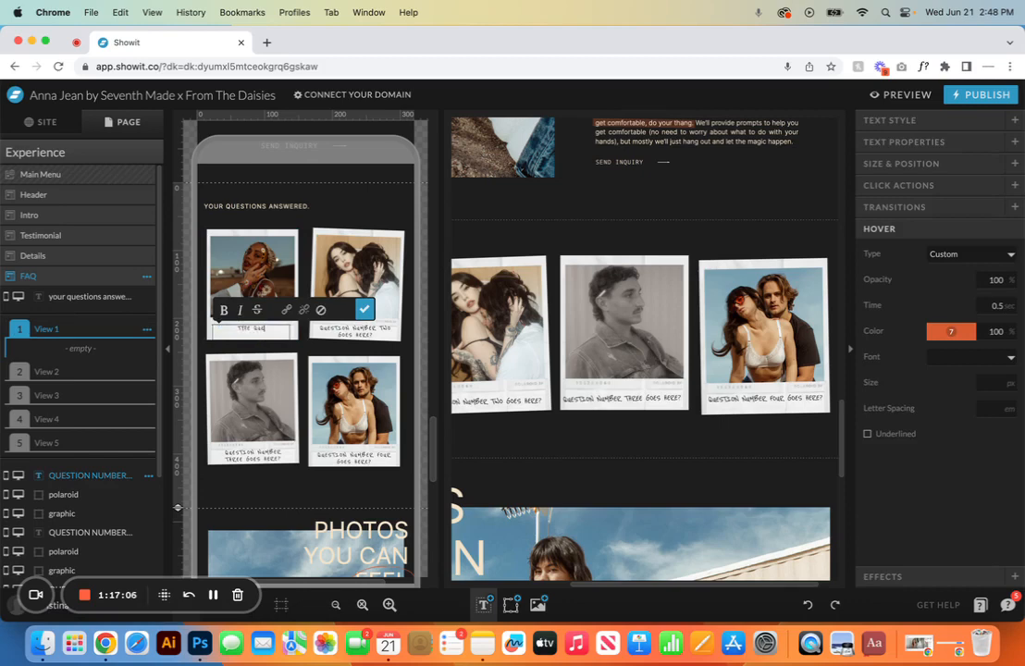
{"action": "type", "text": "stion one?"}
{"action": "left_click", "coordinate": [364, 309]}
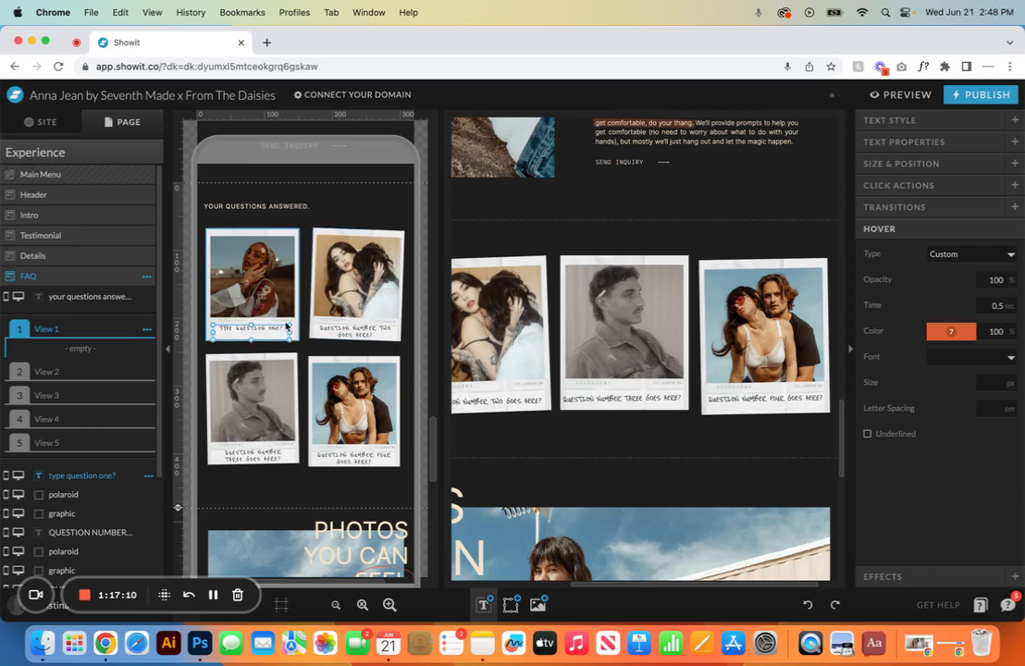
Step: Examine the first question's text style and canvas link, and check the answer text in View 2 without editing it
{"action": "left_click", "coordinate": [925, 121]}
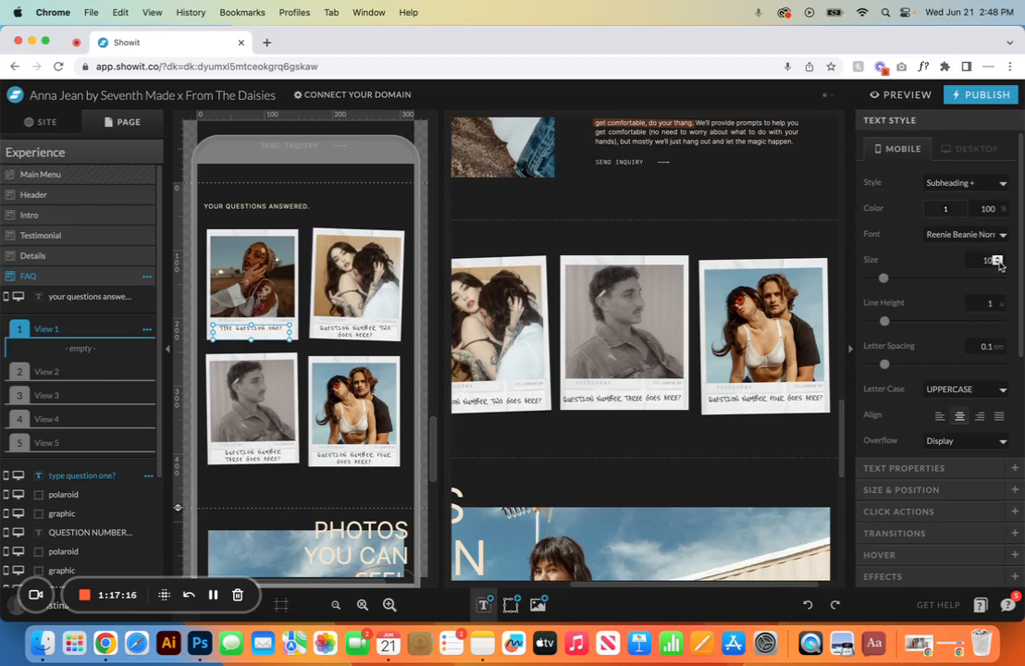
{"action": "left_click", "coordinate": [935, 511]}
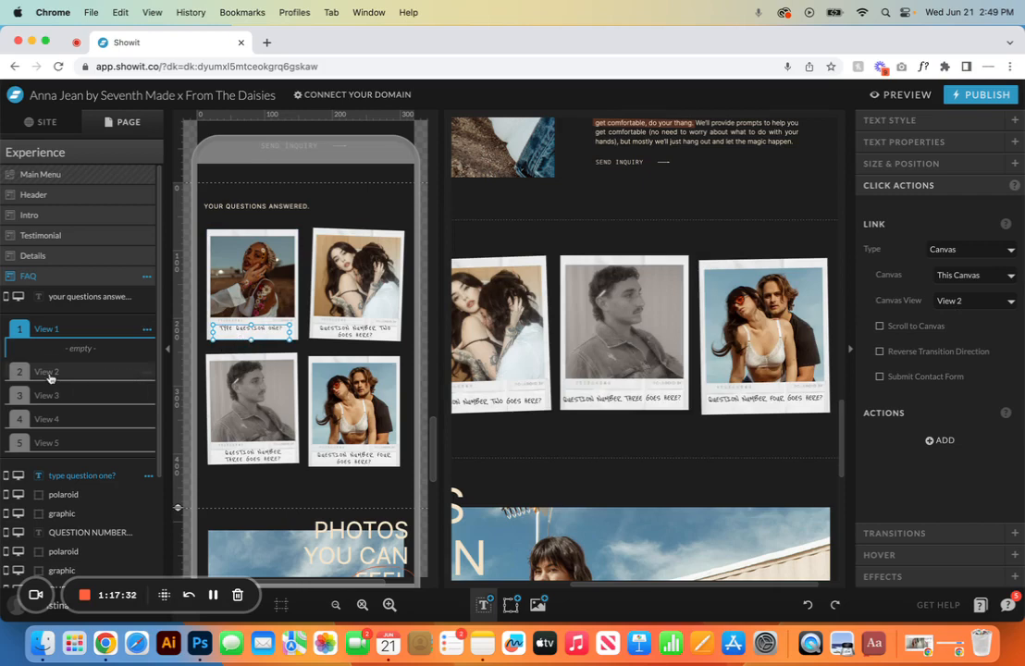
{"action": "left_click", "coordinate": [48, 373]}
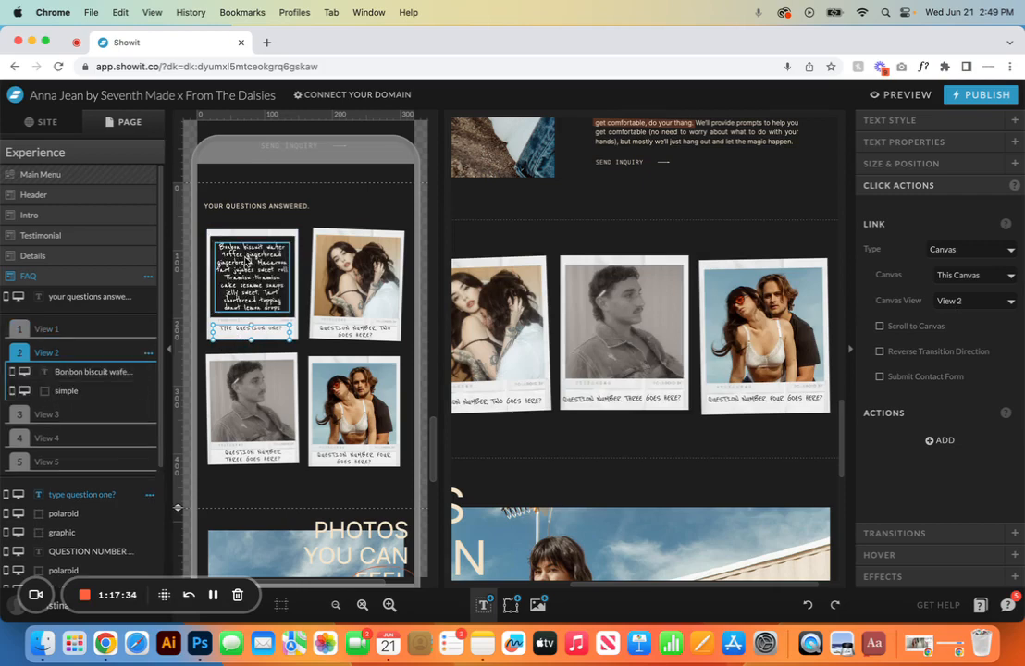
{"action": "left_click", "coordinate": [253, 276]}
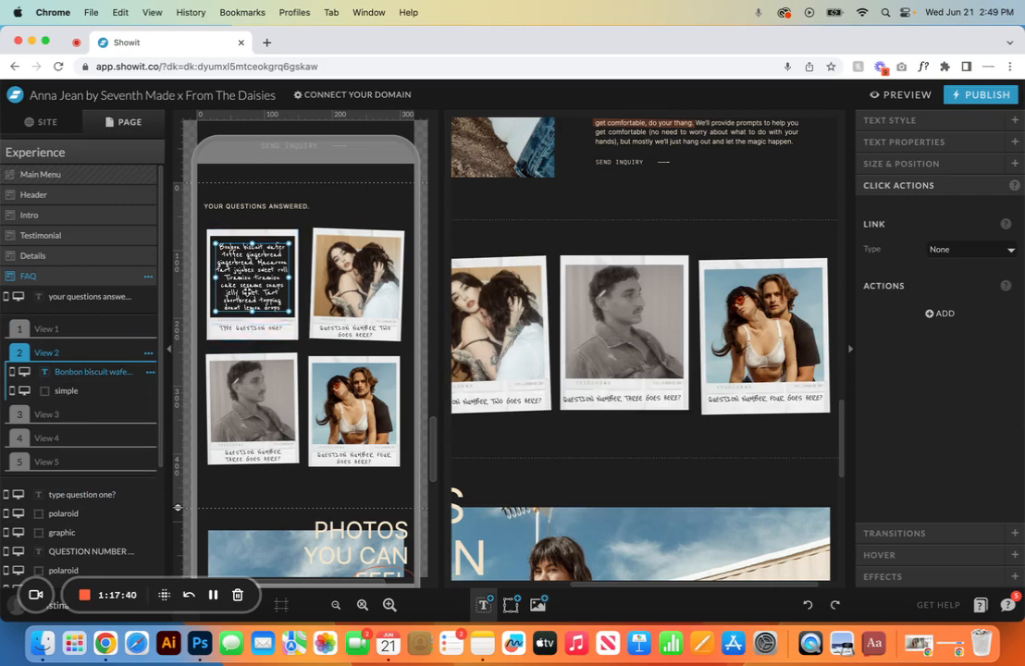
{"action": "scroll", "coordinate": [509, 283], "scroll_direction": "left", "scroll_amount": 5}
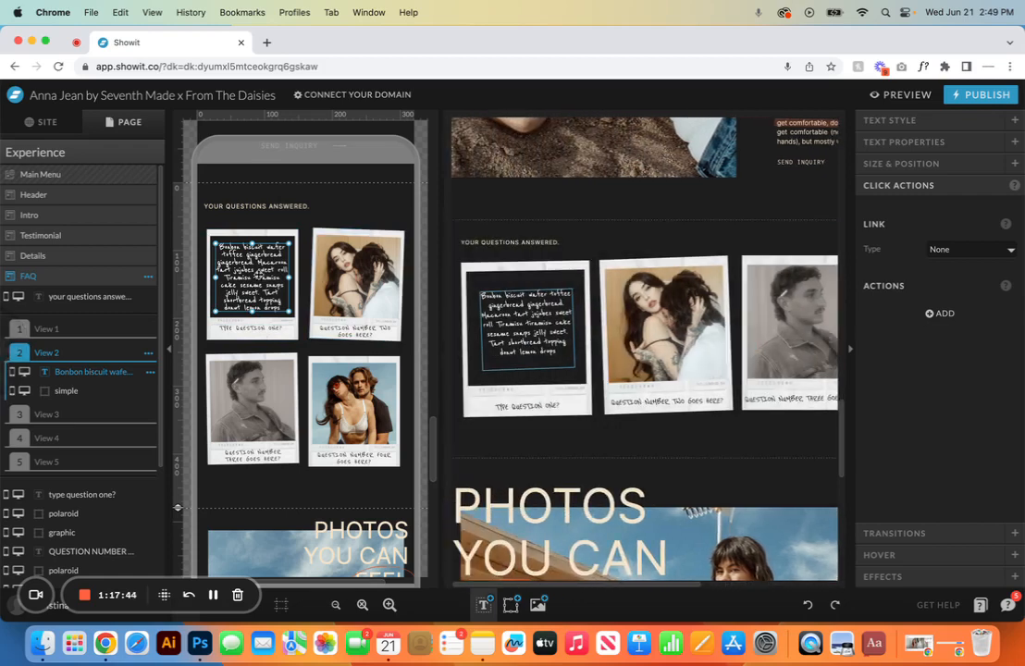
{"action": "double_click", "coordinate": [260, 275]}
{"action": "left_click", "coordinate": [366, 230]}
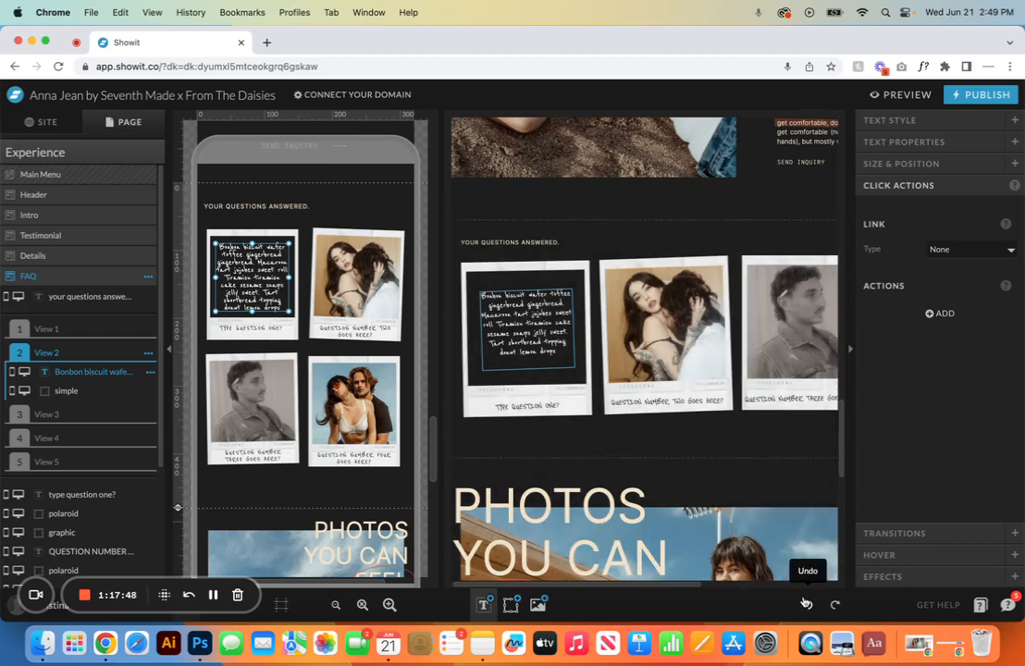
Step: Undo the text change on the first FAQ question and select its caption again
{"action": "left_click", "coordinate": [806, 605]}
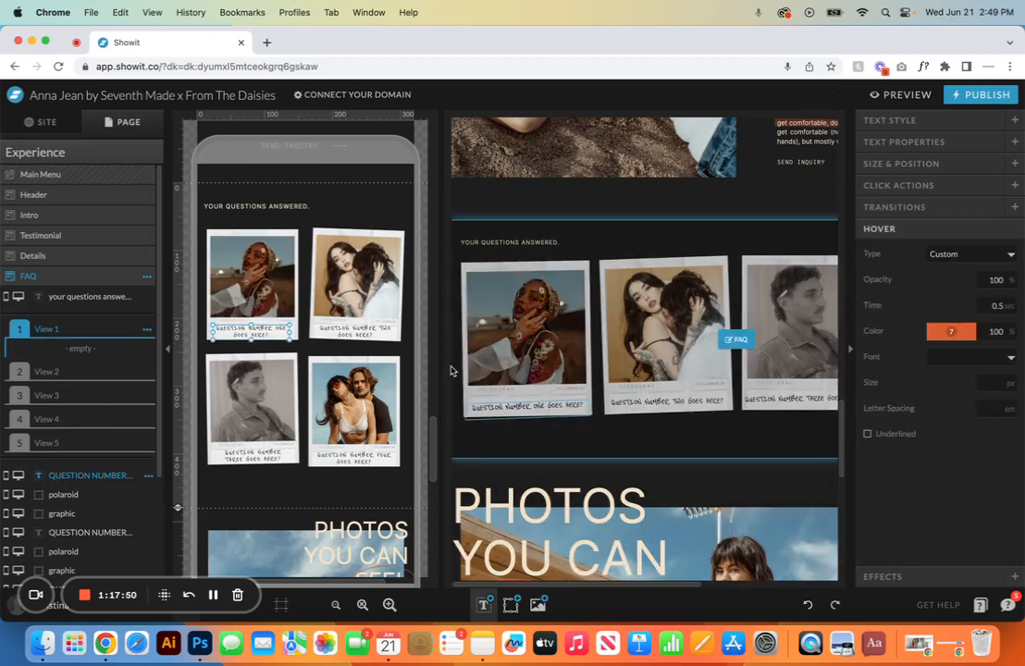
{"action": "left_click", "coordinate": [338, 331]}
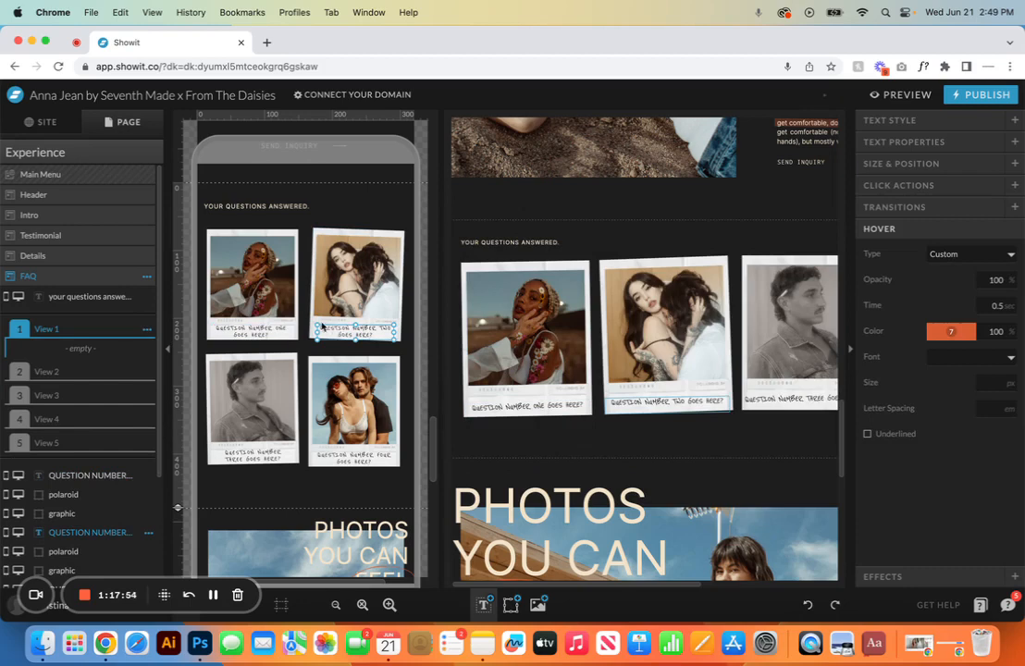
{"action": "left_click", "coordinate": [250, 326]}
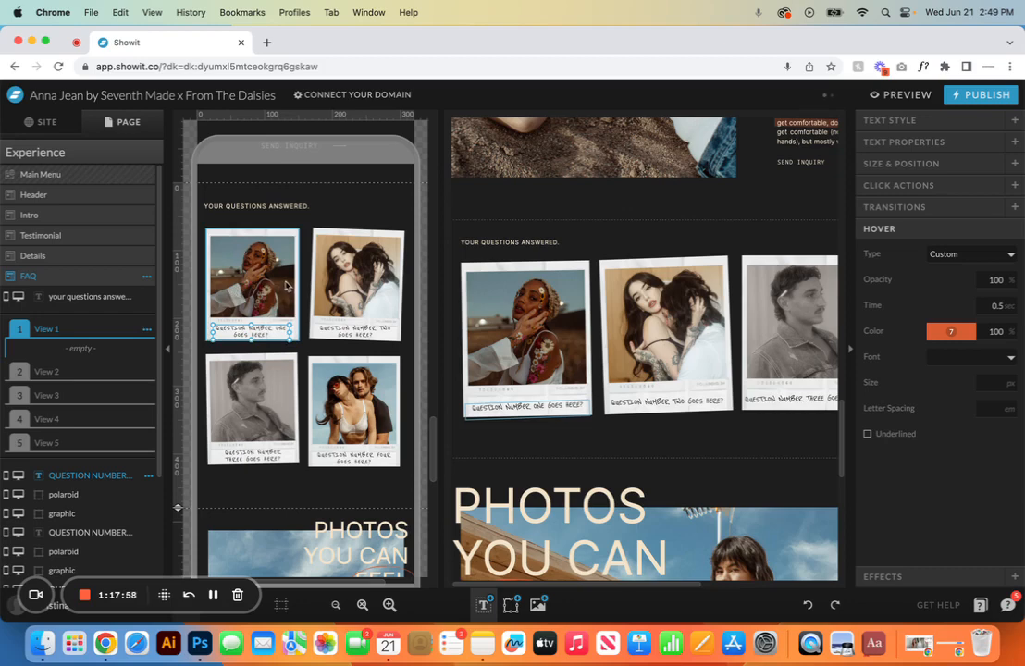
Step: Try swapping the first polaroid's photo for fromthedaisies-8.jpg with an adjusted mobile position, and undo both changes
{"action": "left_click", "coordinate": [243, 272]}
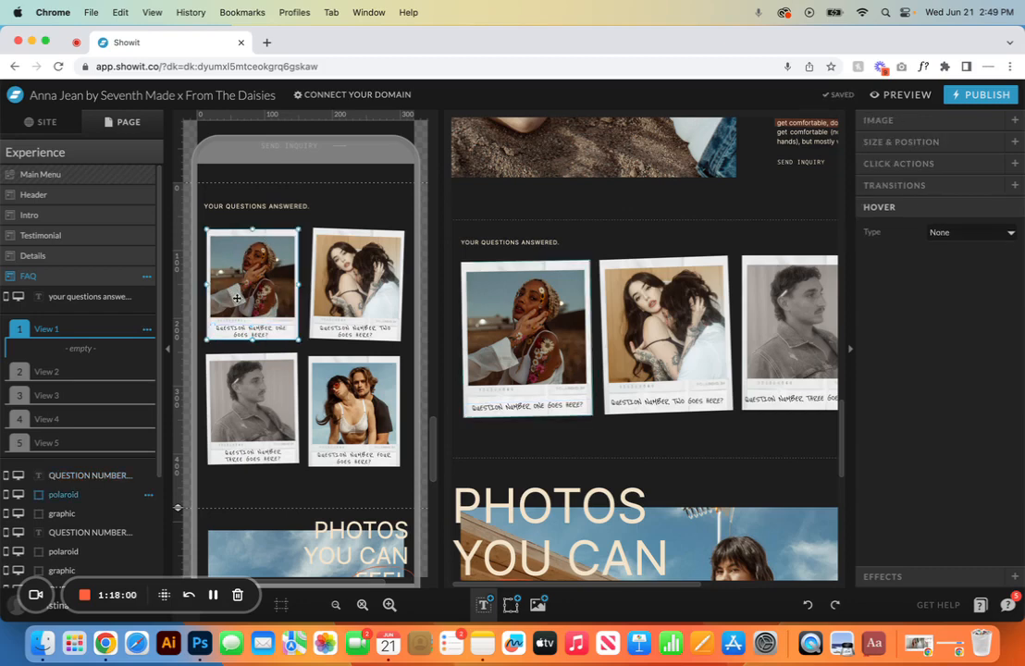
{"action": "left_click", "coordinate": [84, 513]}
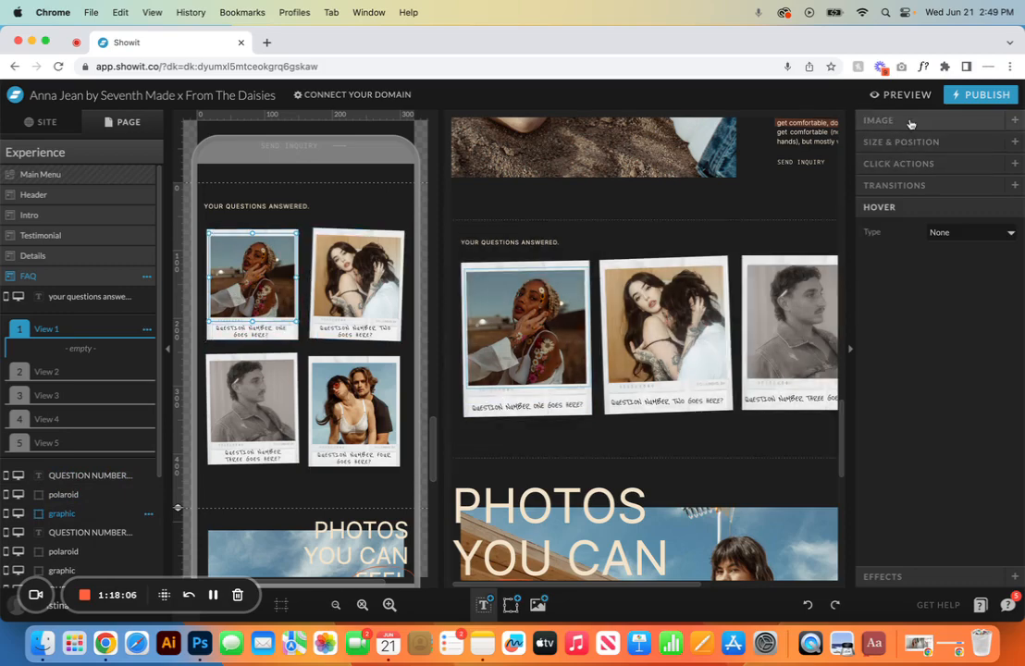
{"action": "left_click", "coordinate": [904, 121]}
{"action": "left_click", "coordinate": [936, 185]}
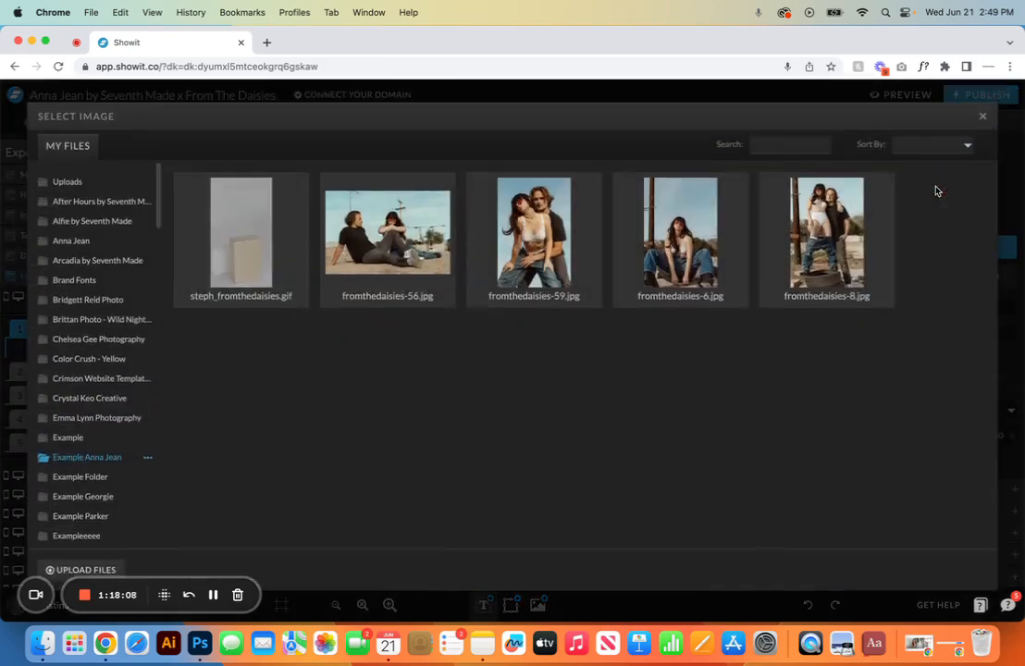
{"action": "left_click", "coordinate": [833, 238]}
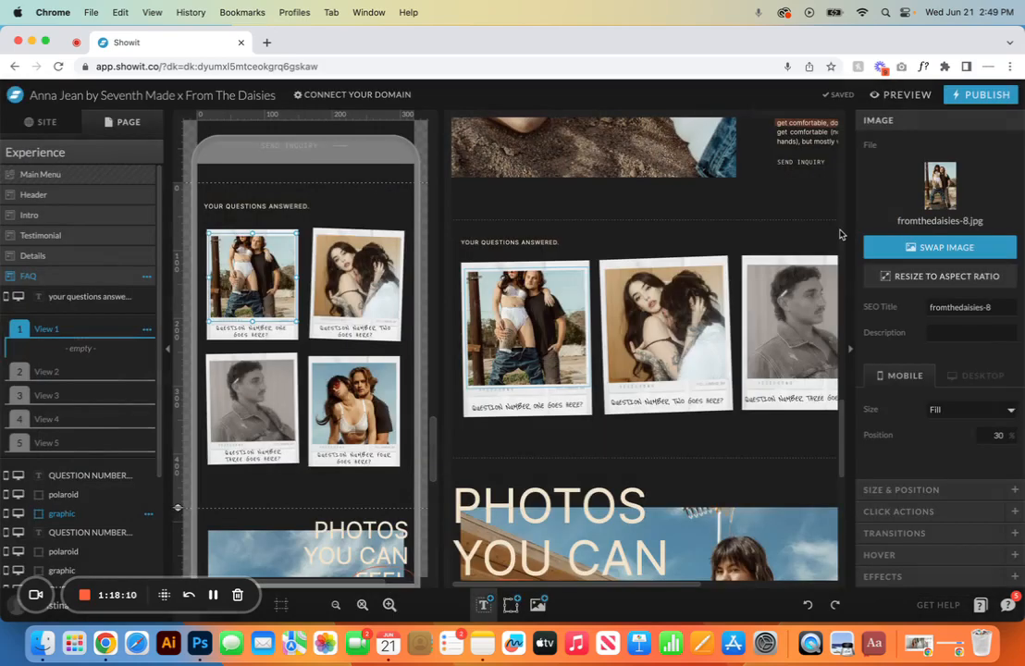
{"action": "left_click", "coordinate": [1008, 436]}
{"action": "left_click", "coordinate": [1008, 436]}
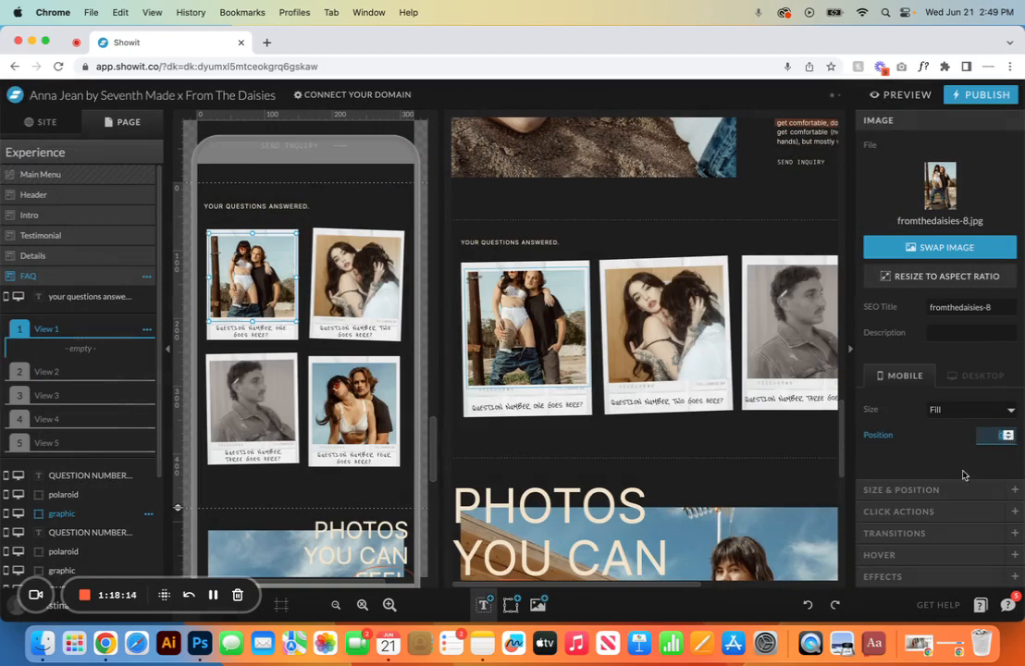
{"action": "left_click", "coordinate": [809, 605]}
{"action": "left_click", "coordinate": [808, 605]}
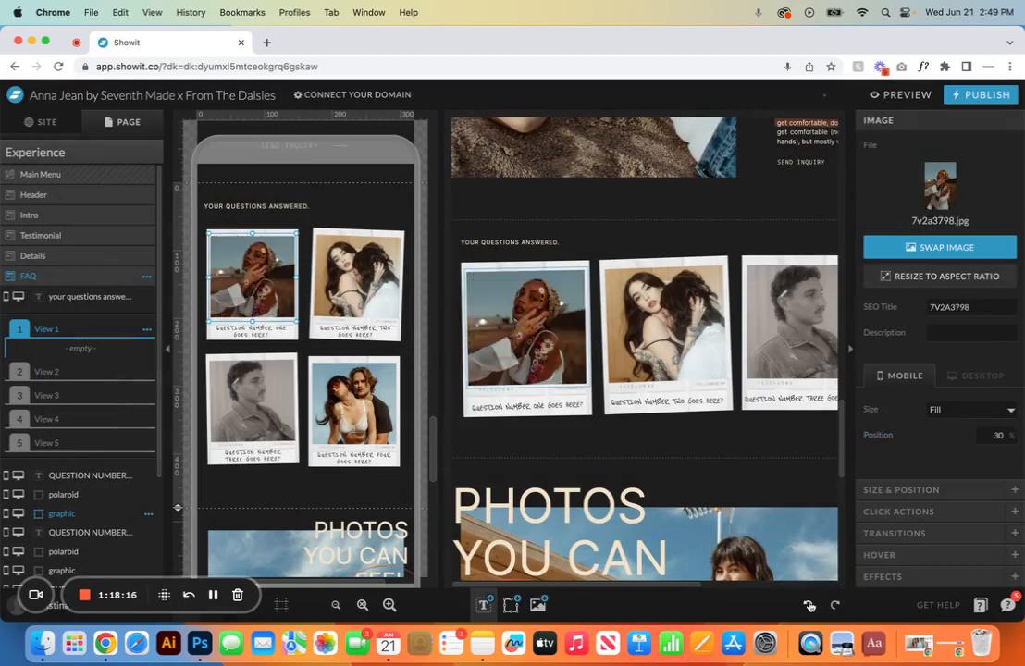
Step: Change the second FAQ polaroid's question text to "type question two?"
{"action": "left_click", "coordinate": [381, 333]}
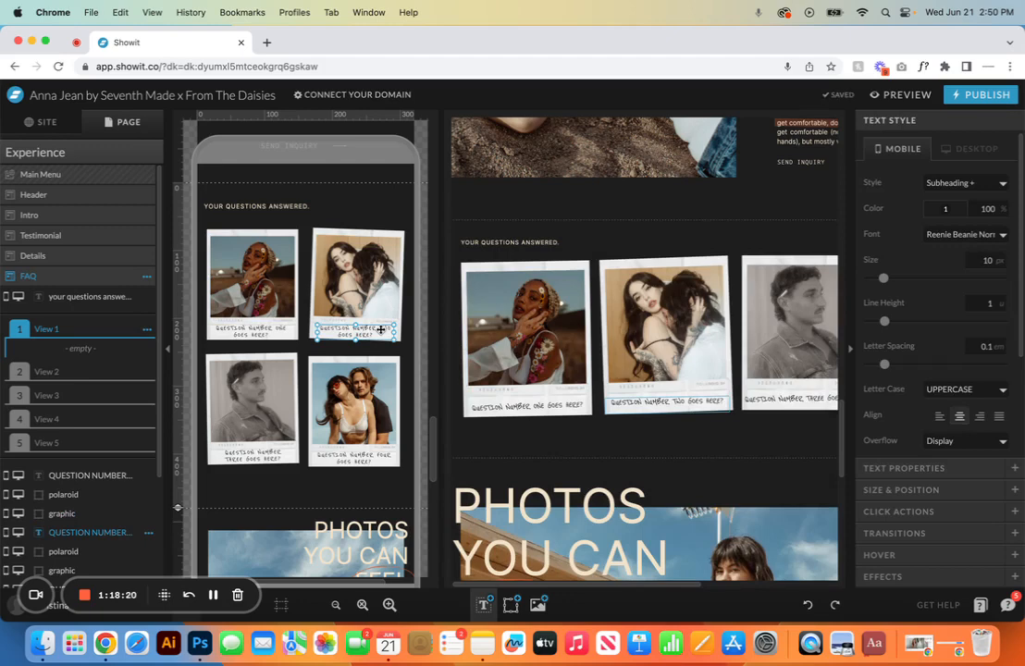
{"action": "double_click", "coordinate": [382, 329]}
{"action": "type", "text": "type"}
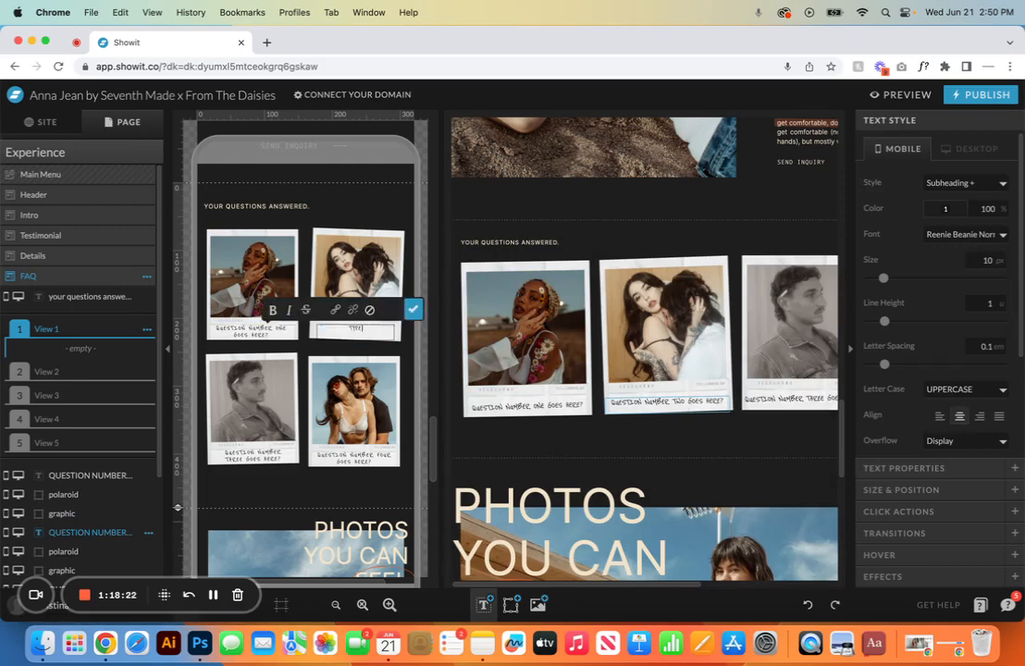
{"action": "type", "text": " question two?"}
{"action": "key", "text": "Escape"}
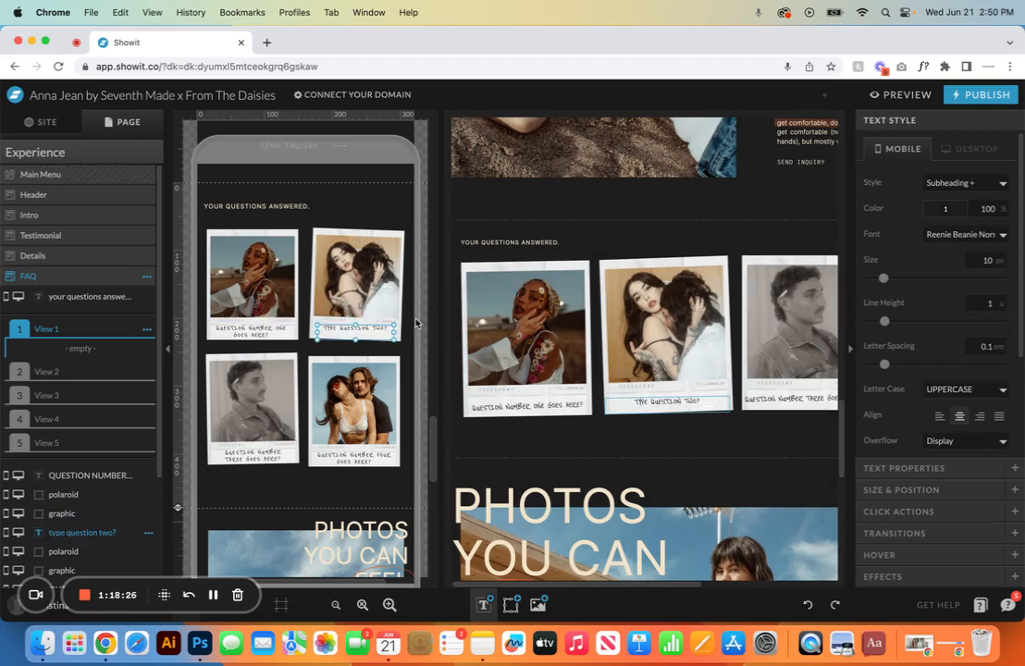
Step: Check the second question's canvas link and its answer text in View 3, and undo the question's text change
{"action": "left_click", "coordinate": [907, 514]}
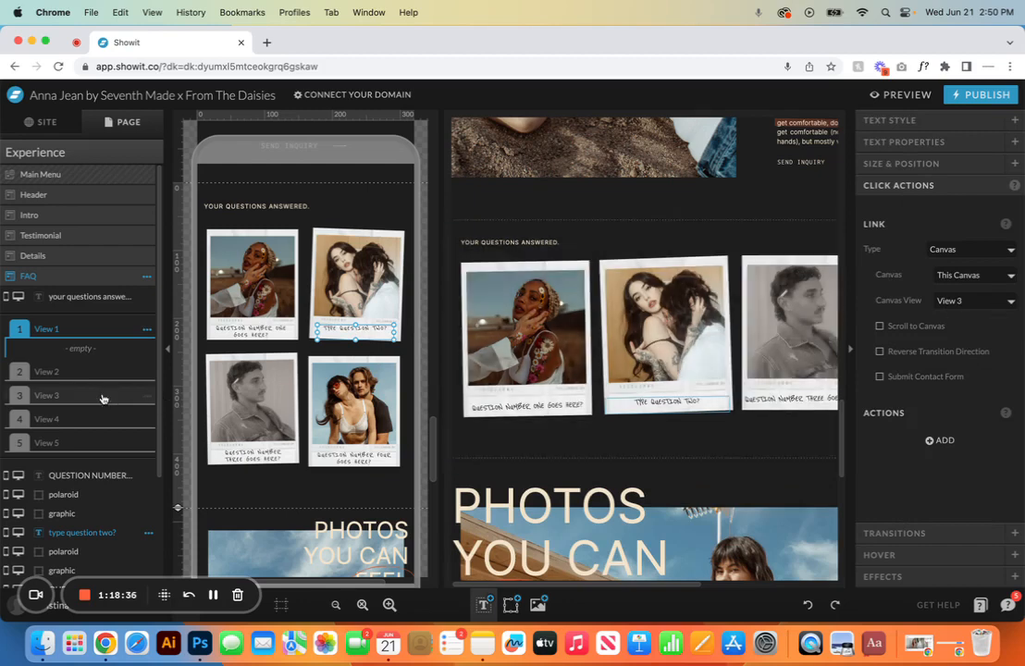
{"action": "left_click", "coordinate": [20, 396]}
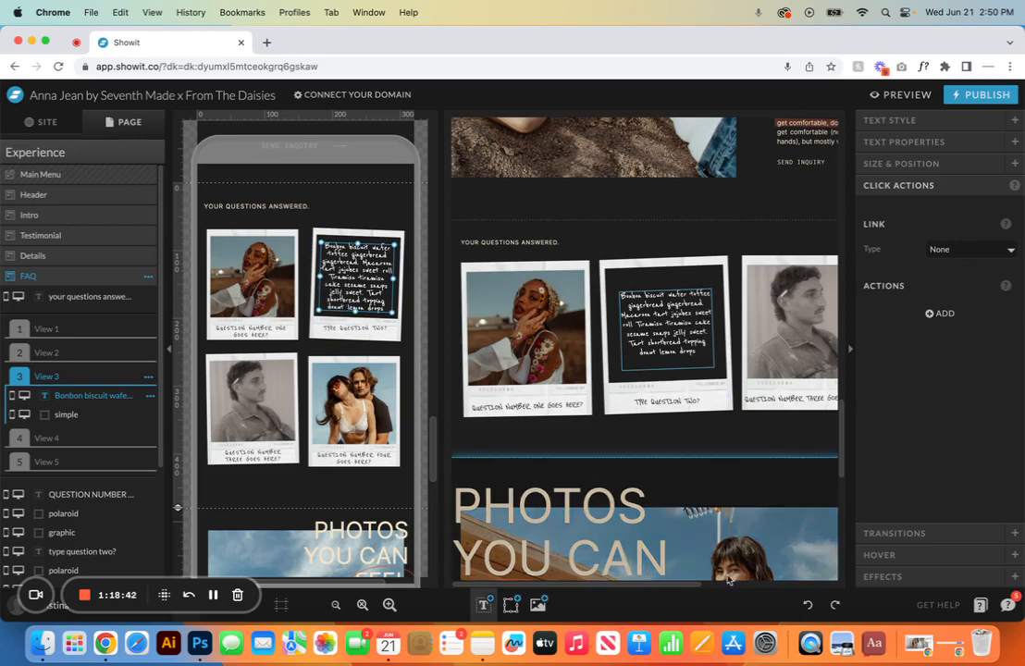
{"action": "left_click", "coordinate": [806, 605]}
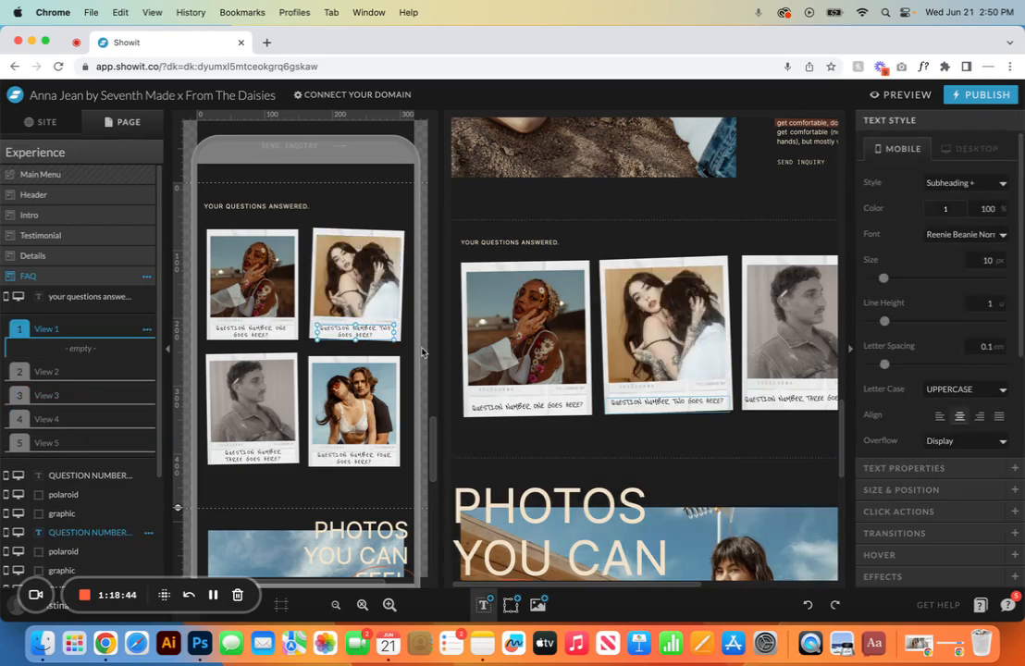
Step: Try swapping the second polaroid's photo for fromthedaisies-6.jpg, and undo the swap
{"action": "left_click", "coordinate": [364, 300]}
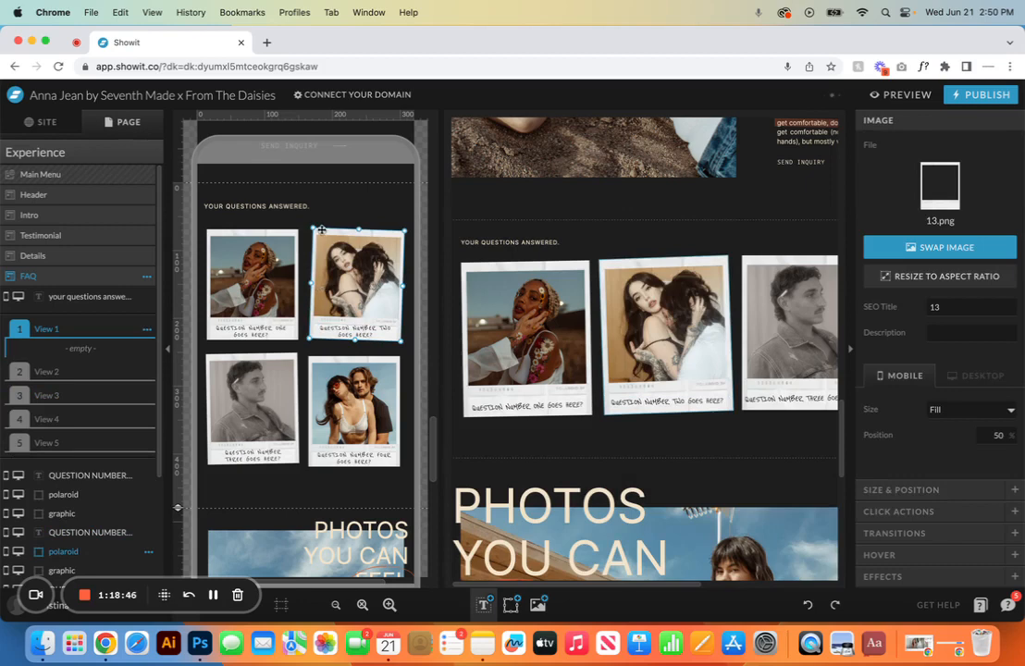
{"action": "scroll", "coordinate": [112, 453], "scroll_direction": "down", "scroll_amount": 3}
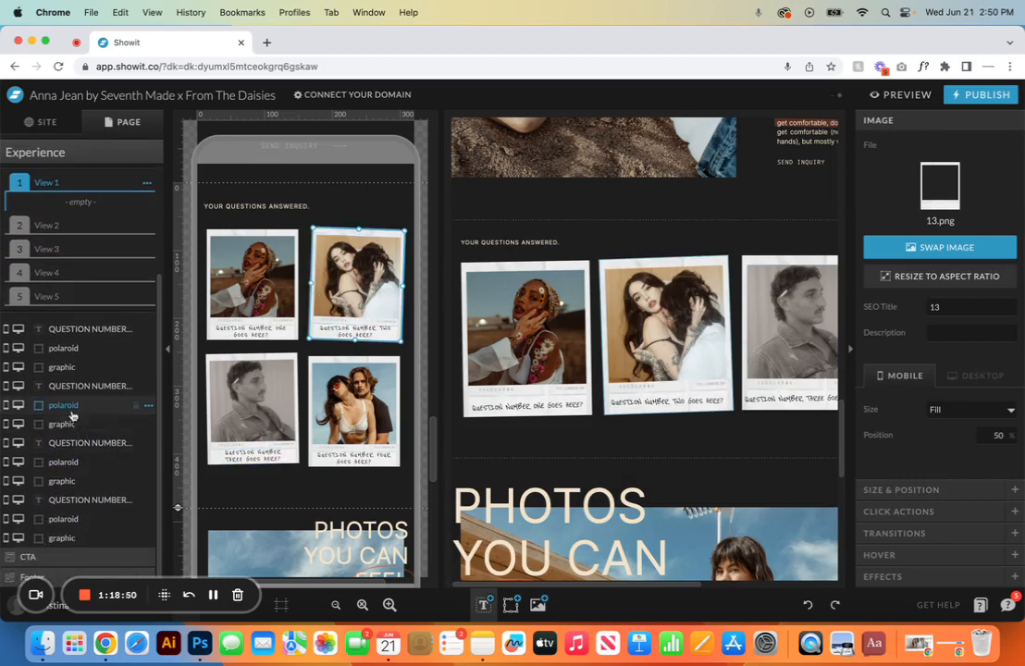
{"action": "left_click", "coordinate": [86, 423]}
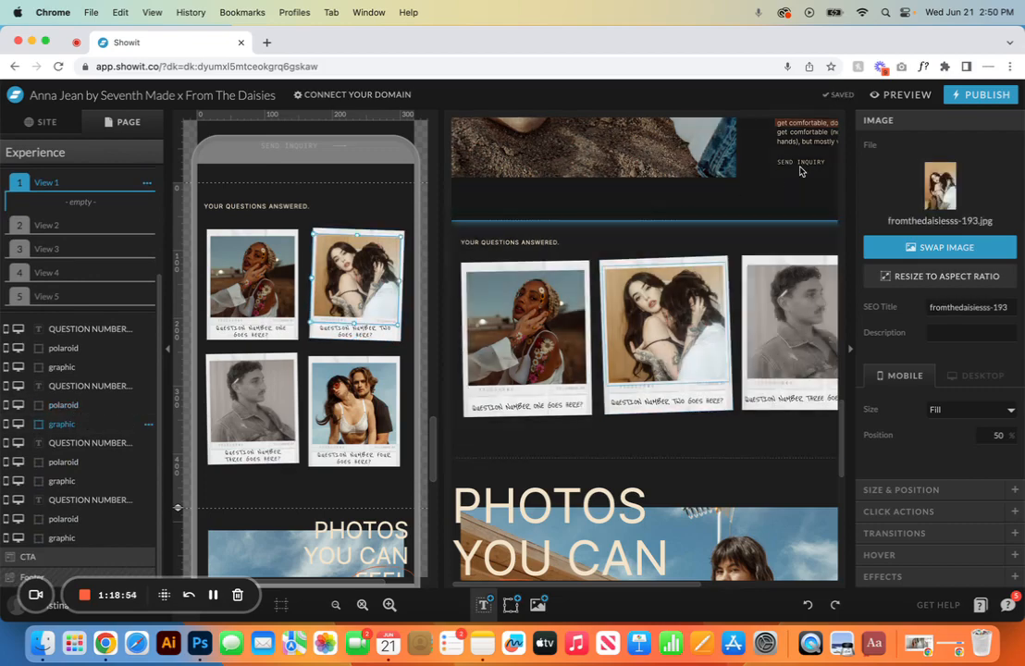
{"action": "left_click", "coordinate": [937, 179]}
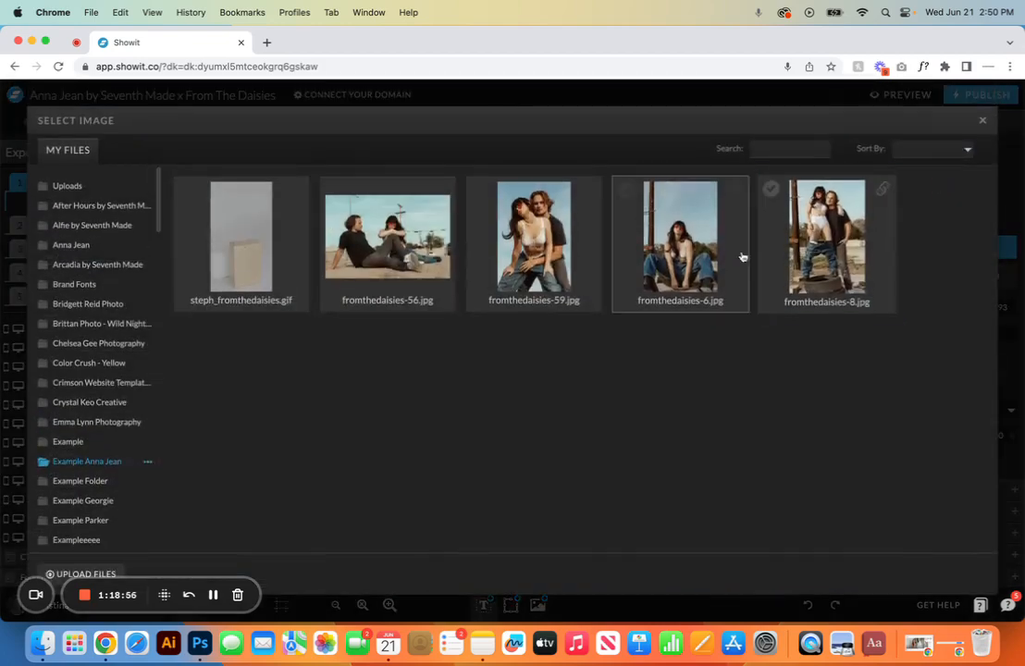
{"action": "double_click", "coordinate": [682, 269]}
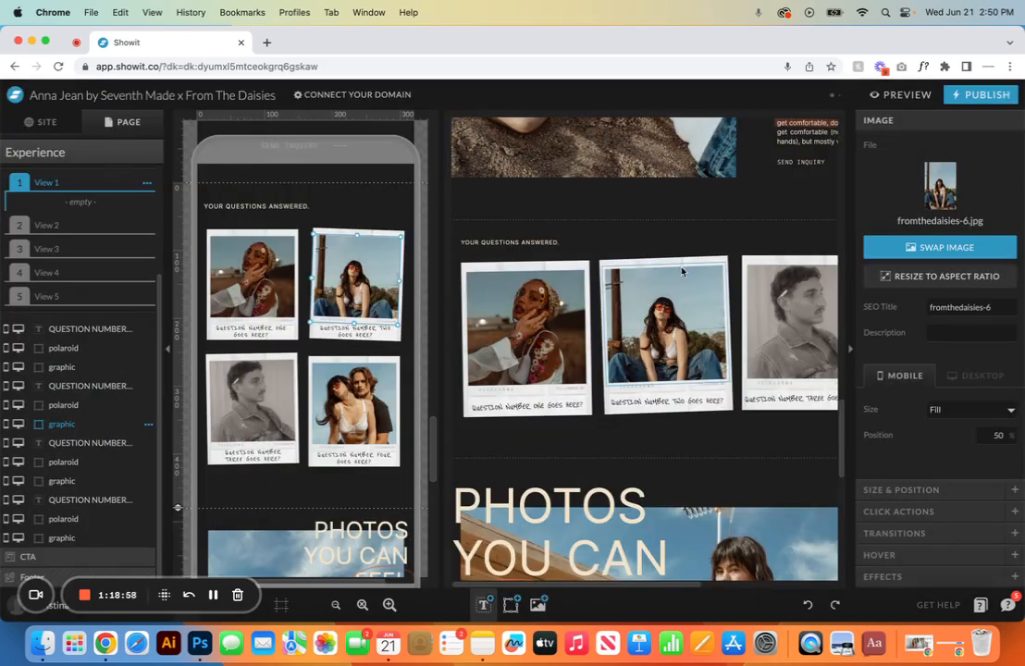
{"action": "left_click", "coordinate": [807, 605]}
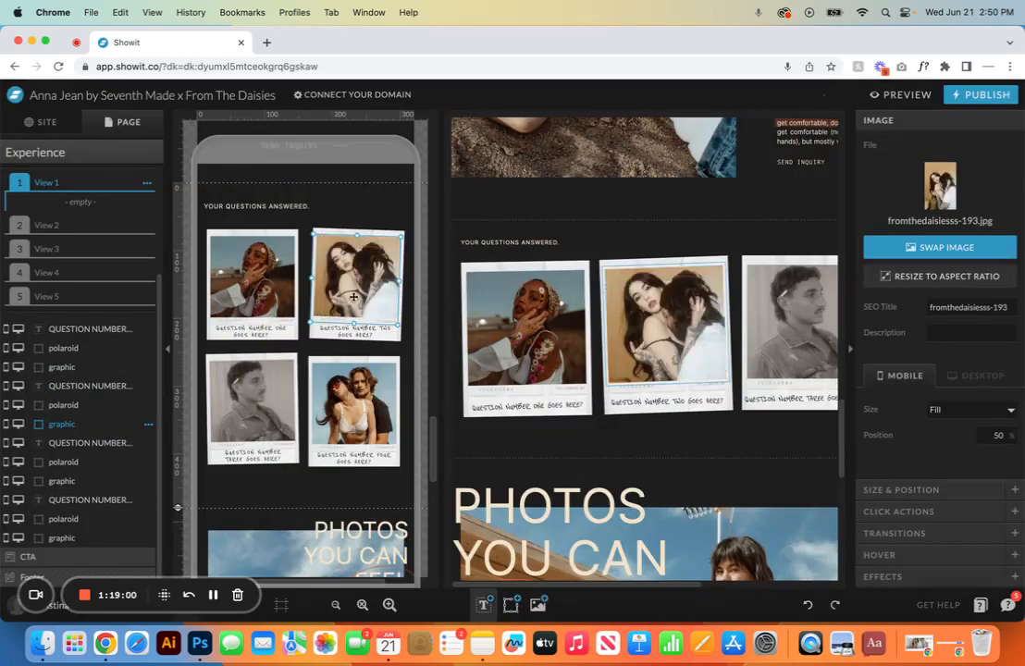
Step: Examine which canvas view the third FAQ question's click action links to
{"action": "left_click", "coordinate": [243, 452]}
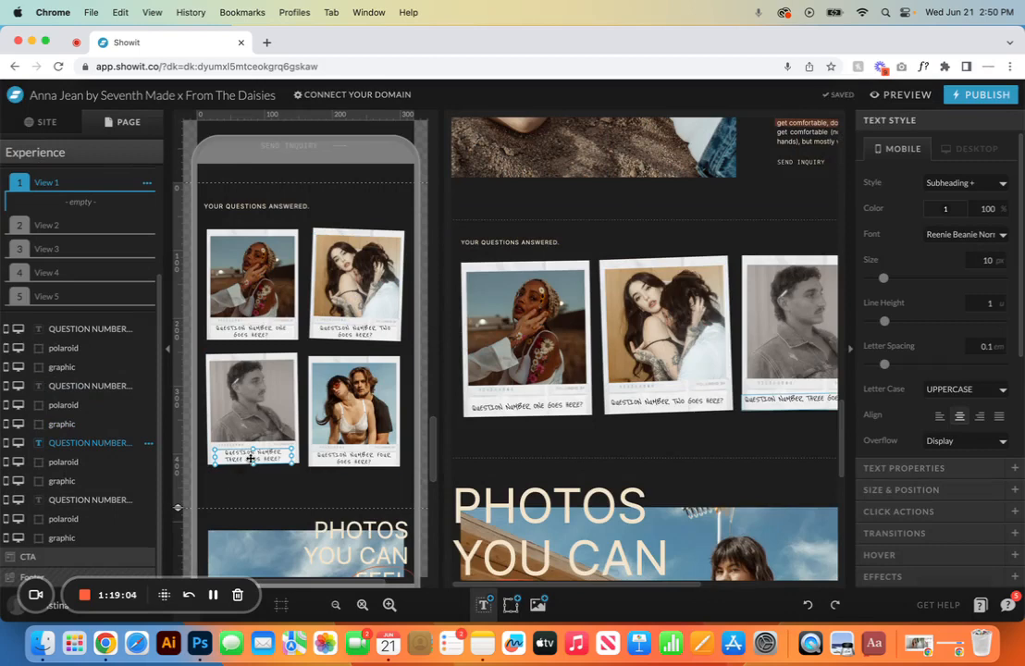
{"action": "left_click", "coordinate": [911, 511]}
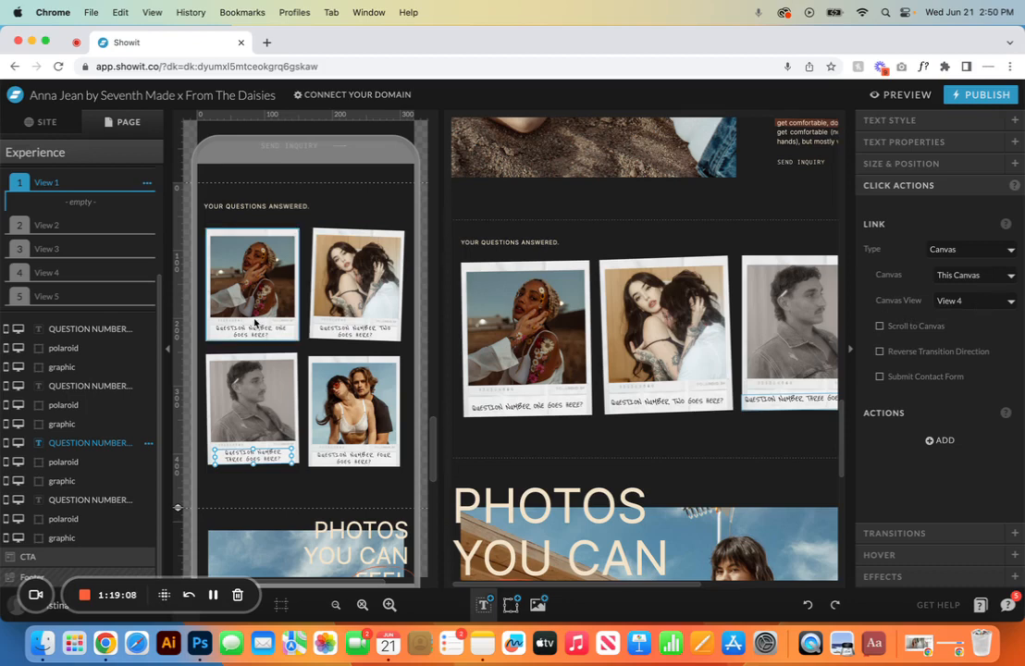
Step: Check the third question's answer text in View 4 and return the FAQ canvas to View 1
{"action": "left_click", "coordinate": [18, 270]}
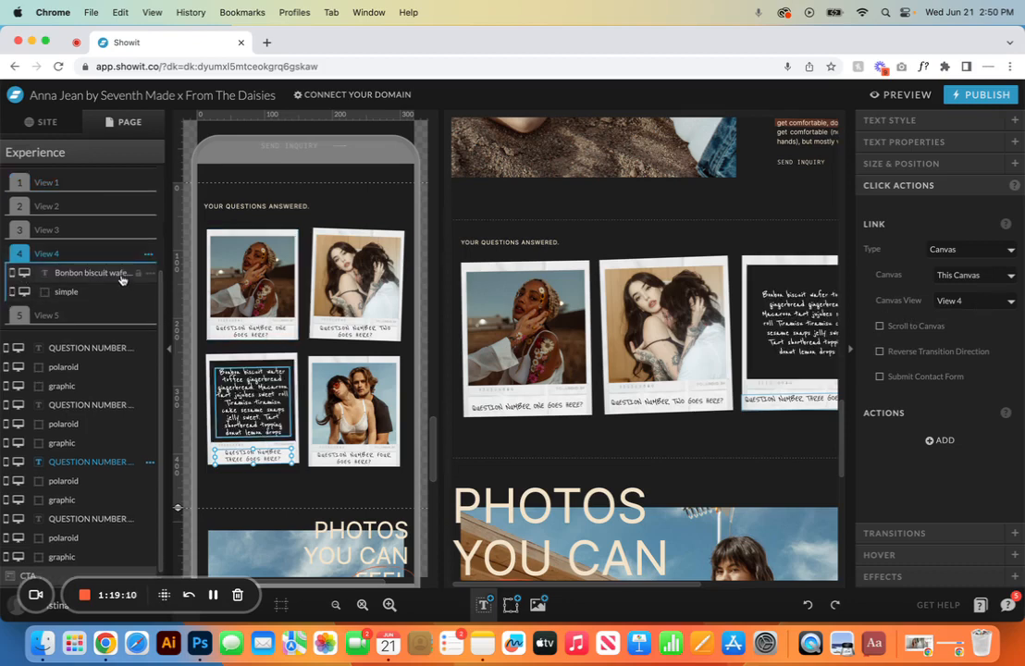
{"action": "left_click", "coordinate": [79, 275]}
{"action": "double_click", "coordinate": [244, 411]}
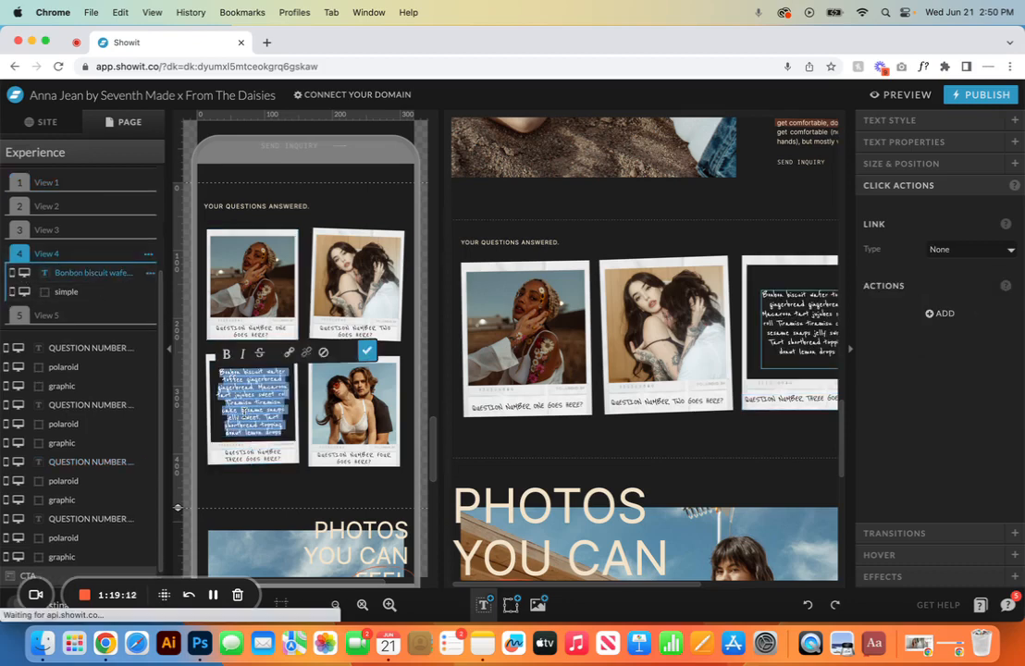
{"action": "left_click", "coordinate": [210, 450]}
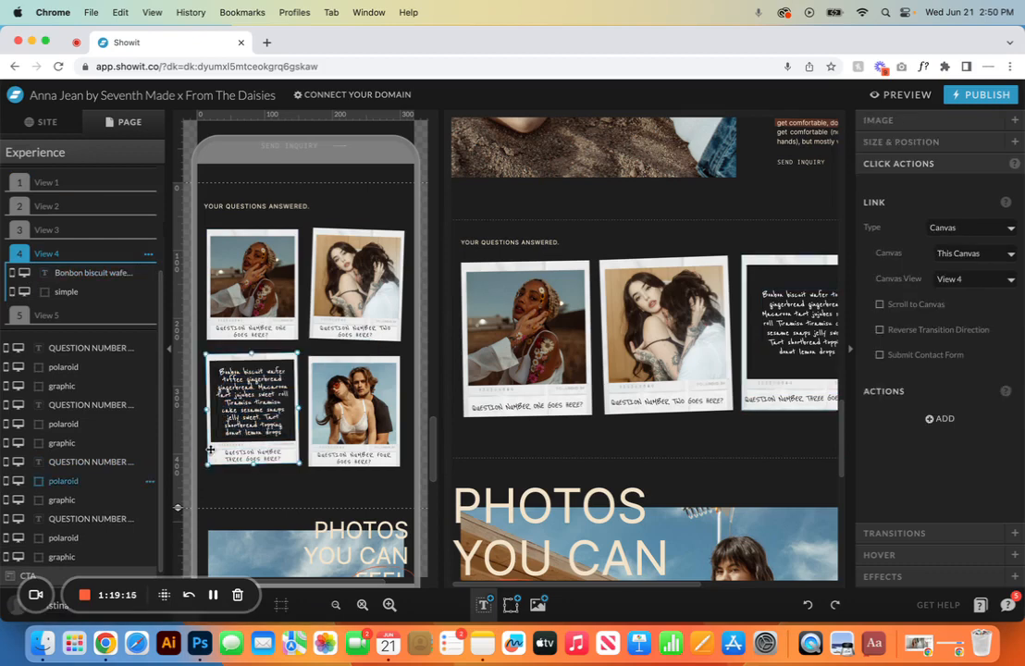
{"action": "left_click", "coordinate": [48, 180]}
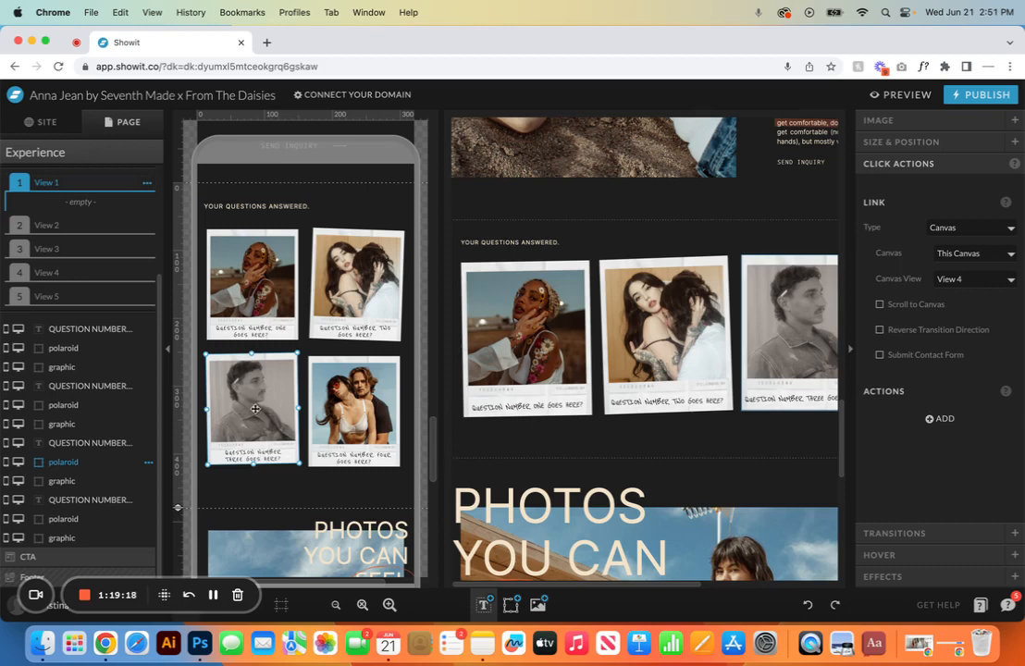
Step: Show where the third FAQ question's text and polaroid photo can be edited, closing the image picker without swapping
{"action": "left_click", "coordinate": [217, 453]}
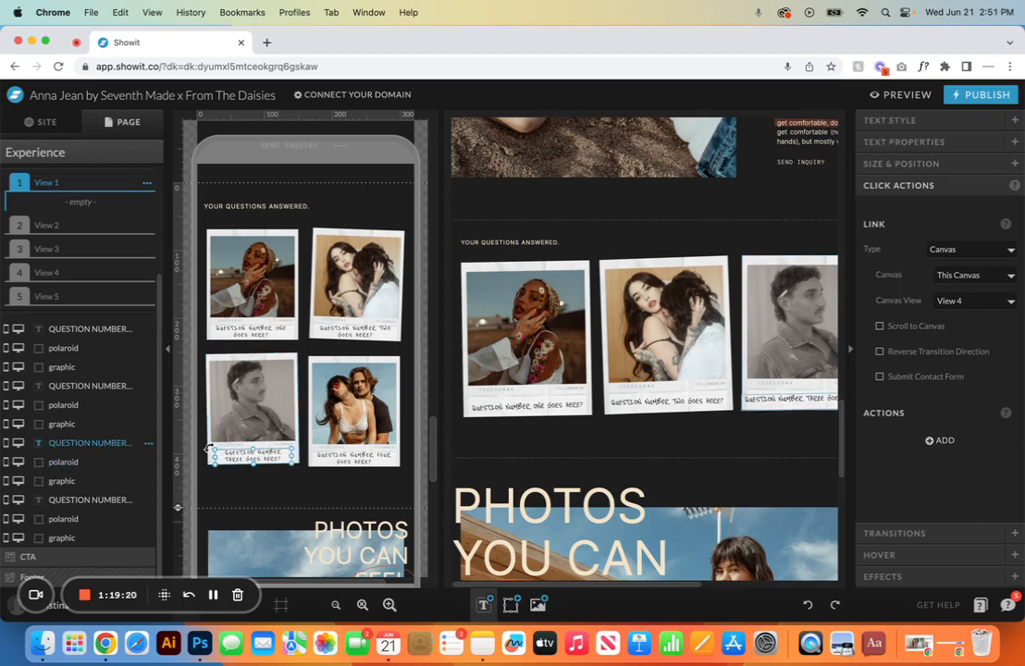
{"action": "left_click", "coordinate": [63, 481]}
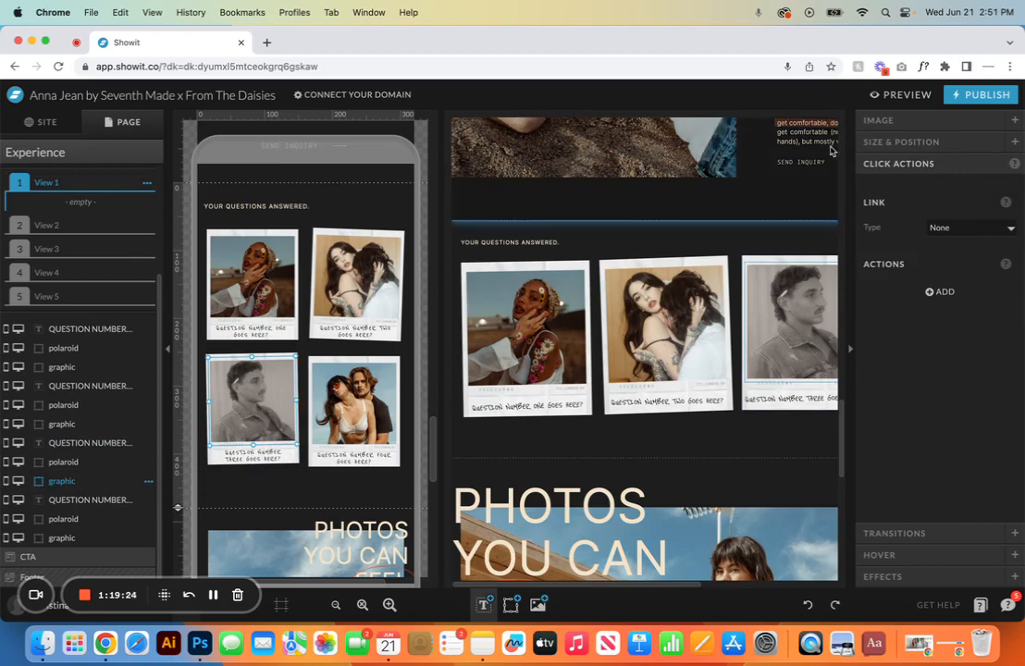
{"action": "left_click", "coordinate": [919, 127]}
{"action": "left_click", "coordinate": [945, 194]}
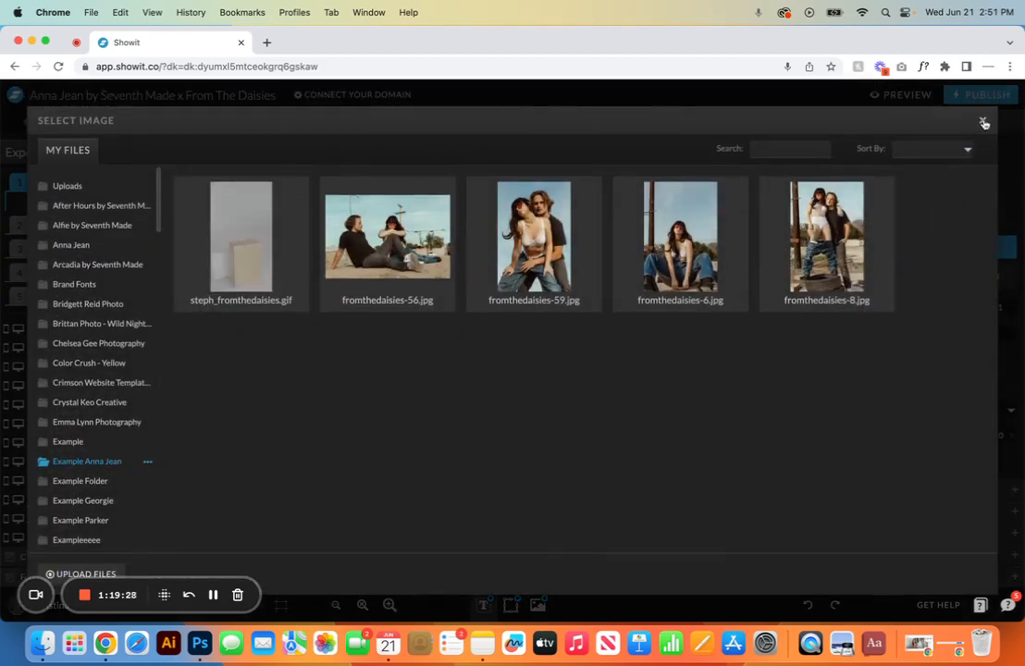
{"action": "left_click", "coordinate": [983, 123]}
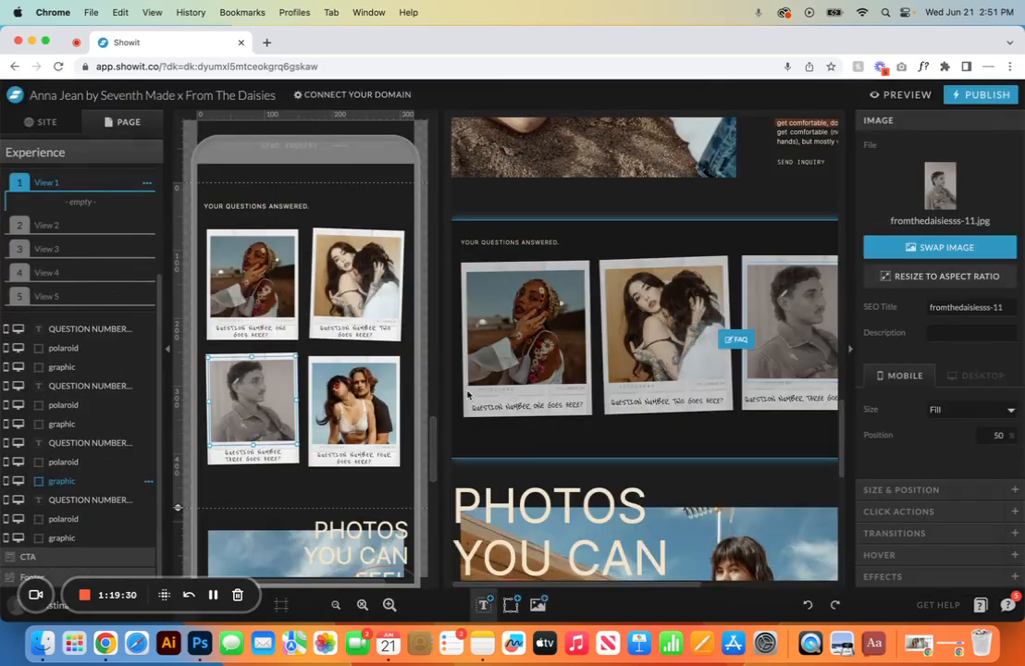
Step: Check the fourth FAQ question's canvas link and its answer text in View 5, and close that view
{"action": "left_click", "coordinate": [102, 500]}
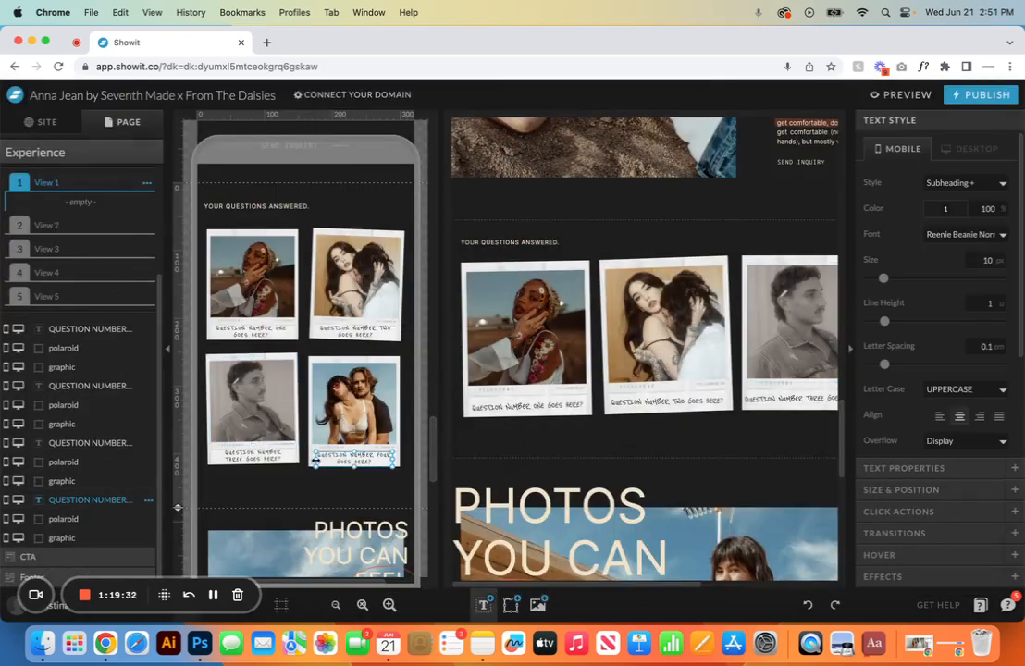
{"action": "left_click", "coordinate": [874, 509]}
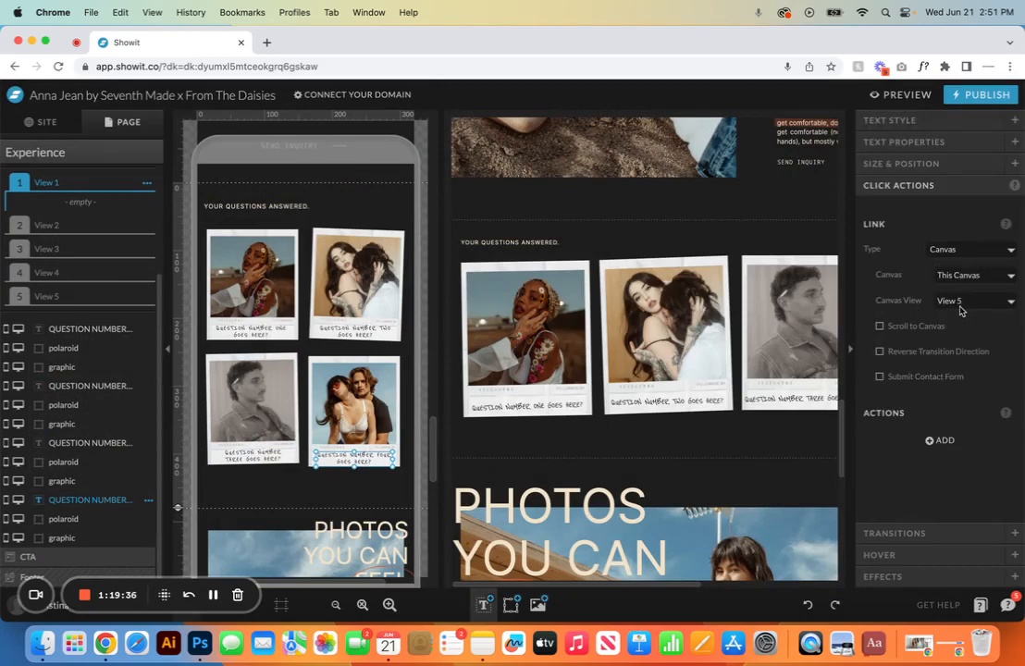
{"action": "left_click", "coordinate": [48, 295]}
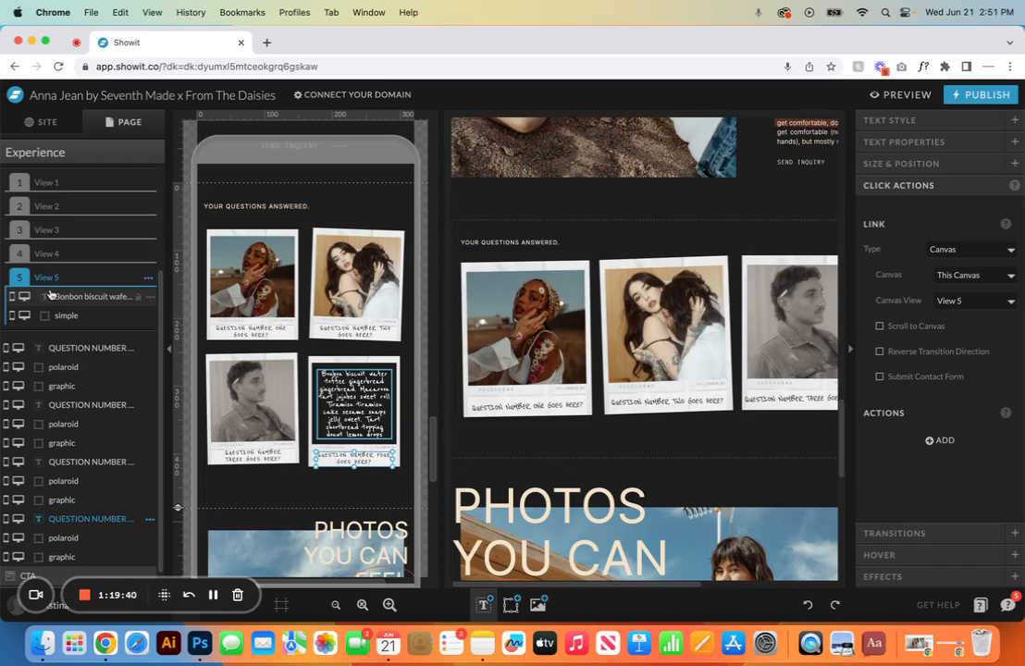
{"action": "left_click", "coordinate": [29, 281]}
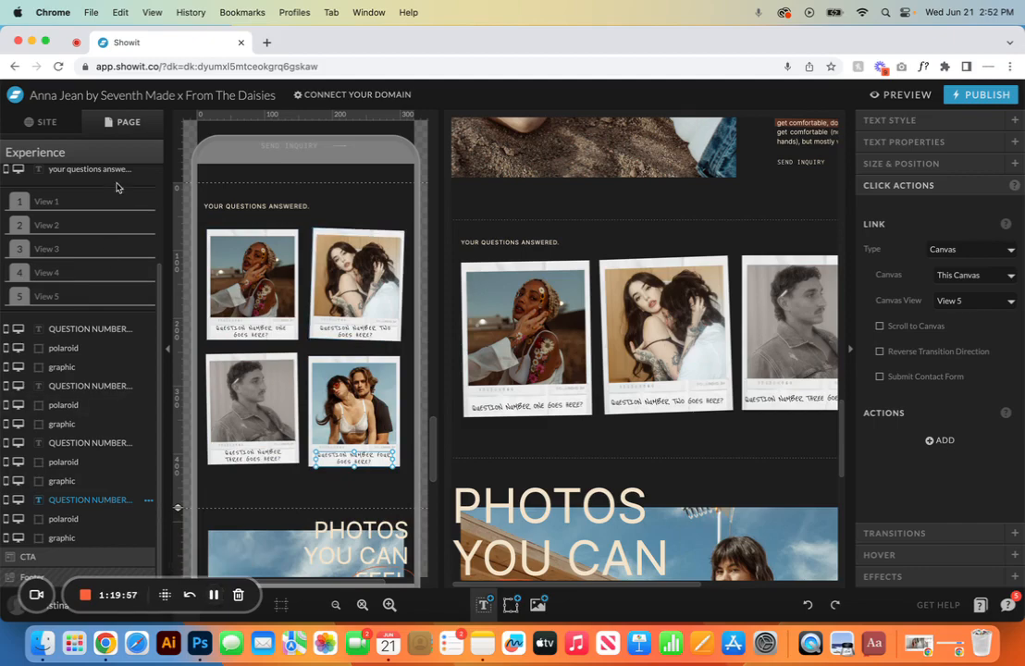
Step: Open the Contact page's Contact Form canvas and show only the desktop layout
{"action": "left_click", "coordinate": [46, 124]}
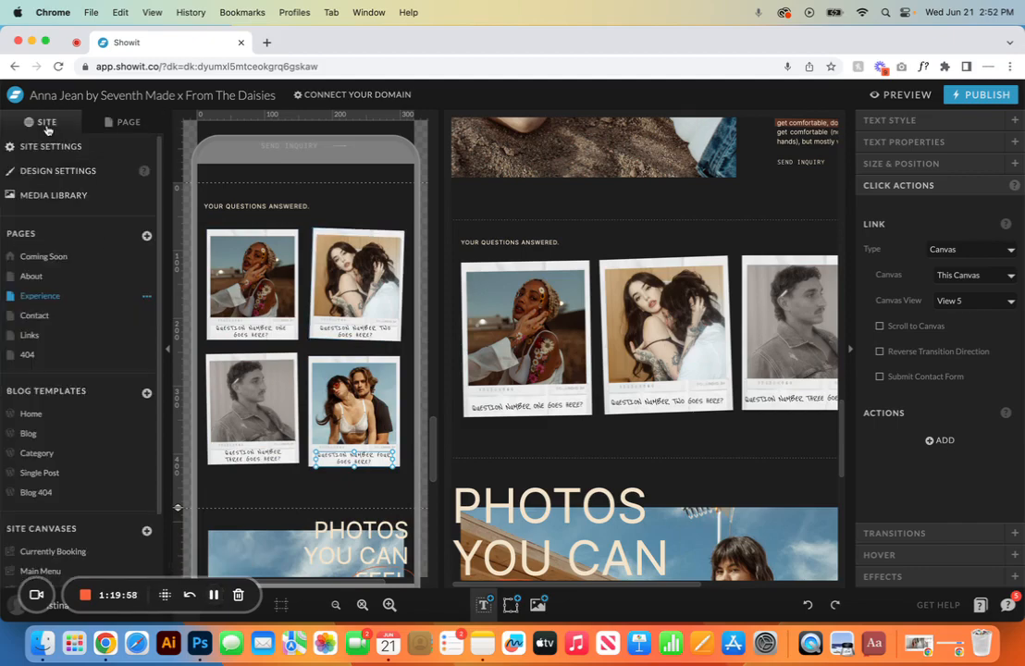
{"action": "left_click", "coordinate": [71, 316]}
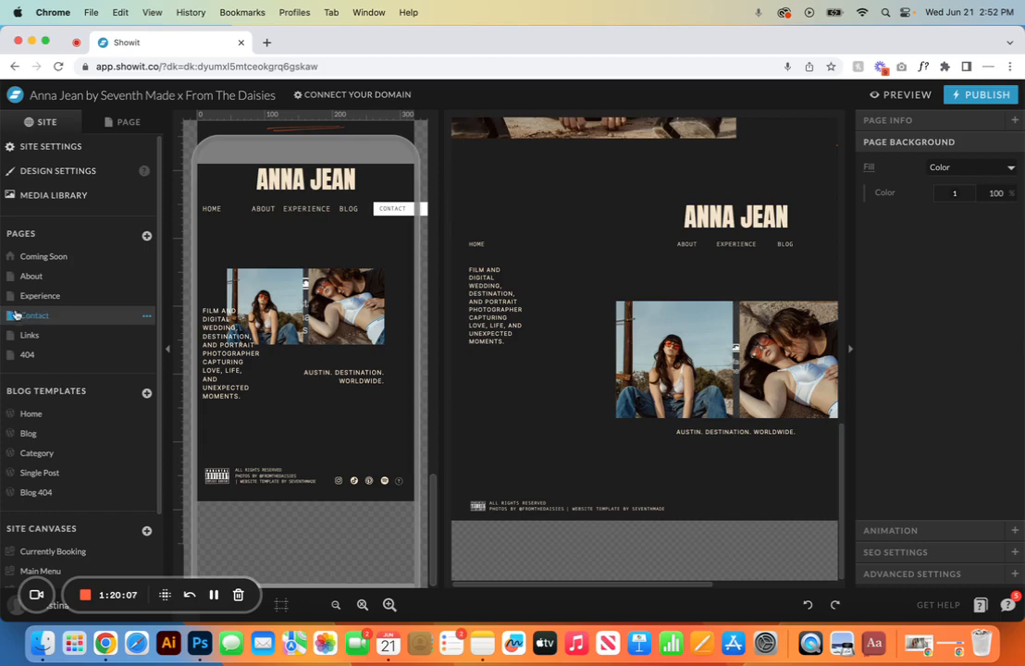
{"action": "left_click", "coordinate": [125, 124]}
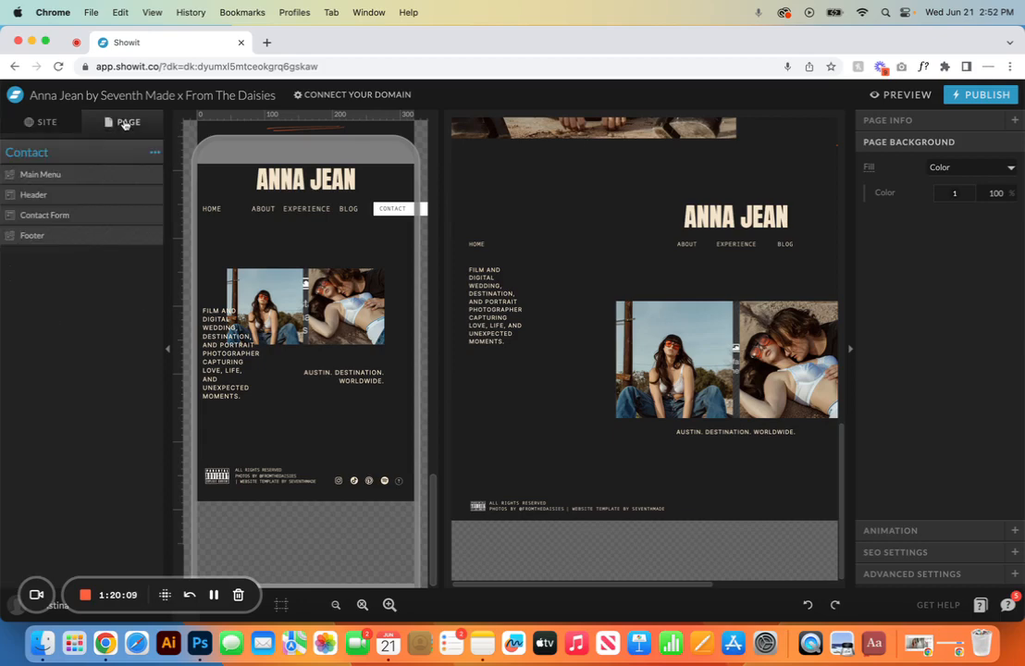
{"action": "left_click", "coordinate": [69, 216]}
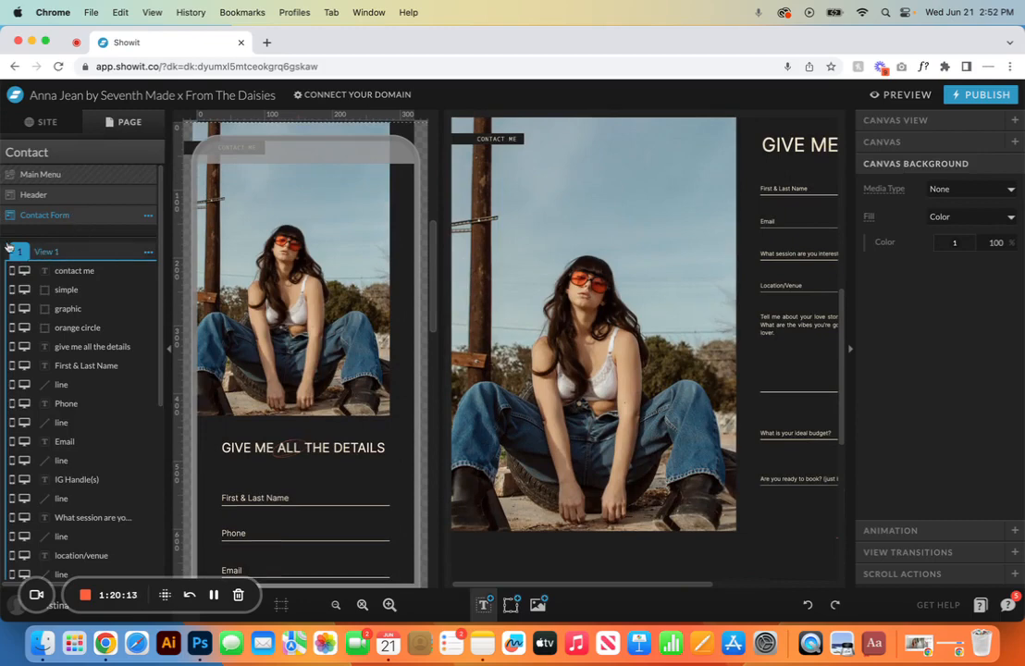
{"action": "scroll", "coordinate": [17, 392], "scroll_direction": "down", "scroll_amount": 5}
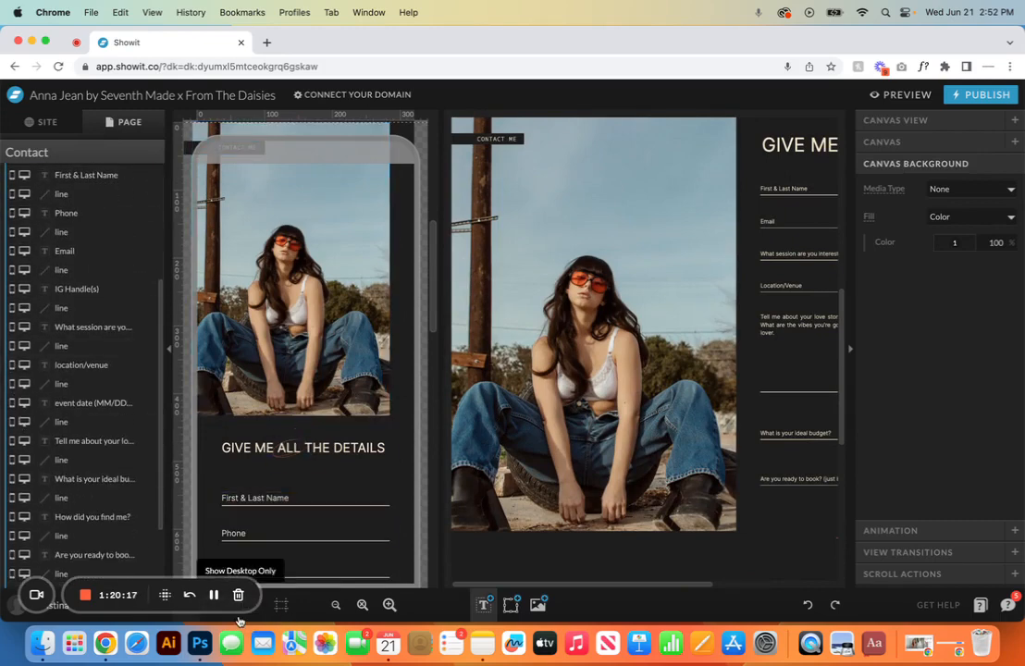
{"action": "left_click", "coordinate": [240, 604]}
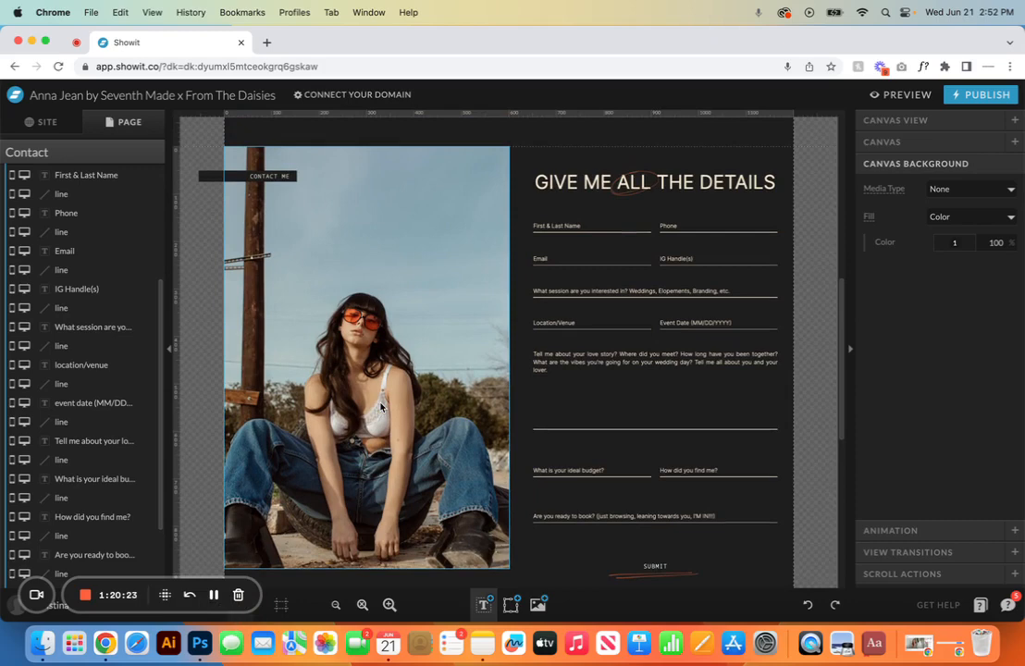
Step: Examine which canvas elements make up the contact form, from the contact me label to the Phone field and its line
{"action": "scroll", "coordinate": [97, 196], "scroll_direction": "up", "scroll_amount": 5}
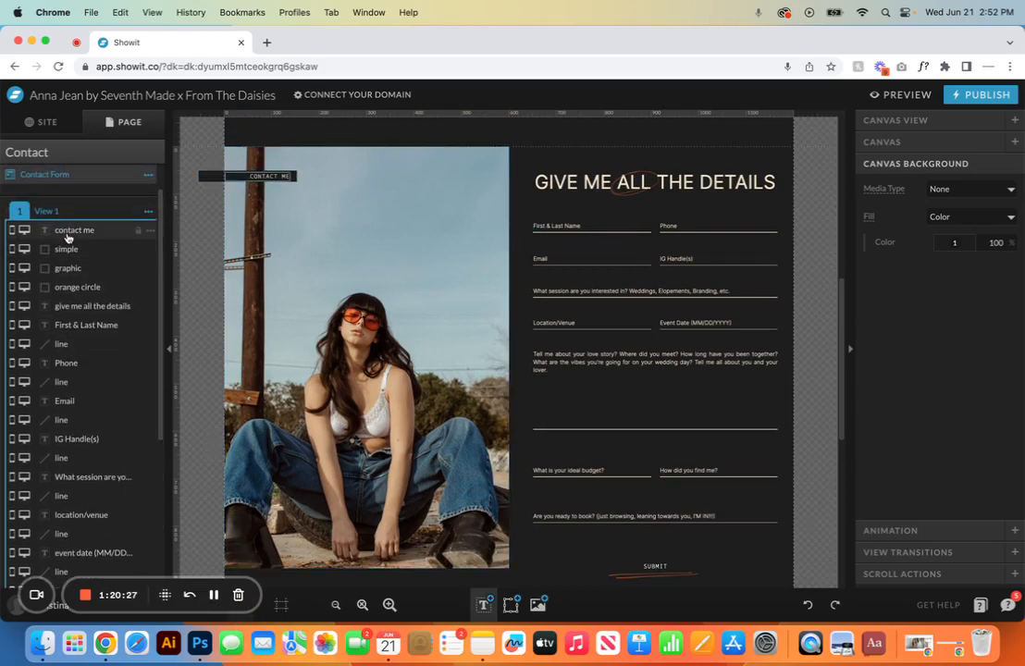
{"action": "left_click", "coordinate": [67, 232]}
{"action": "left_click", "coordinate": [69, 249]}
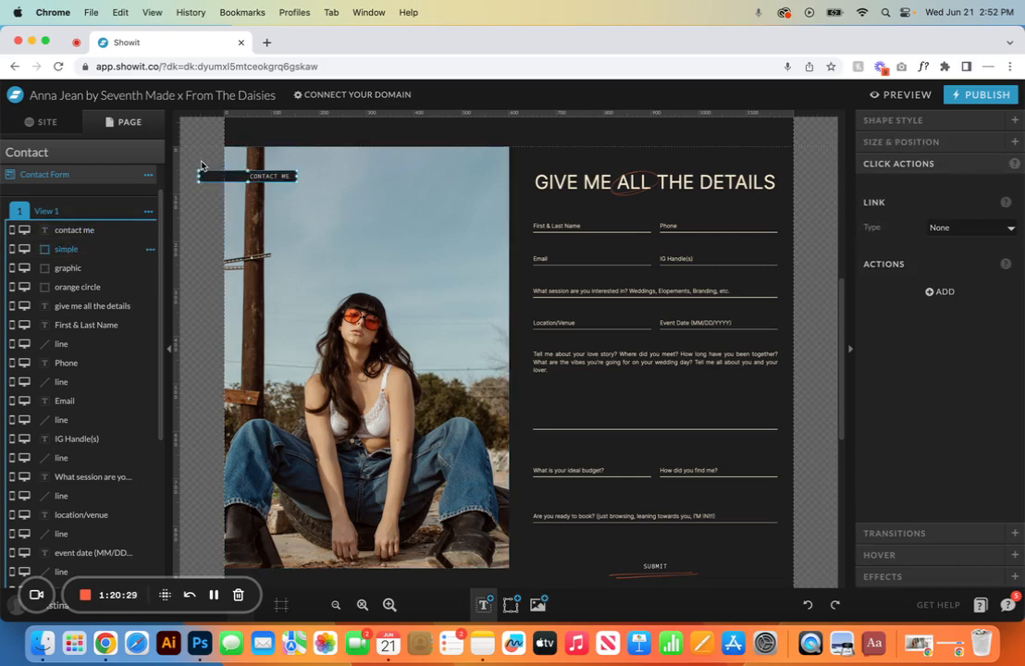
{"action": "left_click_drag", "start_coordinate": [202, 166], "coordinate": [265, 218]}
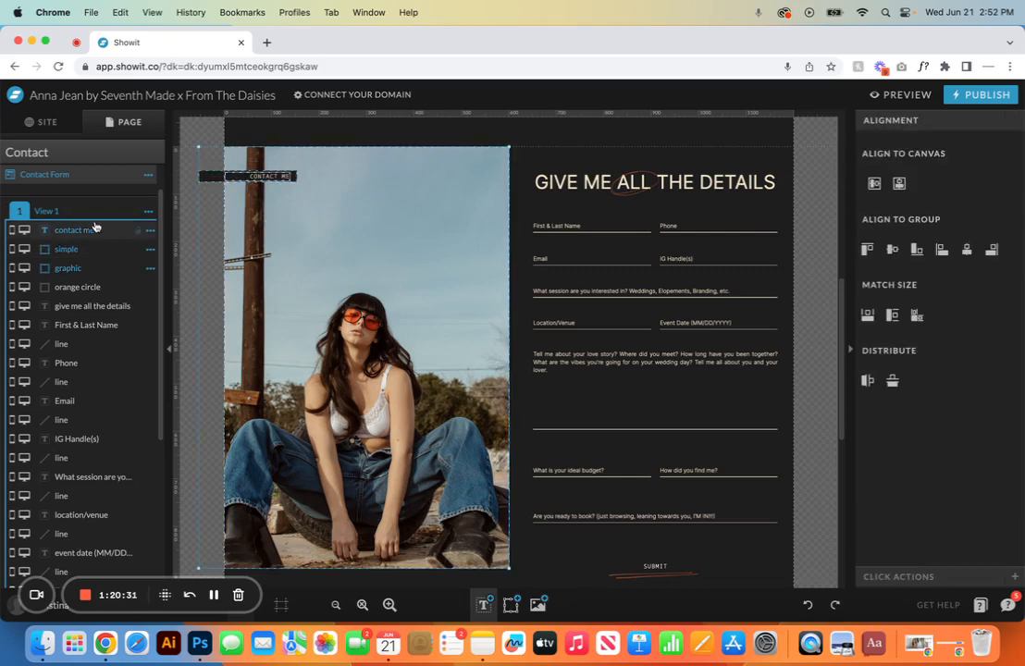
{"action": "left_click", "coordinate": [88, 287]}
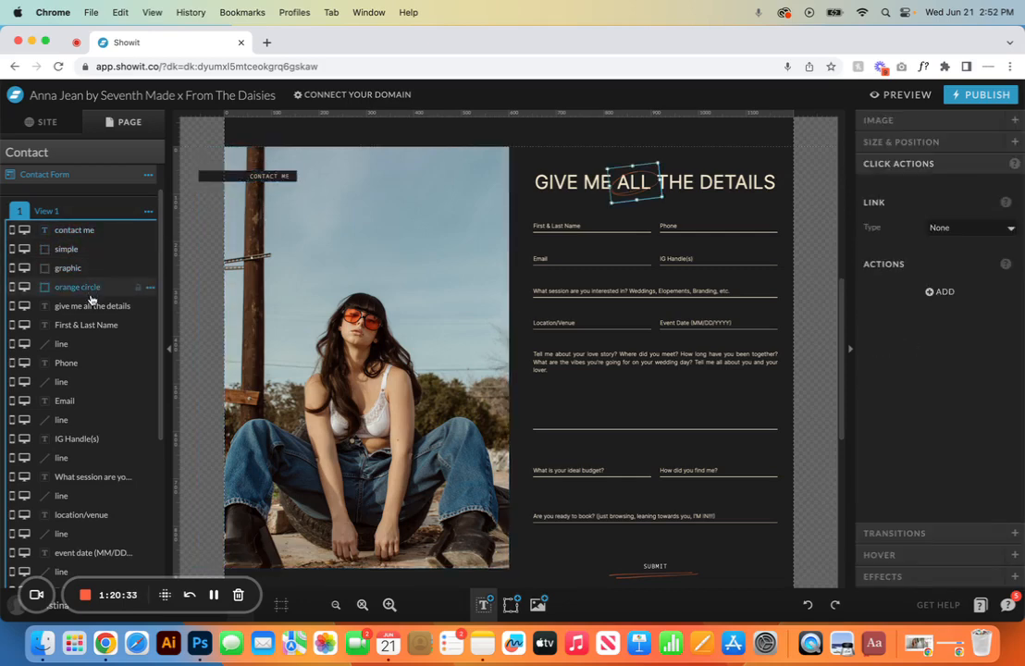
{"action": "left_click", "coordinate": [85, 307]}
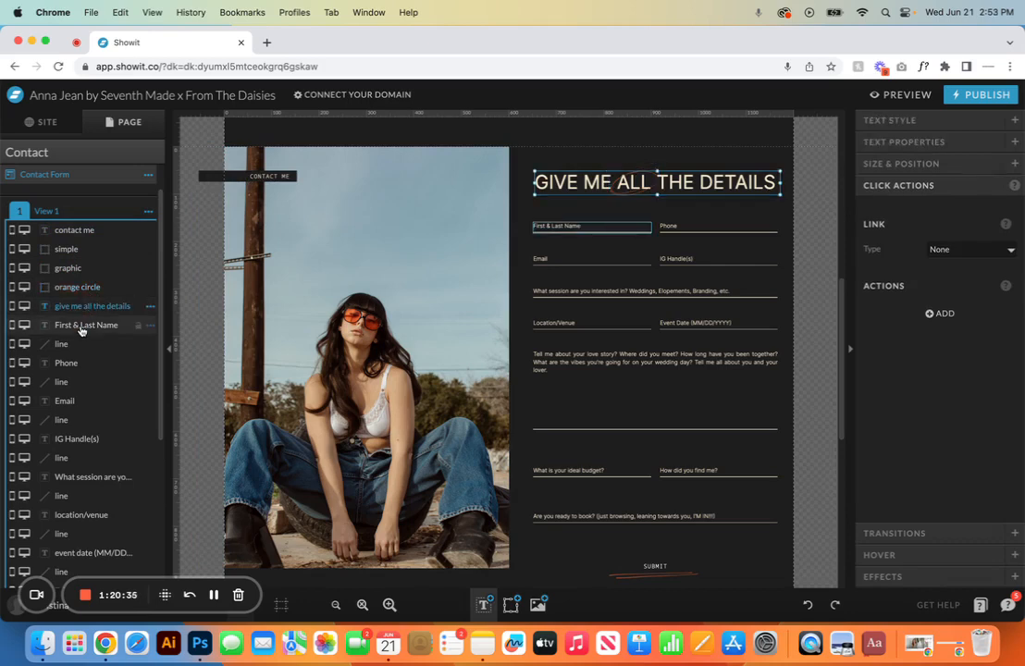
{"action": "left_click", "coordinate": [81, 326]}
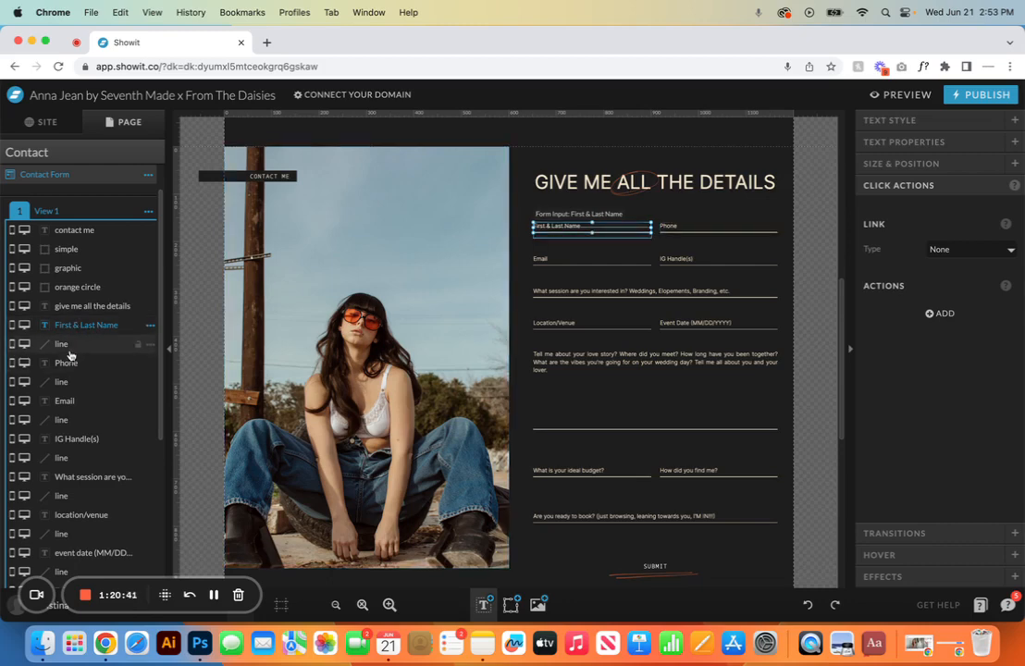
{"action": "left_click", "coordinate": [78, 345]}
{"action": "left_click", "coordinate": [88, 364]}
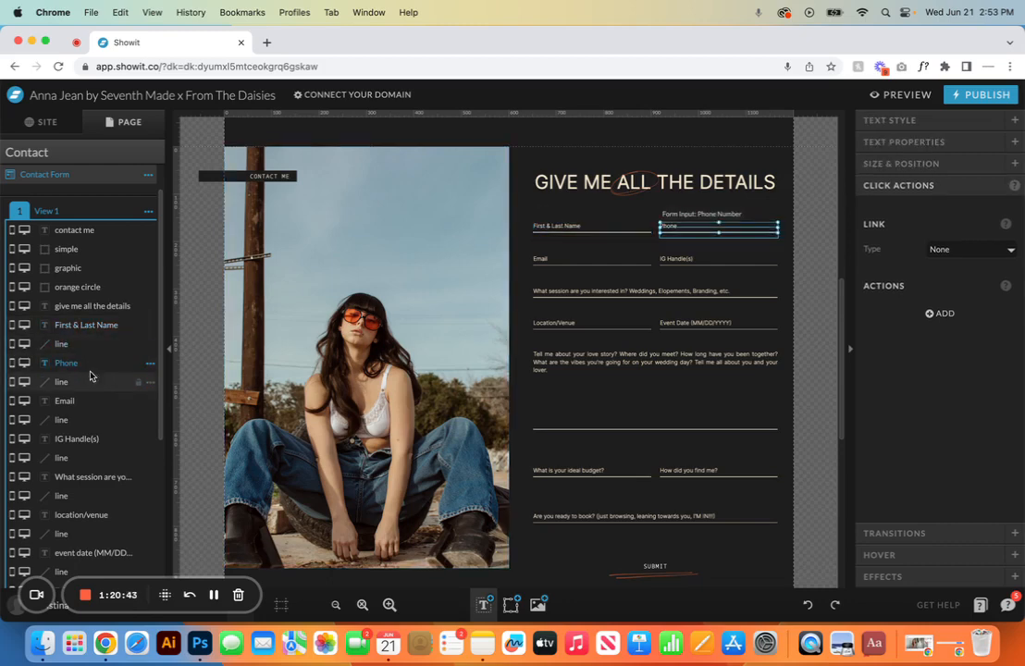
{"action": "left_click", "coordinate": [89, 382]}
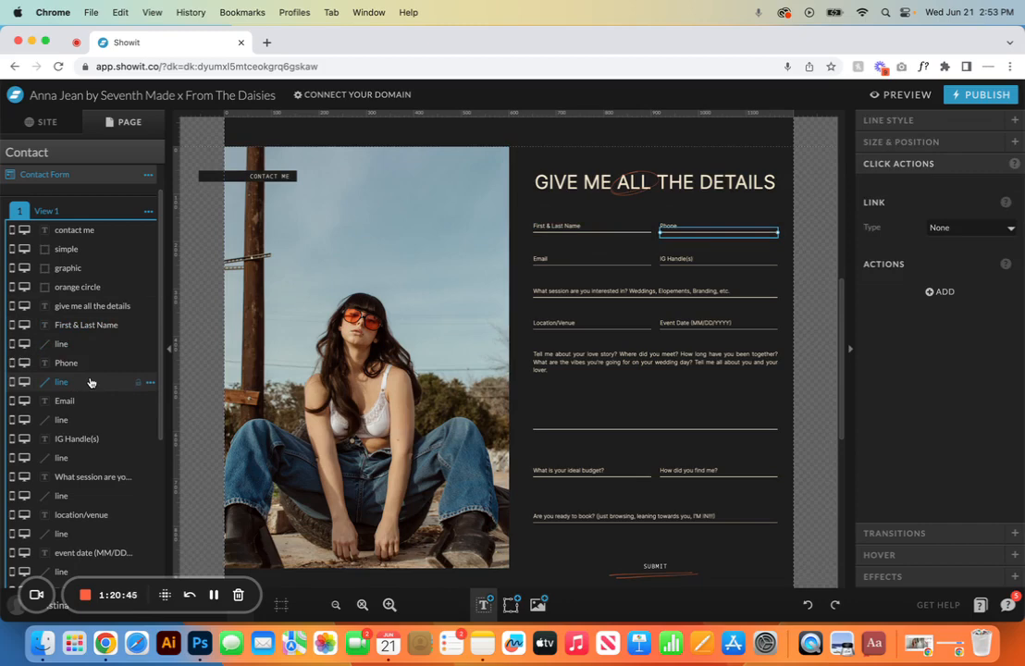
Step: Try orange color swatch 7 on the First & Last Name field's text, and restore swatch 6
{"action": "left_click", "coordinate": [544, 226]}
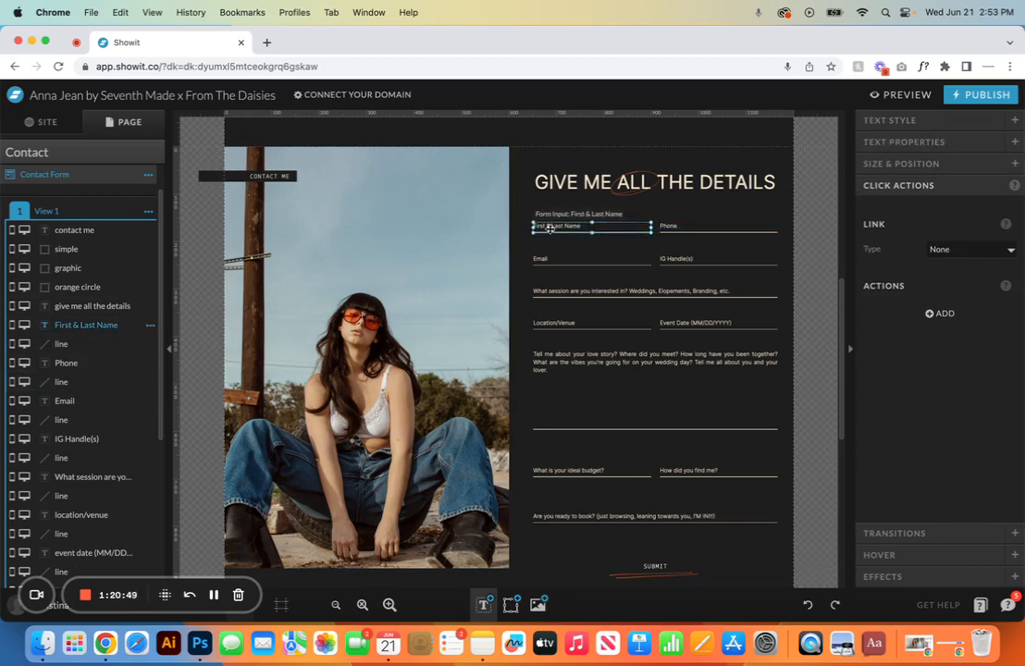
{"action": "left_click", "coordinate": [907, 125]}
{"action": "left_click", "coordinate": [944, 208]}
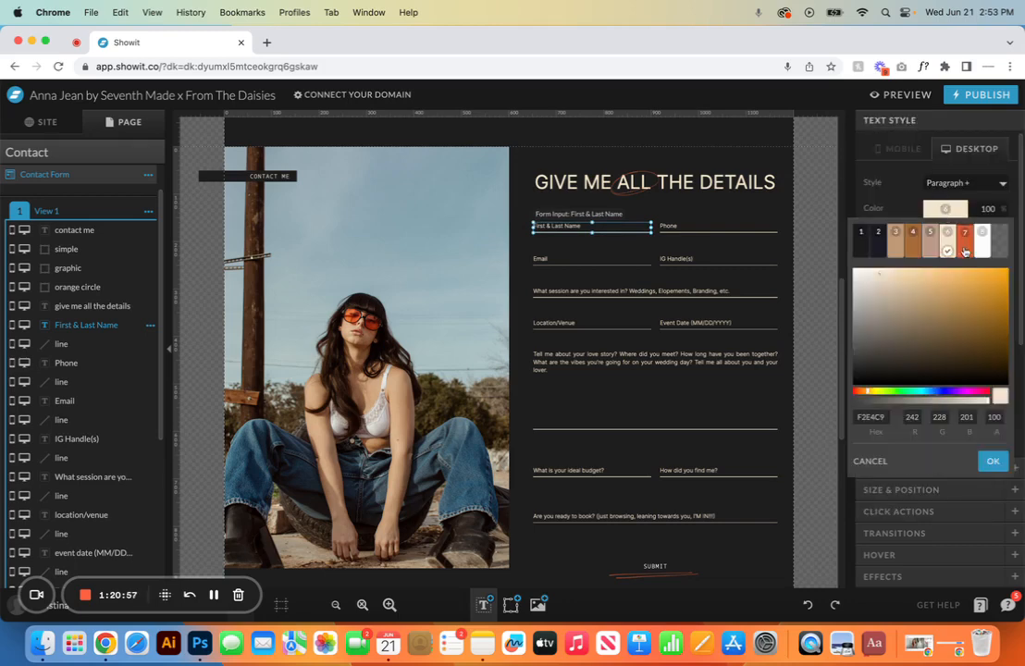
{"action": "left_click", "coordinate": [953, 236]}
{"action": "left_click", "coordinate": [948, 217]}
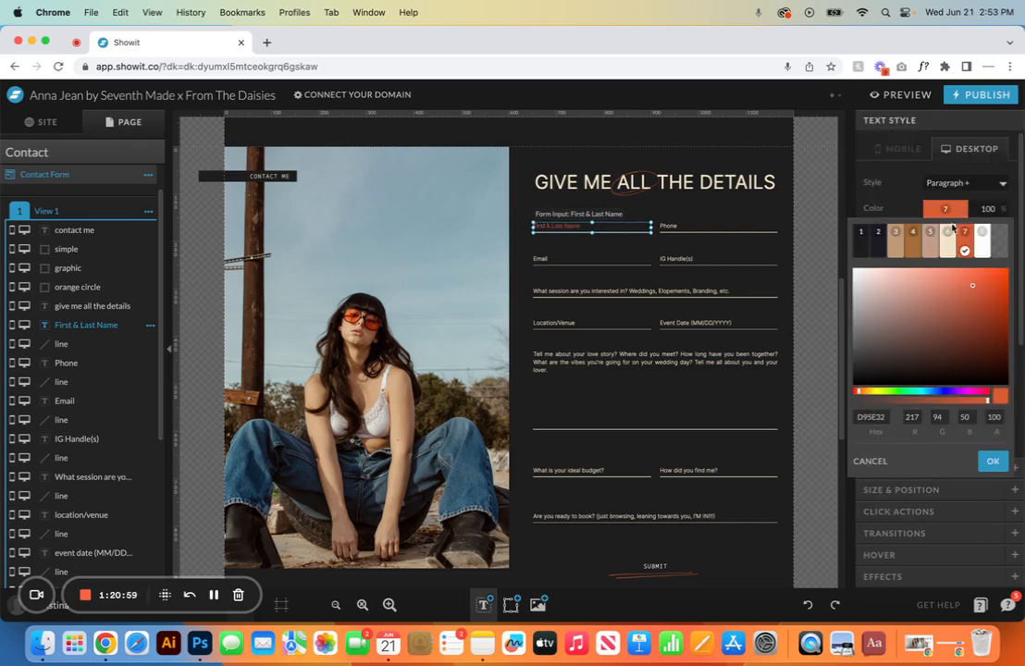
{"action": "left_click", "coordinate": [953, 238]}
Step: Try the Anton Normal font and a larger size on the First & Last Name field, and undo the changes
{"action": "left_click", "coordinate": [978, 235]}
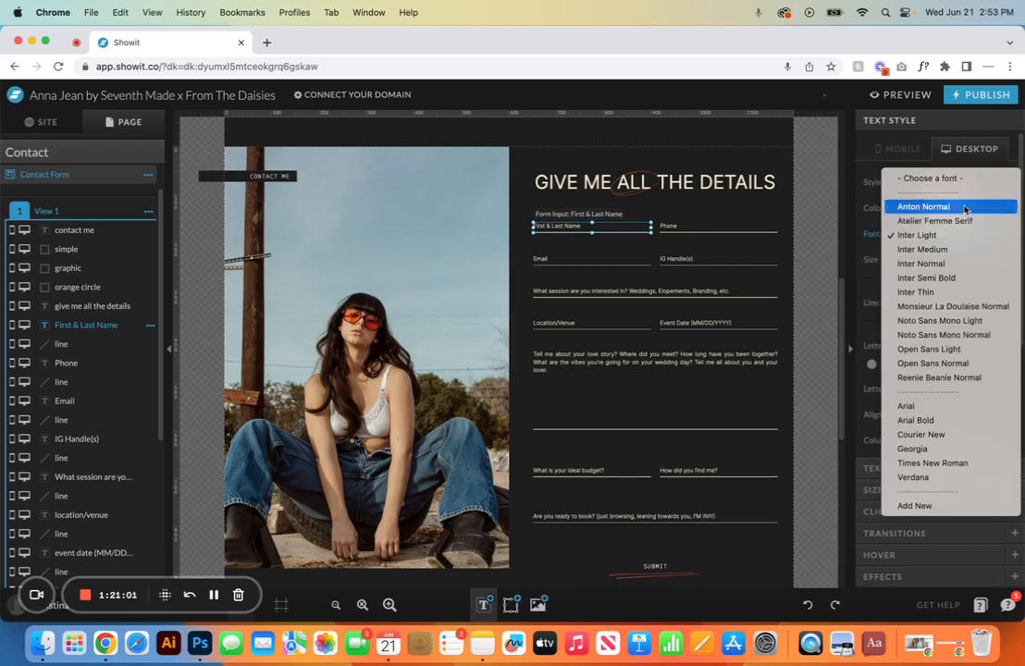
{"action": "left_click", "coordinate": [962, 208]}
{"action": "left_click", "coordinate": [998, 257]}
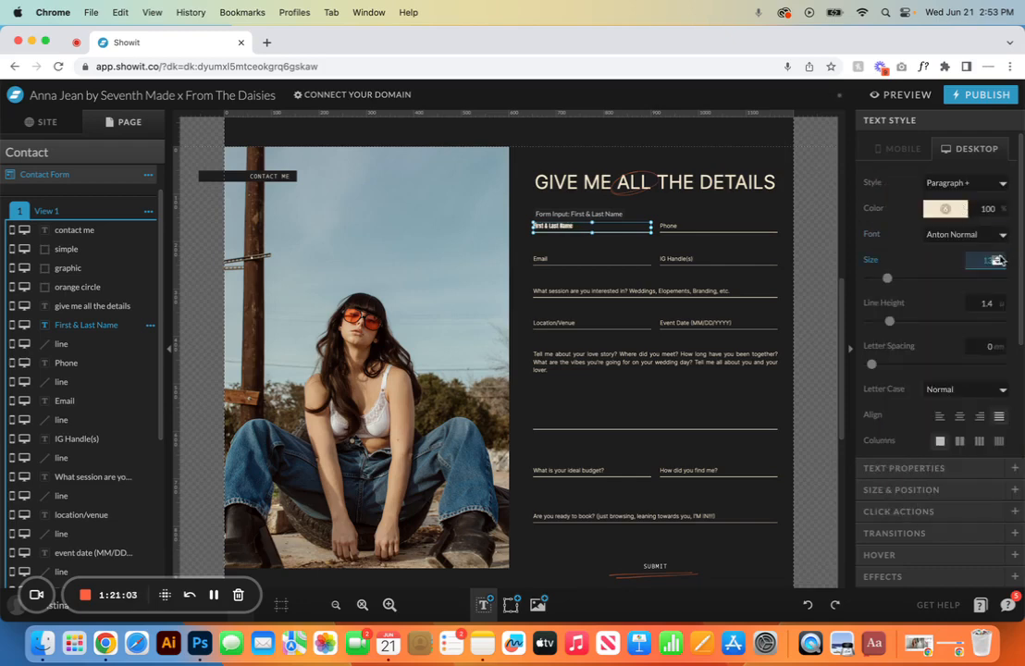
{"action": "left_click", "coordinate": [998, 257]}
{"action": "left_click", "coordinate": [997, 257]}
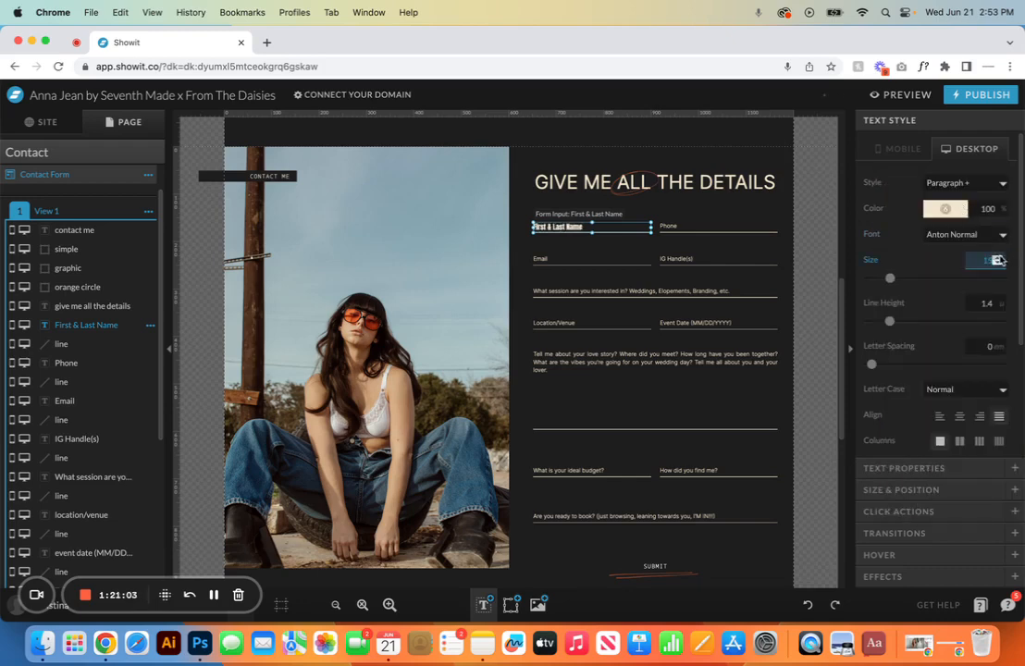
{"action": "left_click", "coordinate": [808, 604]}
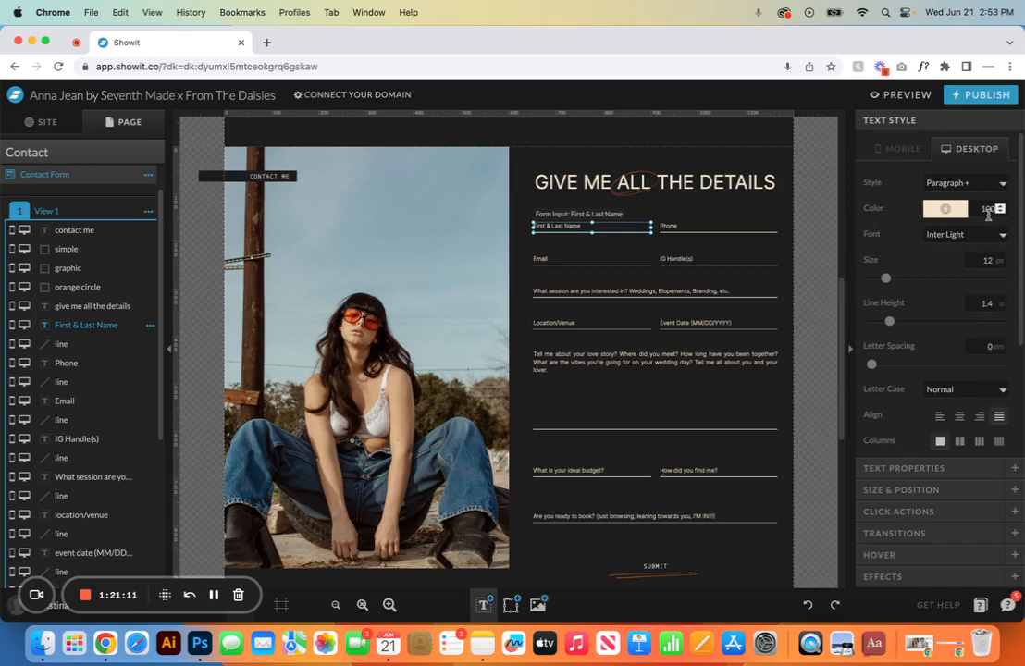
Step: Examine the contact form input options and labels of the First & Last Name, Email and Phone fields
{"action": "left_click", "coordinate": [932, 472]}
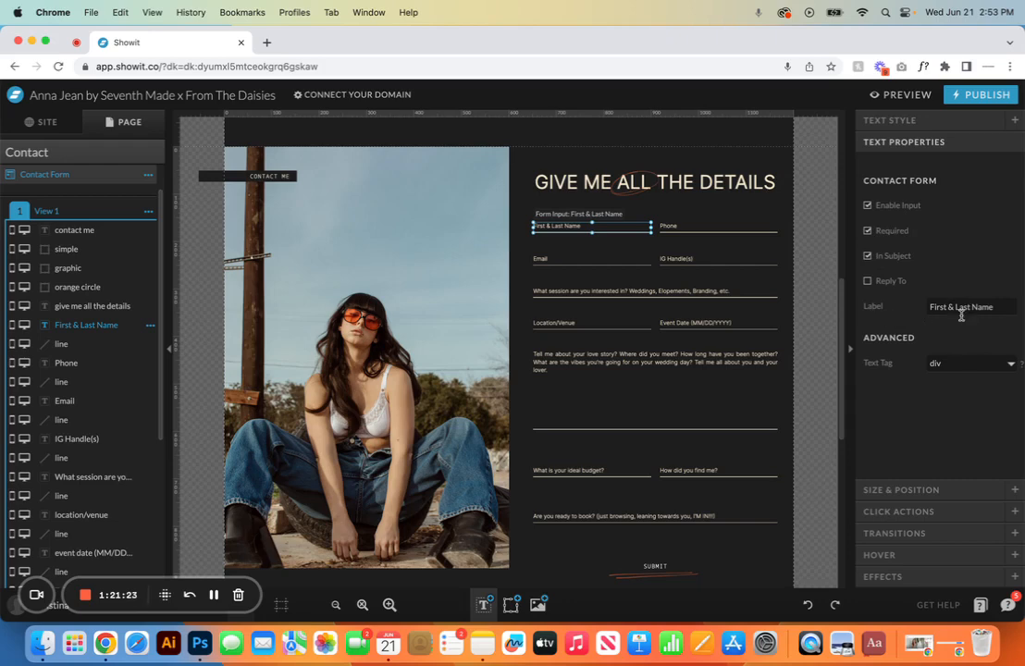
{"action": "left_click", "coordinate": [620, 259]}
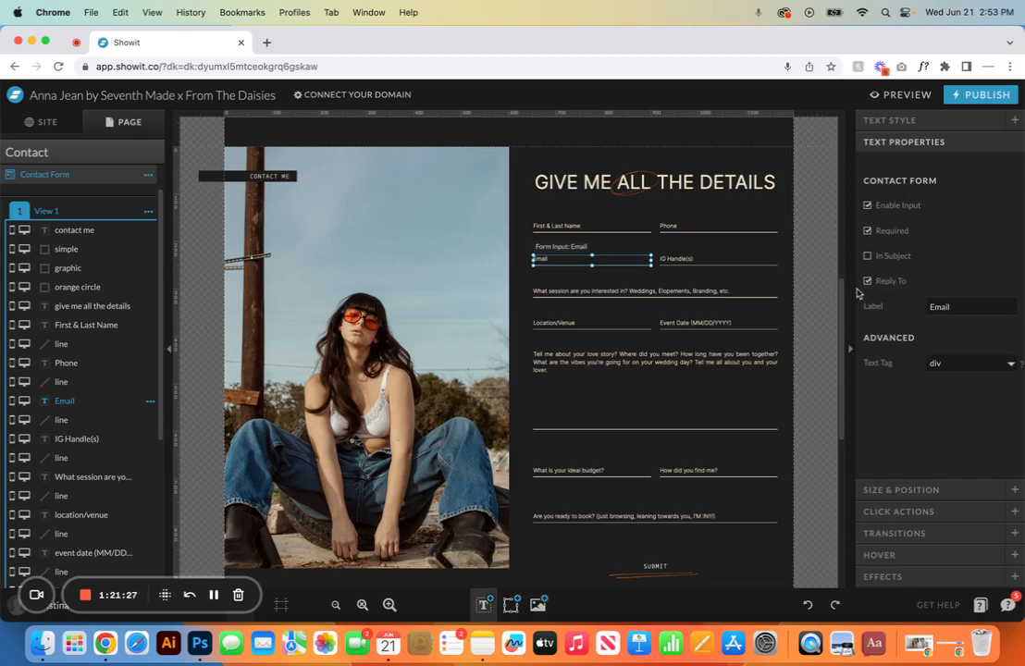
{"action": "left_click", "coordinate": [730, 229]}
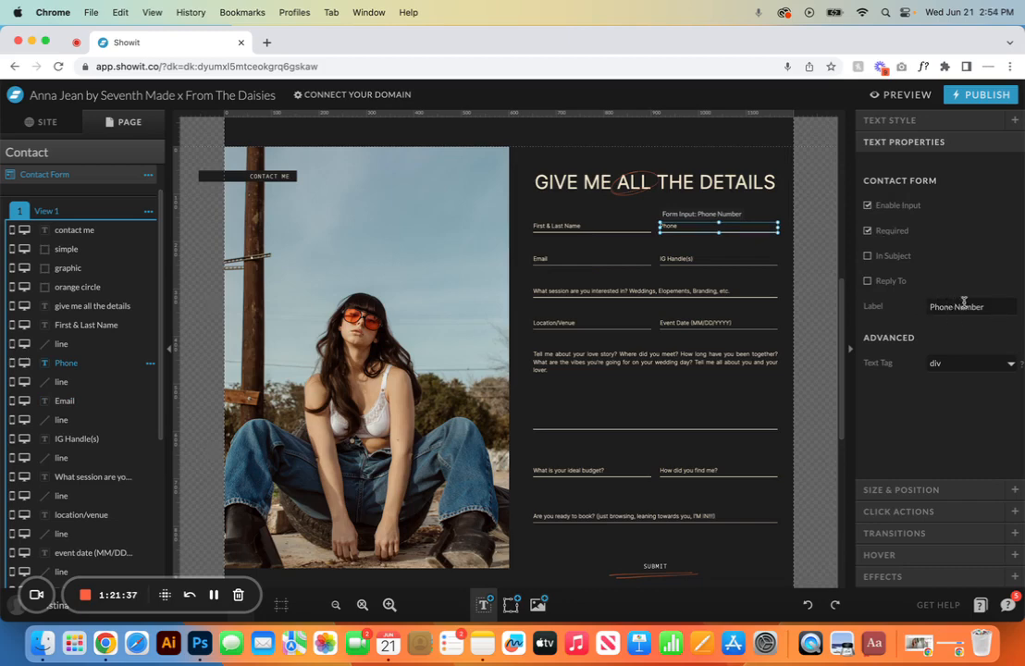
Step: Replace the Phone field's text with "Partner's Name" and set its form label to "Partner's name"
{"action": "double_click", "coordinate": [713, 226]}
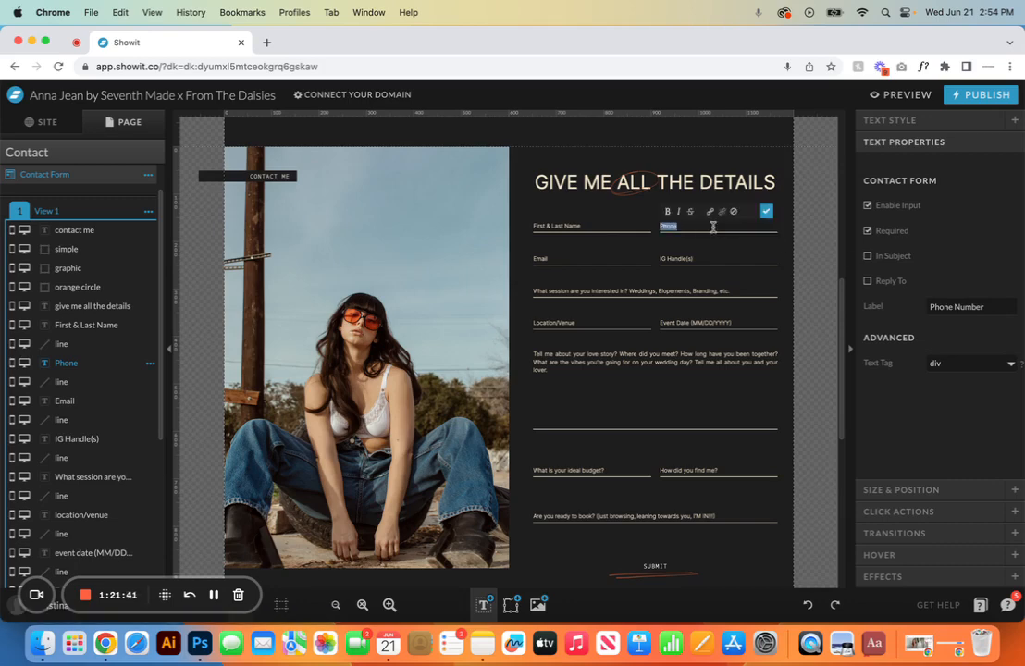
{"action": "type", "text": "P"}
{"action": "left_click", "coordinate": [1001, 306]}
{"action": "type", "text": "P"}
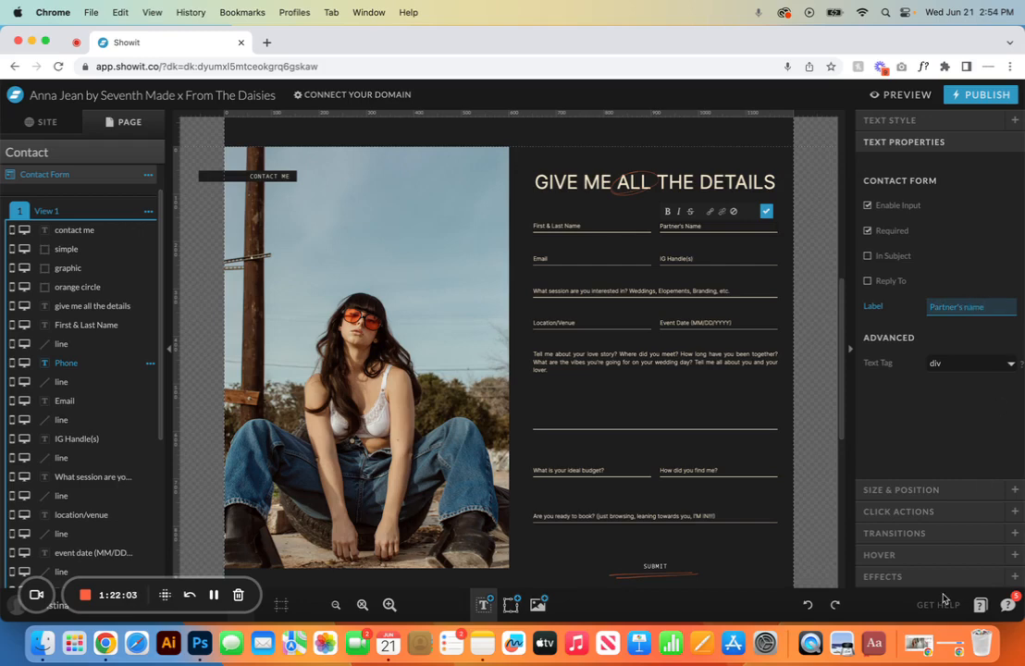
Step: Undo the Partner's Name changes on the Phone field
{"action": "left_click", "coordinate": [807, 604]}
{"action": "left_click", "coordinate": [808, 605]}
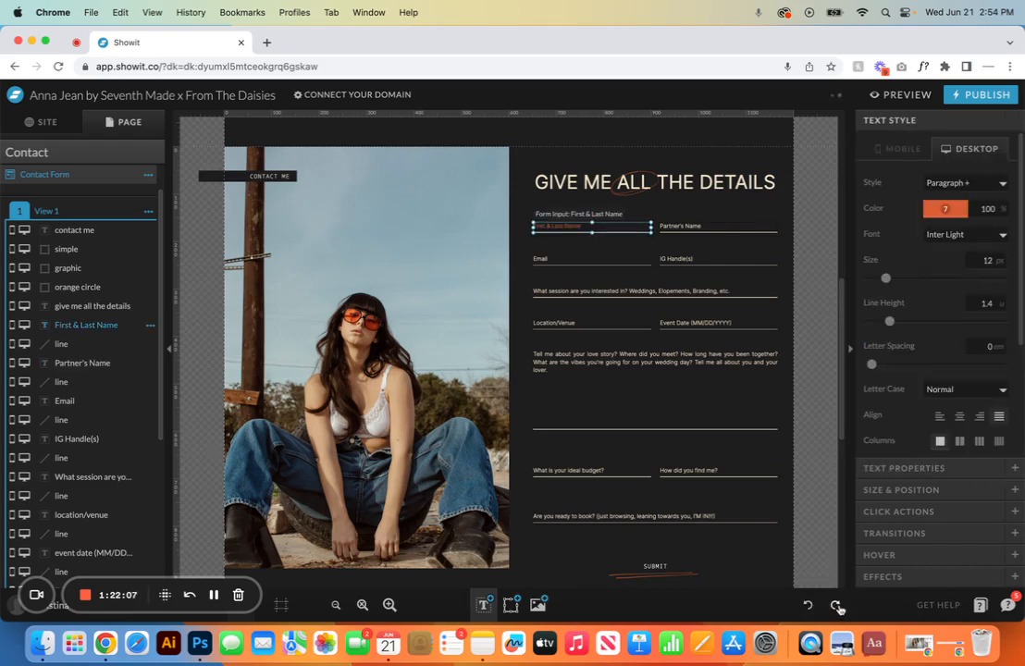
{"action": "left_click", "coordinate": [808, 606]}
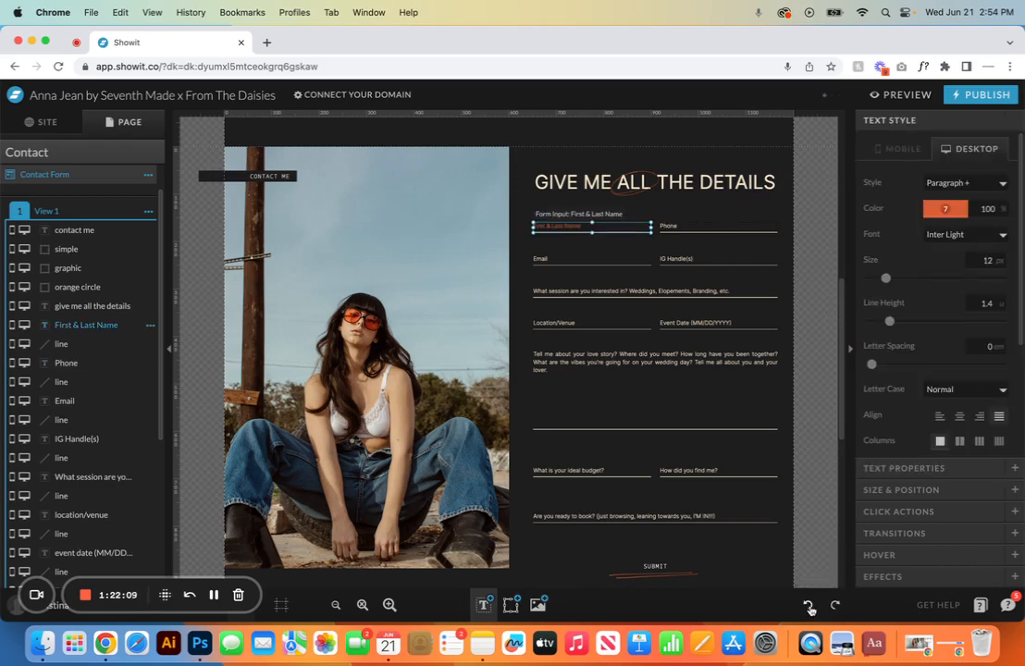
{"action": "left_click", "coordinate": [808, 606]}
Step: Inspect the contact form options and full label of the "What session are you interested in?" field
{"action": "left_click", "coordinate": [723, 226]}
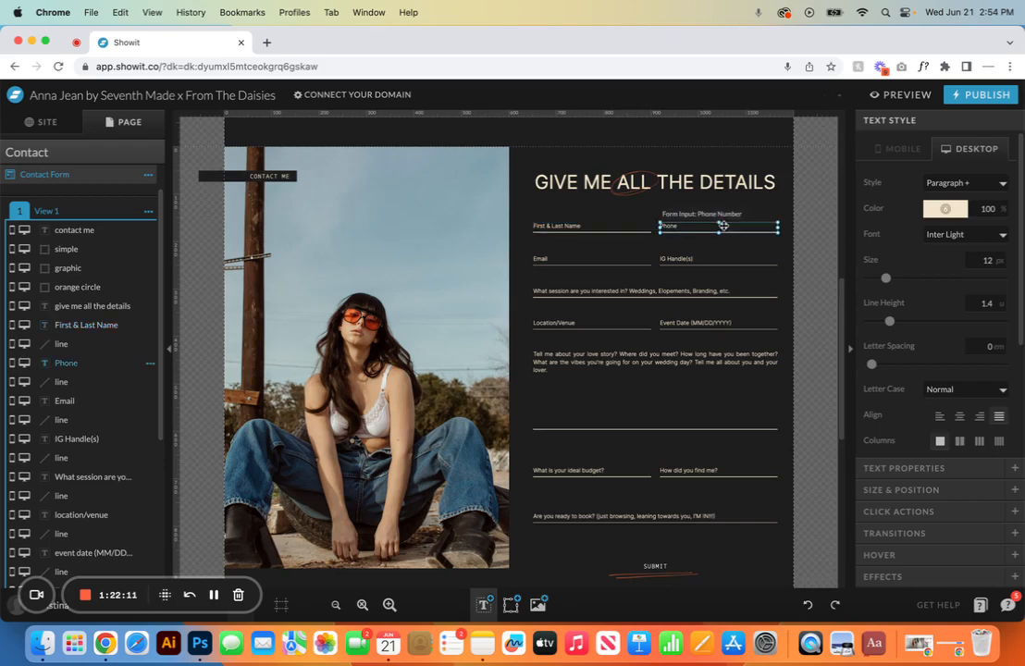
{"action": "left_click", "coordinate": [592, 259]}
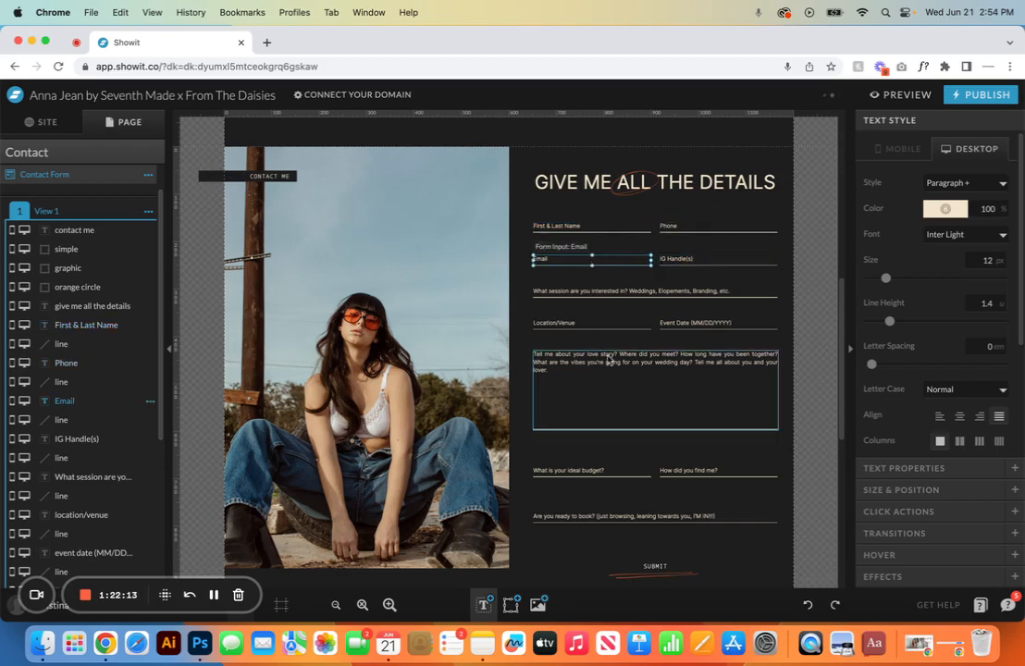
{"action": "left_click", "coordinate": [606, 292]}
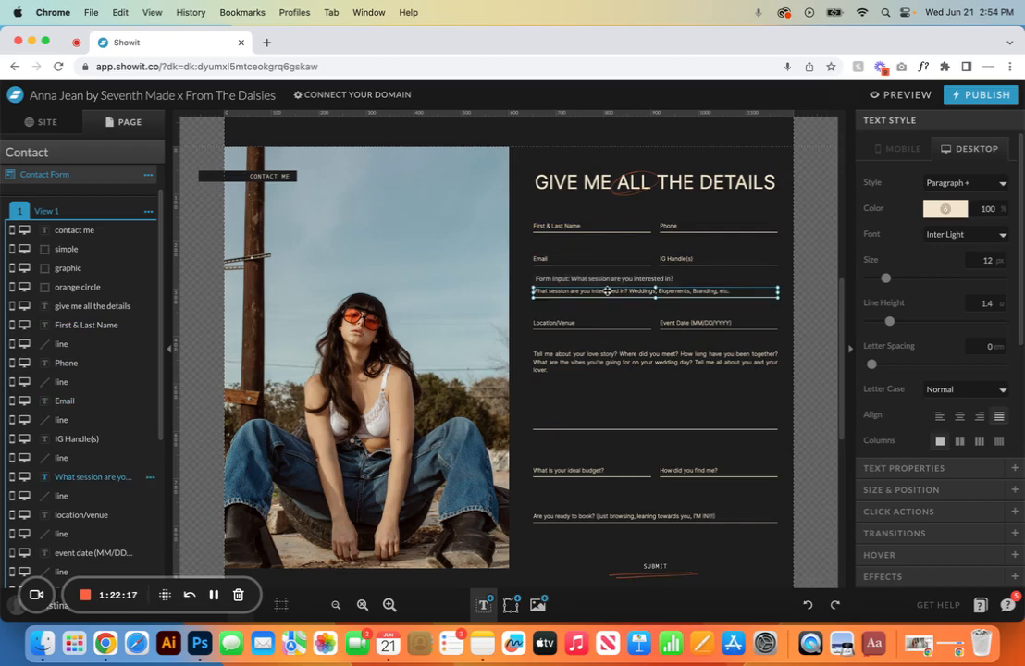
{"action": "left_click", "coordinate": [879, 470]}
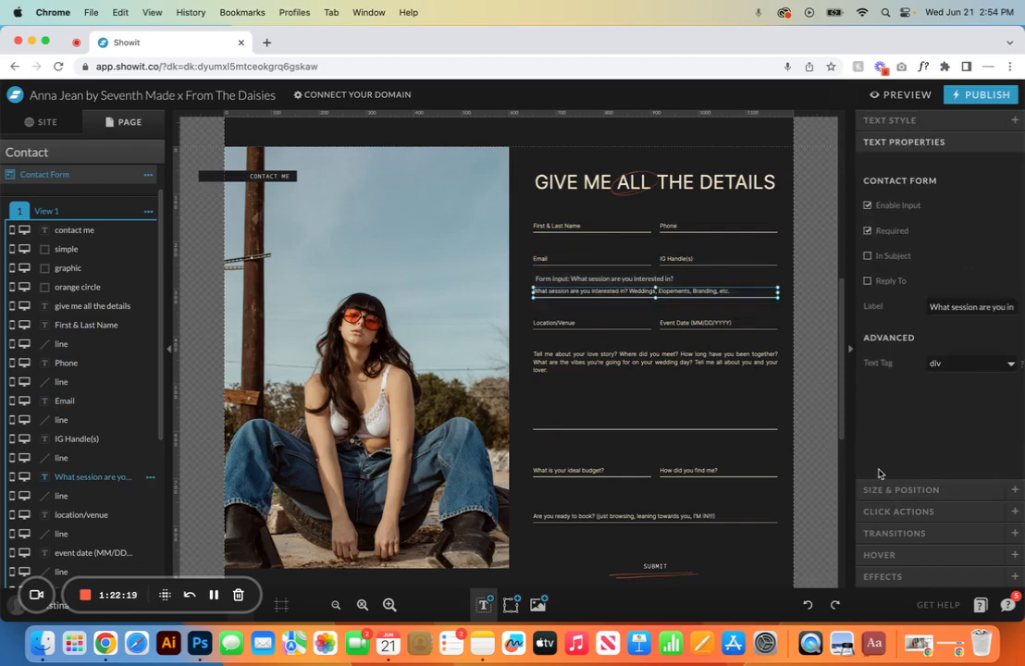
{"action": "left_click_drag", "start_coordinate": [929, 306], "coordinate": [1021, 306]}
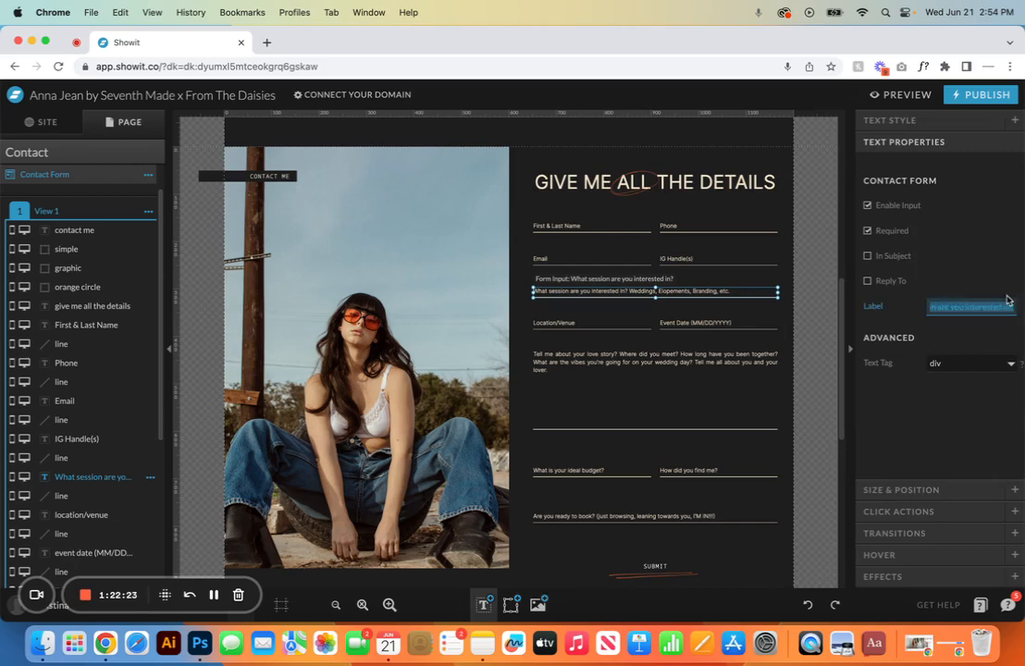
Step: Hide the "What is your ideal budget?" field and its line on both mobile and desktop
{"action": "scroll", "coordinate": [592, 407], "scroll_direction": "down", "scroll_amount": 5}
{"action": "left_click", "coordinate": [606, 420]}
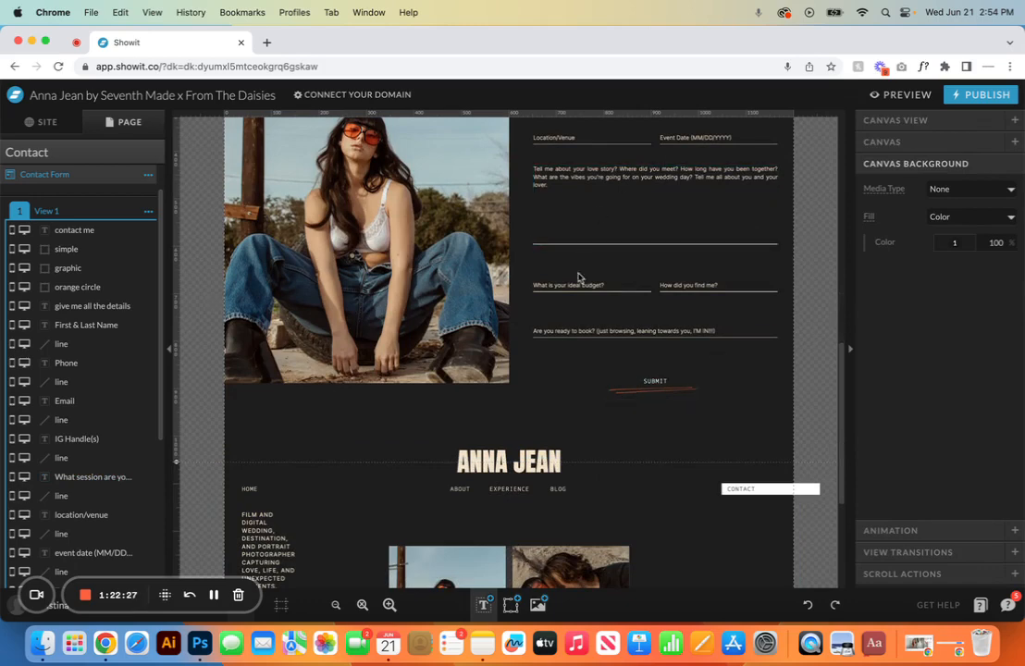
{"action": "left_click_drag", "start_coordinate": [579, 273], "coordinate": [702, 359]}
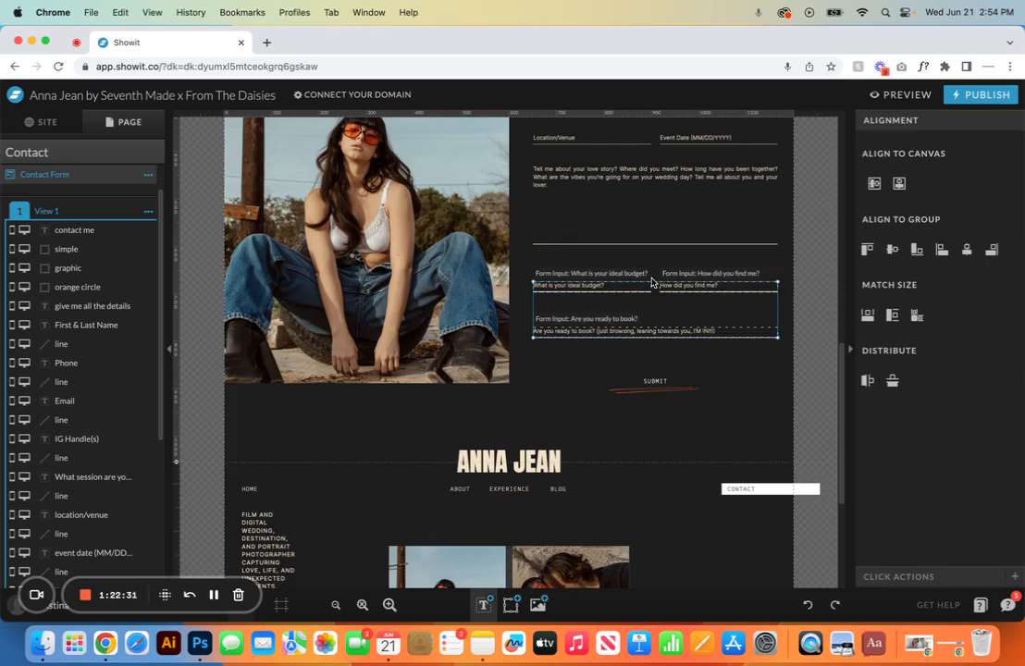
{"action": "scroll", "coordinate": [9, 397], "scroll_direction": "down", "scroll_amount": 5}
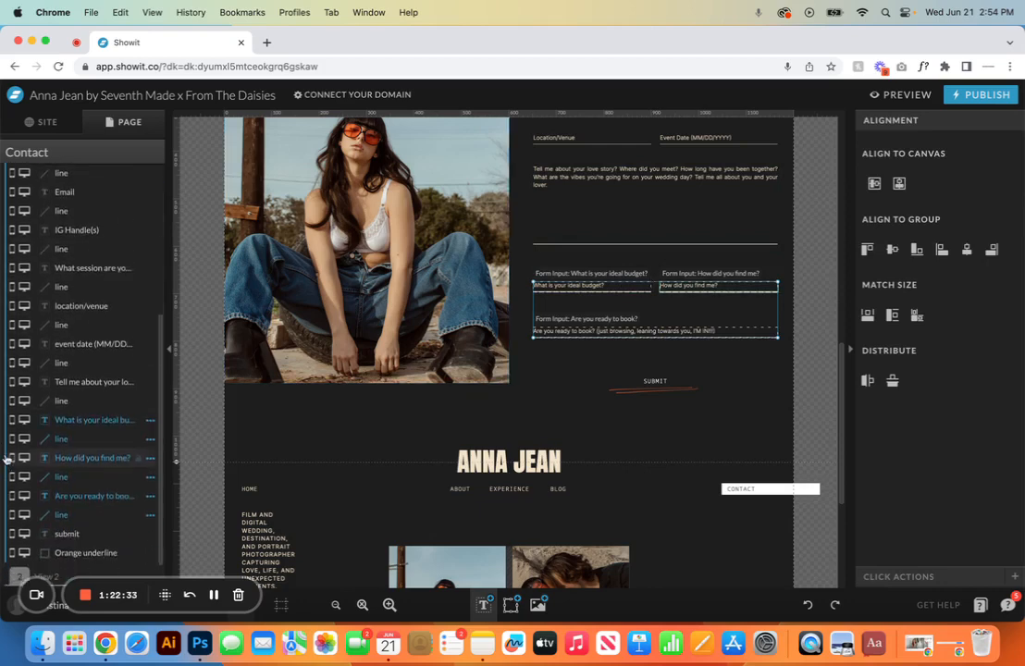
{"action": "left_click", "coordinate": [12, 407]}
{"action": "left_click", "coordinate": [25, 408]}
{"action": "left_click", "coordinate": [24, 430]}
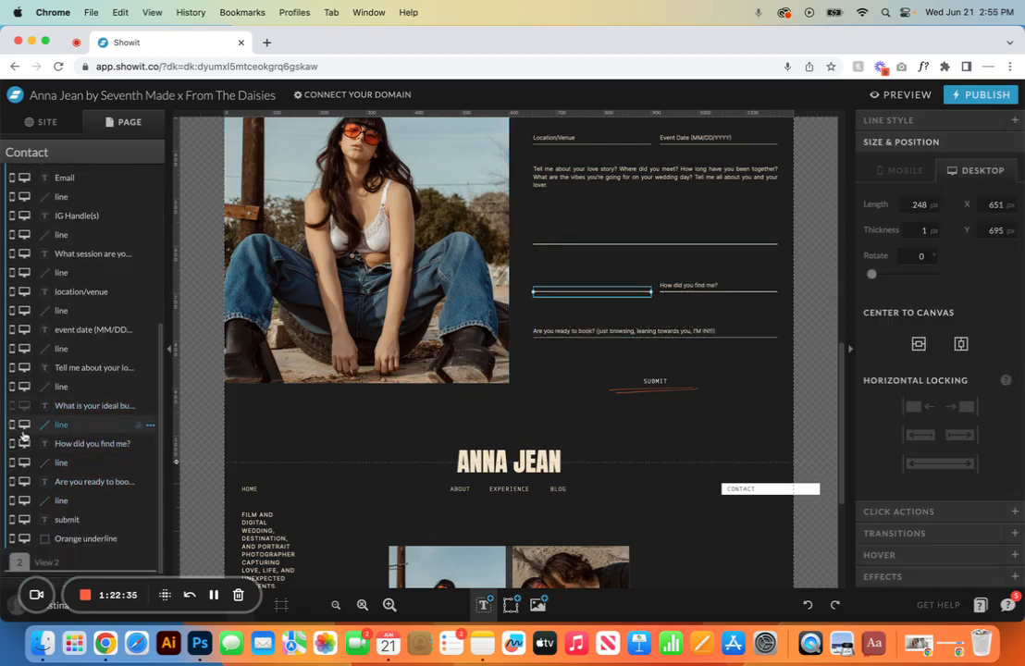
{"action": "left_click", "coordinate": [13, 426]}
{"action": "left_click", "coordinate": [26, 426]}
Step: Hide the "How did you find me?" and "Are you ready to book?" fields with their lines on mobile and desktop
{"action": "left_click", "coordinate": [26, 446]}
{"action": "left_click", "coordinate": [13, 446]}
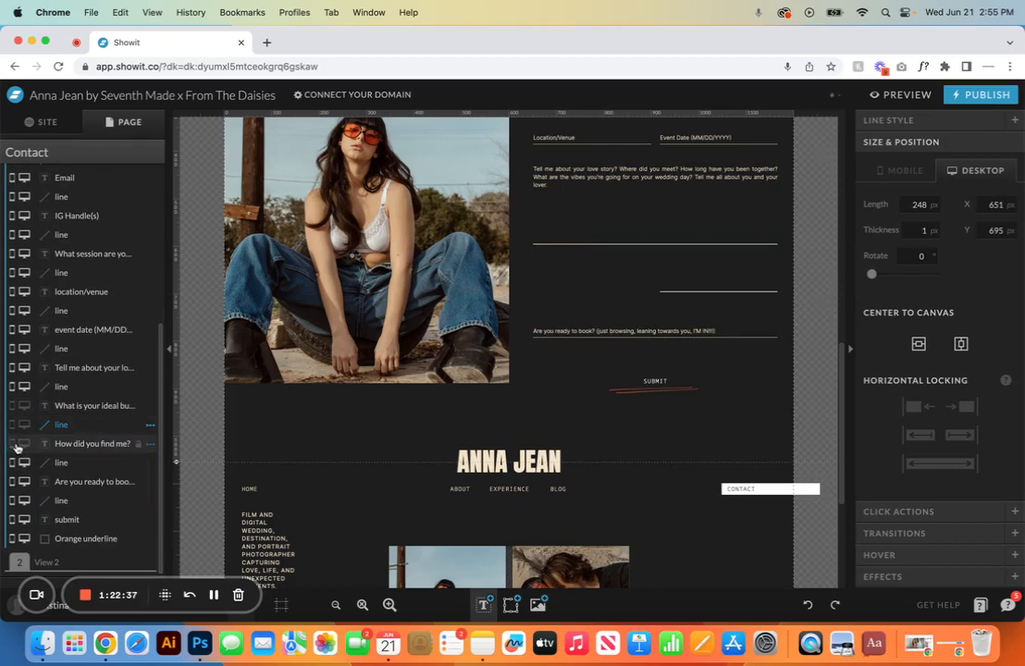
{"action": "left_click", "coordinate": [25, 464]}
{"action": "left_click", "coordinate": [12, 481]}
{"action": "left_click", "coordinate": [25, 481]}
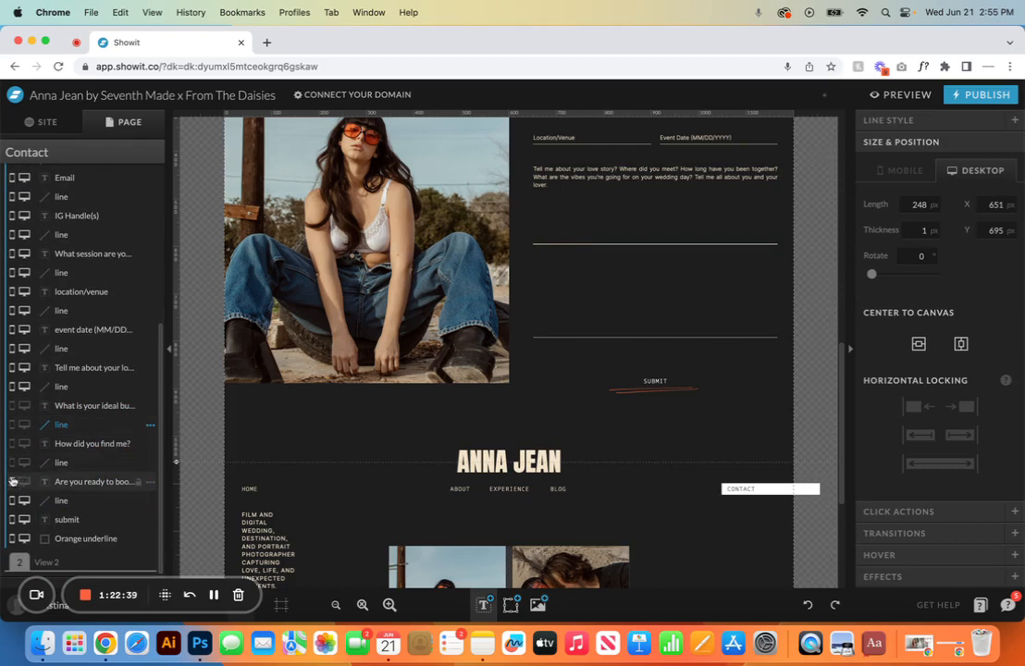
{"action": "left_click", "coordinate": [25, 501]}
{"action": "left_click", "coordinate": [14, 500]}
Step: Move the desktop Submit text together with its orange underline up beneath the love story field's line
{"action": "left_click", "coordinate": [13, 519]}
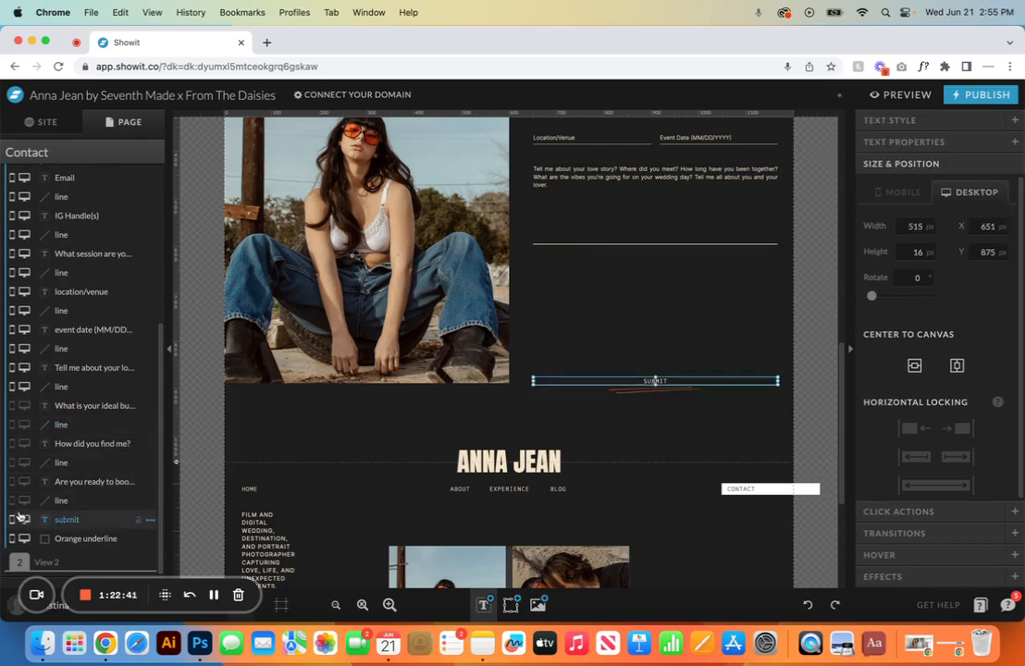
{"action": "left_click", "coordinate": [26, 520]}
{"action": "left_click", "coordinate": [26, 520]}
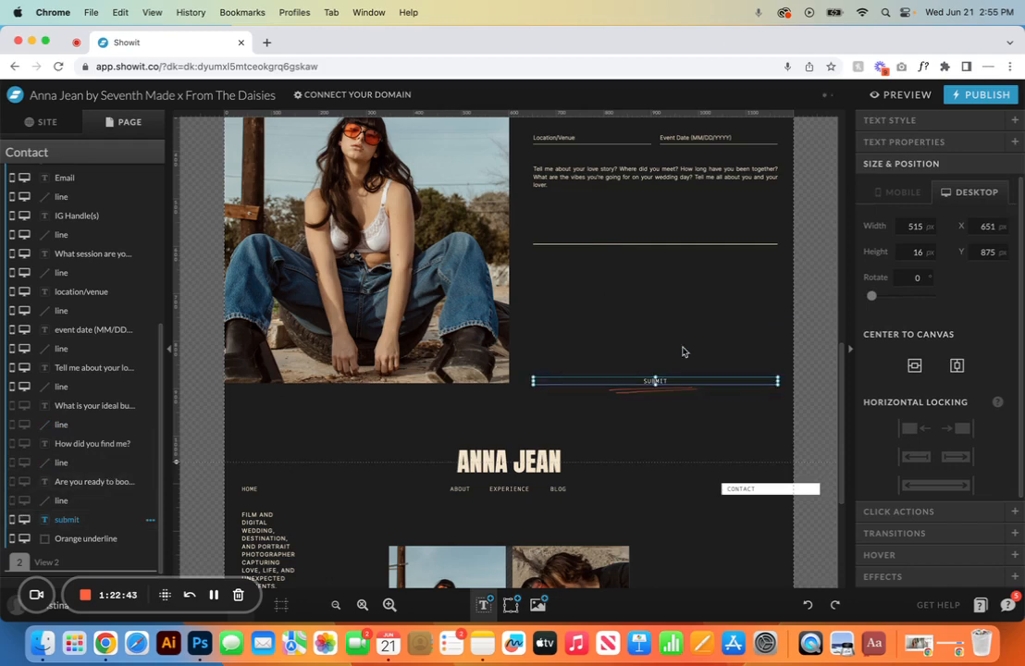
{"action": "left_click", "coordinate": [654, 388], "text": "shift"}
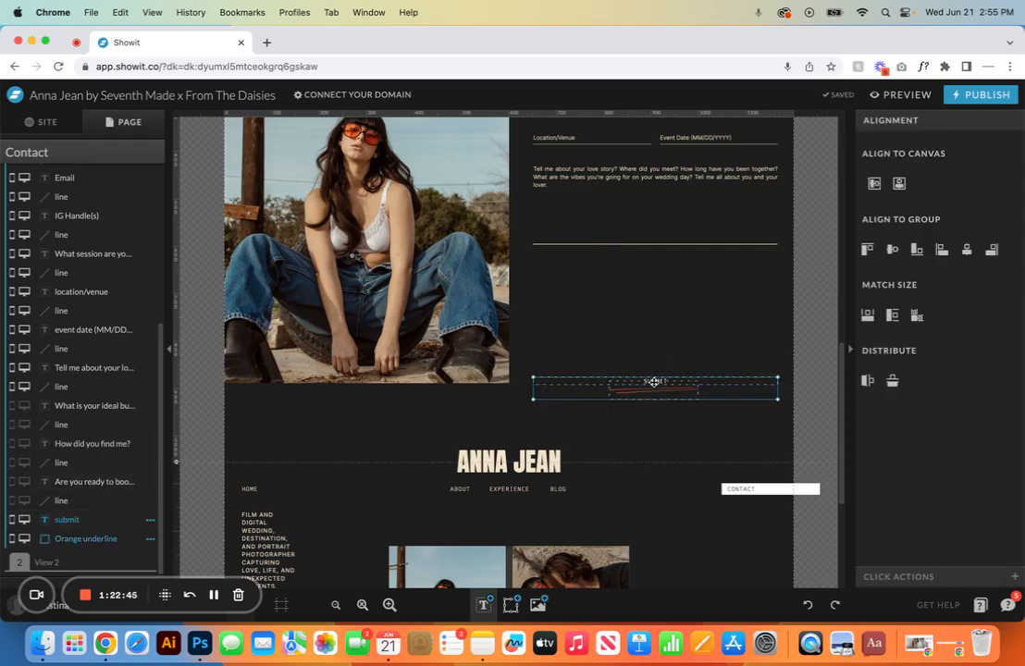
{"action": "left_click_drag", "start_coordinate": [653, 381], "coordinate": [652, 304]}
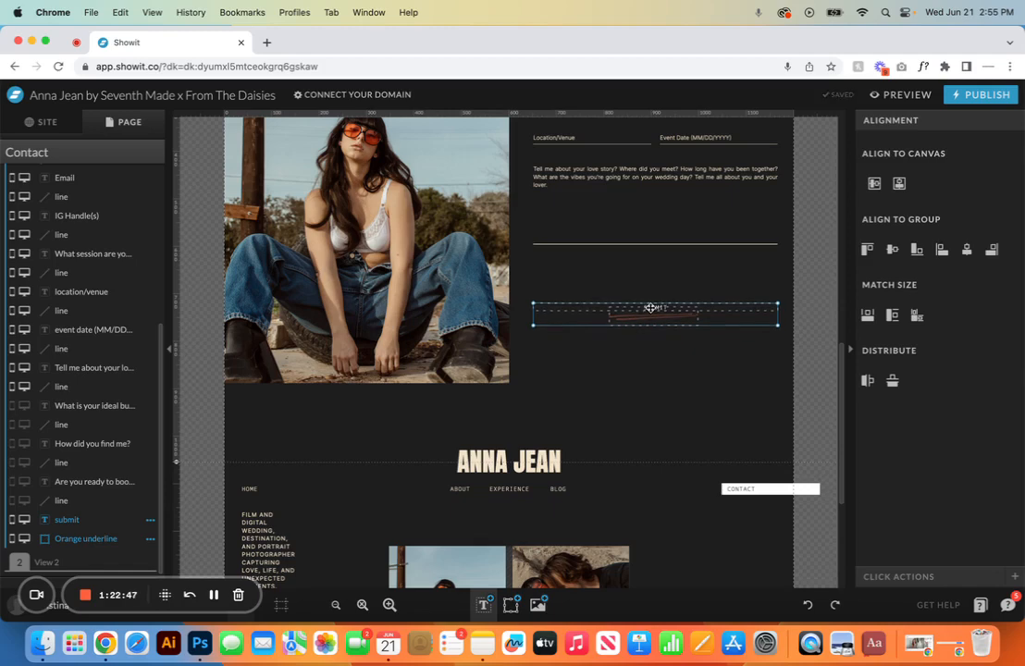
{"action": "left_click", "coordinate": [658, 354]}
{"action": "scroll", "coordinate": [656, 357], "scroll_direction": "up", "scroll_amount": 2}
{"action": "scroll", "coordinate": [657, 359], "scroll_direction": "up", "scroll_amount": 3}
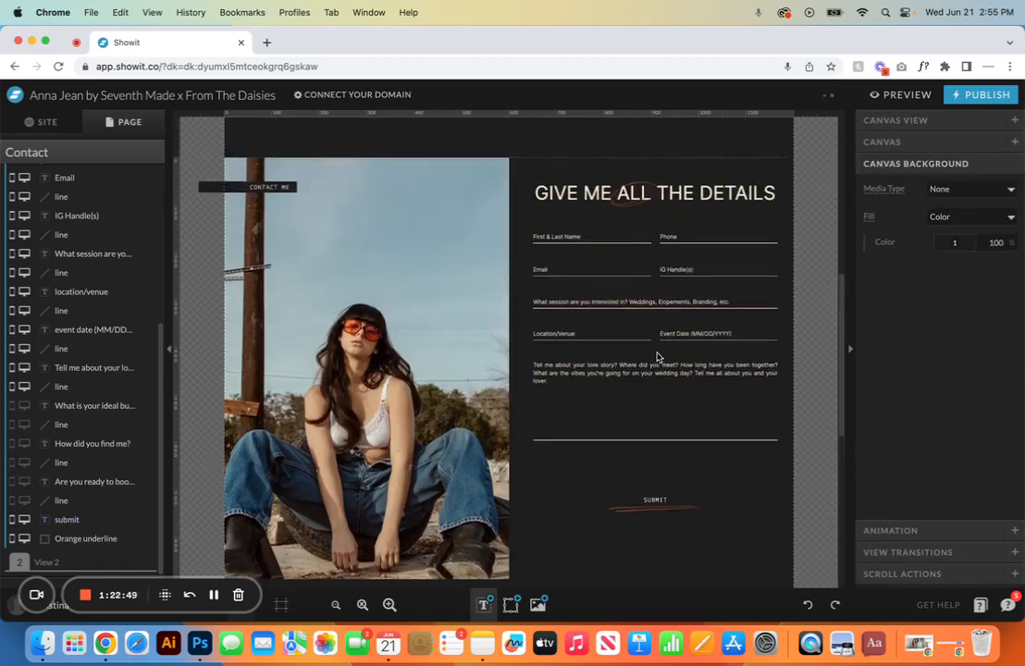
{"action": "scroll", "coordinate": [657, 357], "scroll_direction": "down", "scroll_amount": 2}
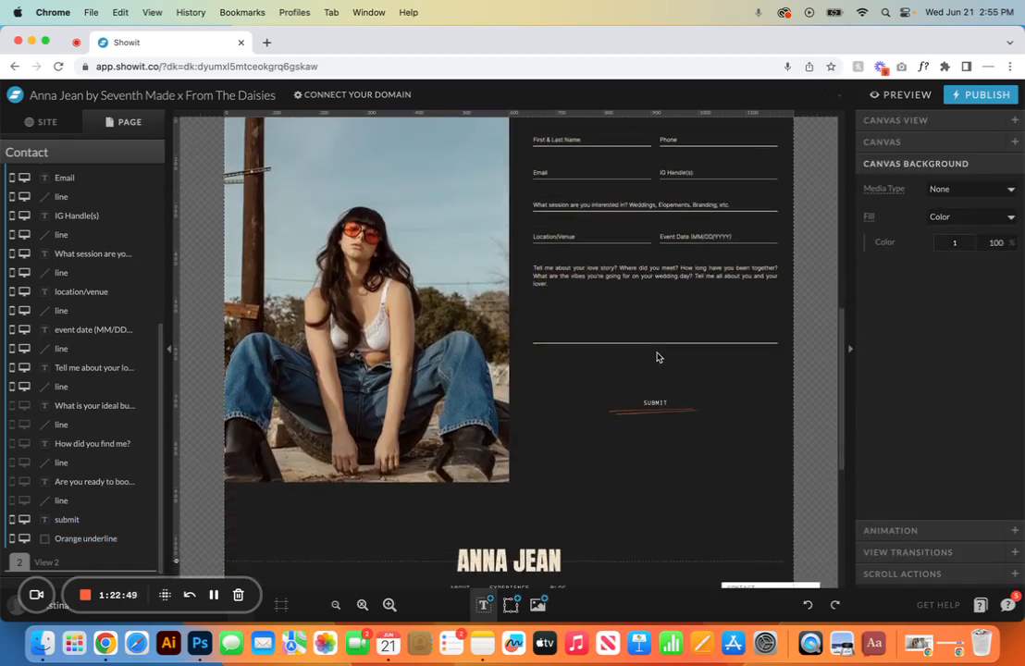
Step: Show the mobile layout, raise its Submit text and orange underline beneath the love story field, and shorten the canvas to fit
{"action": "left_click", "coordinate": [184, 615]}
{"action": "scroll", "coordinate": [287, 459], "scroll_direction": "down", "scroll_amount": 6}
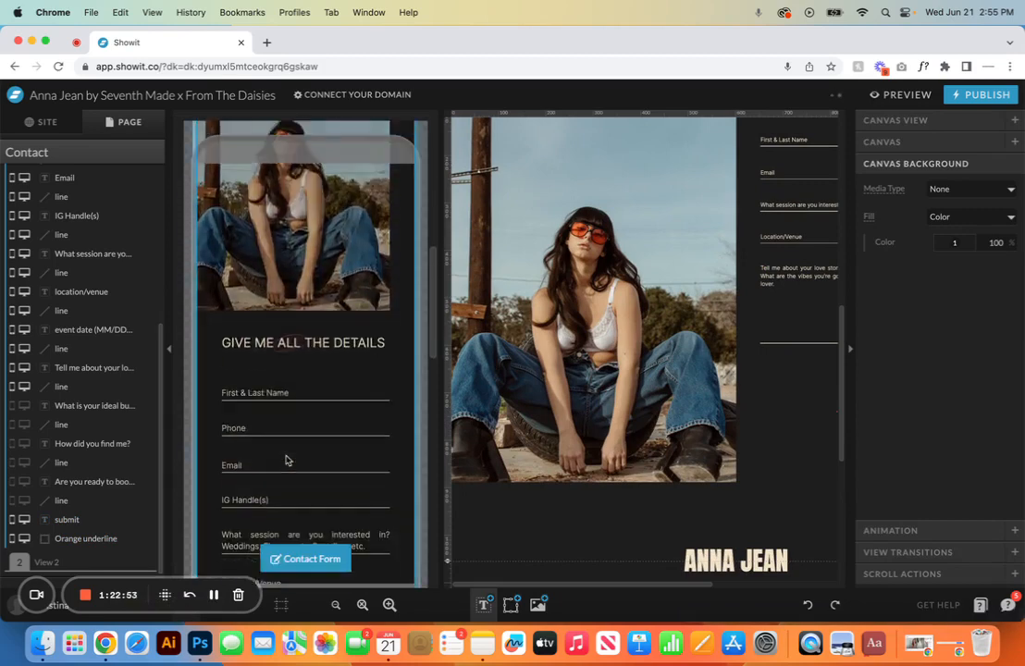
{"action": "scroll", "coordinate": [287, 460], "scroll_direction": "down", "scroll_amount": 10}
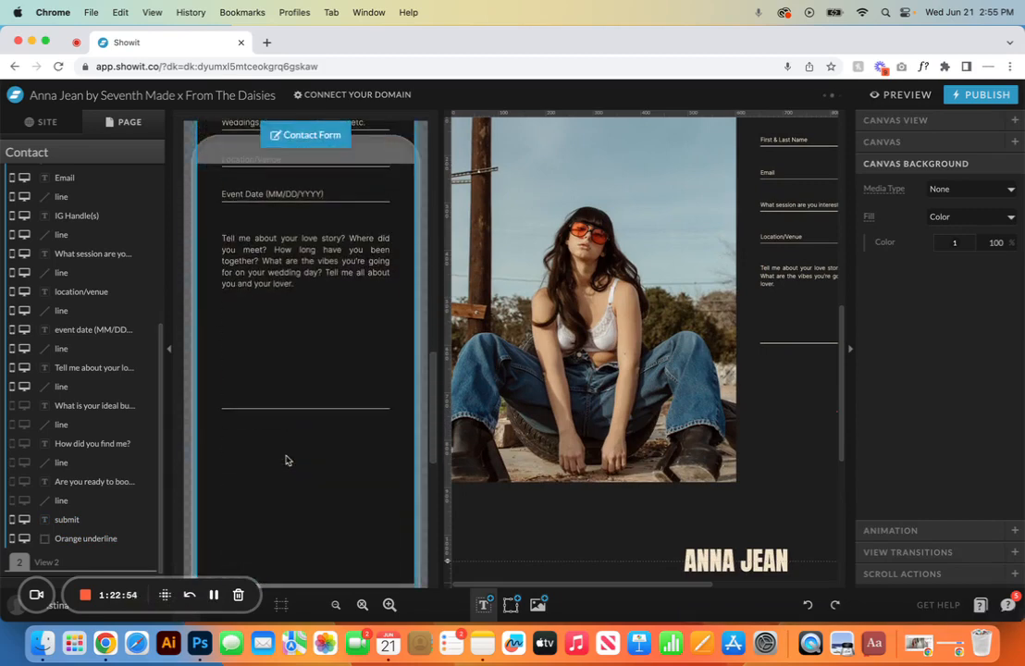
{"action": "left_click_drag", "start_coordinate": [305, 418], "coordinate": [307, 307]}
{"action": "left_click", "coordinate": [306, 384]}
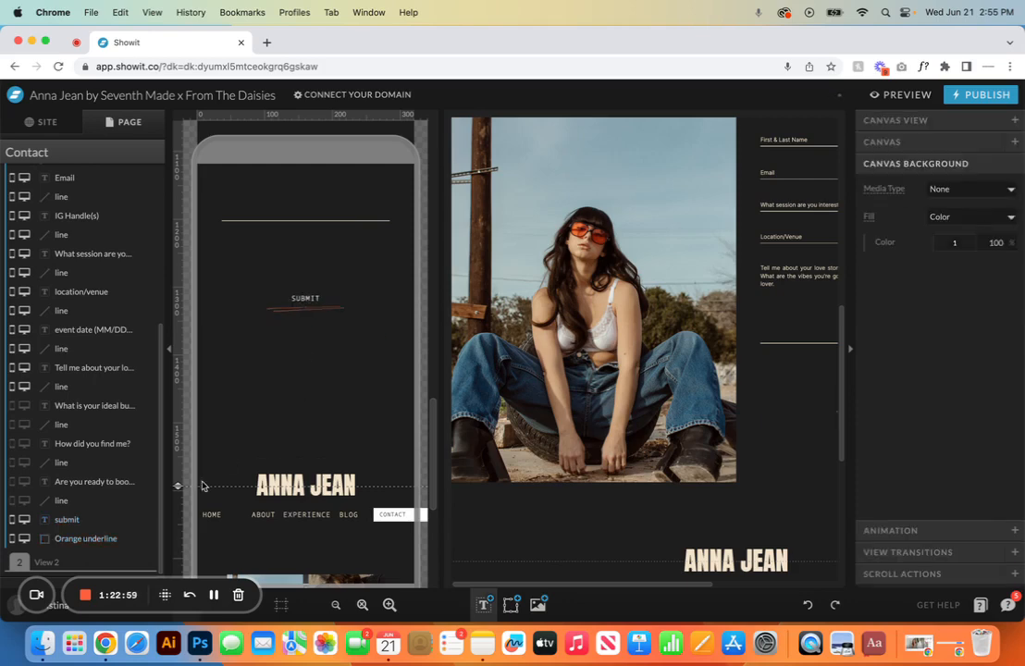
{"action": "left_click_drag", "start_coordinate": [179, 485], "coordinate": [180, 396]}
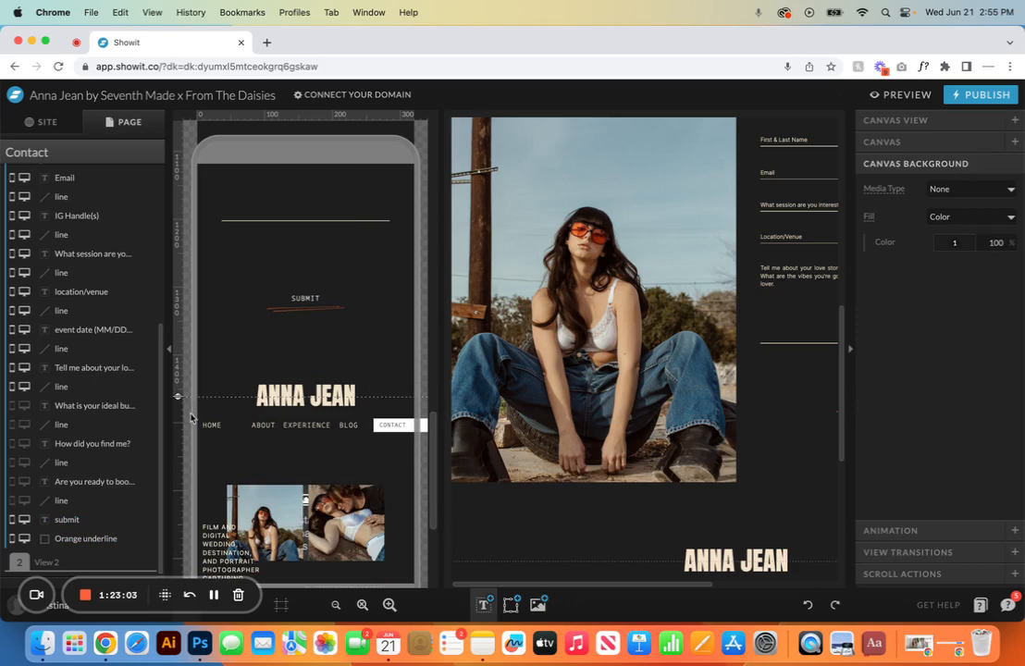
Step: Undo the canvas shortening, the Submit moves and the hiding of the bottom form fields and their lines
{"action": "left_click", "coordinate": [807, 605]}
{"action": "left_click", "coordinate": [807, 605]}
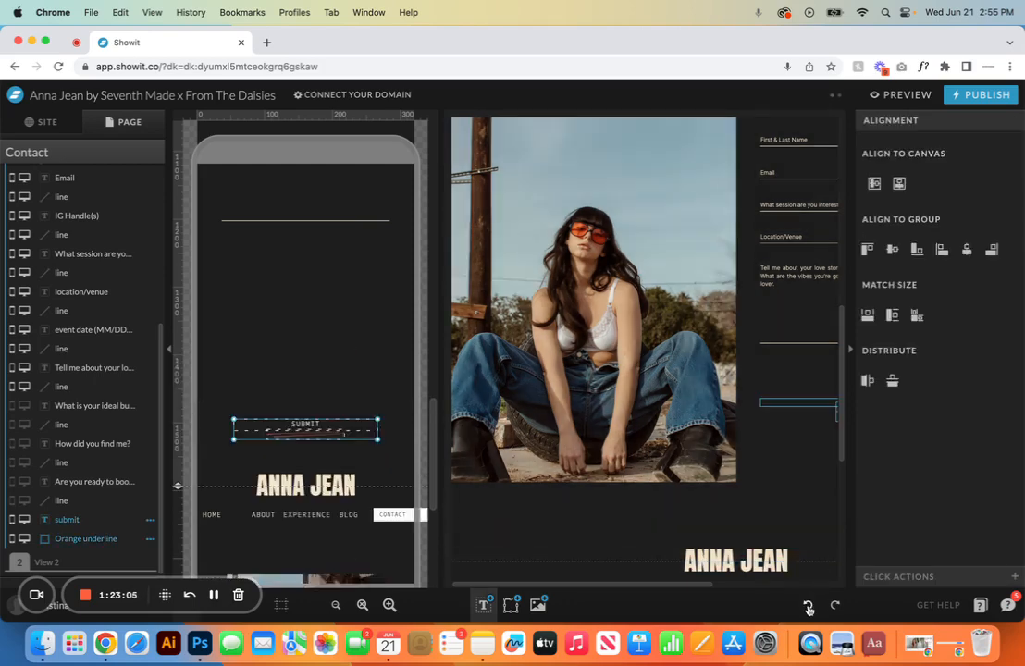
{"action": "left_click", "coordinate": [807, 605]}
{"action": "left_click", "coordinate": [808, 605]}
{"action": "left_click", "coordinate": [807, 605]}
{"action": "left_click", "coordinate": [808, 605]}
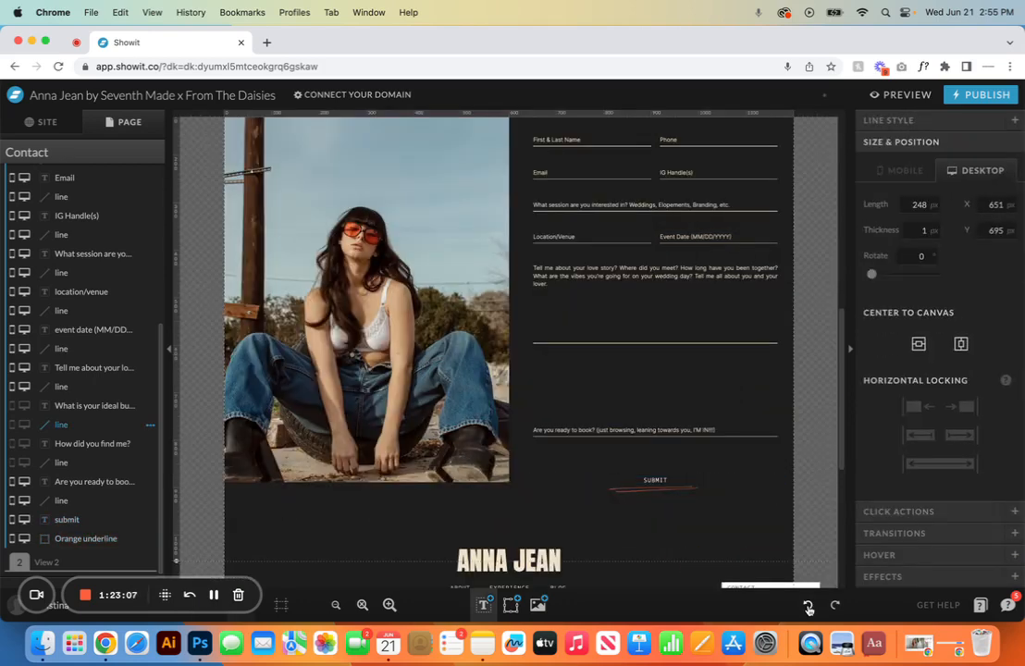
{"action": "left_click", "coordinate": [807, 605]}
{"action": "left_click", "coordinate": [807, 605]}
{"action": "left_click", "coordinate": [807, 604]}
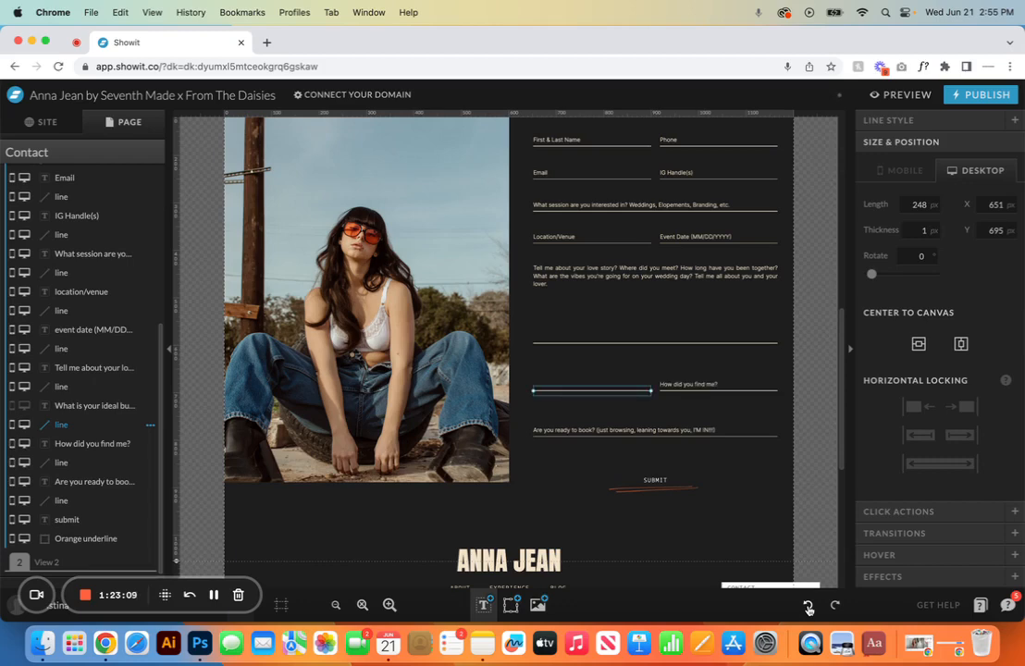
{"action": "left_click", "coordinate": [807, 605]}
Step: Extend the desktop Contact Form canvas downward and move the Submit text with its orange underline lower, leaving room for another field
{"action": "left_click", "coordinate": [727, 506]}
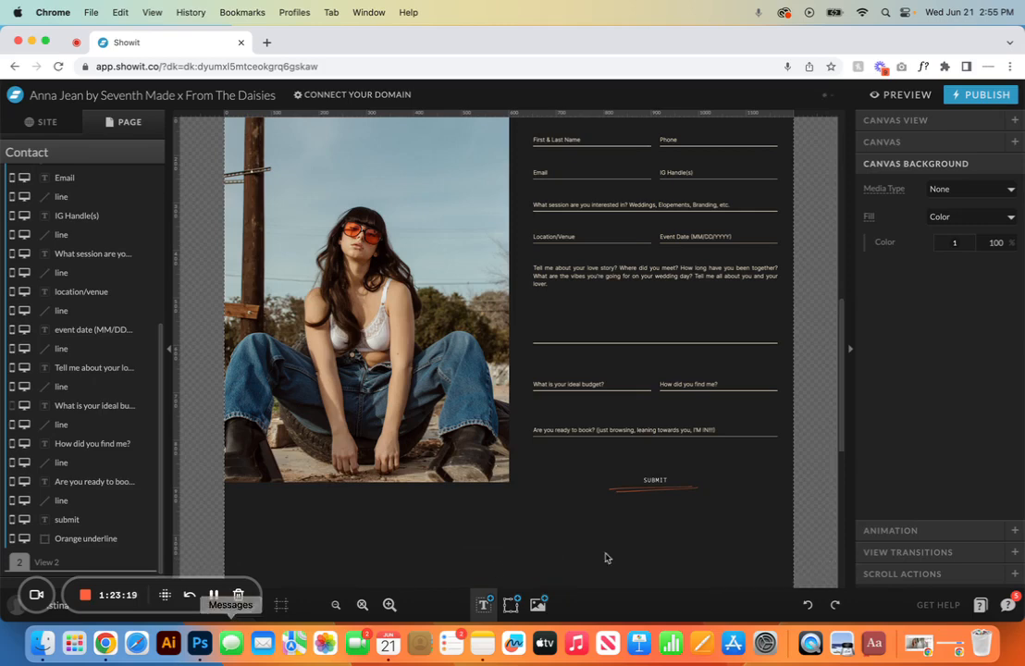
{"action": "scroll", "coordinate": [659, 549], "scroll_direction": "down", "scroll_amount": 3}
{"action": "scroll", "coordinate": [660, 550], "scroll_direction": "down", "scroll_amount": 1}
{"action": "left_click", "coordinate": [660, 347]}
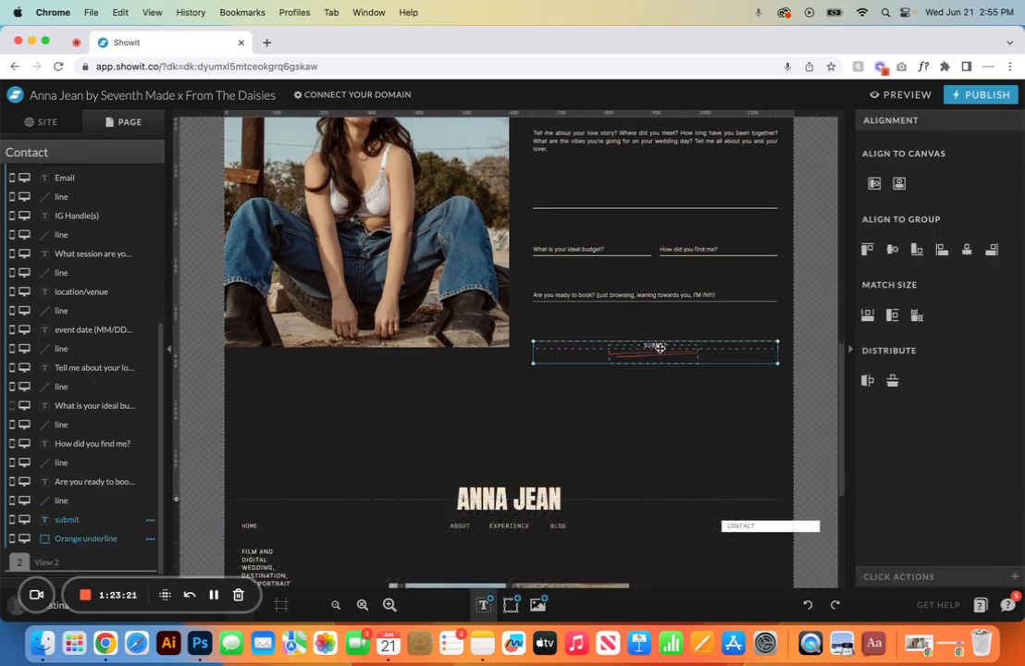
{"action": "left_click_drag", "start_coordinate": [659, 350], "coordinate": [666, 421]}
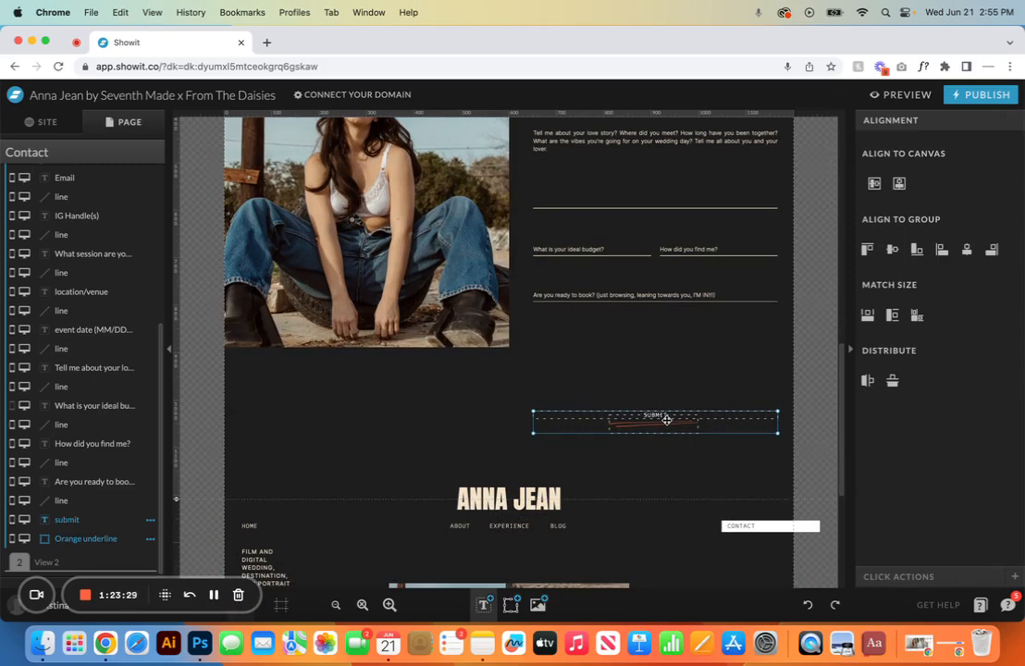
Step: Duplicate the "Are you ready to book?" field on the desktop contact form and place the copy just below the original's line
{"action": "left_click", "coordinate": [657, 295]}
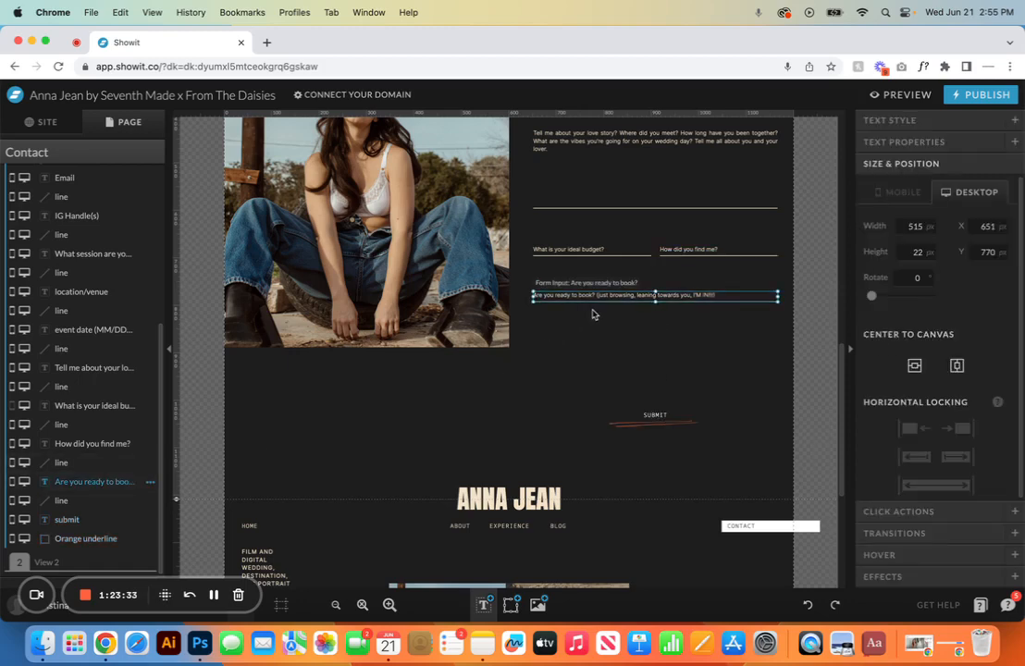
{"action": "left_click", "coordinate": [149, 482]}
{"action": "left_click", "coordinate": [150, 518]}
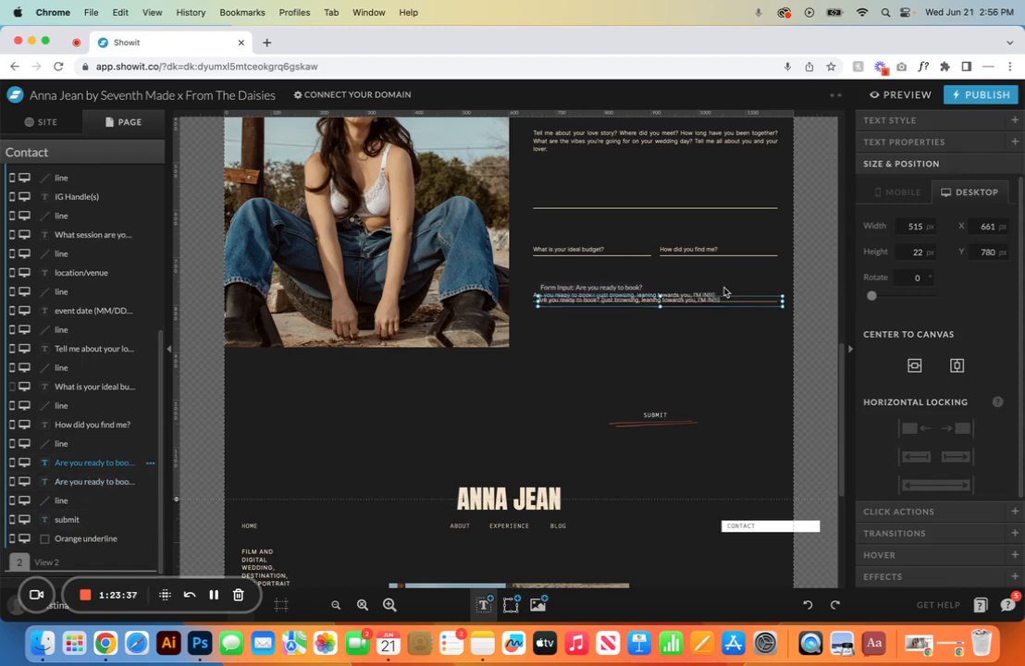
{"action": "left_click_drag", "start_coordinate": [715, 300], "coordinate": [720, 322]}
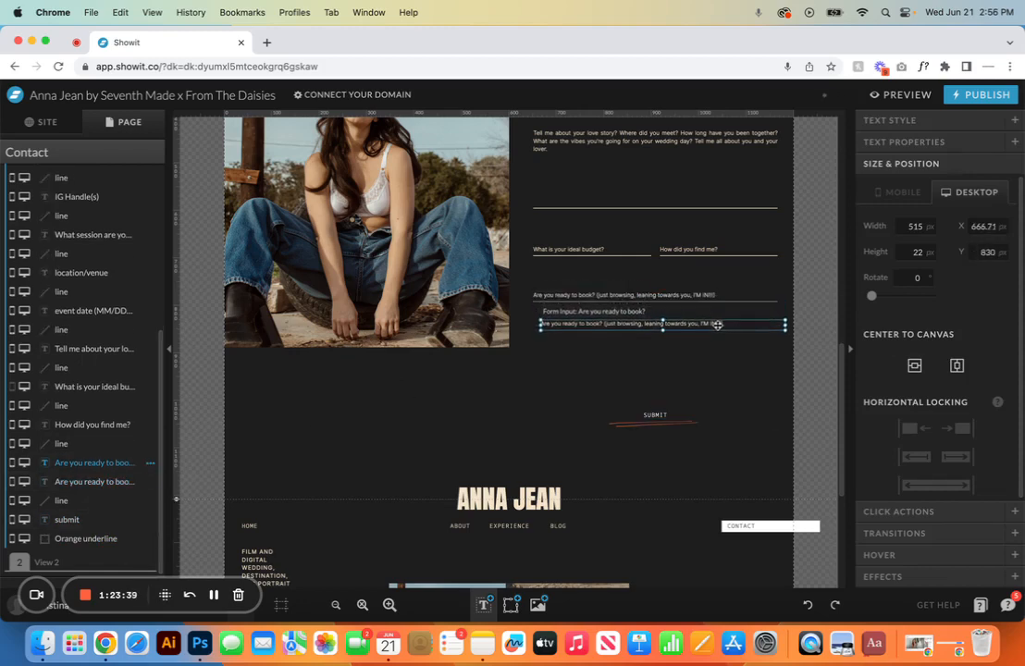
Step: Duplicate the line under the original "Are you ready to book?" field and place the copy beneath the duplicated field
{"action": "left_click", "coordinate": [709, 302]}
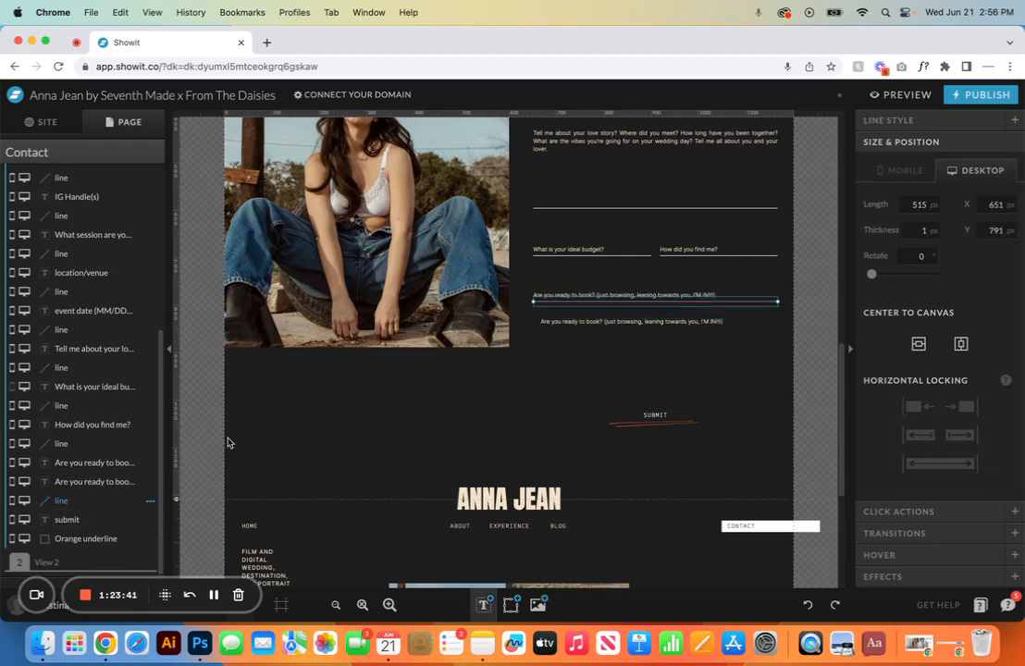
{"action": "left_click", "coordinate": [150, 501]}
{"action": "left_click", "coordinate": [151, 537]}
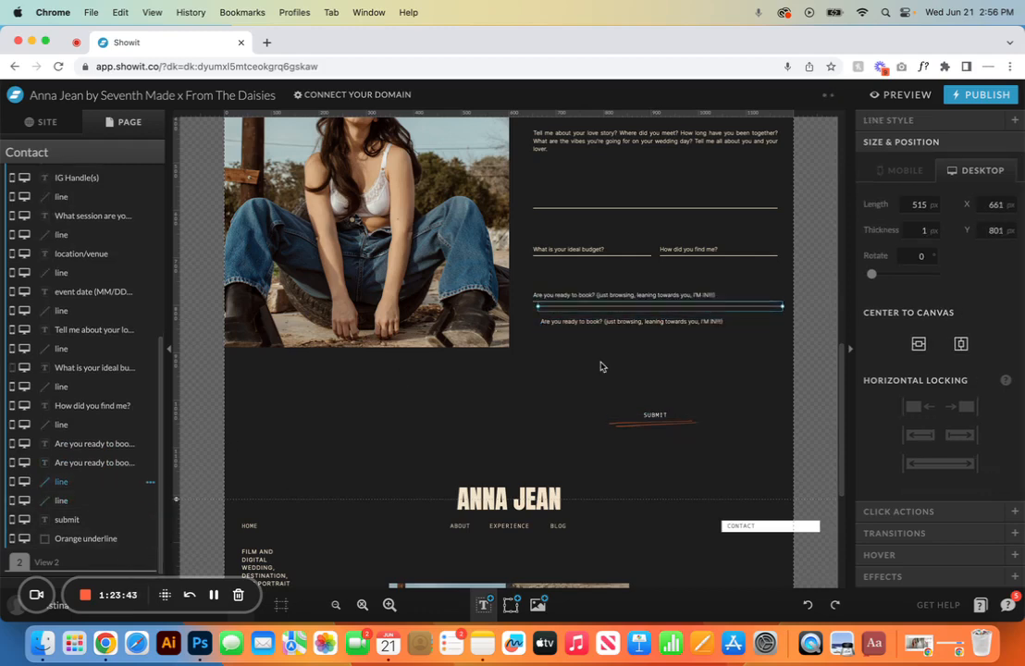
{"action": "left_click_drag", "start_coordinate": [768, 307], "coordinate": [772, 330]}
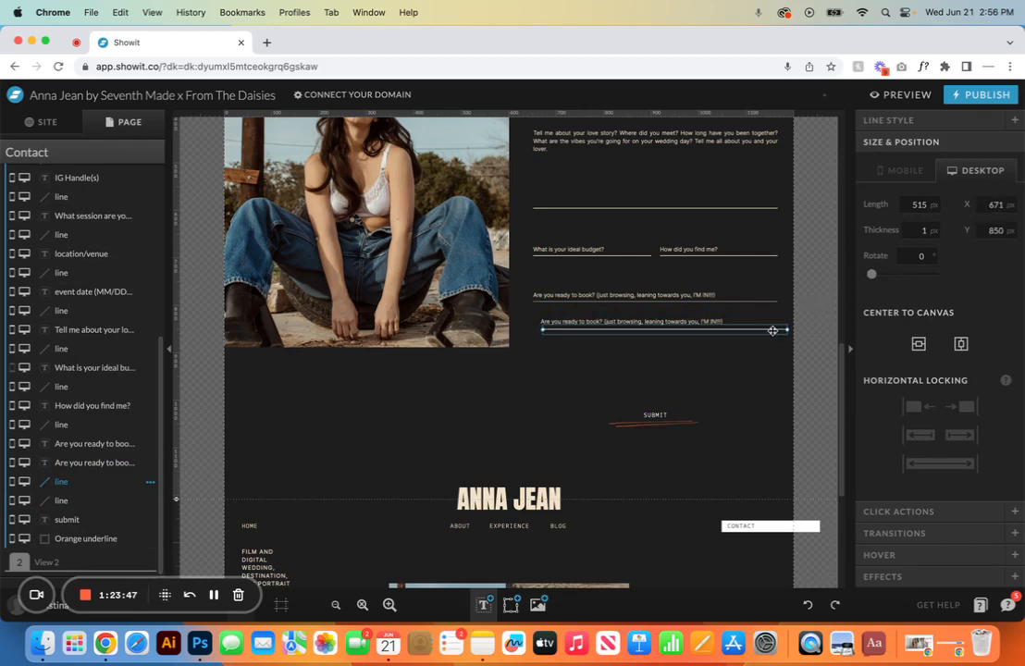
Step: Align the left edges of both "Are you ready to book?" fields and their two lines as a group
{"action": "left_click_drag", "start_coordinate": [658, 368], "coordinate": [628, 293]}
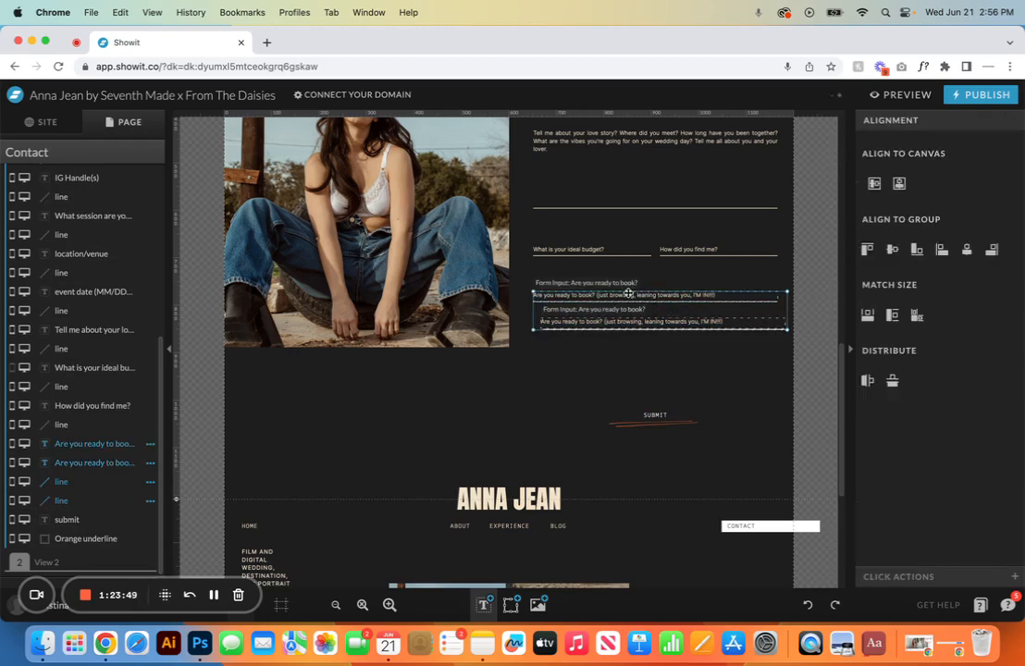
{"action": "left_click", "coordinate": [943, 252]}
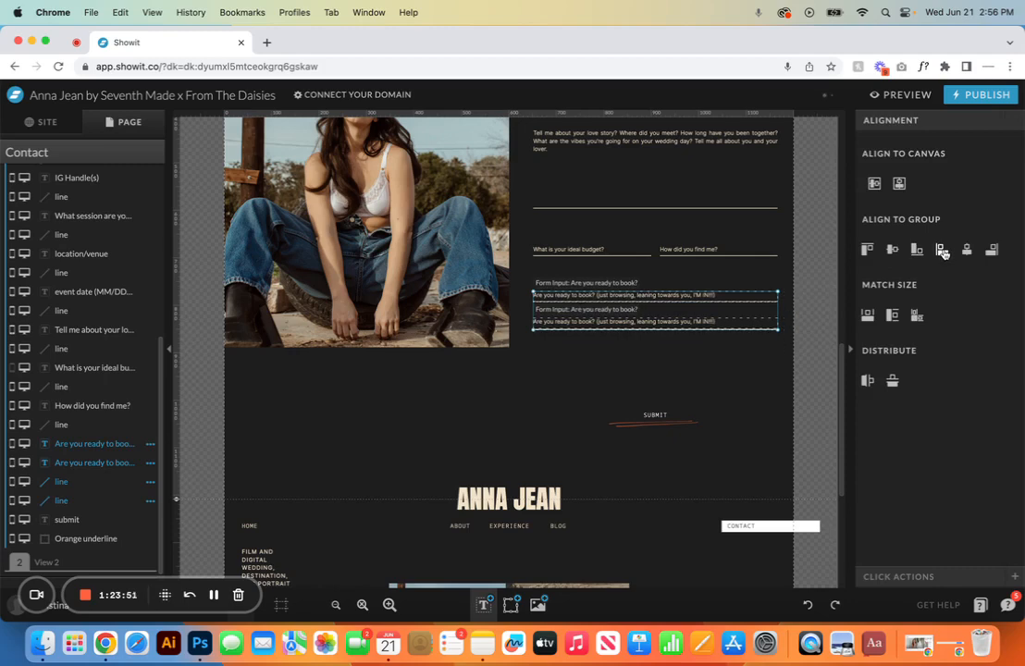
{"action": "left_click", "coordinate": [638, 357]}
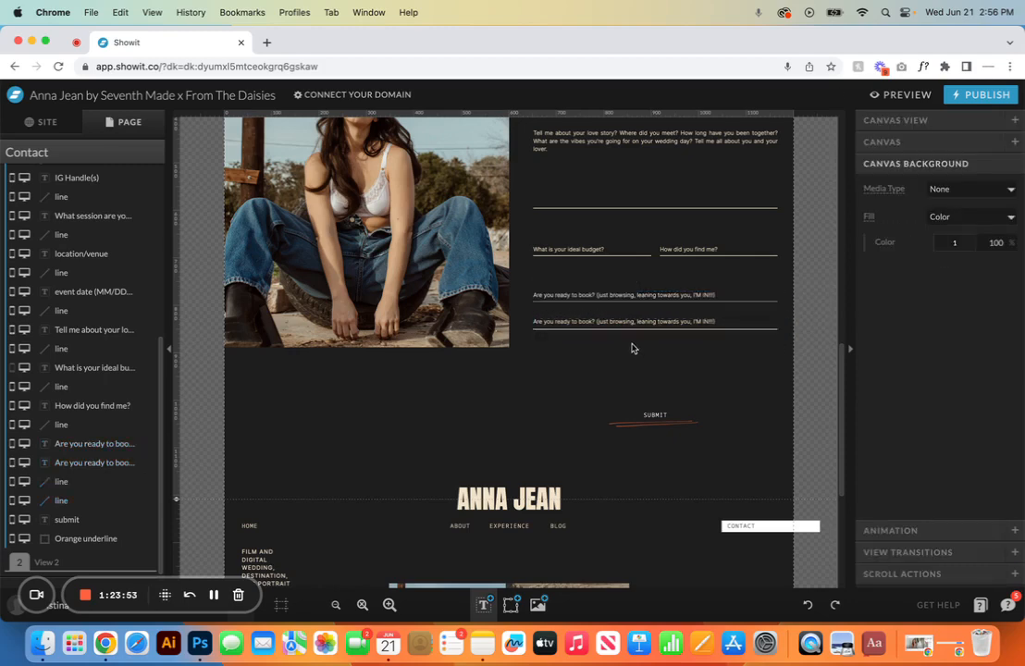
Step: Nudge the duplicated line up slightly so it sits closer to the duplicated field's text
{"action": "left_click", "coordinate": [625, 329]}
{"action": "key", "text": "Up"}
{"action": "key", "text": "Up"}
{"action": "key", "text": "Up"}
{"action": "key", "text": "Up"}
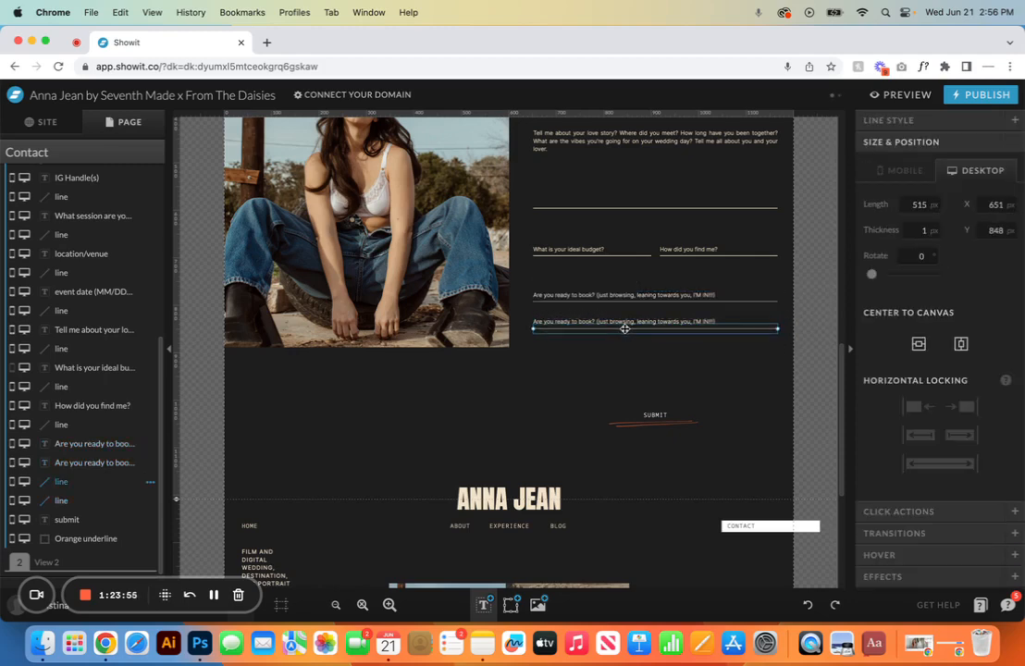
{"action": "left_click", "coordinate": [638, 361]}
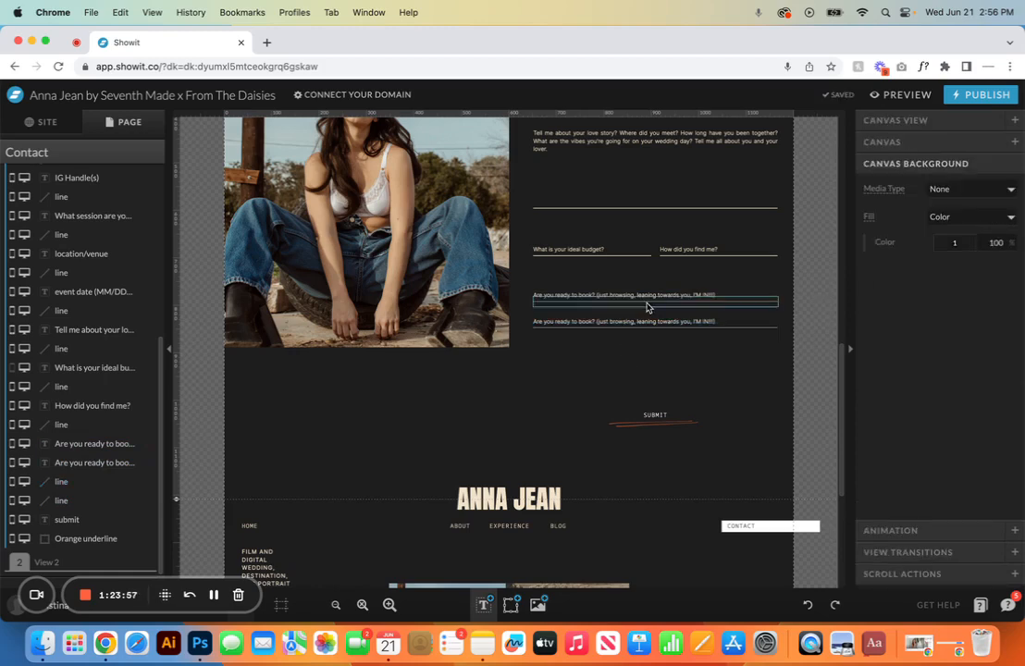
Step: Replace the duplicated desktop field's placeholder text with "type your question"
{"action": "left_click", "coordinate": [647, 321]}
{"action": "double_click", "coordinate": [643, 323]}
{"action": "type", "text": "type your question"}
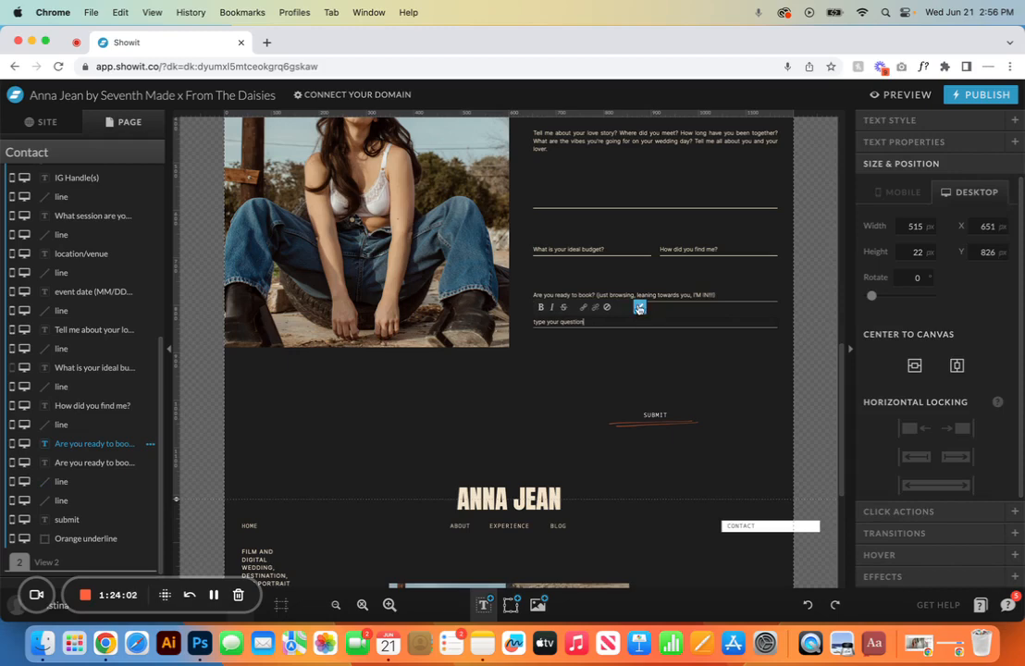
{"action": "left_click", "coordinate": [639, 306]}
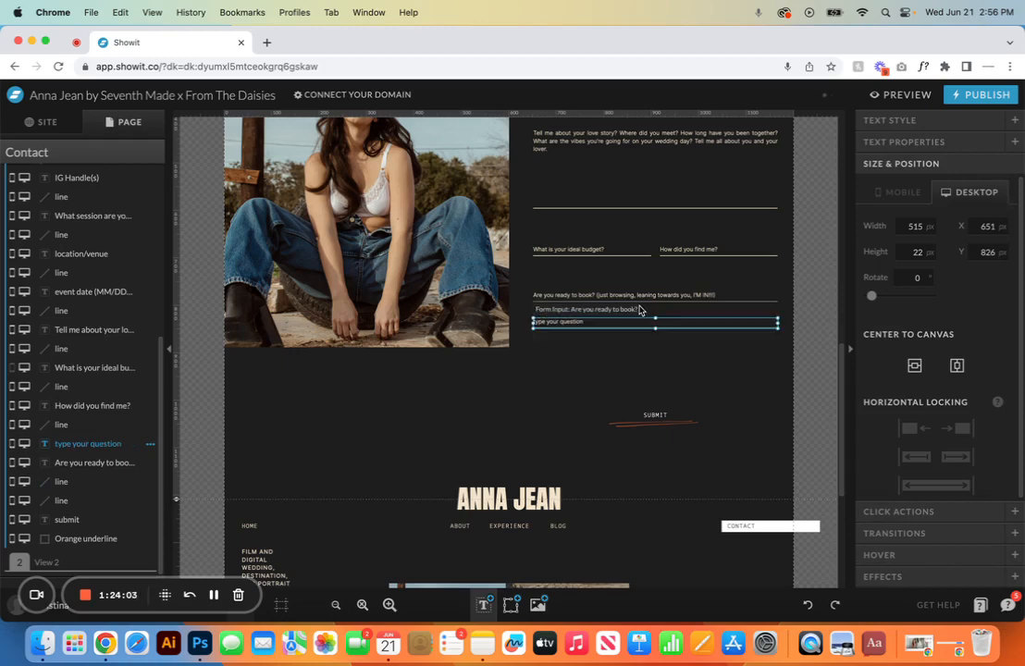
Step: Set the new field's contact form label to "type your question" and leave it as a required input
{"action": "left_click", "coordinate": [922, 142]}
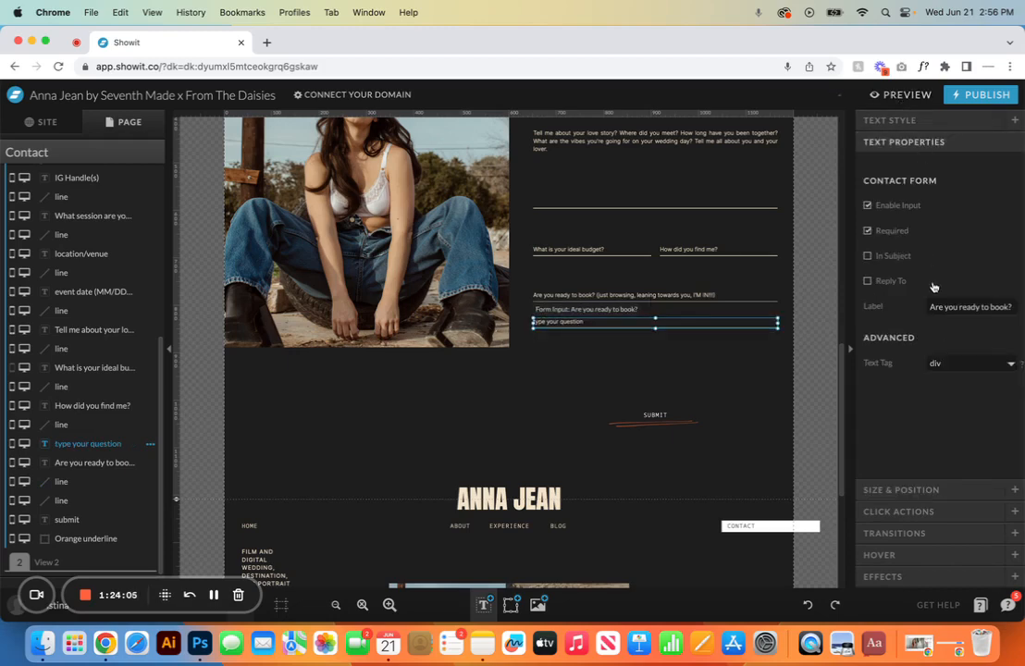
{"action": "triple_click", "coordinate": [934, 311]}
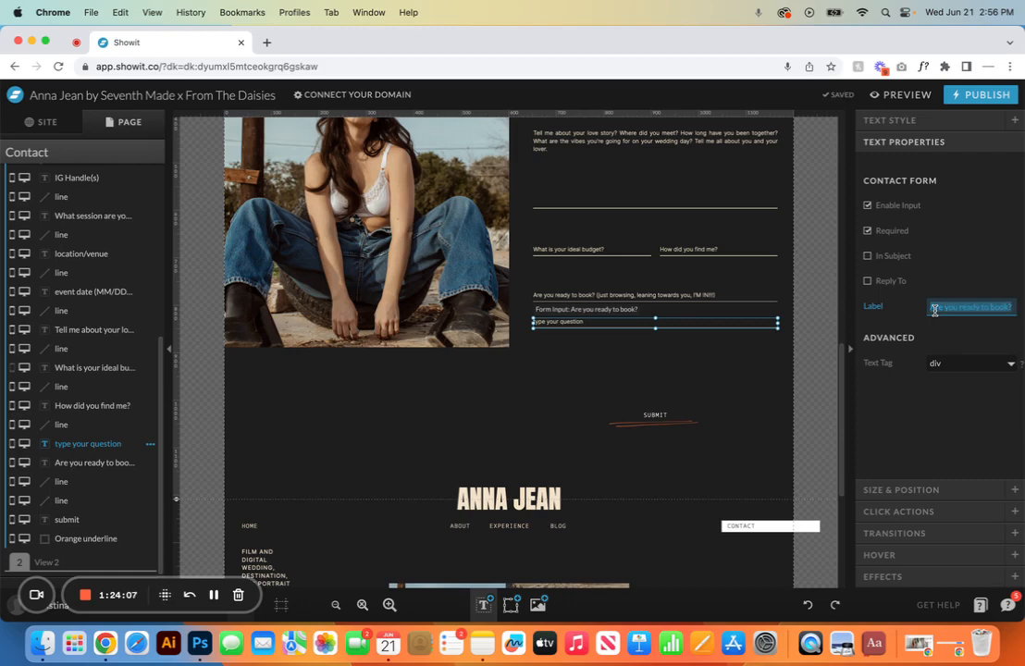
{"action": "type", "text": "type your question"}
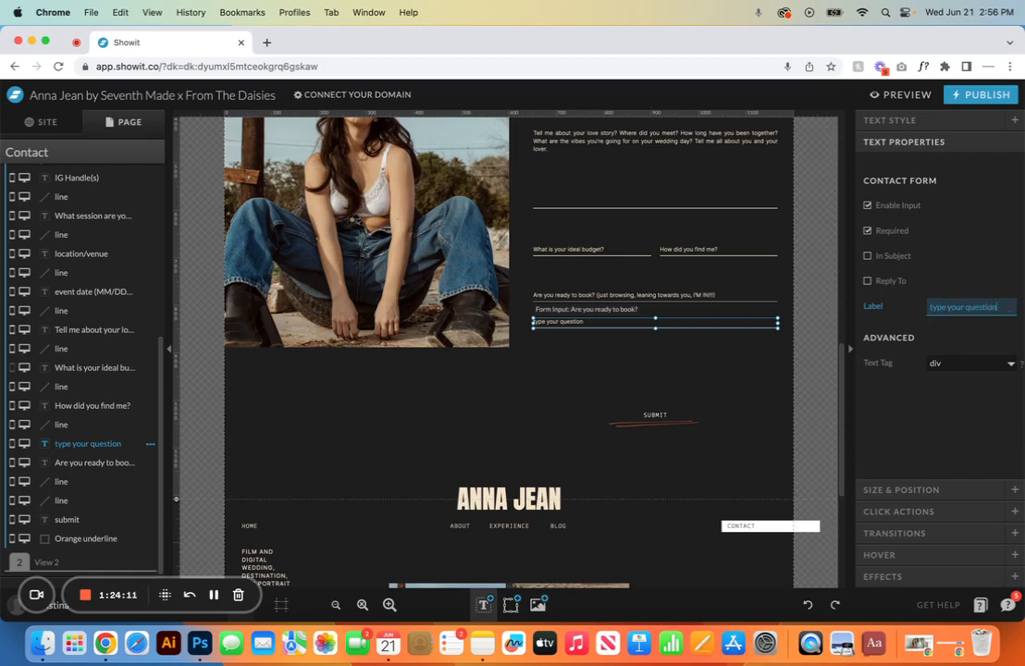
{"action": "left_click", "coordinate": [868, 232]}
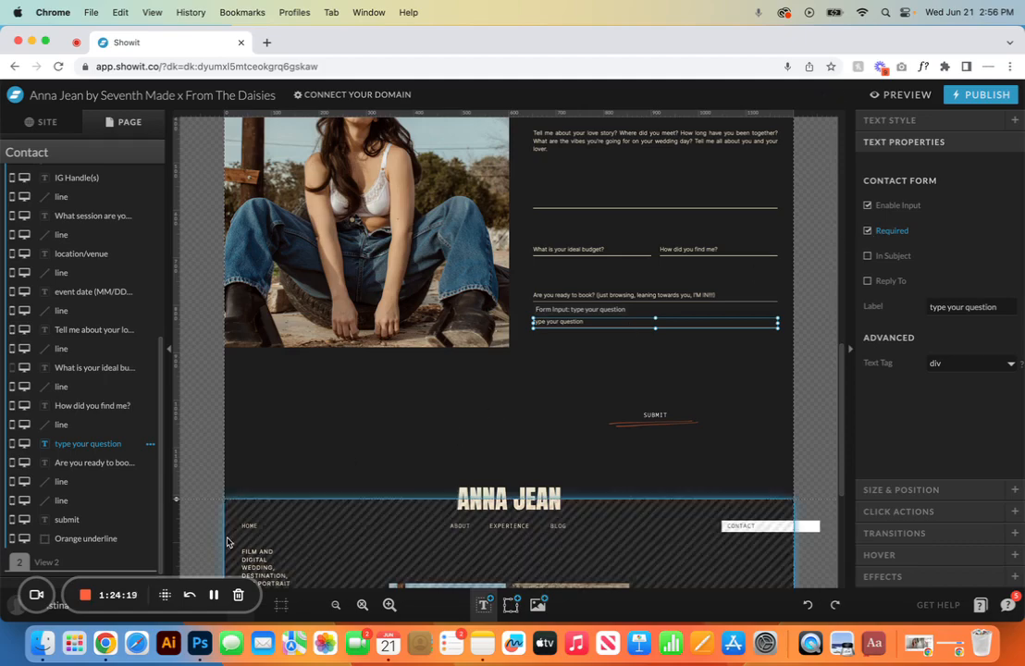
Step: Show the mobile layout, extend its Contact Form canvas downward and move the Submit text with its orange underline lower
{"action": "left_click", "coordinate": [193, 616]}
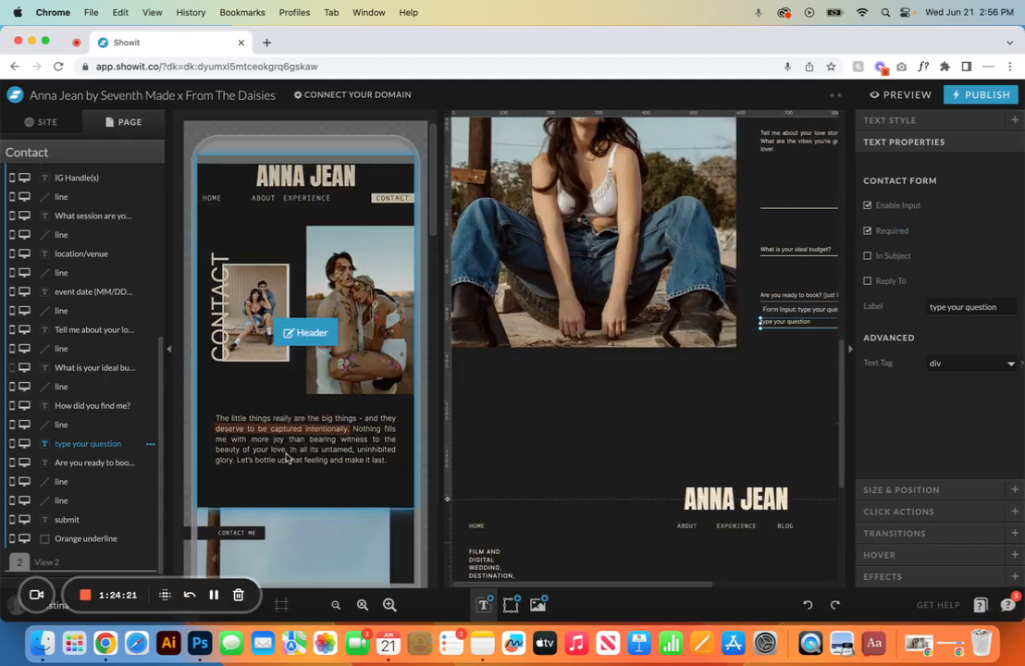
{"action": "scroll", "coordinate": [286, 457], "scroll_direction": "down", "scroll_amount": 10}
{"action": "scroll", "coordinate": [286, 457], "scroll_direction": "down", "scroll_amount": 2}
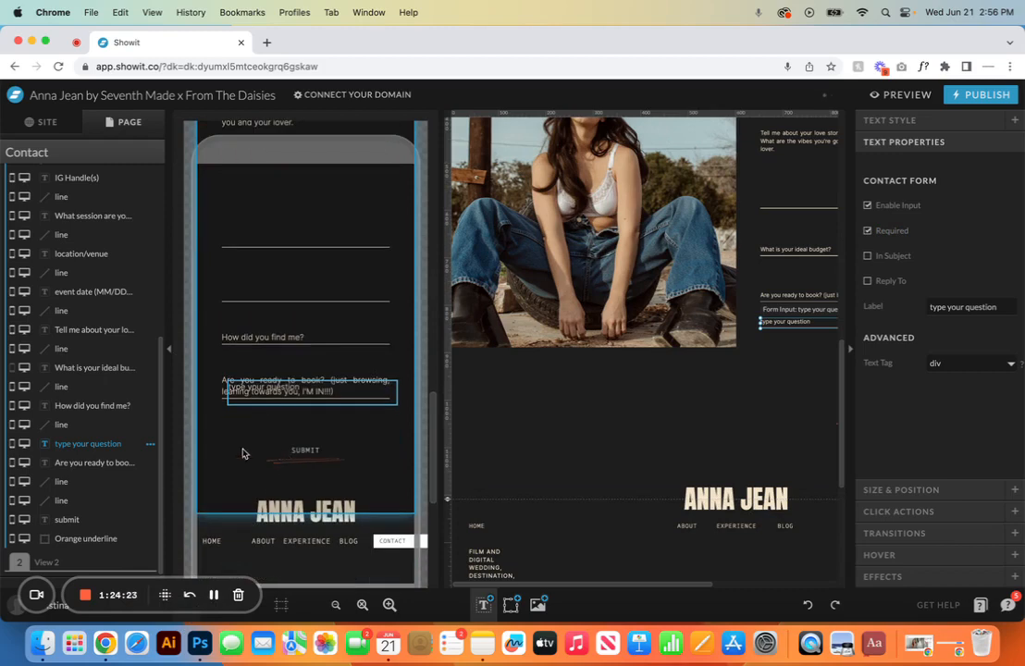
{"action": "left_click_drag", "start_coordinate": [180, 511], "coordinate": [166, 578]}
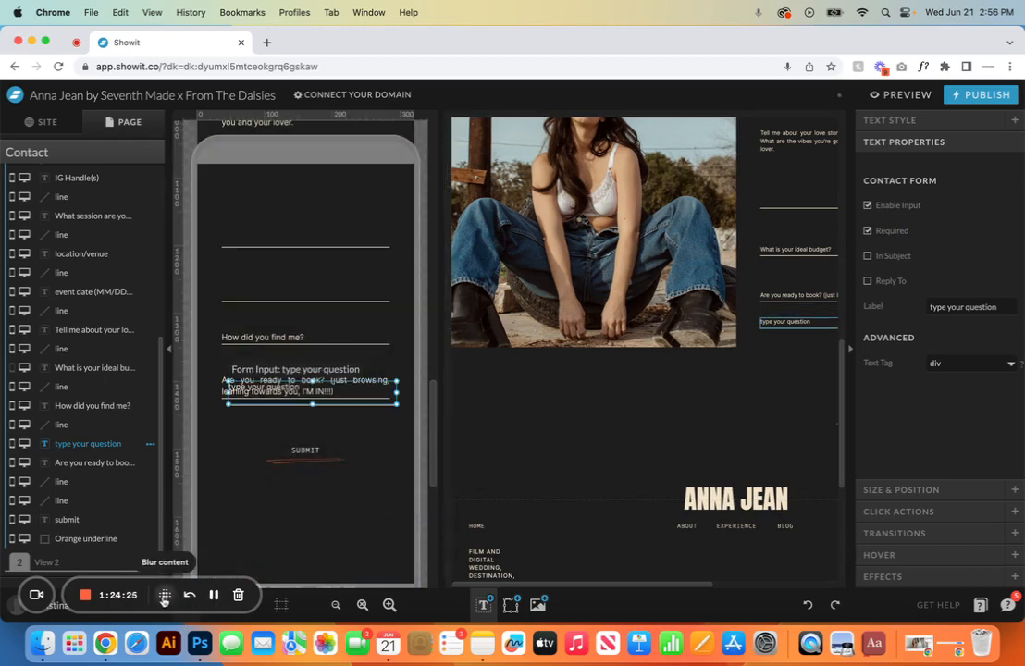
{"action": "left_click", "coordinate": [312, 465]}
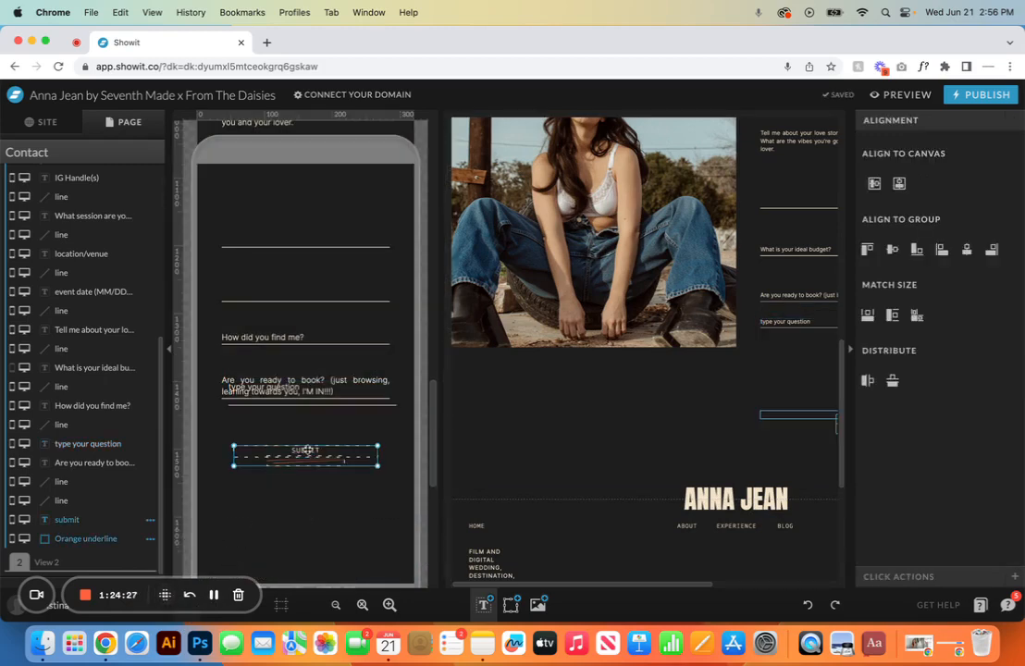
{"action": "left_click_drag", "start_coordinate": [308, 451], "coordinate": [307, 528]}
{"action": "left_click", "coordinate": [260, 426]}
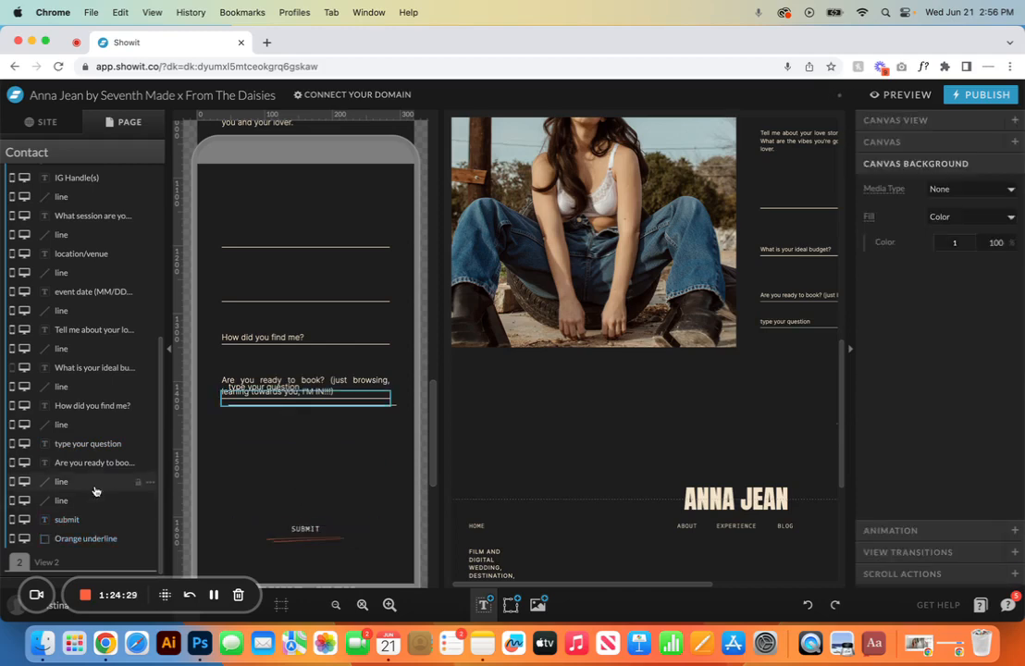
{"action": "left_click", "coordinate": [94, 445]}
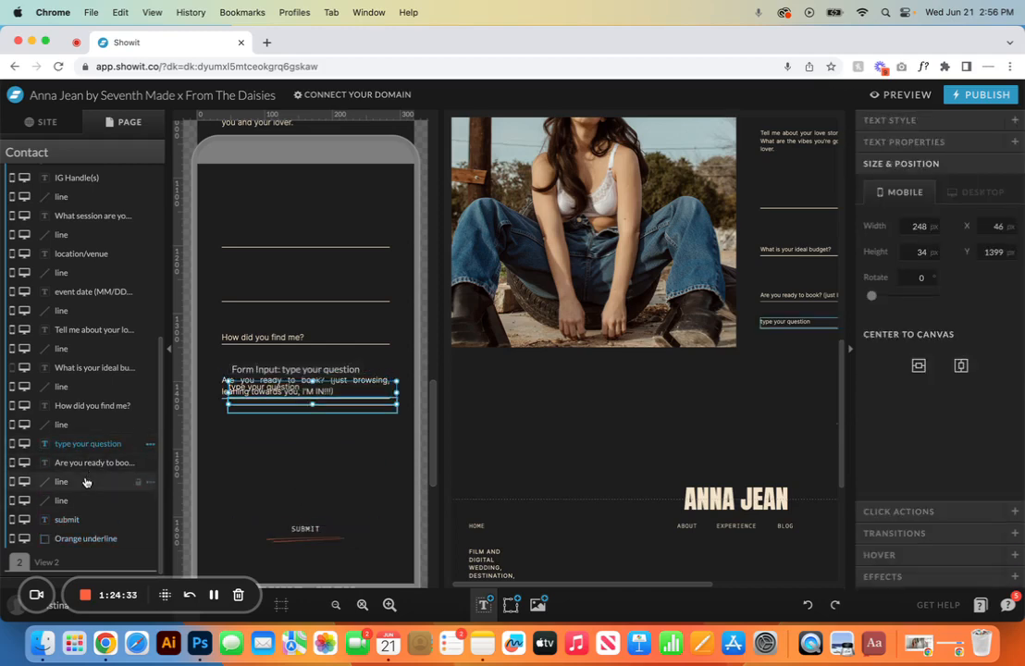
{"action": "left_click", "coordinate": [85, 482], "text": "shift"}
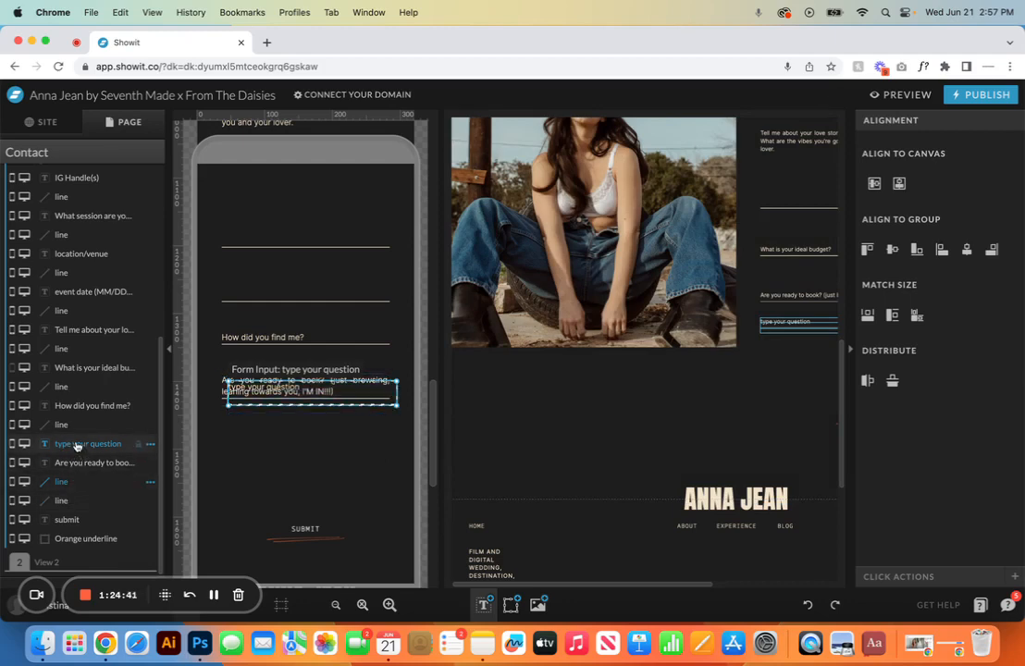
{"action": "left_click", "coordinate": [262, 420]}
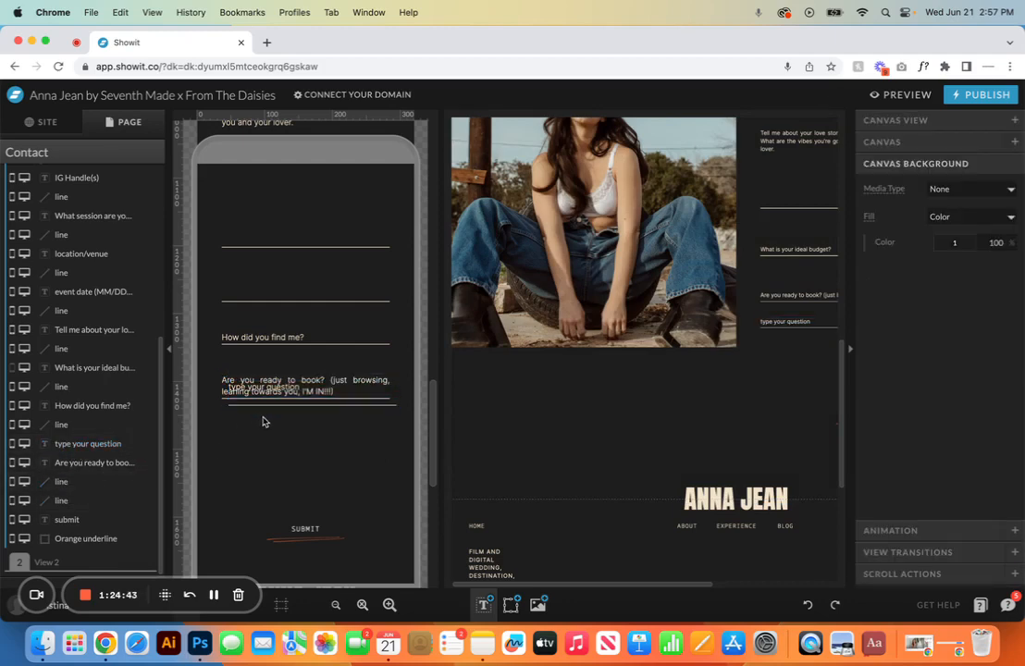
{"action": "left_click", "coordinate": [102, 444]}
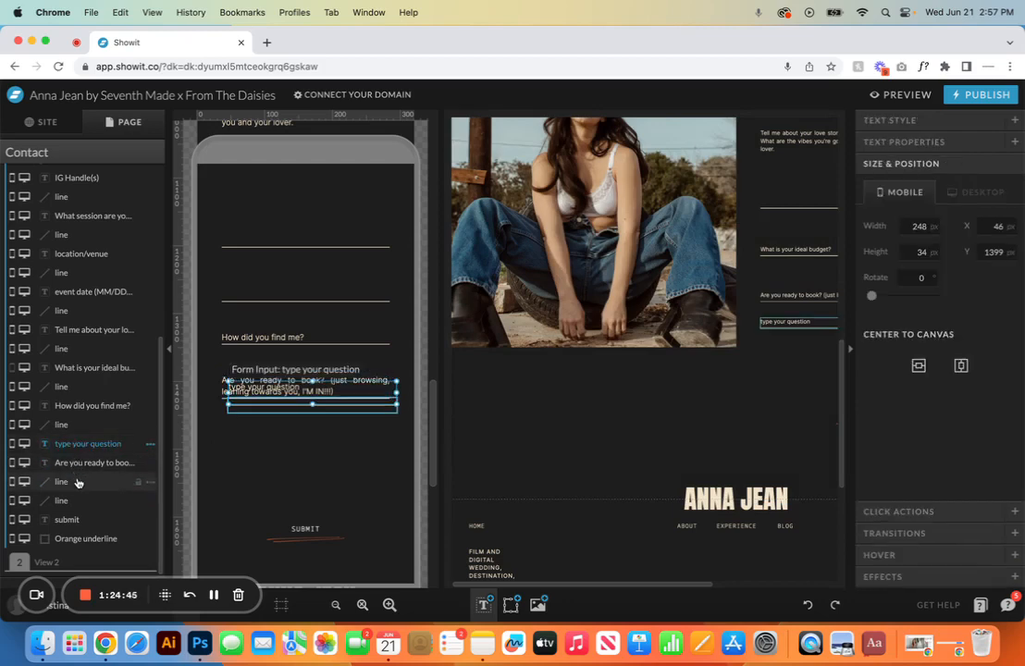
{"action": "left_click", "coordinate": [77, 482], "text": "shift"}
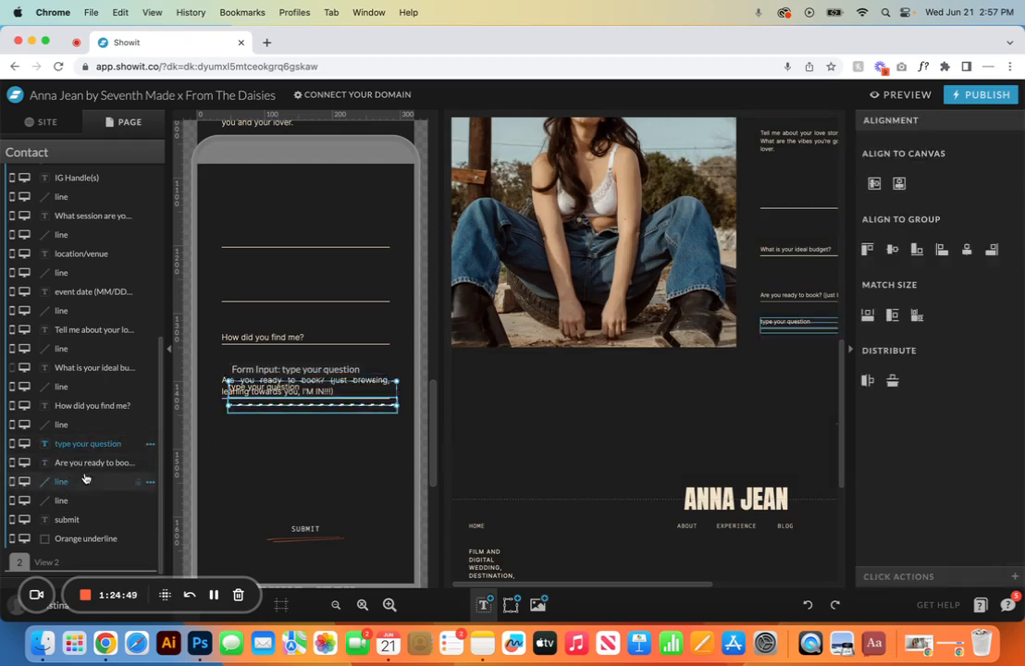
{"action": "left_click", "coordinate": [307, 447]}
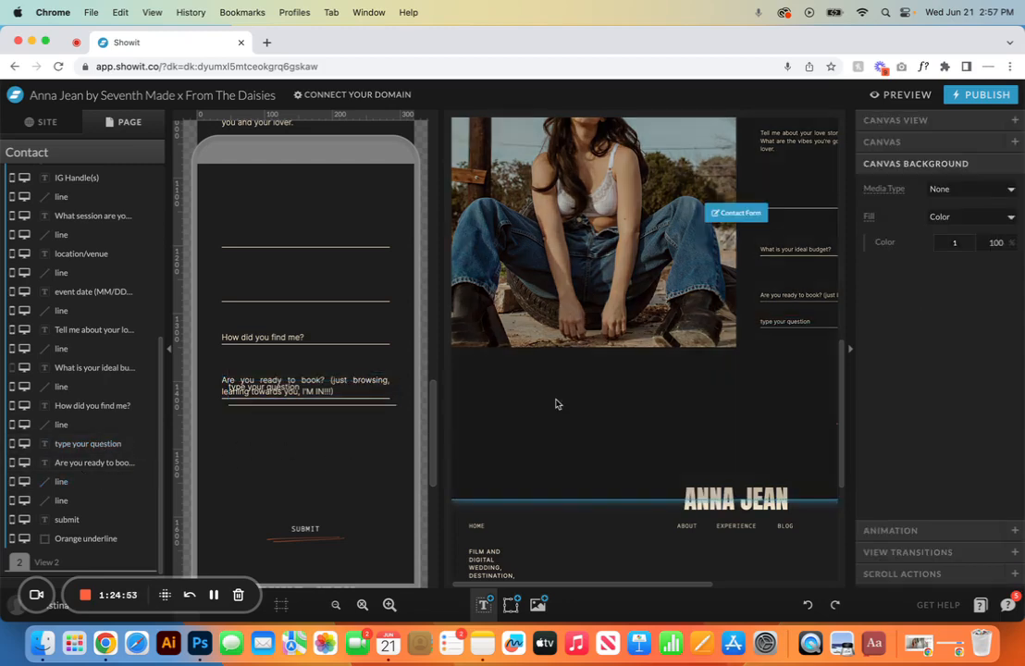
Step: Move the mobile "type your question" field together with its line down beneath the "Are you ready to book?" field's line
{"action": "left_click", "coordinate": [782, 322]}
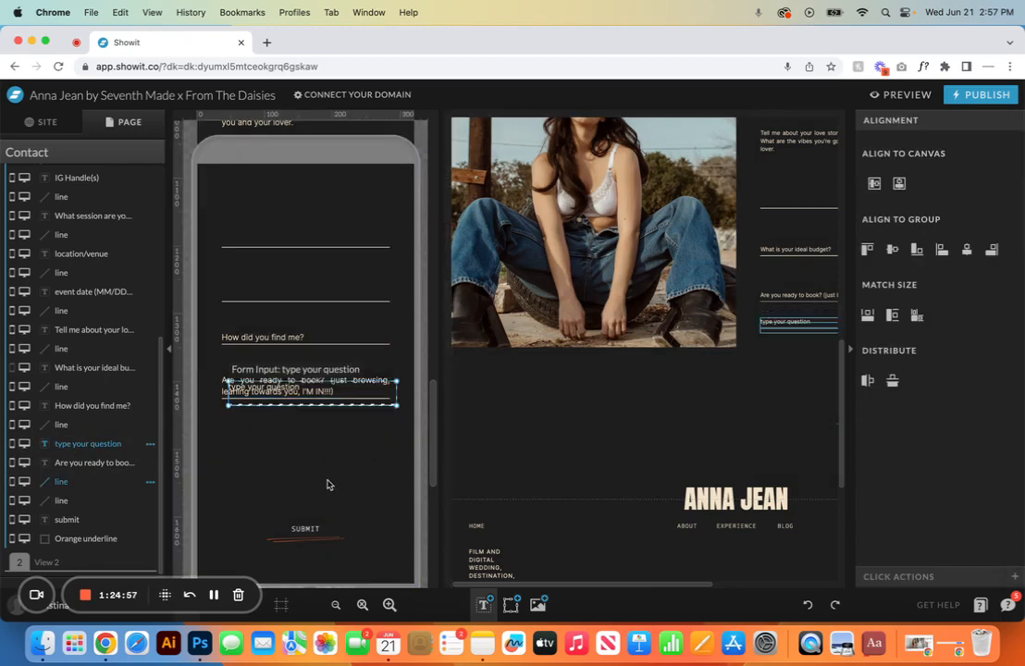
{"action": "key", "text": "Down"}
{"action": "key", "text": "Down"}
{"action": "key", "text": "Down"}
{"action": "key", "text": "Down"}
{"action": "key", "text": "Down"}
{"action": "key", "text": "Down"}
{"action": "key", "text": "Down"}
{"action": "key", "text": "Down"}
{"action": "key", "text": "Down"}
{"action": "key", "text": "Down"}
{"action": "key", "text": "Down"}
{"action": "key", "text": "Down"}
{"action": "key", "text": "Down"}
{"action": "key", "text": "Down"}
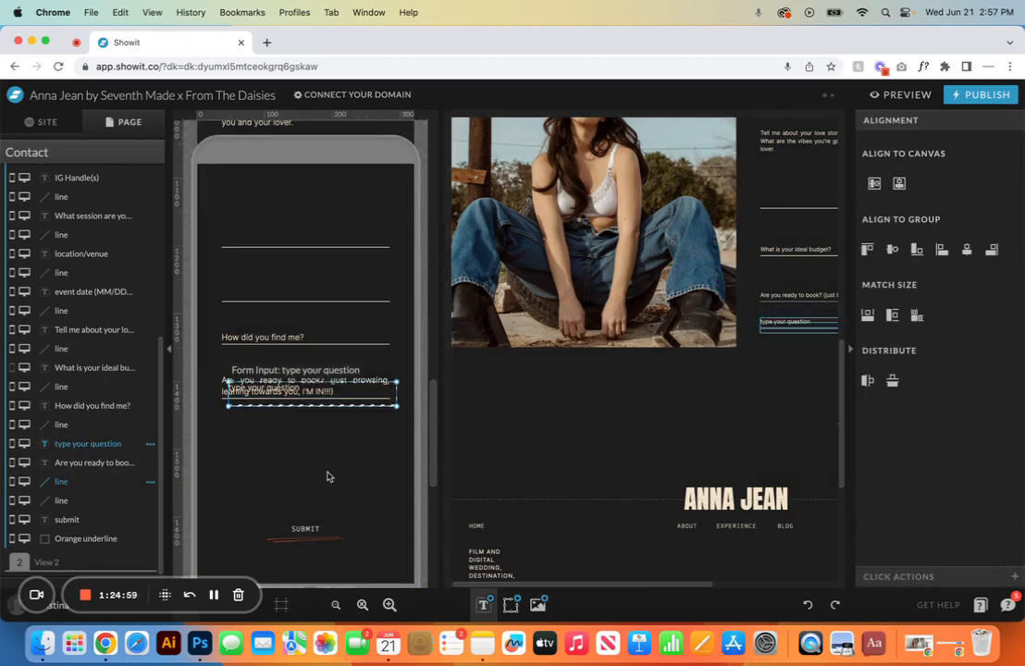
{"action": "key", "text": "Down"}
{"action": "key", "text": "Down"}
{"action": "key", "text": "Down"}
{"action": "key", "text": "Down"}
{"action": "key", "text": "Down"}
{"action": "key", "text": "Down"}
{"action": "key", "text": "Down"}
{"action": "key", "text": "Down"}
{"action": "key", "text": "Down"}
{"action": "key", "text": "Down"}
{"action": "key", "text": "Down"}
{"action": "key", "text": "Down"}
{"action": "key", "text": "Down"}
{"action": "key", "text": "Down"}
{"action": "key", "text": "Down"}
{"action": "key", "text": "Down"}
{"action": "key", "text": "Down"}
{"action": "key", "text": "Down"}
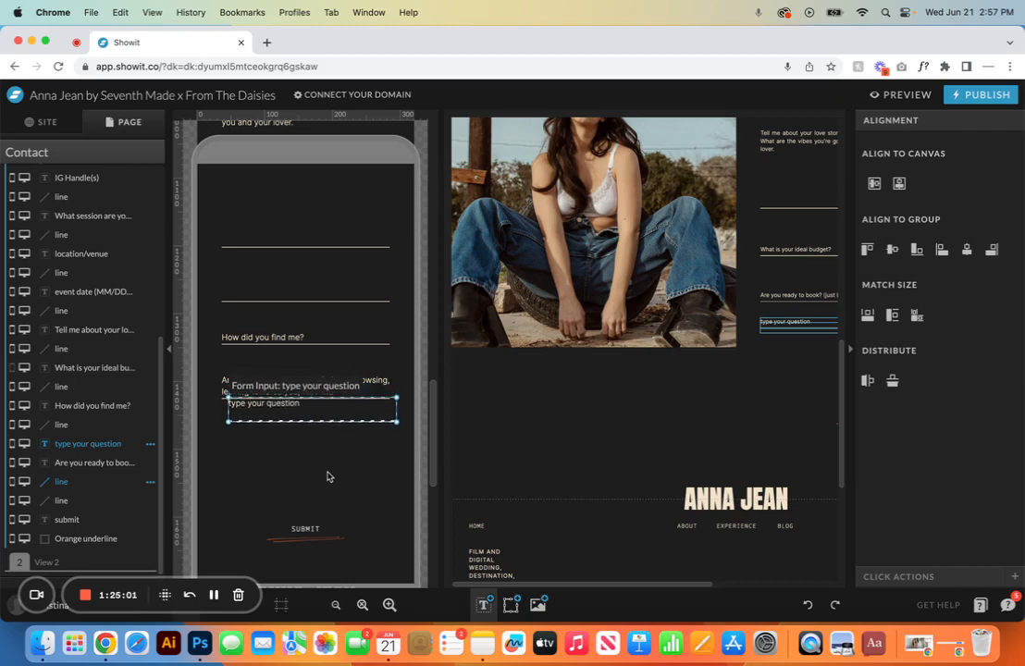
{"action": "key", "text": "Down"}
{"action": "key", "text": "Down"}
{"action": "key", "text": "Down"}
{"action": "key", "text": "Down"}
{"action": "key", "text": "Down"}
{"action": "key", "text": "Down"}
{"action": "key", "text": "Down"}
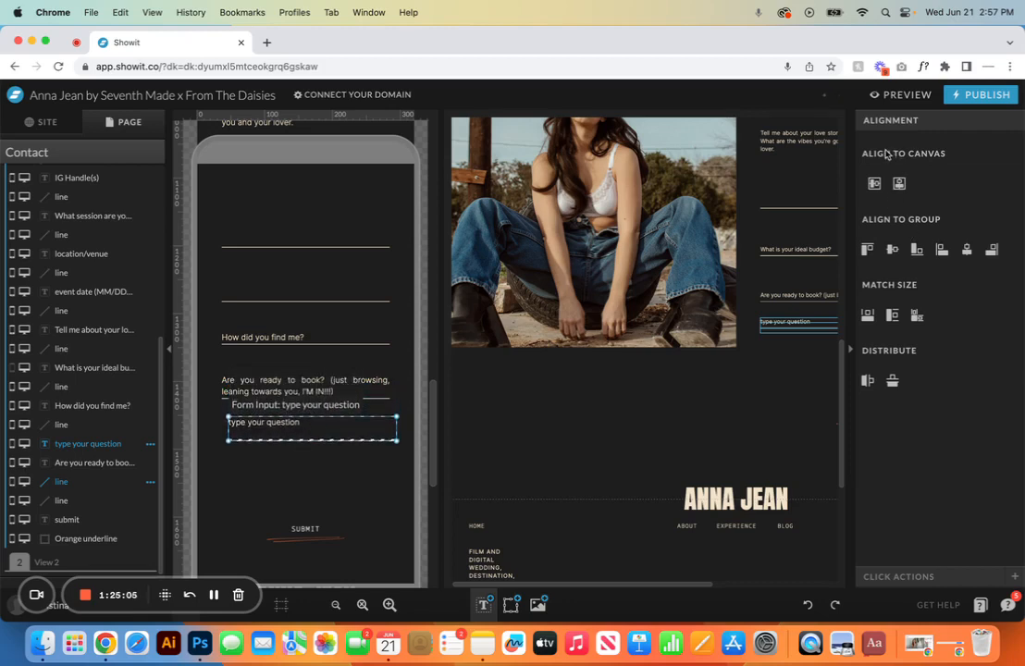
Step: Shift the mobile "type your question" field and its line left to X 36, in line with the fields above
{"action": "key", "text": "Left"}
{"action": "key", "text": "Left"}
{"action": "key", "text": "Left"}
{"action": "key", "text": "Left"}
{"action": "key", "text": "Left"}
{"action": "key", "text": "Left"}
{"action": "key", "text": "Left"}
{"action": "key", "text": "Left"}
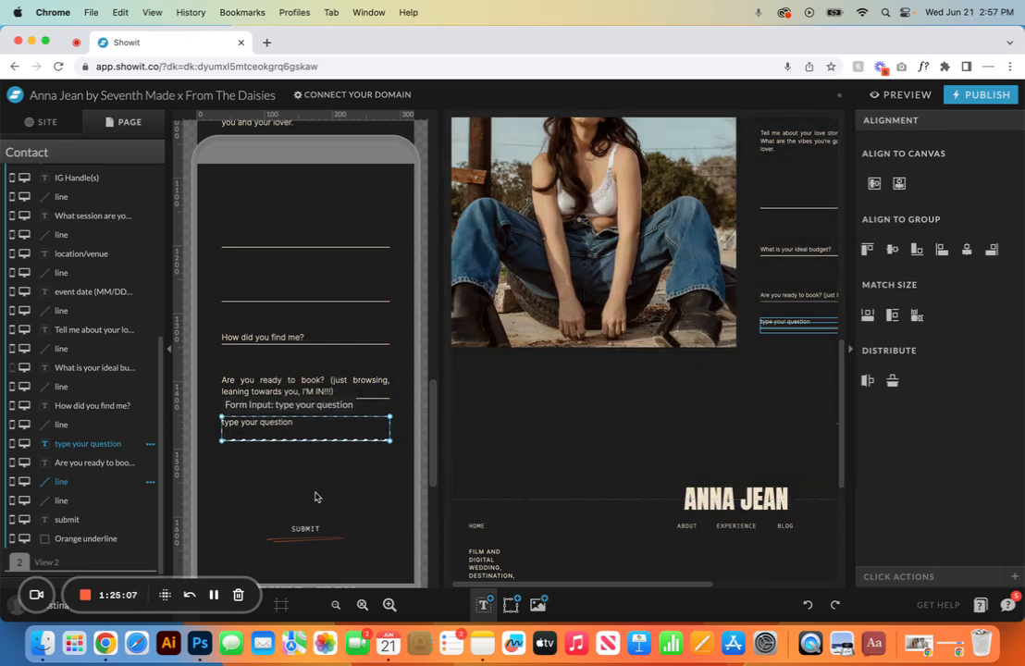
Step: Reduce the mobile "type your question" field's height to 24 px by lowering its upper edge
{"action": "left_click", "coordinate": [314, 494]}
{"action": "left_click", "coordinate": [307, 427]}
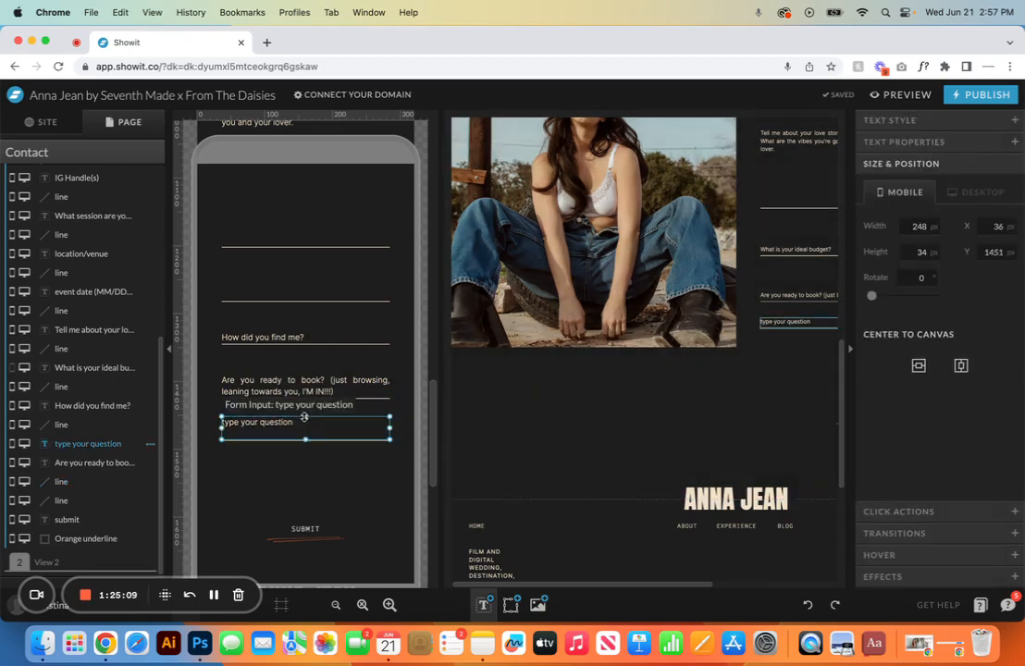
{"action": "left_click_drag", "start_coordinate": [304, 420], "coordinate": [304, 426]}
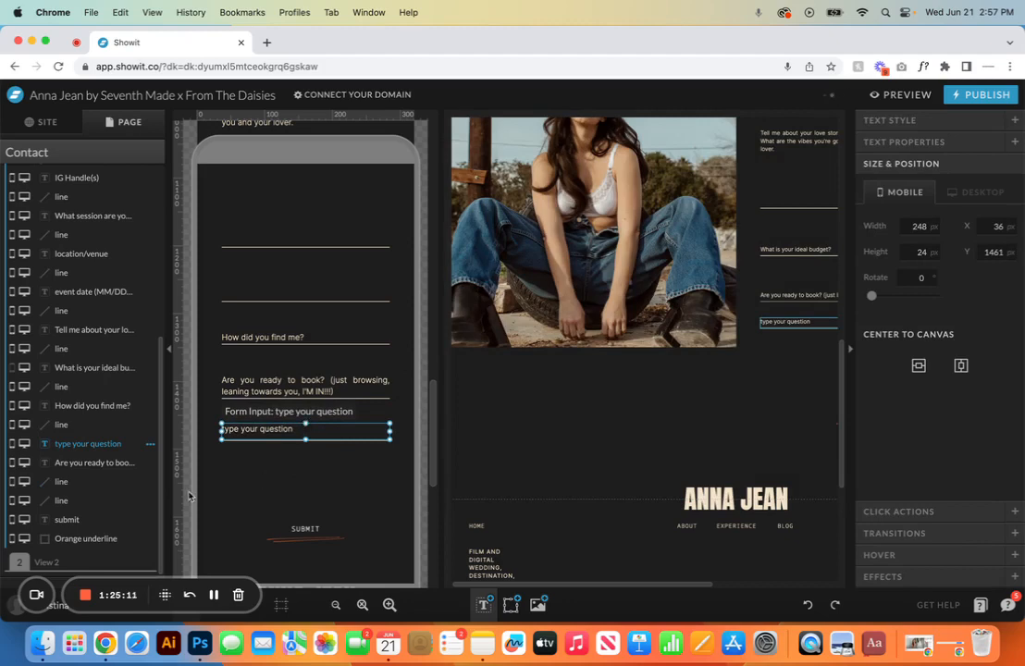
Step: Reorder the Contact Form layers so "Are you ready to book?" and its line precede "type your question" and its line
{"action": "left_click_drag", "start_coordinate": [83, 443], "coordinate": [85, 470]}
{"action": "left_click", "coordinate": [91, 444]}
{"action": "left_click", "coordinate": [89, 500]}
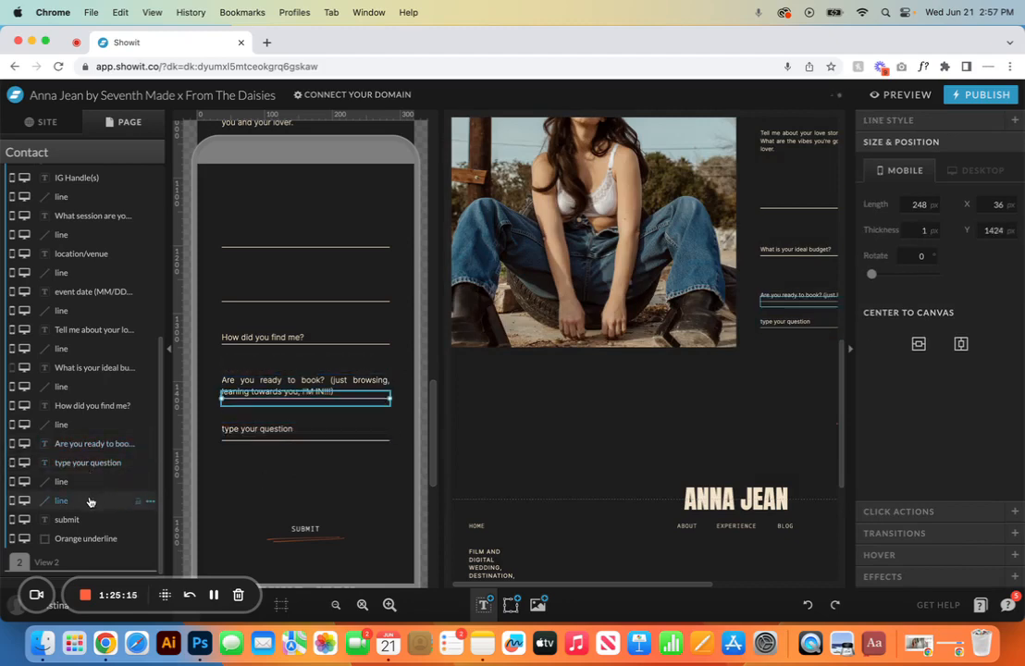
{"action": "left_click_drag", "start_coordinate": [90, 500], "coordinate": [86, 462]}
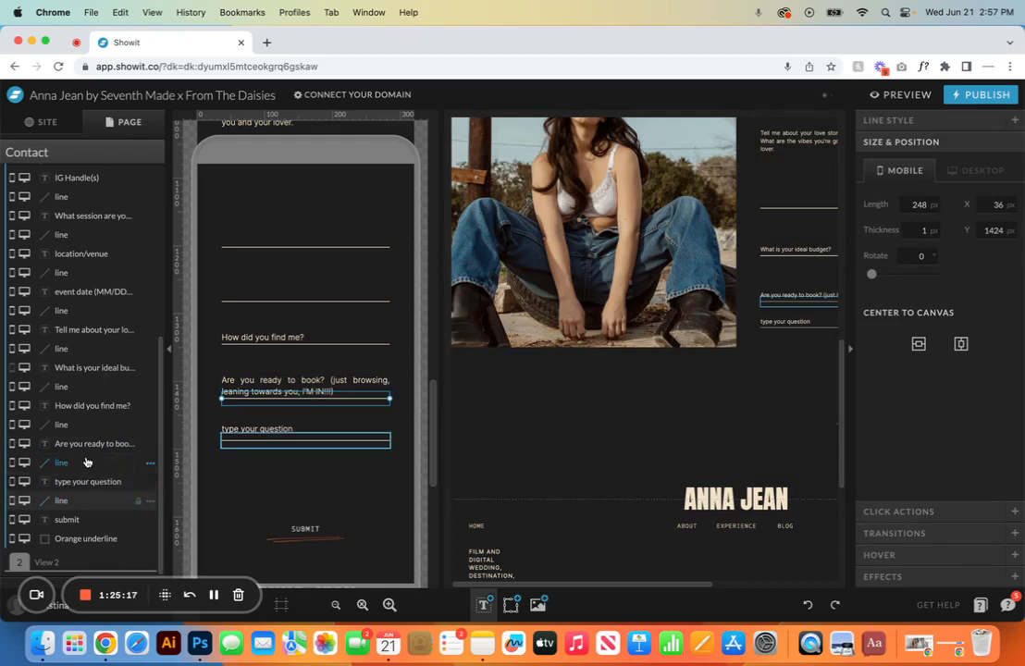
{"action": "scroll", "coordinate": [79, 217], "scroll_direction": "up", "scroll_amount": 5}
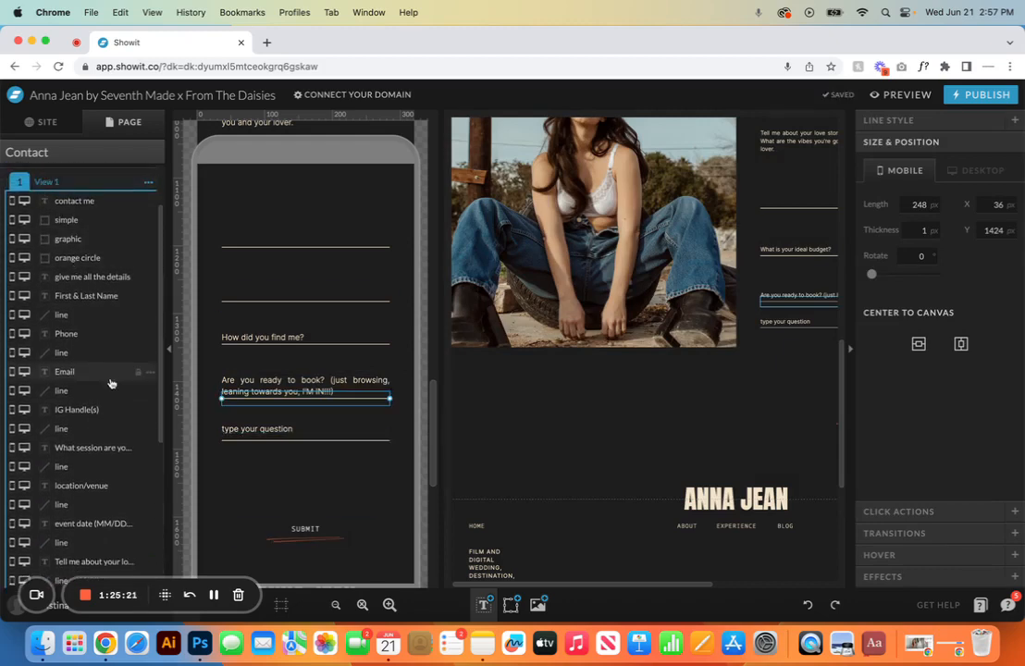
{"action": "scroll", "coordinate": [113, 381], "scroll_direction": "down", "scroll_amount": 5}
{"action": "scroll", "coordinate": [111, 383], "scroll_direction": "down", "scroll_amount": 2}
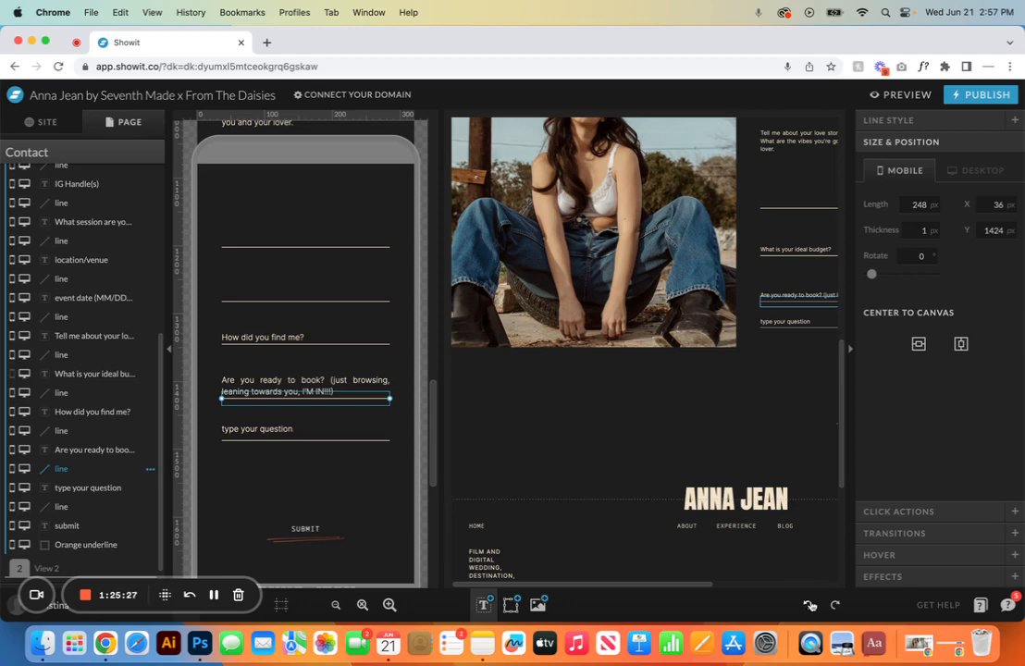
Step: Undo the latest layer reordering and mobile positioning edits, and delete the "type your question" field together with its line
{"action": "left_click", "coordinate": [809, 604]}
{"action": "left_click", "coordinate": [809, 605]}
{"action": "left_click", "coordinate": [810, 604]}
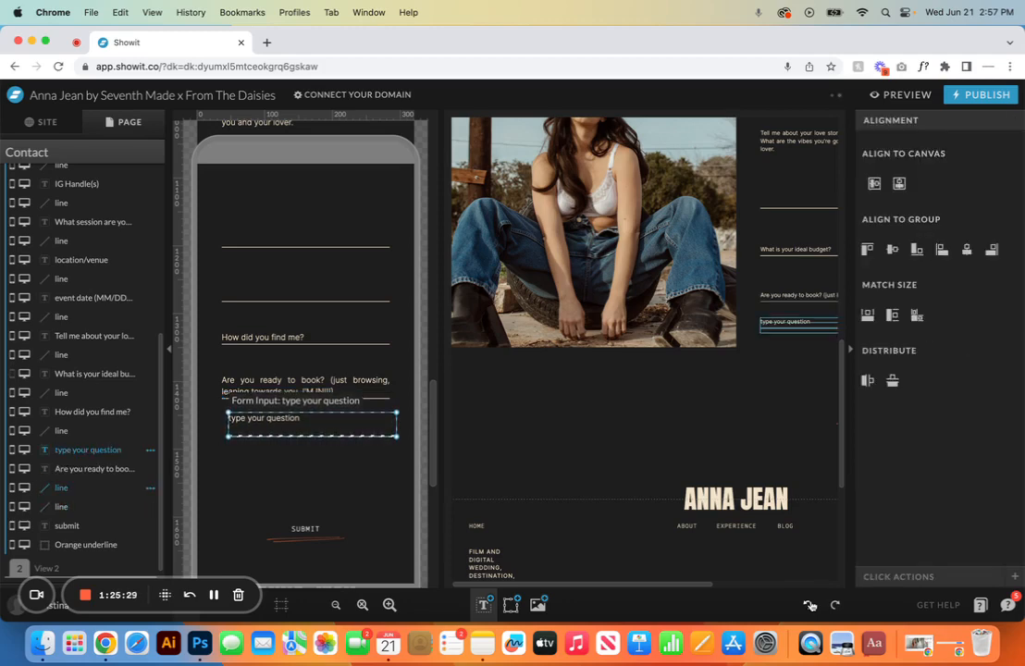
{"action": "left_click", "coordinate": [809, 605]}
{"action": "left_click", "coordinate": [809, 605]}
{"action": "left_click", "coordinate": [809, 605]}
{"action": "left_click", "coordinate": [810, 605]}
{"action": "left_click", "coordinate": [809, 605]}
{"action": "left_click", "coordinate": [810, 605]}
{"action": "left_click", "coordinate": [810, 605]}
{"action": "left_click", "coordinate": [810, 605]}
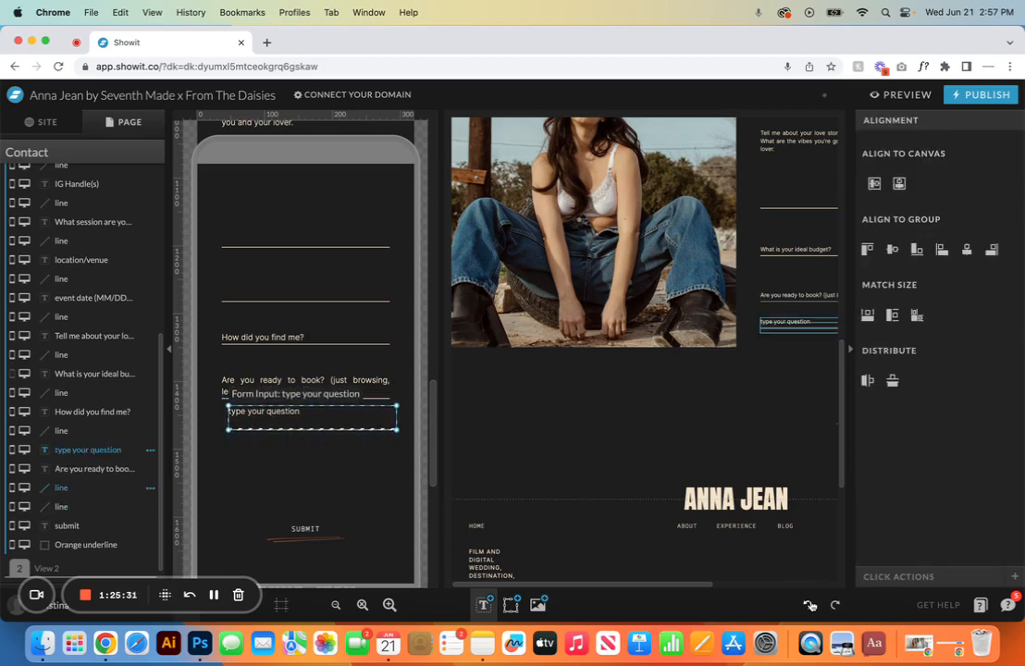
{"action": "left_click", "coordinate": [810, 605]}
{"action": "key", "text": "Delete"}
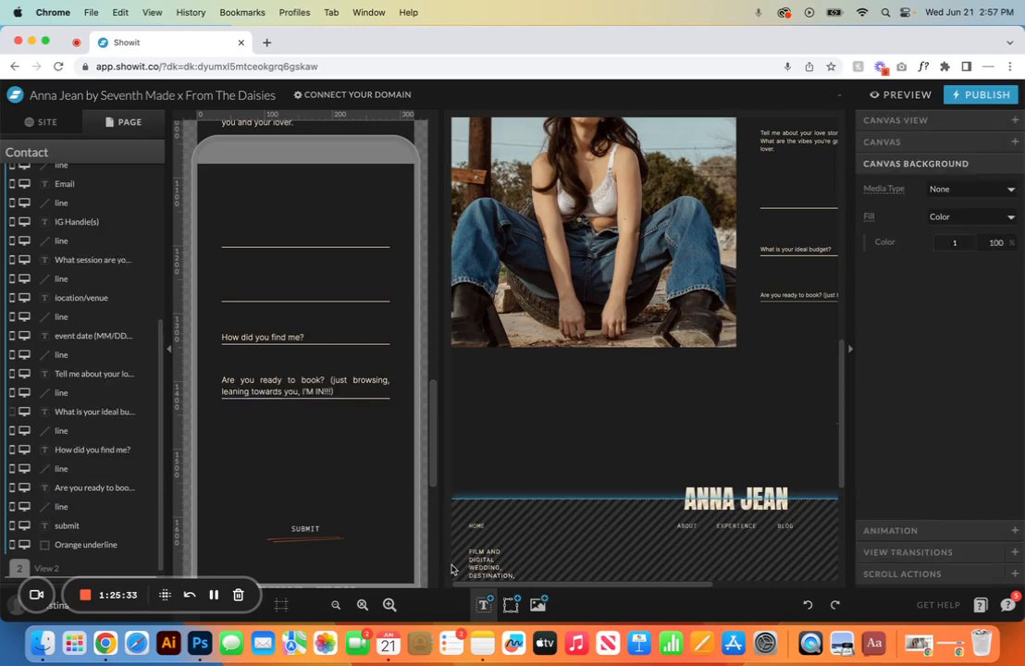
Step: Move the mobile Submit text with its orange underline up closer to the last field and shorten the mobile Contact Form canvas
{"action": "left_click_drag", "start_coordinate": [327, 556], "coordinate": [297, 456]}
{"action": "scroll", "coordinate": [297, 456], "scroll_direction": "down", "scroll_amount": 3}
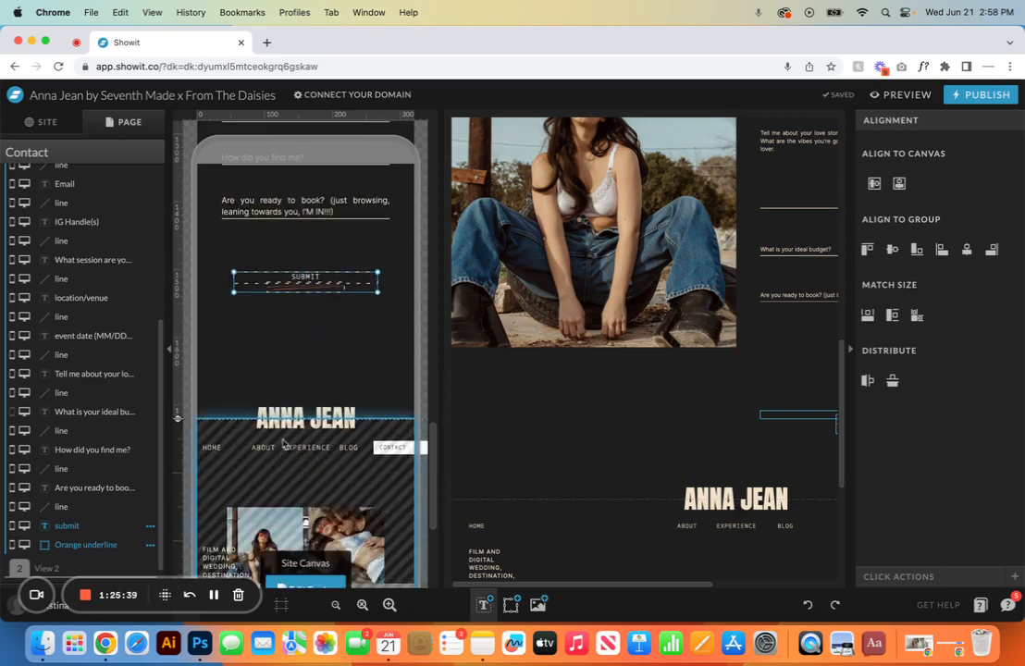
{"action": "left_click_drag", "start_coordinate": [180, 420], "coordinate": [179, 369]}
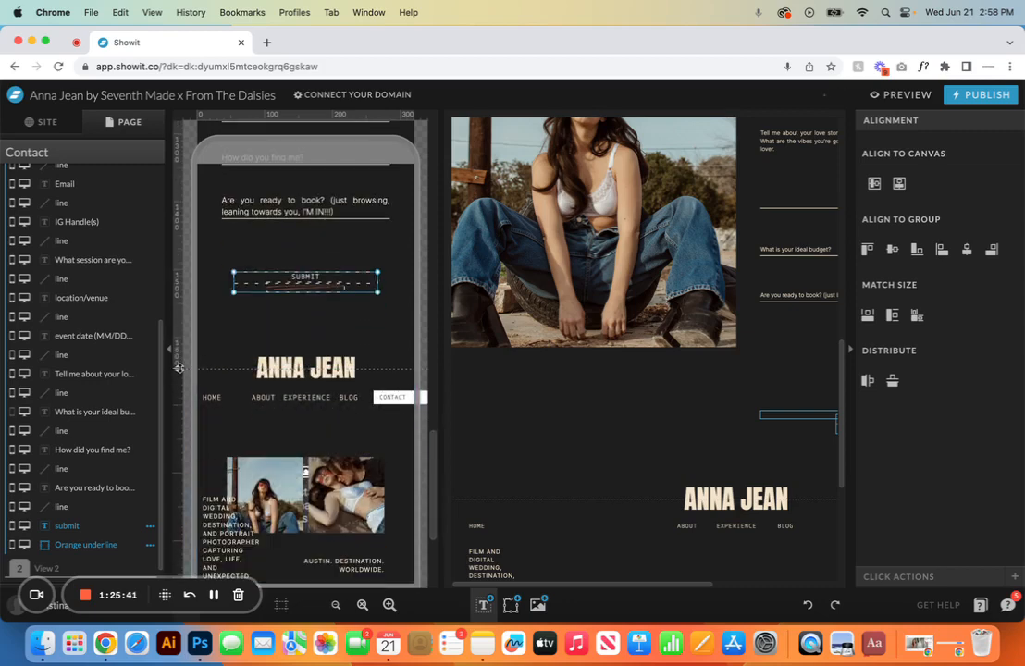
Step: Raise the desktop Submit text with its orange underline, show the desktop layout alone and shorten the desktop Contact Form canvas
{"action": "left_click", "coordinate": [658, 405]}
{"action": "scroll", "coordinate": [659, 407], "scroll_direction": "right", "scroll_amount": 3}
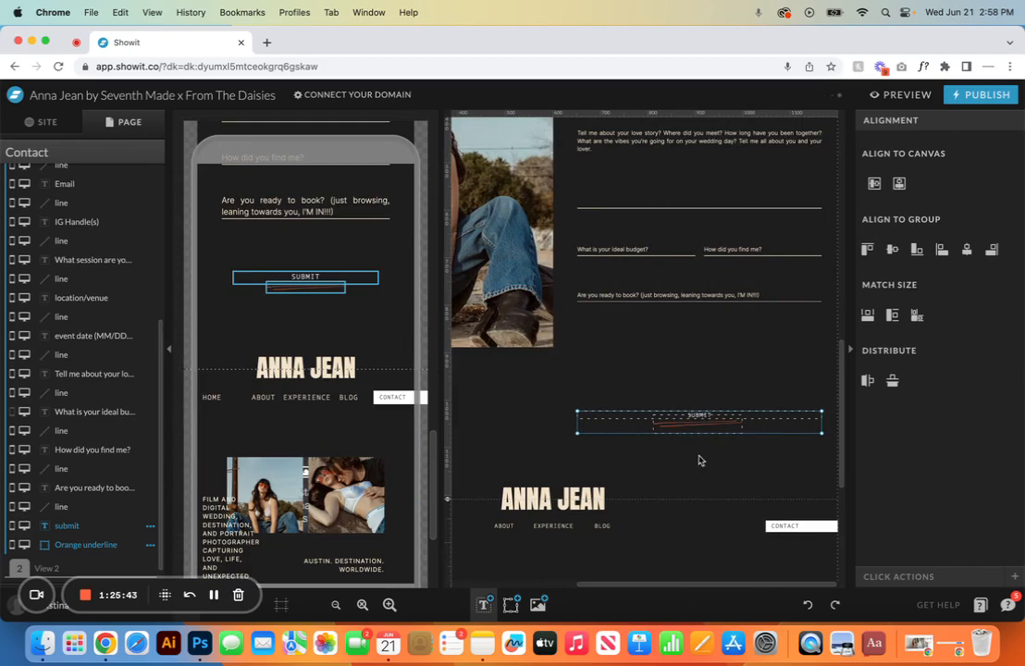
{"action": "left_click_drag", "start_coordinate": [702, 417], "coordinate": [704, 390]}
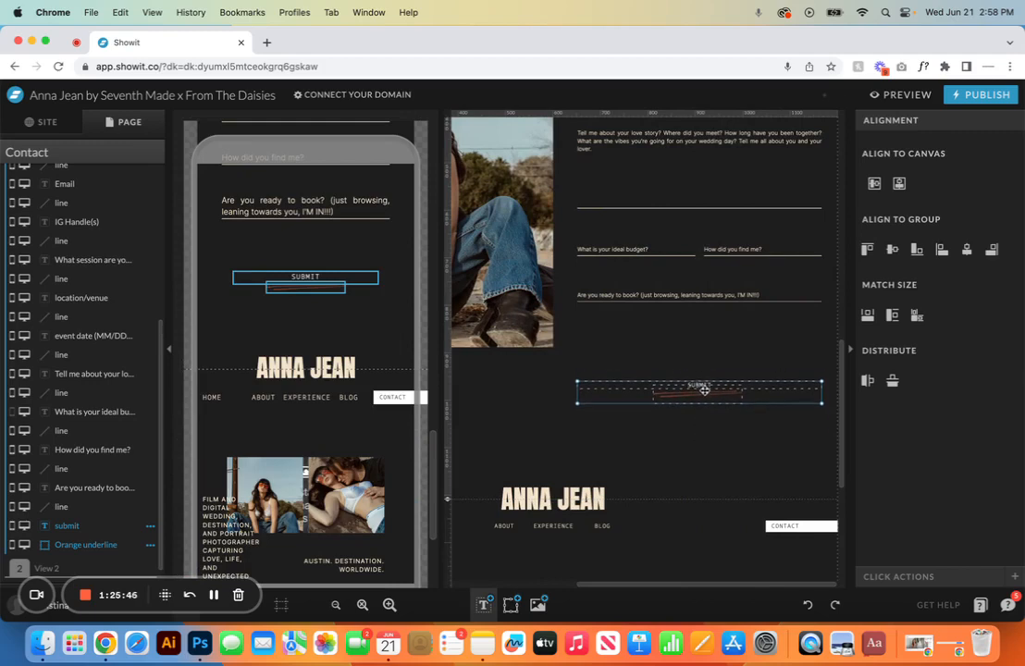
{"action": "left_click", "coordinate": [250, 618]}
{"action": "left_click_drag", "start_coordinate": [179, 501], "coordinate": [176, 465]}
{"action": "left_click", "coordinate": [444, 405]}
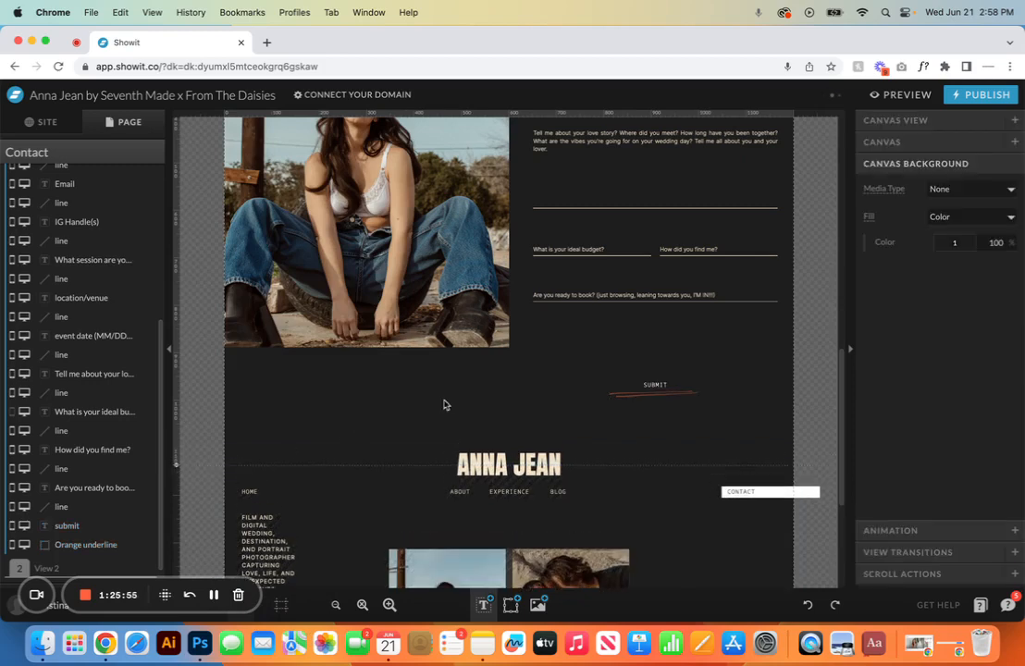
Step: Move the desktop "Are you ready to book?" field with its line above the "What is your ideal budget?" and "How did you find me?" row
{"action": "scroll", "coordinate": [632, 386], "scroll_direction": "up", "scroll_amount": 2}
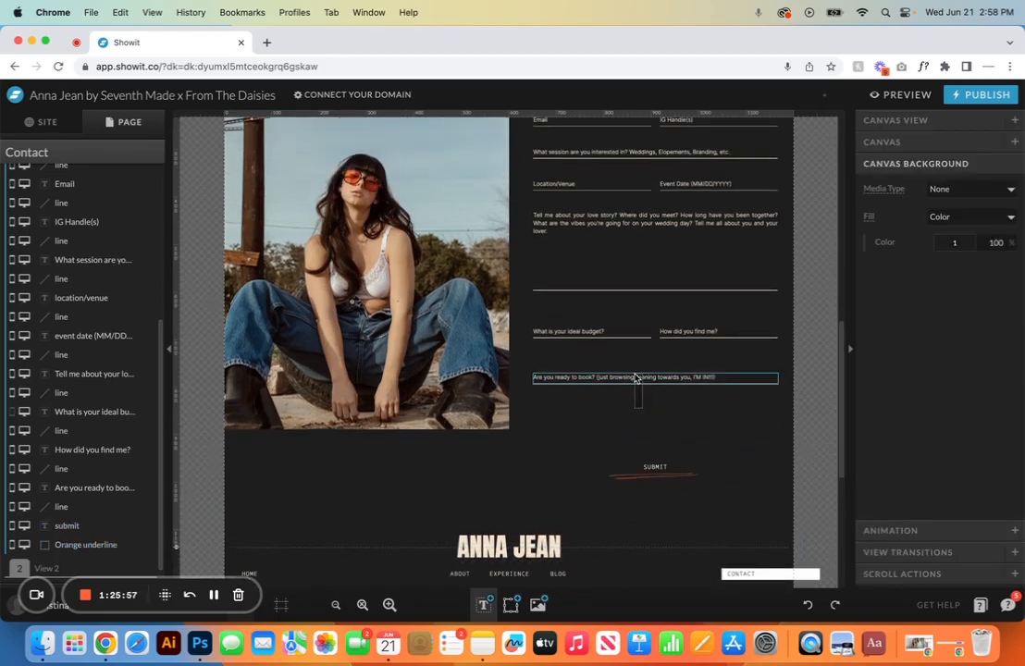
{"action": "left_click", "coordinate": [647, 381]}
{"action": "left_click_drag", "start_coordinate": [647, 382], "coordinate": [638, 316]}
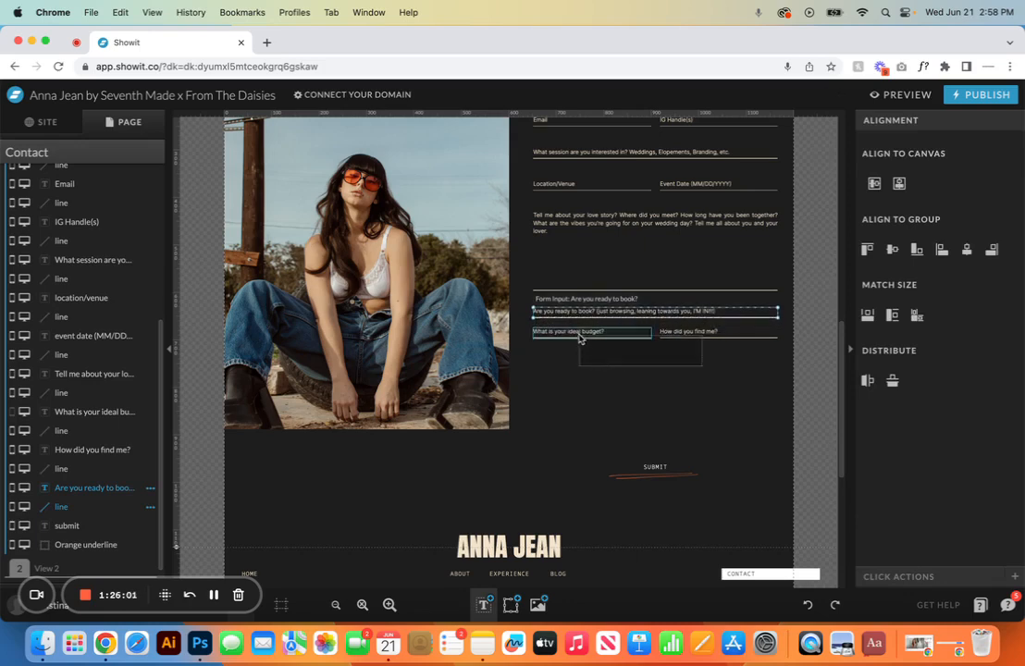
Step: Lower the desktop budget and "How did you find me?" row and nudge "Are you ready to book?" down to even out the spacing
{"action": "left_click_drag", "start_coordinate": [571, 331], "coordinate": [573, 371]}
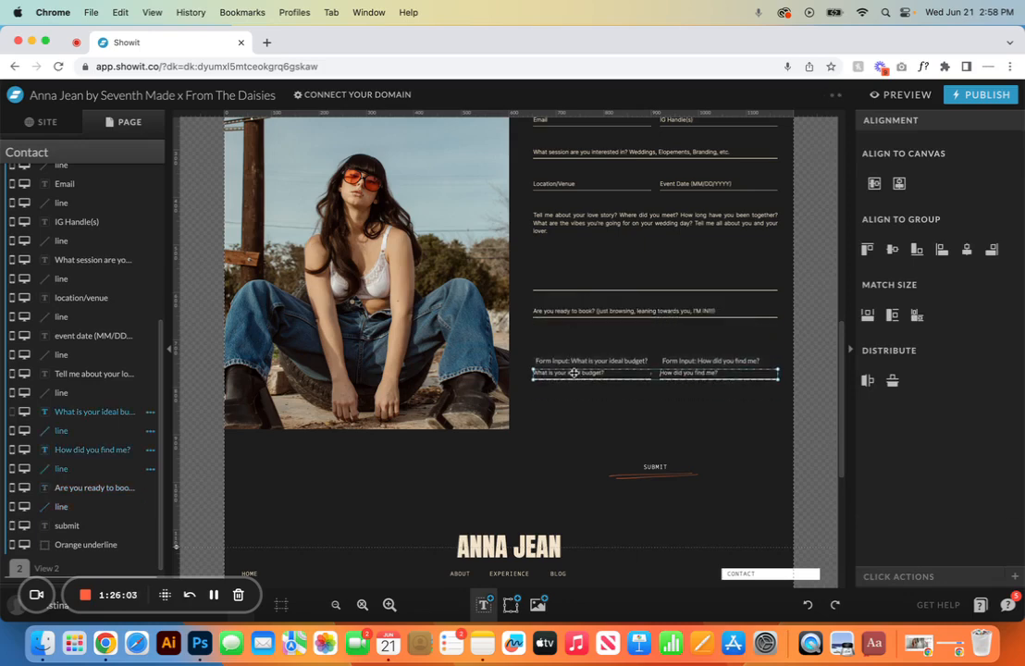
{"action": "left_click", "coordinate": [629, 313]}
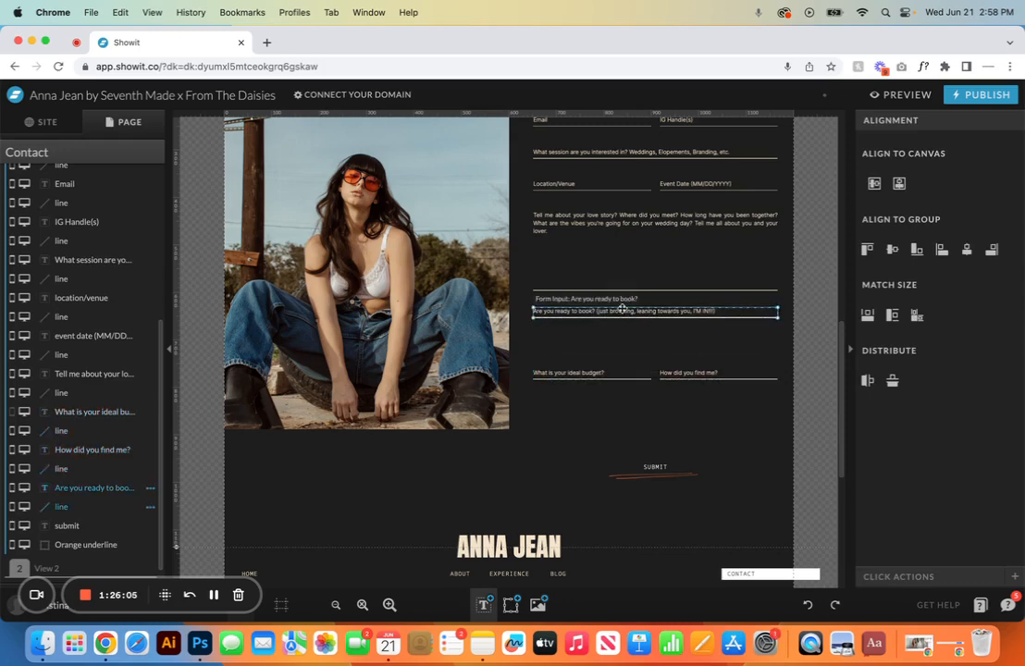
{"action": "left_click_drag", "start_coordinate": [629, 313], "coordinate": [624, 326]}
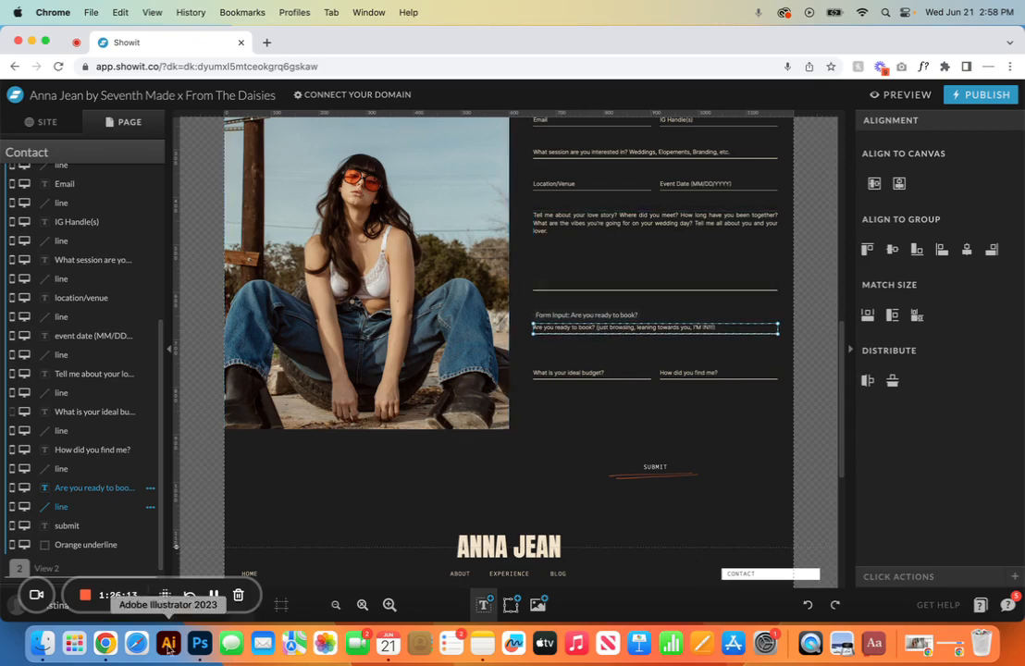
Step: Show the mobile layout, extend its Contact Form canvas downward and move the Submit text with its orange underline lower
{"action": "left_click", "coordinate": [165, 601]}
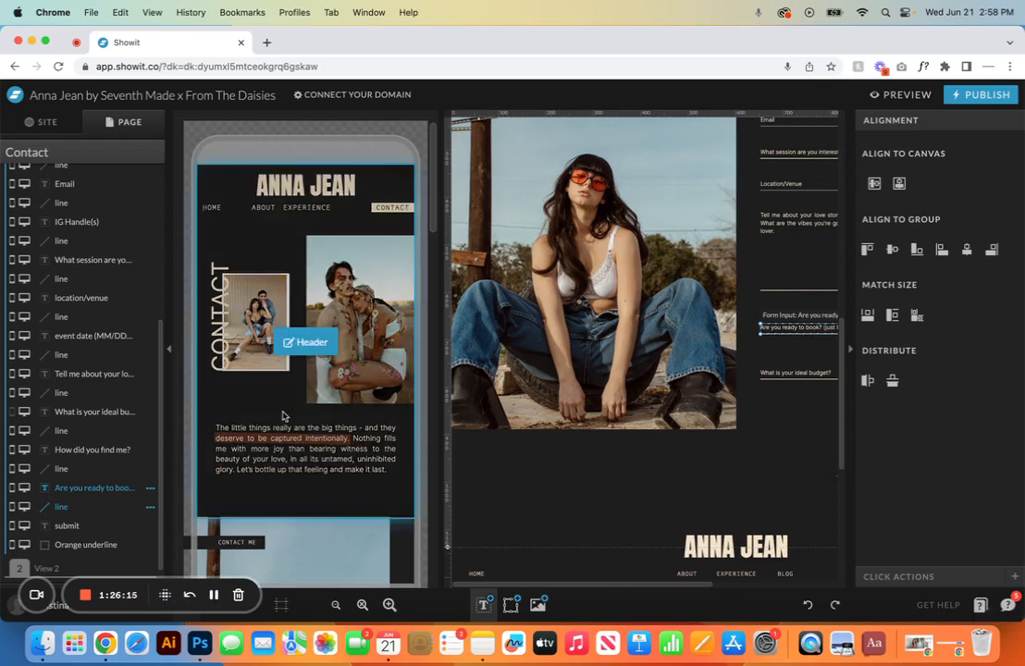
{"action": "scroll", "coordinate": [282, 416], "scroll_direction": "down", "scroll_amount": 10}
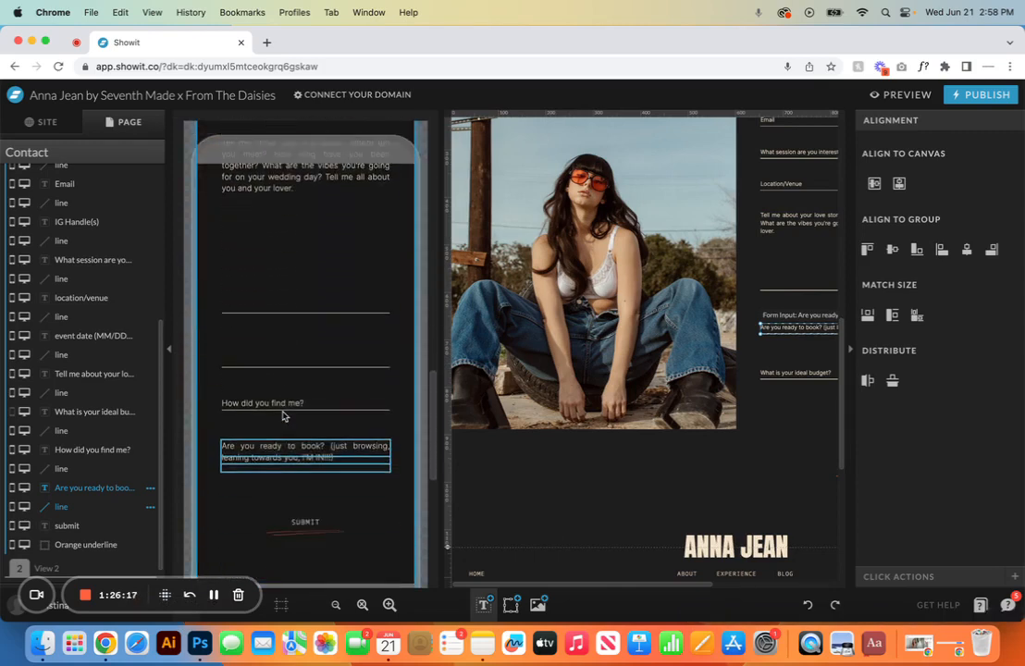
{"action": "left_click", "coordinate": [223, 476]}
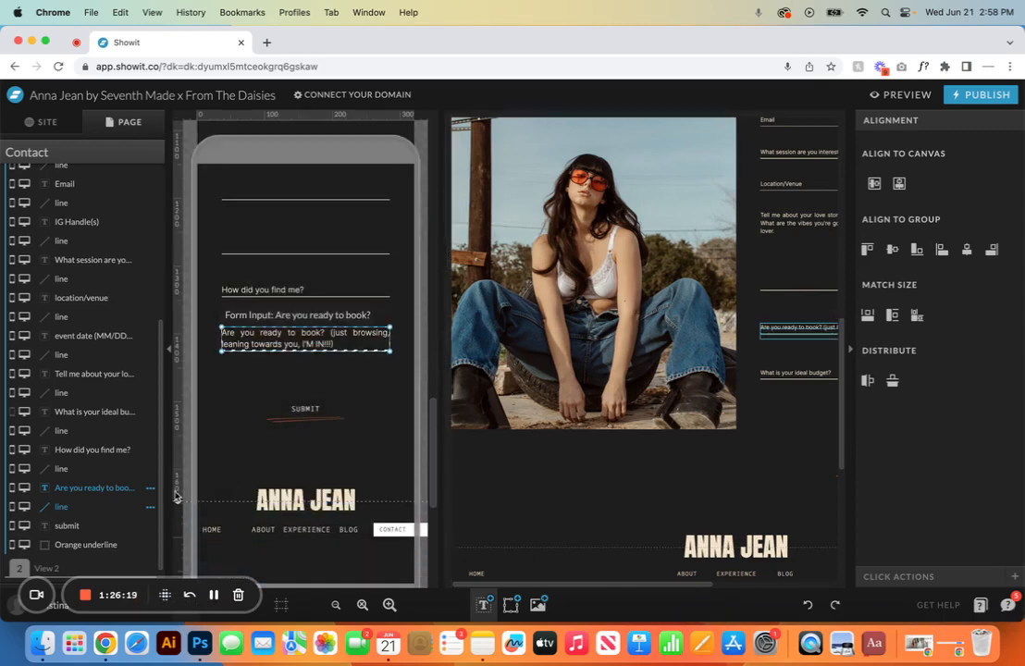
{"action": "left_click_drag", "start_coordinate": [178, 502], "coordinate": [180, 566]}
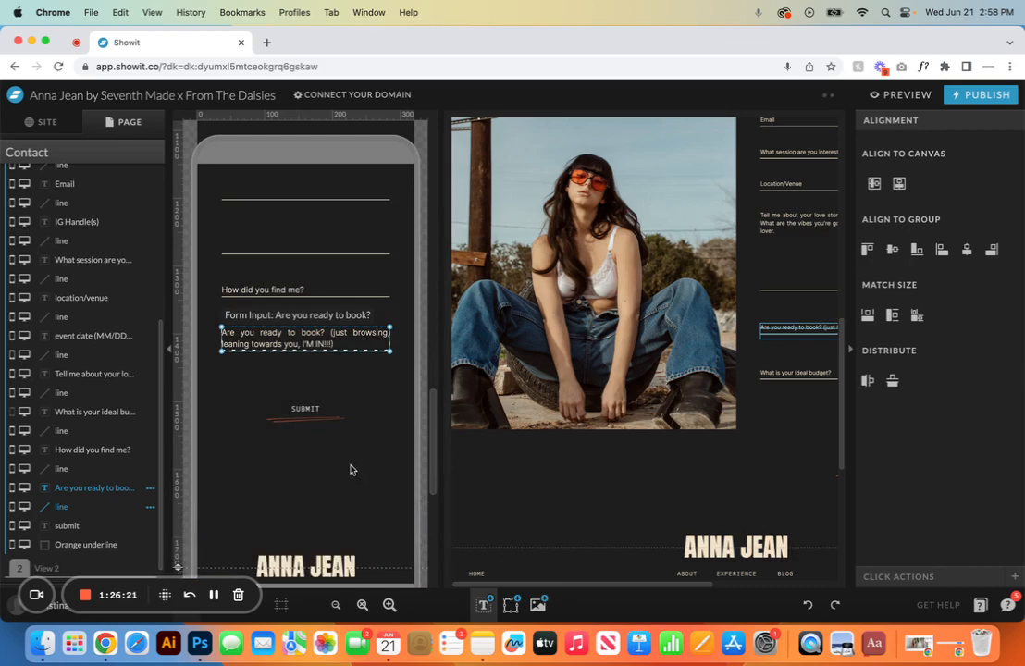
{"action": "left_click_drag", "start_coordinate": [284, 407], "coordinate": [307, 491]}
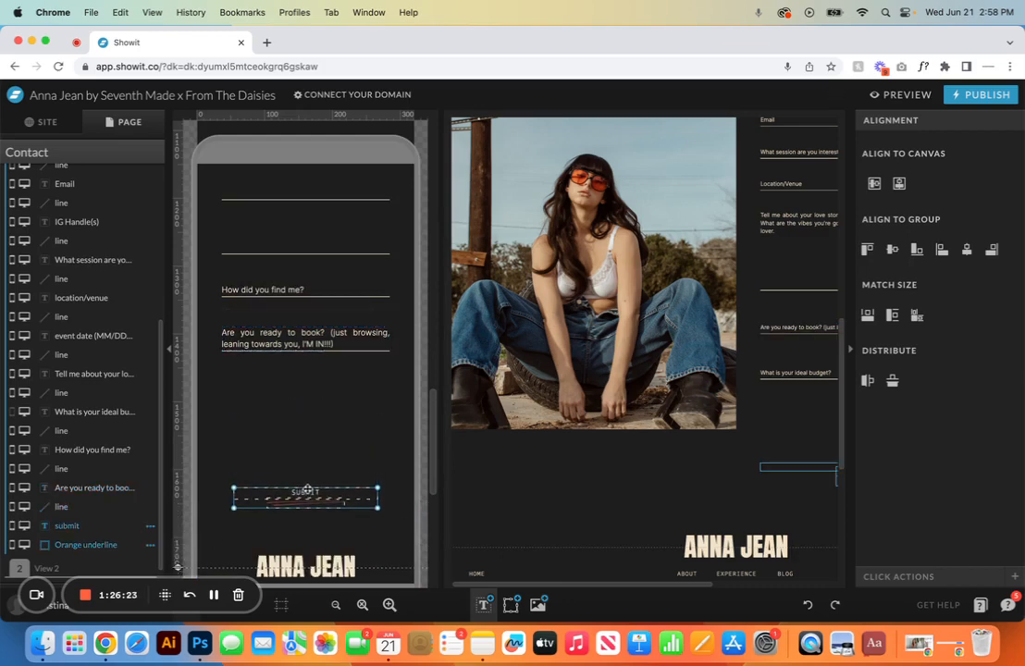
Step: Make the hidden "What is your ideal budget?" field visible on mobile above its existing line
{"action": "left_click", "coordinate": [328, 444]}
{"action": "scroll", "coordinate": [327, 421], "scroll_direction": "up", "scroll_amount": 5}
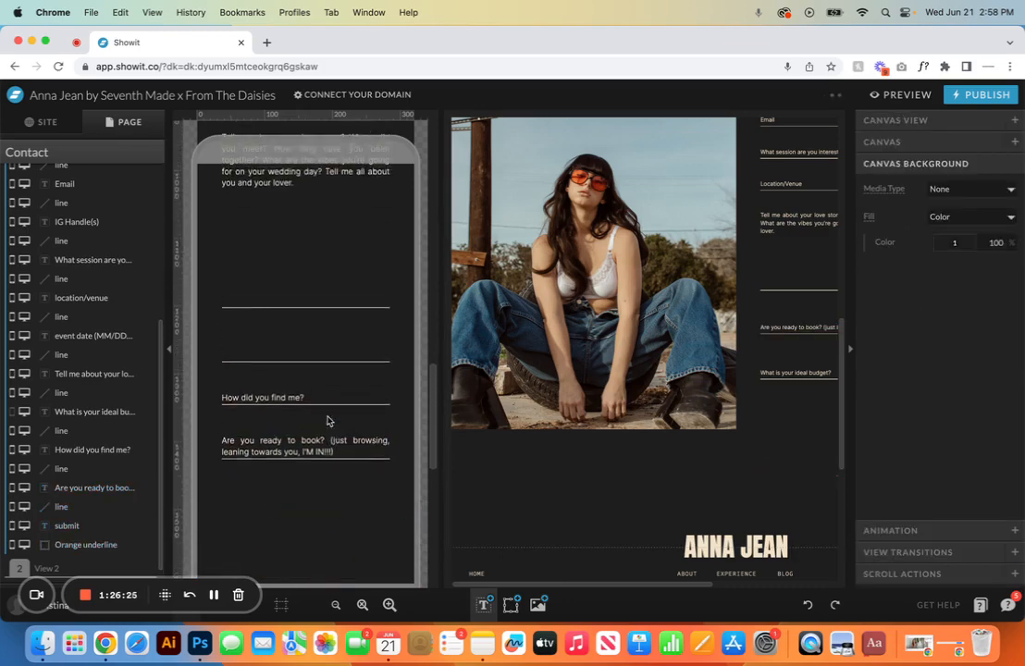
{"action": "left_click", "coordinate": [316, 389]}
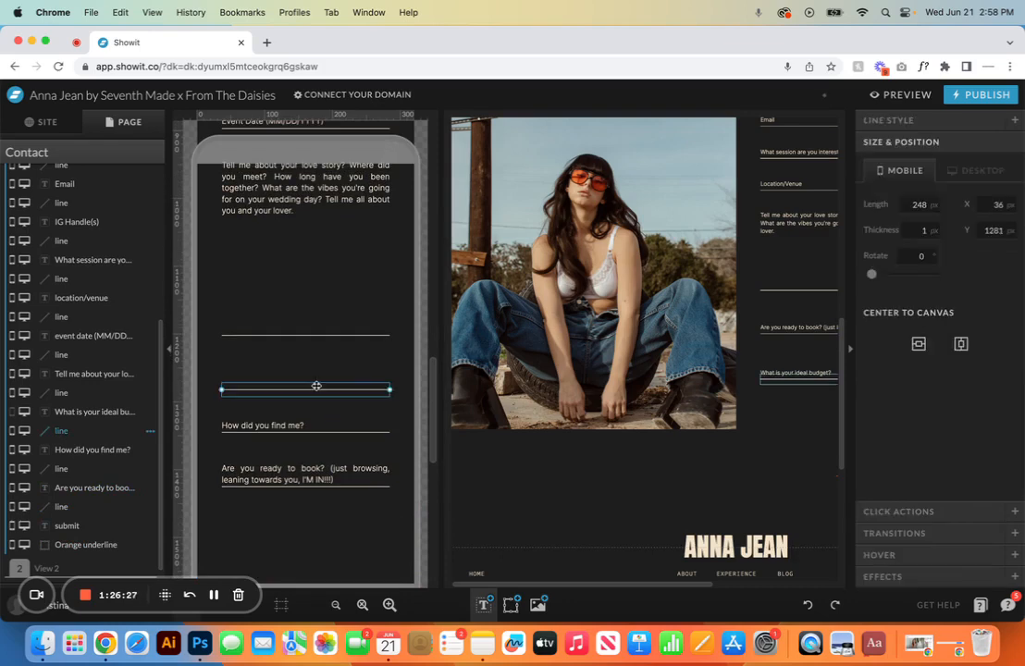
{"action": "scroll", "coordinate": [316, 389], "scroll_direction": "up", "scroll_amount": 3}
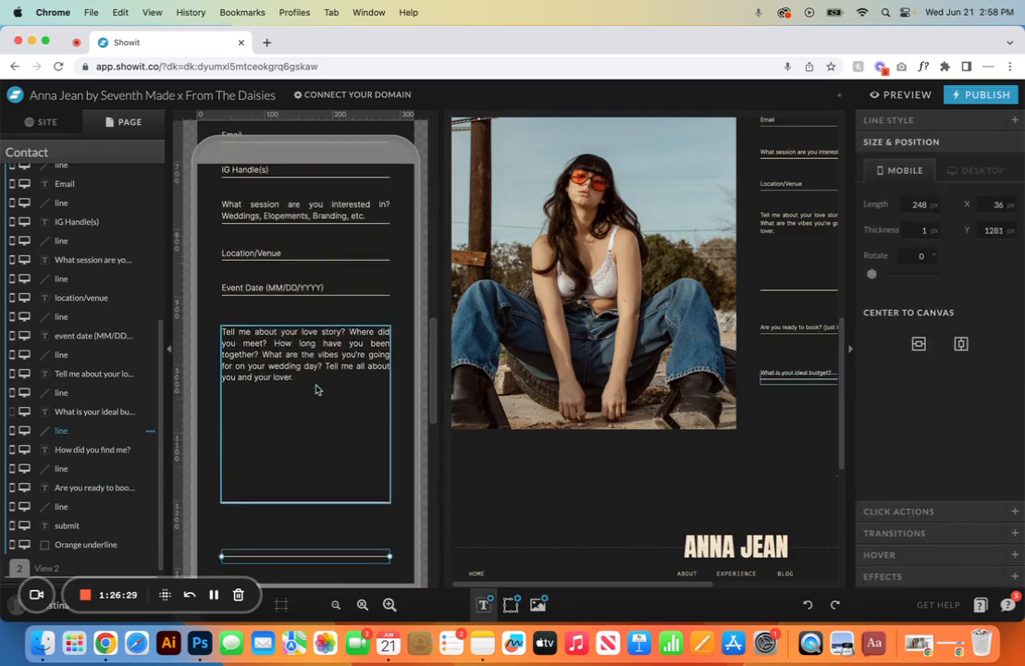
{"action": "left_click", "coordinate": [13, 413]}
{"action": "scroll", "coordinate": [300, 437], "scroll_direction": "down", "scroll_amount": 5}
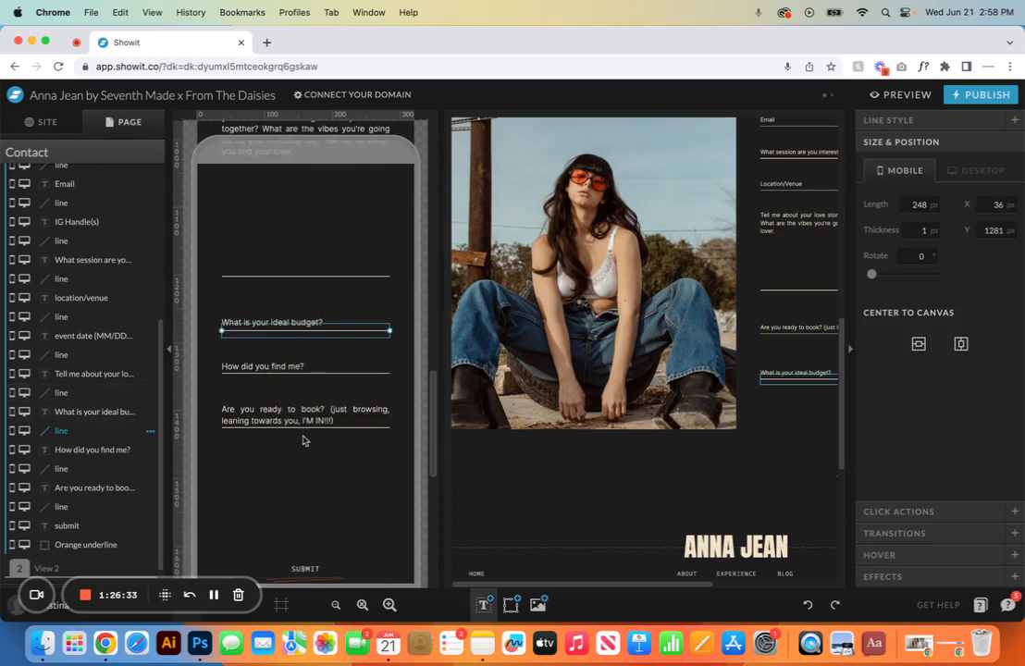
Step: Move the mobile budget and "How did you find me?" fields below "Are you ready to book?" and raise all three with their lines
{"action": "left_click", "coordinate": [278, 322]}
{"action": "left_click", "coordinate": [278, 366], "text": "shift"}
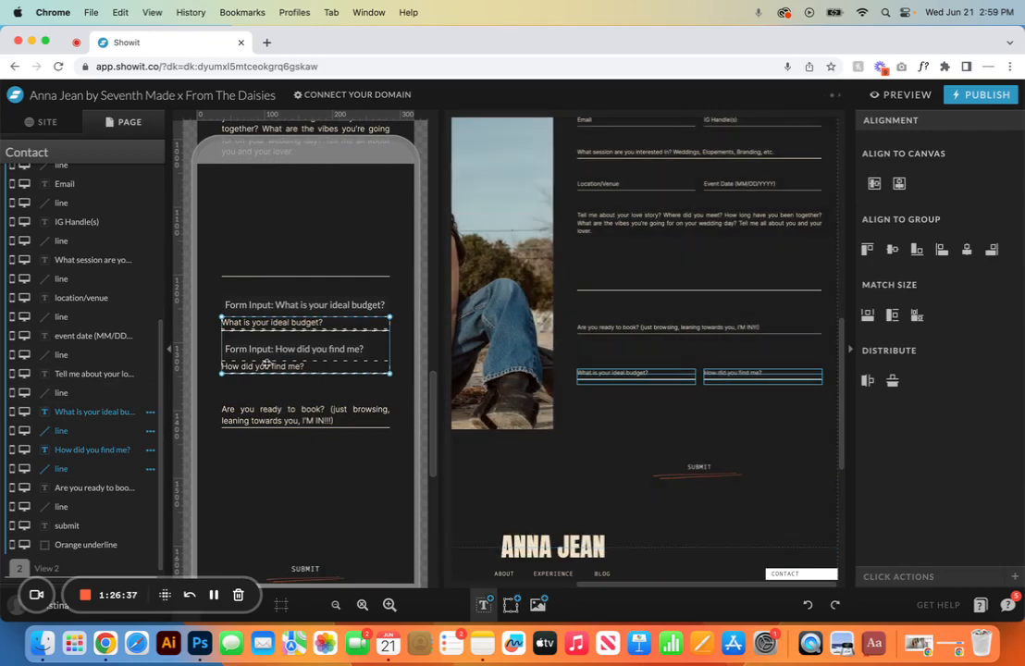
{"action": "left_click_drag", "start_coordinate": [252, 350], "coordinate": [252, 497]}
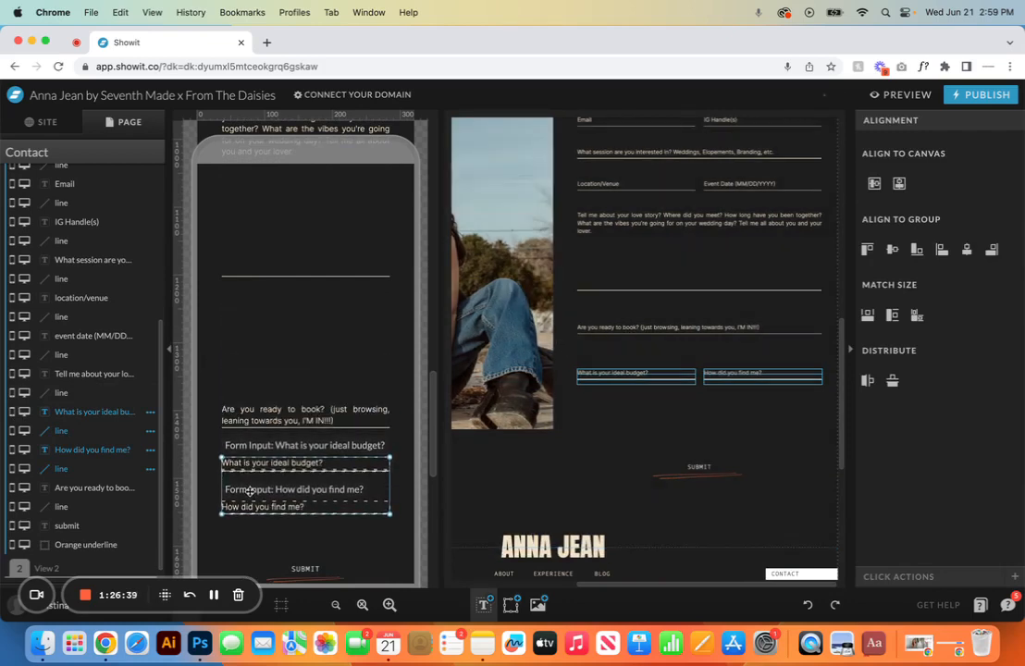
{"action": "left_click", "coordinate": [238, 418], "text": "shift"}
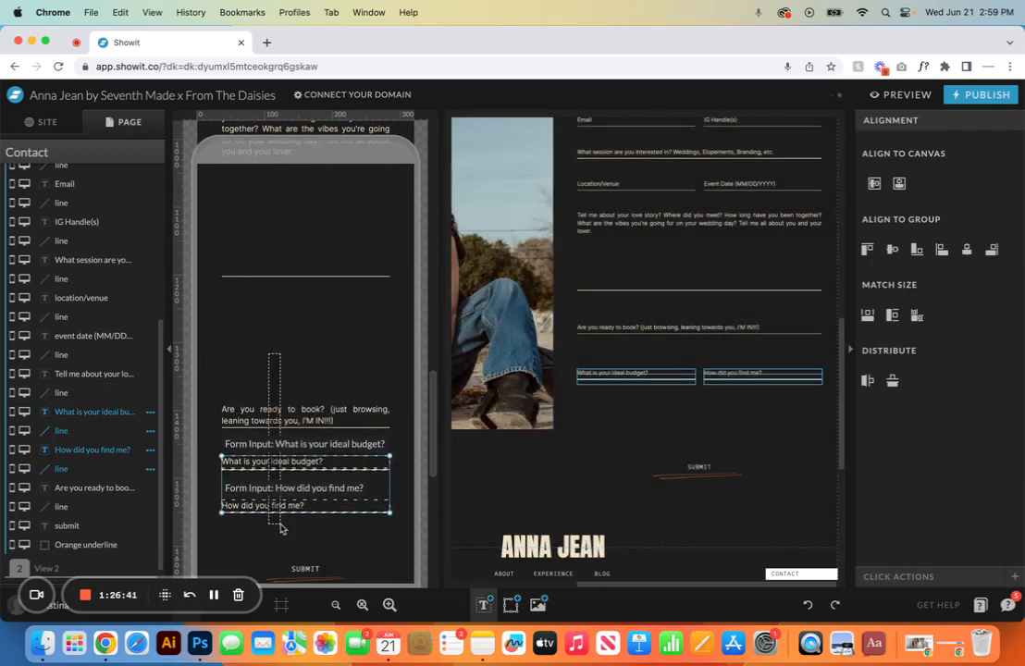
{"action": "left_click_drag", "start_coordinate": [296, 510], "coordinate": [290, 433]}
Step: Reorder the layers so "Are you ready to book?" and its line come directly before "What is your ideal budget?"
{"action": "left_click", "coordinate": [300, 518]}
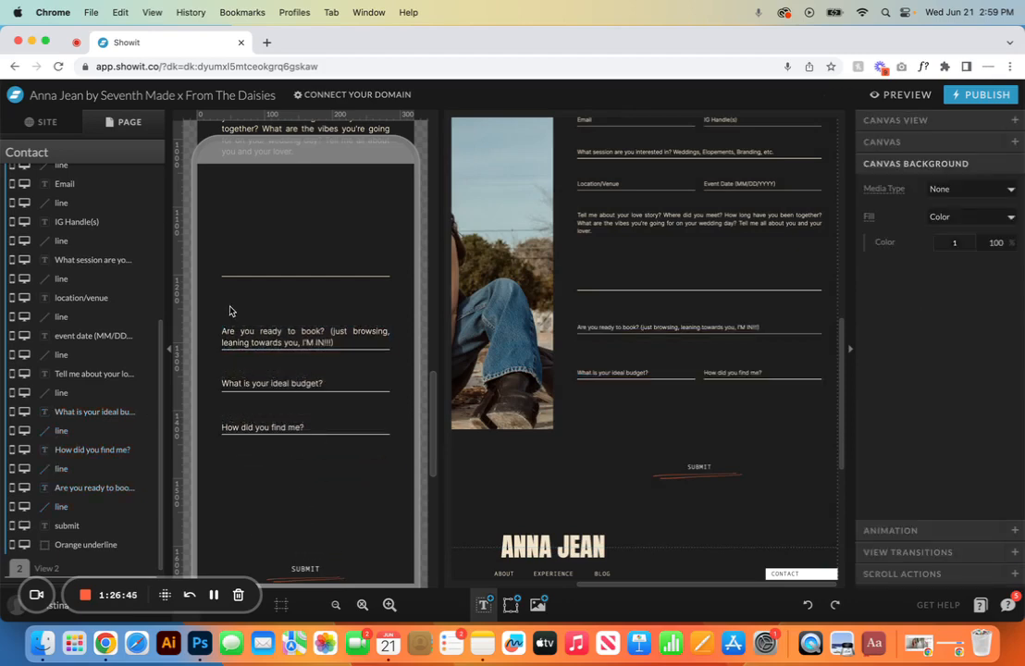
{"action": "left_click_drag", "start_coordinate": [230, 311], "coordinate": [252, 347]}
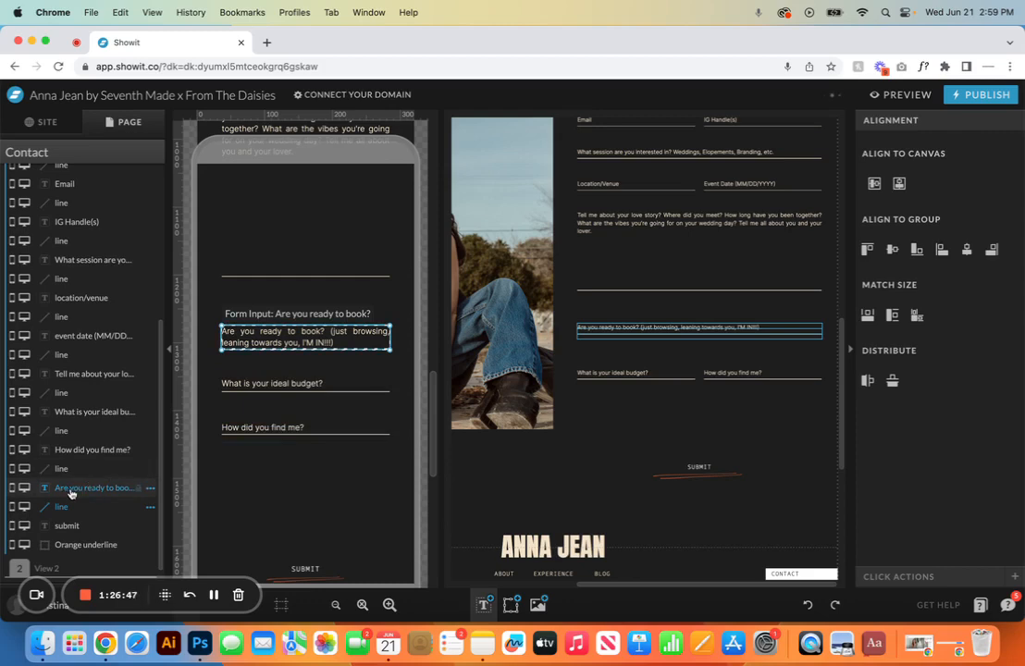
{"action": "left_click_drag", "start_coordinate": [77, 491], "coordinate": [82, 404]}
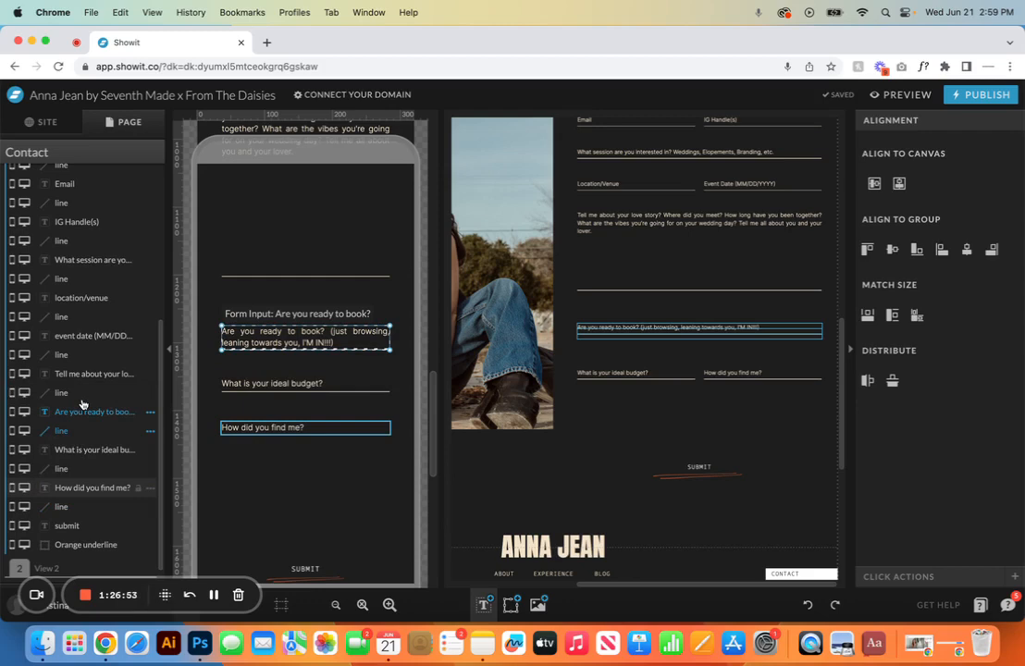
Step: Undo the layer reordering, mobile field changes and desktop rearrangement of the budget, "How did you find me?" and "Are you ready to book?" fields
{"action": "left_click", "coordinate": [807, 604]}
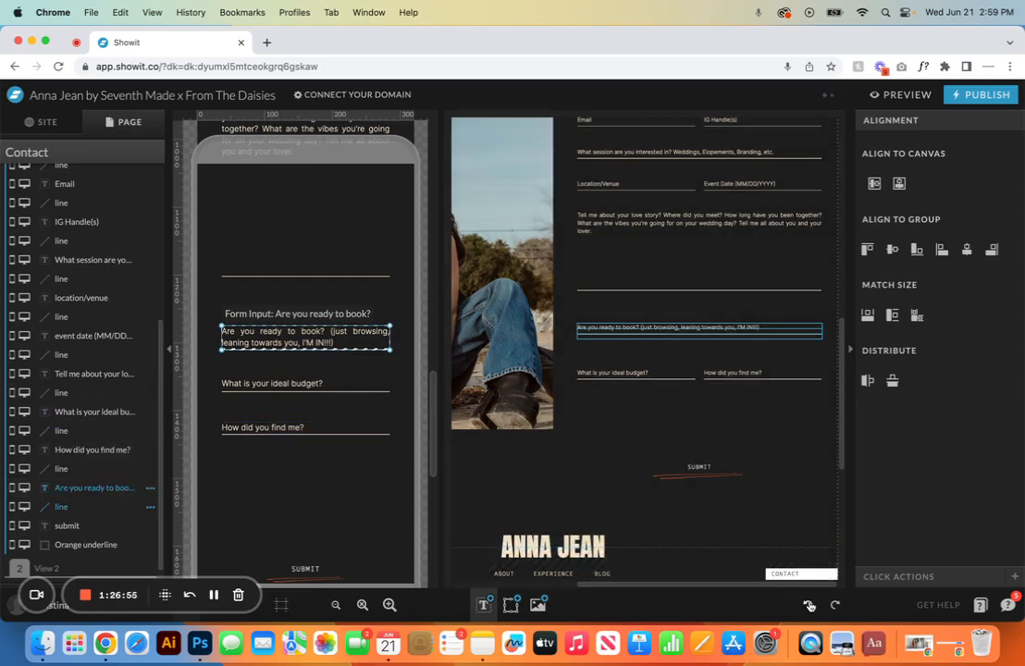
{"action": "left_click", "coordinate": [808, 605]}
{"action": "left_click", "coordinate": [808, 604]}
{"action": "left_click", "coordinate": [809, 605]}
{"action": "left_click", "coordinate": [808, 605]}
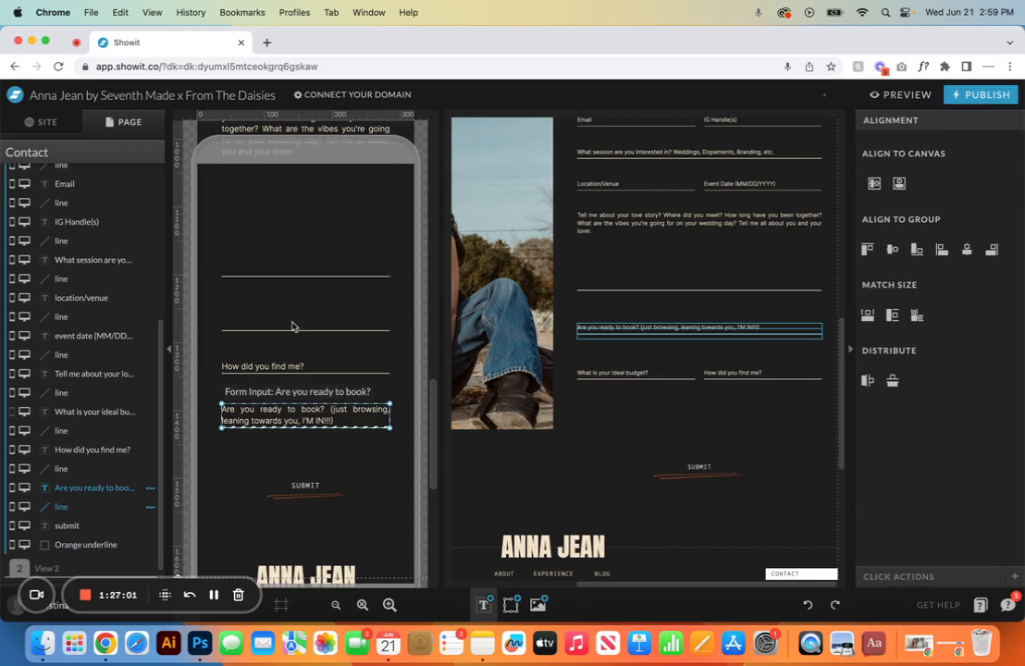
{"action": "left_click", "coordinate": [806, 605]}
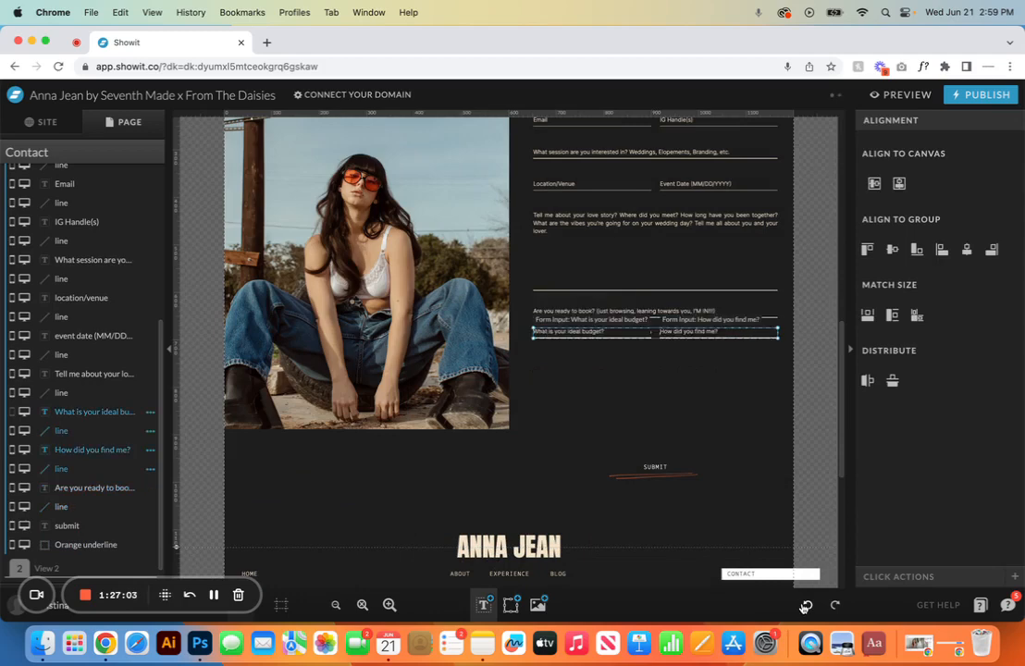
{"action": "left_click", "coordinate": [805, 605]}
{"action": "left_click", "coordinate": [803, 605]}
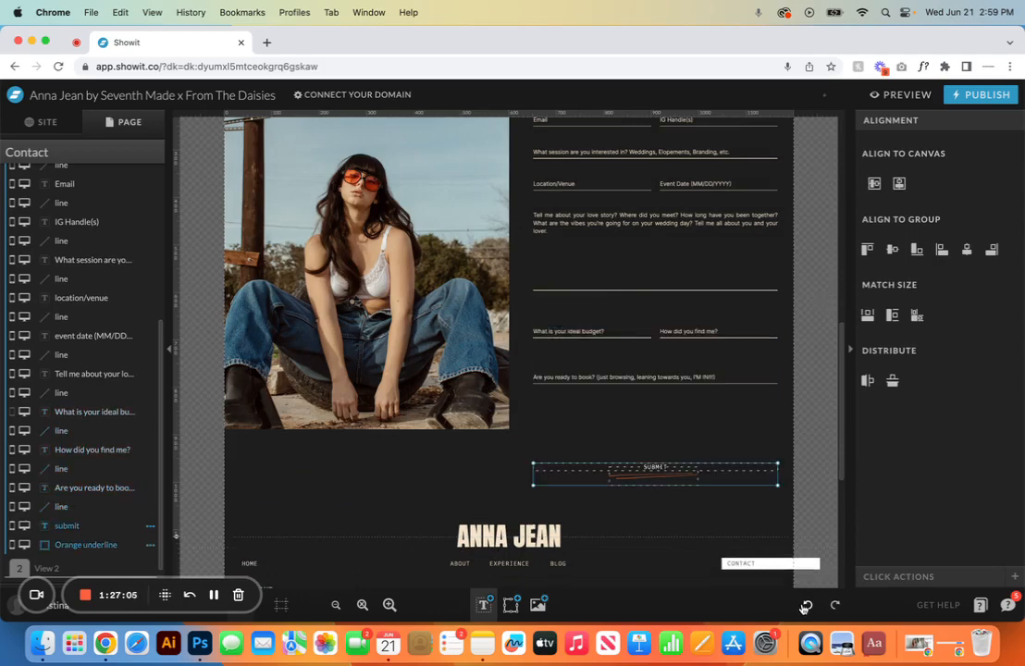
{"action": "left_click", "coordinate": [803, 606]}
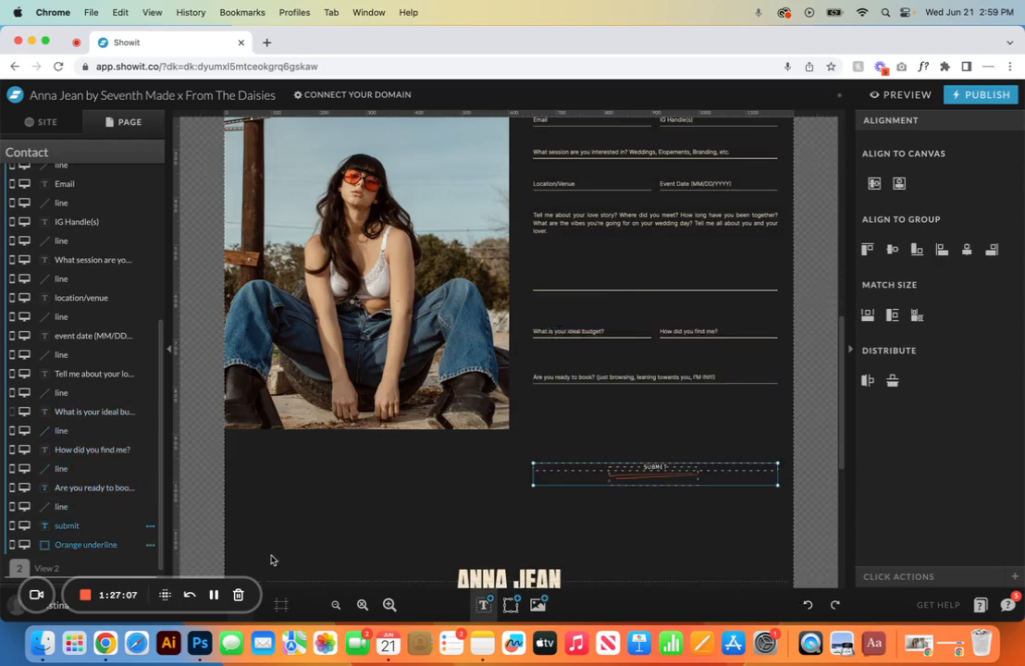
Step: Shorten the desktop Contact Form canvas and move the Submit text with its orange underline slightly higher
{"action": "scroll", "coordinate": [172, 473], "scroll_direction": "down", "scroll_amount": 3}
{"action": "left_click_drag", "start_coordinate": [175, 472], "coordinate": [175, 433]}
{"action": "mouse_move", "coordinate": [653, 365]}
{"action": "left_mouse_down"}
{"action": "mouse_move", "coordinate": [653, 344]}
{"action": "mouse_move", "coordinate": [670, 357]}
{"action": "left_mouse_up"}
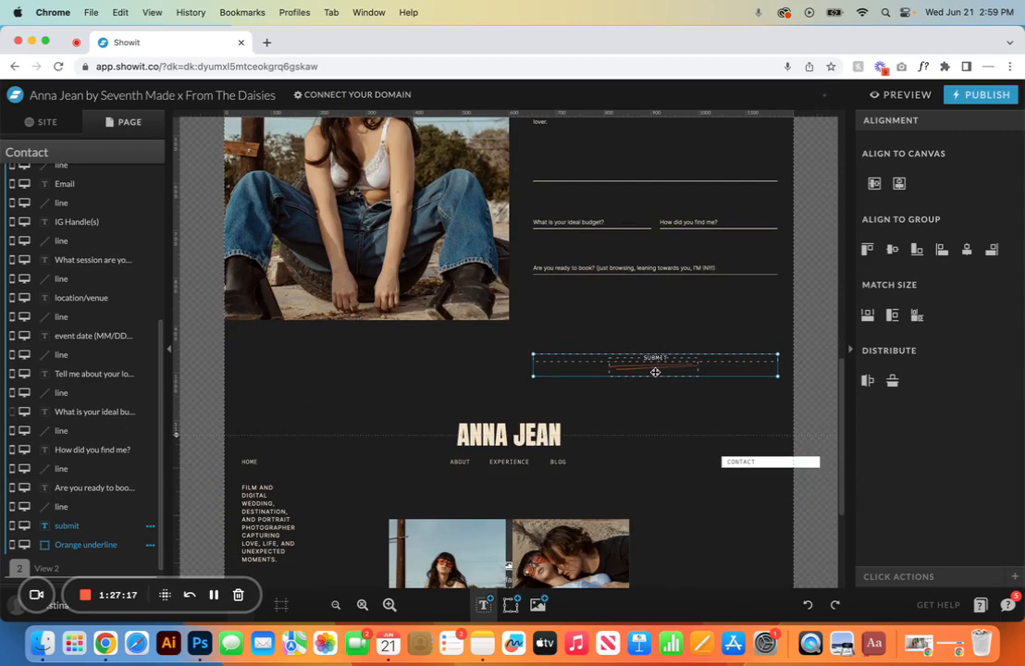
{"action": "left_click_drag", "start_coordinate": [655, 372], "coordinate": [655, 367]}
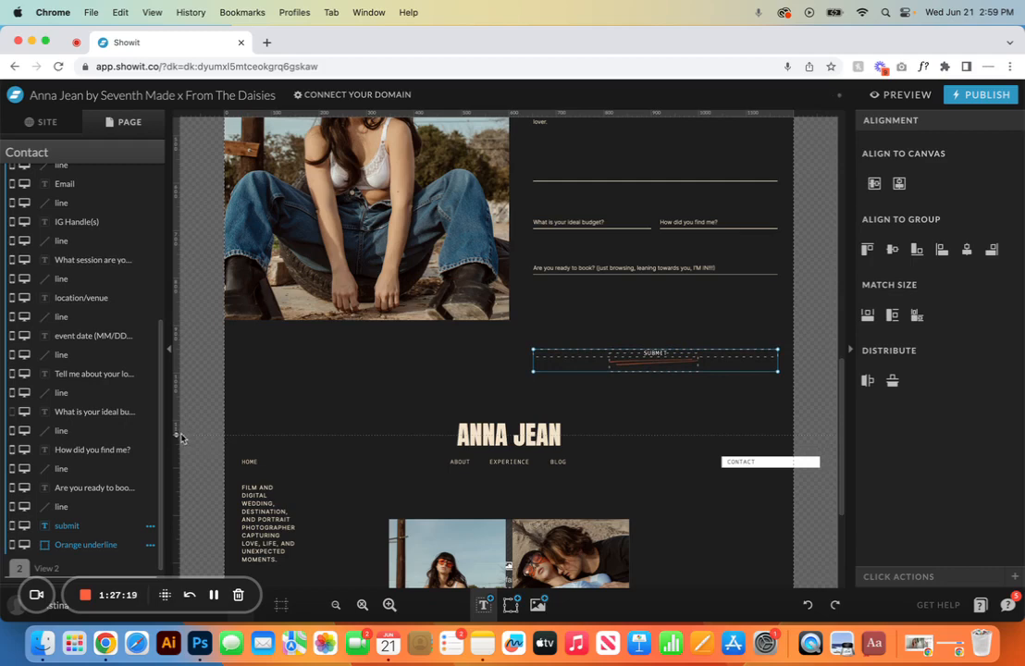
{"action": "left_click_drag", "start_coordinate": [178, 435], "coordinate": [178, 445]}
{"action": "left_click", "coordinate": [647, 399]}
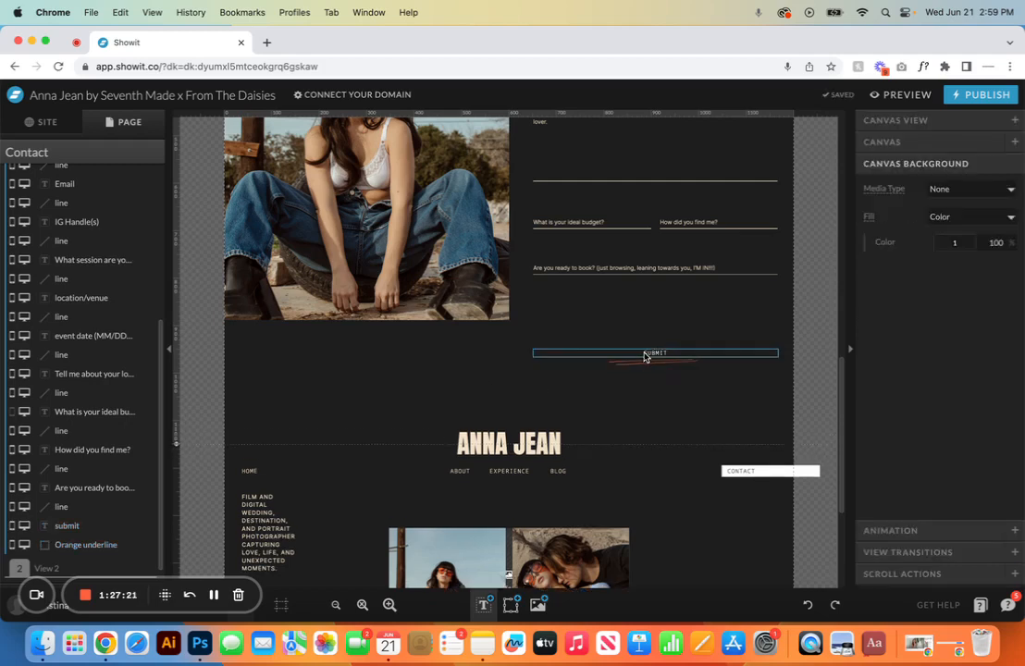
Step: Inspect the Submit text's click actions, including its canvas link and Submit Contact Form option
{"action": "left_click", "coordinate": [646, 353]}
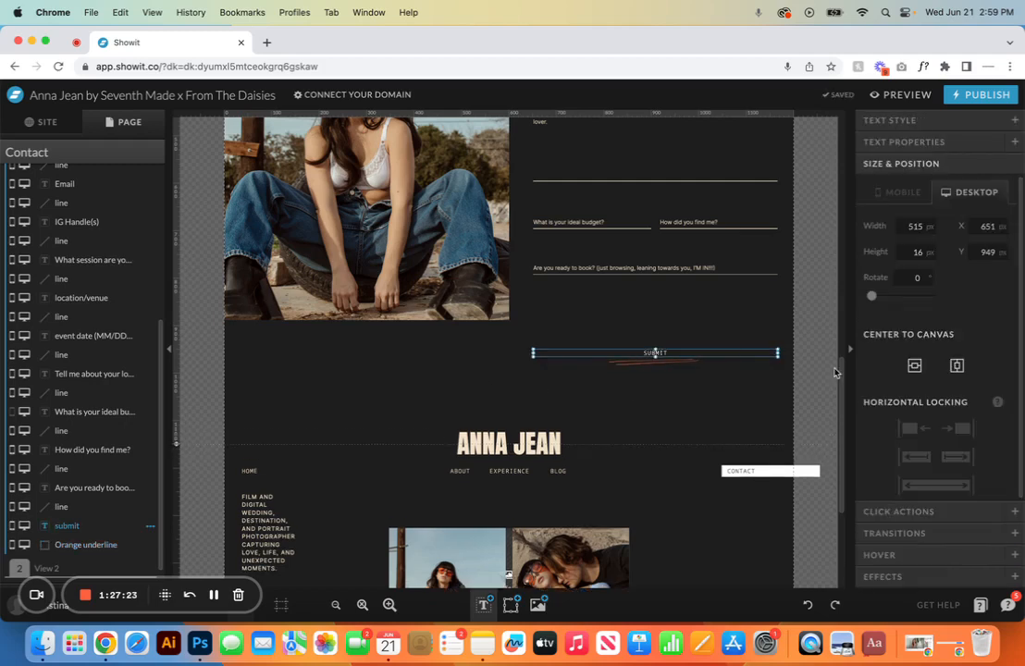
{"action": "left_click", "coordinate": [922, 510]}
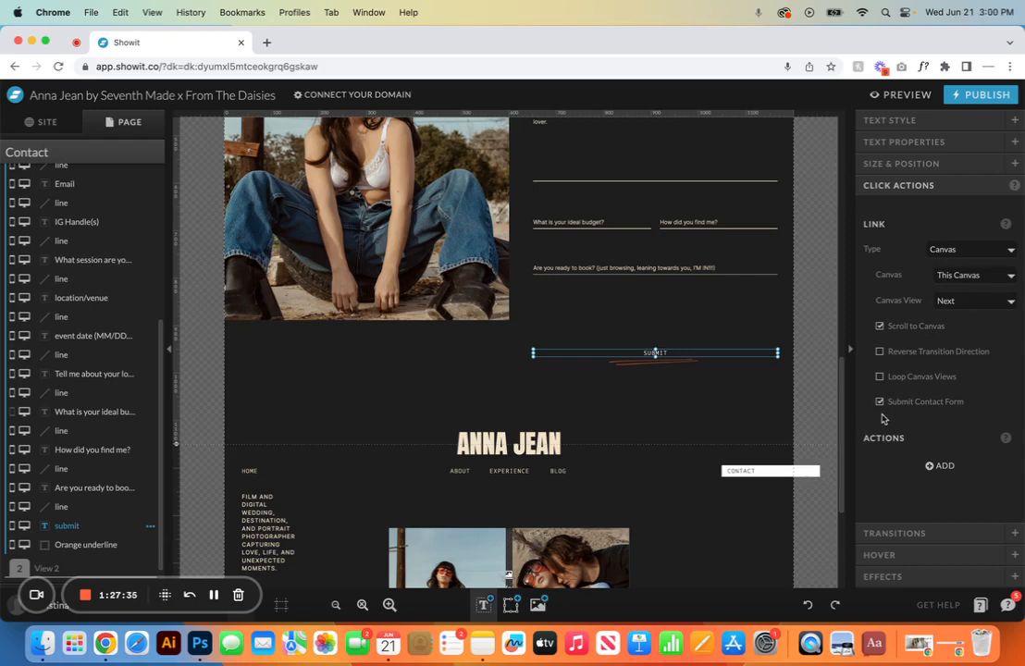
{"action": "scroll", "coordinate": [145, 342], "scroll_direction": "down", "scroll_amount": 1}
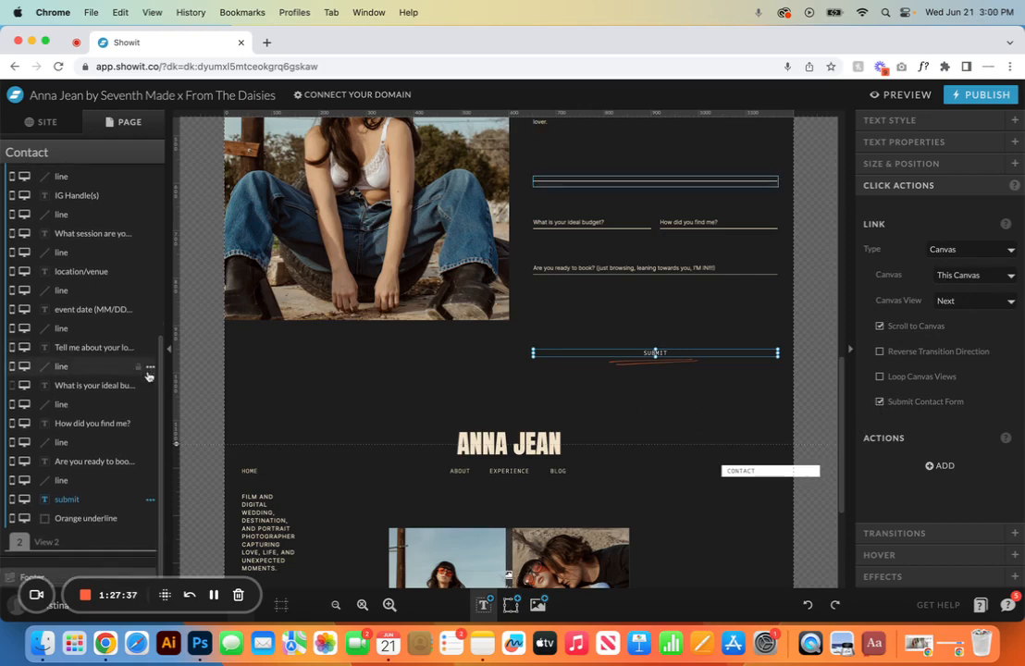
Step: Show View 2 of the Contact Form and examine the thank-you message and the link on the "Love Stories" text and circle
{"action": "left_click", "coordinate": [53, 542]}
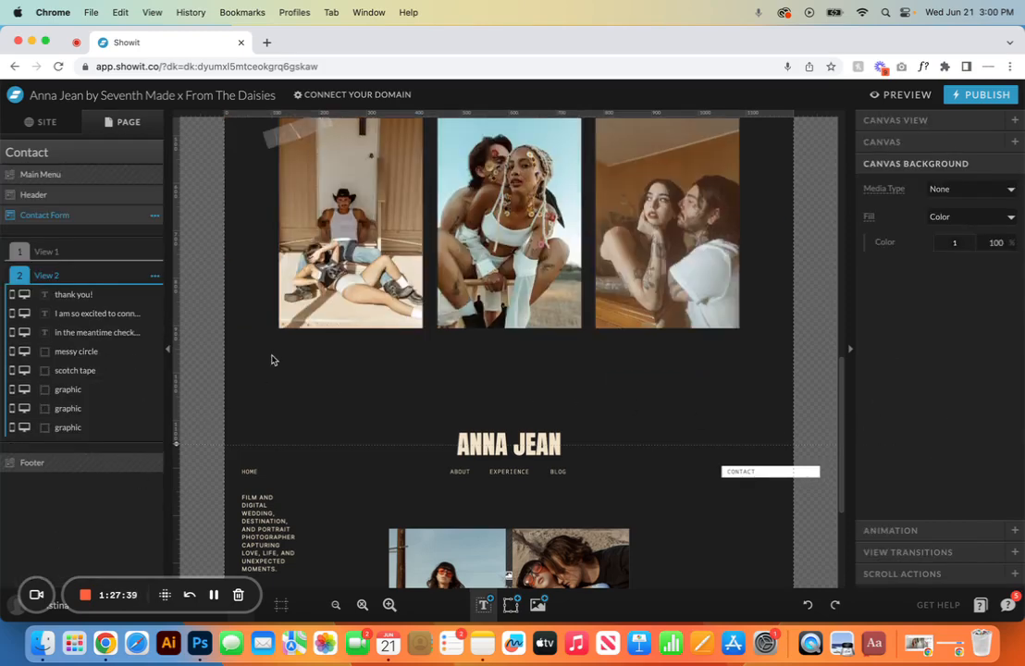
{"action": "scroll", "coordinate": [272, 359], "scroll_direction": "up", "scroll_amount": 5}
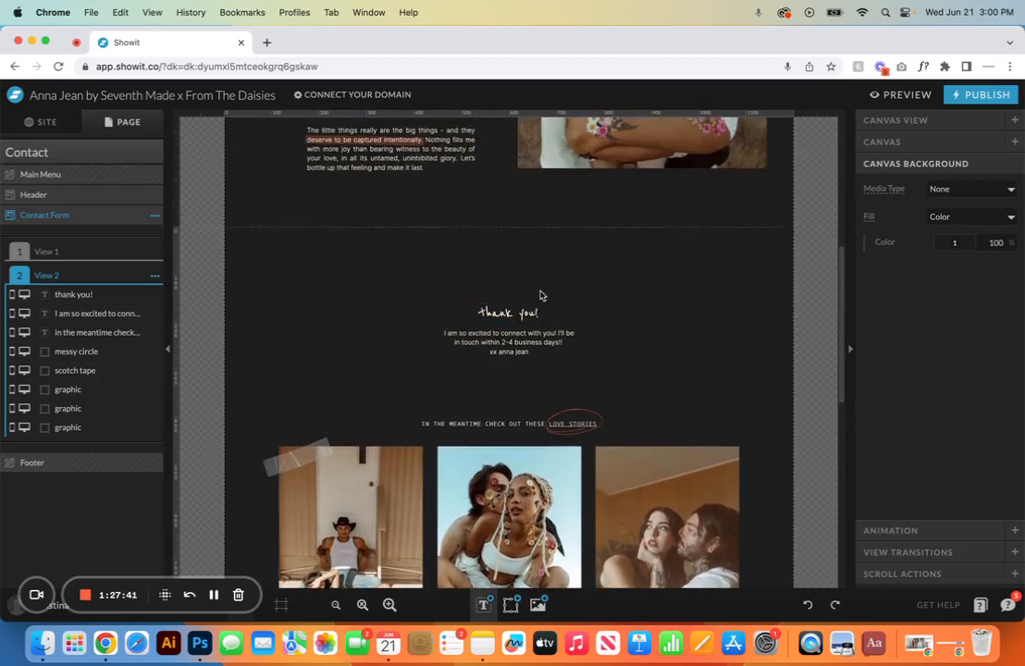
{"action": "left_click", "coordinate": [518, 337]}
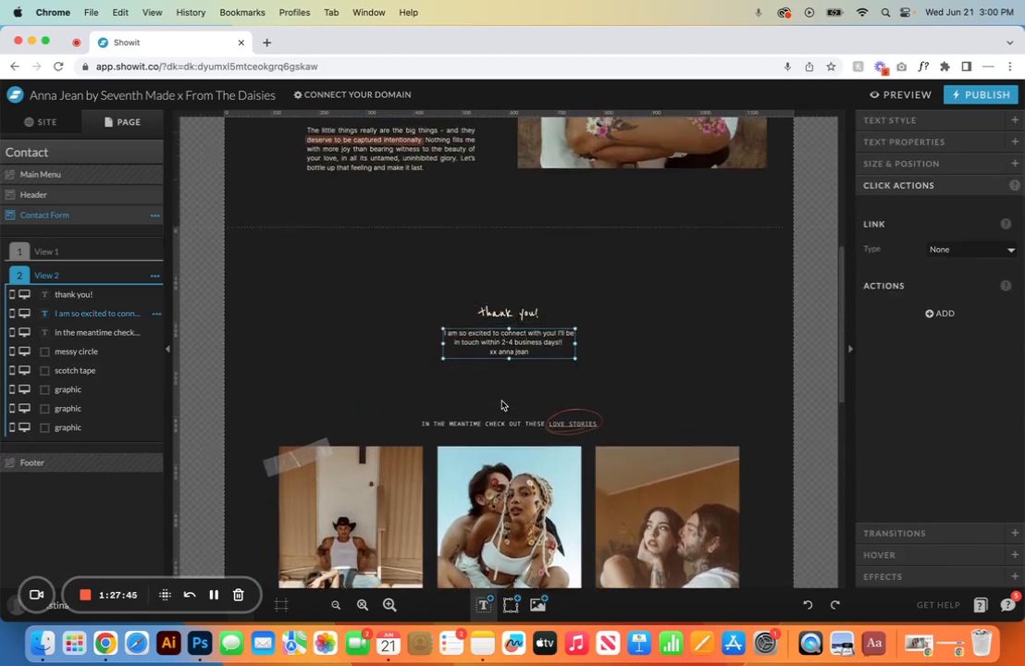
{"action": "left_click", "coordinate": [481, 423]}
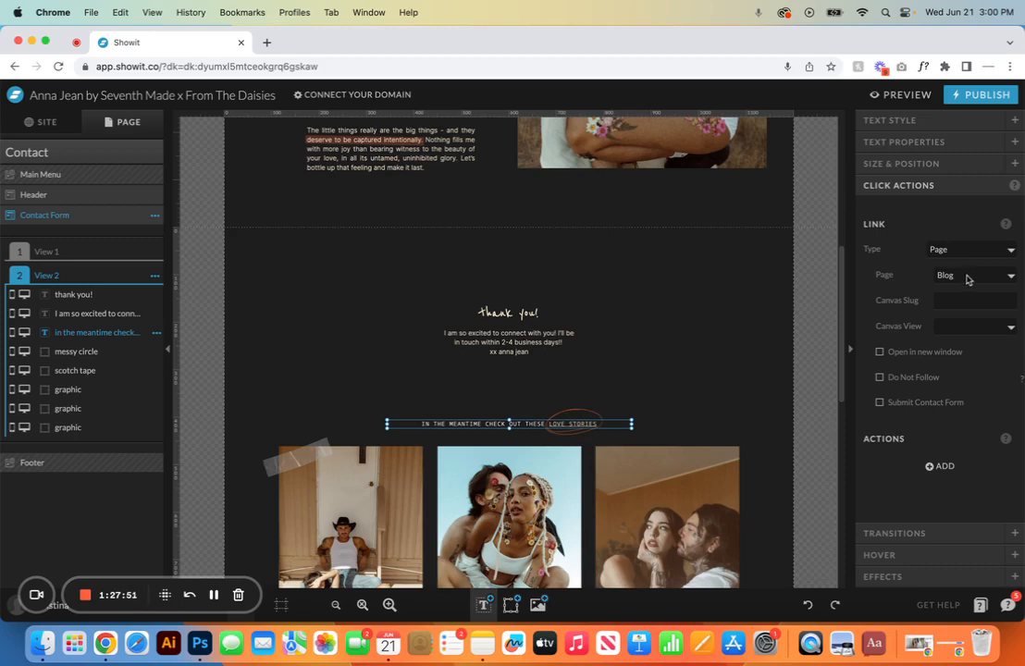
{"action": "left_click", "coordinate": [573, 417]}
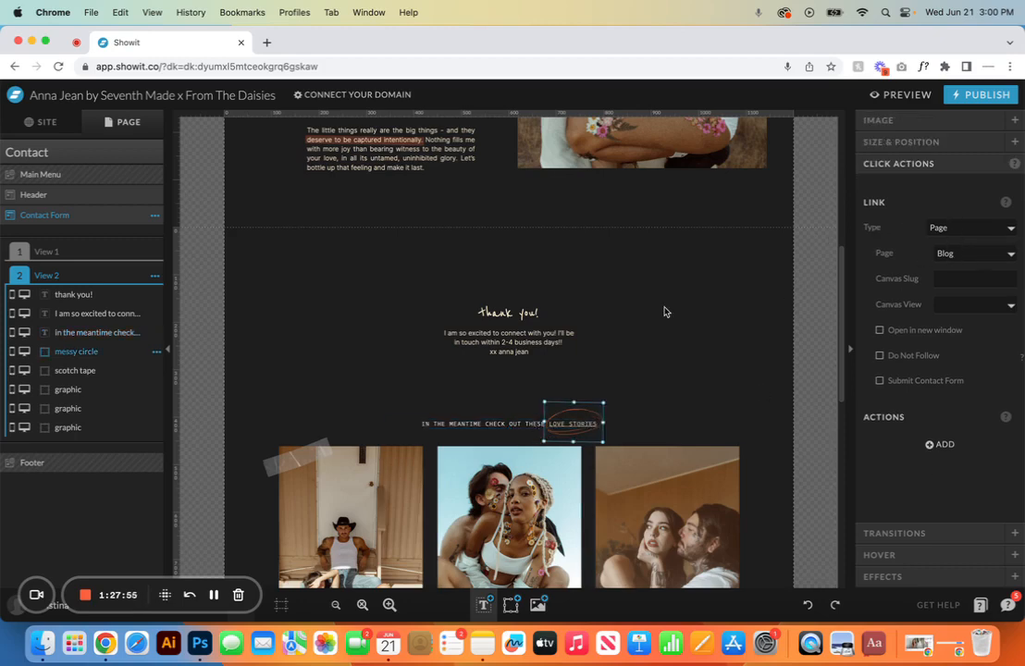
Step: Try replacing the first photo in View 2 with another library image, and undo the replacement
{"action": "scroll", "coordinate": [664, 312], "scroll_direction": "down", "scroll_amount": 3}
{"action": "left_click", "coordinate": [363, 409]}
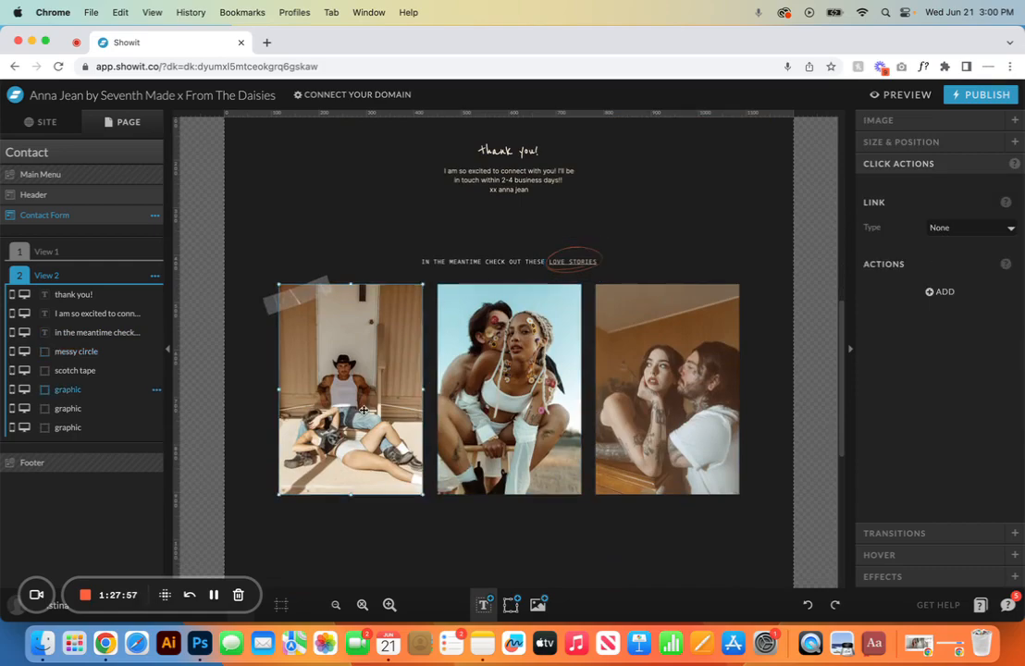
{"action": "double_click", "coordinate": [363, 413]}
{"action": "double_click", "coordinate": [396, 261]}
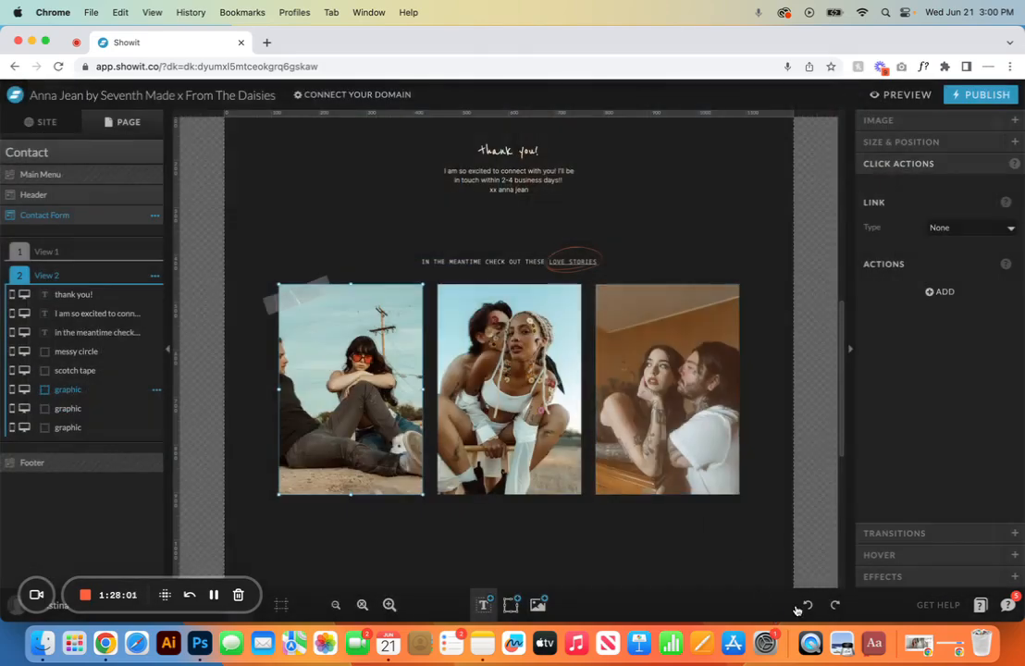
{"action": "key", "text": "super+z"}
{"action": "left_click", "coordinate": [440, 533]}
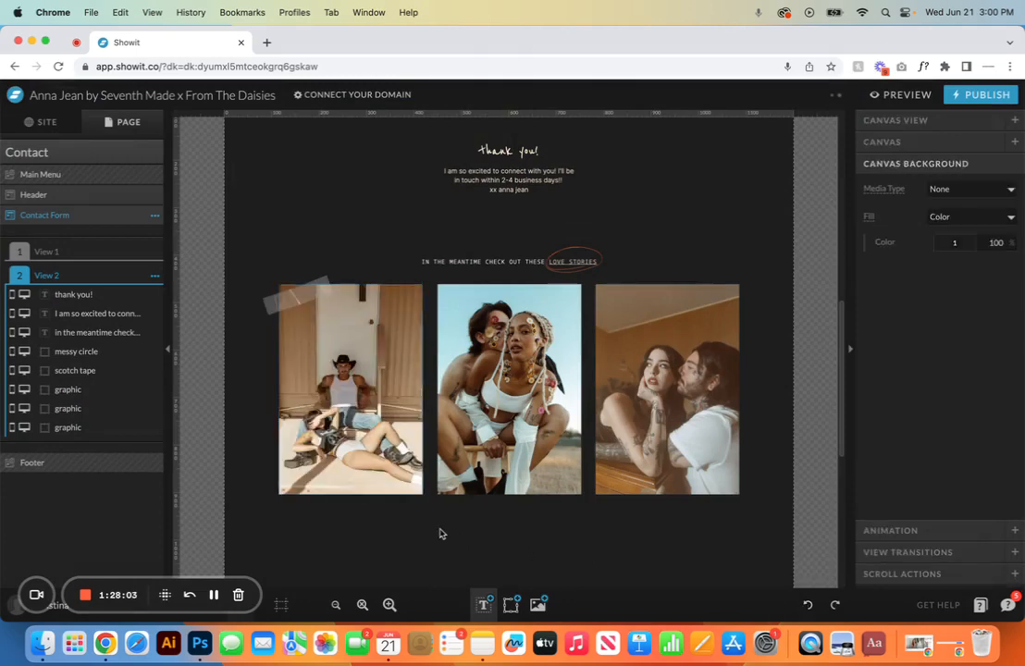
Step: Duplicate the scotch tape graphic and place the copy, rotated, over the third photo's lower-right corner on desktop
{"action": "left_click", "coordinate": [276, 309]}
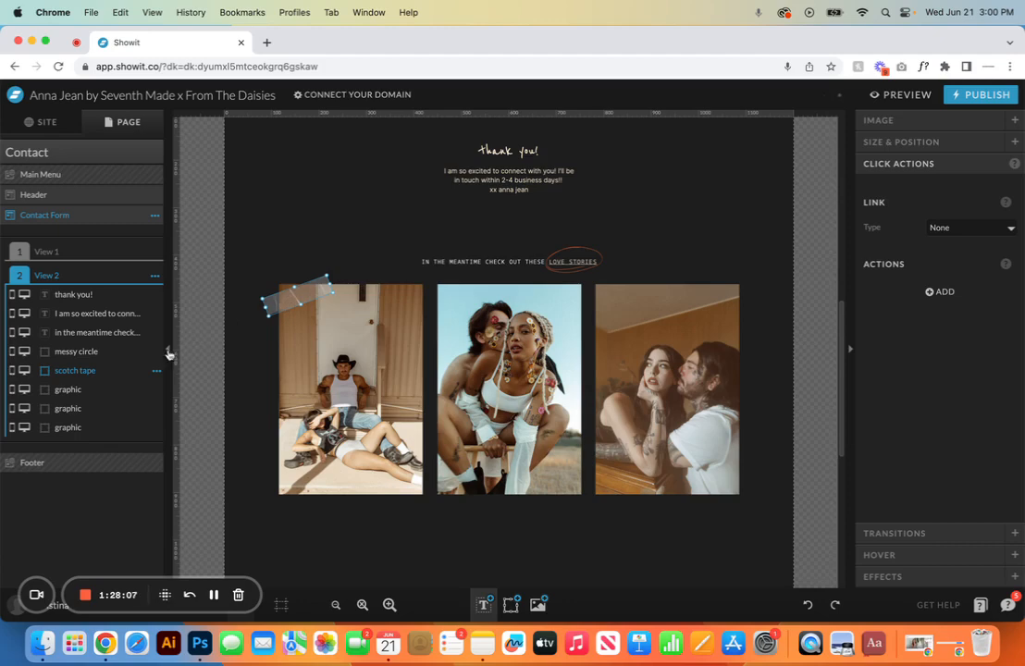
{"action": "left_click", "coordinate": [154, 371]}
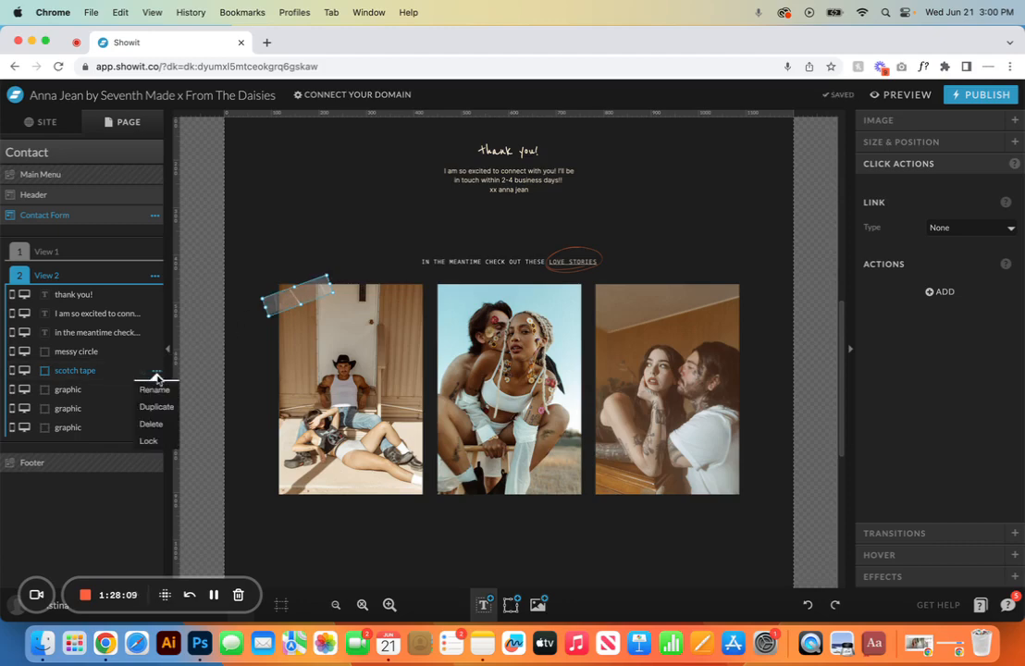
{"action": "left_click", "coordinate": [157, 403]}
{"action": "left_click_drag", "start_coordinate": [307, 304], "coordinate": [751, 450]}
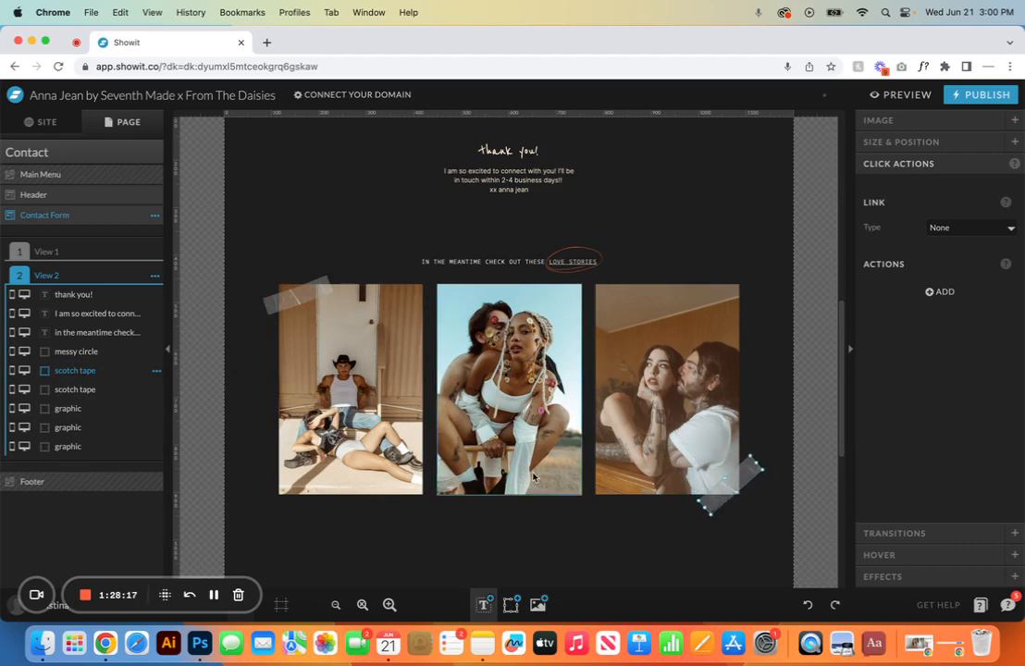
Step: Show the mobile layout, move the duplicate scotch tape to the third photo's upper-right corner, and delete it
{"action": "left_click", "coordinate": [187, 619]}
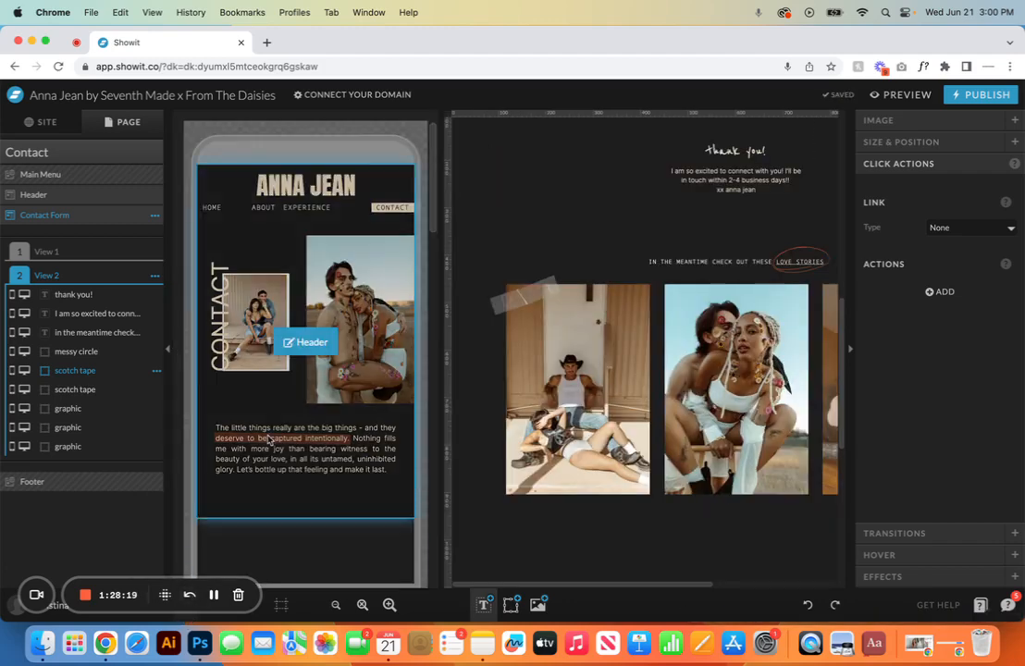
{"action": "scroll", "coordinate": [268, 439], "scroll_direction": "down", "scroll_amount": 10}
{"action": "scroll", "coordinate": [268, 439], "scroll_direction": "up", "scroll_amount": 1}
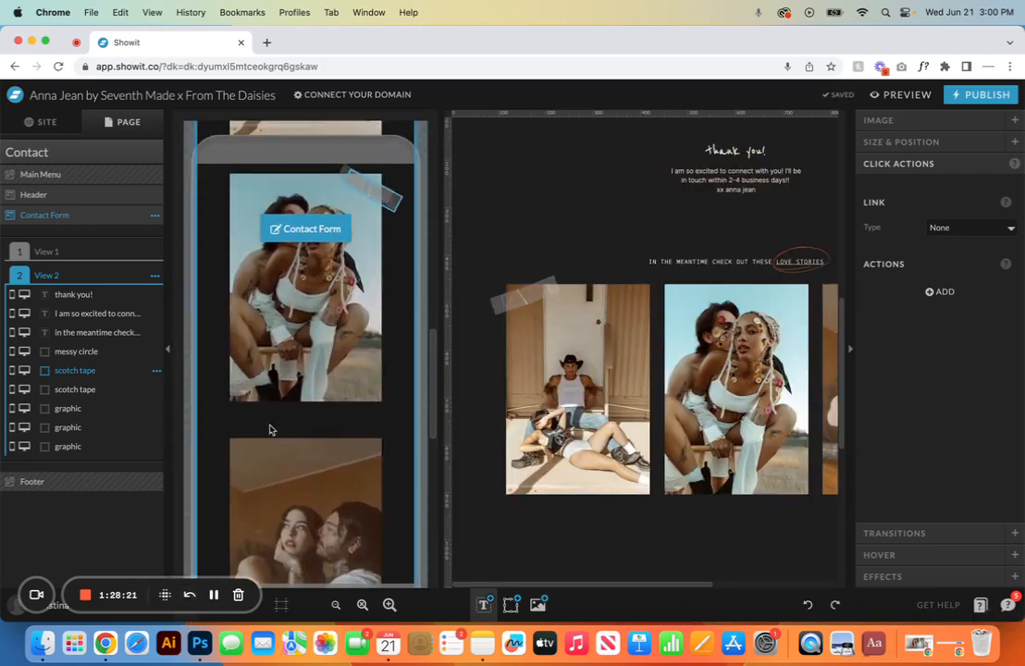
{"action": "left_click_drag", "start_coordinate": [390, 202], "coordinate": [394, 459]}
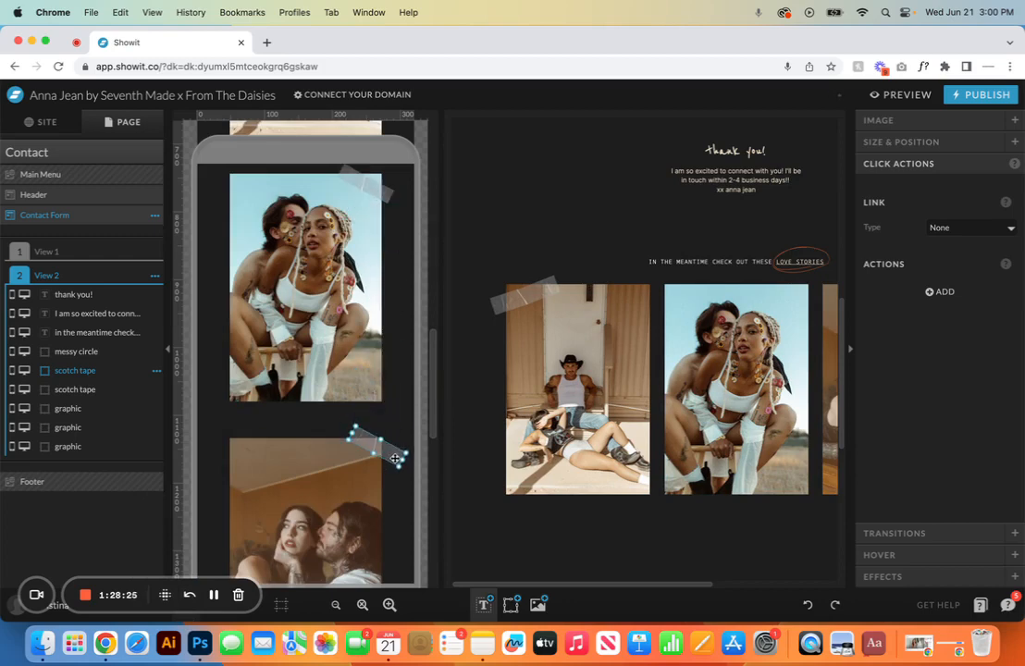
{"action": "key", "text": "Delete"}
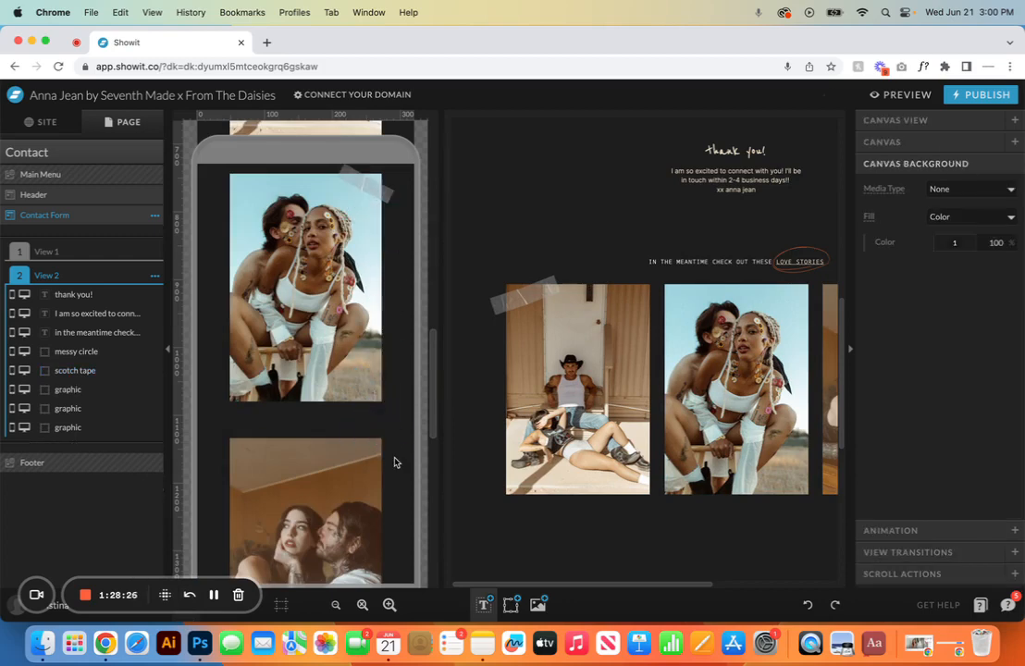
Step: Return to View 1 and duplicate the whole Contact Form canvas
{"action": "left_click", "coordinate": [72, 254]}
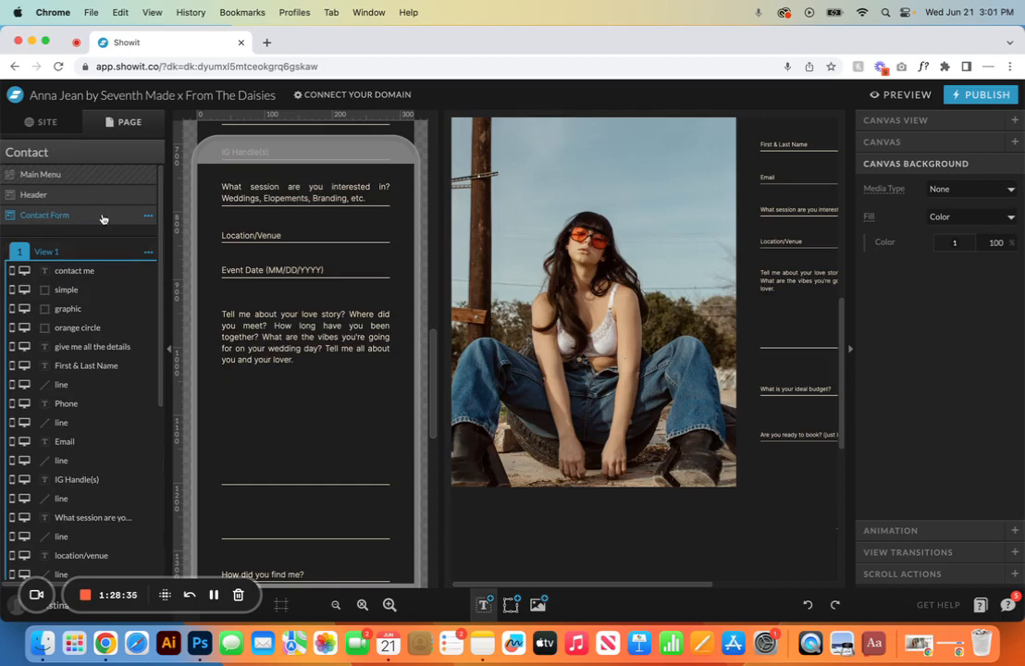
{"action": "left_click", "coordinate": [148, 219]}
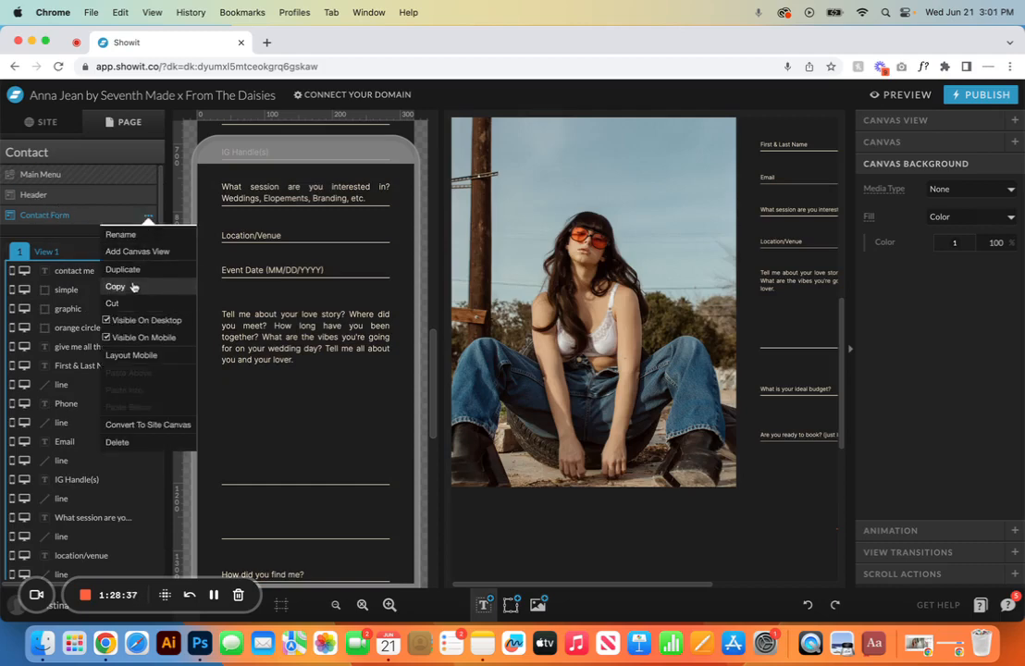
{"action": "left_click", "coordinate": [132, 269]}
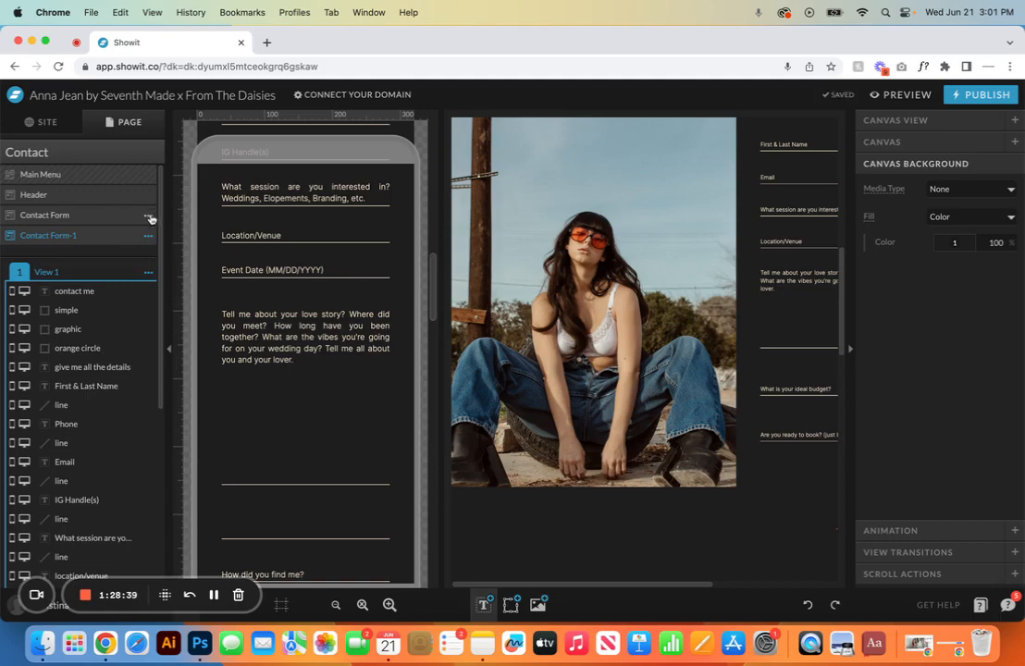
Step: Rename the original Contact Form canvas as "Contact Form OG"
{"action": "left_click", "coordinate": [147, 234]}
{"action": "left_click", "coordinate": [145, 234]}
{"action": "key", "text": "Right"}
{"action": "type", "text": "O"}
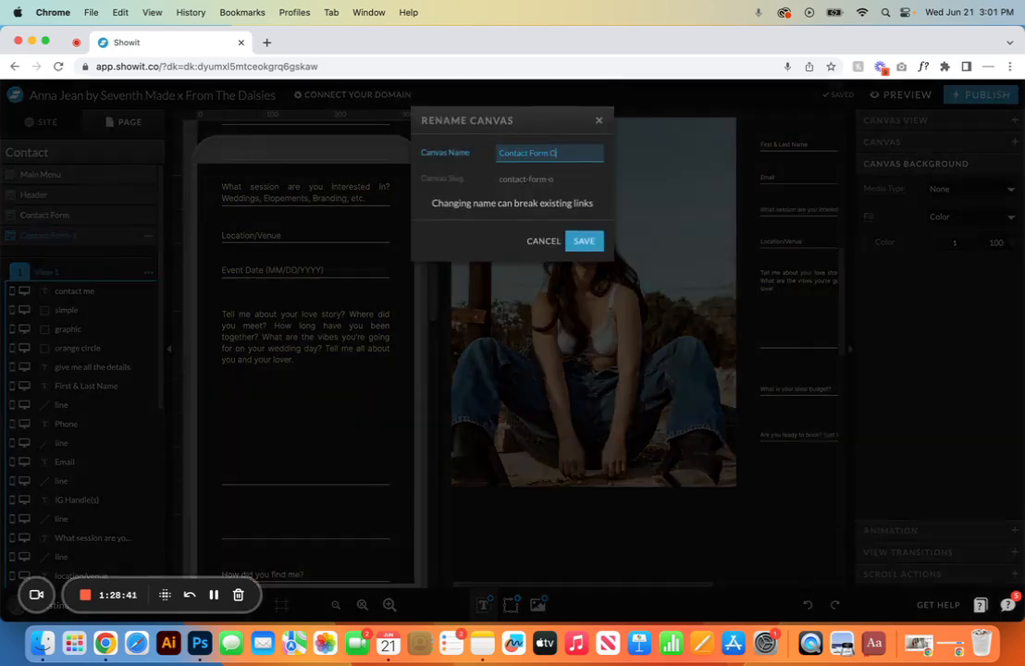
{"action": "type", "text": "G"}
{"action": "key", "text": "Return"}
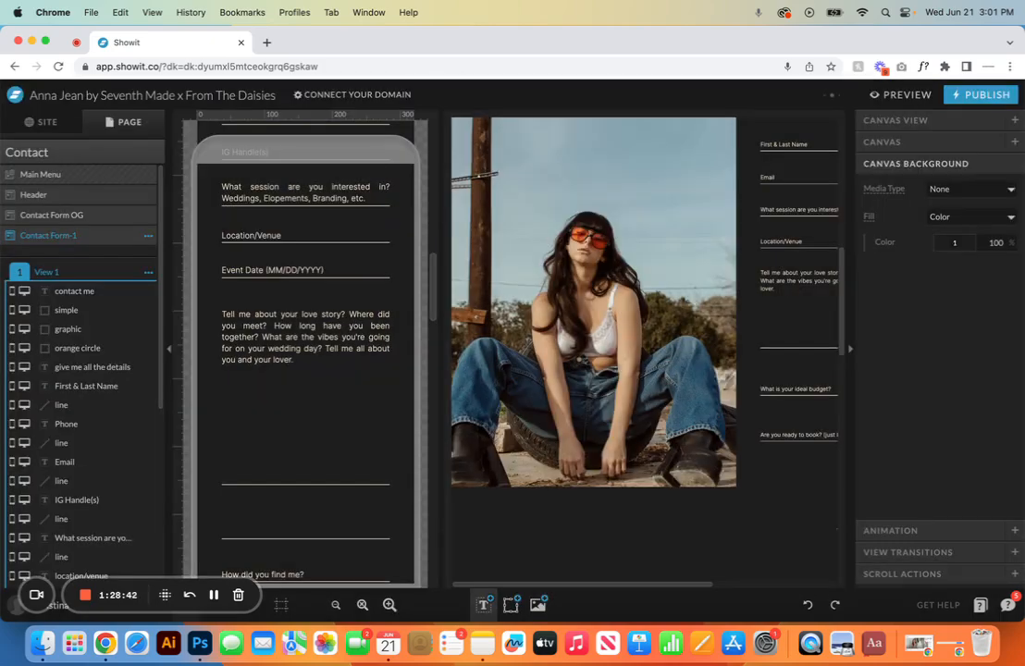
Step: Hide the Contact Form OG canvas on both desktop and mobile, and return to the desktop-only layout
{"action": "left_click", "coordinate": [148, 214]}
{"action": "left_click", "coordinate": [106, 278]}
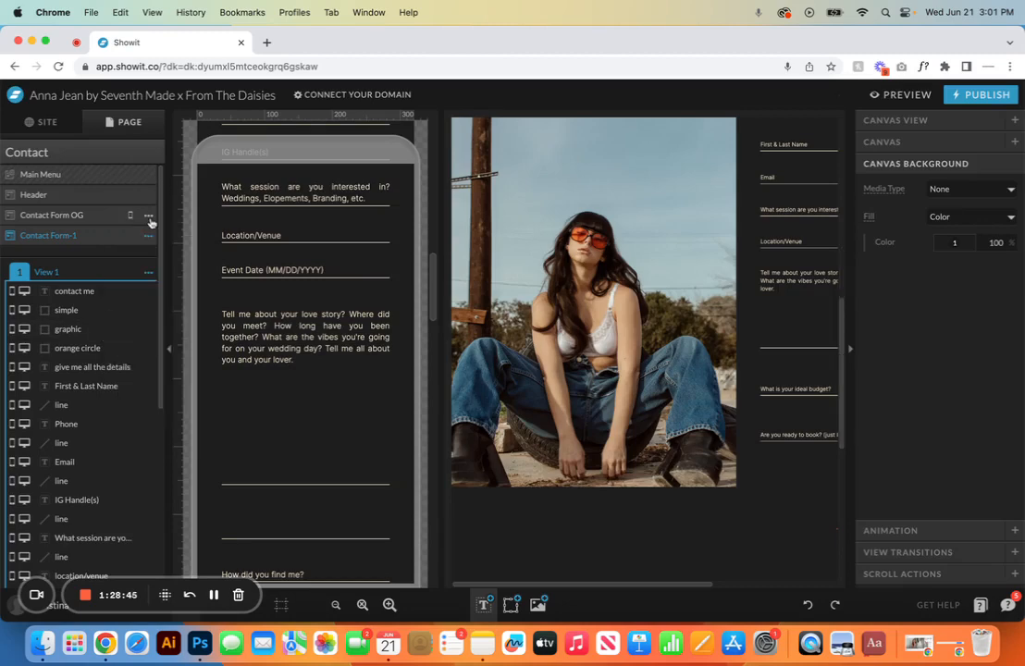
{"action": "left_click", "coordinate": [148, 215]}
{"action": "left_click", "coordinate": [114, 336]}
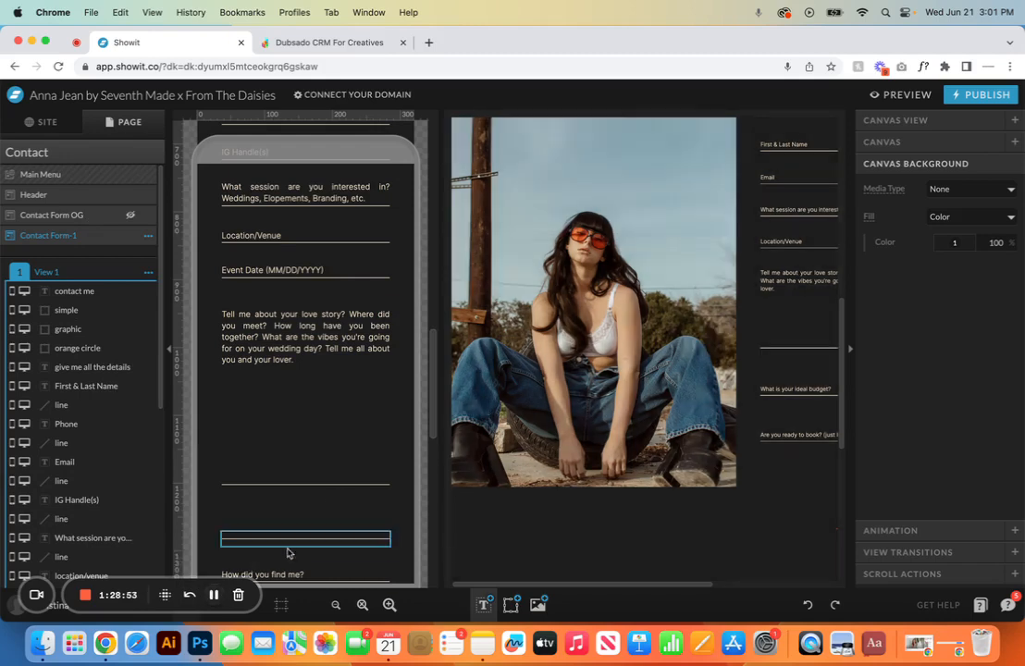
{"action": "left_click", "coordinate": [246, 616]}
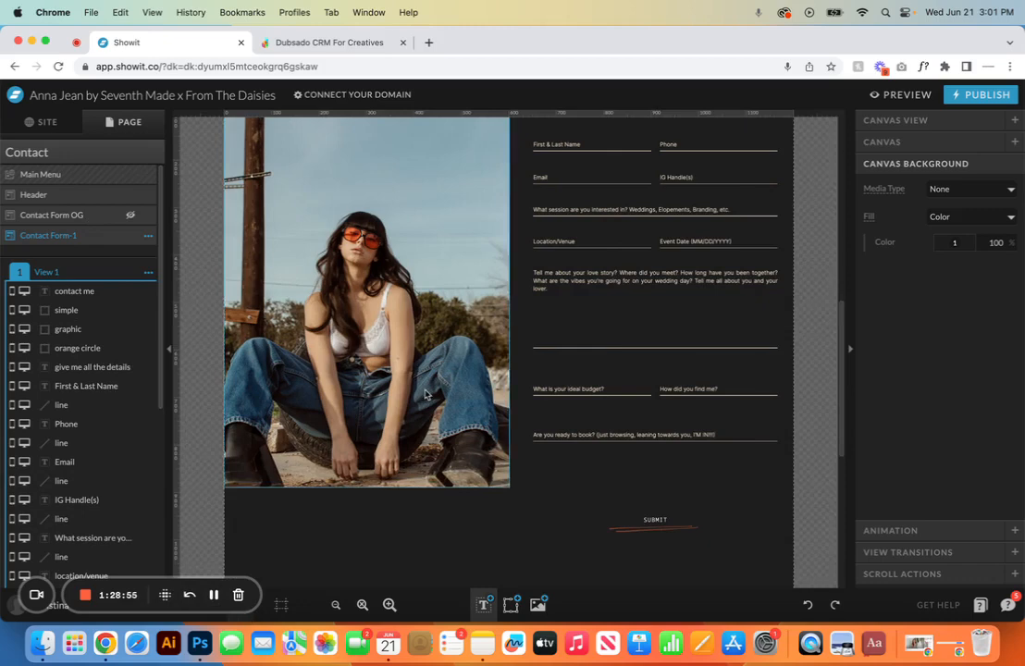
{"action": "scroll", "coordinate": [423, 389], "scroll_direction": "up", "scroll_amount": 2}
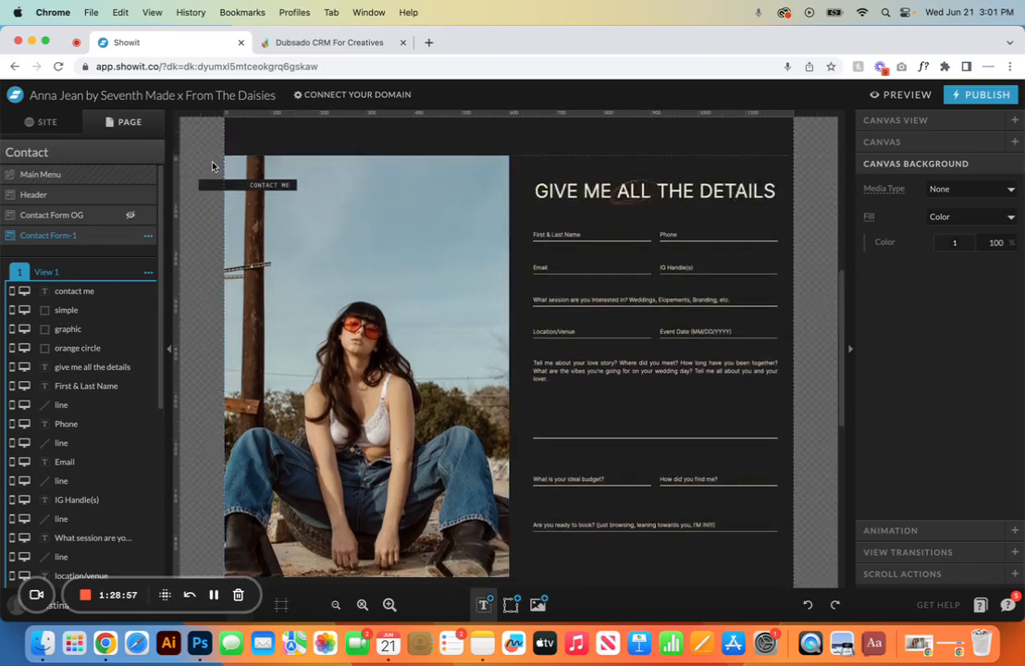
Step: Move the contact me, simple and graphic elements out of View 1 to the base level of the Contact Form-1 canvas
{"action": "left_click_drag", "start_coordinate": [212, 165], "coordinate": [181, 215]}
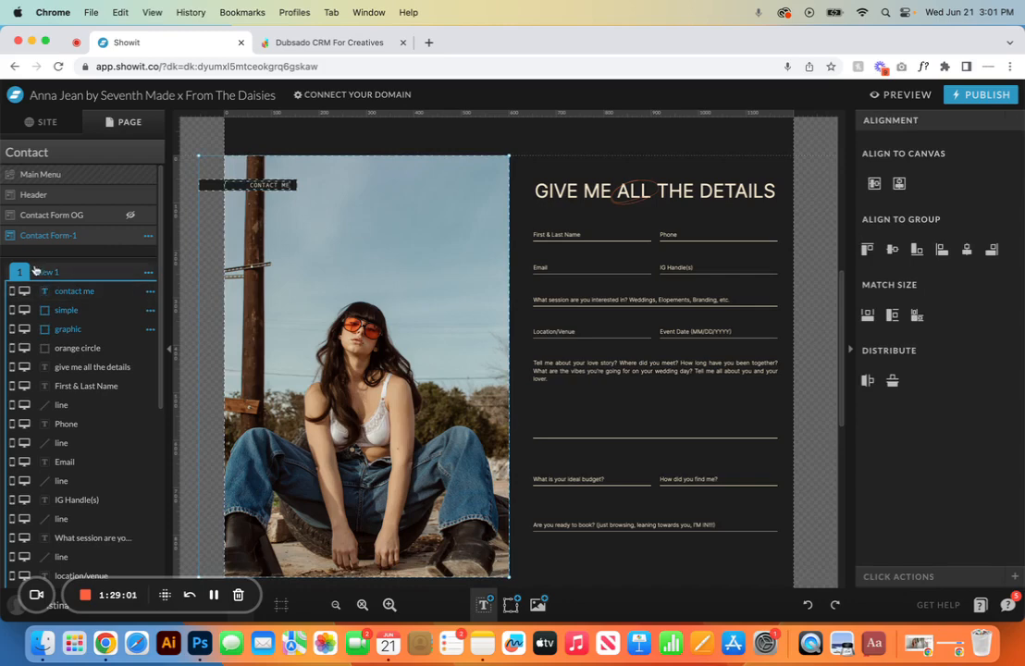
{"action": "left_click_drag", "start_coordinate": [87, 292], "coordinate": [85, 255]}
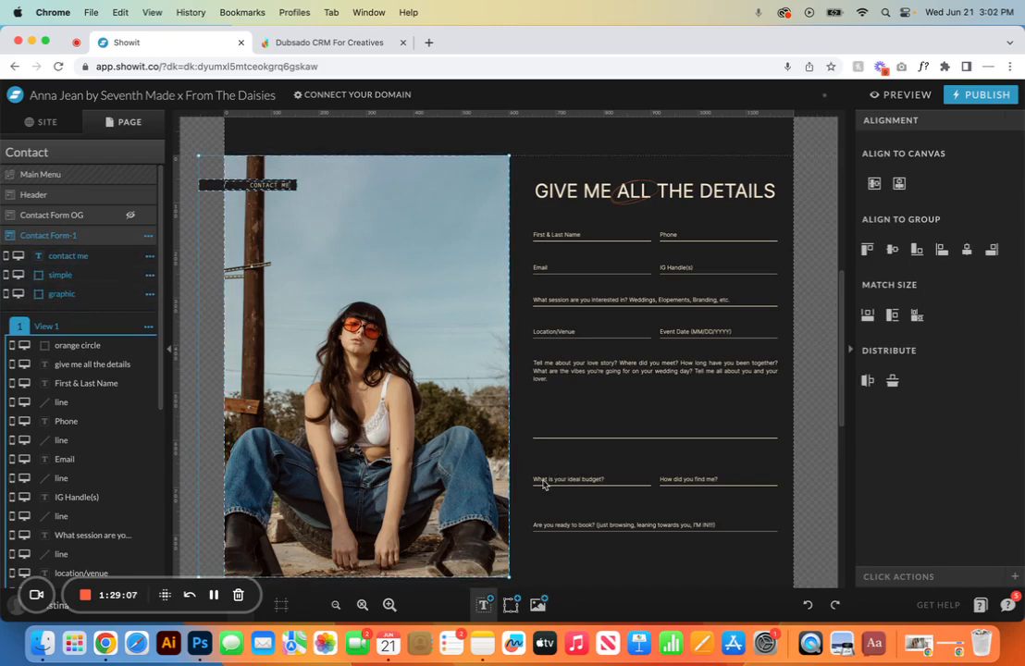
Step: Add an Embed Code element and place it outside View 1, beneath graphic in the Contact Form-1 canvas
{"action": "left_click", "coordinate": [527, 566]}
{"action": "mouse_move", "coordinate": [515, 605]}
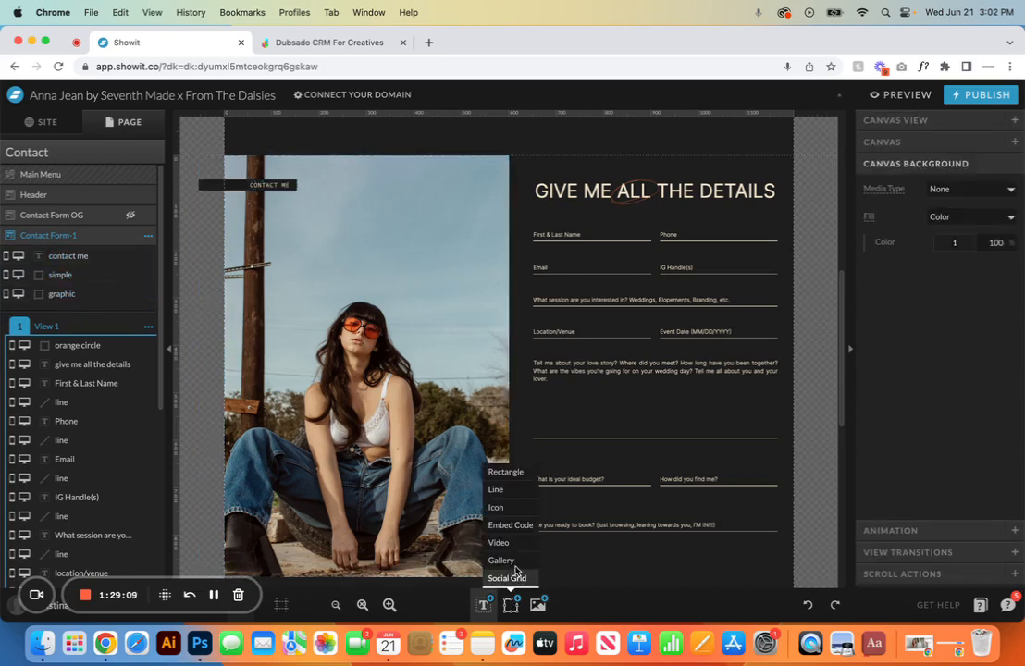
{"action": "left_click", "coordinate": [503, 525]}
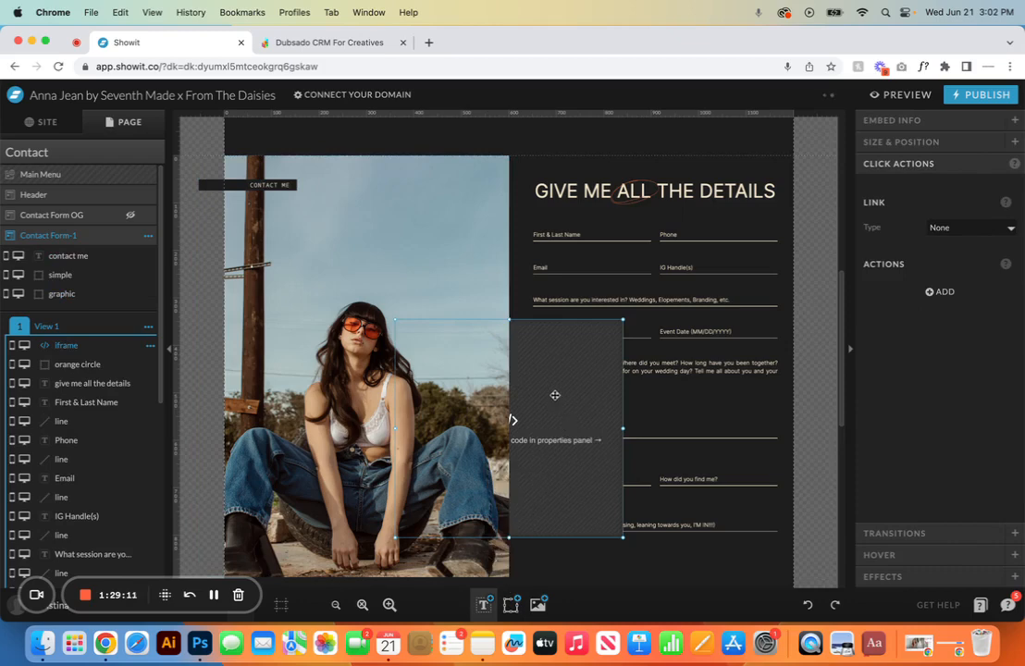
{"action": "left_click_drag", "start_coordinate": [67, 347], "coordinate": [63, 305]}
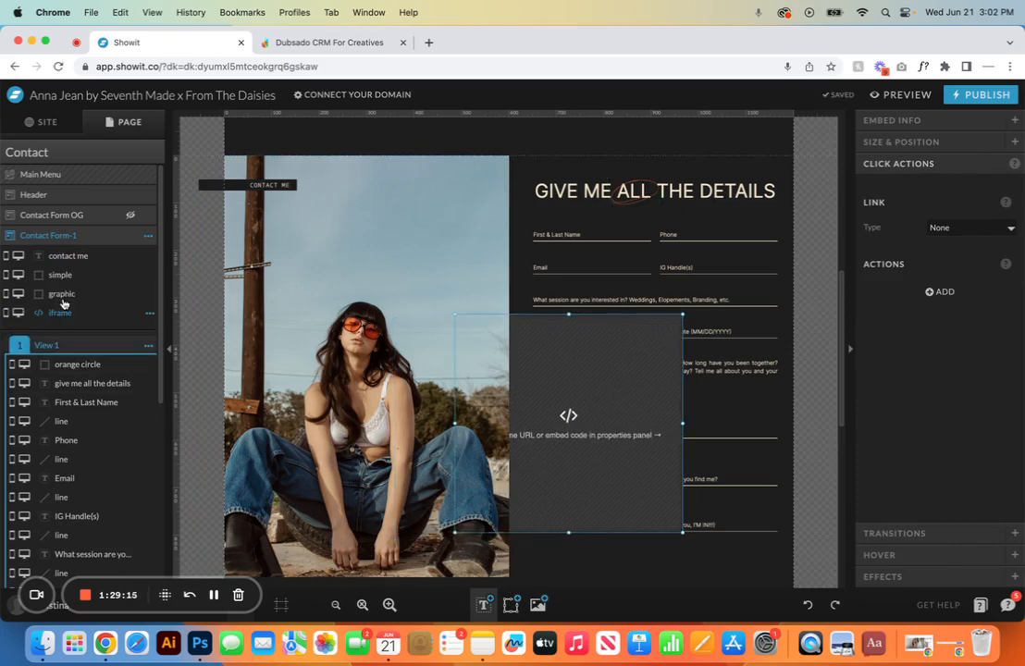
Step: Switch to the Dubsado contact form and copy its full iframe code from the sharing options
{"action": "left_click", "coordinate": [318, 44]}
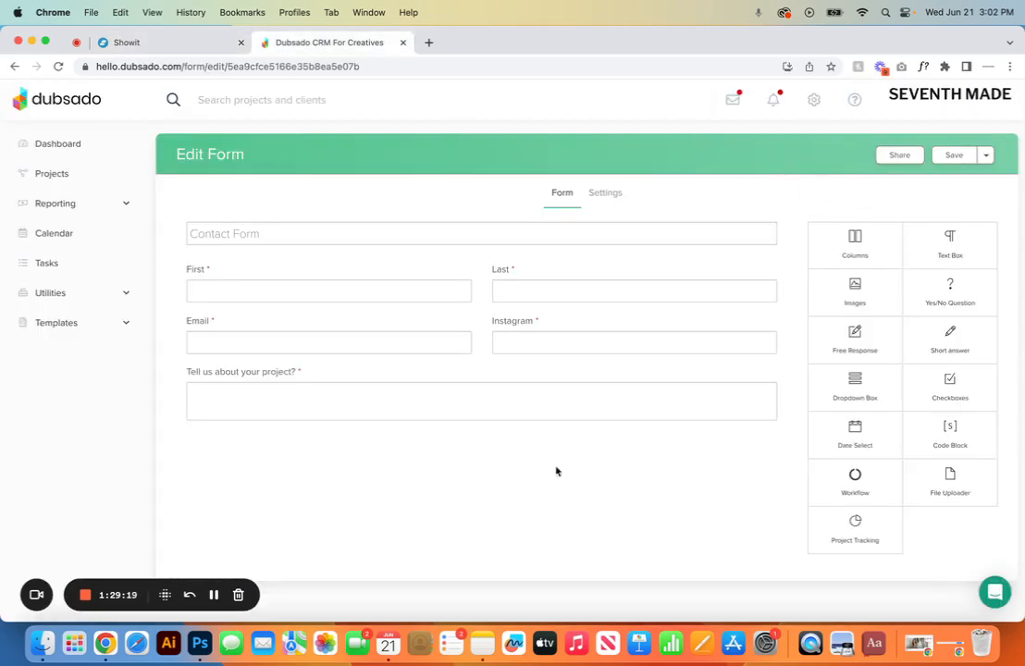
{"action": "left_click", "coordinate": [897, 154]}
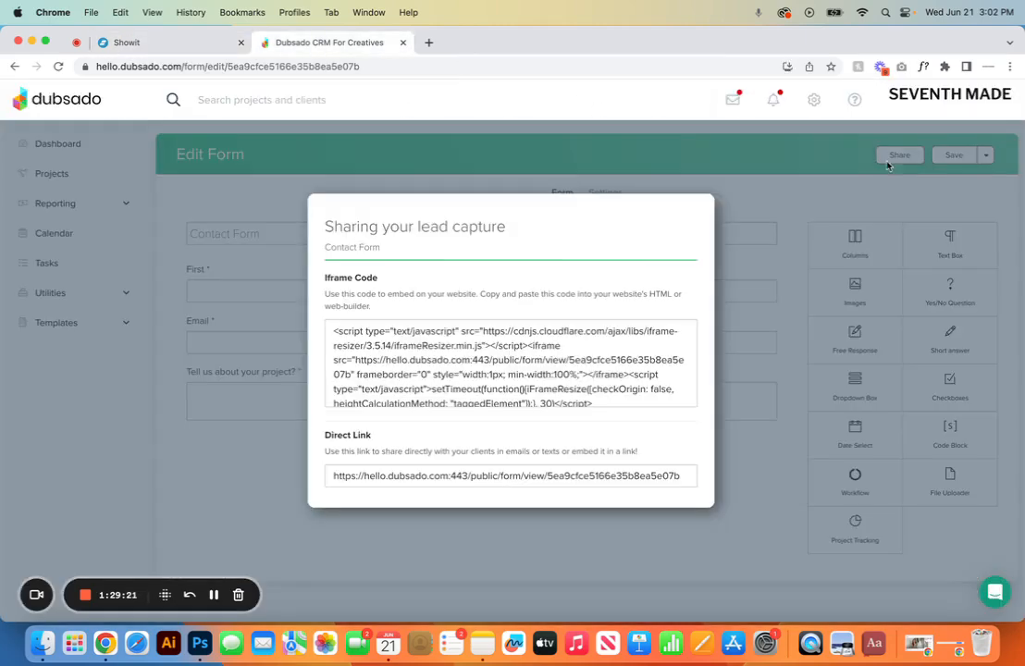
{"action": "left_click_drag", "start_coordinate": [329, 326], "coordinate": [571, 405]}
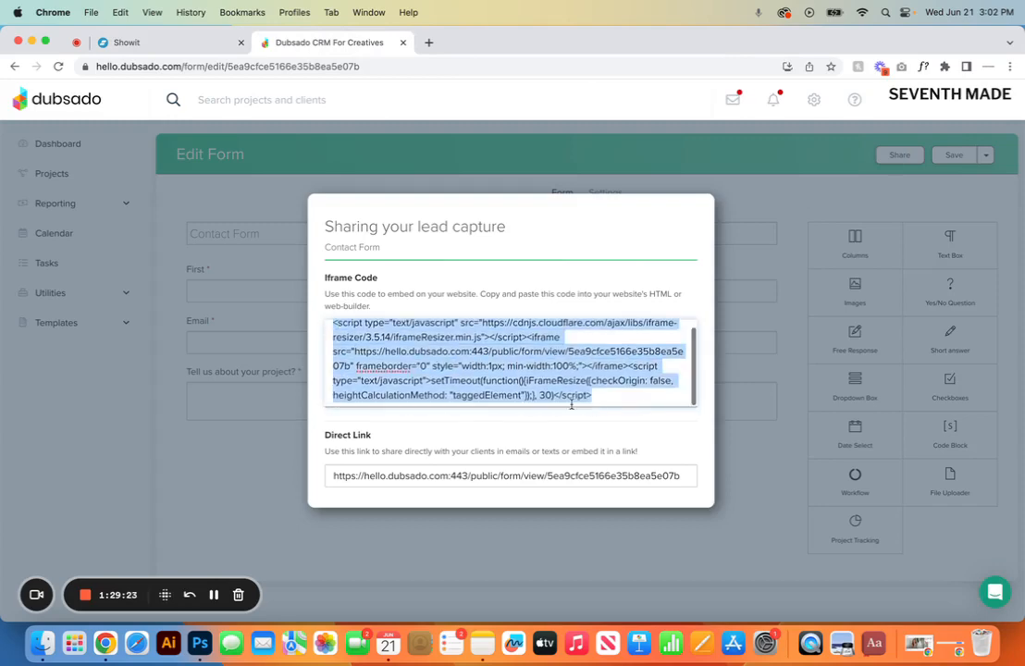
{"action": "key", "text": "super+c"}
Step: Back in Showit, paste the iframe code into the embed element, save it, and position the embed over the old form fields beside the photo
{"action": "left_click", "coordinate": [127, 43]}
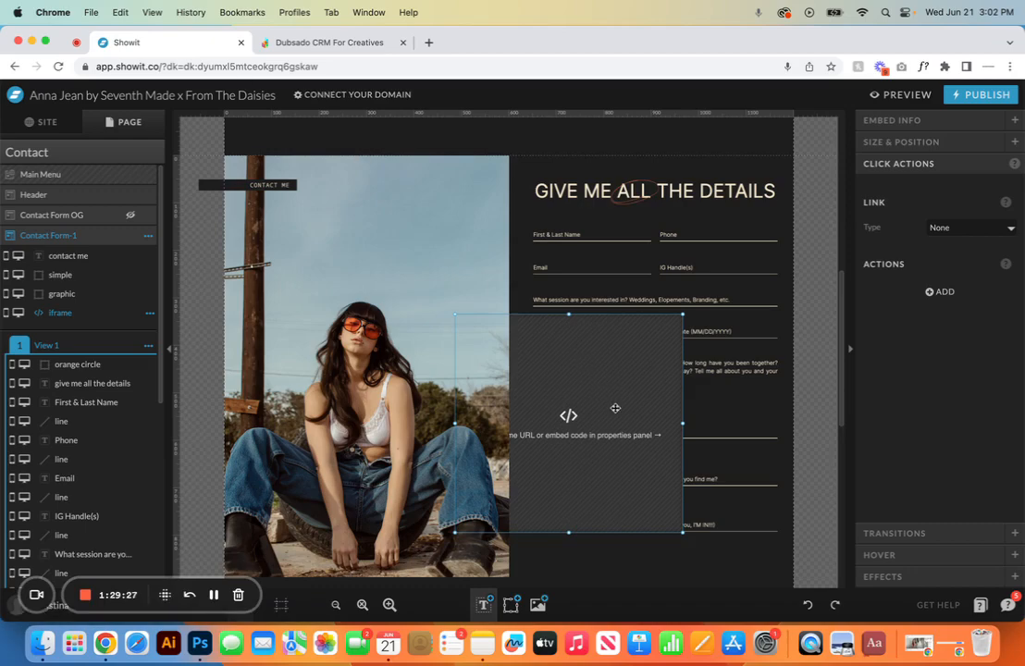
{"action": "left_click_drag", "start_coordinate": [618, 408], "coordinate": [696, 393]}
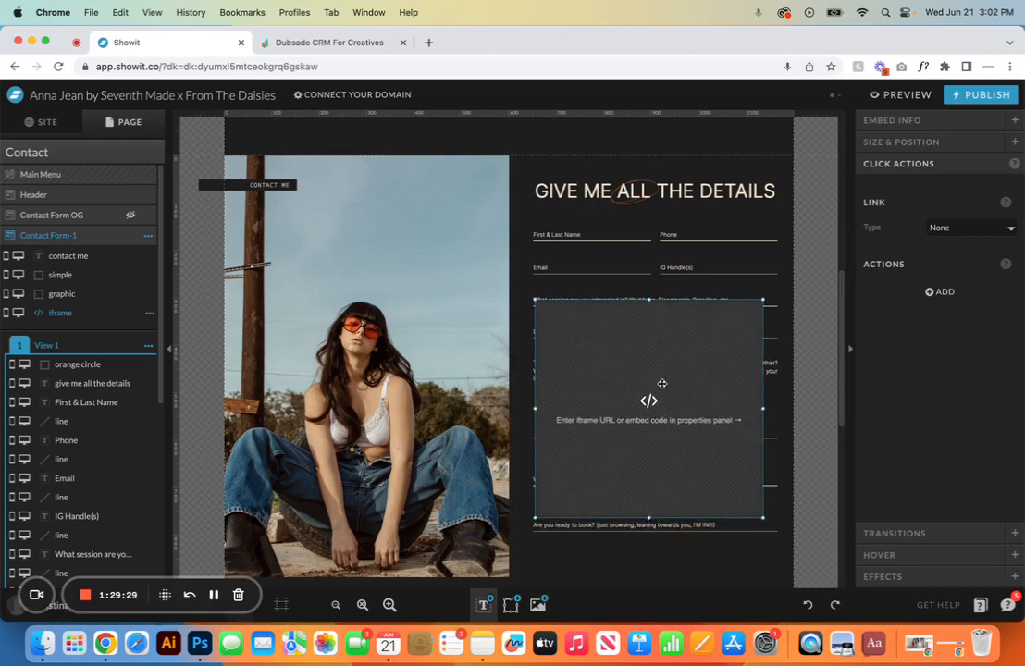
{"action": "double_click", "coordinate": [661, 377]}
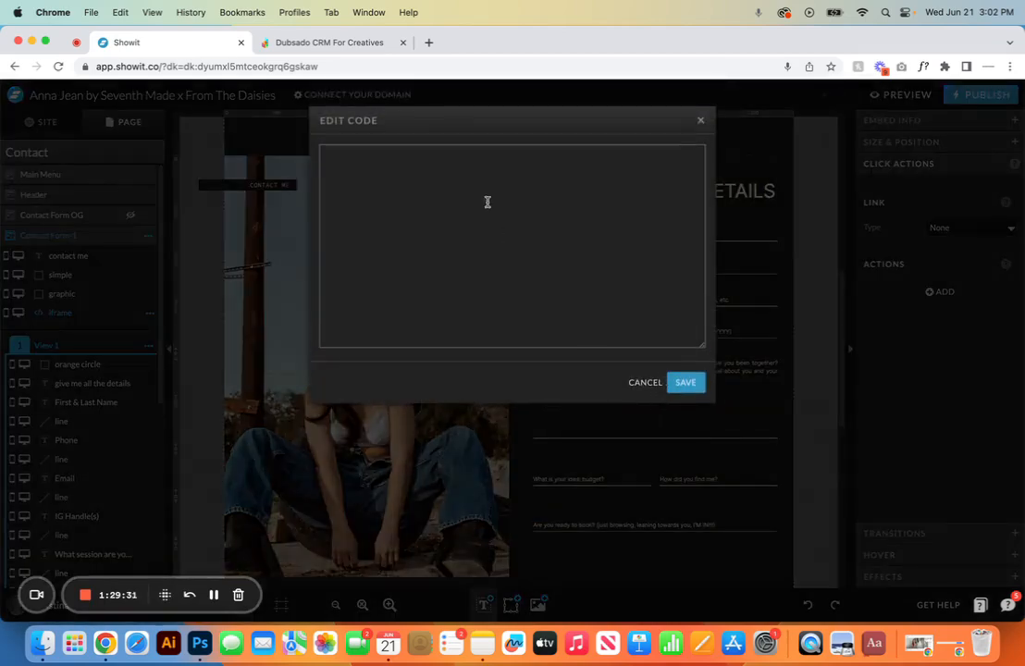
{"action": "key", "text": "super+v"}
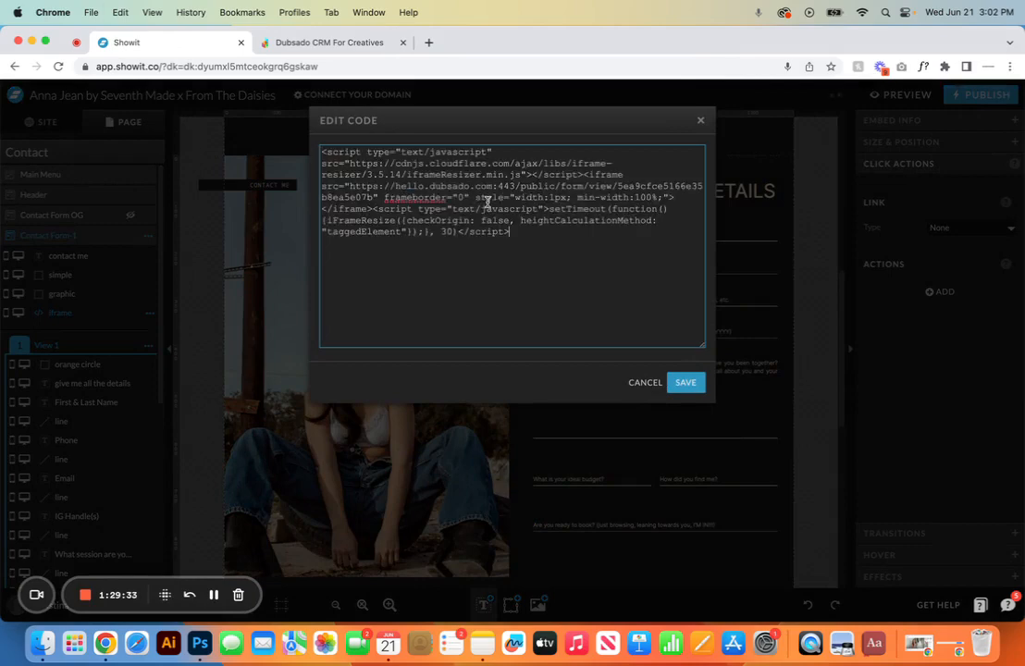
{"action": "left_click", "coordinate": [685, 382]}
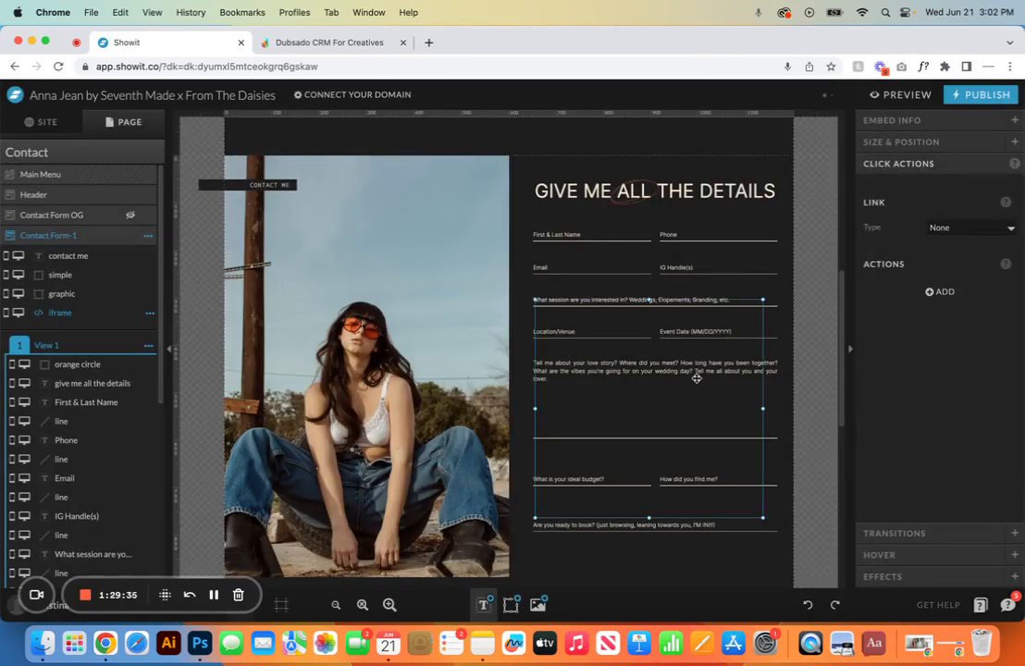
{"action": "left_click_drag", "start_coordinate": [688, 411], "coordinate": [682, 348]}
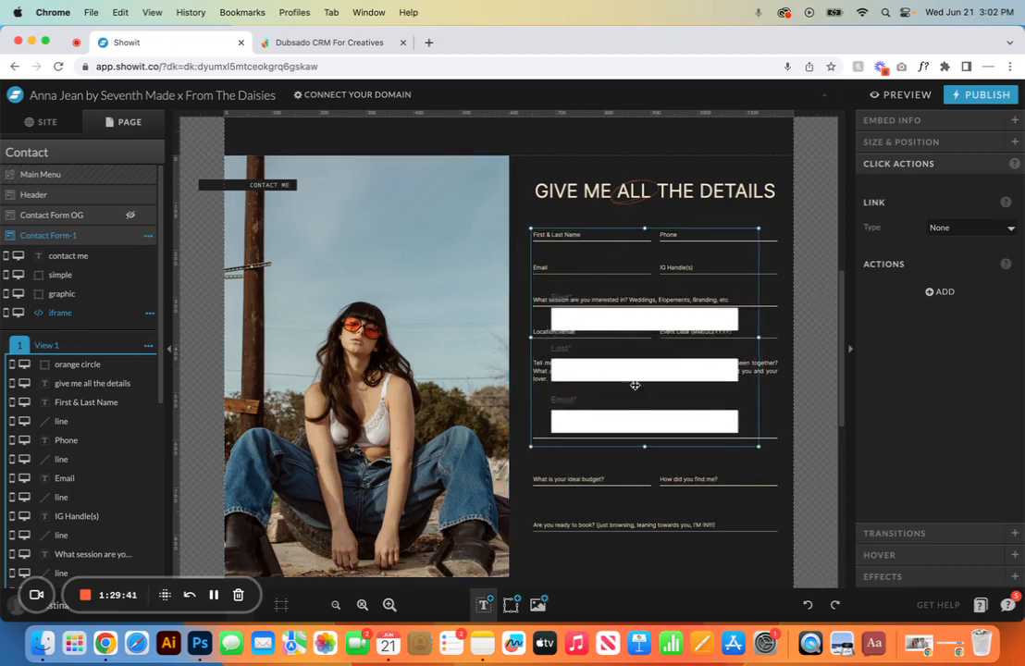
Step: Delete View 1 and View 2 from the Contact Form-1 canvas
{"action": "left_click", "coordinate": [148, 345]}
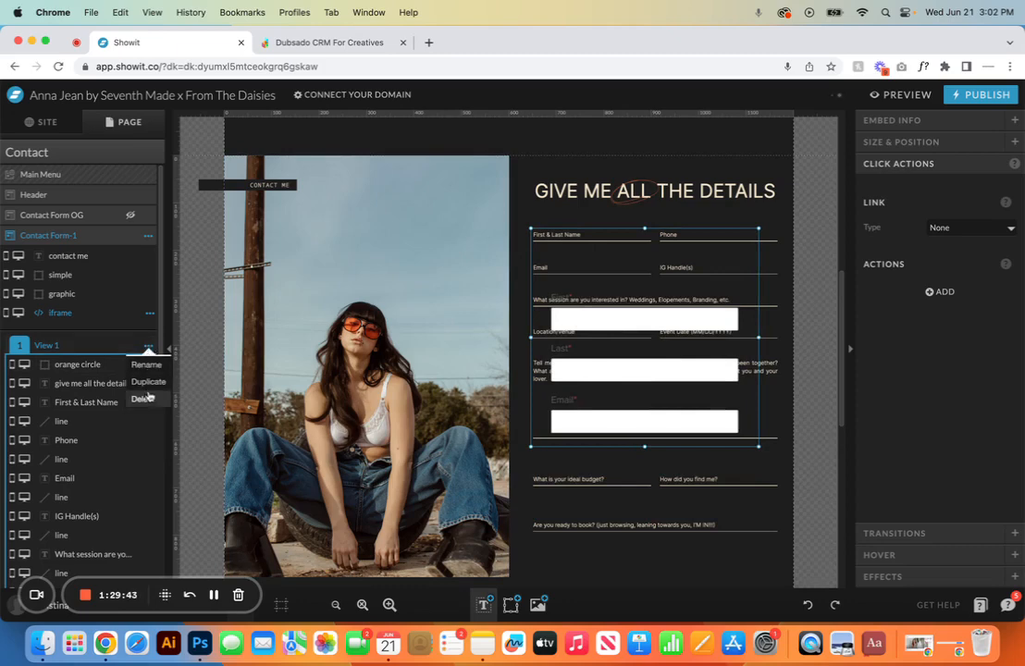
{"action": "left_click", "coordinate": [148, 398]}
{"action": "left_click", "coordinate": [154, 345]}
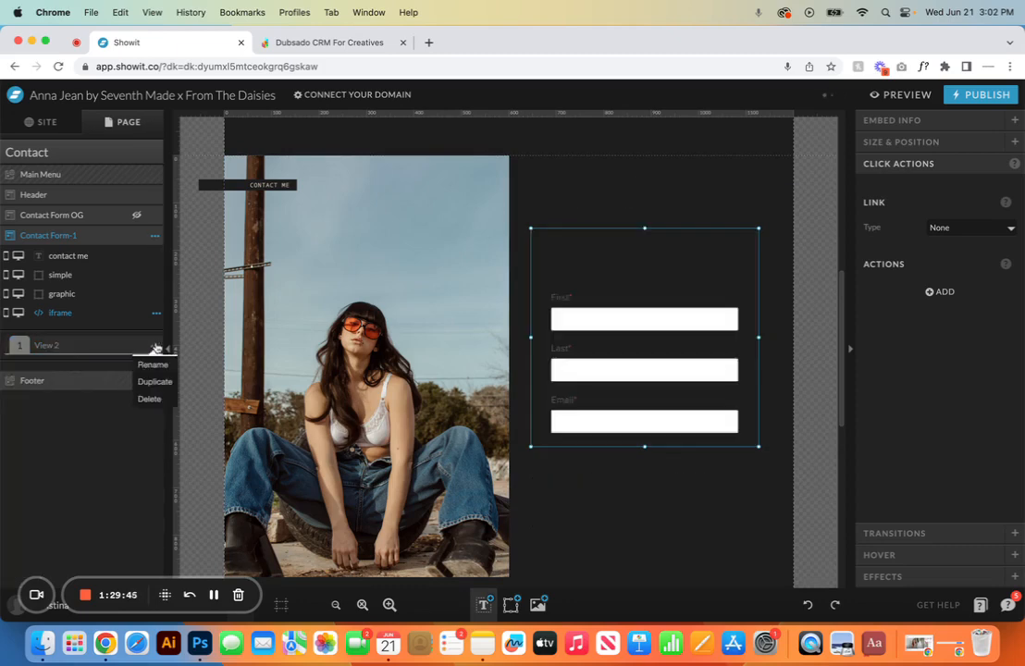
{"action": "left_click", "coordinate": [149, 399]}
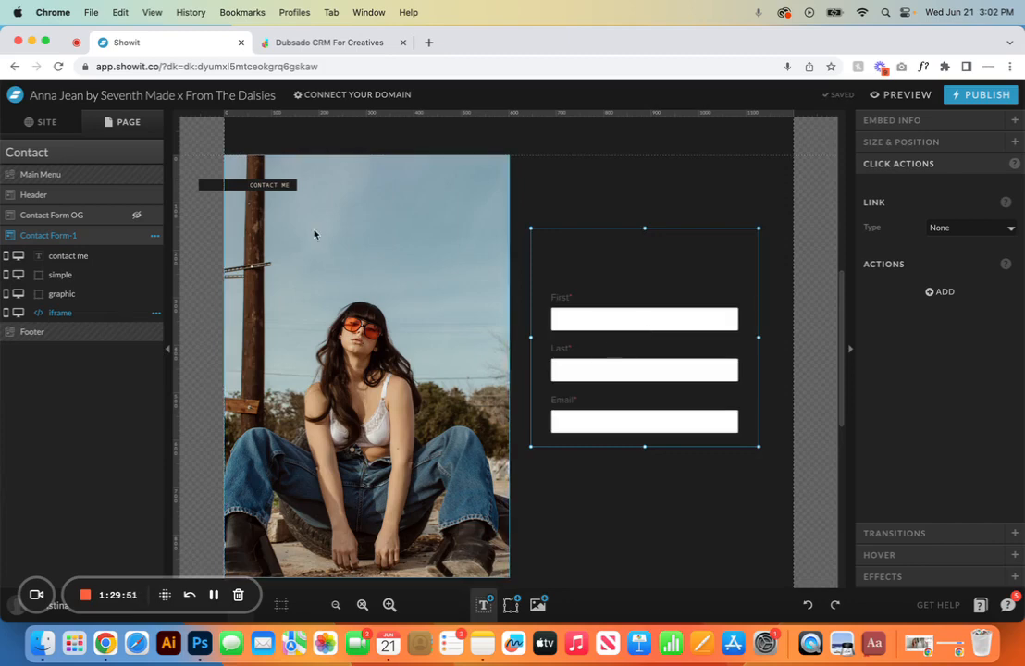
Step: Make the Contact Form OG canvas visible on desktop and select its "GIVE ME ALL THE DETAILS" heading and orange circle for copying
{"action": "left_click", "coordinate": [156, 220]}
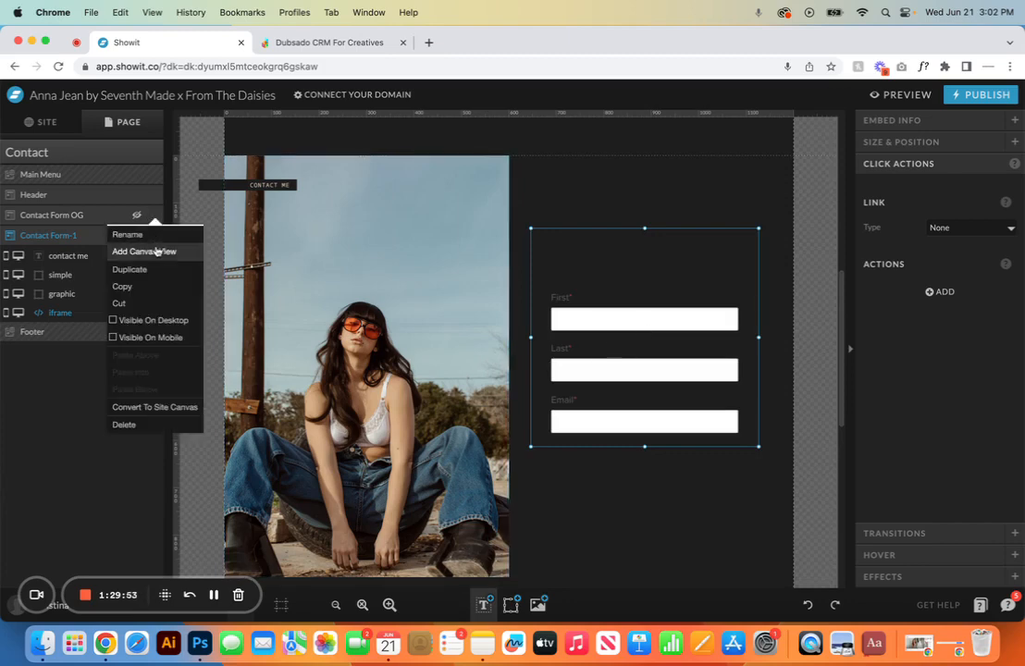
{"action": "left_click", "coordinate": [116, 320]}
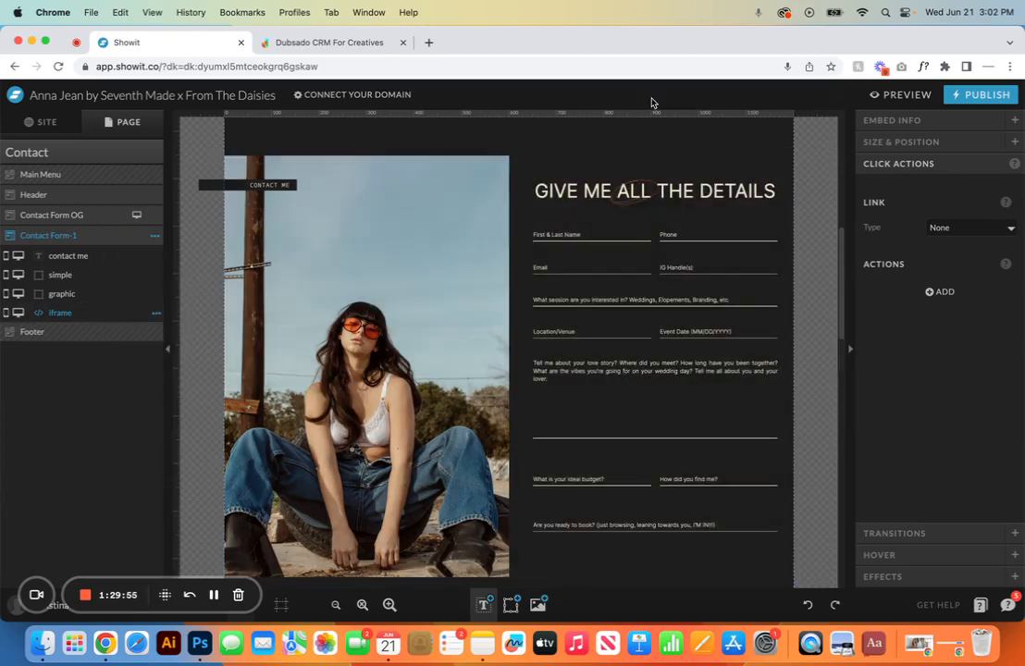
{"action": "left_click", "coordinate": [597, 181]}
{"action": "left_click", "coordinate": [673, 214]}
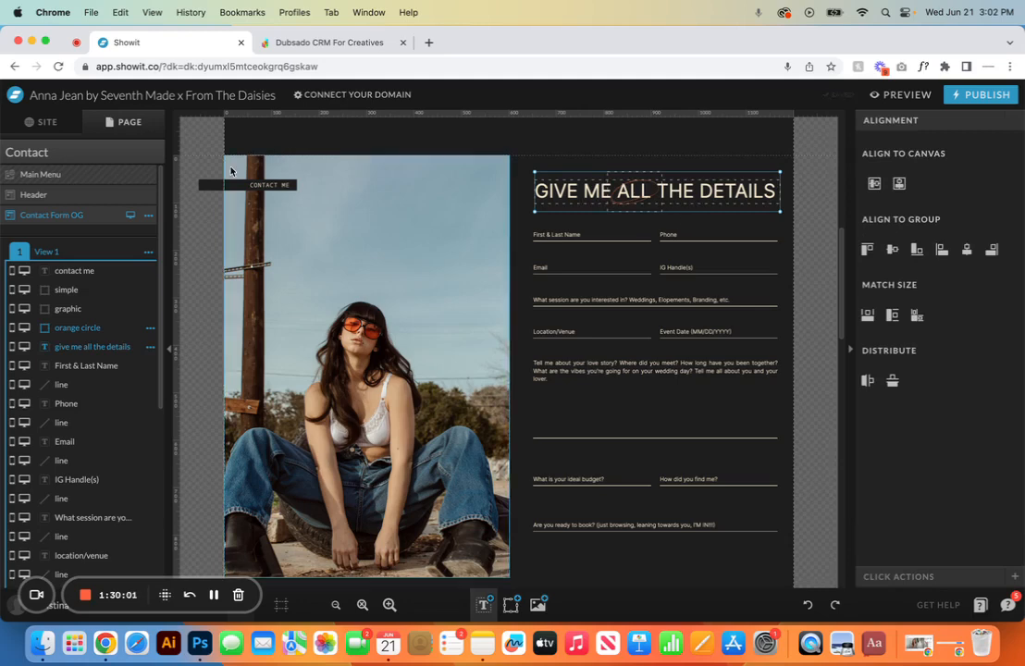
Step: Hide Contact Form OG on desktop again and paste the copied heading and orange circle into Contact Form-1
{"action": "left_click", "coordinate": [151, 217]}
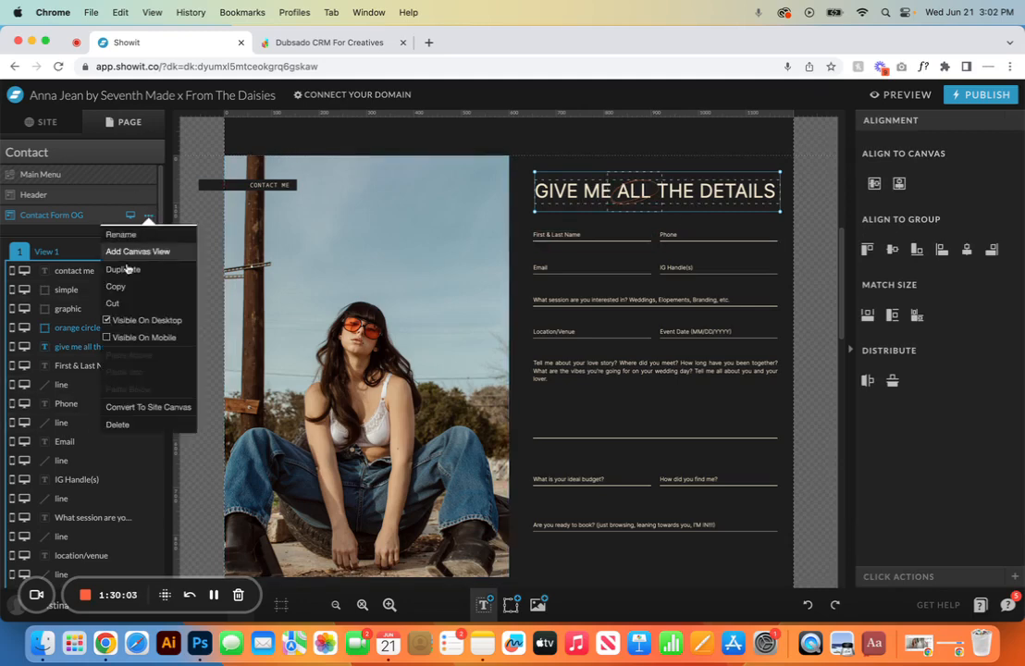
{"action": "left_click", "coordinate": [107, 321]}
{"action": "scroll", "coordinate": [95, 473], "scroll_direction": "down", "scroll_amount": 4}
{"action": "scroll", "coordinate": [87, 504], "scroll_direction": "down", "scroll_amount": 2}
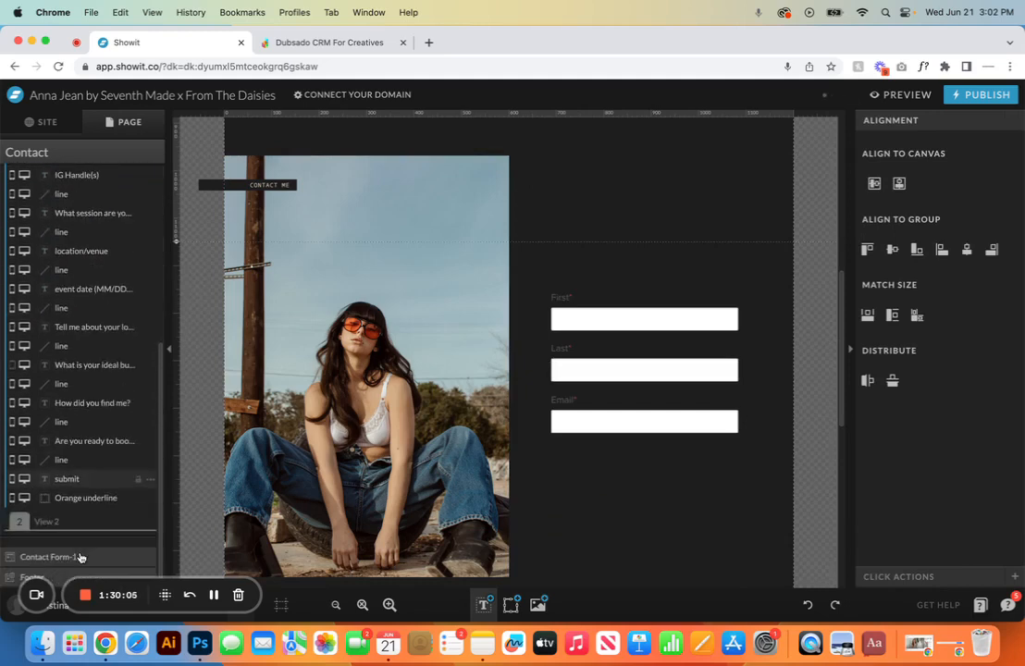
{"action": "left_click", "coordinate": [80, 555]}
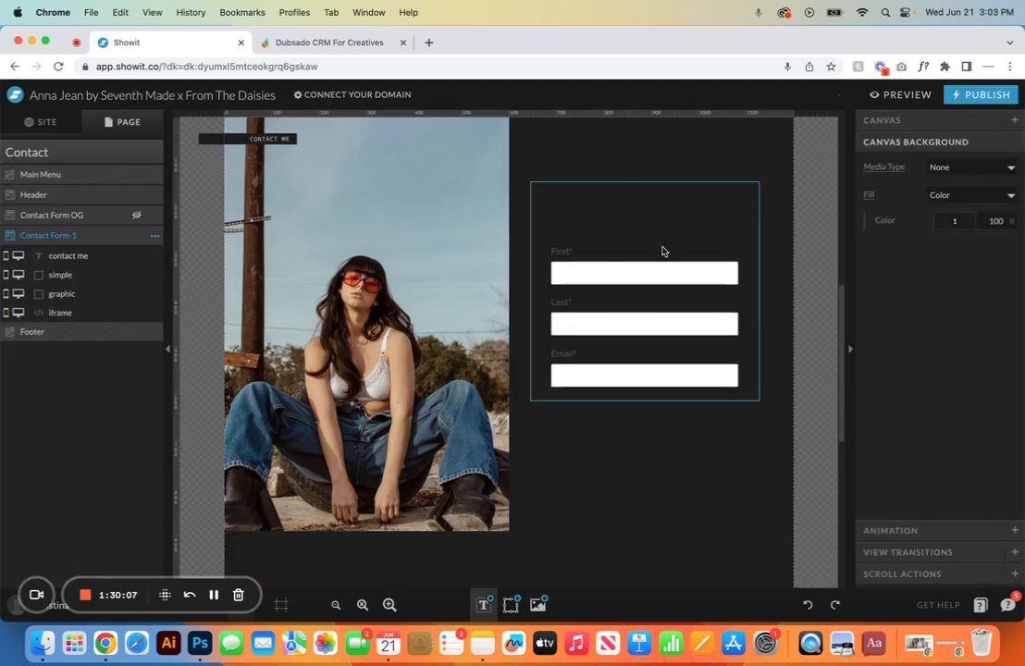
{"action": "key", "text": "super+v"}
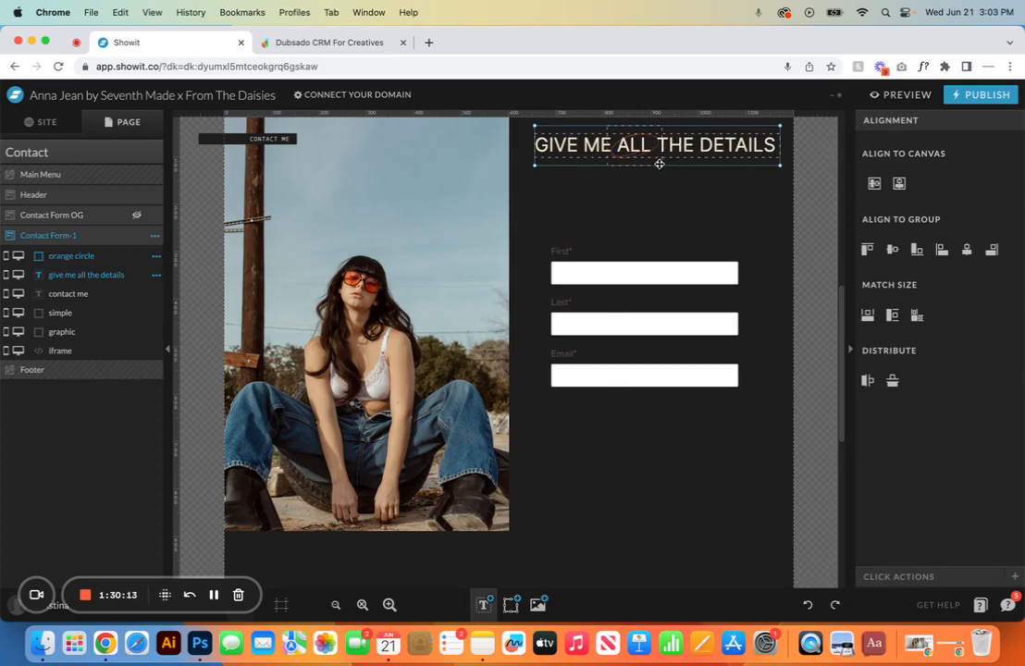
Step: Lengthen and widen the embedded form to fill the area beside the photo, with its first field just below the heading
{"action": "left_click", "coordinate": [613, 239]}
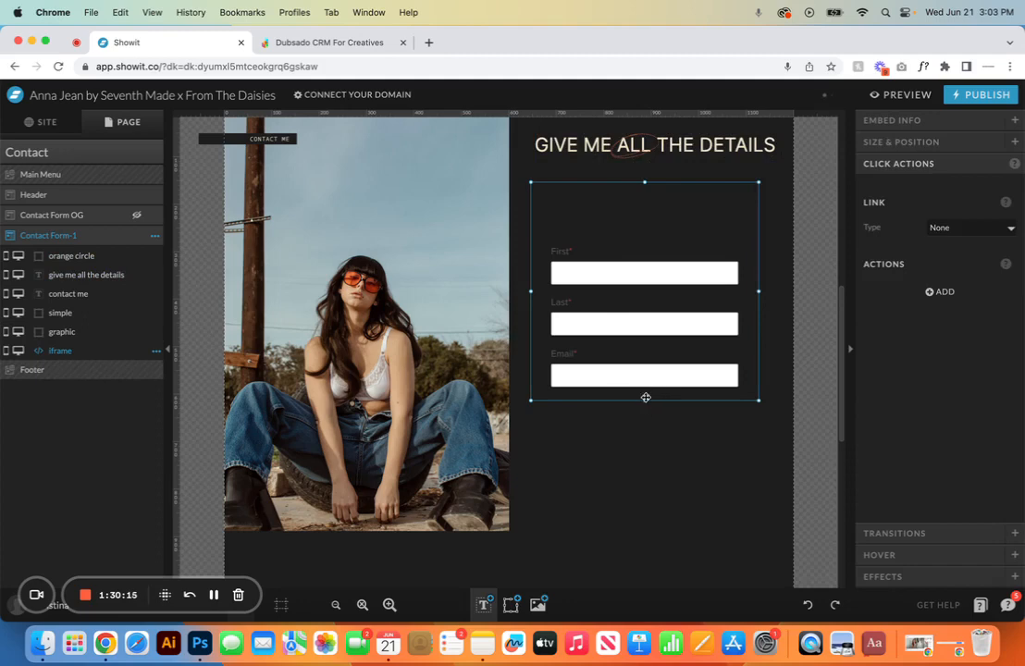
{"action": "left_click_drag", "start_coordinate": [644, 400], "coordinate": [650, 597]}
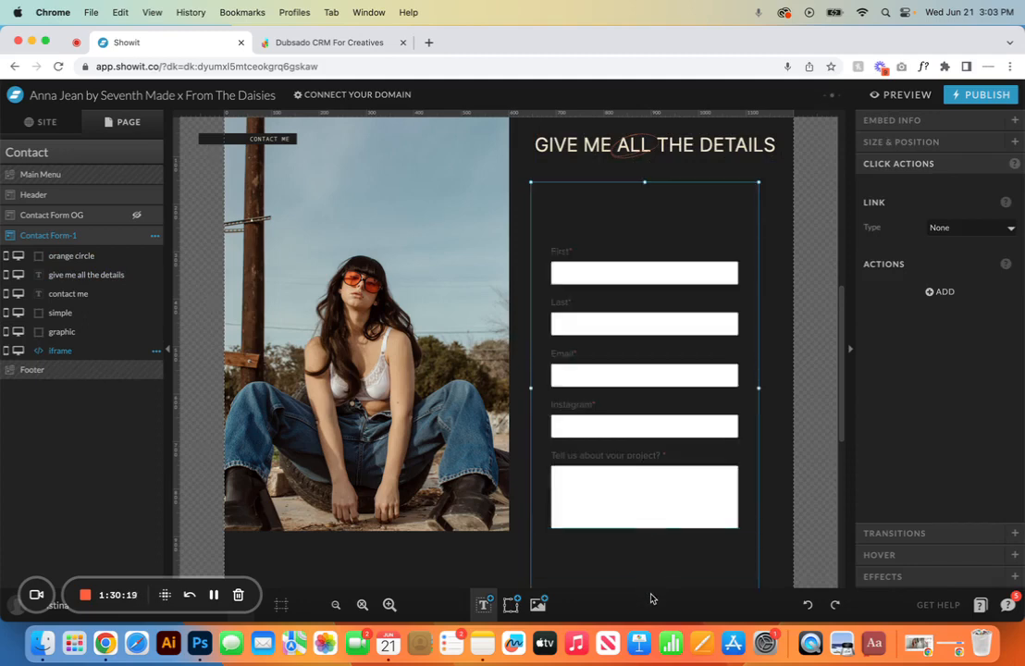
{"action": "left_click_drag", "start_coordinate": [649, 479], "coordinate": [636, 414]}
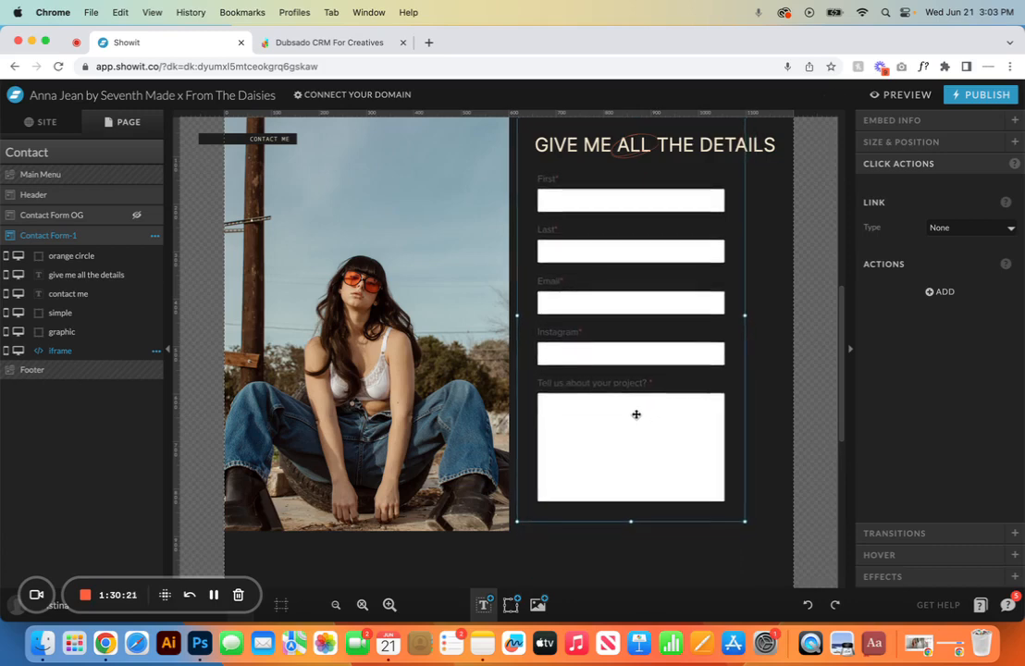
{"action": "left_click_drag", "start_coordinate": [745, 316], "coordinate": [801, 315]}
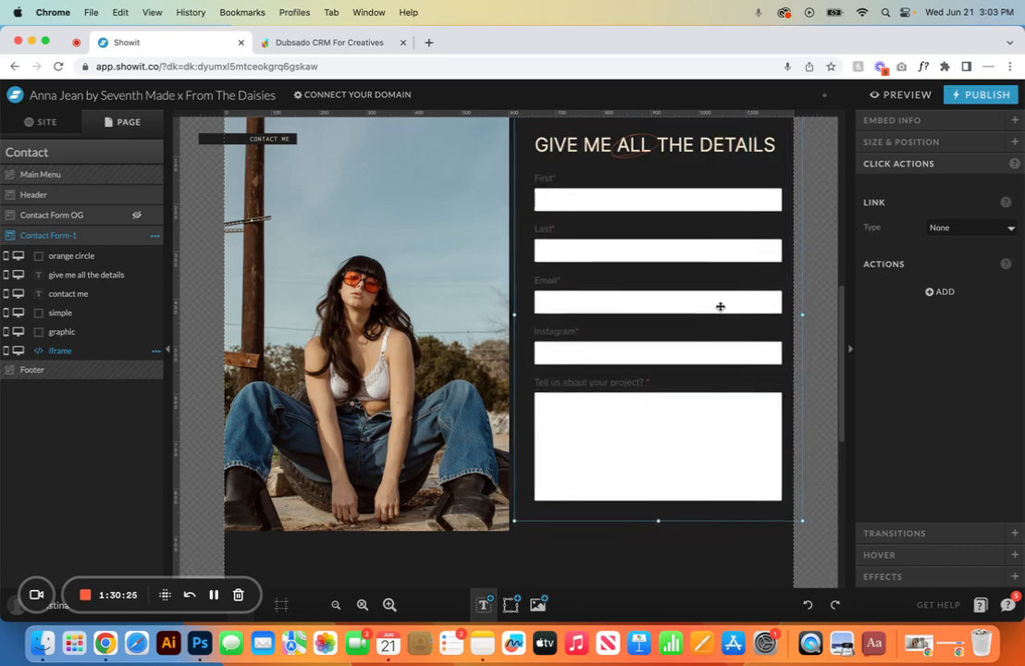
Step: In the mobile layout, move the embedded form below the heading and widen it to the full screen width
{"action": "left_click", "coordinate": [216, 617]}
{"action": "scroll", "coordinate": [337, 371], "scroll_direction": "down", "scroll_amount": 1}
{"action": "scroll", "coordinate": [337, 375], "scroll_direction": "down", "scroll_amount": 8}
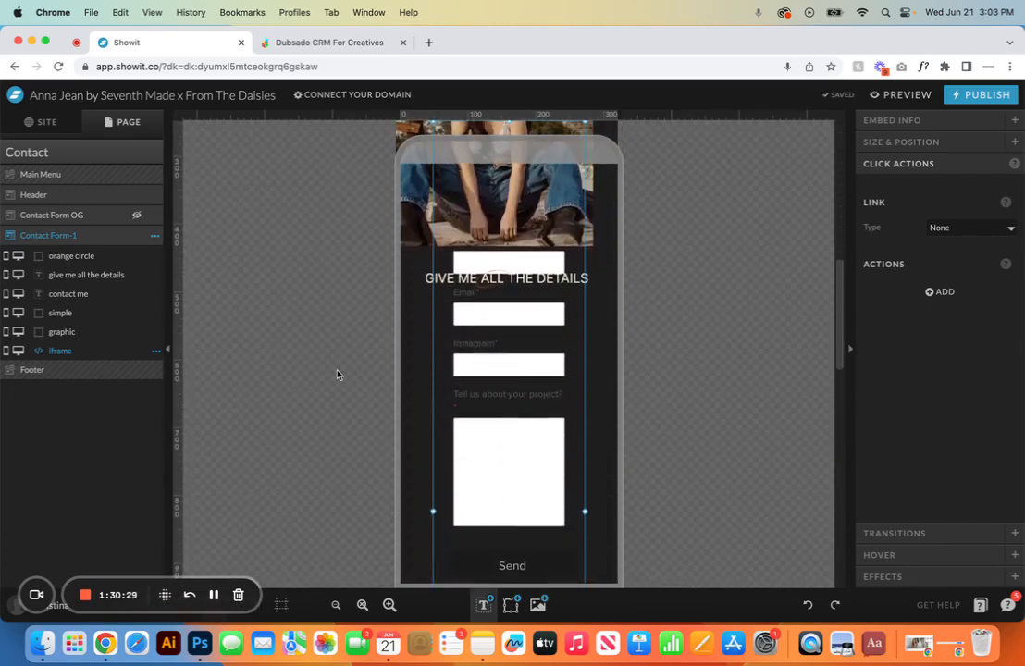
{"action": "left_click_drag", "start_coordinate": [507, 431], "coordinate": [479, 467]}
{"action": "scroll", "coordinate": [479, 466], "scroll_direction": "down", "scroll_amount": 3}
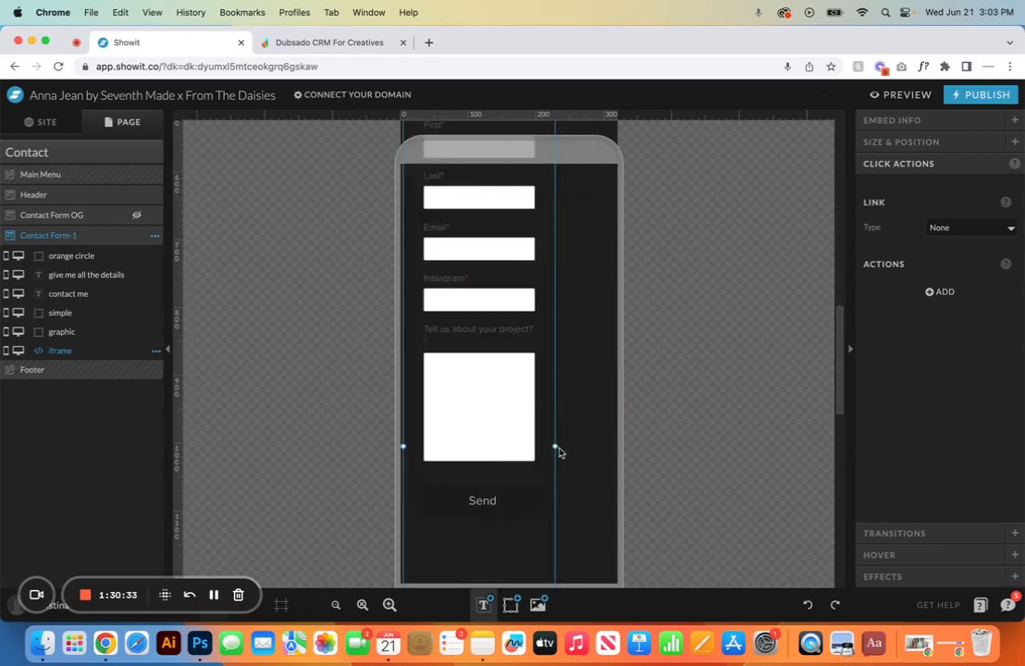
{"action": "left_click_drag", "start_coordinate": [555, 446], "coordinate": [617, 445]}
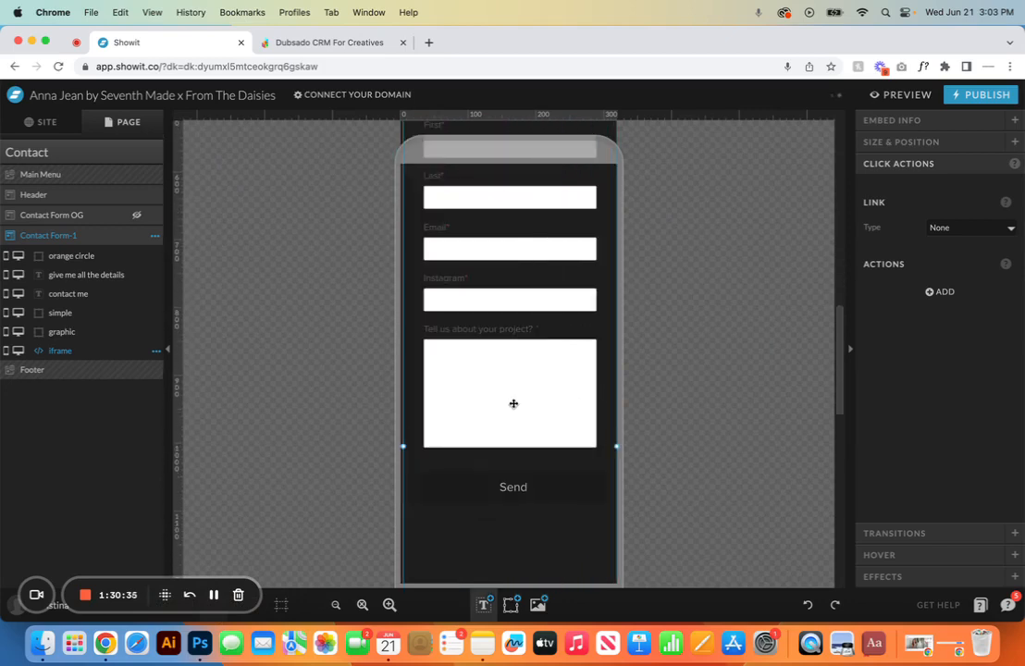
Step: Shorten the embedded form in the mobile layout so its frame ends a little below the Send button
{"action": "scroll", "coordinate": [513, 403], "scroll_direction": "down", "scroll_amount": 6}
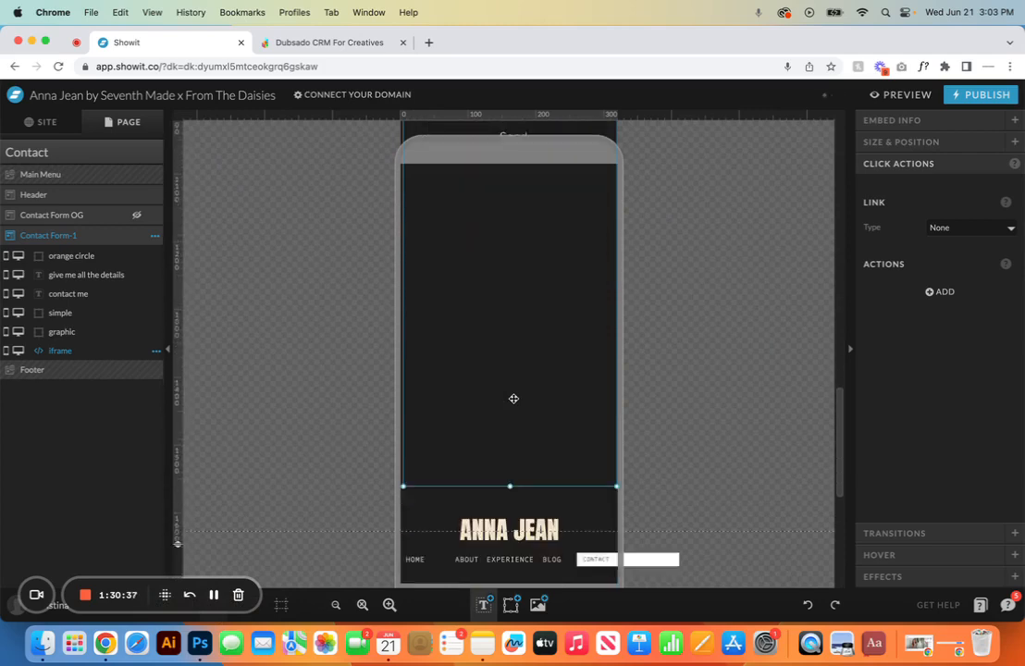
{"action": "scroll", "coordinate": [514, 399], "scroll_direction": "down", "scroll_amount": 1}
{"action": "left_click_drag", "start_coordinate": [511, 441], "coordinate": [508, 176]}
{"action": "scroll", "coordinate": [509, 176], "scroll_direction": "up", "scroll_amount": 5}
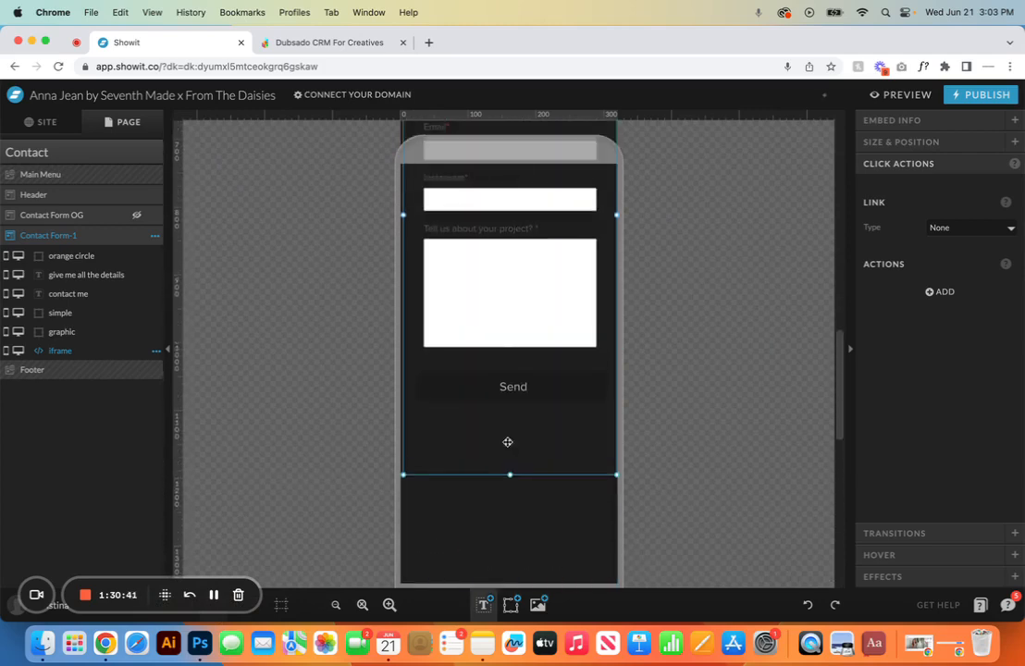
Step: Shorten the Contact Form-1 canvas in the mobile layout so the footer starts just beneath the embedded form
{"action": "scroll", "coordinate": [517, 404], "scroll_direction": "down", "scroll_amount": 5}
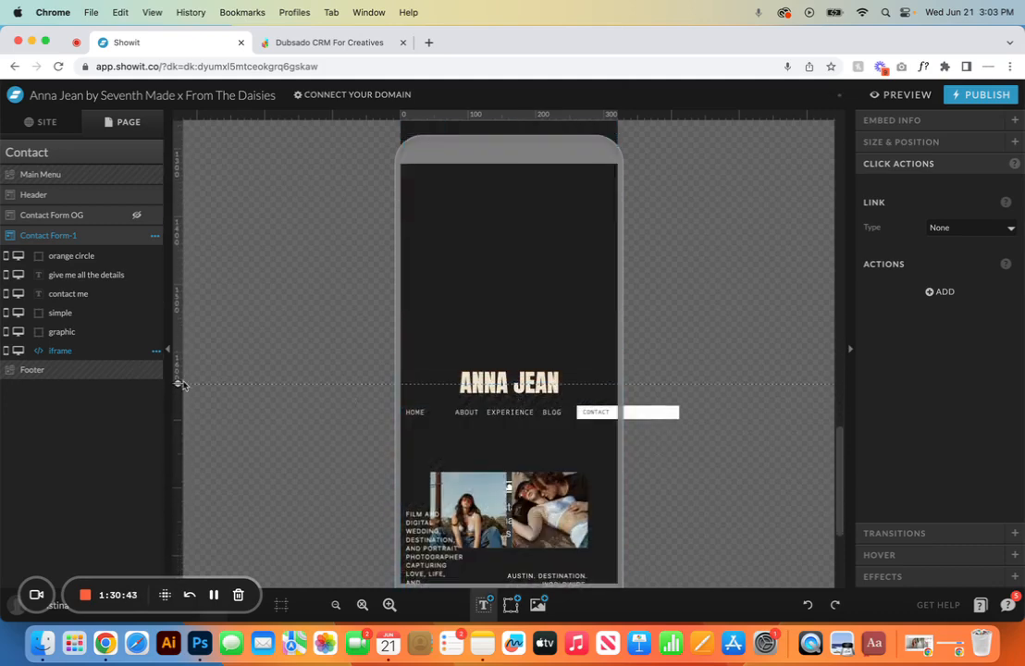
{"action": "left_click_drag", "start_coordinate": [178, 382], "coordinate": [191, 153]}
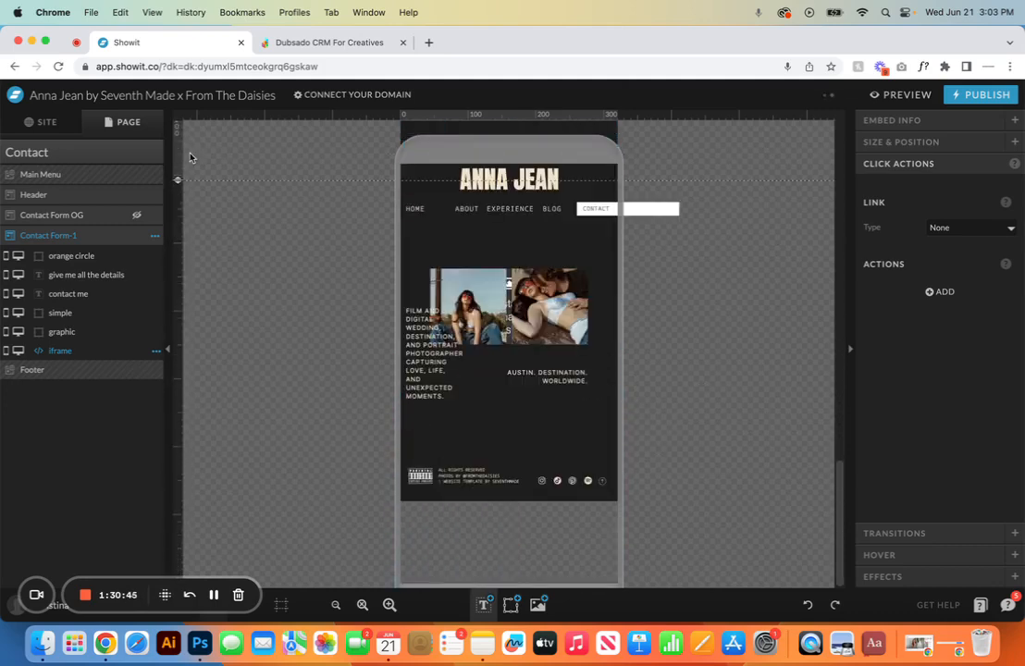
{"action": "scroll", "coordinate": [472, 245], "scroll_direction": "up", "scroll_amount": 3}
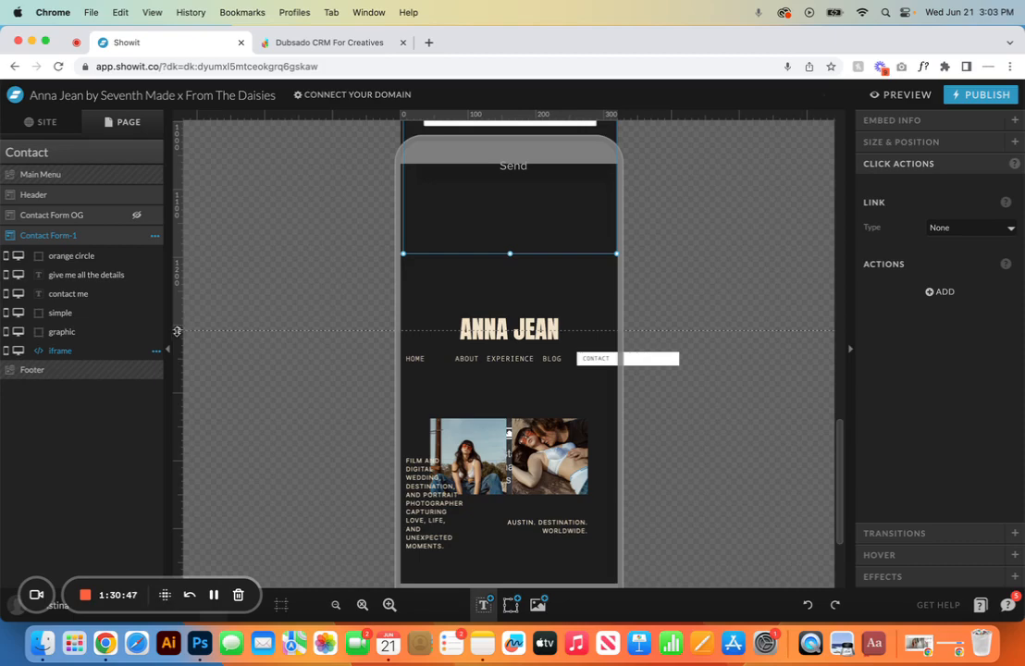
{"action": "left_click_drag", "start_coordinate": [179, 330], "coordinate": [187, 281]}
{"action": "scroll", "coordinate": [498, 243], "scroll_direction": "up", "scroll_amount": 3}
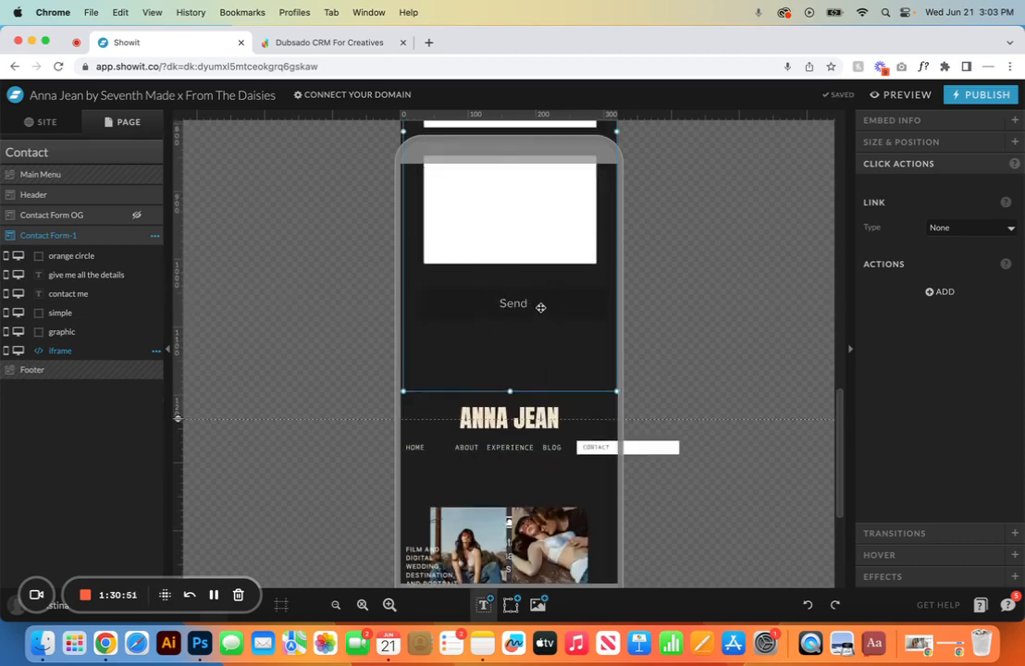
Step: Set the Contact Form-1 canvas background color to tan swatch 3
{"action": "left_click", "coordinate": [365, 353]}
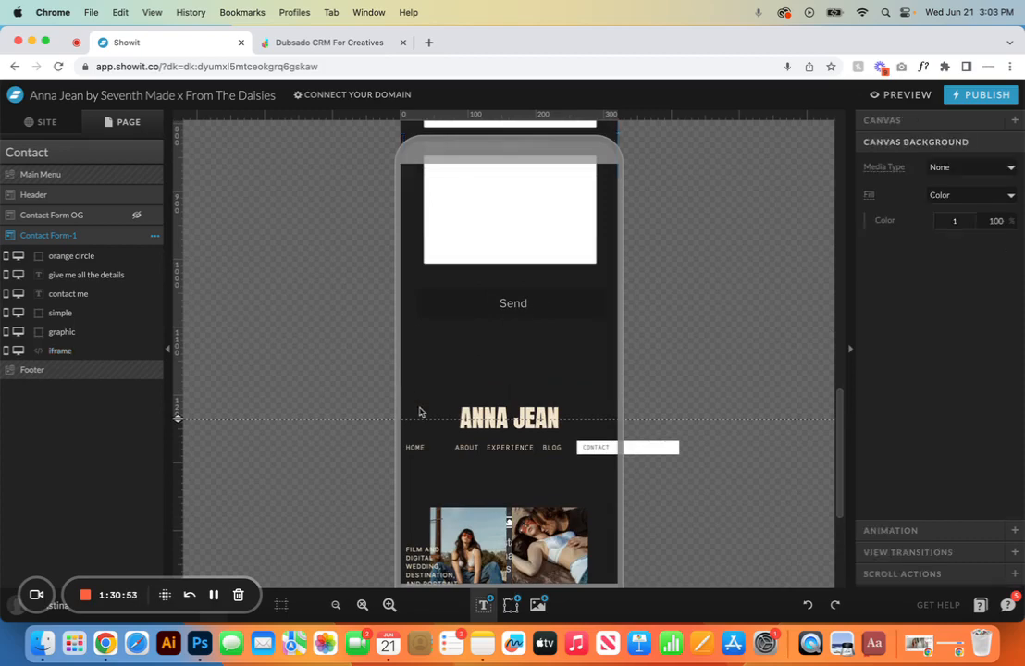
{"action": "left_click", "coordinate": [971, 218]}
{"action": "left_click", "coordinate": [956, 266]}
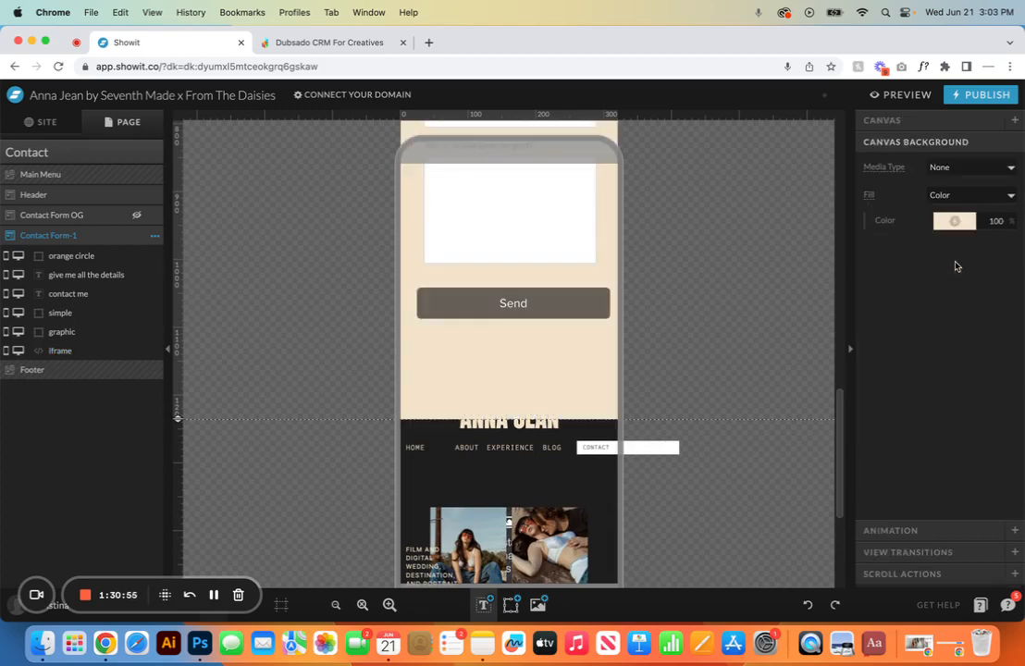
{"action": "left_click", "coordinate": [957, 221]}
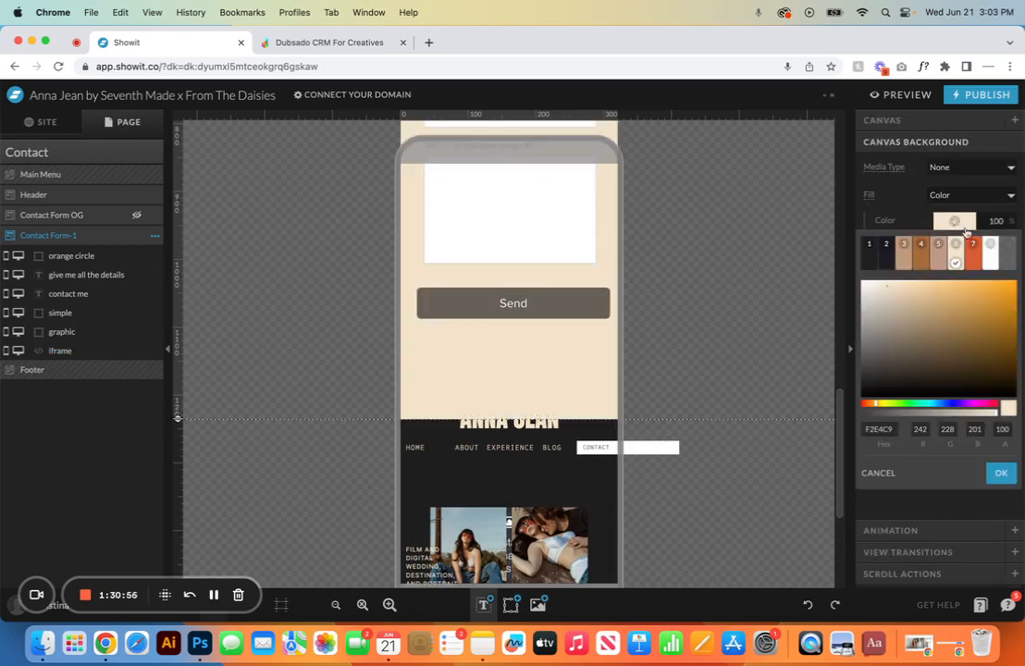
{"action": "left_click", "coordinate": [869, 268]}
{"action": "left_click", "coordinate": [962, 220]}
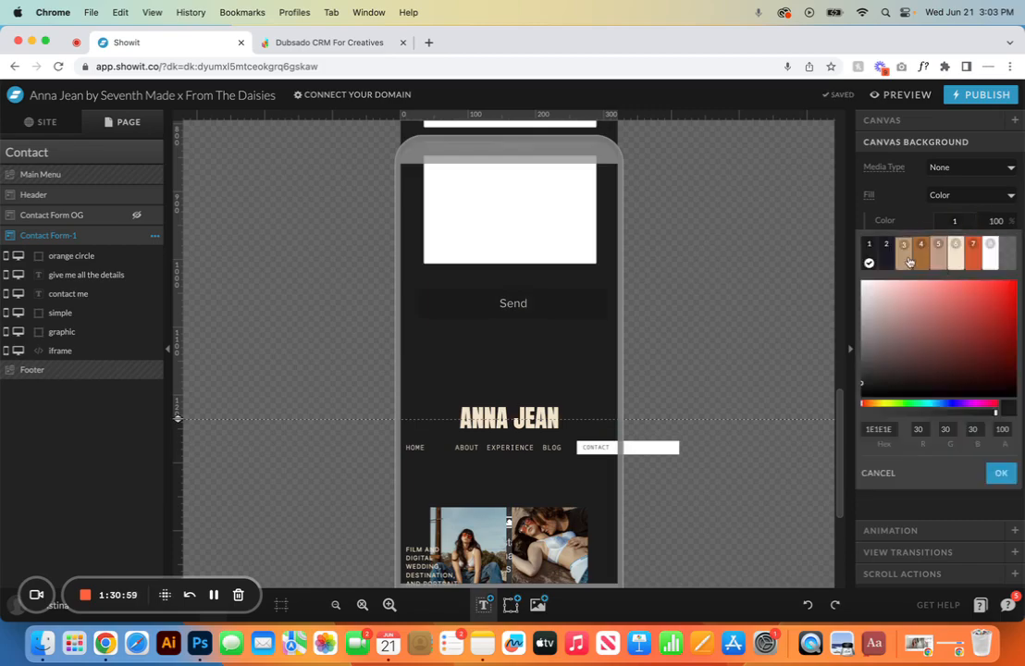
{"action": "left_click", "coordinate": [956, 267]}
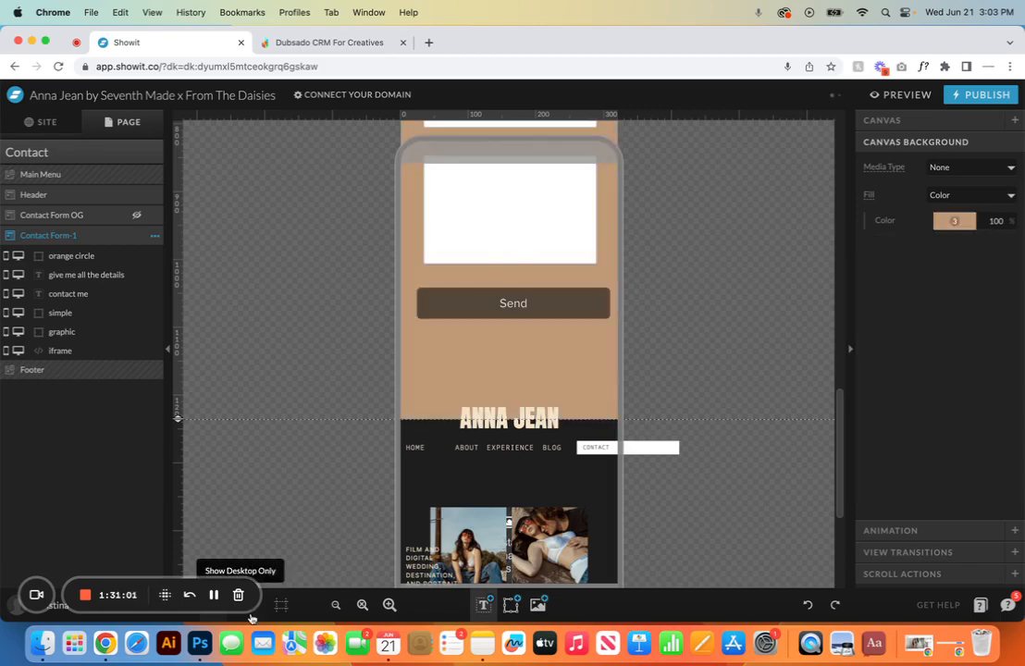
Step: Preview the Contact page on desktop and check the embedded form's spacing beneath the heading and beside the photo
{"action": "left_click", "coordinate": [250, 614]}
{"action": "scroll", "coordinate": [441, 377], "scroll_direction": "down", "scroll_amount": 10}
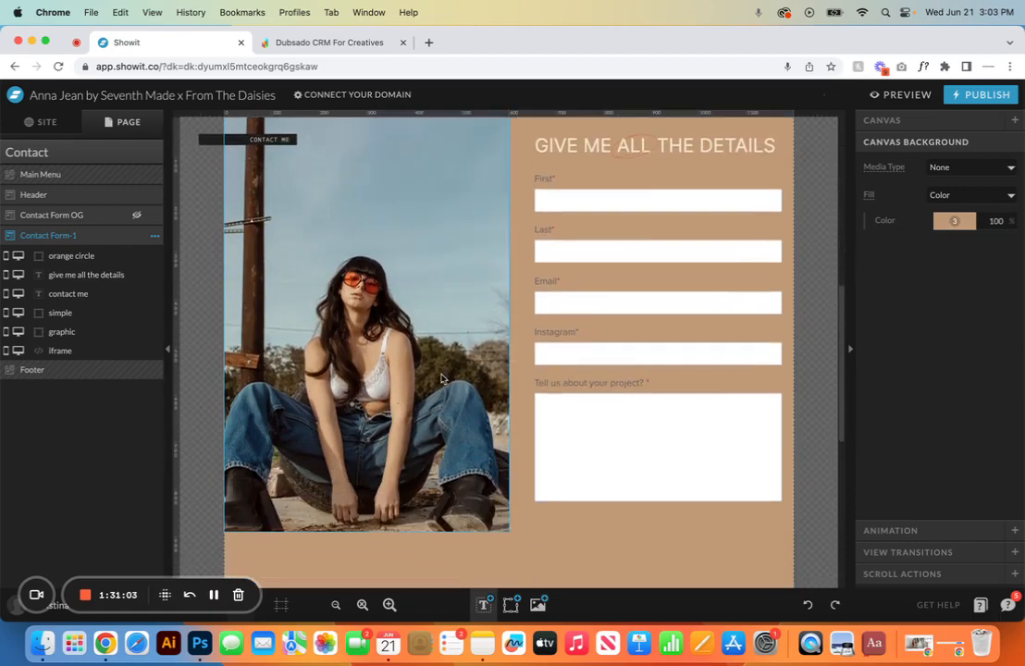
{"action": "left_click", "coordinate": [911, 94]}
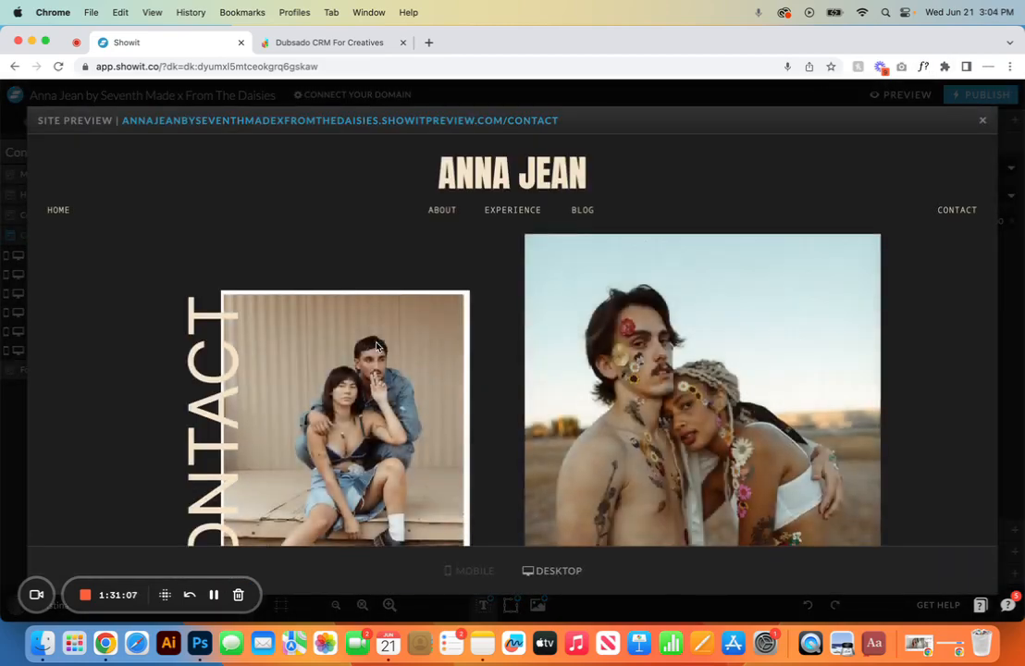
{"action": "scroll", "coordinate": [376, 347], "scroll_direction": "down", "scroll_amount": 7}
{"action": "scroll", "coordinate": [376, 347], "scroll_direction": "down", "scroll_amount": 5}
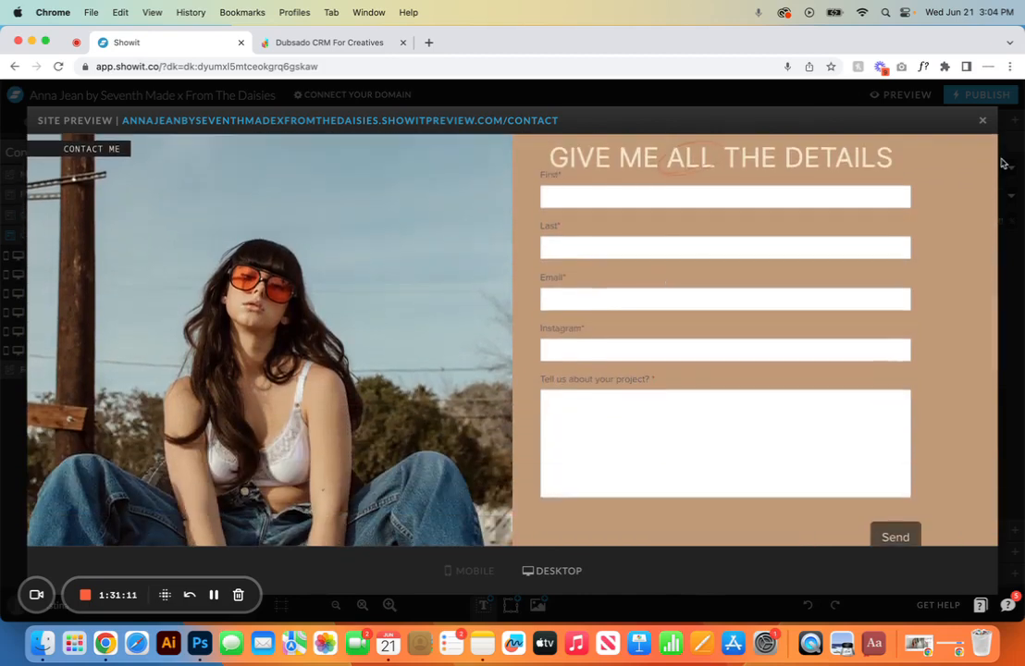
{"action": "left_click", "coordinate": [982, 121]}
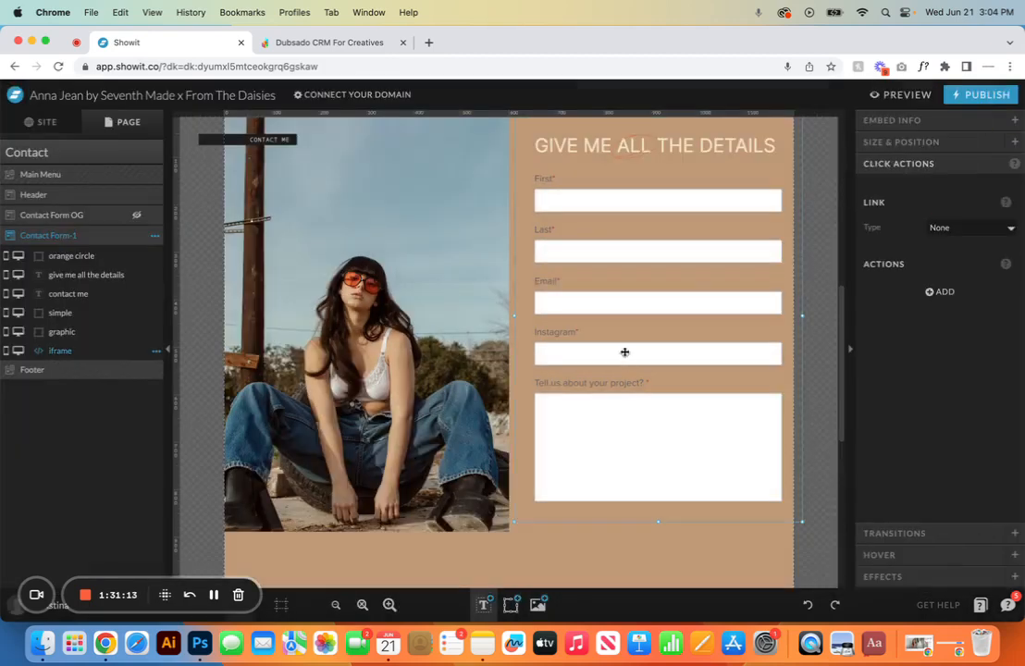
Step: On desktop, move the embedded form further below the heading and narrow it to fit beside the photo within the page width
{"action": "left_click_drag", "start_coordinate": [624, 353], "coordinate": [625, 367]}
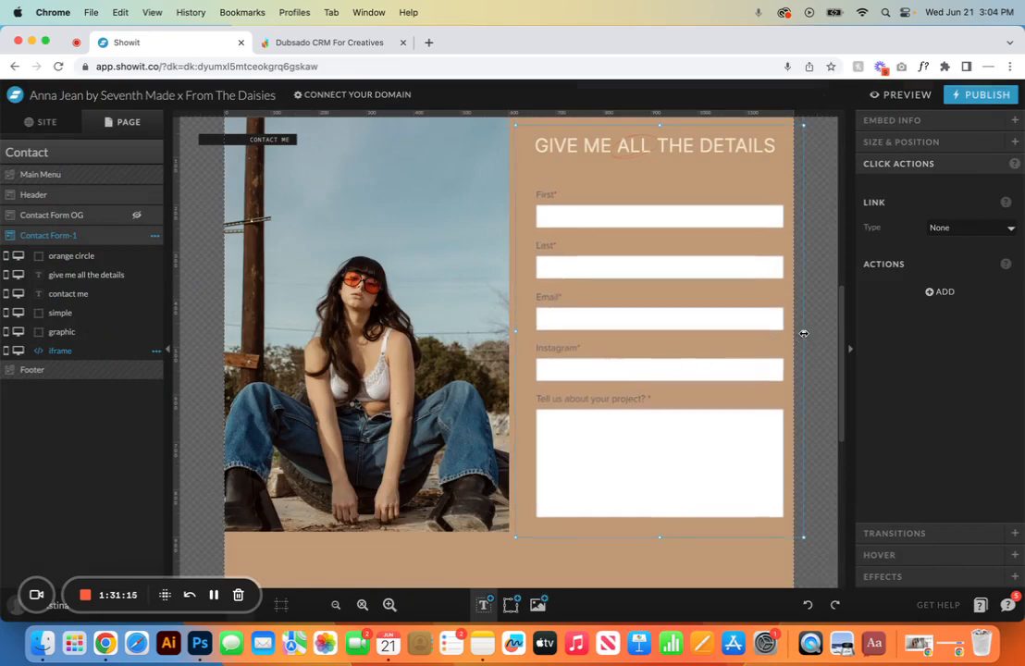
{"action": "left_click_drag", "start_coordinate": [802, 333], "coordinate": [747, 327]}
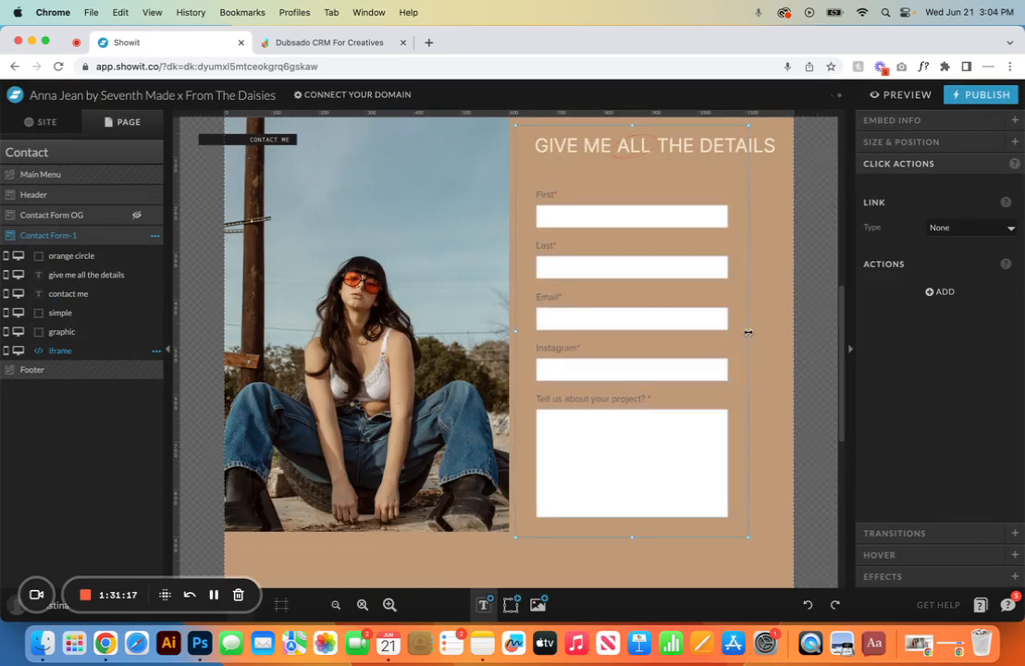
{"action": "left_click_drag", "start_coordinate": [670, 355], "coordinate": [676, 351]}
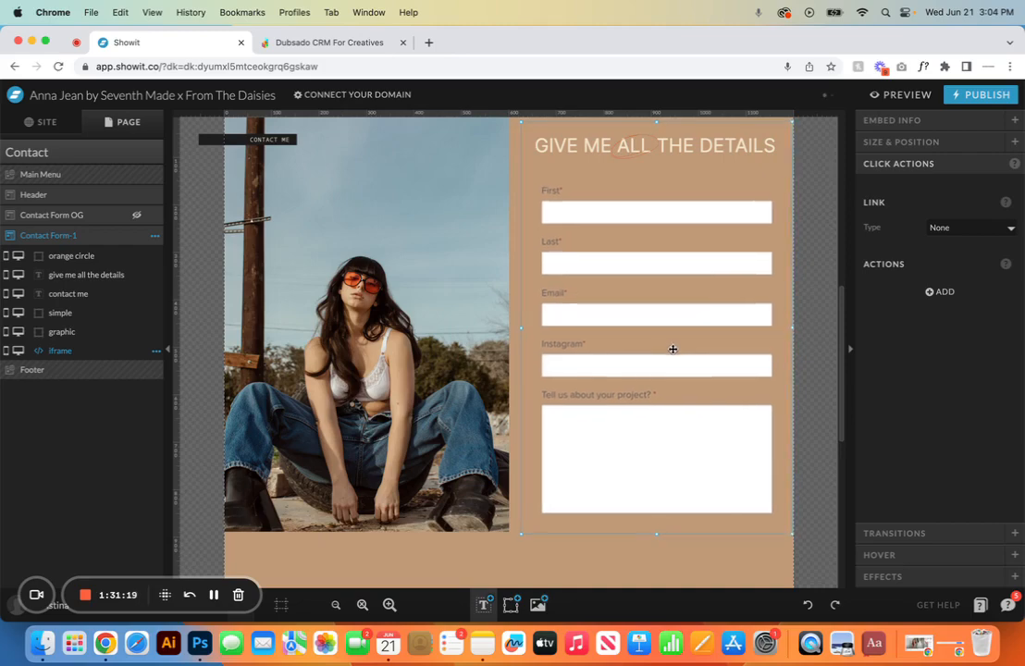
Step: Preview the desktop Contact page again and examine the repositioned form and the empty space above the footer
{"action": "left_click", "coordinate": [902, 94]}
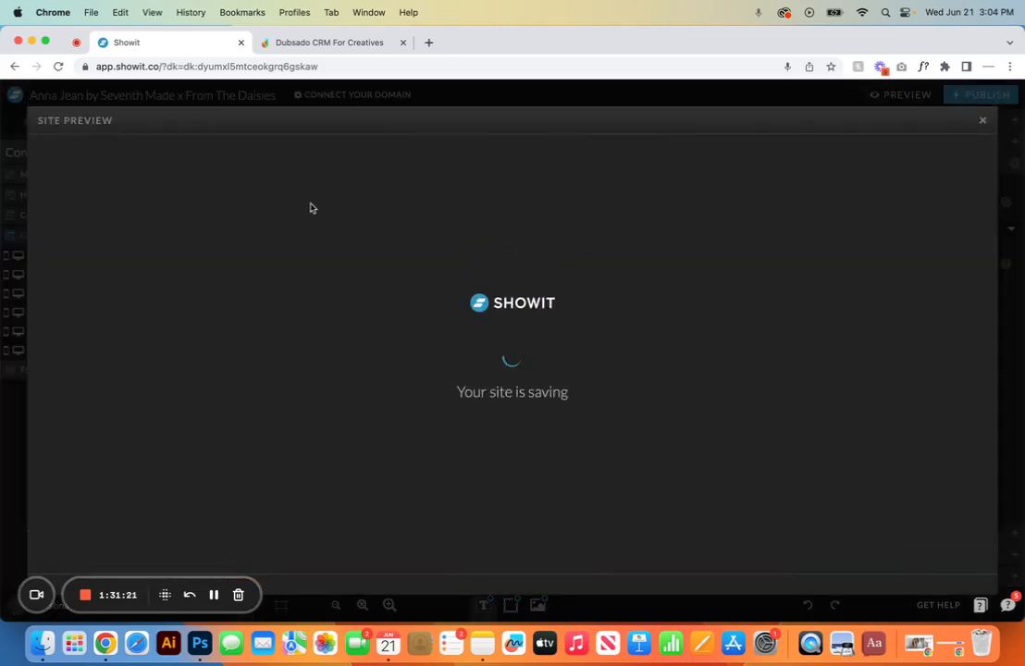
{"action": "scroll", "coordinate": [514, 428], "scroll_direction": "down", "scroll_amount": 10}
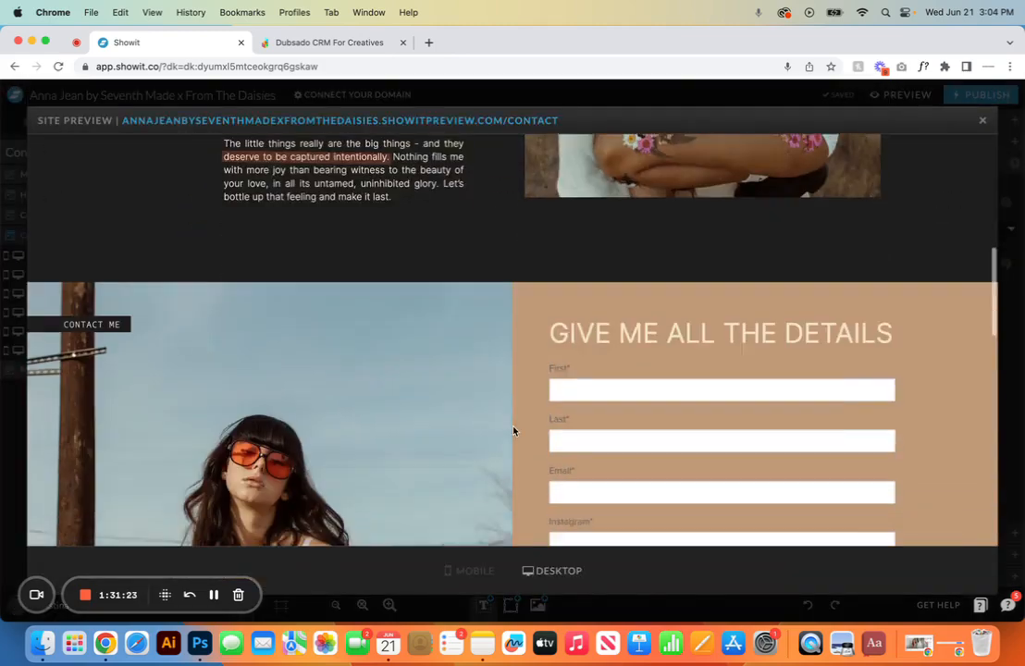
{"action": "scroll", "coordinate": [514, 430], "scroll_direction": "down", "scroll_amount": 2}
{"action": "scroll", "coordinate": [514, 430], "scroll_direction": "down", "scroll_amount": 5}
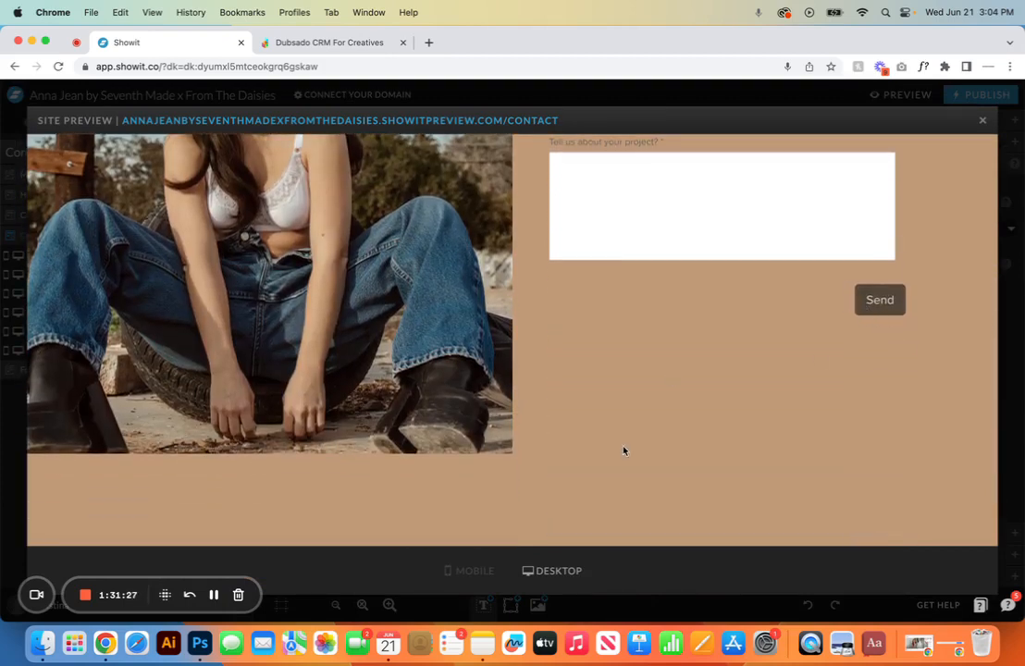
{"action": "scroll", "coordinate": [624, 448], "scroll_direction": "down", "scroll_amount": 4}
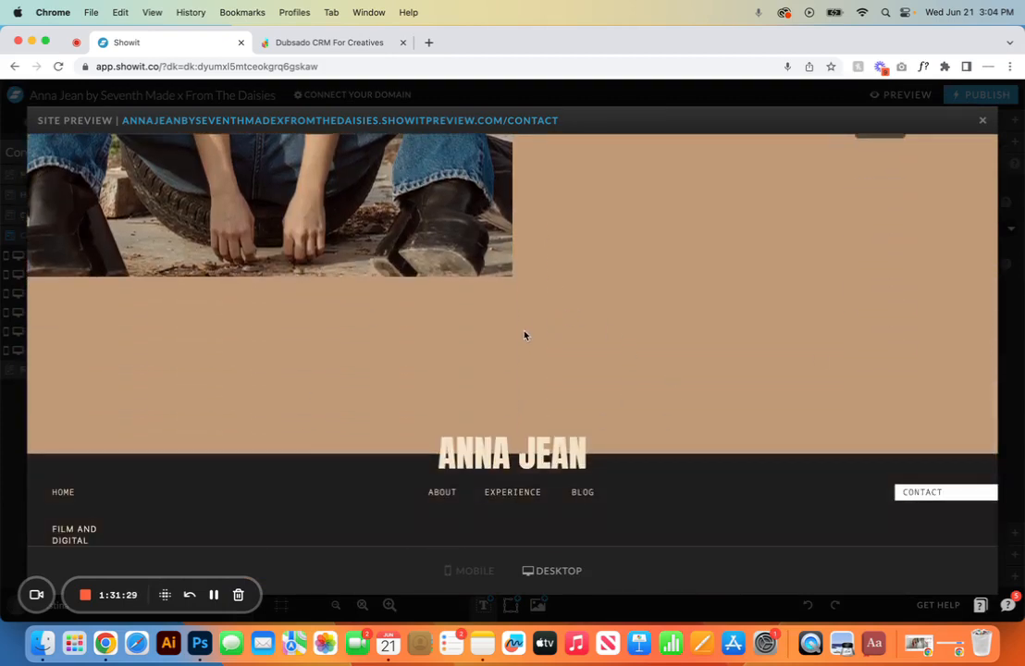
{"action": "left_click", "coordinate": [986, 121]}
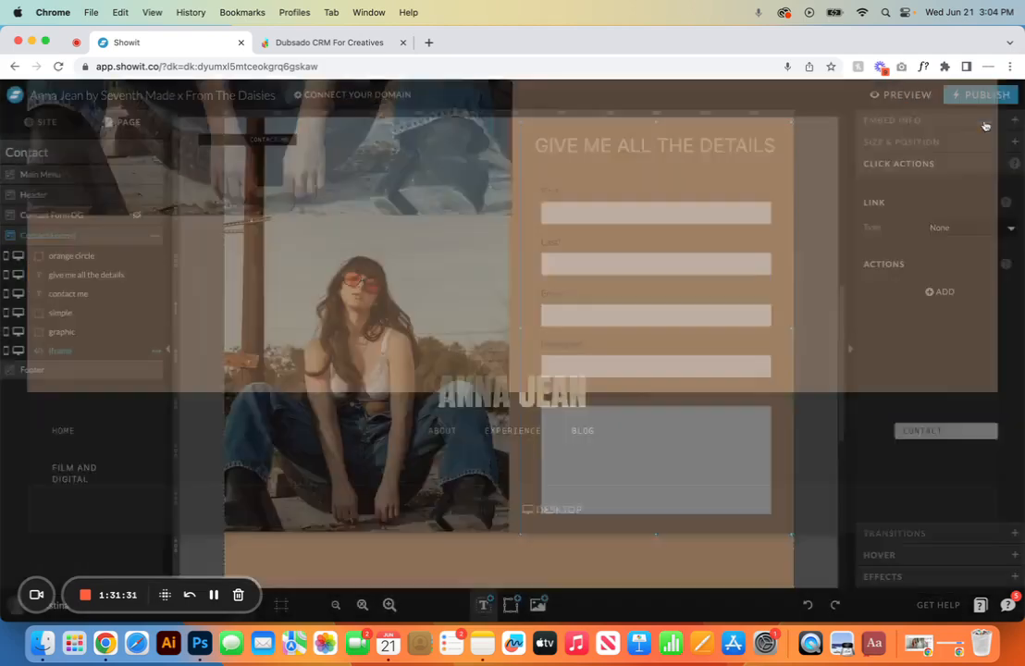
Step: Shorten the Contact Form-1 canvas on desktop to reduce the empty space between the photo and the footer
{"action": "scroll", "coordinate": [328, 393], "scroll_direction": "down", "scroll_amount": 5}
{"action": "left_click", "coordinate": [274, 406]}
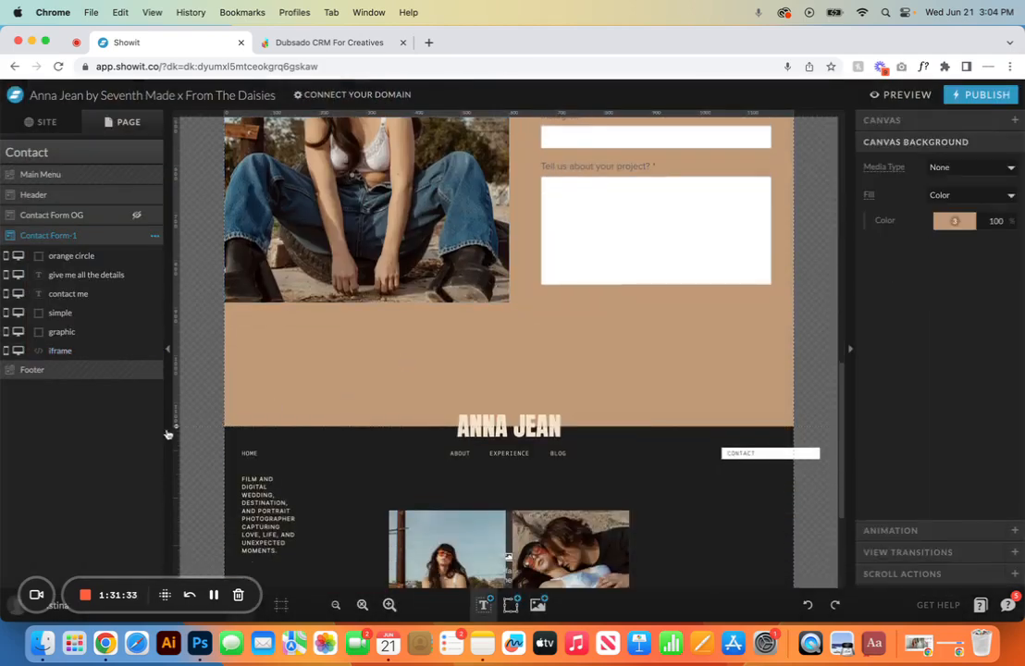
{"action": "left_click_drag", "start_coordinate": [178, 428], "coordinate": [184, 340]}
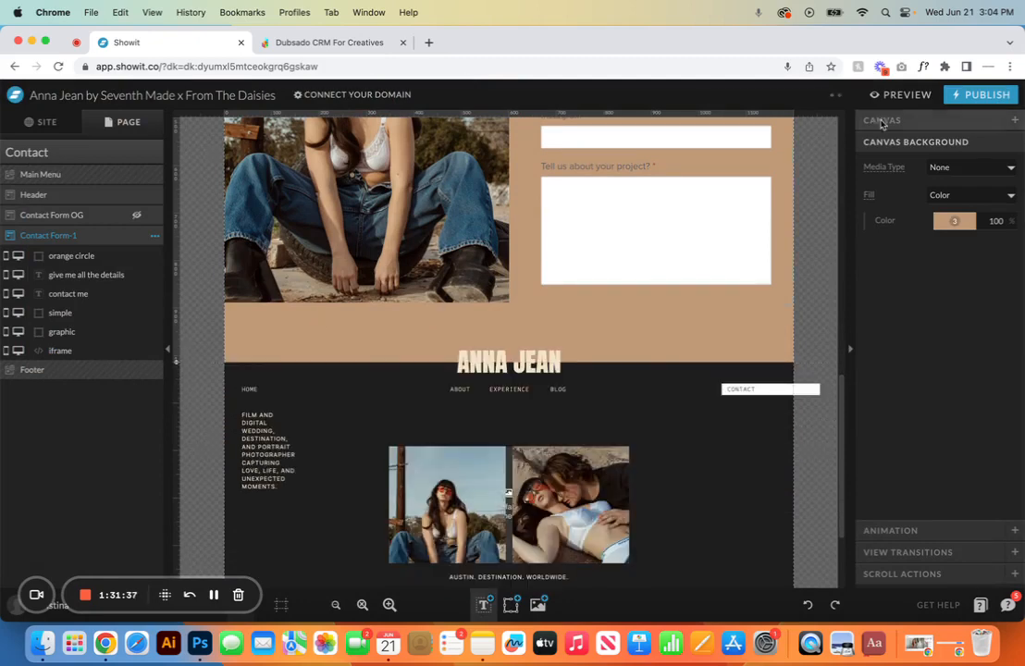
Step: Preview the mobile Contact page and check the photo, heading, embedded form and spacing above the footer
{"action": "left_click", "coordinate": [905, 95]}
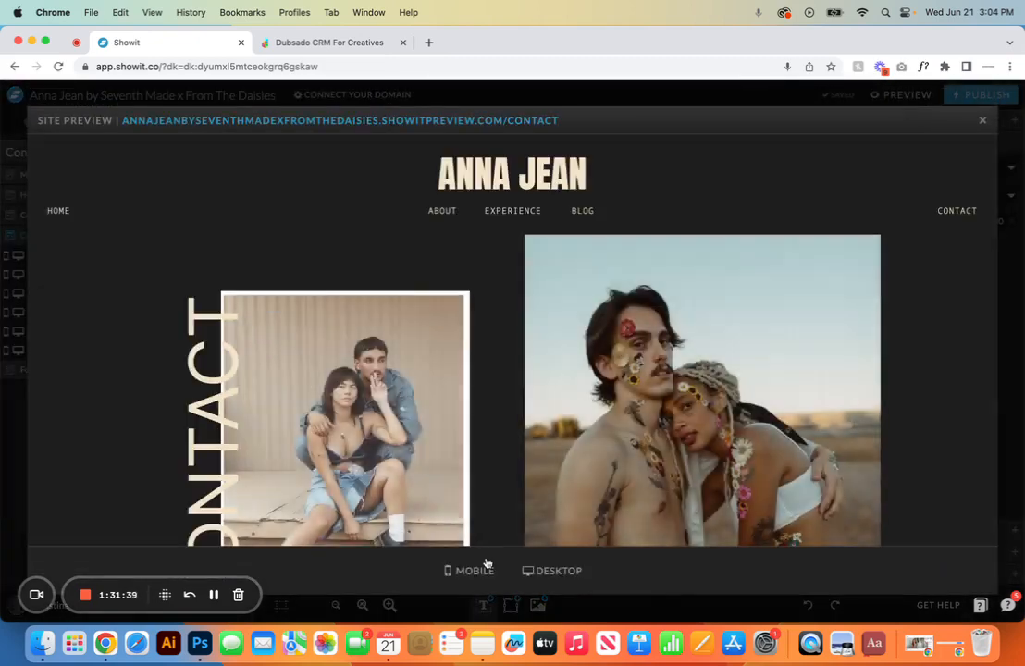
{"action": "left_click", "coordinate": [477, 571]}
{"action": "scroll", "coordinate": [468, 454], "scroll_direction": "down", "scroll_amount": 3}
{"action": "scroll", "coordinate": [468, 454], "scroll_direction": "down", "scroll_amount": 10}
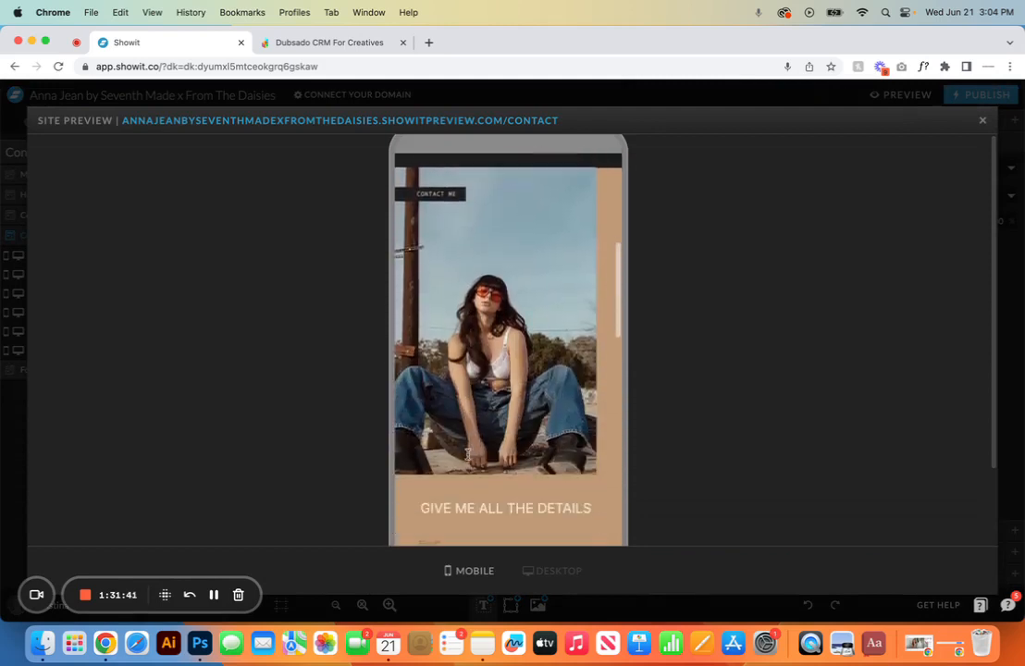
{"action": "scroll", "coordinate": [468, 460], "scroll_direction": "down", "scroll_amount": 5}
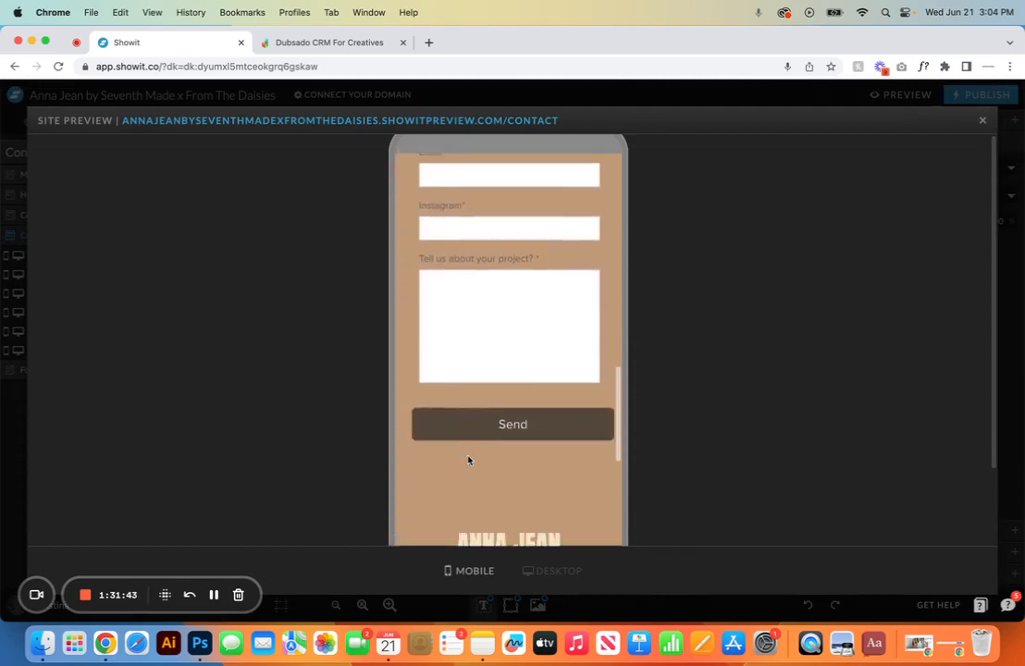
{"action": "scroll", "coordinate": [505, 315], "scroll_direction": "up", "scroll_amount": 15}
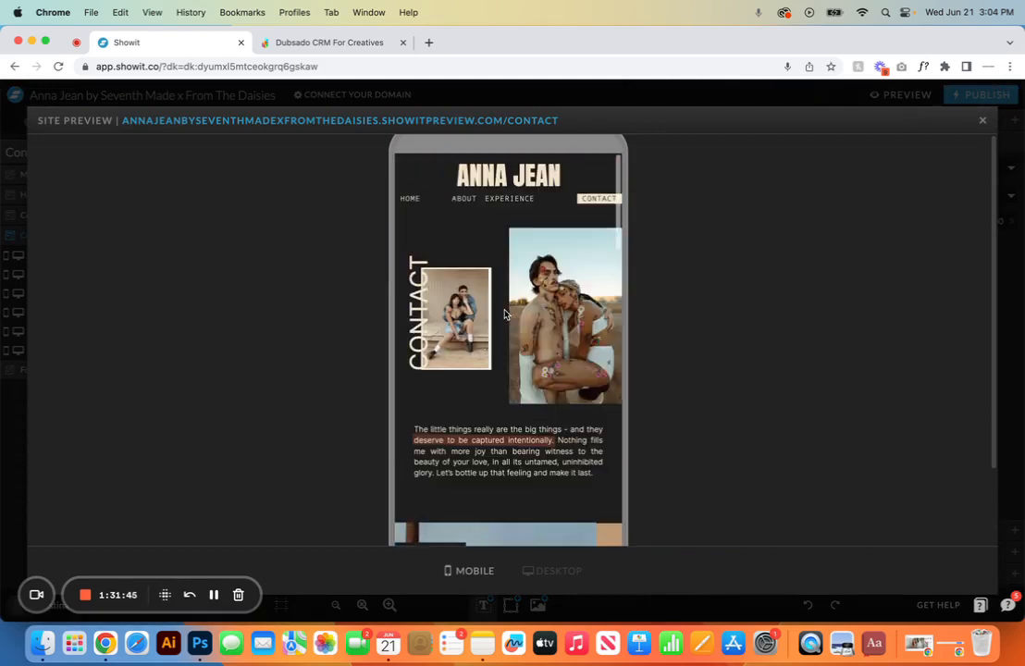
{"action": "left_click", "coordinate": [982, 123]}
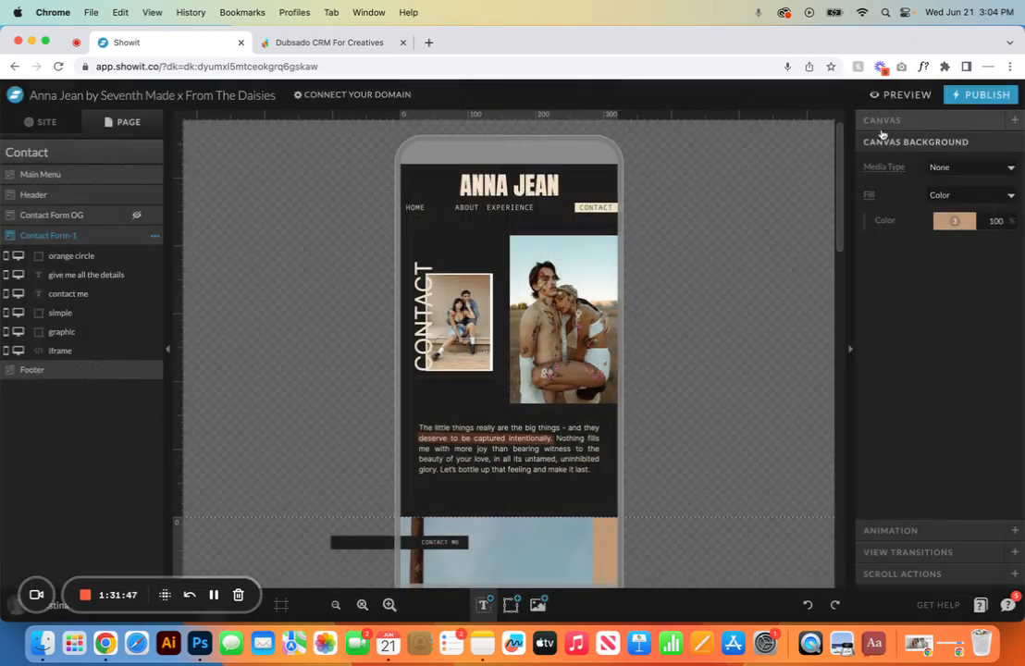
Step: Return to the desktop layout and undo the embedded form edits to restore the original Contact Form canvas
{"action": "left_click", "coordinate": [155, 238]}
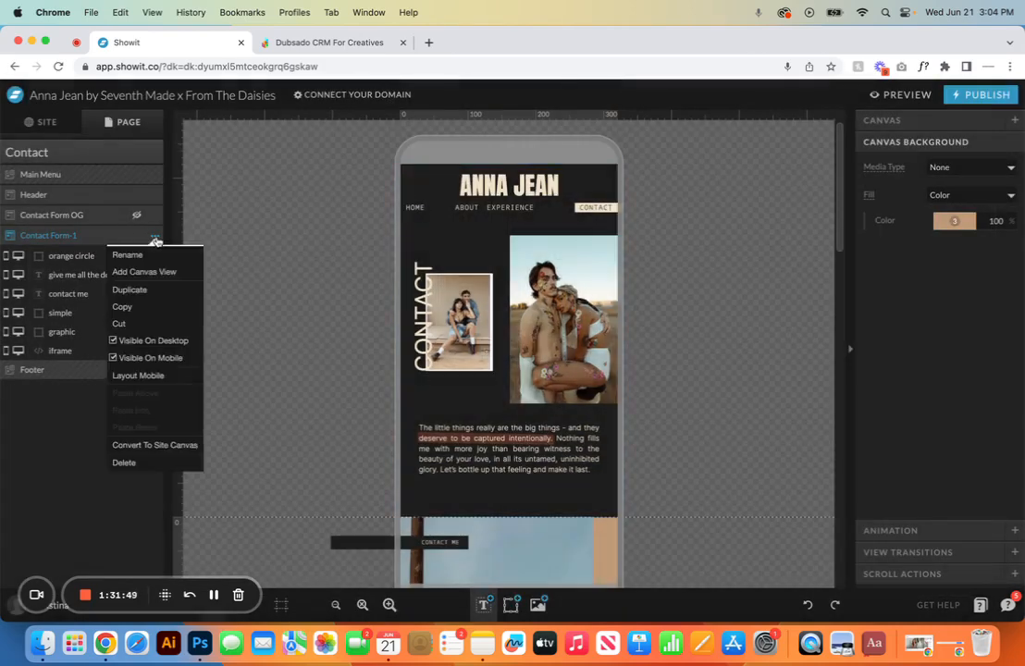
{"action": "left_click", "coordinate": [282, 604]}
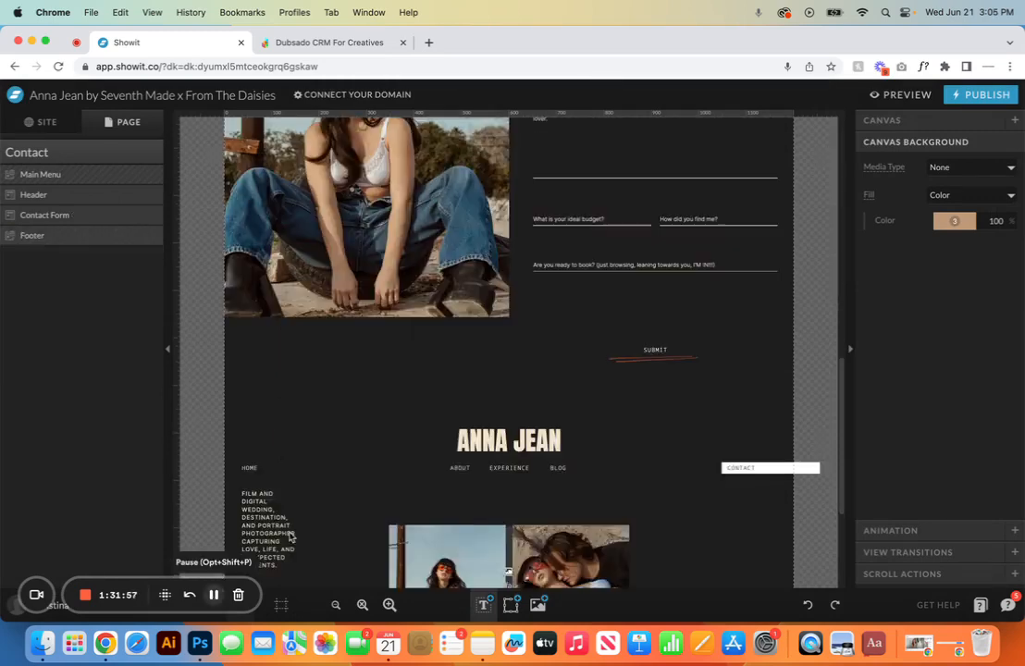
{"action": "scroll", "coordinate": [394, 408], "scroll_direction": "up", "scroll_amount": 5}
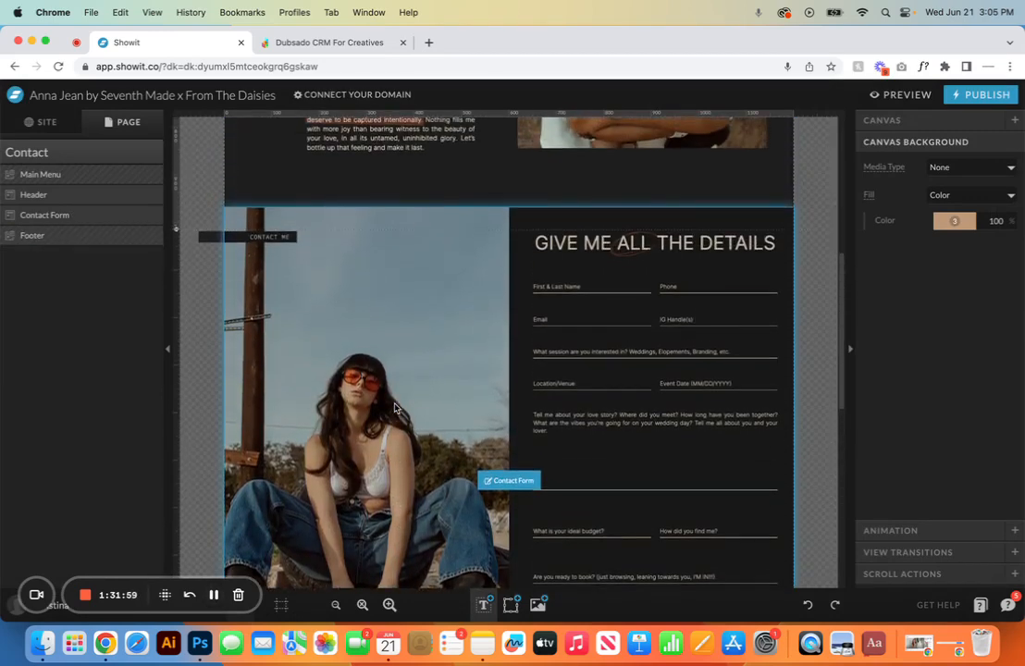